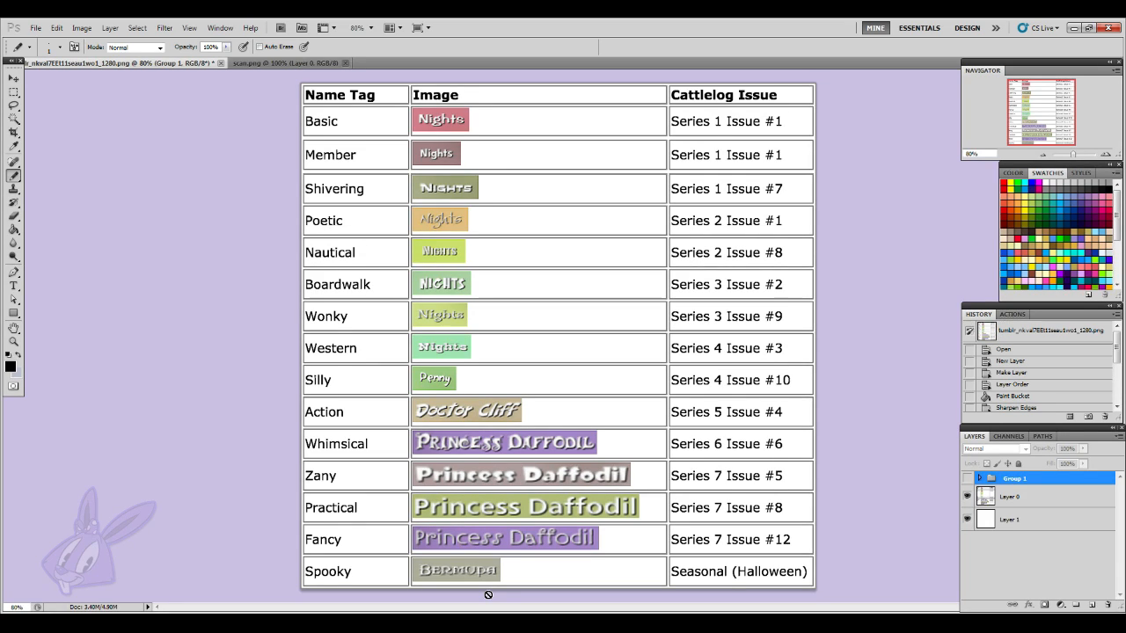
# - Hide Layer 0 with the name tag table and show Group 1 with the two example texts
pyautogui.click(967, 499)
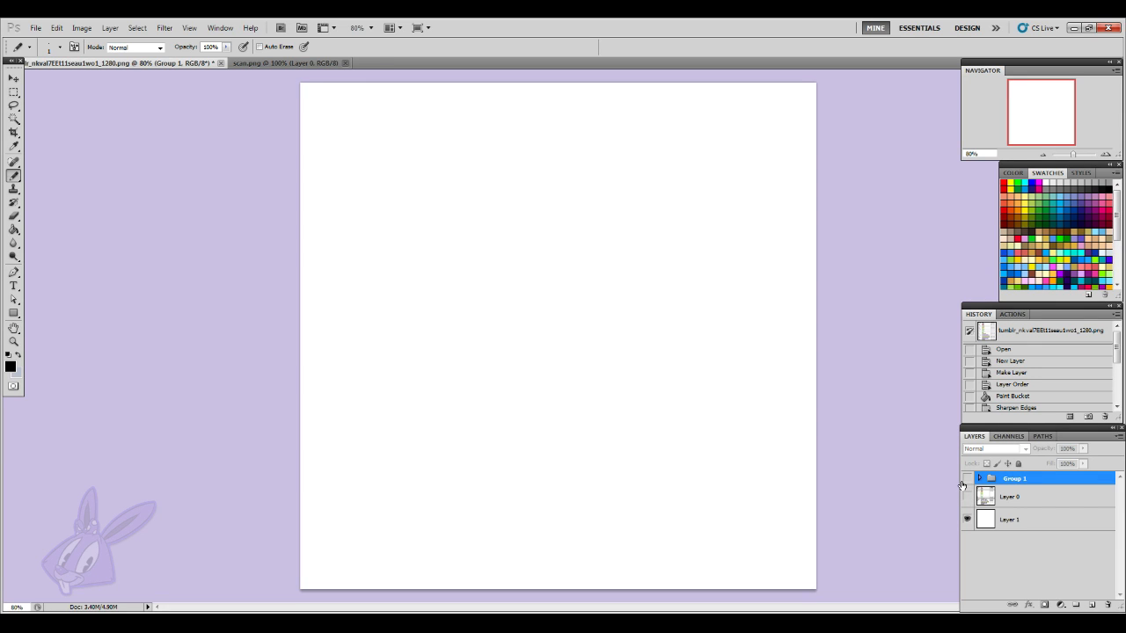
pyautogui.click(967, 477)
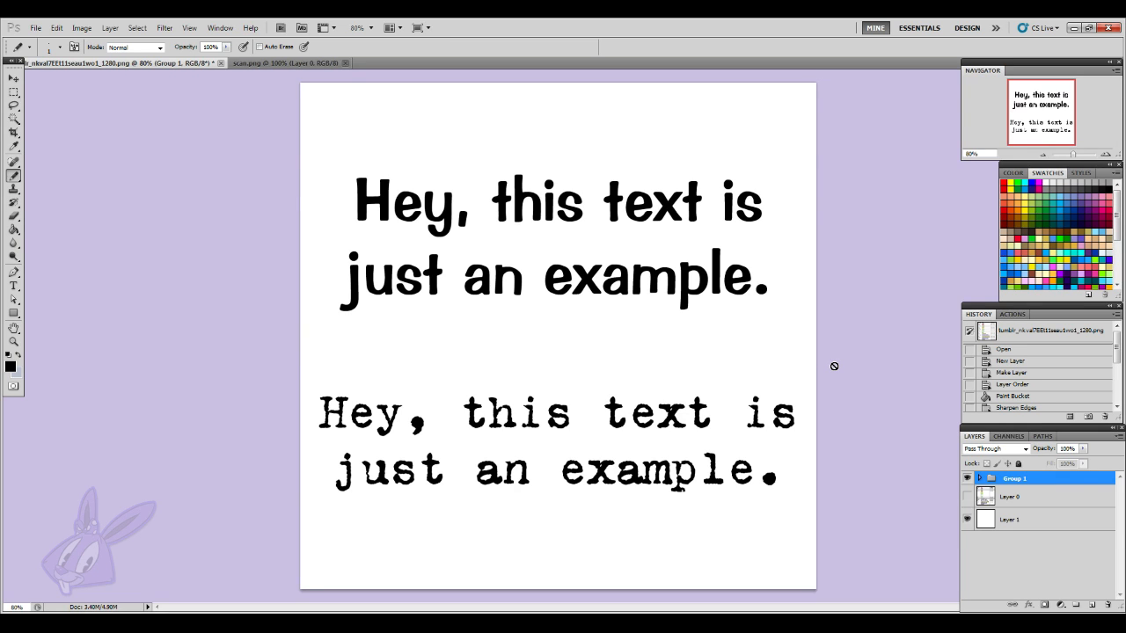
pyautogui.hotkey('alt', 'Tab')
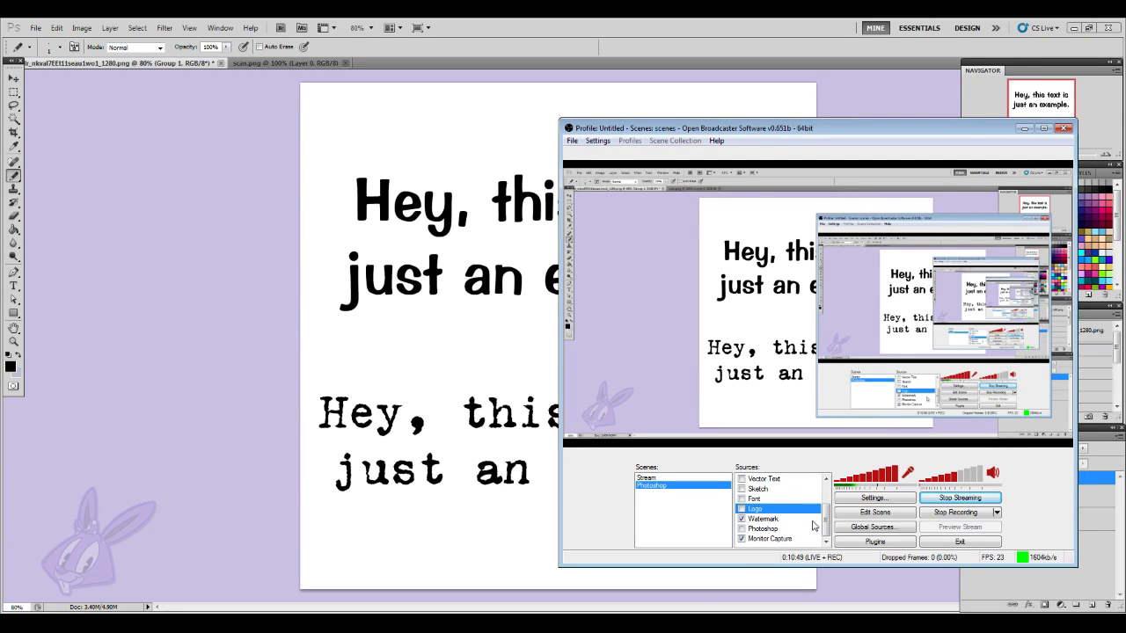
pyautogui.hotkey('alt', 'Tab')
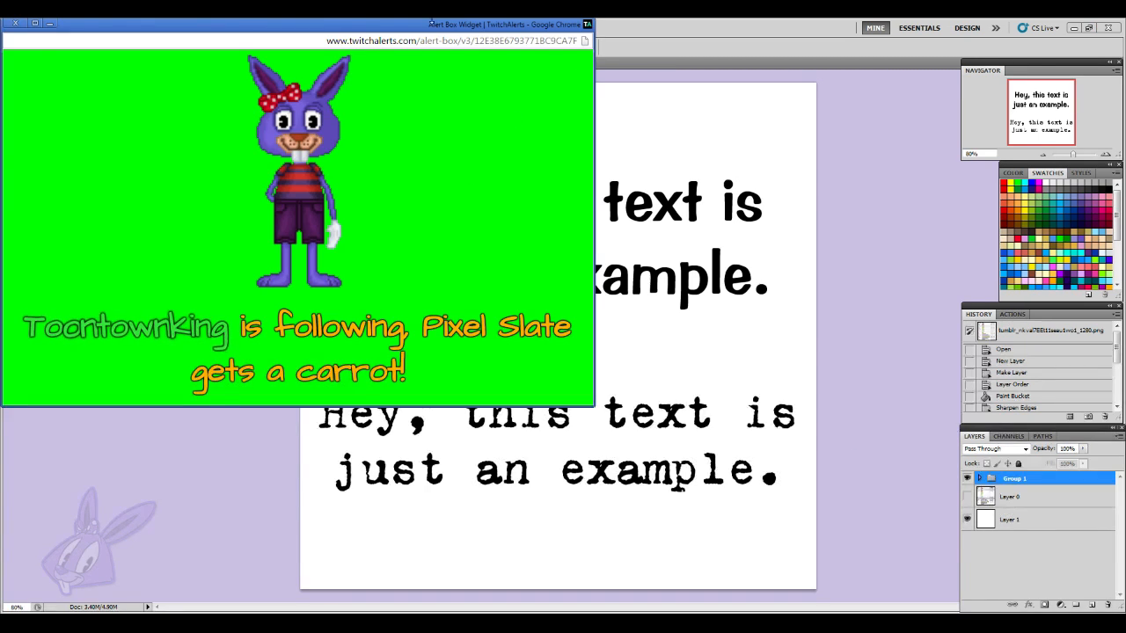
pyautogui.click(629, 22)
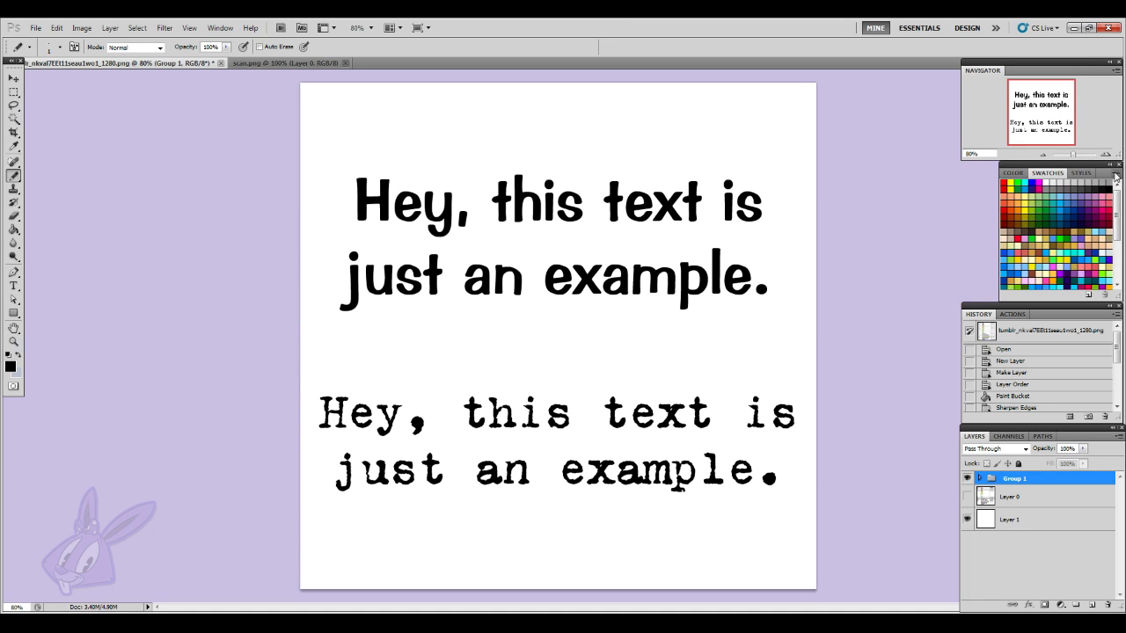
# - Hide Group 1 with the two example texts
pyautogui.click(968, 478)
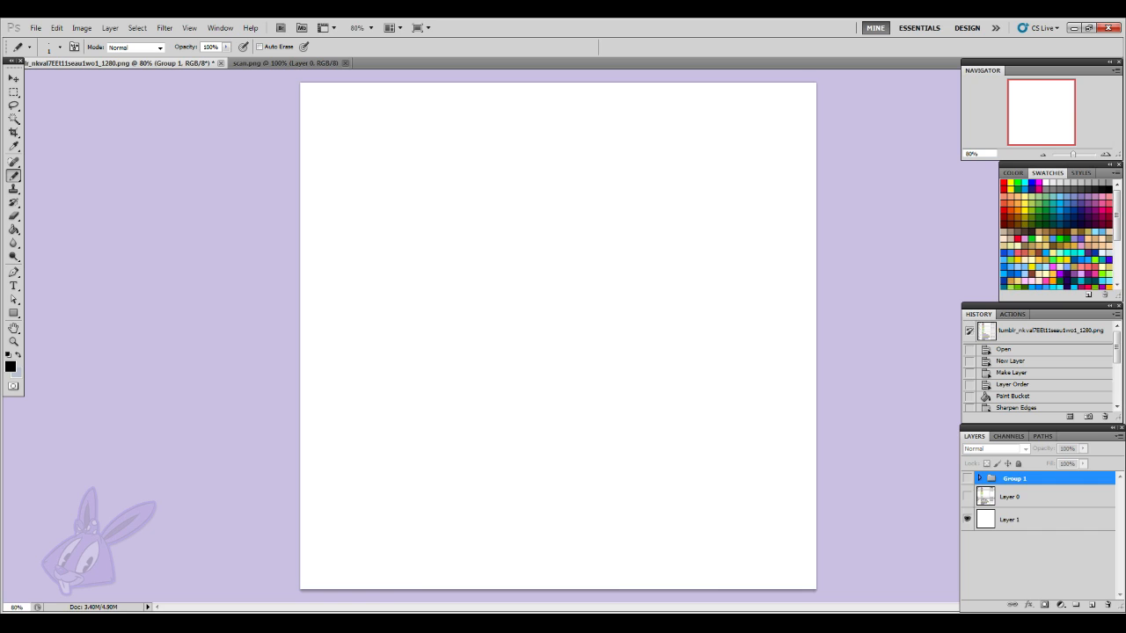
# - Switch to the YouTube live stream page in Chrome and read the recent chat messages
pyautogui.hotkey('alt', 'Tab')
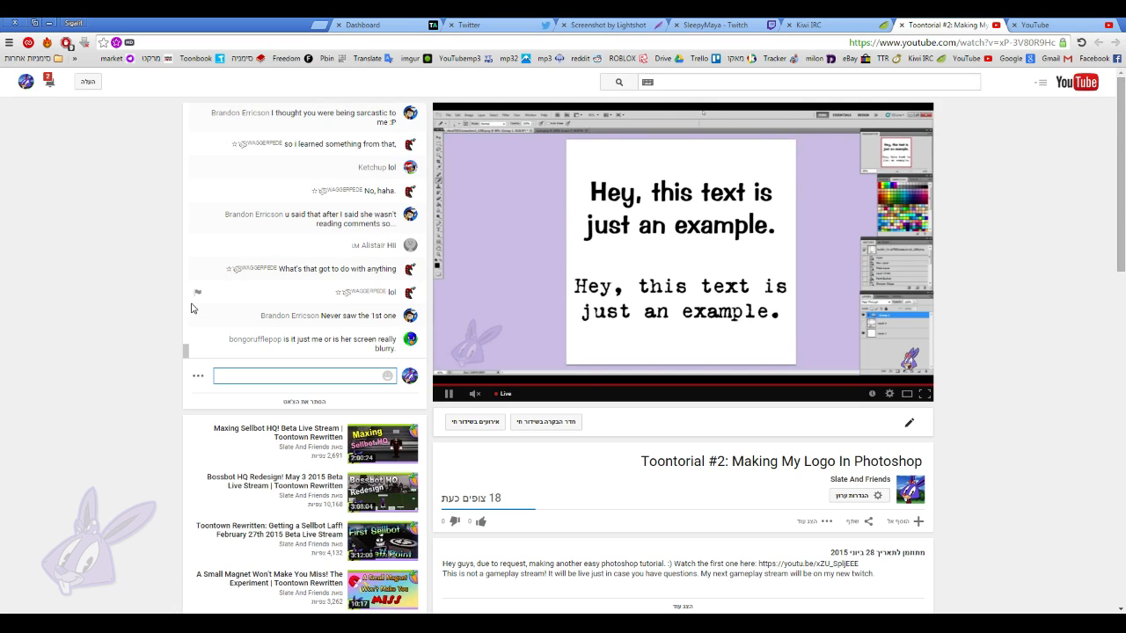
pyautogui.scroll(3, 208, 311)
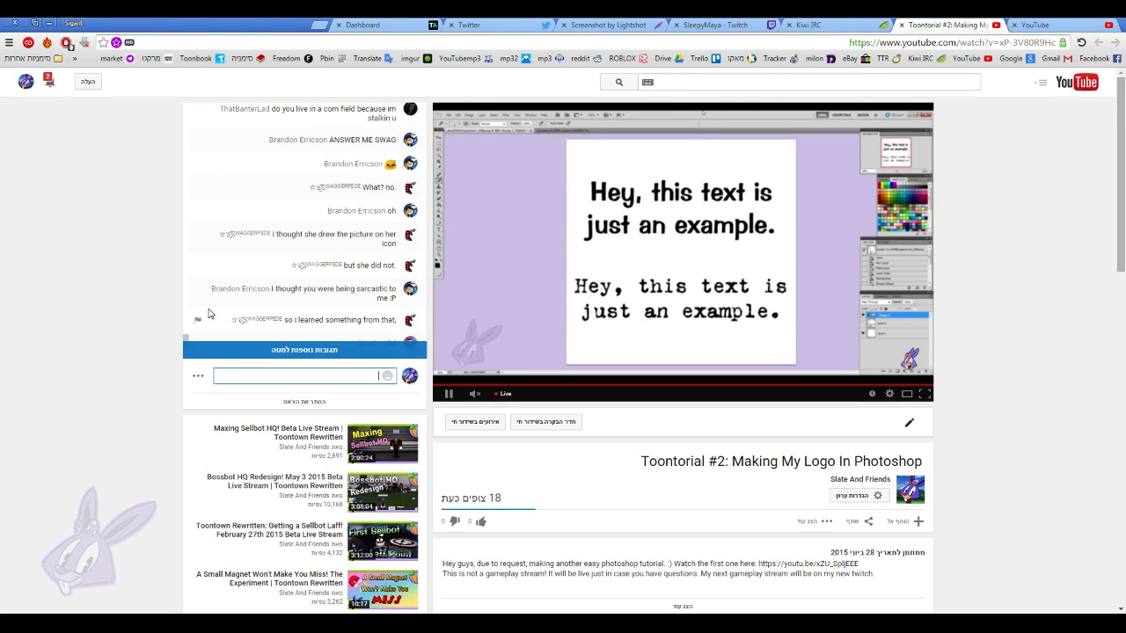
pyautogui.scroll(-3, 207, 311)
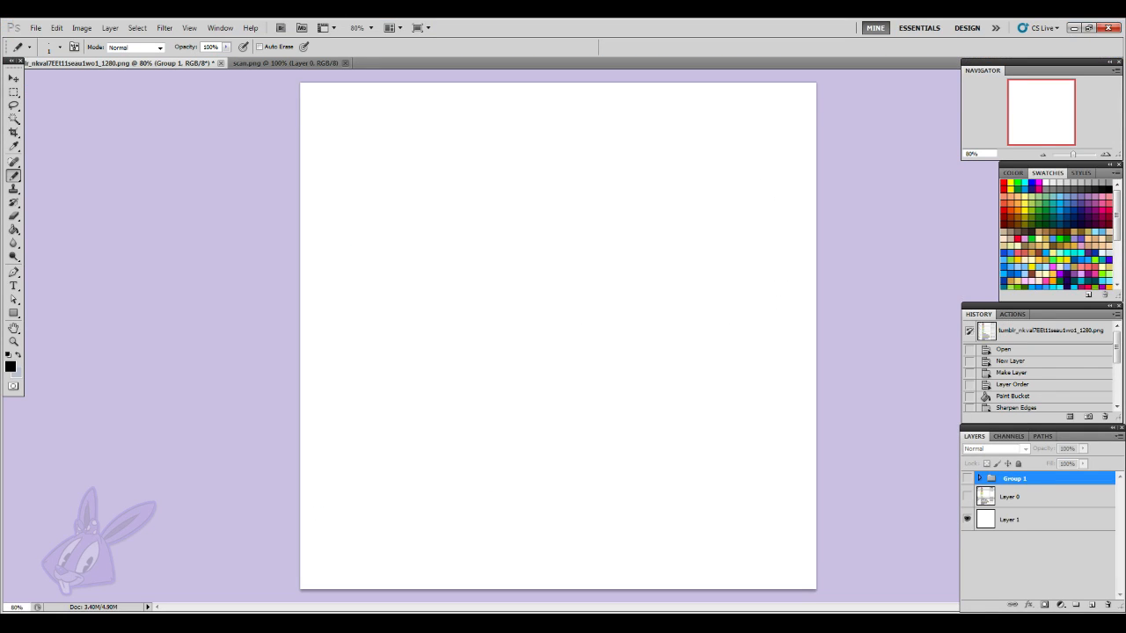
# - Return to the YouTube stream page and examine the quality options offered by the live video player
pyautogui.hotkey('alt', 'Tab')
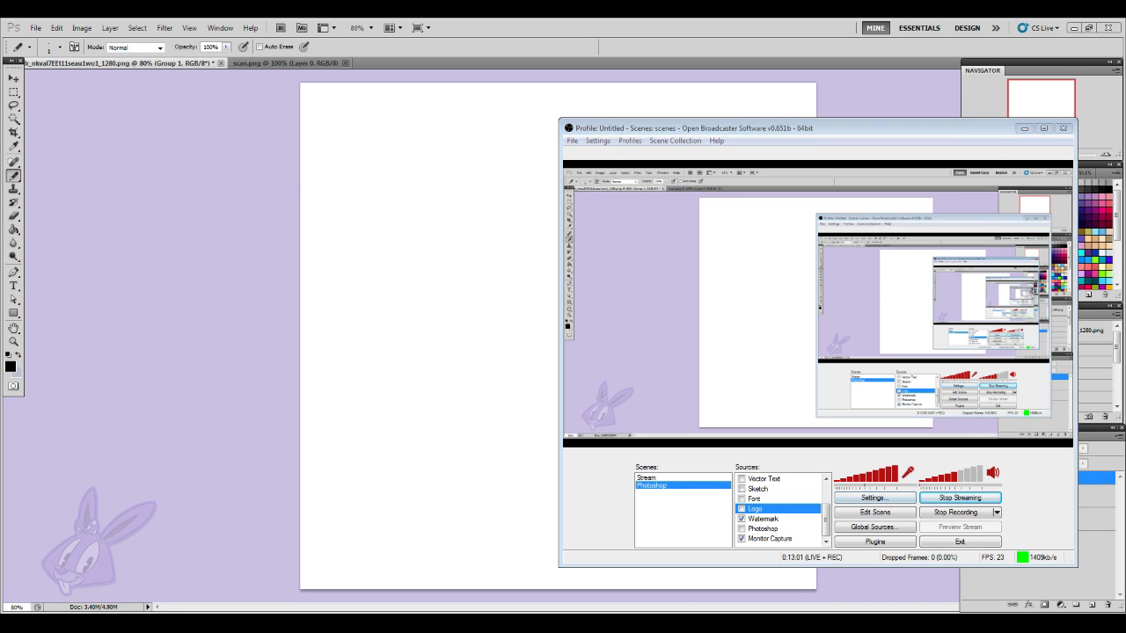
pyautogui.hotkey('alt', 'Tab')
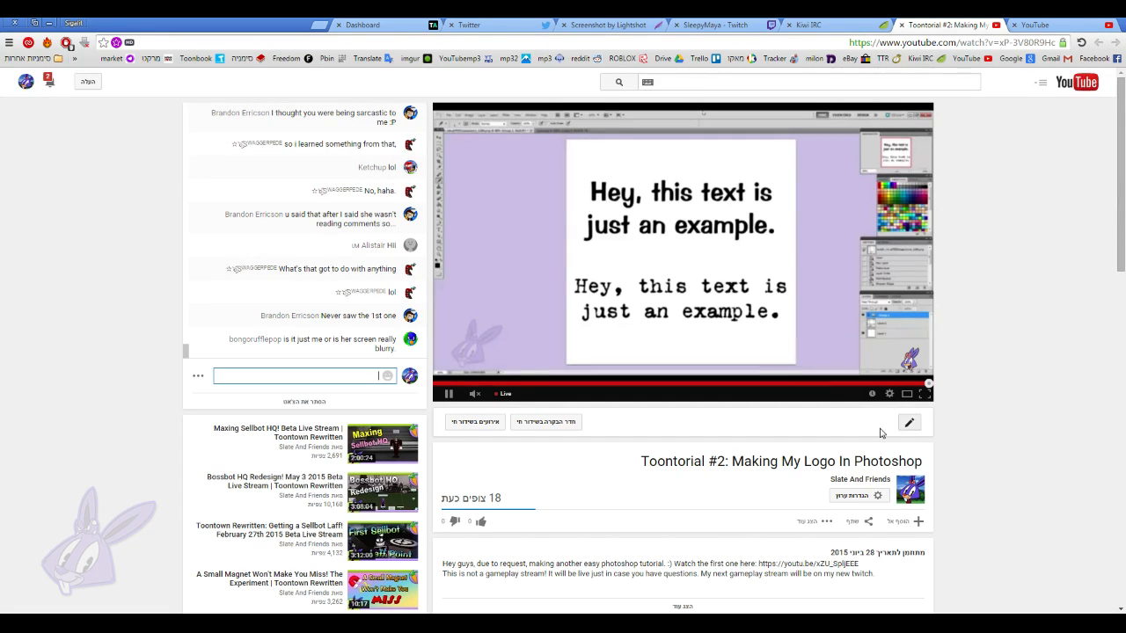
pyautogui.click(889, 394)
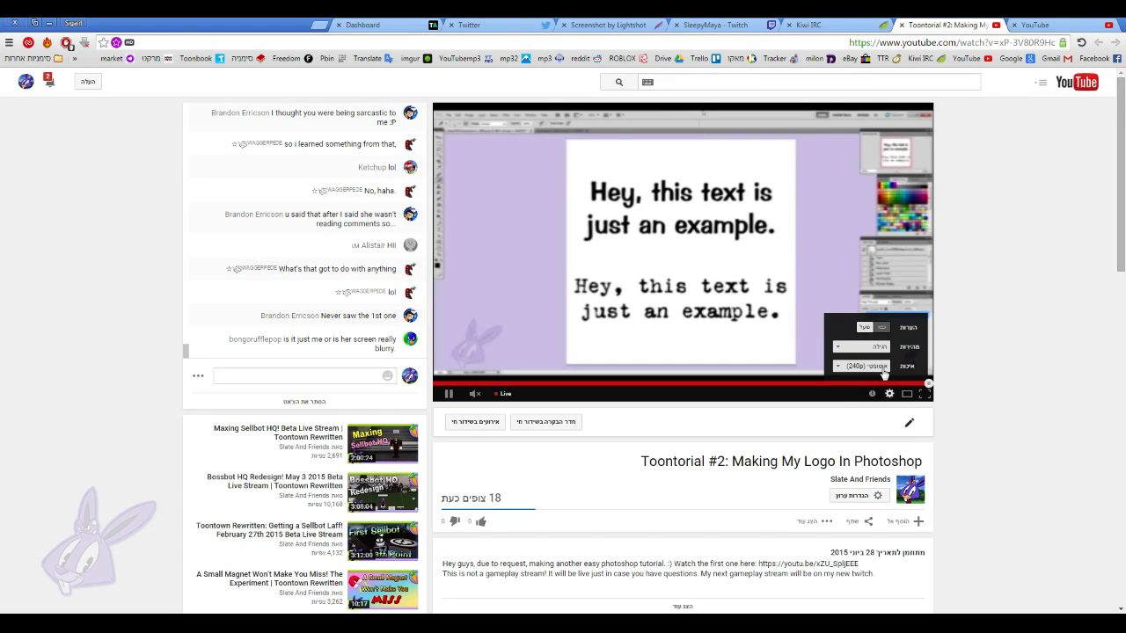
pyautogui.click(882, 372)
pyautogui.click(1004, 431)
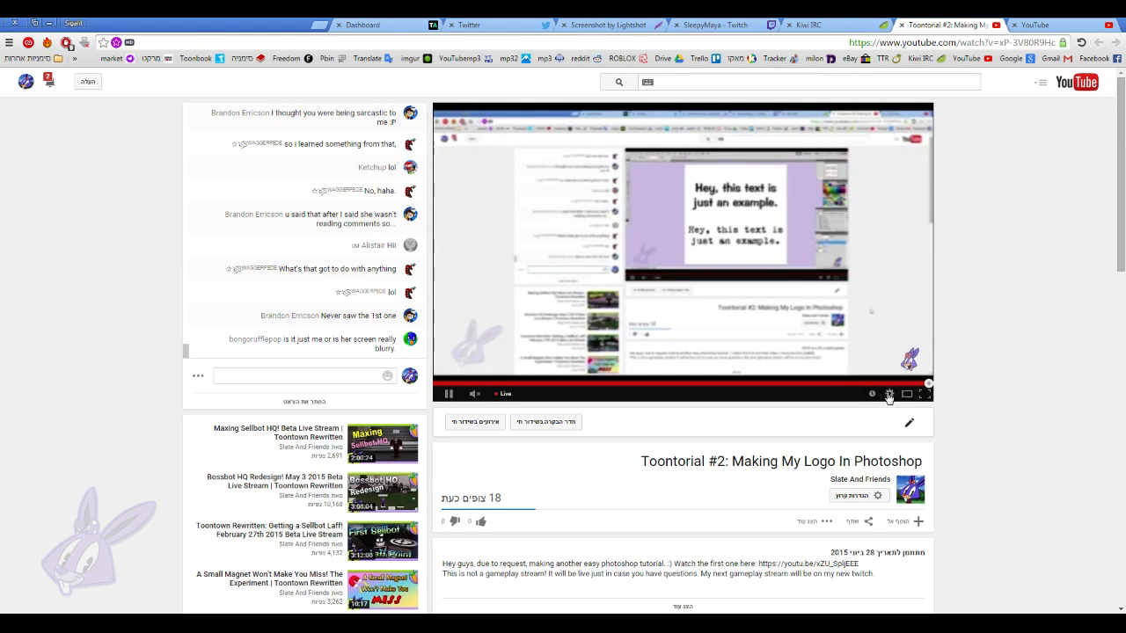
pyautogui.click(889, 394)
pyautogui.click(987, 427)
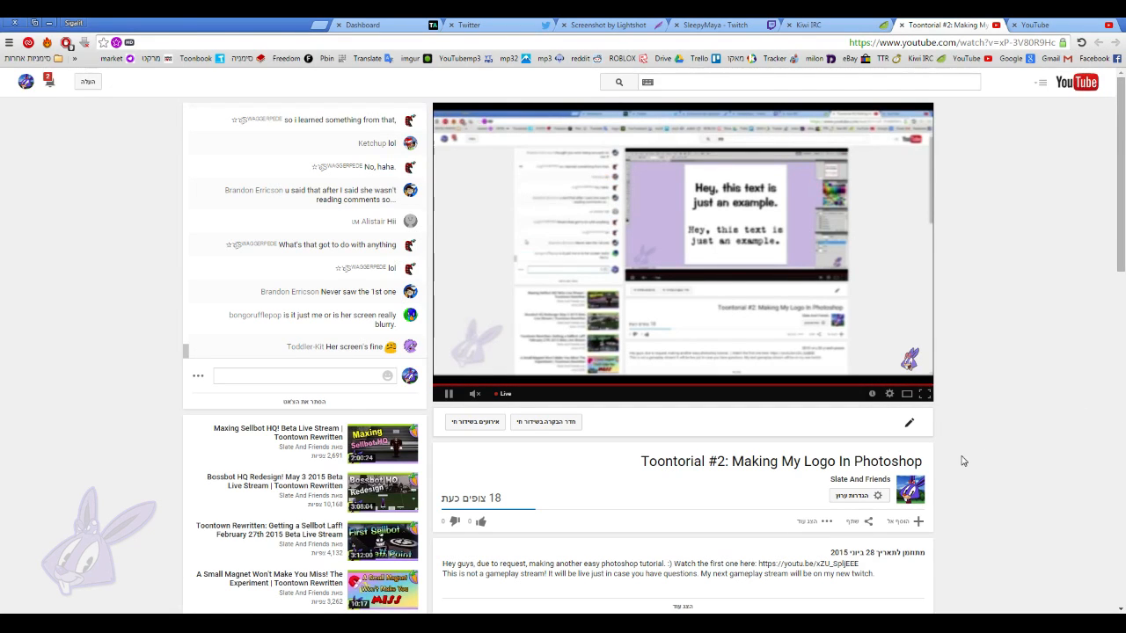
pyautogui.click(886, 394)
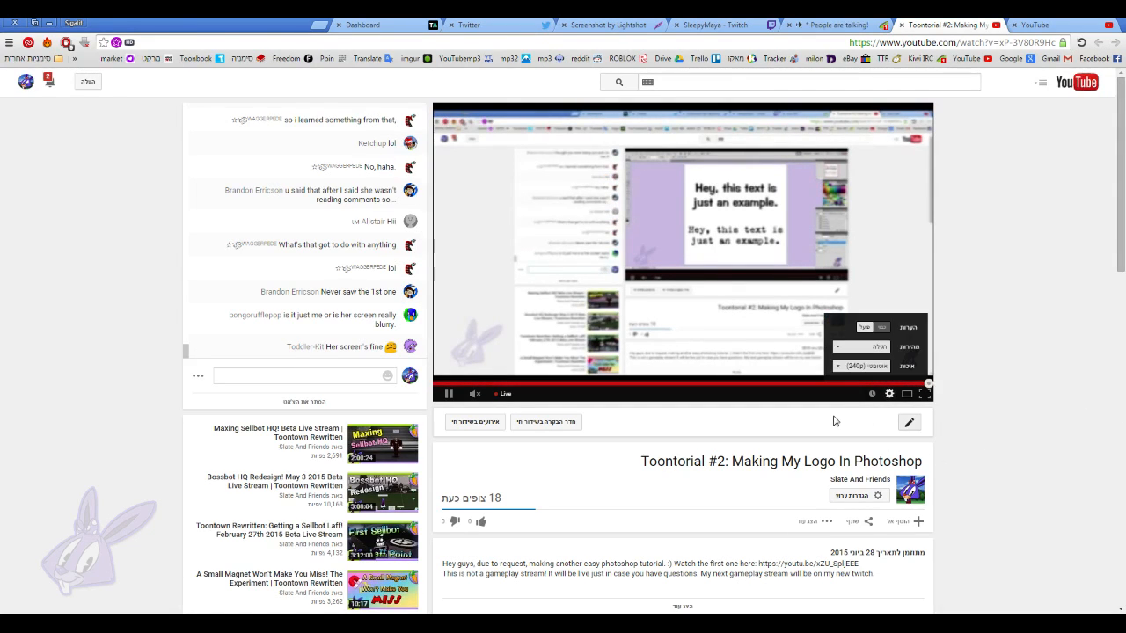
pyautogui.click(862, 370)
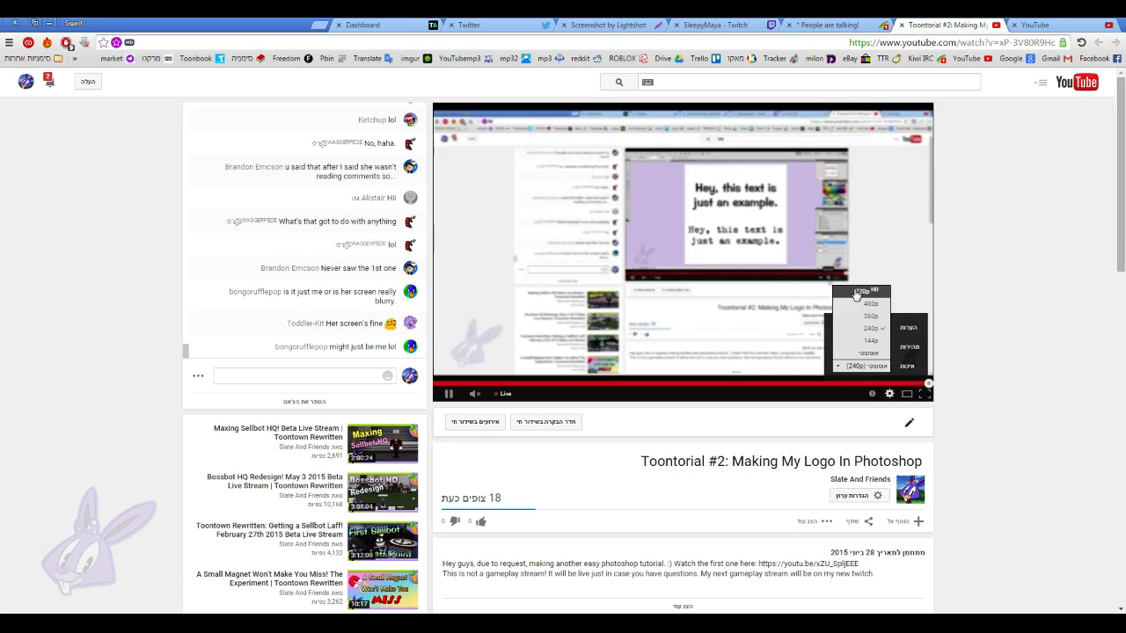
pyautogui.click(1005, 386)
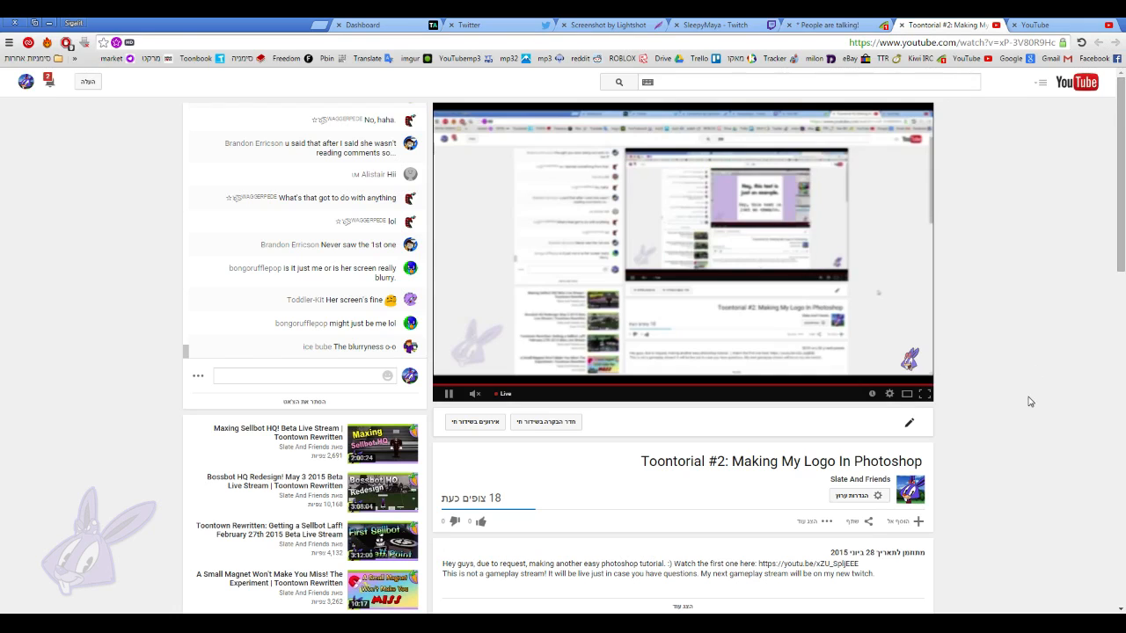
pyautogui.click(889, 394)
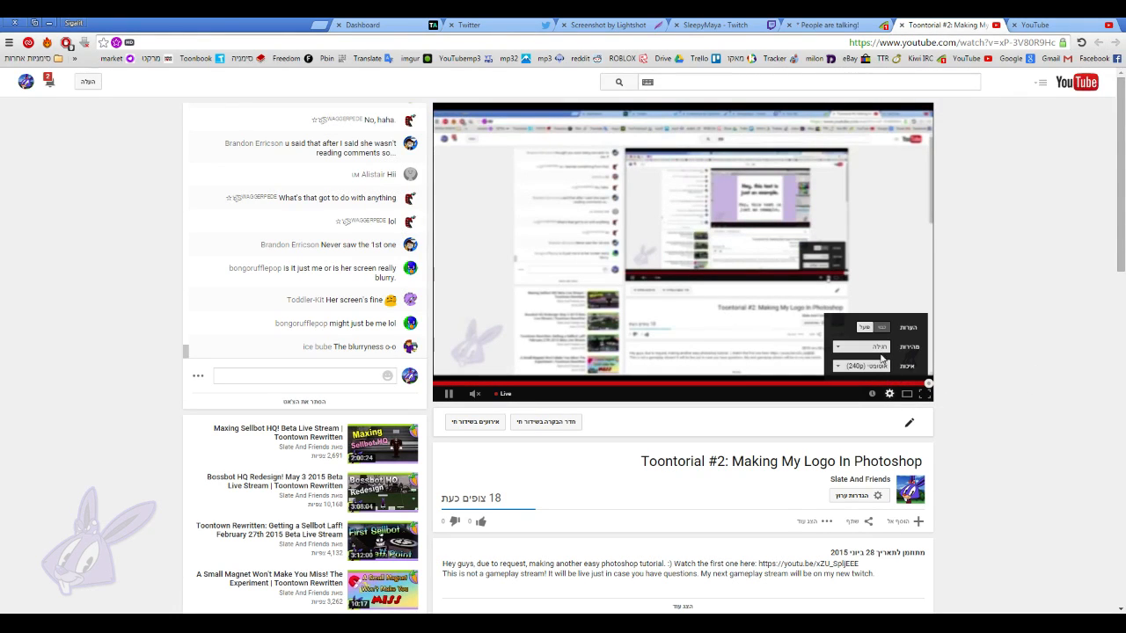
pyautogui.click(874, 368)
pyautogui.click(1037, 386)
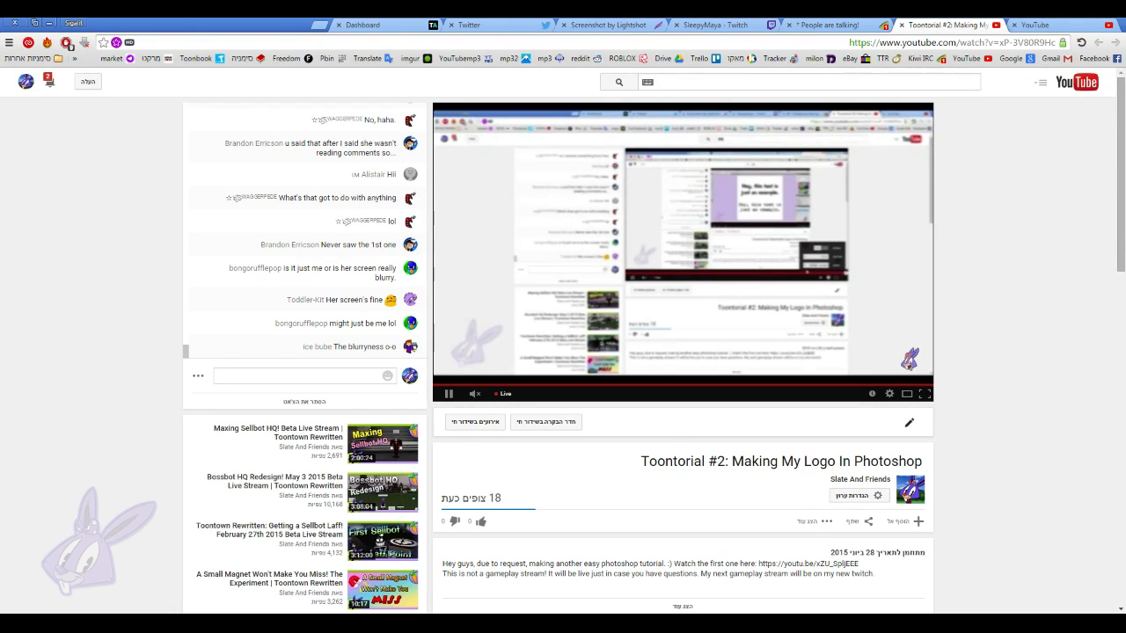
pyautogui.hotkey('alt', 'Tab')
pyautogui.hotkey('alt', 'Tab')
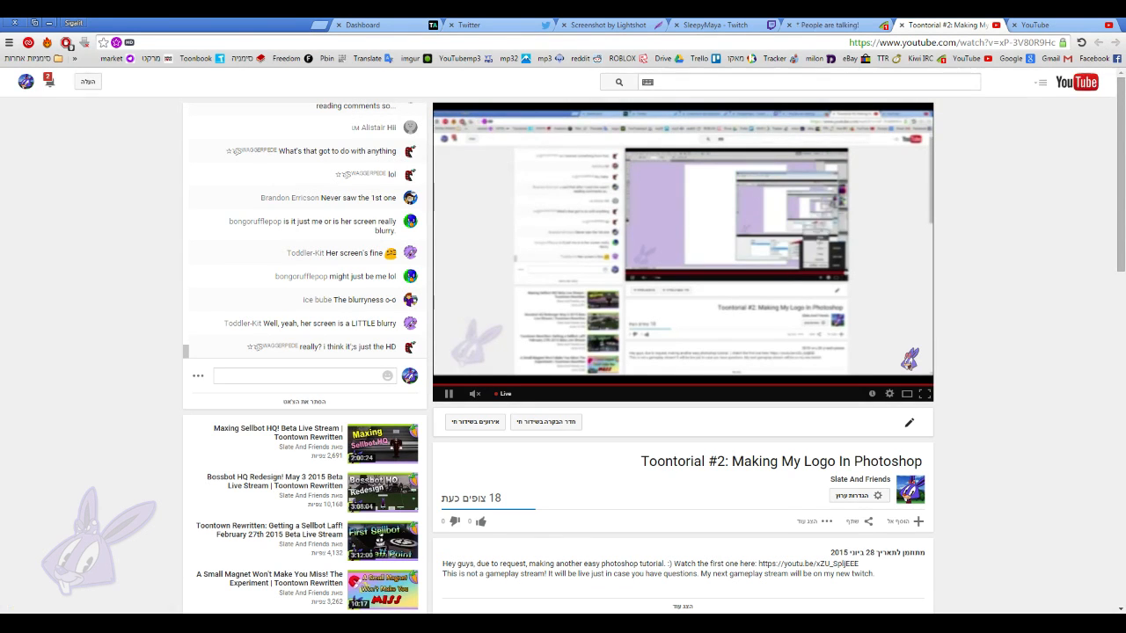
pyautogui.hotkey('alt', 'Tab')
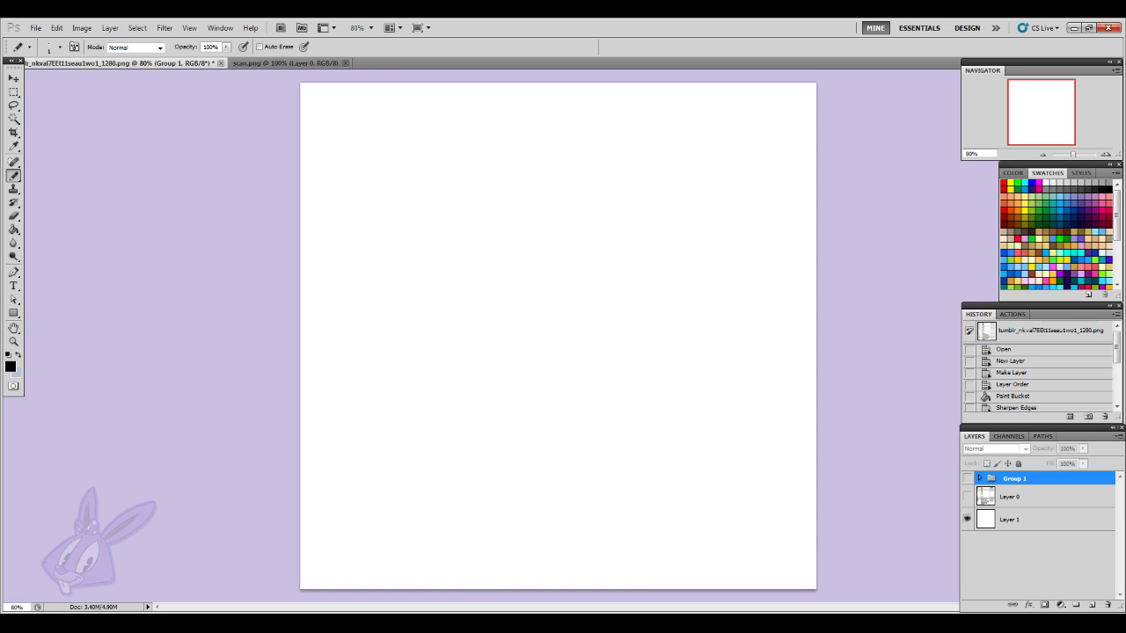
pyautogui.hotkey('alt', 'Tab')
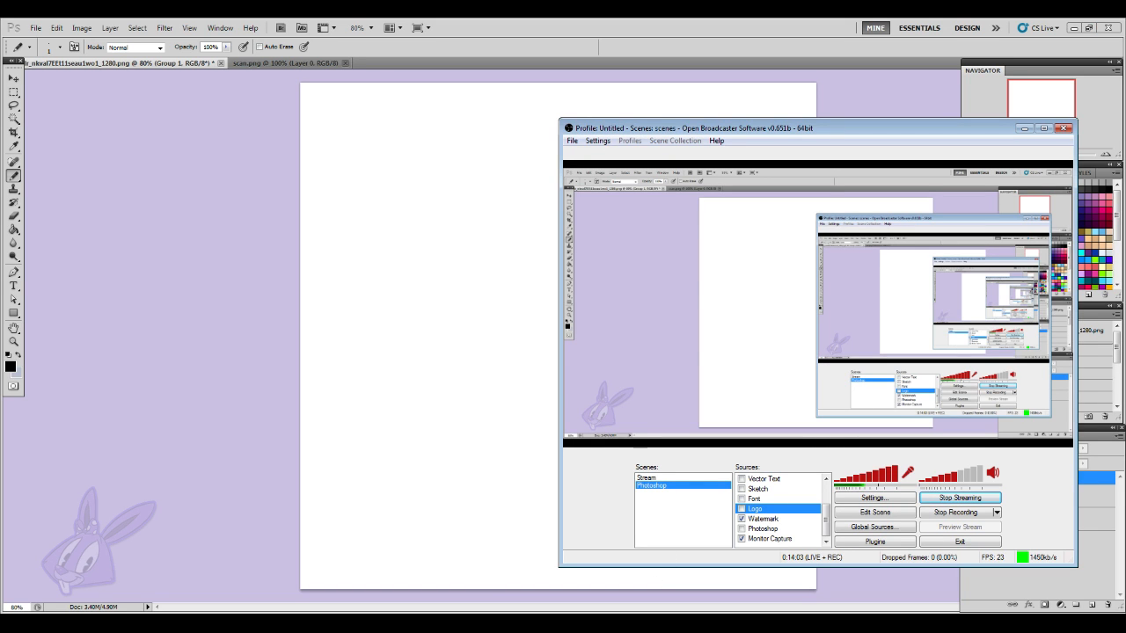
pyautogui.hotkey('alt', 'Tab')
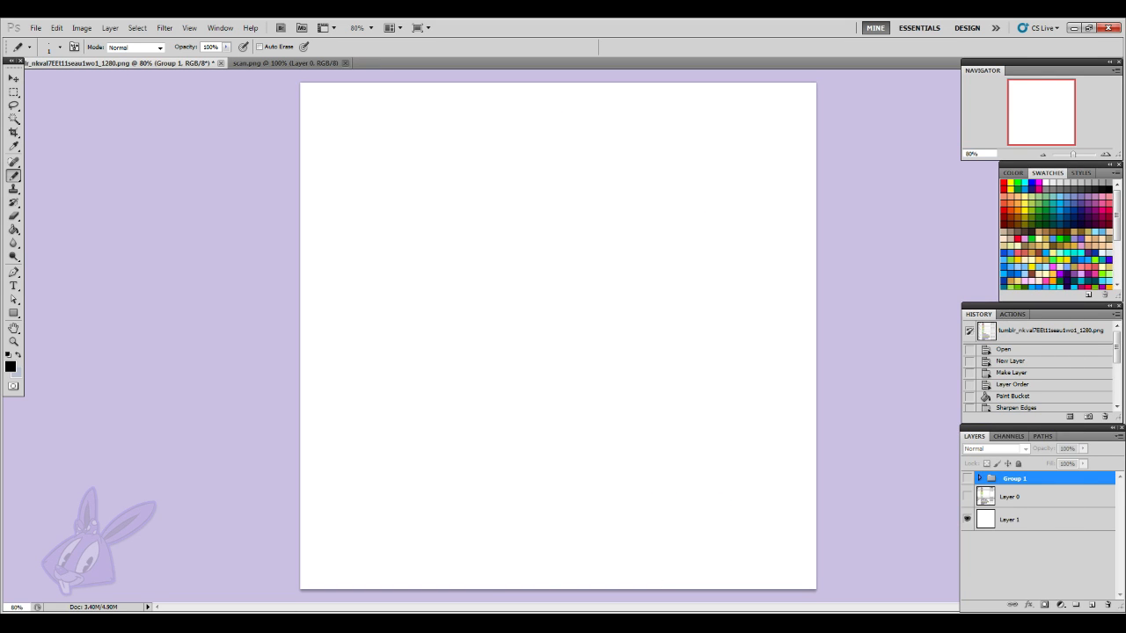
pyautogui.hotkey('alt', 'Tab')
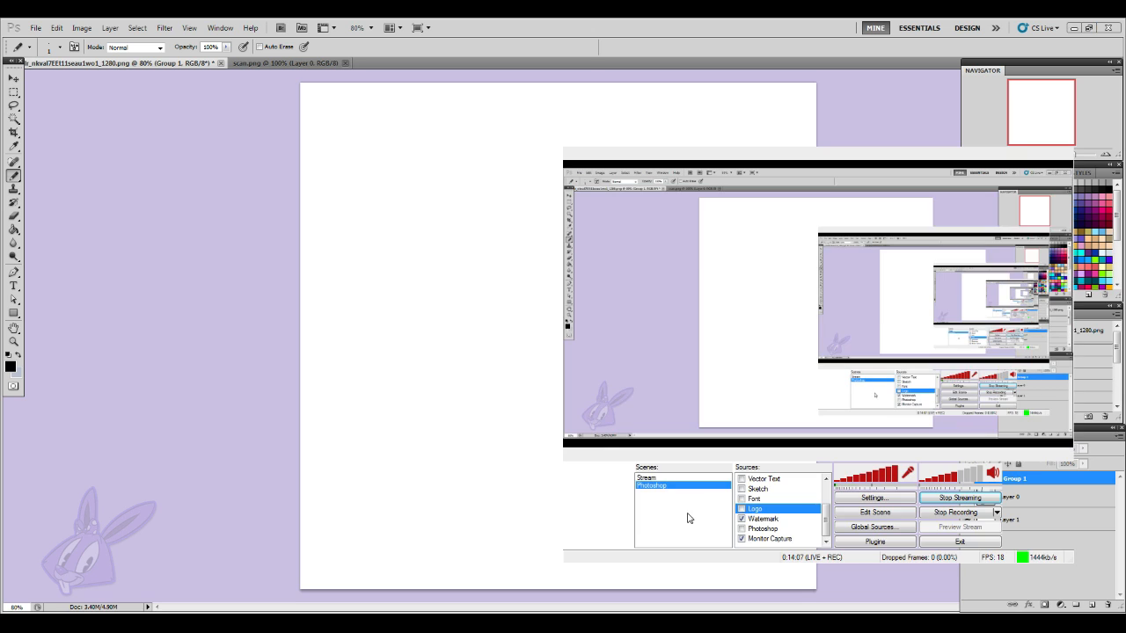
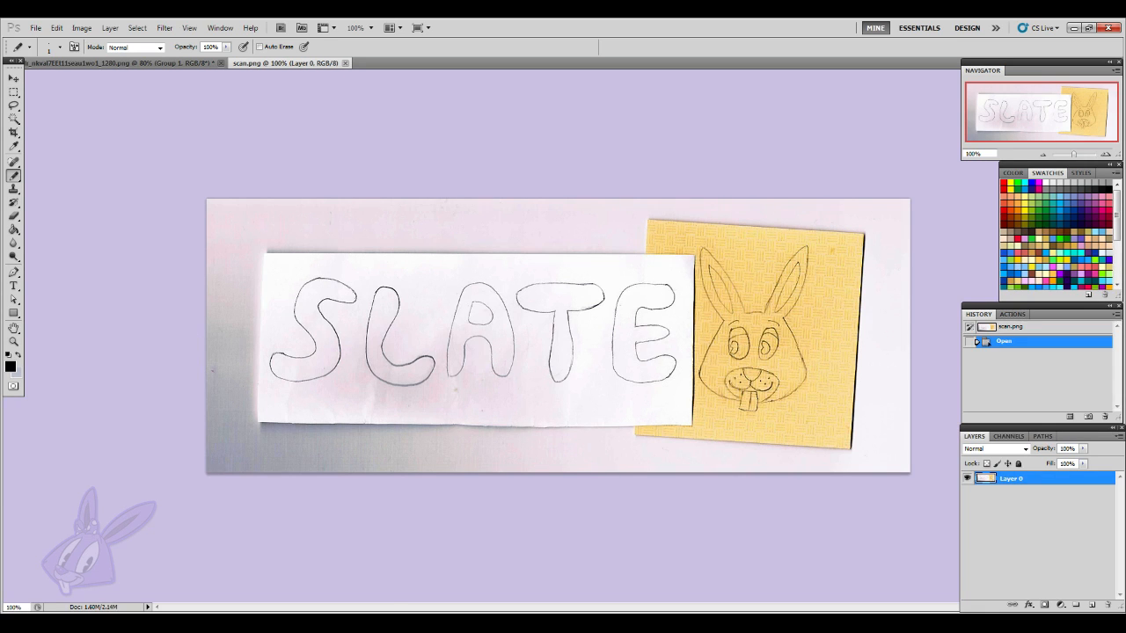
# - Minimize Photoshop to reach the YouTube stream page and look through the earlier and latest viewer chat comments
pyautogui.click(1074, 28)
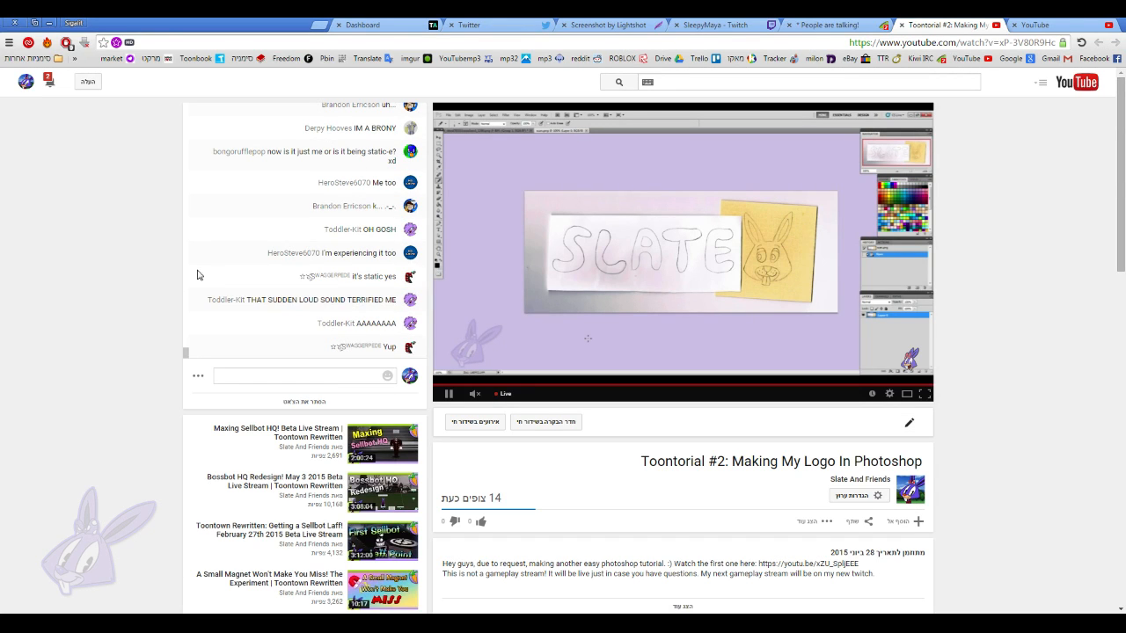
pyautogui.scroll(2, 208, 278)
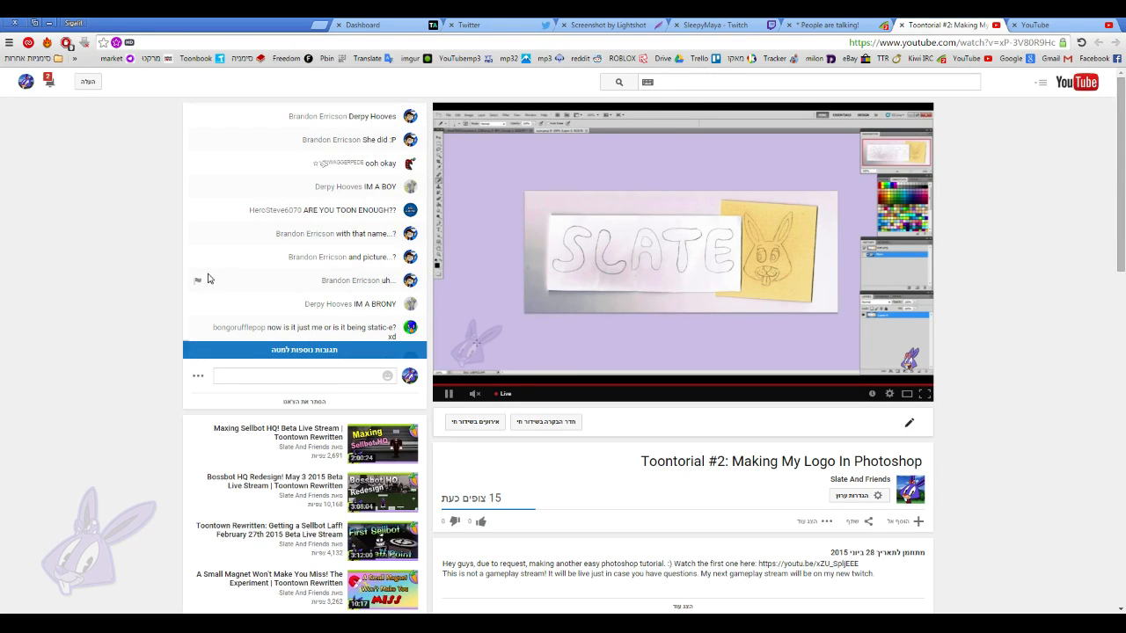
pyautogui.scroll(1, 208, 278)
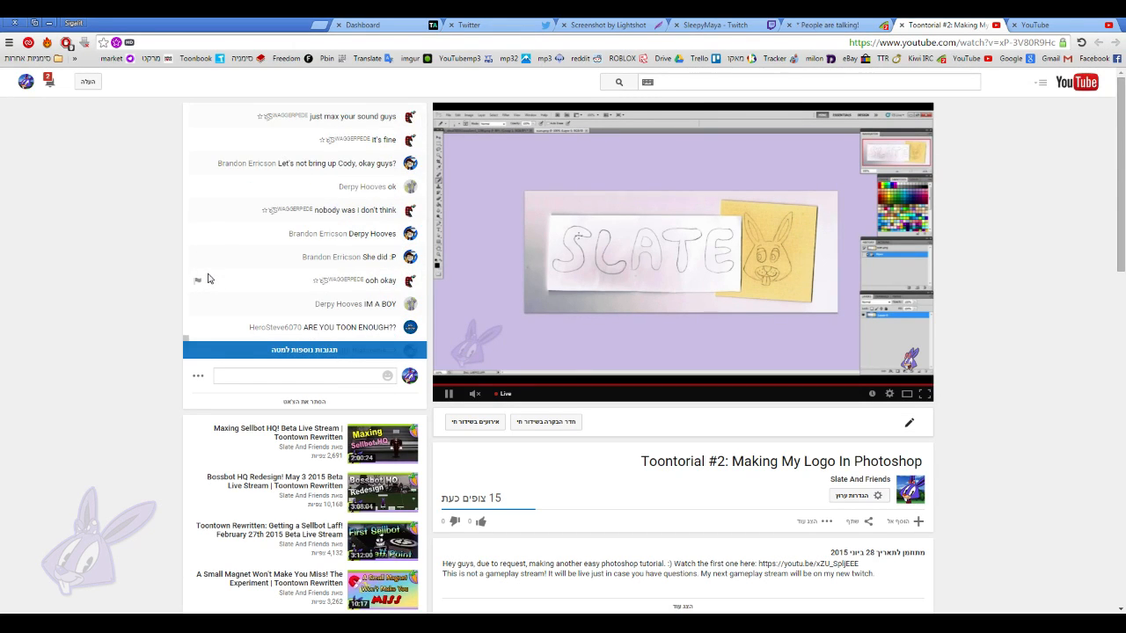
pyautogui.scroll(2, 208, 279)
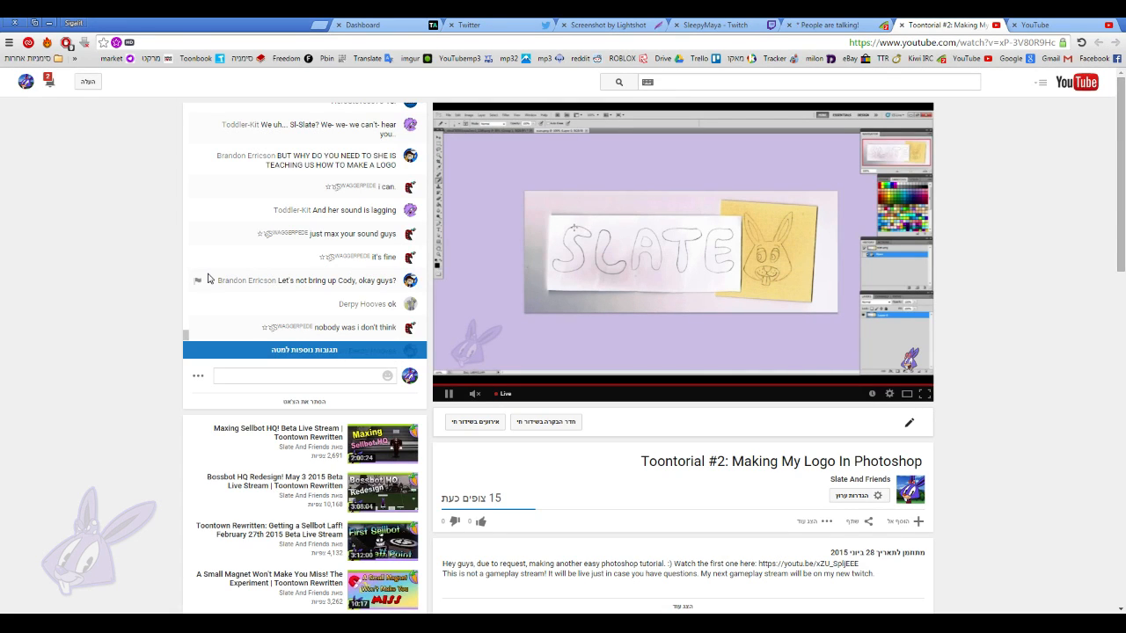
pyautogui.scroll(-5, 206, 279)
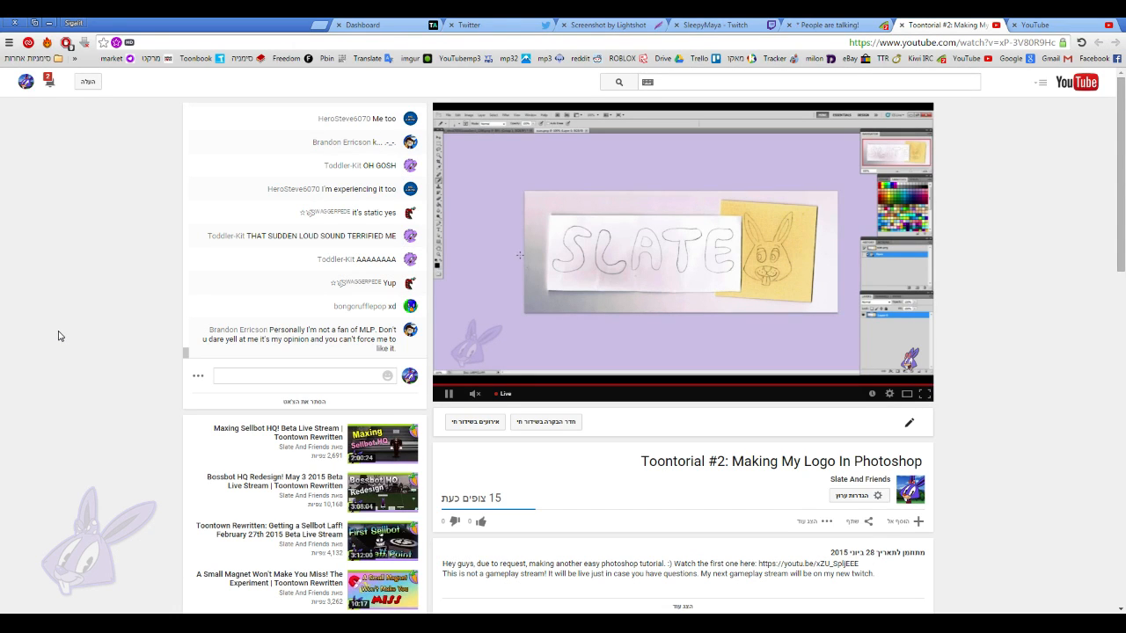
# - Check the stream in Open Broadcaster Software and the YouTube chat, and return to scan.png in Photoshop
pyautogui.hotkey('alt', 'Tab')
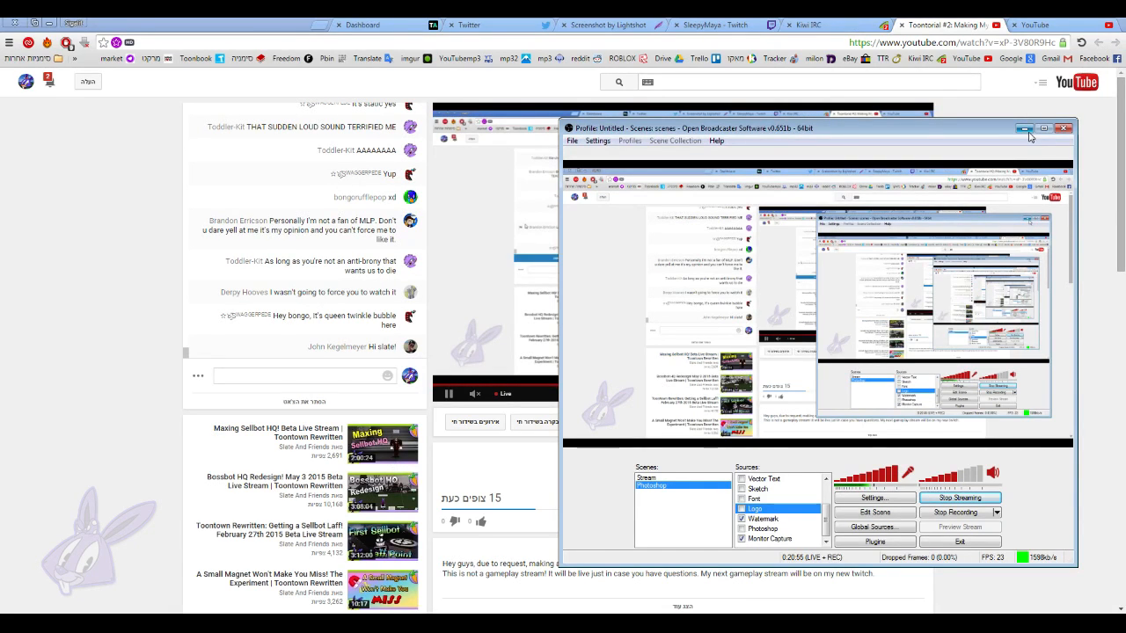
pyautogui.click(1024, 128)
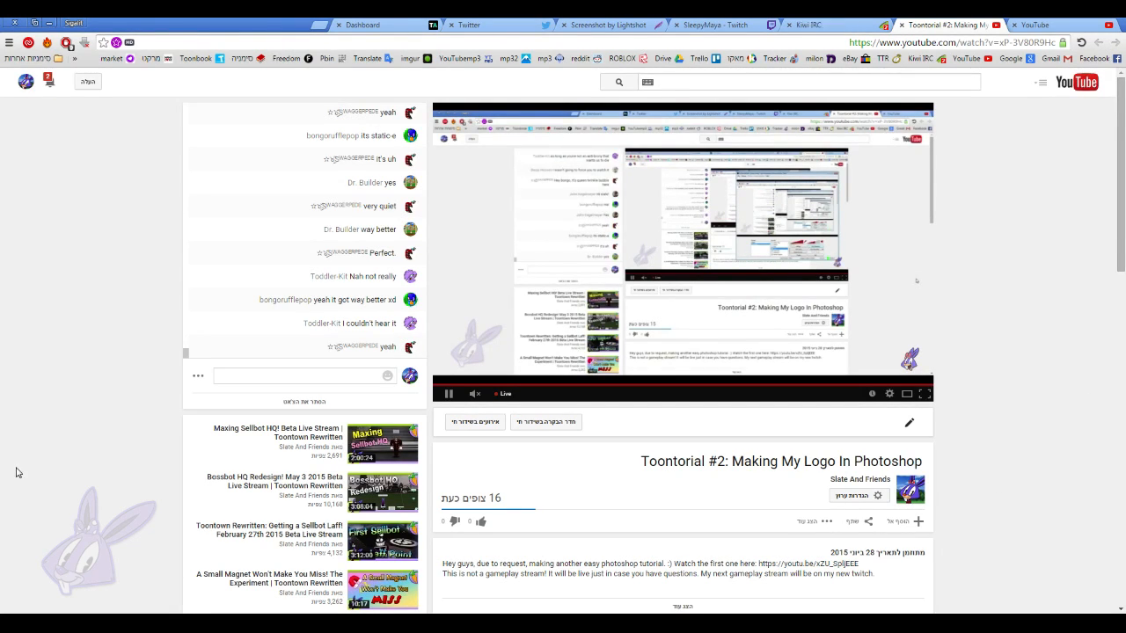
pyautogui.hotkey('alt', 'Tab')
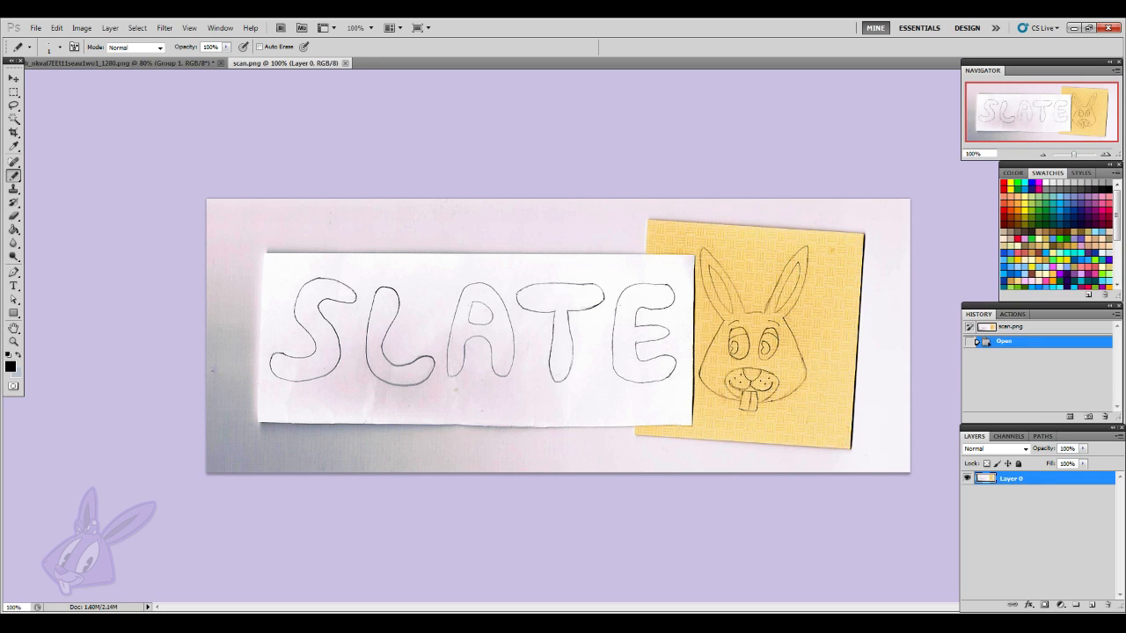
pyautogui.click(20, 622)
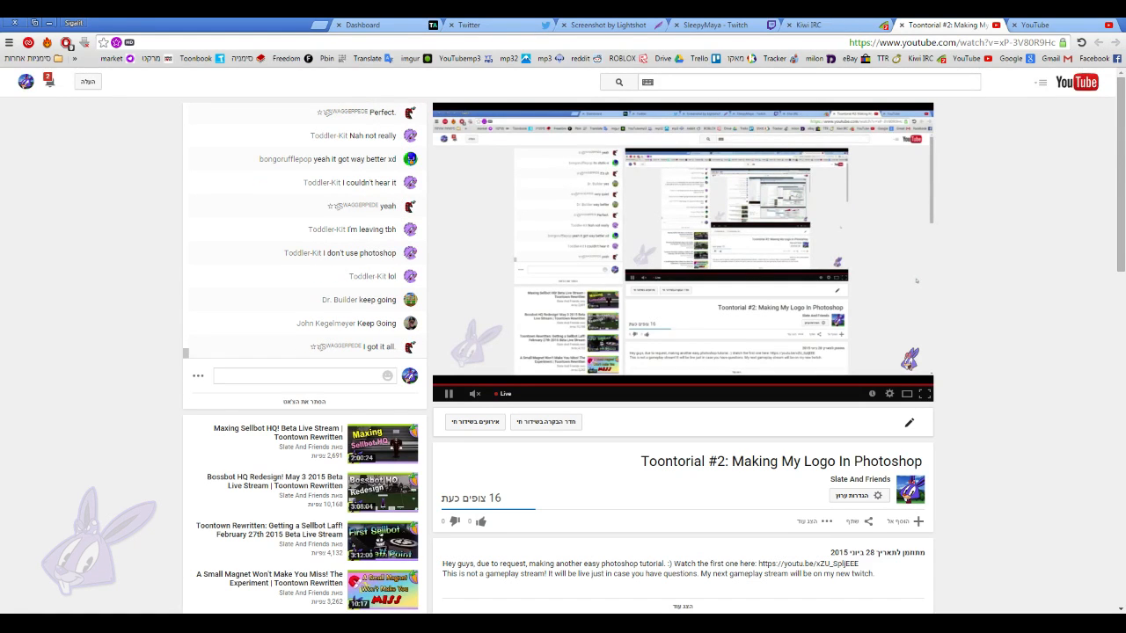
pyautogui.click(779, 623)
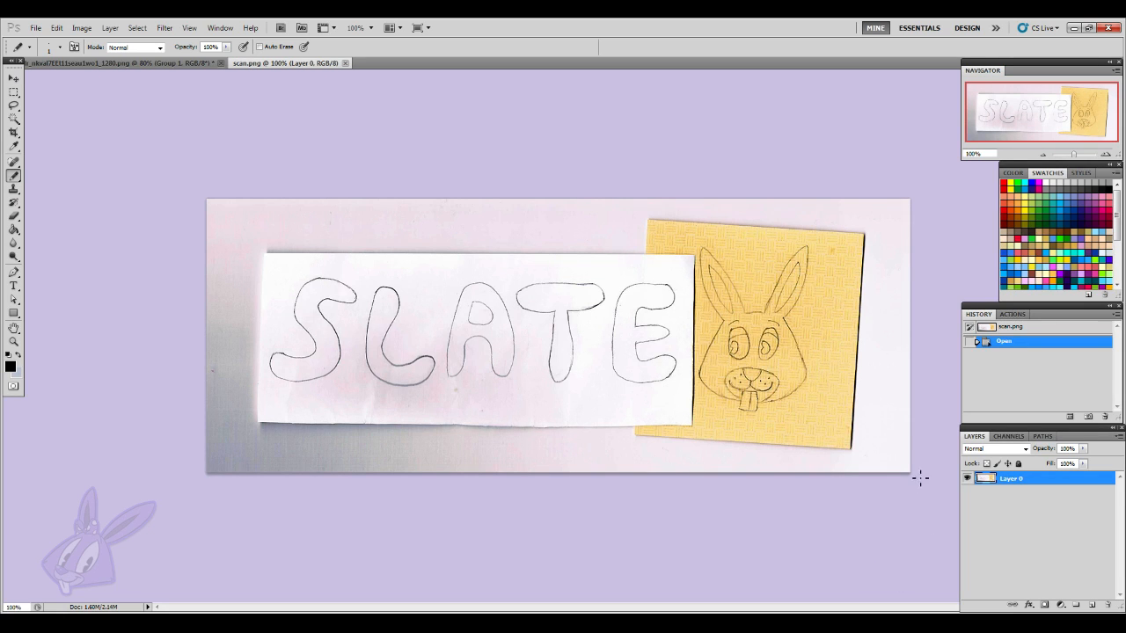
# - Activate the Pen tool and set it to create shape layers for tracing the scanned lettering
pyautogui.hotkey('alt', 'Tab')
pyautogui.click(13, 274)
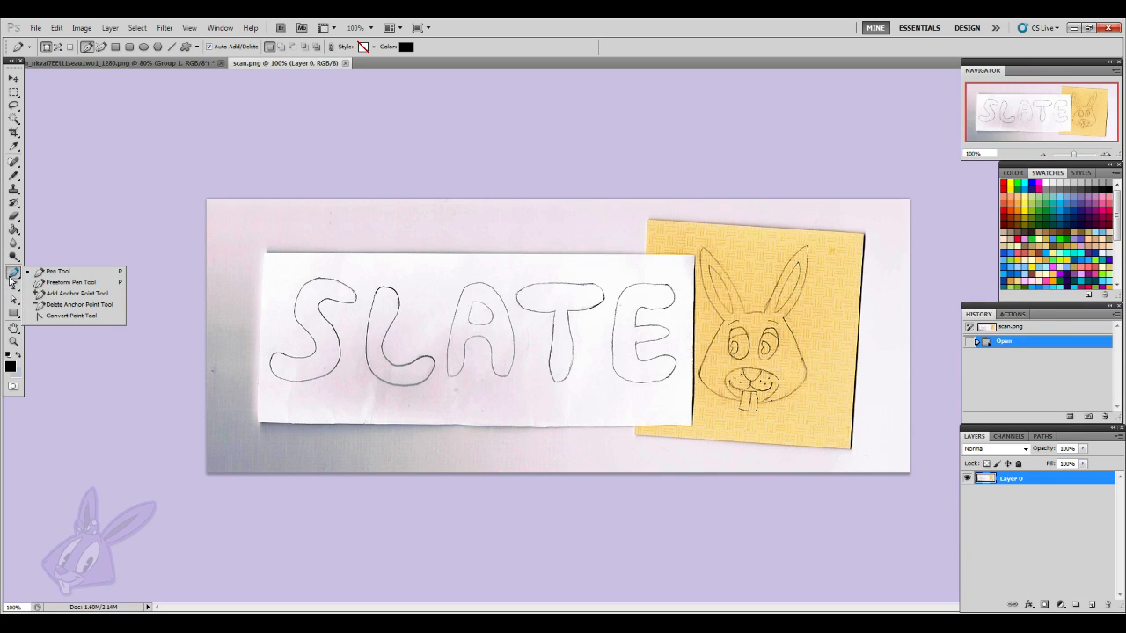
pyautogui.click(97, 279)
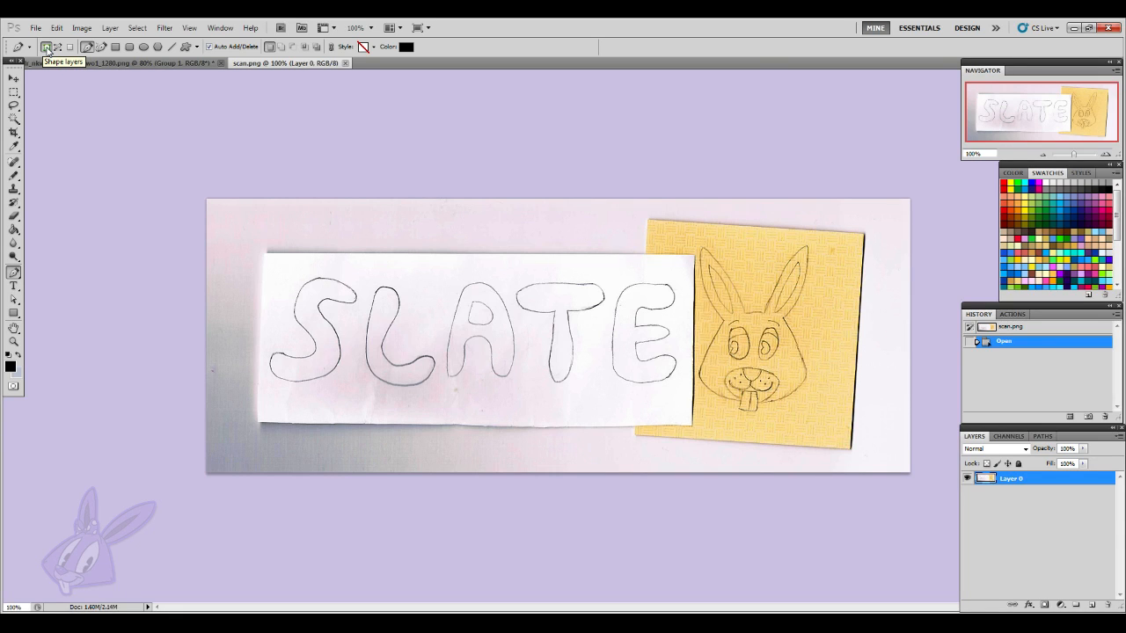
pyautogui.click(47, 48)
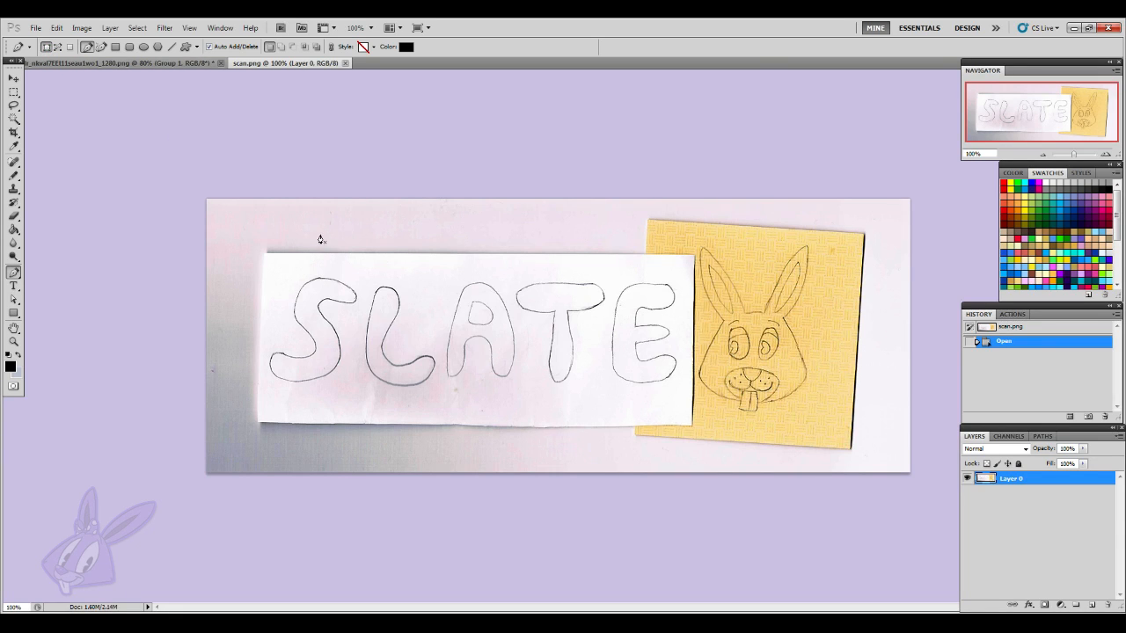
pyautogui.click(1105, 155)
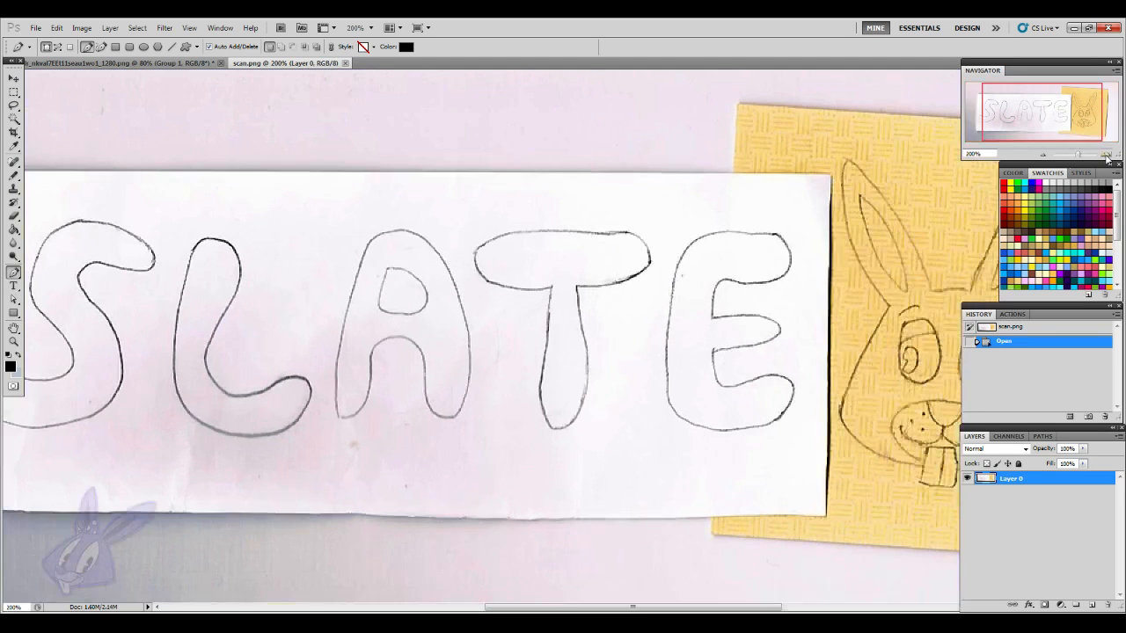
pyautogui.click(1105, 155)
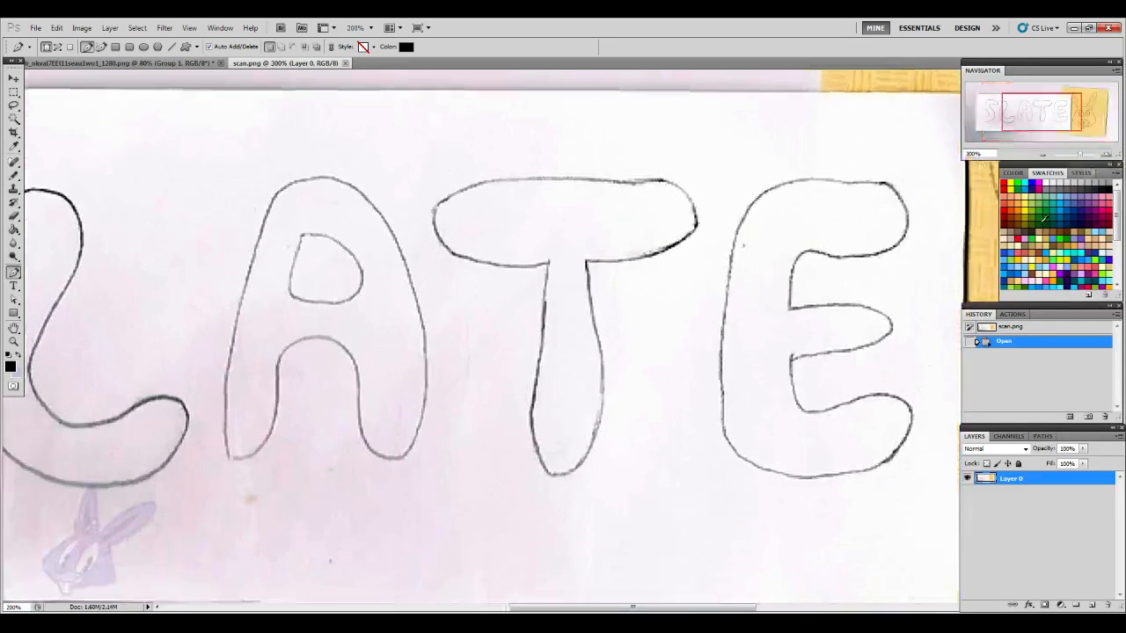
pyautogui.moveTo(768, 601); pyautogui.dragTo(598, 595)
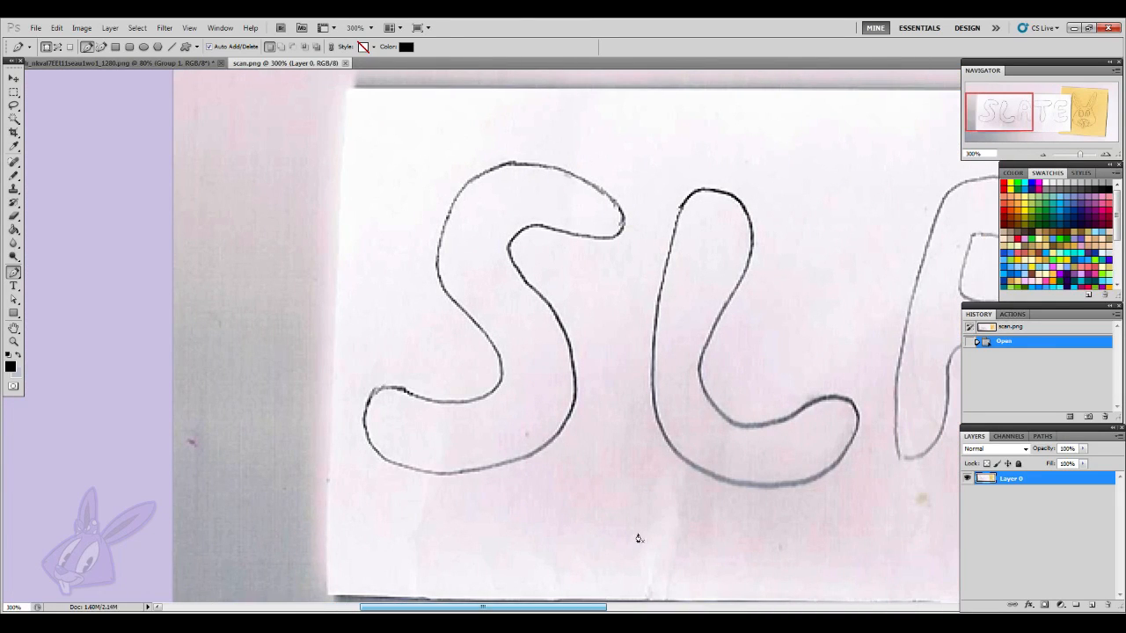
pyautogui.scroll(3, 573, 479)
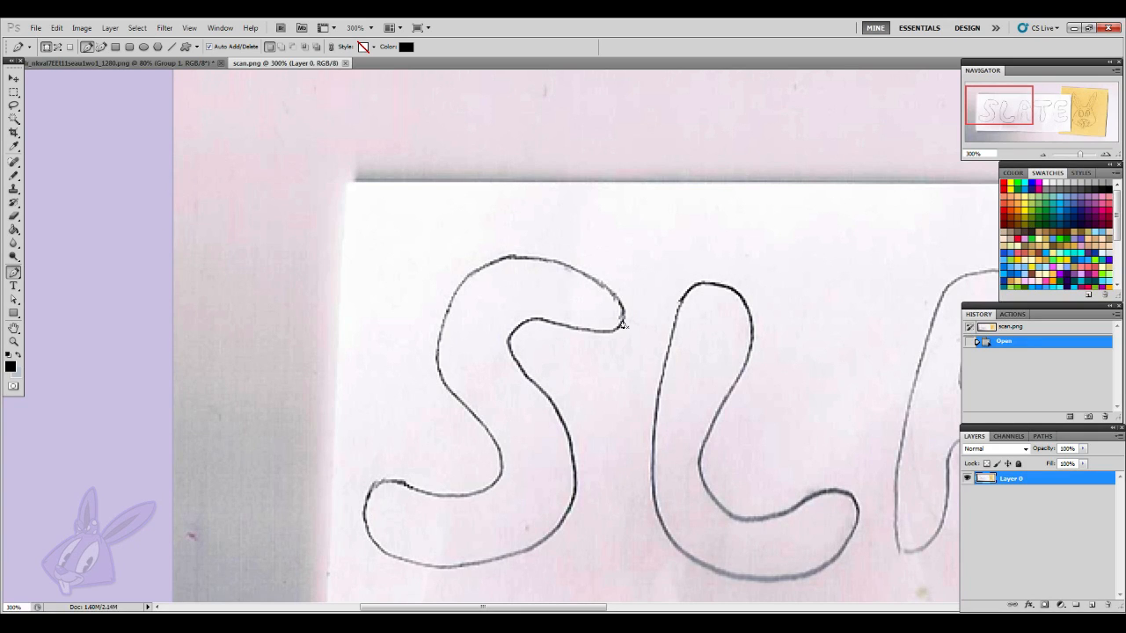
# - Try a straight-sided, four-point black shape over the letter S, and revert the document to its opened state
pyautogui.click(608, 406)
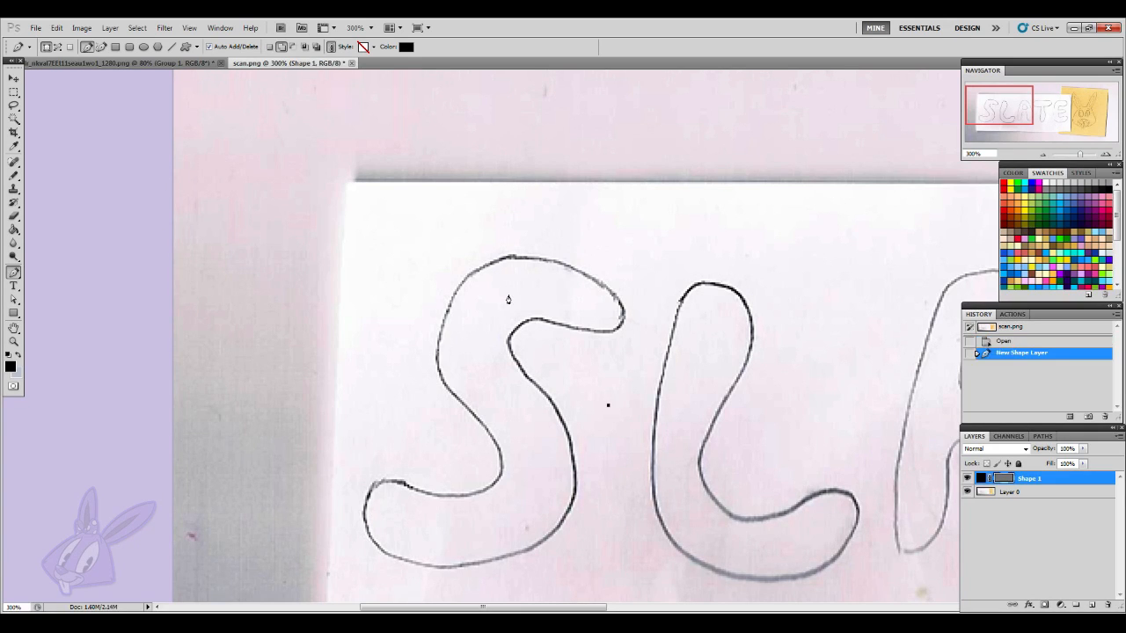
pyautogui.click(509, 296)
pyautogui.click(456, 376)
pyautogui.click(570, 450)
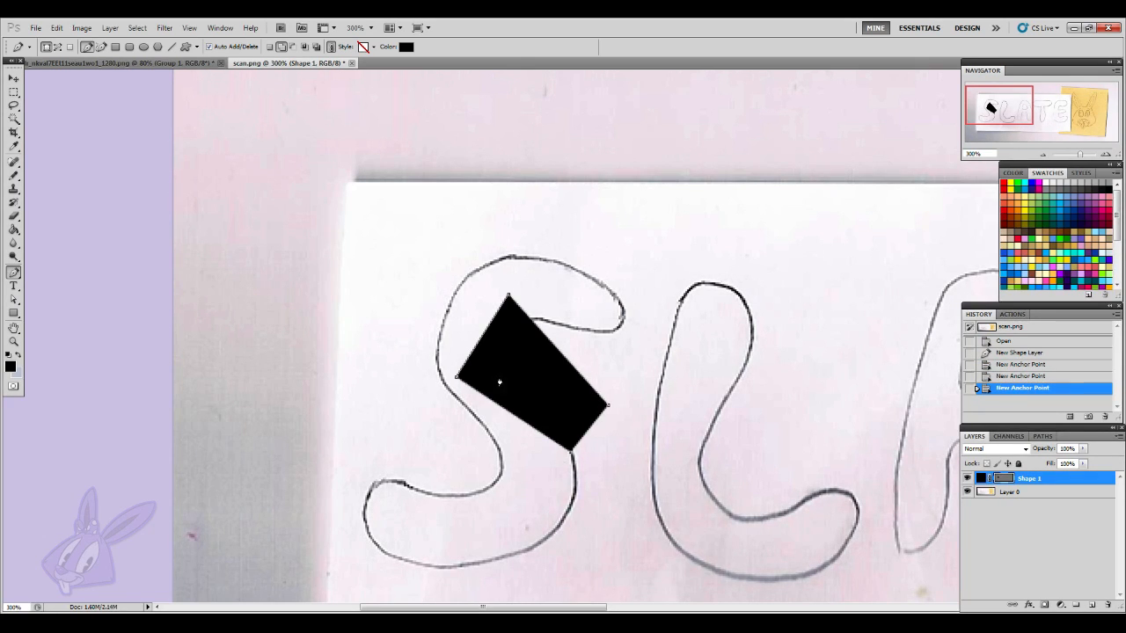
pyautogui.click(1058, 345)
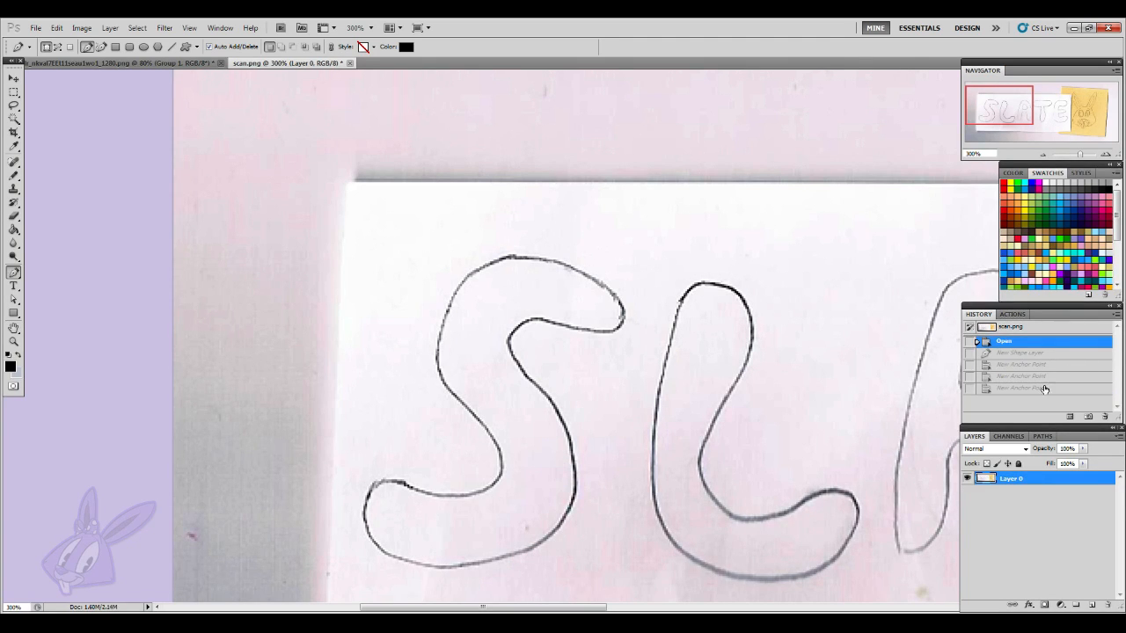
# - Pick a purple fill colour and start the S outline with curved anchors at its upper tip and under the upper arm
pyautogui.click(1080, 235)
pyautogui.moveTo(625, 323); pyautogui.dragTo(617, 348)
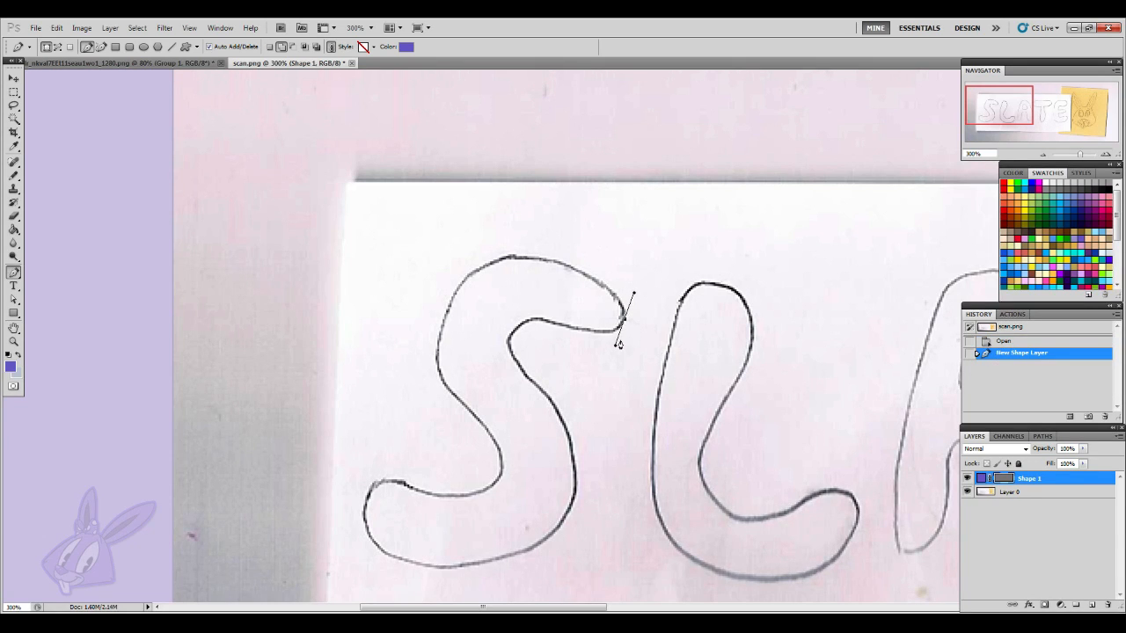
pyautogui.click(489, 268)
pyautogui.hotkey('ctrl', 'z')
pyautogui.moveTo(531, 324); pyautogui.dragTo(511, 326)
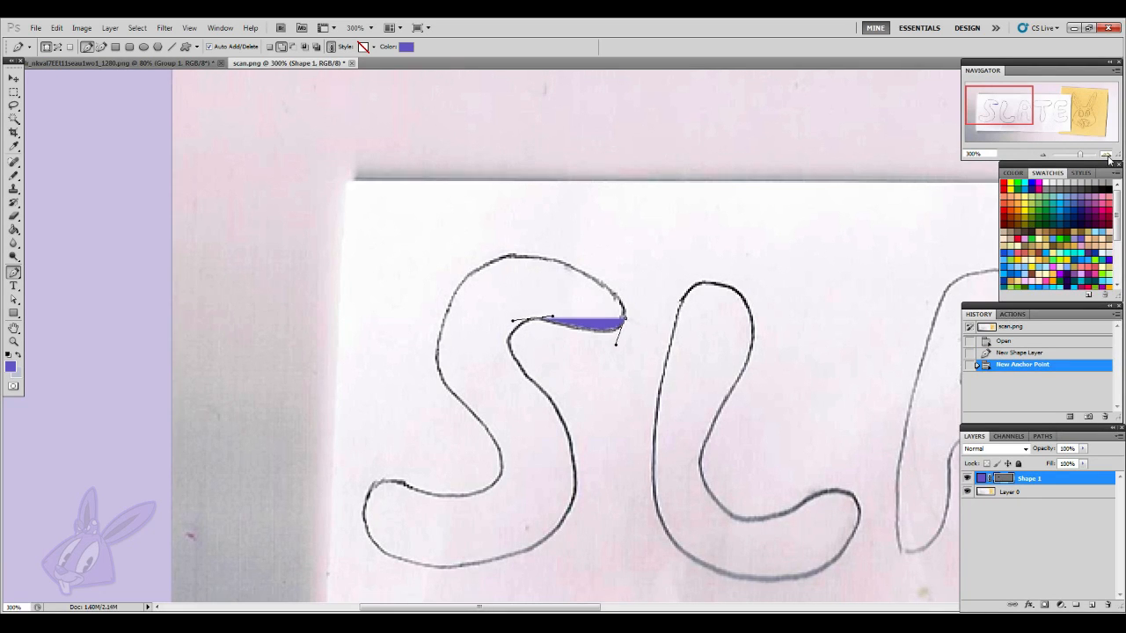
# - Extend the S outline with a curved anchor around the inner bend below the upper arm
pyautogui.click(1108, 158)
pyautogui.click(1108, 159)
pyautogui.click(1109, 158)
pyautogui.click(1109, 158)
pyautogui.click(1109, 158)
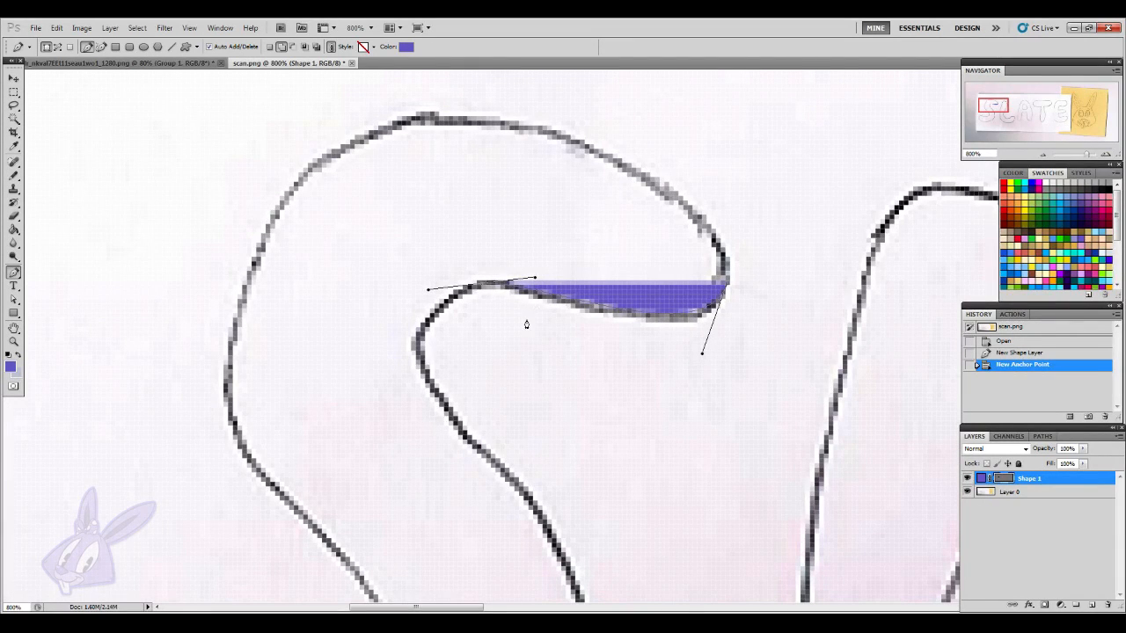
pyautogui.scroll(-2, 518, 326)
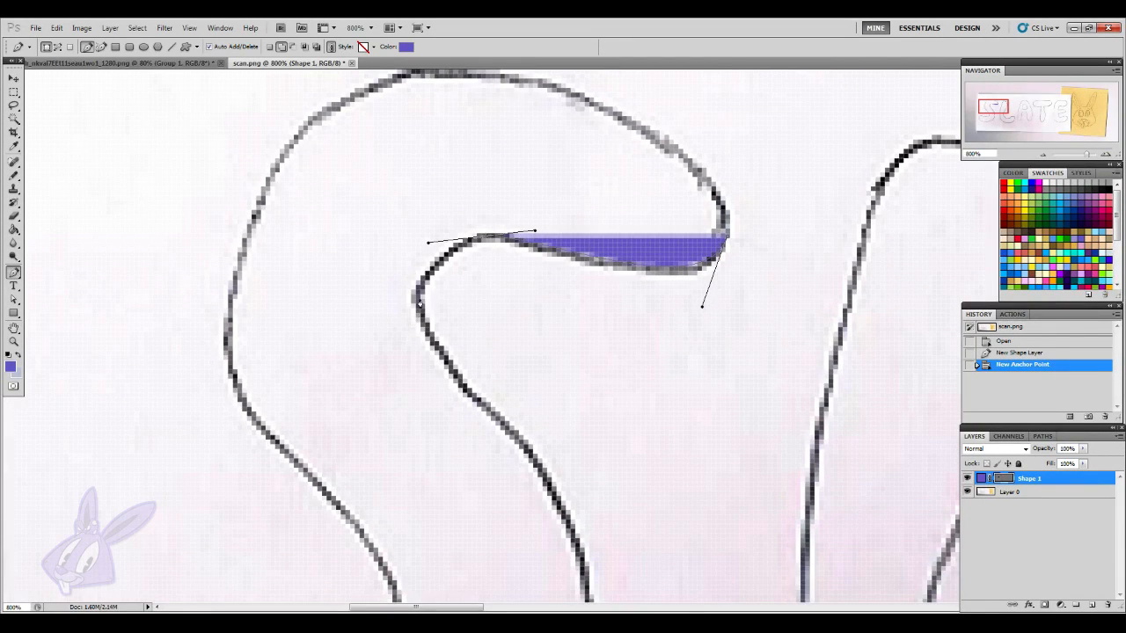
pyautogui.moveTo(418, 308); pyautogui.dragTo(417, 319)
# - Continue the S outline down the right edge of the spine with a curved anchor halfway along the diagonal
pyautogui.scroll(-6, 563, 419)
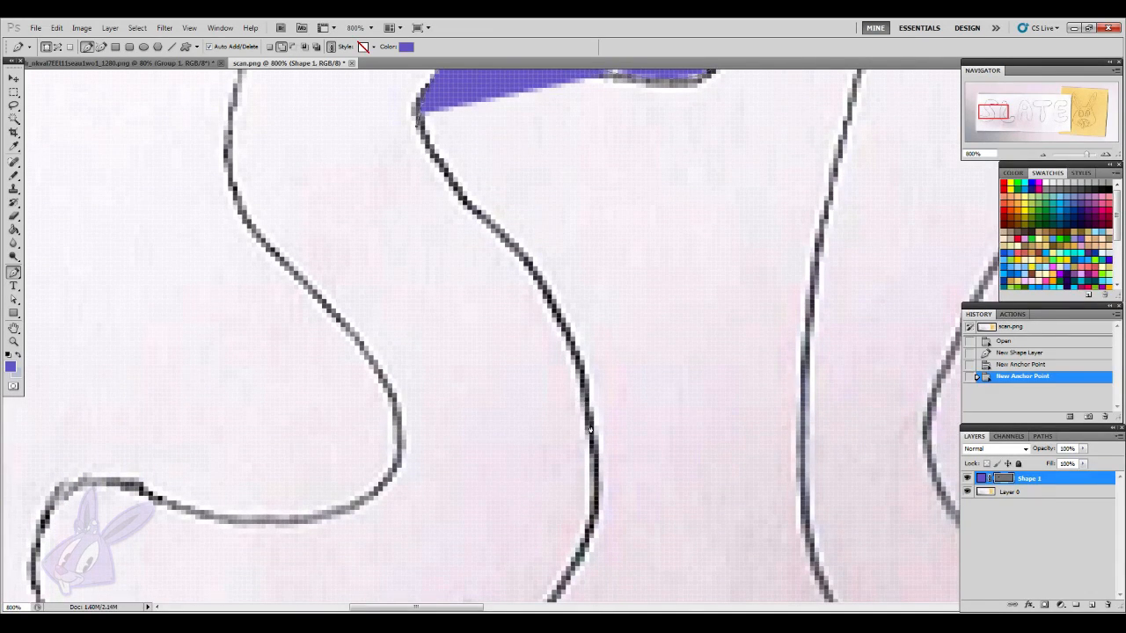
pyautogui.moveTo(589, 426); pyautogui.dragTo(561, 496)
pyautogui.hotkey('ctrl', 'z')
pyautogui.scroll(1, 518, 282)
pyautogui.scroll(3, 534, 315)
pyautogui.scroll(-2, 533, 315)
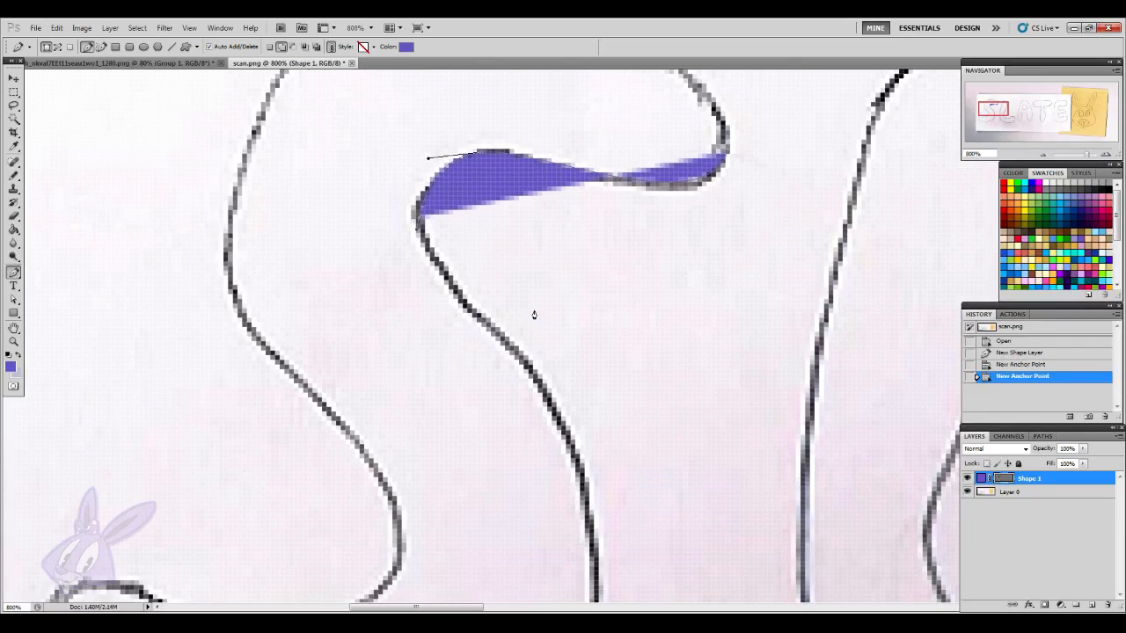
pyautogui.moveTo(534, 375); pyautogui.dragTo(602, 441)
# - Trace the S outline around the lower-right curve and along the bottom to the rounded lower-left end
pyautogui.scroll(-1, 620, 463)
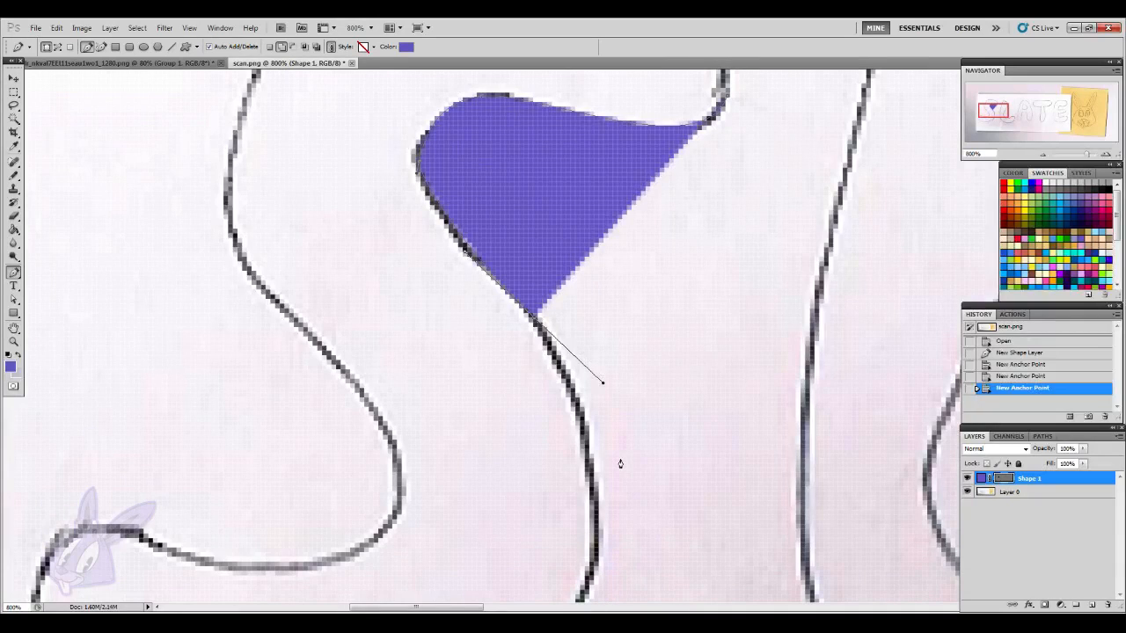
pyautogui.scroll(2, 620, 464)
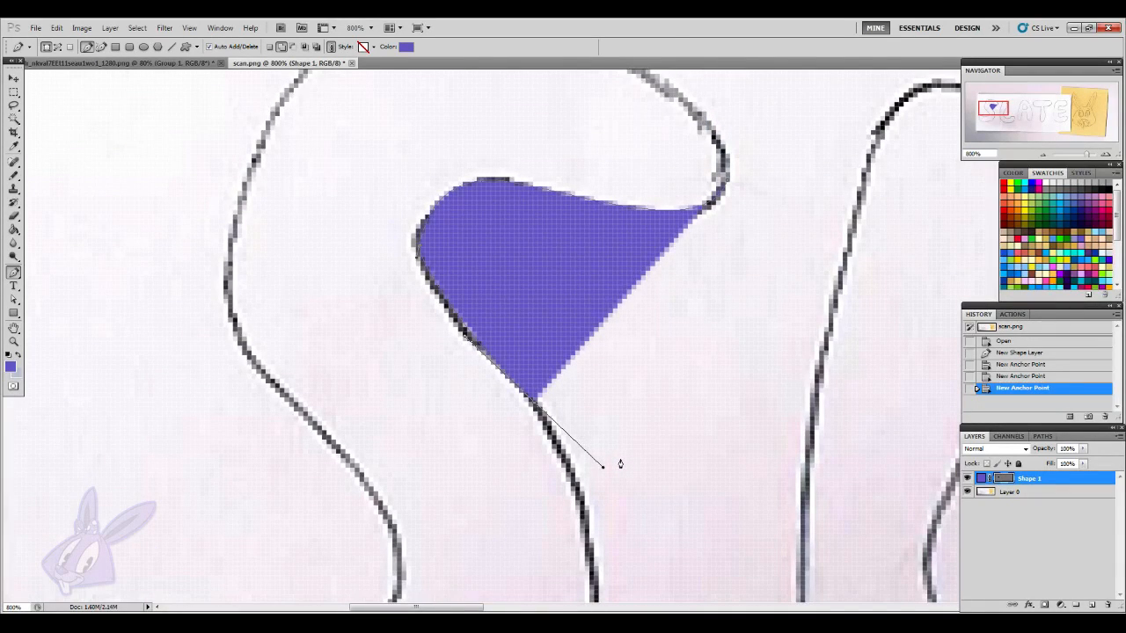
pyautogui.scroll(-3, 535, 404)
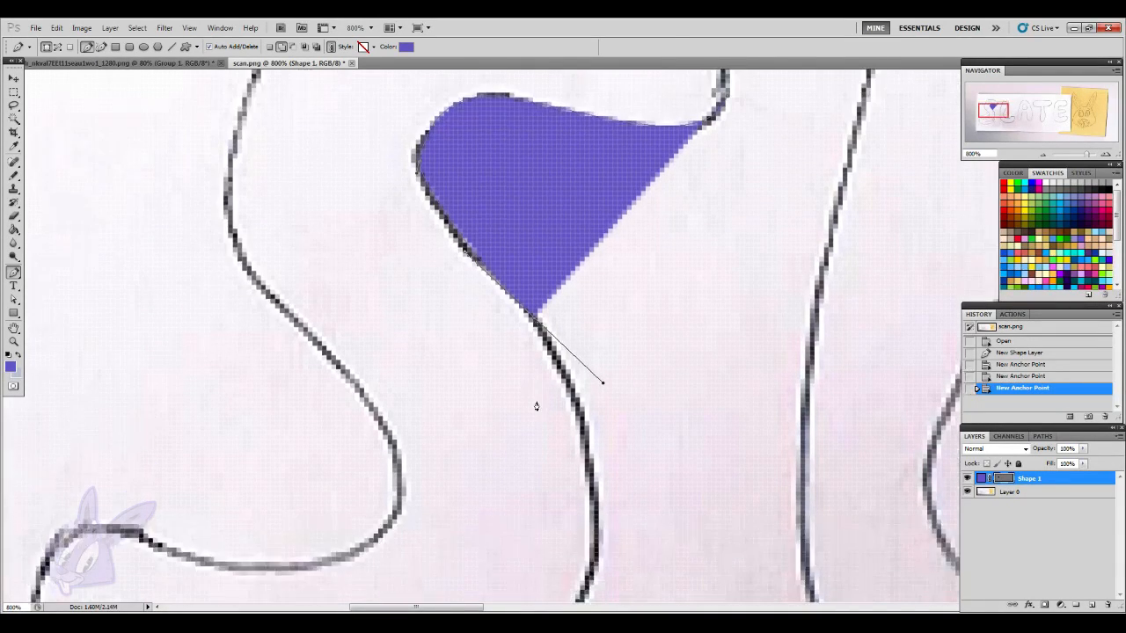
pyautogui.scroll(-3, 537, 406)
pyautogui.moveTo(567, 418); pyautogui.dragTo(522, 459)
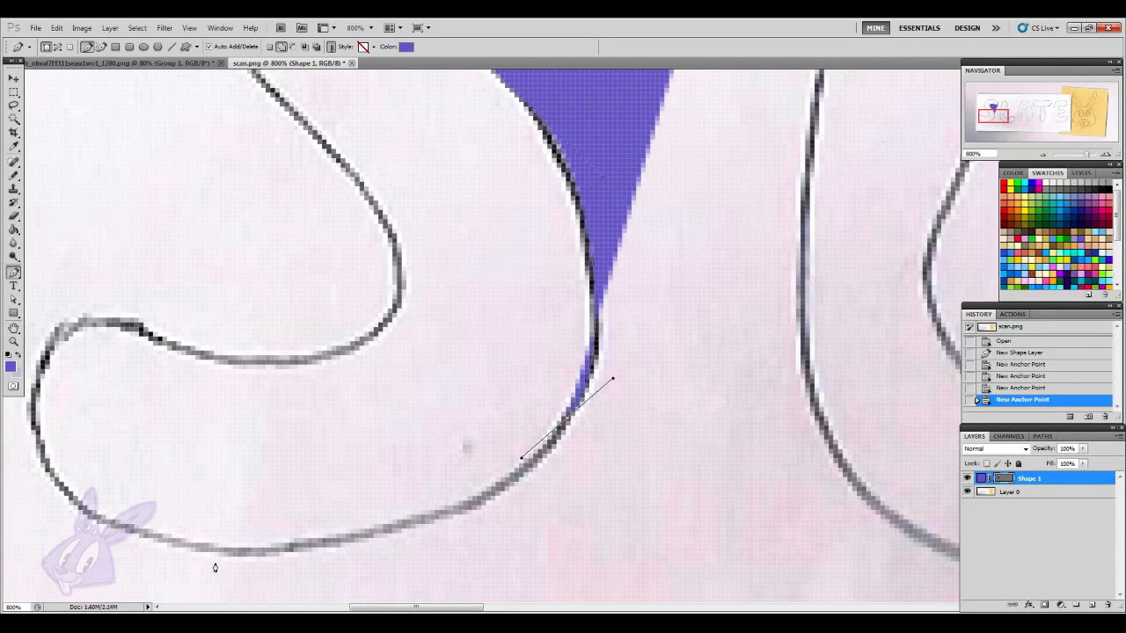
pyautogui.scroll(1, 218, 568)
pyautogui.moveTo(232, 562)
pyautogui.mouseDown()
pyautogui.moveTo(2, 564)
pyautogui.moveTo(41, 561)
pyautogui.mouseUp()
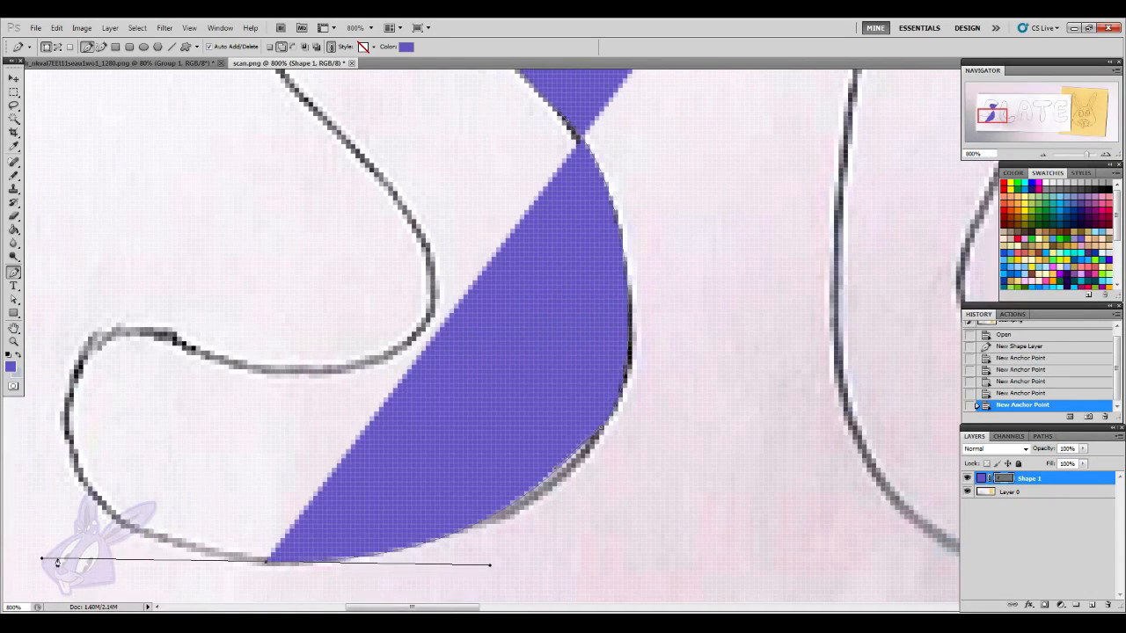
pyautogui.moveTo(394, 608); pyautogui.dragTo(365, 607)
pyautogui.moveTo(319, 352); pyautogui.dragTo(353, 291)
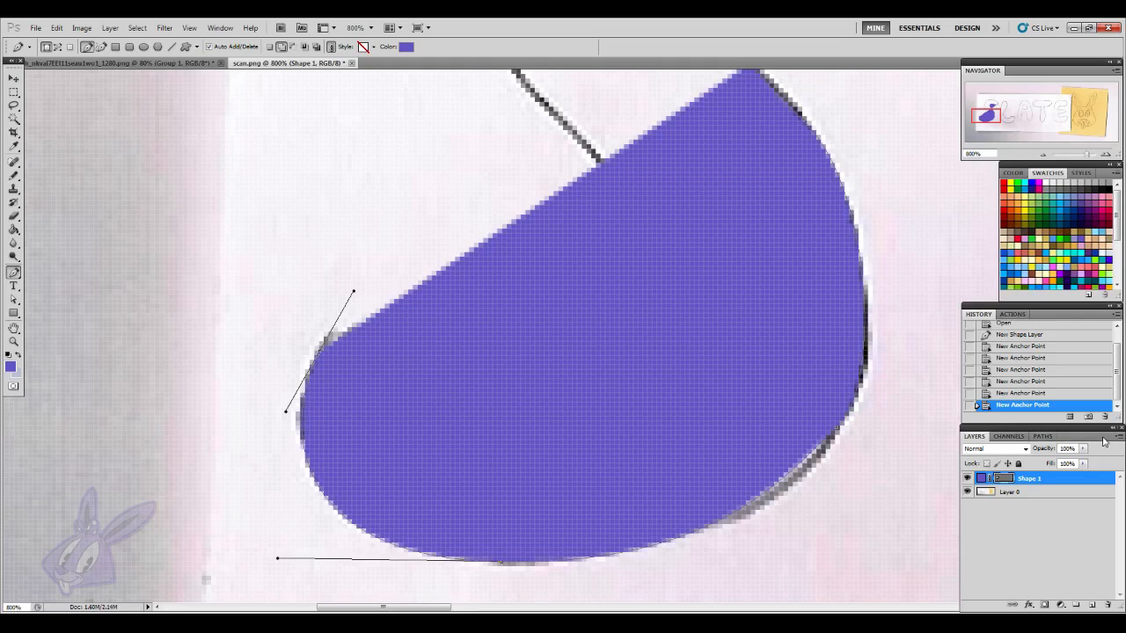
# - Lower the purple shape layer's opacity to 59% so the pencil lines show through
pyautogui.scroll(1, 482, 310)
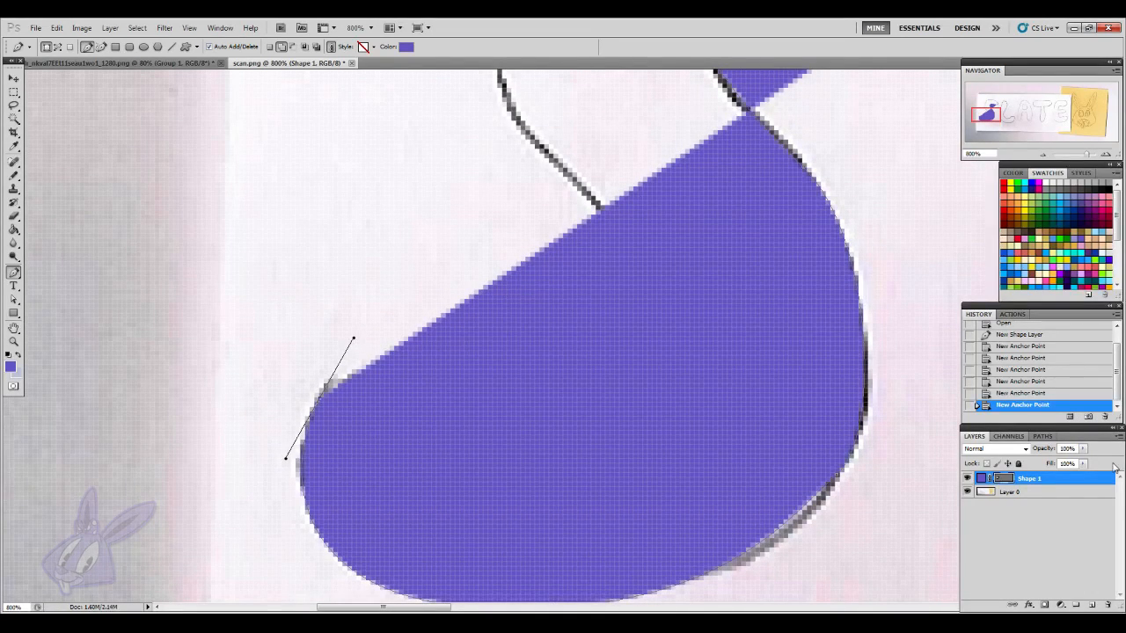
pyautogui.click(1083, 448)
pyautogui.moveTo(1071, 468); pyautogui.dragTo(1058, 466)
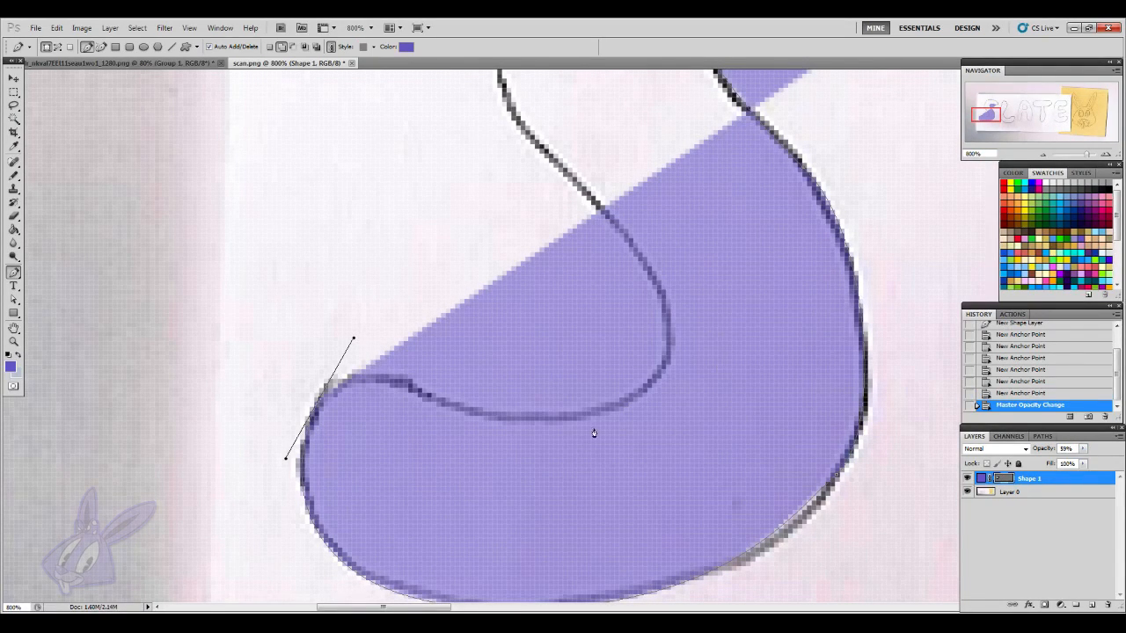
# - Trace the upper edge of the S's lower arm and its inner bend, ending with an anchor on the spine's left edge
pyautogui.moveTo(568, 423); pyautogui.dragTo(678, 401)
pyautogui.moveTo(669, 309); pyautogui.dragTo(662, 287)
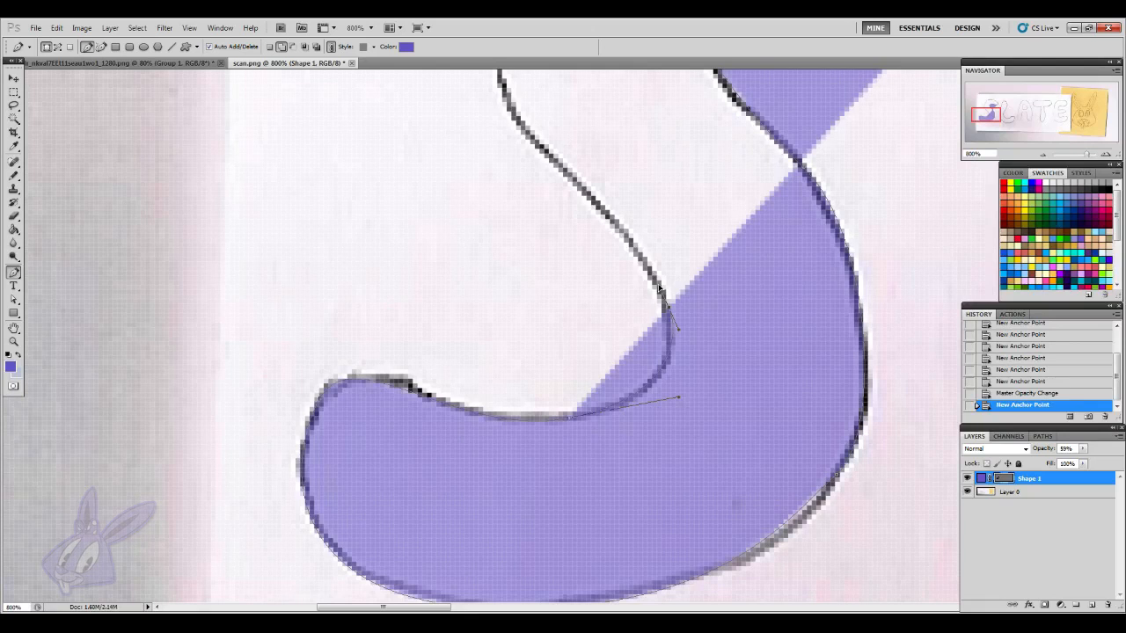
pyautogui.scroll(5, 791, 400)
pyautogui.moveTo(501, 254); pyautogui.dragTo(478, 196)
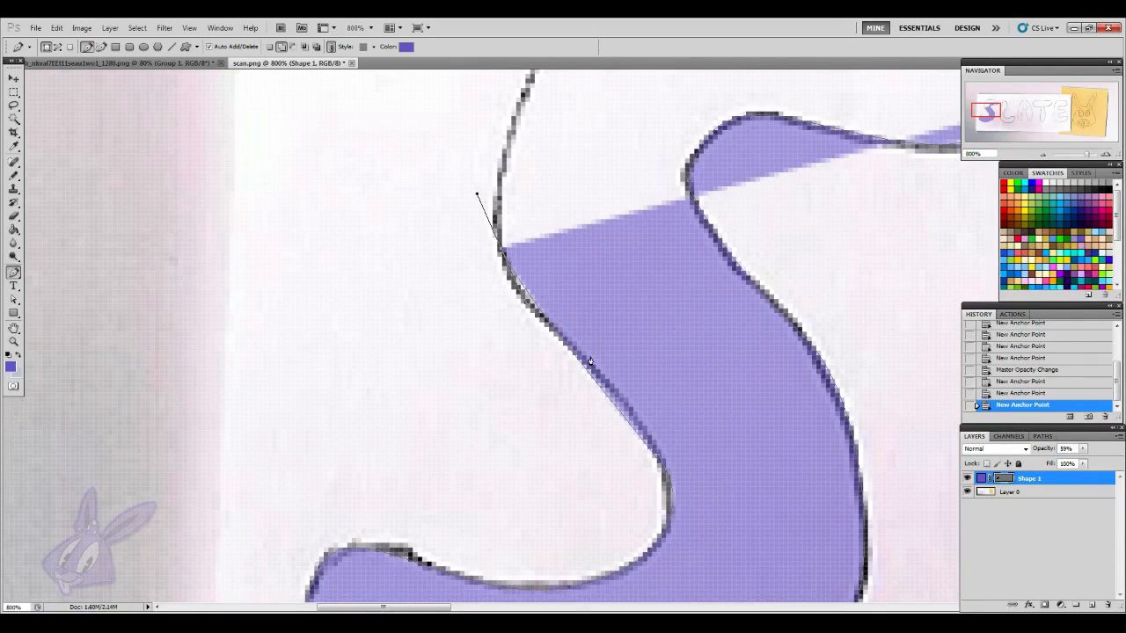
pyautogui.hotkey('ctrl', 'z')
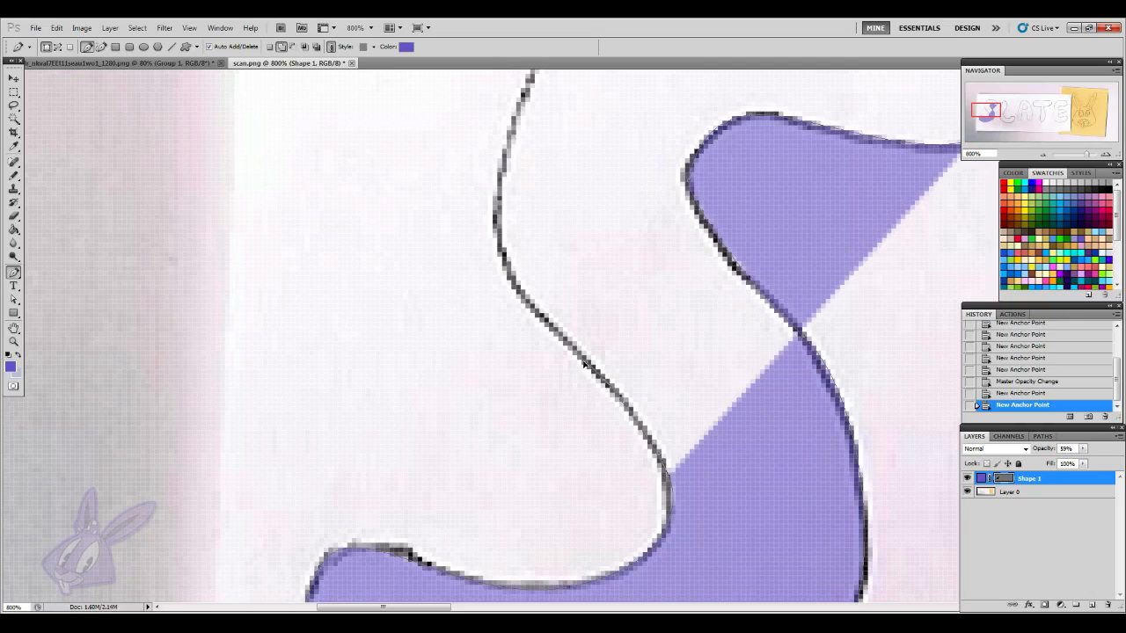
pyautogui.click(586, 364)
# - Trace the S's upper-left curve and top edge with curved anchors, and close the path at the upper tip
pyautogui.scroll(3, 659, 405)
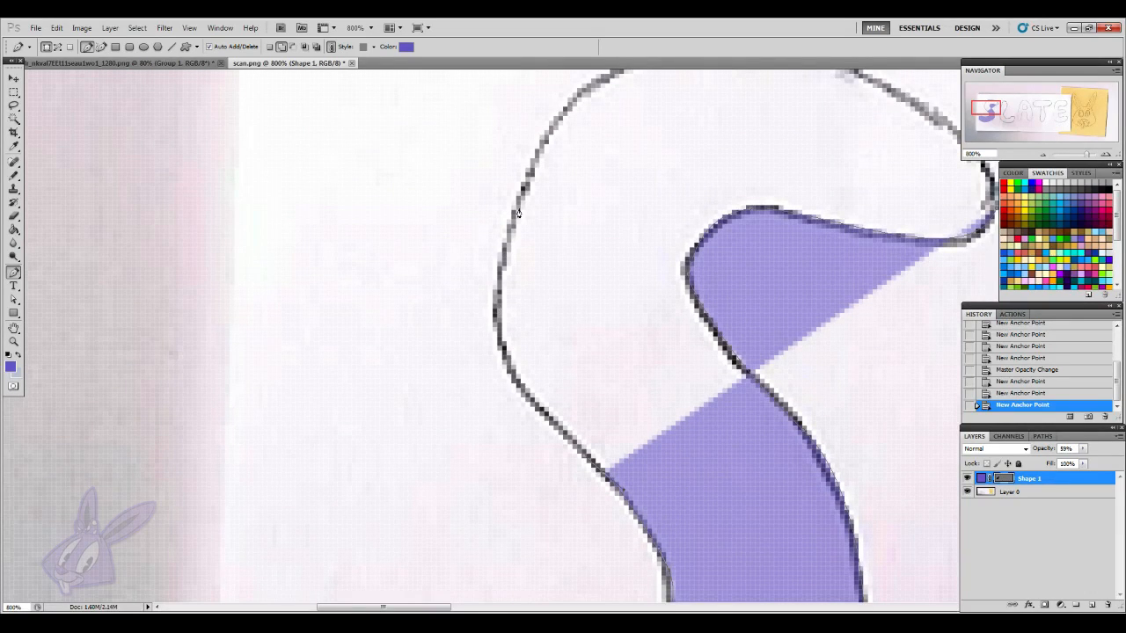
pyautogui.moveTo(517, 212); pyautogui.dragTo(597, 97)
pyautogui.scroll(4, 658, 417)
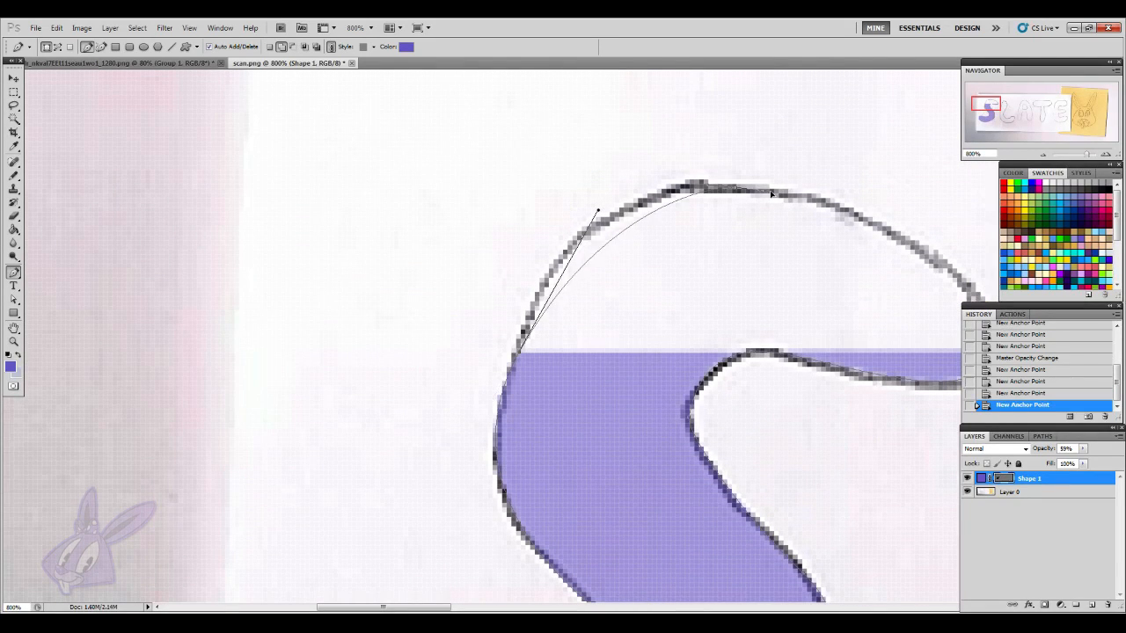
pyautogui.moveTo(735, 188); pyautogui.dragTo(838, 192)
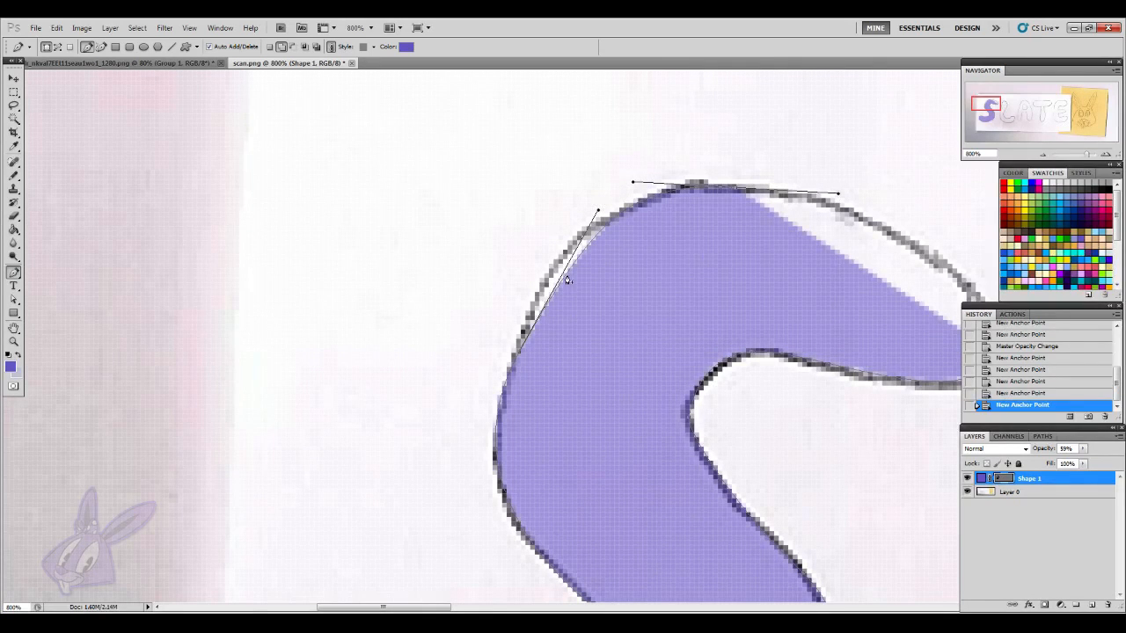
pyautogui.moveTo(426, 605); pyautogui.dragTo(465, 606)
pyautogui.moveTo(685, 355); pyautogui.dragTo(709, 282)
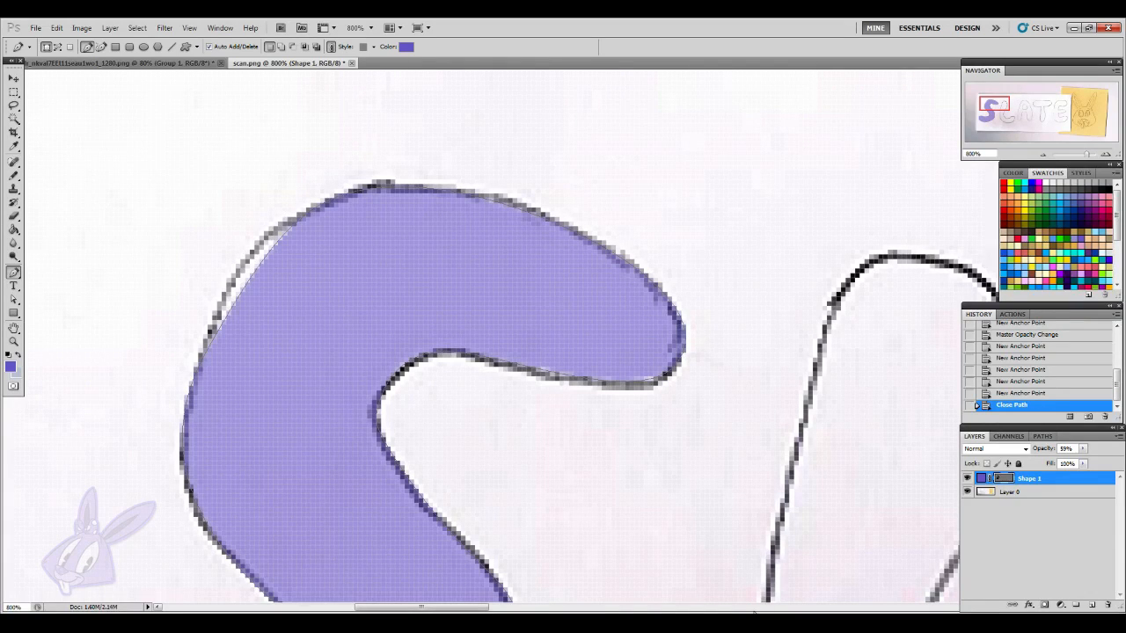
# - Activate the Direct Selection tool and select the S path at the inner bend of its upper arm
pyautogui.scroll(-5, 728, 387)
pyautogui.scroll(3, 727, 389)
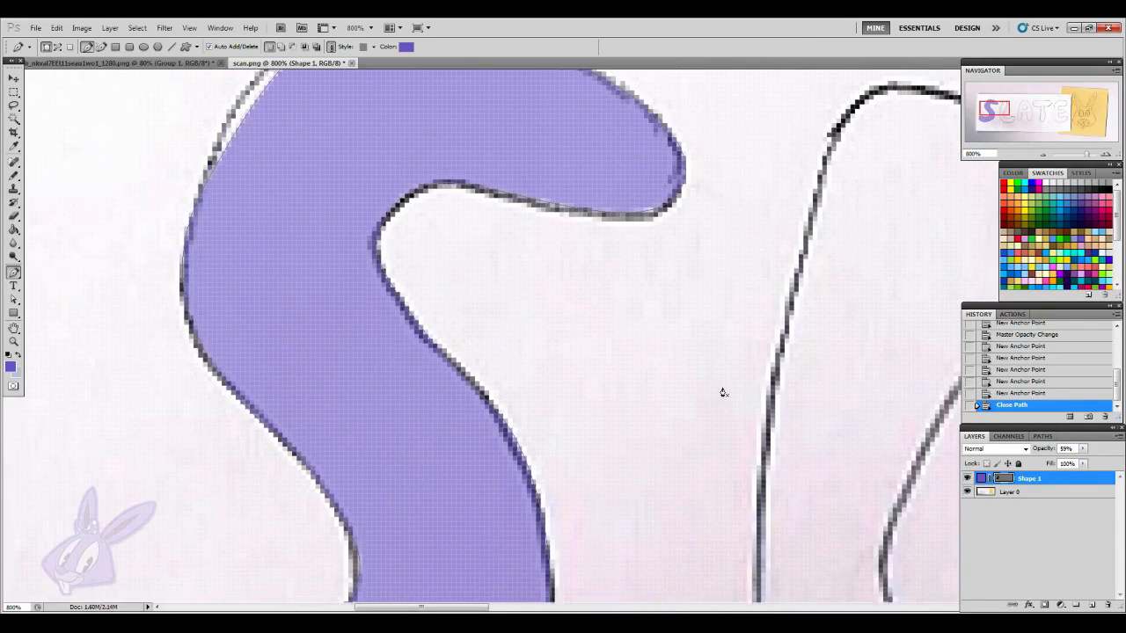
pyautogui.click(13, 301)
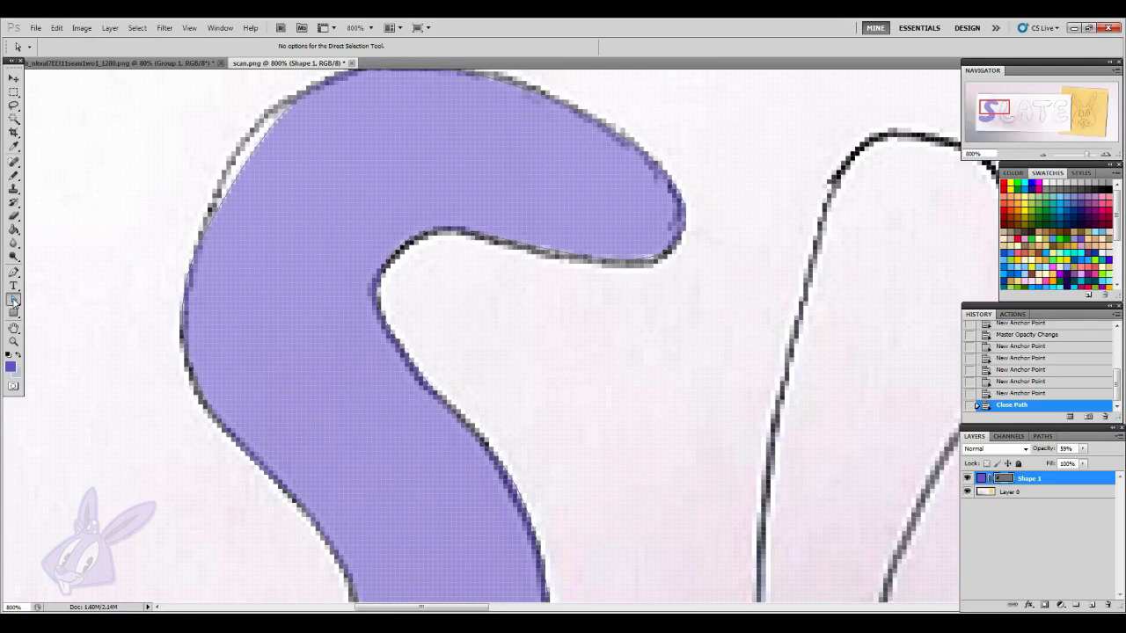
pyautogui.click(11, 302)
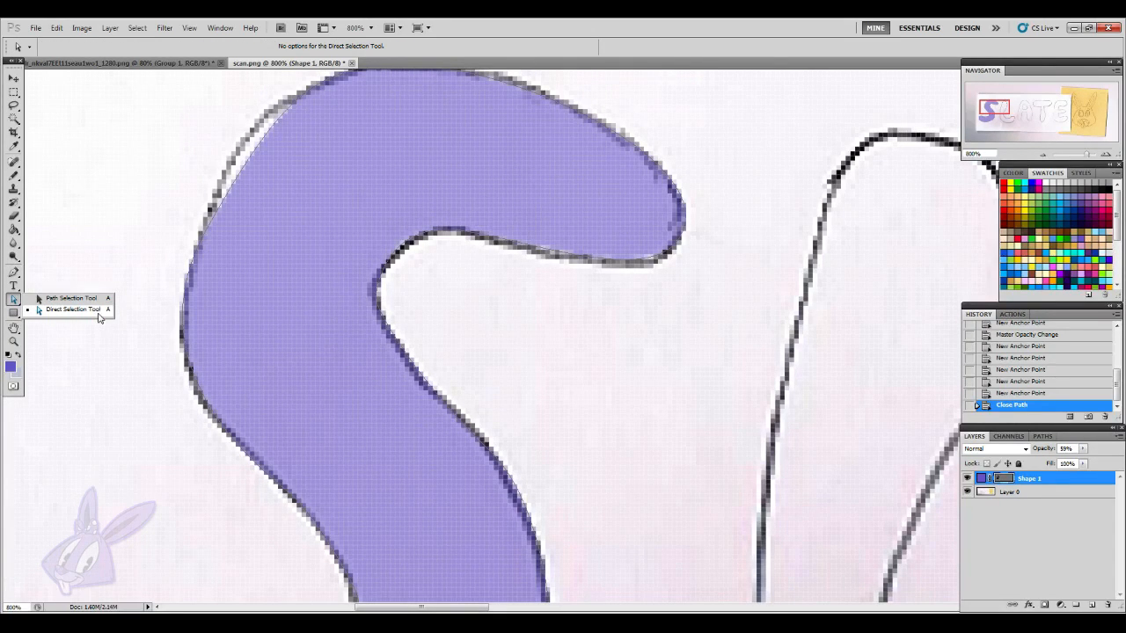
pyautogui.click(74, 310)
pyautogui.scroll(3, 369, 445)
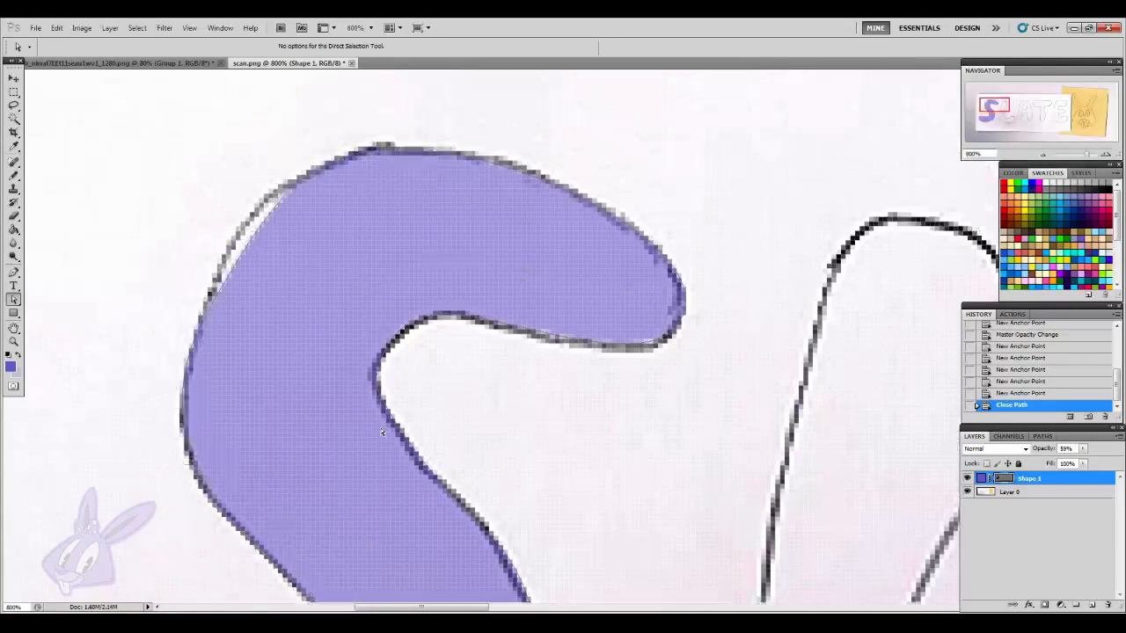
pyautogui.click(439, 317)
# - Adjust the curve handles on the S's lower-right curve so the edge follows the pencil line
pyautogui.scroll(-10, 269, 459)
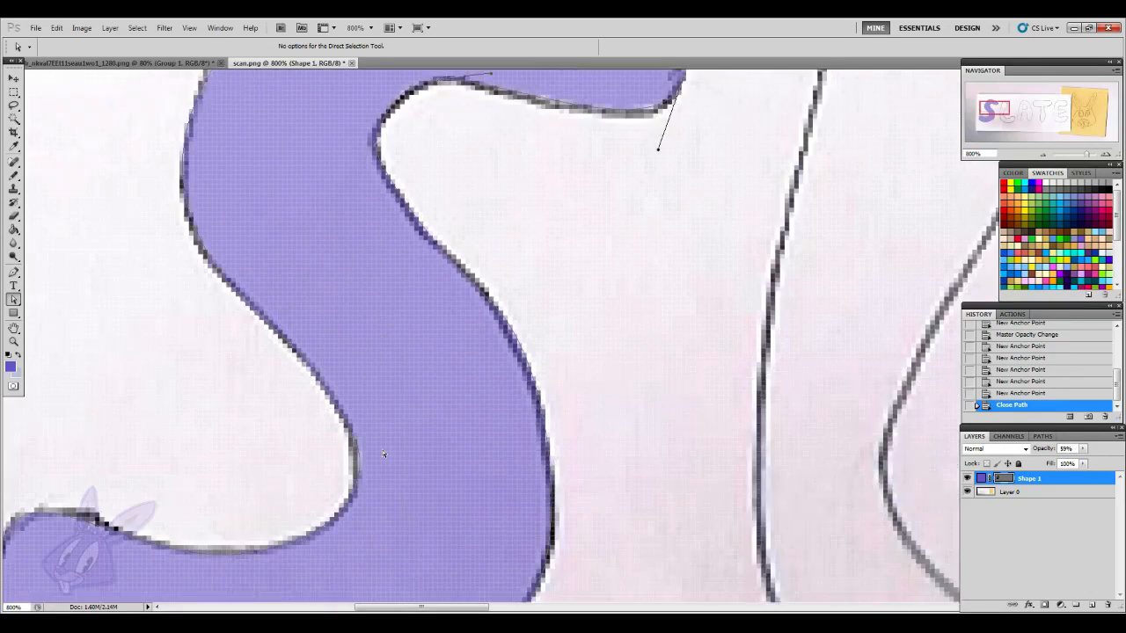
pyautogui.hscroll(-4, 479, 589)
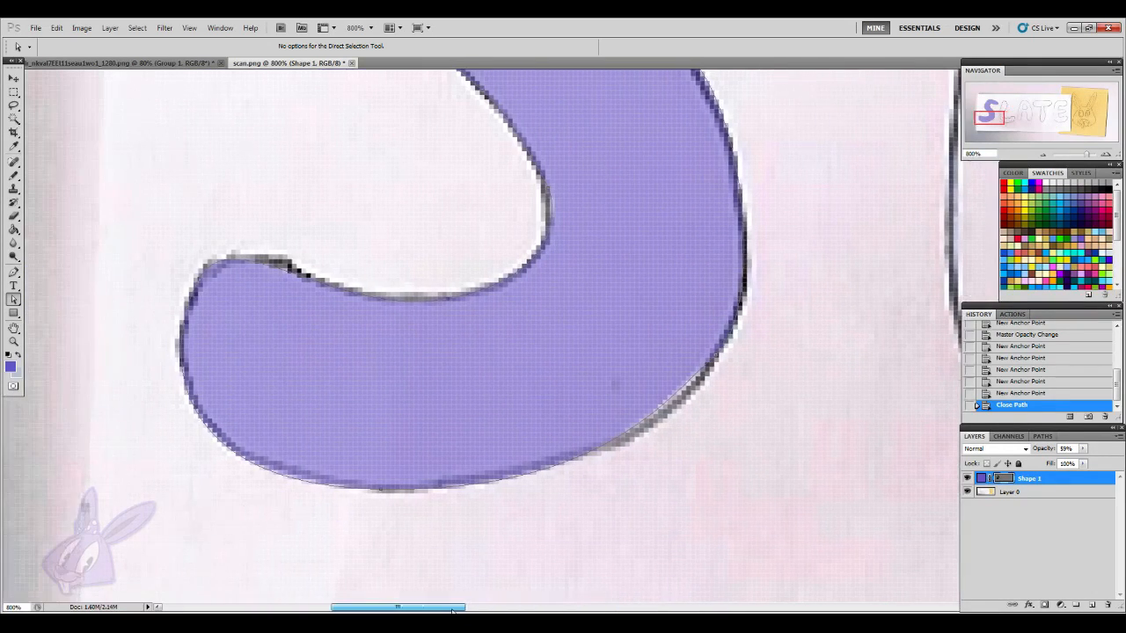
pyautogui.scroll(1, 501, 569)
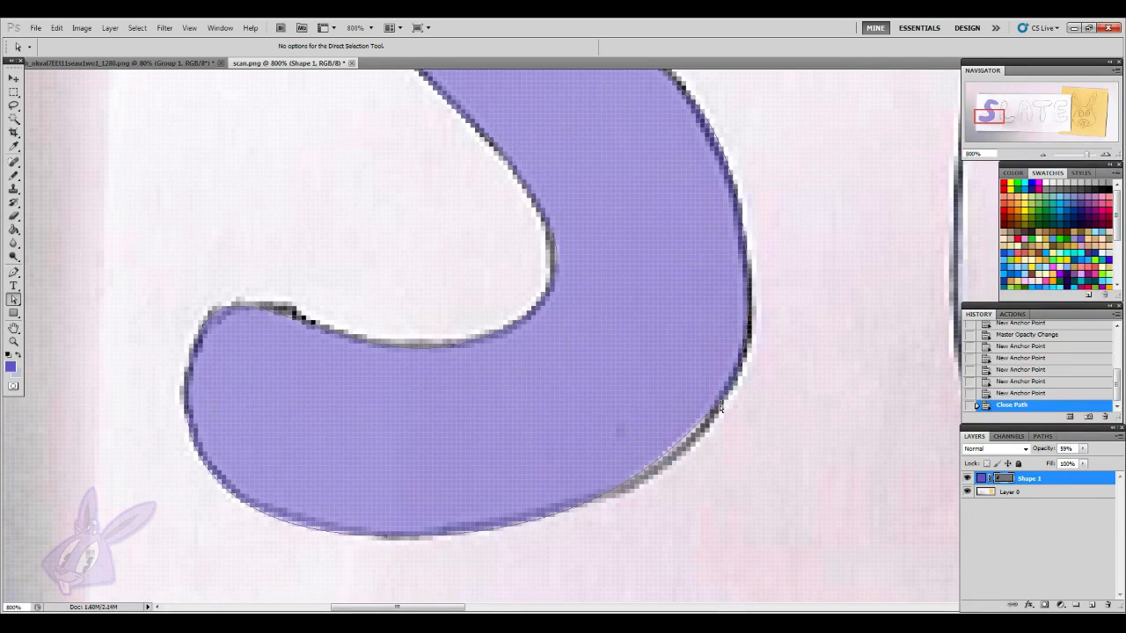
pyautogui.click(720, 406)
pyautogui.moveTo(675, 446); pyautogui.dragTo(670, 467)
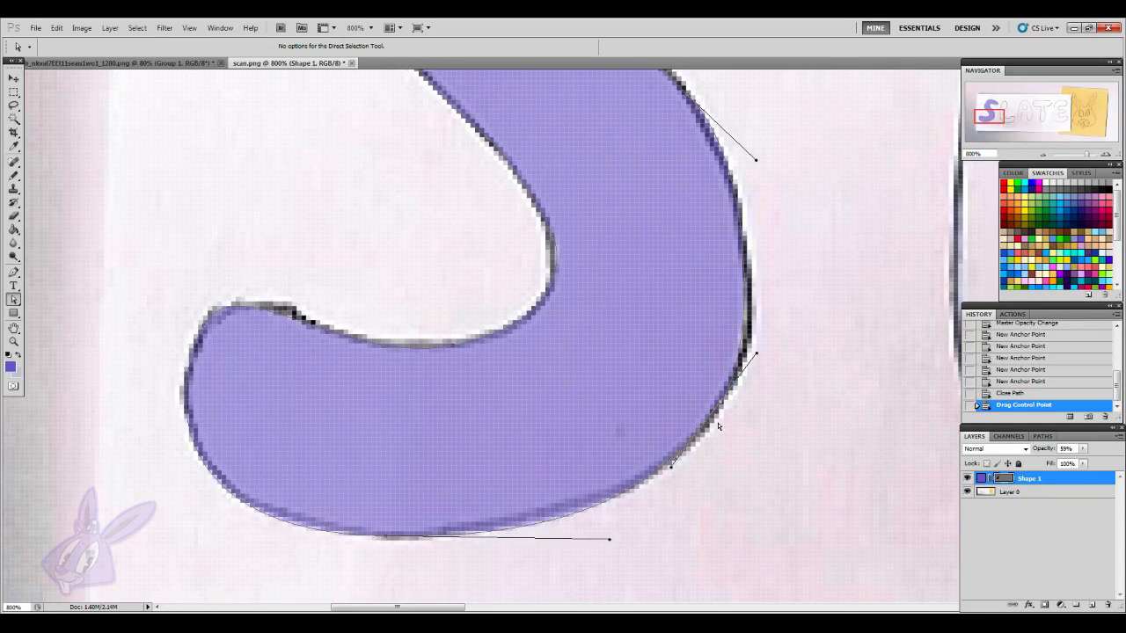
pyautogui.moveTo(756, 354); pyautogui.dragTo(761, 347)
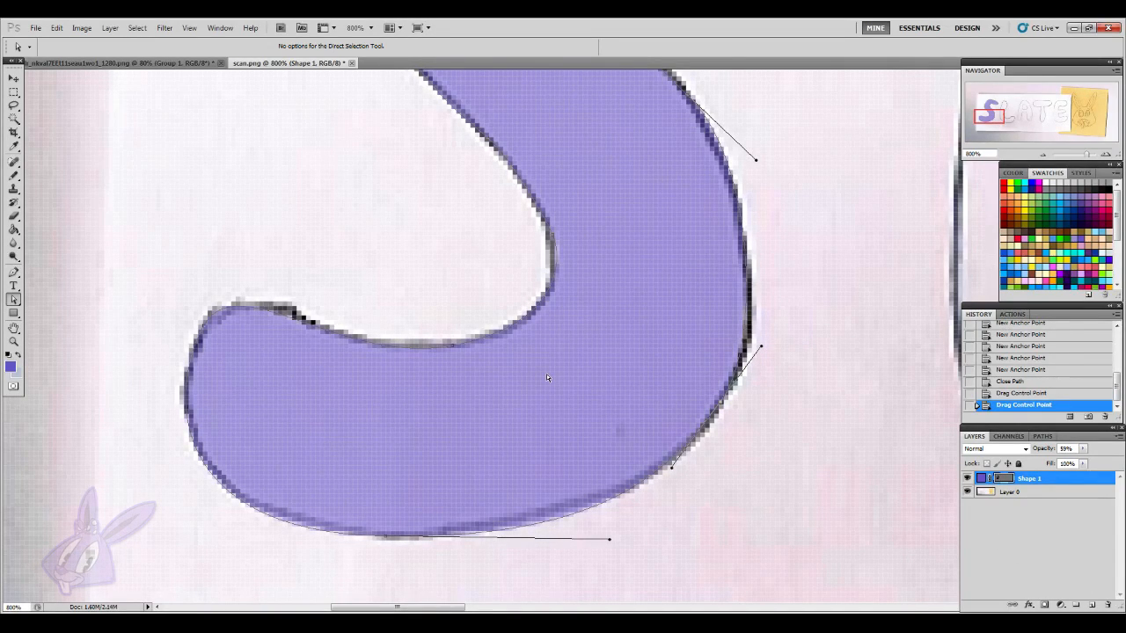
# - Reshape the S's upper-left curve by adjusting the handles of its top and left anchors to fit the sketch
pyautogui.scroll(5, 541, 451)
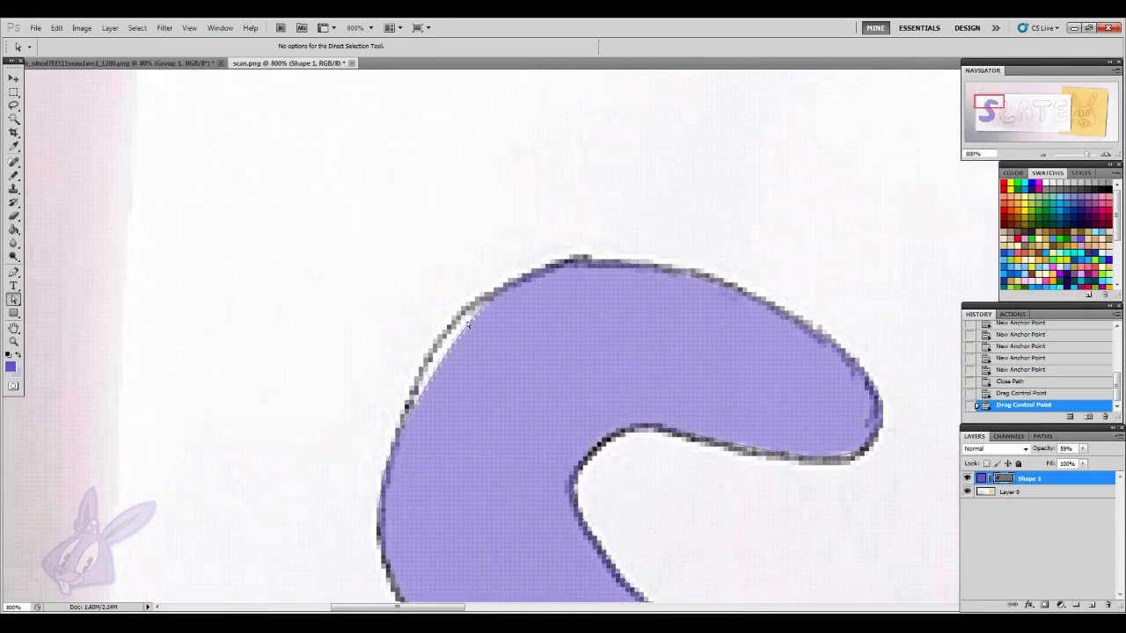
pyautogui.moveTo(469, 322); pyautogui.dragTo(443, 342)
pyautogui.moveTo(516, 261); pyautogui.dragTo(467, 270)
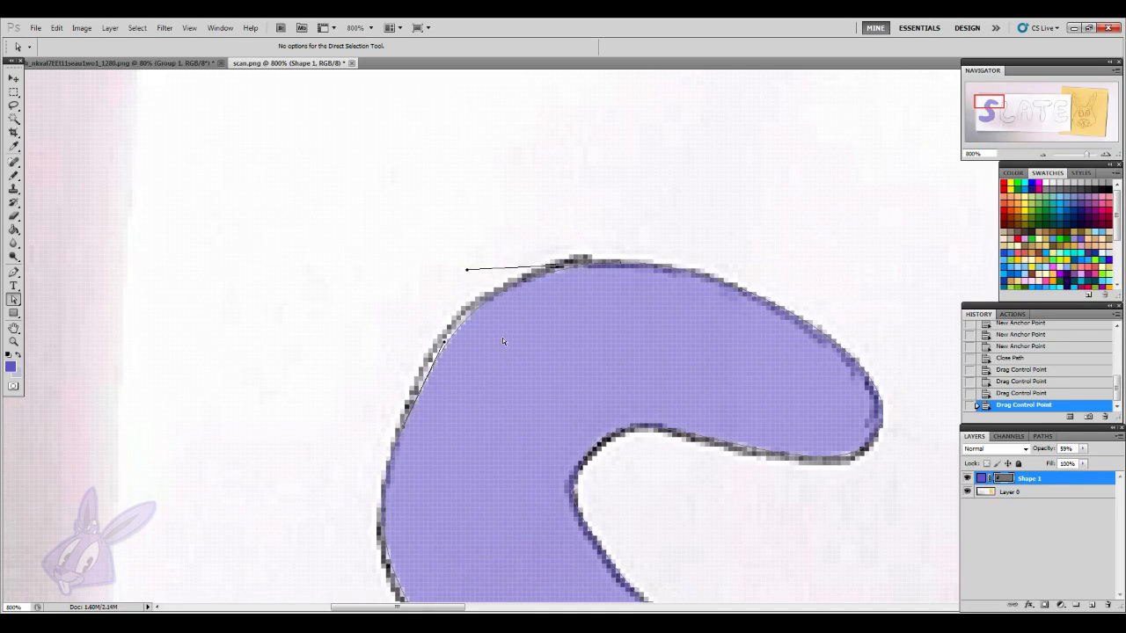
pyautogui.scroll(-5, 516, 382)
pyautogui.scroll(2, 416, 323)
pyautogui.click(437, 265)
pyautogui.moveTo(444, 230); pyautogui.dragTo(400, 290)
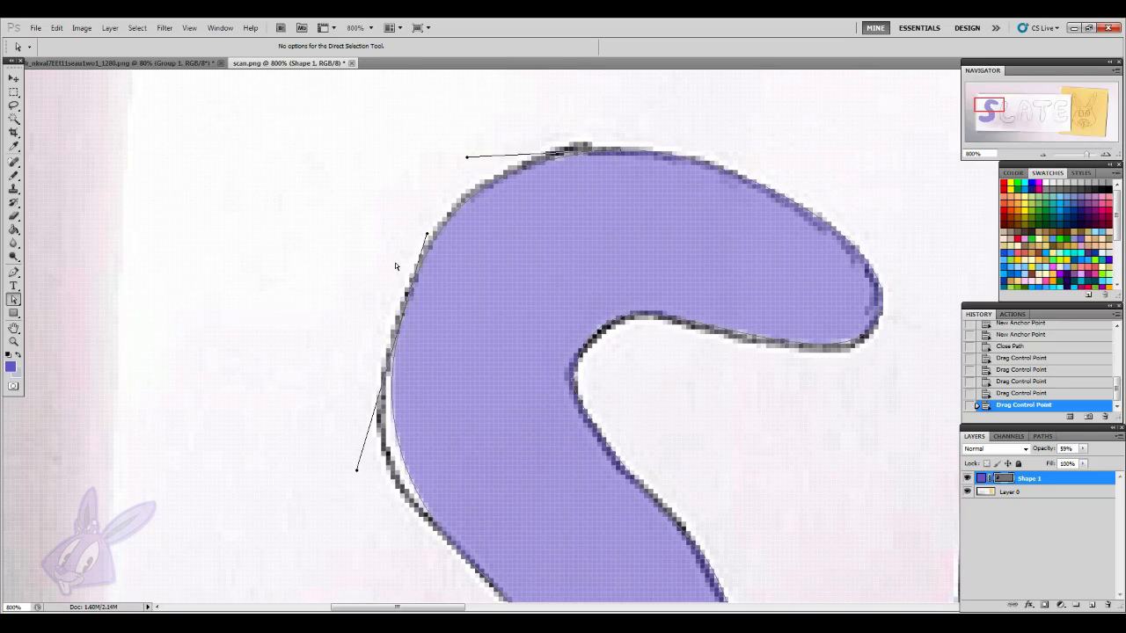
# - Add a new layer between the scan and the S shape and fill it with white using the Paint Bucket
pyautogui.click(968, 492)
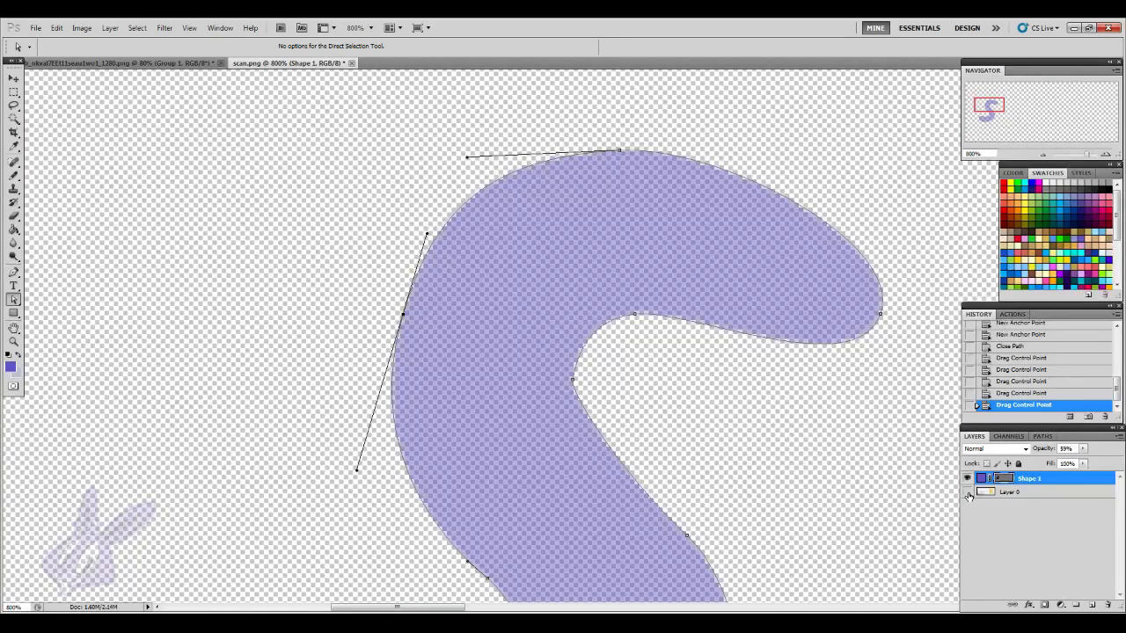
pyautogui.click(967, 492)
pyautogui.click(1020, 492)
pyautogui.click(1091, 605)
pyautogui.click(1044, 182)
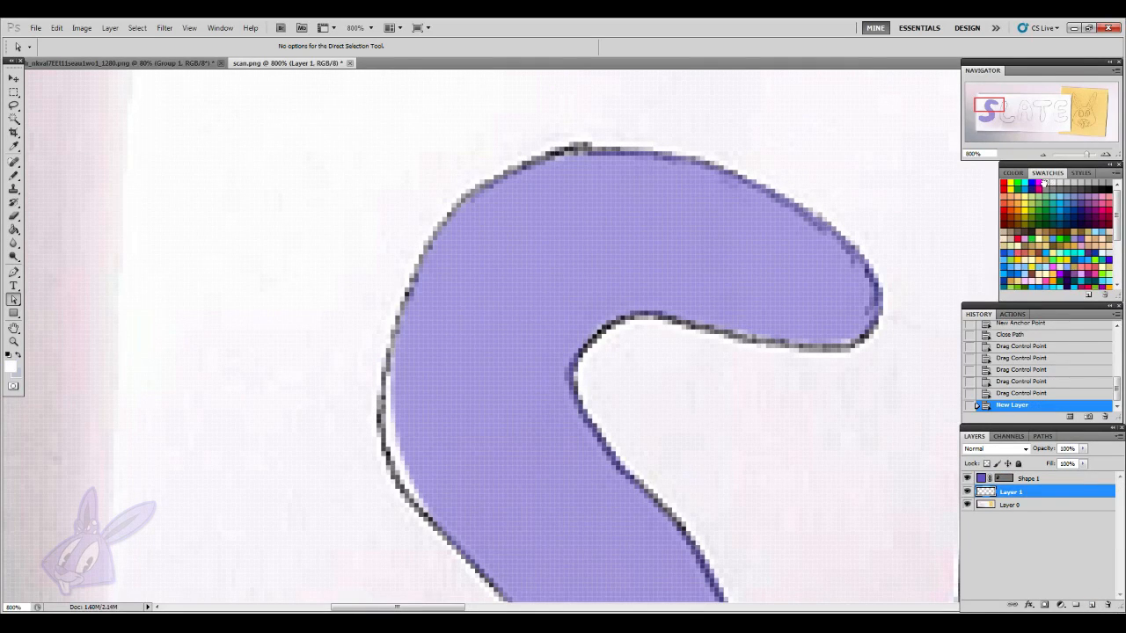
pyautogui.click(13, 229)
pyautogui.click(264, 399)
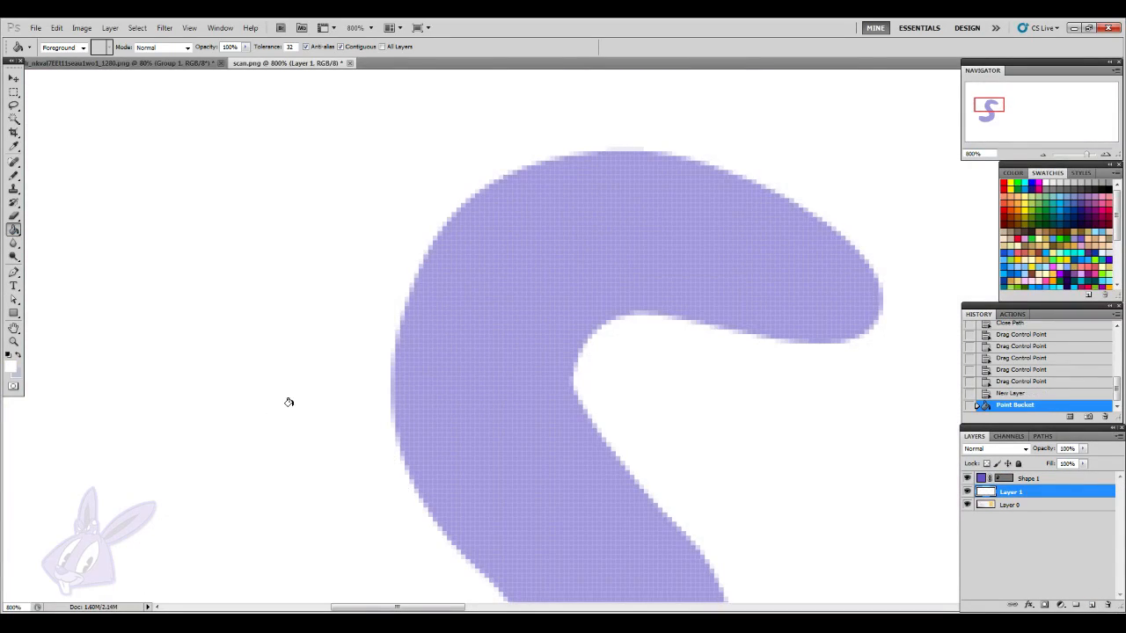
# - Toggle the white layer's visibility to compare the S with the scanned sketch
pyautogui.click(967, 492)
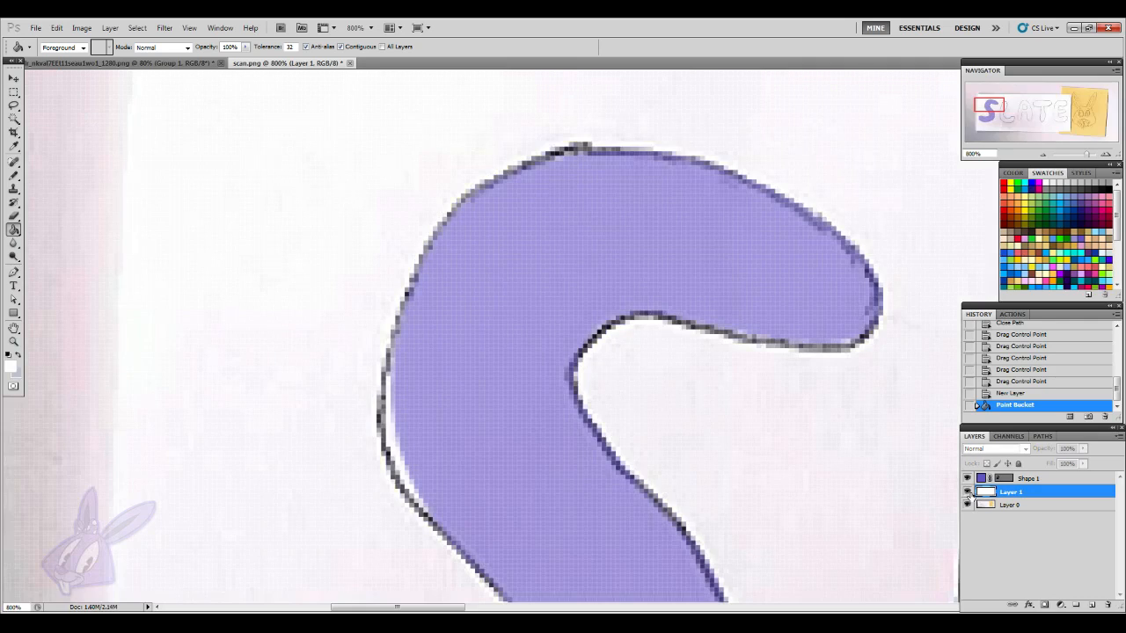
pyautogui.click(967, 493)
pyautogui.click(967, 494)
pyautogui.click(967, 493)
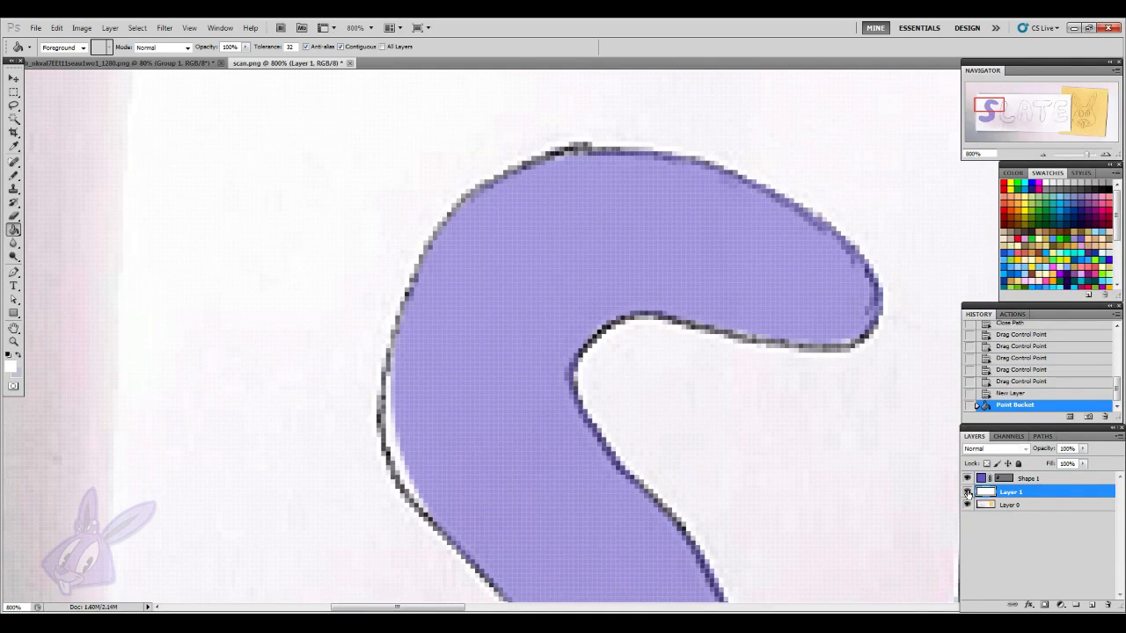
# - Select the S path at 400% zoom and smooth the left edge of its spine by adjusting the anchor and handles there
pyautogui.click(13, 304)
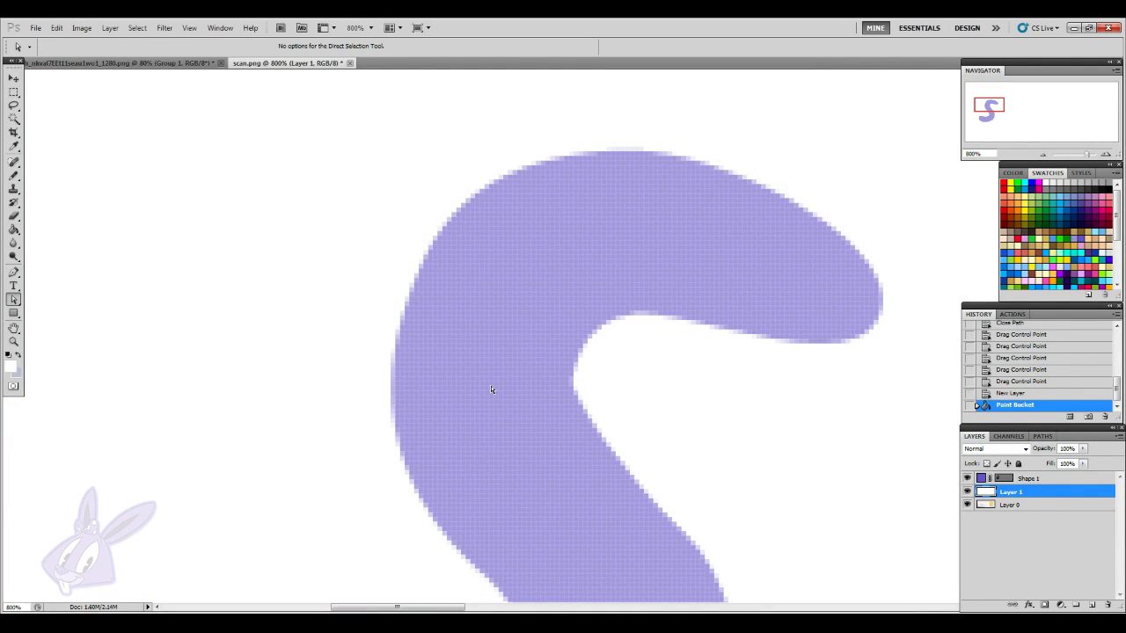
pyautogui.click(449, 374)
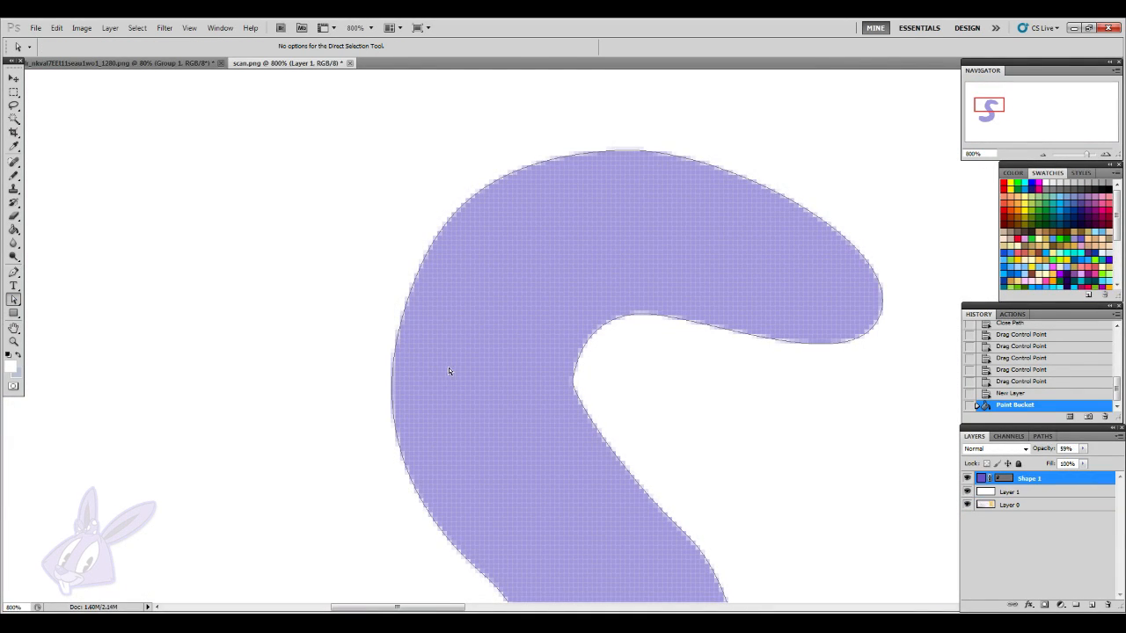
pyautogui.click(1044, 156)
pyautogui.click(1045, 156)
pyautogui.click(1047, 156)
pyautogui.click(1045, 156)
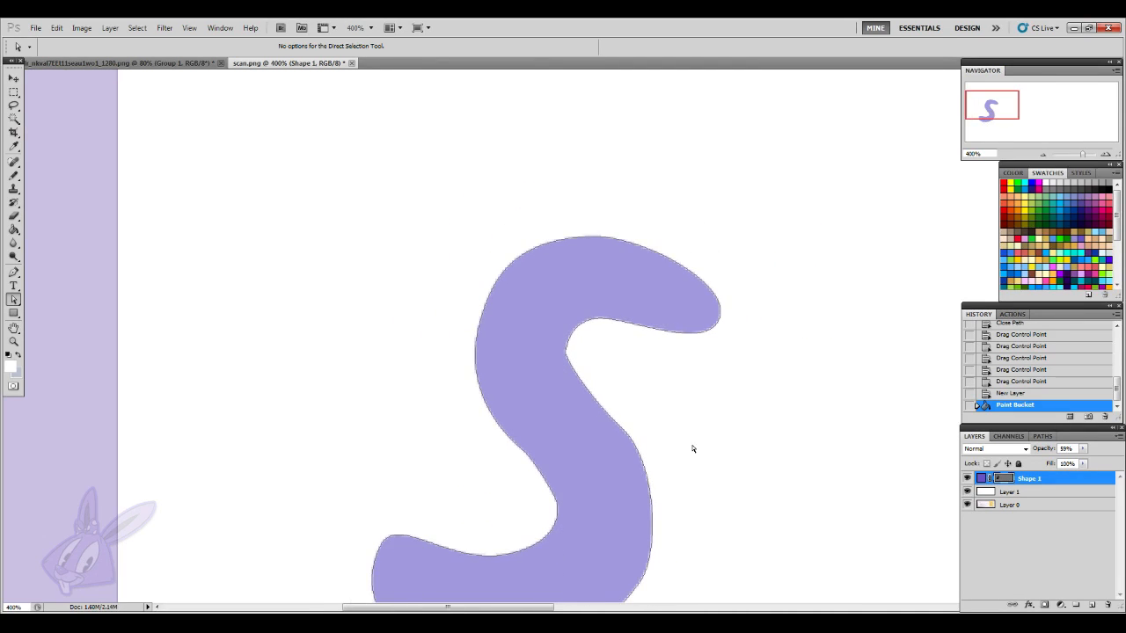
pyautogui.scroll(-3, 687, 447)
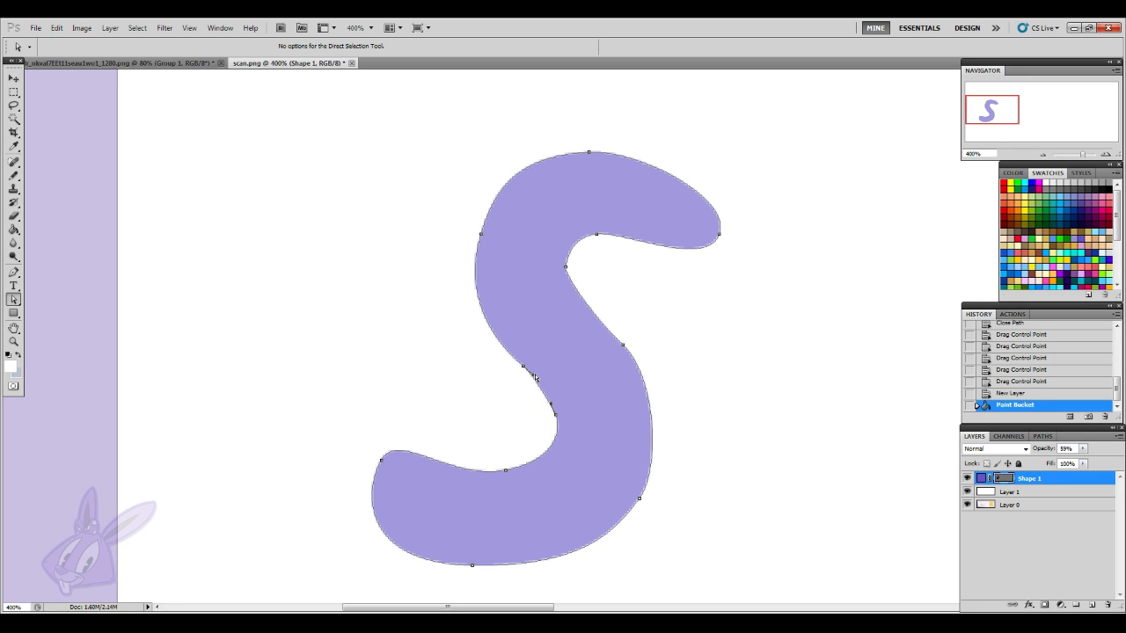
pyautogui.moveTo(532, 376)
pyautogui.mouseDown()
pyautogui.moveTo(511, 357)
pyautogui.moveTo(535, 378)
pyautogui.mouseUp()
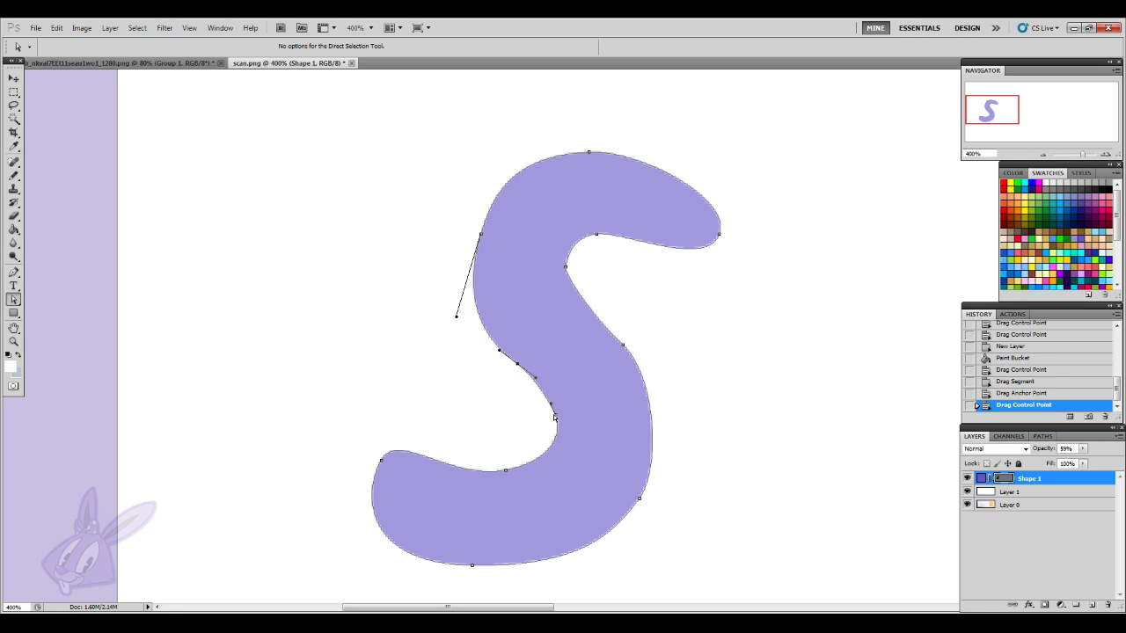
# - Adjust the curve handle at the S's lower-left end to make the end rounder
pyautogui.click(556, 263)
pyautogui.click(471, 468)
pyautogui.moveTo(399, 432); pyautogui.dragTo(405, 434)
pyautogui.click(631, 520)
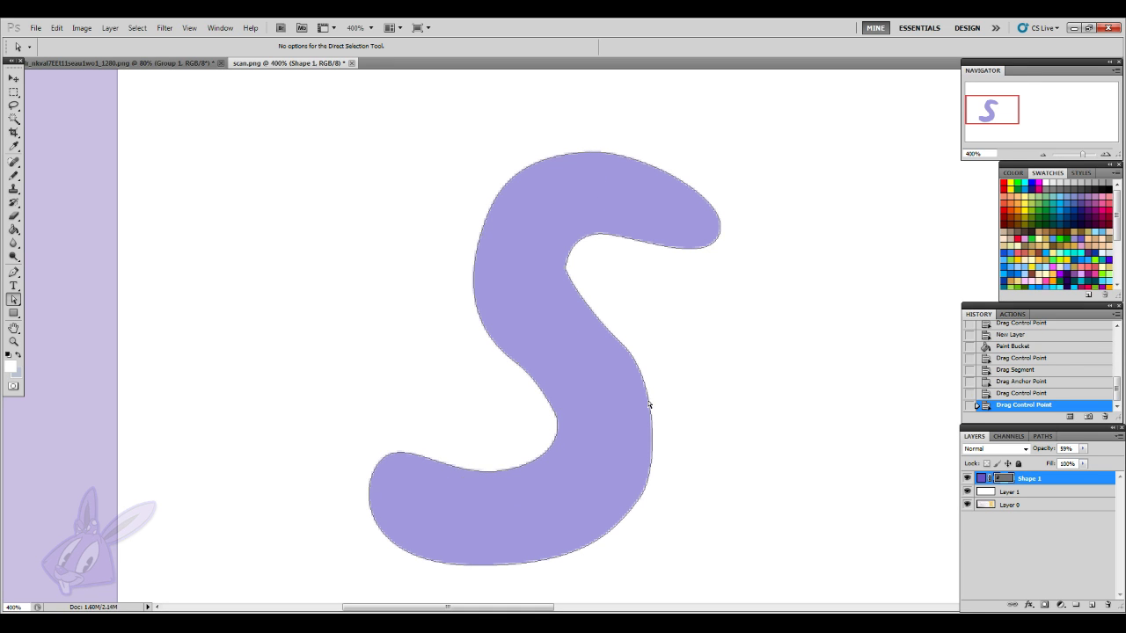
# - Smooth the corner at the inner bend of the S's upper arm by adjusting its anchor's handles
pyautogui.scroll(2, 625, 379)
pyautogui.click(571, 327)
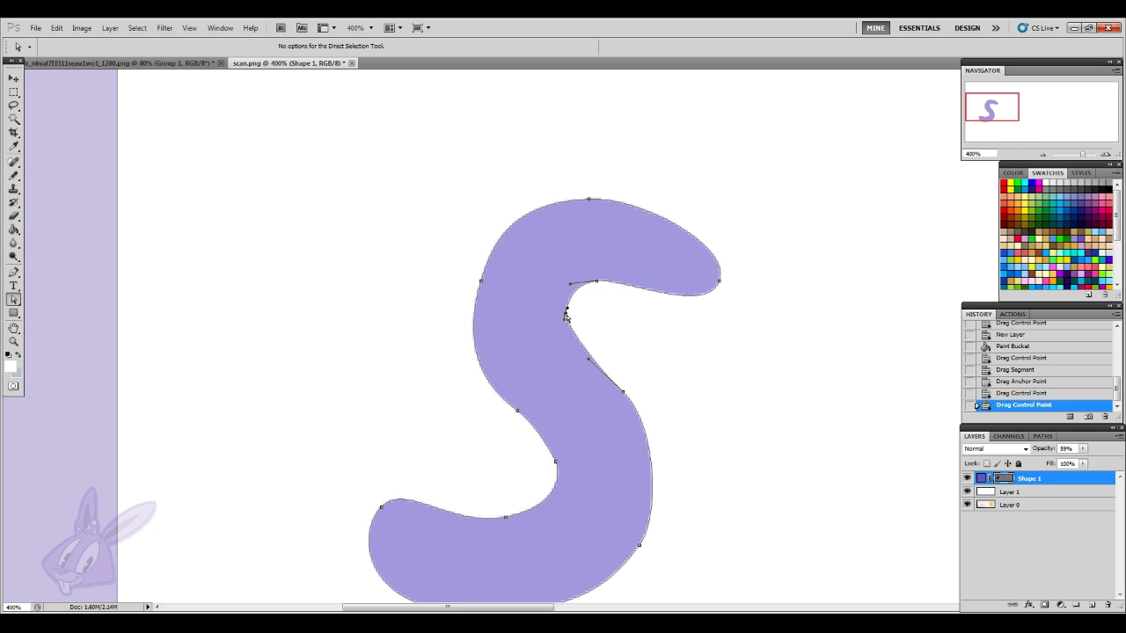
pyautogui.moveTo(565, 324); pyautogui.dragTo(565, 298)
pyautogui.click(712, 284)
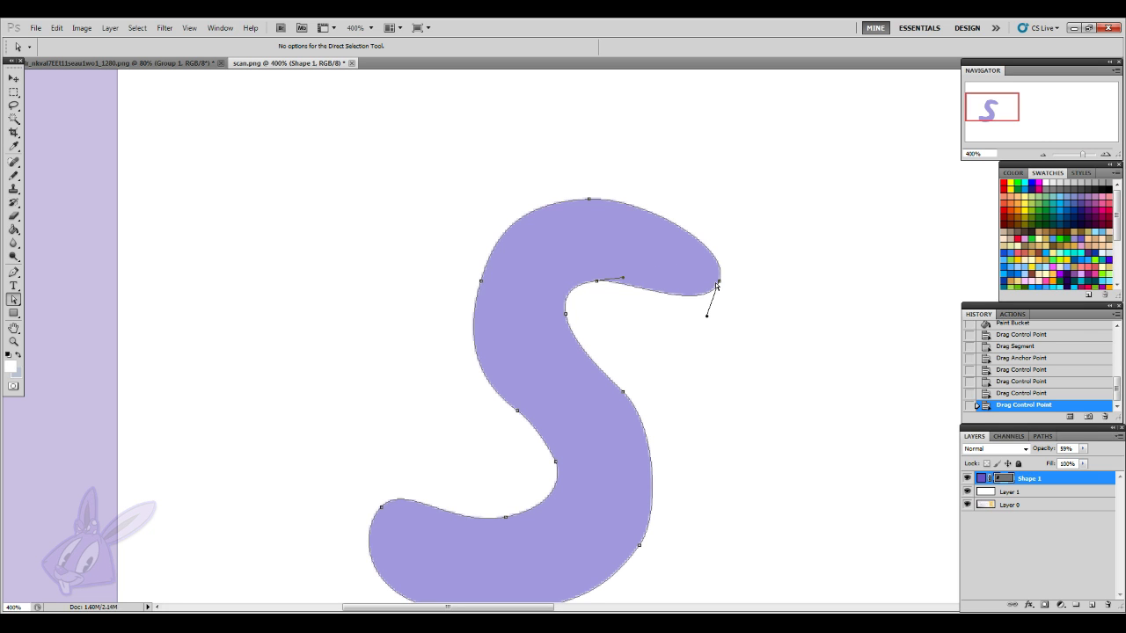
# - Refine the S's top curve by adjusting the handle of its top anchor
pyautogui.click(720, 282)
pyautogui.click(607, 247)
pyautogui.click(533, 214)
pyautogui.moveTo(513, 203); pyautogui.dragTo(524, 203)
pyautogui.click(556, 238)
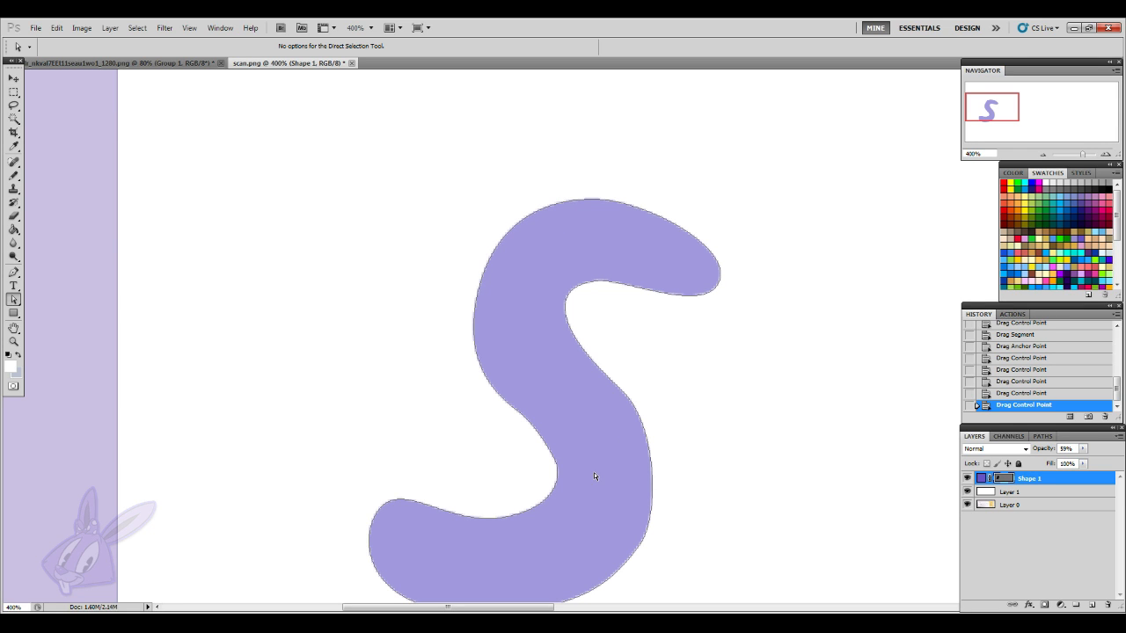
# - Smooth the left spine edge into the lower inner bend by repositioning the anchors and adjusting their handles
pyautogui.scroll(-1, 594, 472)
pyautogui.click(527, 401)
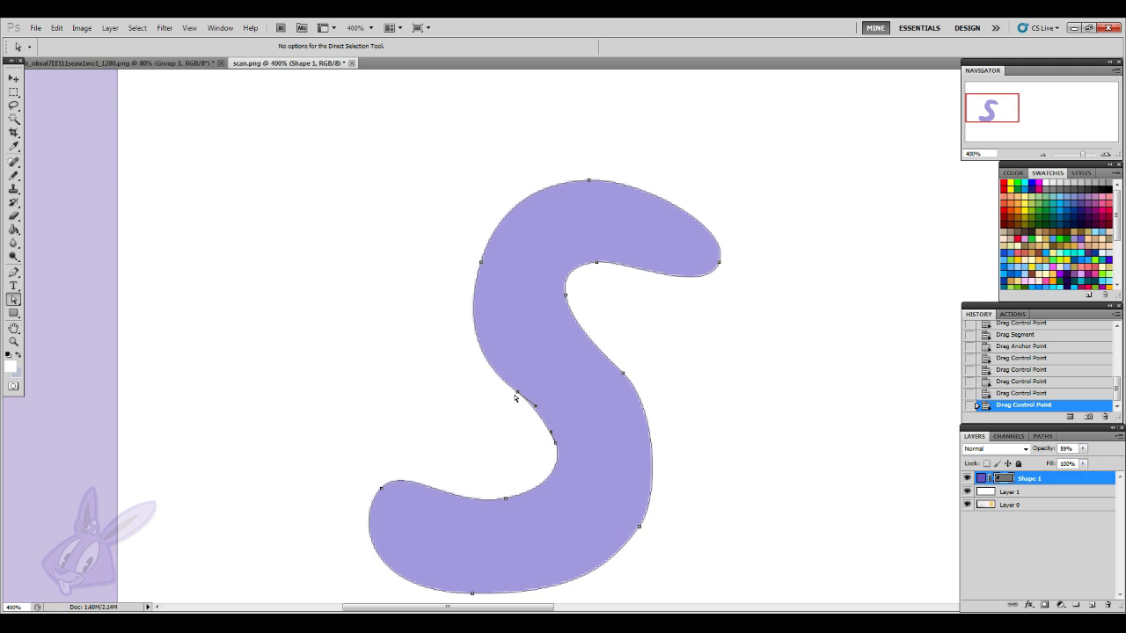
pyautogui.moveTo(518, 396)
pyautogui.mouseDown()
pyautogui.moveTo(495, 373)
pyautogui.moveTo(530, 400)
pyautogui.mouseUp()
pyautogui.click(556, 442)
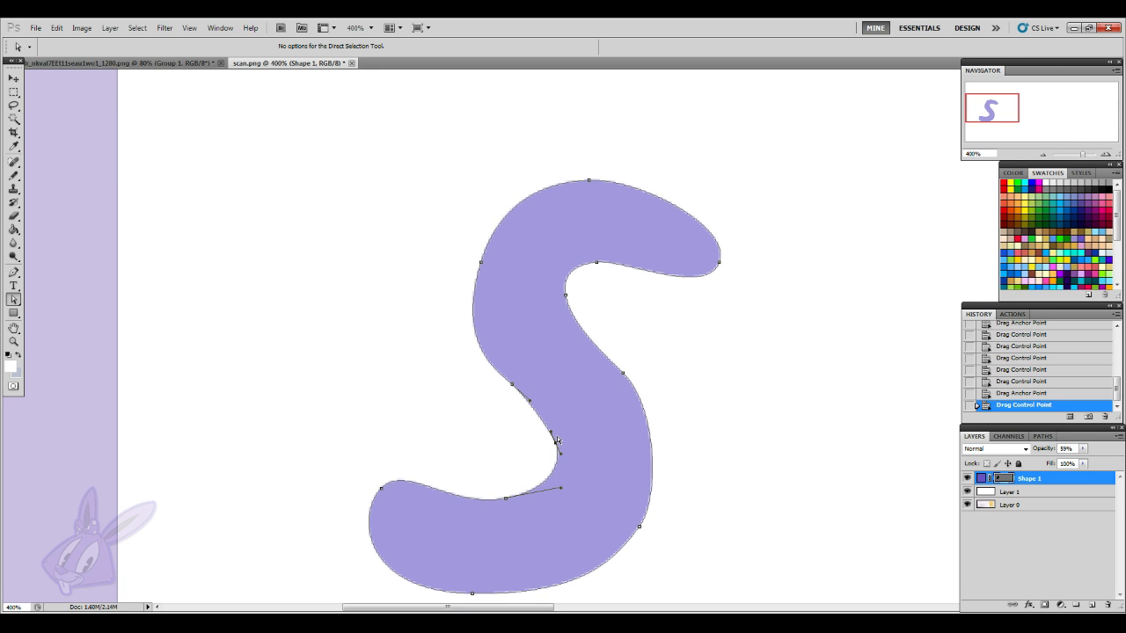
pyautogui.moveTo(552, 437); pyautogui.dragTo(555, 492)
pyautogui.click(604, 469)
pyautogui.click(555, 446)
pyautogui.click(585, 477)
# - Adjust the curve handle of the anchor on the right edge of the S's spine
pyautogui.click(637, 397)
pyautogui.click(624, 376)
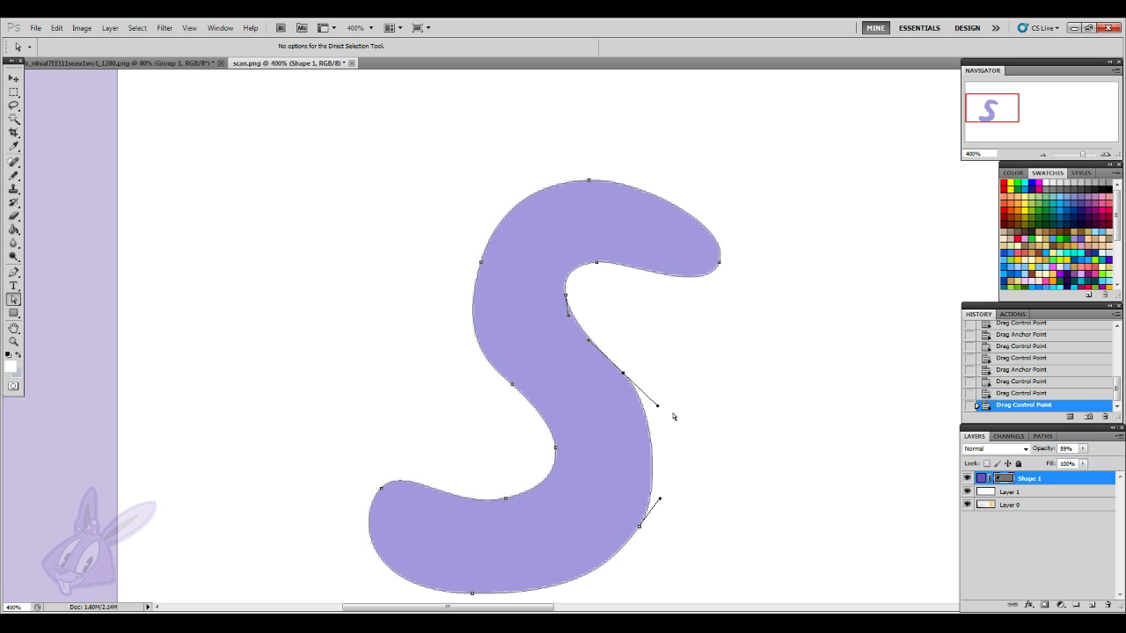
pyautogui.moveTo(656, 408); pyautogui.dragTo(654, 410)
pyautogui.click(606, 397)
# - Examine the overall shape of the S at 100% zoom with its path outline hidden
pyautogui.scroll(-2, 618, 502)
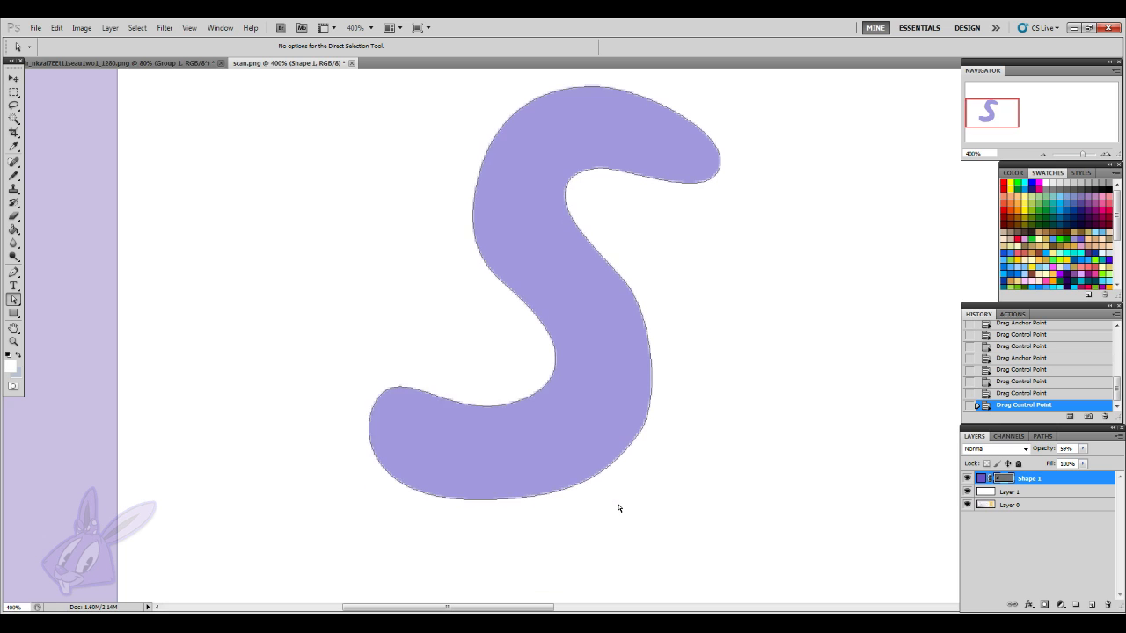
pyautogui.scroll(4, 618, 508)
pyautogui.scroll(-3, 619, 508)
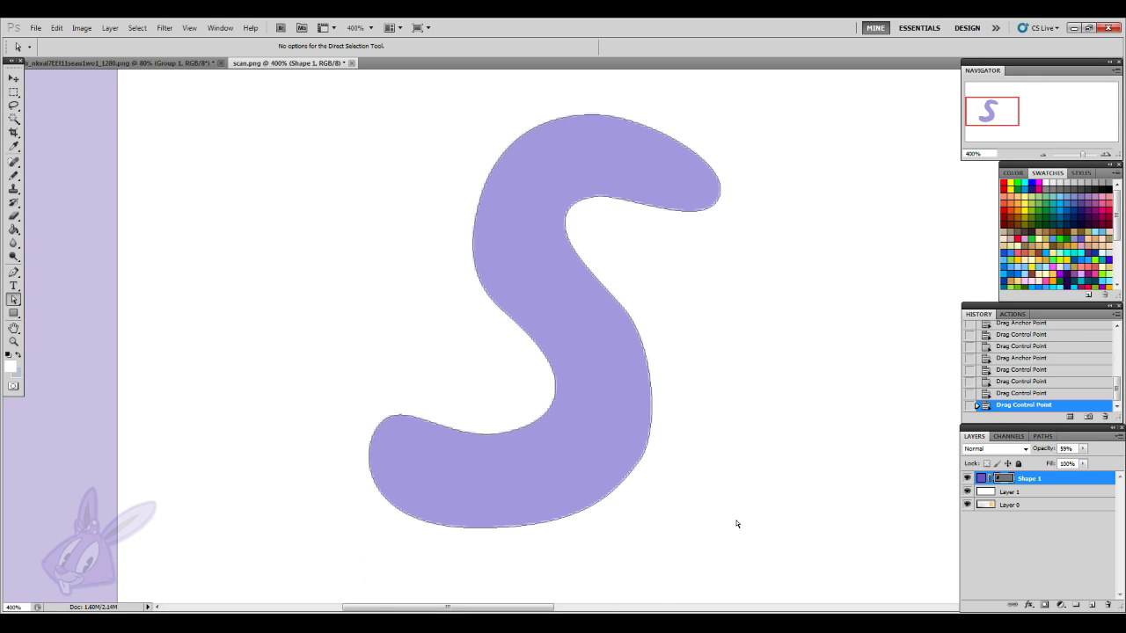
pyautogui.scroll(1, 731, 490)
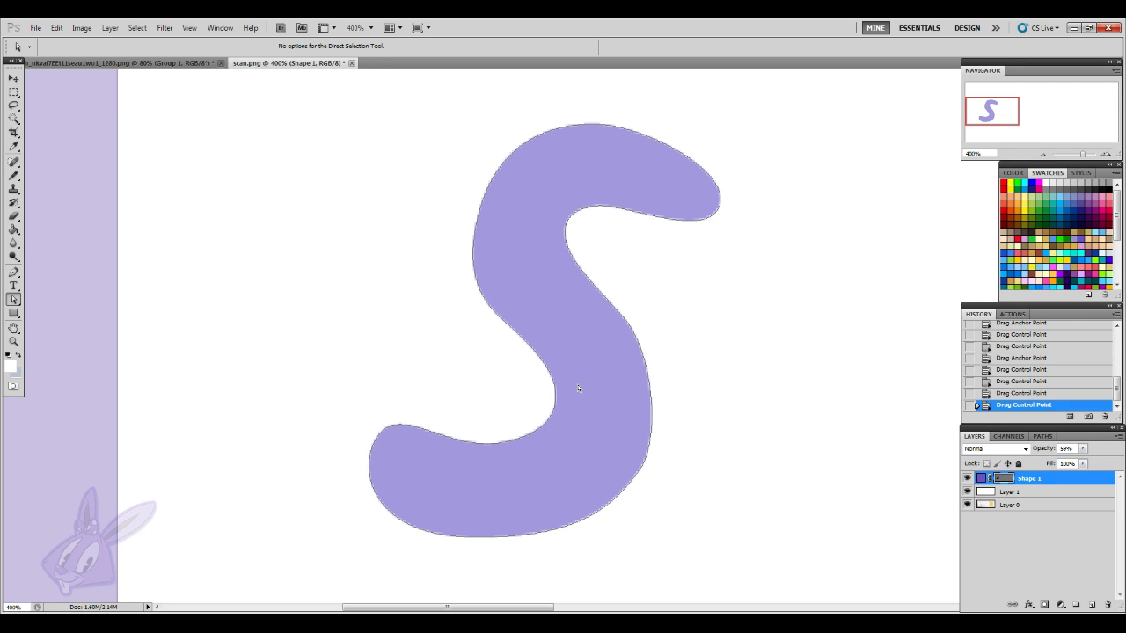
pyautogui.click(1043, 155)
pyautogui.click(1042, 155)
pyautogui.click(1043, 155)
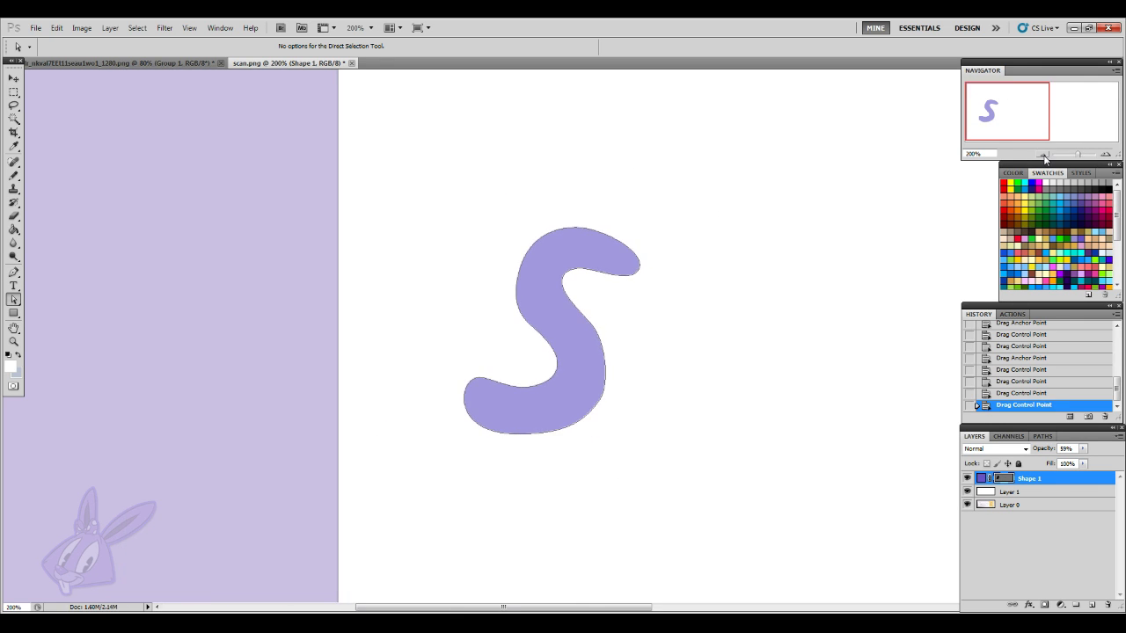
pyautogui.click(1043, 155)
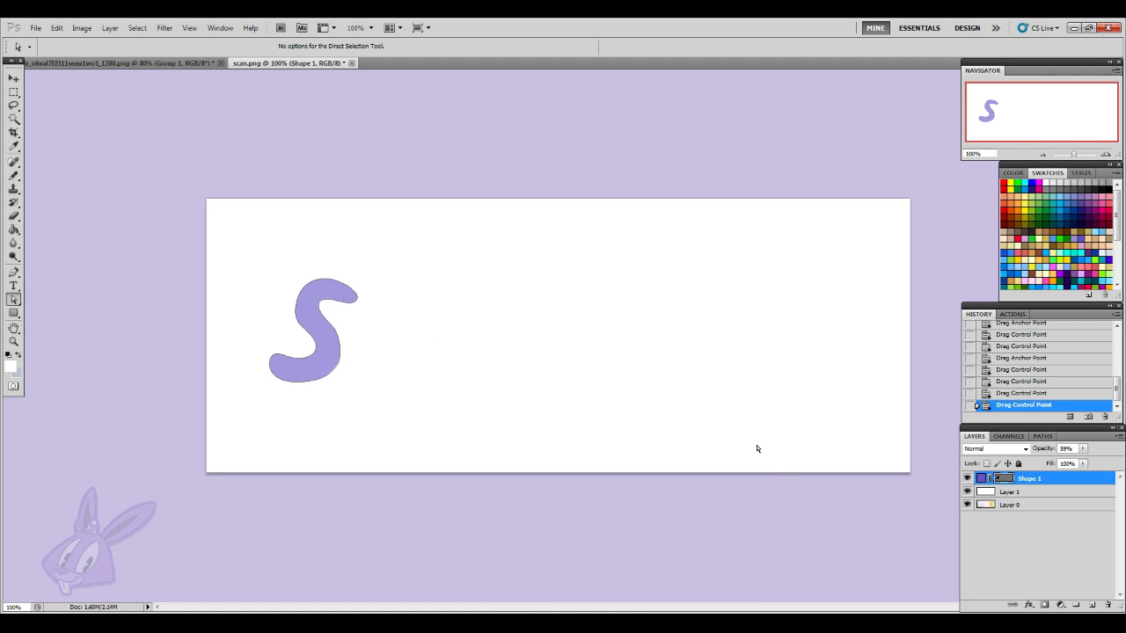
pyautogui.click(1048, 493)
pyautogui.click(1062, 485)
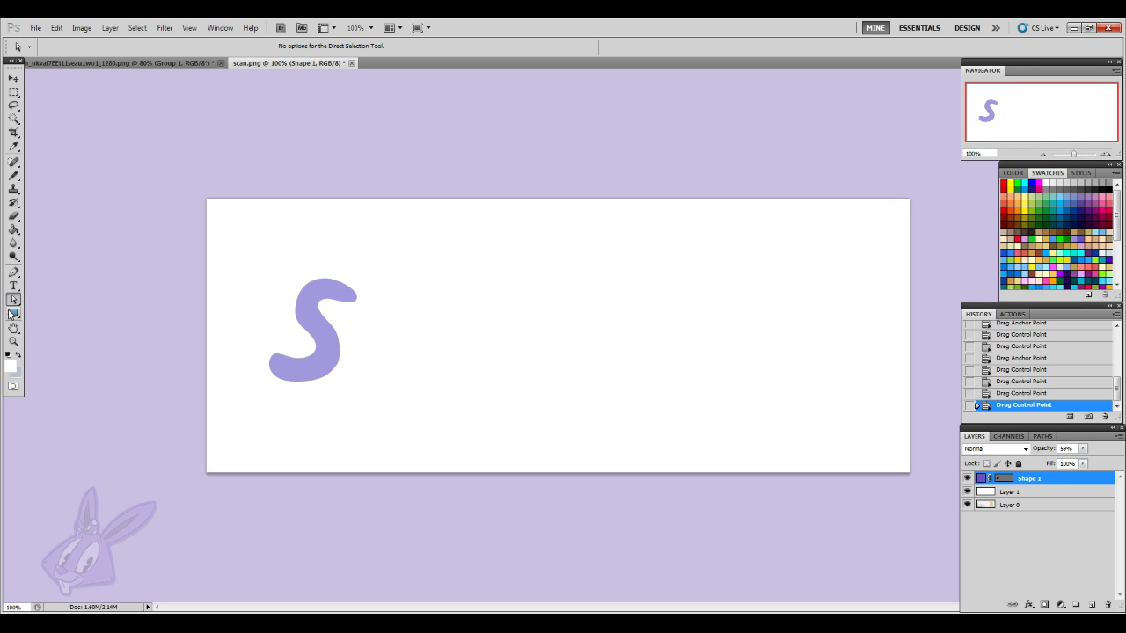
# - Try scaling the S shape up proportionally to about 616%, and undo the enlargement
pyautogui.click(14, 78)
pyautogui.moveTo(360, 382); pyautogui.dragTo(811, 632)
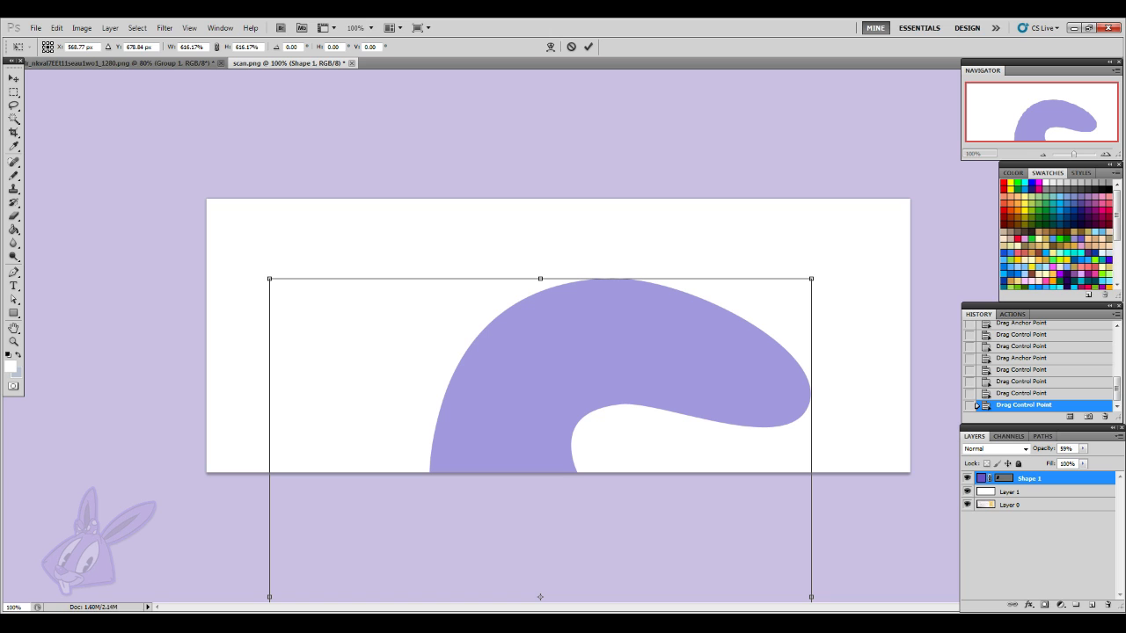
pyautogui.hotkey('ctrl', 'z')
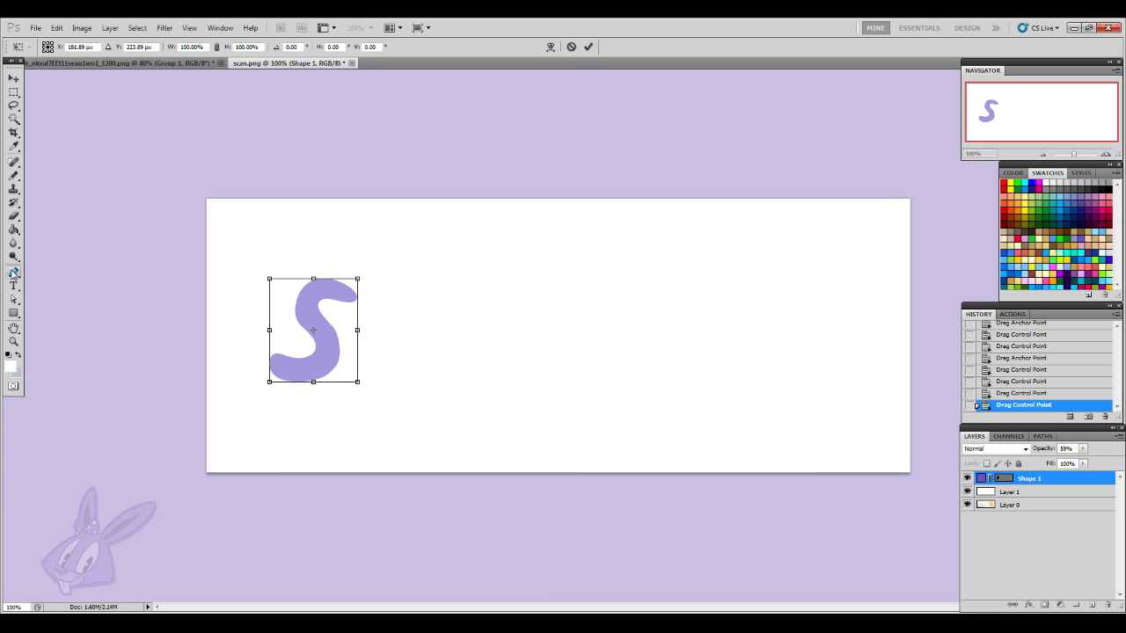
pyautogui.click(14, 272)
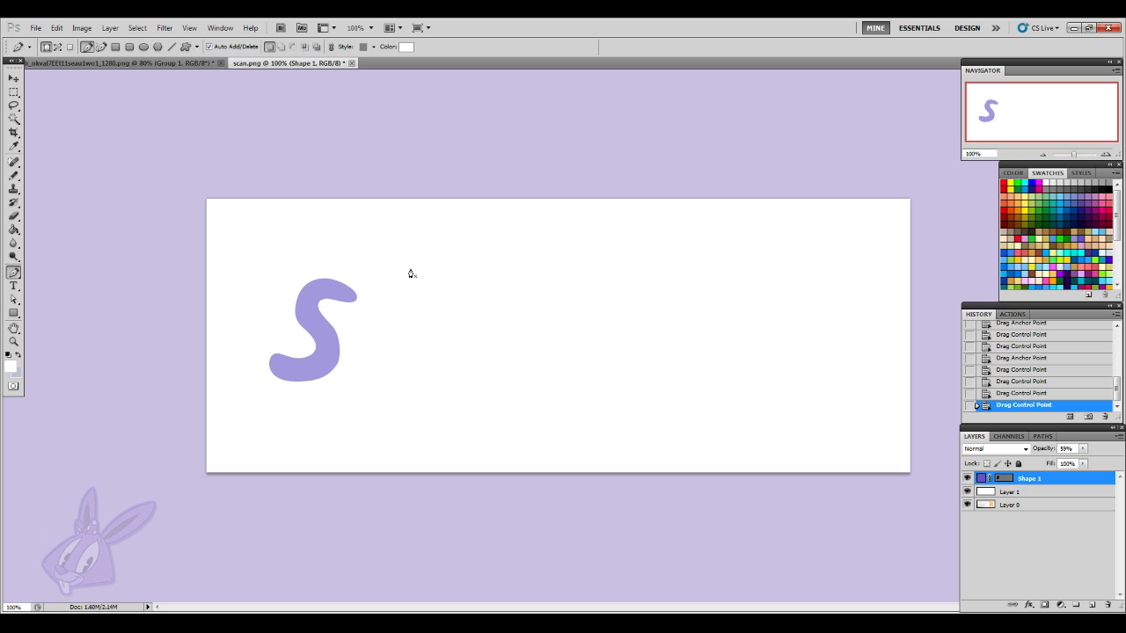
pyautogui.click(14, 299)
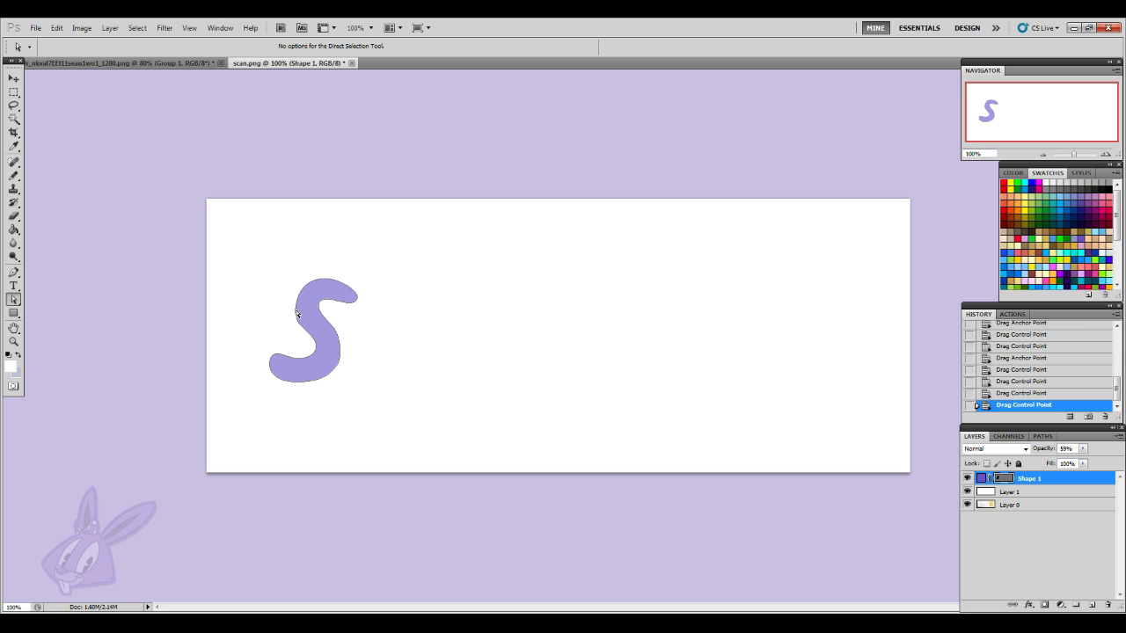
# - Switch to the YouTube live stream page in the browser and read back through the recent chat messages
pyautogui.hotkey('alt', 'Tab')
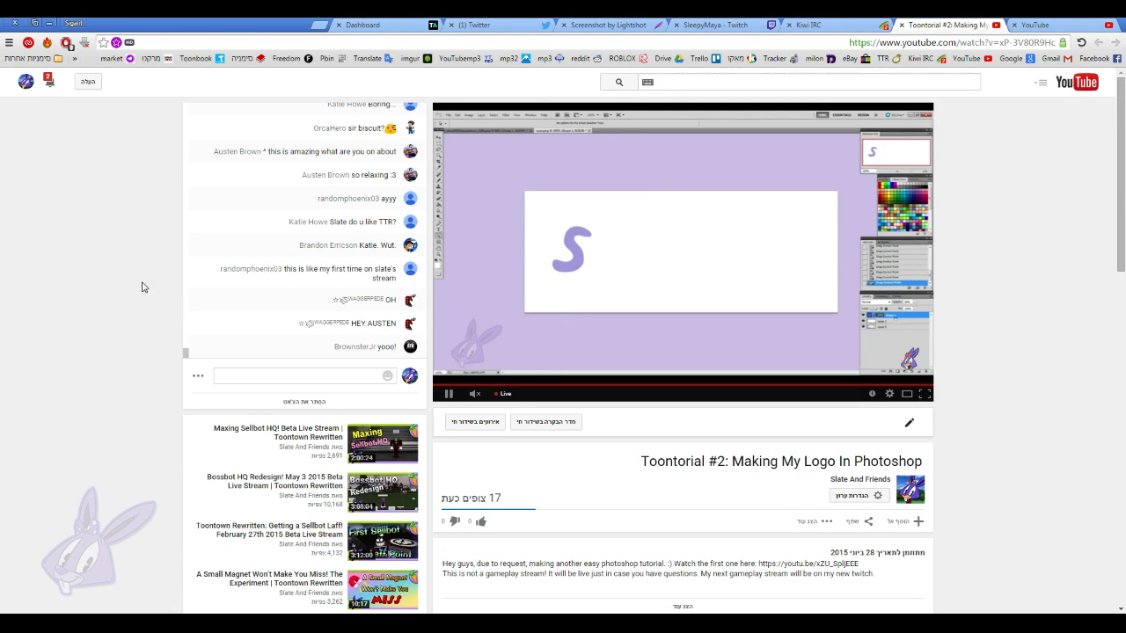
pyautogui.scroll(2, 216, 332)
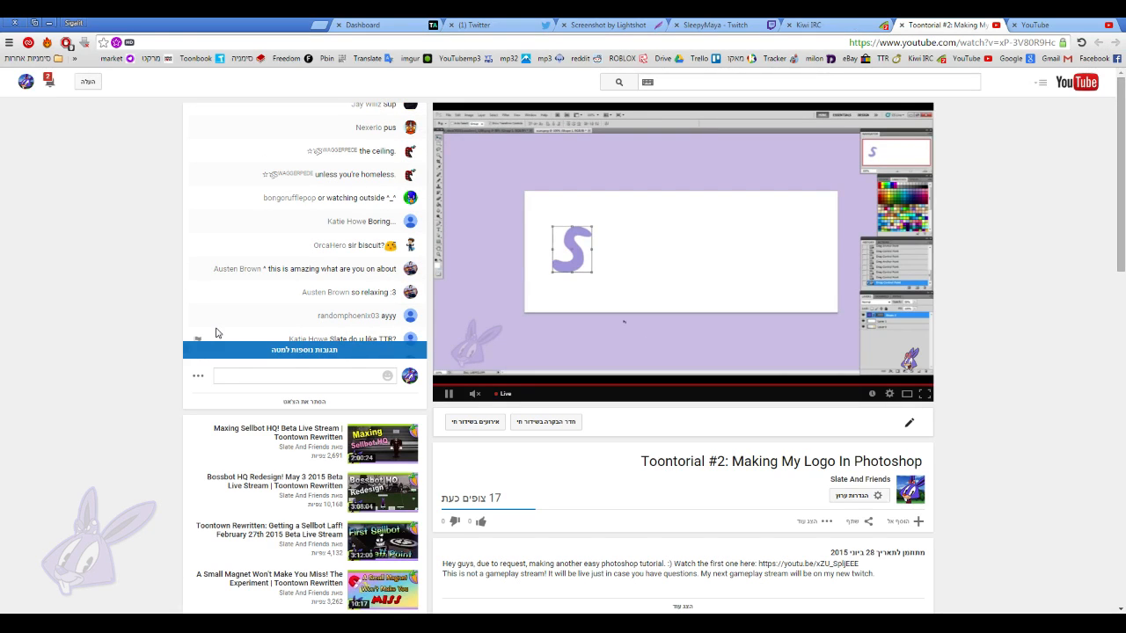
pyautogui.scroll(1, 215, 332)
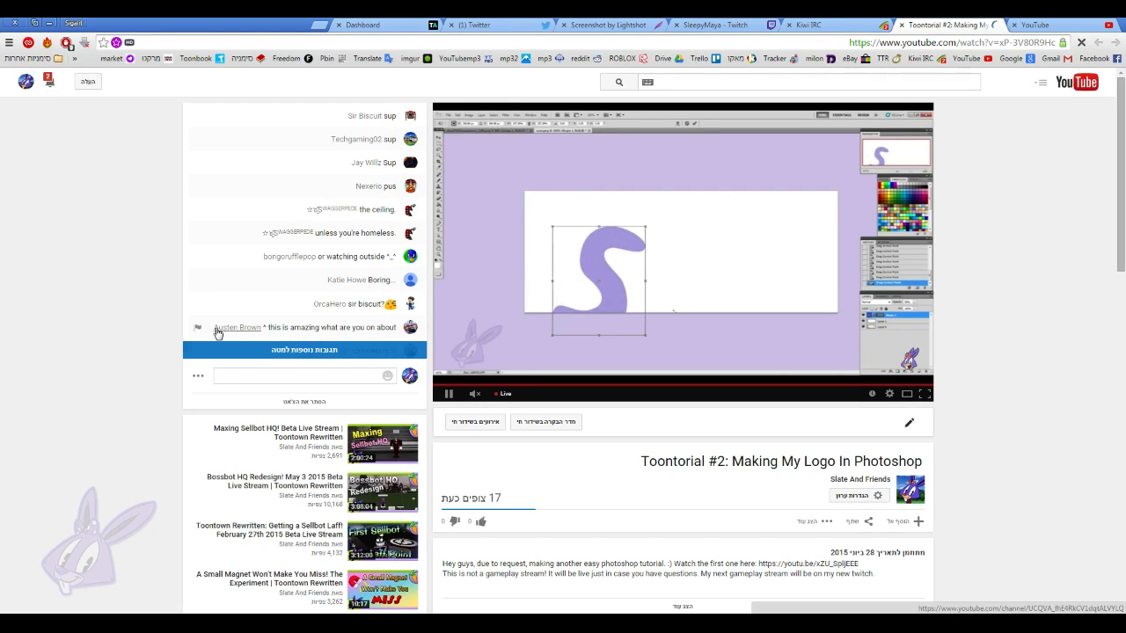
pyautogui.scroll(-4, 217, 329)
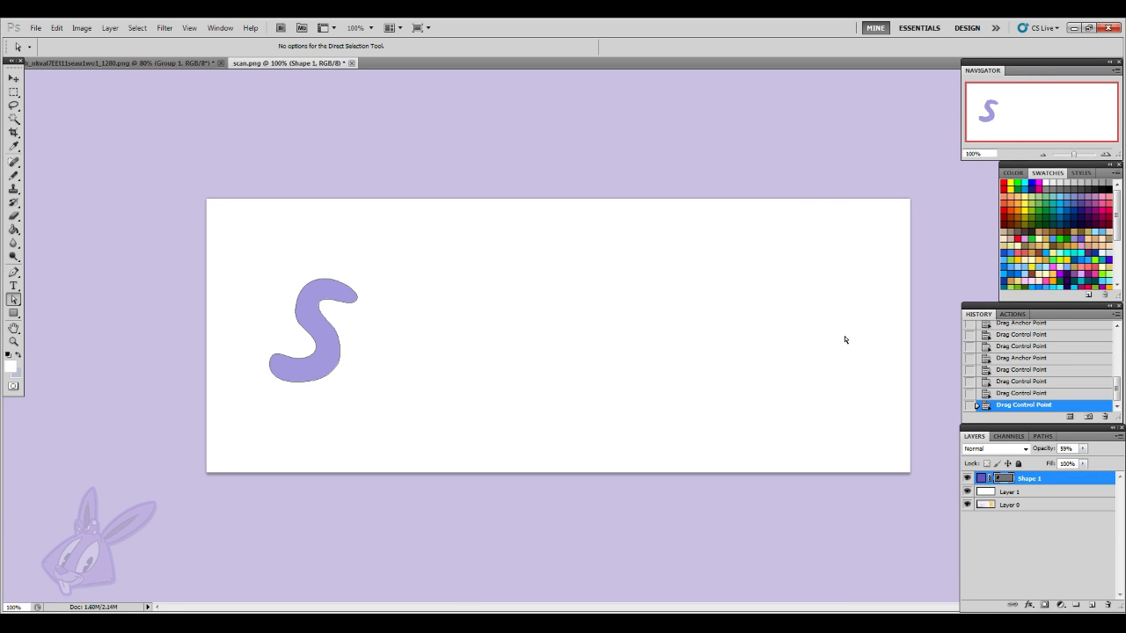
# - Back in Photoshop, hide the white Layer 1 to reveal the scanned lettering beside the S
pyautogui.click(967, 492)
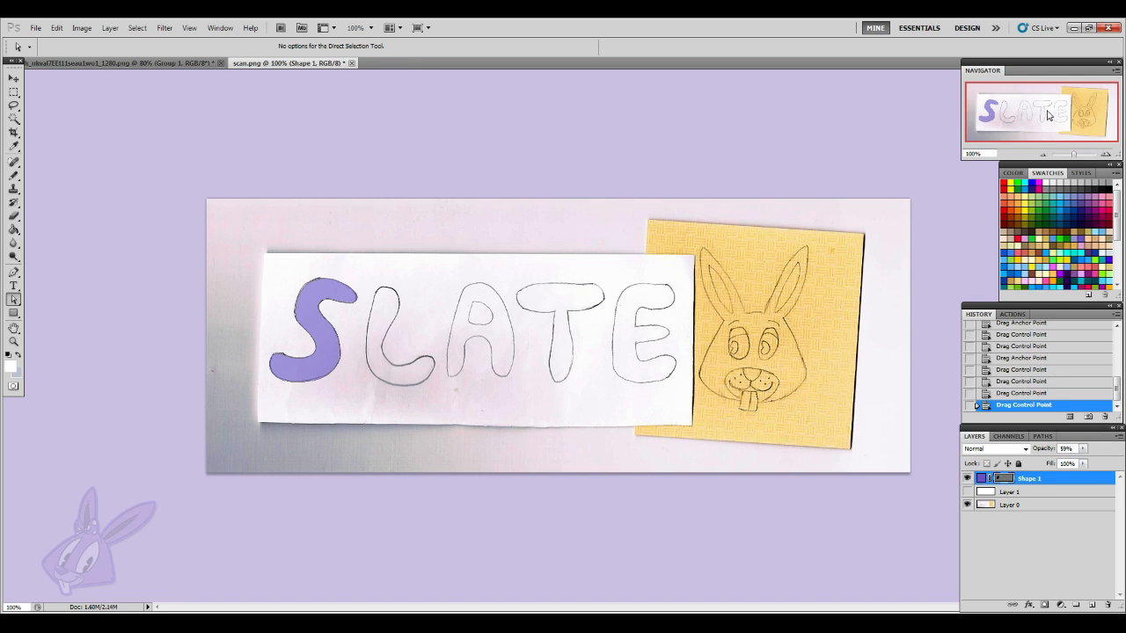
pyautogui.click(1103, 155)
pyautogui.click(1103, 154)
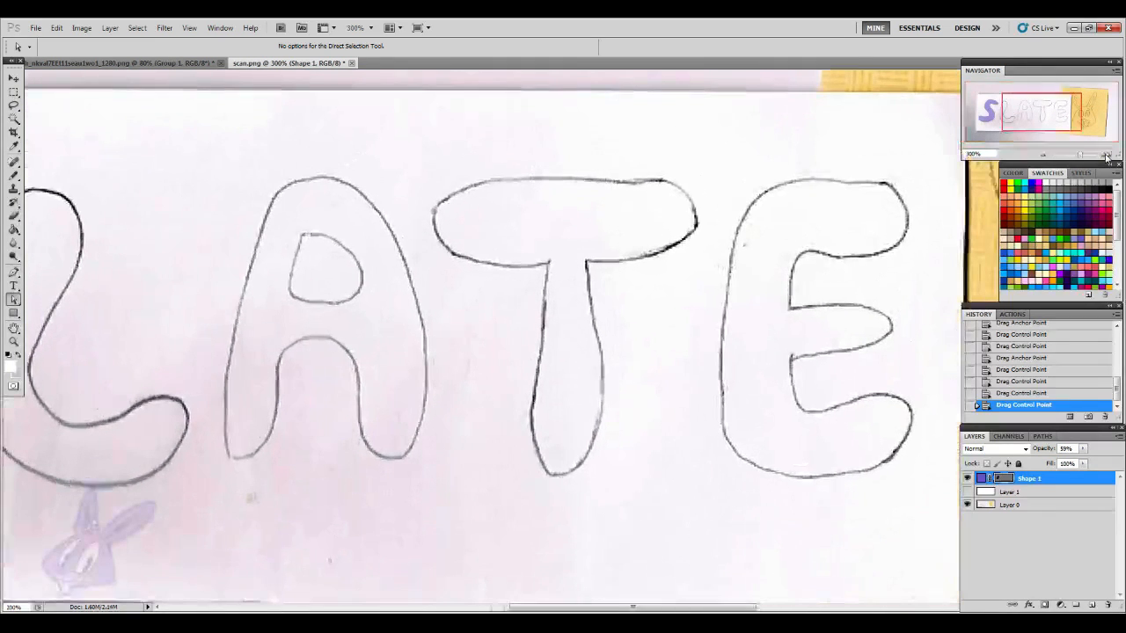
pyautogui.moveTo(734, 606); pyautogui.dragTo(599, 568)
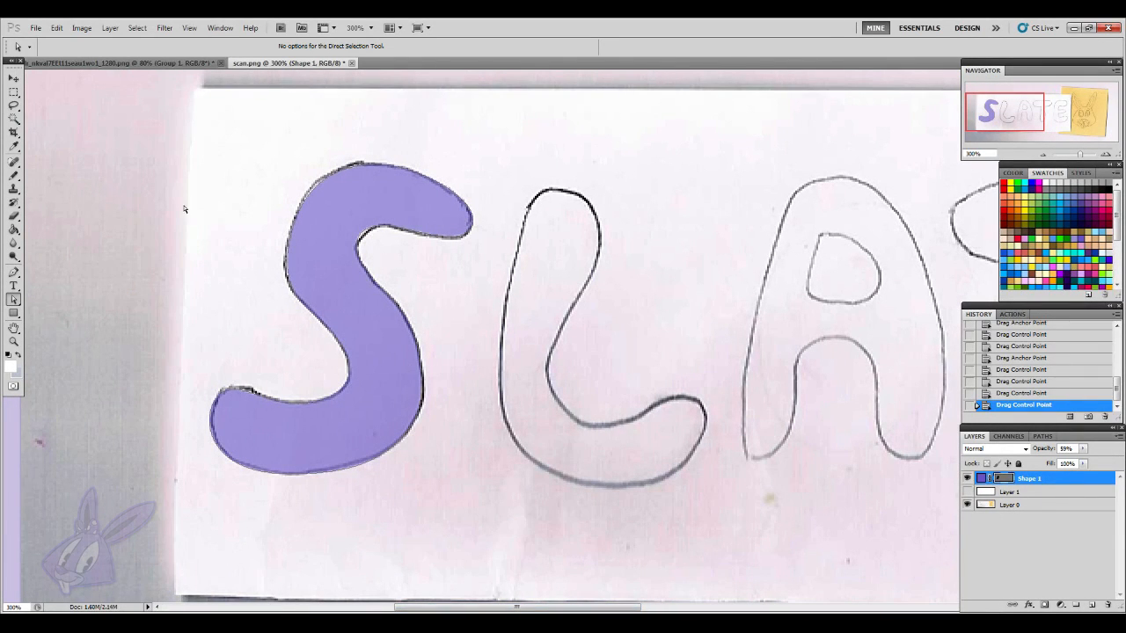
# - Start a Pen tool shape at the top of the L, tracing its right stem edge and inner bend to the foot's tip
pyautogui.click(13, 273)
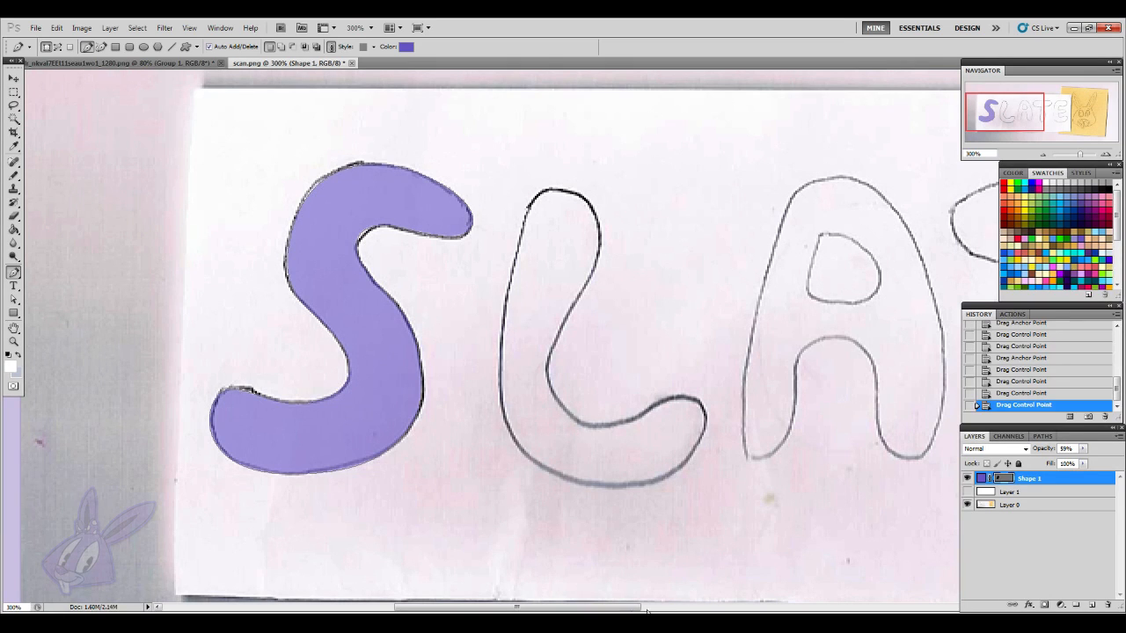
pyautogui.moveTo(629, 610); pyautogui.dragTo(654, 609)
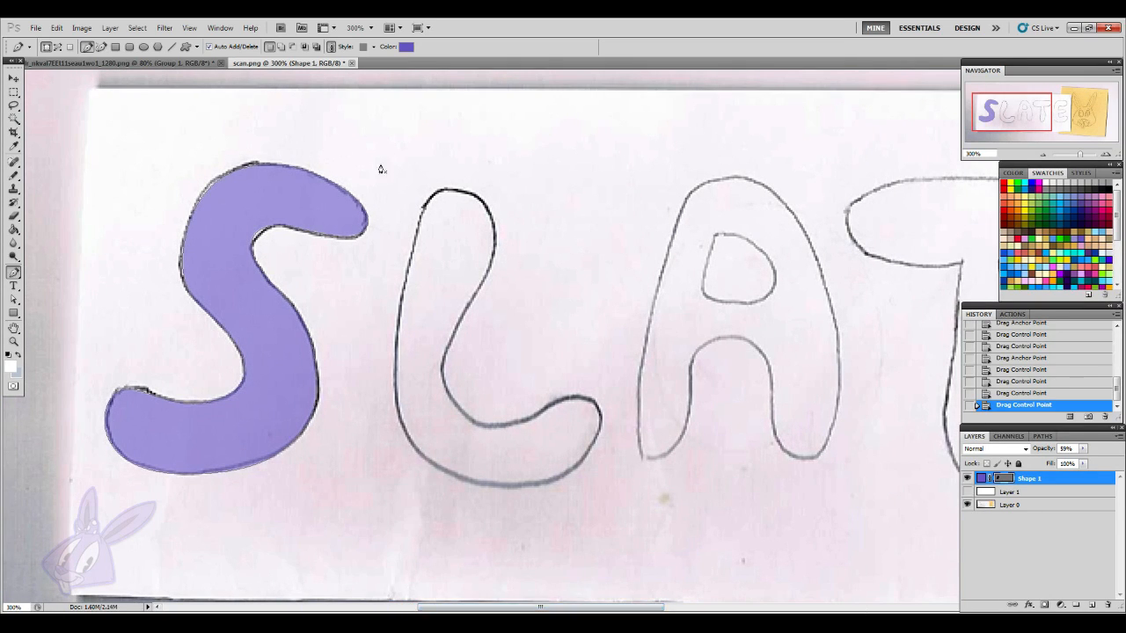
pyautogui.moveTo(622, 607); pyautogui.dragTo(600, 541)
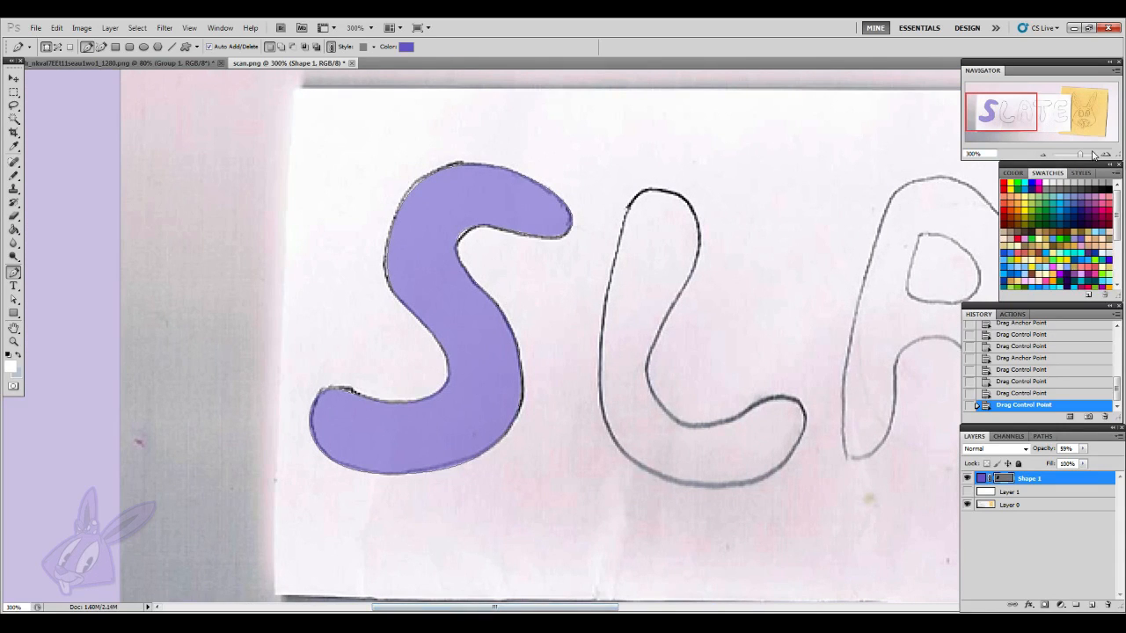
pyautogui.click(1105, 155)
pyautogui.click(1106, 155)
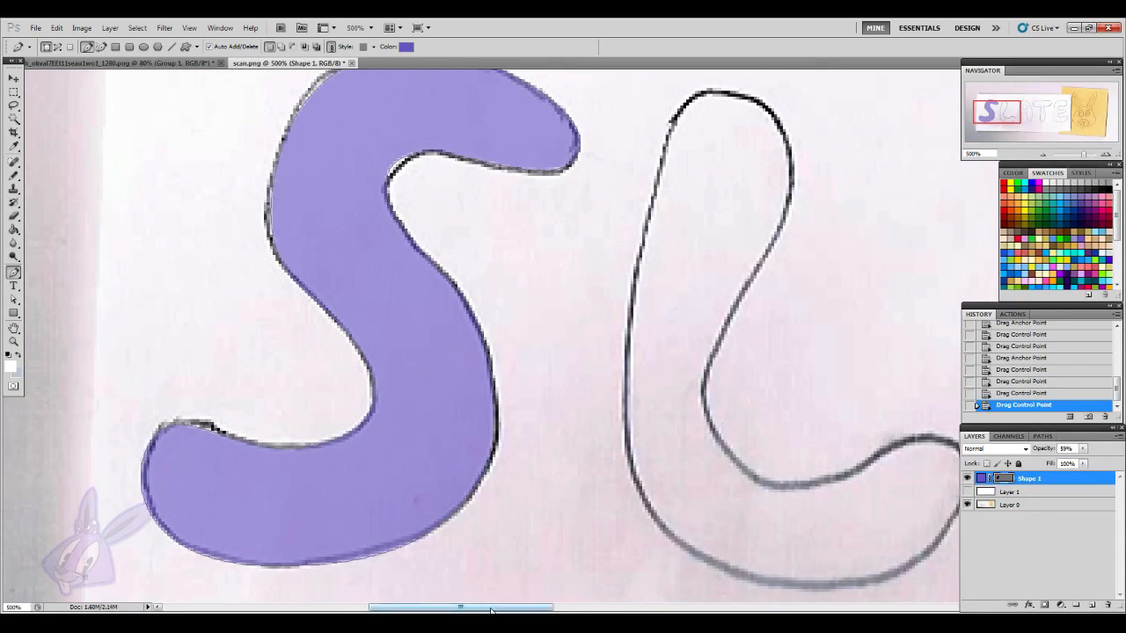
pyautogui.moveTo(493, 607); pyautogui.dragTo(538, 608)
pyautogui.scroll(5, 480, 296)
pyautogui.scroll(-2, 542, 339)
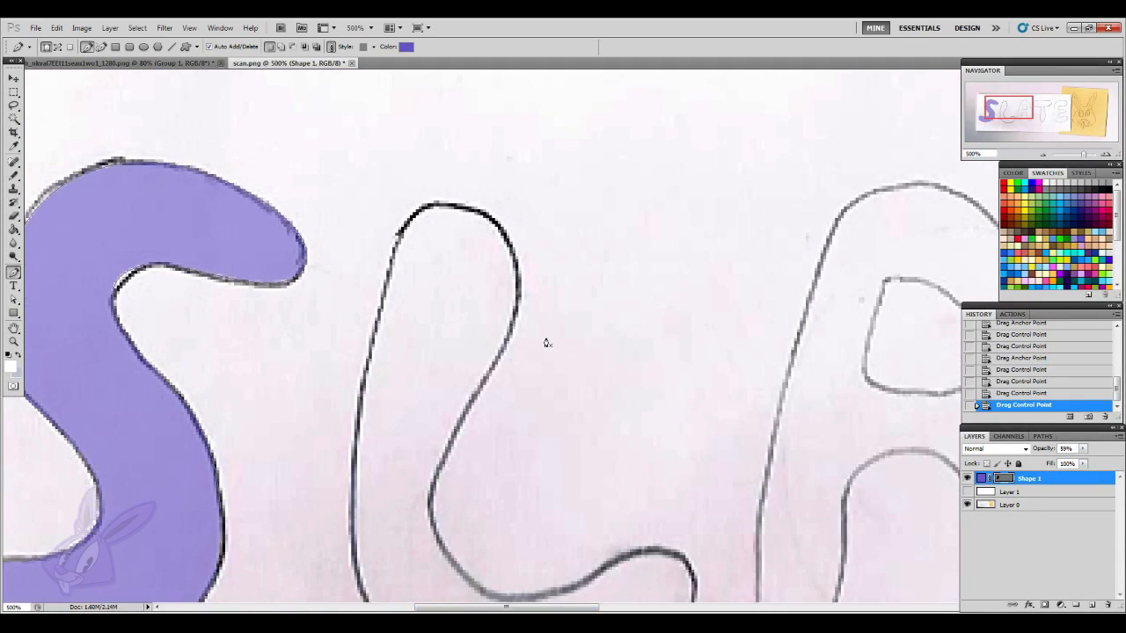
pyautogui.moveTo(475, 217); pyautogui.dragTo(531, 227)
pyautogui.scroll(-1, 506, 412)
pyautogui.moveTo(479, 343); pyautogui.dragTo(434, 386)
pyautogui.moveTo(468, 535); pyautogui.dragTo(529, 558)
pyautogui.moveTo(671, 510); pyautogui.dragTo(710, 544)
# - Continue the L's outline along its bottom curve and up the left side, closing the path at the top anchor
pyautogui.scroll(-3, 711, 540)
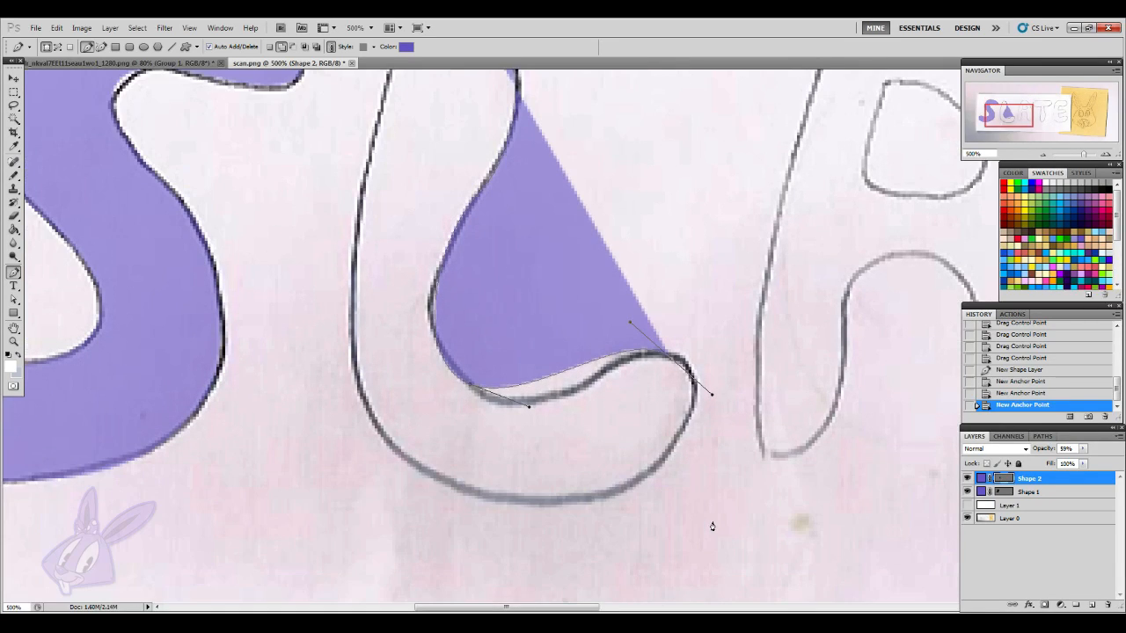
pyautogui.moveTo(590, 483); pyautogui.dragTo(507, 484)
pyautogui.moveTo(349, 345); pyautogui.dragTo(329, 226)
pyautogui.scroll(3, 437, 317)
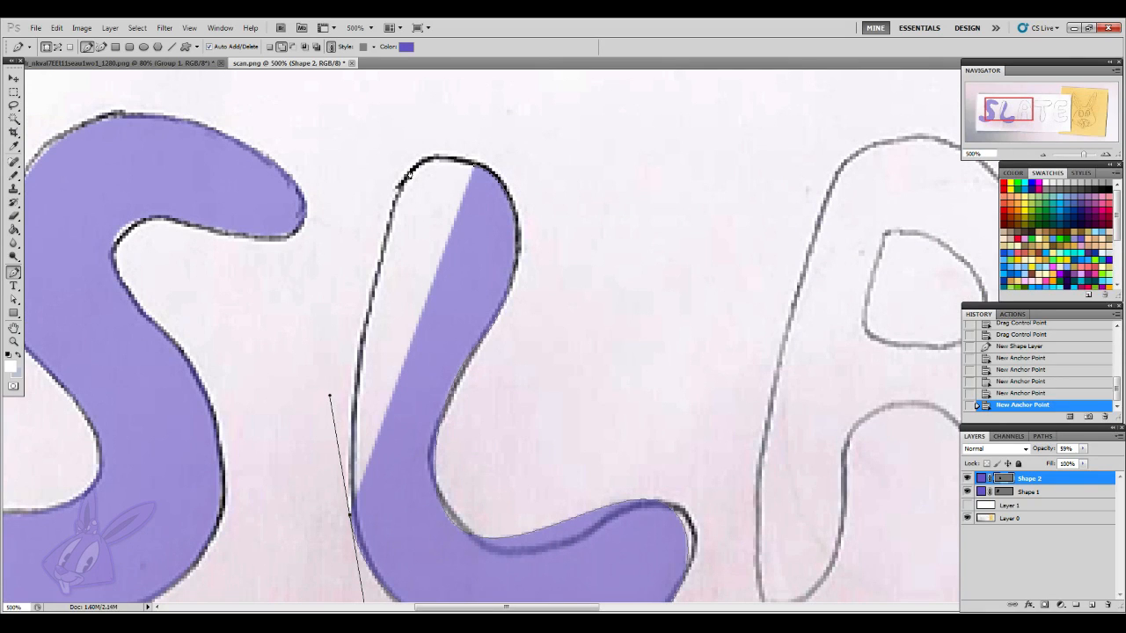
pyautogui.moveTo(475, 166)
pyautogui.mouseDown()
pyautogui.moveTo(566, 181)
pyautogui.moveTo(608, 217)
pyautogui.moveTo(598, 220)
pyautogui.mouseUp()
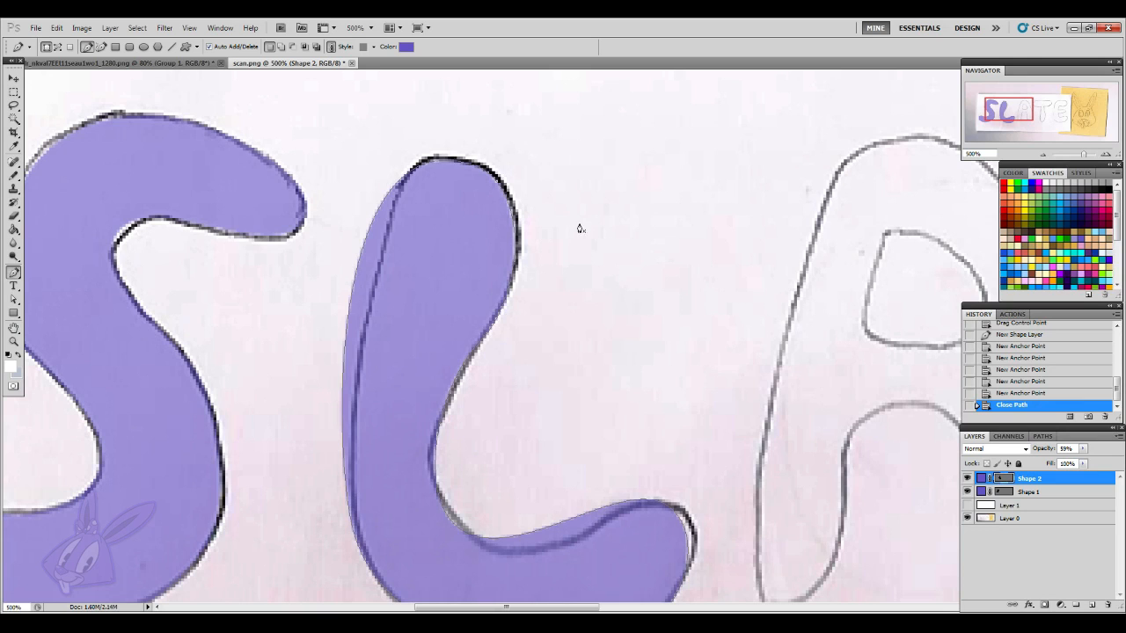
# - Fit the L's top and left stem edge to the sketch by moving the top anchor and adjusting the curve handles
pyautogui.click(14, 300)
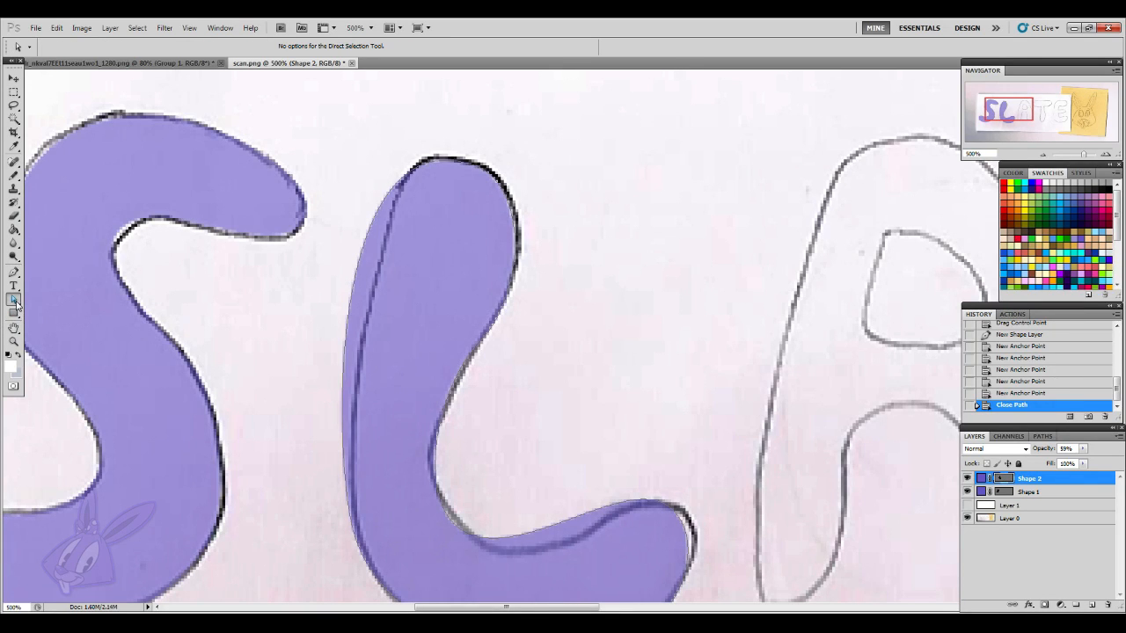
pyautogui.click(399, 188)
pyautogui.moveTo(479, 172); pyautogui.dragTo(479, 163)
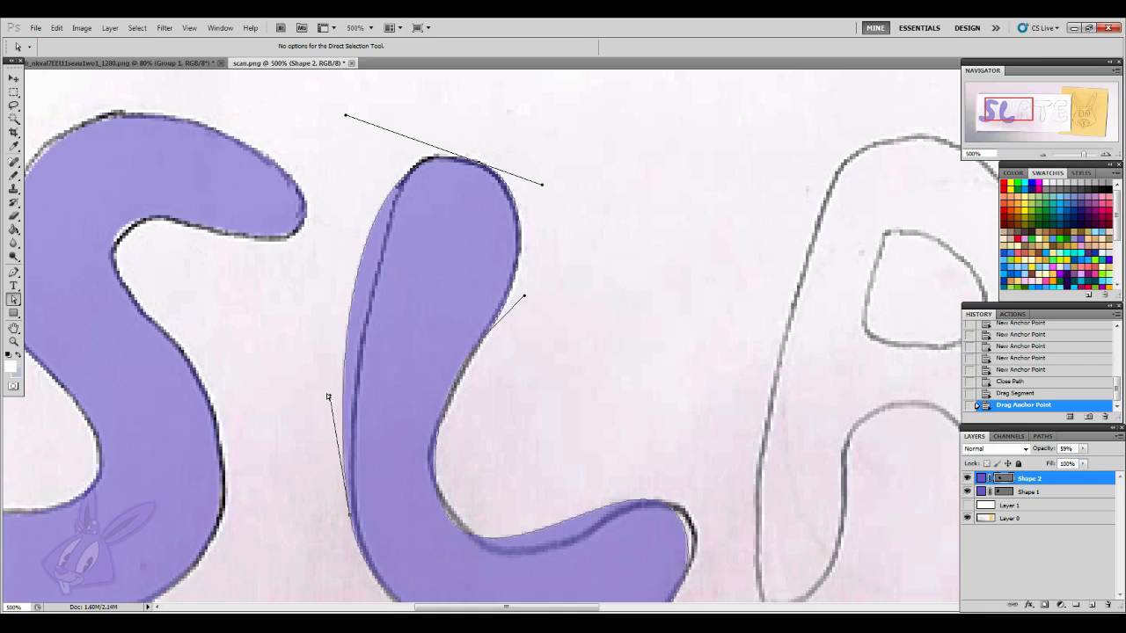
pyautogui.moveTo(329, 397); pyautogui.dragTo(351, 328)
pyautogui.moveTo(345, 117); pyautogui.dragTo(384, 118)
pyautogui.click(444, 252)
# - Match the L's inner bend and foot tip to the sketch by adjusting the bend's handle and the tip anchor
pyautogui.scroll(-3, 407, 419)
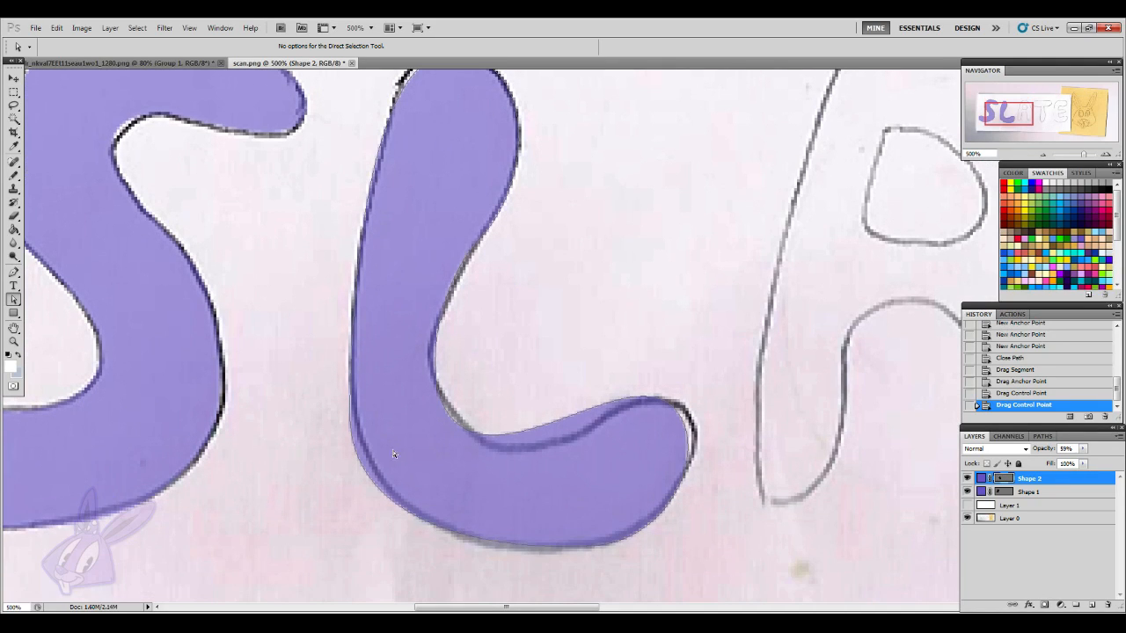
pyautogui.click(479, 431)
pyautogui.click(482, 448)
pyautogui.moveTo(528, 456); pyautogui.dragTo(566, 485)
pyautogui.click(621, 476)
pyautogui.click(678, 423)
pyautogui.moveTo(683, 409); pyautogui.dragTo(682, 407)
pyautogui.click(683, 410)
pyautogui.click(656, 466)
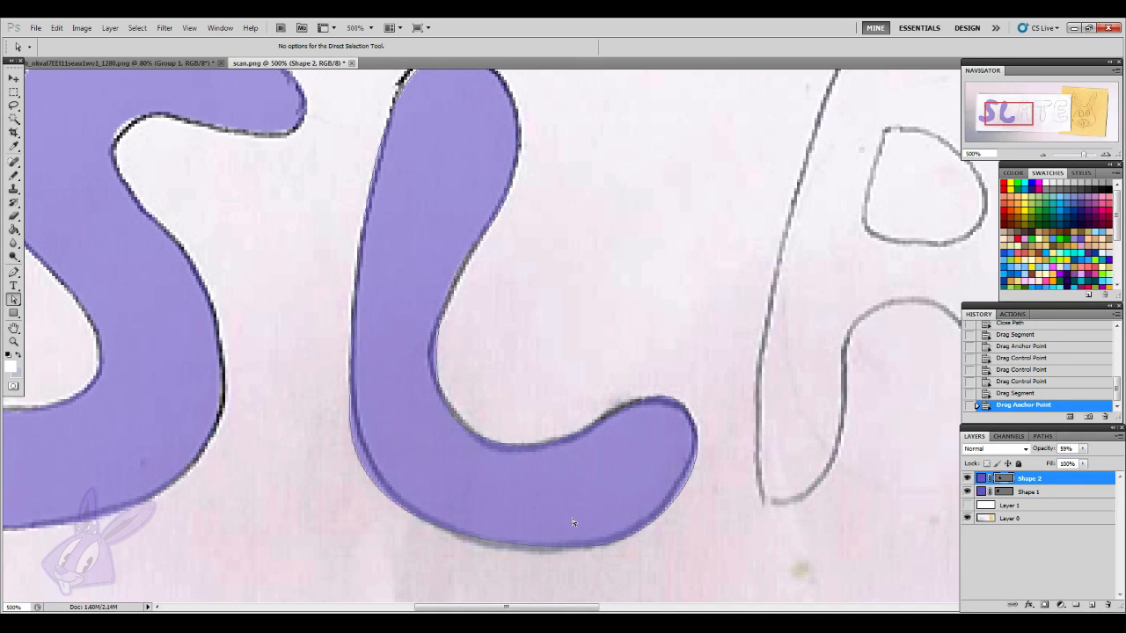
# - Adjust the handles of the L's bottom and left anchors to follow the sketched lower-left curve
pyautogui.click(509, 552)
pyautogui.moveTo(509, 556); pyautogui.dragTo(488, 564)
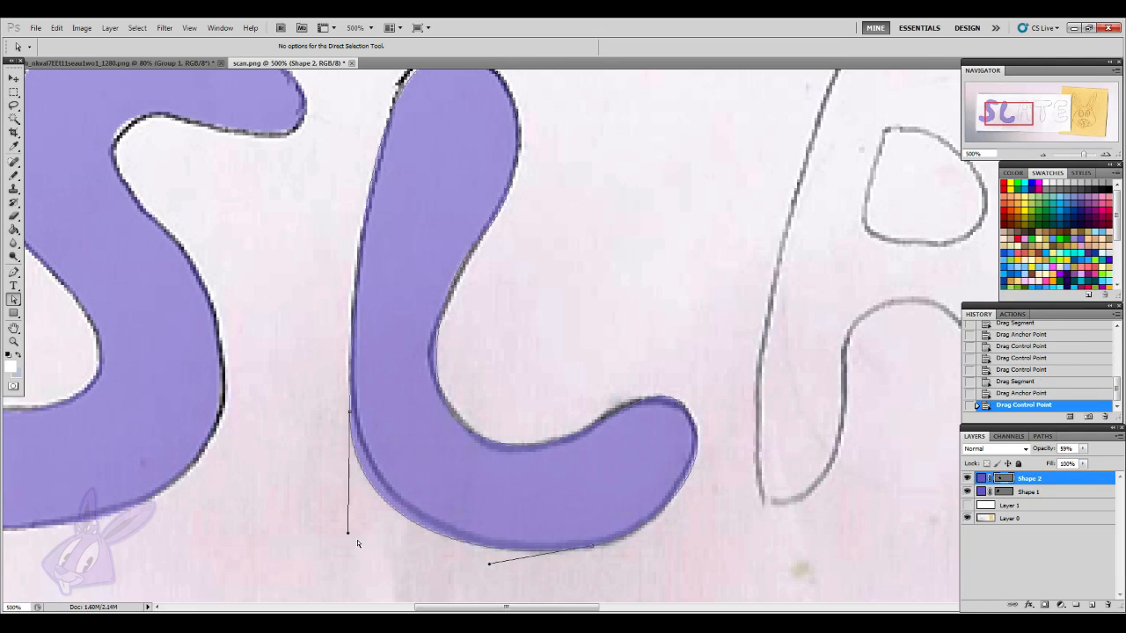
pyautogui.moveTo(347, 532)
pyautogui.mouseDown()
pyautogui.moveTo(349, 513)
pyautogui.moveTo(356, 527)
pyautogui.mouseUp()
pyautogui.click(437, 446)
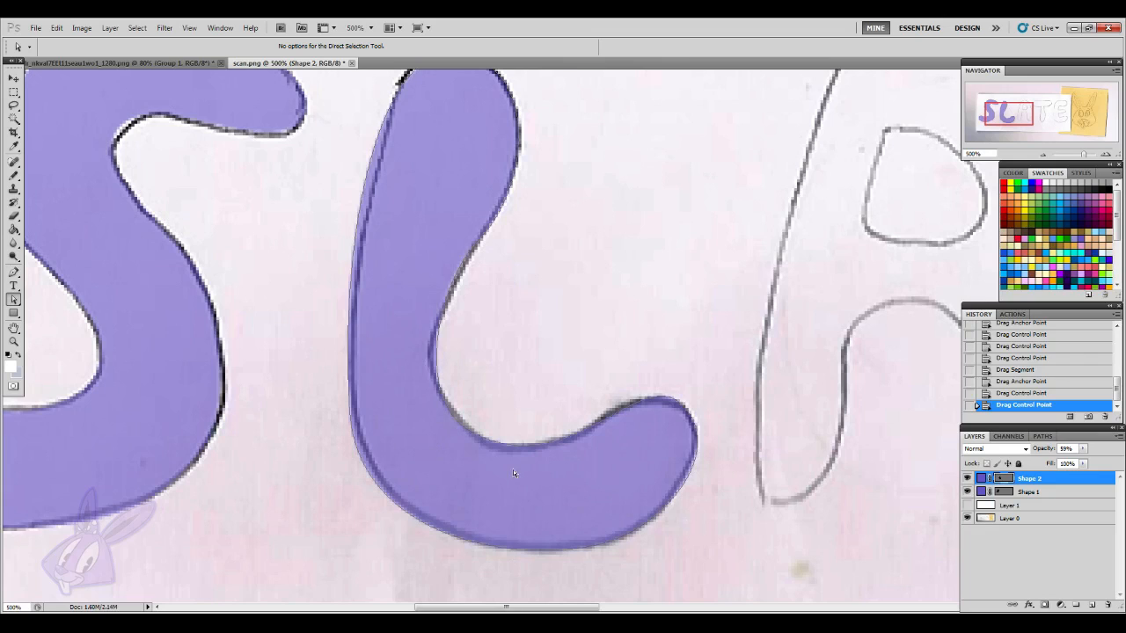
# - Show the white Layer 1 over the scan and inspect the L's outline on the plain background
pyautogui.click(967, 504)
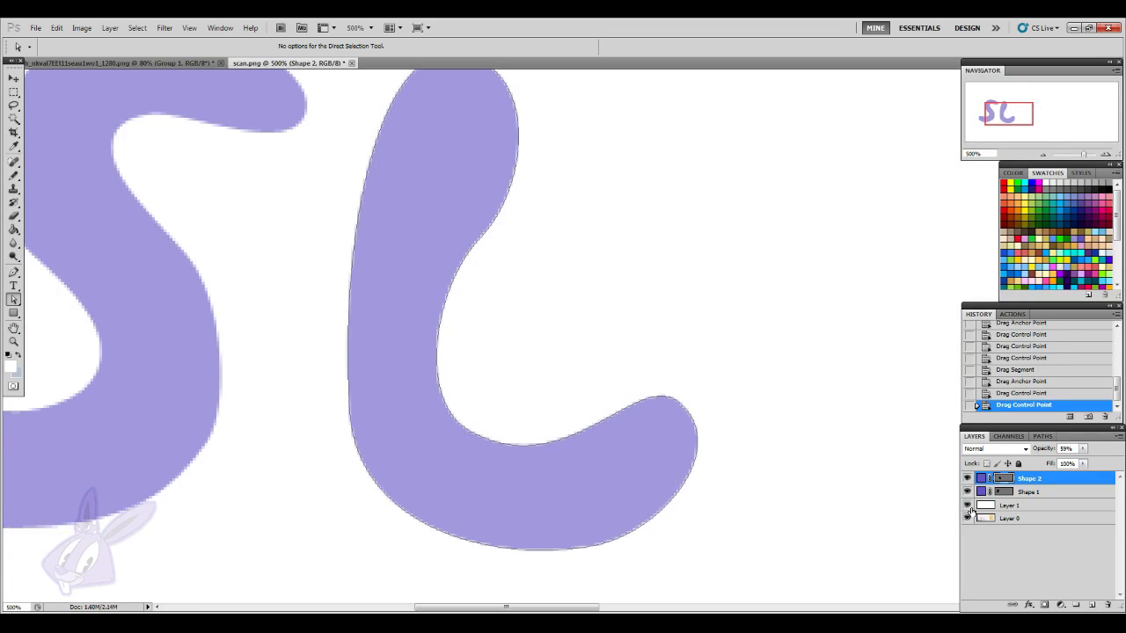
pyautogui.scroll(2, 715, 560)
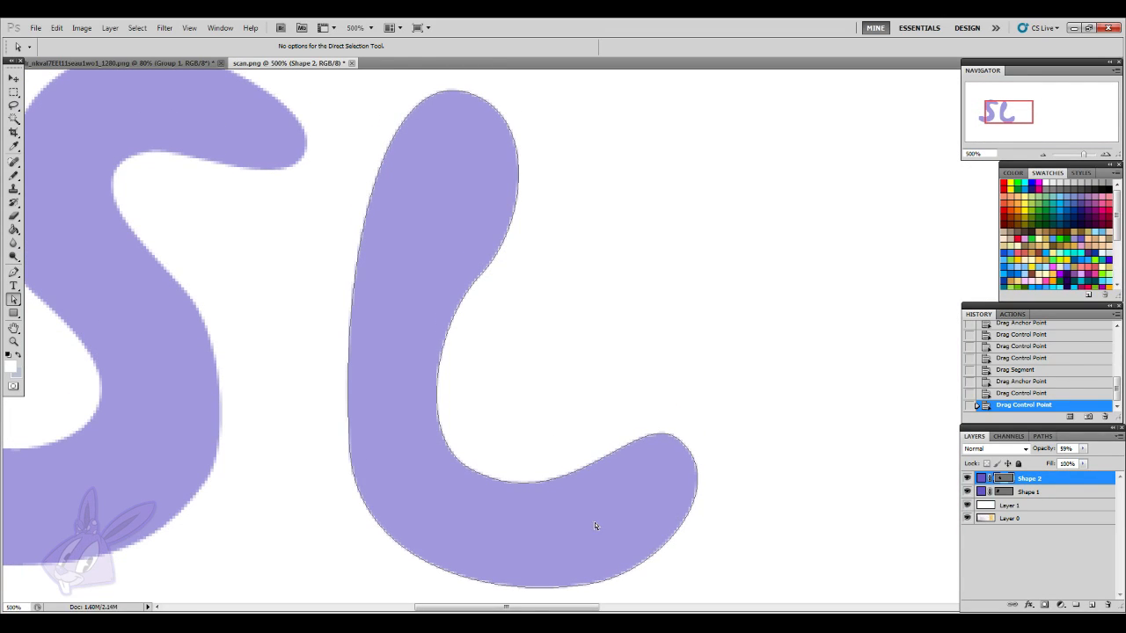
pyautogui.scroll(3, 625, 528)
pyautogui.scroll(-2, 419, 254)
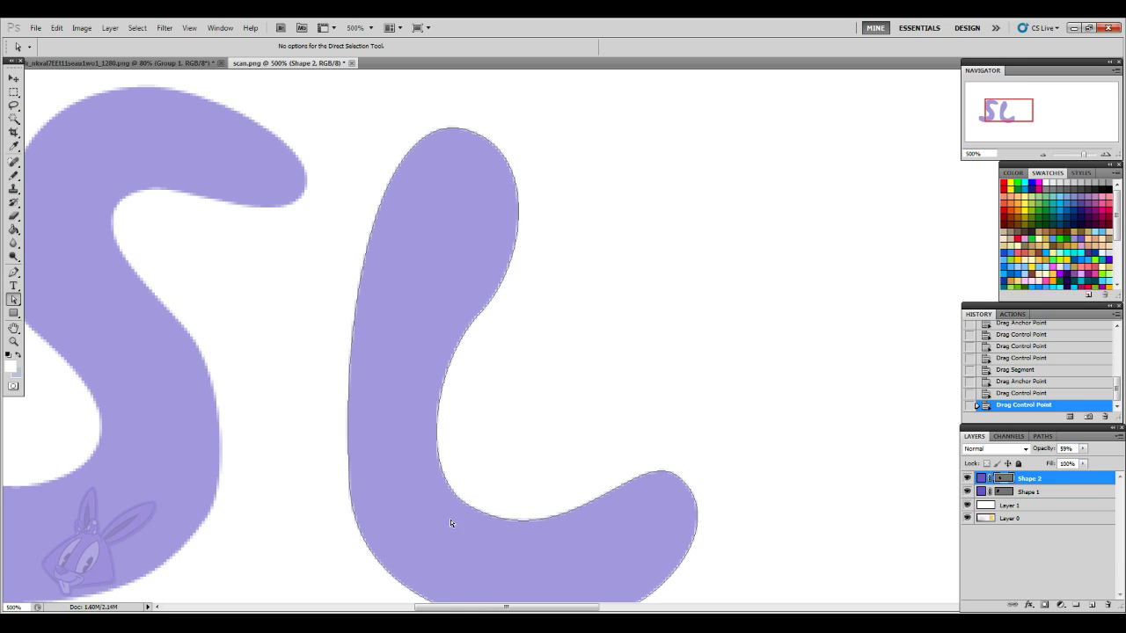
pyautogui.scroll(-1, 422, 410)
pyautogui.scroll(2, 452, 477)
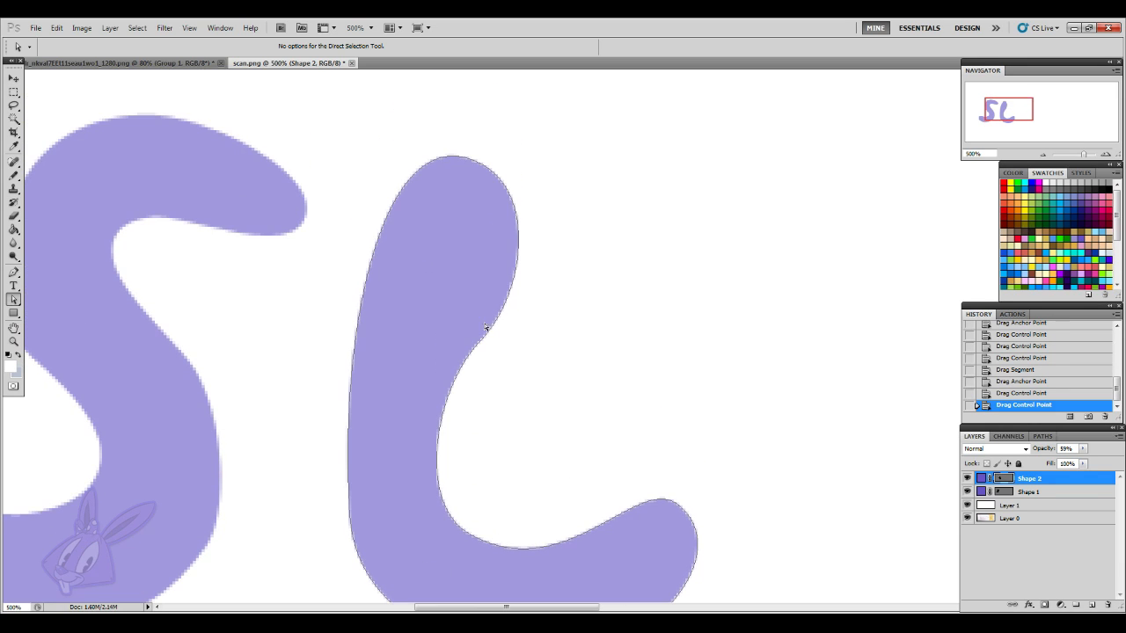
# - Smooth the right edge of the L's stem by moving its middle anchor inward and adjusting its upper handle
pyautogui.click(510, 296)
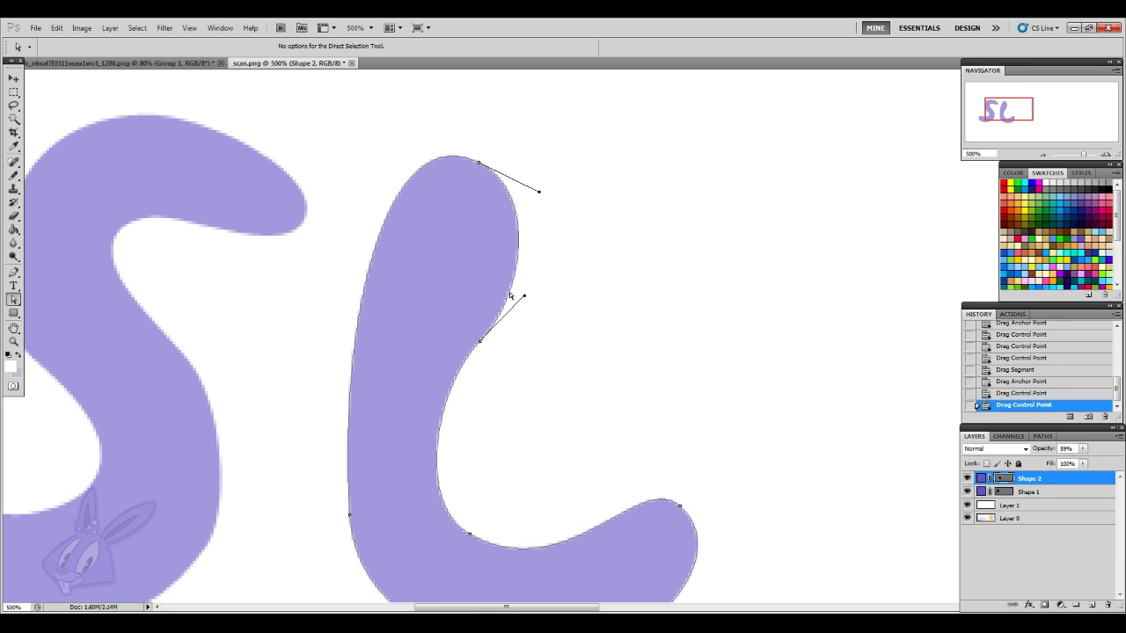
pyautogui.click(480, 342)
pyautogui.moveTo(480, 342)
pyautogui.mouseDown()
pyautogui.moveTo(473, 316)
pyautogui.moveTo(473, 332)
pyautogui.mouseUp()
pyautogui.moveTo(518, 290); pyautogui.dragTo(495, 271)
pyautogui.moveTo(473, 335); pyautogui.dragTo(460, 324)
# - Deepen the inner curve of the L's foot with the bend anchor's handle and move the tip anchor slightly outward and down
pyautogui.scroll(-2, 580, 431)
pyautogui.click(586, 545)
pyautogui.click(580, 481)
pyautogui.moveTo(568, 535); pyautogui.dragTo(598, 580)
pyautogui.click(620, 533)
pyautogui.click(591, 503)
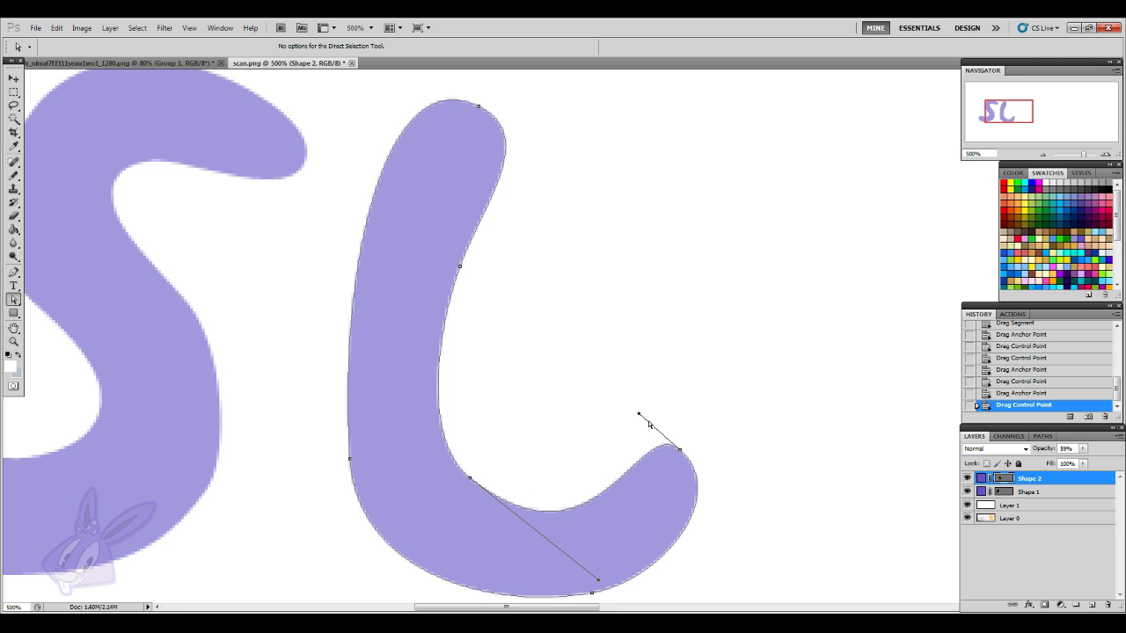
pyautogui.moveTo(680, 450); pyautogui.dragTo(692, 465)
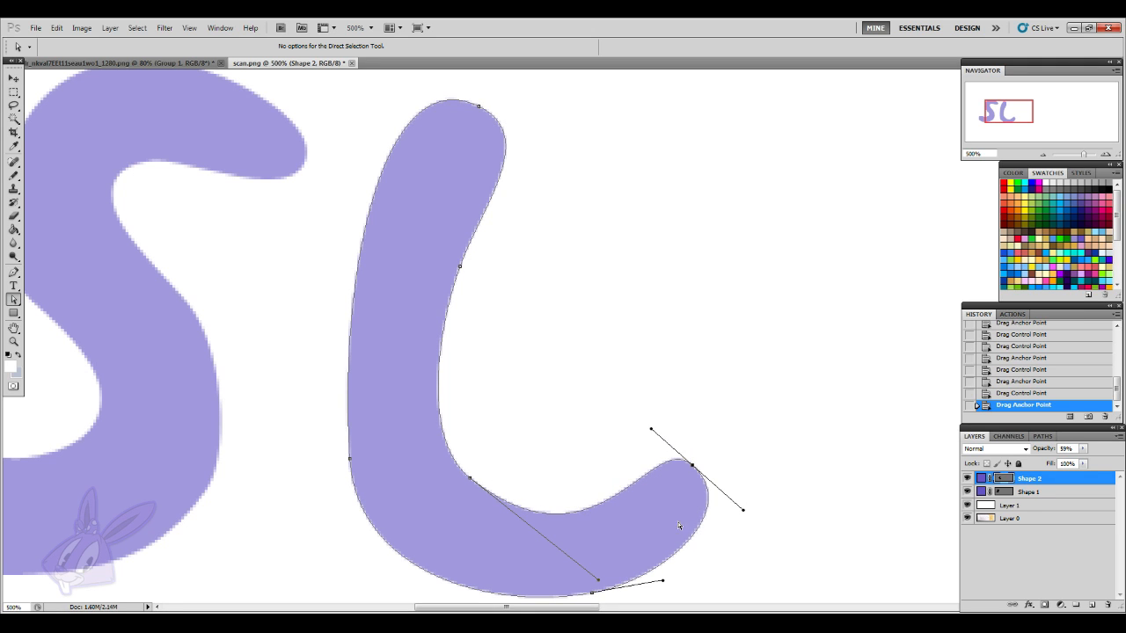
pyautogui.click(666, 528)
# - Select the Shape 1 layer and hide the white Layer 1 to compare both letters with the scan at 200% zoom
pyautogui.click(1042, 156)
pyautogui.click(1042, 155)
pyautogui.click(1042, 155)
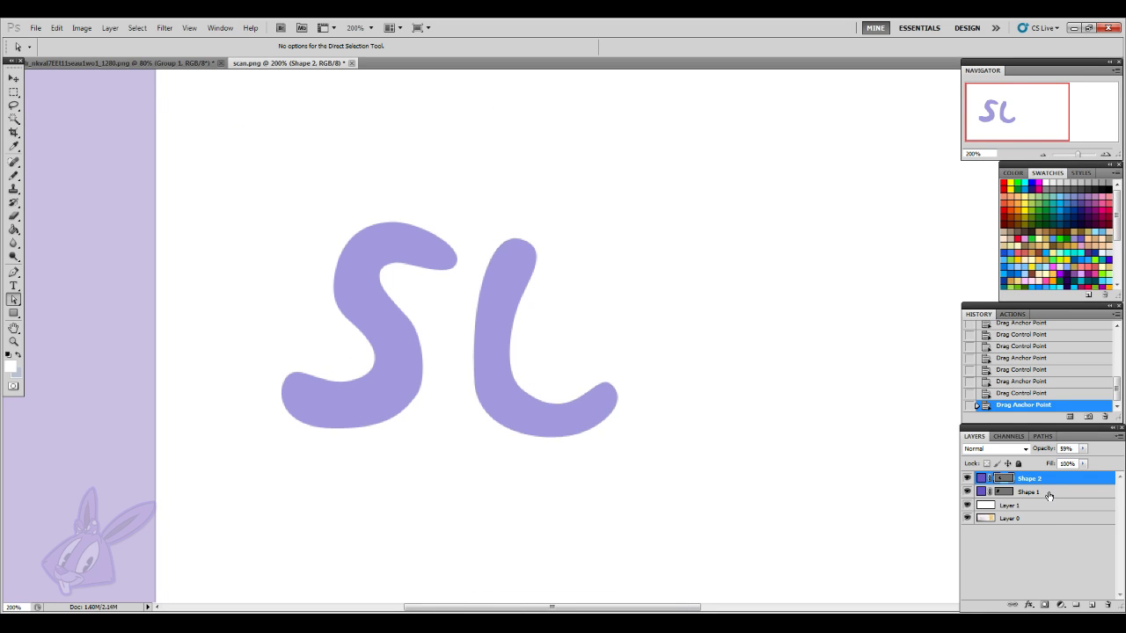
pyautogui.click(1048, 495)
pyautogui.click(967, 505)
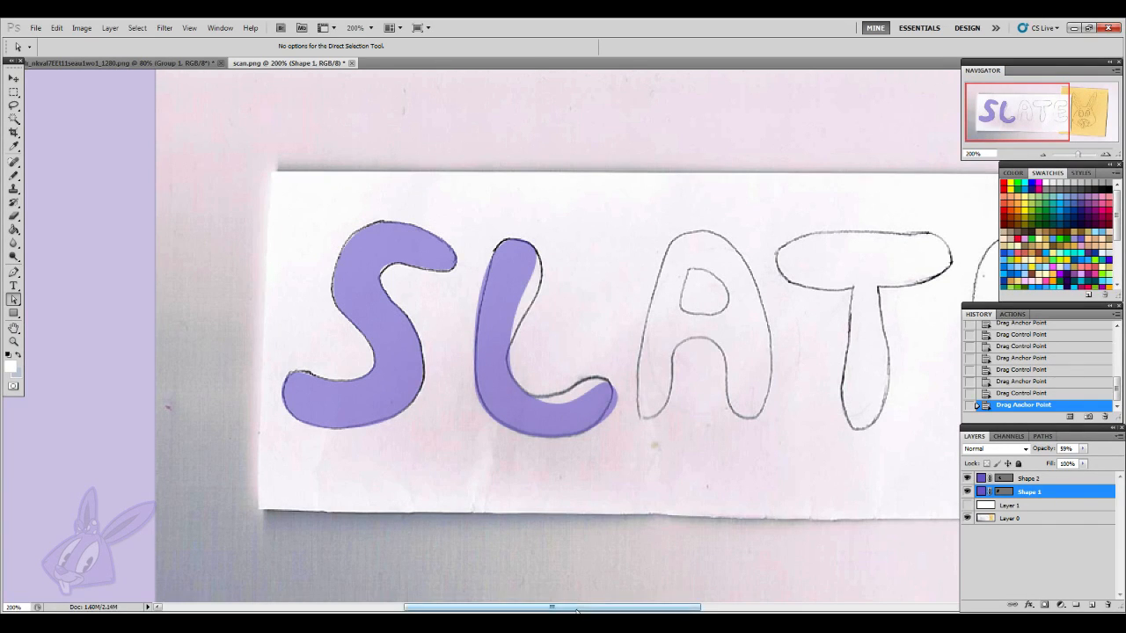
pyautogui.moveTo(577, 610); pyautogui.dragTo(587, 611)
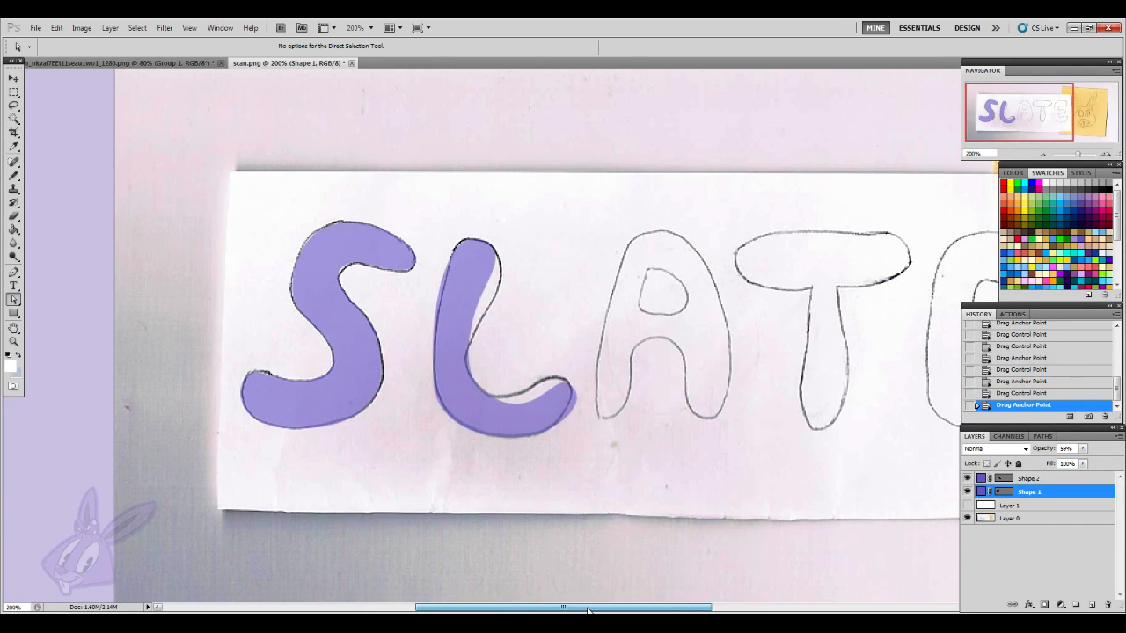
# - Show the white Layer 1 to check the finished S and L on a plain background, and hide it again
pyautogui.moveTo(587, 610); pyautogui.dragTo(625, 605)
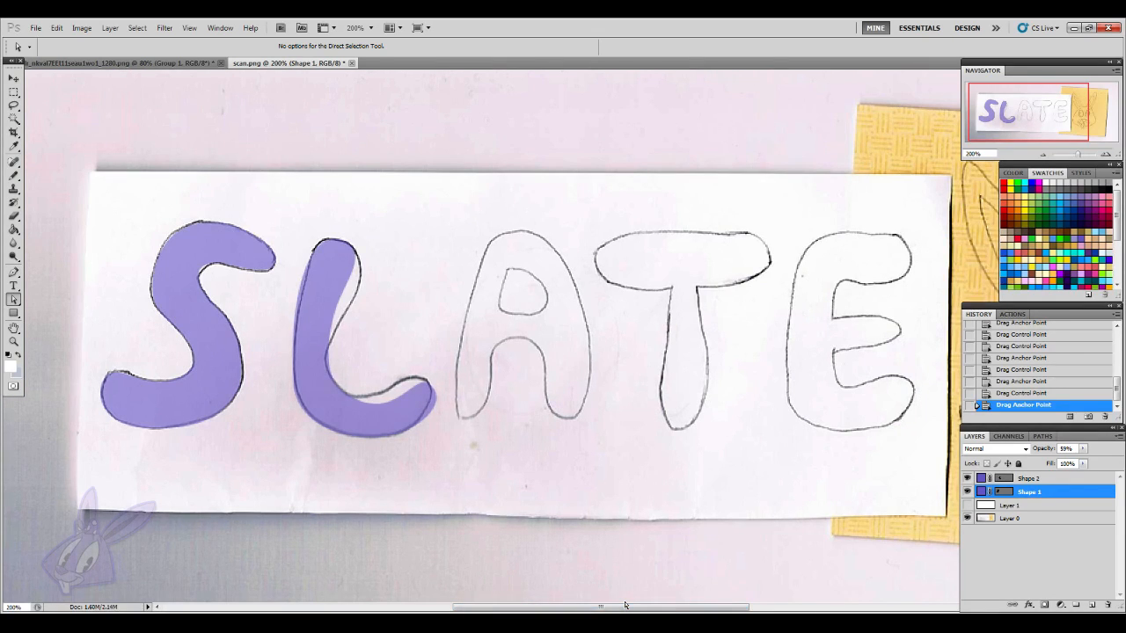
pyautogui.click(968, 516)
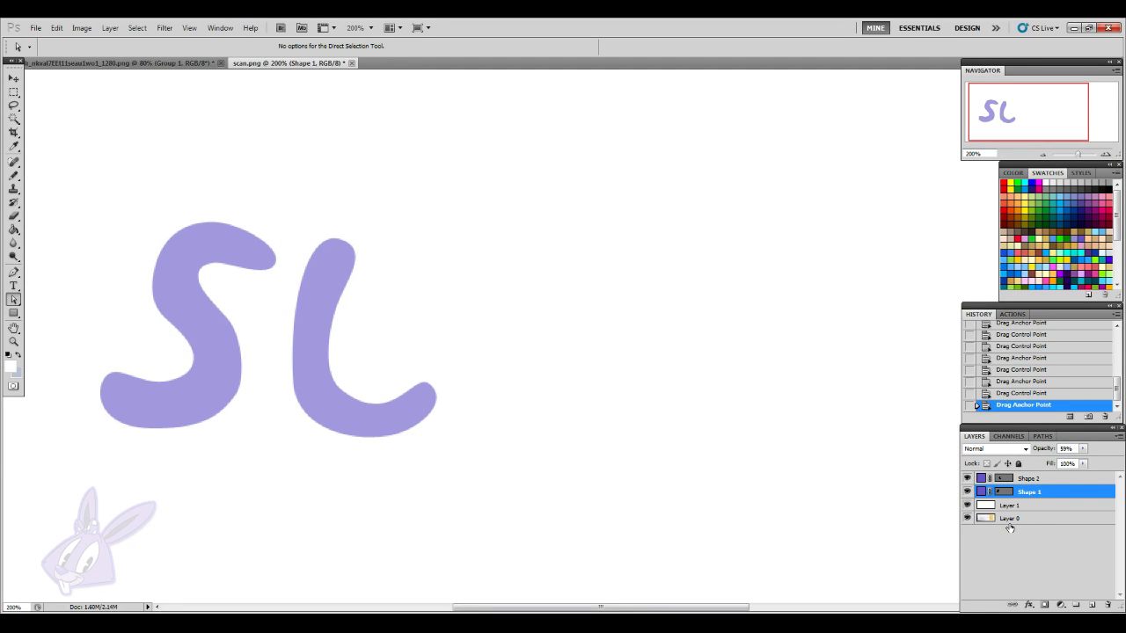
pyautogui.click(967, 506)
# - Start a Pen tool shape layer on the sketched A, tracing from its top down the outer right side to the right foot
pyautogui.click(1007, 482)
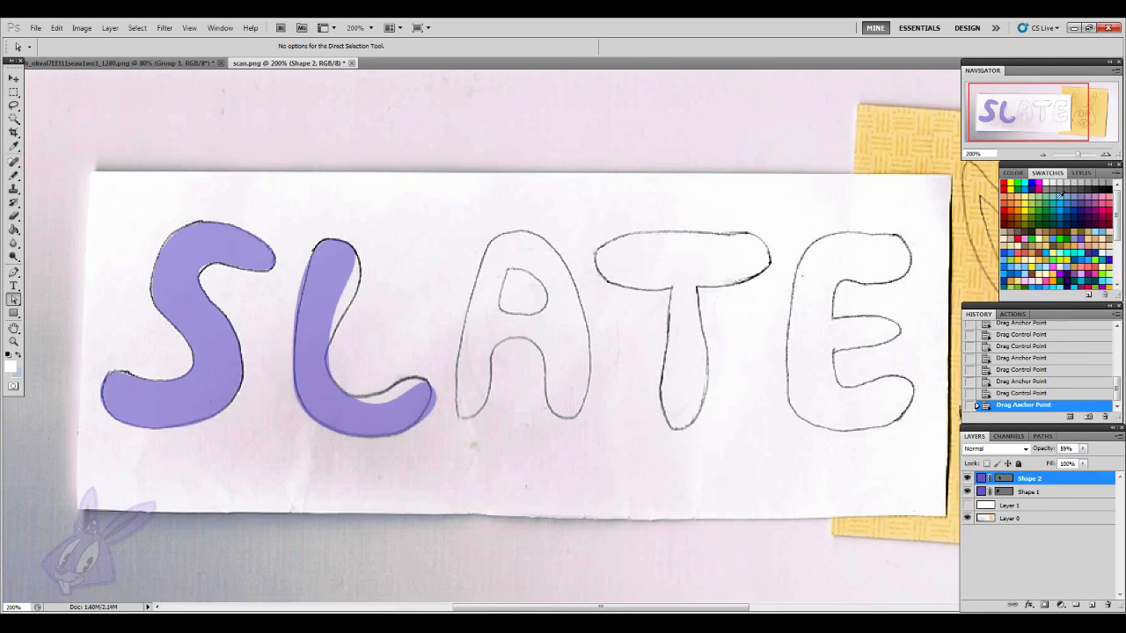
pyautogui.hotkey('ctrl', '+')
pyautogui.hotkey('ctrl', '+')
pyautogui.hotkey('ctrl', '+')
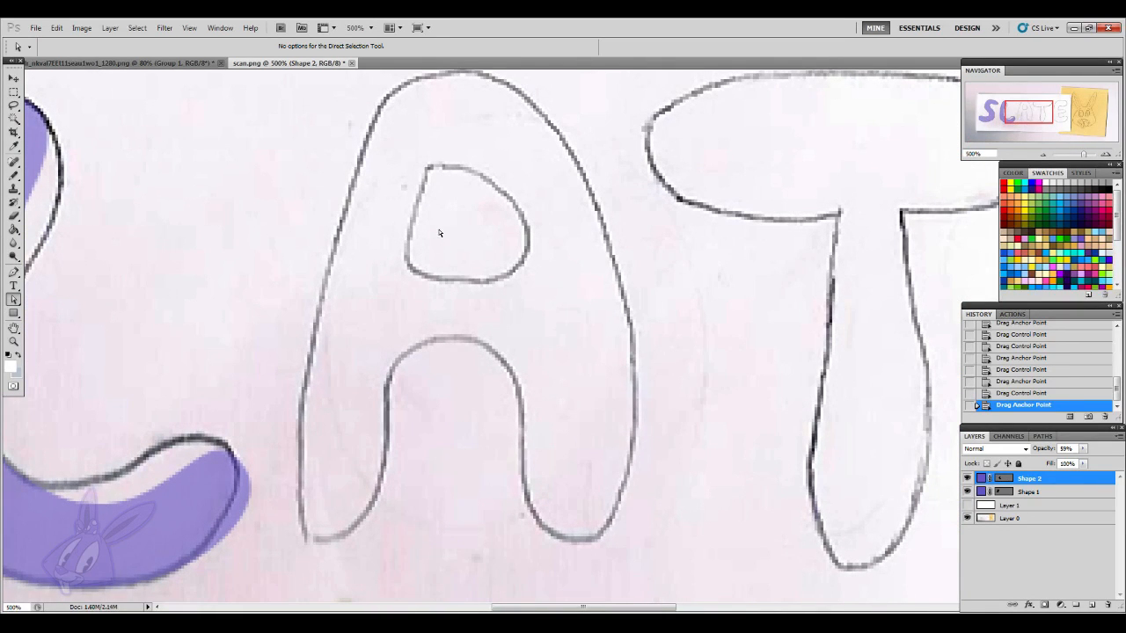
pyautogui.scroll(1, 372, 565)
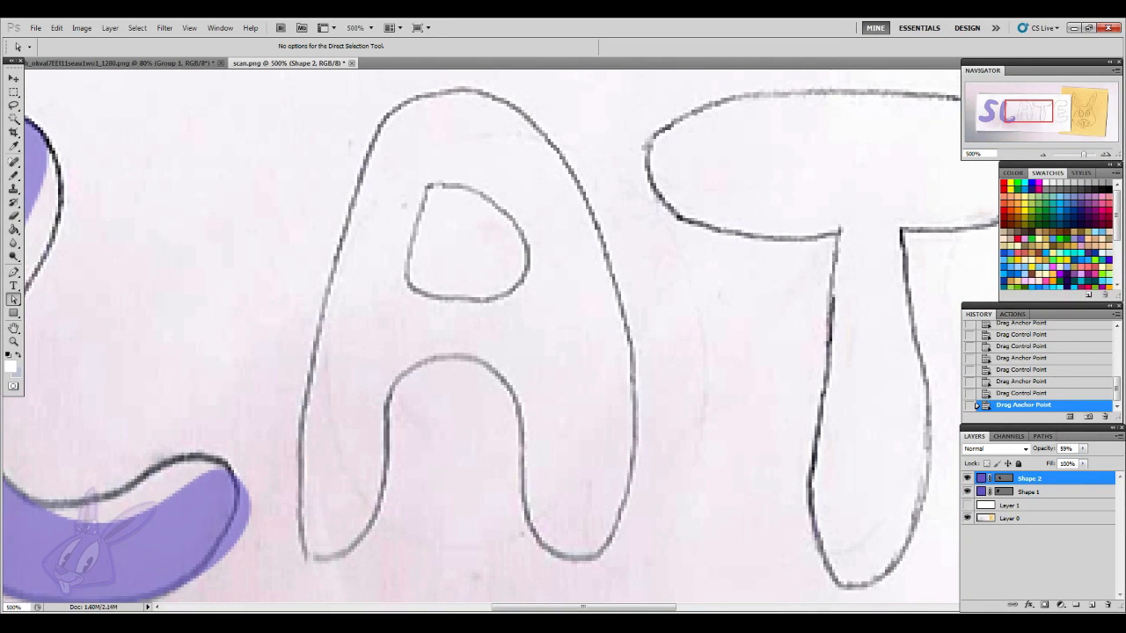
pyautogui.click(13, 273)
pyautogui.scroll(2, 436, 343)
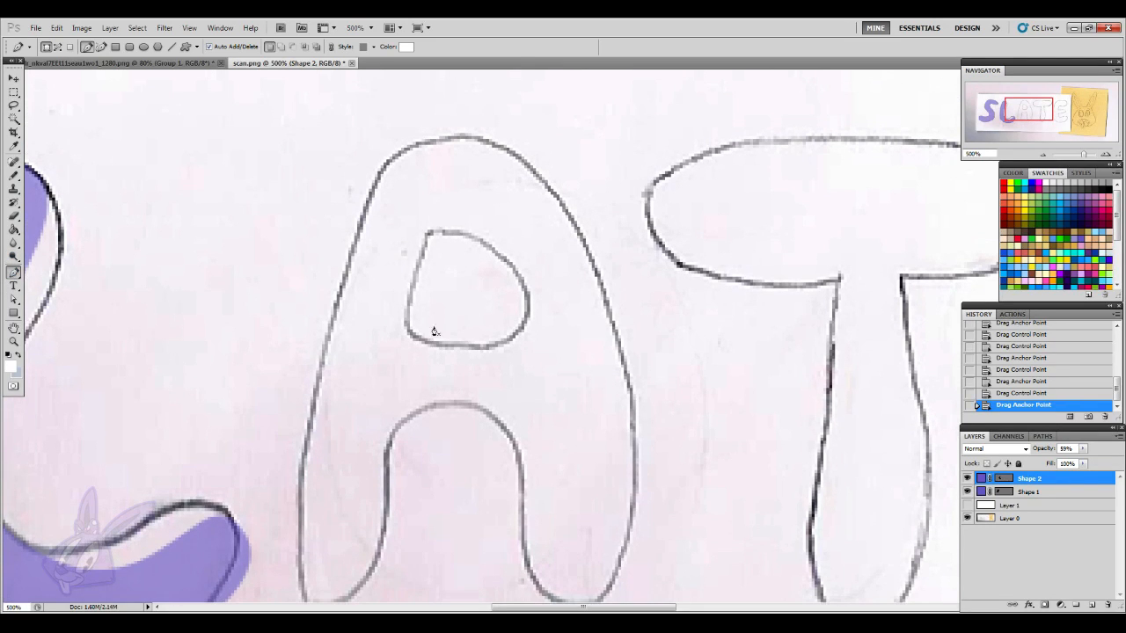
pyautogui.moveTo(458, 135); pyautogui.dragTo(565, 130)
pyautogui.scroll(-2, 605, 205)
pyautogui.moveTo(631, 352); pyautogui.dragTo(635, 409)
pyautogui.scroll(-2, 590, 557)
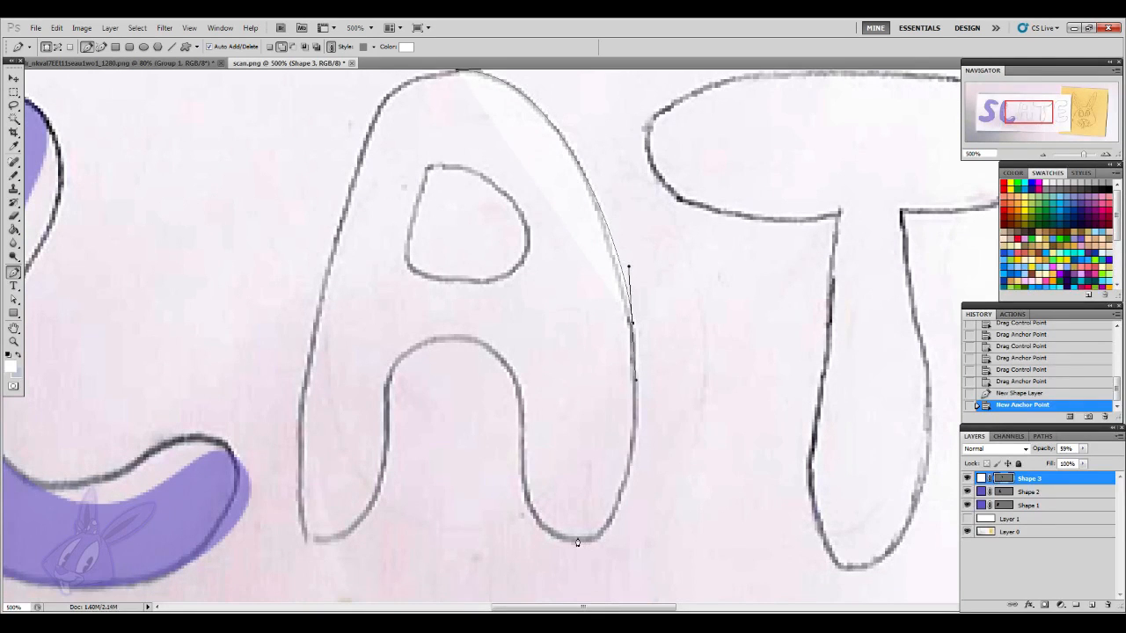
pyautogui.moveTo(576, 541); pyautogui.dragTo(515, 543)
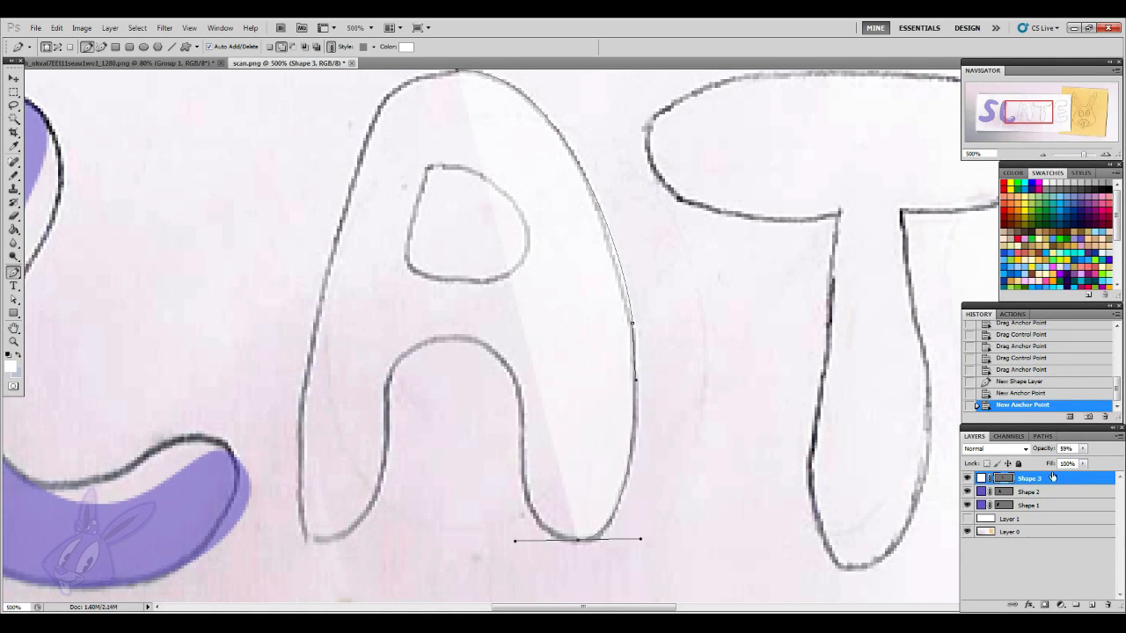
# - Change the new A shape's fill color to the purple swatch 7262ca
pyautogui.doubleClick(981, 478)
pyautogui.click(1081, 236)
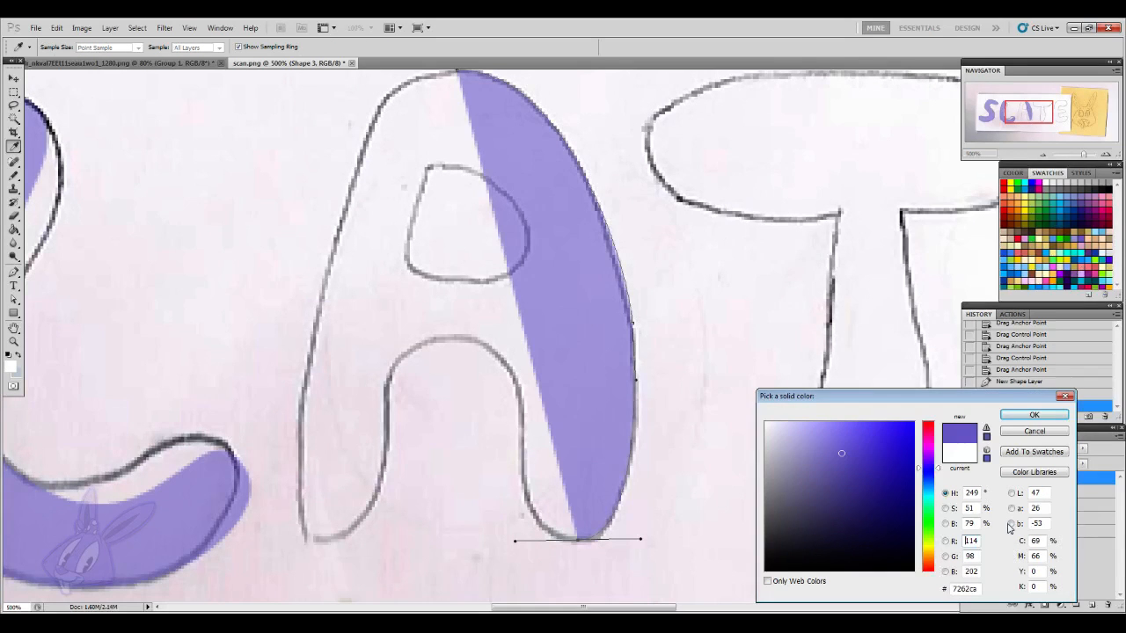
pyautogui.click(1034, 418)
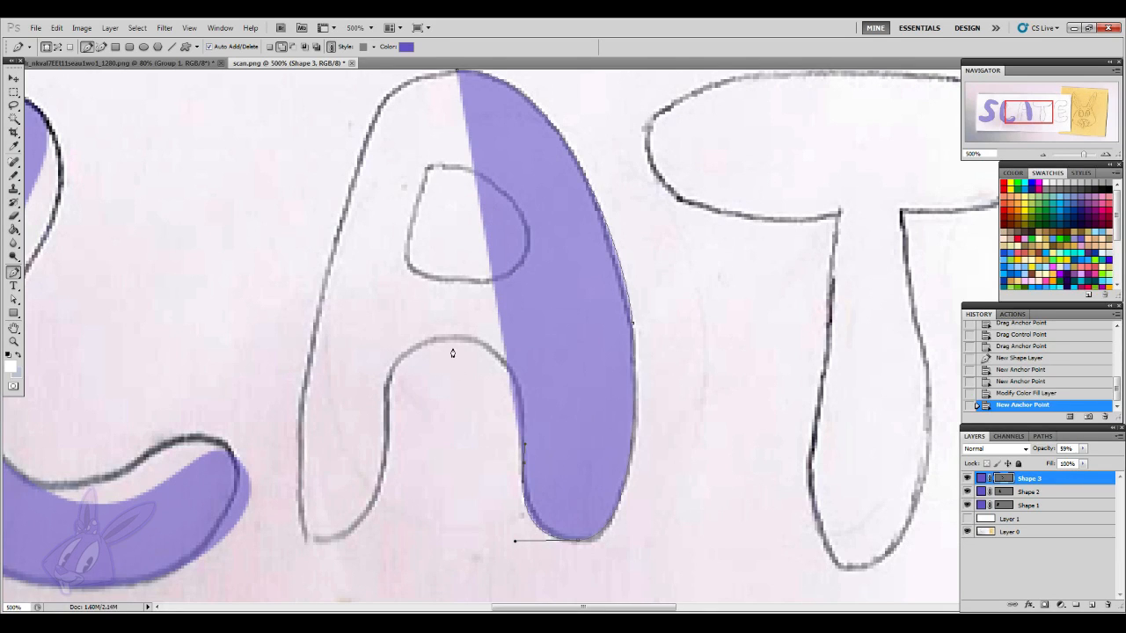
# - Trace the A's inner arch, left foot and outer left side, and close the path at the top anchor
pyautogui.moveTo(453, 340); pyautogui.dragTo(375, 349)
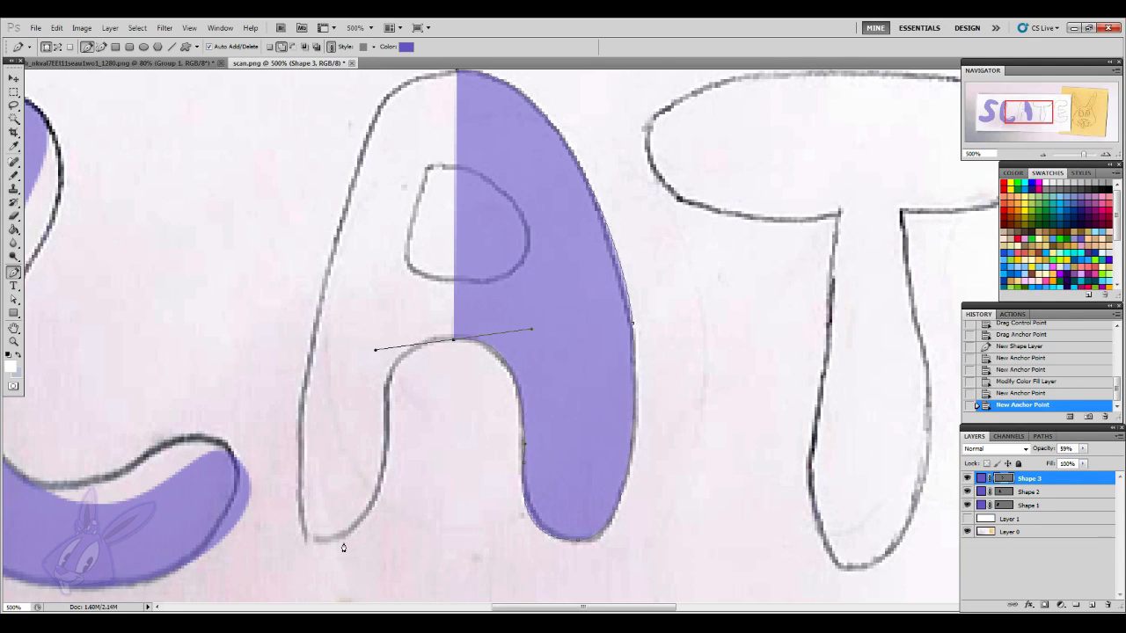
pyautogui.moveTo(379, 491); pyautogui.dragTo(368, 519)
pyautogui.moveTo(302, 532); pyautogui.dragTo(284, 501)
pyautogui.moveTo(334, 239); pyautogui.dragTo(353, 178)
pyautogui.scroll(1, 466, 202)
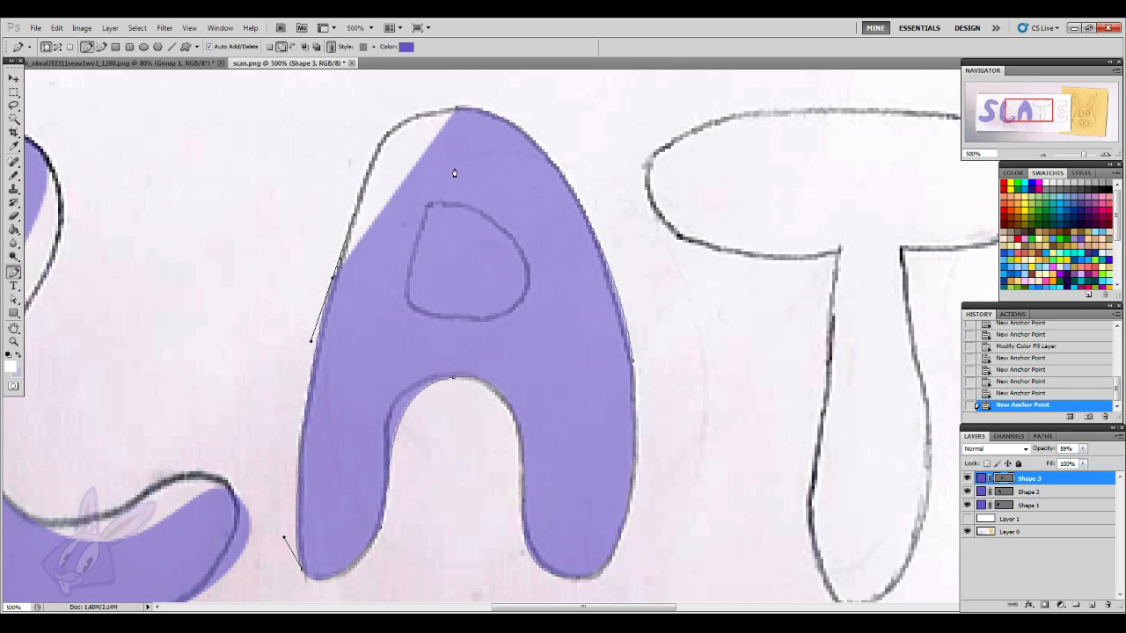
pyautogui.click(457, 112)
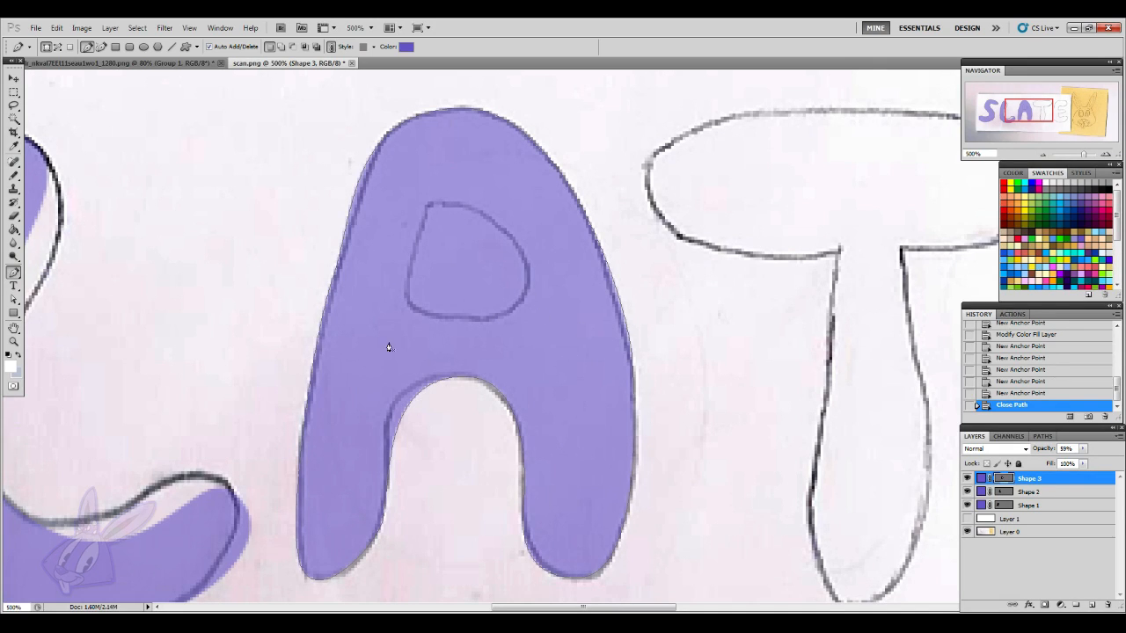
# - Cut the A's counter out of the shape by tracing its outline in Subtract from Shape Area mode and closing the path
pyautogui.scroll(1, 445, 348)
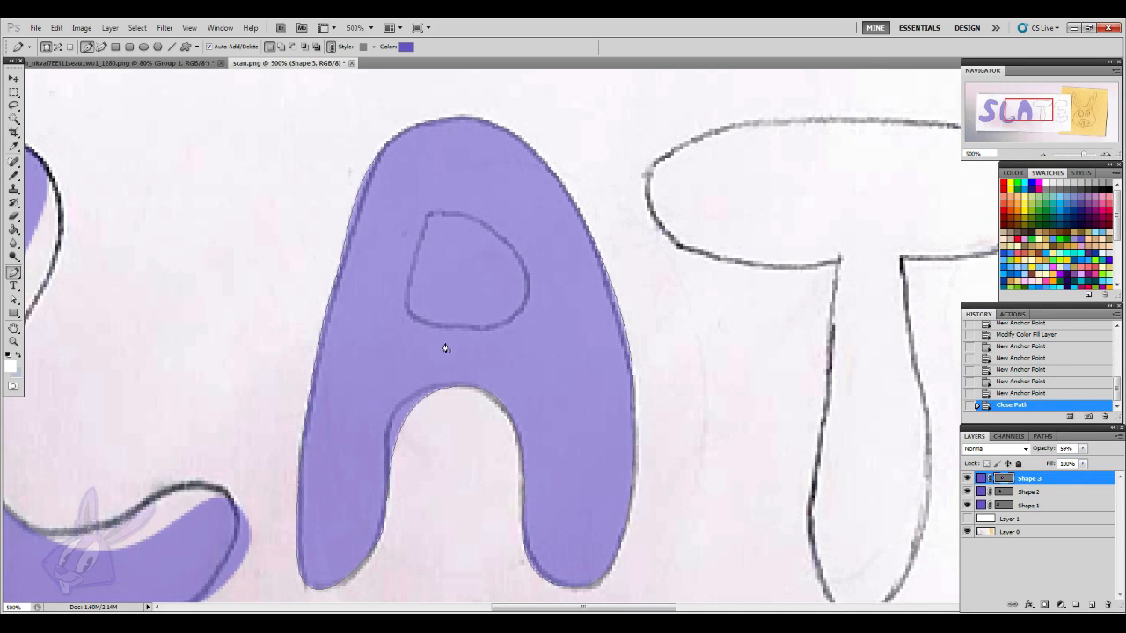
pyautogui.click(294, 49)
pyautogui.scroll(1, 423, 230)
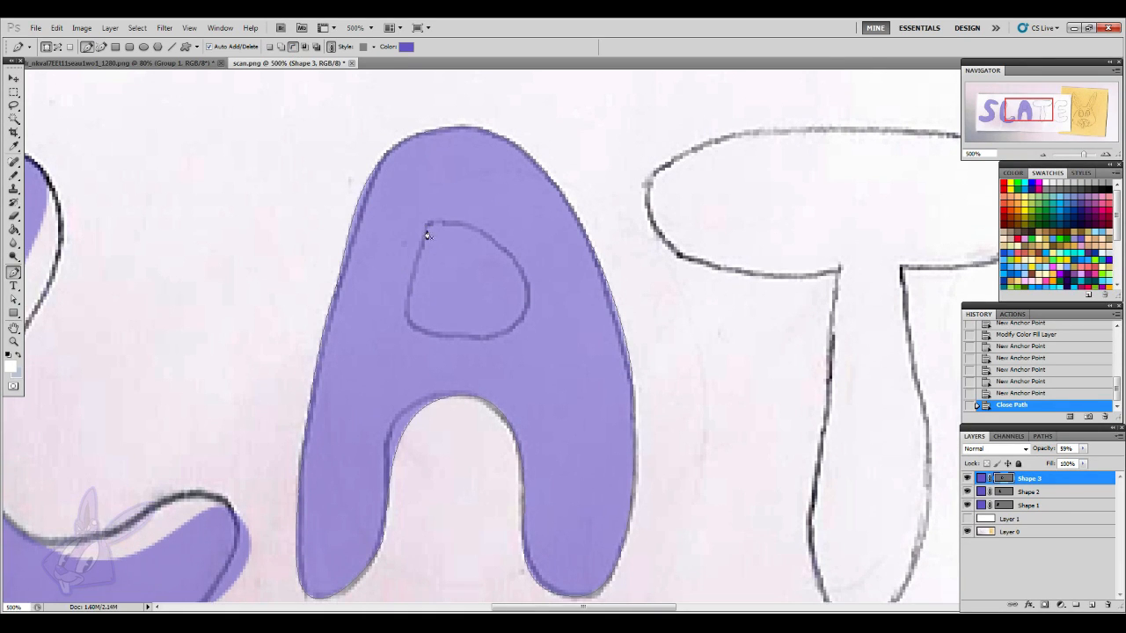
pyautogui.click(506, 338)
pyautogui.moveTo(417, 342); pyautogui.dragTo(395, 296)
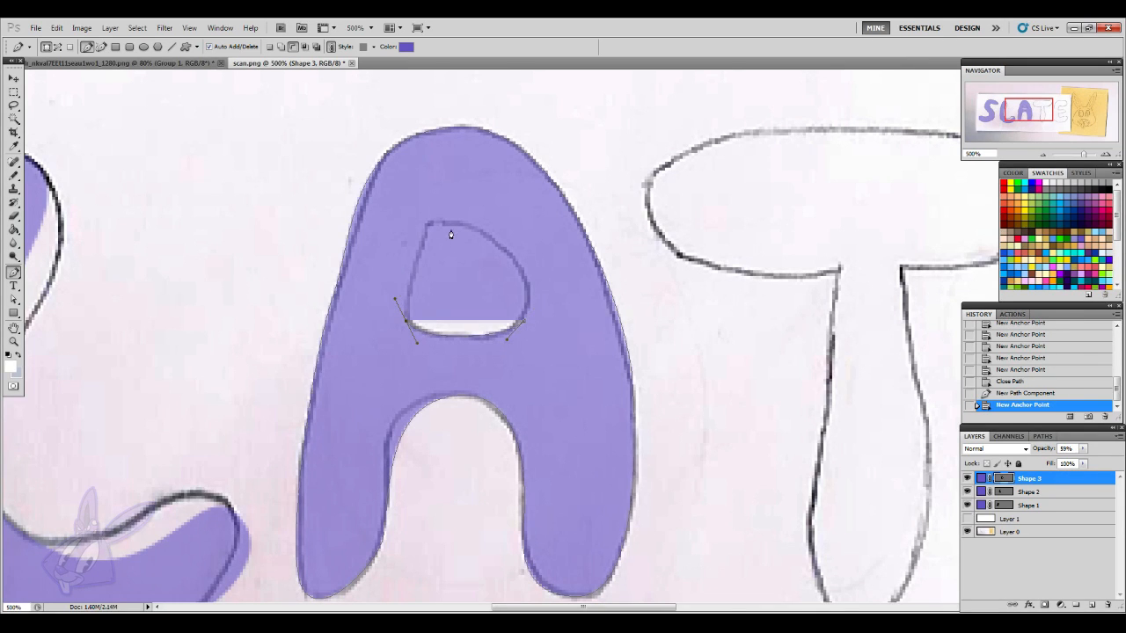
pyautogui.moveTo(452, 225); pyautogui.dragTo(522, 274)
pyautogui.click(522, 322)
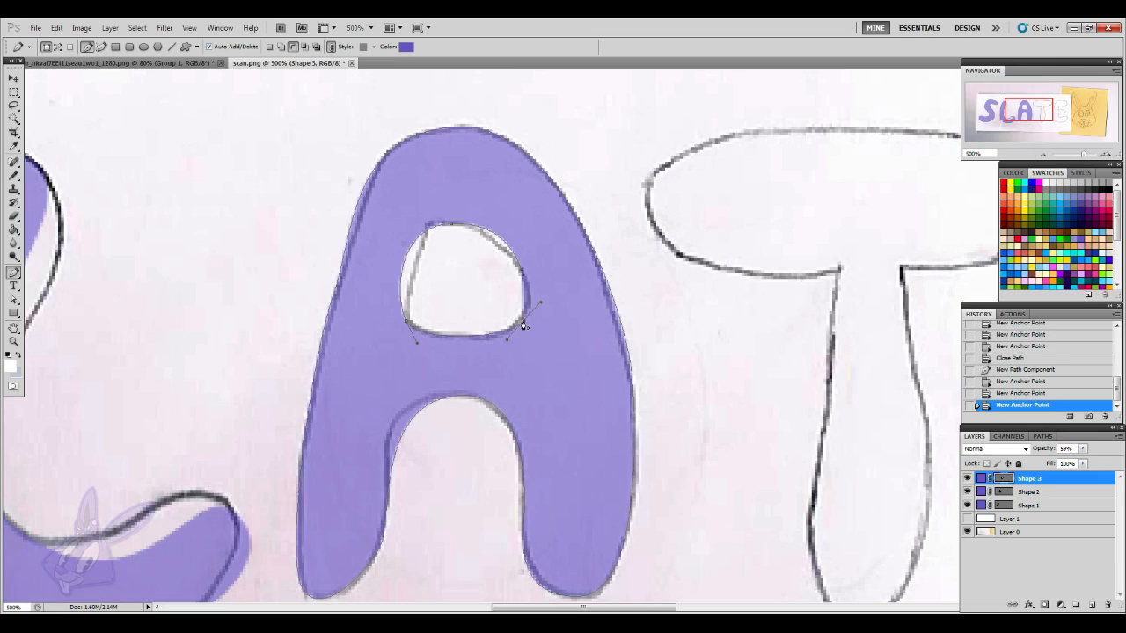
# - Show the white Layer 1 and straighten the left leg's inner edge by extending its lower anchor's handle upward
pyautogui.click(967, 519)
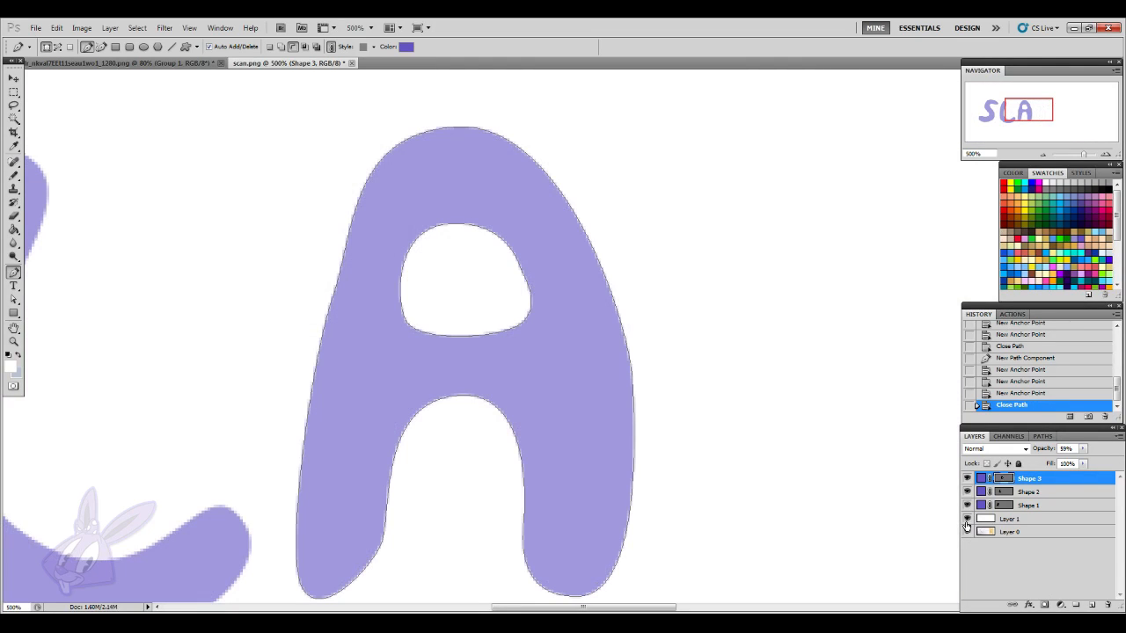
pyautogui.click(13, 299)
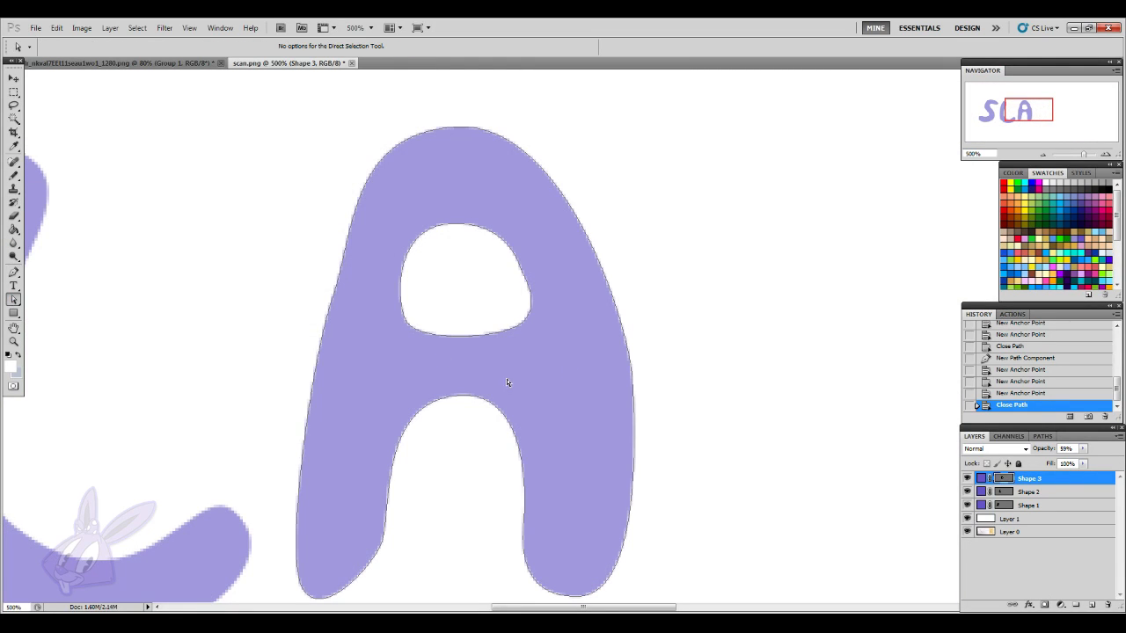
pyautogui.scroll(-2, 575, 448)
pyautogui.click(519, 352)
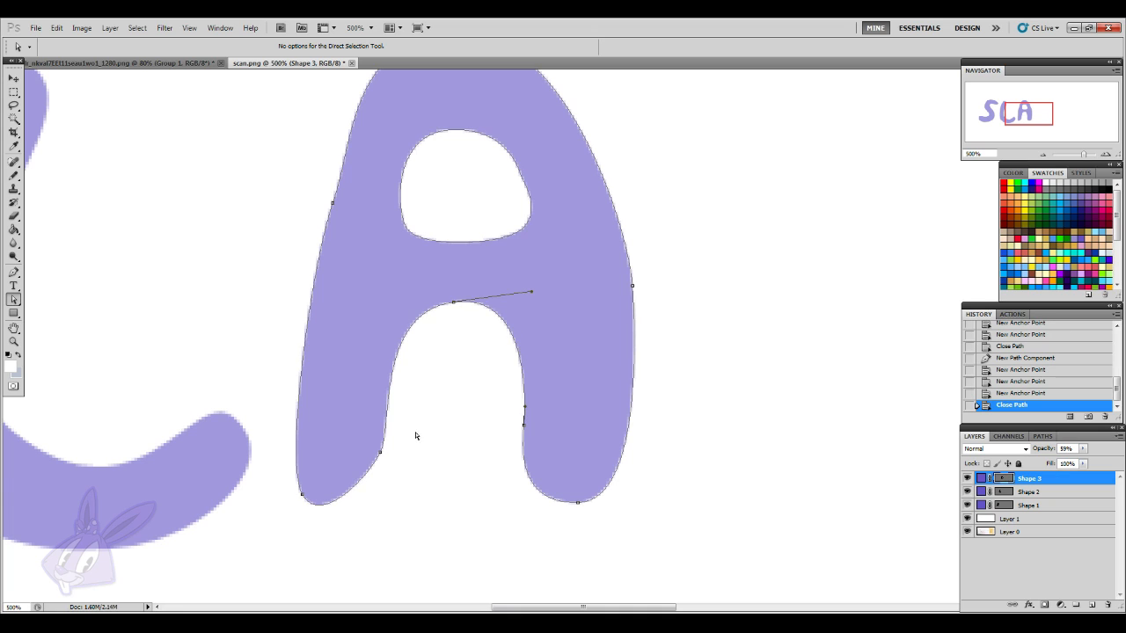
pyautogui.click(381, 453)
pyautogui.moveTo(392, 427); pyautogui.dragTo(389, 390)
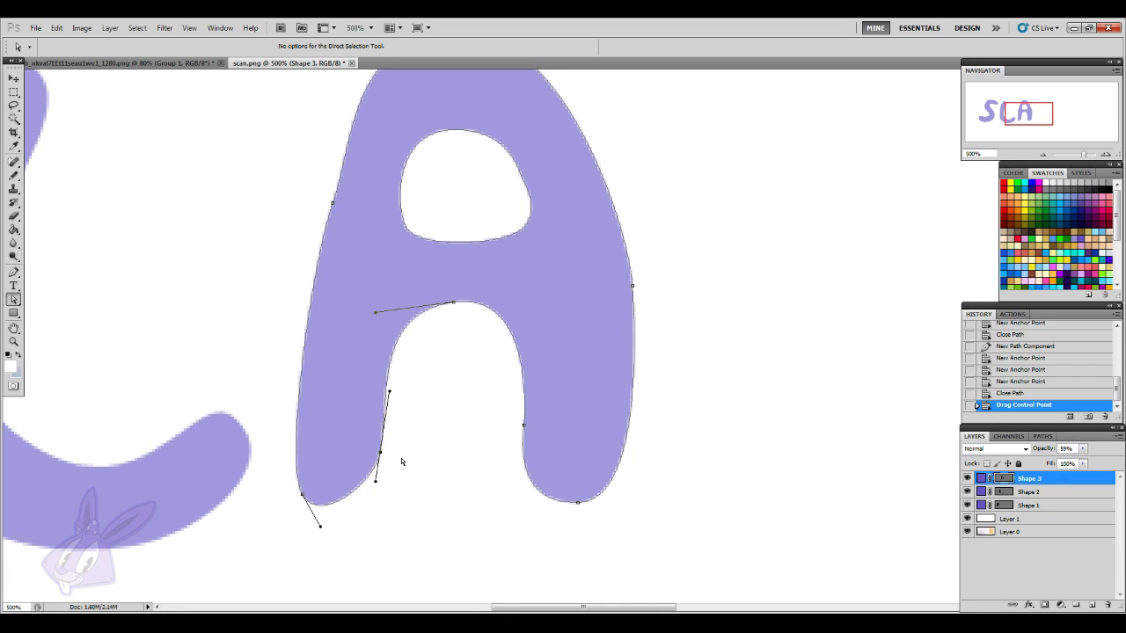
# - Widen the A's arch by moving the right leg's inner anchor outward and lengthening the arch top's right handle
pyautogui.moveTo(525, 424); pyautogui.dragTo(537, 423)
pyautogui.scroll(1, 582, 427)
pyautogui.scroll(1, 582, 428)
pyautogui.moveTo(531, 310); pyautogui.dragTo(567, 308)
pyautogui.click(655, 429)
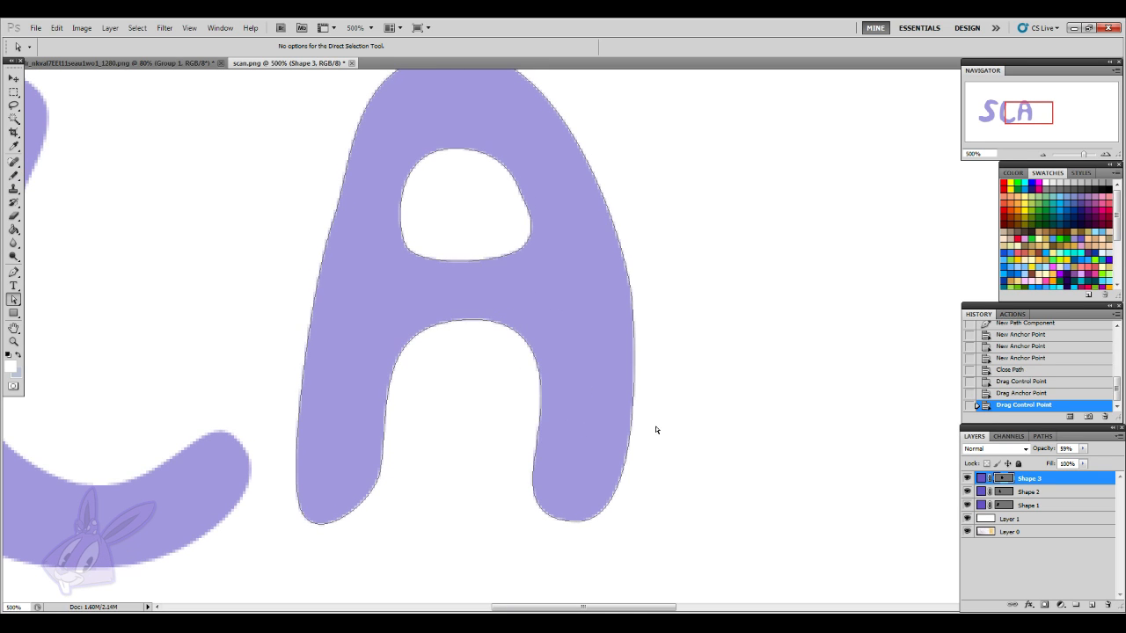
# - Round the A's outer right edge by pulling its middle anchor's lower handle slightly outward and down
pyautogui.scroll(2, 644, 374)
pyautogui.click(634, 333)
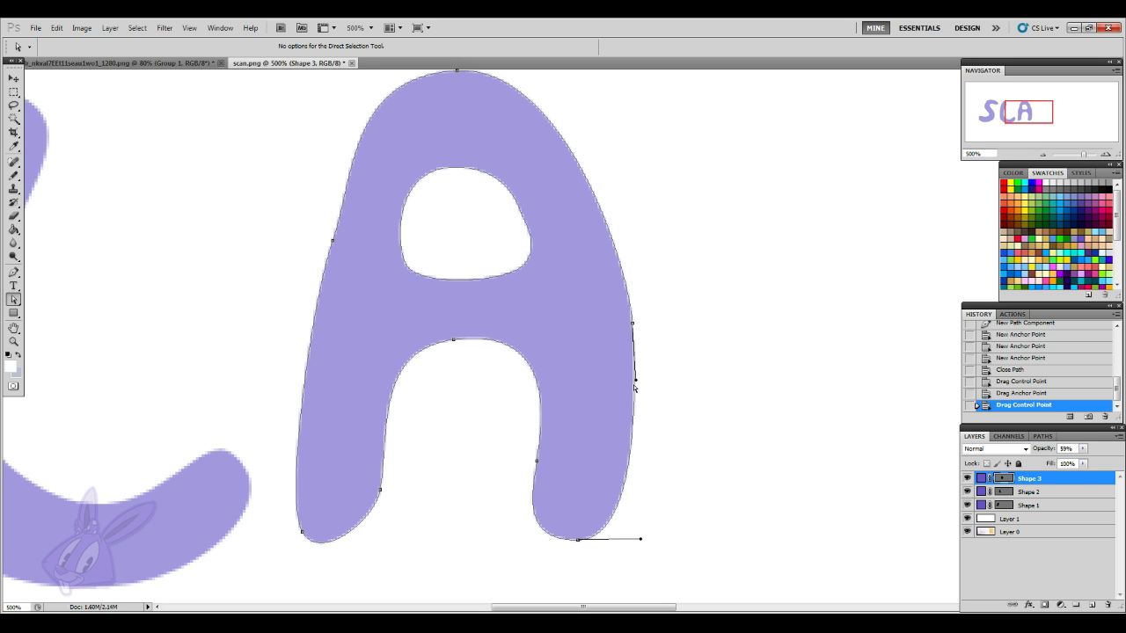
pyautogui.moveTo(636, 381); pyautogui.dragTo(641, 393)
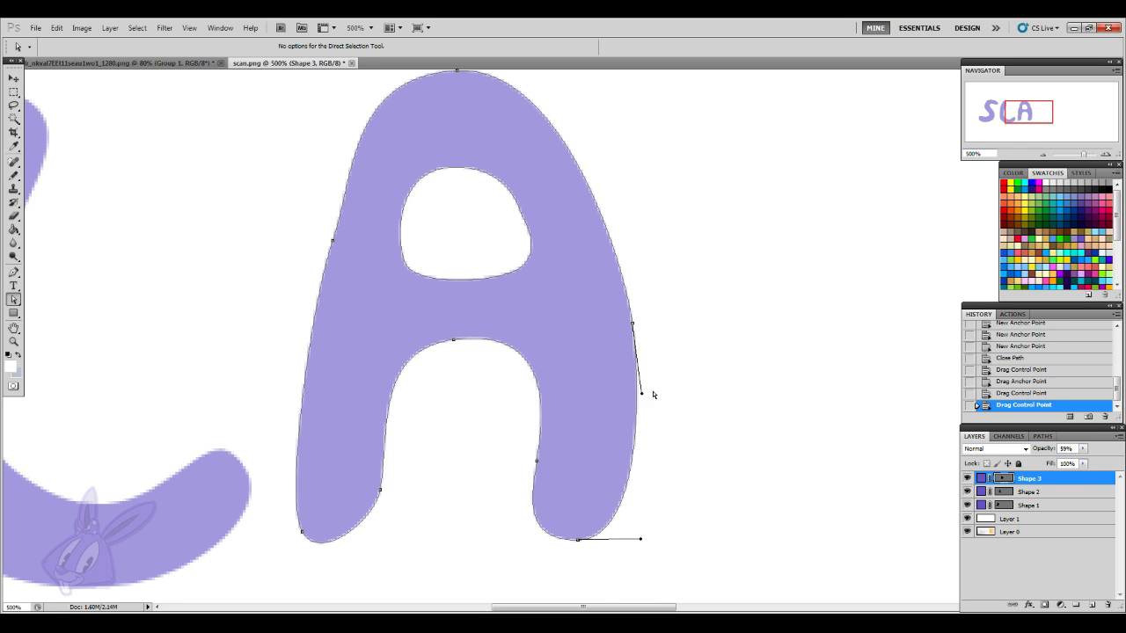
# - Smooth the A's top and left side by shifting the top anchor right and the left-side anchor and handle outward
pyautogui.scroll(4, 586, 378)
pyautogui.click(332, 317)
pyautogui.moveTo(458, 147); pyautogui.dragTo(467, 144)
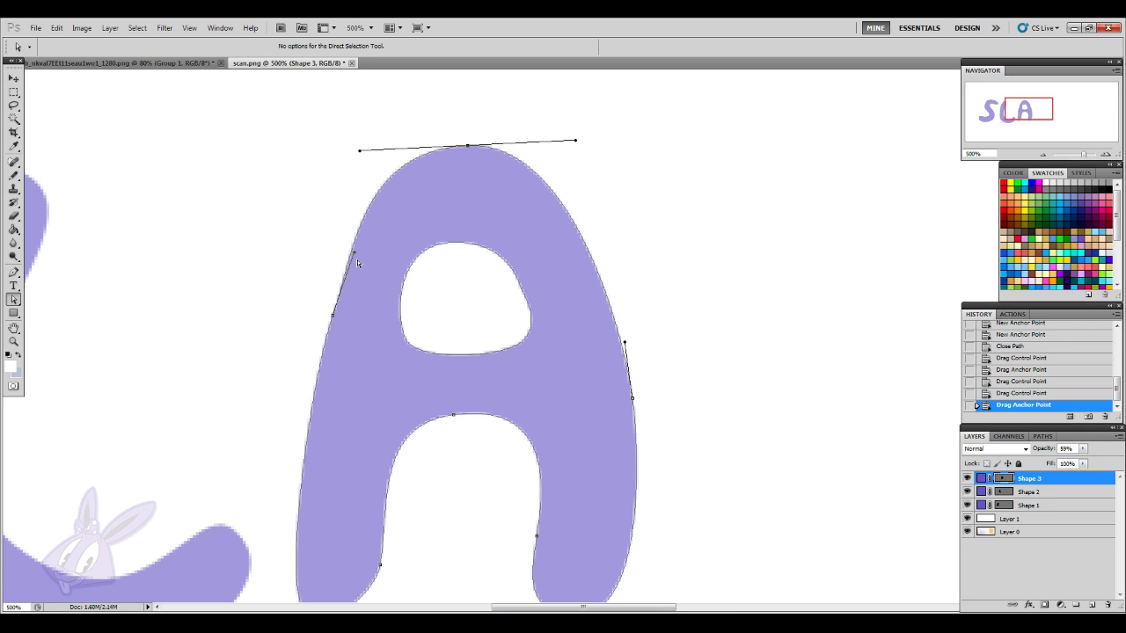
pyautogui.moveTo(354, 253); pyautogui.dragTo(350, 252)
pyautogui.click(332, 315)
pyautogui.moveTo(332, 315); pyautogui.dragTo(327, 311)
pyautogui.click(555, 422)
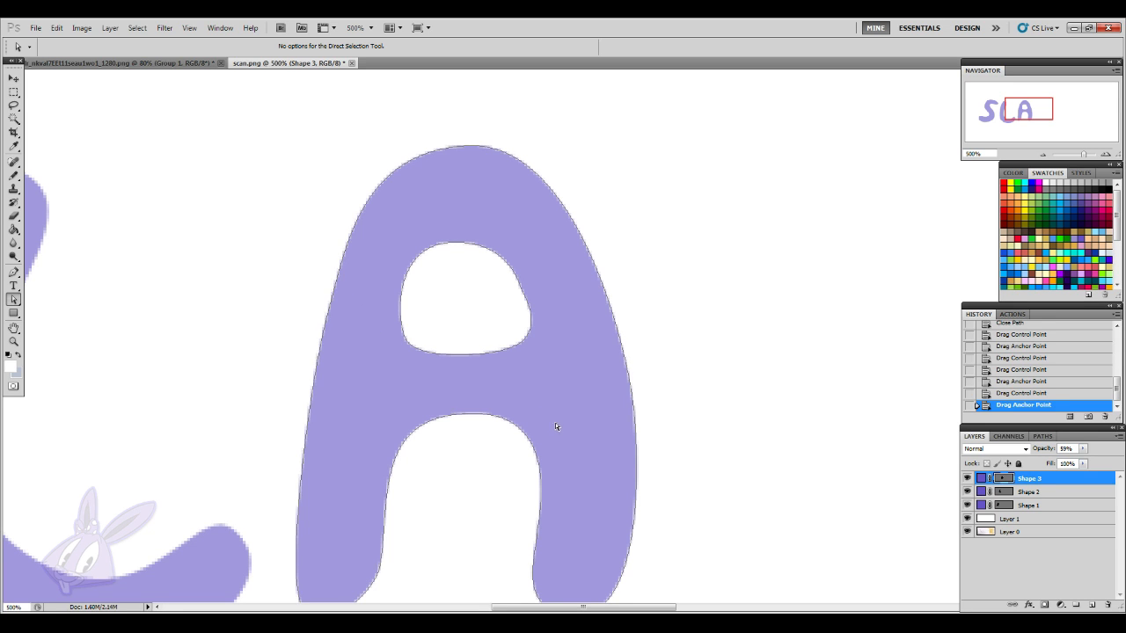
# - Round the A's left foot by lowering its inner anchor and pulling the outer tip anchor's handle up and in
pyautogui.scroll(-4, 584, 487)
pyautogui.scroll(-2, 584, 490)
pyautogui.scroll(1, 396, 467)
pyautogui.click(375, 452)
pyautogui.moveTo(379, 447); pyautogui.dragTo(380, 461)
pyautogui.moveTo(322, 520); pyautogui.dragTo(315, 505)
pyautogui.moveTo(381, 458); pyautogui.dragTo(382, 465)
pyautogui.click(517, 497)
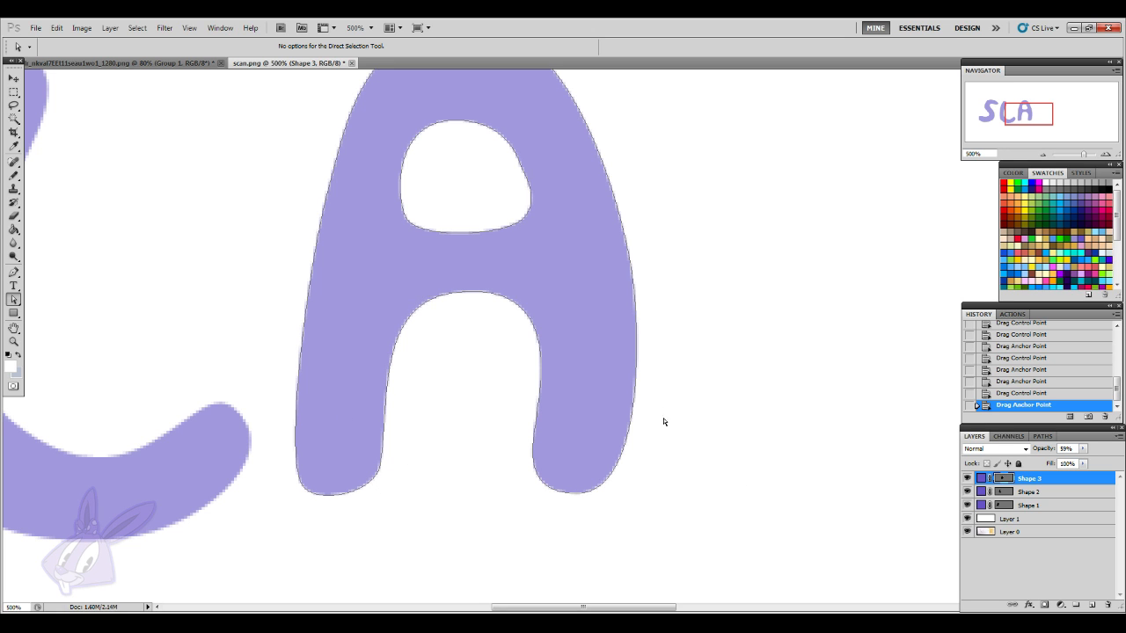
# - Hide the A's path outline and check the S, L and A together at 100% zoom
pyautogui.click(1066, 481)
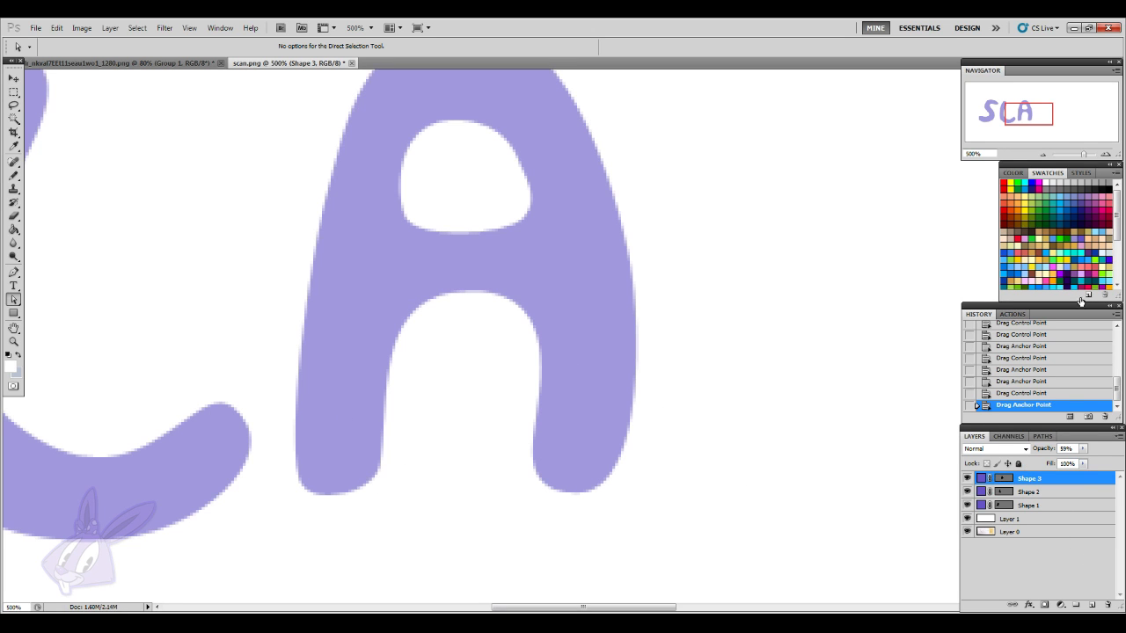
pyautogui.click(1042, 155)
pyautogui.click(1042, 155)
pyautogui.click(1042, 154)
pyautogui.click(1042, 154)
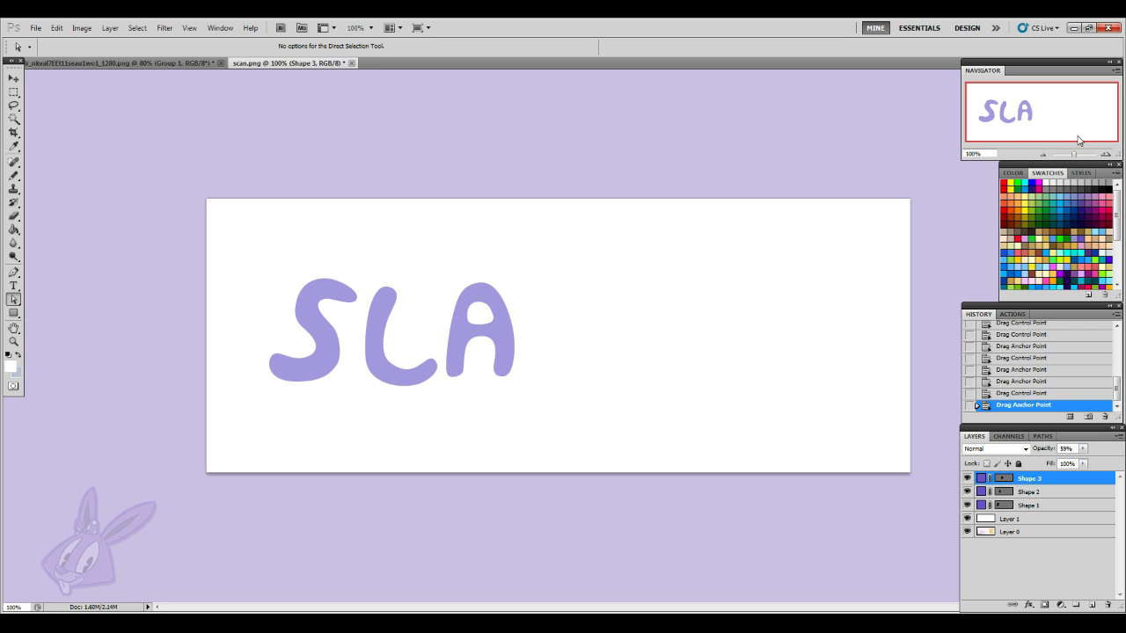
# - Hide the white Layer 1 to expose the sketched T at 500% zoom
pyautogui.click(1105, 154)
pyautogui.click(1105, 155)
pyautogui.click(1105, 154)
pyautogui.click(1105, 154)
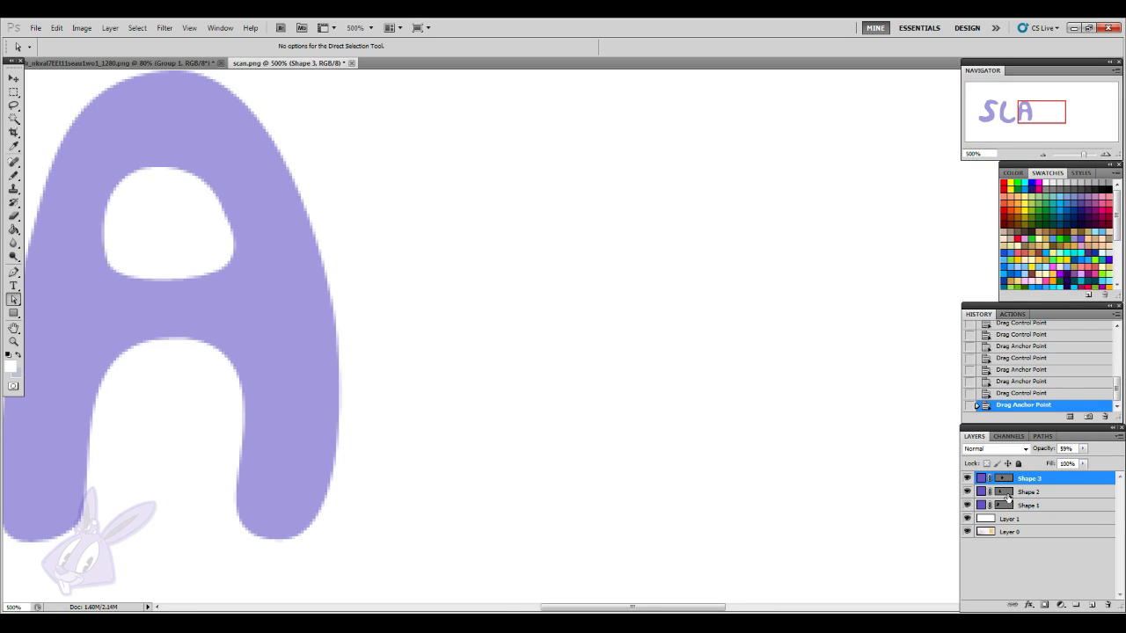
pyautogui.click(967, 519)
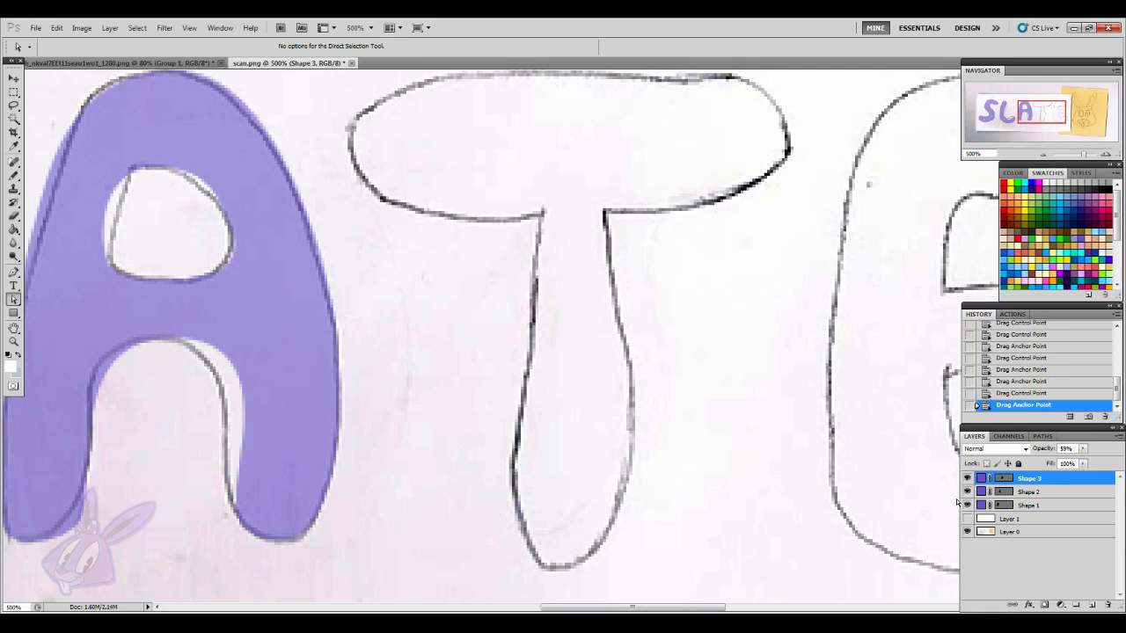
pyautogui.scroll(5, 819, 416)
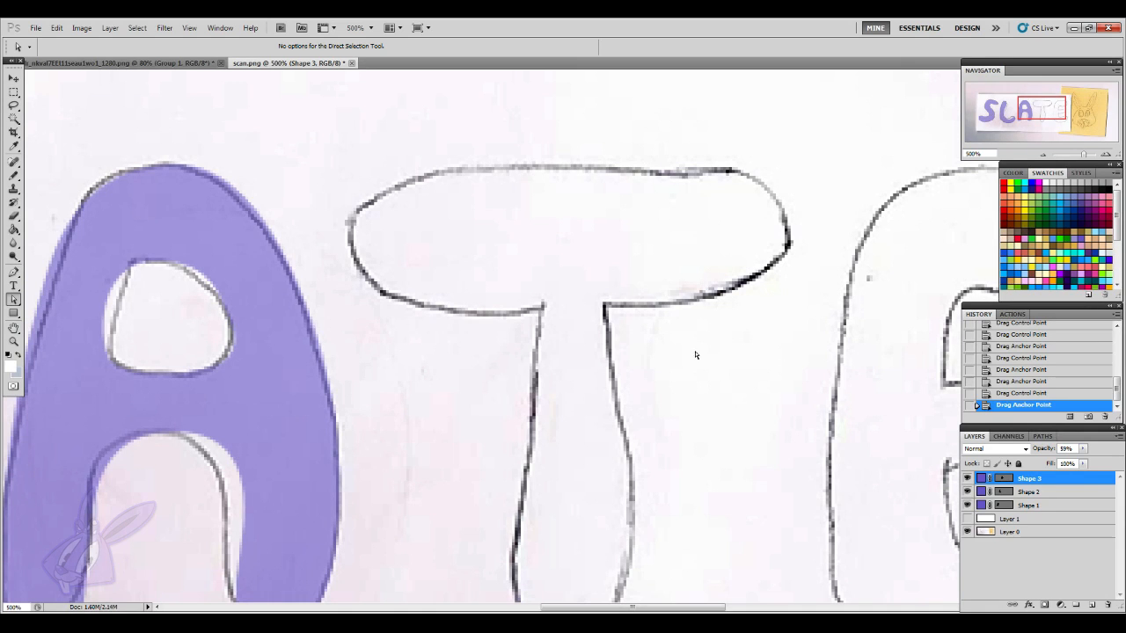
pyautogui.scroll(-1, 602, 490)
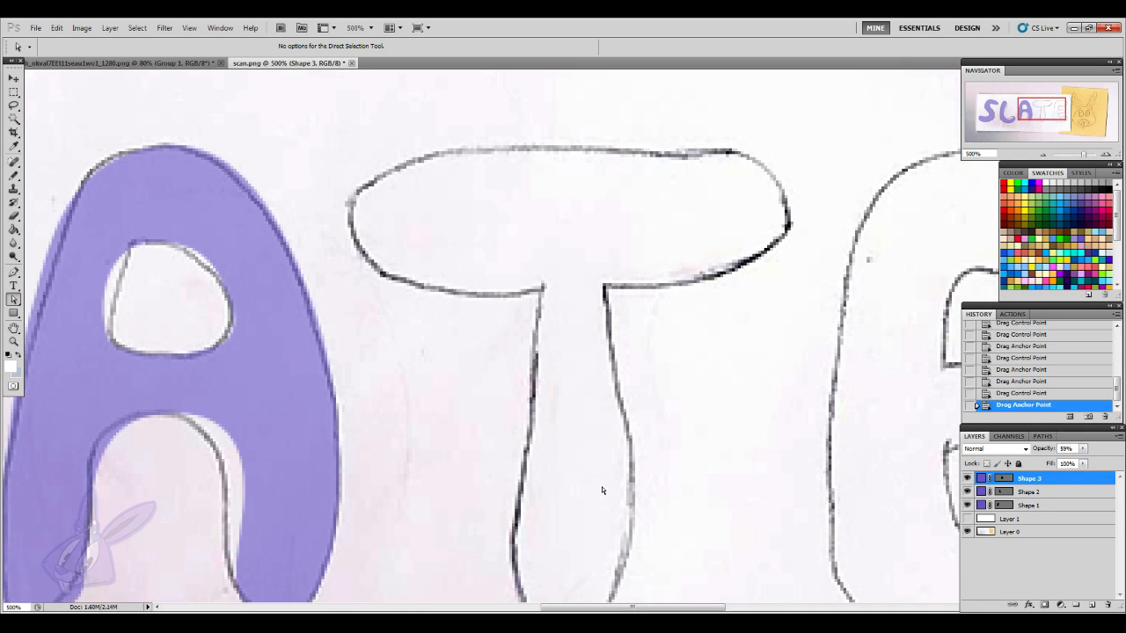
# - Start a Pen tool shape at the T crossbar's right tip and trace its right underside and around the stem's bottom
pyautogui.click(13, 273)
pyautogui.click(1081, 241)
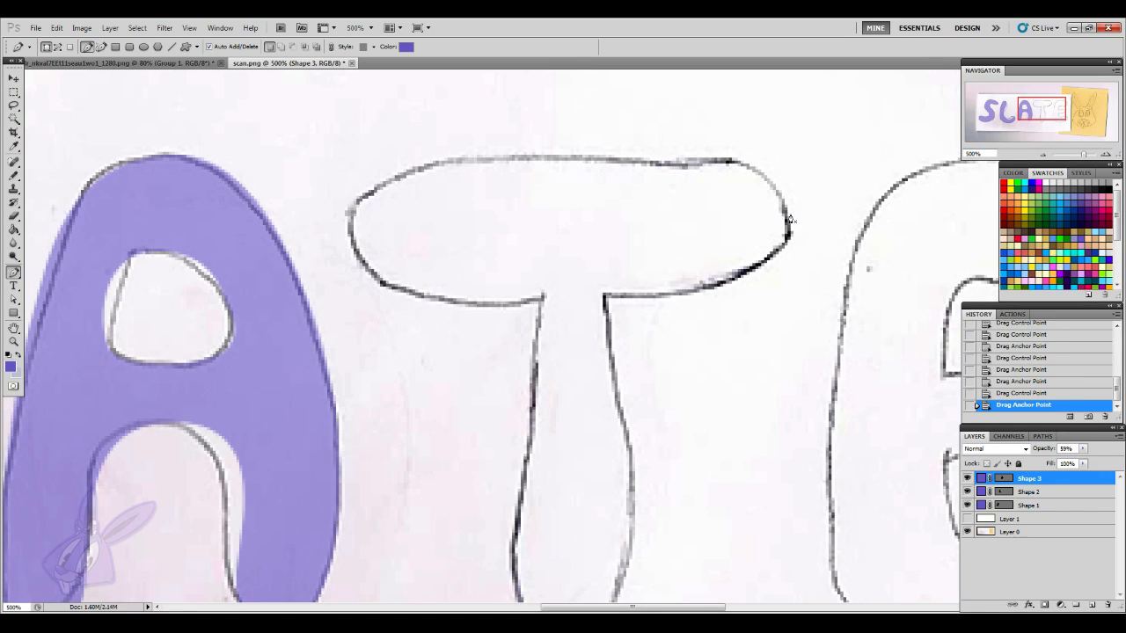
pyautogui.moveTo(790, 218); pyautogui.dragTo(792, 264)
pyautogui.moveTo(605, 293); pyautogui.dragTo(606, 318)
pyautogui.scroll(-5, 680, 480)
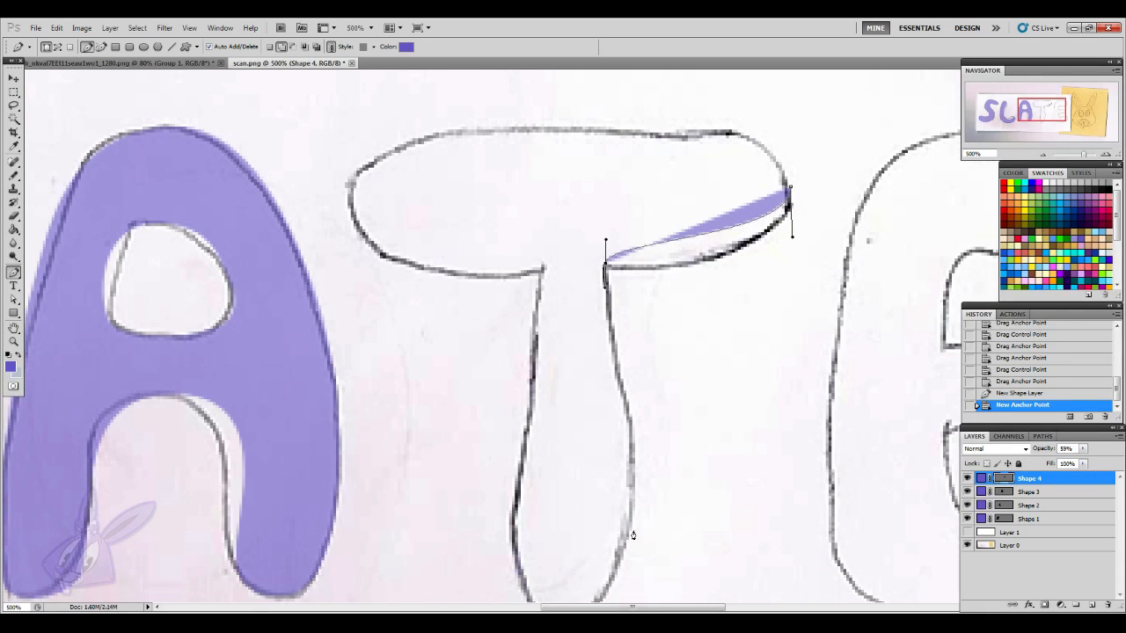
pyautogui.moveTo(604, 454); pyautogui.dragTo(538, 496)
pyautogui.moveTo(515, 384); pyautogui.dragTo(519, 229)
# - Trace the T crossbar's left end and top edge, and close the path at the right tip
pyautogui.scroll(3, 648, 357)
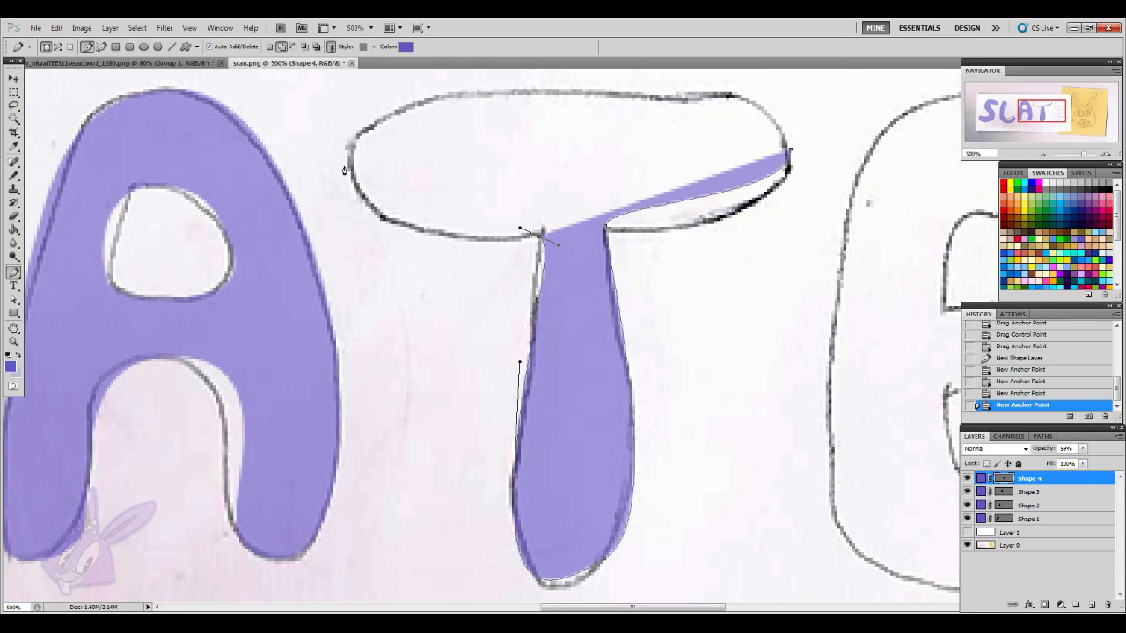
pyautogui.moveTo(348, 162); pyautogui.dragTo(345, 74)
pyautogui.moveTo(583, 135); pyautogui.dragTo(625, 148)
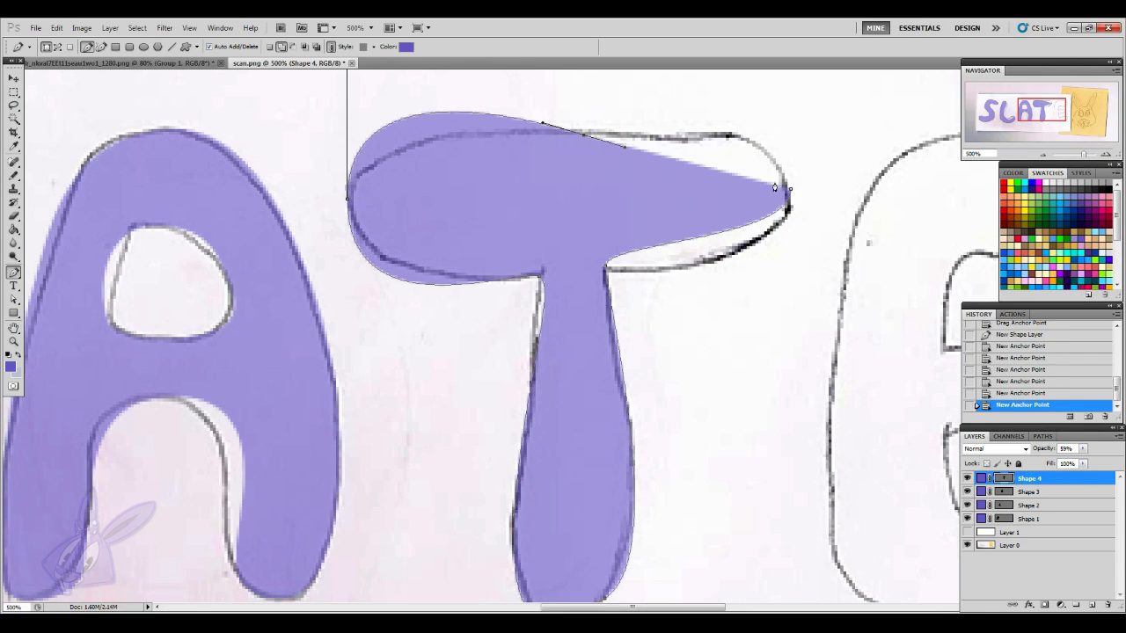
pyautogui.moveTo(789, 192)
pyautogui.mouseDown()
pyautogui.moveTo(788, 237)
pyautogui.moveTo(798, 208)
pyautogui.mouseUp()
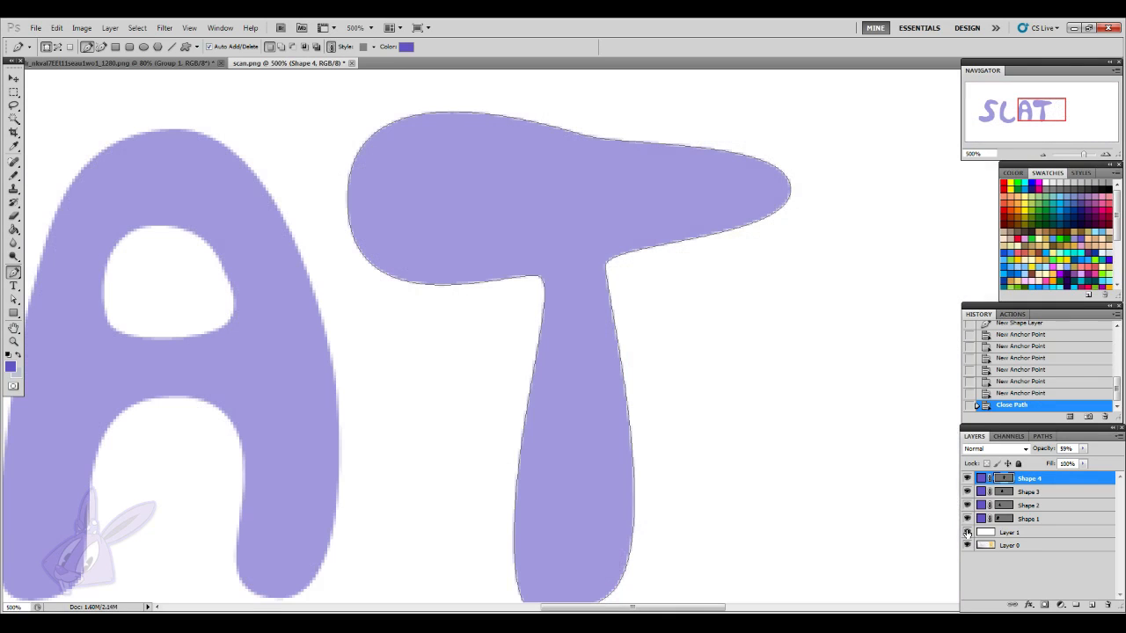
# - Show the white Layer 1 and flatten the T crossbar's upper left by pulling the left tip's upper handle down
pyautogui.click(967, 532)
pyautogui.click(13, 299)
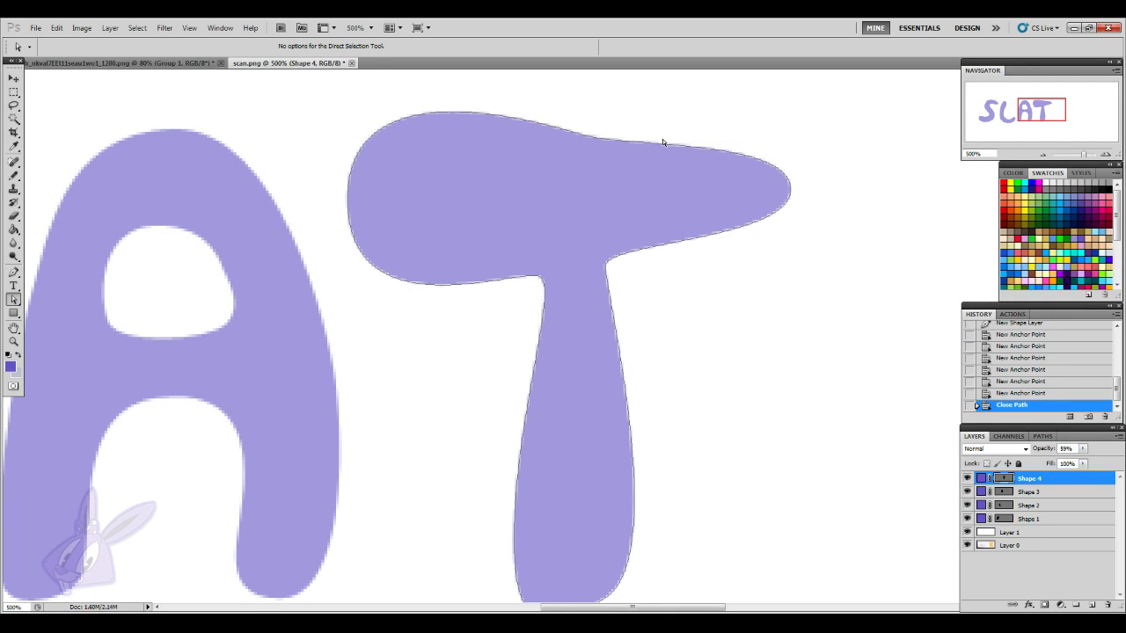
pyautogui.click(622, 147)
pyautogui.click(580, 134)
pyautogui.scroll(2, 447, 158)
pyautogui.moveTo(348, 150); pyautogui.dragTo(354, 247)
# - Smooth the T crossbar by leveling its top-middle handle, extending the right tip's handle upward and shortening the left tip's lower handle
pyautogui.click(619, 237)
pyautogui.click(598, 226)
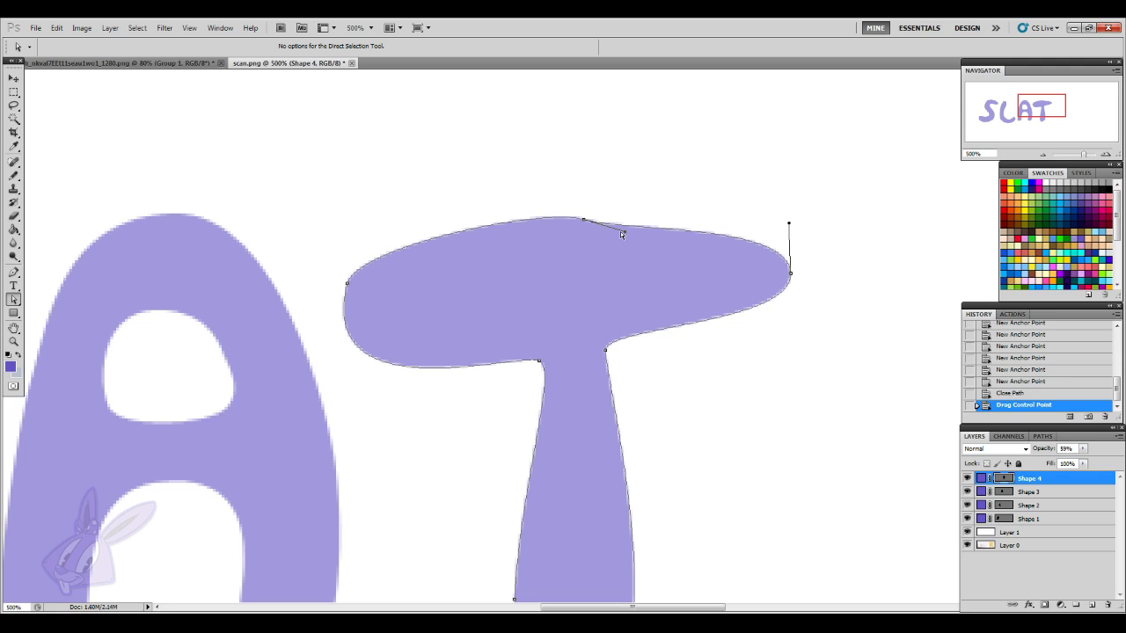
pyautogui.moveTo(622, 234); pyautogui.dragTo(581, 221)
pyautogui.click(791, 274)
pyautogui.moveTo(788, 224); pyautogui.dragTo(782, 205)
pyautogui.click(382, 360)
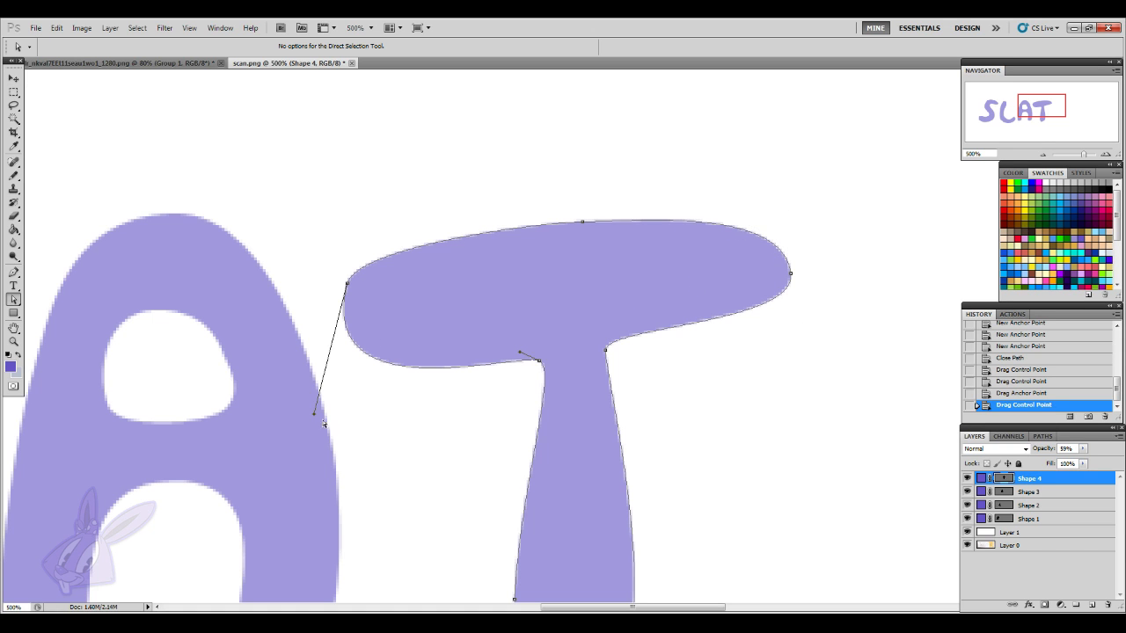
pyautogui.moveTo(316, 415); pyautogui.dragTo(329, 389)
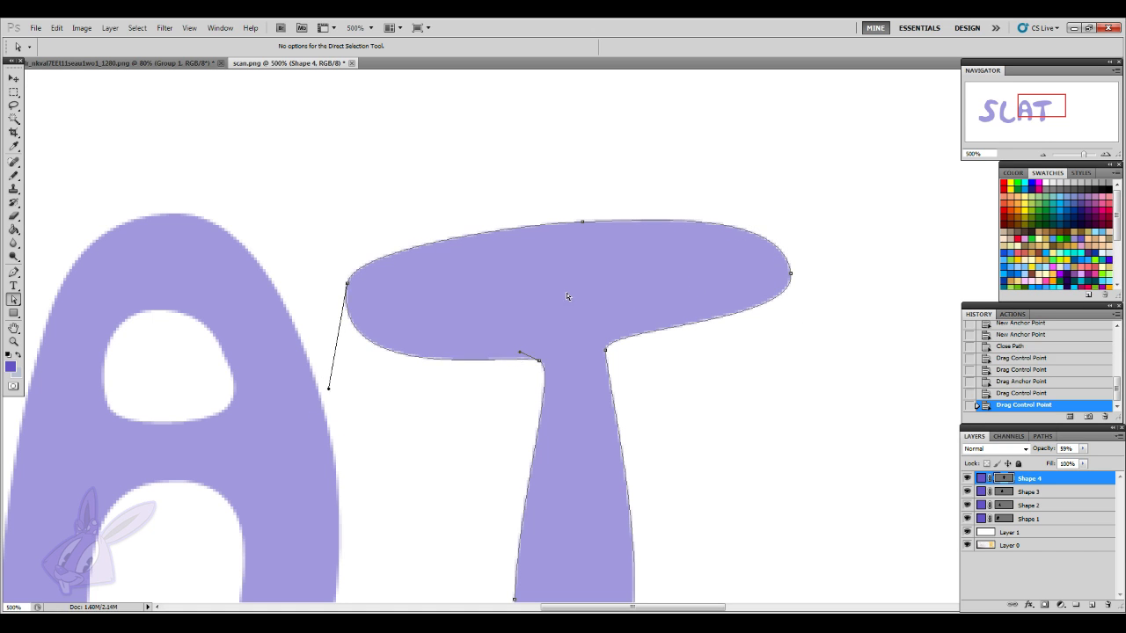
# - Even out the T's stem by spreading its two upper corner anchors and moving the left-side anchor up and inward
pyautogui.click(620, 413)
pyautogui.scroll(-3, 623, 425)
pyautogui.click(628, 527)
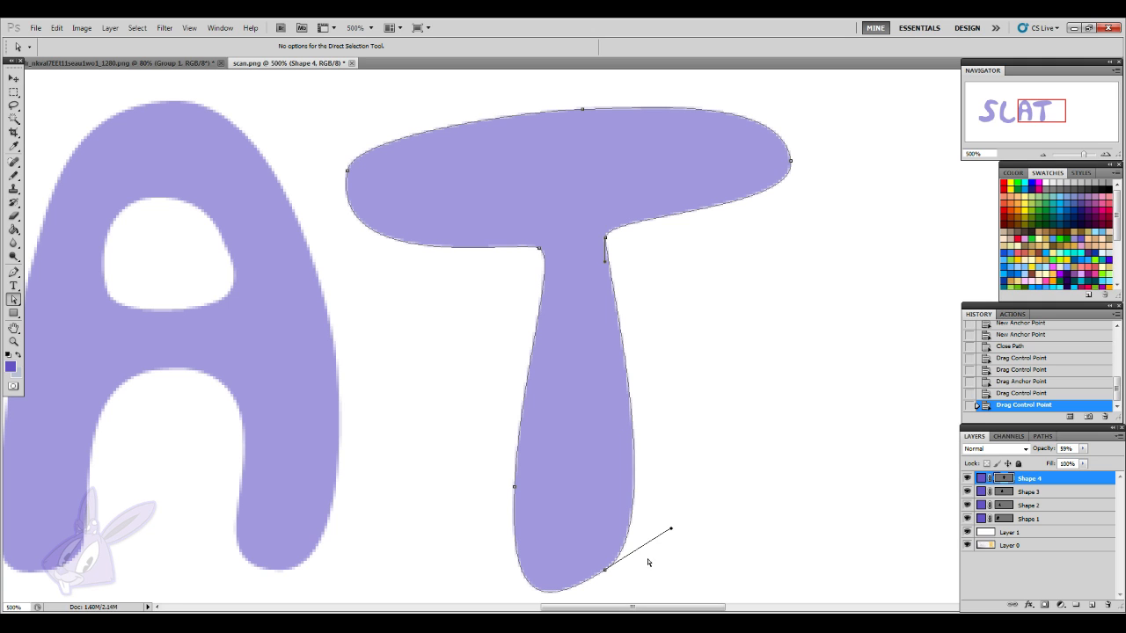
pyautogui.moveTo(673, 538); pyautogui.dragTo(615, 560)
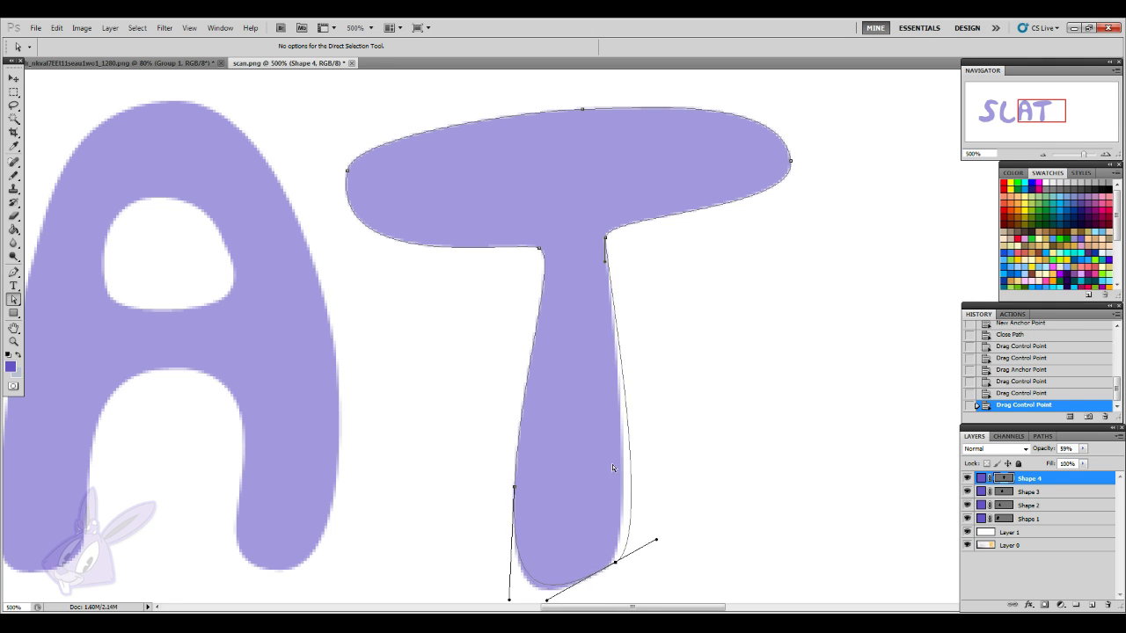
pyautogui.moveTo(607, 241); pyautogui.dragTo(617, 236)
pyautogui.moveTo(539, 248); pyautogui.dragTo(531, 249)
pyautogui.click(514, 486)
pyautogui.moveTo(515, 490); pyautogui.dragTo(526, 458)
pyautogui.click(807, 547)
pyautogui.scroll(-1, 807, 547)
pyautogui.scroll(1, 807, 547)
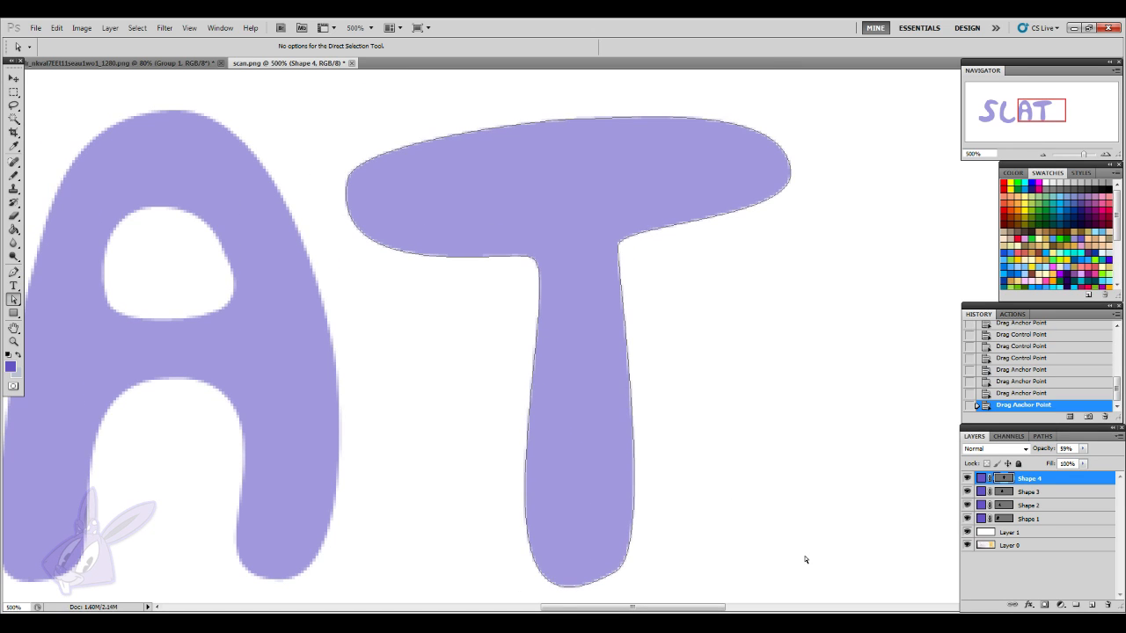
# - Round the bottom of the T's stem by adjusting the lower-right anchor's handle and the left side's lower handle
pyautogui.click(616, 569)
pyautogui.click(617, 576)
pyautogui.moveTo(656, 550); pyautogui.dragTo(654, 545)
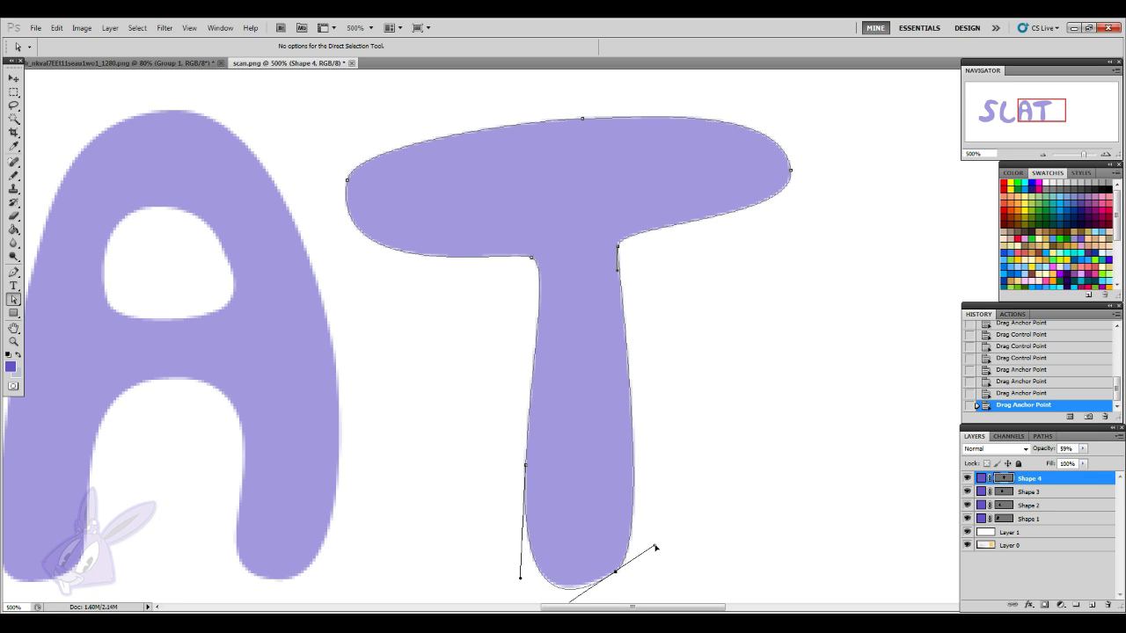
pyautogui.scroll(-2, 694, 550)
pyautogui.moveTo(551, 561); pyautogui.dragTo(568, 544)
pyautogui.click(626, 411)
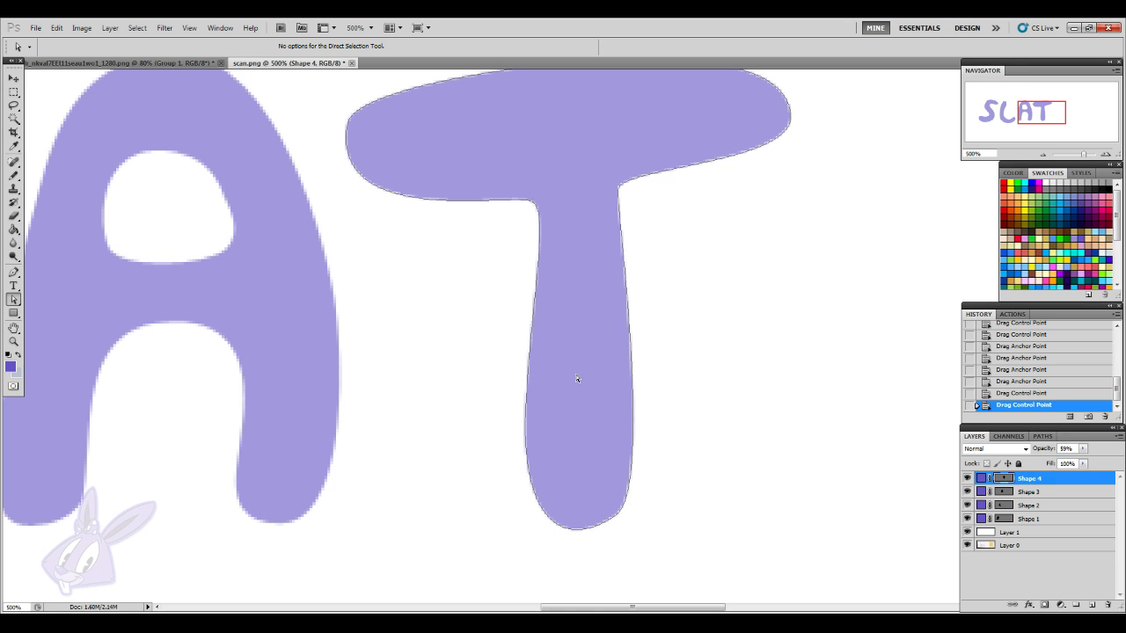
pyautogui.scroll(1, 1086, 529)
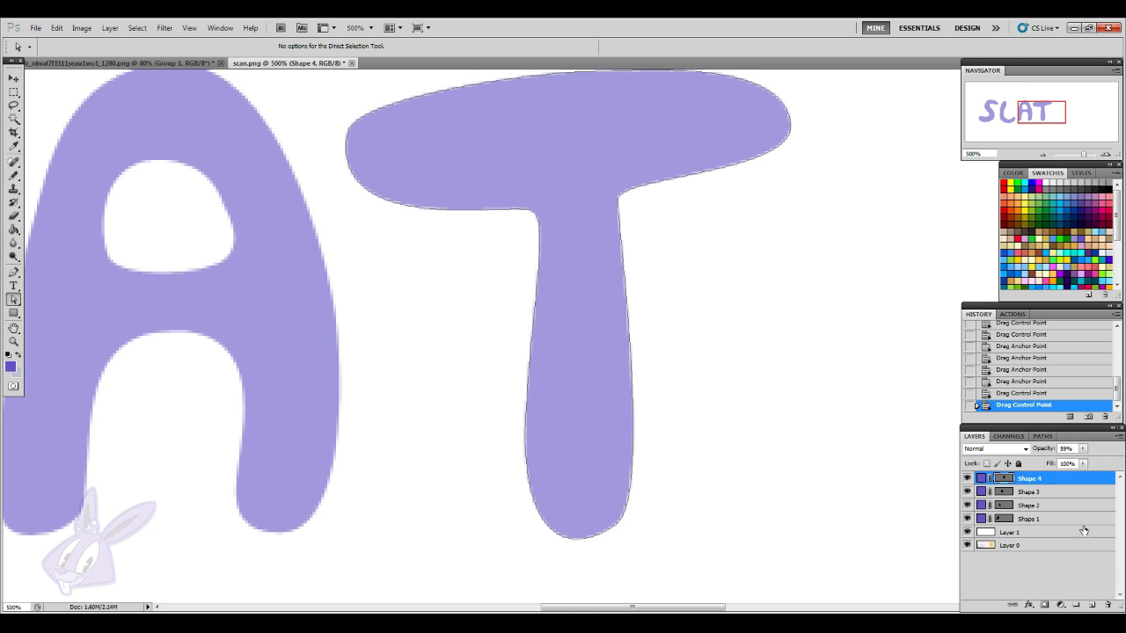
# - Hide the white Layer 1 to expose the sketched E and activate the Pen tool for tracing it
pyautogui.click(967, 532)
pyautogui.scroll(3, 705, 472)
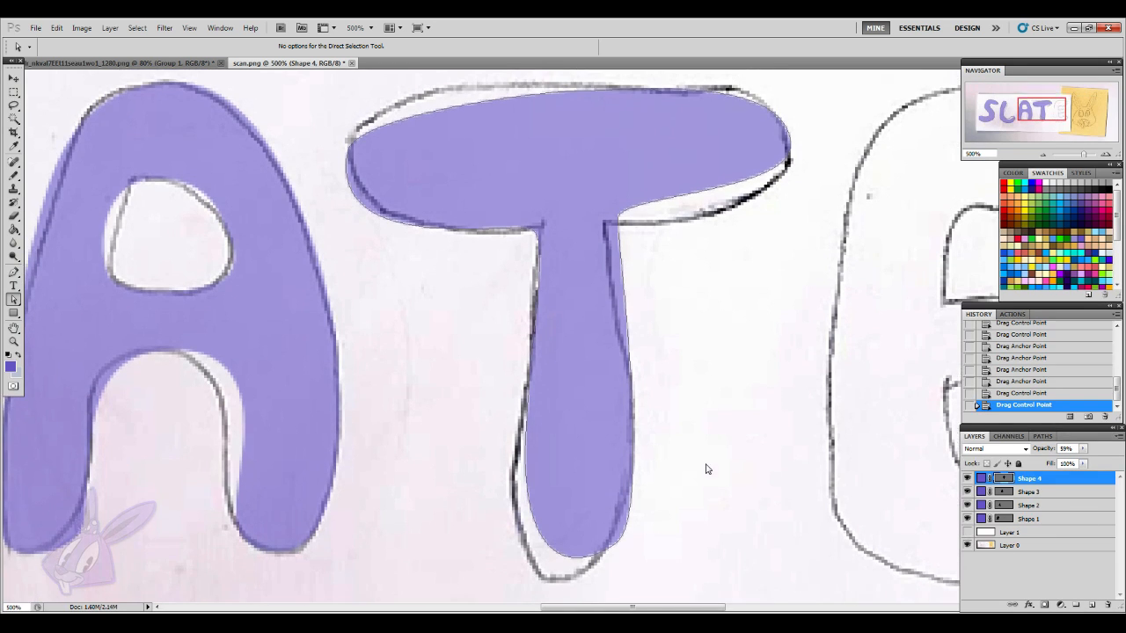
pyautogui.moveTo(615, 607); pyautogui.dragTo(744, 608)
pyautogui.scroll(3, 622, 543)
pyautogui.scroll(-1, 506, 320)
pyautogui.scroll(-1, 506, 320)
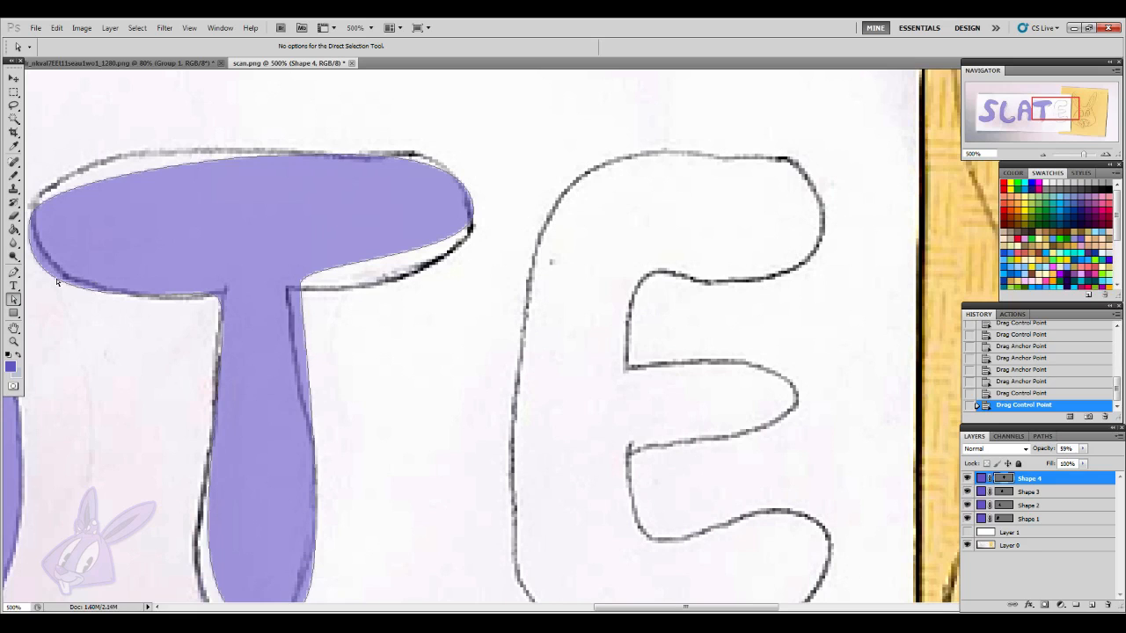
pyautogui.click(14, 273)
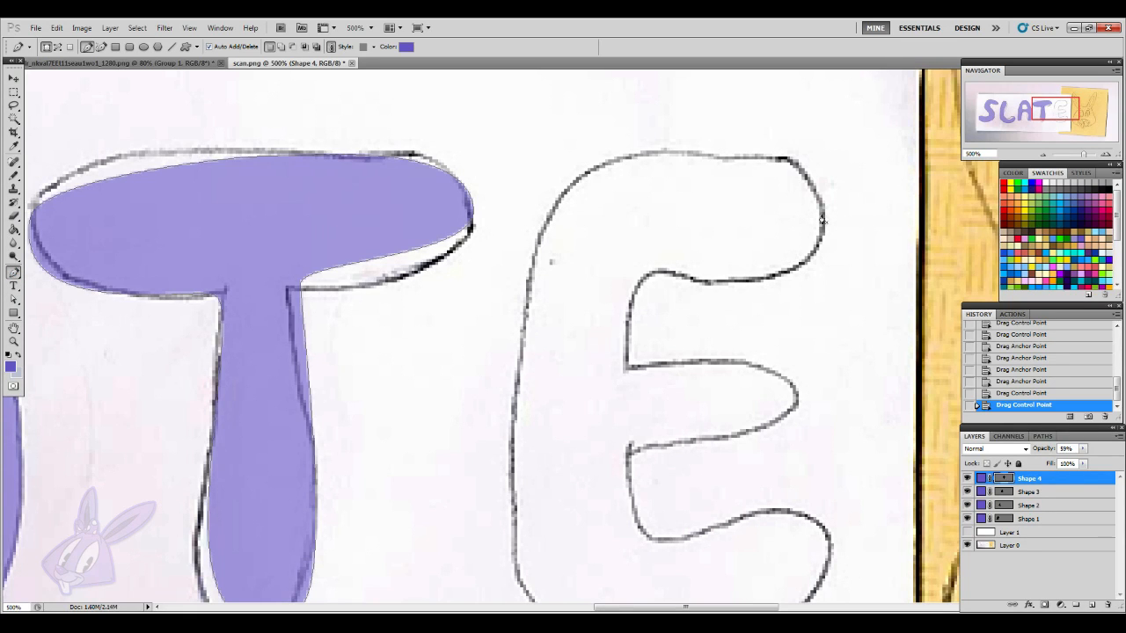
pyautogui.scroll(-5, 794, 427)
pyautogui.moveTo(776, 607)
pyautogui.mouseDown()
pyautogui.moveTo(904, 608)
pyautogui.moveTo(826, 608)
pyautogui.moveTo(860, 608)
pyautogui.mouseUp()
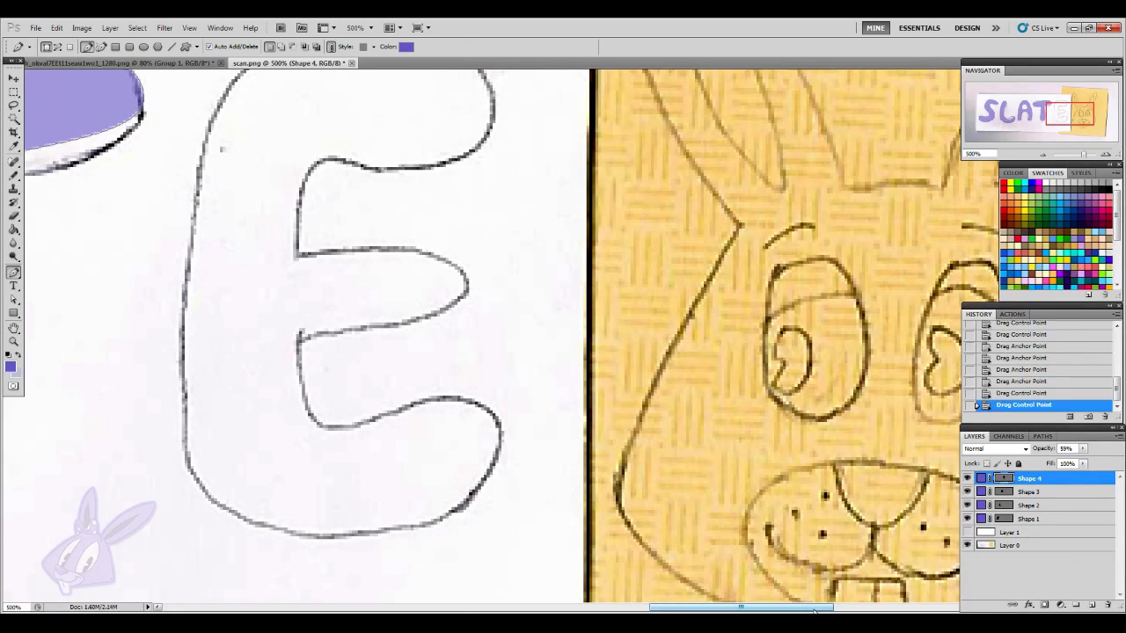
pyautogui.moveTo(814, 610); pyautogui.dragTo(742, 610)
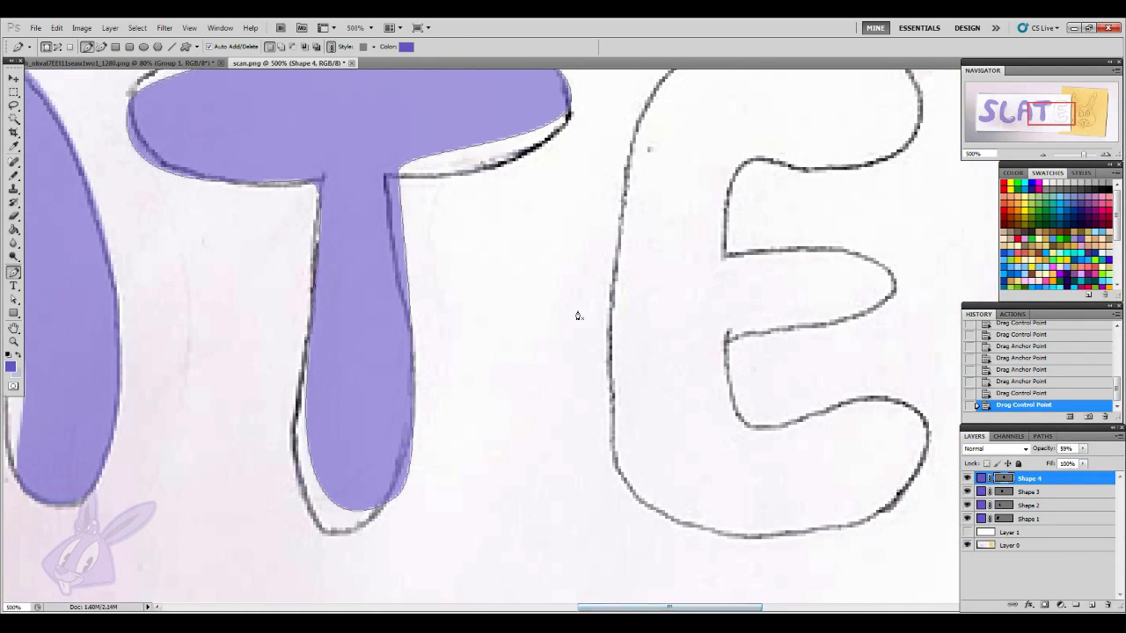
pyautogui.scroll(3, 765, 355)
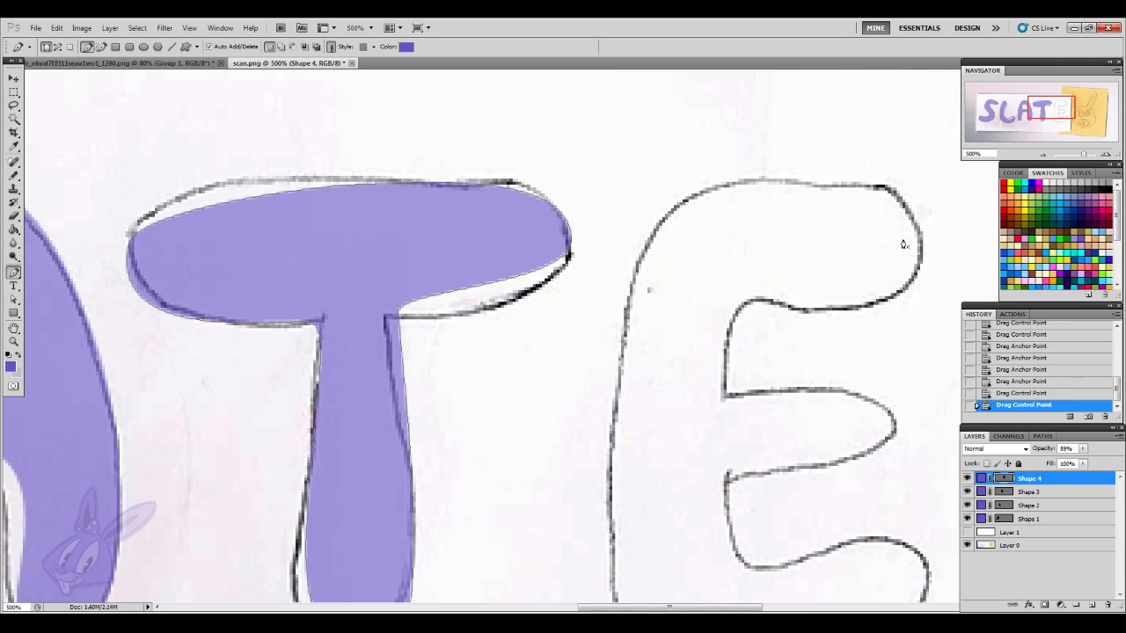
# - Start a new shape at the E's upper arm tip and trace through the upper notch to the middle arm's tip
pyautogui.moveTo(920, 242); pyautogui.dragTo(920, 283)
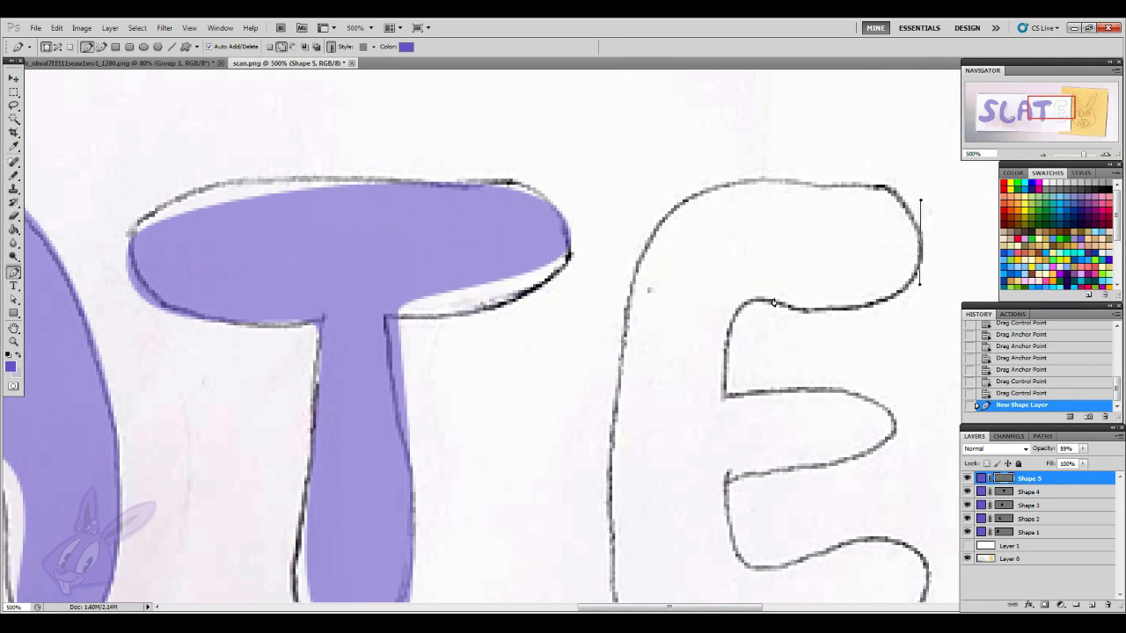
pyautogui.moveTo(757, 302); pyautogui.dragTo(719, 318)
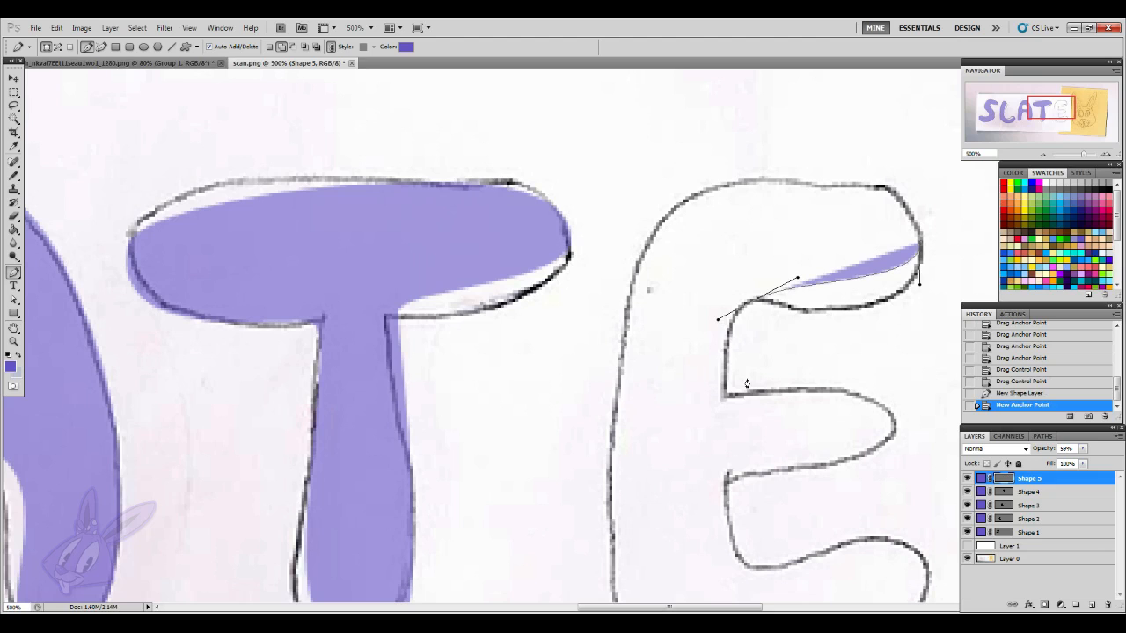
pyautogui.moveTo(729, 396); pyautogui.dragTo(725, 393)
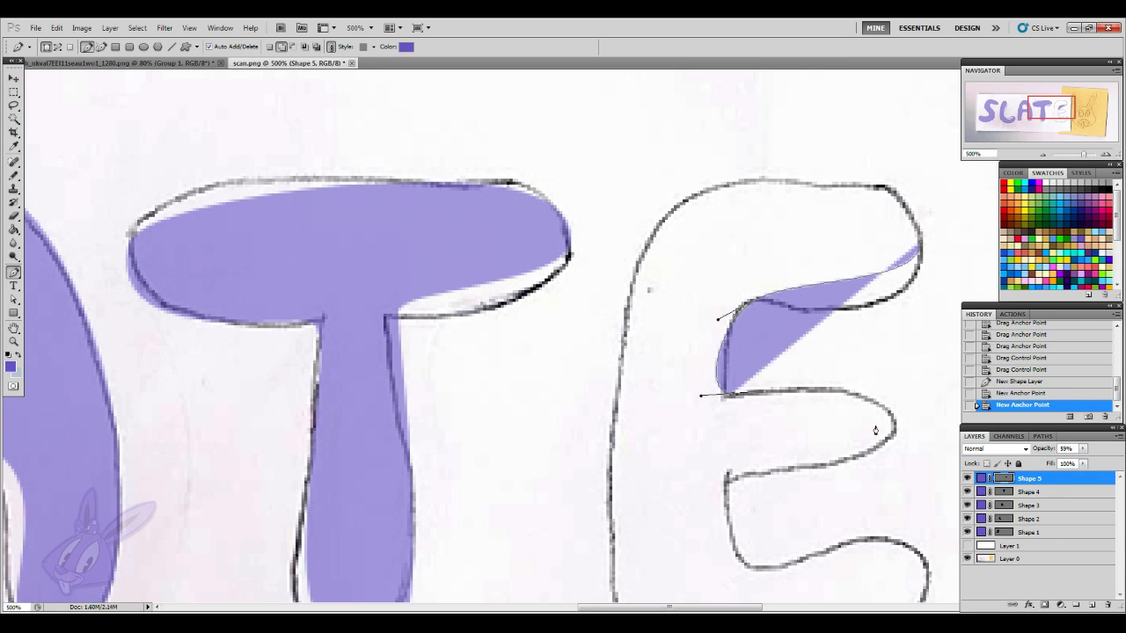
pyautogui.moveTo(893, 430); pyautogui.dragTo(895, 473)
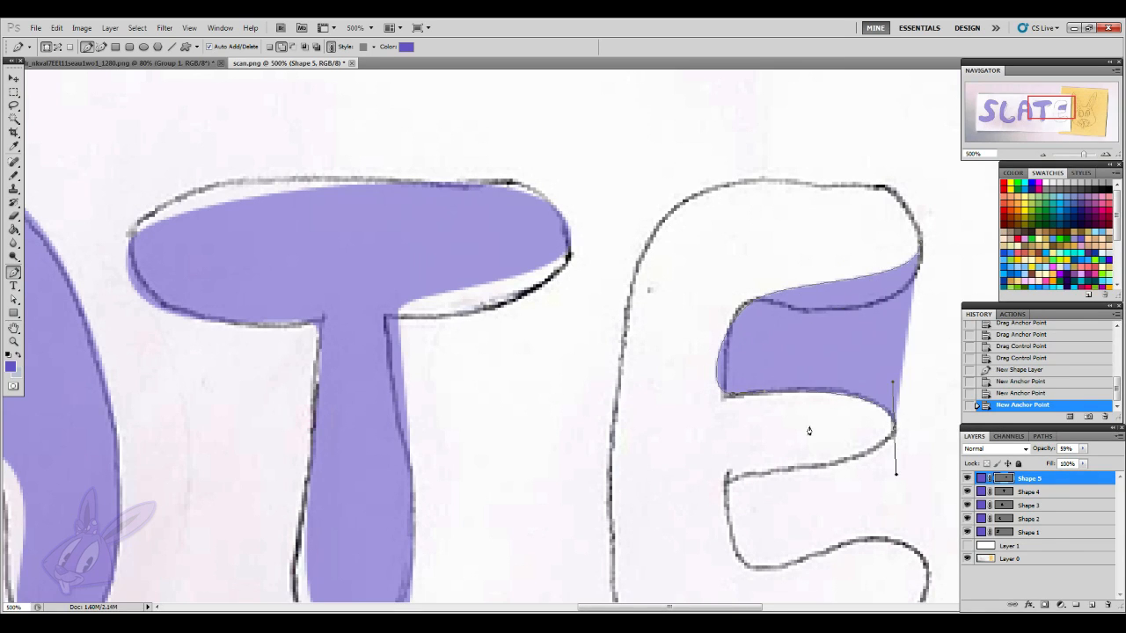
# - Trace the E's lower notch, lower arm, bottom curve and left side
pyautogui.scroll(-3, 749, 381)
pyautogui.moveTo(725, 340); pyautogui.dragTo(719, 376)
pyautogui.moveTo(801, 413); pyautogui.dragTo(867, 387)
pyautogui.moveTo(927, 431); pyautogui.dragTo(926, 485)
pyautogui.moveTo(721, 525); pyautogui.dragTo(590, 511)
pyautogui.moveTo(610, 282); pyautogui.dragTo(611, 162)
# - Trace the E's top curve and close the path at the upper arm's tip
pyautogui.scroll(5, 745, 301)
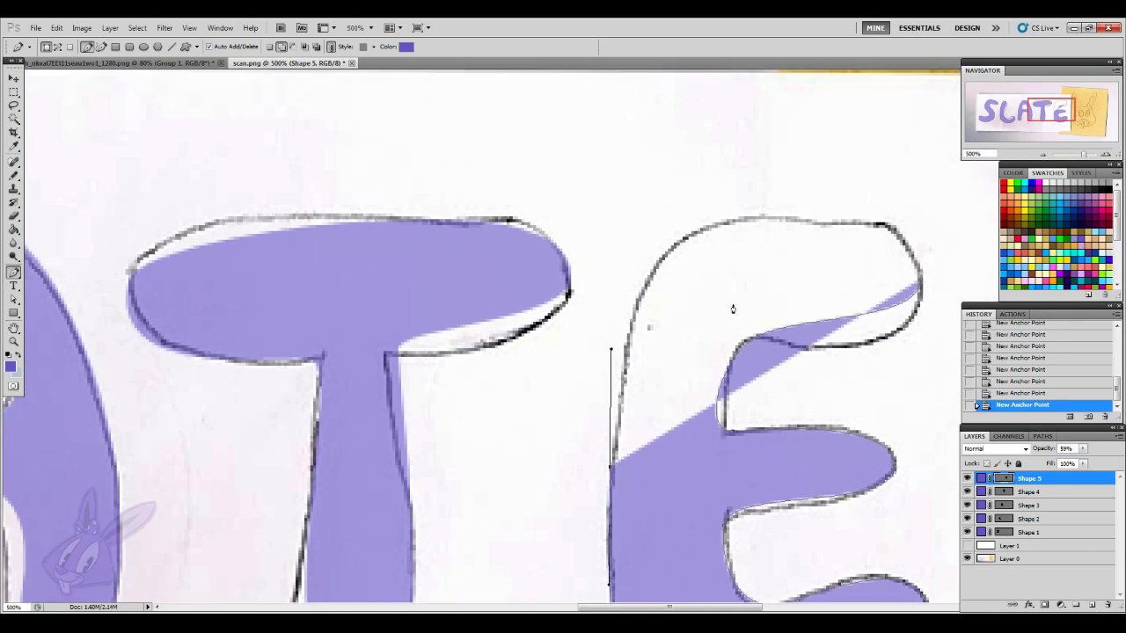
pyautogui.moveTo(700, 261); pyautogui.dragTo(772, 237)
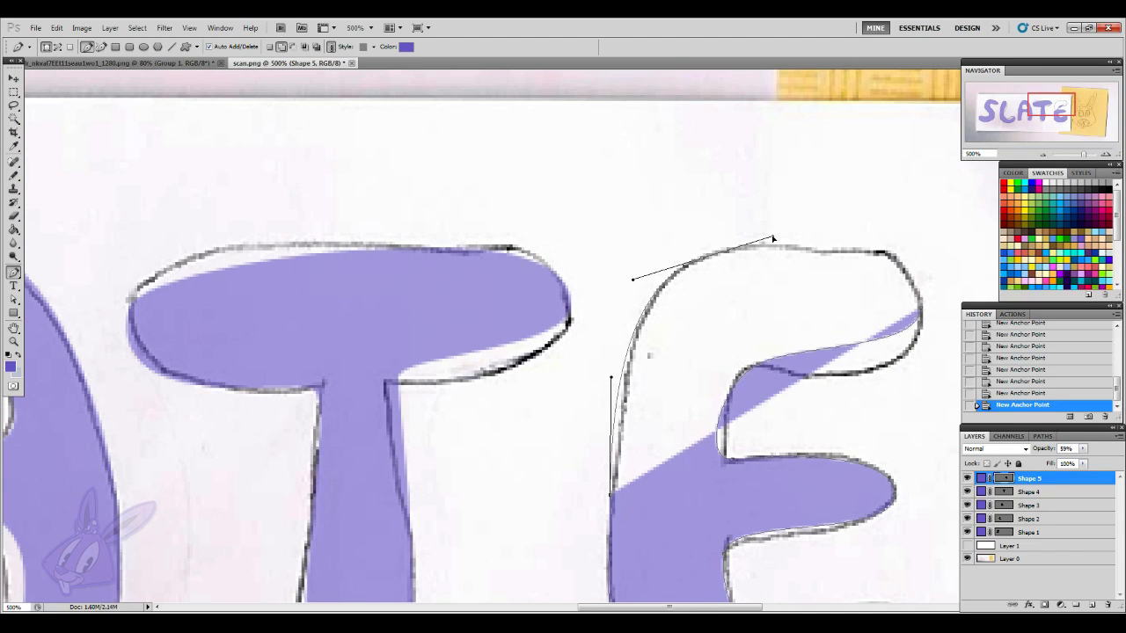
pyautogui.moveTo(922, 312); pyautogui.dragTo(915, 390)
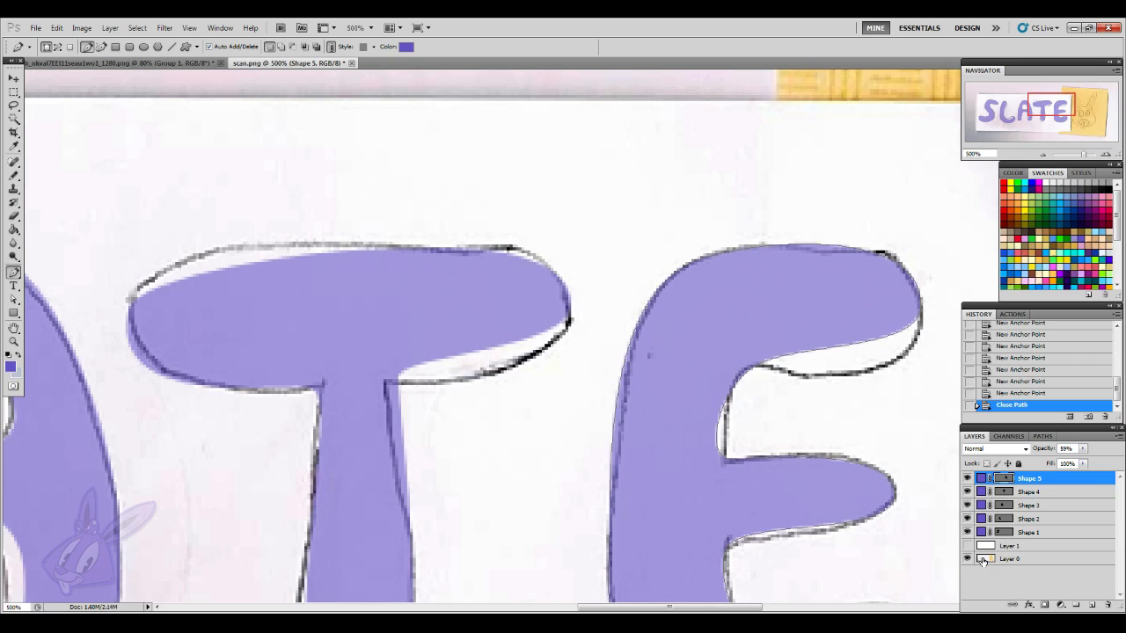
# - Hide the scan on Layer 0, show the white Layer 1 behind the letters and activate the Direct Selection tool
pyautogui.click(967, 559)
pyautogui.scroll(-3, 764, 458)
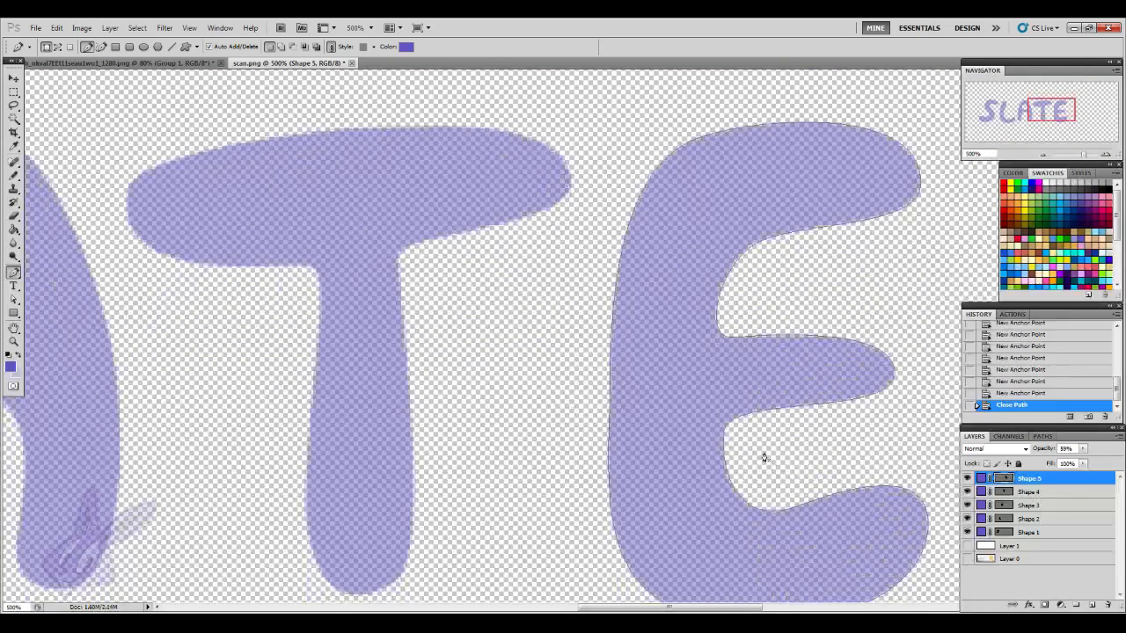
pyautogui.click(967, 545)
pyautogui.click(15, 300)
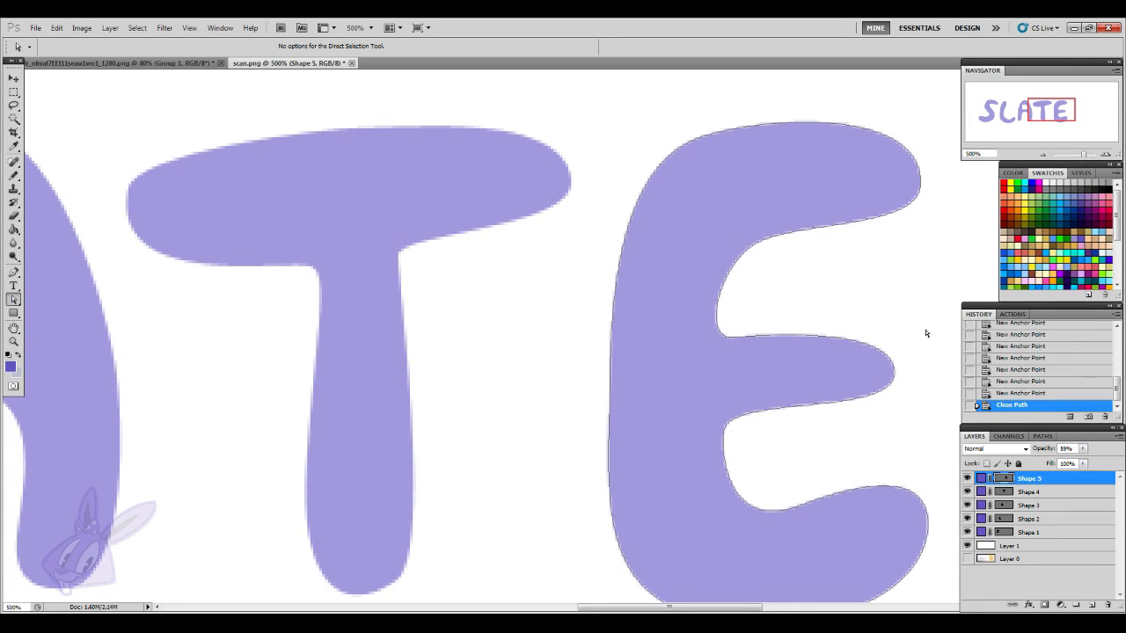
# - Round the E's upper arm, upper notch and middle arm tip by adjusting their handles and the notch's anchors
pyautogui.click(903, 209)
pyautogui.moveTo(919, 233); pyautogui.dragTo(921, 258)
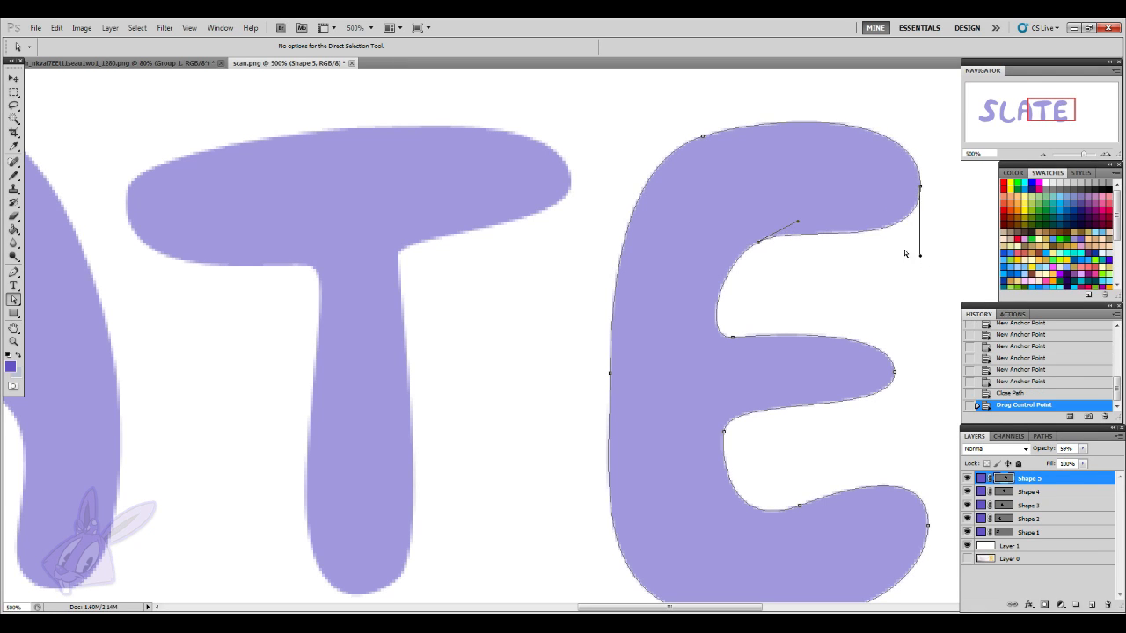
pyautogui.moveTo(795, 223)
pyautogui.mouseDown()
pyautogui.moveTo(732, 244)
pyautogui.moveTo(783, 234)
pyautogui.mouseUp()
pyautogui.click(753, 240)
pyautogui.moveTo(737, 339); pyautogui.dragTo(741, 339)
pyautogui.moveTo(893, 327); pyautogui.dragTo(896, 309)
pyautogui.click(843, 368)
# - Round the E's lower notch by moving the control handle at its lower left down and outward
pyautogui.scroll(-3, 844, 370)
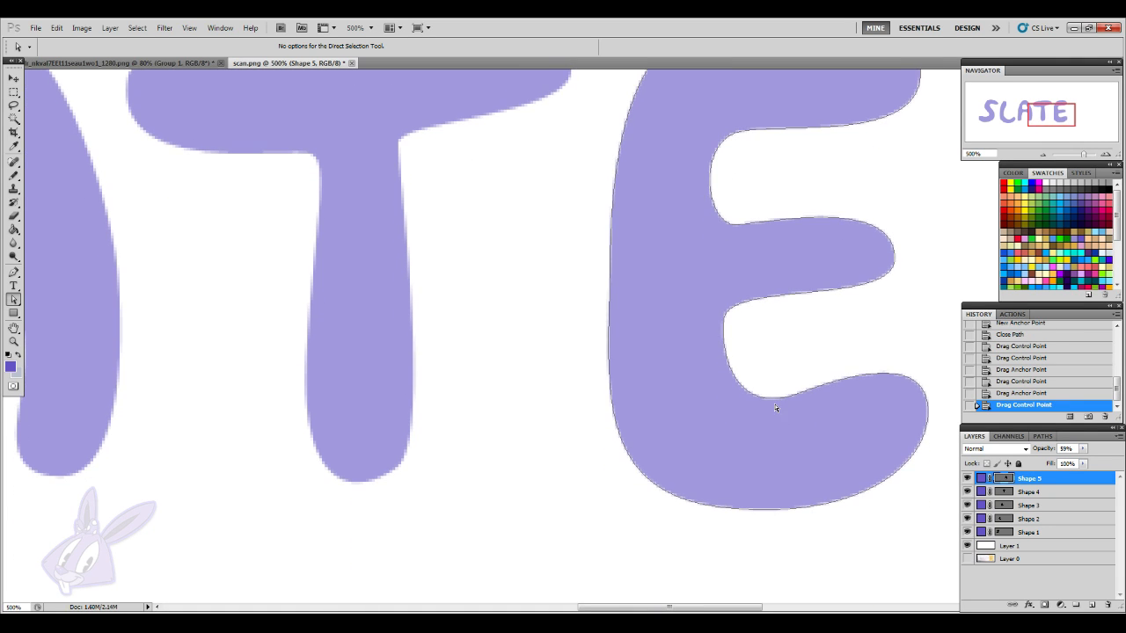
pyautogui.moveTo(737, 422); pyautogui.dragTo(726, 430)
pyautogui.click(861, 442)
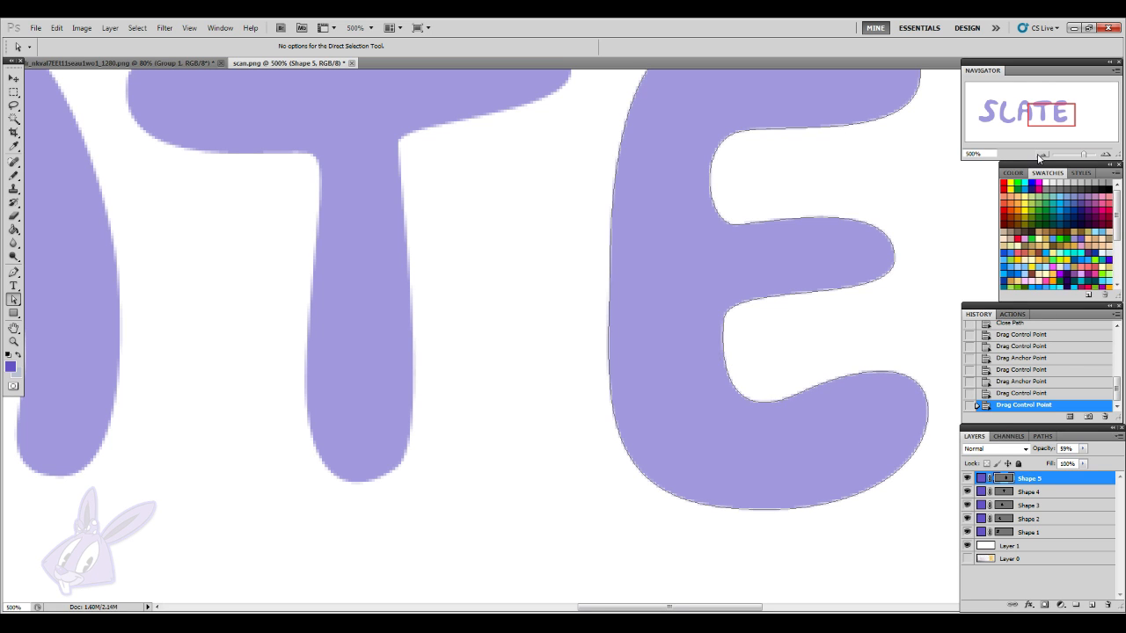
# - Hide the E's path outline and check the complete SLATE lettering at 100% zoom
pyautogui.click(1039, 156)
pyautogui.click(1040, 156)
pyautogui.click(1040, 156)
pyautogui.click(1040, 156)
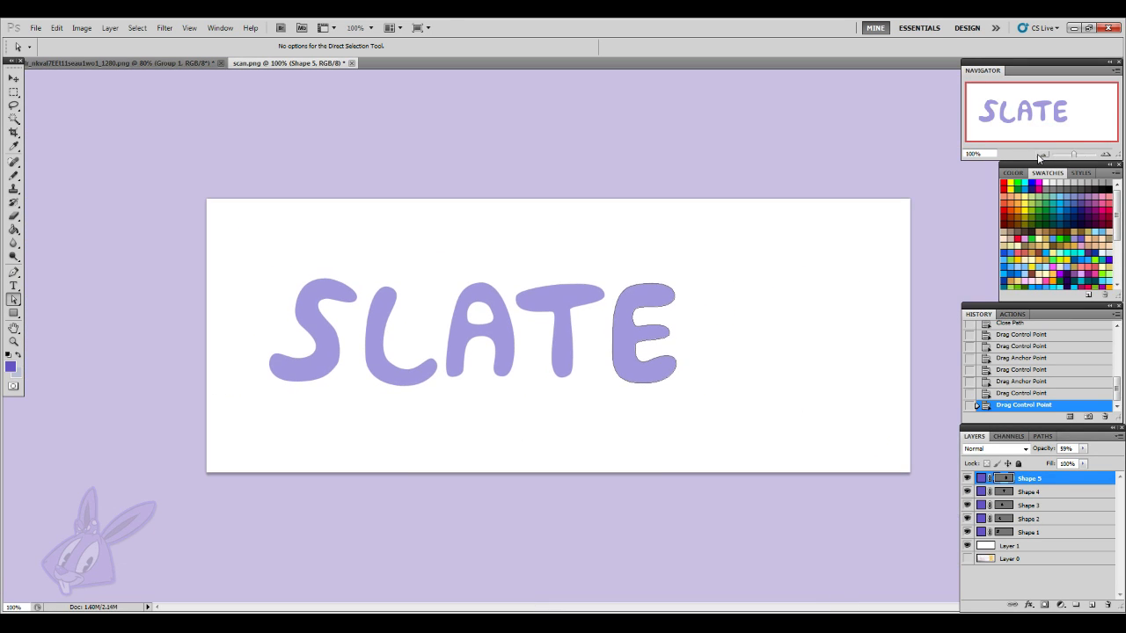
pyautogui.click(1056, 501)
pyautogui.click(1062, 481)
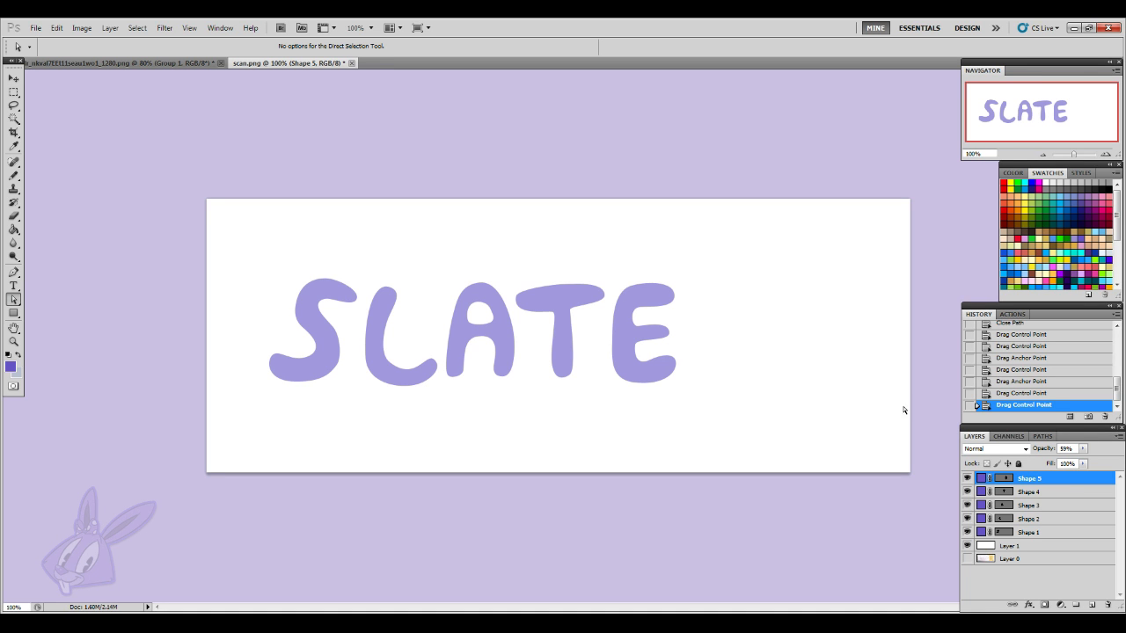
# - Check the live stream page in the browser, then return to Photoshop
pyautogui.hotkey('alt', 'Tab')
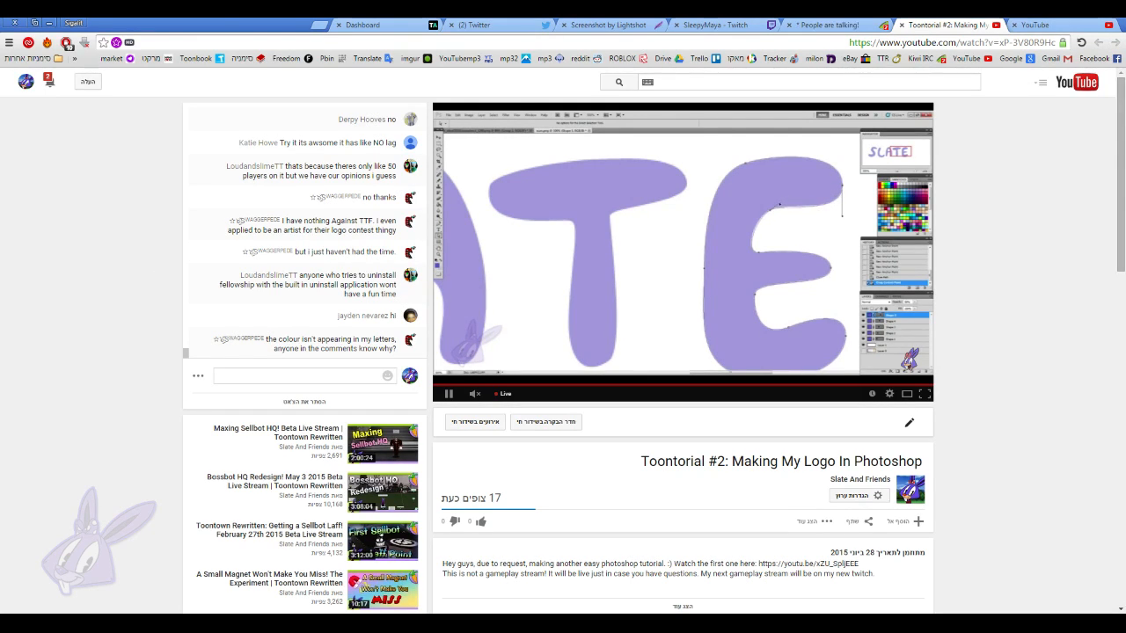
pyautogui.click(221, 624)
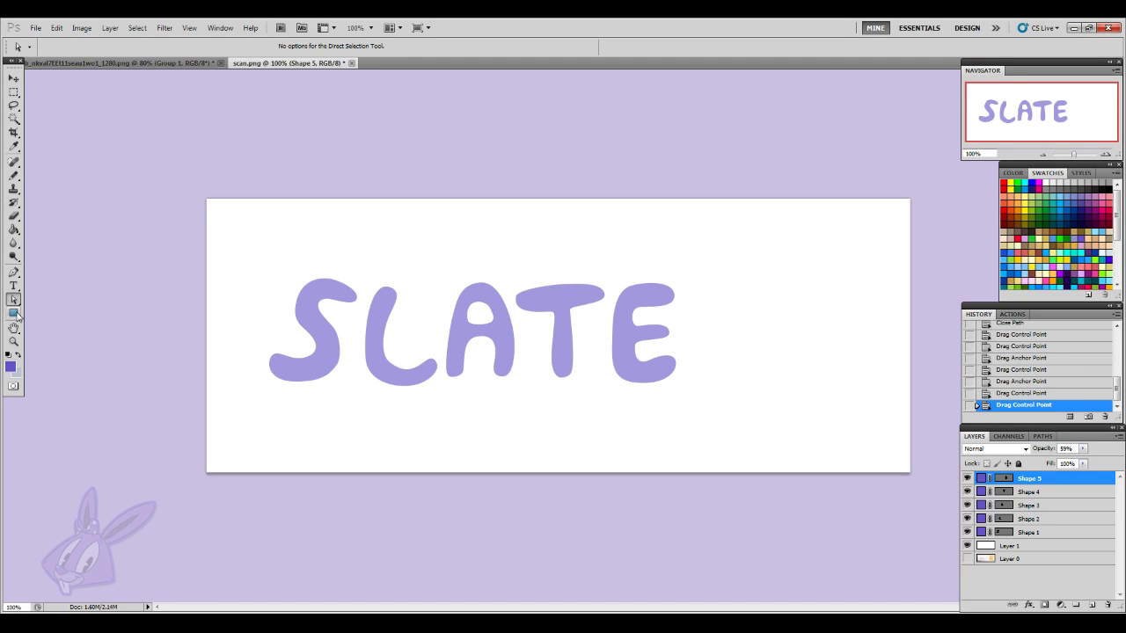
pyautogui.click(14, 272)
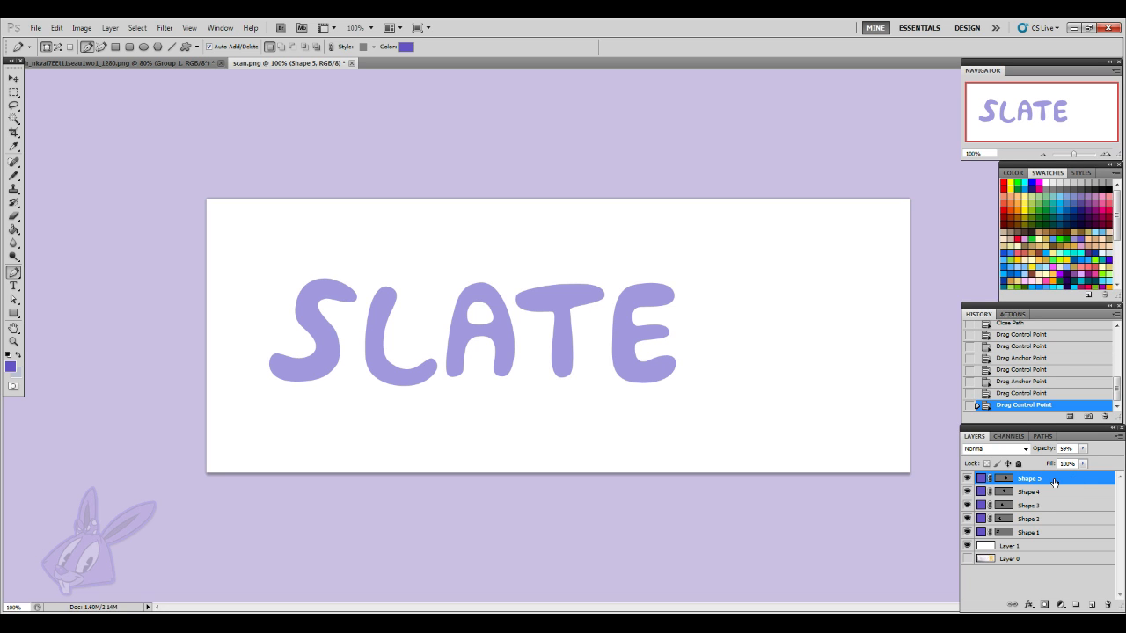
# - Enlarge the T on Shape 4 to 106.76% from its lower outer corner and apply the transformation
pyautogui.click(14, 78)
pyautogui.moveTo(628, 369); pyautogui.dragTo(628, 368)
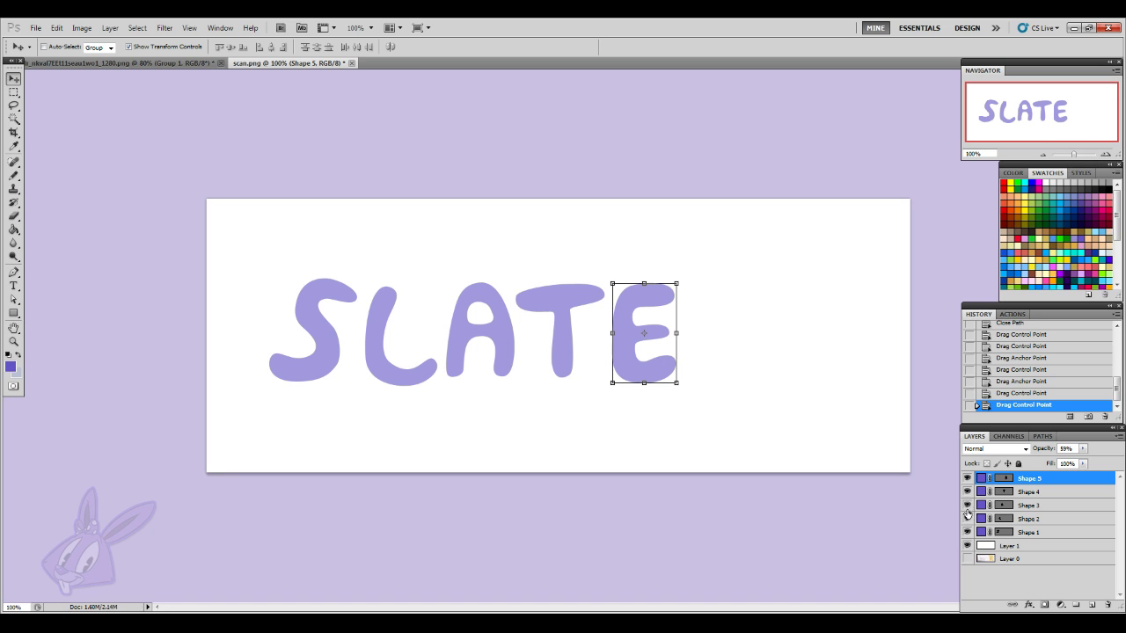
pyautogui.click(1037, 497)
pyautogui.moveTo(510, 375); pyautogui.dragTo(509, 383)
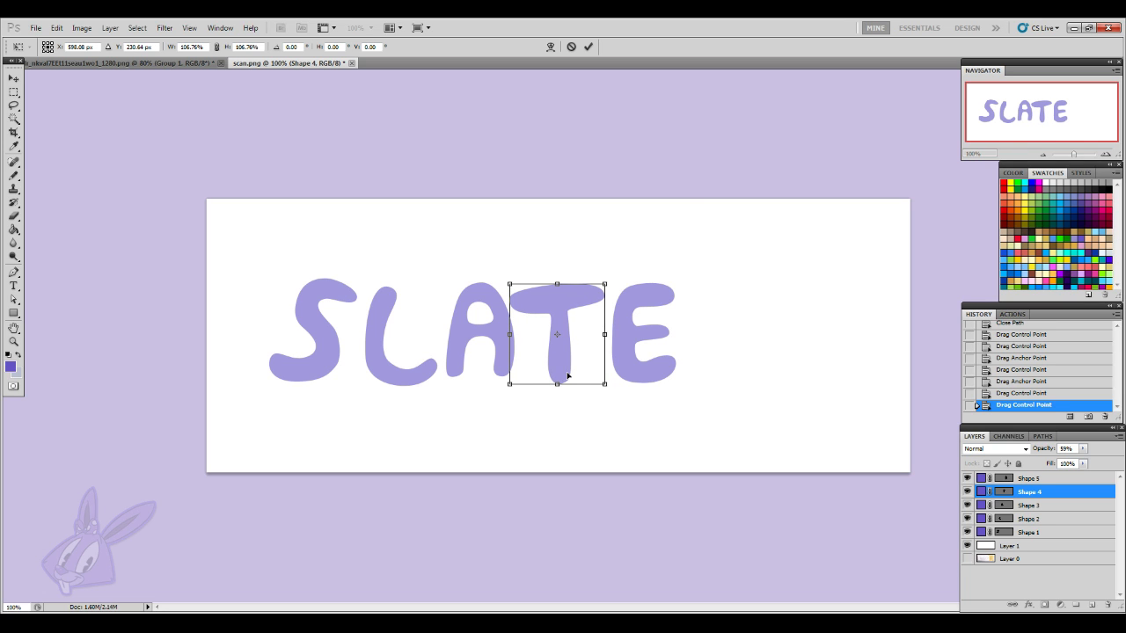
pyautogui.press('v')
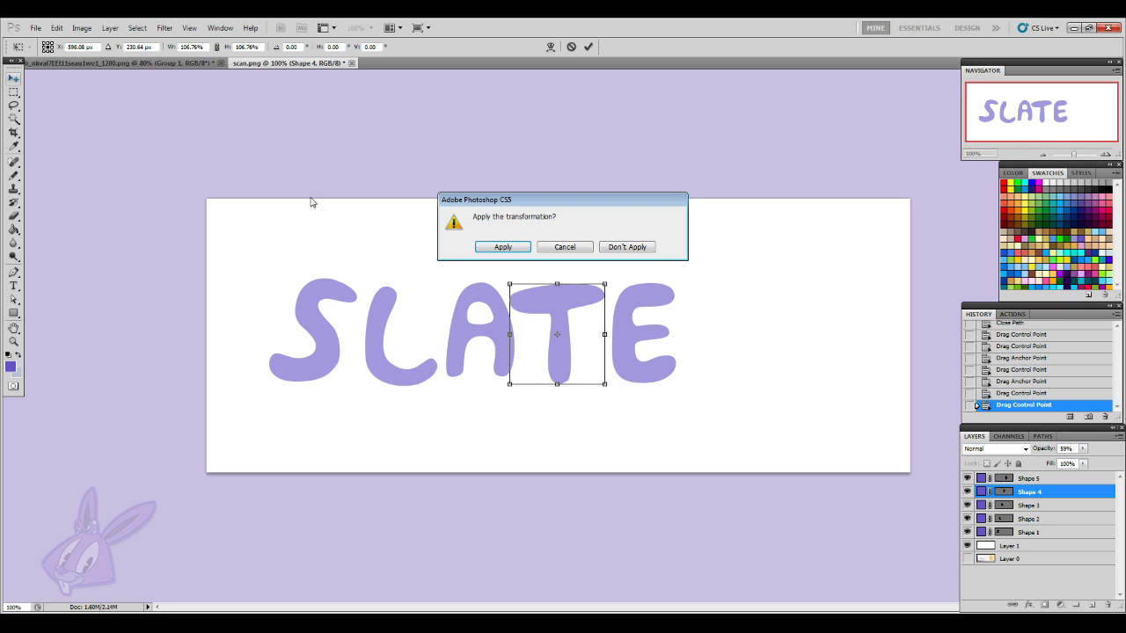
pyautogui.click(497, 245)
# - Enlarge the A on Shape 3 slightly from its lower outer corner to match its neighbours' baseline and apply the transformation
pyautogui.click(1042, 507)
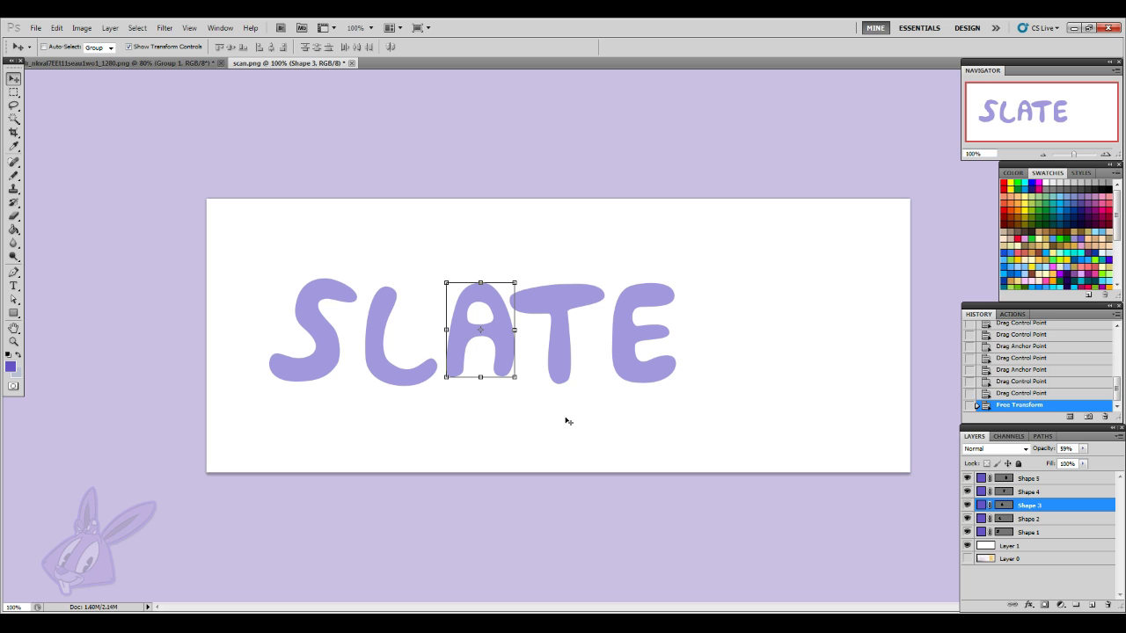
pyautogui.moveTo(446, 378); pyautogui.dragTo(441, 383)
pyautogui.press('v')
pyautogui.click(502, 246)
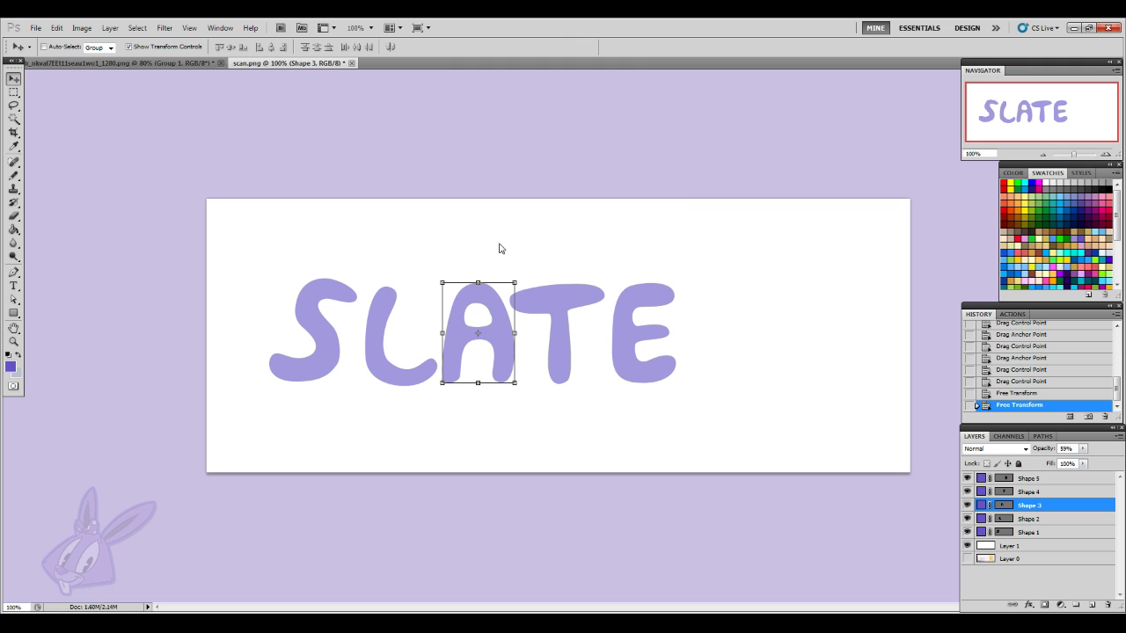
# - Space out the SLATE letters by moving the S to the left and the A, T and E to the right
pyautogui.click(1029, 532)
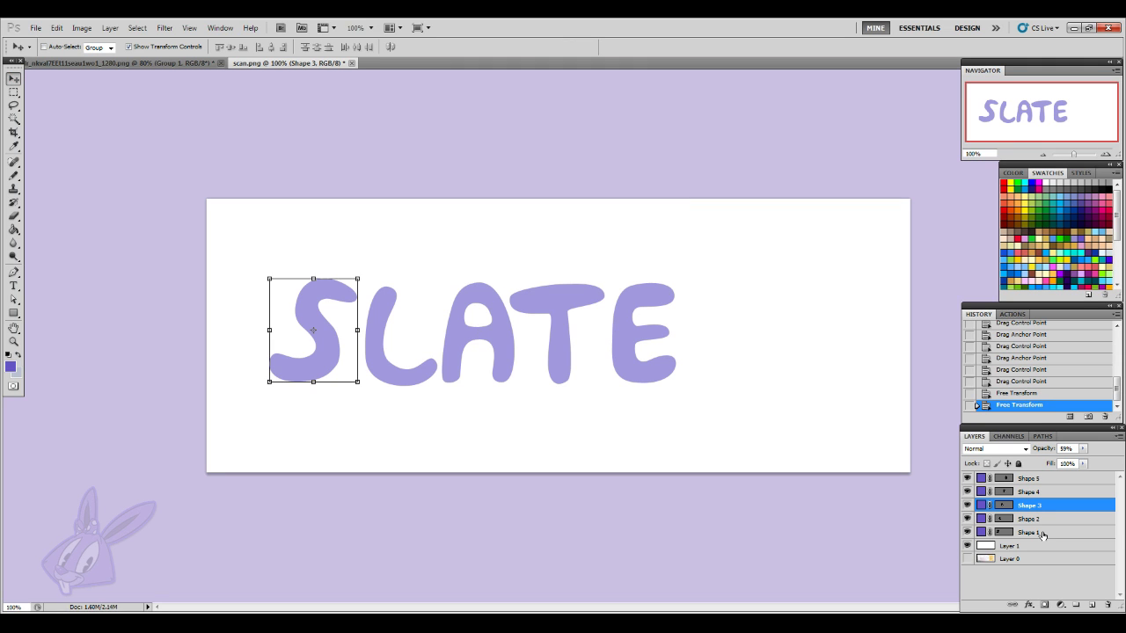
pyautogui.moveTo(322, 367); pyautogui.dragTo(293, 370)
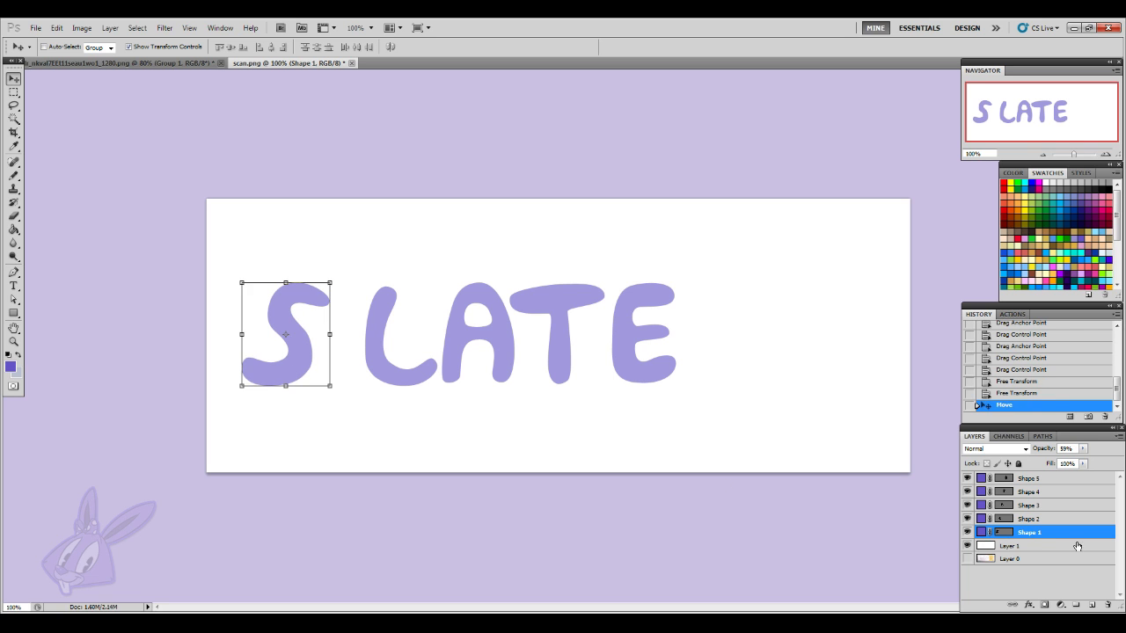
pyautogui.click(1074, 521)
pyautogui.click(1075, 507)
pyautogui.moveTo(499, 359); pyautogui.dragTo(748, 371)
pyautogui.hotkey('ctrl', 'z')
pyautogui.click(1045, 493)
pyautogui.keyDown('ctrl'); pyautogui.click(657, 380); pyautogui.keyUp('ctrl')
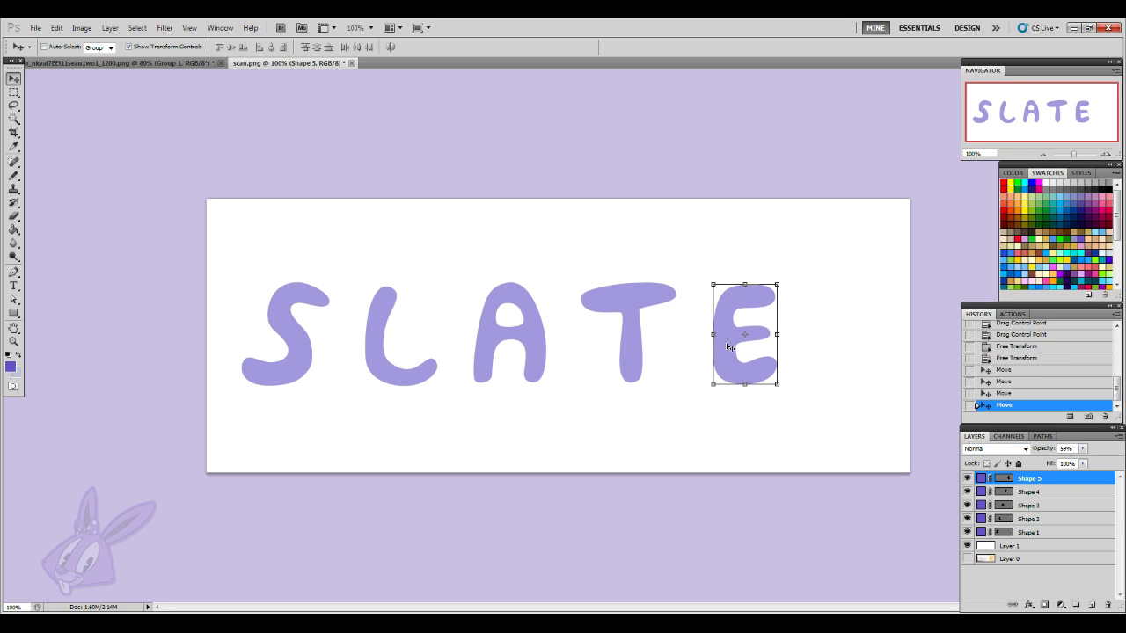
# - Raise the opacity of all five letter layers, Shape 1 to Shape 5, to 100%
pyautogui.keyDown('shift'); pyautogui.click(1057, 534); pyautogui.keyUp('shift')
pyautogui.click(1083, 448)
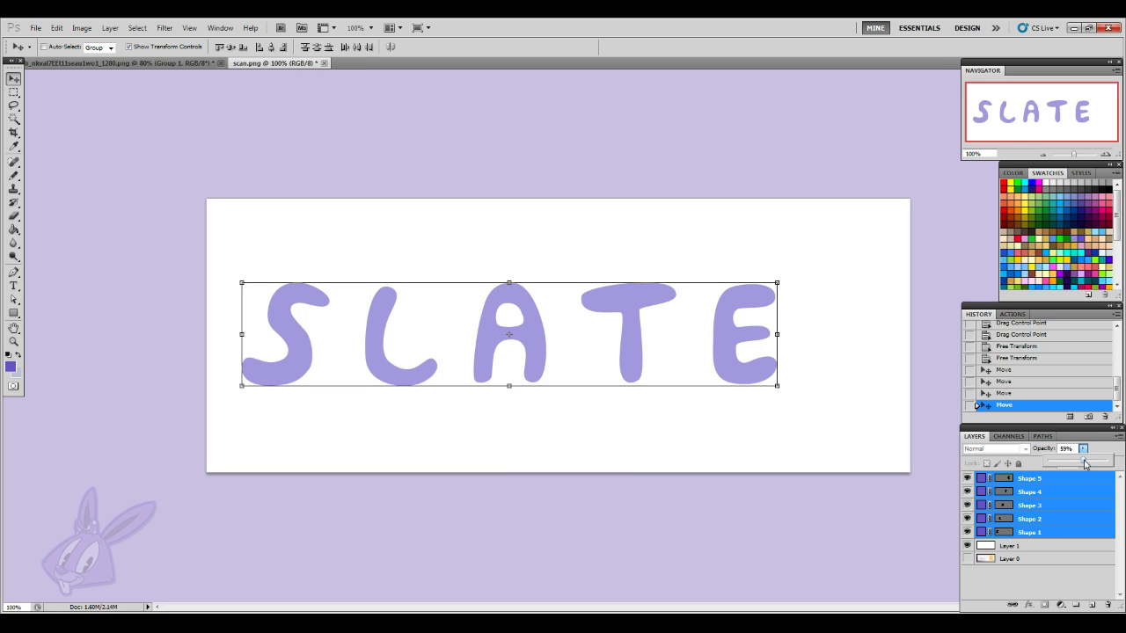
pyautogui.moveTo(1084, 464); pyautogui.dragTo(1105, 462)
pyautogui.click(1044, 480)
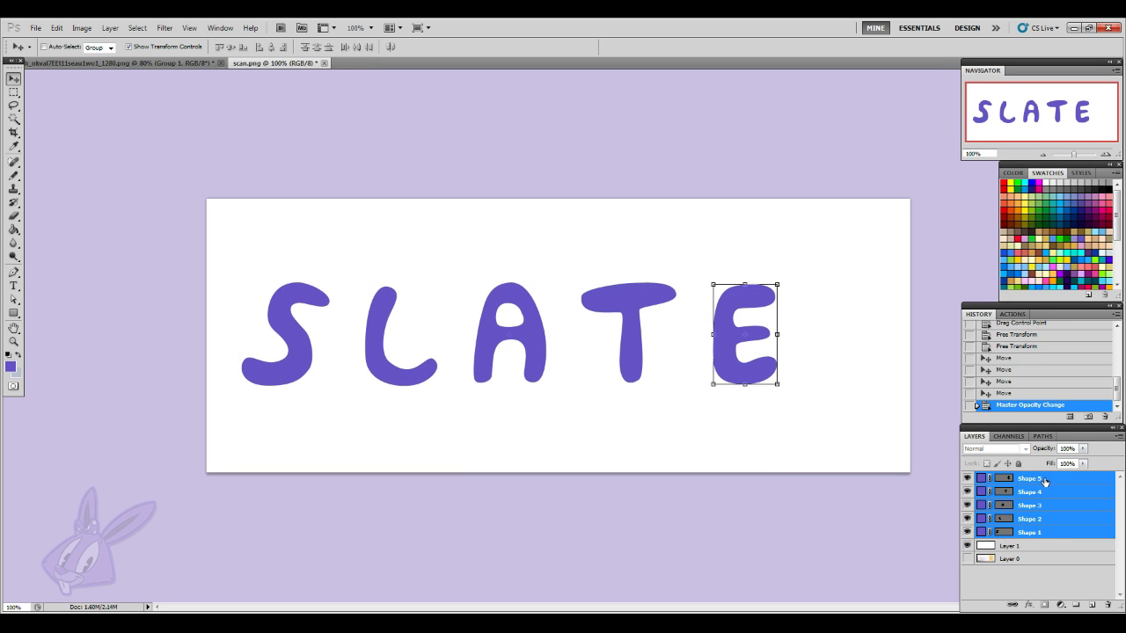
# - Thicken the inner bend of the L on Shape 2 by moving its anchor point slightly up and right
pyautogui.click(16, 178)
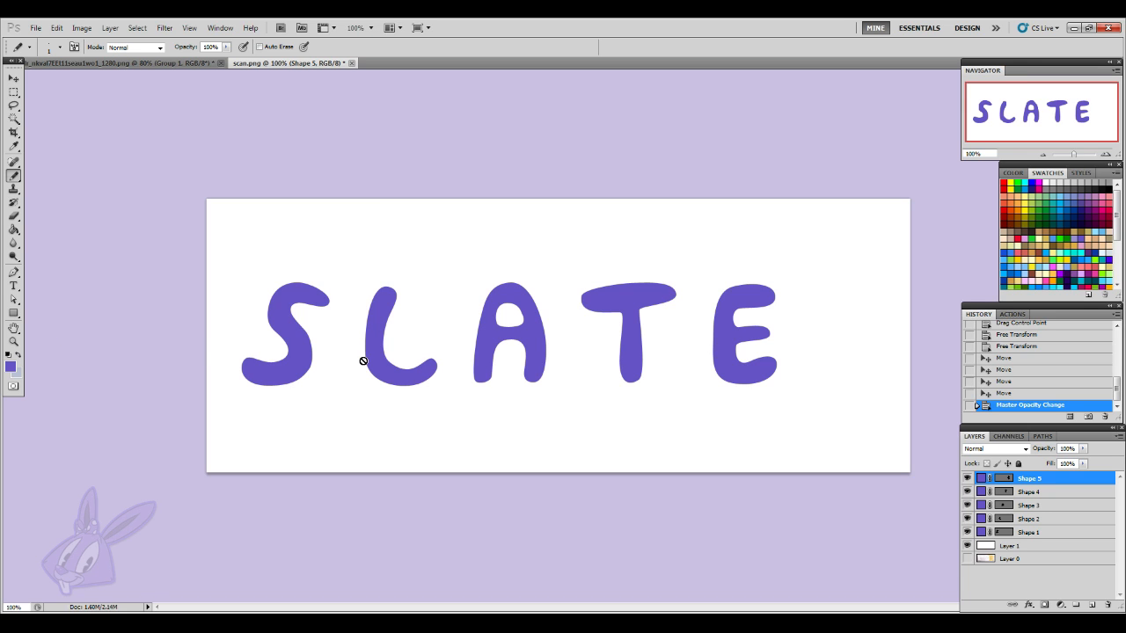
pyautogui.click(8, 301)
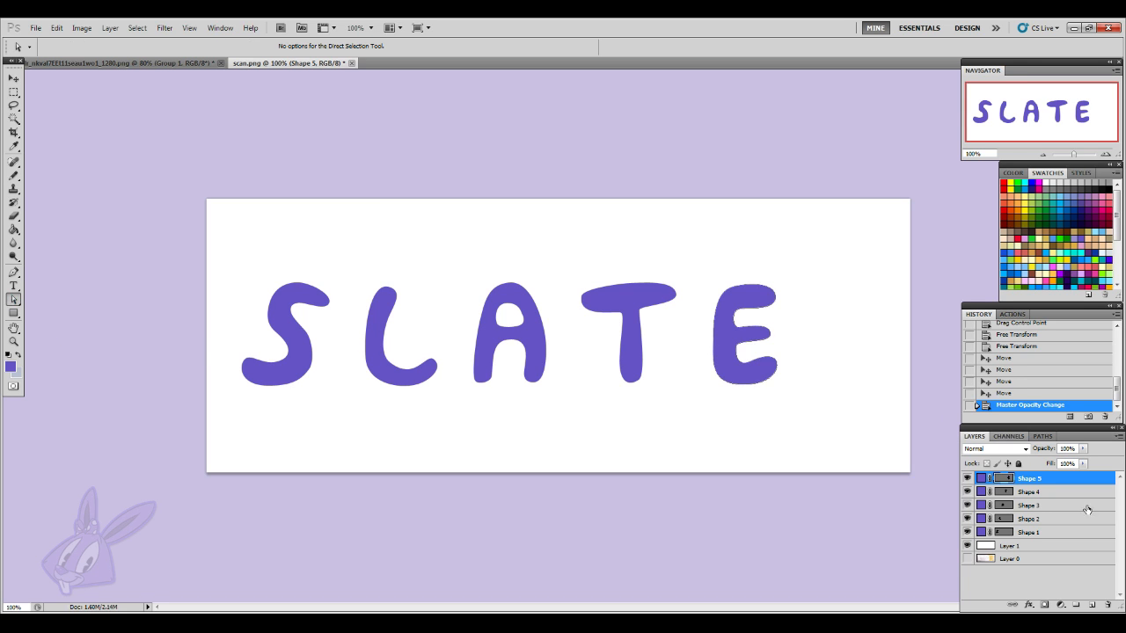
pyautogui.hotkey('alt', '[')
pyautogui.hotkey('alt', '[')
pyautogui.hotkey('alt', '[')
pyautogui.click(13, 79)
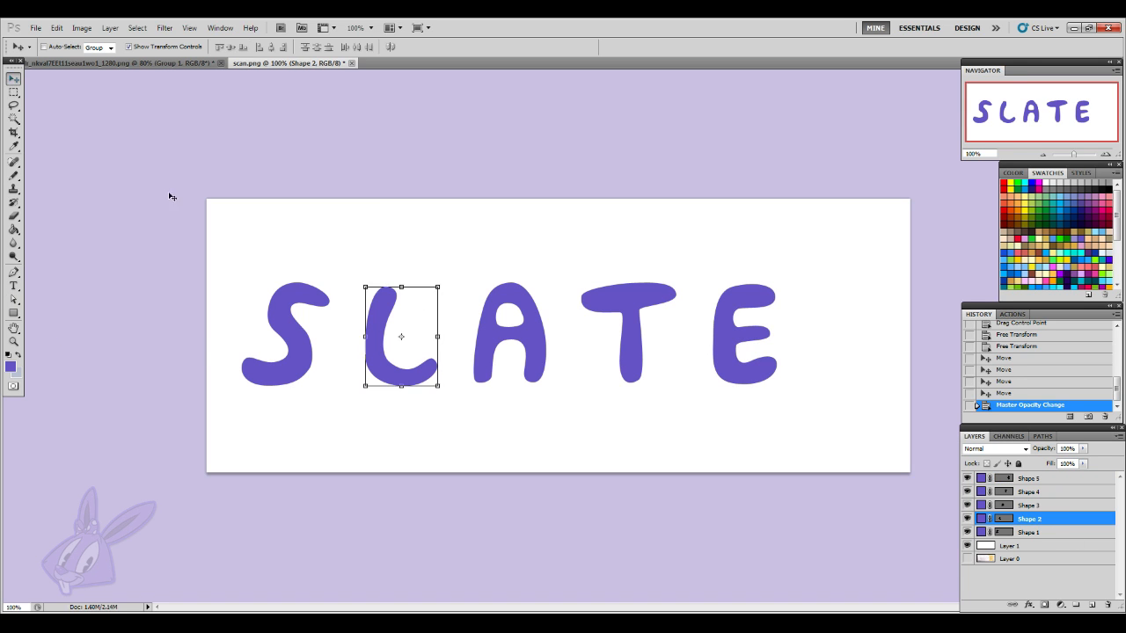
pyautogui.click(1106, 154)
pyautogui.click(1105, 155)
pyautogui.click(1105, 155)
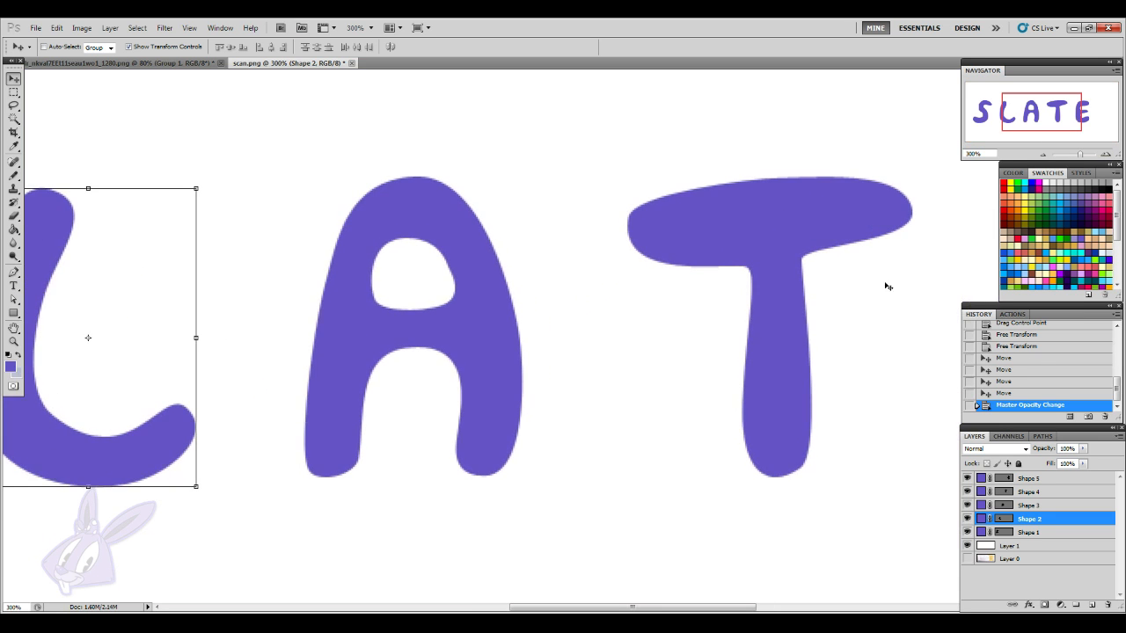
pyautogui.moveTo(1038, 111); pyautogui.dragTo(1020, 112)
pyautogui.click(13, 299)
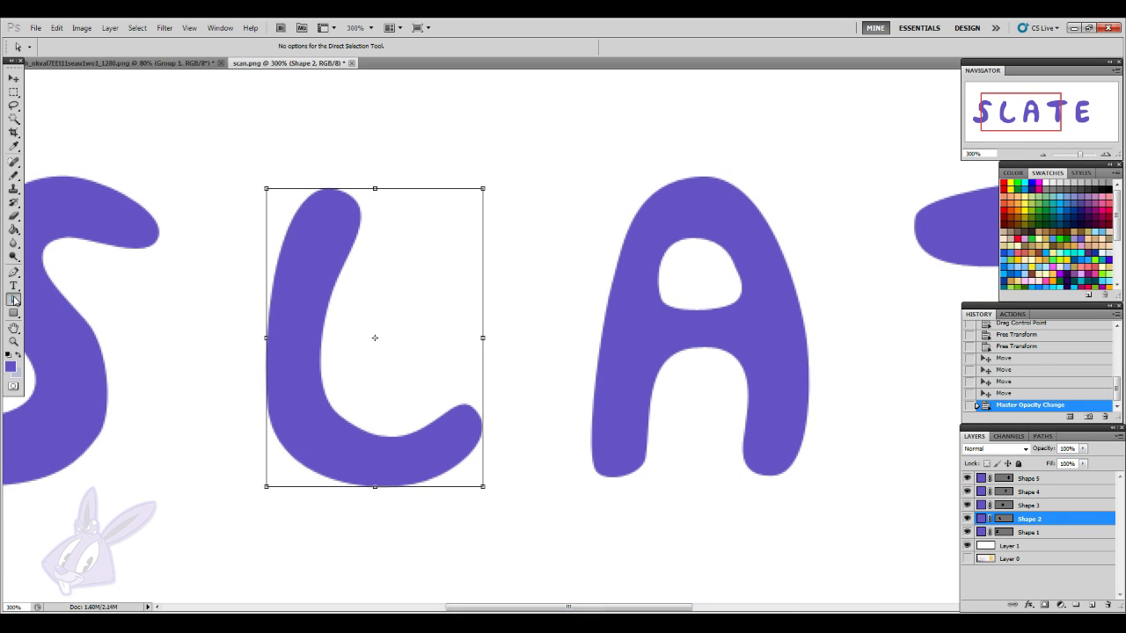
pyautogui.click(335, 415)
pyautogui.moveTo(335, 414); pyautogui.dragTo(343, 407)
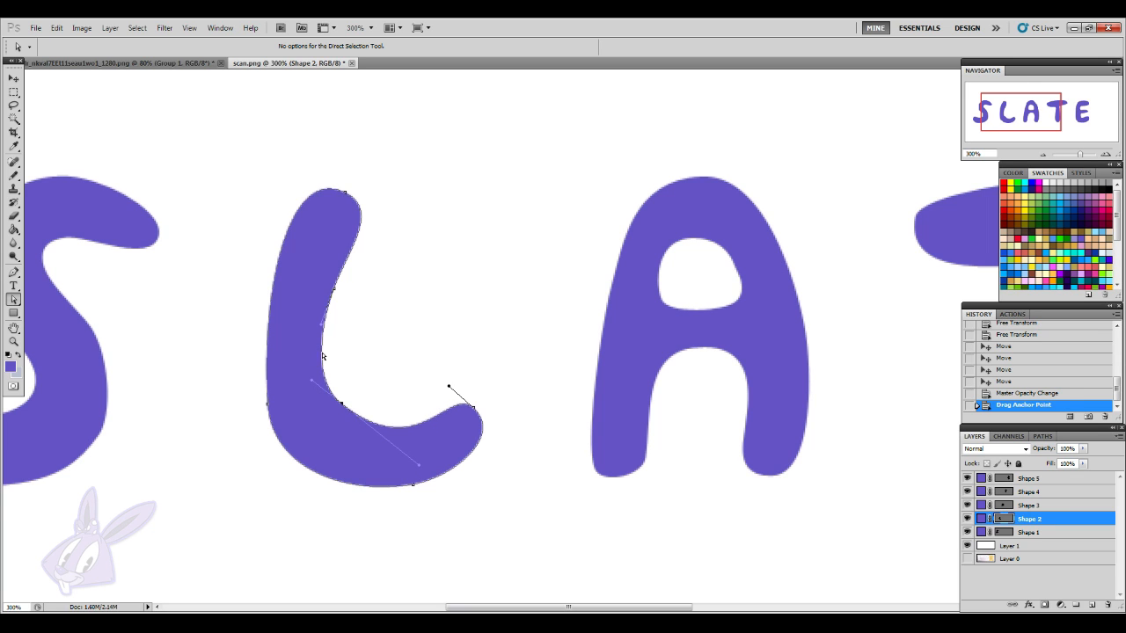
# - Move the anchor on the inner edge of the L's stem slightly up and right, then deselect the path points
pyautogui.moveTo(336, 297); pyautogui.dragTo(341, 282)
pyautogui.click(299, 397)
pyautogui.click(269, 406)
pyautogui.click(268, 402)
pyautogui.click(302, 407)
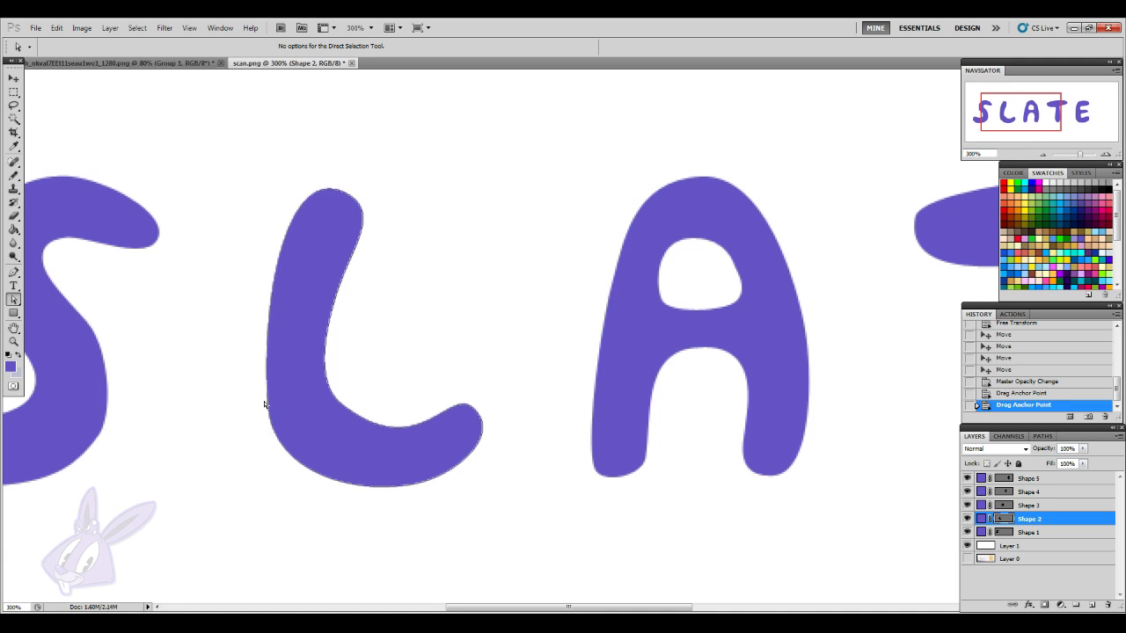
# - Smooth the S's lower outer curve by moving its control handle upward, then return to the full lettering at 100% zoom
pyautogui.click(103, 424)
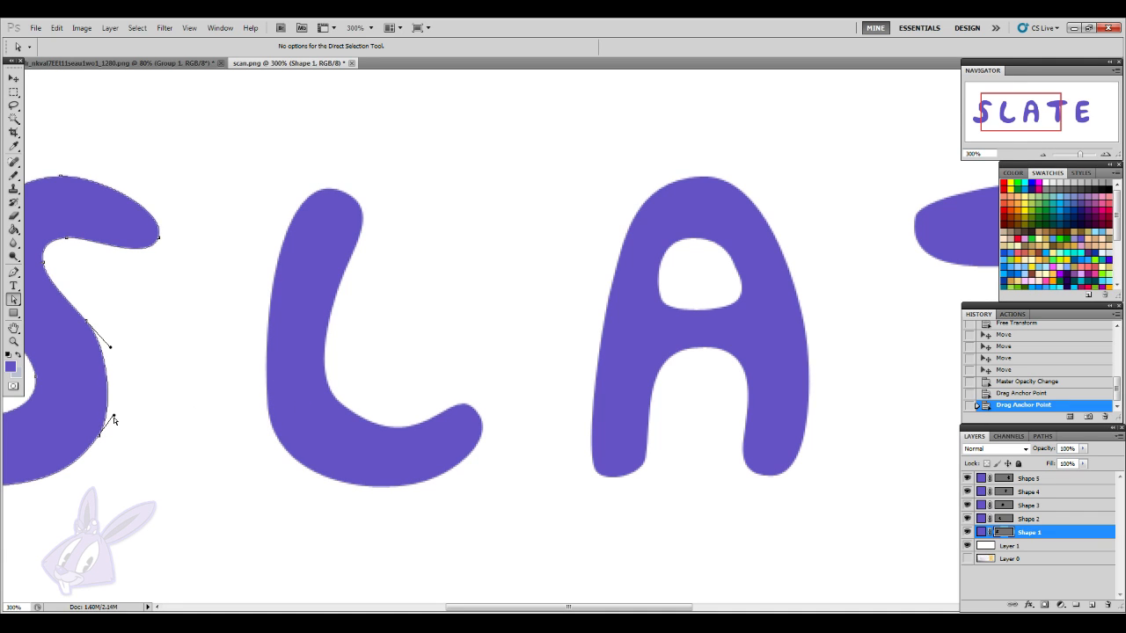
pyautogui.moveTo(115, 417); pyautogui.dragTo(116, 404)
pyautogui.click(86, 397)
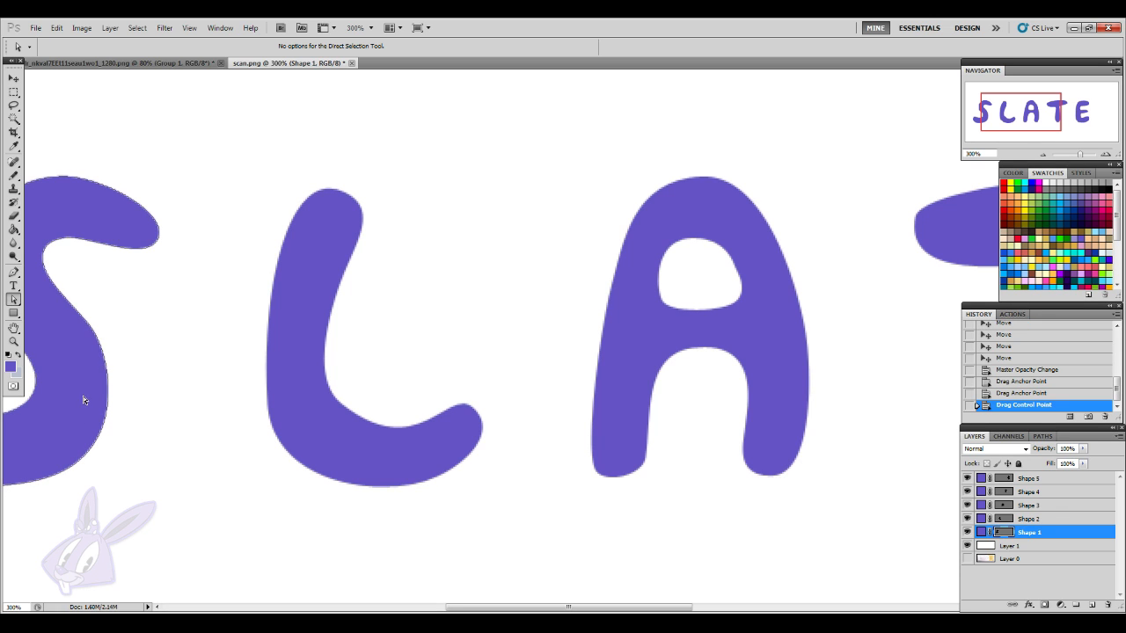
pyautogui.click(1044, 155)
pyautogui.click(1043, 155)
pyautogui.click(1061, 523)
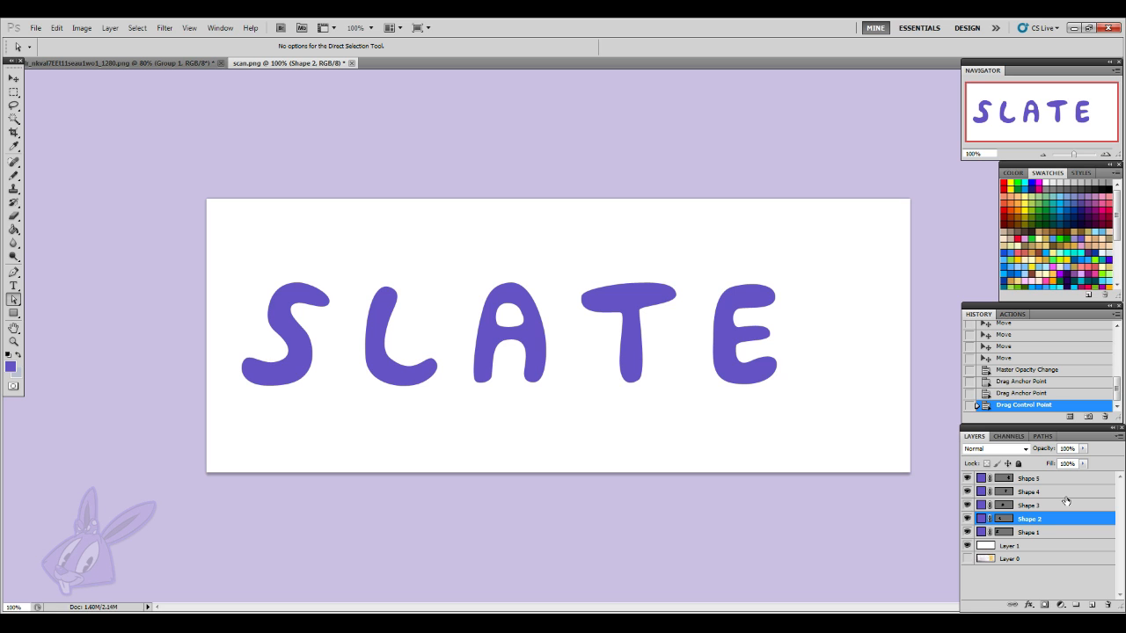
# - Switch to Open Broadcaster Software and toggle the Design Letters source of the Photoshop scene
pyautogui.hotkey('alt', 'Tab')
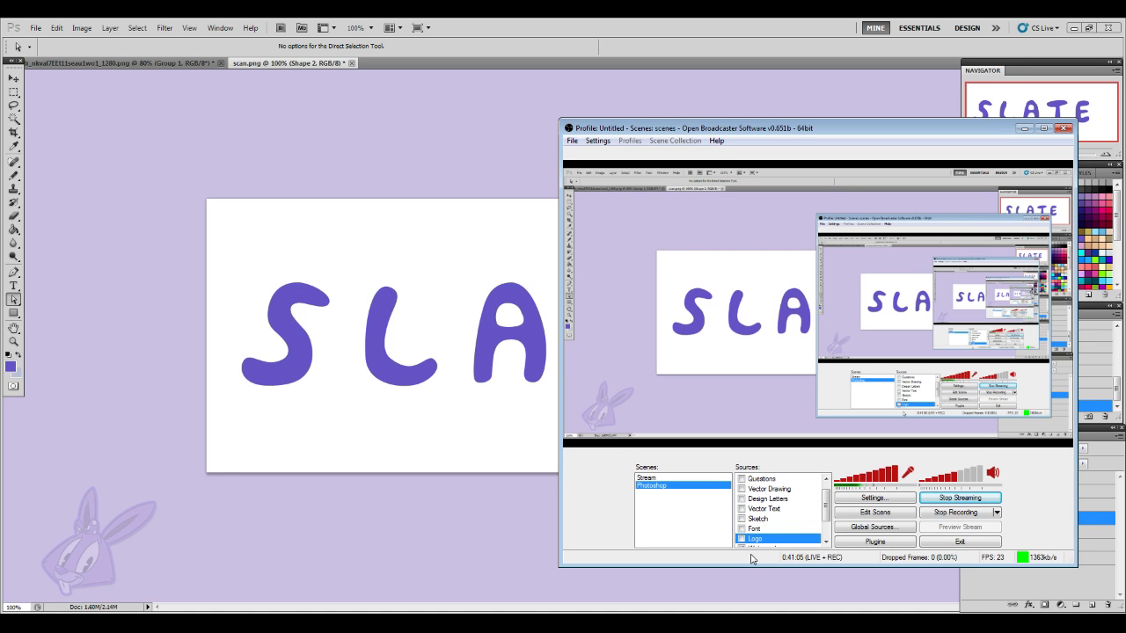
pyautogui.click(741, 499)
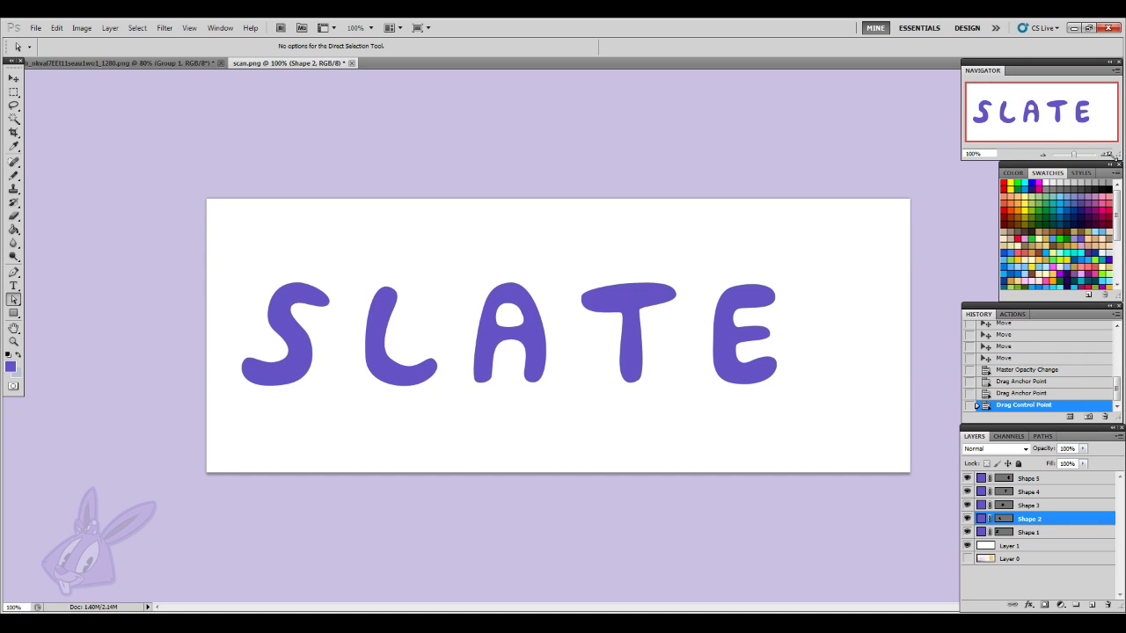
# - Thicken and round the S's upper tip on Shape 1 by moving the control handles along its lower edge
pyautogui.click(1106, 155)
pyautogui.click(1106, 155)
pyautogui.click(1044, 532)
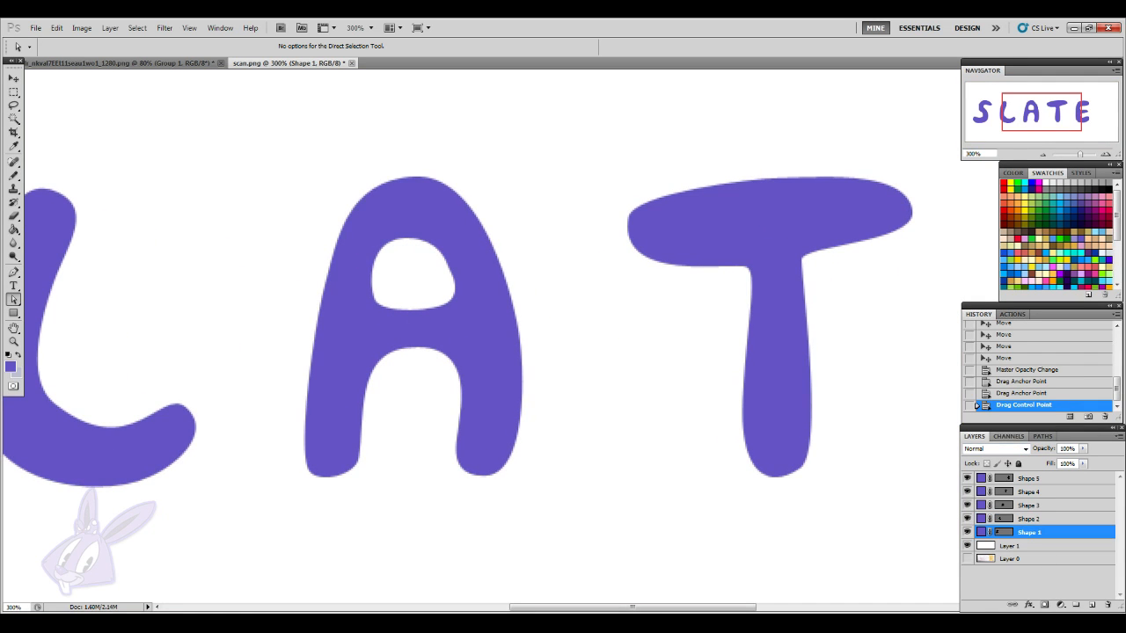
pyautogui.moveTo(739, 607); pyautogui.dragTo(616, 605)
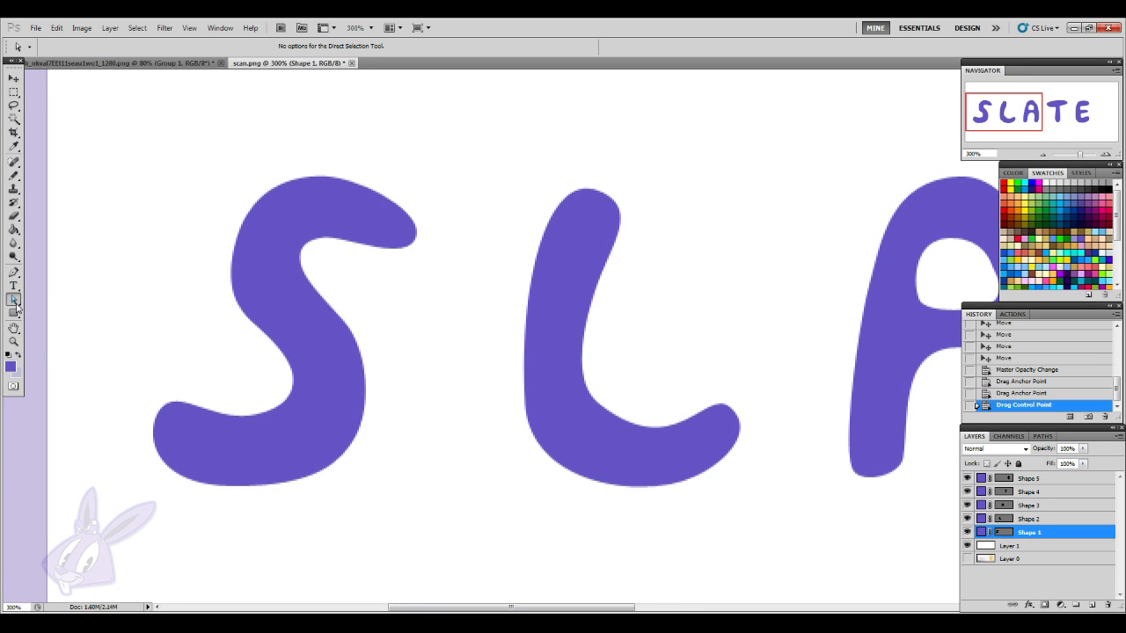
pyautogui.click(296, 400)
pyautogui.click(383, 248)
pyautogui.moveTo(406, 265); pyautogui.dragTo(402, 284)
pyautogui.moveTo(350, 237); pyautogui.dragTo(352, 235)
pyautogui.click(348, 223)
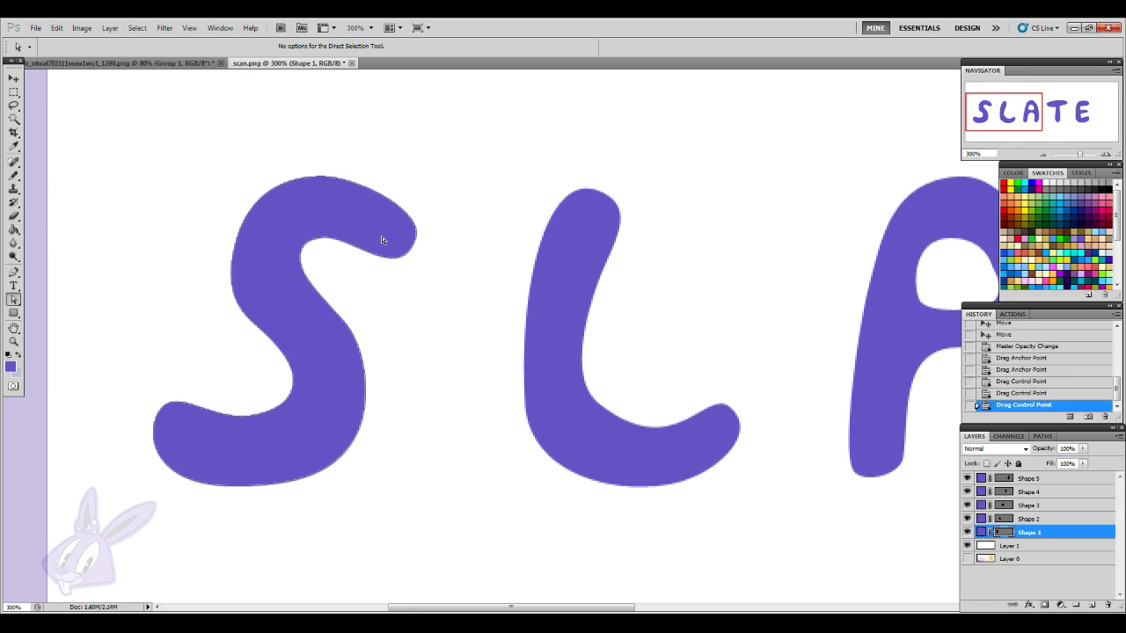
pyautogui.click(1042, 155)
pyautogui.click(1042, 155)
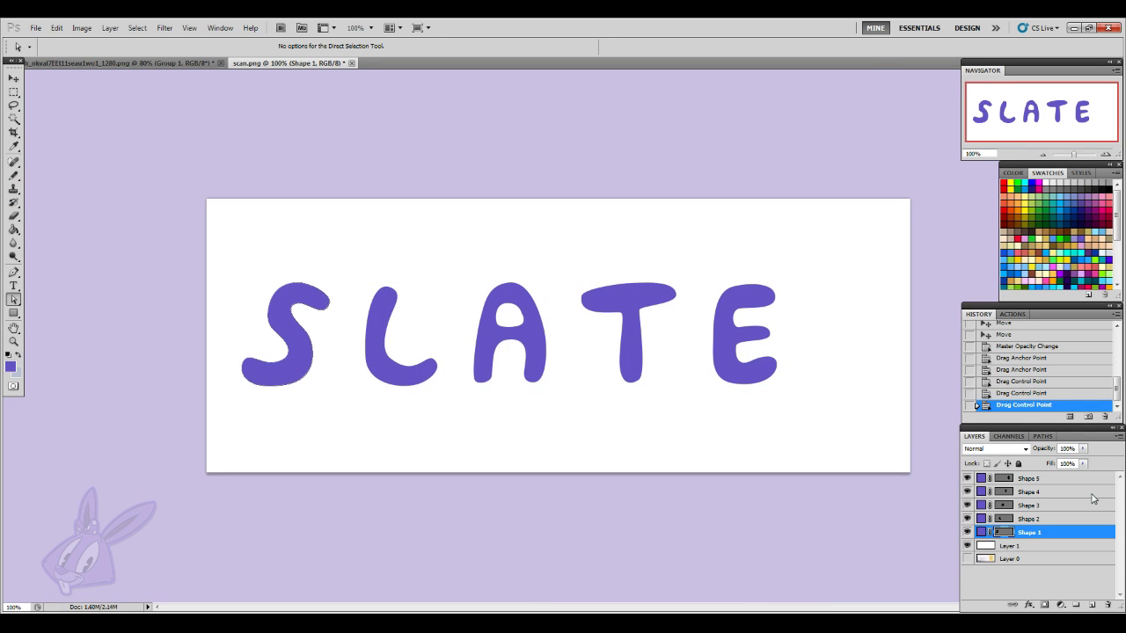
# - Open the fill color of the S on Shape 1 and pick the green #71d535
pyautogui.click(1056, 493)
pyautogui.click(1068, 533)
pyautogui.click(1095, 177)
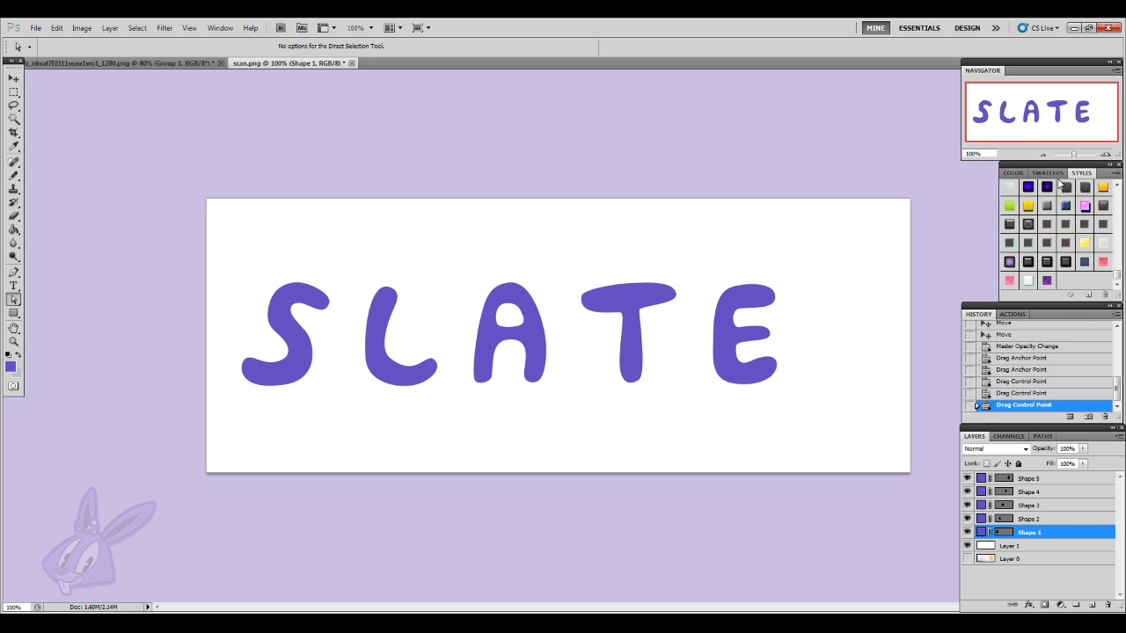
pyautogui.click(1061, 176)
pyautogui.scroll(-3, 1119, 219)
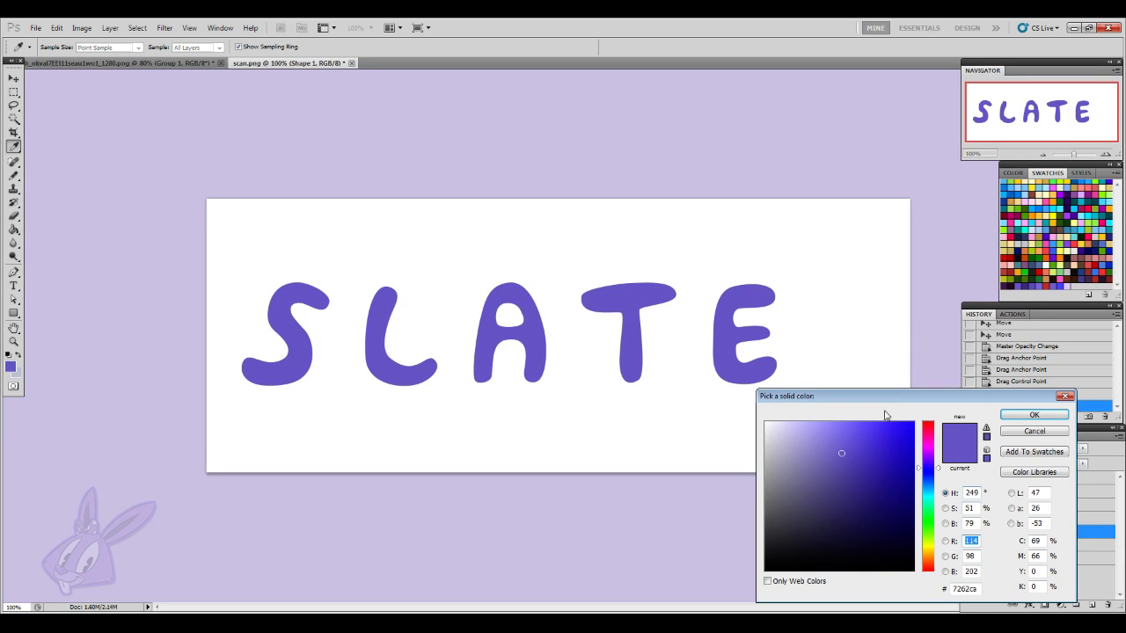
pyautogui.moveTo(902, 400); pyautogui.dragTo(848, 380)
pyautogui.click(874, 509)
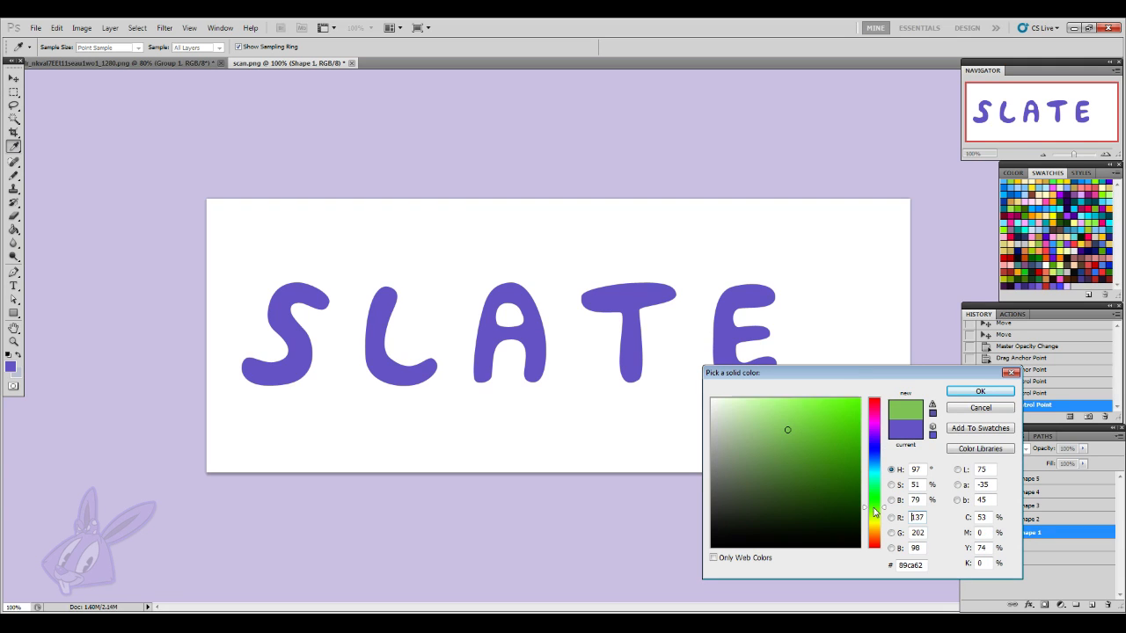
pyautogui.click(822, 425)
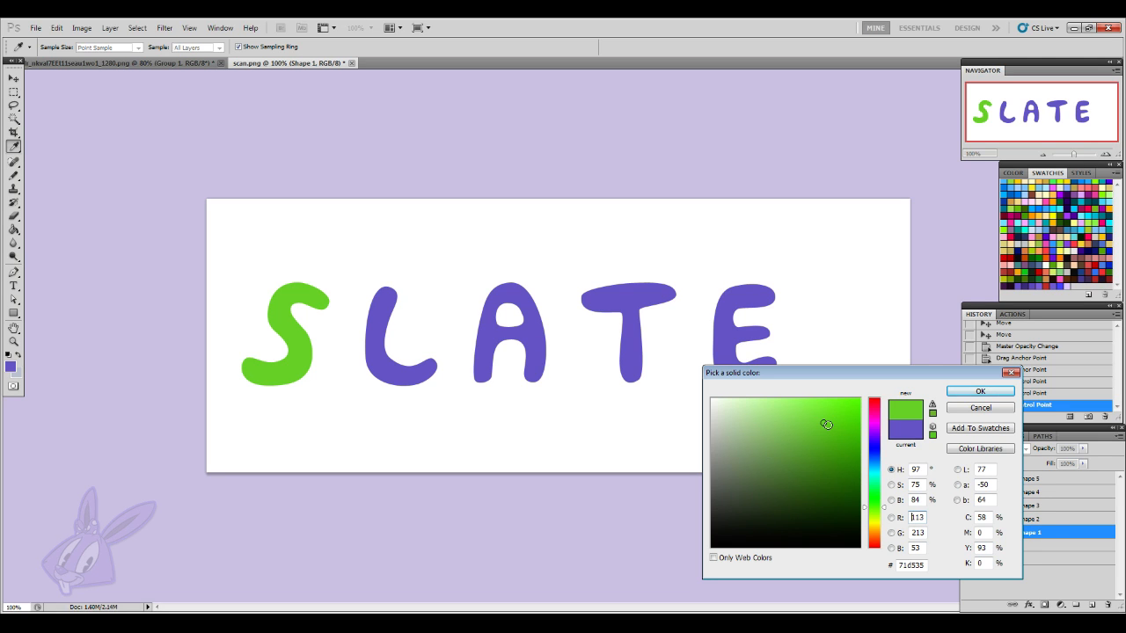
# - Adjust the S's fill color to the green #7cdb36 and apply it
pyautogui.click(883, 510)
pyautogui.moveTo(884, 515); pyautogui.dragTo(884, 509)
pyautogui.click(831, 424)
pyautogui.moveTo(822, 421); pyautogui.dragTo(905, 390)
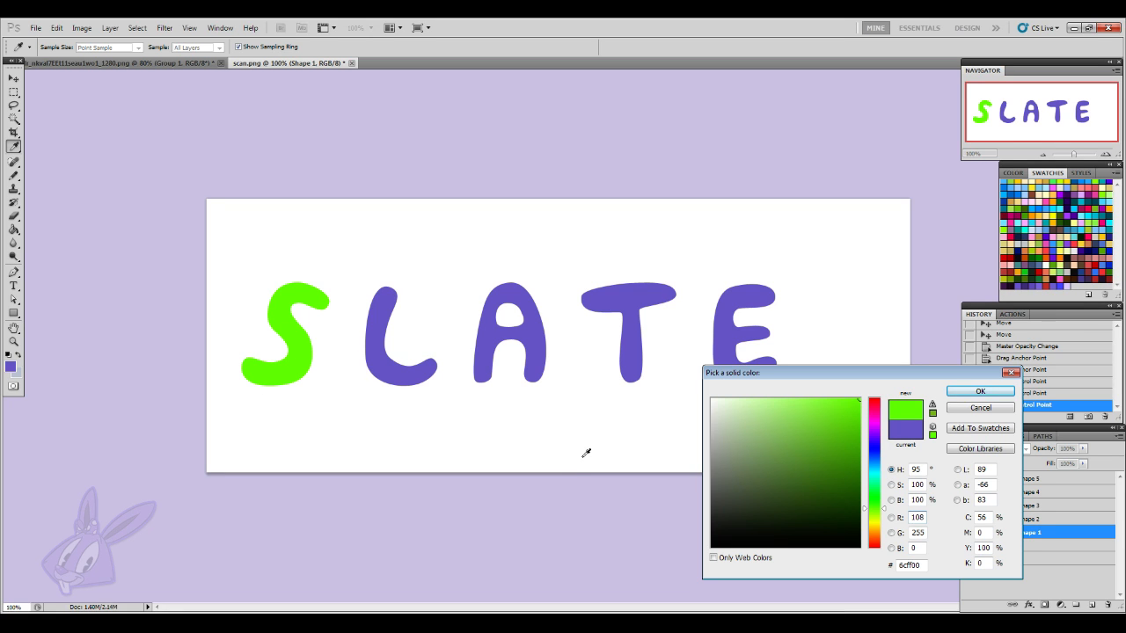
pyautogui.click(821, 415)
pyautogui.moveTo(816, 420); pyautogui.dragTo(820, 418)
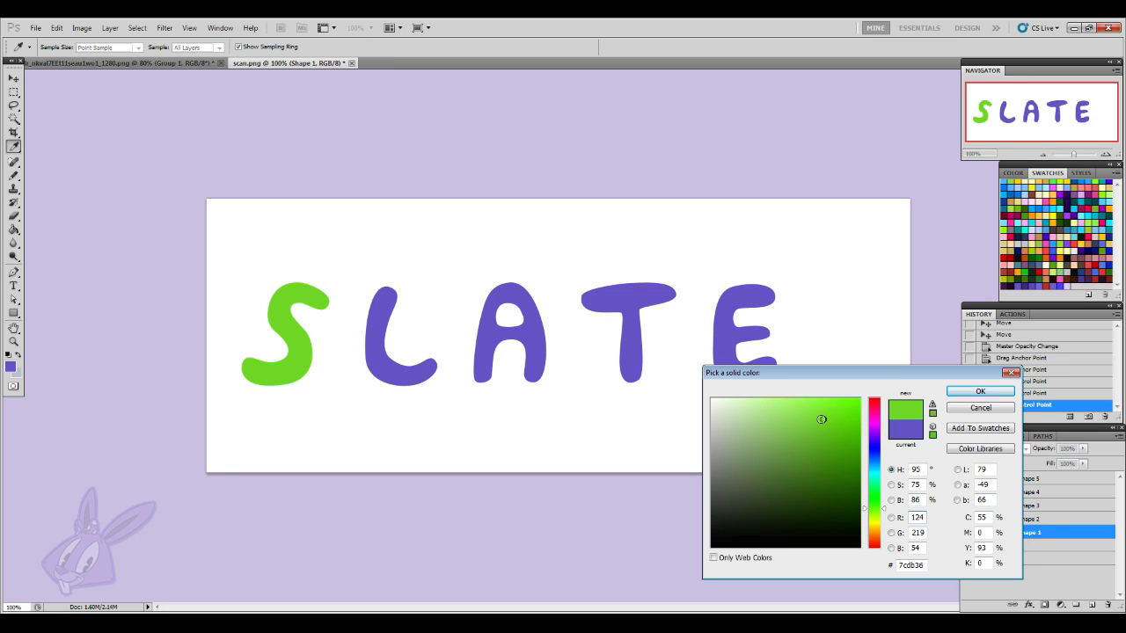
pyautogui.click(980, 391)
pyautogui.press('a')
# - Change the fill color of the L on Shape 2 to the blue #514eff
pyautogui.click(978, 519)
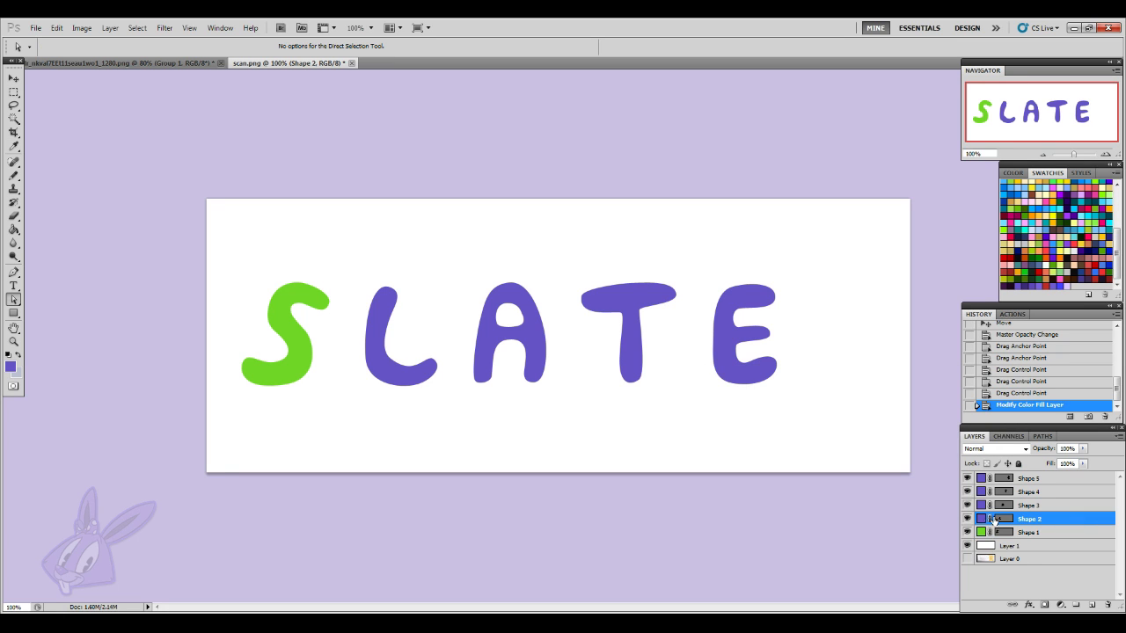
pyautogui.doubleClick(979, 519)
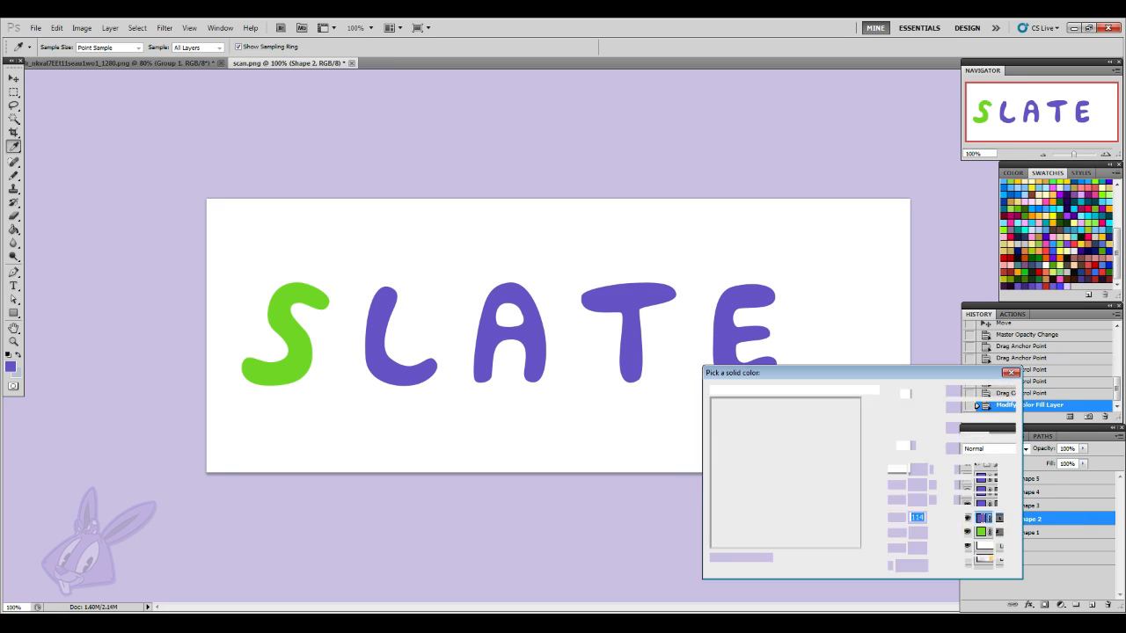
pyautogui.click(1060, 283)
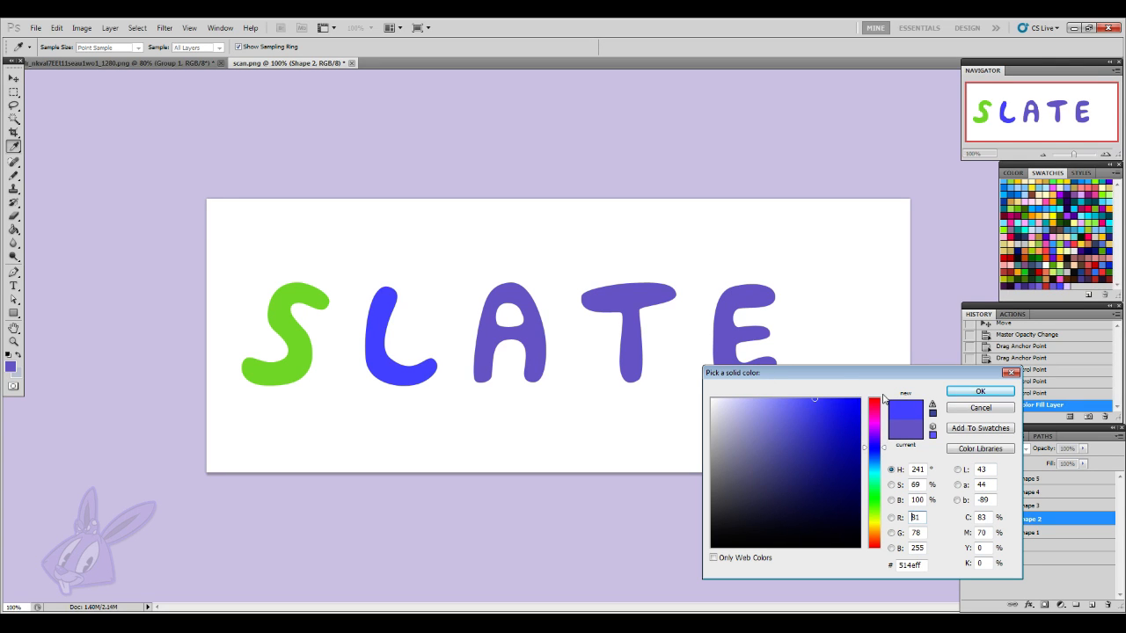
pyautogui.click(979, 392)
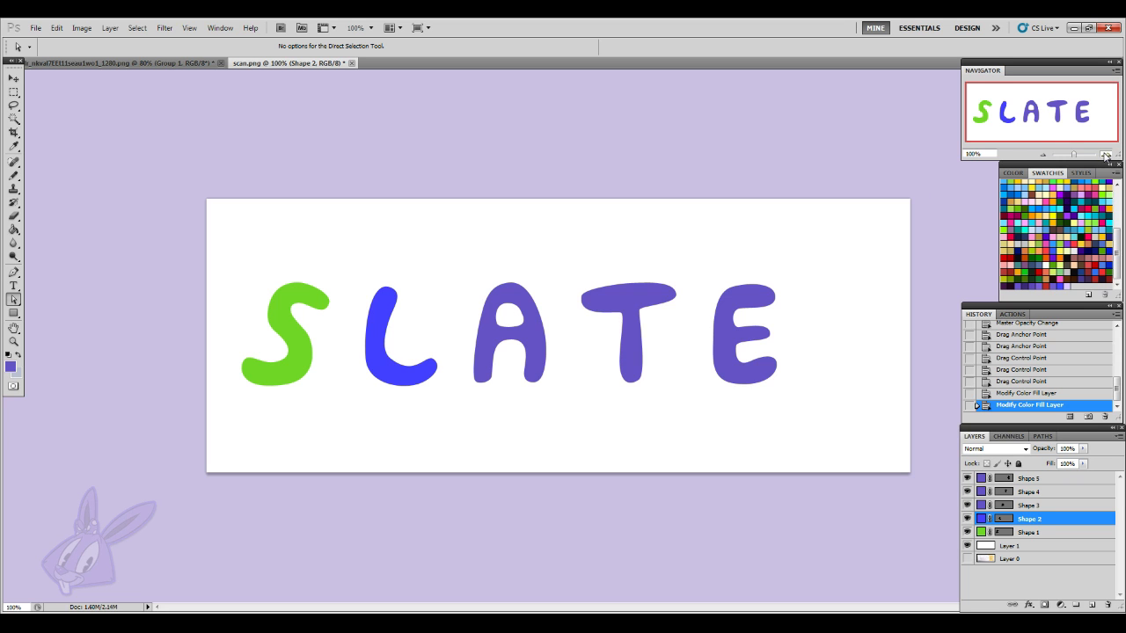
# - Reshape the L's inner bend on Shape 2 at 400% zoom by adjusting its anchor point and shortening the lower control handle
pyautogui.hotkey('ctrl', '+')
pyautogui.hotkey('ctrl', '+')
pyautogui.hotkey('ctrl', '+')
pyautogui.click(549, 591)
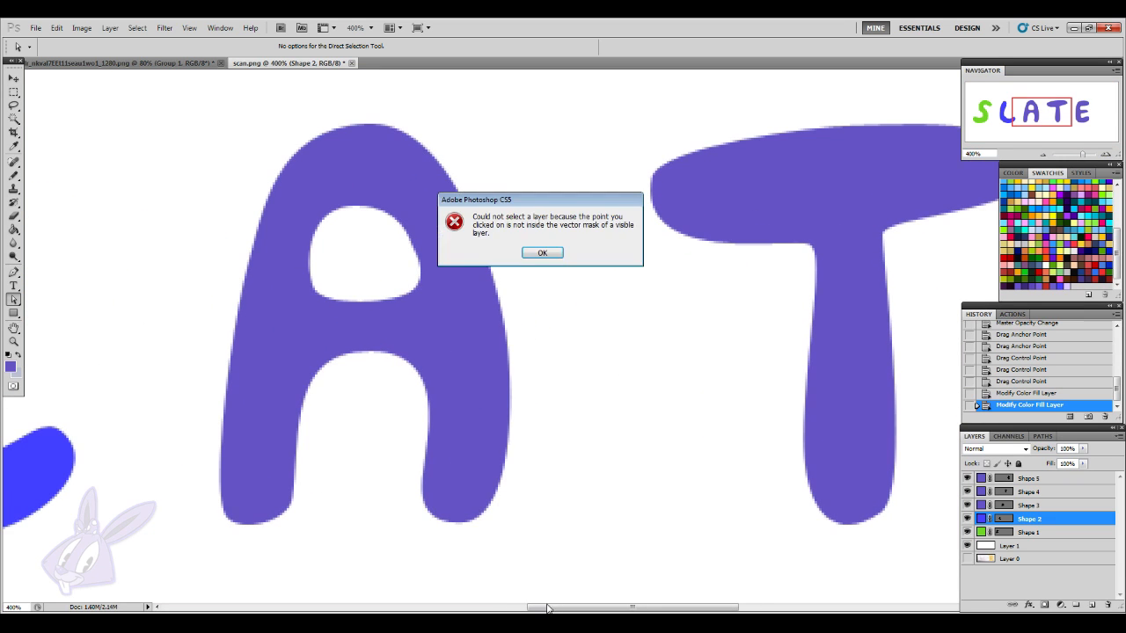
pyautogui.click(549, 255)
pyautogui.moveTo(632, 608); pyautogui.dragTo(549, 608)
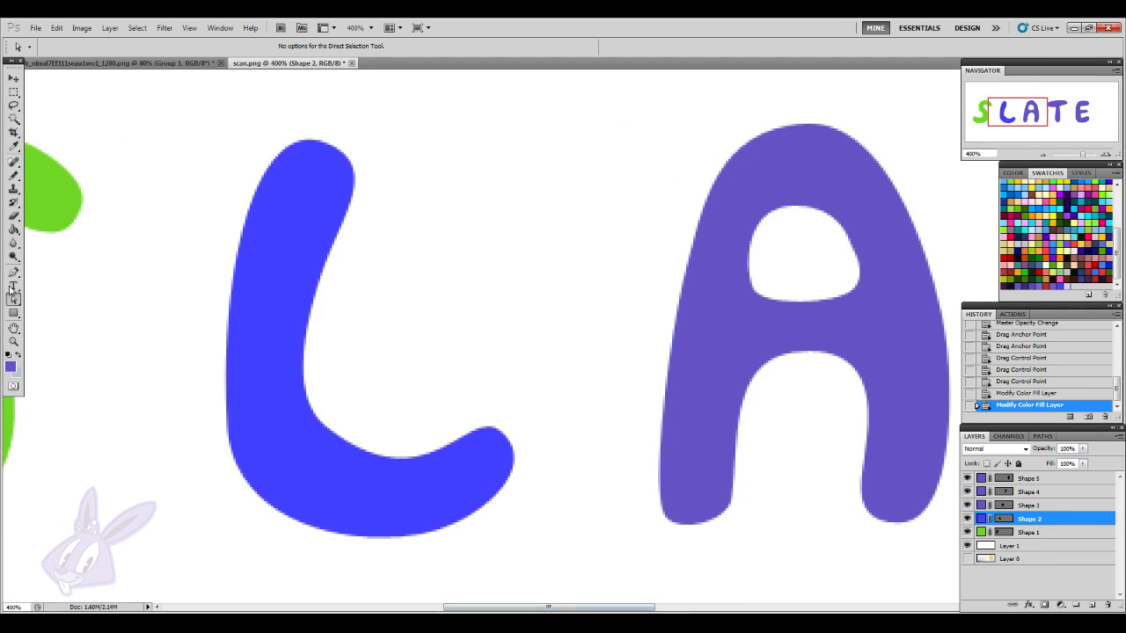
pyautogui.click(14, 274)
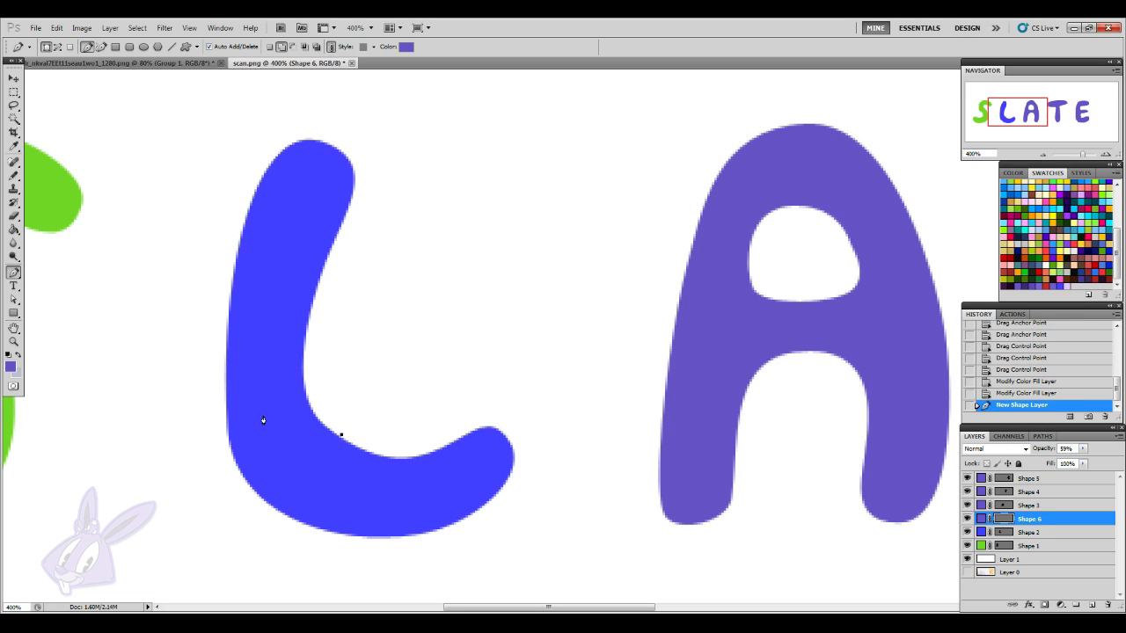
pyautogui.click(15, 299)
pyautogui.click(380, 458)
pyautogui.moveTo(325, 427); pyautogui.dragTo(316, 435)
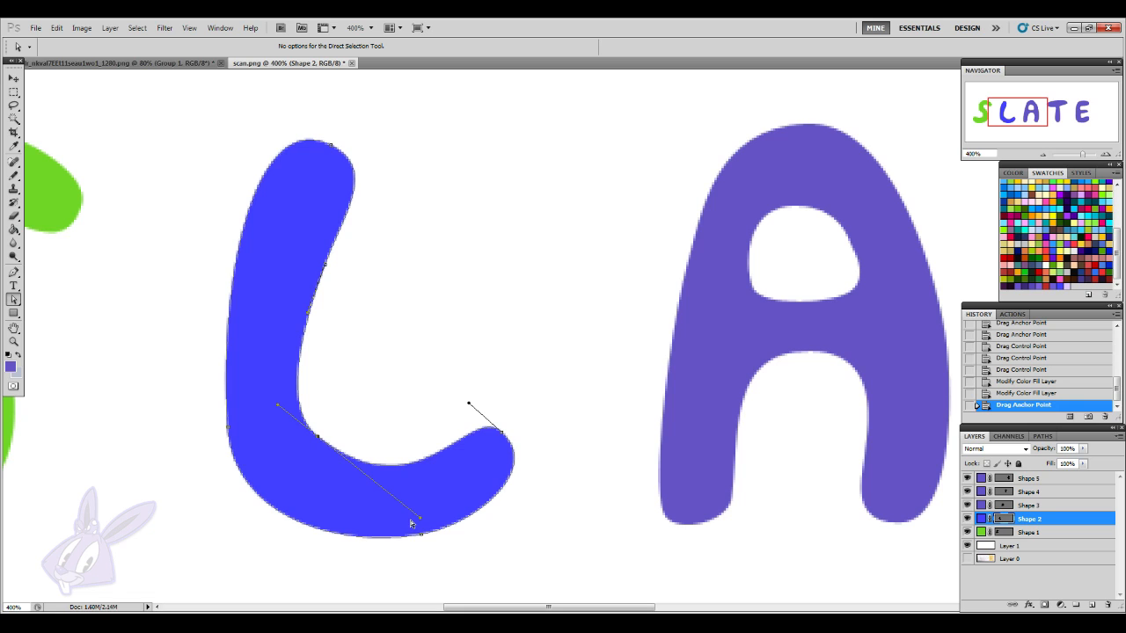
pyautogui.moveTo(419, 522); pyautogui.dragTo(387, 502)
pyautogui.moveTo(318, 436); pyautogui.dragTo(323, 438)
# - Bow the L's outer left edge slightly outward with its control handle, then return to the full lettering at 100% zoom
pyautogui.click(230, 451)
pyautogui.click(228, 373)
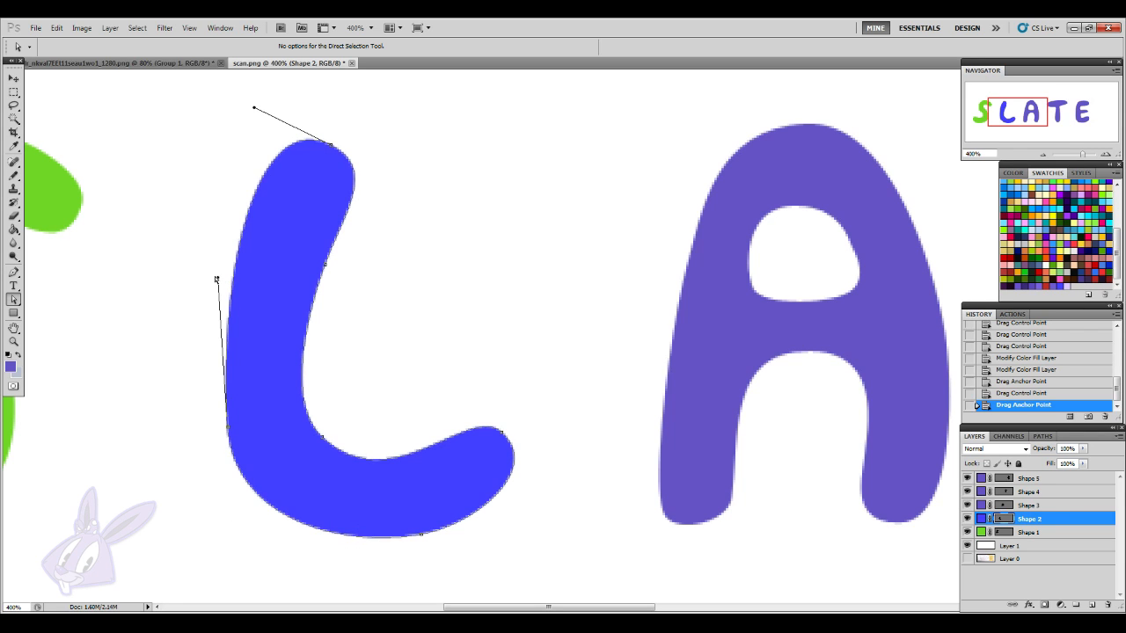
pyautogui.moveTo(217, 277); pyautogui.dragTo(211, 279)
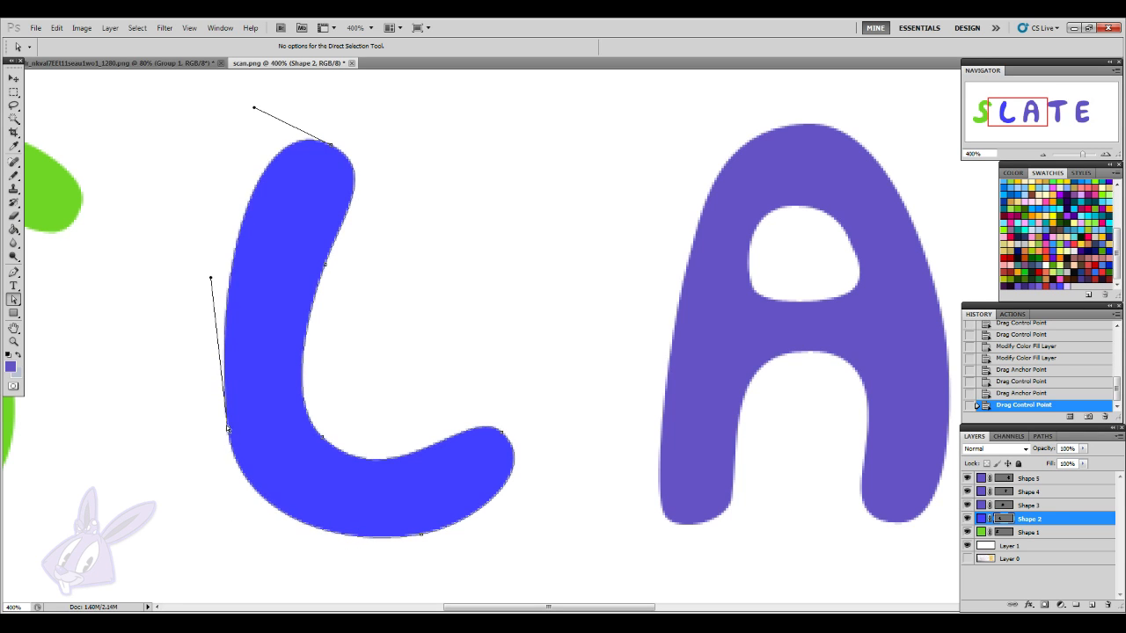
pyautogui.click(258, 438)
pyautogui.click(1045, 156)
pyautogui.click(1045, 155)
pyautogui.click(1046, 155)
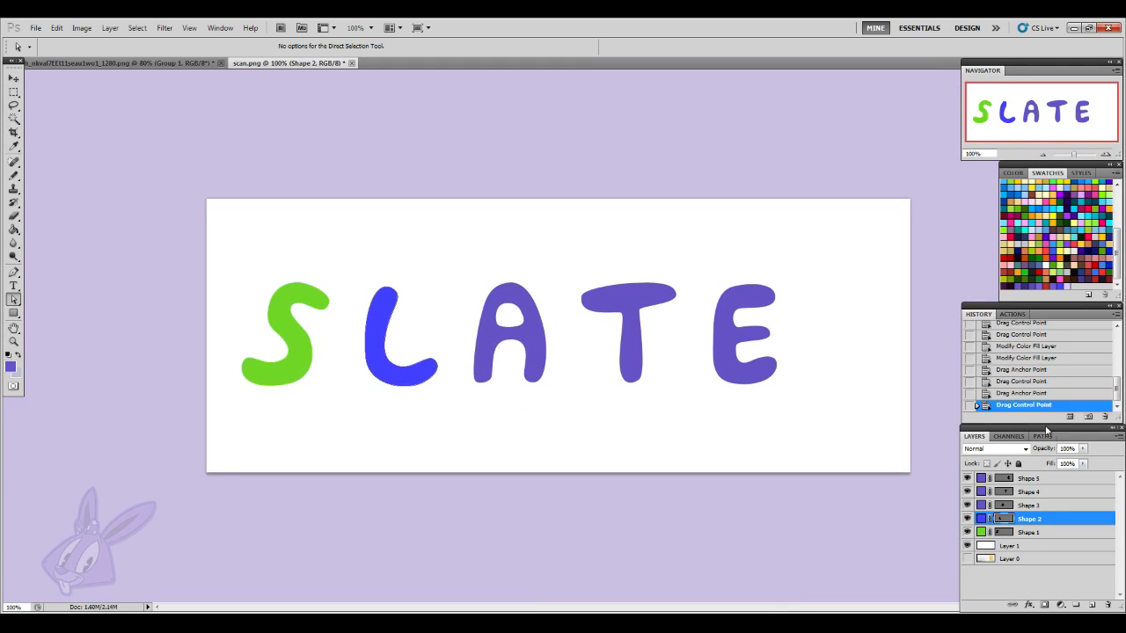
# - Change the fill color of the A on Shape 3 to a bright yellow
pyautogui.click(1068, 505)
pyautogui.doubleClick(981, 505)
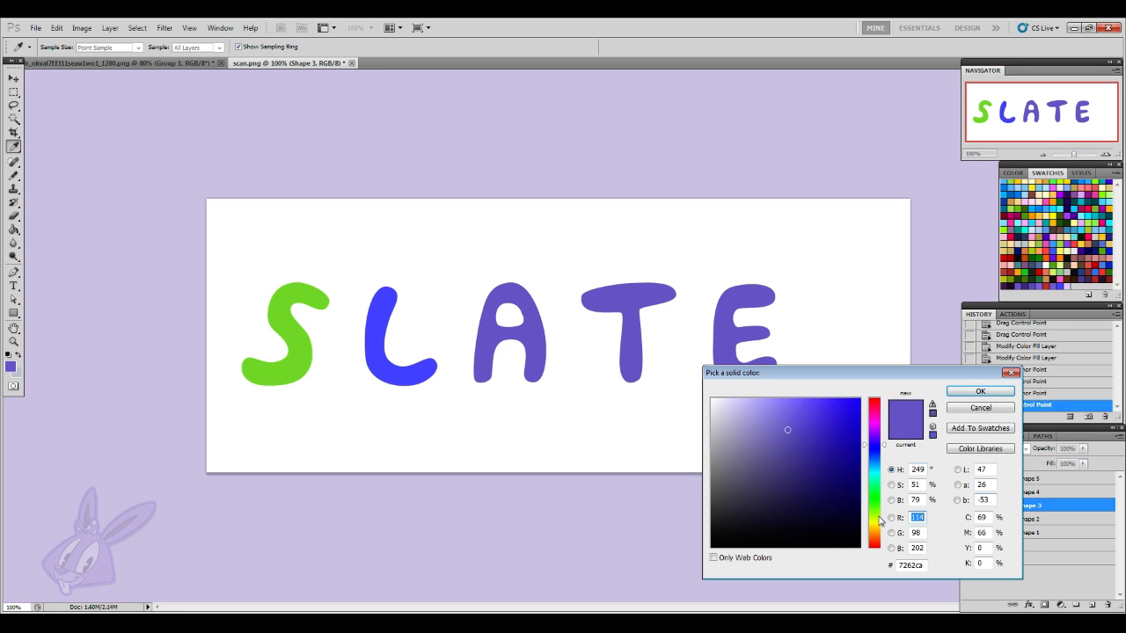
pyautogui.click(880, 522)
pyautogui.click(875, 527)
pyautogui.click(819, 399)
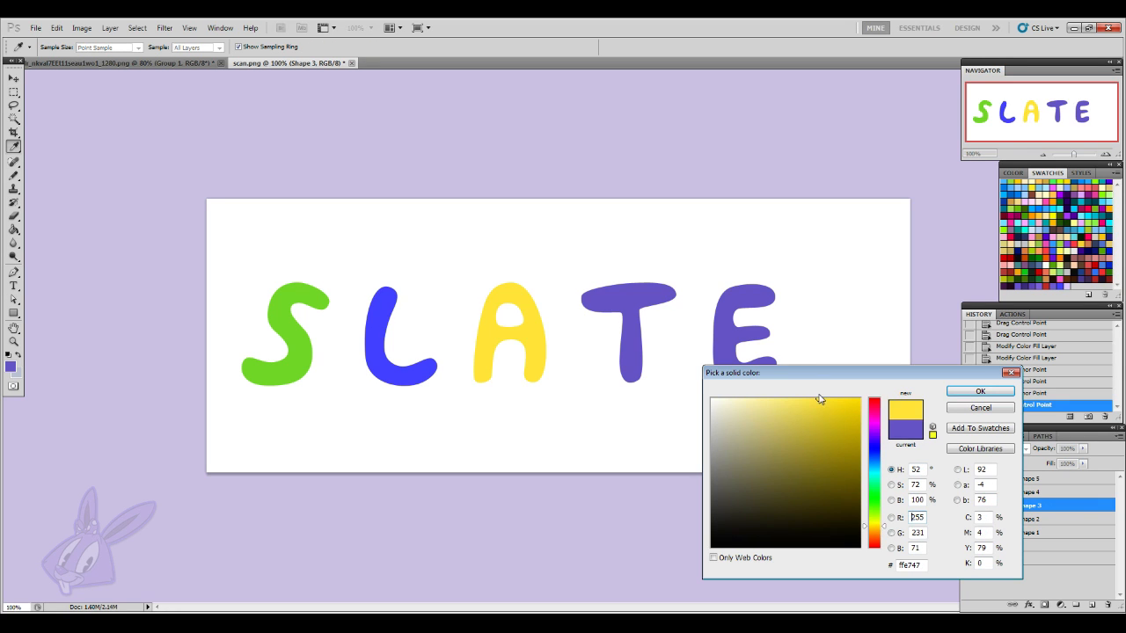
pyautogui.click(878, 524)
pyautogui.moveTo(821, 405); pyautogui.dragTo(814, 401)
pyautogui.click(974, 393)
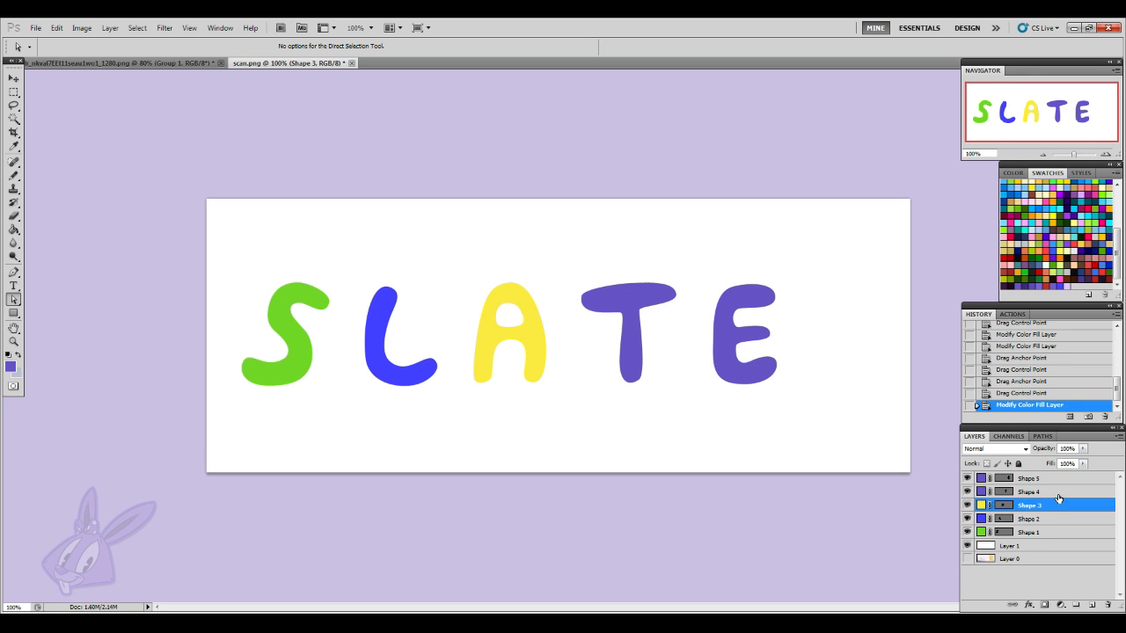
# - Change the fill color of the T on Shape 4 to a bright sky blue
pyautogui.click(1055, 495)
pyautogui.doubleClick(980, 492)
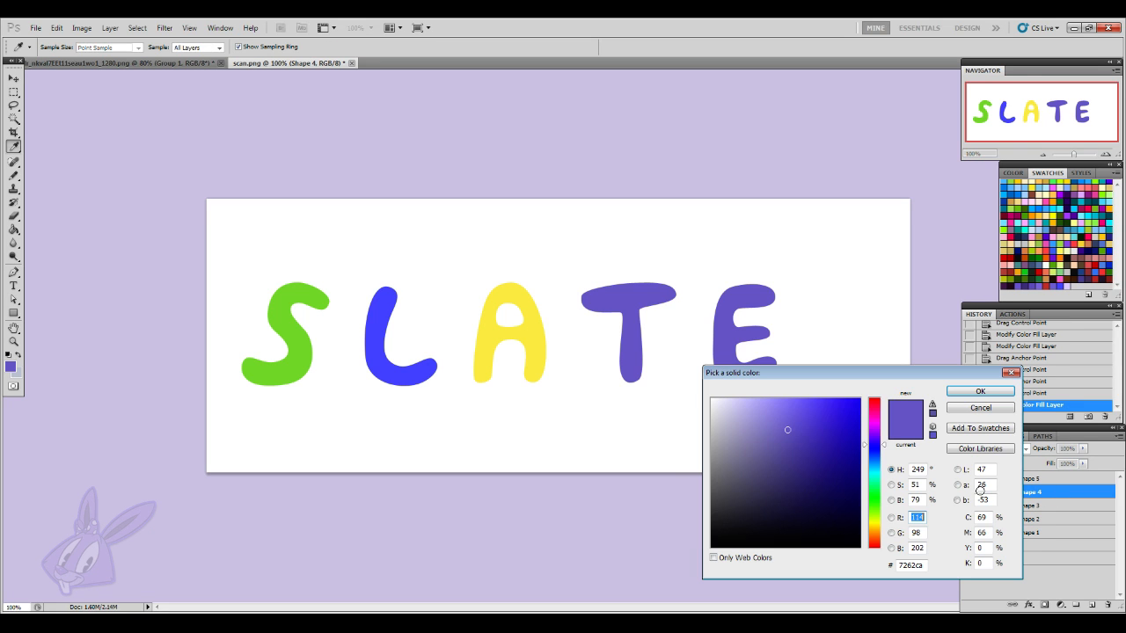
pyautogui.click(879, 472)
pyautogui.click(815, 401)
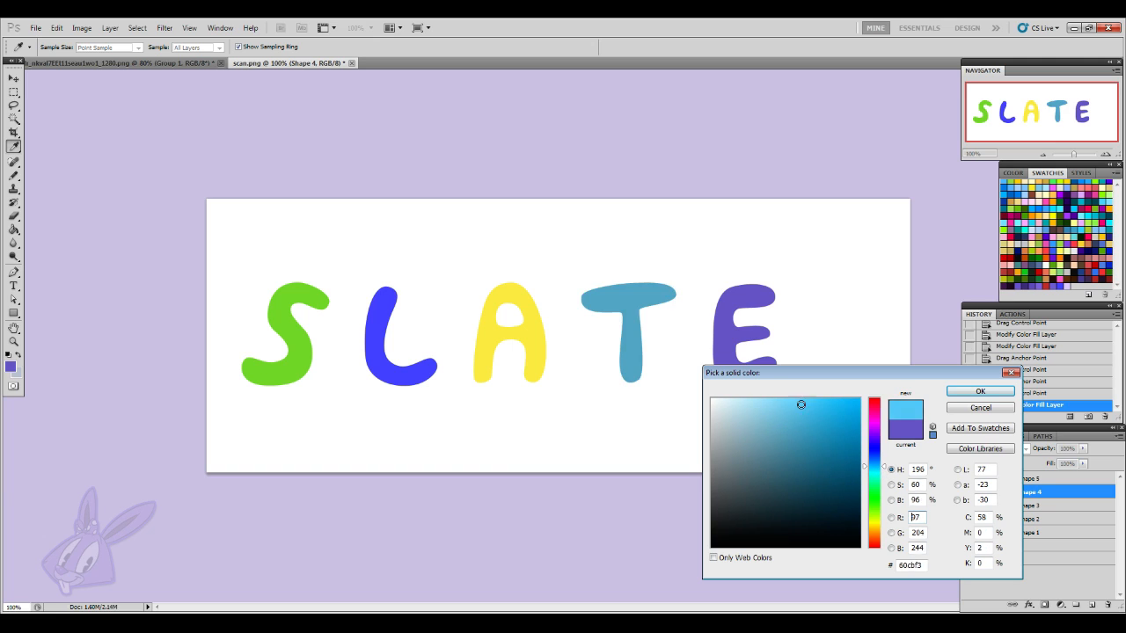
pyautogui.click(828, 404)
pyautogui.click(816, 400)
pyautogui.click(979, 391)
pyautogui.press('a')
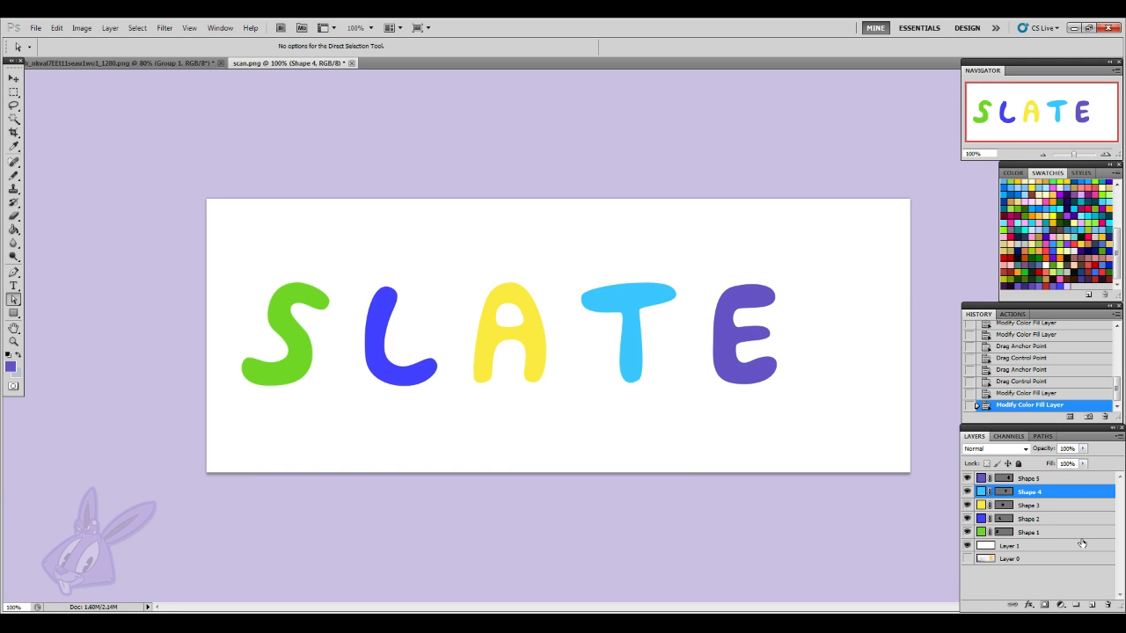
# - Select the E's layer, Shape 5, and switch to the browser to check the YouTube live stream and chat
pyautogui.click(1044, 478)
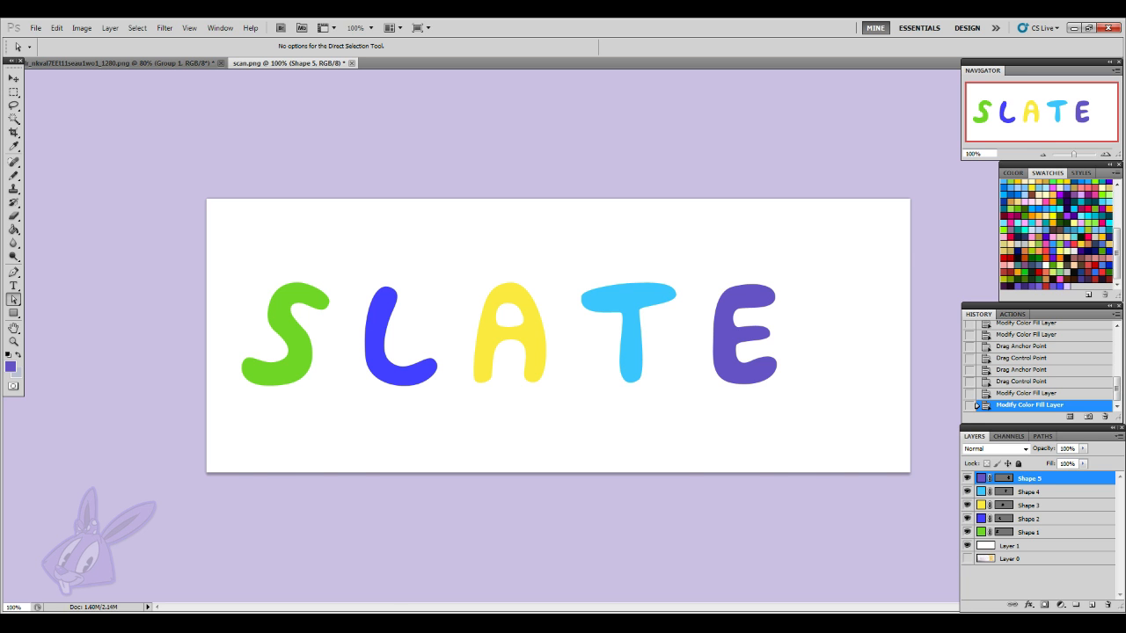
pyautogui.hotkey('alt', 'Tab')
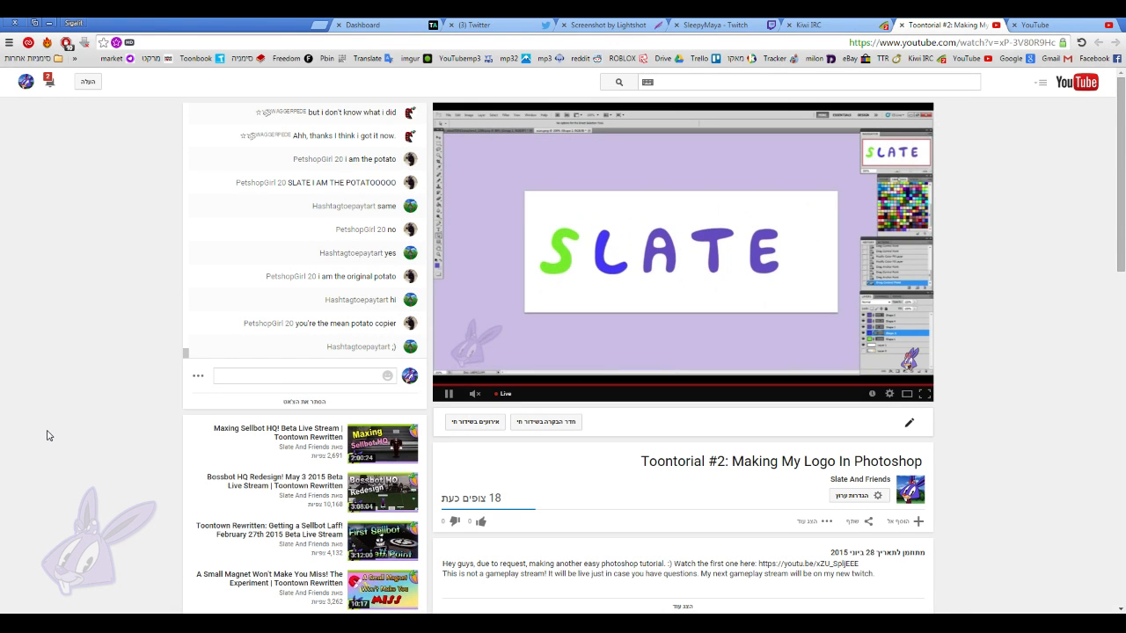
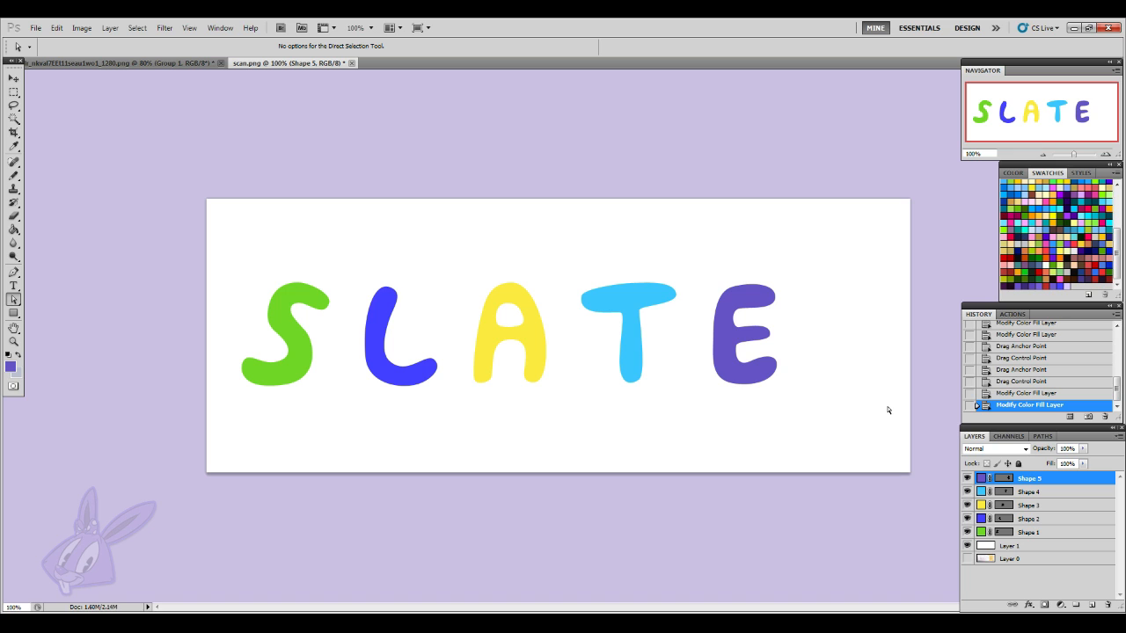
# - Apply the preset style with drop shadow, bevel and emboss, and black stroke to the S on Shape 1, and collapse its effects list
pyautogui.click(1081, 173)
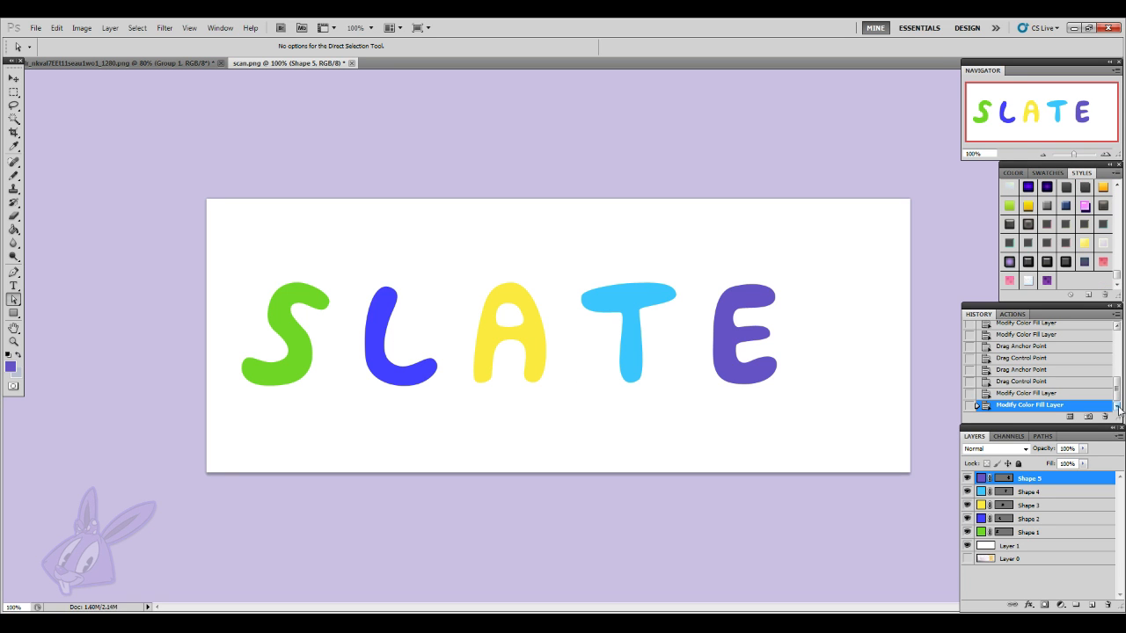
pyautogui.click(1054, 532)
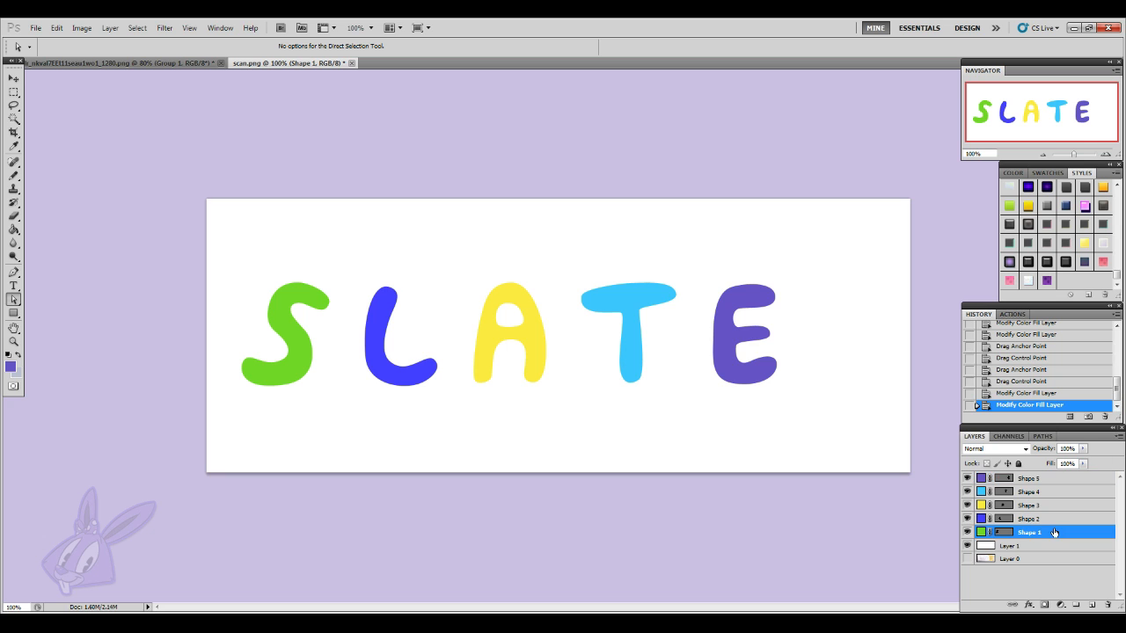
pyautogui.click(1046, 261)
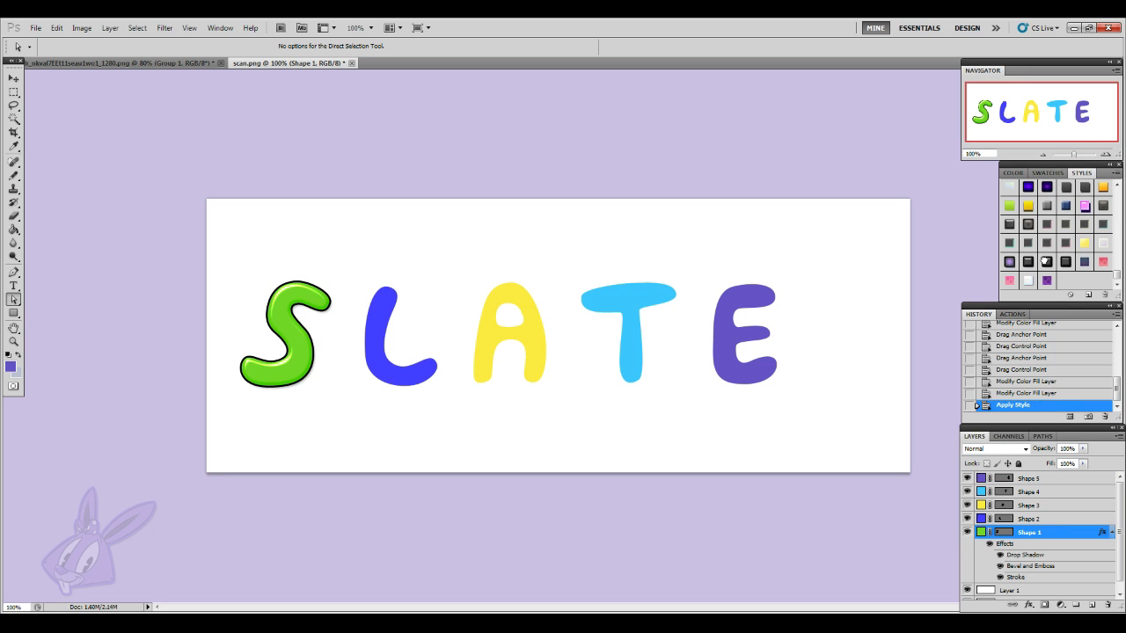
pyautogui.click(1111, 532)
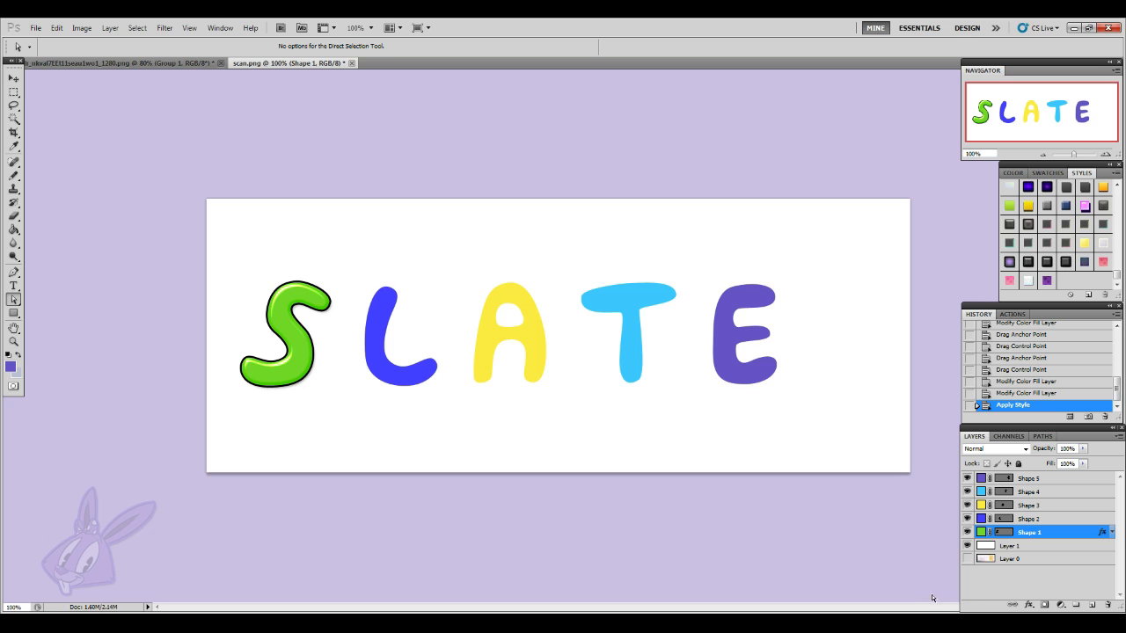
# - Add a 3 px black outside stroke to the L on Shape 2 through its layer style, and collapse its effects list
pyautogui.click(1047, 522)
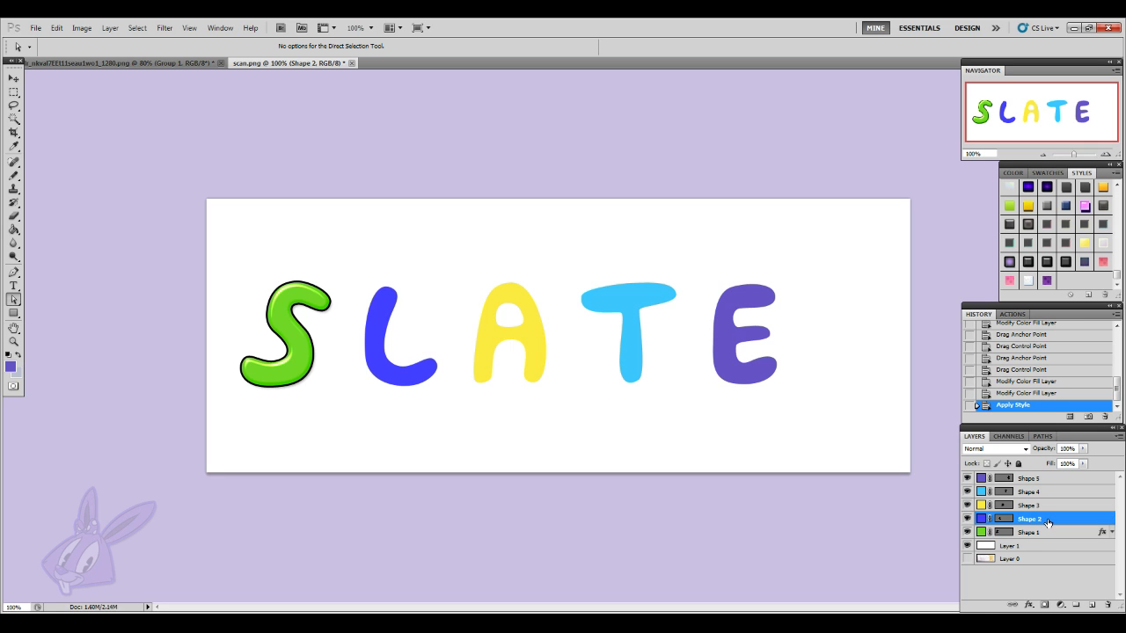
pyautogui.click(1031, 606)
pyautogui.click(1031, 606)
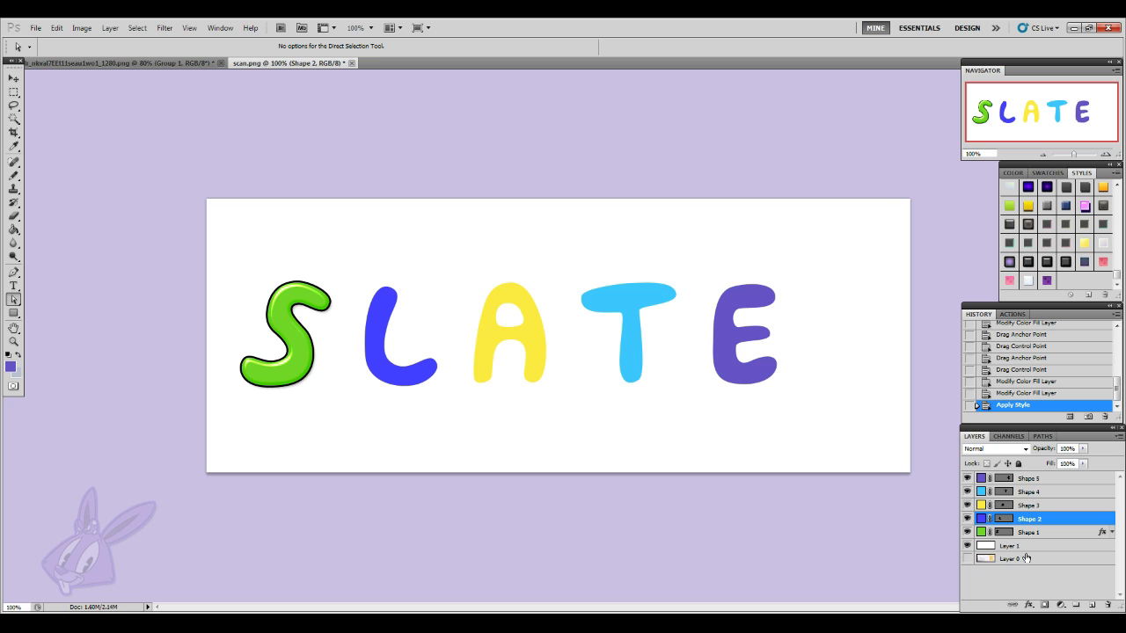
pyautogui.click(1004, 521)
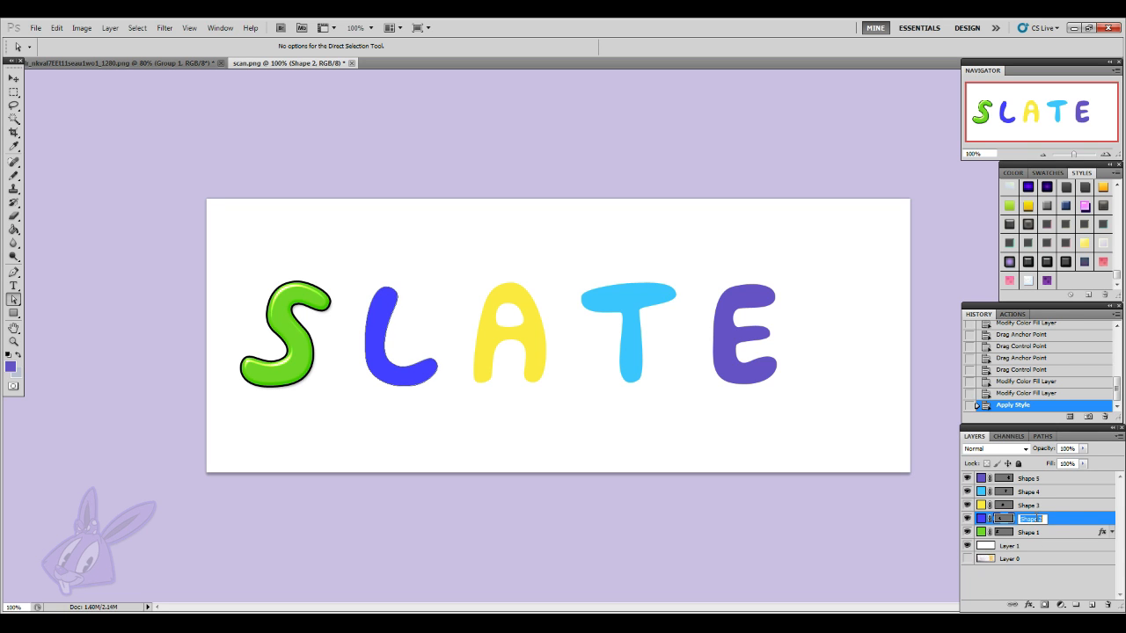
pyautogui.doubleClick(1067, 521)
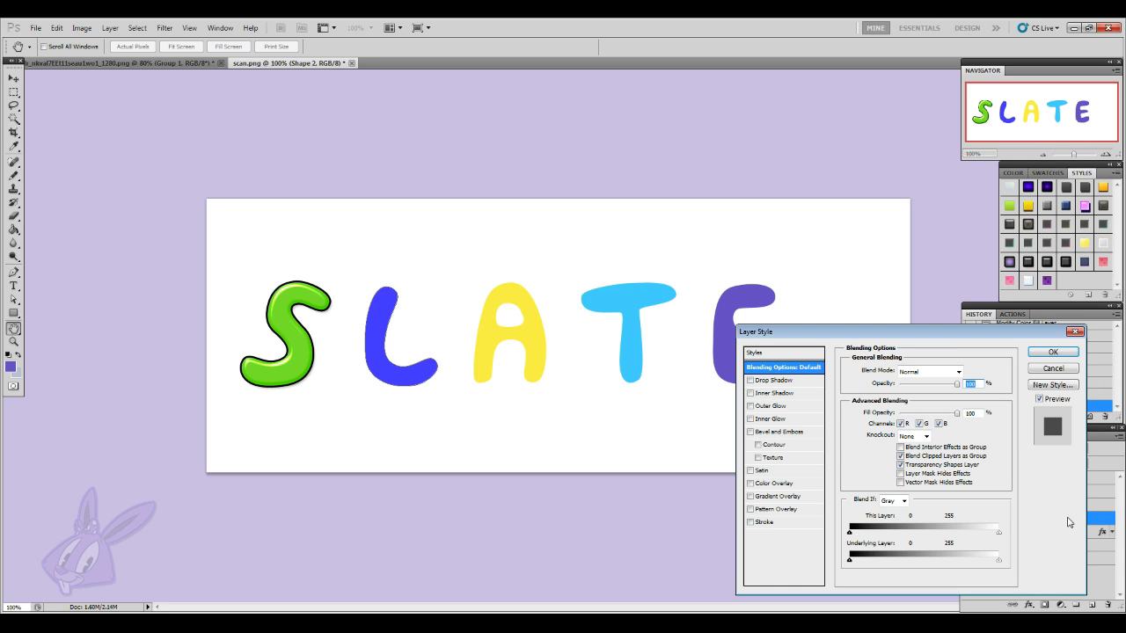
pyautogui.moveTo(909, 334); pyautogui.dragTo(914, 280)
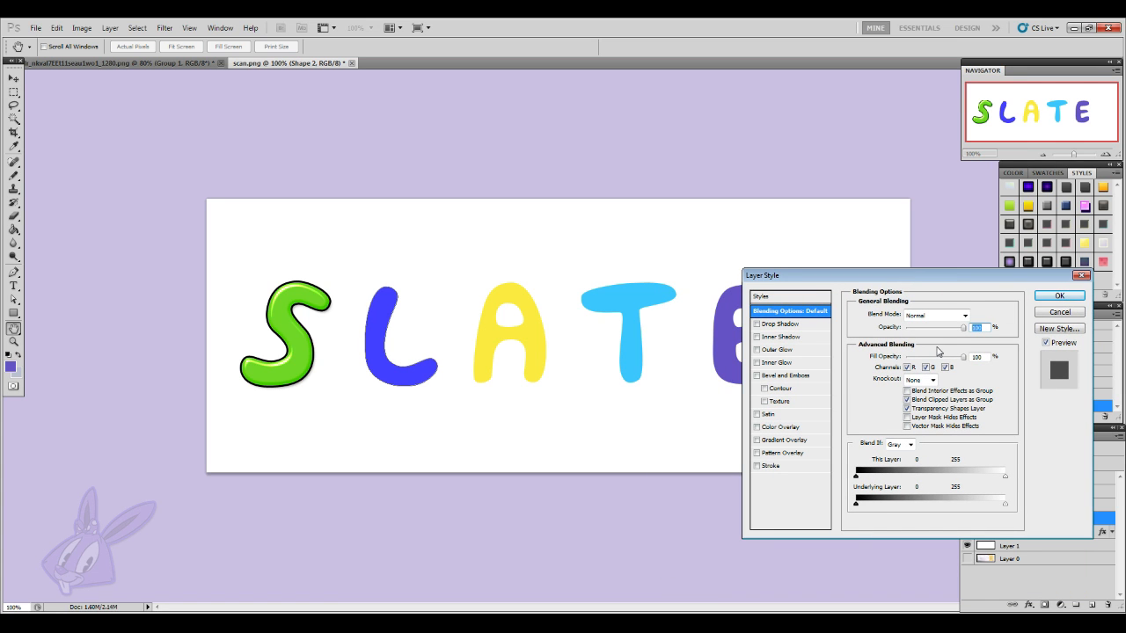
pyautogui.moveTo(911, 278); pyautogui.dragTo(887, 314)
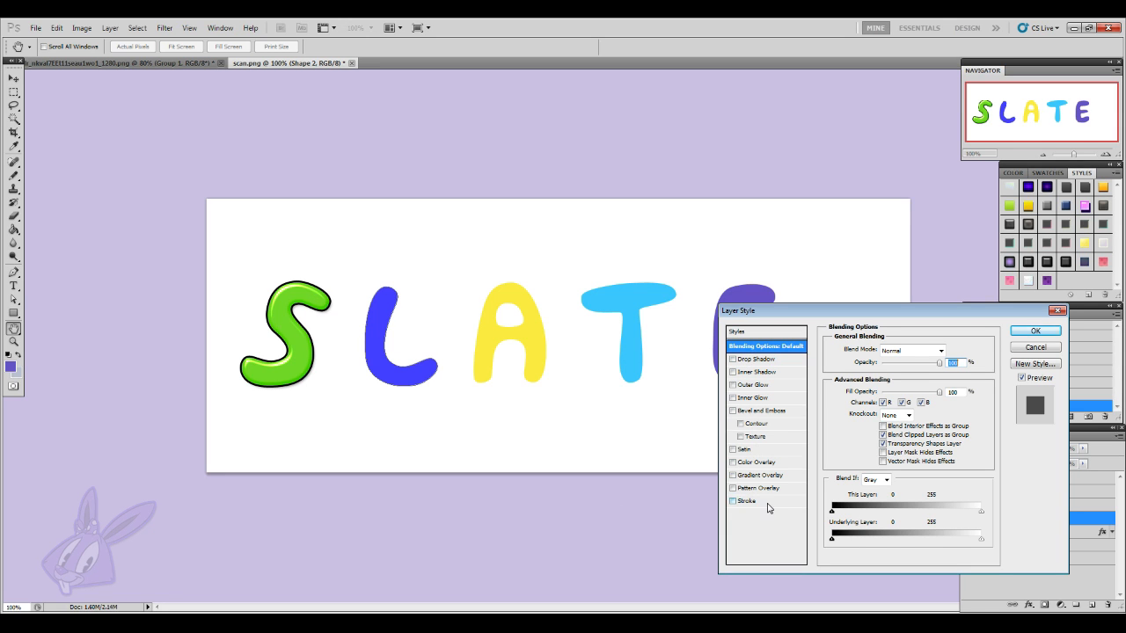
pyautogui.click(767, 503)
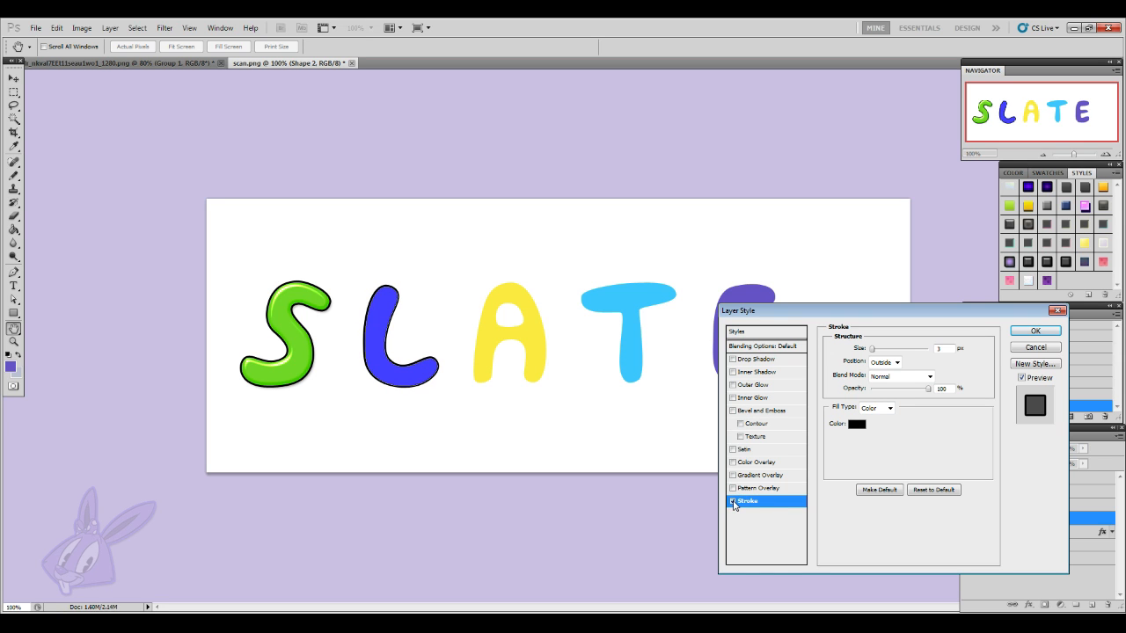
pyautogui.click(1035, 331)
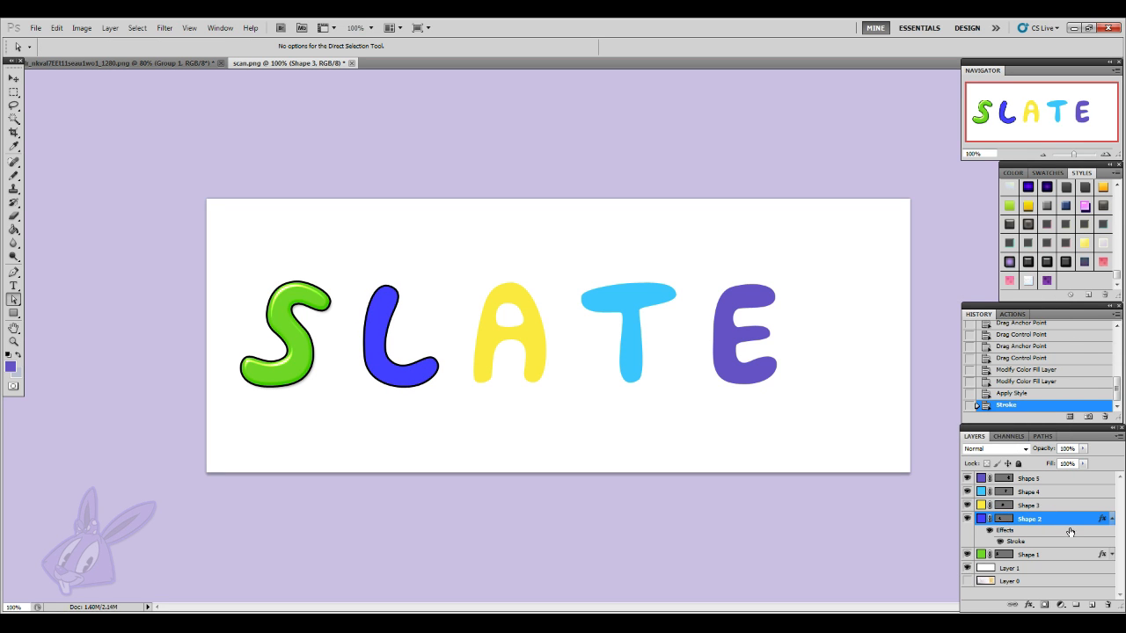
pyautogui.click(1112, 520)
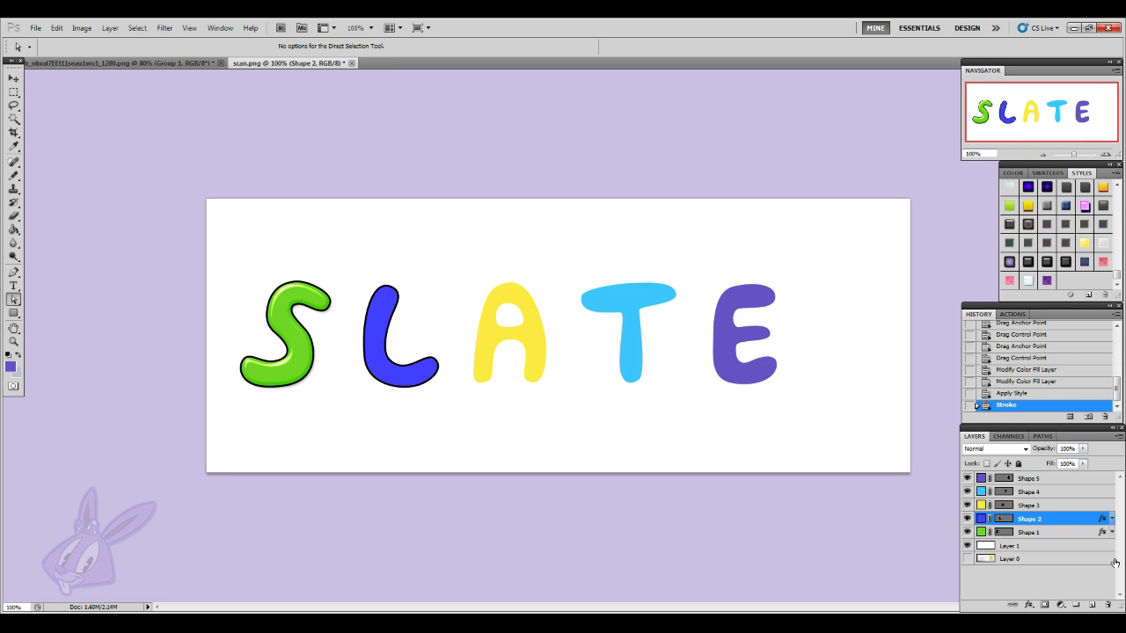
# - Open the layer style of the L on Shape 2 and show its stroke settings
pyautogui.doubleClick(981, 519)
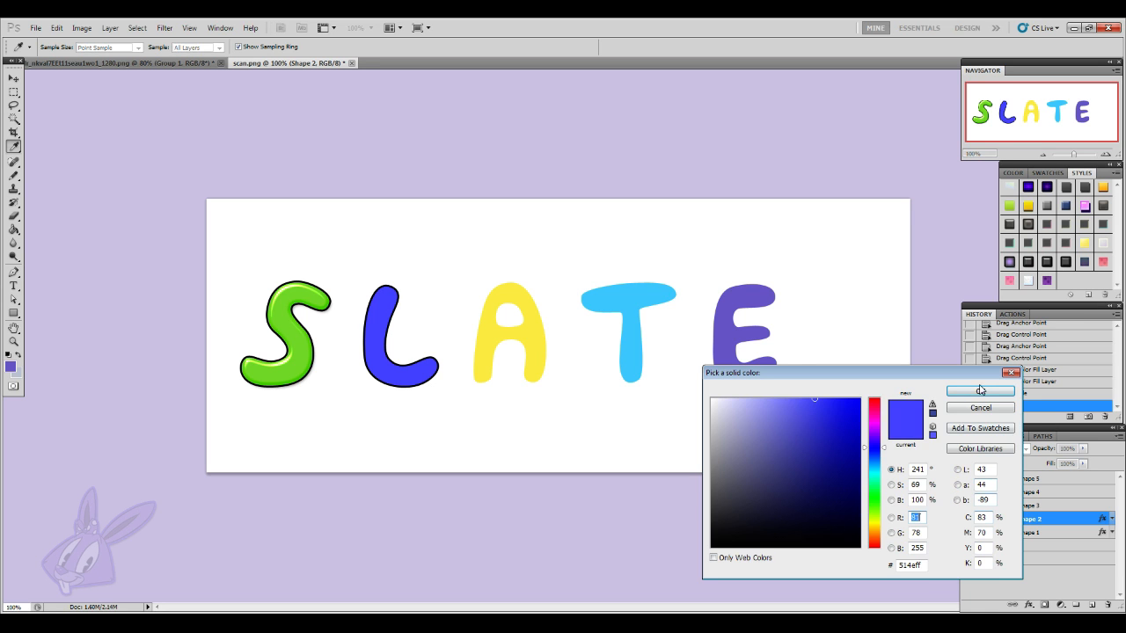
pyautogui.doubleClick(1067, 525)
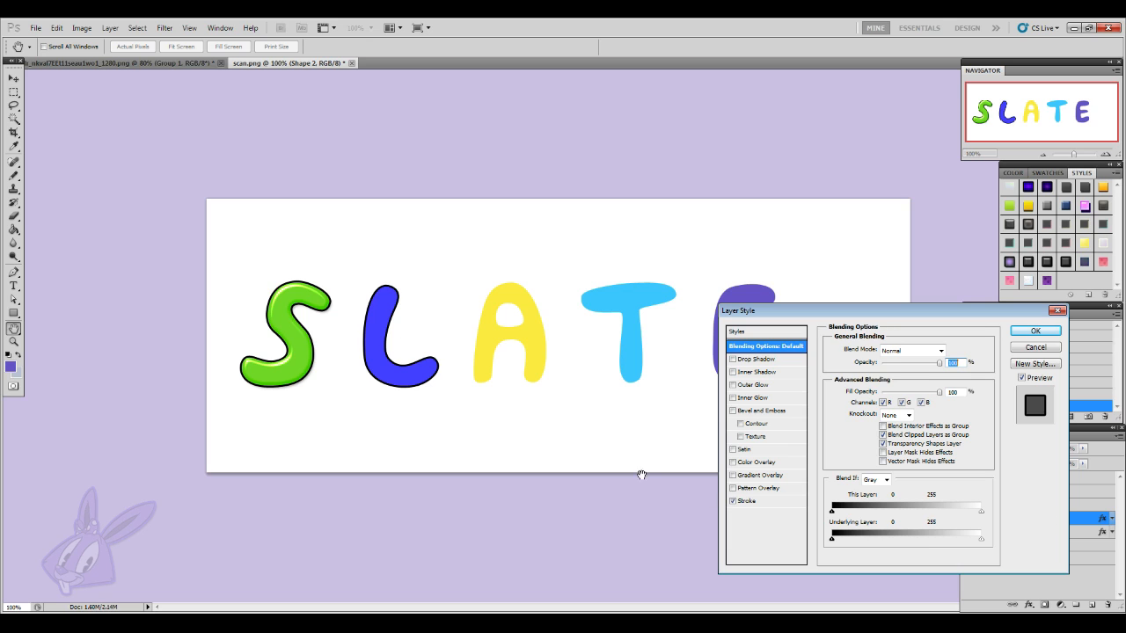
pyautogui.click(764, 503)
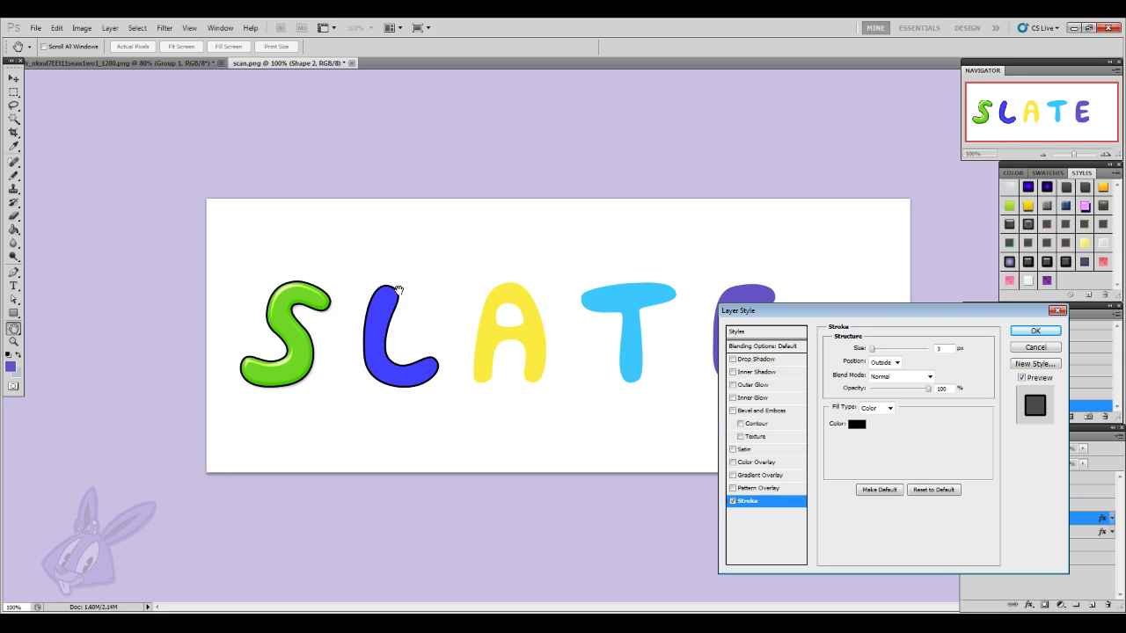
# - Try a muted green stroke color on the L and cancel the color change
pyautogui.click(855, 424)
pyautogui.click(788, 466)
pyautogui.moveTo(802, 464)
pyautogui.mouseDown()
pyautogui.moveTo(818, 440)
pyautogui.moveTo(754, 438)
pyautogui.mouseUp()
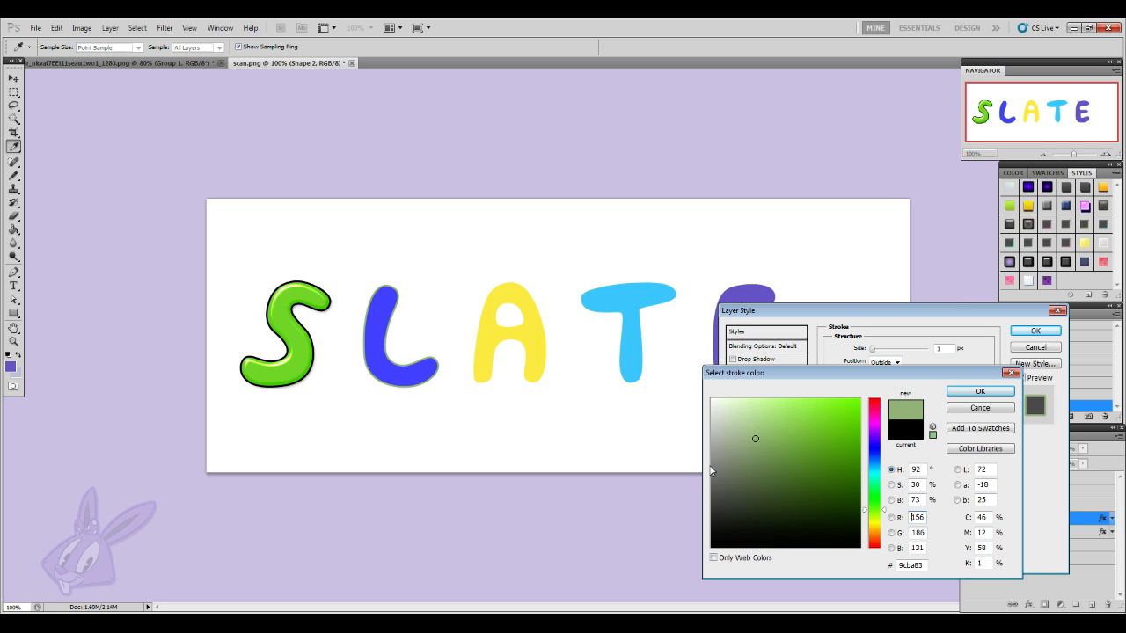
pyautogui.press('space')
pyautogui.click(965, 408)
pyautogui.moveTo(872, 348)
pyautogui.mouseDown()
pyautogui.moveTo(914, 349)
pyautogui.moveTo(872, 353)
pyautogui.mouseUp()
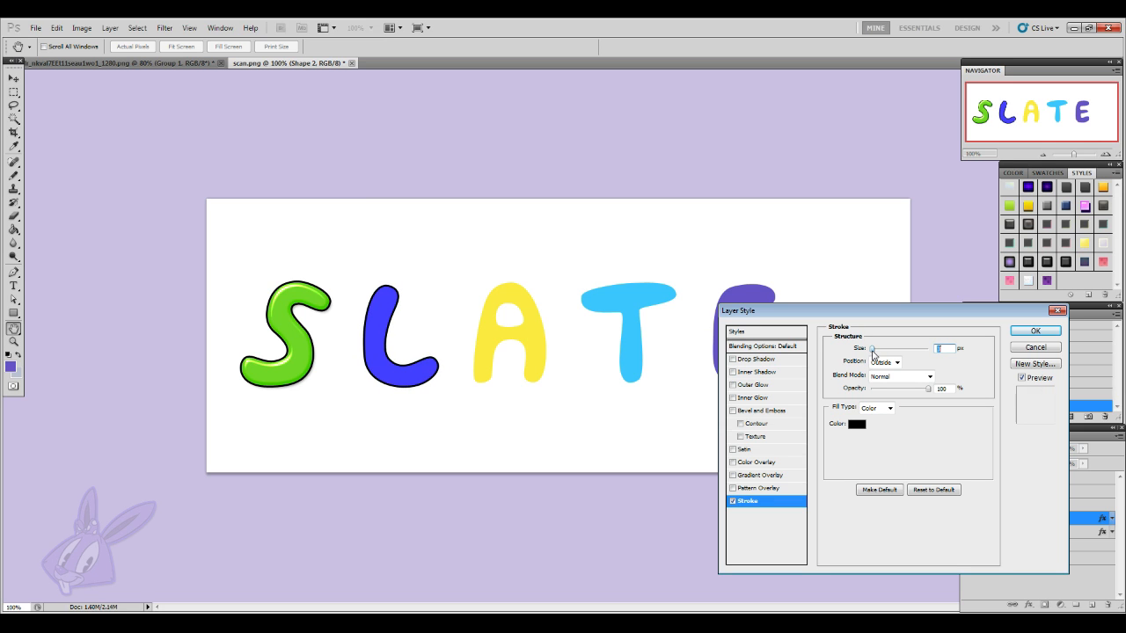
# - Turn off the L's stroke, add a black star pattern overlay, and reposition the stars inside the letter
pyautogui.click(734, 501)
pyautogui.click(761, 488)
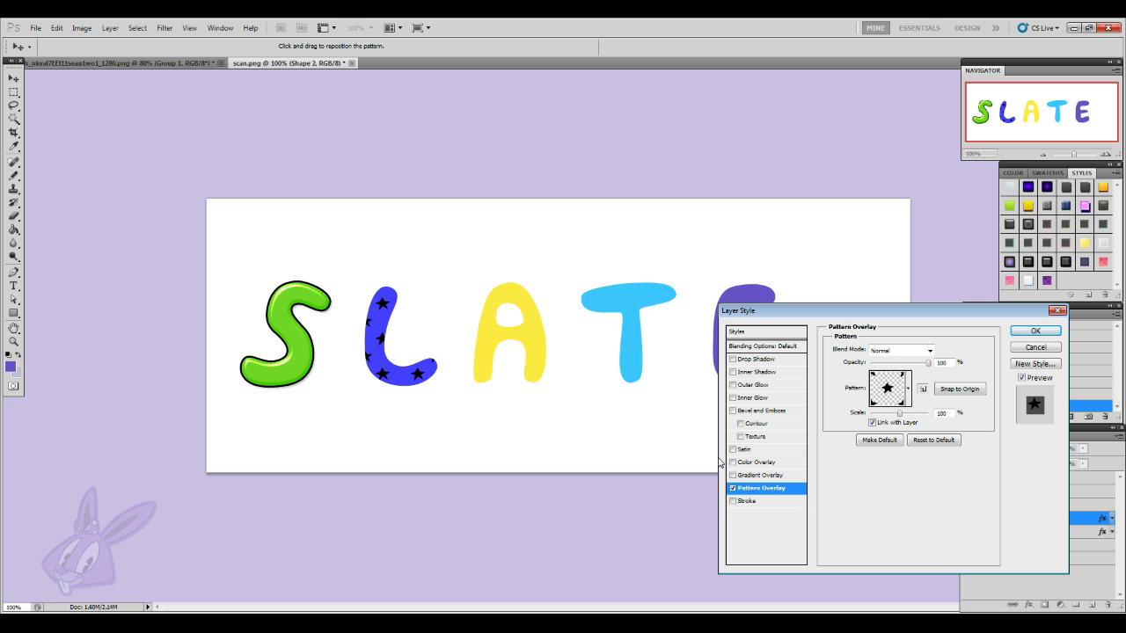
pyautogui.moveTo(385, 347); pyautogui.dragTo(377, 388)
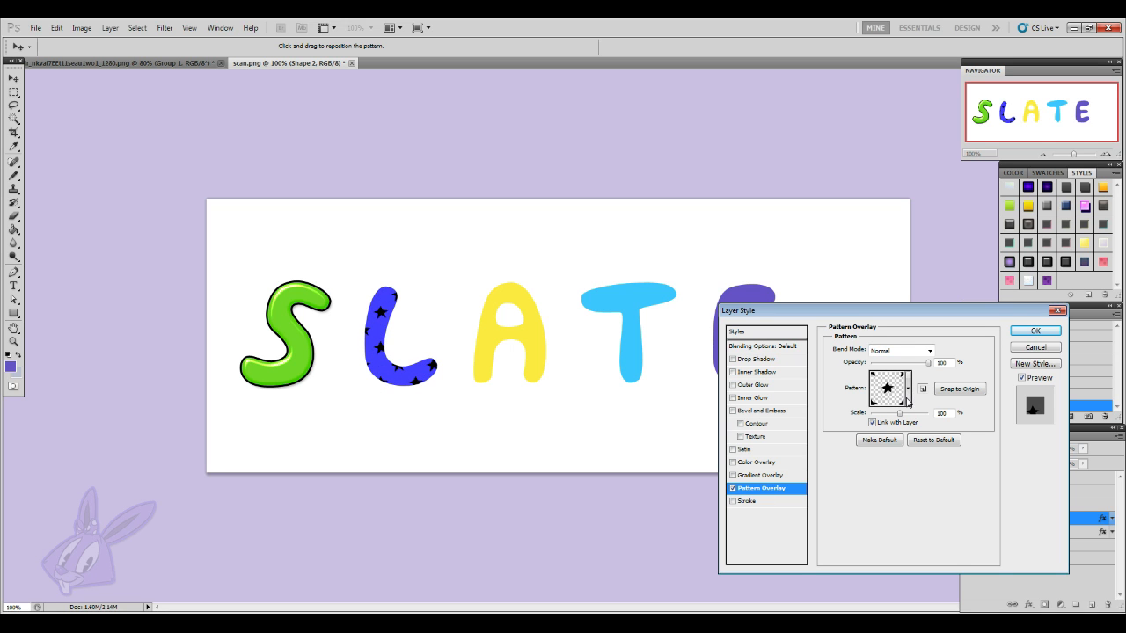
pyautogui.moveTo(380, 313); pyautogui.dragTo(394, 398)
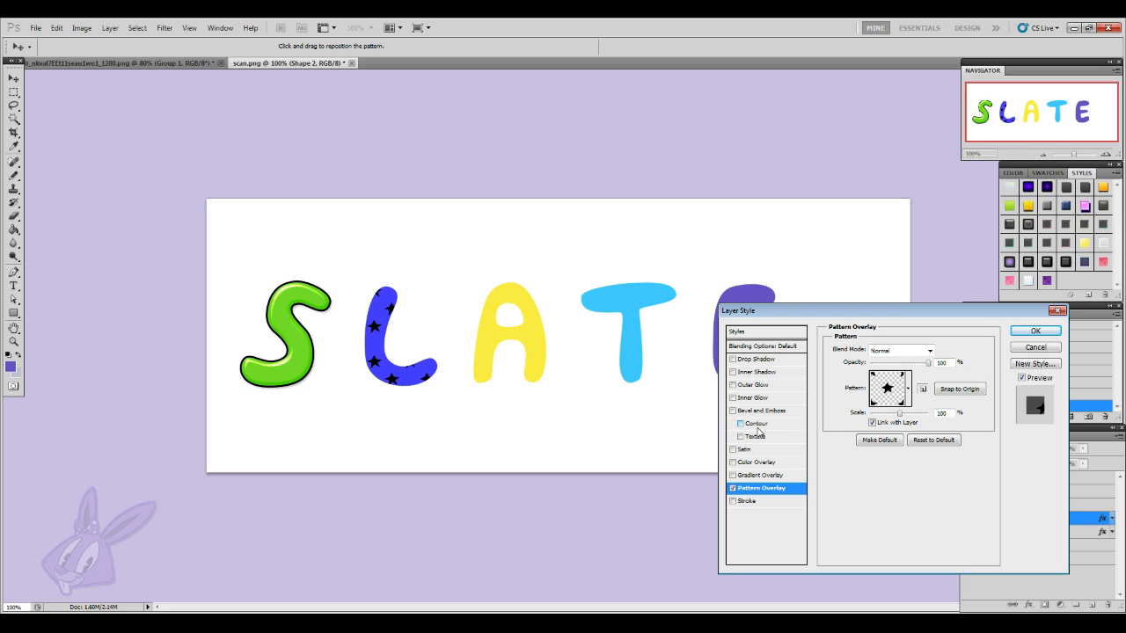
pyautogui.moveTo(409, 361)
pyautogui.mouseDown()
pyautogui.moveTo(413, 349)
pyautogui.moveTo(390, 358)
pyautogui.mouseUp()
# - Browse the available overlay patterns and turn off the L's pattern overlay
pyautogui.click(906, 401)
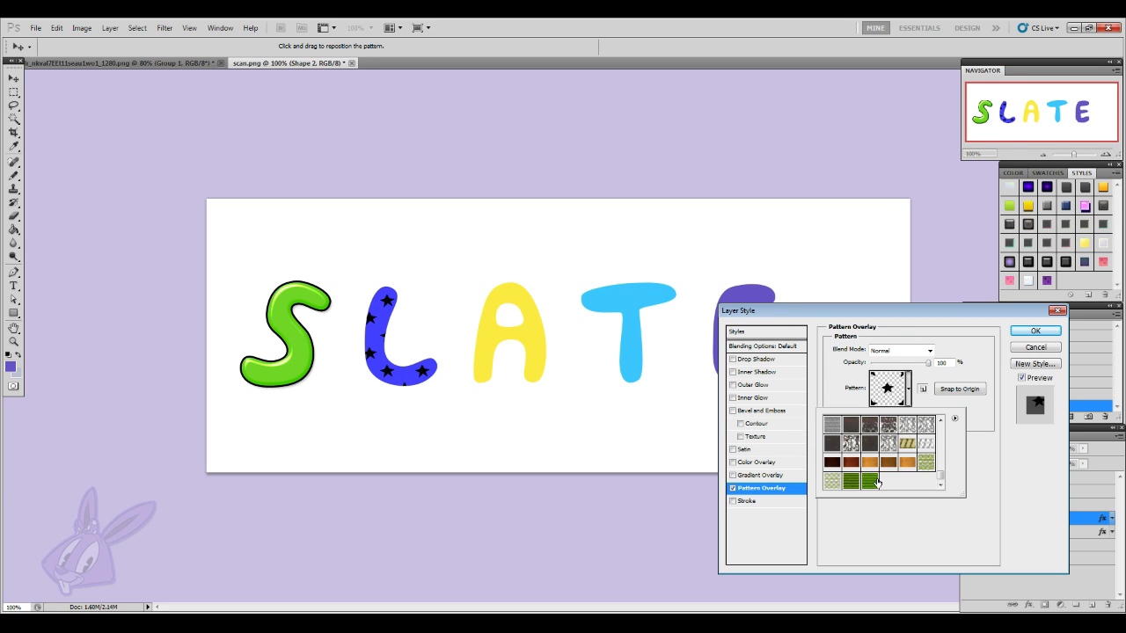
pyautogui.click(926, 520)
pyautogui.click(906, 405)
pyautogui.click(907, 534)
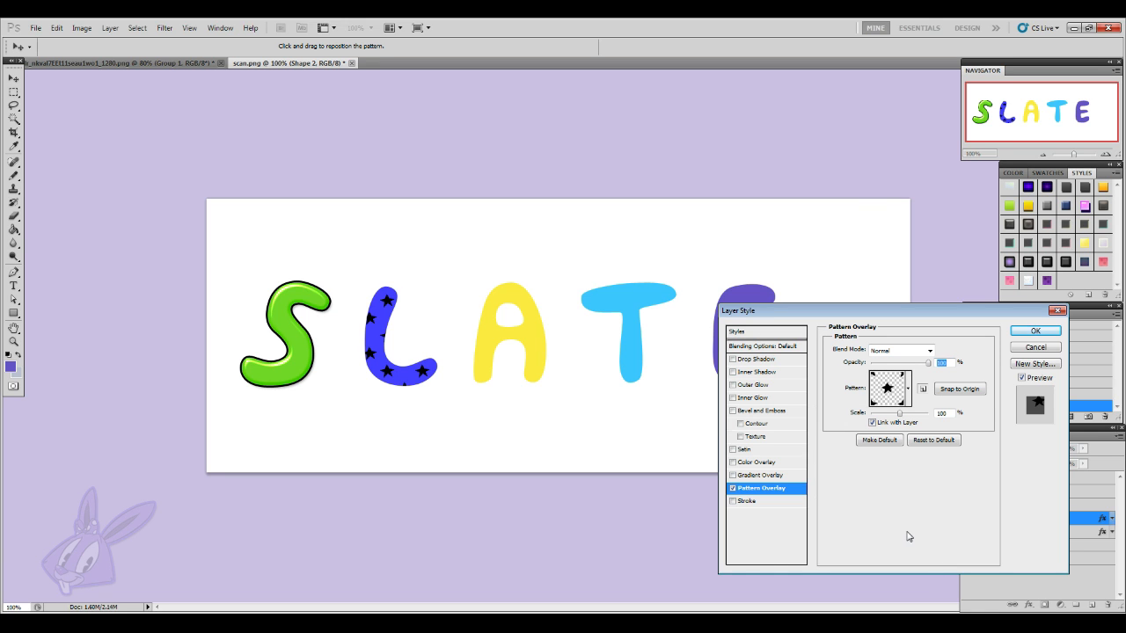
pyautogui.click(731, 488)
# - Add a black-to-white gradient overlay to the L, try dark gray for the white end stop, and cancel the gradient edit
pyautogui.click(761, 475)
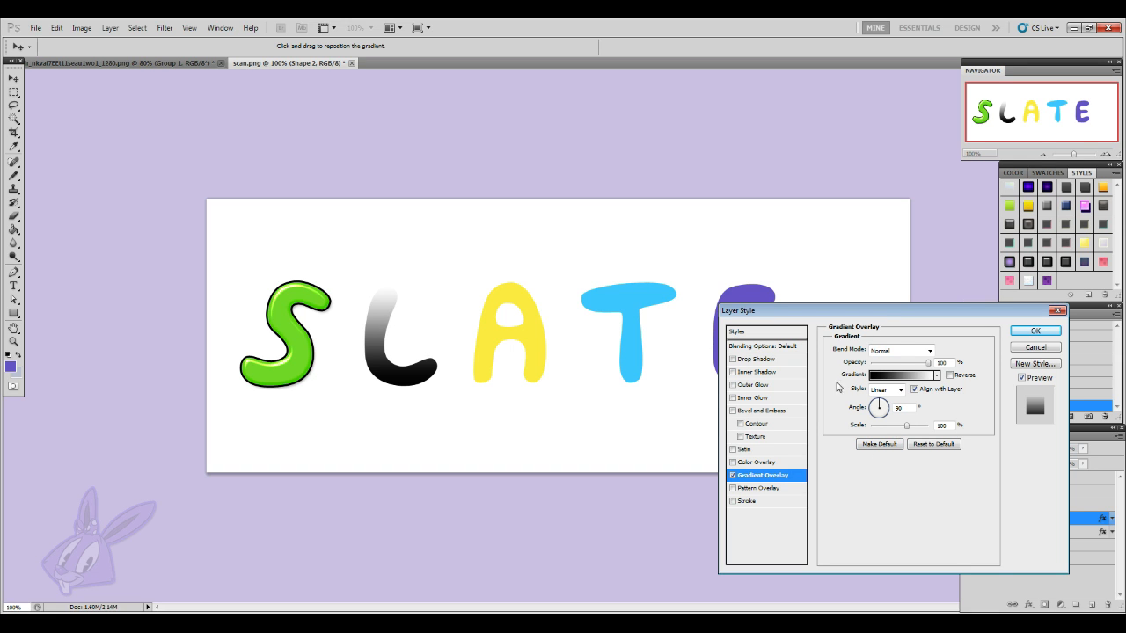
pyautogui.click(936, 376)
pyautogui.click(918, 479)
pyautogui.click(884, 377)
pyautogui.click(946, 413)
pyautogui.click(901, 398)
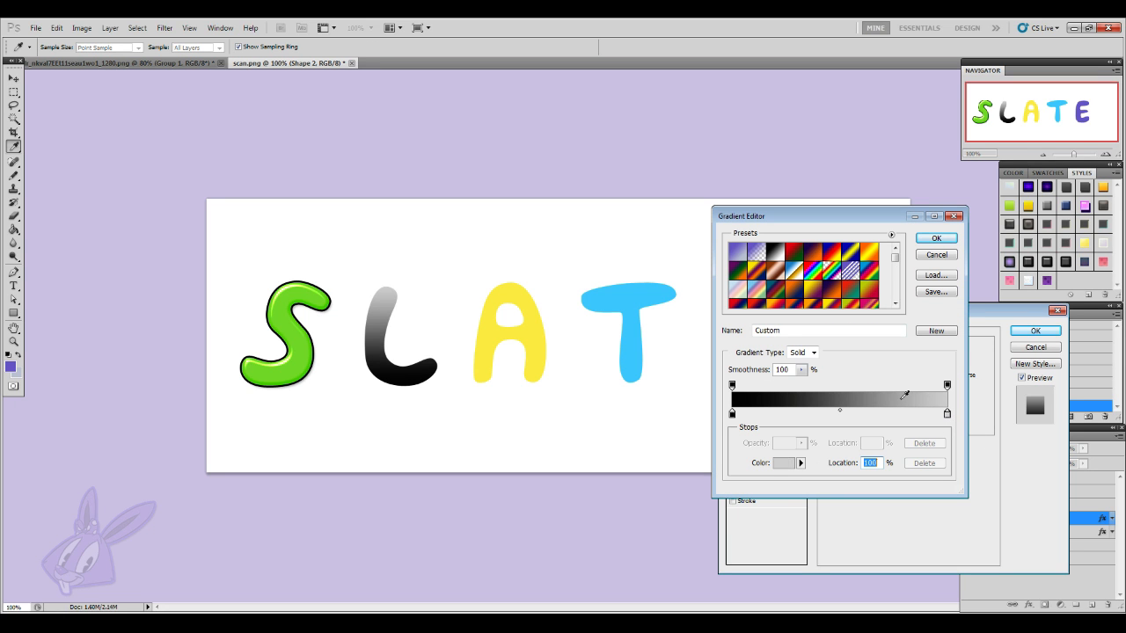
pyautogui.click(809, 397)
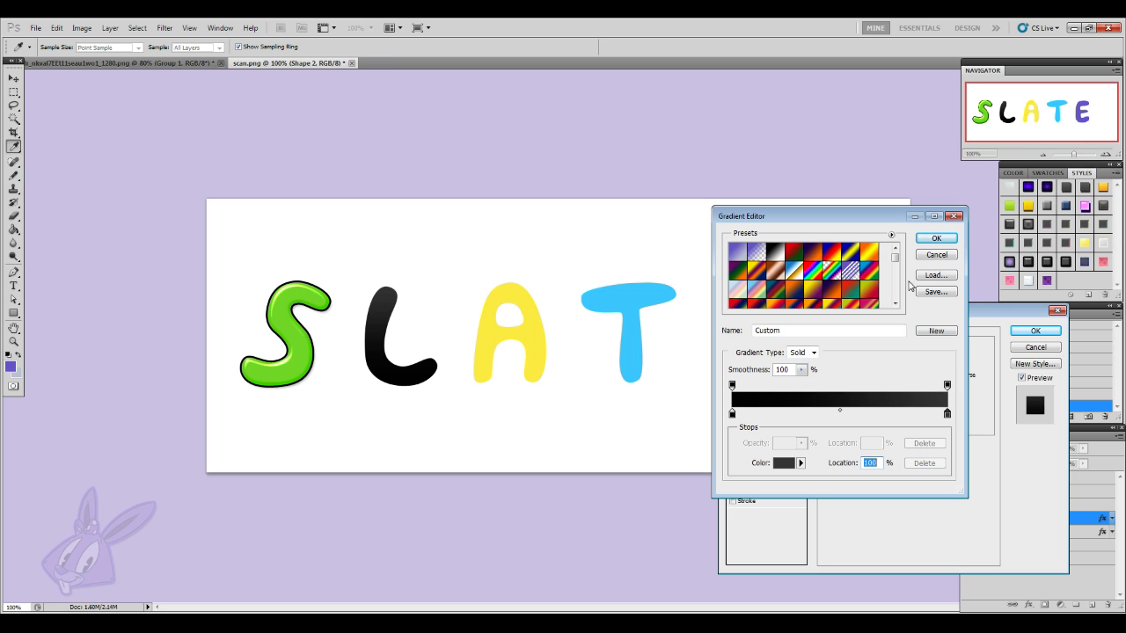
pyautogui.click(936, 254)
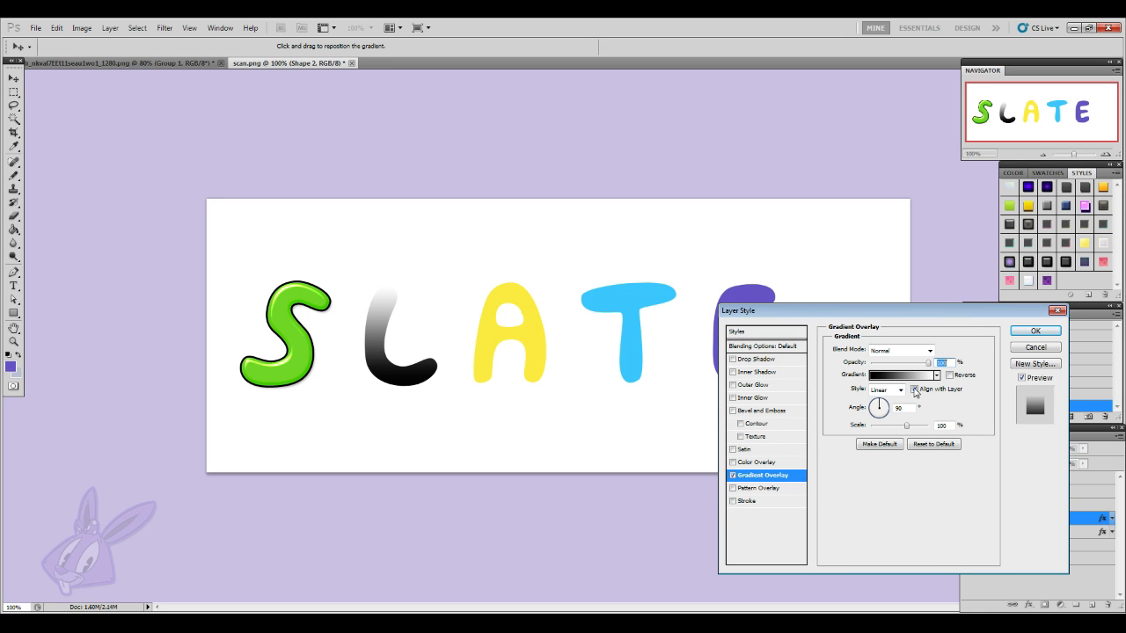
pyautogui.moveTo(927, 368)
pyautogui.mouseDown()
pyautogui.moveTo(859, 370)
pyautogui.moveTo(982, 379)
pyautogui.moveTo(886, 380)
pyautogui.moveTo(936, 393)
pyautogui.mouseUp()
# - Re-enable the L's stroke and try the gradient overlay with the Overlay blend mode before turning it off
pyautogui.click(732, 500)
pyautogui.click(899, 351)
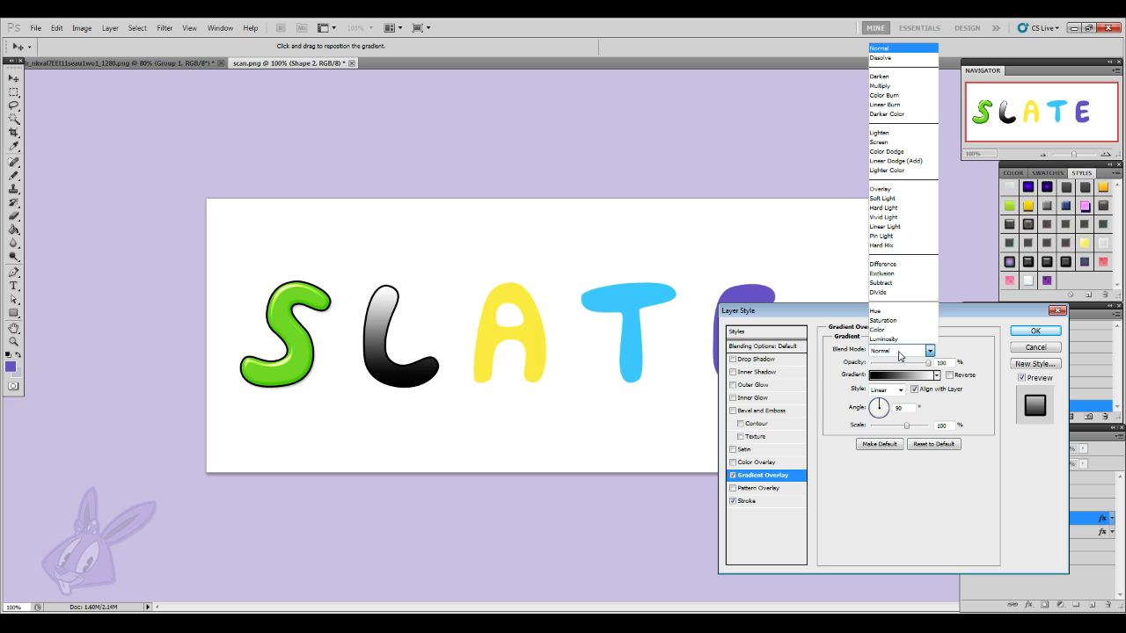
pyautogui.click(890, 152)
pyautogui.scroll(-3, 910, 356)
pyautogui.scroll(-4, 910, 355)
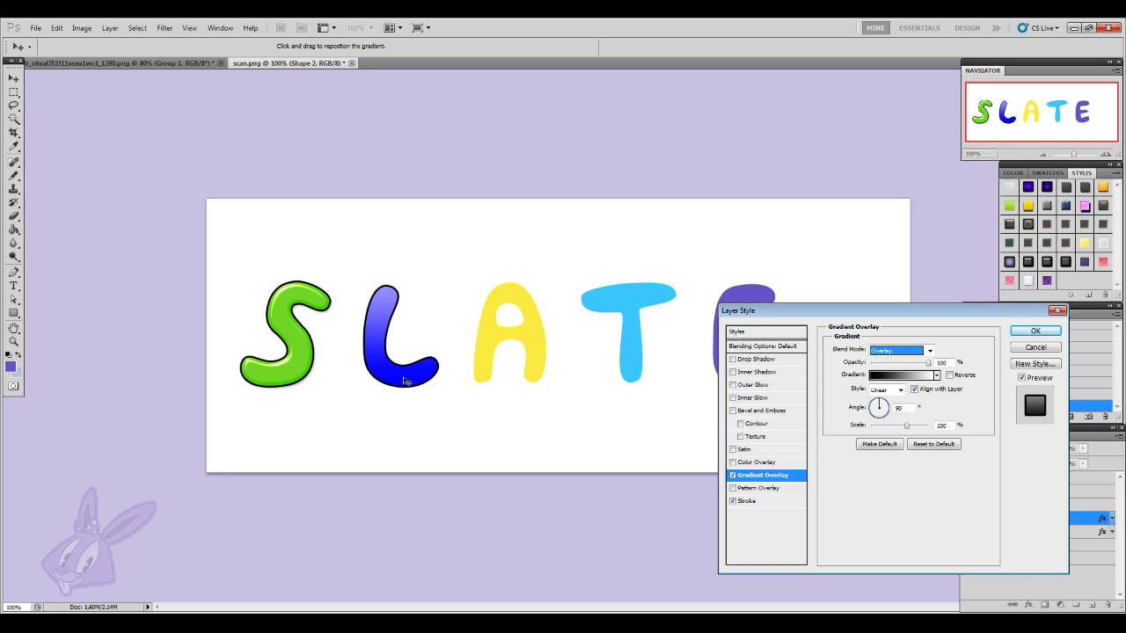
pyautogui.click(733, 475)
# - Try the star pattern overlay on the L with Color Burn blending at 15% opacity and turn it off
pyautogui.click(766, 489)
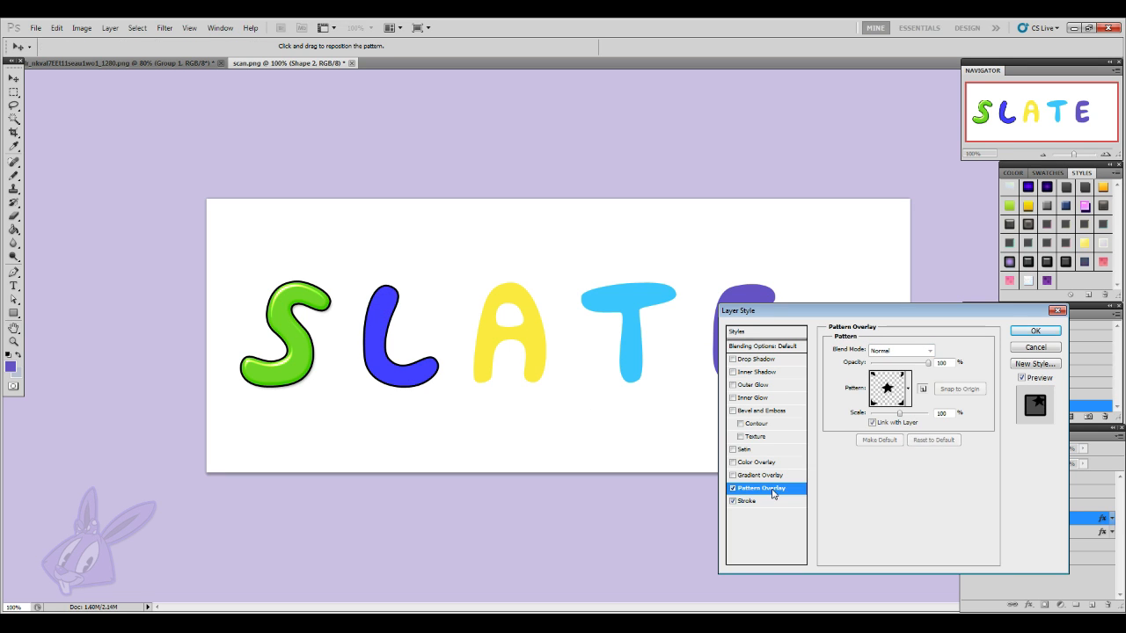
pyautogui.click(907, 355)
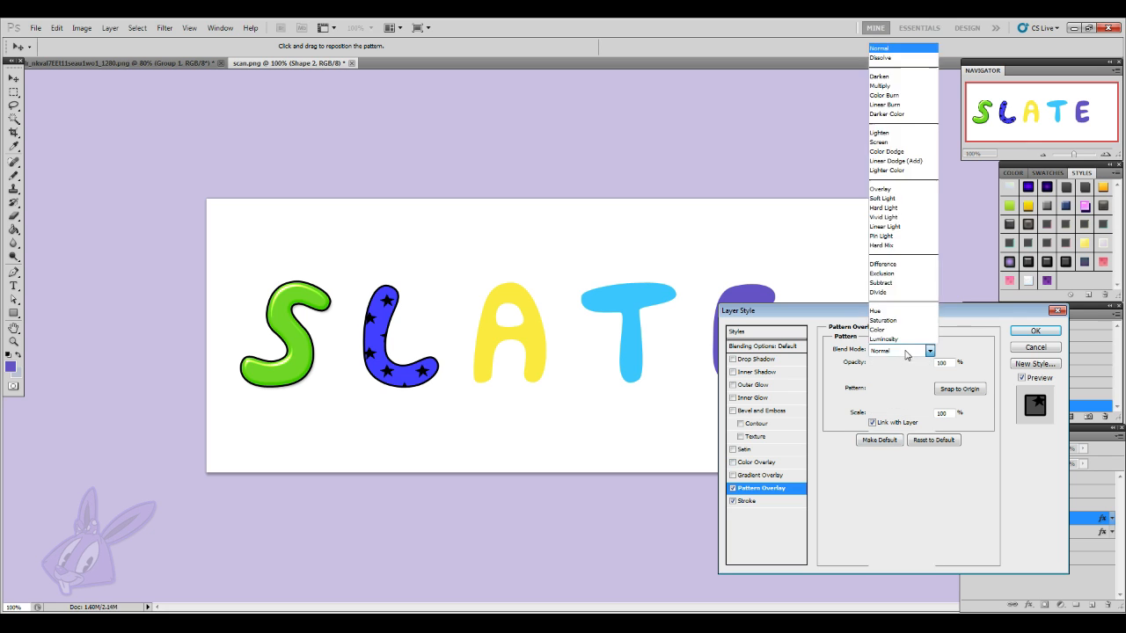
pyautogui.click(907, 356)
pyautogui.scroll(-1, 906, 355)
pyautogui.scroll(-1, 906, 354)
pyautogui.click(894, 364)
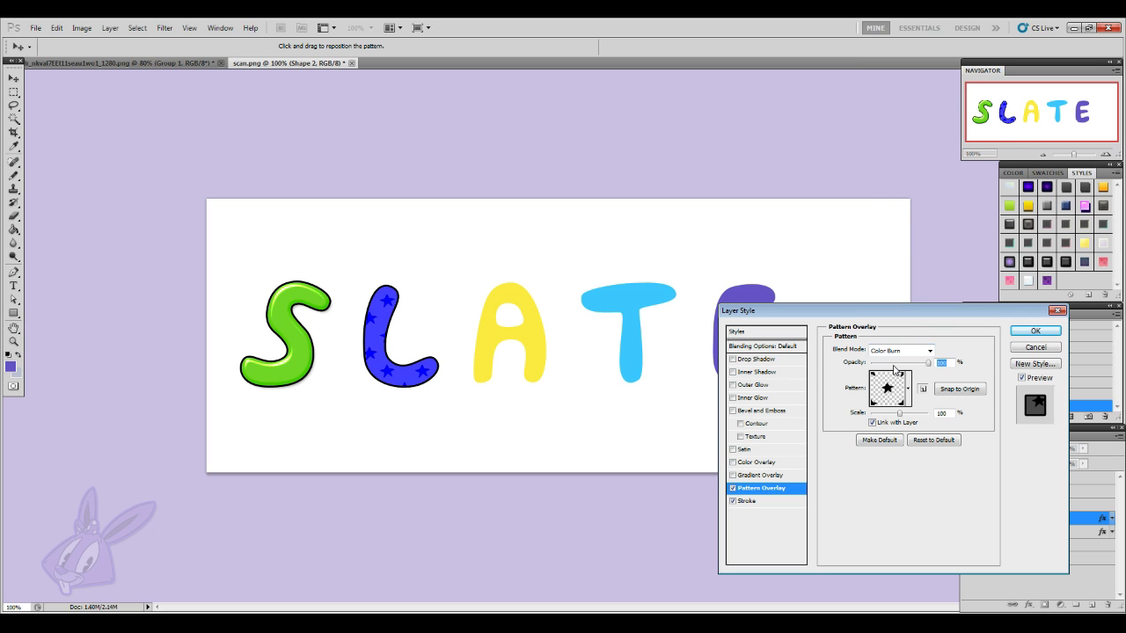
pyautogui.moveTo(892, 367); pyautogui.dragTo(881, 366)
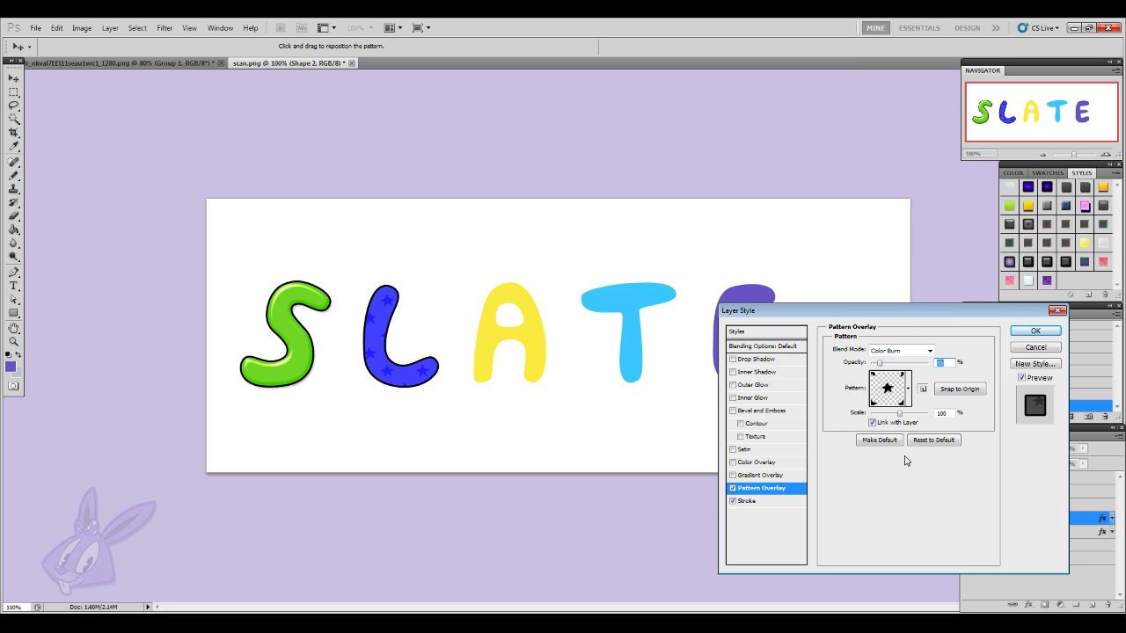
pyautogui.click(732, 488)
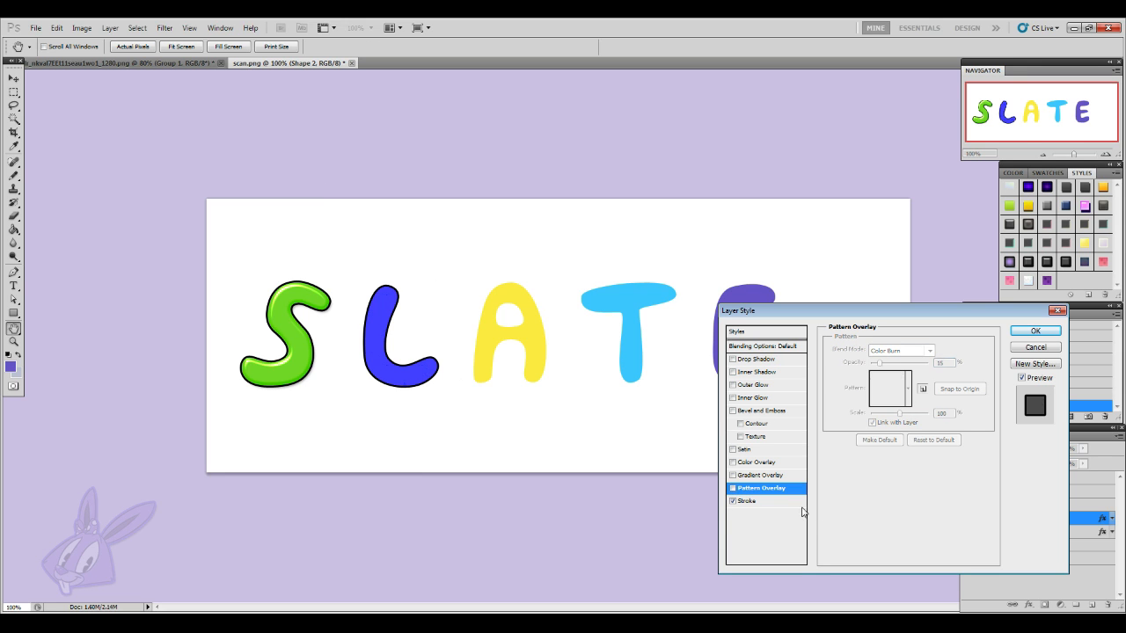
# - Add a red color overlay to the L, try dark red #772220, and cancel the color change
pyautogui.click(770, 466)
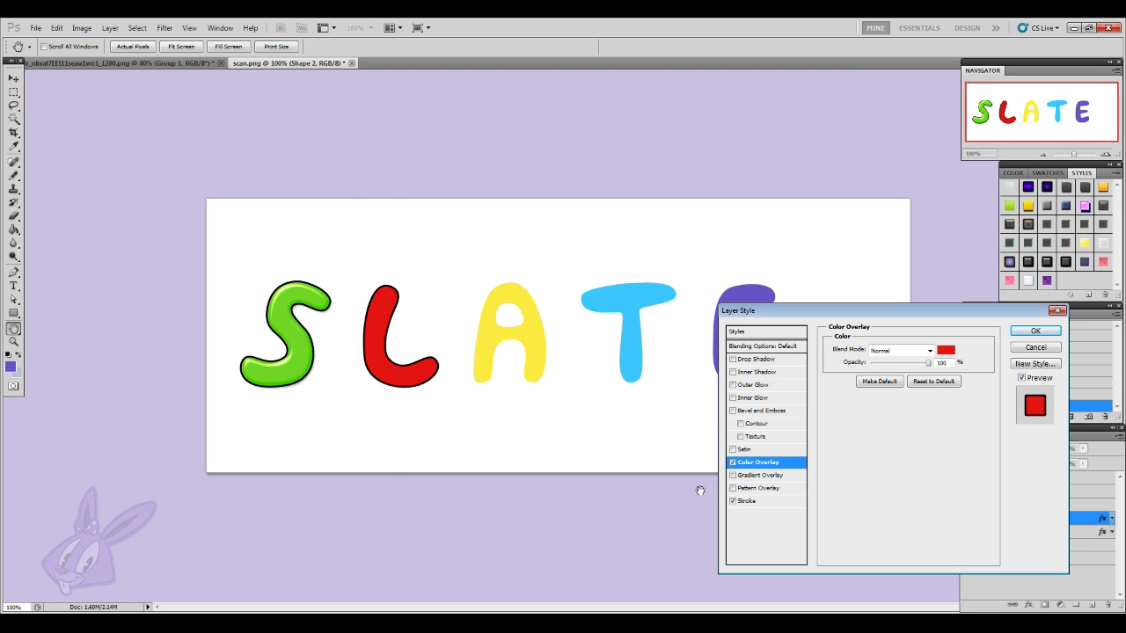
pyautogui.moveTo(895, 313); pyautogui.dragTo(791, 311)
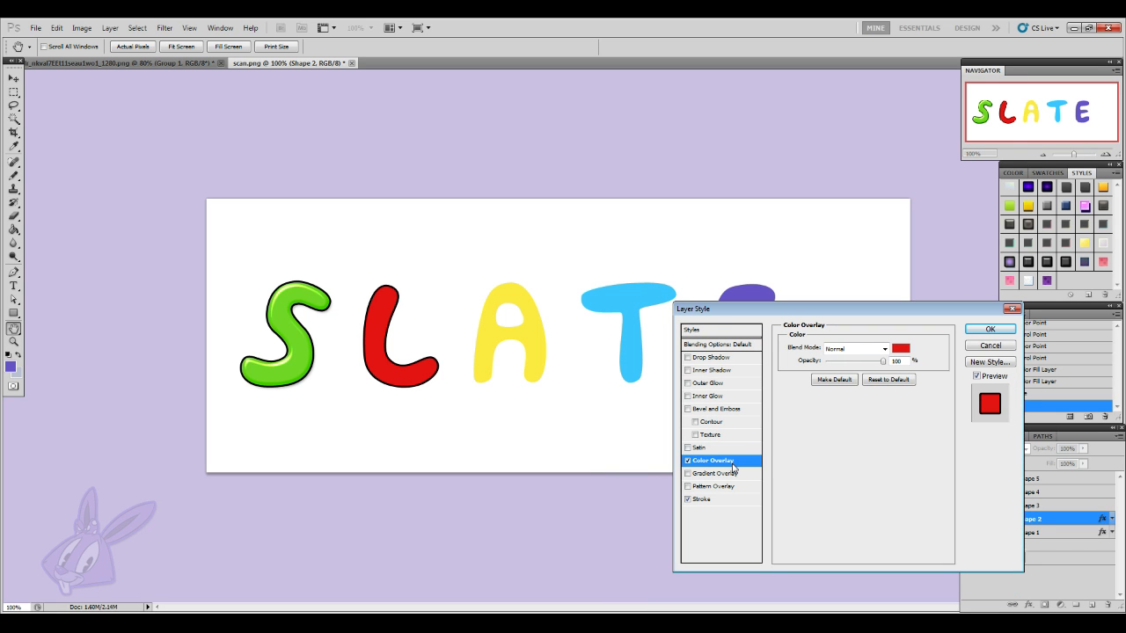
pyautogui.click(898, 348)
pyautogui.click(819, 478)
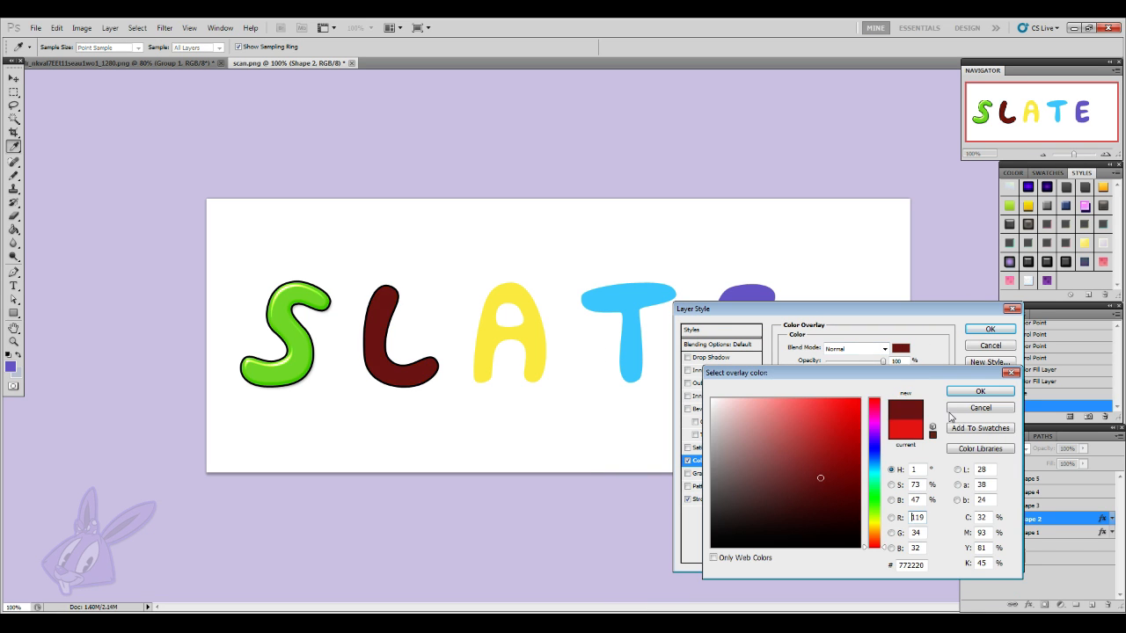
pyautogui.click(950, 409)
# - Try other blend modes for the L's color overlay, ending on Hard Mix, and turn the overlay off
pyautogui.click(853, 349)
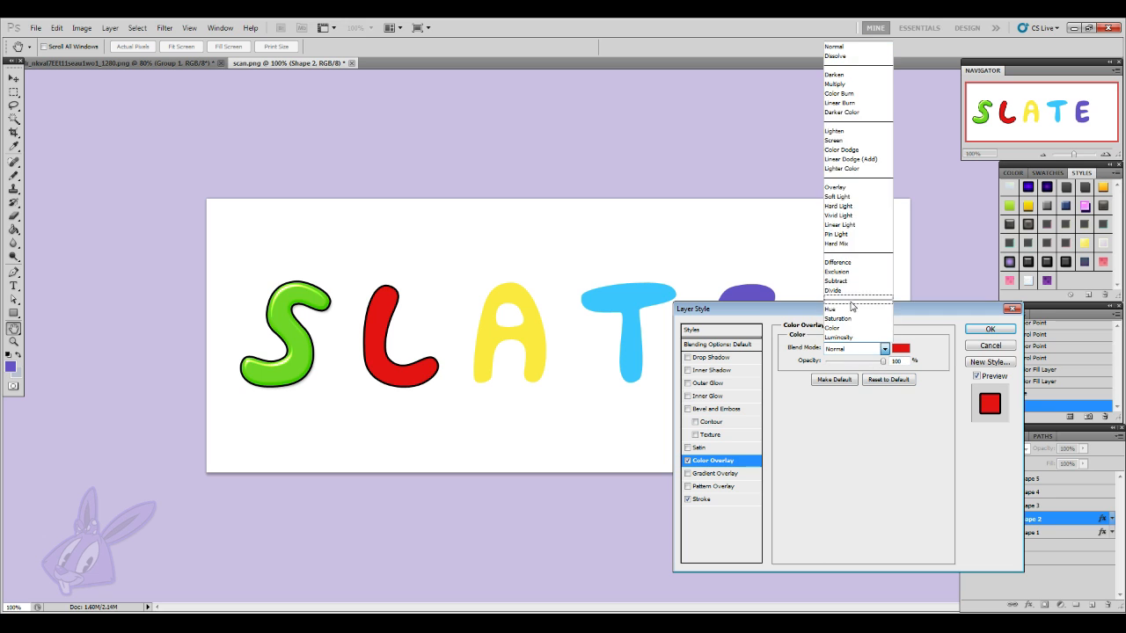
pyautogui.click(835, 291)
pyautogui.scroll(2, 847, 350)
pyautogui.scroll(2, 847, 350)
pyautogui.click(688, 461)
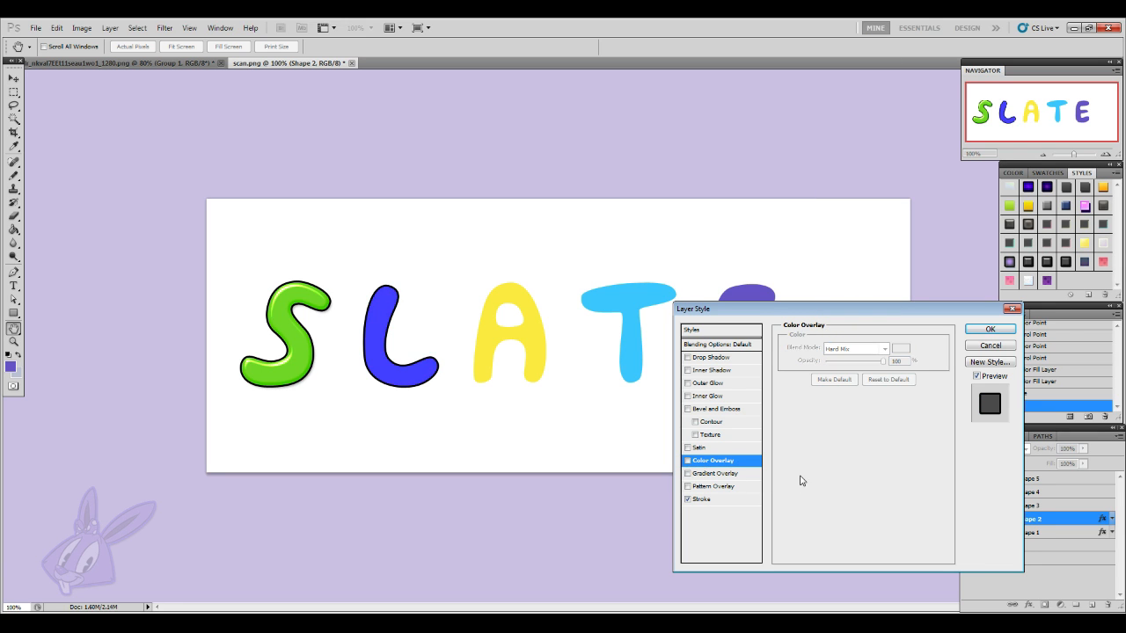
# - Try a black Multiply satin effect on the L with slightly lower opacity and greater distance, and turn it off
pyautogui.click(720, 448)
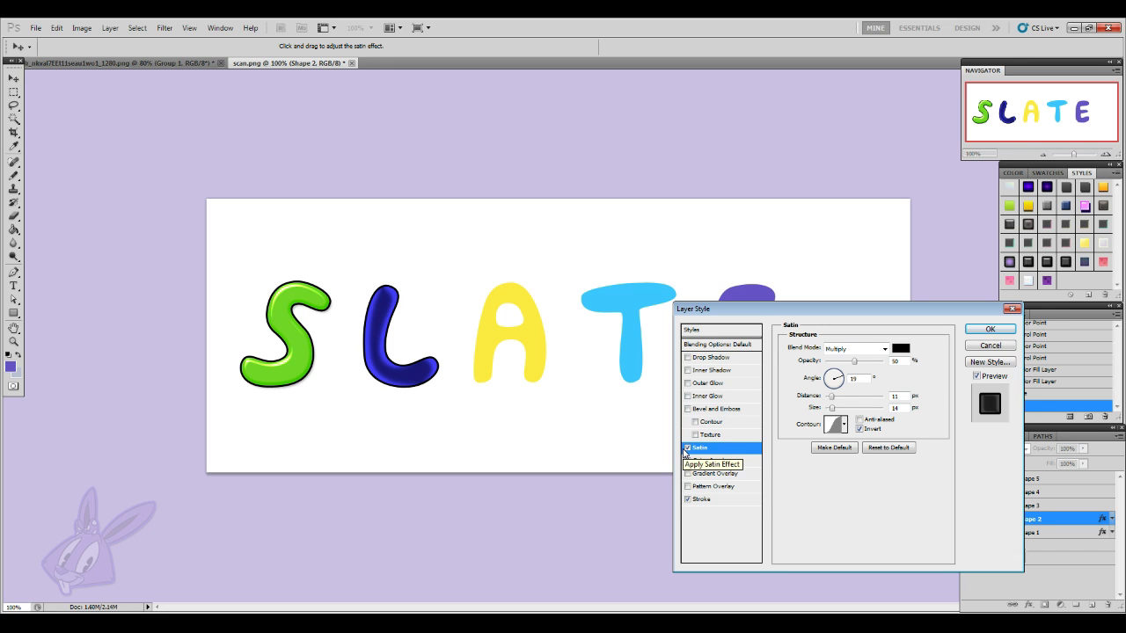
pyautogui.moveTo(854, 361)
pyautogui.mouseDown()
pyautogui.moveTo(839, 364)
pyautogui.moveTo(867, 373)
pyautogui.moveTo(837, 400)
pyautogui.moveTo(857, 403)
pyautogui.moveTo(841, 403)
pyautogui.mouseUp()
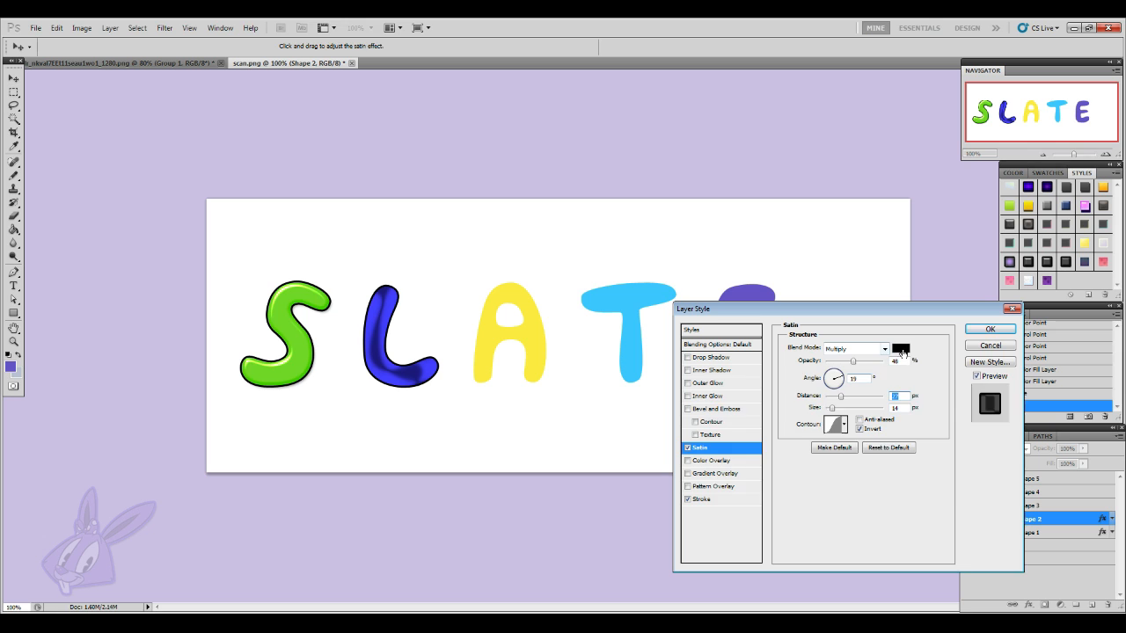
pyautogui.click(902, 352)
pyautogui.click(980, 391)
pyautogui.click(686, 450)
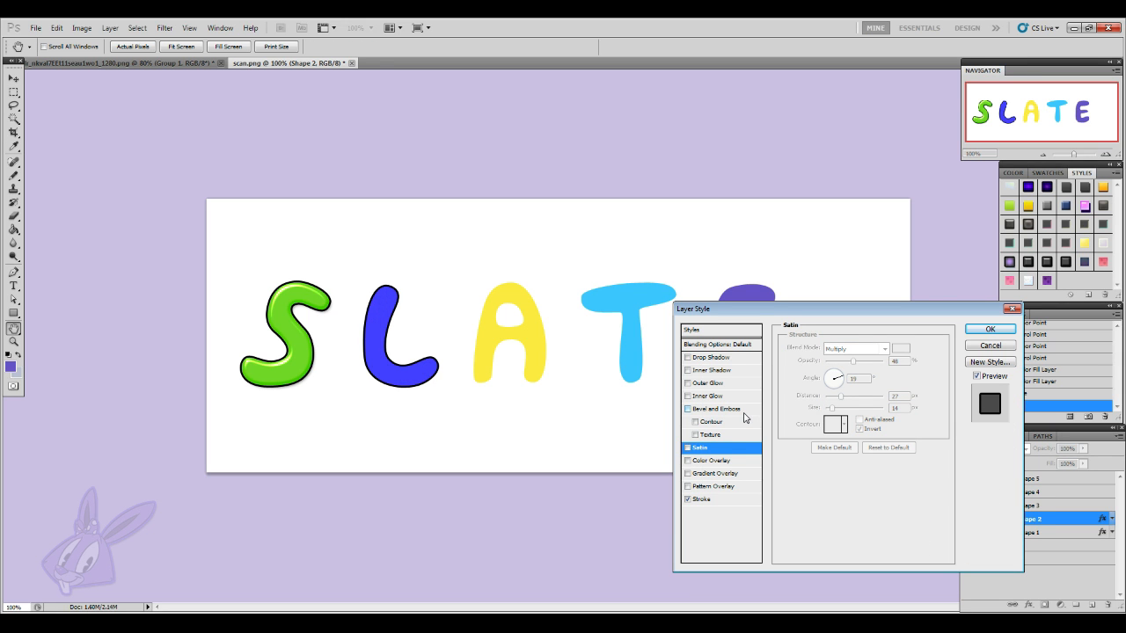
# - Try an inner bevel on the L without global light, at a 108° angle and 58° altitude, and turn it off
pyautogui.click(716, 408)
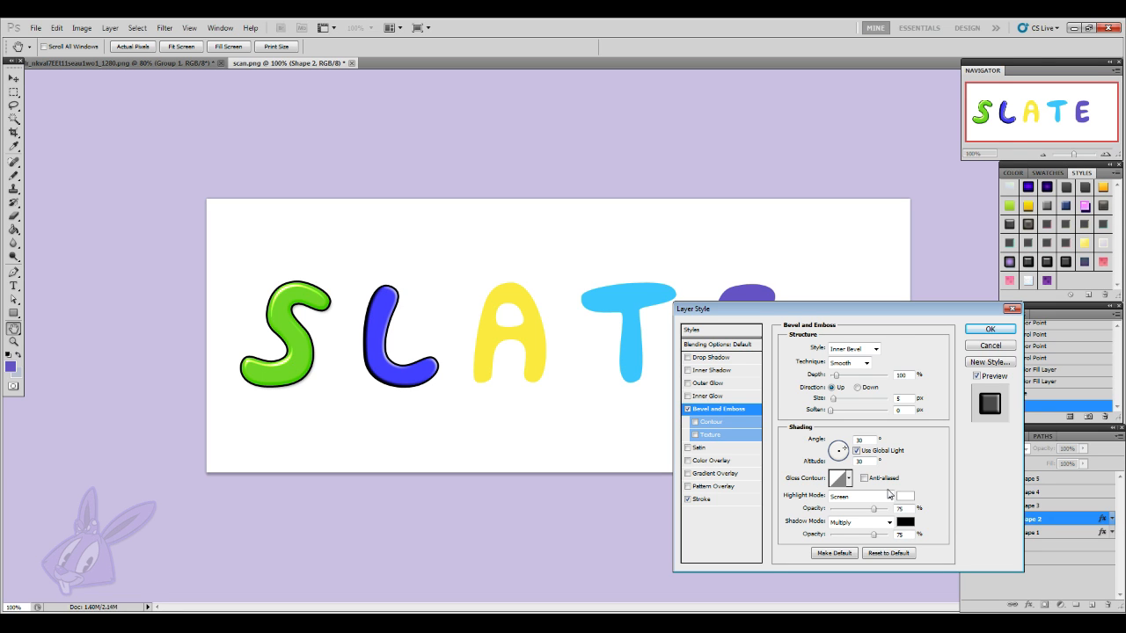
pyautogui.click(855, 452)
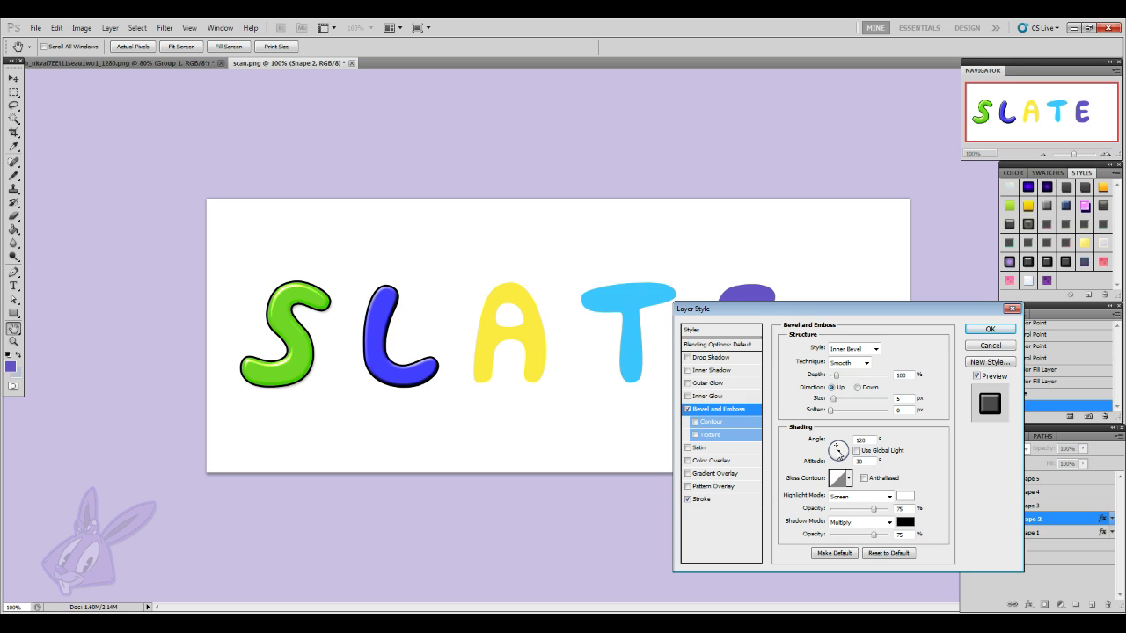
pyautogui.moveTo(838, 451); pyautogui.dragTo(838, 451)
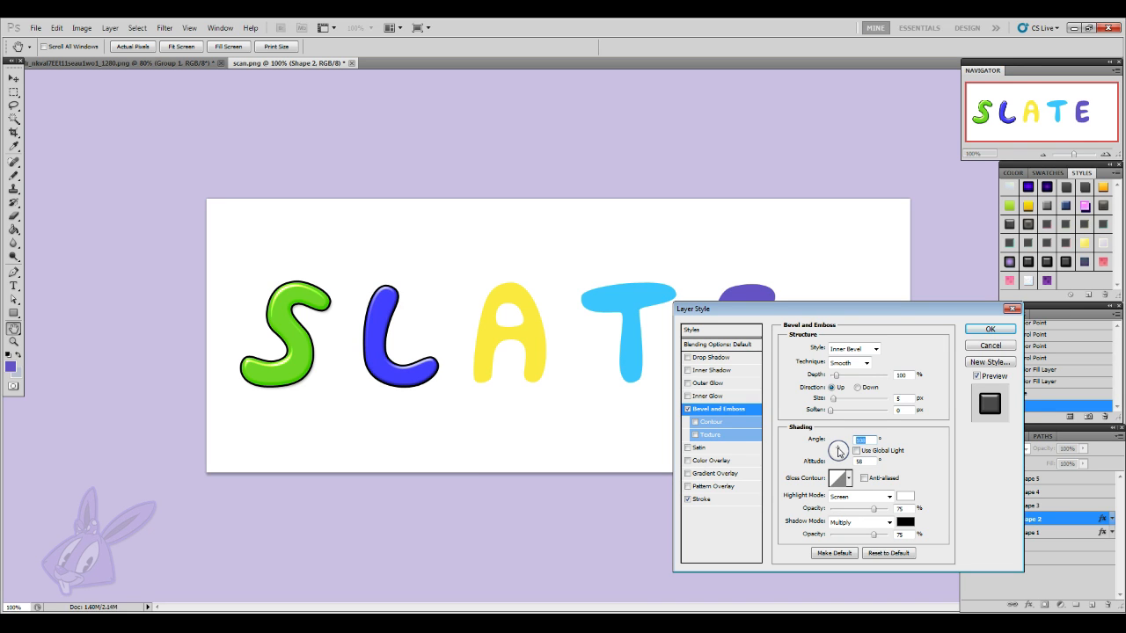
pyautogui.click(876, 496)
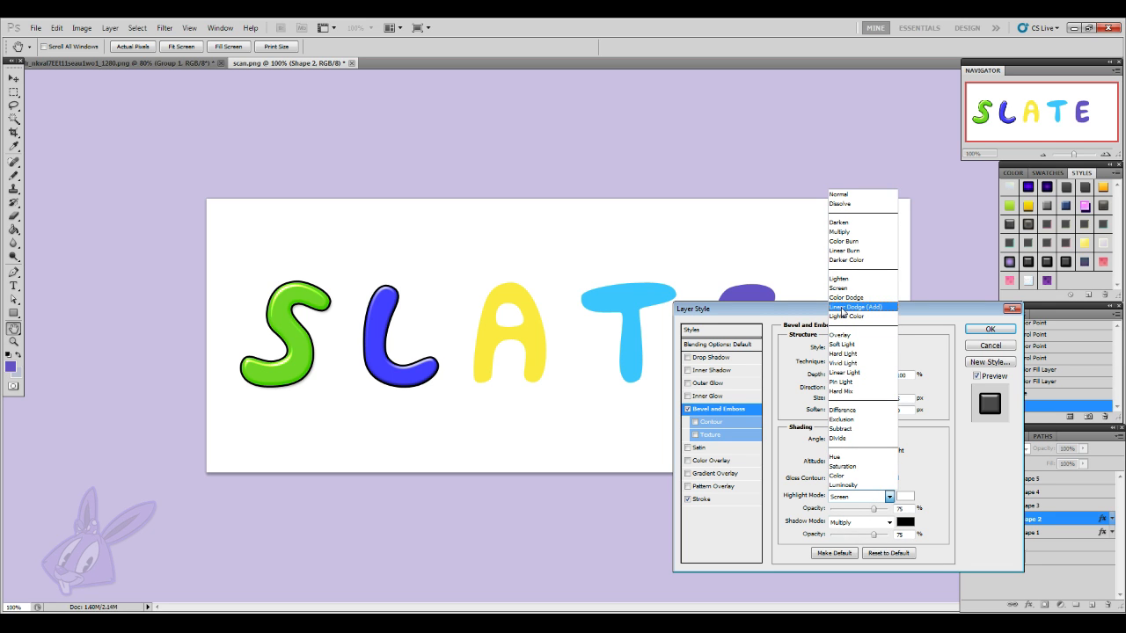
pyautogui.click(982, 495)
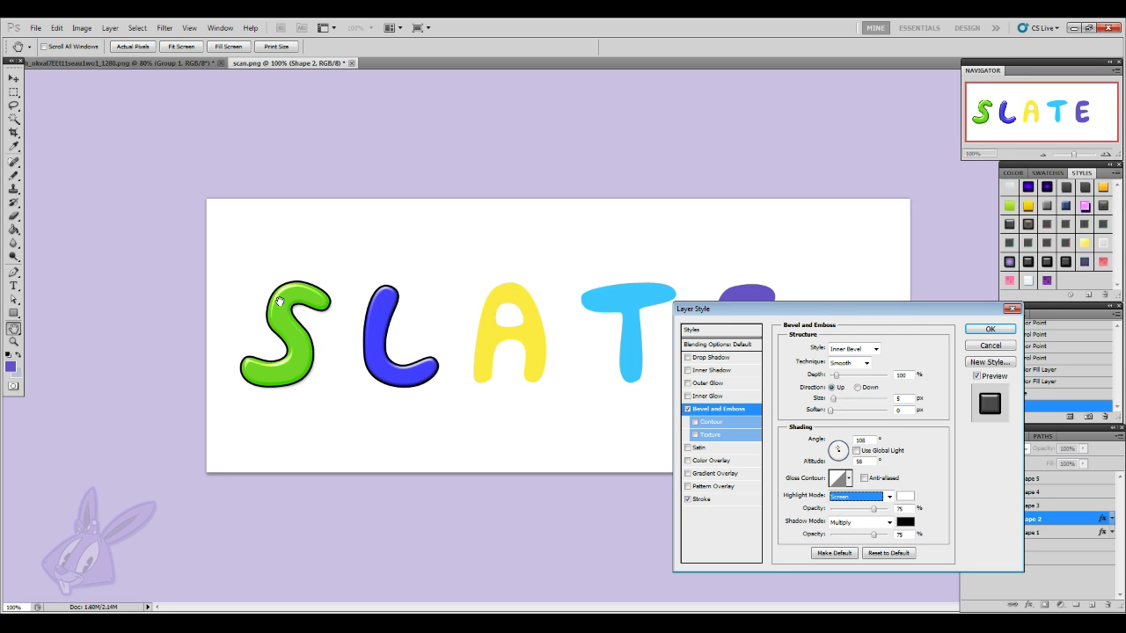
pyautogui.click(688, 410)
# - Try an inner glow on the L with its source set to Center and a larger size, and turn it off
pyautogui.click(688, 396)
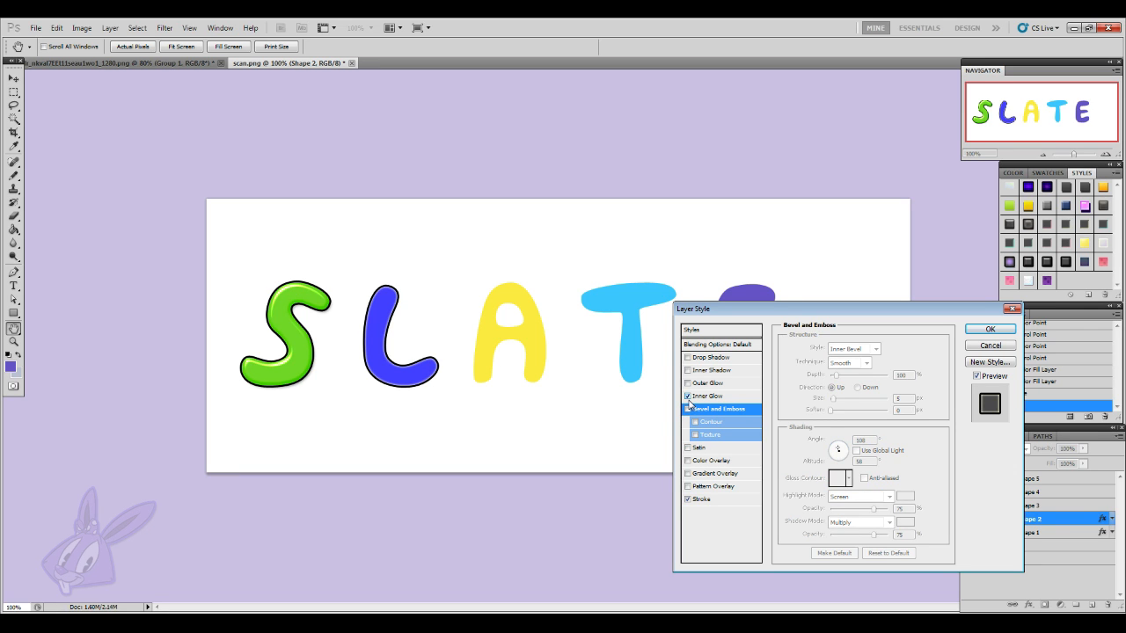
pyautogui.click(705, 397)
pyautogui.moveTo(839, 457); pyautogui.dragTo(835, 458)
pyautogui.click(826, 433)
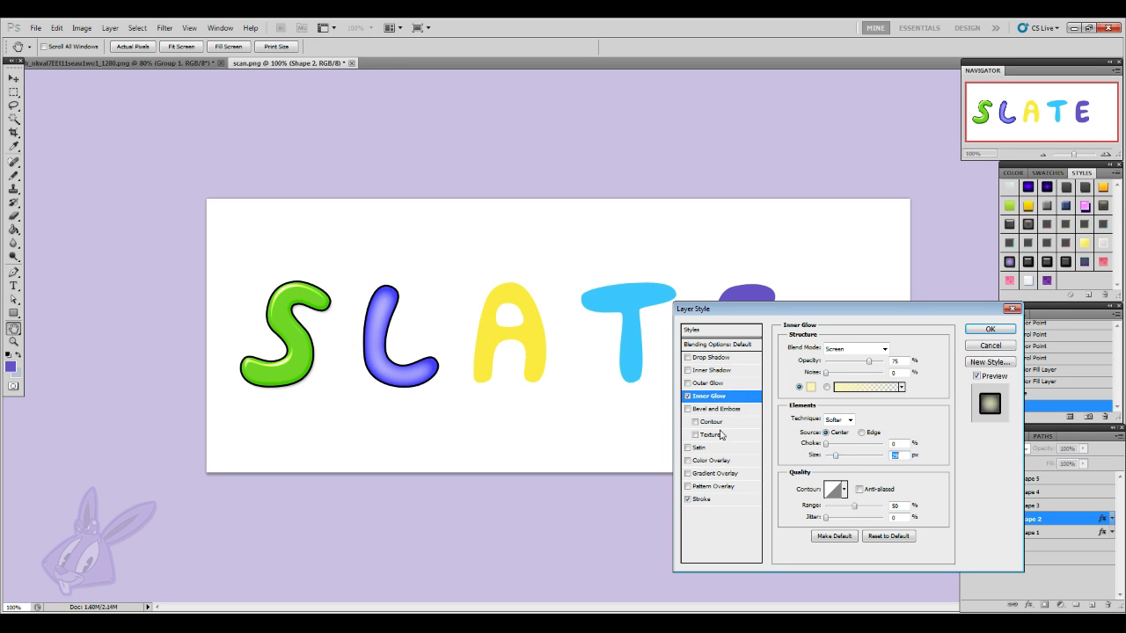
pyautogui.click(688, 398)
# - Try the outer glow, inner shadow and drop shadow effects on the L, and cancel the layer style changes
pyautogui.click(717, 383)
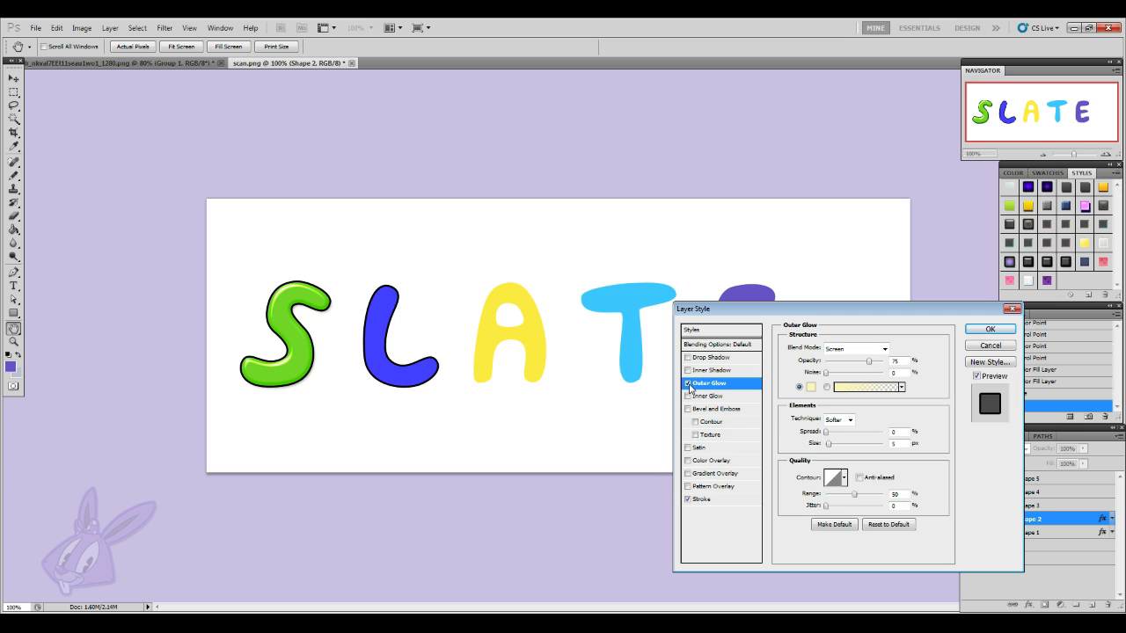
pyautogui.click(691, 386)
pyautogui.click(688, 384)
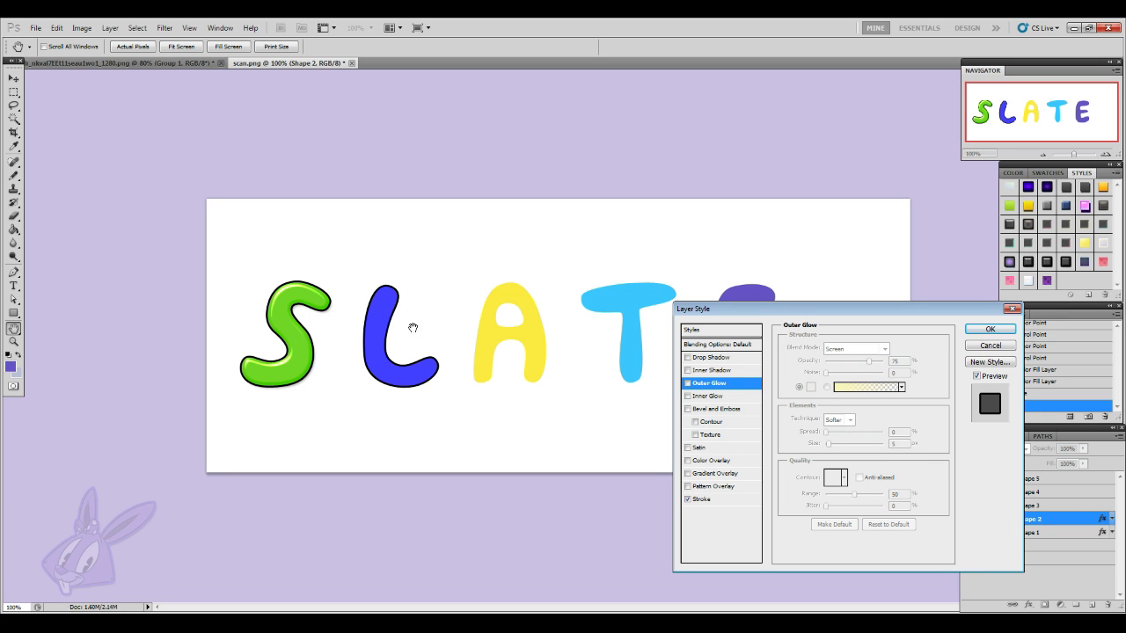
pyautogui.click(687, 370)
pyautogui.click(687, 370)
pyautogui.click(687, 357)
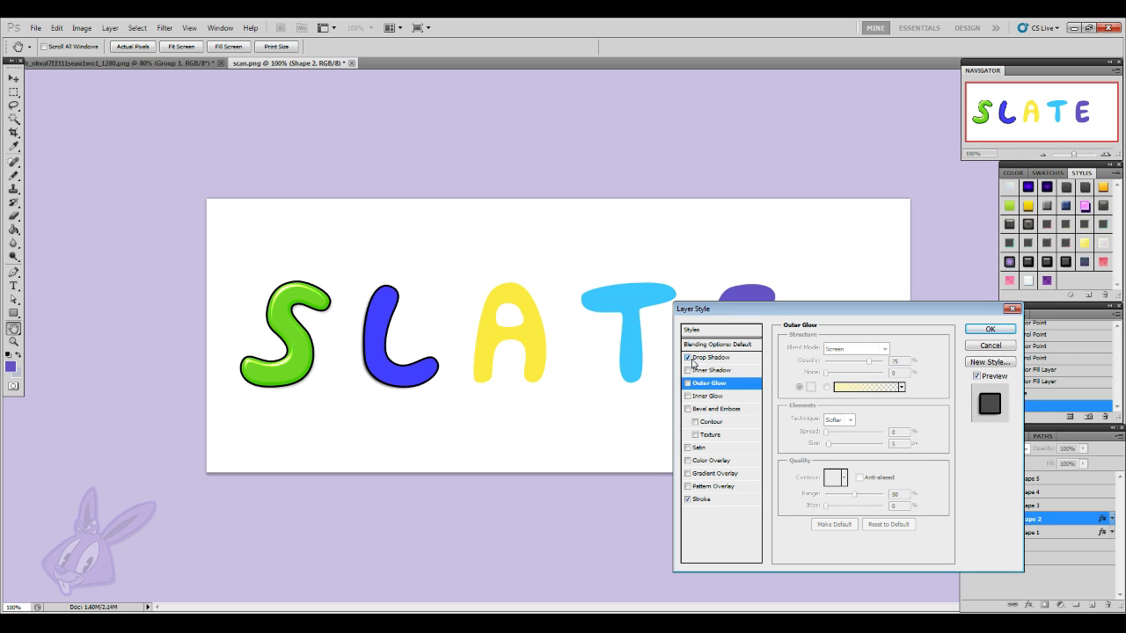
pyautogui.click(689, 358)
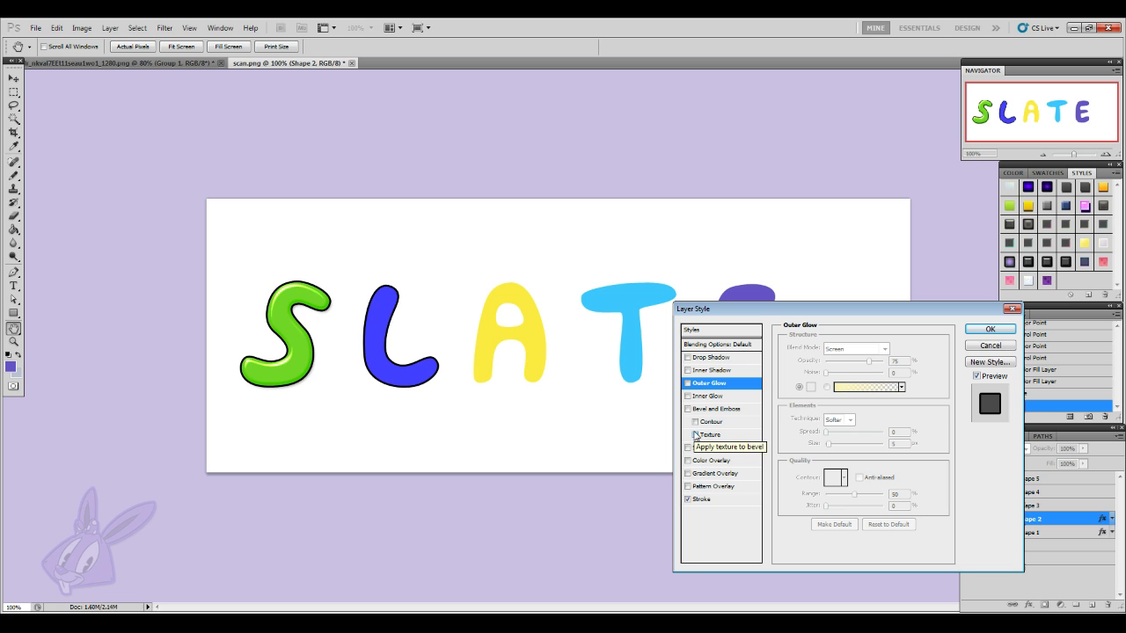
pyautogui.click(988, 346)
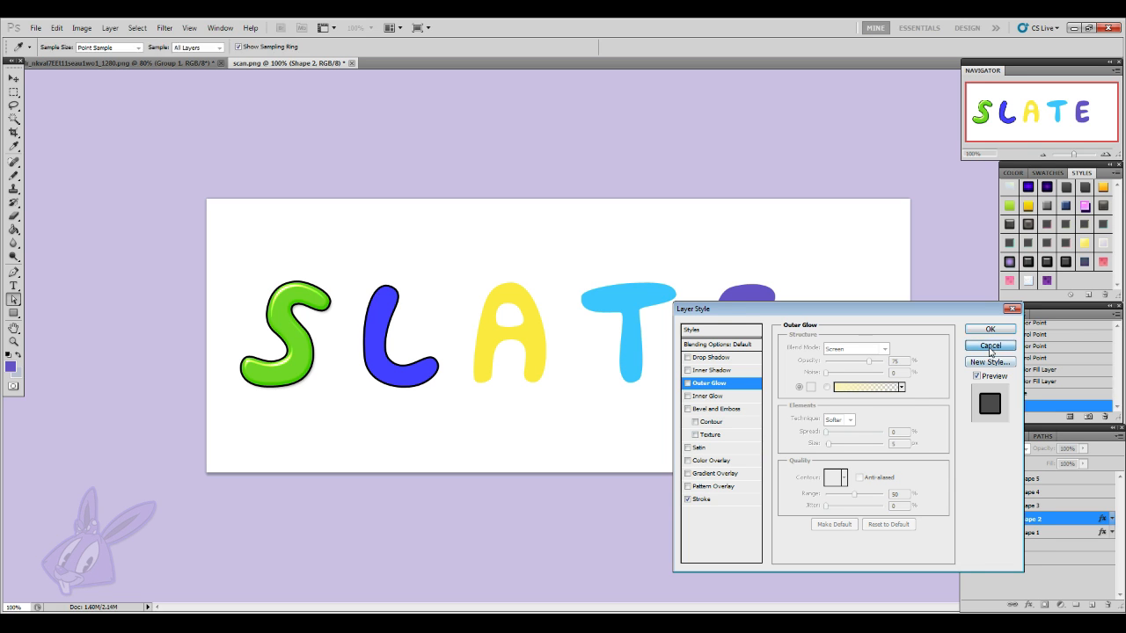
# - Examine the stroke, bevel and emboss, contour and drop shadow settings of the green S, and leave without applying changes
pyautogui.click(1034, 533)
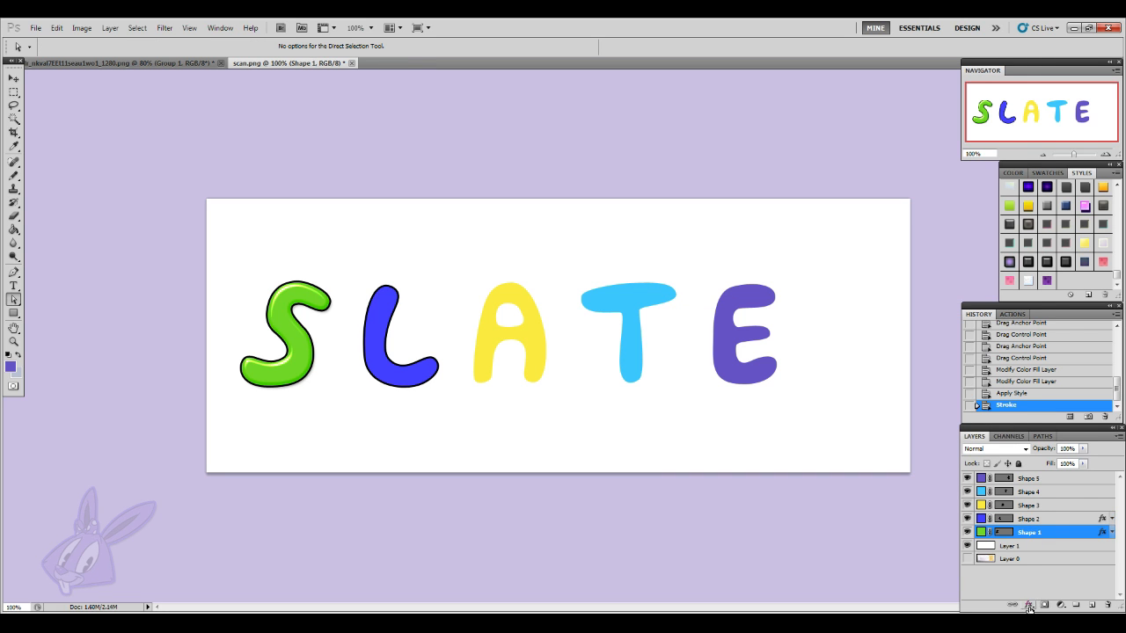
pyautogui.click(1029, 607)
pyautogui.click(1041, 599)
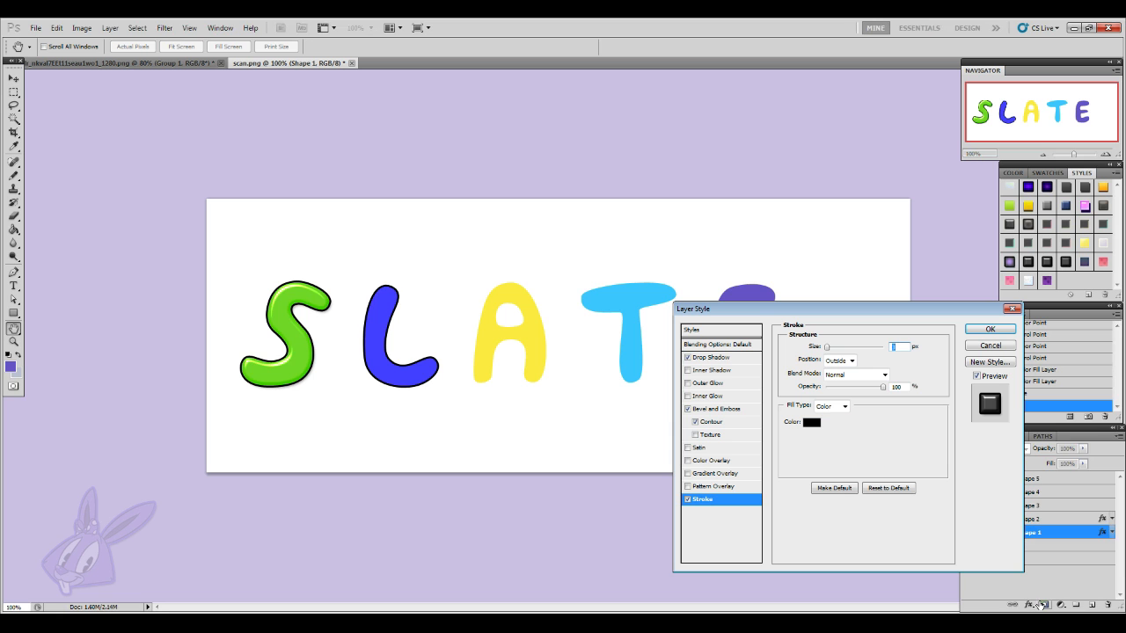
pyautogui.moveTo(875, 308); pyautogui.dragTo(691, 235)
pyautogui.write('3')
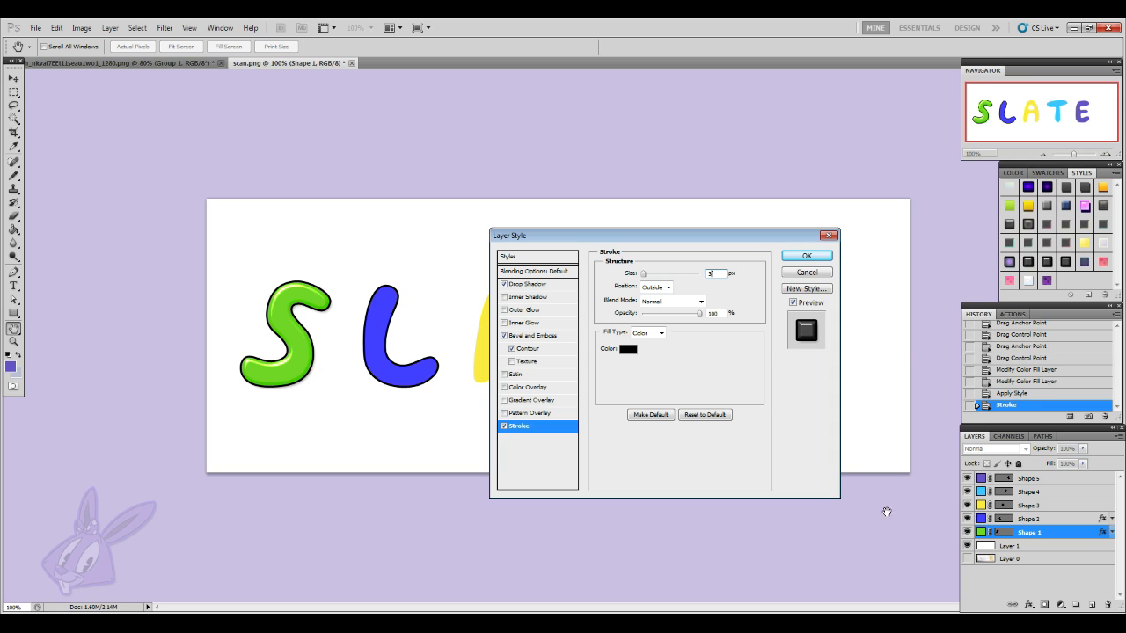
pyautogui.click(561, 338)
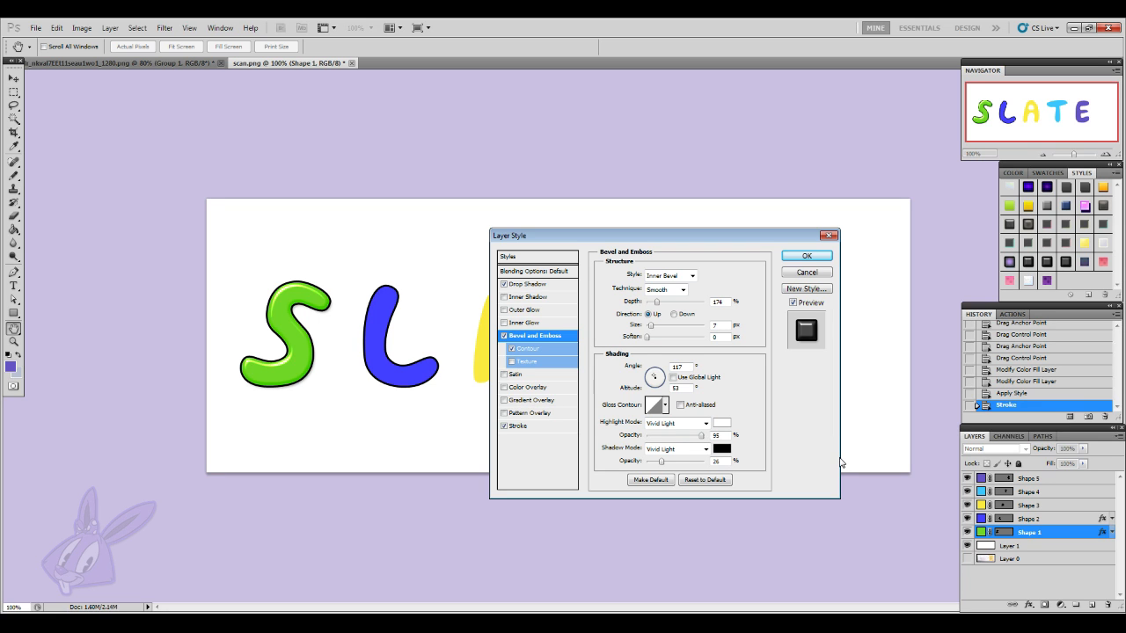
pyautogui.click(546, 356)
pyautogui.click(546, 355)
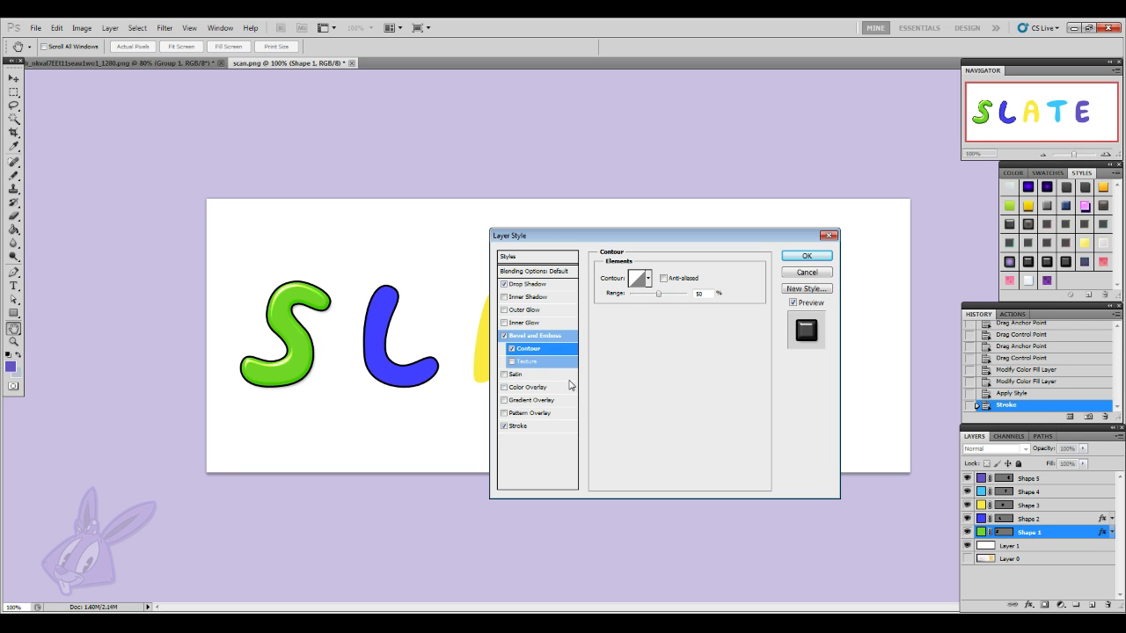
pyautogui.click(555, 286)
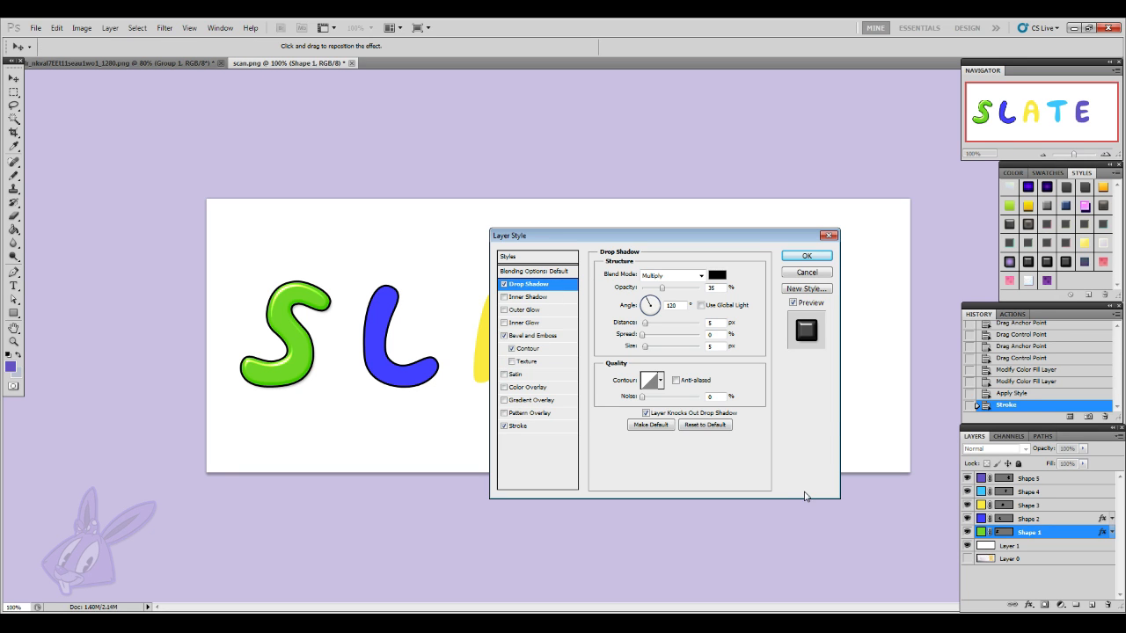
pyautogui.moveTo(674, 238); pyautogui.dragTo(740, 329)
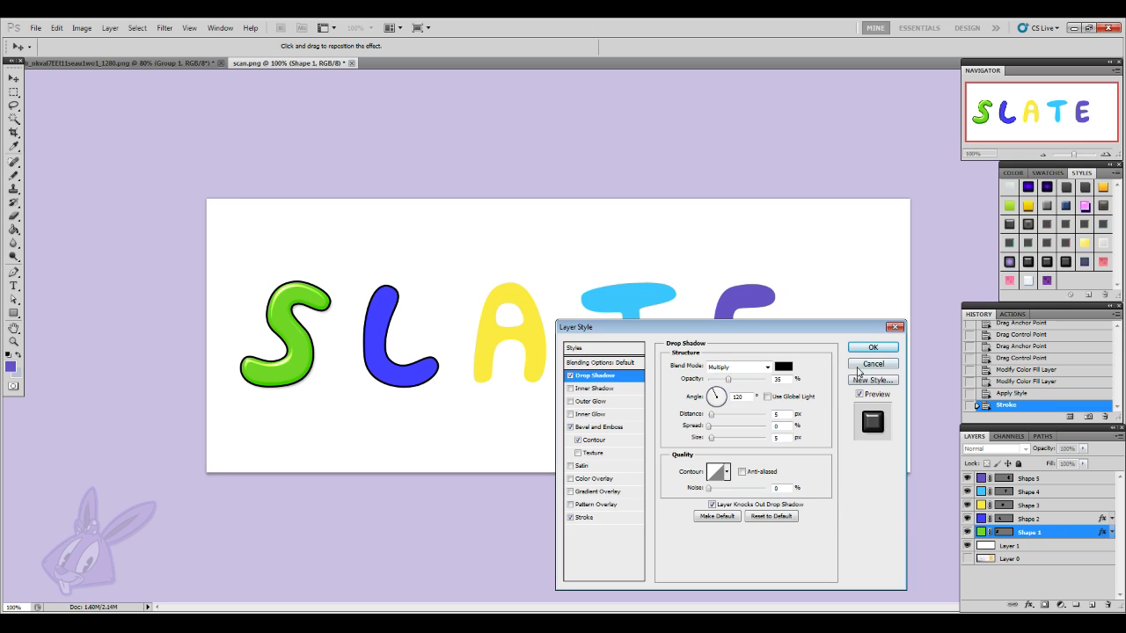
pyautogui.click(857, 366)
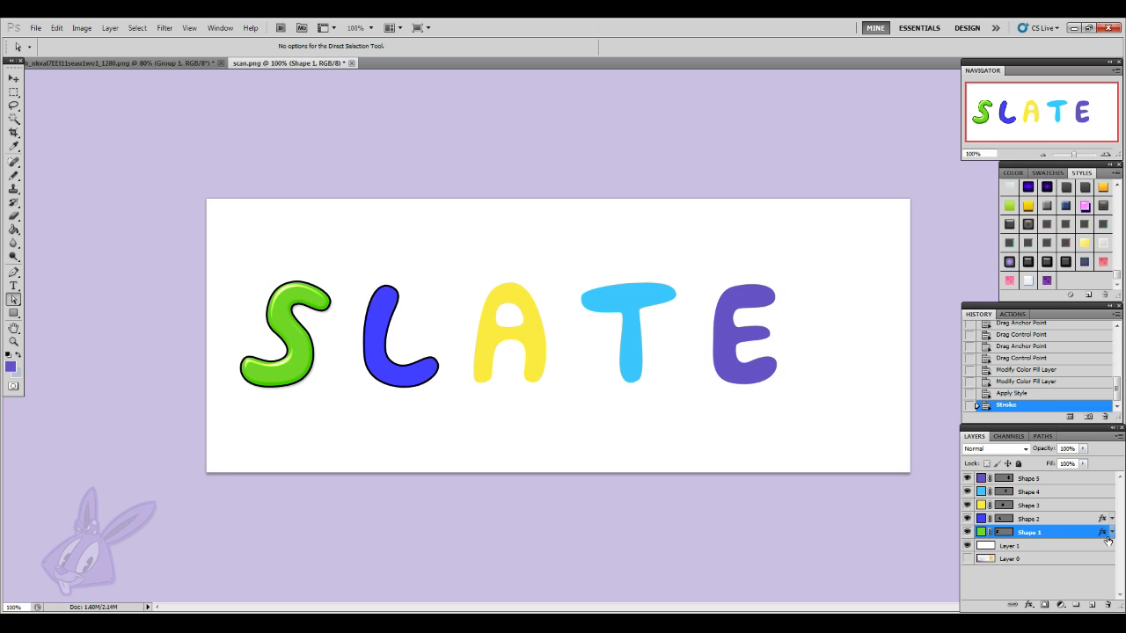
# - Copy the layer style of the green S (Shape 1)
pyautogui.rightClick(1047, 536)
pyautogui.click(1024, 537)
pyautogui.rightClick(1041, 535)
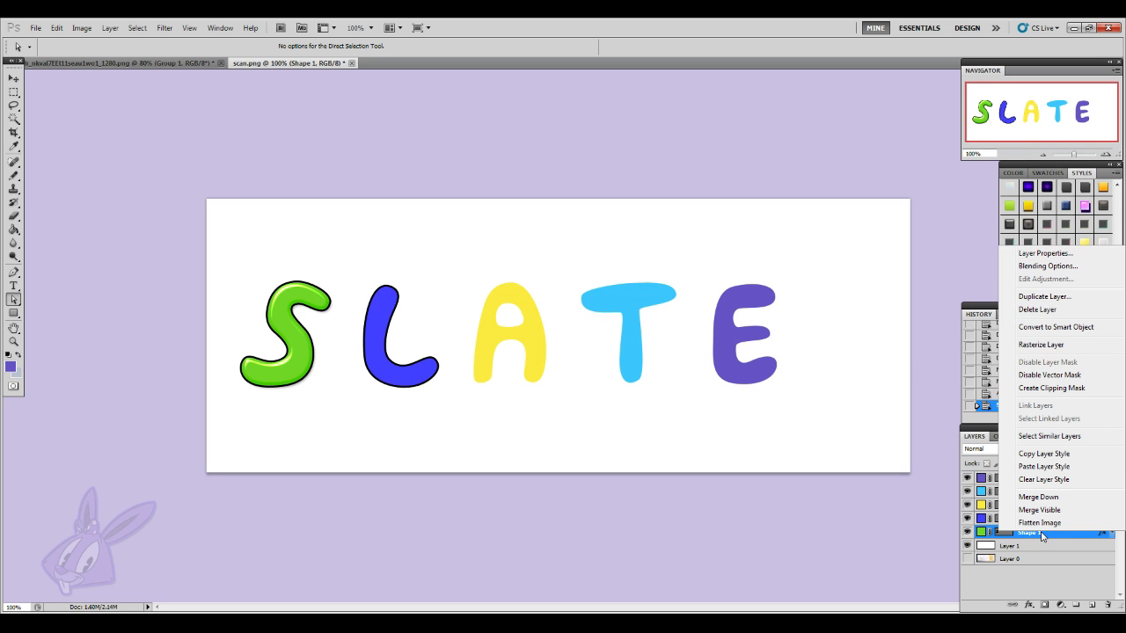
pyautogui.click(1074, 460)
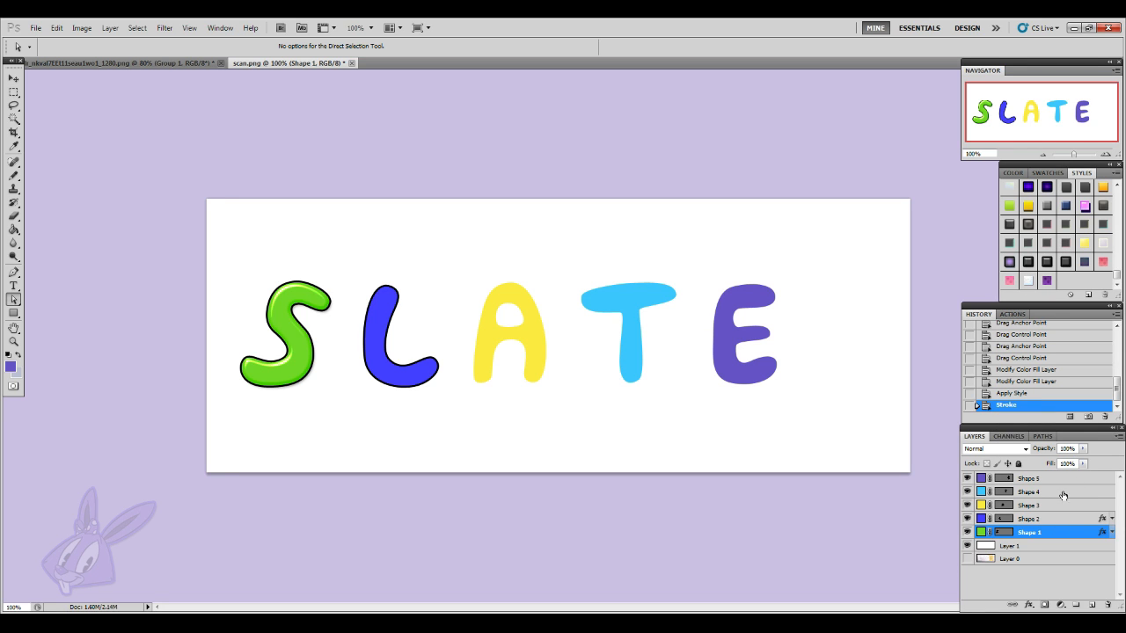
# - Paste the copied style onto all five letter layers, Shape 1 to Shape 5, and collapse their effects lists
pyautogui.keyDown('shift'); pyautogui.click(1072, 479); pyautogui.keyUp('shift')
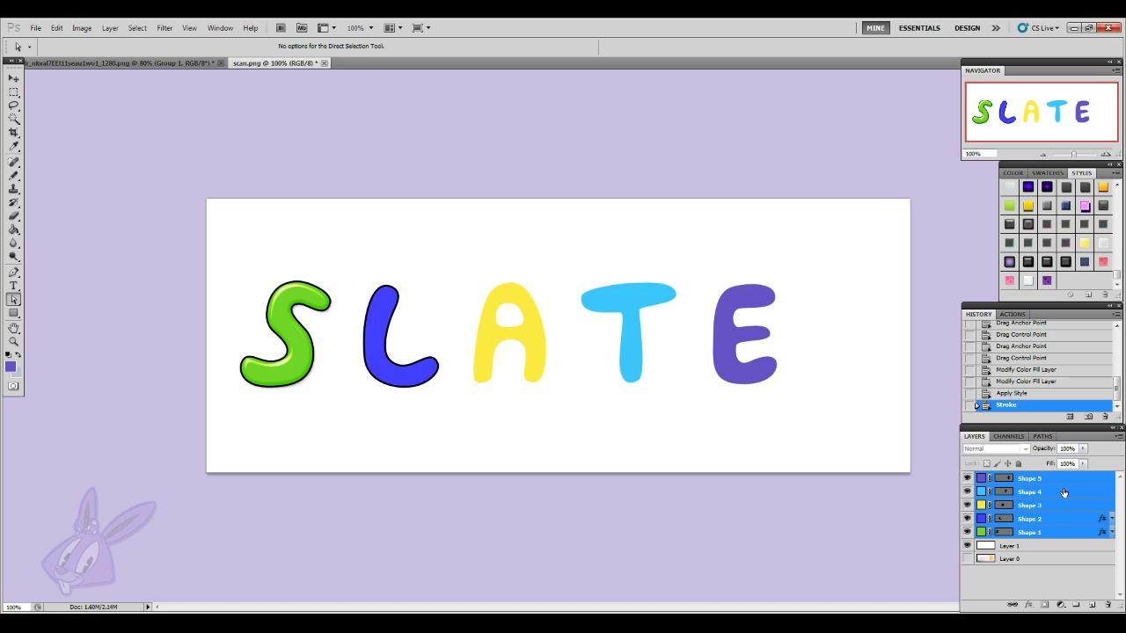
pyautogui.rightClick(1062, 493)
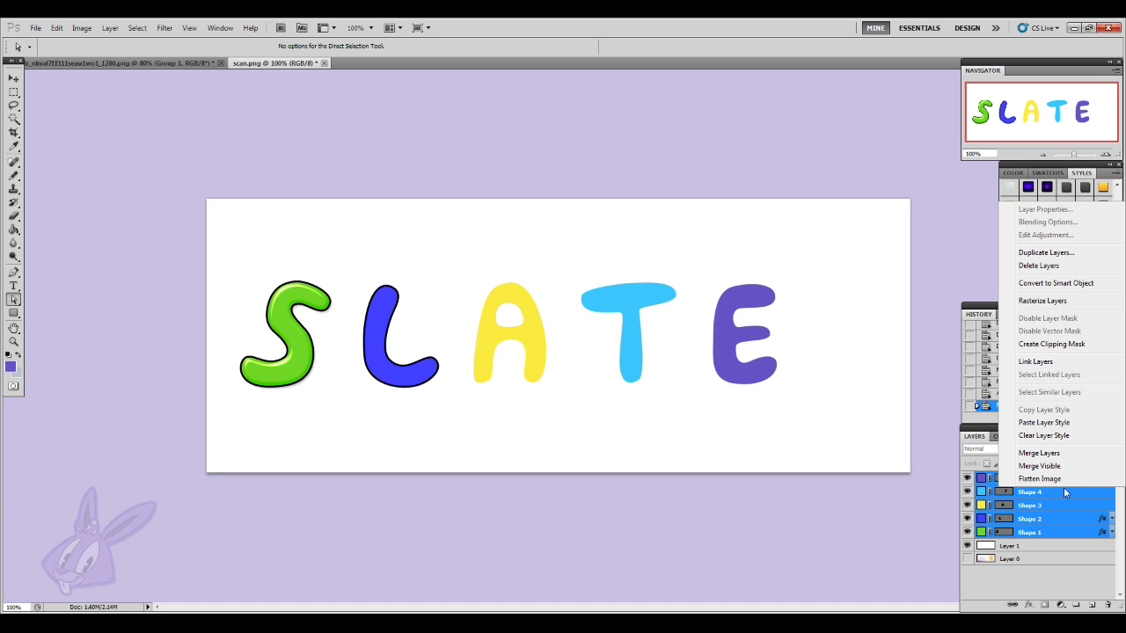
pyautogui.click(1086, 425)
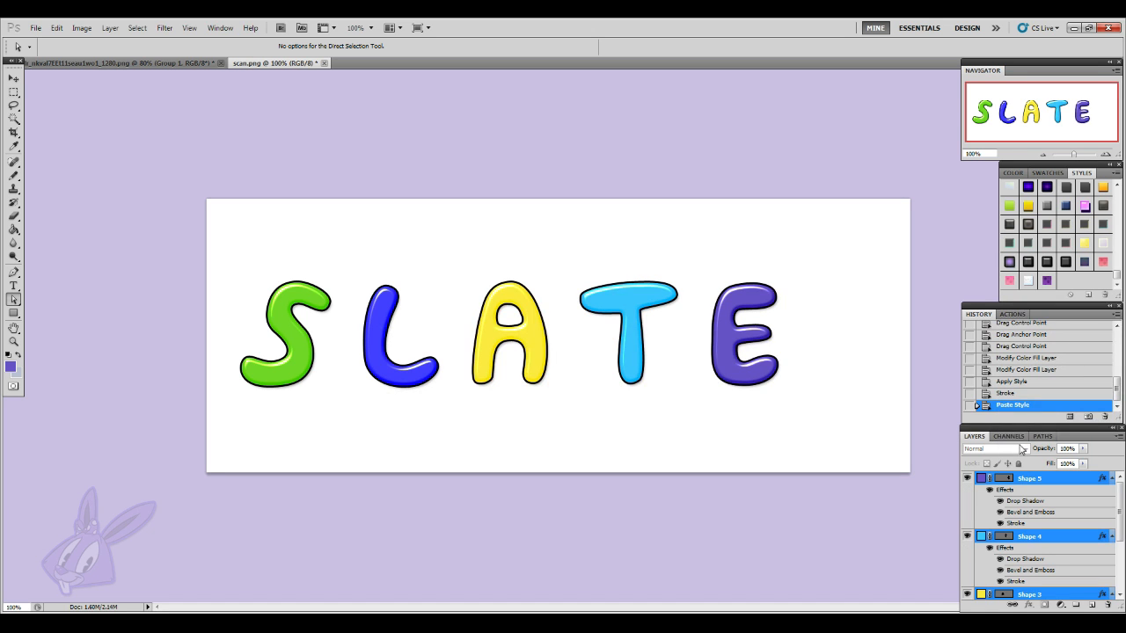
pyautogui.click(1112, 478)
pyautogui.click(1111, 491)
pyautogui.click(1111, 506)
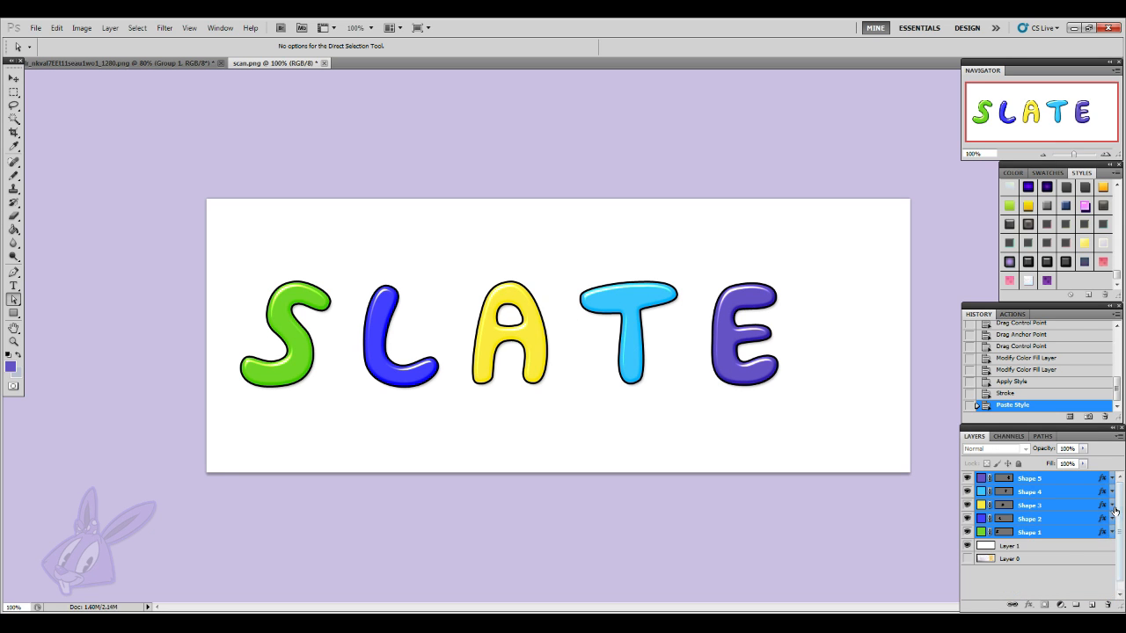
# - Lower the highlight opacity of the bevel and emboss effect on the purple E (Shape 5) and apply it
pyautogui.click(1064, 547)
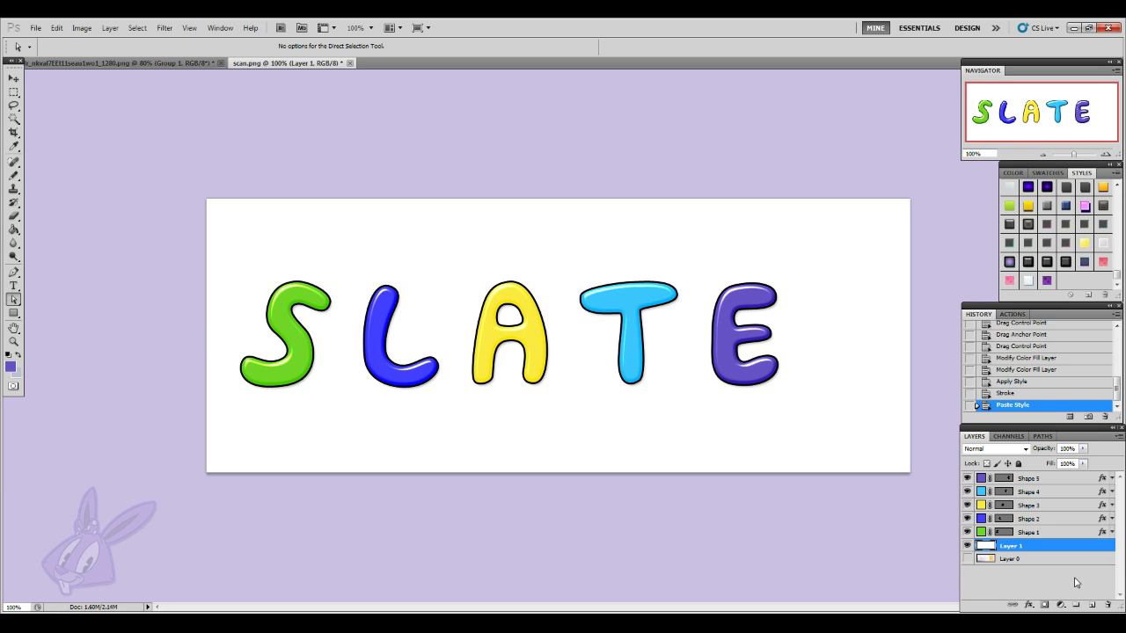
pyautogui.click(1041, 506)
pyautogui.click(1045, 480)
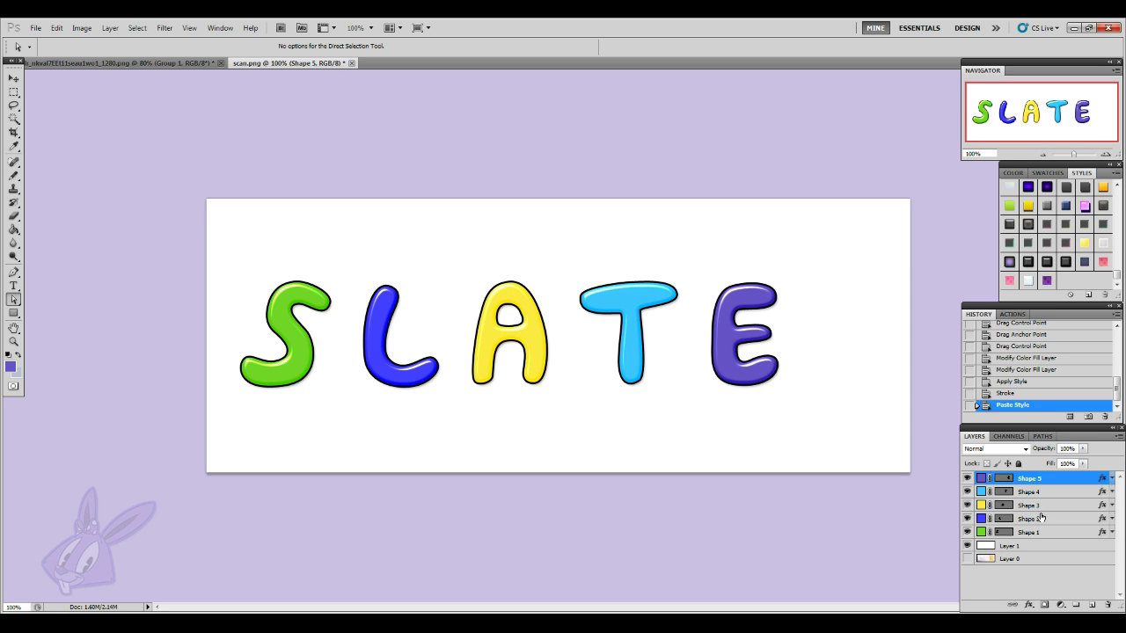
pyautogui.click(1041, 518)
pyautogui.click(1052, 483)
pyautogui.click(1027, 606)
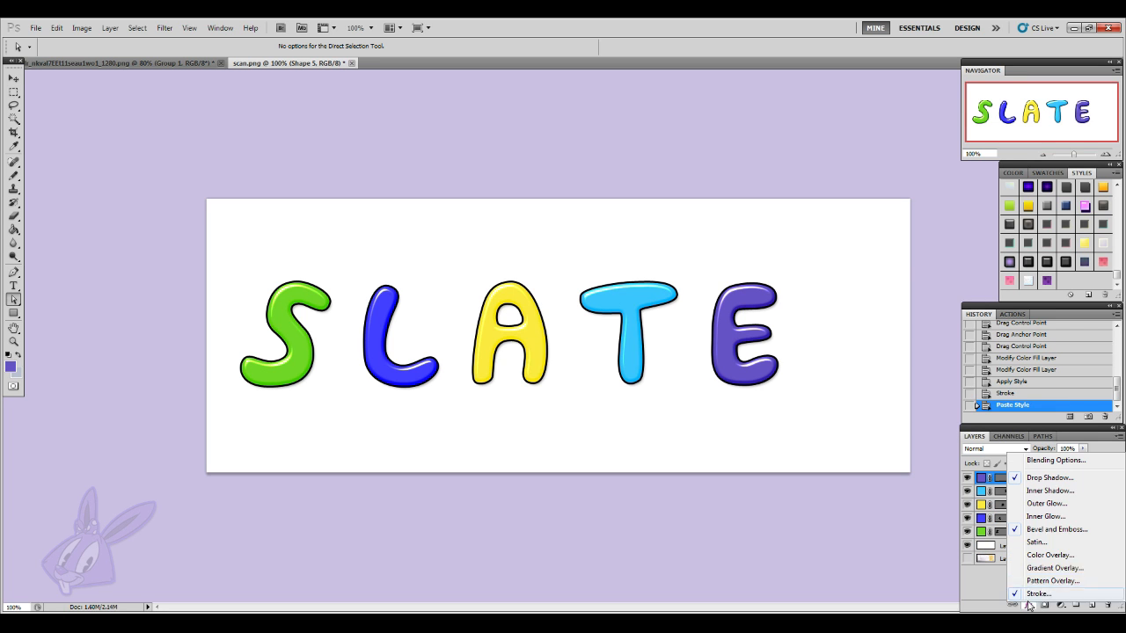
pyautogui.click(1065, 535)
pyautogui.moveTo(781, 327); pyautogui.dragTo(1030, 346)
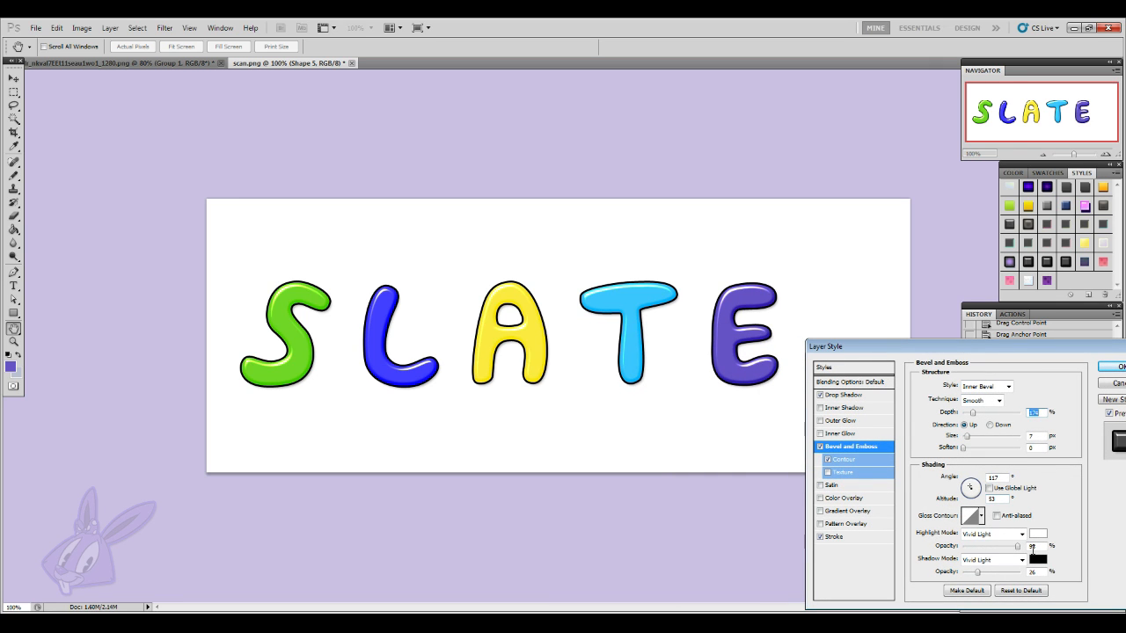
pyautogui.moveTo(1017, 546); pyautogui.dragTo(998, 550)
pyautogui.click(1110, 367)
pyautogui.press('a')
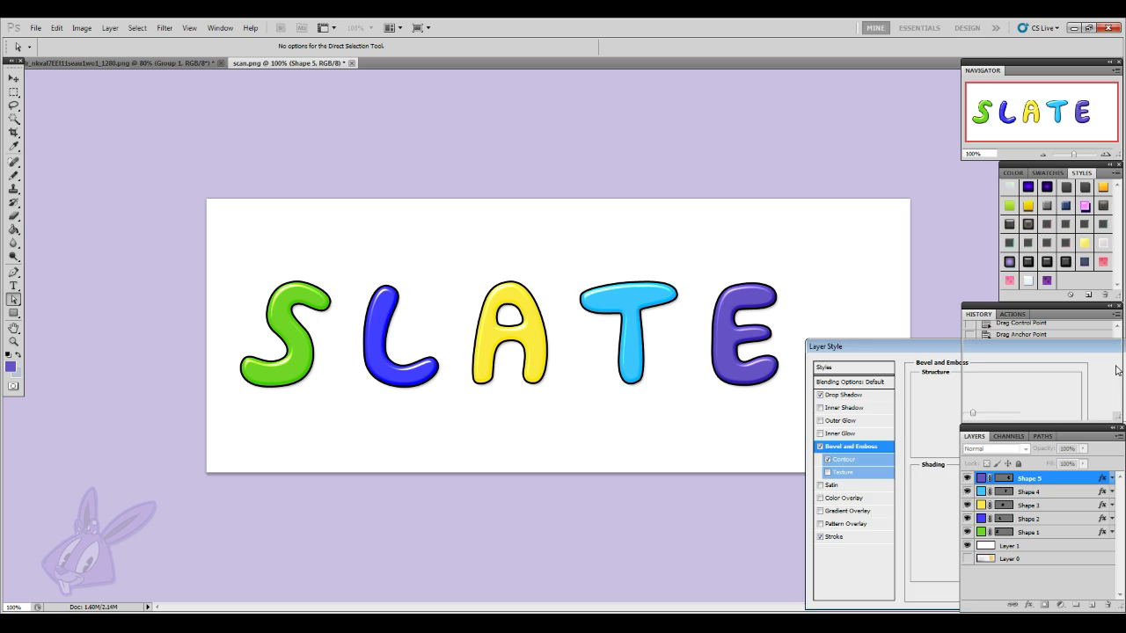
# - Lower the bevel and emboss highlight opacity of the light blue T (Shape 4) slightly and apply it
pyautogui.click(1033, 494)
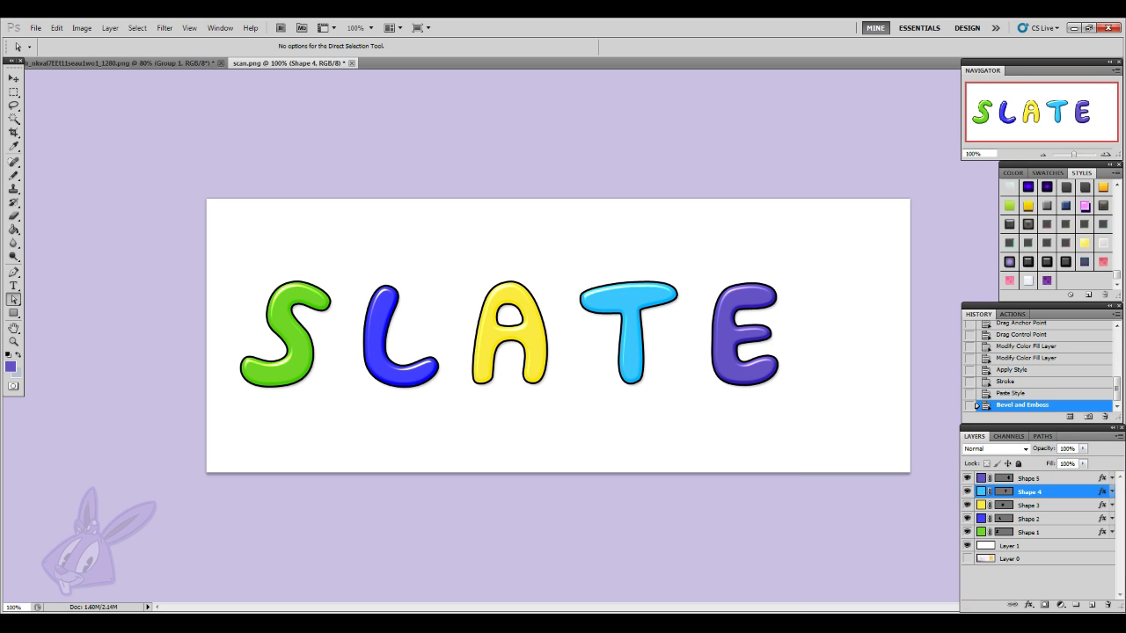
pyautogui.click(1028, 607)
pyautogui.click(1077, 531)
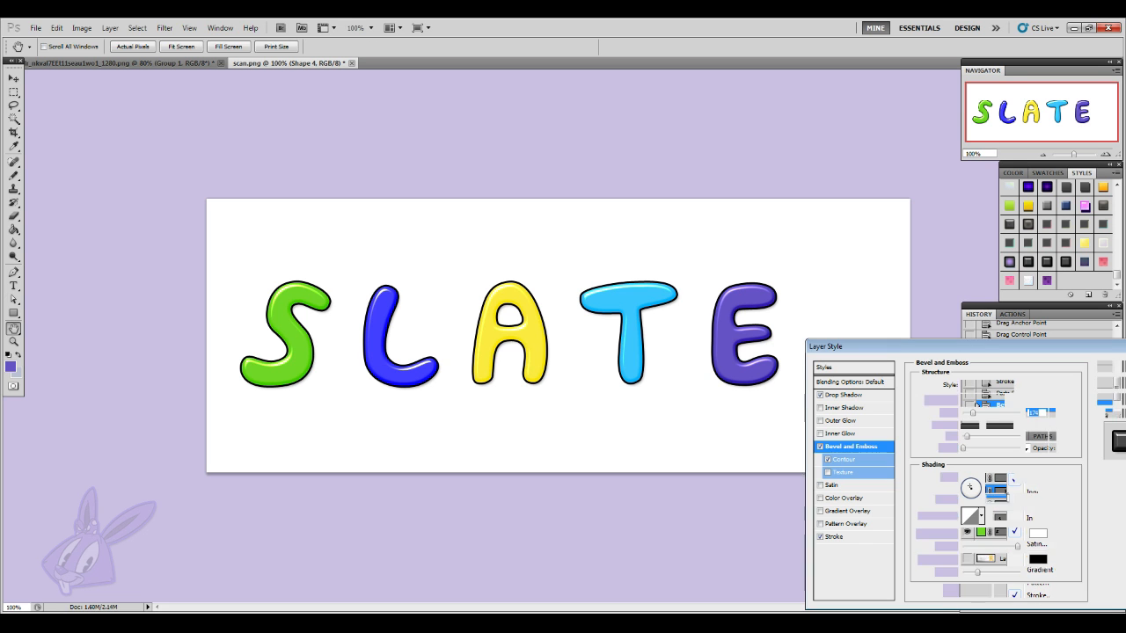
pyautogui.moveTo(1019, 546); pyautogui.dragTo(1003, 551)
pyautogui.click(1113, 367)
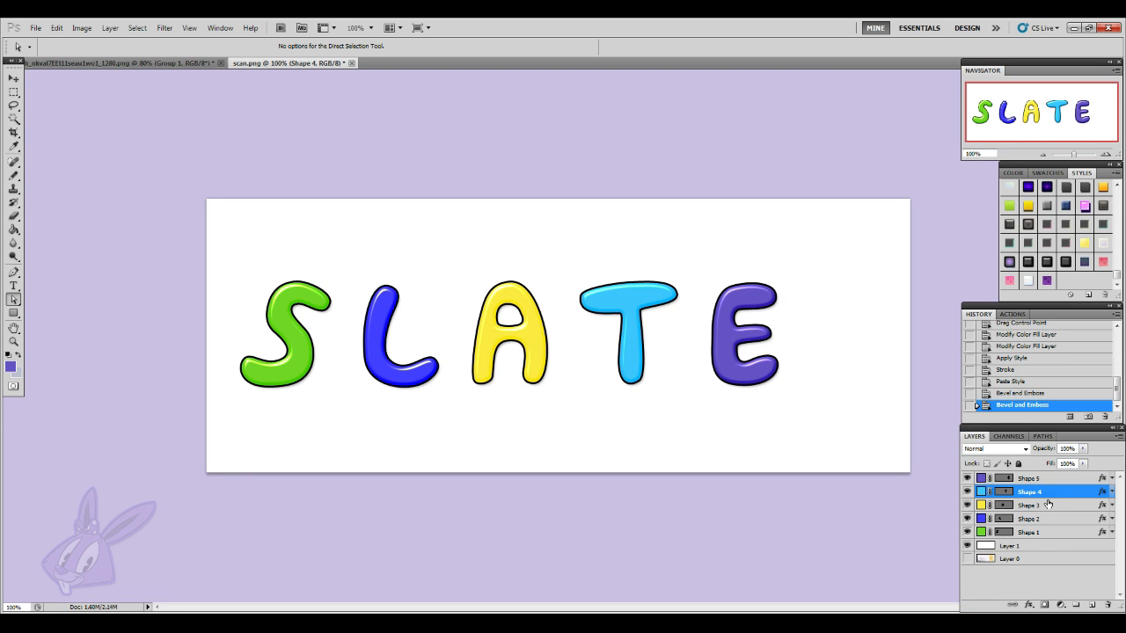
# - Copy the light blue T's layer style and paste it onto all five letter layers, ending with Shape 5 selected
pyautogui.rightClick(1055, 503)
pyautogui.click(1033, 511)
pyautogui.rightClick(1039, 495)
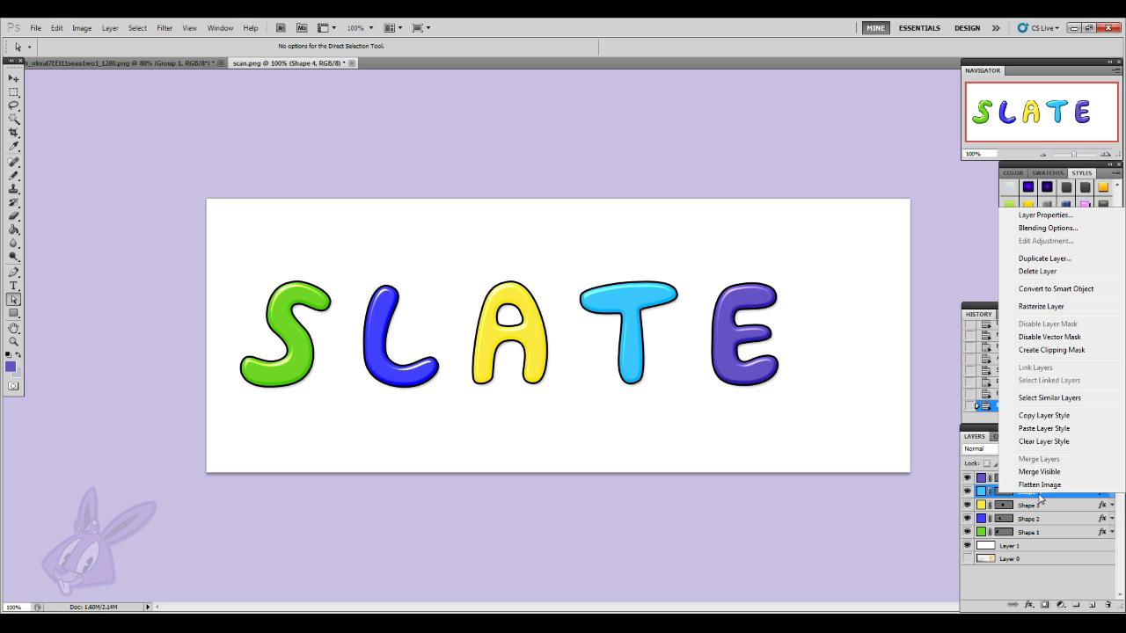
pyautogui.click(1049, 416)
pyautogui.click(1033, 482)
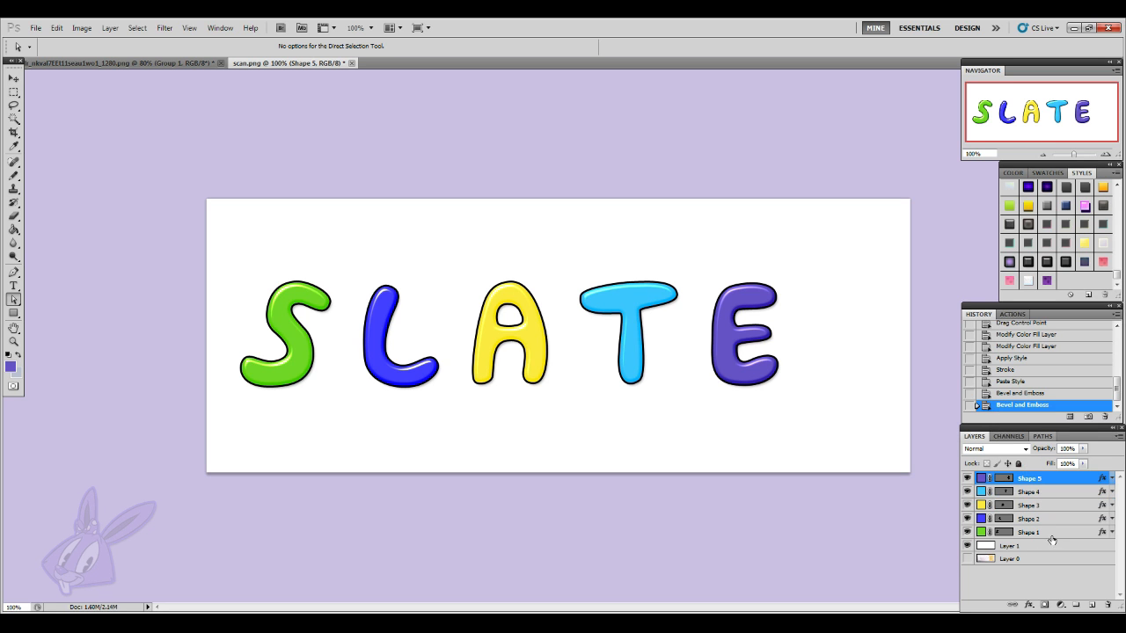
pyautogui.keyDown('shift'); pyautogui.click(1052, 532); pyautogui.keyUp('shift')
pyautogui.rightClick(1051, 534)
pyautogui.click(1044, 466)
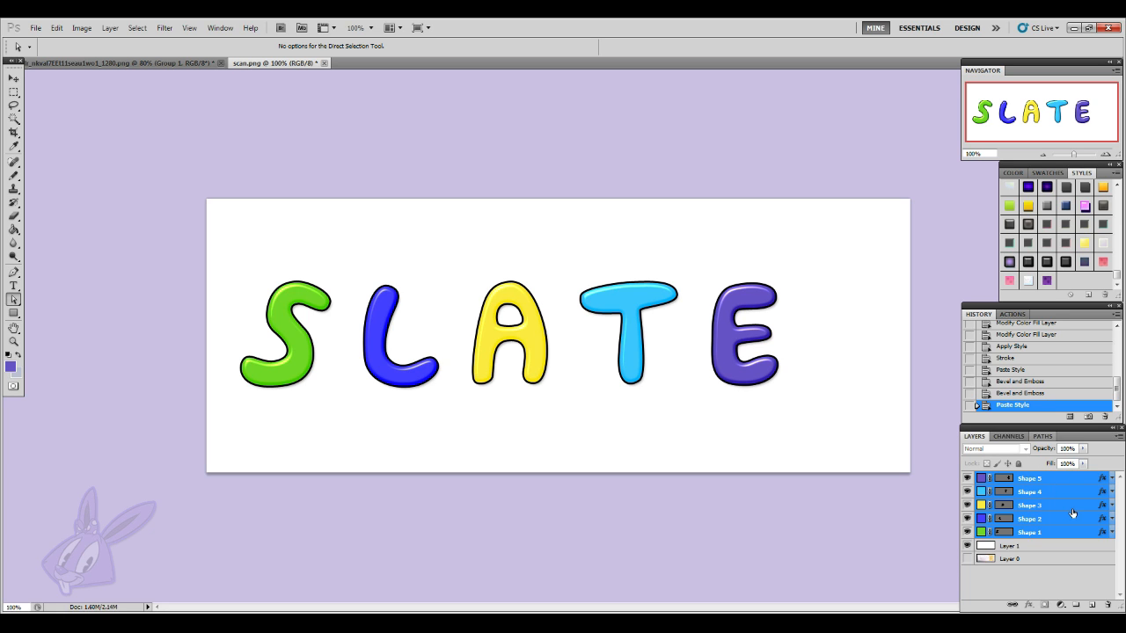
pyautogui.click(1073, 486)
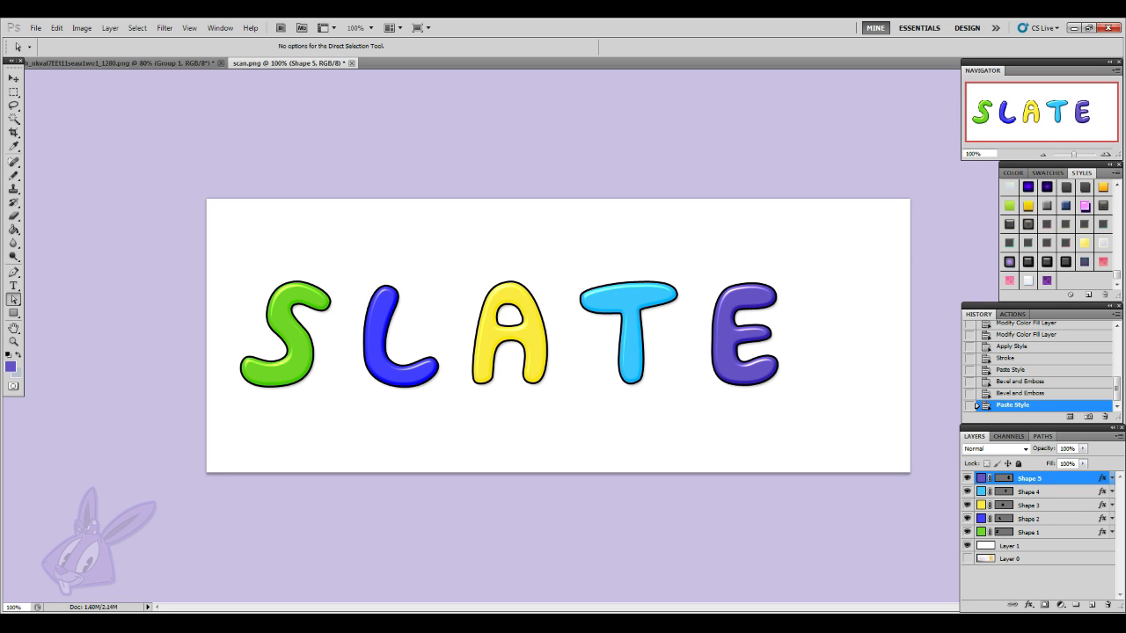
# - Switch to the YouTube live stream page in the browser and read back through the earlier live chat messages
pyautogui.click(1073, 27)
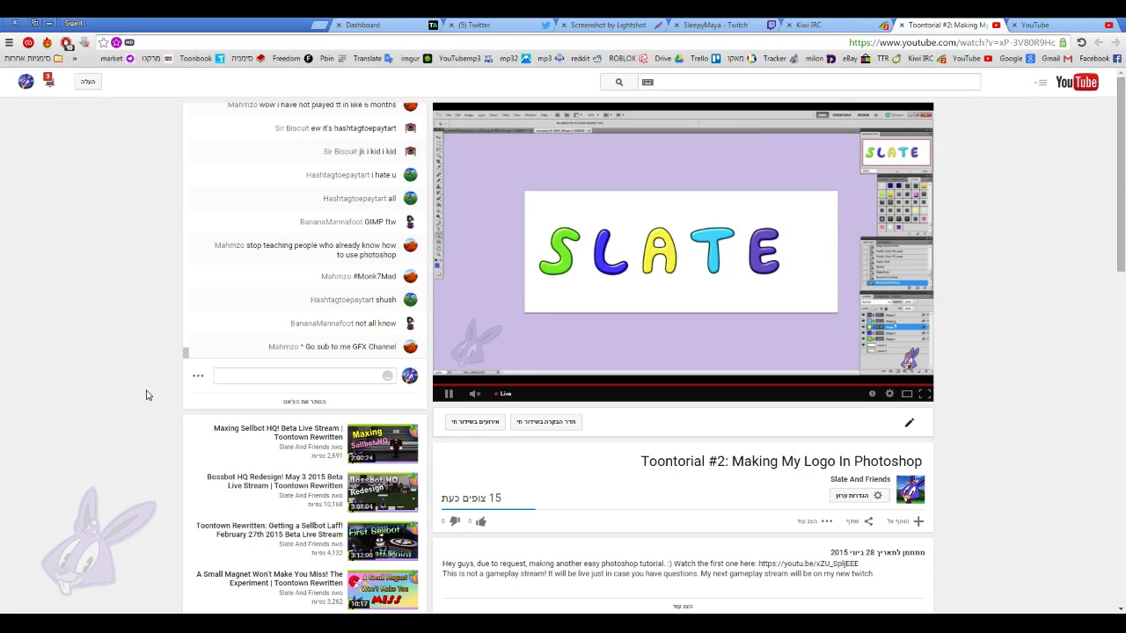
pyautogui.scroll(3, 229, 299)
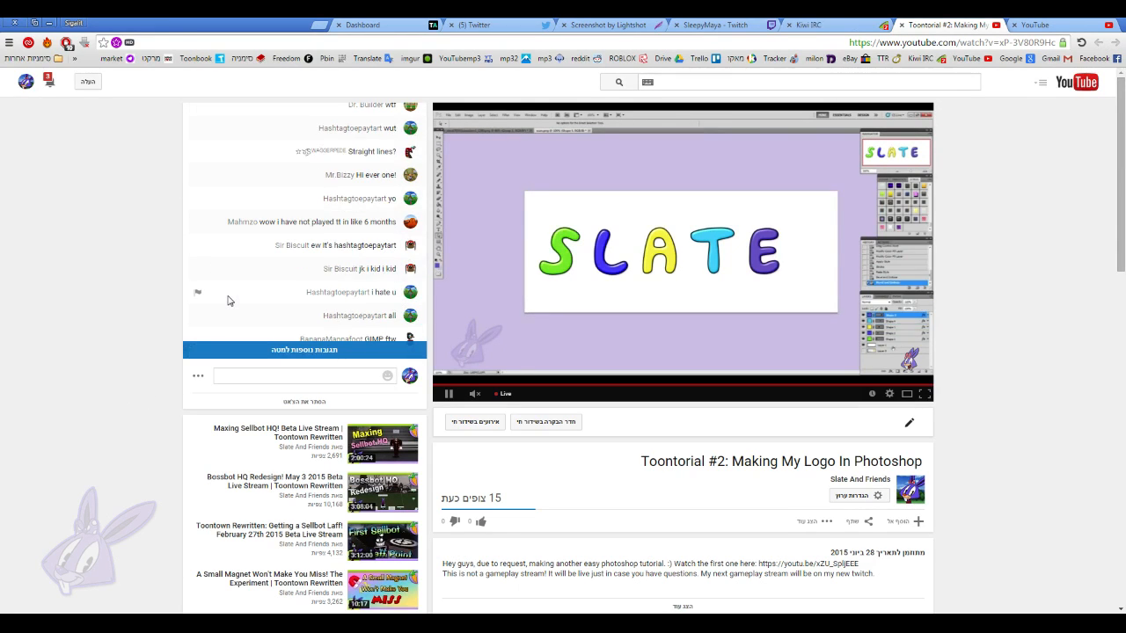
# - Read the latest live chat messages on the stream page and switch back to Photoshop
pyautogui.scroll(3, 228, 301)
pyautogui.click(211, 350)
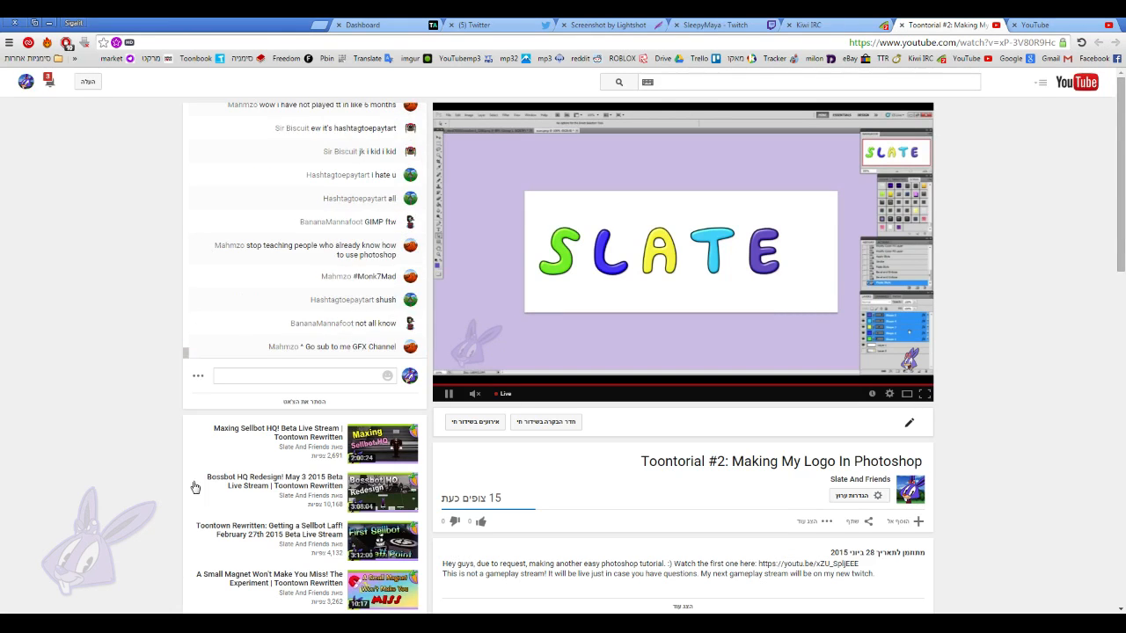
pyautogui.scroll(-2, 196, 429)
pyautogui.hotkey('alt', 'Tab')
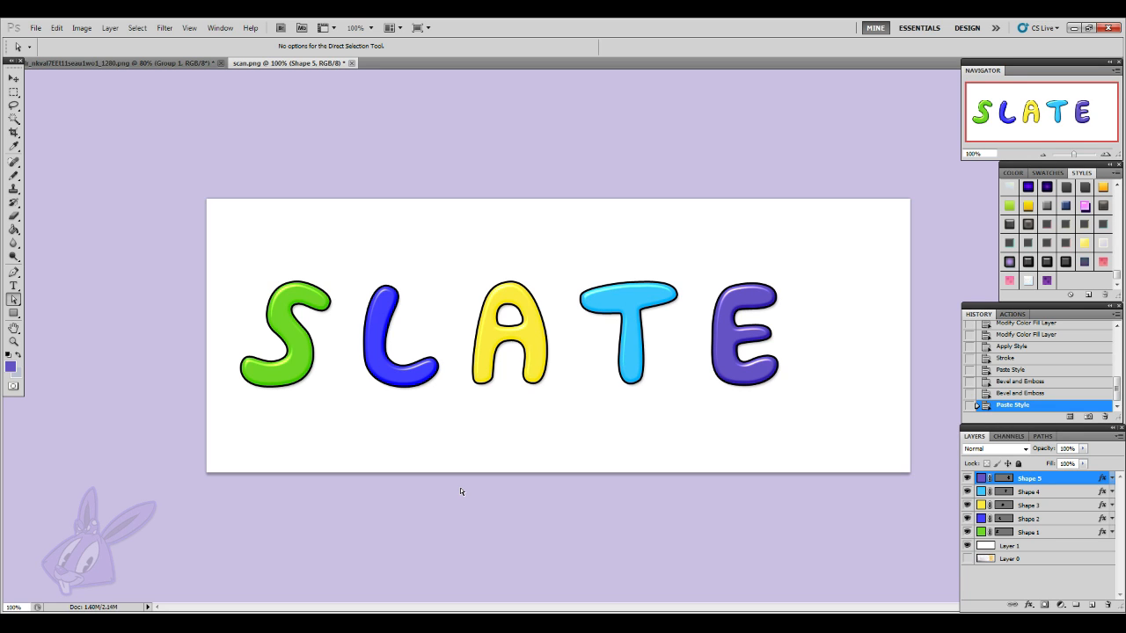
# - Draw a small circle with the Ellipse tool over the upper curve of the green S, on a layer above Shape 1
pyautogui.click(1039, 533)
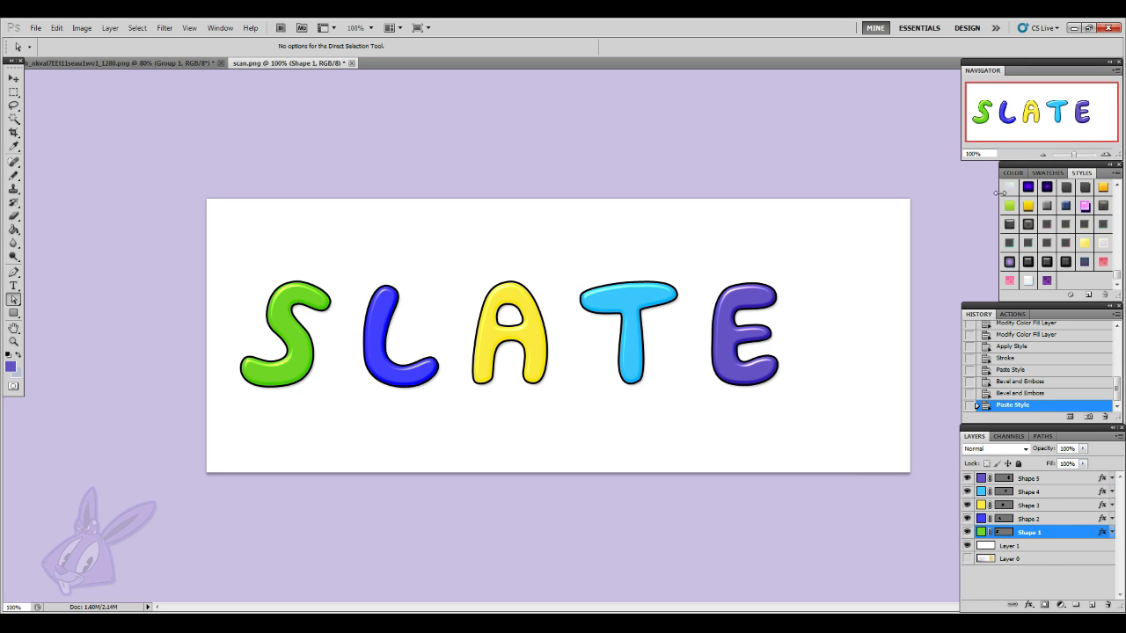
pyautogui.click(1105, 155)
pyautogui.click(1105, 154)
pyautogui.moveTo(744, 607); pyautogui.dragTo(600, 585)
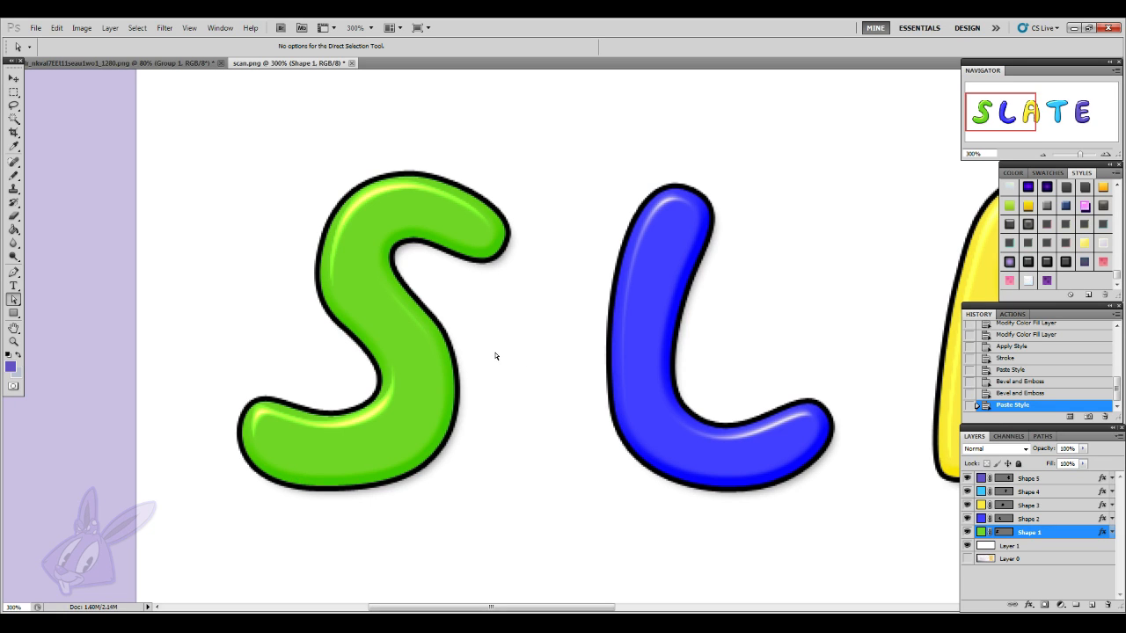
pyautogui.scroll(1, 473, 353)
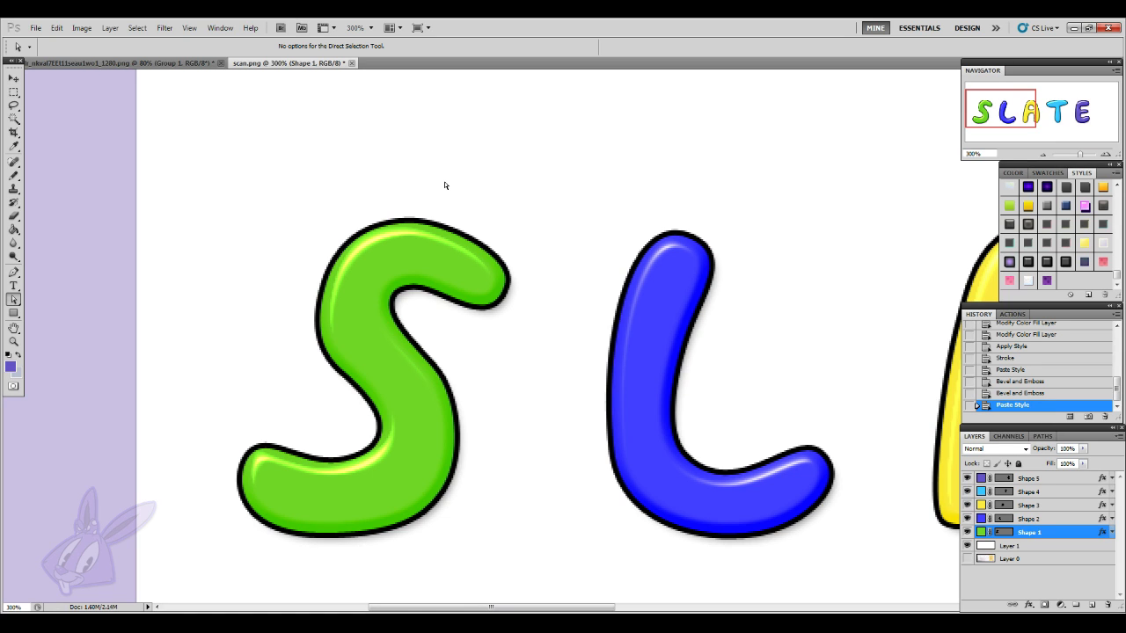
pyautogui.click(14, 315)
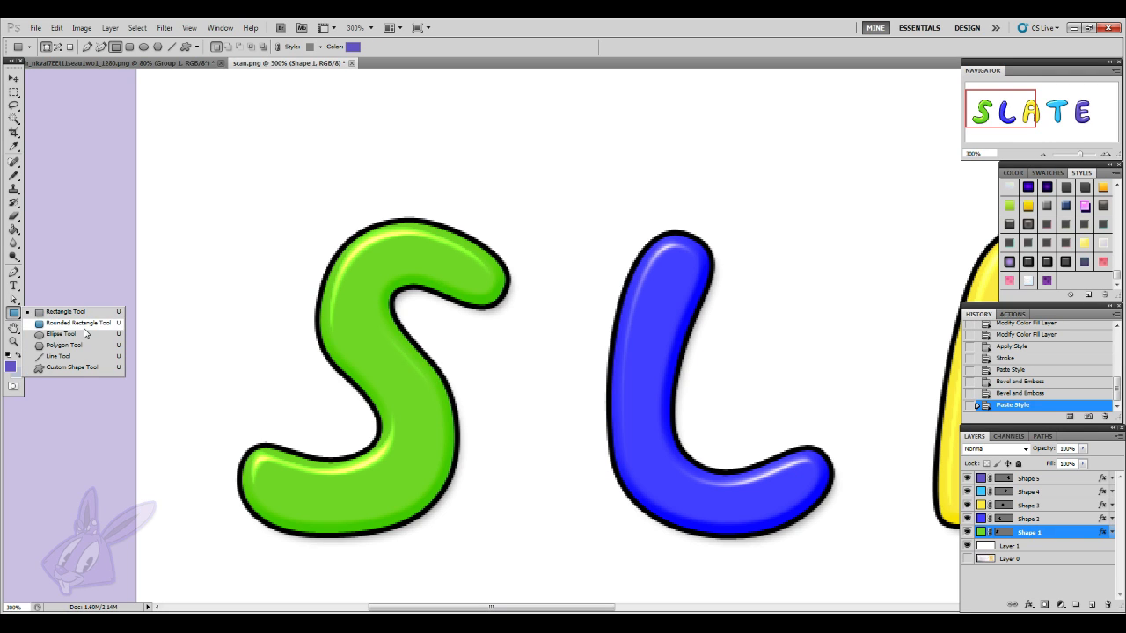
pyautogui.click(62, 334)
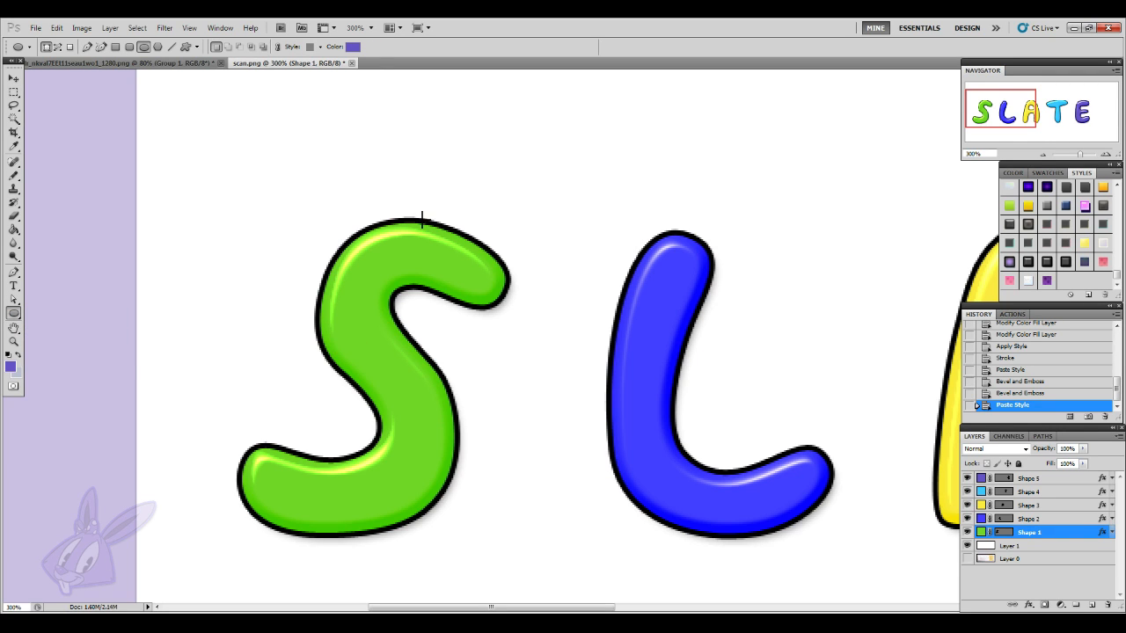
pyautogui.moveTo(437, 197); pyautogui.dragTo(809, 575)
pyautogui.press('Escape')
pyautogui.scroll(5, 468, 228)
pyautogui.moveTo(436, 329); pyautogui.dragTo(493, 387)
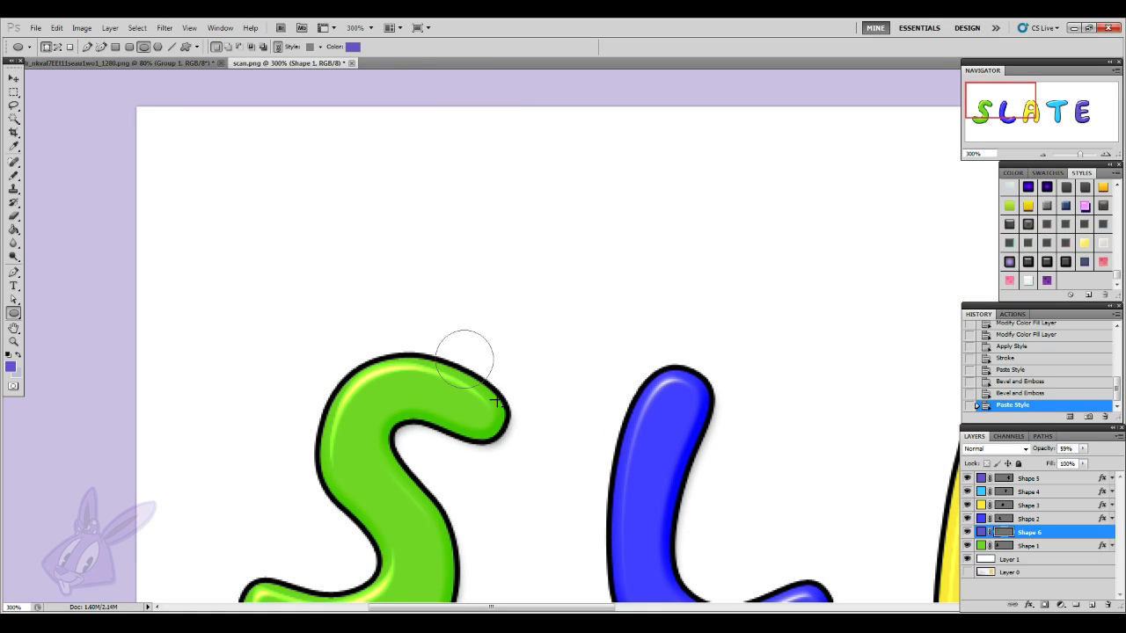
# - Scale the circle down to about 87% and position it as an eye on the upper edge of the green S
pyautogui.click(13, 78)
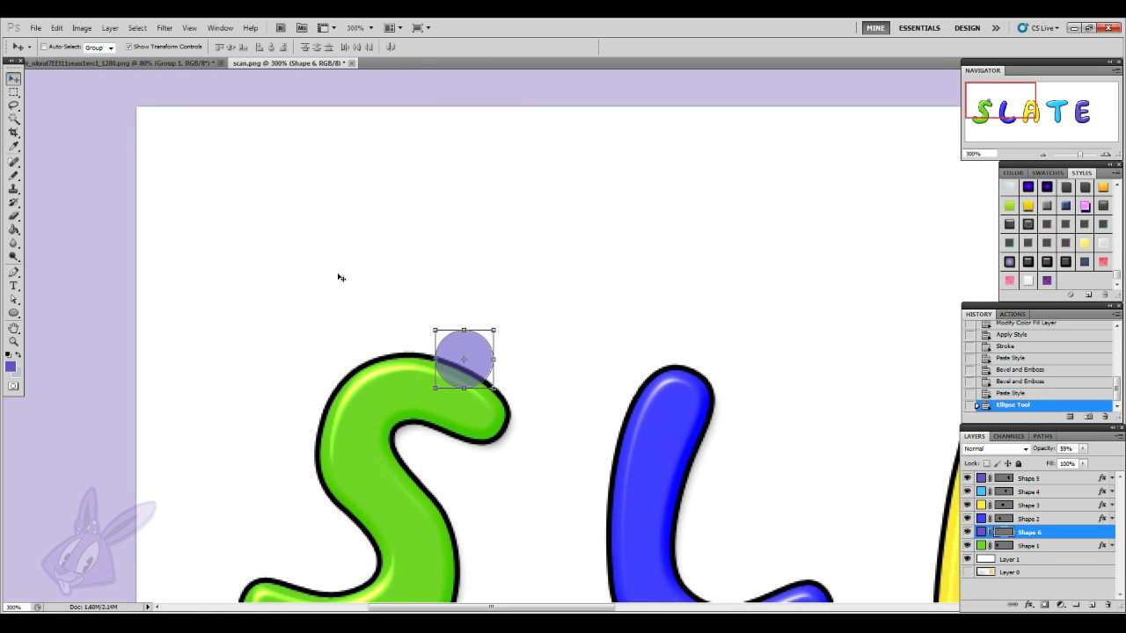
pyautogui.moveTo(487, 364); pyautogui.dragTo(465, 382)
pyautogui.press('Up')
pyautogui.press('Up')
pyautogui.press('Up')
pyautogui.press('Up')
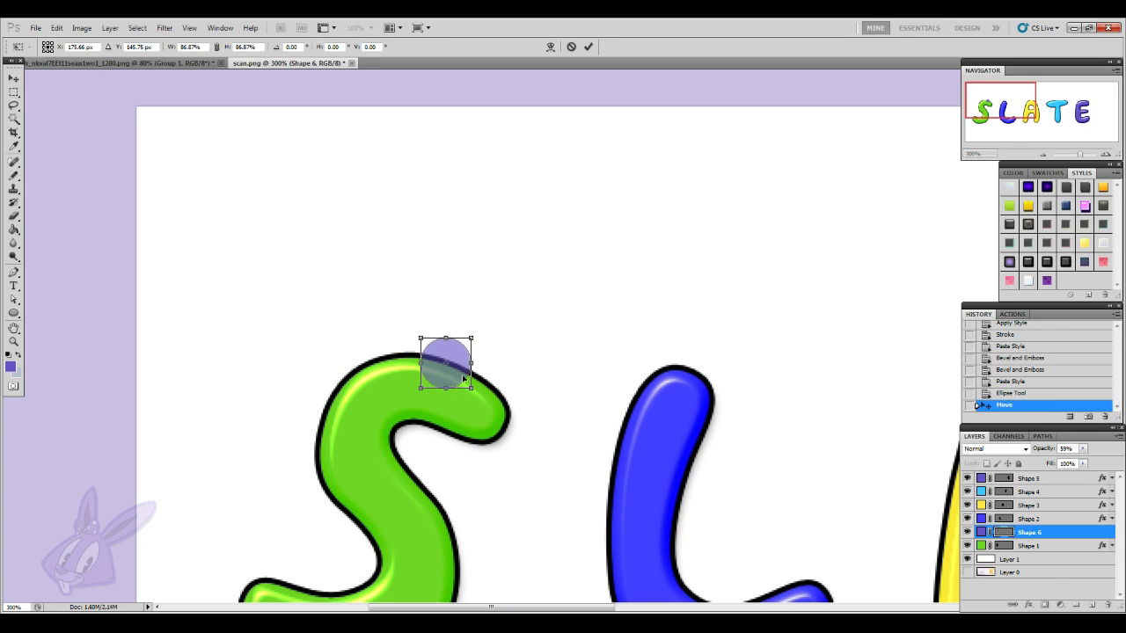
pyautogui.click(13, 78)
pyautogui.click(502, 247)
# - Raise the eye circle's layer opacity to 100% and change its fill color to white
pyautogui.click(1083, 449)
pyautogui.moveTo(1083, 460); pyautogui.dragTo(1108, 461)
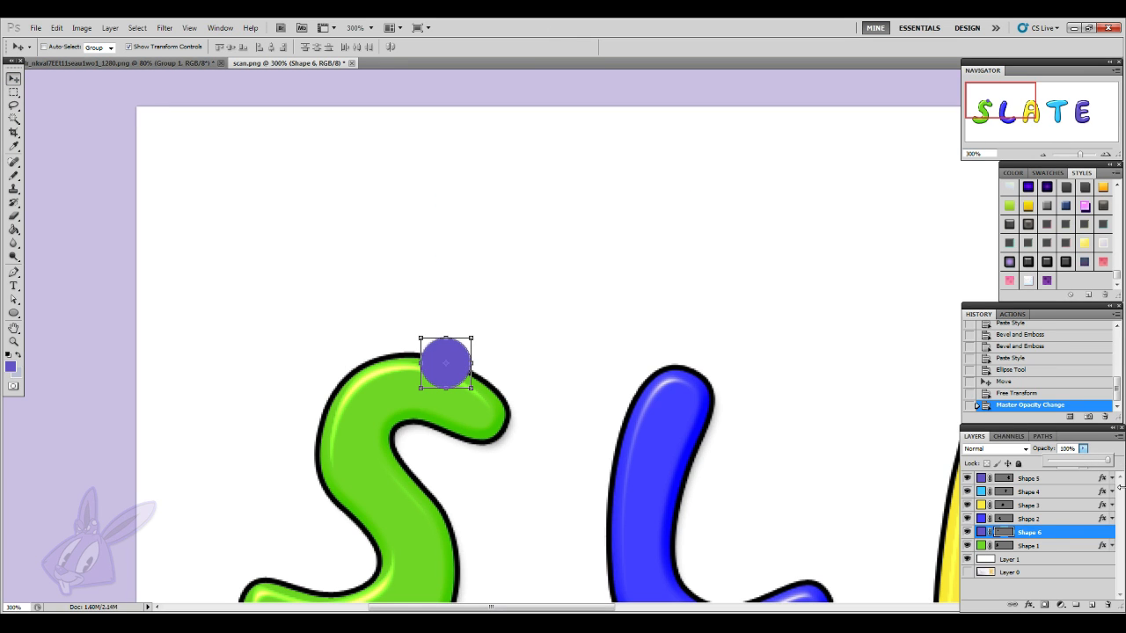
pyautogui.doubleClick(980, 532)
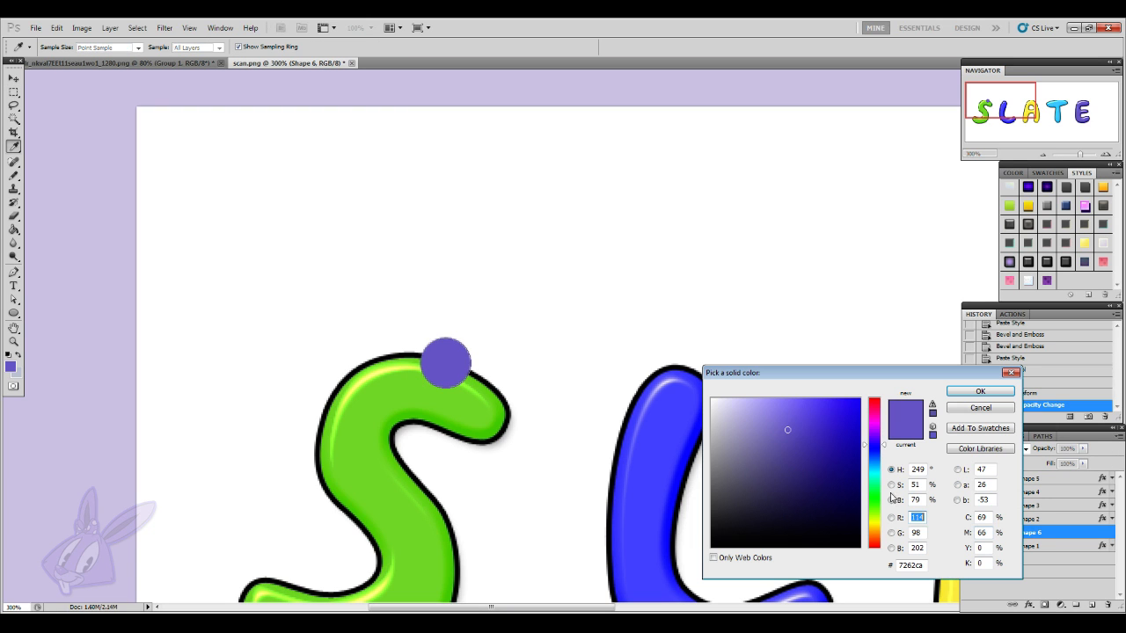
pyautogui.click(448, 263)
pyautogui.click(979, 391)
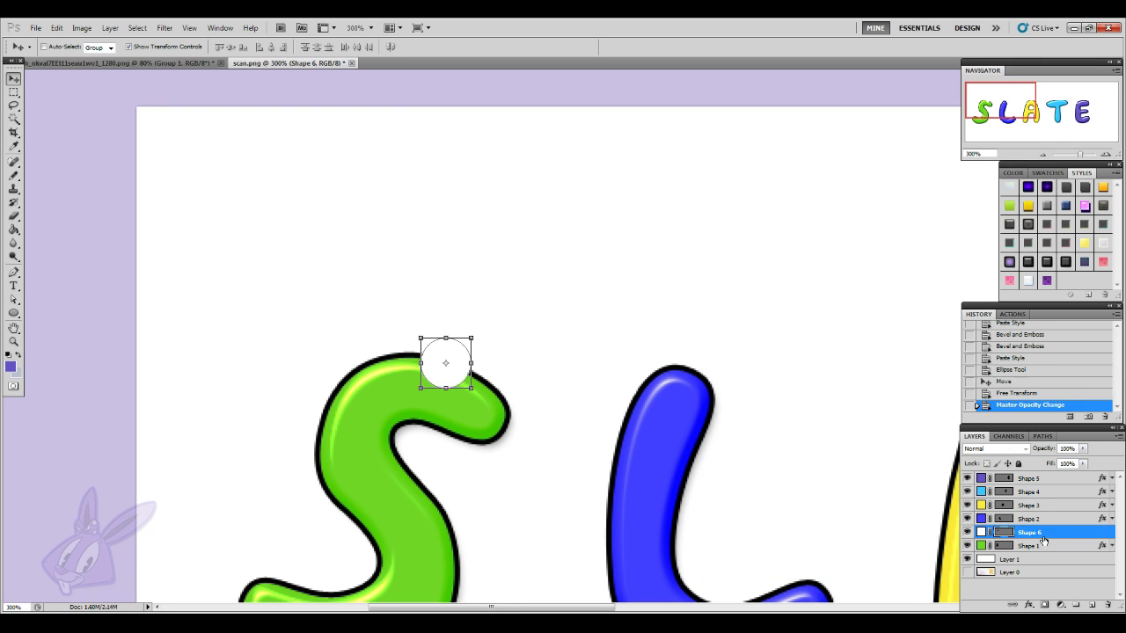
# - Add a black stroke effect to the white eye circle and collapse its effects list
pyautogui.click(1028, 606)
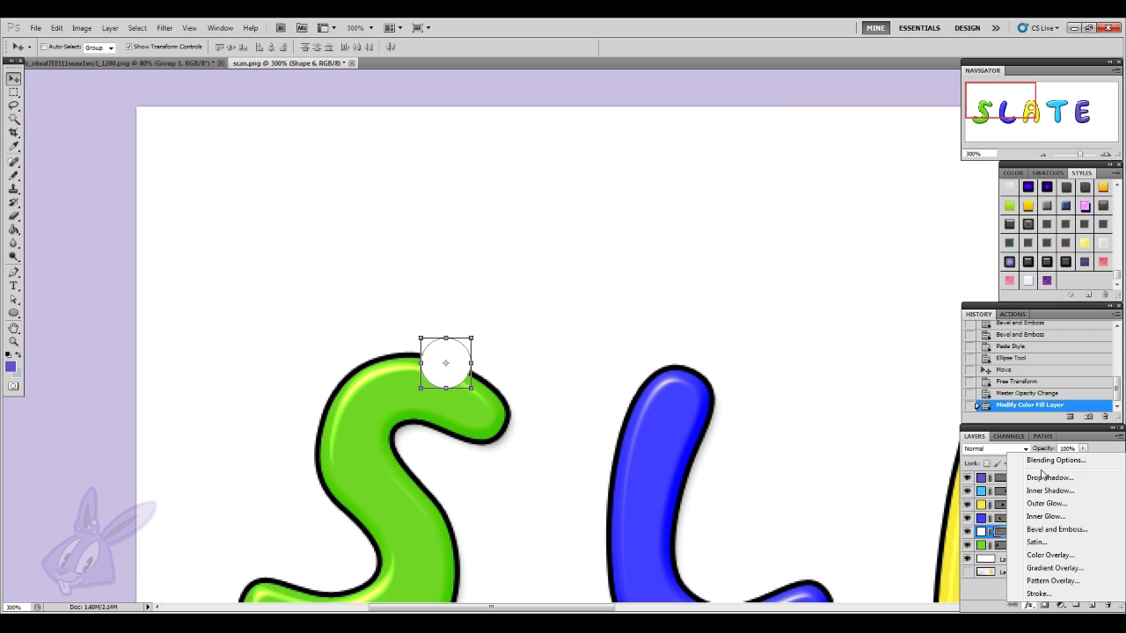
pyautogui.click(1045, 594)
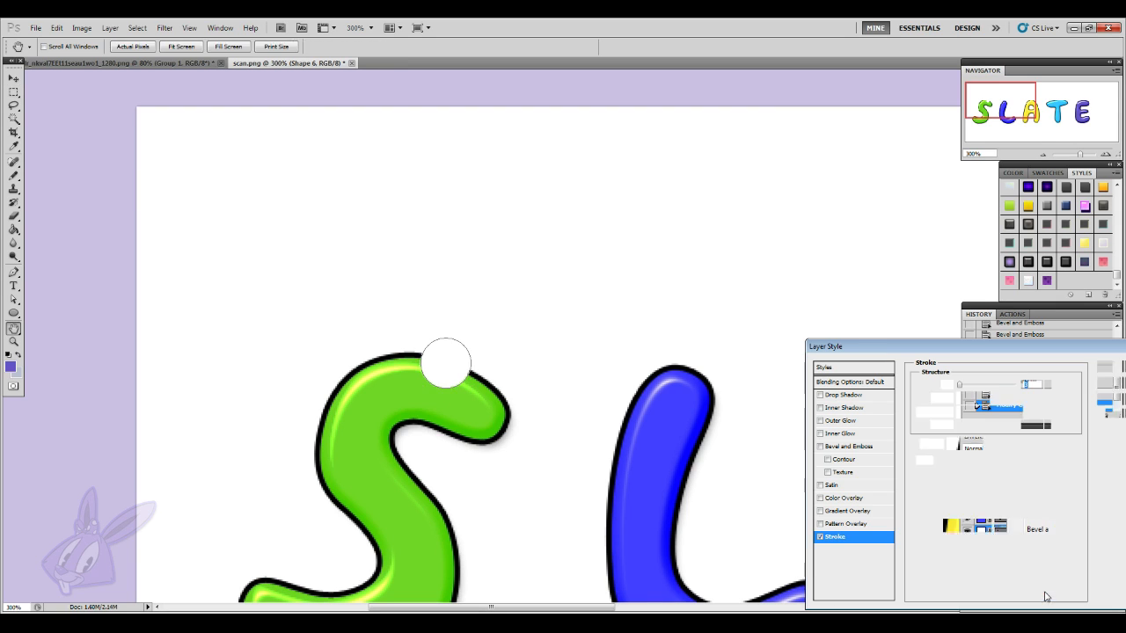
pyautogui.click(1107, 368)
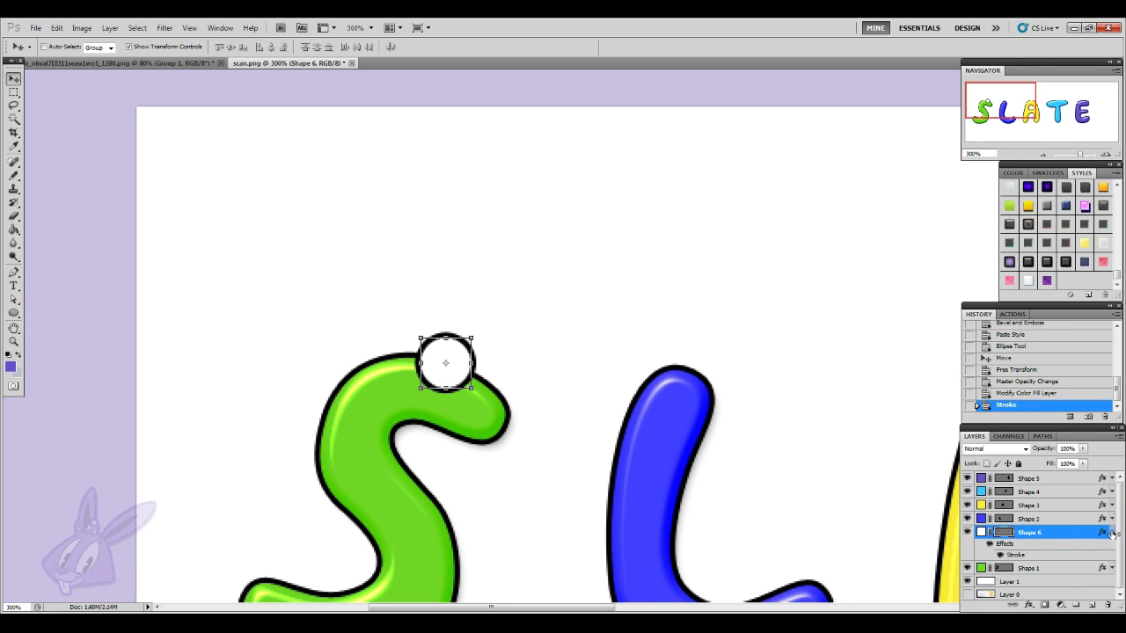
pyautogui.click(1110, 532)
pyautogui.scroll(-1, 620, 423)
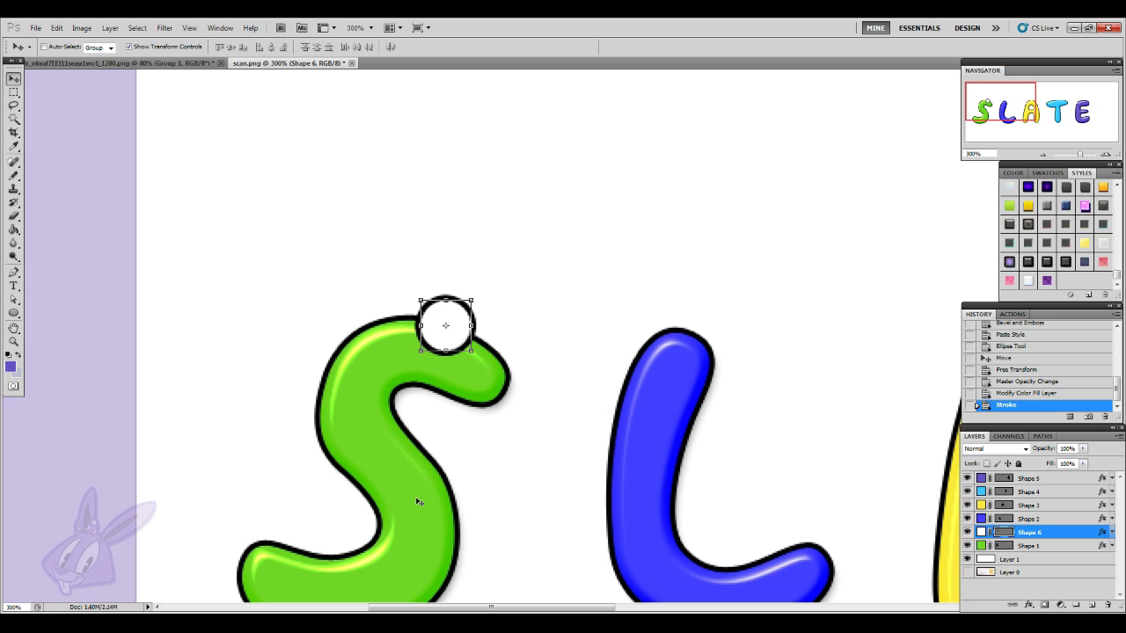
# - Check the drop shadow settings of the green S (Shape 1) and close them without changes
pyautogui.click(1052, 546)
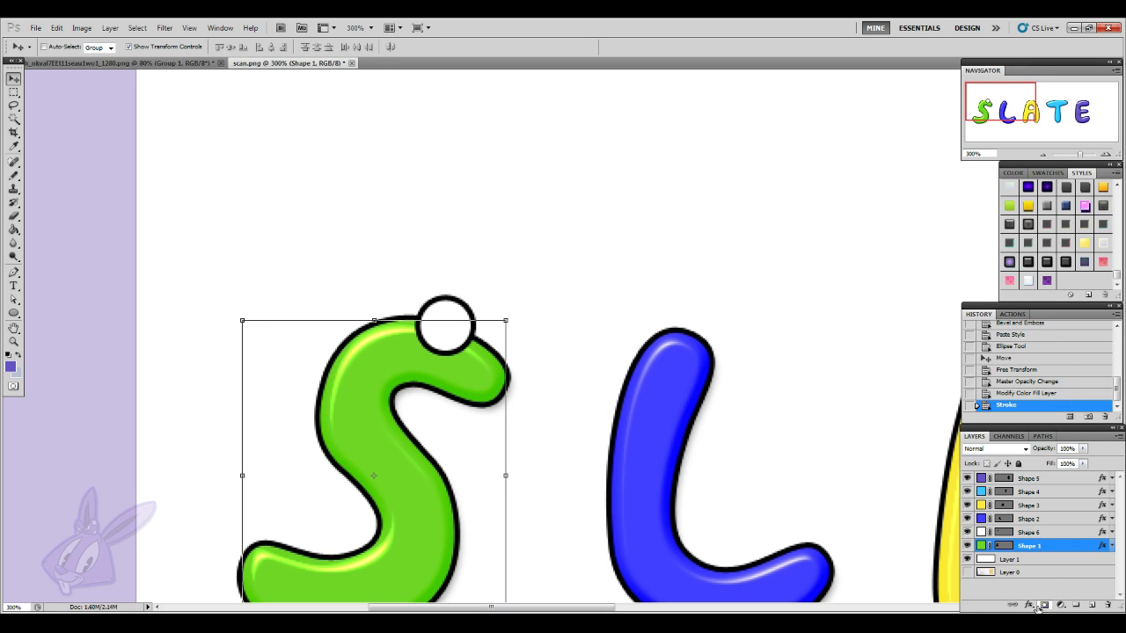
pyautogui.click(1028, 605)
pyautogui.click(1038, 486)
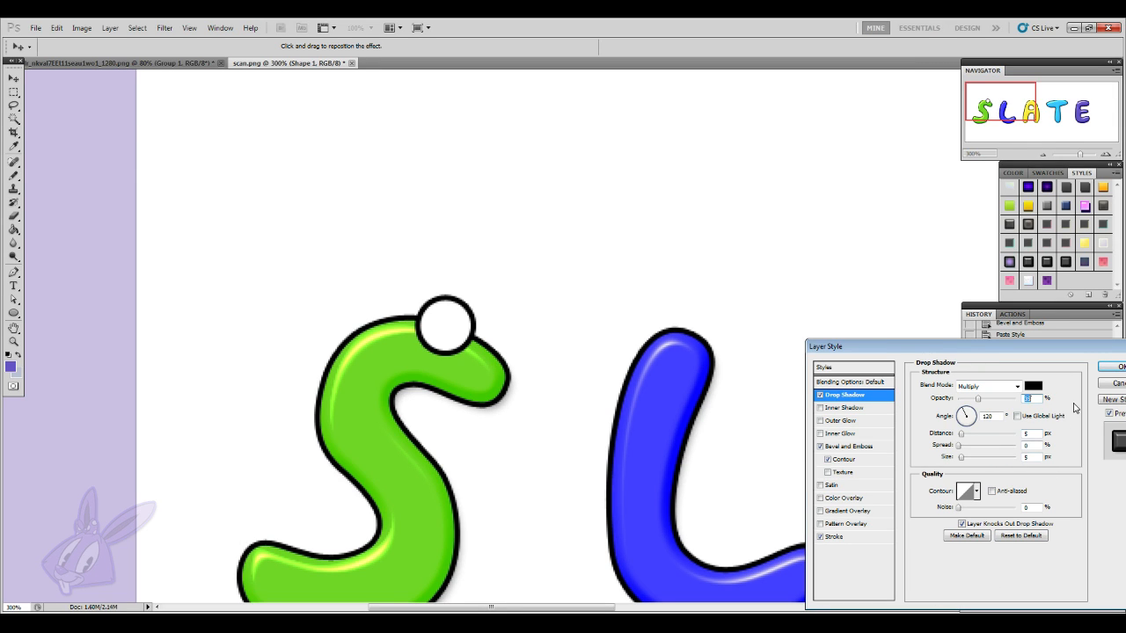
pyautogui.click(1105, 384)
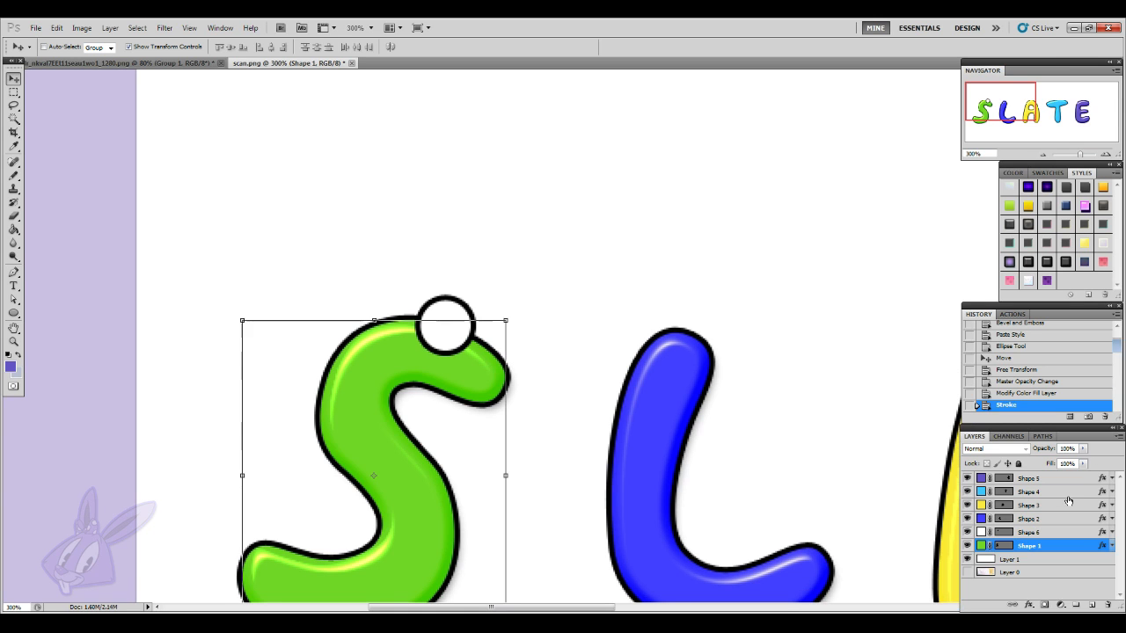
# - Add a drop shadow to the white eye circle with 35% opacity and a 120° angle, without global light
pyautogui.click(1060, 534)
pyautogui.click(1029, 606)
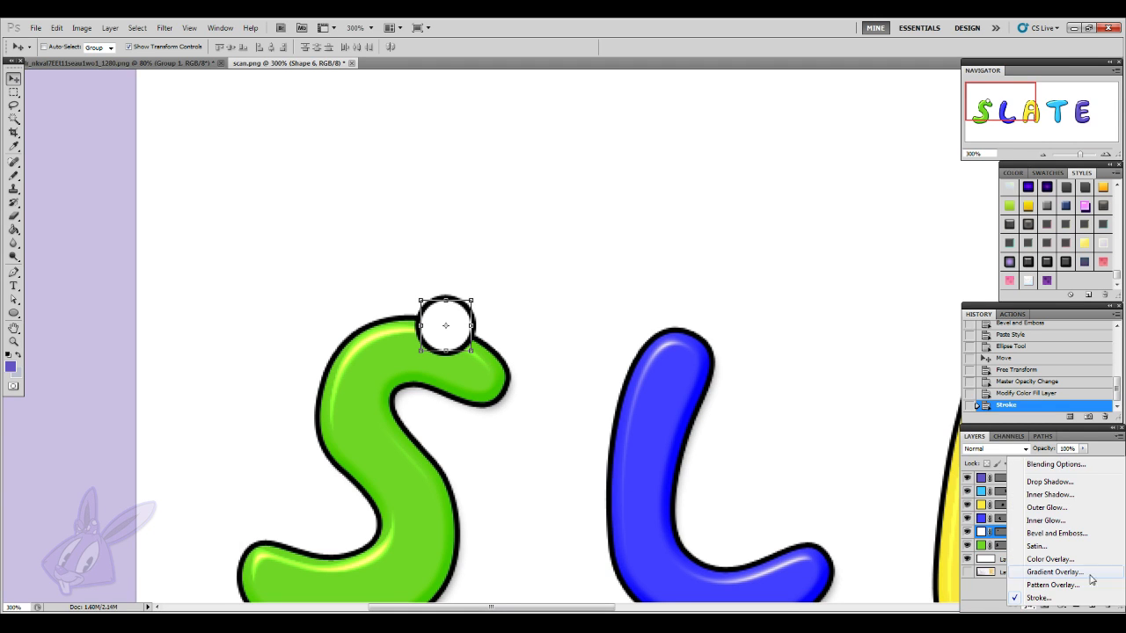
pyautogui.click(1068, 484)
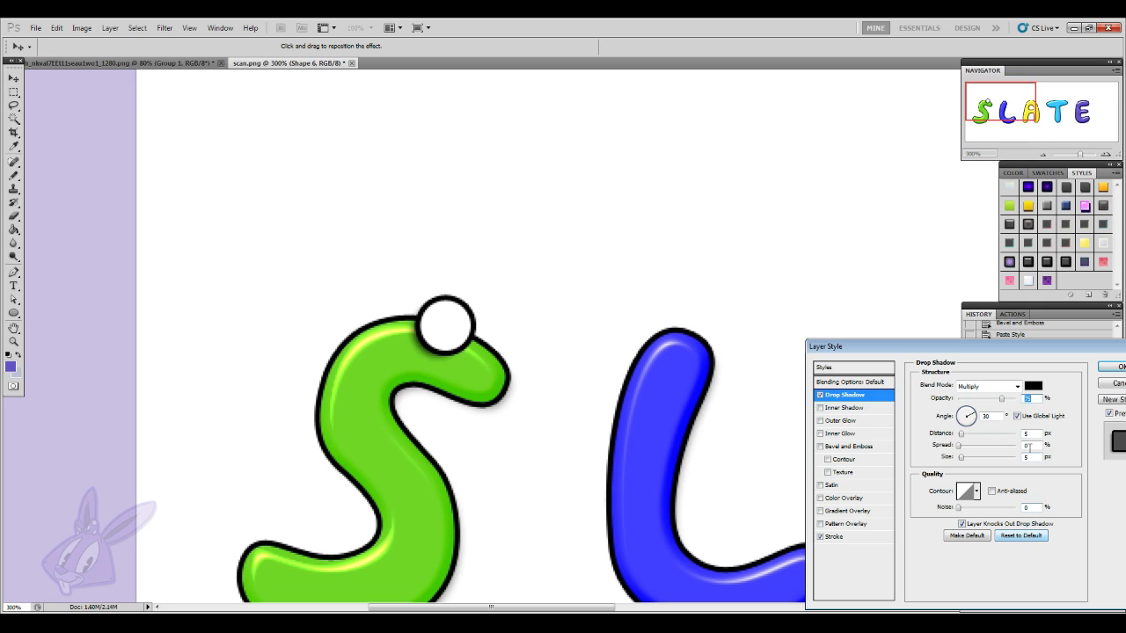
pyautogui.write('35')
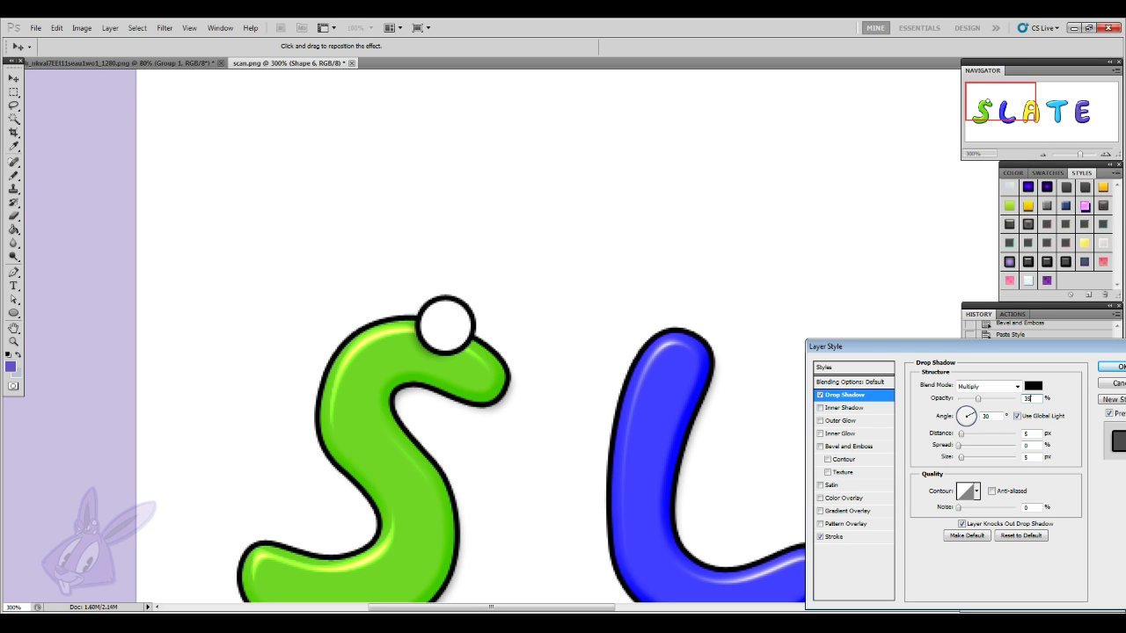
pyautogui.click(1017, 417)
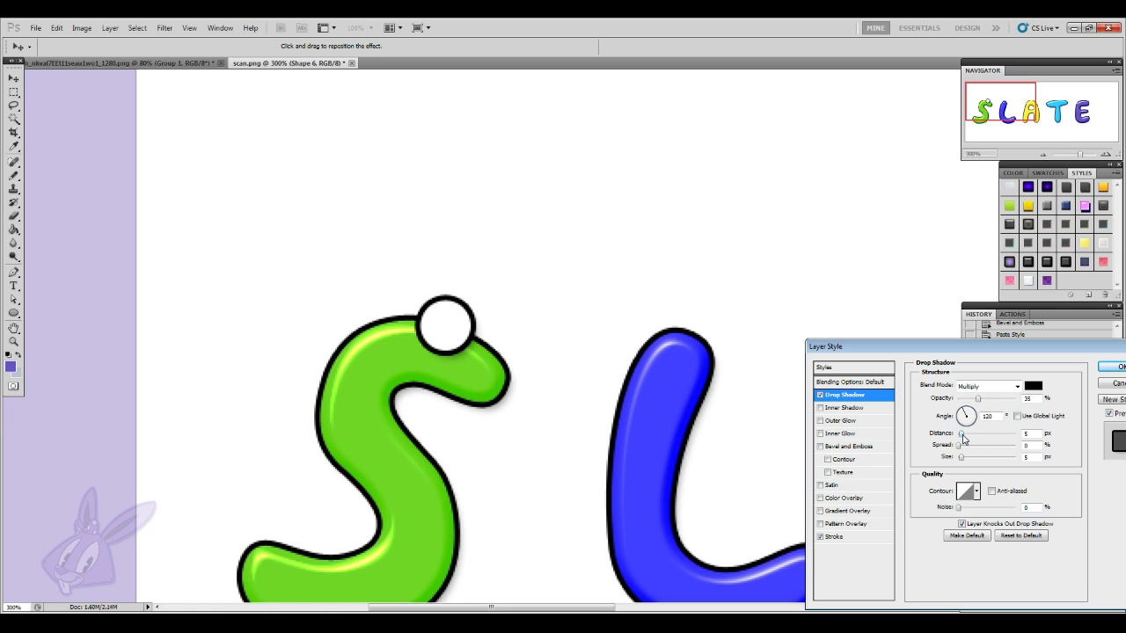
pyautogui.click(1114, 369)
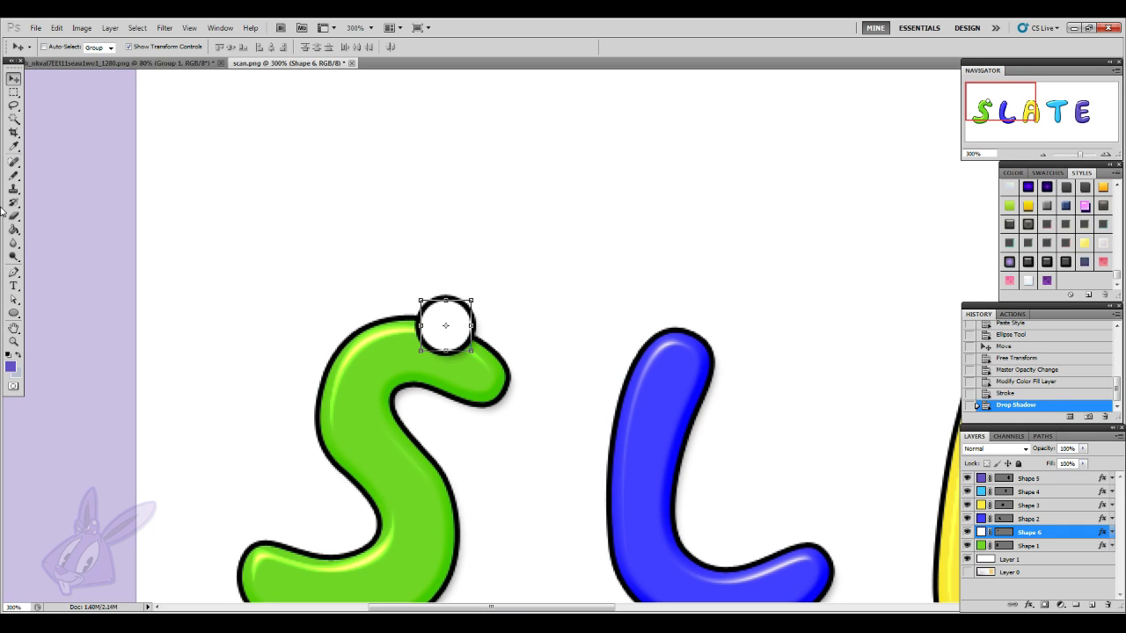
# - Draw a small black pupil circle at the center of the white eye and clear its layer style
pyautogui.click(13, 313)
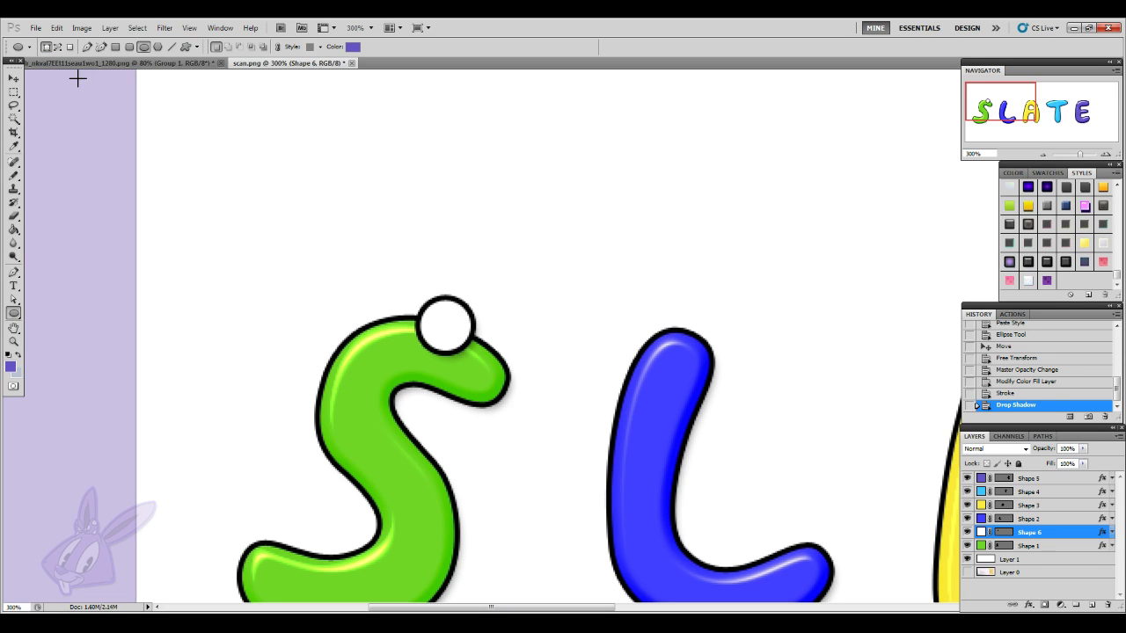
pyautogui.scroll(3, 1065, 193)
pyautogui.click(1055, 172)
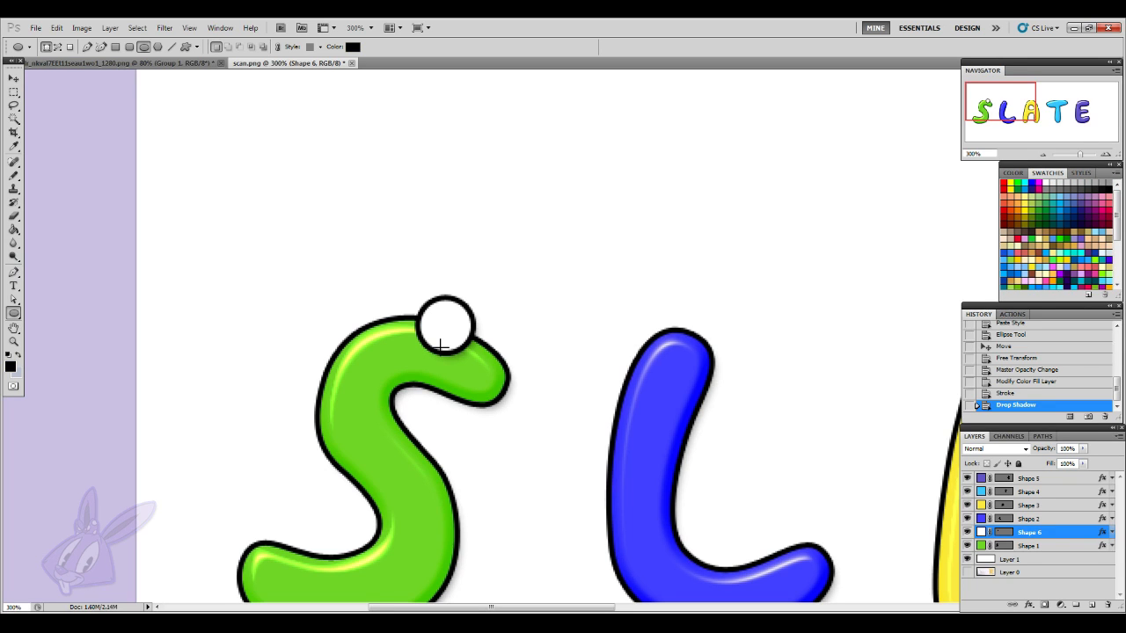
pyautogui.moveTo(446, 327); pyautogui.dragTo(453, 333)
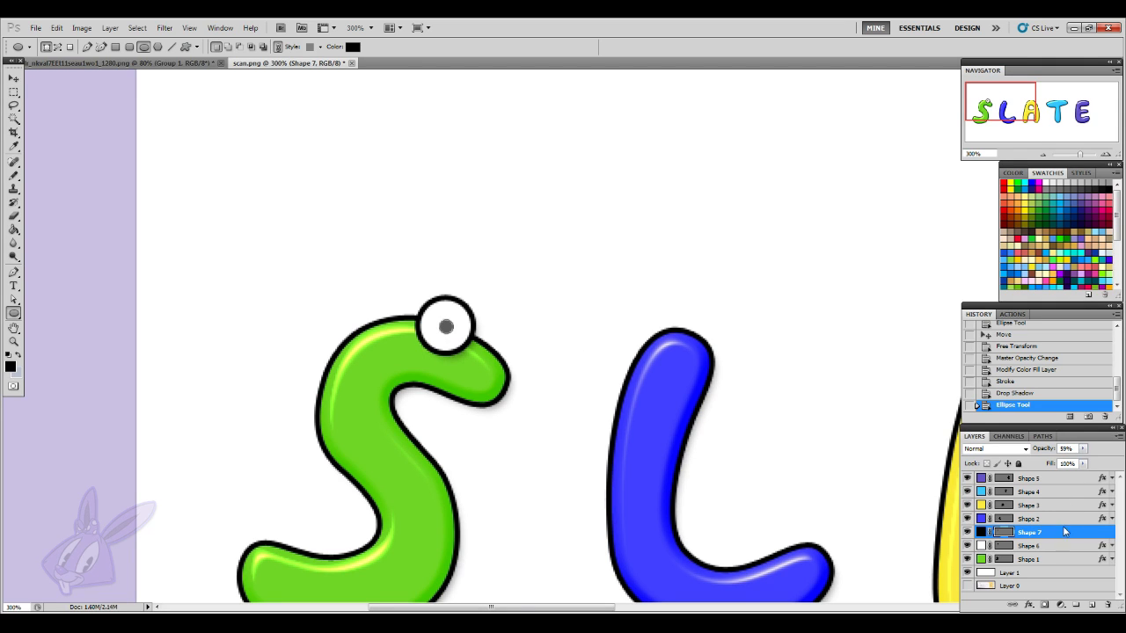
pyautogui.rightClick(1064, 532)
pyautogui.click(1020, 474)
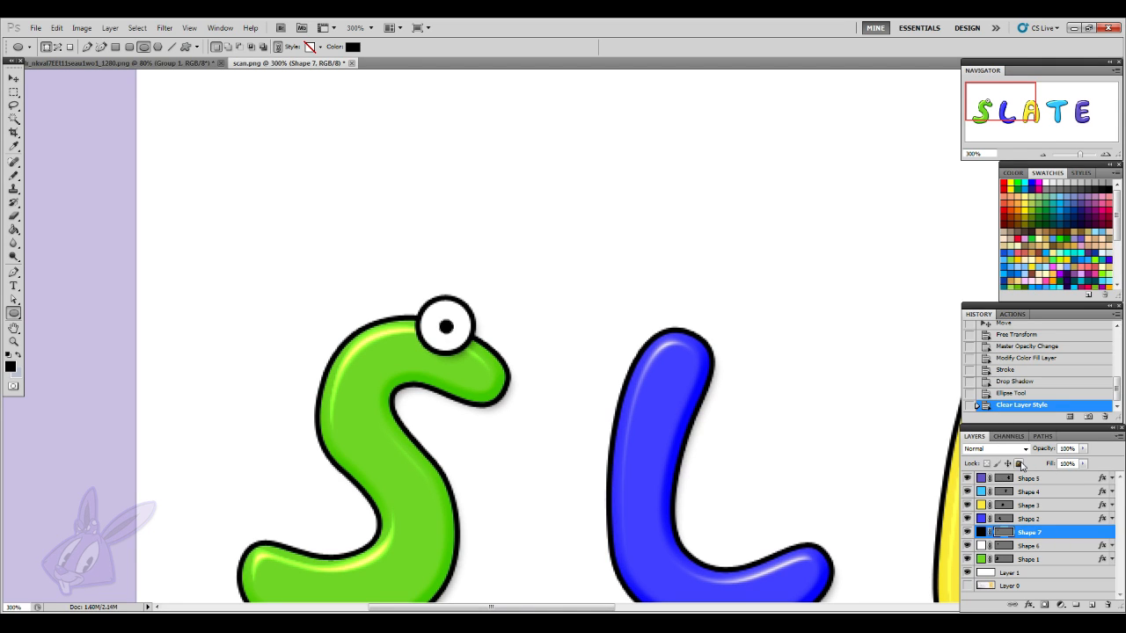
# - Enlarge the black pupil to about 142% and nudge it slightly off center toward the lower right of the eye
pyautogui.click(14, 79)
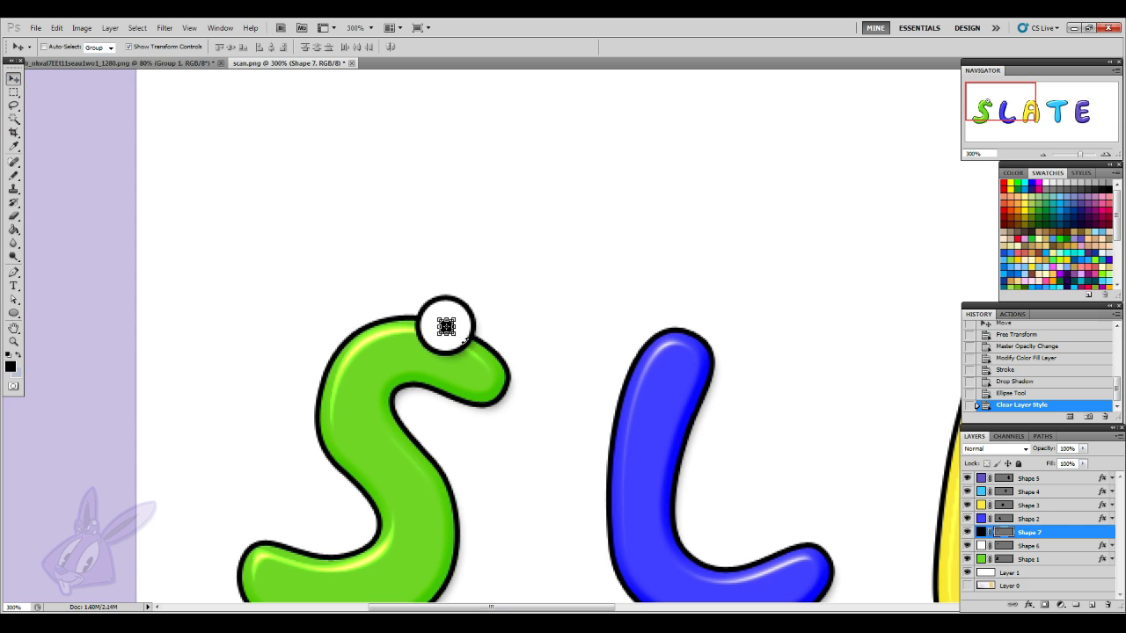
pyautogui.moveTo(457, 336); pyautogui.dragTo(466, 344)
pyautogui.click(14, 79)
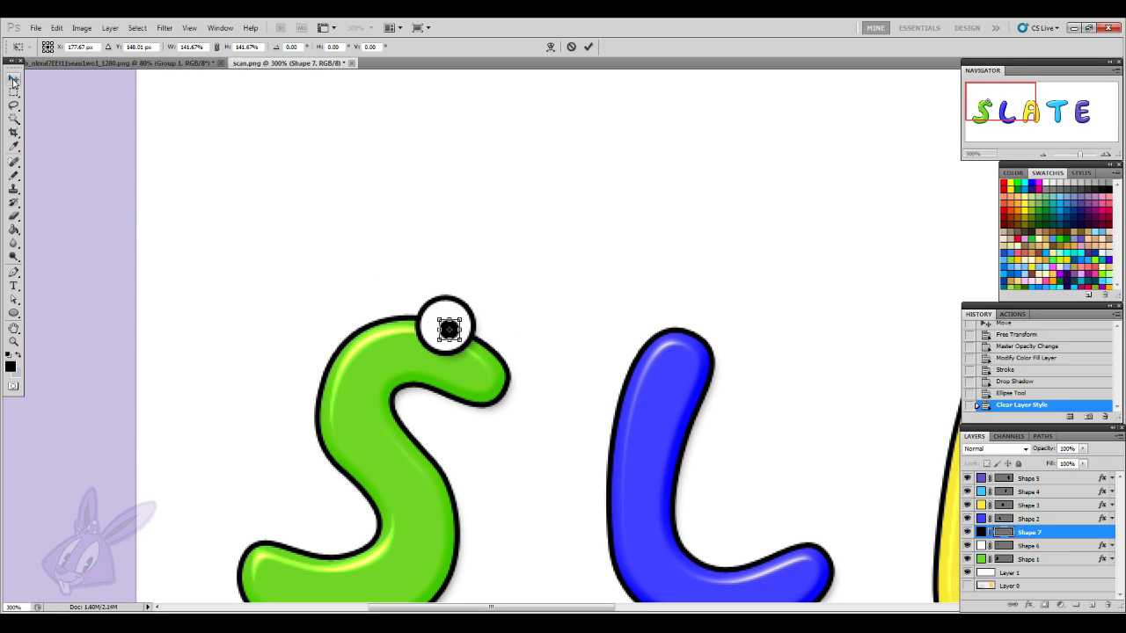
pyautogui.press('Return')
pyautogui.press('Down')
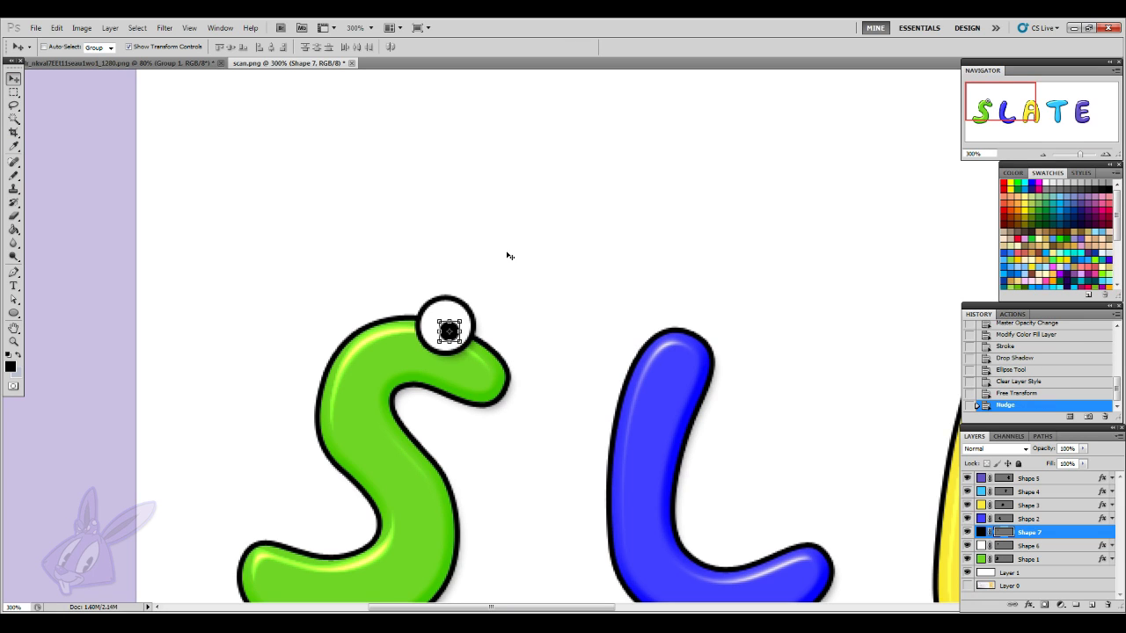
pyautogui.press('Up')
pyautogui.press('Left')
pyautogui.press('Right')
pyautogui.press('Up')
pyautogui.press('Down')
pyautogui.press('Up')
pyautogui.press('Down')
pyautogui.press('Right')
# - Make the green S layer (Shape 1) active and choose a bright red swatch as the foreground color
pyautogui.click(14, 176)
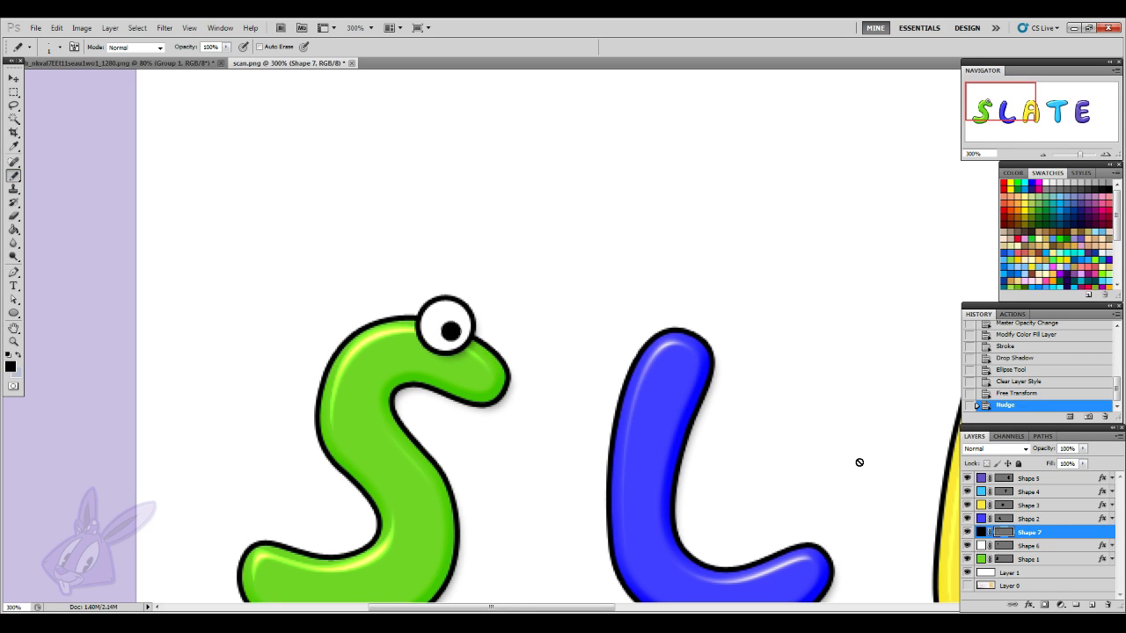
pyautogui.scroll(-5, 671, 422)
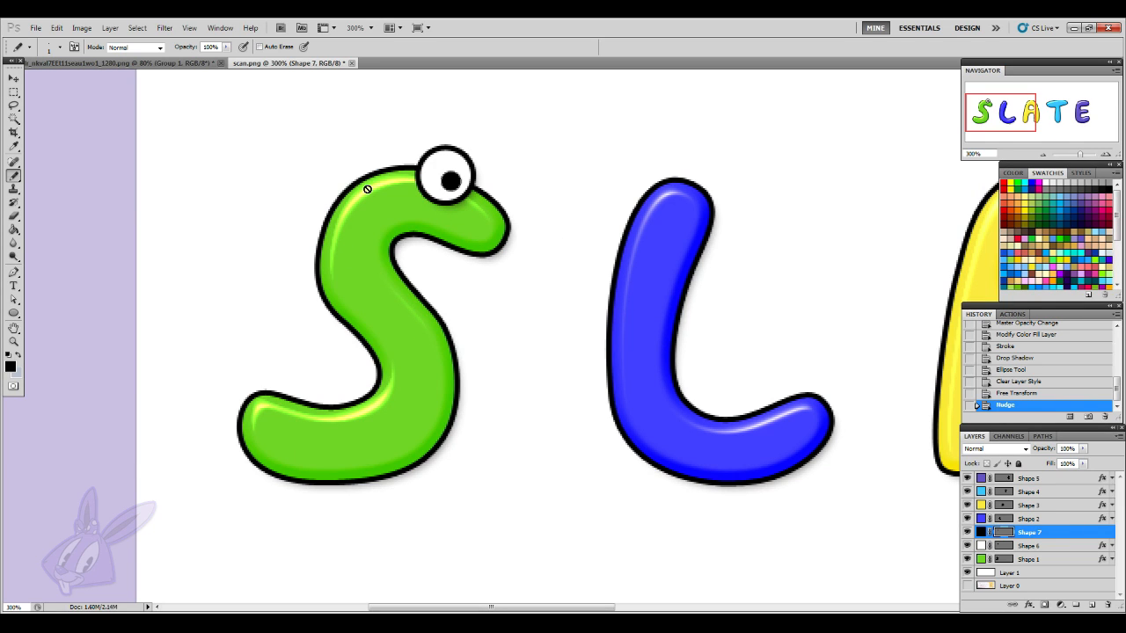
pyautogui.click(1058, 560)
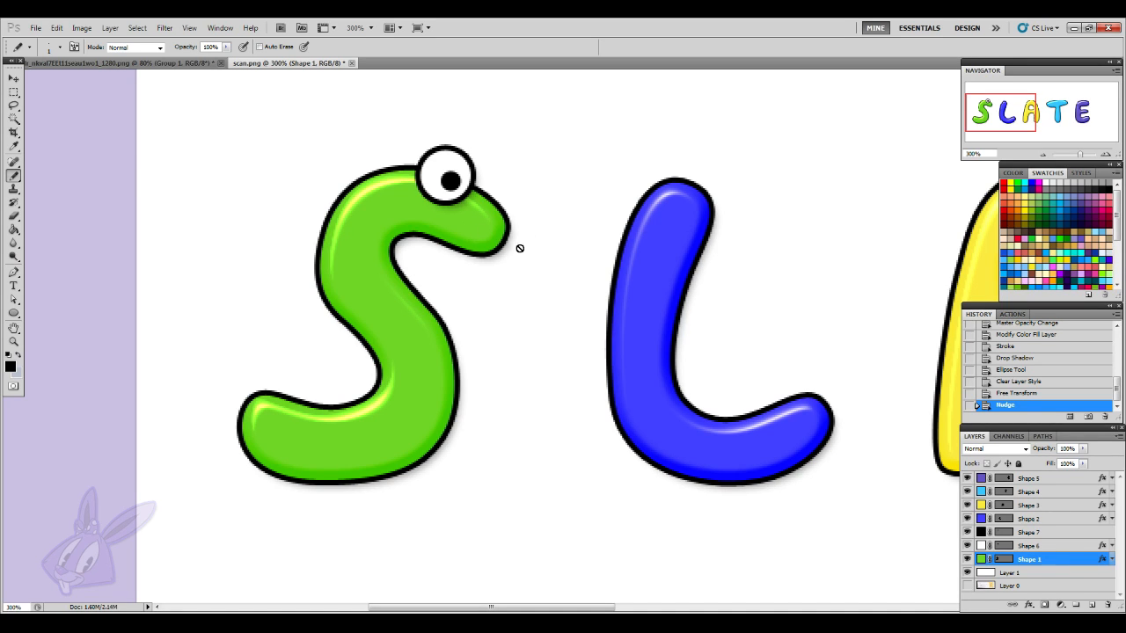
pyautogui.scroll(1, 328, 355)
pyautogui.scroll(-3, 1034, 249)
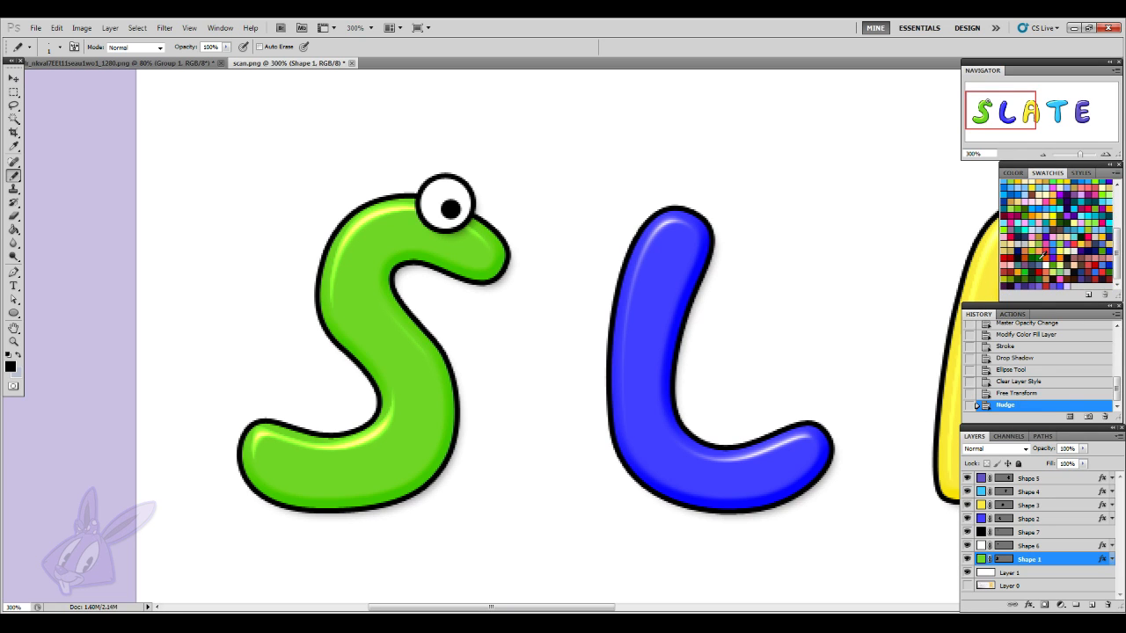
pyautogui.scroll(5, 1041, 255)
pyautogui.click(1018, 238)
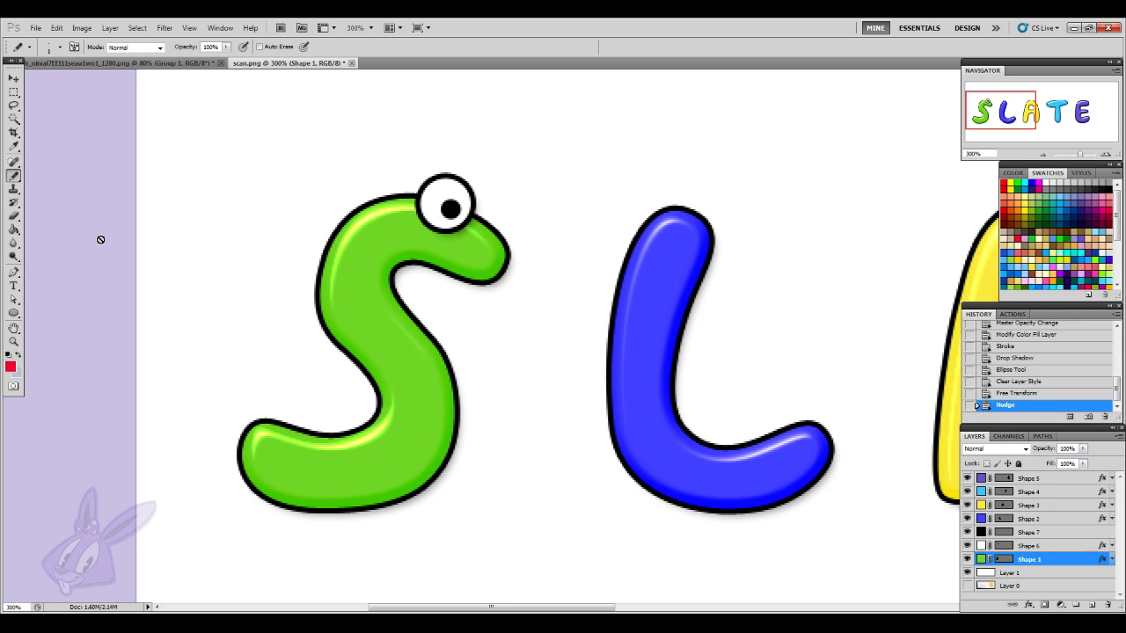
# - Draw a small forked red tongue at the S's mouth with the Pen tool and move its layer beneath the green S
pyautogui.click(12, 274)
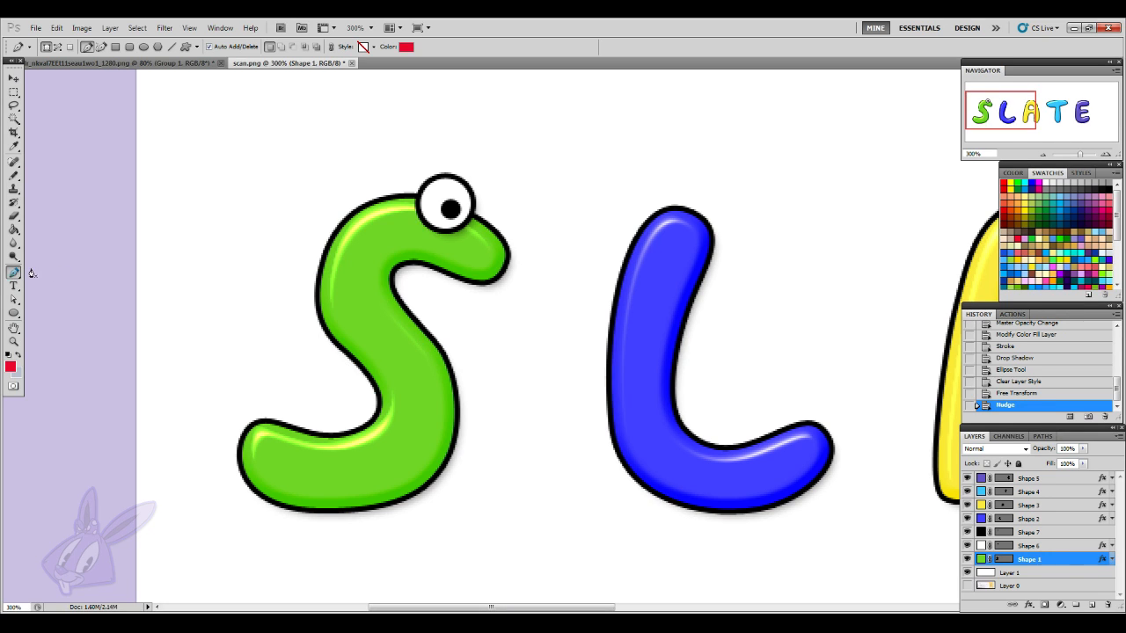
pyautogui.scroll(2, 509, 331)
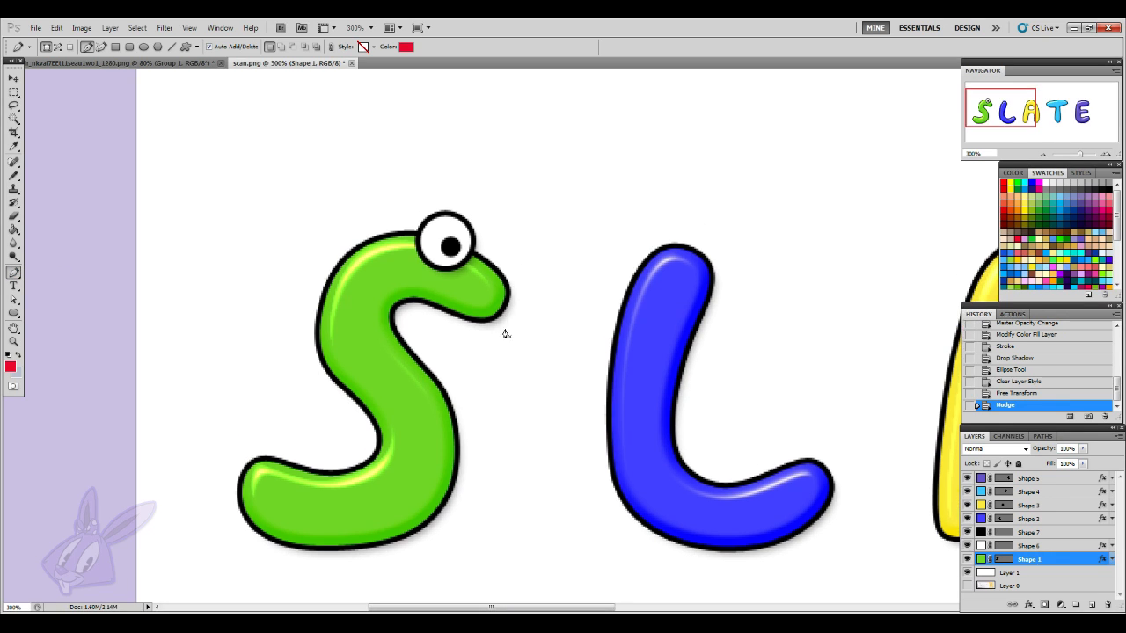
pyautogui.click(497, 293)
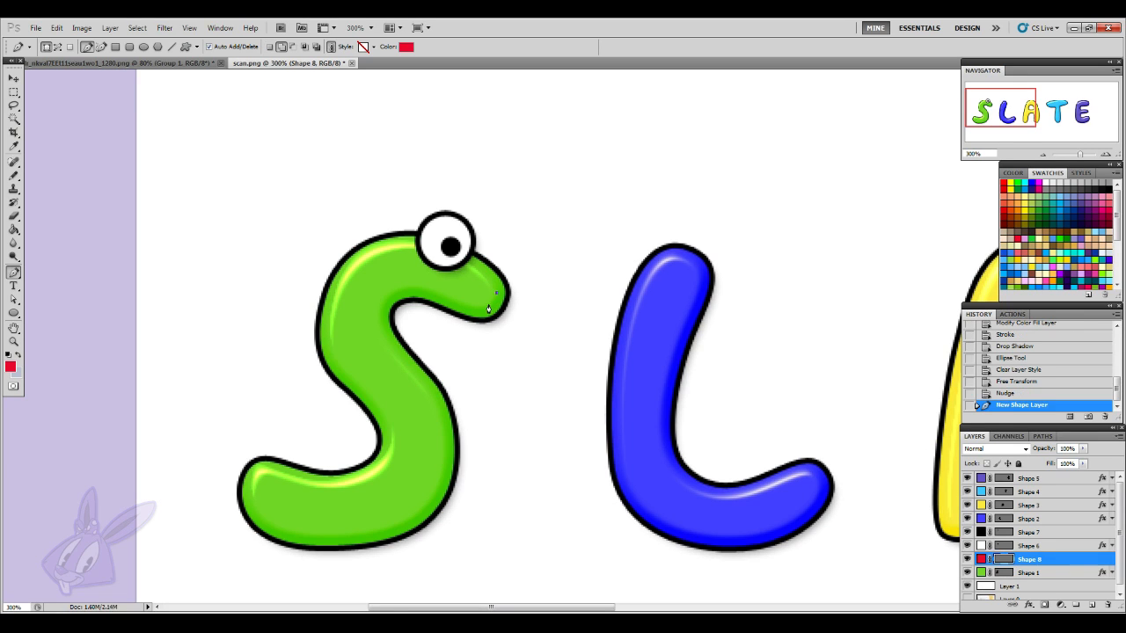
pyautogui.click(491, 307)
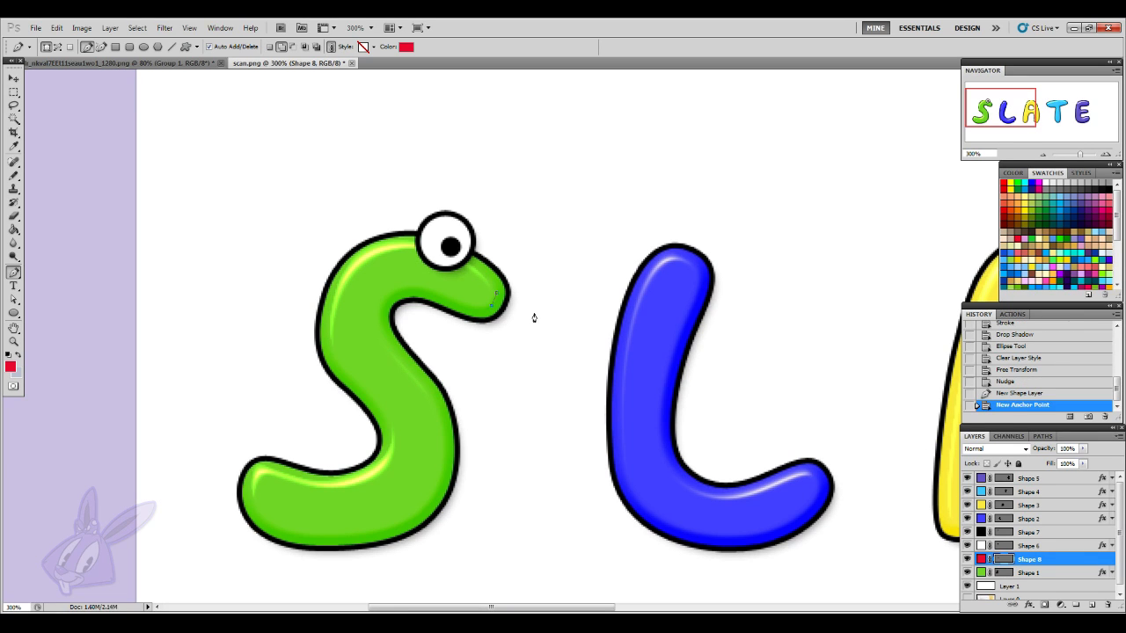
pyautogui.moveTo(527, 319); pyautogui.dragTo(542, 320)
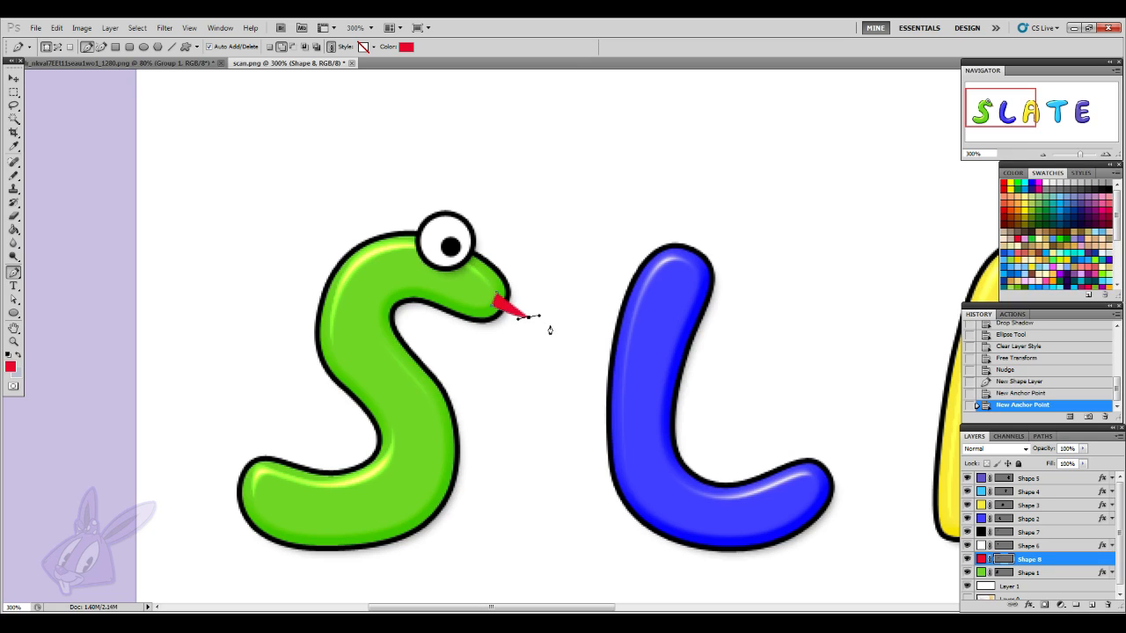
pyautogui.click(549, 322)
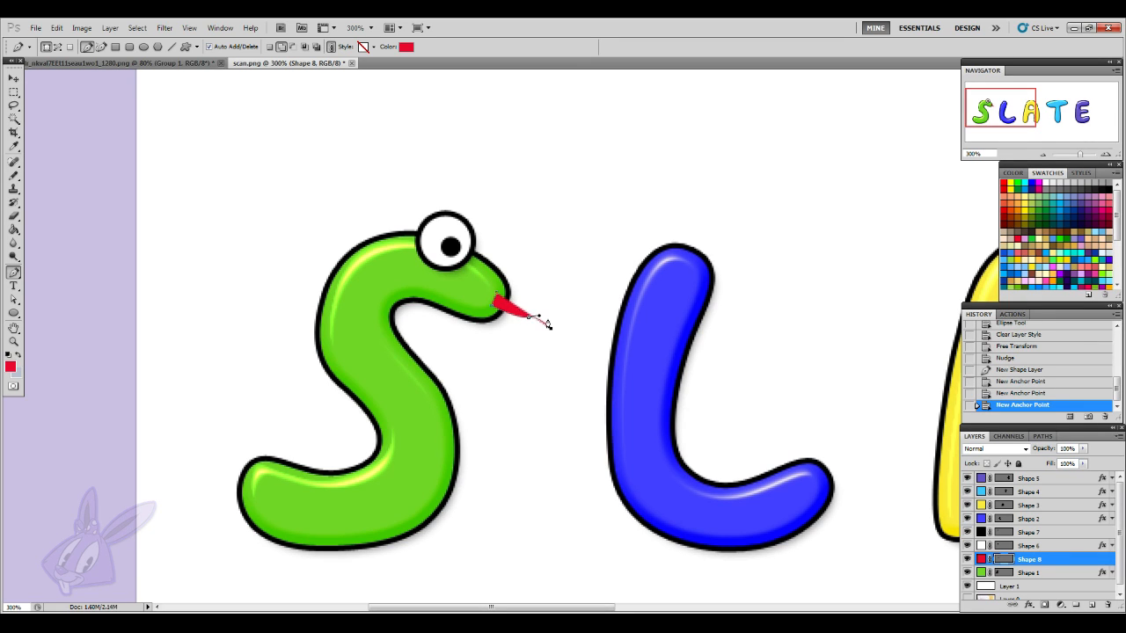
pyautogui.click(551, 324)
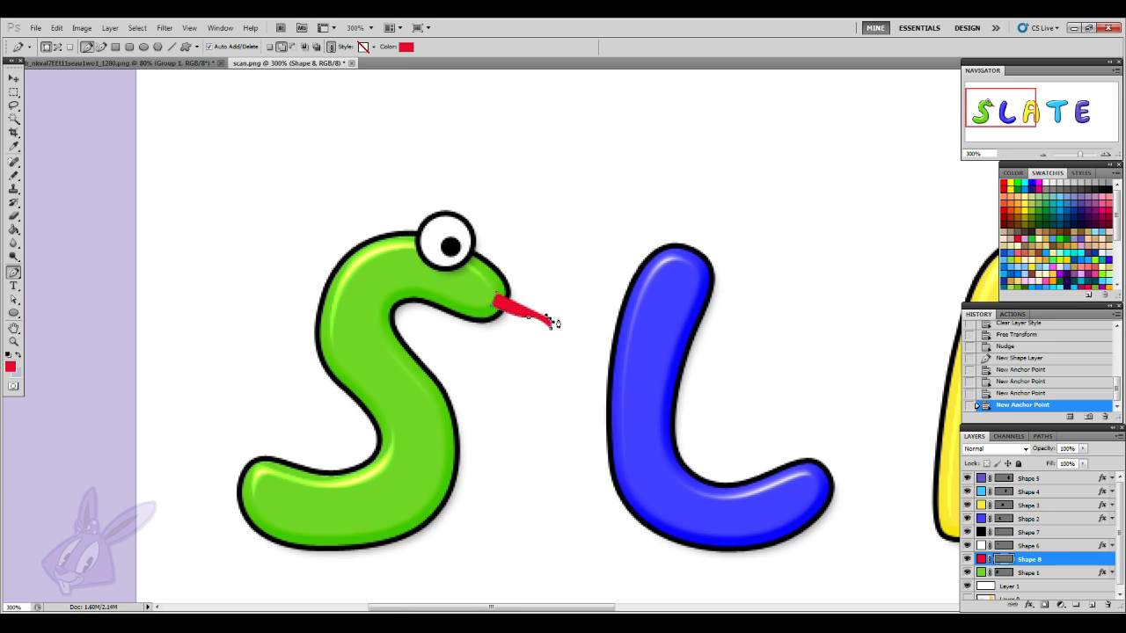
pyautogui.click(559, 320)
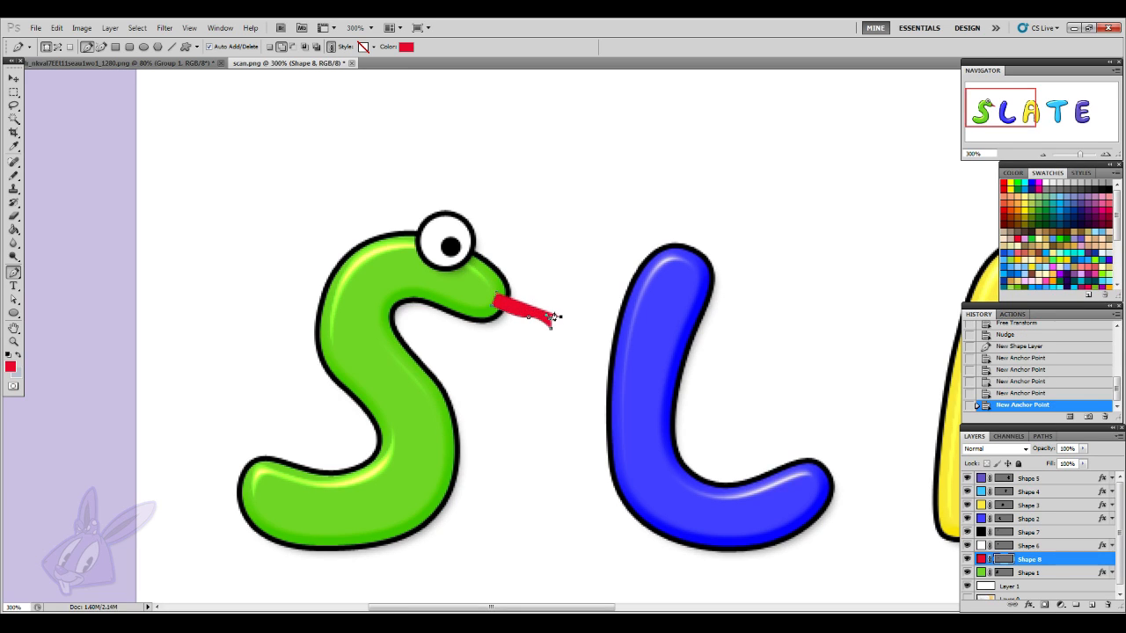
pyautogui.click(509, 316)
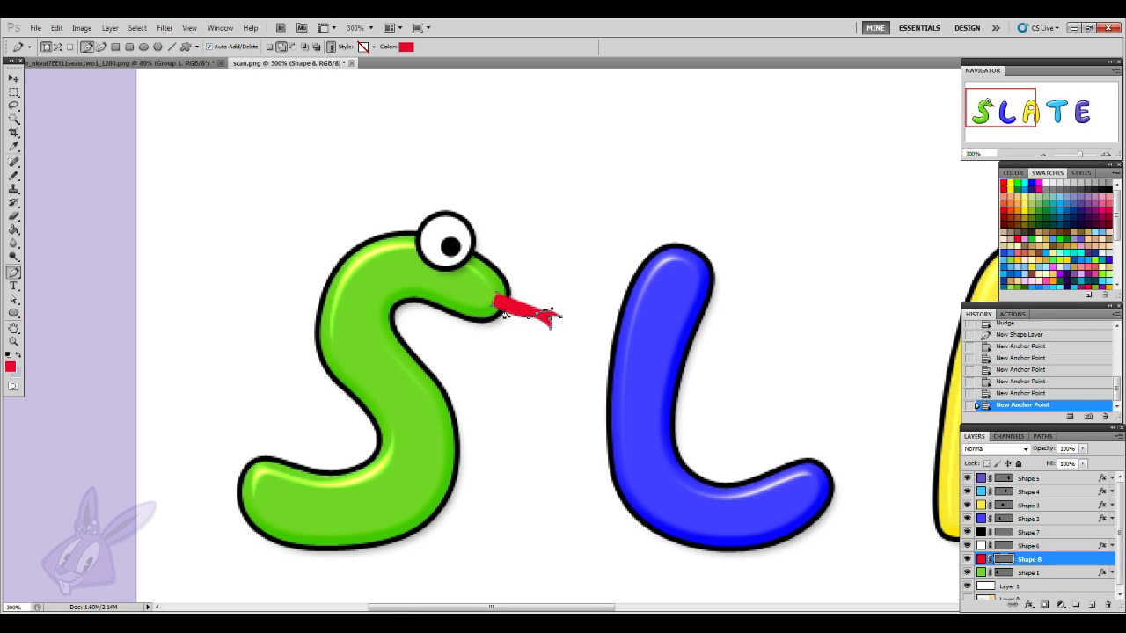
pyautogui.click(498, 303)
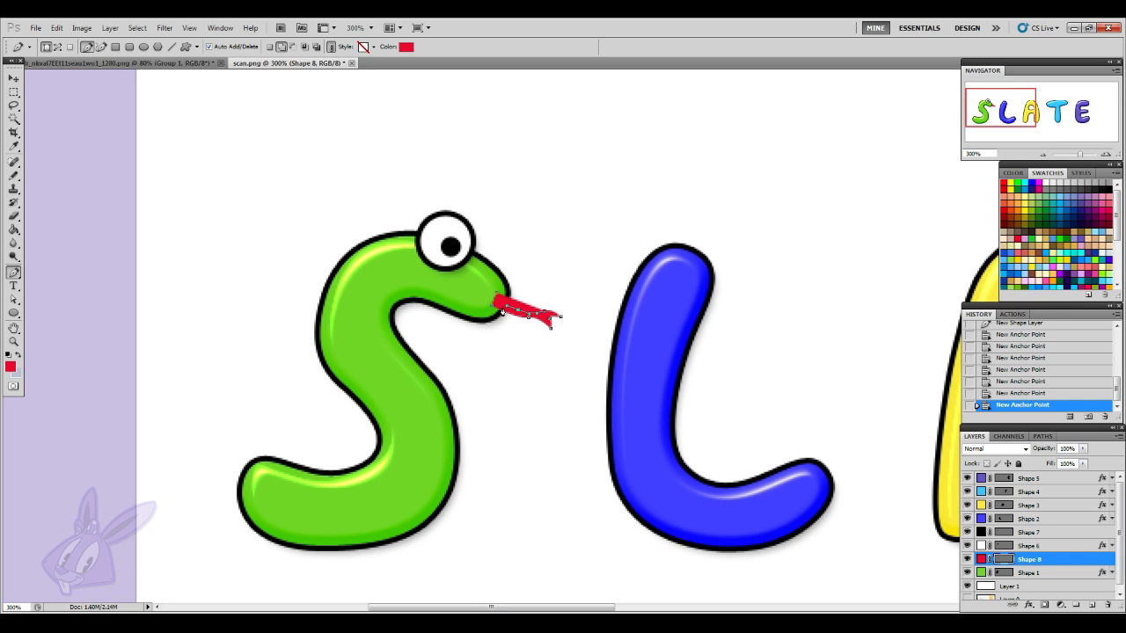
pyautogui.click(496, 302)
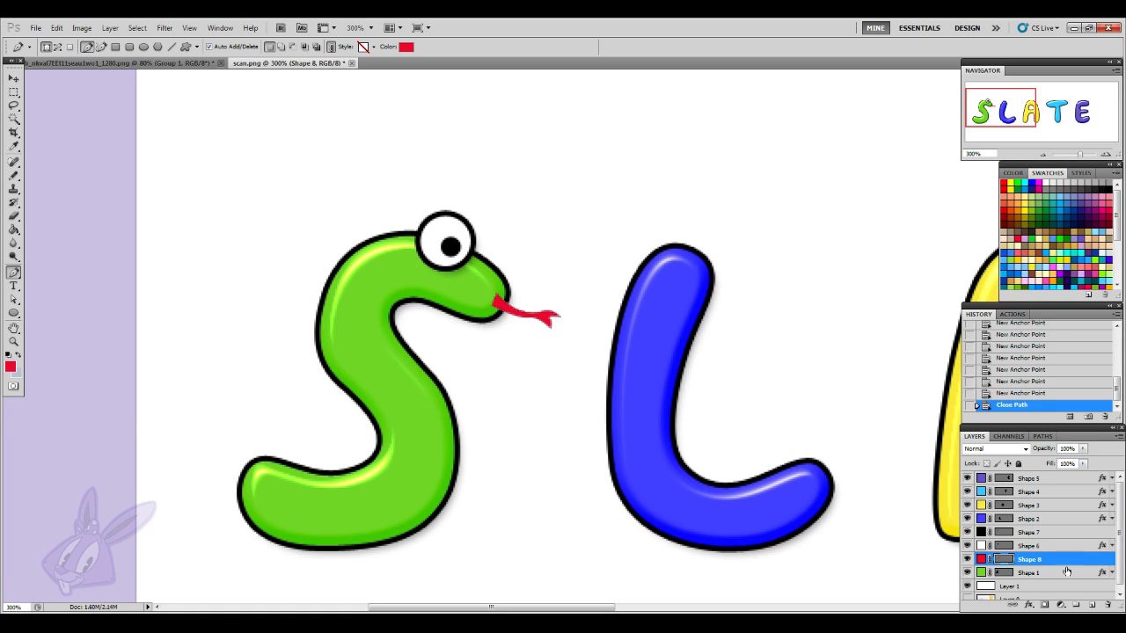
pyautogui.moveTo(1065, 566); pyautogui.dragTo(1053, 589)
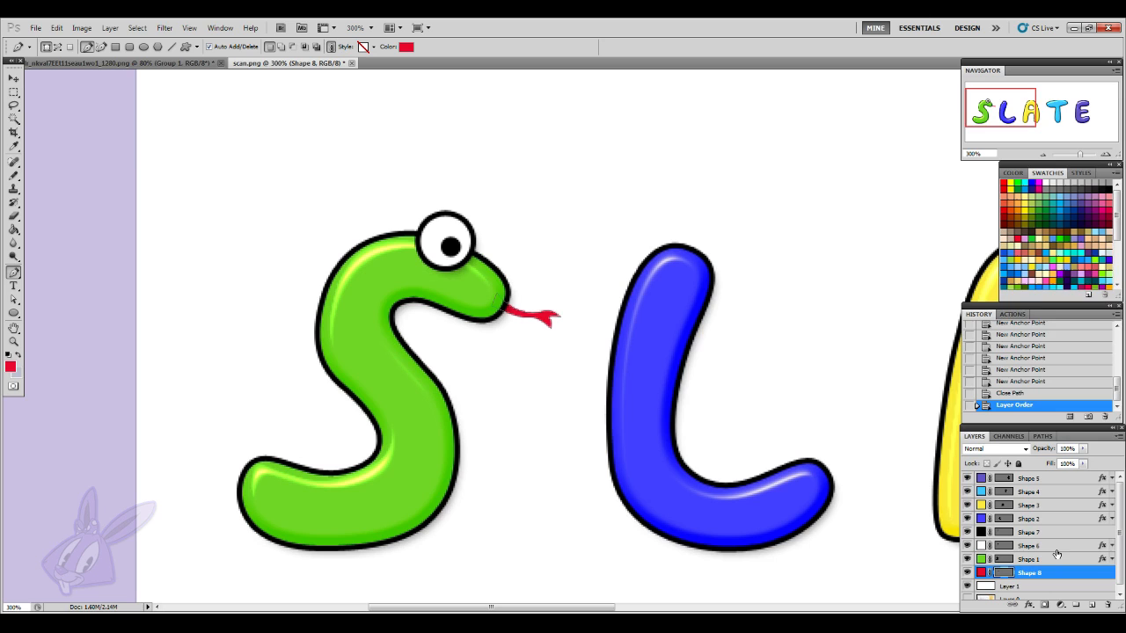
# - Copy the layer style of the white eye circle (Shape 6) onto the red tongue (Shape 8) and collapse its effects list
pyautogui.rightClick(1058, 553)
pyautogui.click(1053, 554)
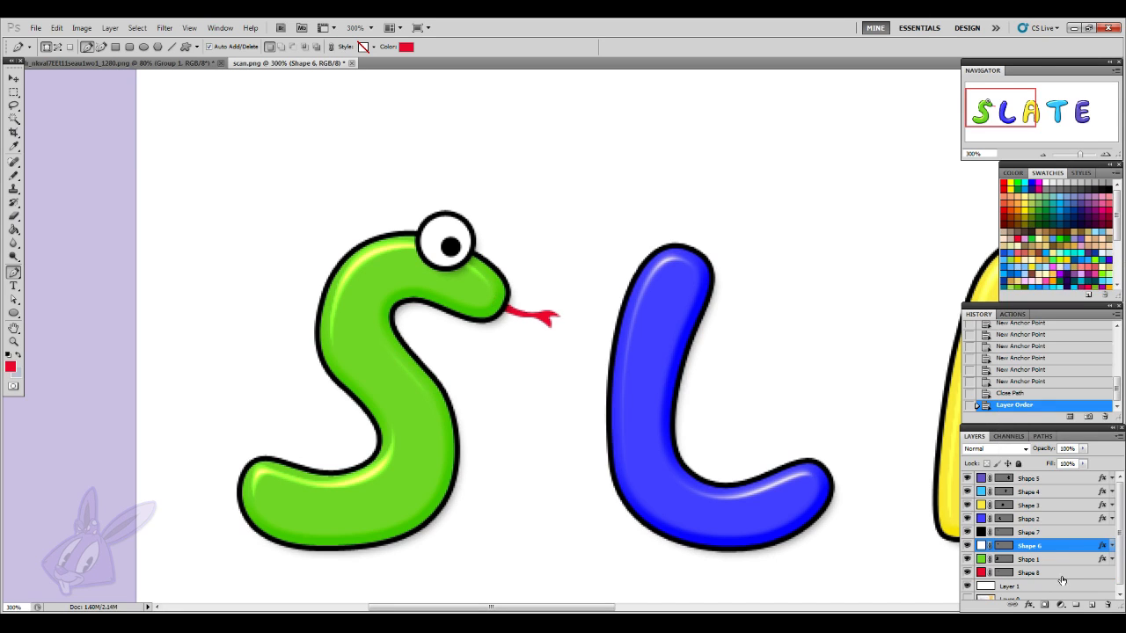
pyautogui.rightClick(1058, 552)
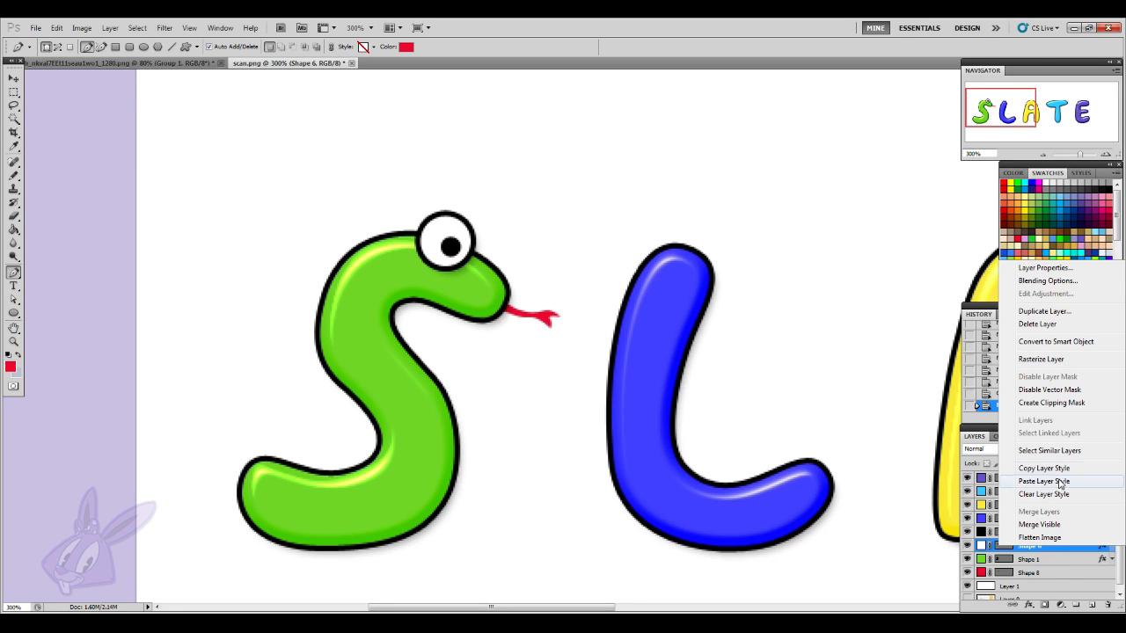
pyautogui.click(1044, 576)
pyautogui.click(1045, 577)
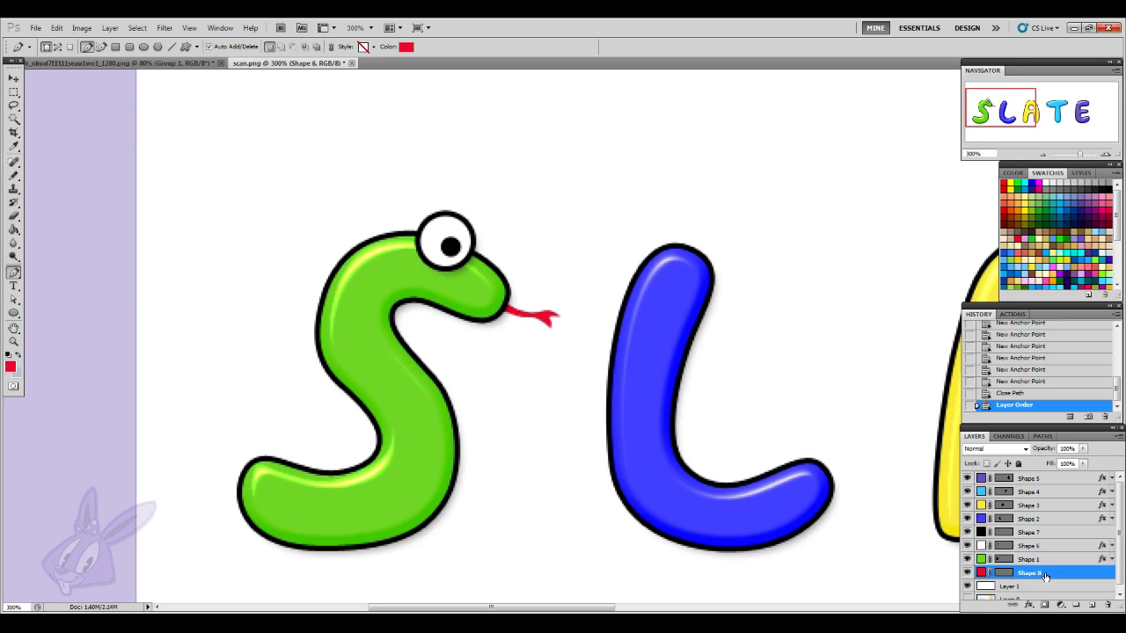
pyautogui.rightClick(1045, 578)
pyautogui.click(1044, 507)
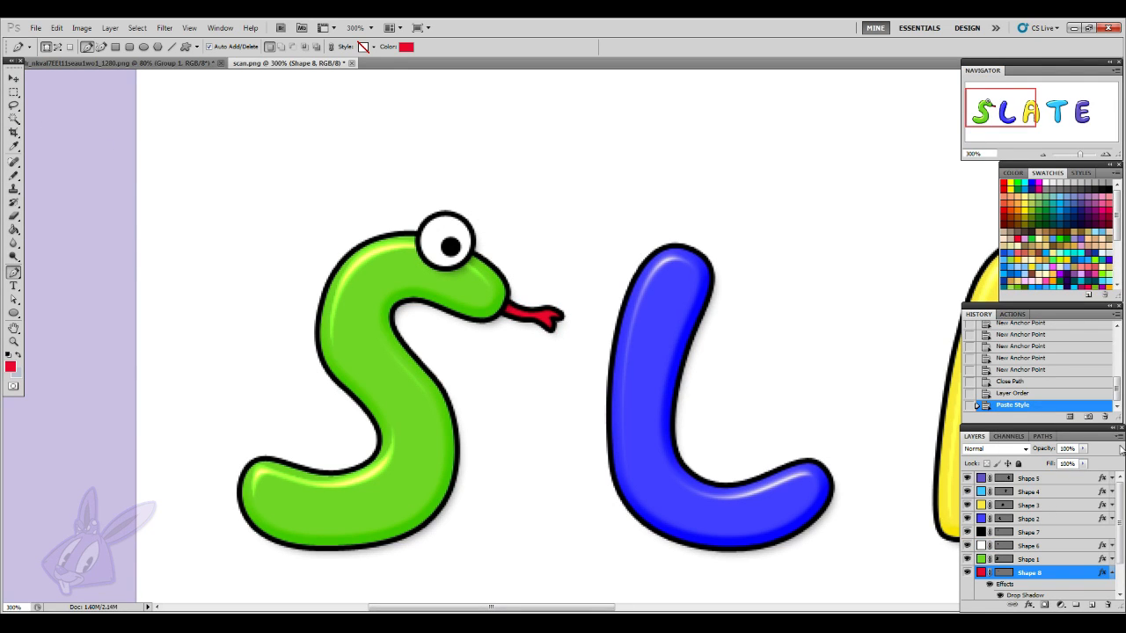
pyautogui.click(1112, 572)
# - Copy the layer style of the green S (Shape 1)
pyautogui.click(1066, 561)
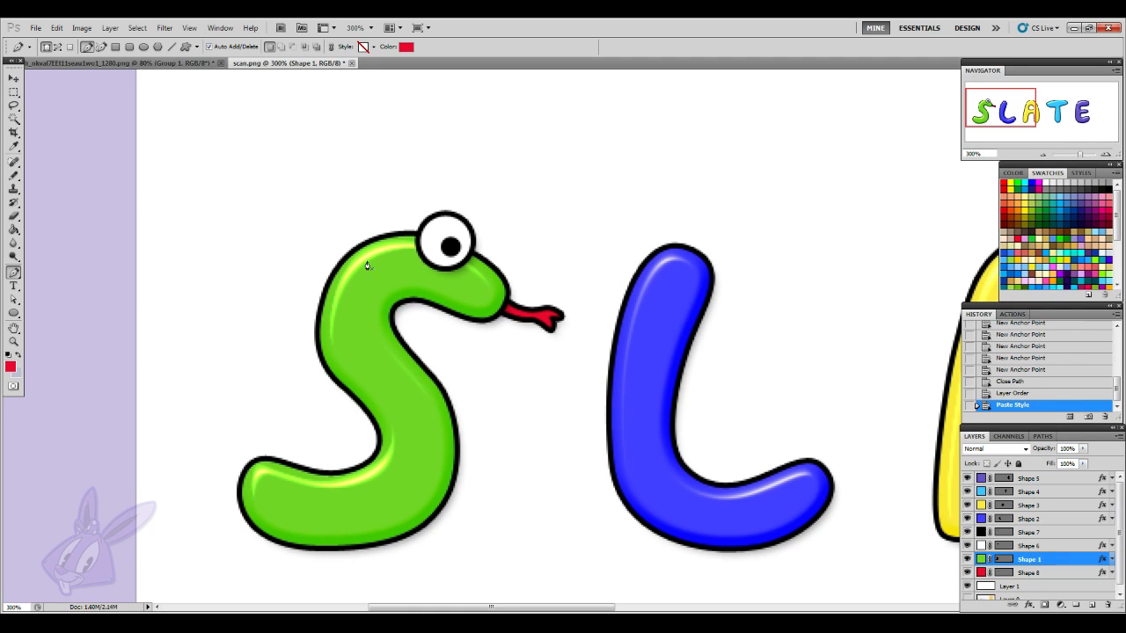
pyautogui.rightClick(1051, 575)
pyautogui.click(1025, 589)
pyautogui.rightClick(1045, 562)
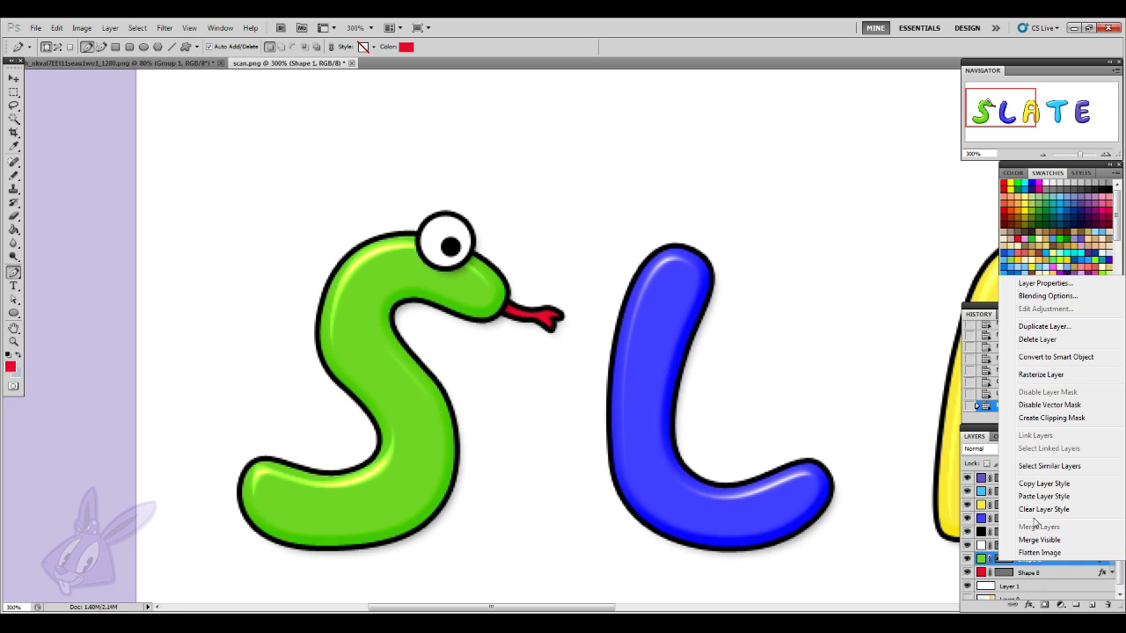
pyautogui.click(1043, 485)
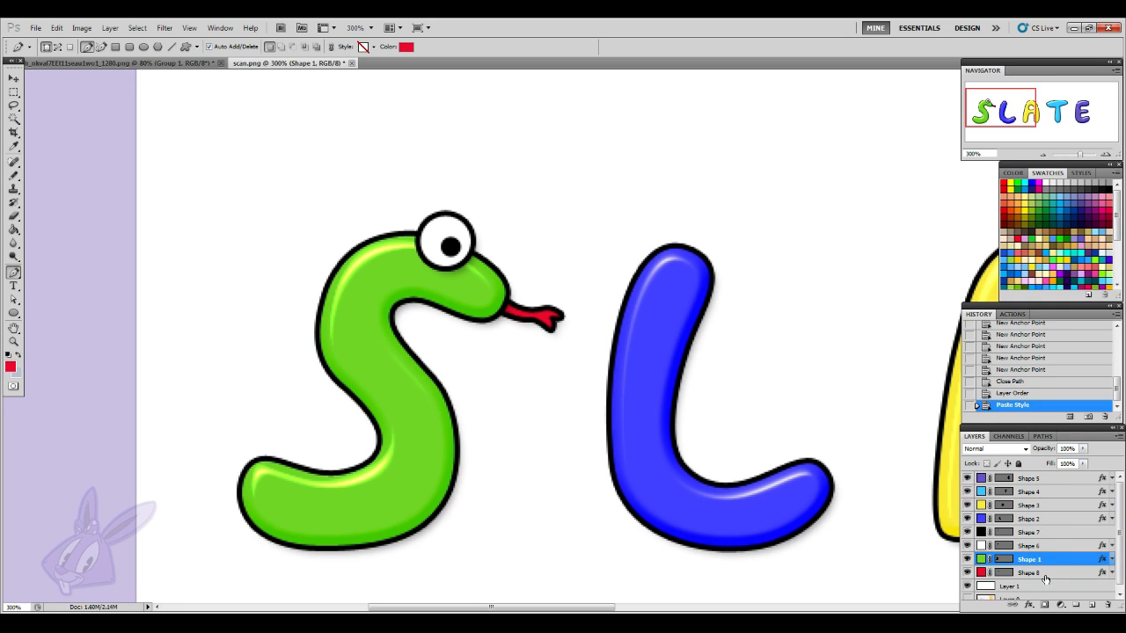
# - Paste the copied layer style onto the red tongue's shape layer
pyautogui.rightClick(1045, 574)
pyautogui.click(1055, 507)
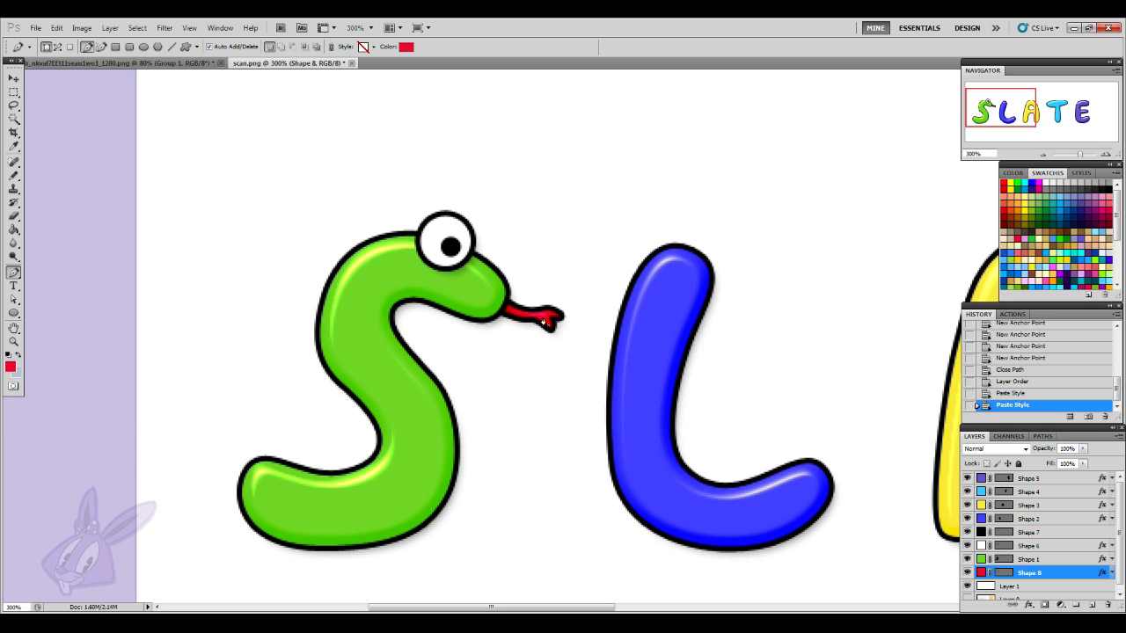
# - Reshape the snake's tongue by adjusting its anchor points around the fork and at the mouth end with Direct Selection
pyautogui.click(1105, 155)
pyautogui.click(1104, 155)
pyautogui.click(1104, 155)
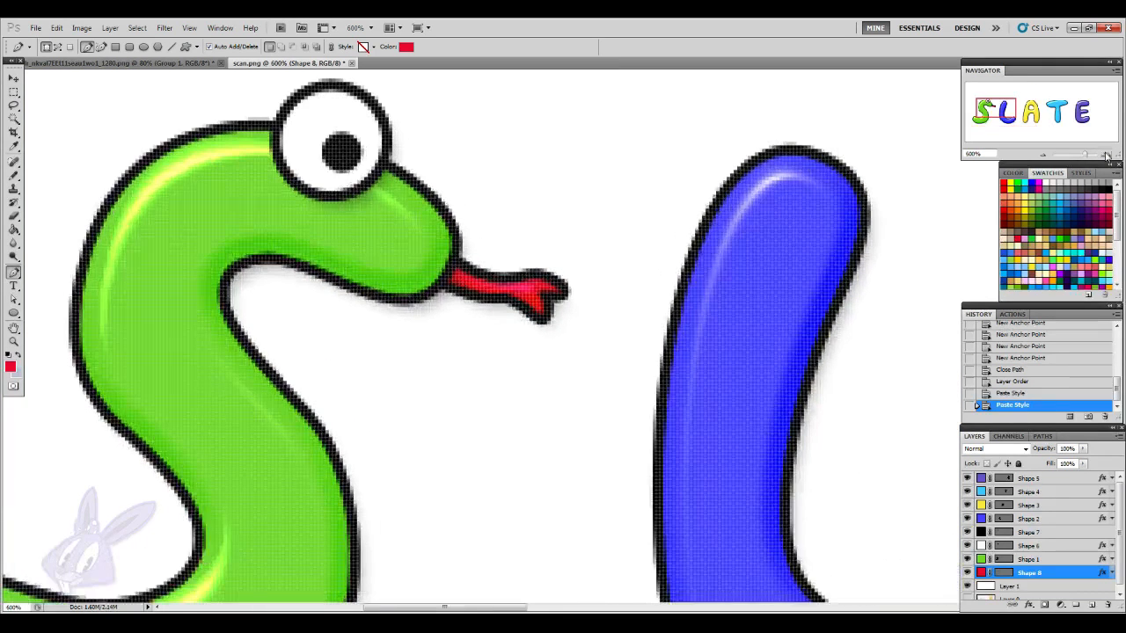
pyautogui.click(1042, 156)
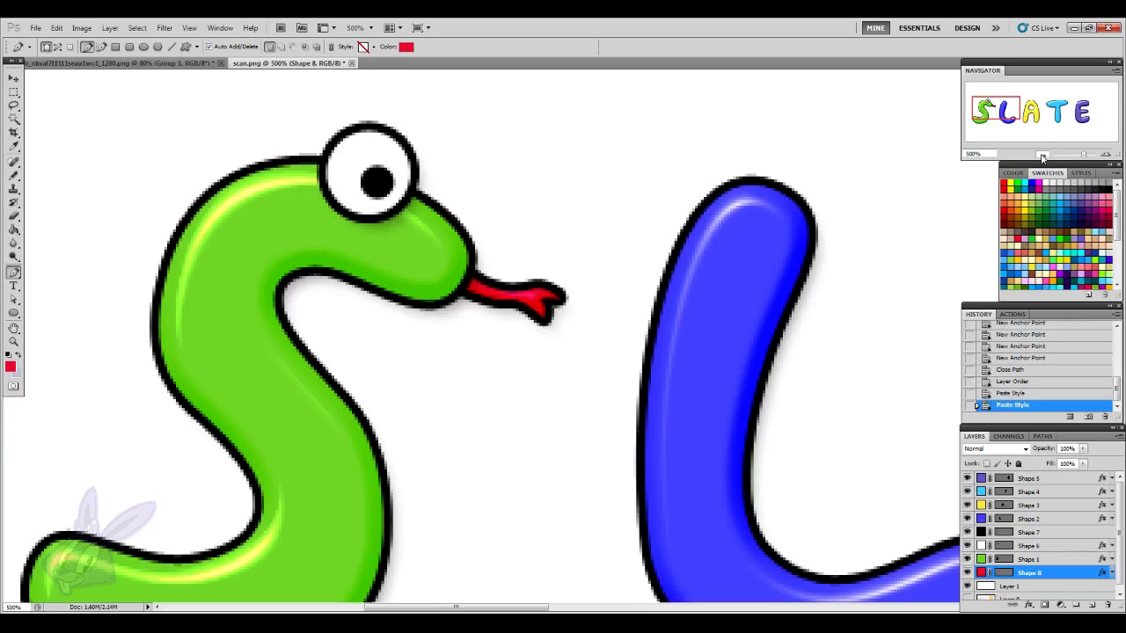
pyautogui.click(1042, 155)
pyautogui.click(1042, 156)
pyautogui.click(1042, 156)
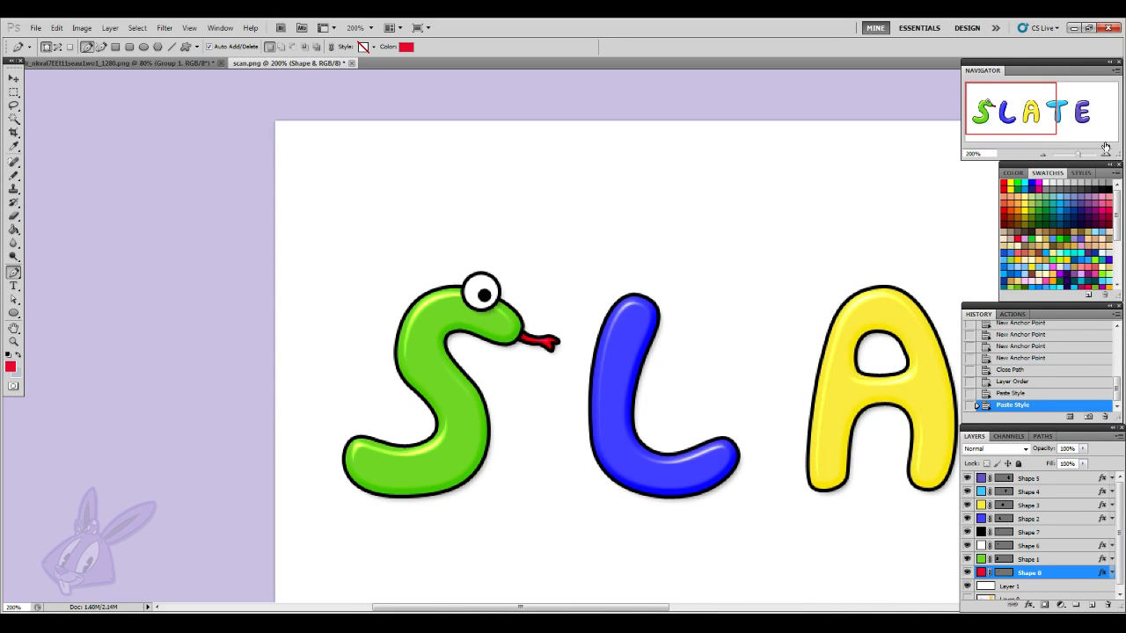
pyautogui.click(1105, 154)
pyautogui.click(1105, 154)
pyautogui.click(1105, 154)
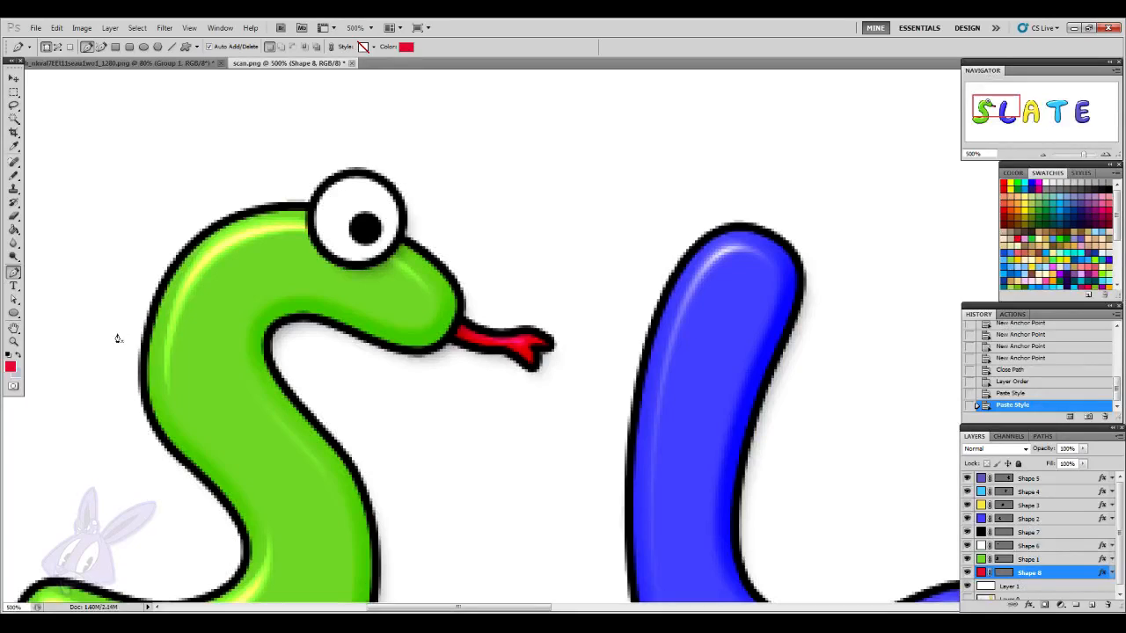
pyautogui.click(13, 299)
pyautogui.click(505, 348)
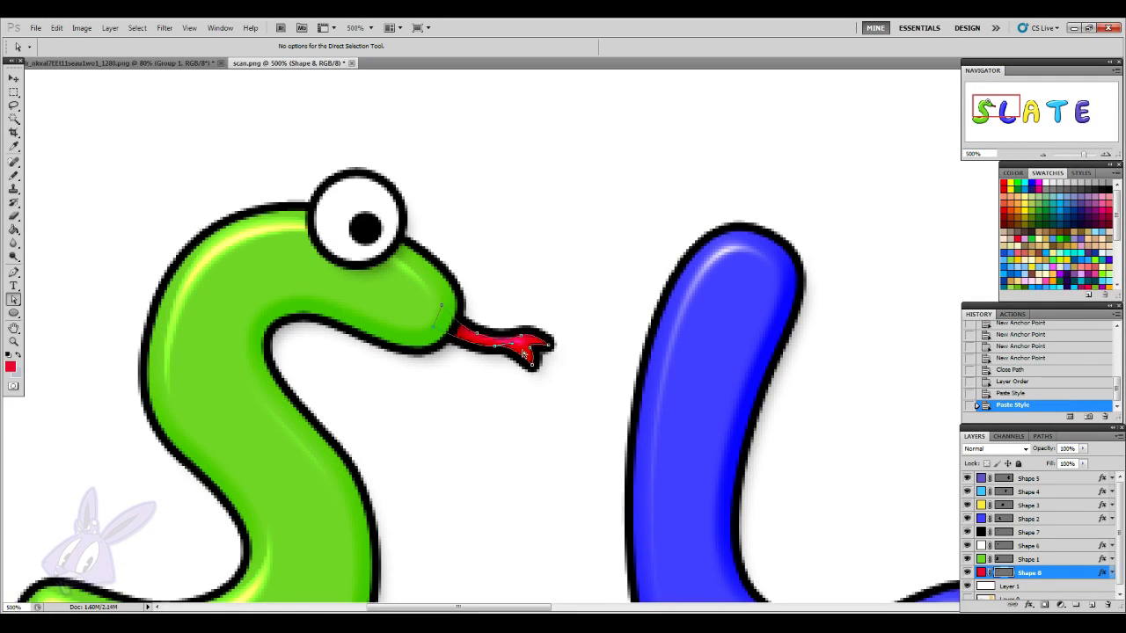
pyautogui.moveTo(529, 348); pyautogui.dragTo(519, 338)
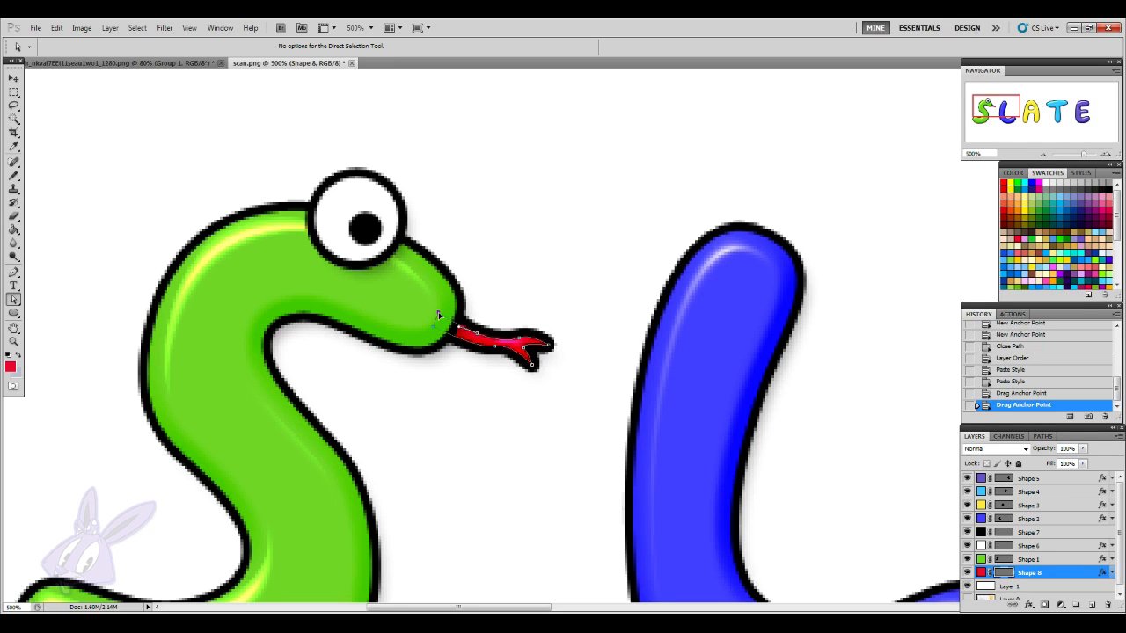
# - Nudge the tongue slightly upward against the snake's mouth and adjust its shape with Free Transform
pyautogui.press('v')
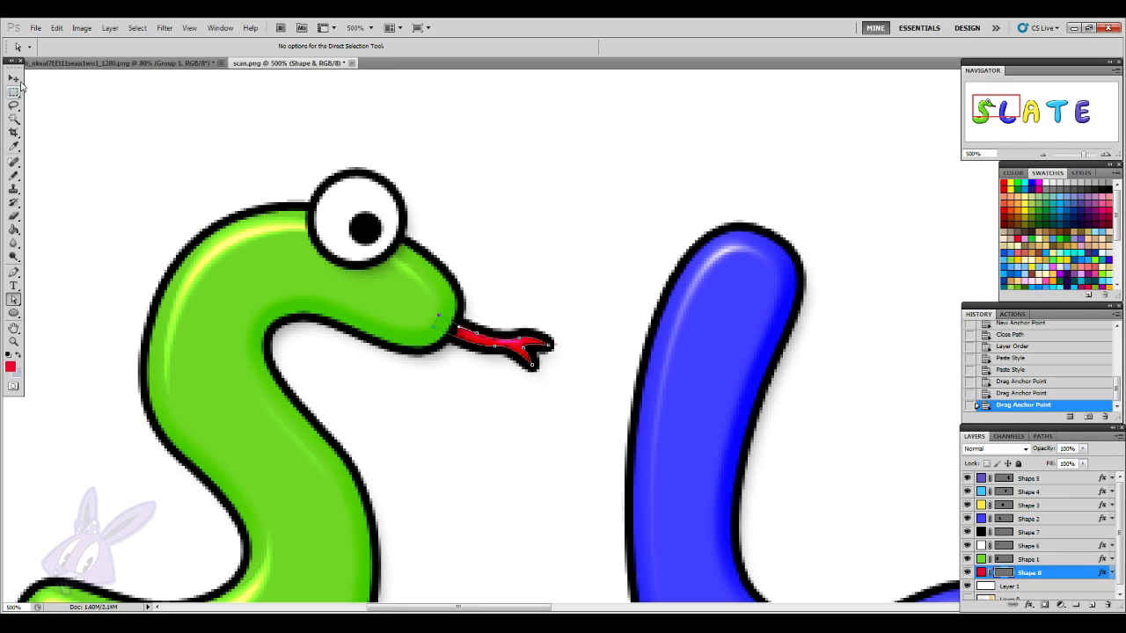
pyautogui.press('a')
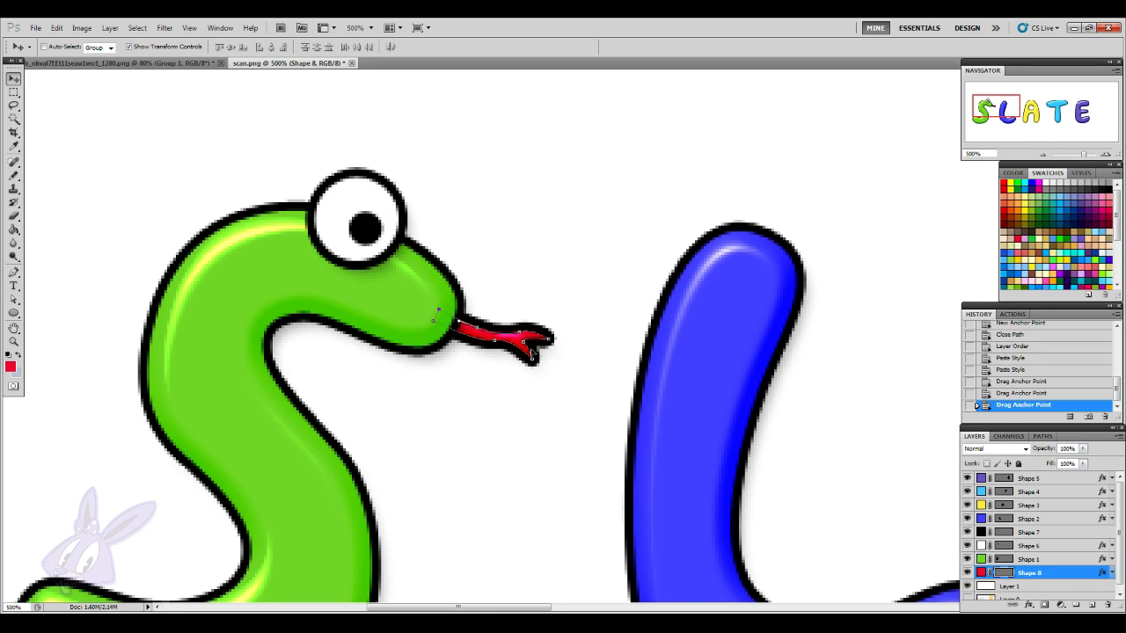
pyautogui.press('v')
pyautogui.click(528, 354)
pyautogui.moveTo(551, 371); pyautogui.dragTo(535, 350)
pyautogui.click(13, 77)
pyautogui.click(520, 248)
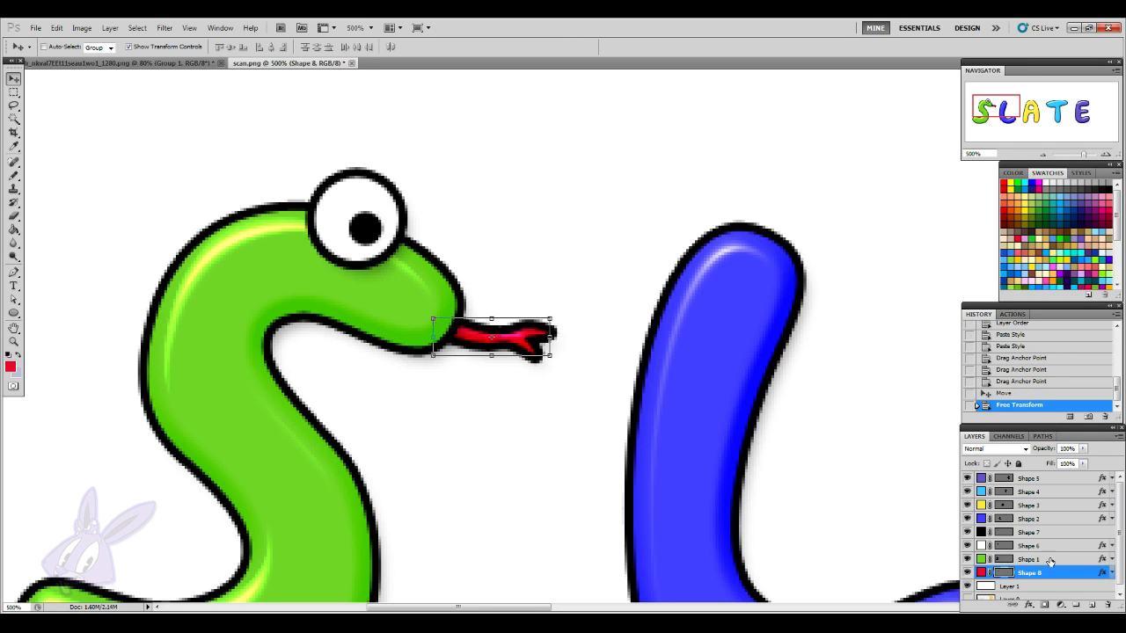
# - Draw a red triangle with the Pen tool across the snake's upper back, on a new shape layer directly above the green body
pyautogui.scroll(-3, 641, 525)
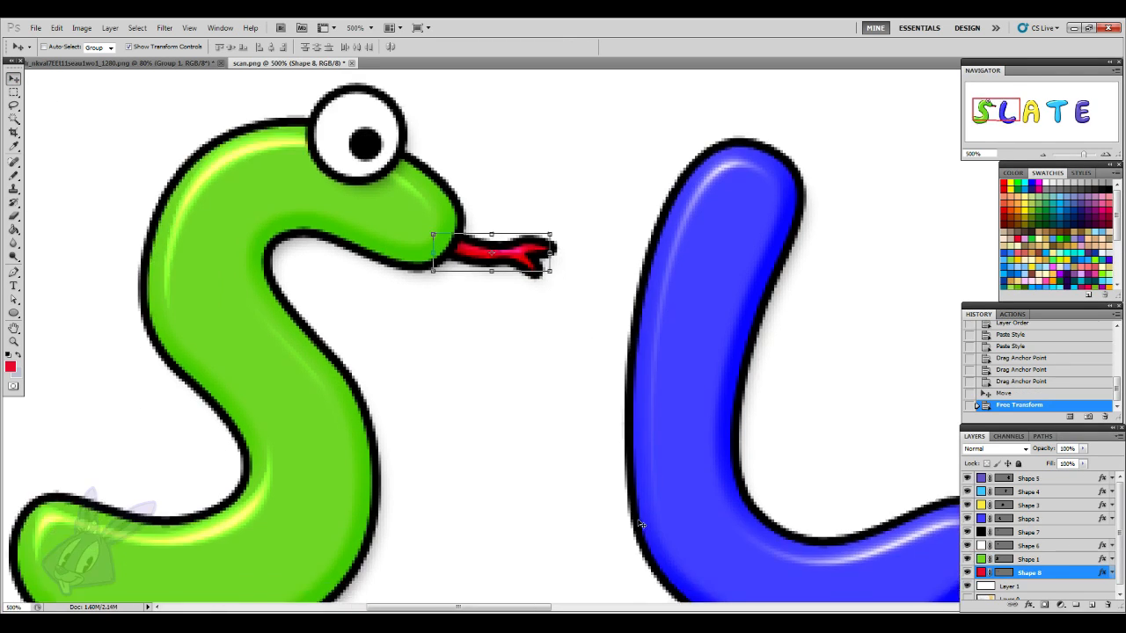
pyautogui.click(1043, 155)
pyautogui.click(1043, 154)
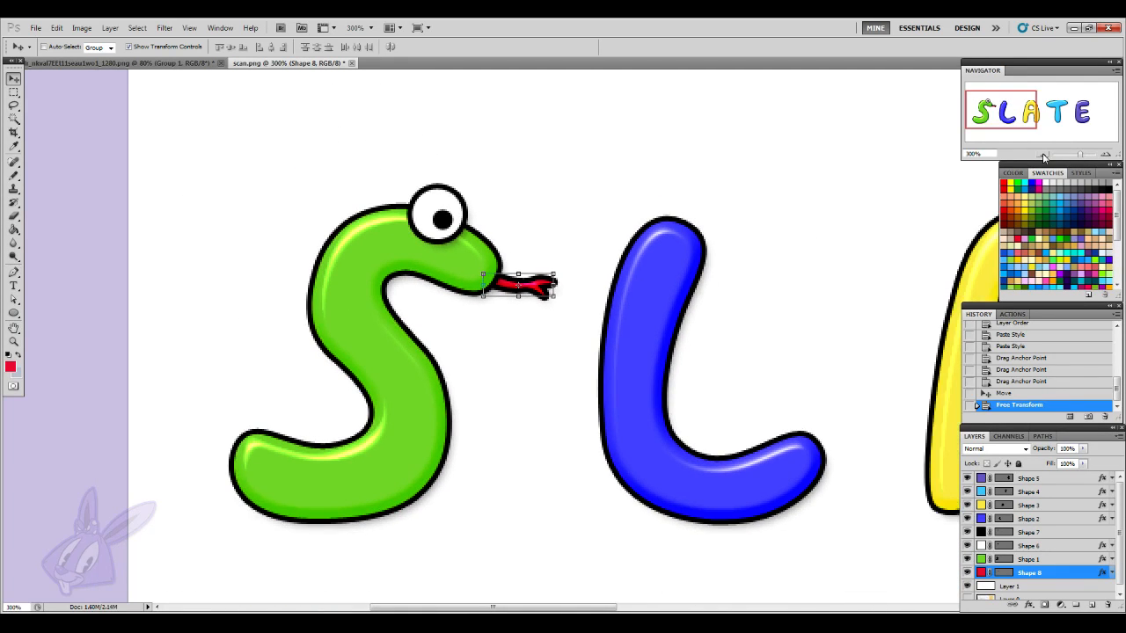
pyautogui.scroll(1, 769, 532)
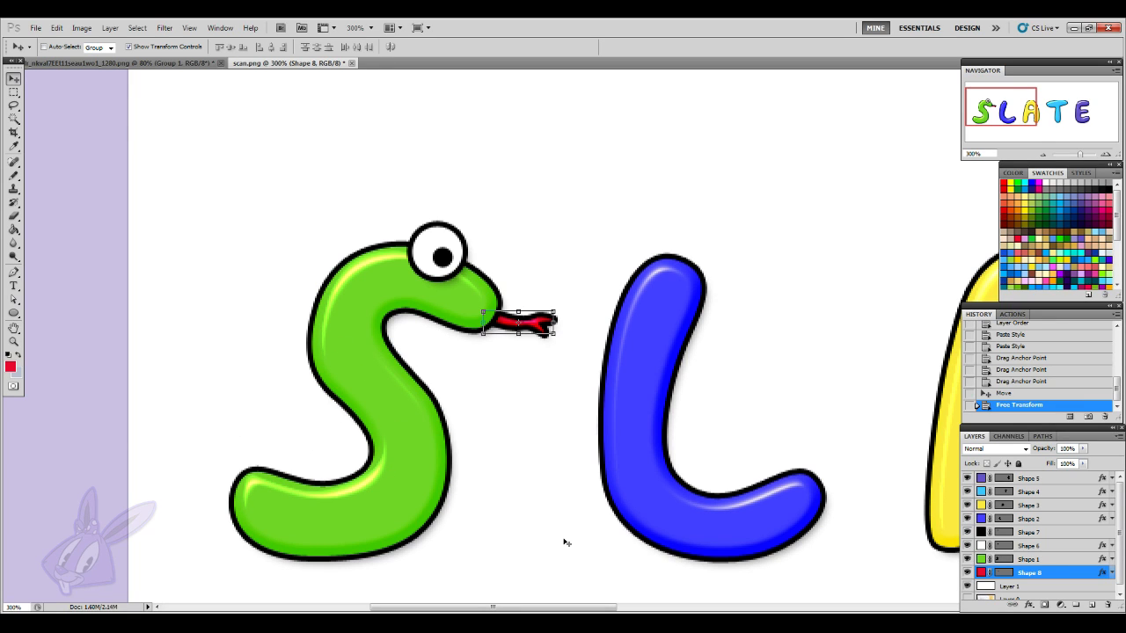
pyautogui.click(1068, 559)
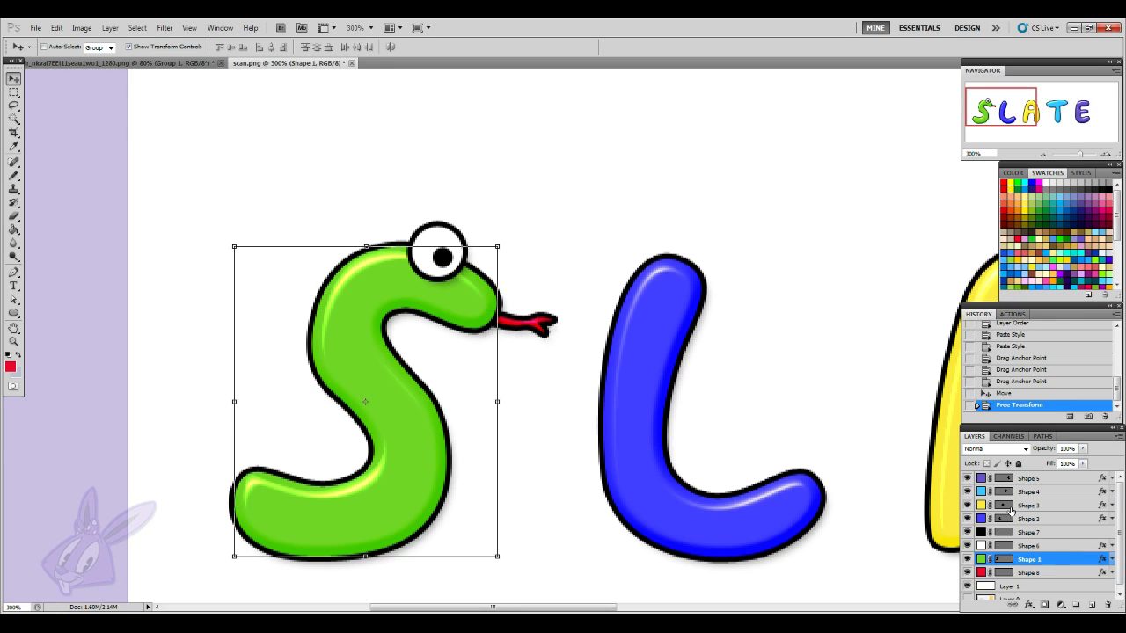
pyautogui.scroll(-1, 344, 330)
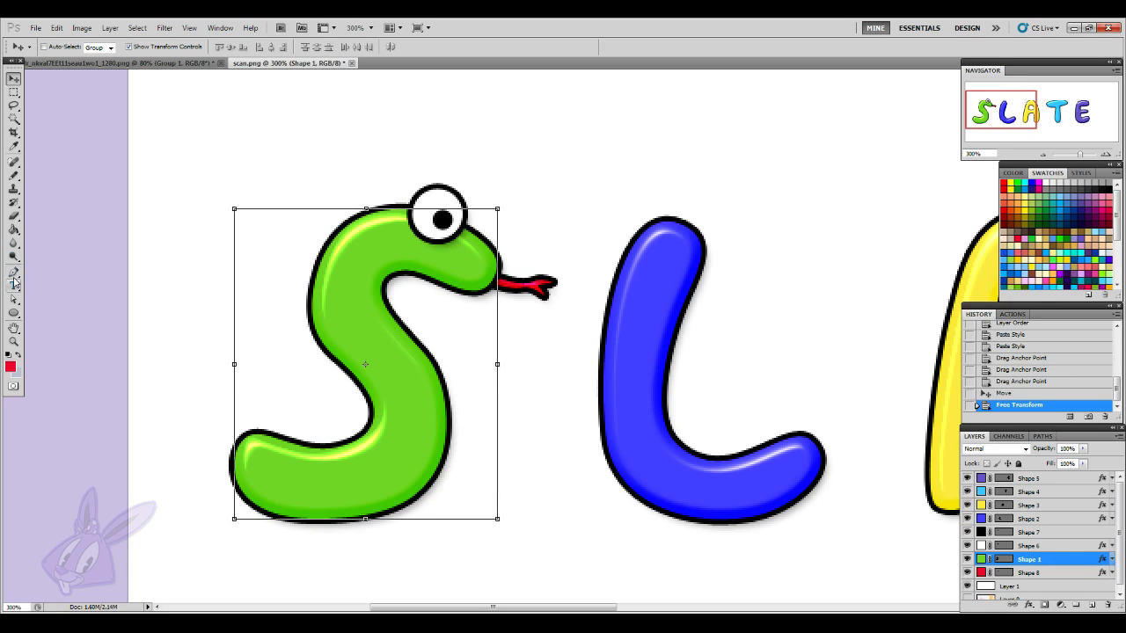
pyautogui.click(13, 274)
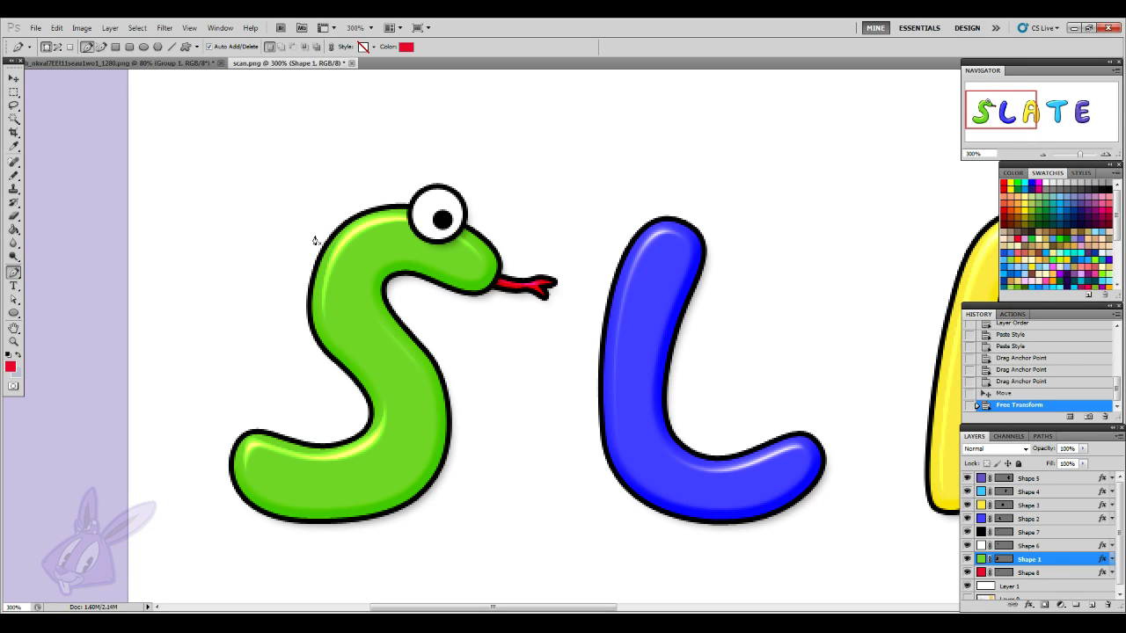
pyautogui.click(298, 265)
pyautogui.moveTo(320, 299); pyautogui.dragTo(294, 317)
pyautogui.click(295, 317)
pyautogui.click(298, 267)
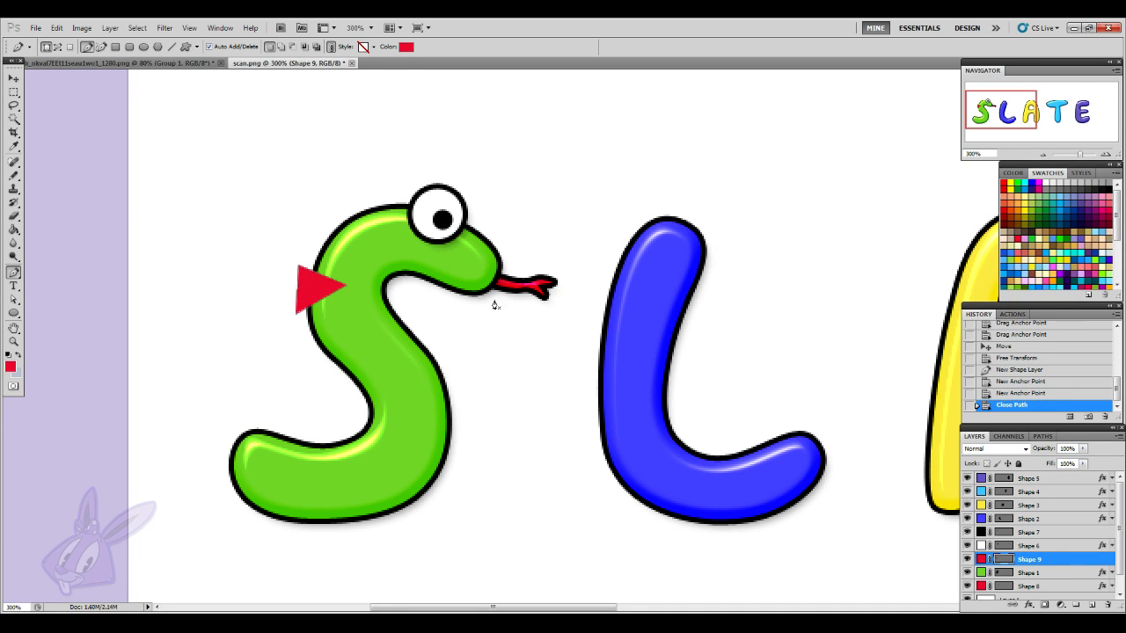
# - Set the Pen tool to add to the shape area and draw a second red triangle just below the first on the snake's back
pyautogui.click(282, 47)
pyautogui.scroll(-2, 361, 360)
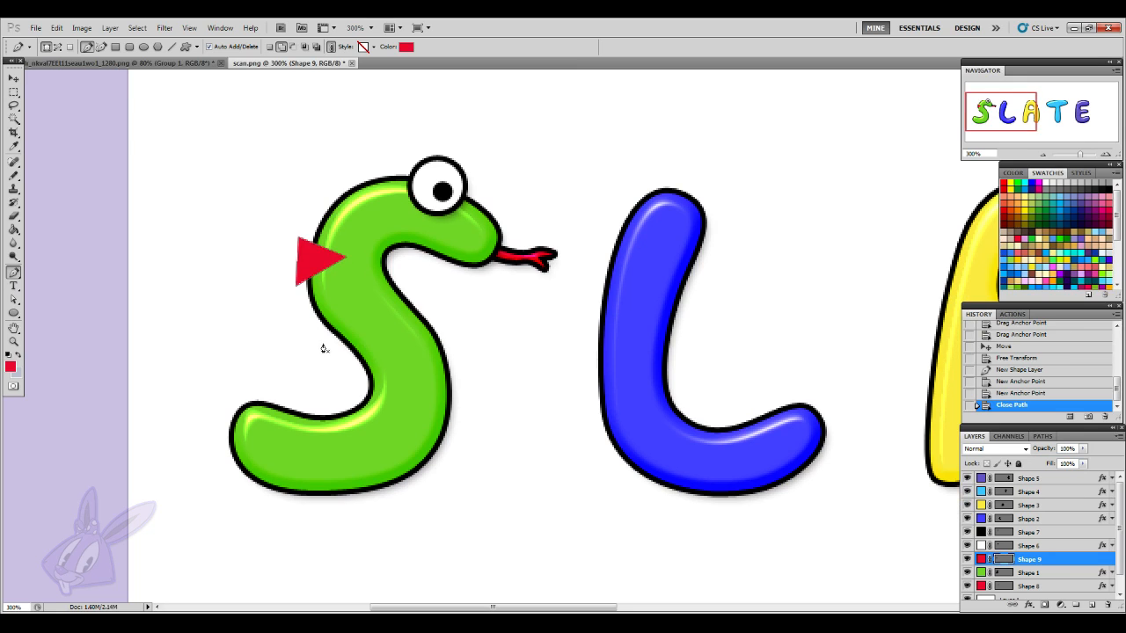
pyautogui.click(309, 337)
pyautogui.click(351, 306)
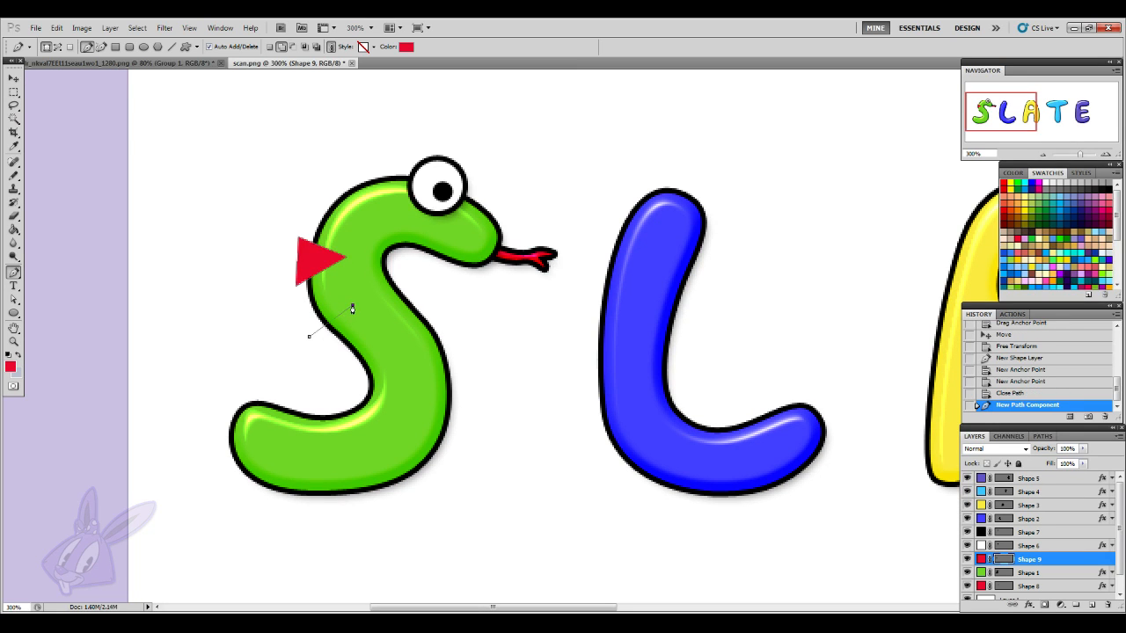
pyautogui.click(343, 362)
pyautogui.click(309, 339)
# - Add two more red triangles to the same shape, one at the snake's inner lower bend and one near the tail
pyautogui.click(351, 377)
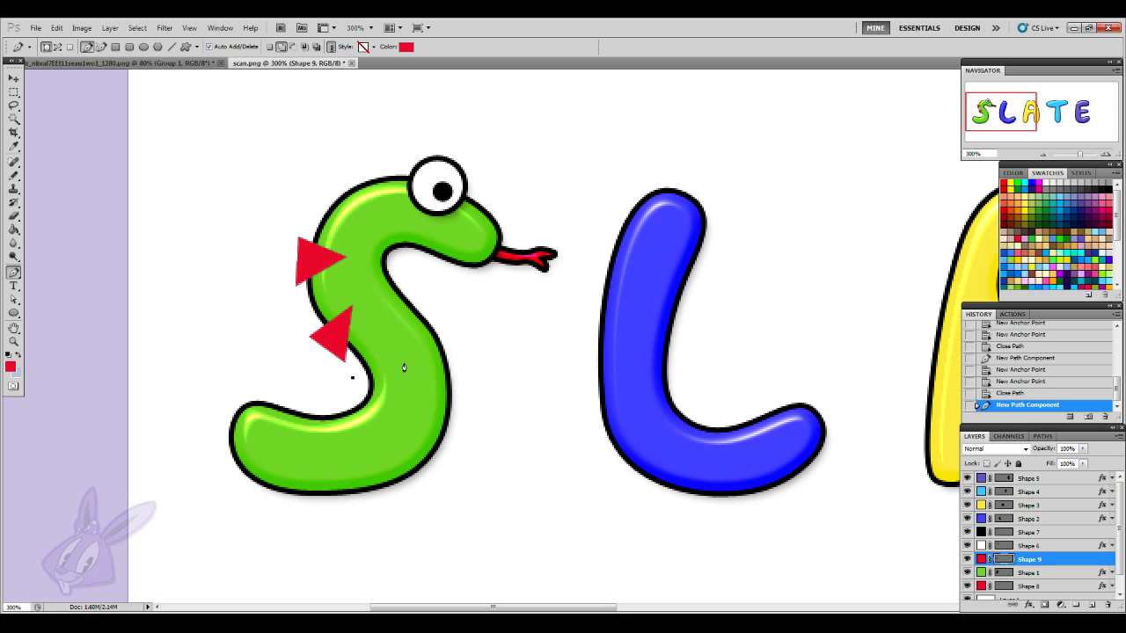
pyautogui.click(415, 396)
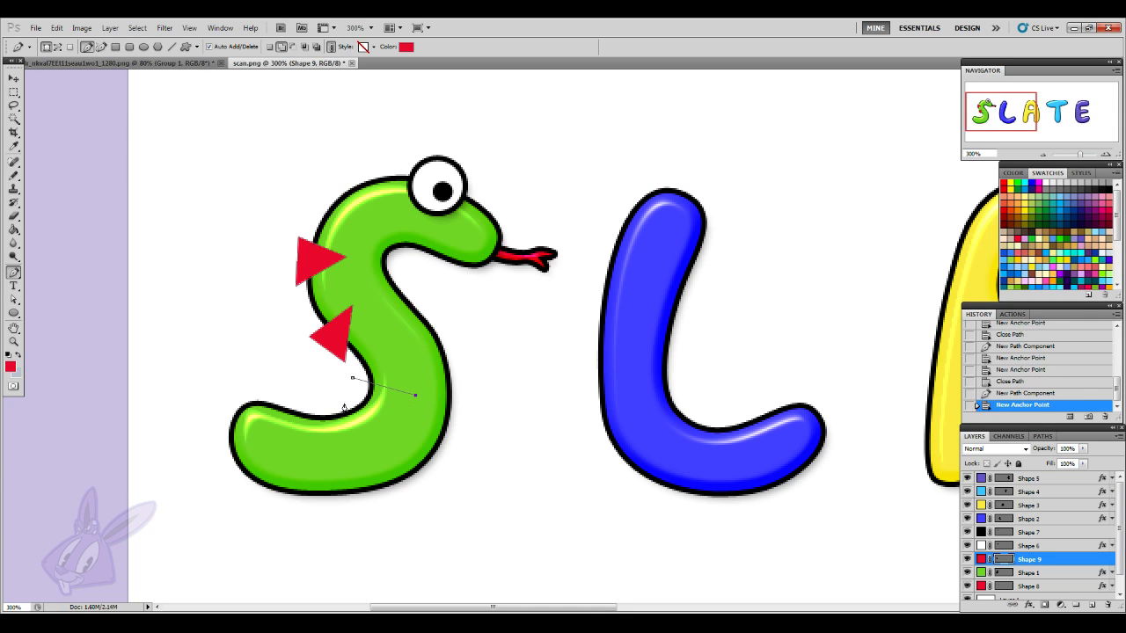
pyautogui.click(345, 403)
pyautogui.click(352, 379)
pyautogui.click(315, 400)
pyautogui.click(278, 393)
pyautogui.click(281, 447)
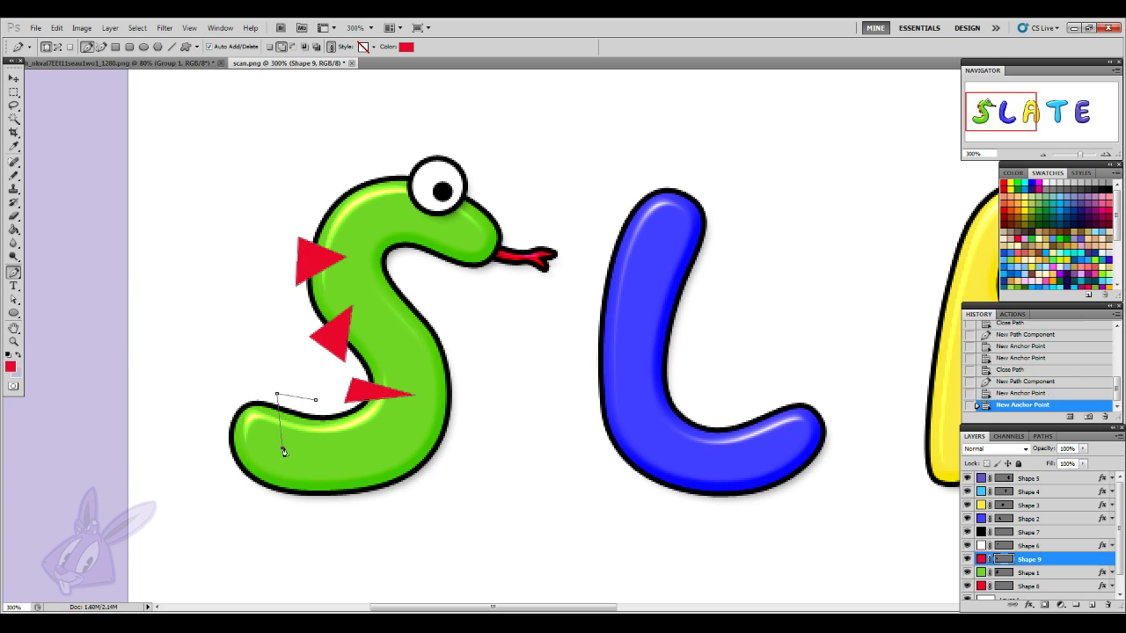
pyautogui.click(315, 401)
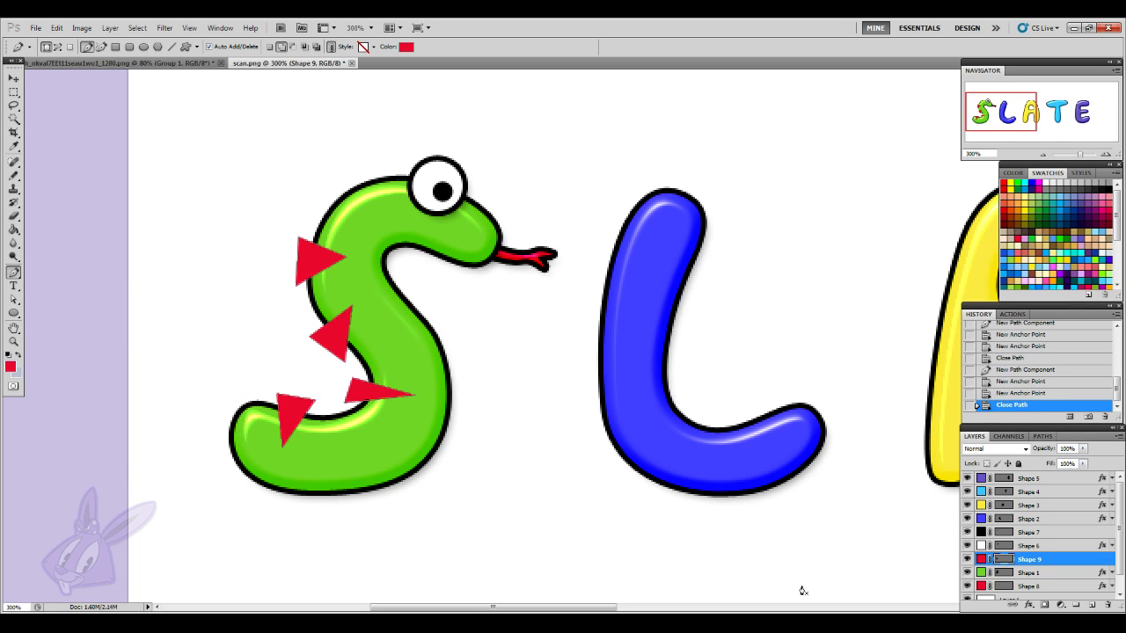
# - Clip the red triangles' shape layer to the green snake body with a clipping mask
pyautogui.rightClick(1043, 563)
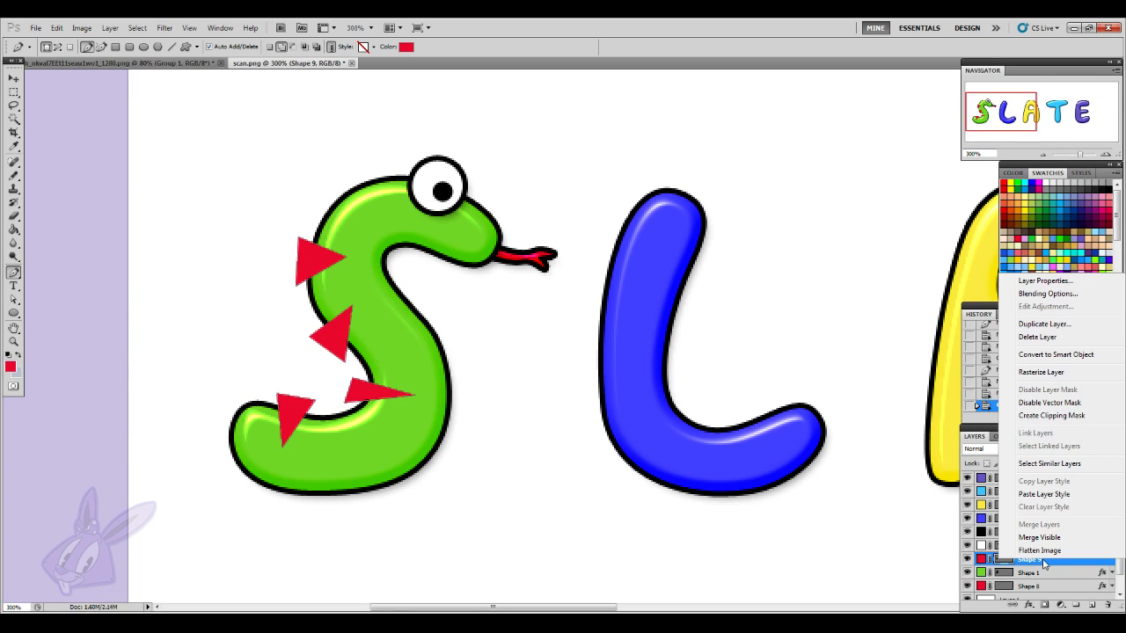
pyautogui.click(1090, 420)
pyautogui.scroll(-3, 523, 442)
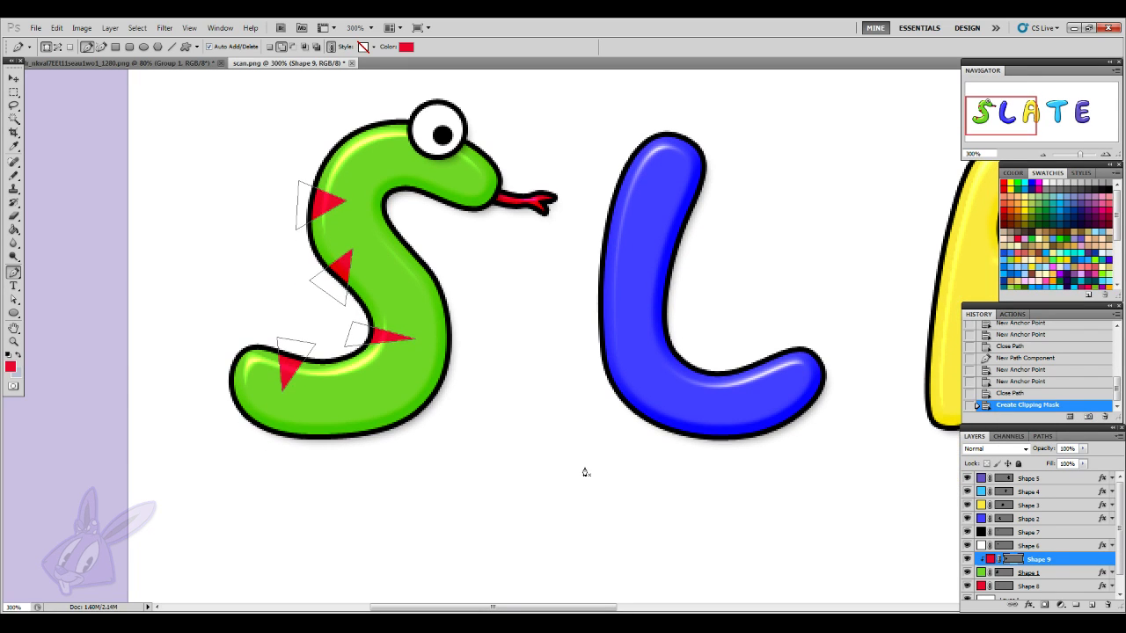
pyautogui.scroll(1, 584, 473)
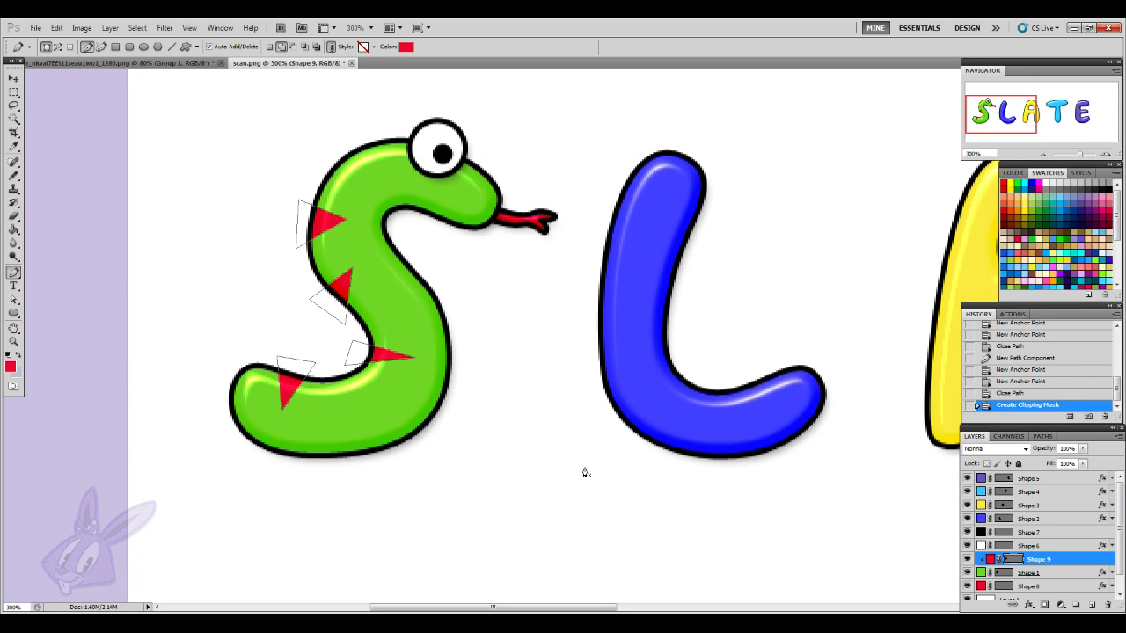
pyautogui.click(13, 78)
pyautogui.moveTo(393, 369)
pyautogui.mouseDown()
pyautogui.moveTo(520, 422)
pyautogui.moveTo(383, 388)
pyautogui.mouseUp()
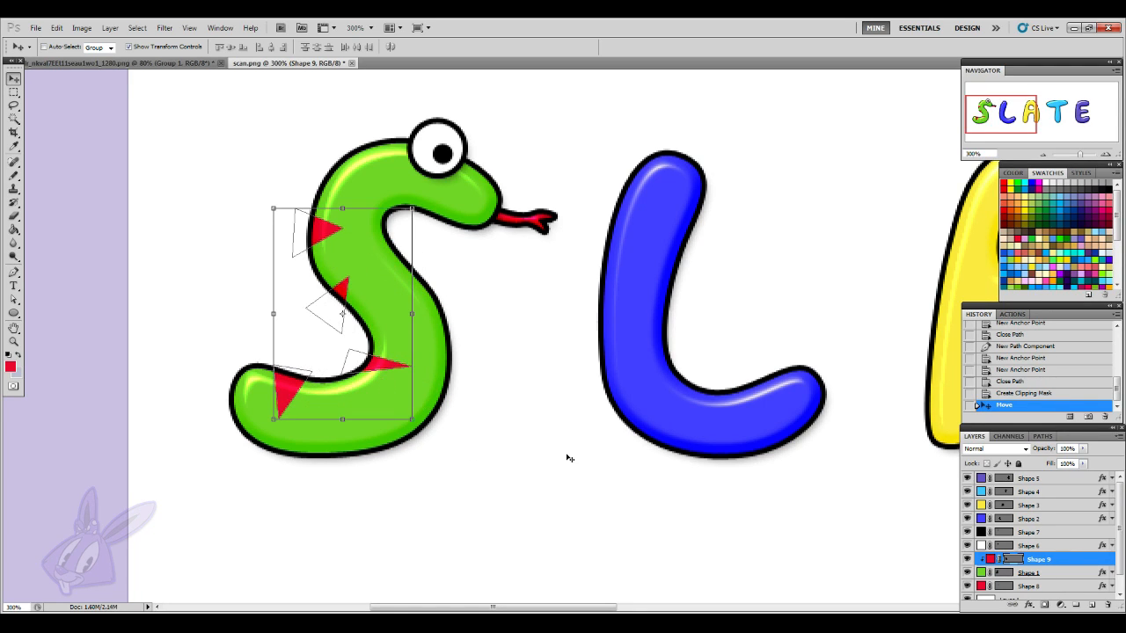
pyautogui.click(1027, 393)
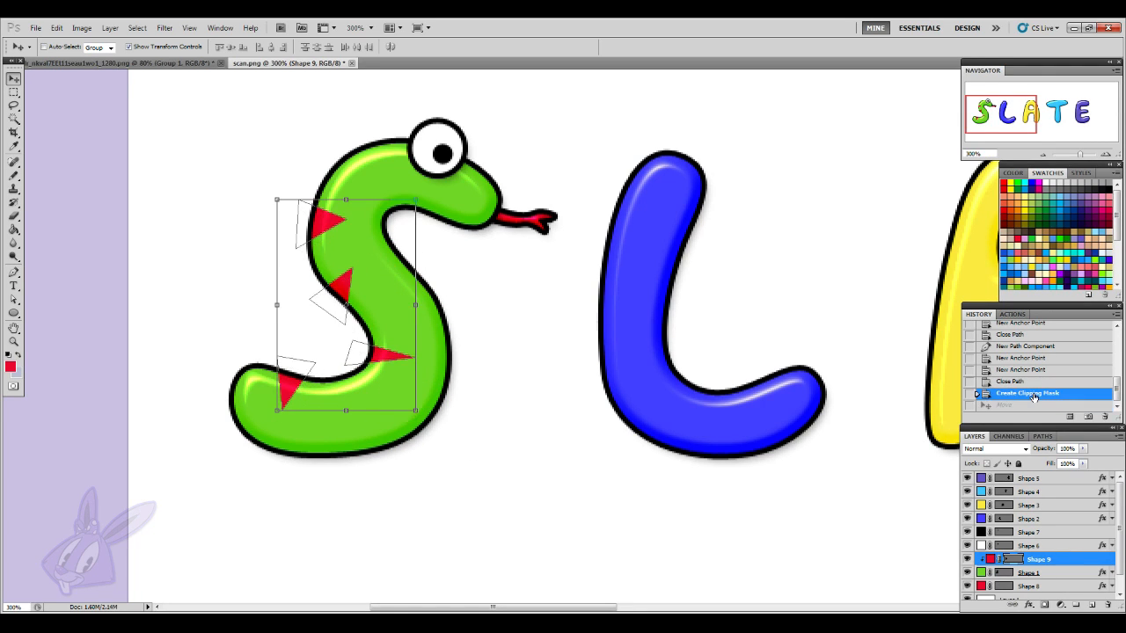
pyautogui.moveTo(383, 359); pyautogui.dragTo(385, 367)
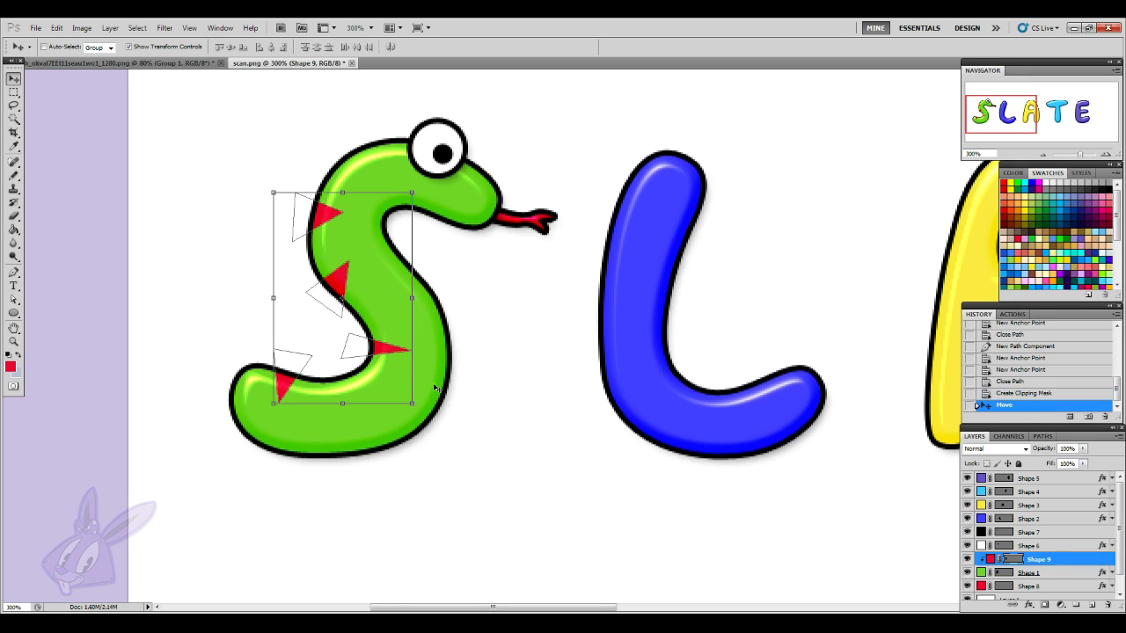
pyautogui.hotkey('ctrl', 'z')
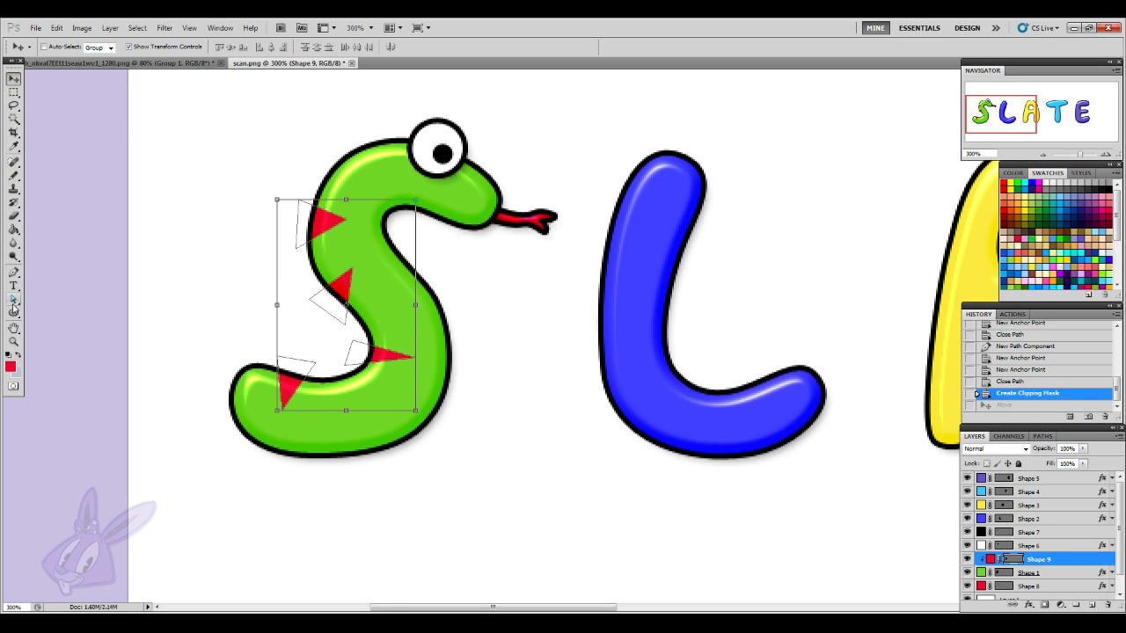
# - Adjust the anchor points of the two upper red triangles so their tips reach further into the snake's body
pyautogui.click(13, 299)
pyautogui.moveTo(348, 225); pyautogui.dragTo(355, 229)
pyautogui.moveTo(352, 270); pyautogui.dragTo(366, 269)
pyautogui.moveTo(309, 303); pyautogui.dragTo(306, 288)
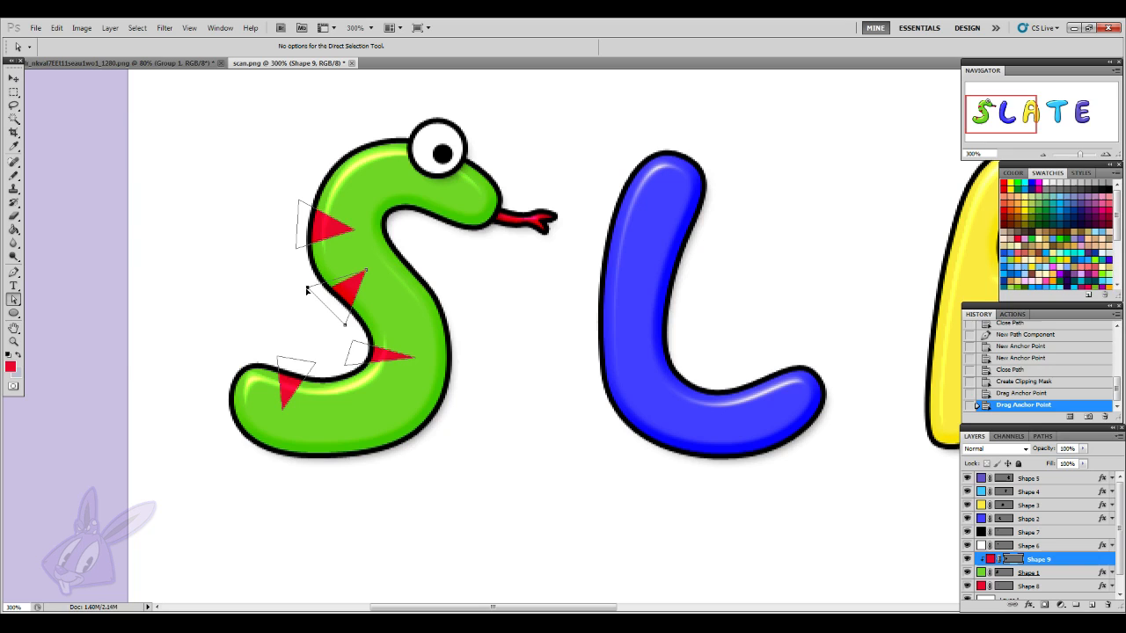
# - Adjust the anchor points of the two lower red triangles to even out their shapes, then hide the path outlines
pyautogui.moveTo(355, 346)
pyautogui.mouseDown()
pyautogui.moveTo(351, 333)
pyautogui.moveTo(350, 368)
pyautogui.mouseUp()
pyautogui.moveTo(418, 361); pyautogui.dragTo(409, 353)
pyautogui.click(302, 390)
pyautogui.moveTo(315, 363); pyautogui.dragTo(326, 362)
pyautogui.moveTo(283, 415); pyautogui.dragTo(306, 417)
pyautogui.moveTo(280, 361); pyautogui.dragTo(277, 364)
pyautogui.click(1046, 546)
pyautogui.click(1046, 559)
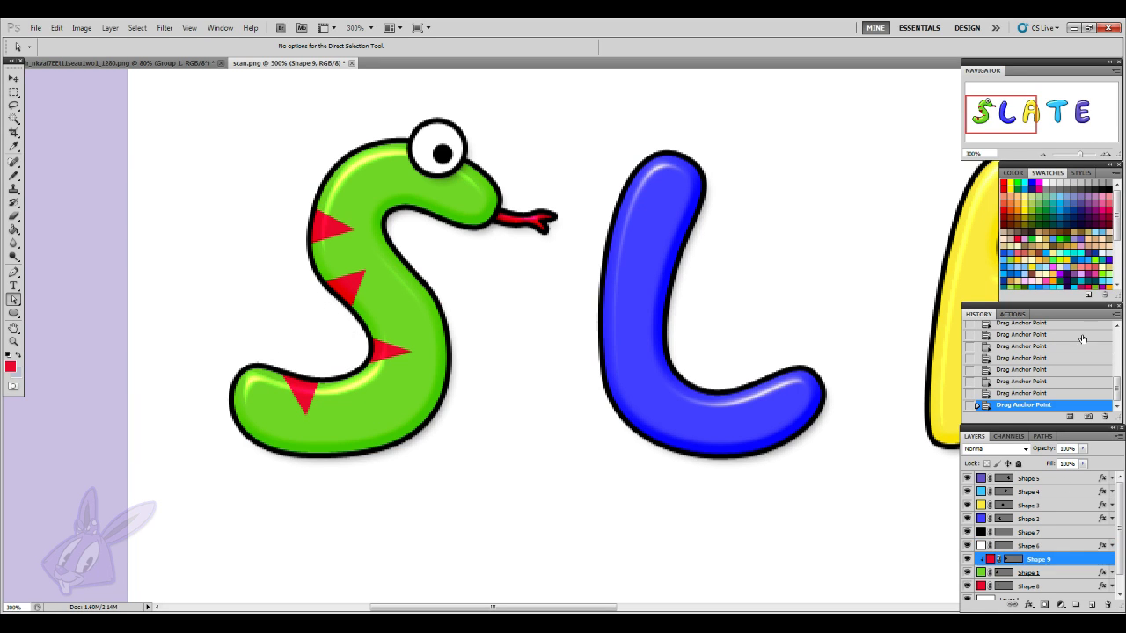
pyautogui.click(1043, 154)
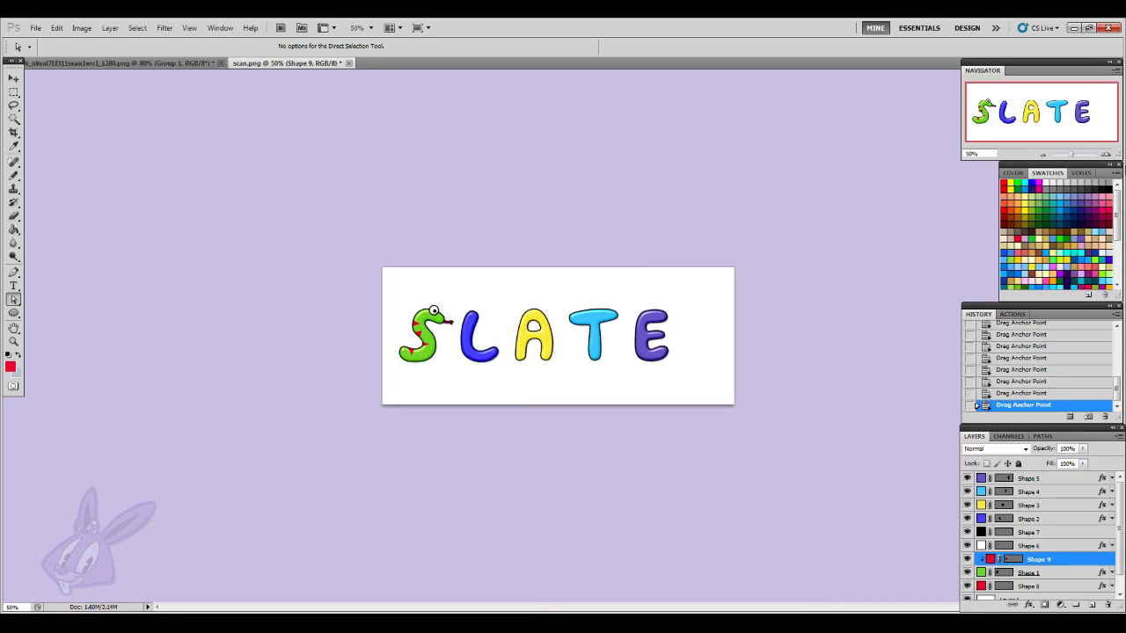
pyautogui.click(1107, 155)
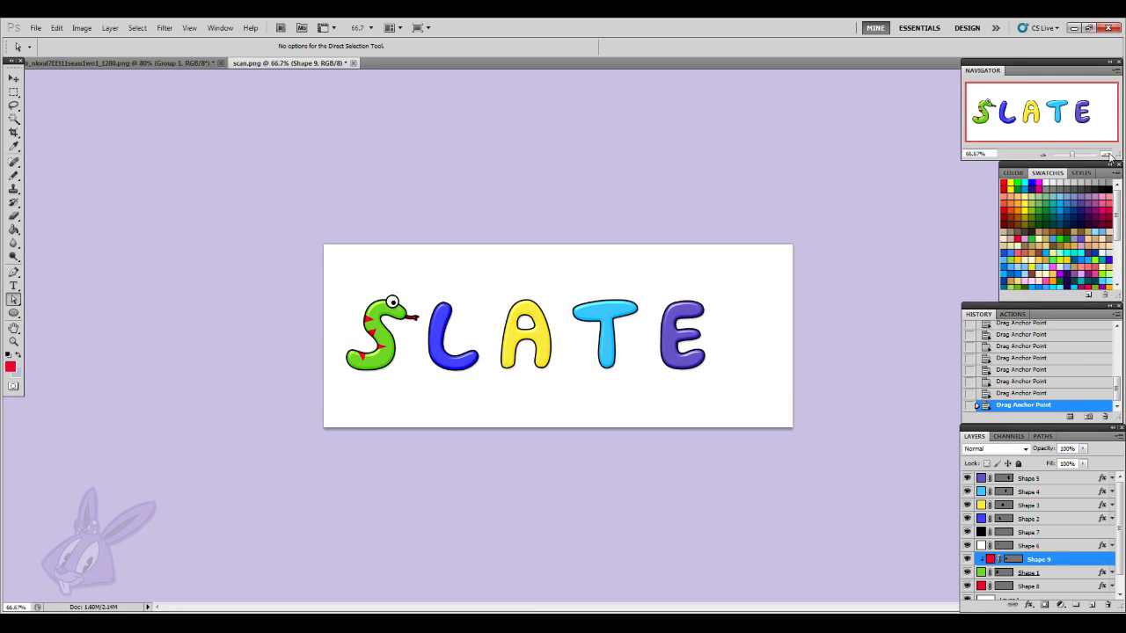
pyautogui.click(1109, 156)
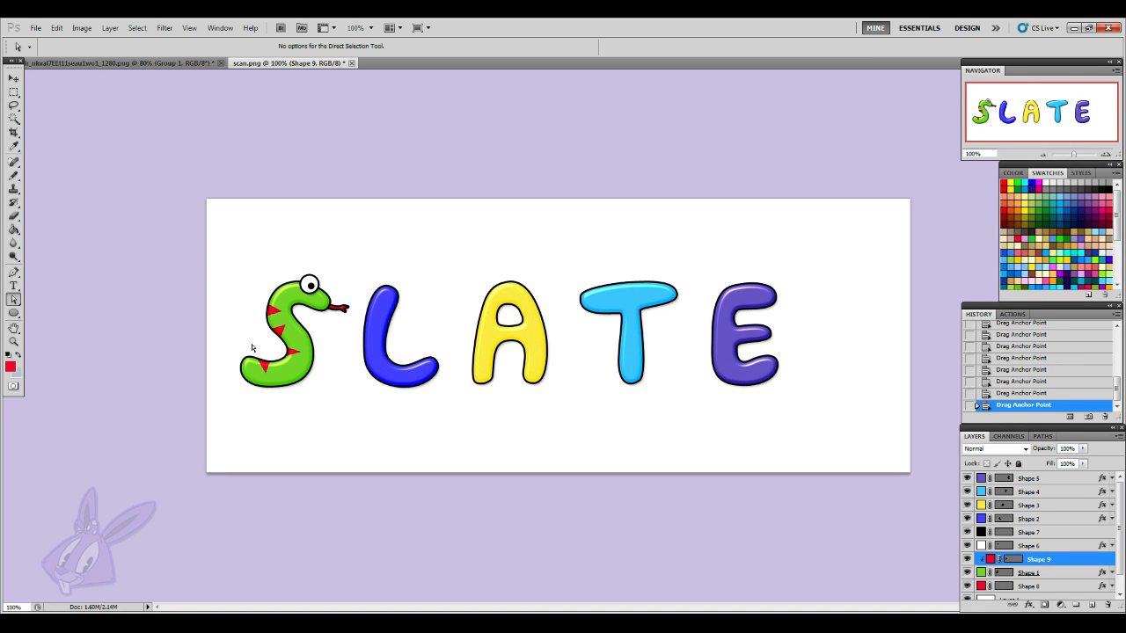
# - Nudge the second red triangle up, then move the third one up and rotate it by about -22° at the inner bend
pyautogui.scroll(3, 575, 571)
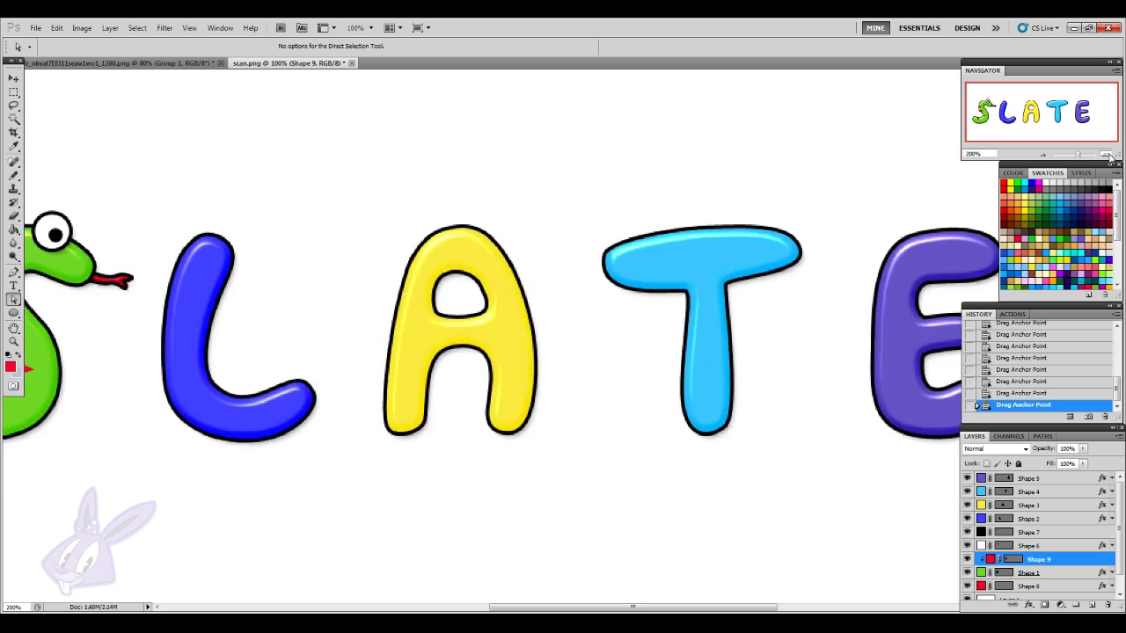
pyautogui.hscroll(-5, 575, 571)
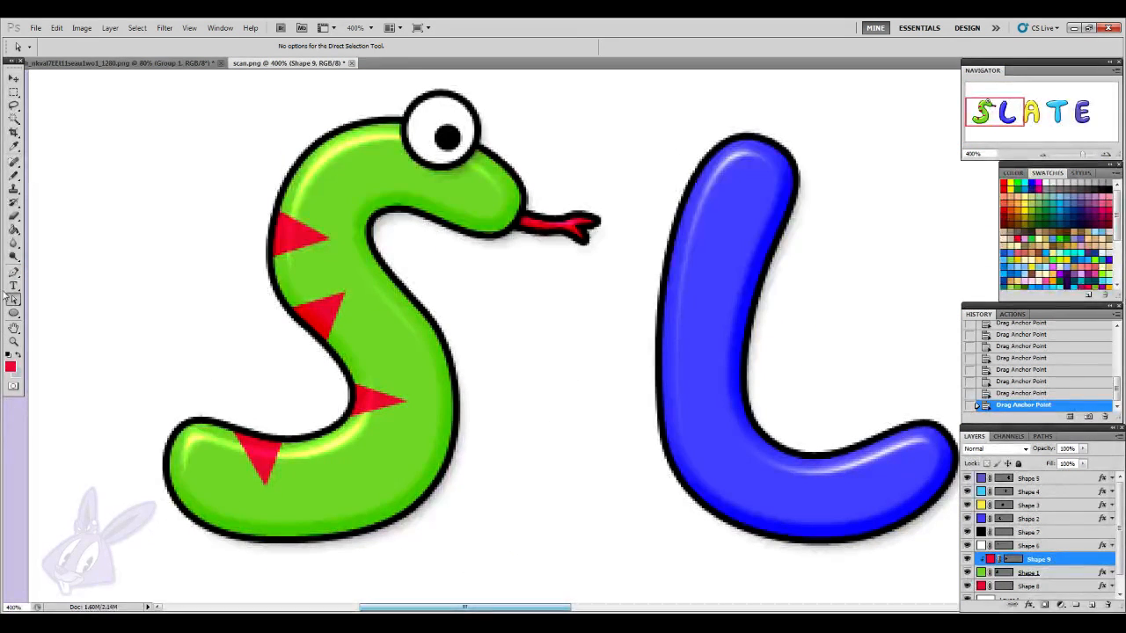
pyautogui.click(14, 273)
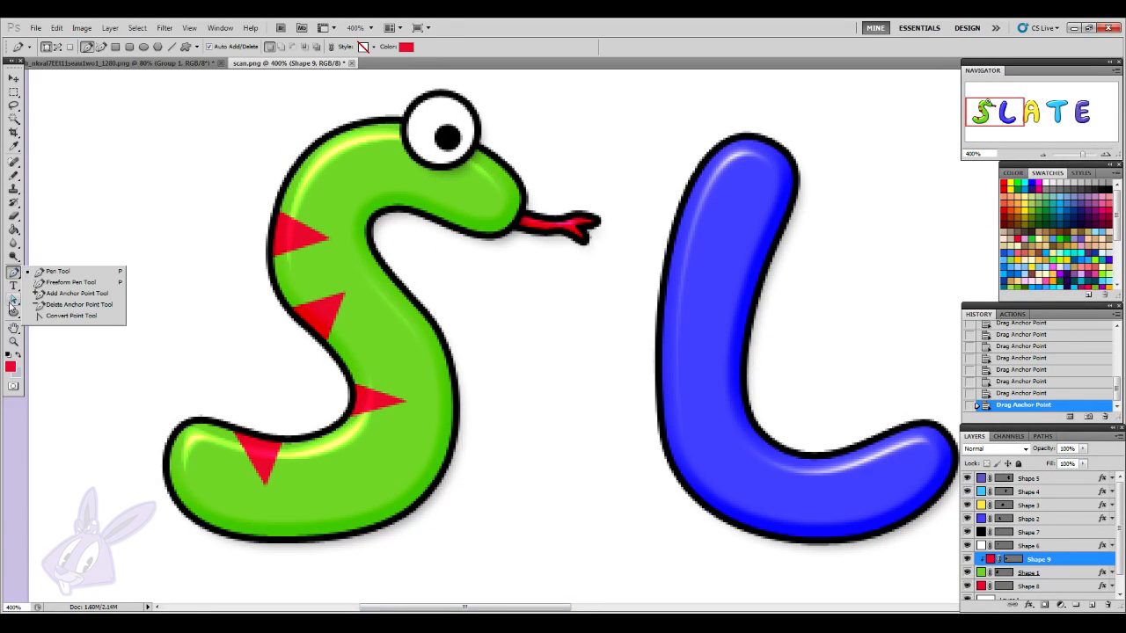
pyautogui.click(14, 299)
pyautogui.click(71, 298)
pyautogui.click(310, 318)
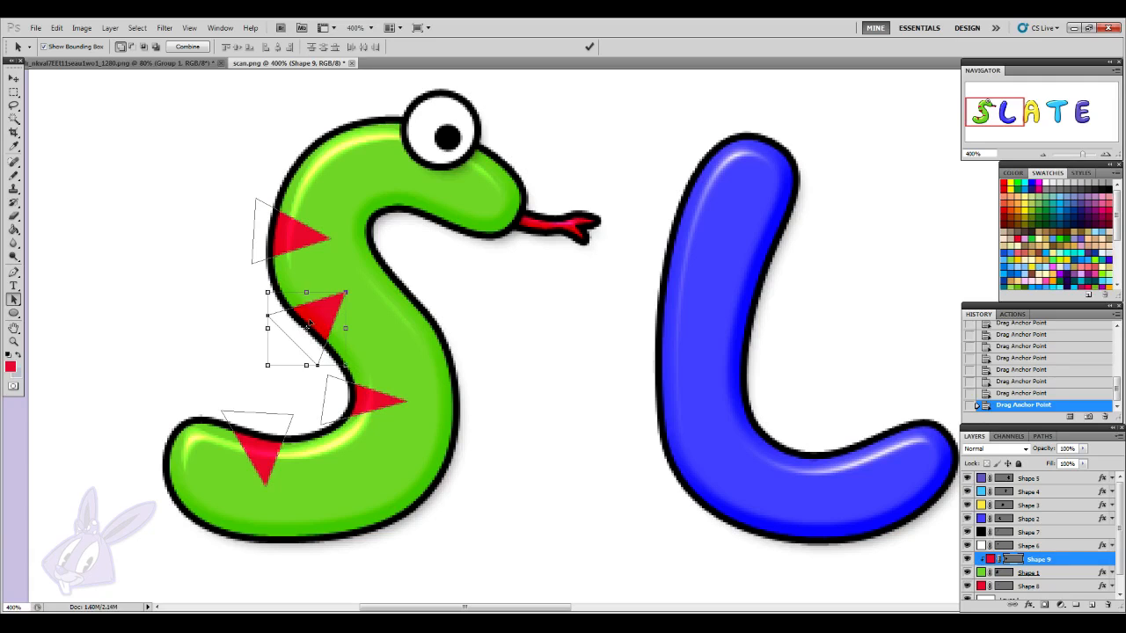
pyautogui.moveTo(309, 318); pyautogui.dragTo(308, 314)
pyautogui.click(376, 399)
pyautogui.moveTo(375, 398)
pyautogui.mouseDown()
pyautogui.moveTo(416, 396)
pyautogui.moveTo(417, 407)
pyautogui.moveTo(384, 385)
pyautogui.mouseUp()
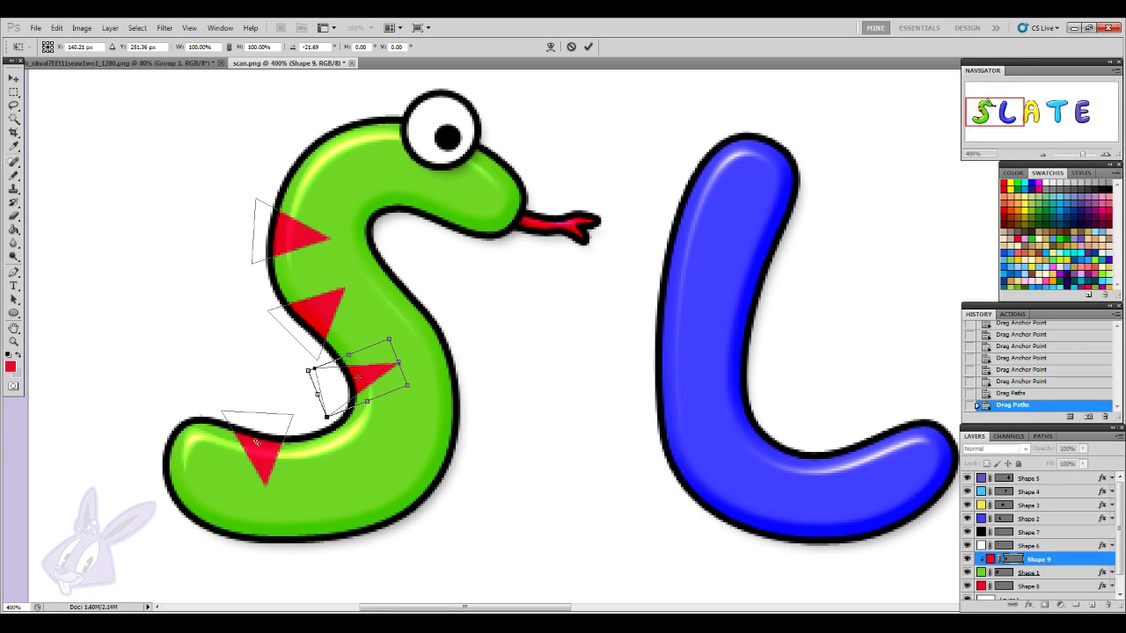
pyautogui.click(13, 78)
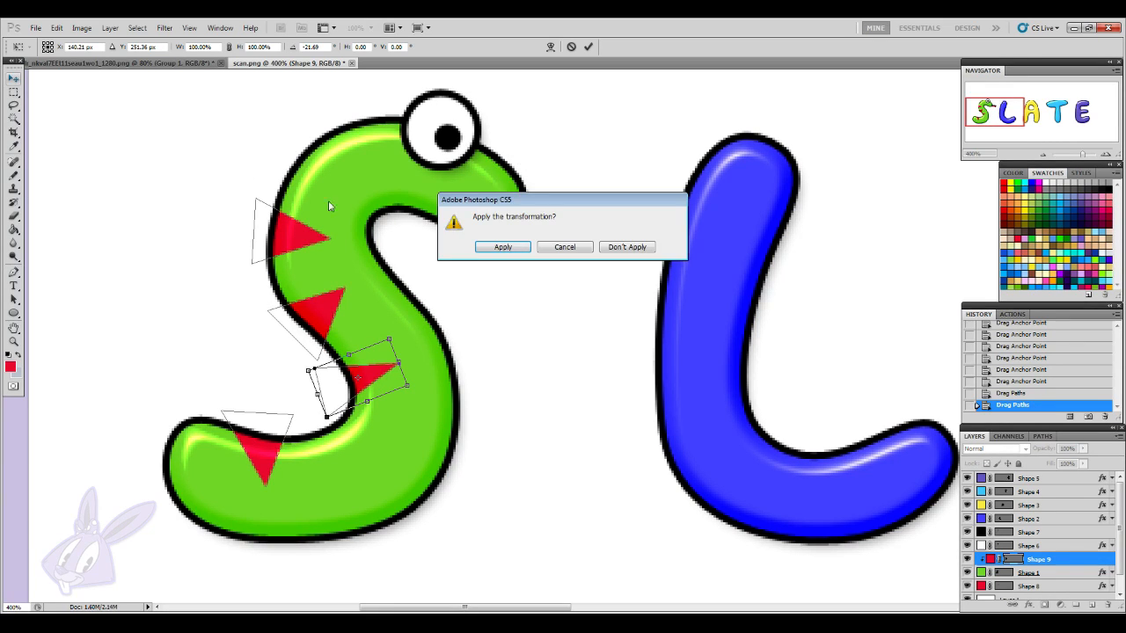
pyautogui.click(503, 249)
# - Duplicate the tail's red triangle, place the copy at the snake's inner lower bend, and rotate it by about -28°
pyautogui.click(13, 299)
pyautogui.click(250, 426)
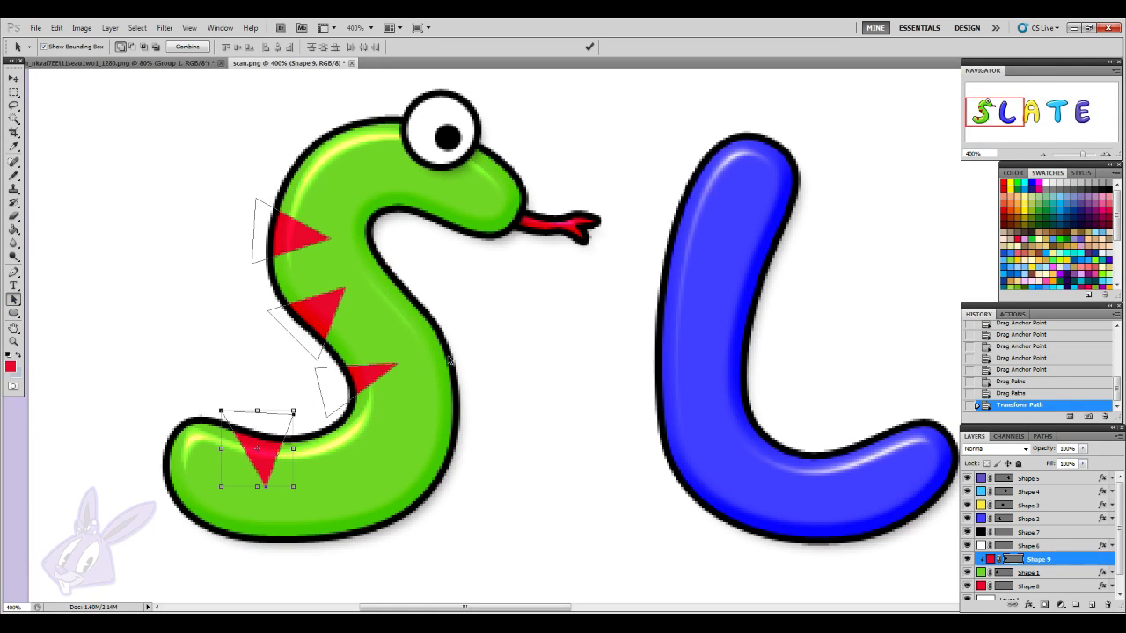
pyautogui.hotkey('ctrl', 'v')
pyautogui.moveTo(272, 438); pyautogui.dragTo(406, 505)
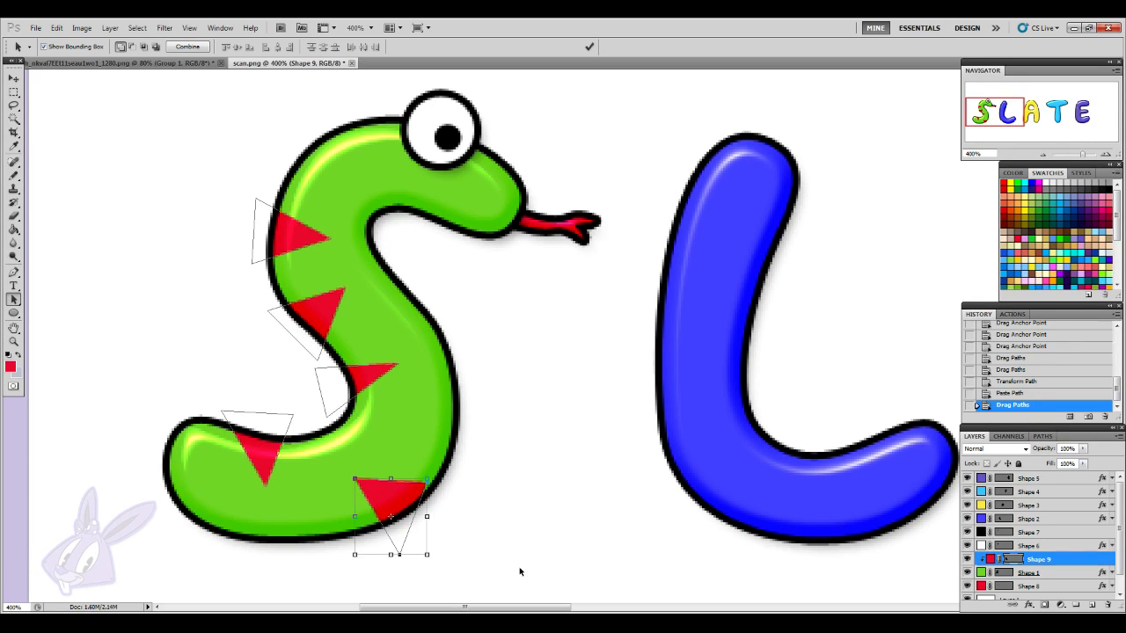
pyautogui.moveTo(411, 546); pyautogui.dragTo(350, 452)
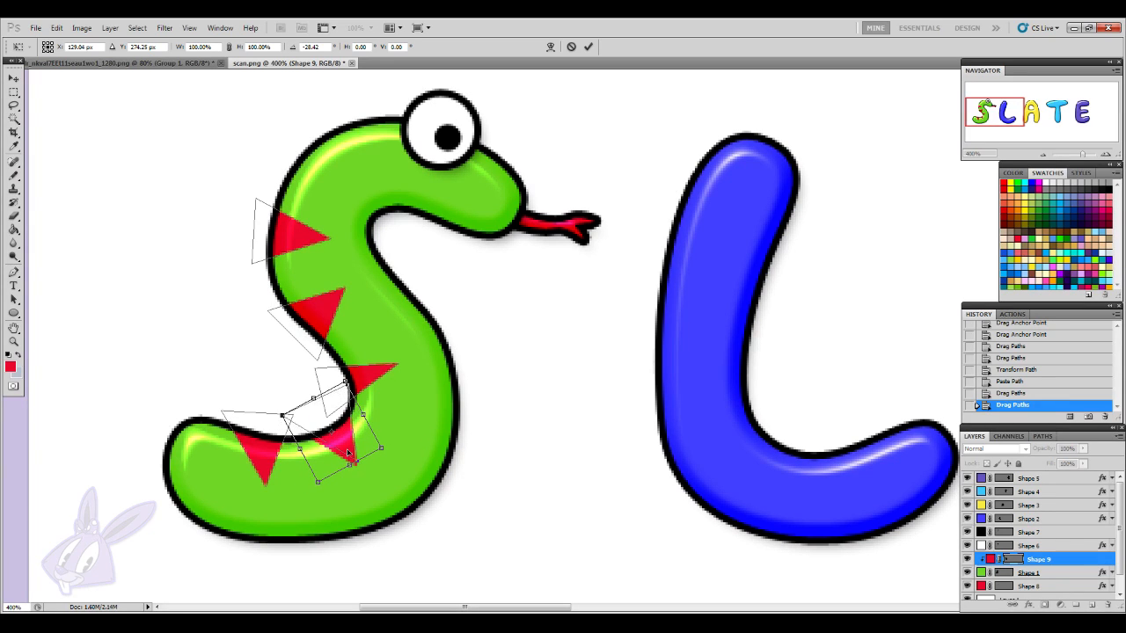
pyautogui.click(13, 79)
pyautogui.press('Return')
# - Shift the three upper red triangles up along the snake's body to even out the spacing of the markings
pyautogui.click(13, 299)
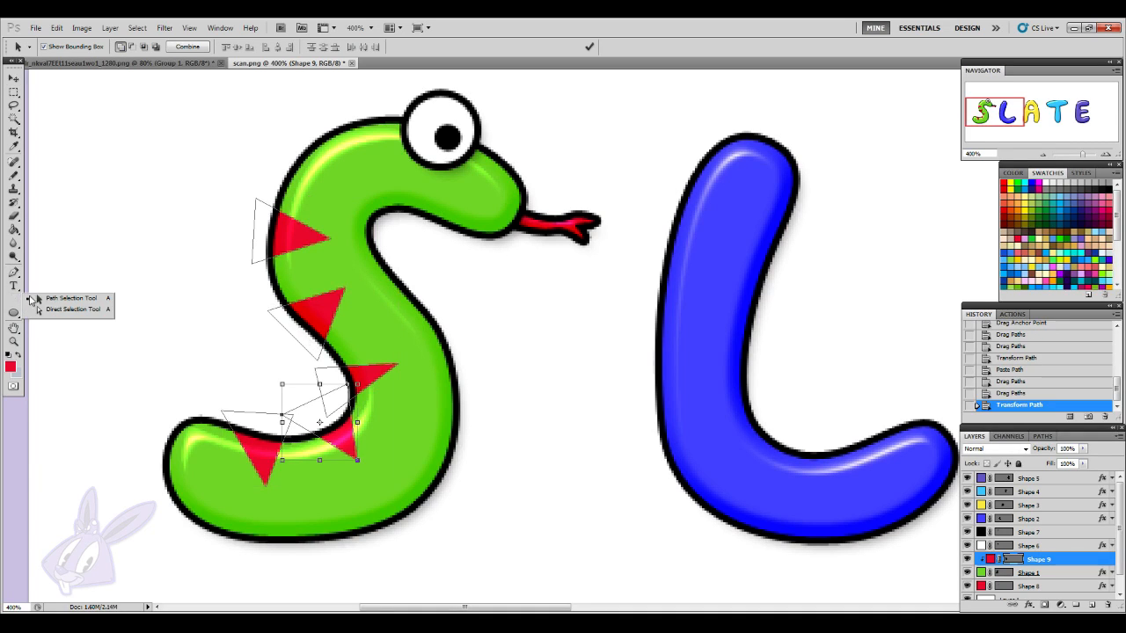
pyautogui.click(284, 230)
pyautogui.moveTo(283, 228); pyautogui.dragTo(283, 225)
pyautogui.click(312, 331)
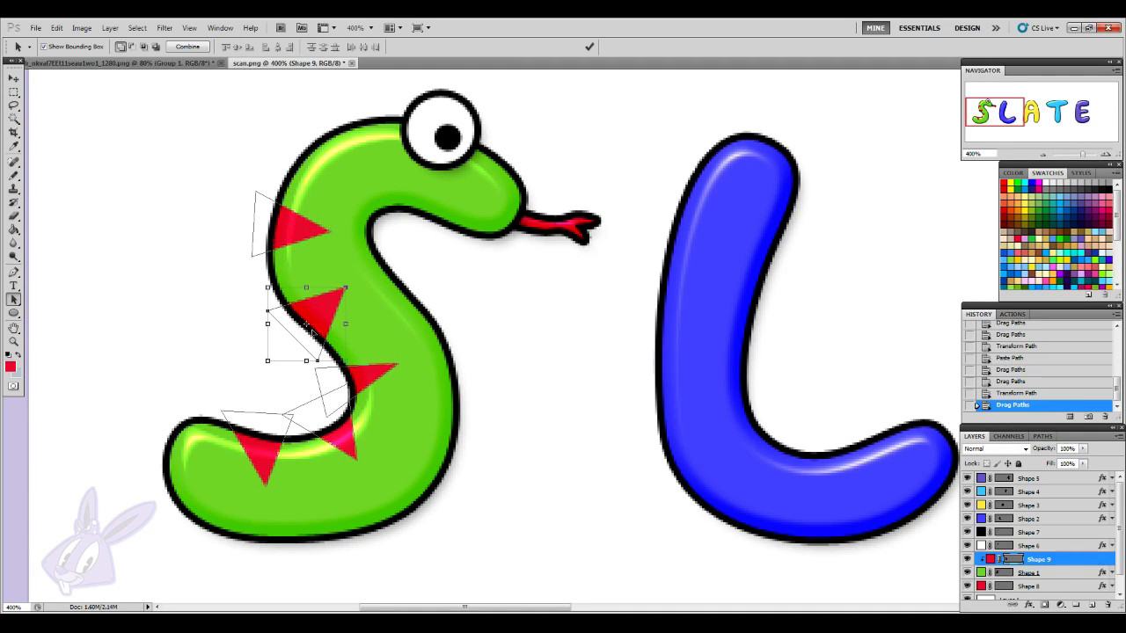
pyautogui.moveTo(324, 322); pyautogui.dragTo(309, 312)
pyautogui.moveTo(368, 378)
pyautogui.mouseDown()
pyautogui.moveTo(361, 364)
pyautogui.moveTo(370, 375)
pyautogui.mouseUp()
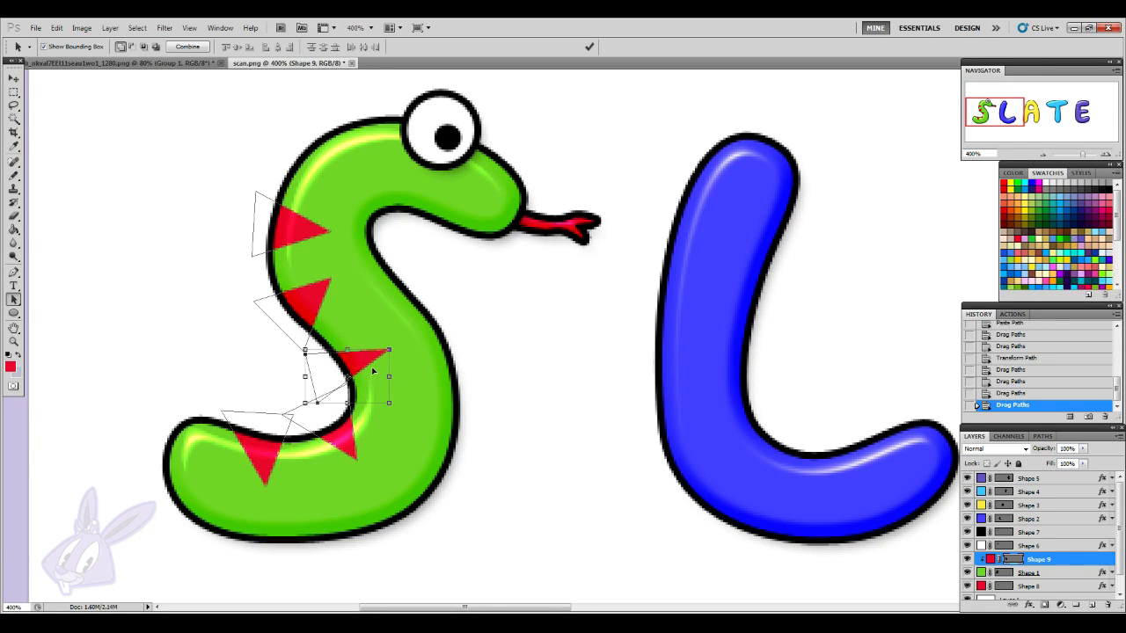
# - Adjust the anchor points of the third red triangle to reshape it at the inner bend, then hide the path outlines
pyautogui.click(12, 300)
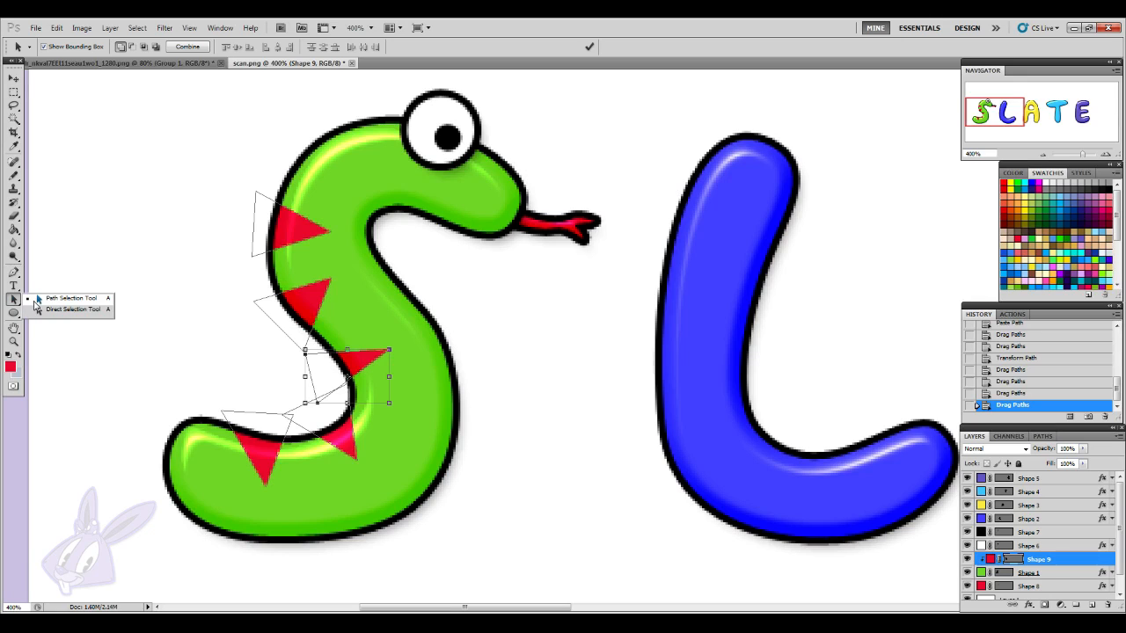
pyautogui.click(104, 306)
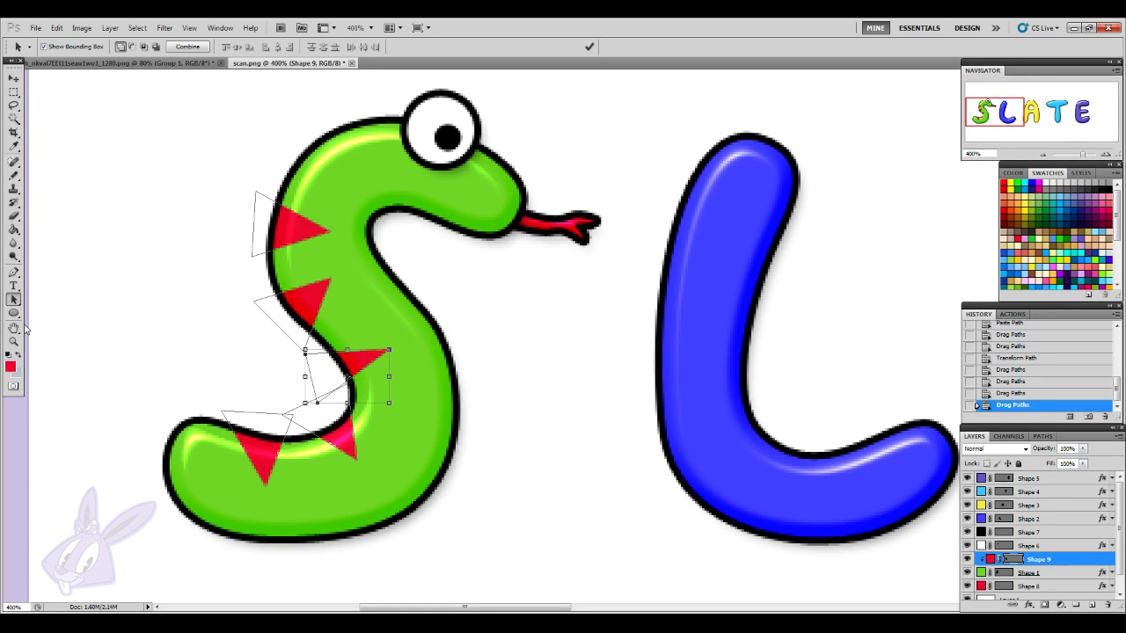
pyautogui.click(14, 273)
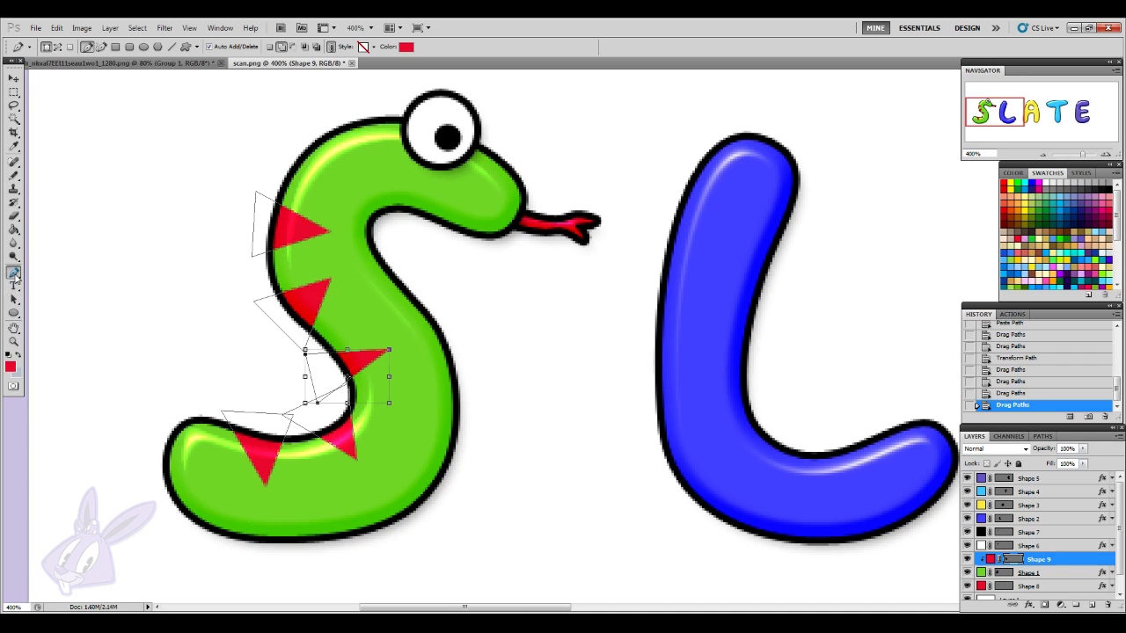
pyautogui.click(14, 300)
pyautogui.click(67, 312)
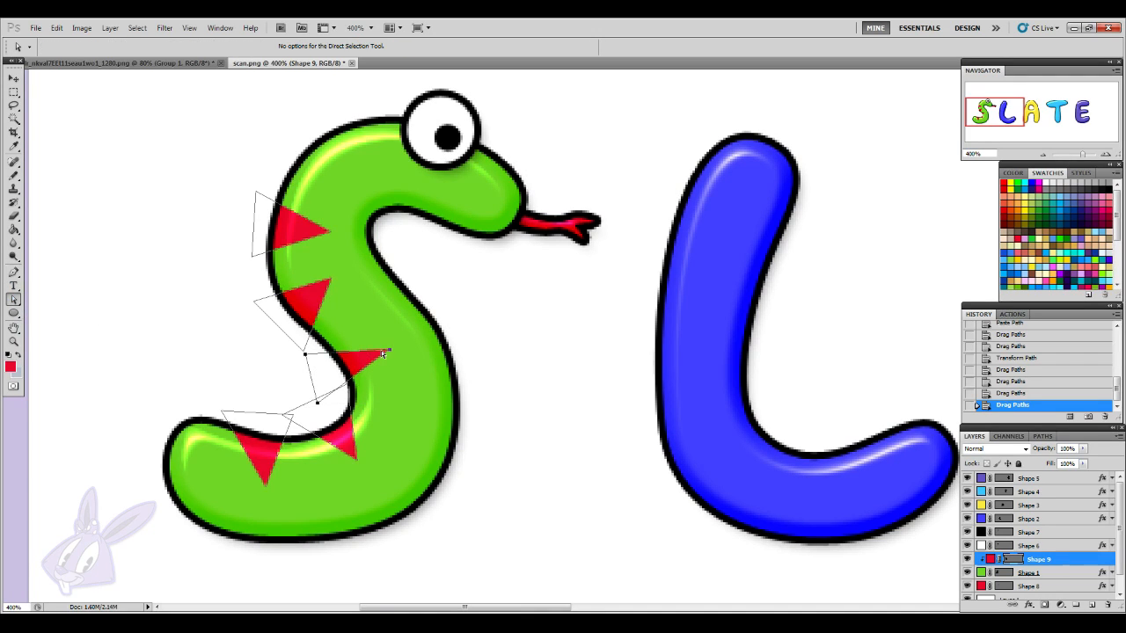
pyautogui.moveTo(388, 353); pyautogui.dragTo(399, 356)
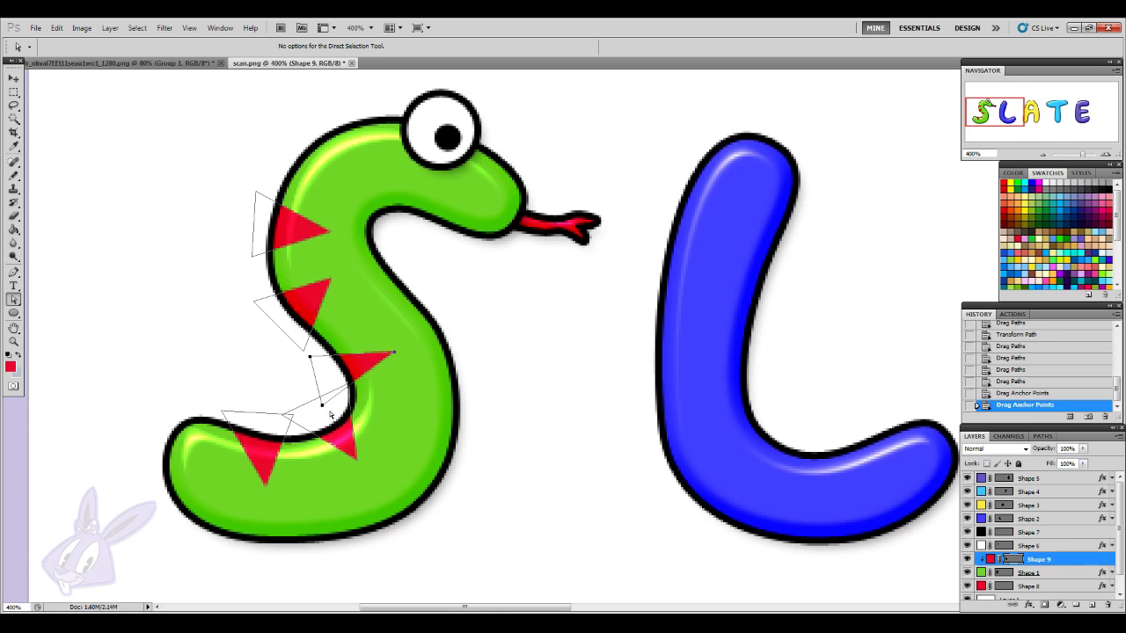
pyautogui.click(341, 363)
pyautogui.moveTo(322, 407)
pyautogui.mouseDown()
pyautogui.moveTo(329, 390)
pyautogui.moveTo(335, 405)
pyautogui.mouseUp()
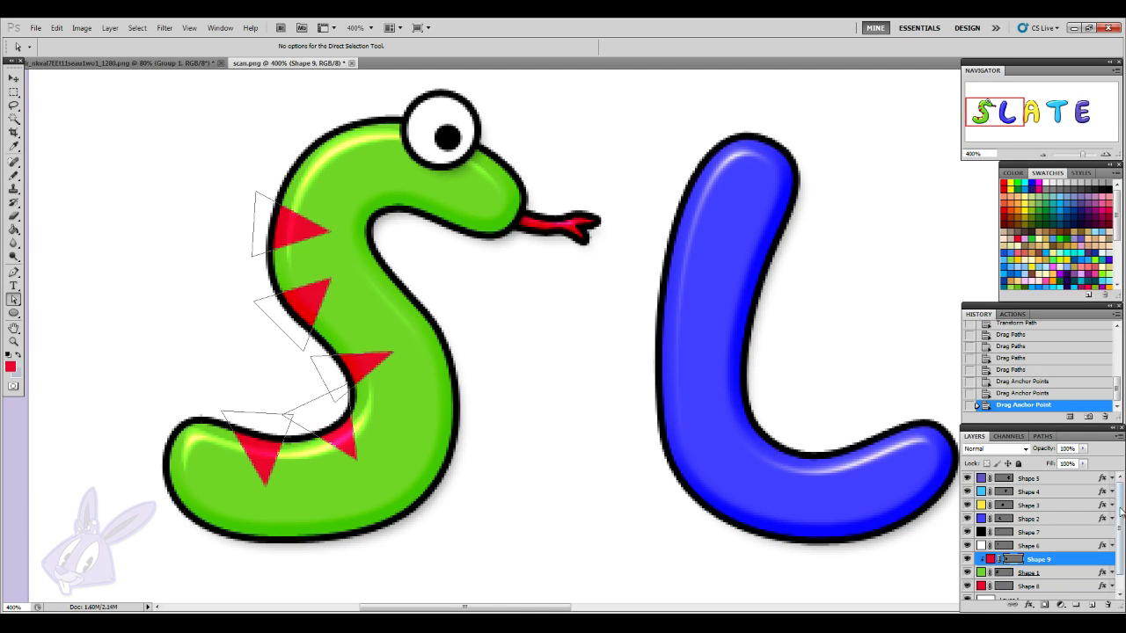
pyautogui.click(1076, 532)
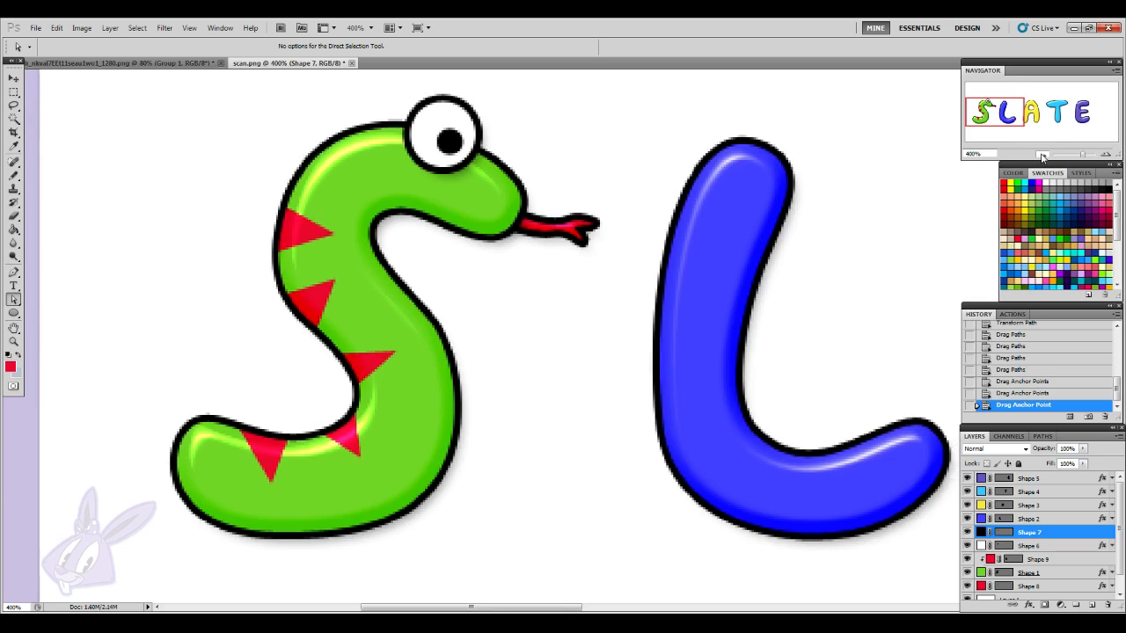
pyautogui.click(1042, 155)
pyautogui.click(1042, 155)
pyautogui.click(1042, 155)
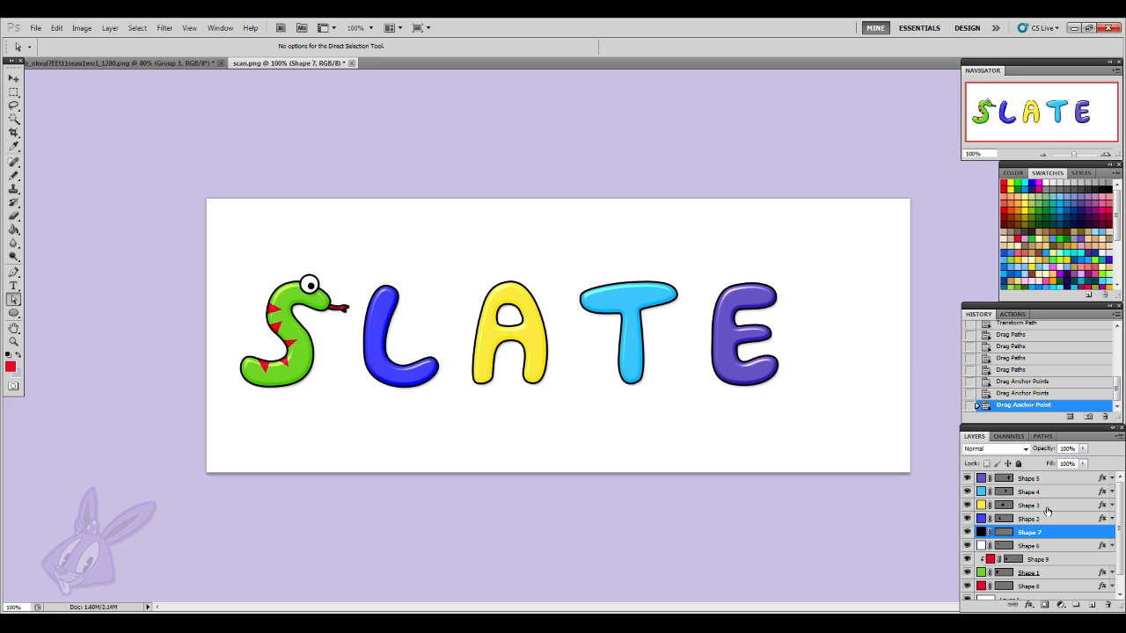
pyautogui.click(1078, 571)
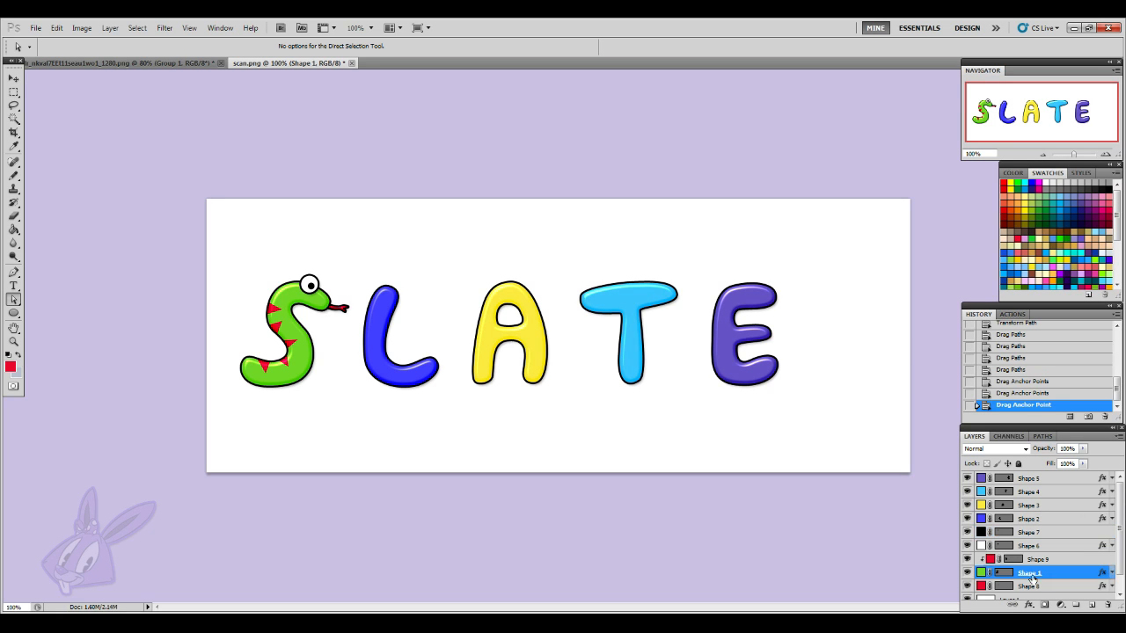
pyautogui.click(995, 559)
pyautogui.doubleClick(994, 559)
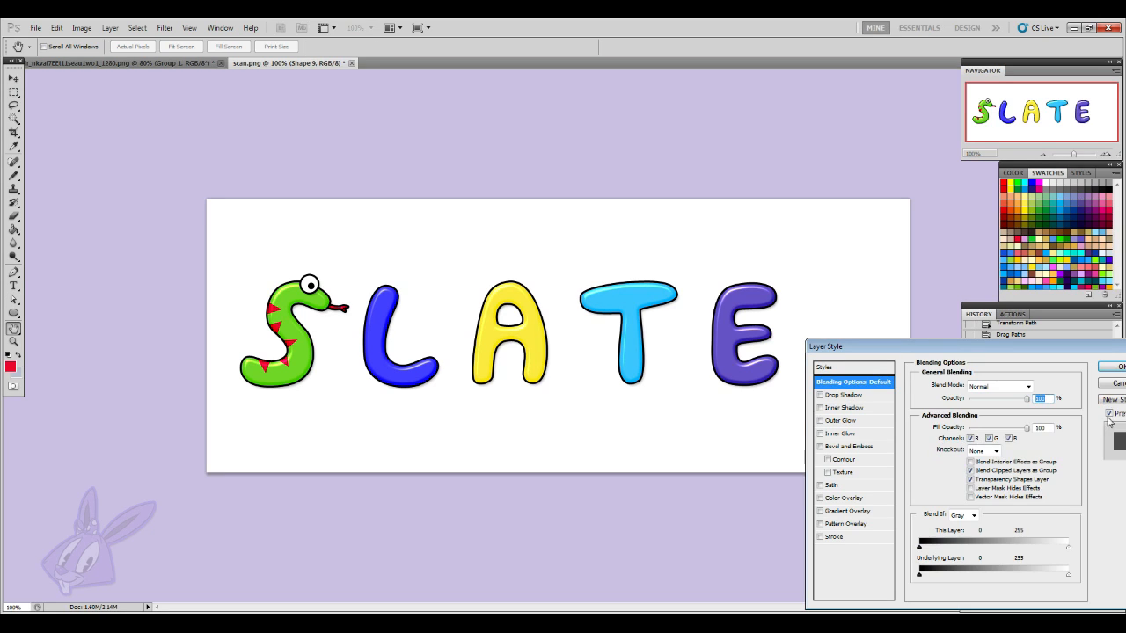
pyautogui.press('Escape')
# - Change the fill colour of the snake's triangle markings from red to a sky blue, about #18aed9
pyautogui.doubleClick(990, 559)
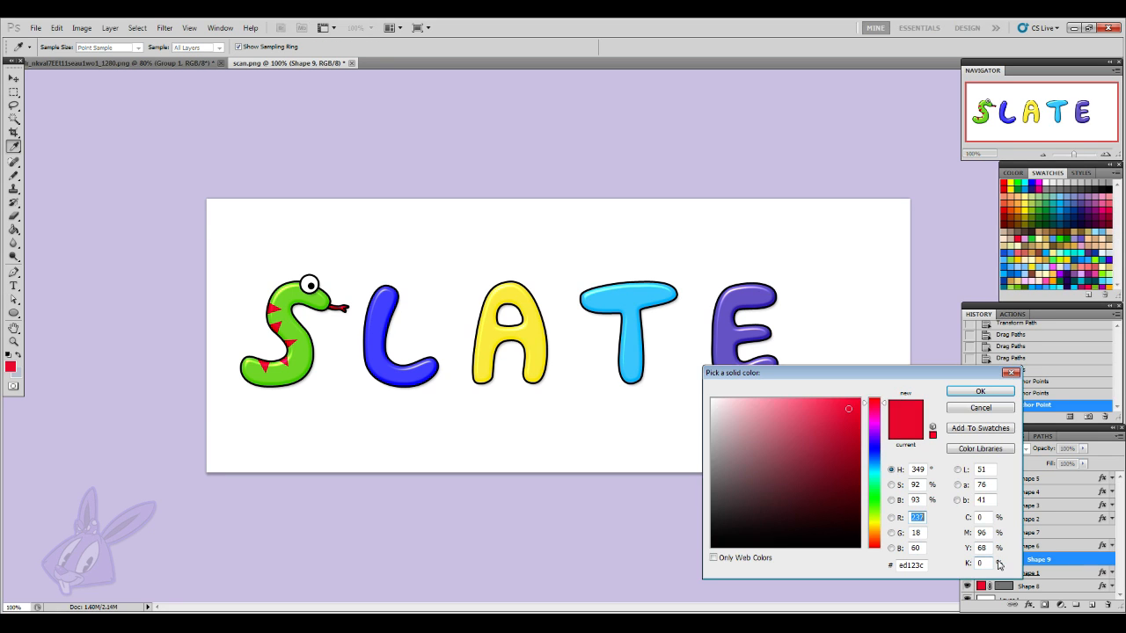
pyautogui.click(877, 526)
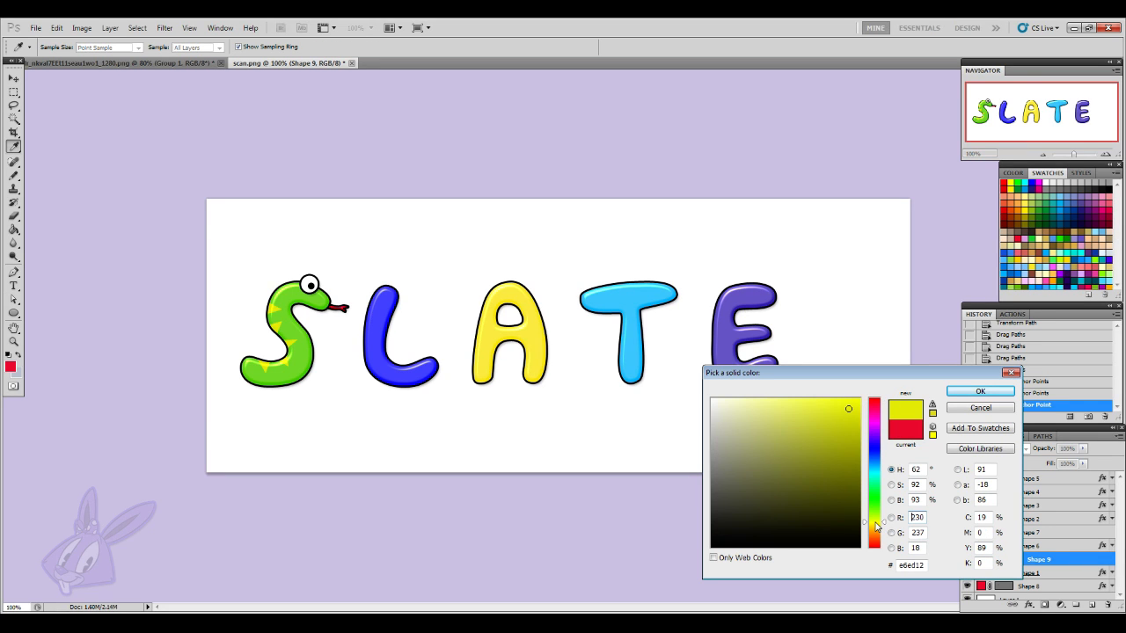
pyautogui.click(877, 533)
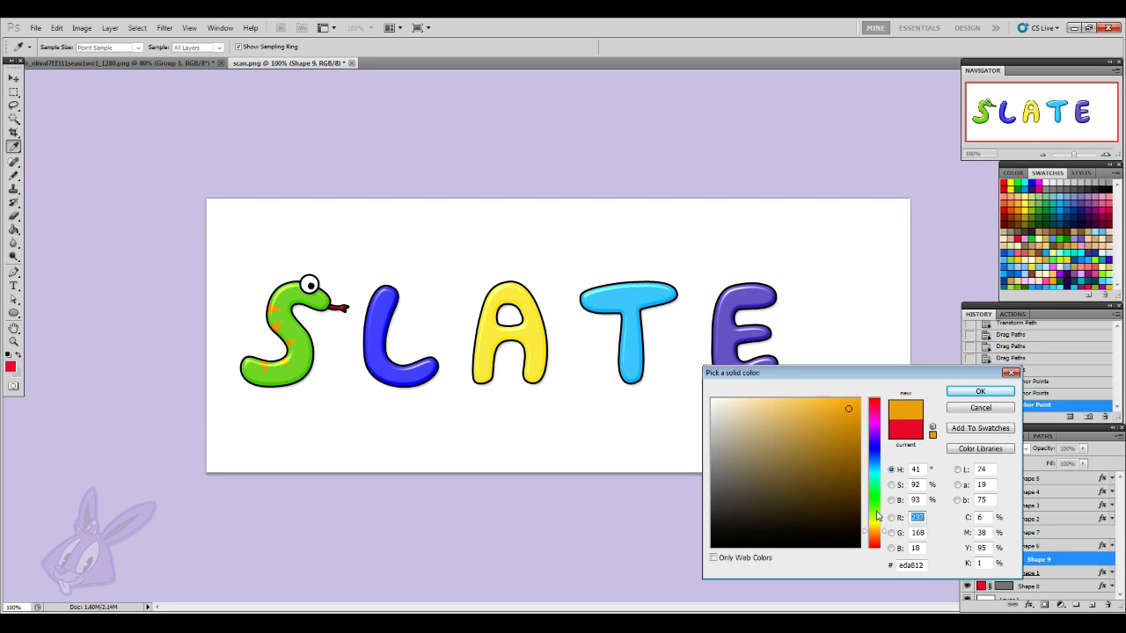
pyautogui.click(880, 431)
pyautogui.click(880, 458)
pyautogui.click(874, 467)
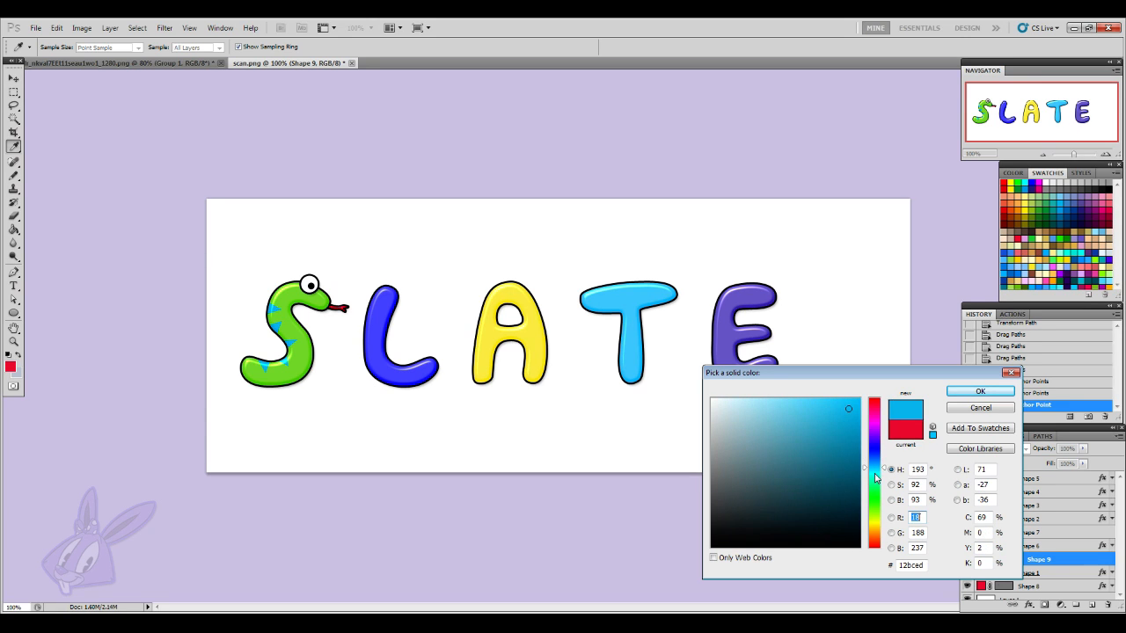
pyautogui.moveTo(857, 420)
pyautogui.mouseDown()
pyautogui.moveTo(864, 397)
pyautogui.moveTo(843, 421)
pyautogui.mouseUp()
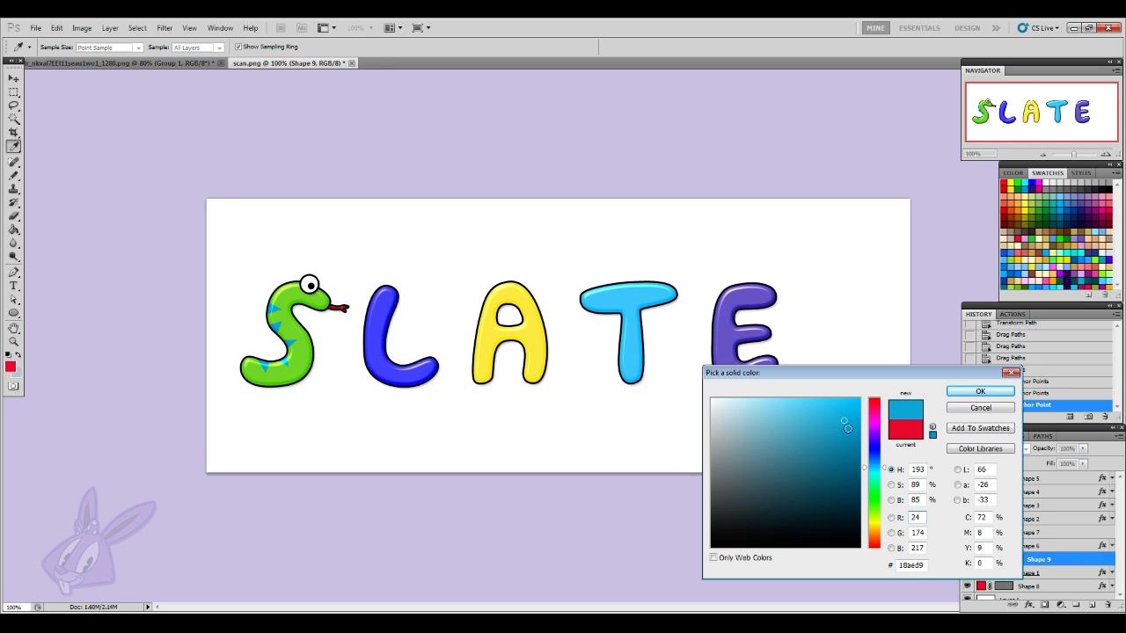
pyautogui.click(995, 393)
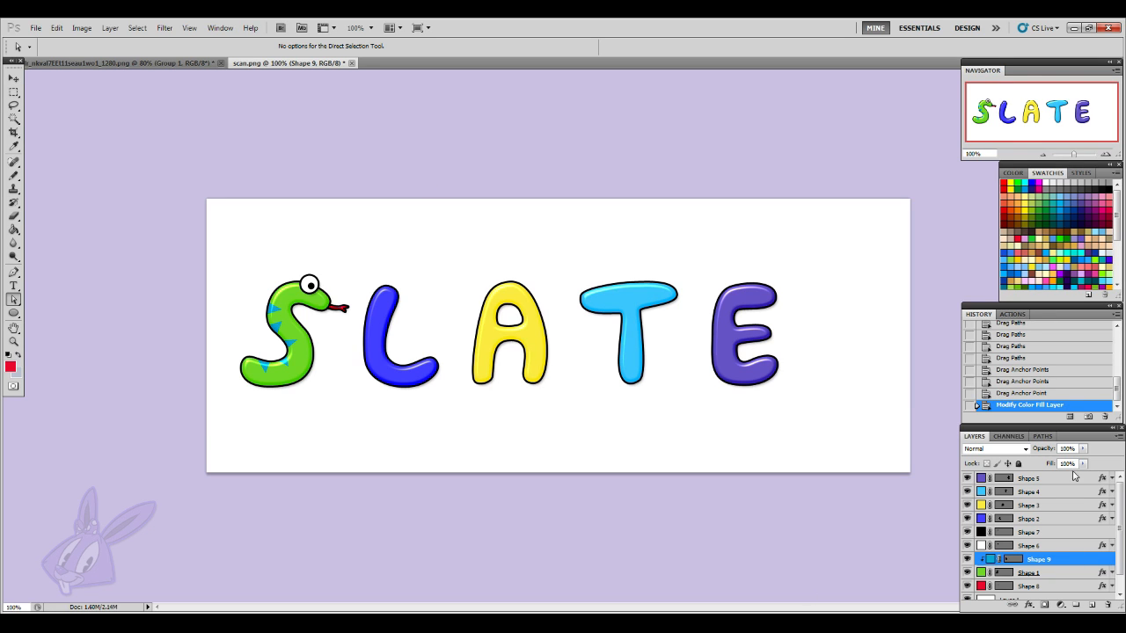
# - Draw a red rectangle shape covering the top end of the blue L, on a layer just above the L
pyautogui.click(1059, 519)
pyautogui.scroll(-1, 1088, 538)
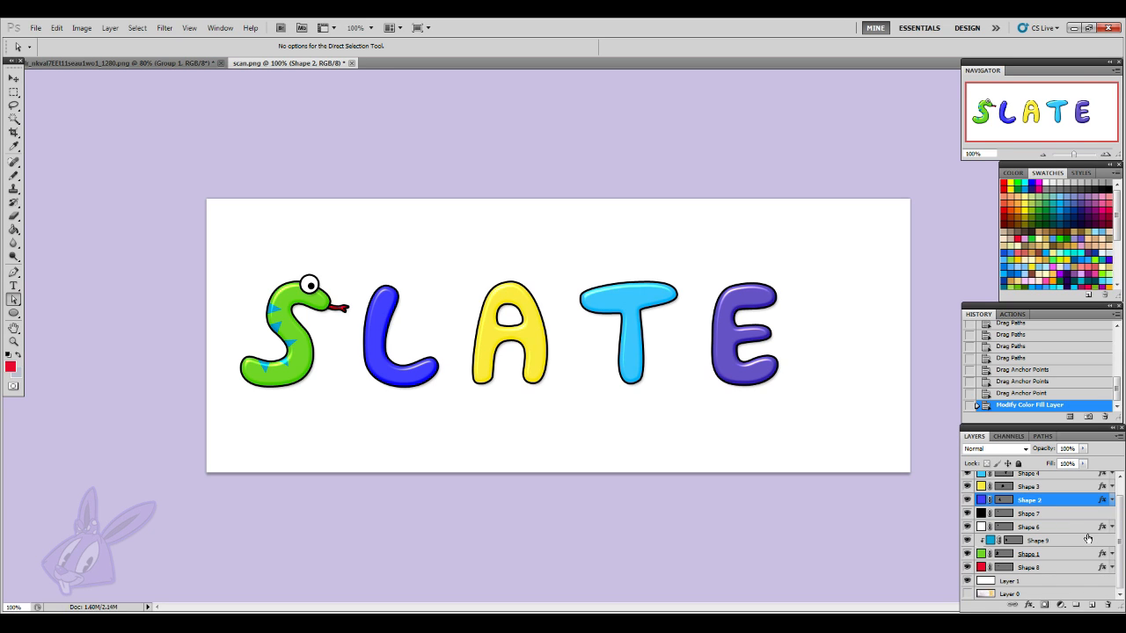
pyautogui.scroll(1, 1088, 538)
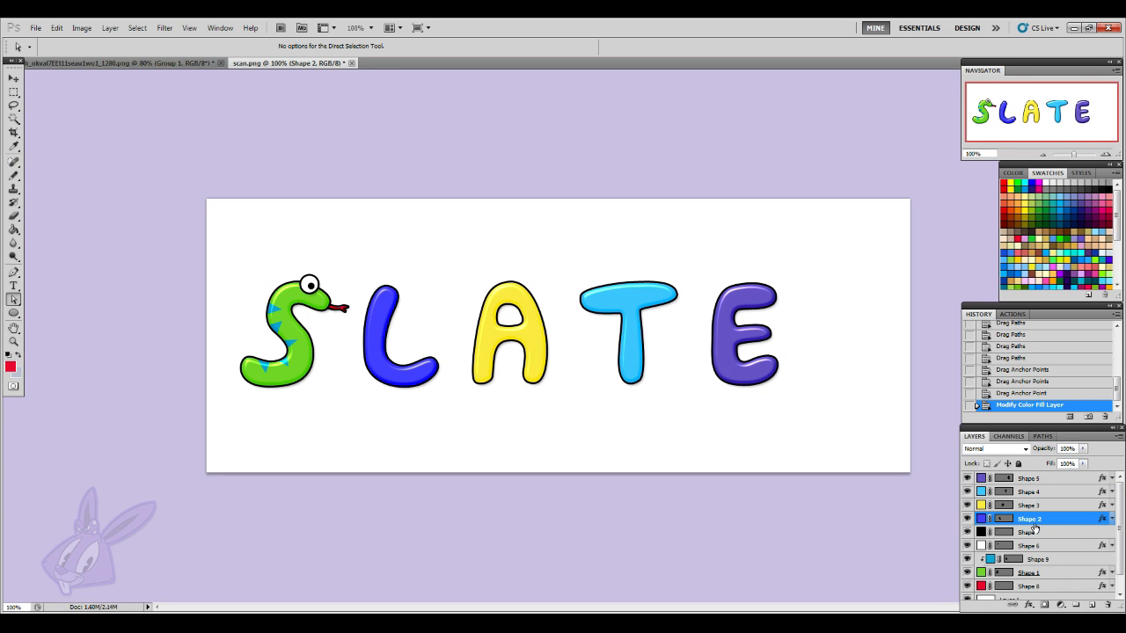
pyautogui.click(1105, 154)
pyautogui.click(1105, 155)
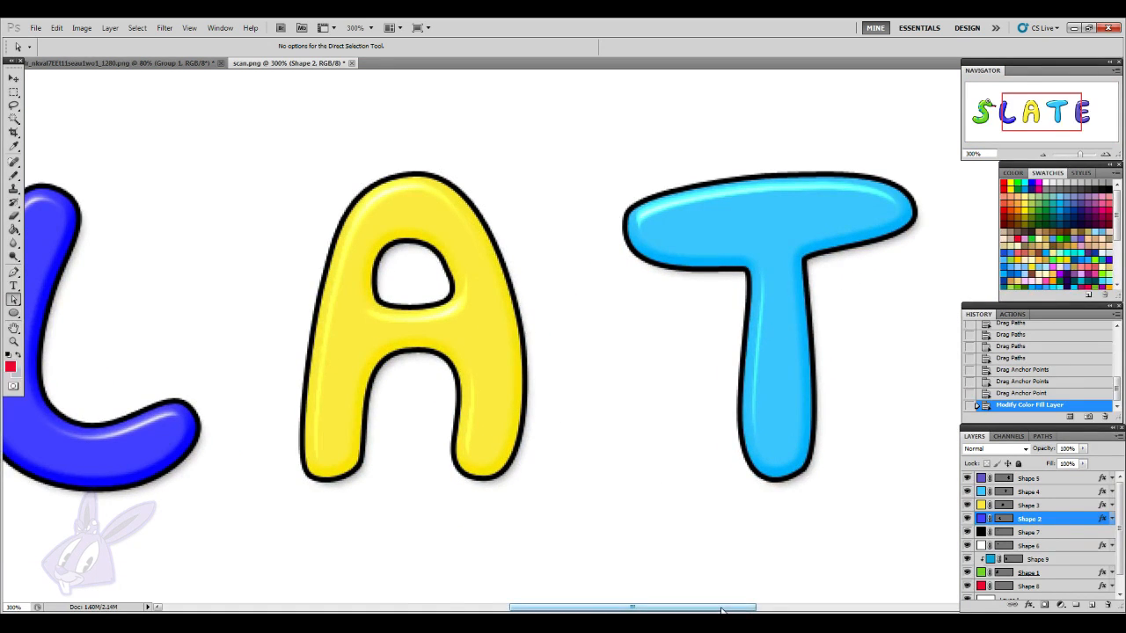
pyautogui.moveTo(721, 610); pyautogui.dragTo(626, 610)
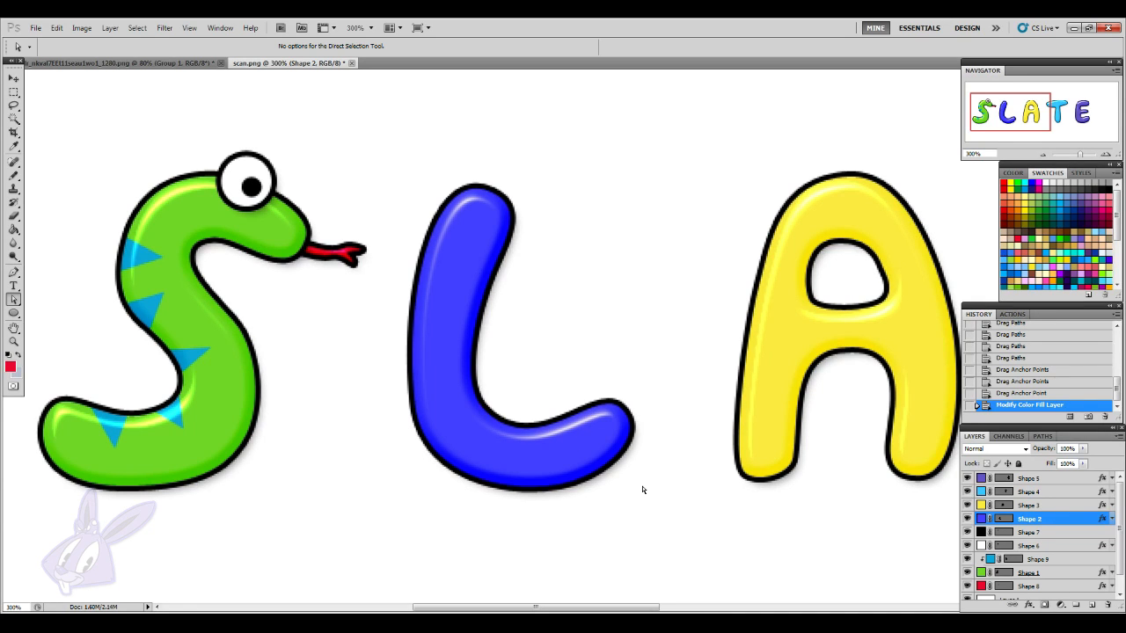
pyautogui.scroll(1, 669, 285)
pyautogui.scroll(-5, 1111, 256)
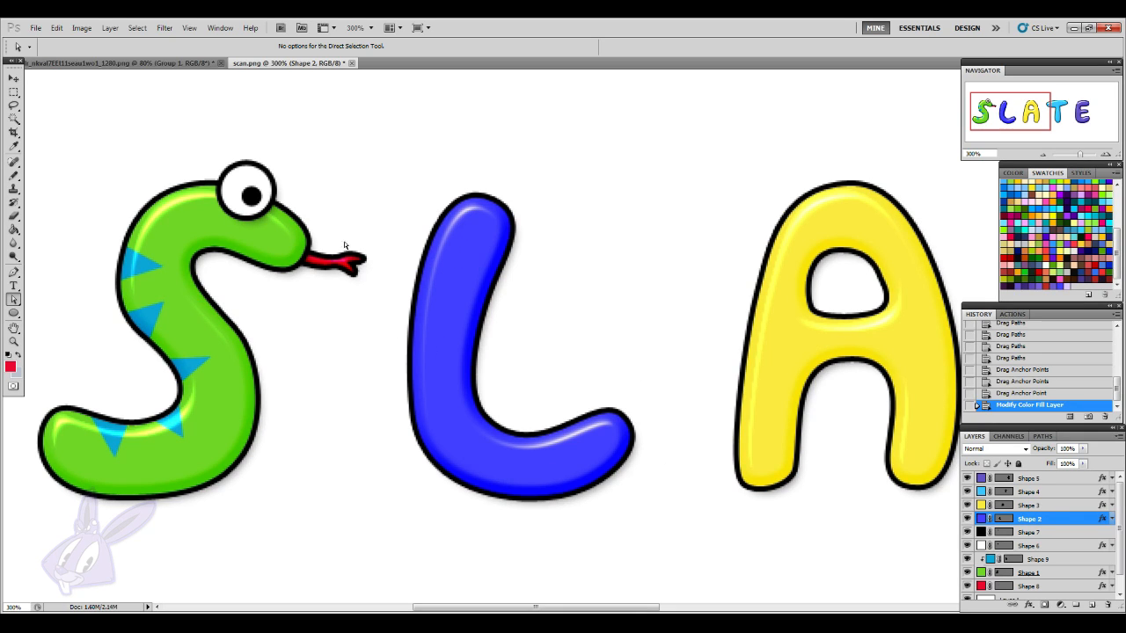
pyautogui.scroll(3, 405, 425)
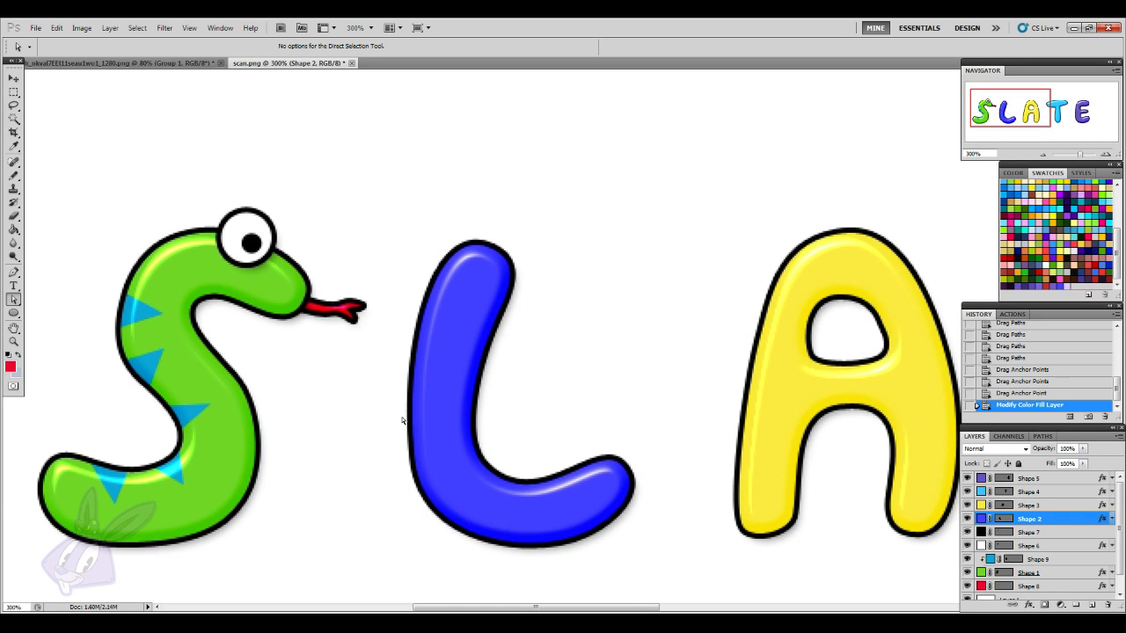
pyautogui.click(13, 313)
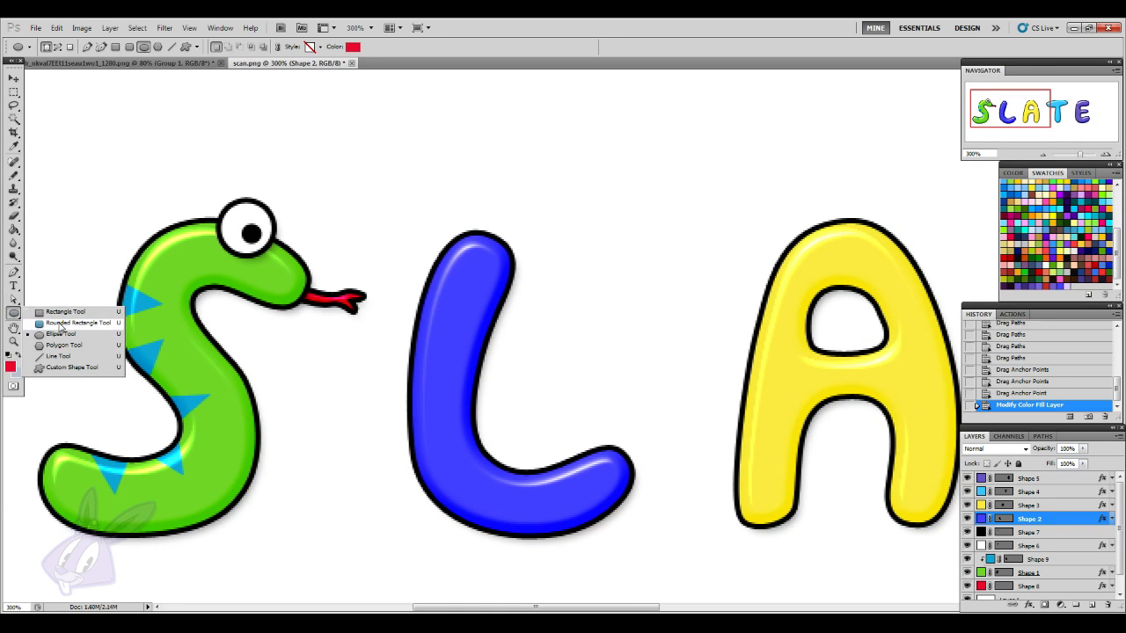
pyautogui.click(77, 317)
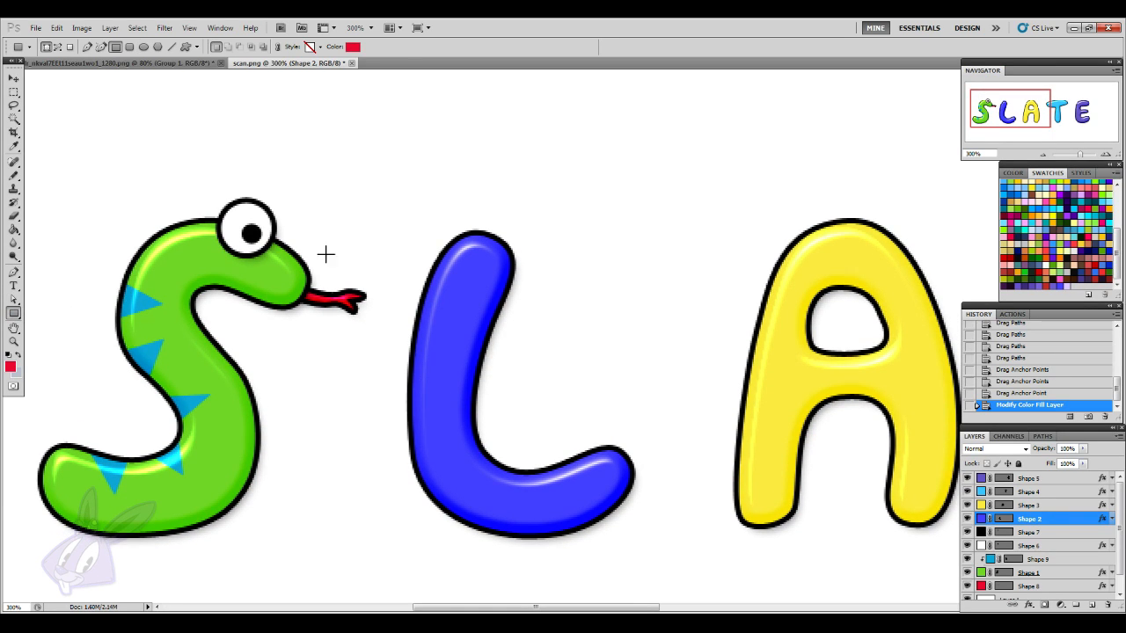
pyautogui.moveTo(382, 180); pyautogui.dragTo(588, 283)
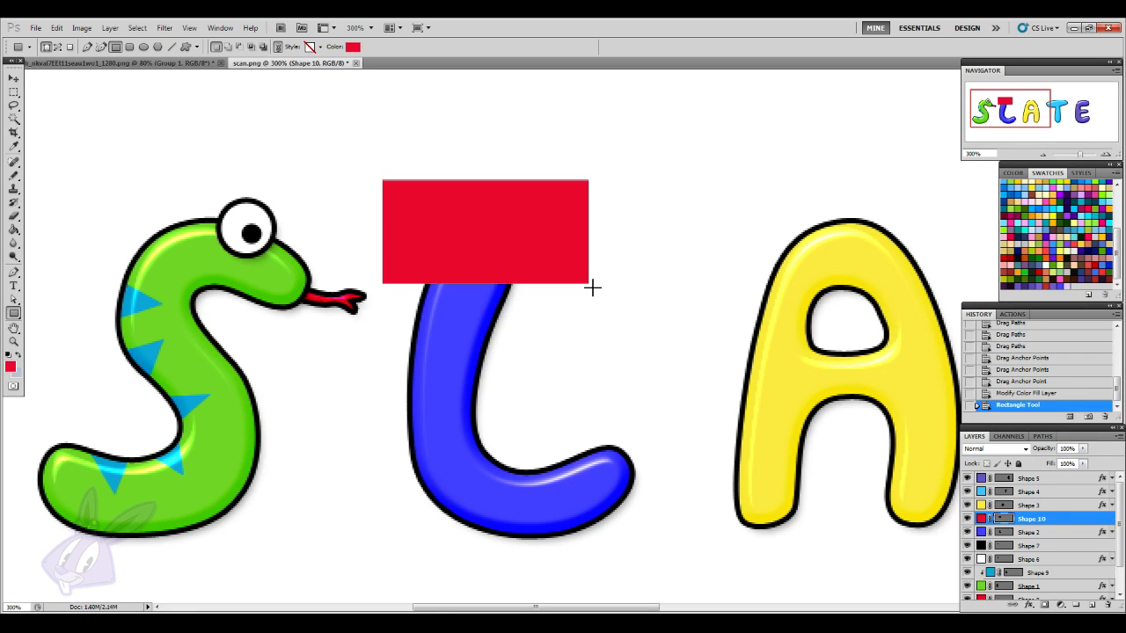
# - Clip the red rectangle to the L's shape and rotate it by about 19.5° to form a cap across the letter's upper end
pyautogui.click(13, 79)
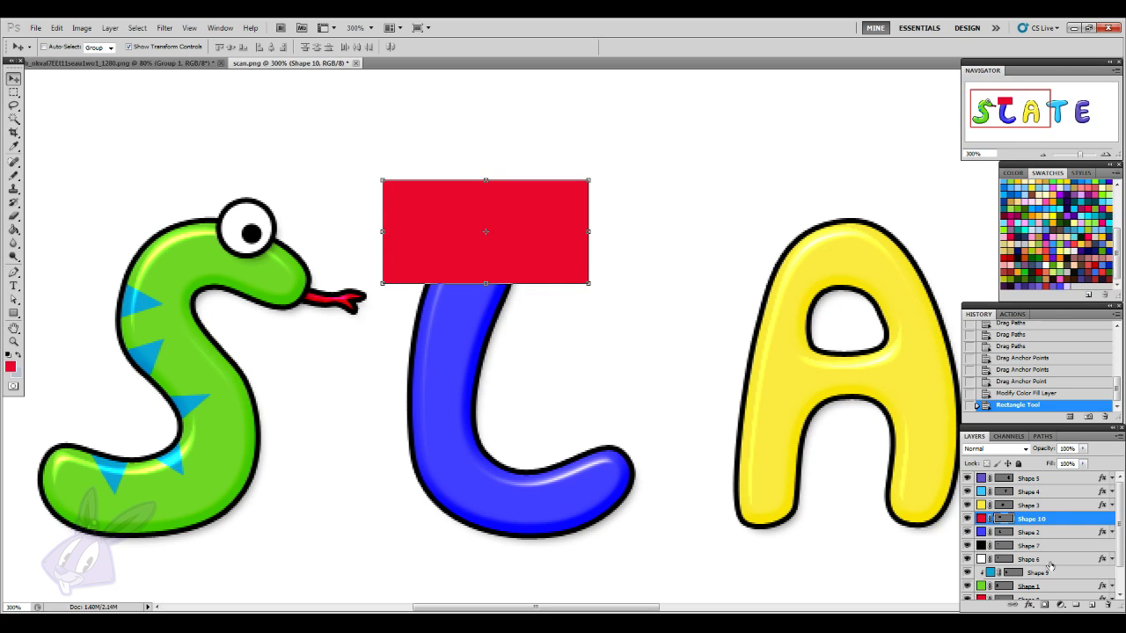
pyautogui.rightClick(1063, 519)
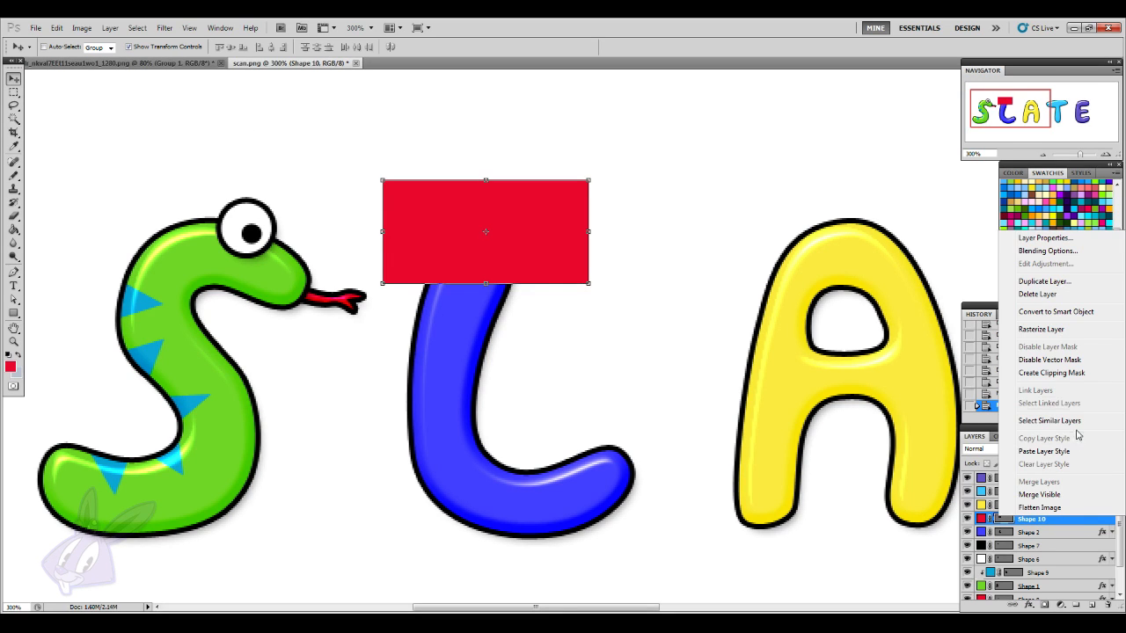
pyautogui.click(1066, 374)
pyautogui.moveTo(595, 288); pyautogui.dragTo(586, 342)
pyautogui.moveTo(532, 292); pyautogui.dragTo(520, 313)
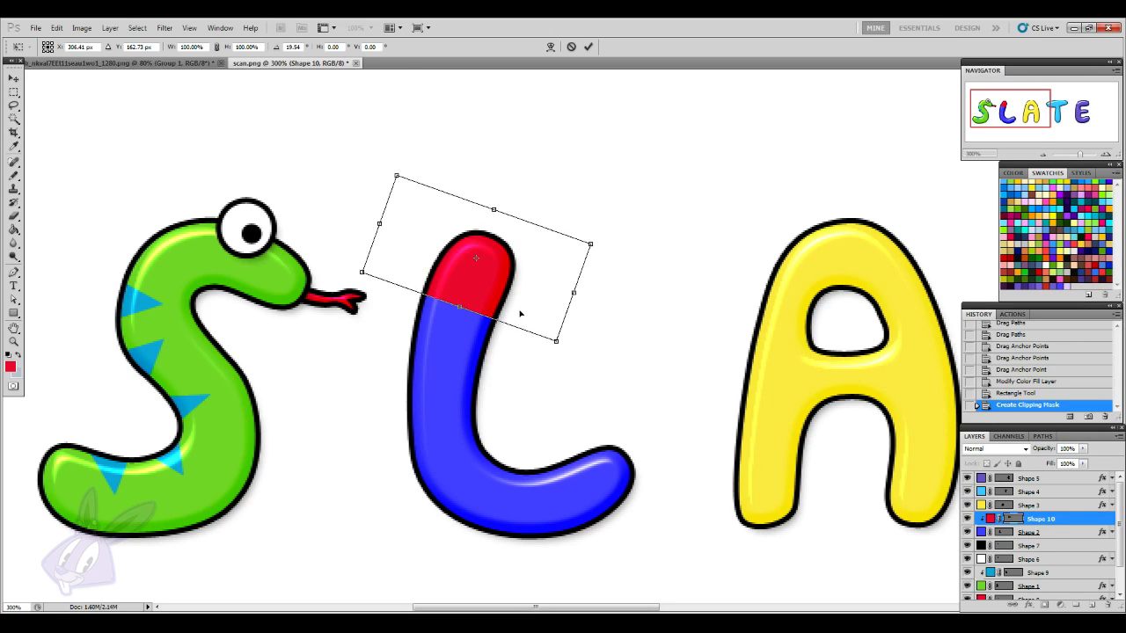
pyautogui.click(15, 79)
pyautogui.press('Return')
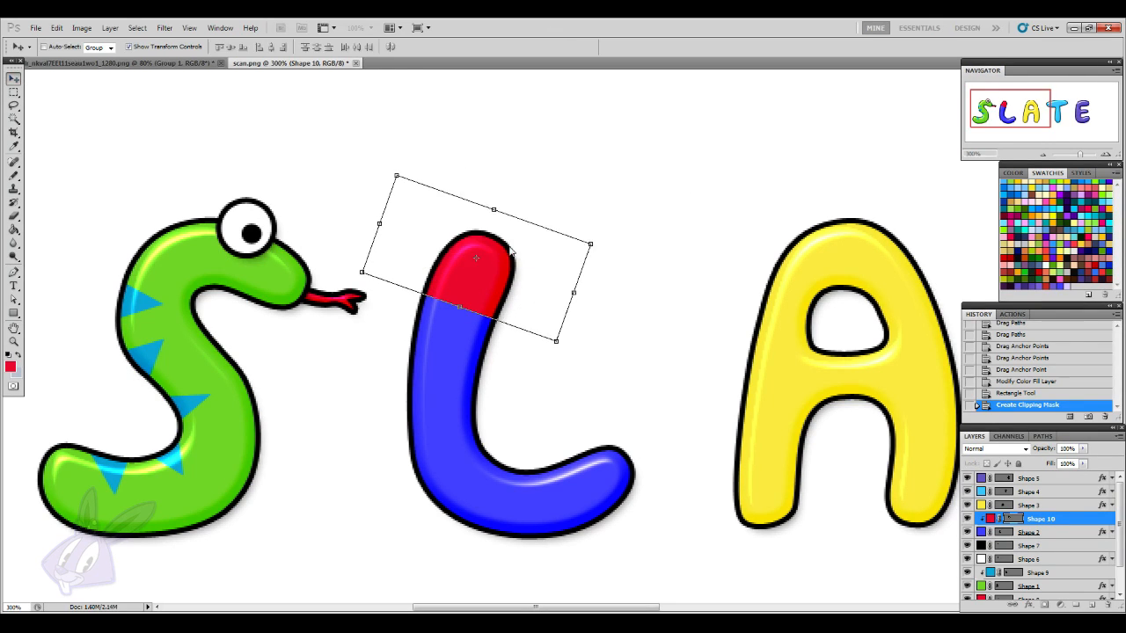
# - Duplicate the red rectangle's path within the same layer and place the copy over the L's lower foot end
pyautogui.moveTo(16, 302); pyautogui.dragTo(70, 299)
pyautogui.click(479, 296)
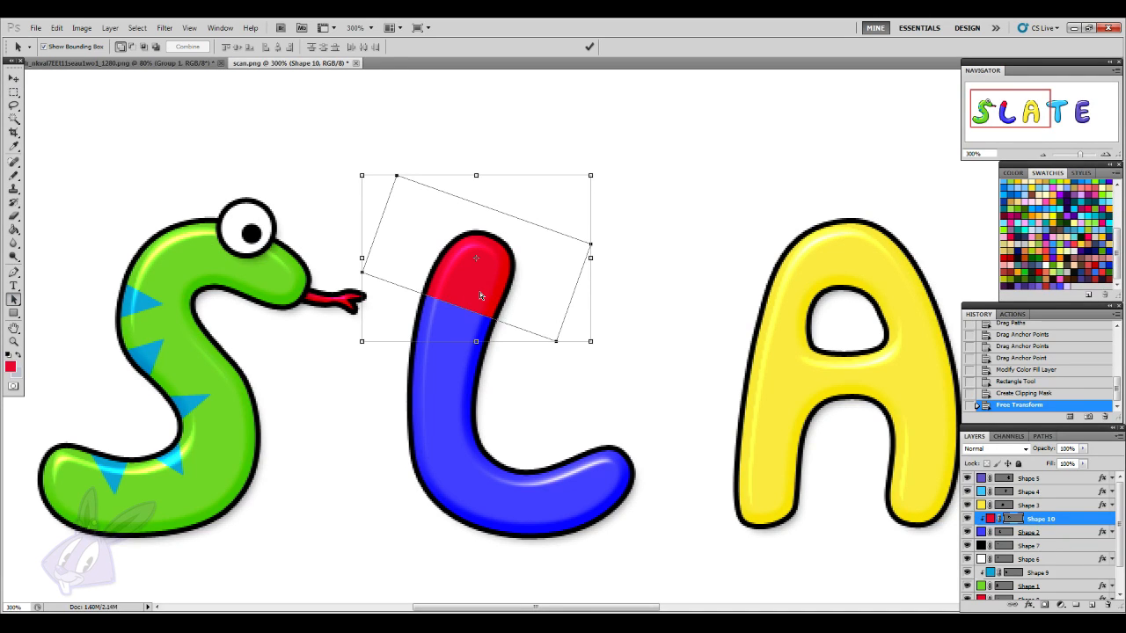
pyautogui.hotkey('ctrl', 'c')
pyautogui.hotkey('ctrl', 'v')
pyautogui.moveTo(479, 296); pyautogui.dragTo(605, 513)
# - Rotate the copied rectangle by about 44.8°, nudge it so it caps the L's foot squarely, and apply the transformation
pyautogui.moveTo(717, 576); pyautogui.dragTo(651, 558)
pyautogui.moveTo(615, 483); pyautogui.dragTo(620, 476)
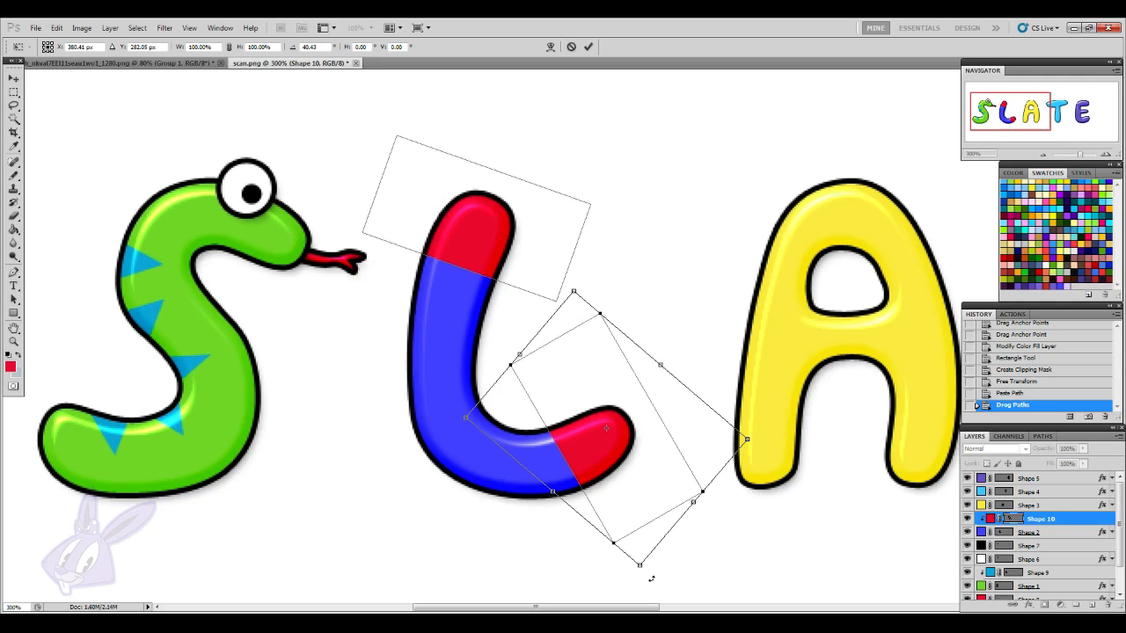
pyautogui.moveTo(651, 579); pyautogui.dragTo(640, 582)
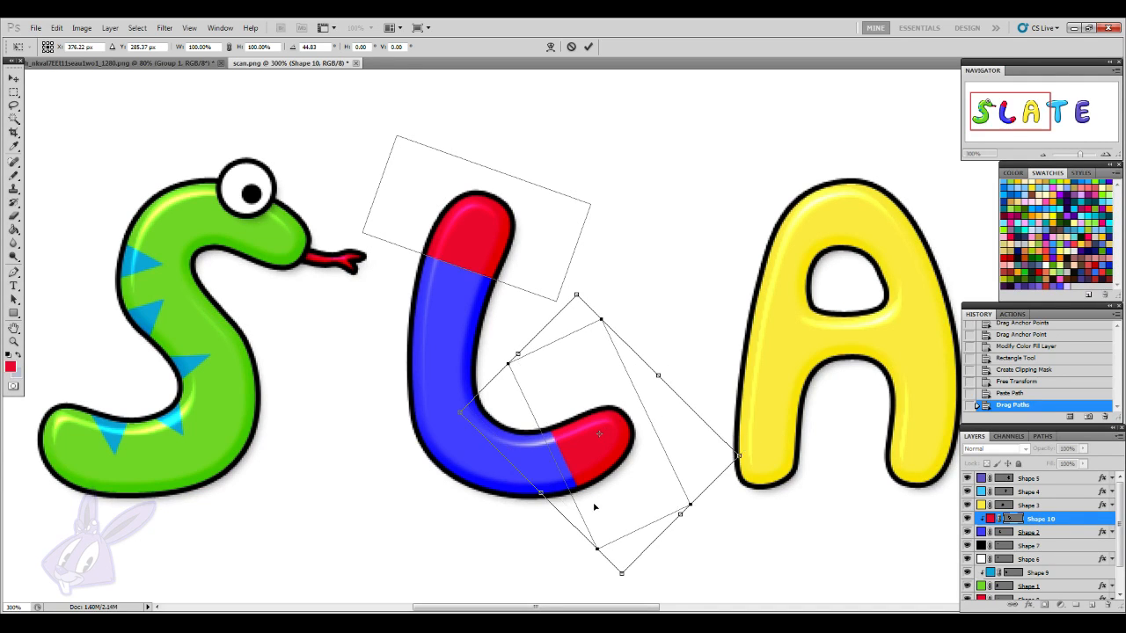
pyautogui.moveTo(596, 506); pyautogui.dragTo(601, 506)
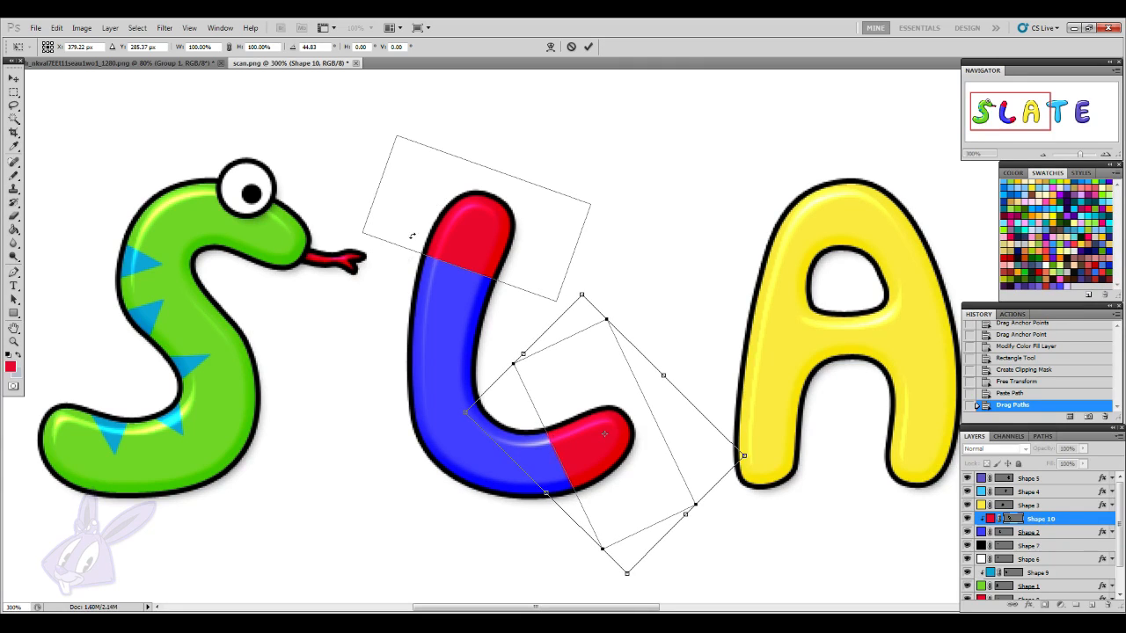
pyautogui.moveTo(542, 399); pyautogui.dragTo(543, 399)
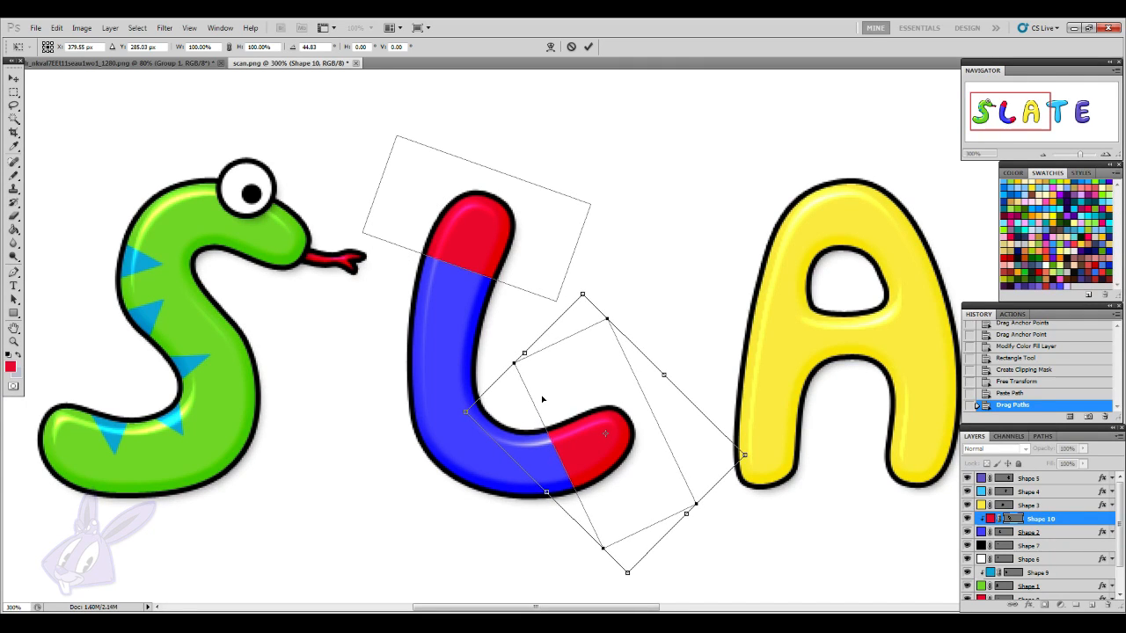
pyautogui.click(13, 79)
pyautogui.click(522, 253)
# - Hide the path outlines and set the fill colour of the L's two end caps to a pale lavender swatch
pyautogui.click(15, 178)
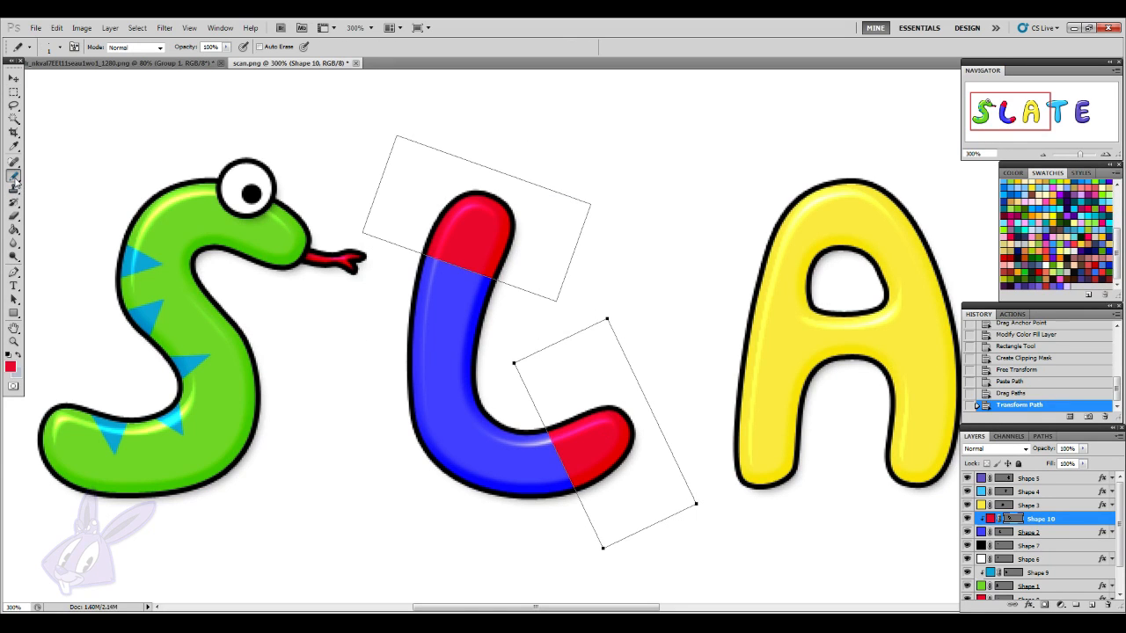
pyautogui.click(1010, 519)
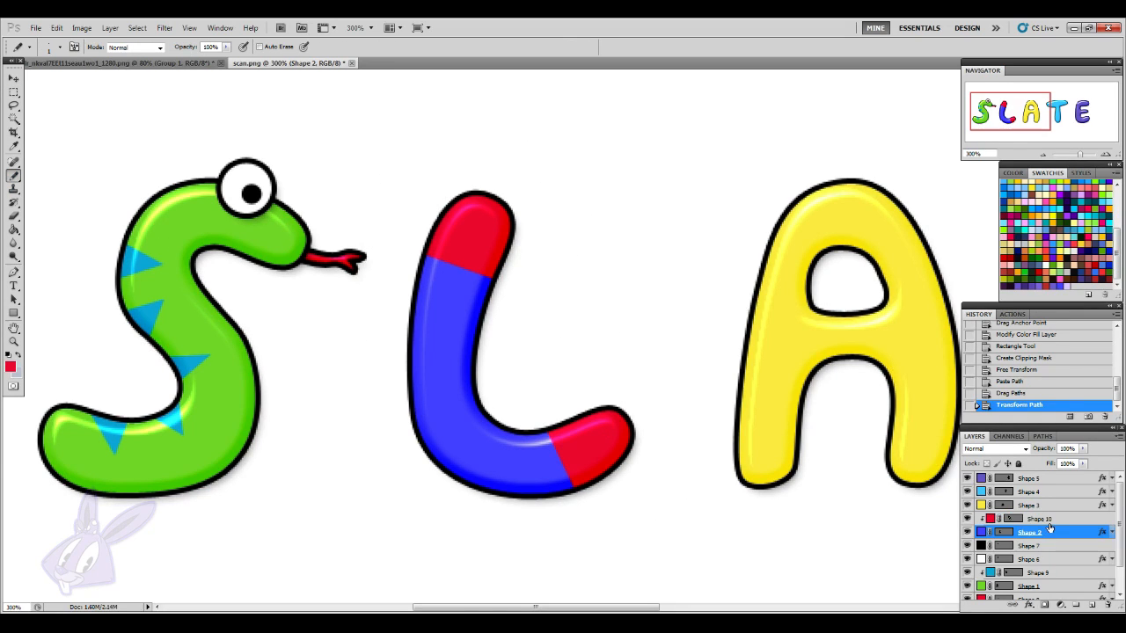
pyautogui.doubleClick(993, 518)
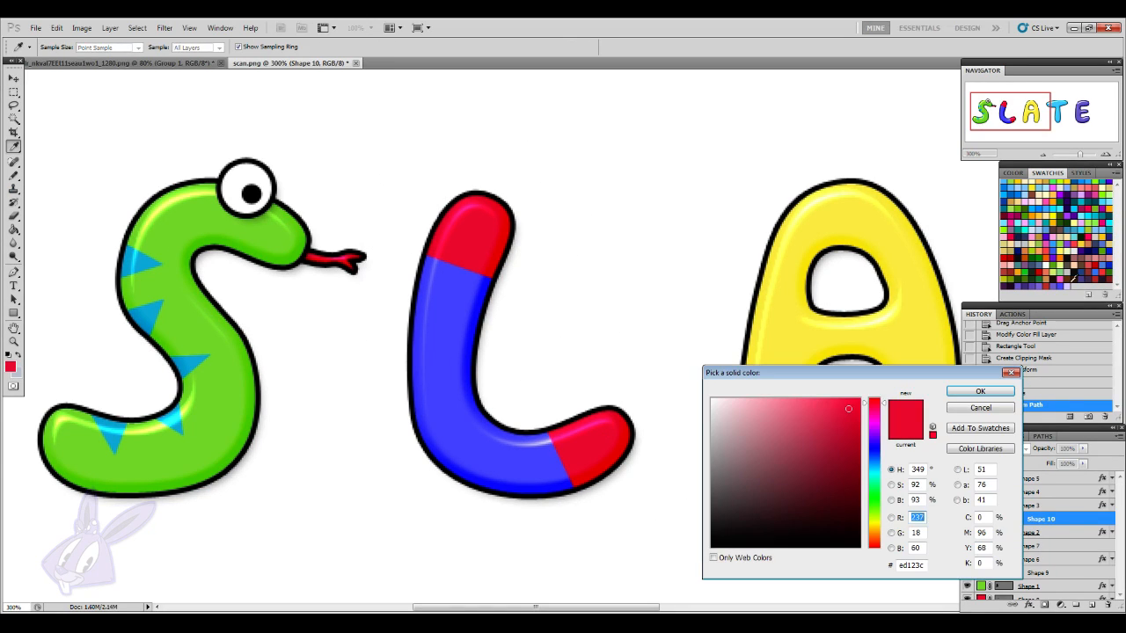
pyautogui.click(1074, 282)
pyautogui.click(980, 391)
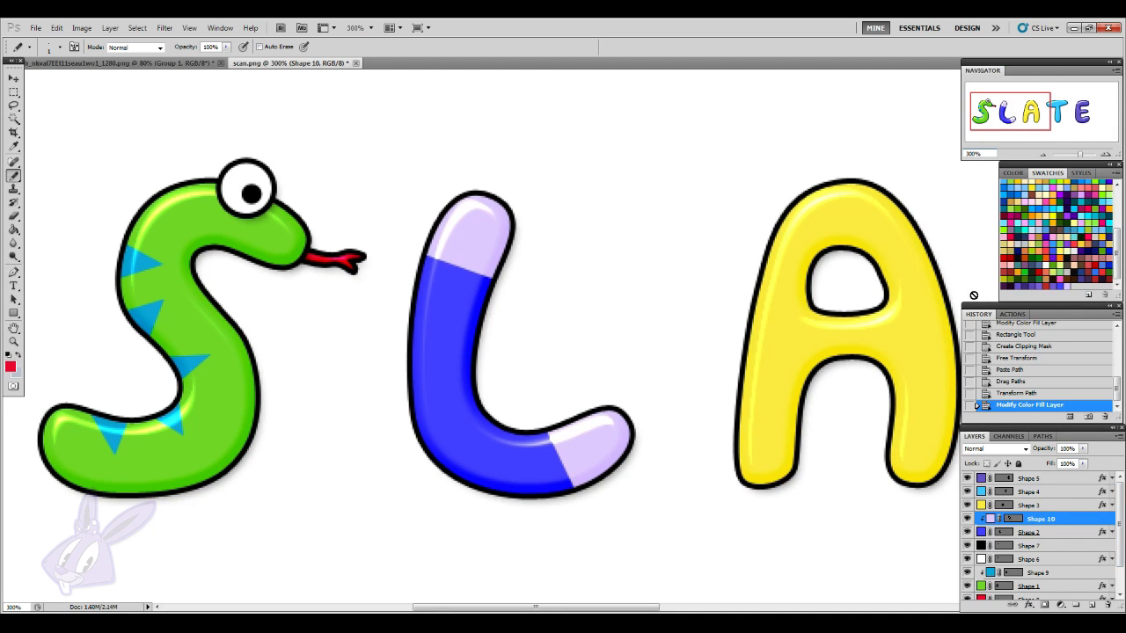
# - Switch to the browser and check the viewer chat of the YouTube live stream
pyautogui.scroll(2, 651, 387)
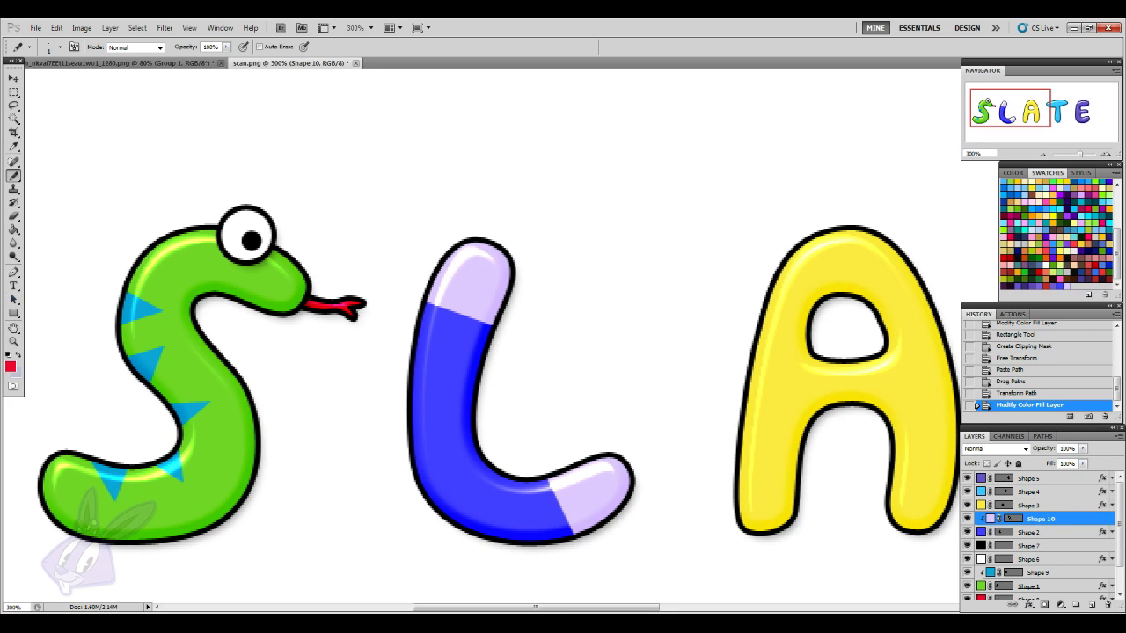
pyautogui.hotkey('alt', 'Tab')
pyautogui.scroll(2, 4, 407)
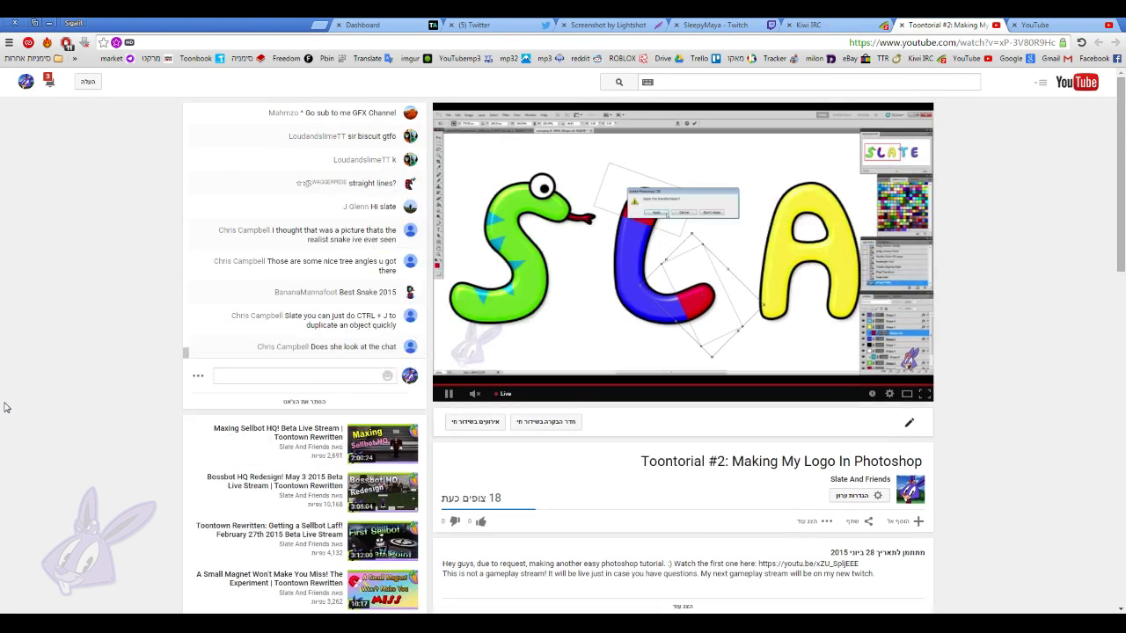
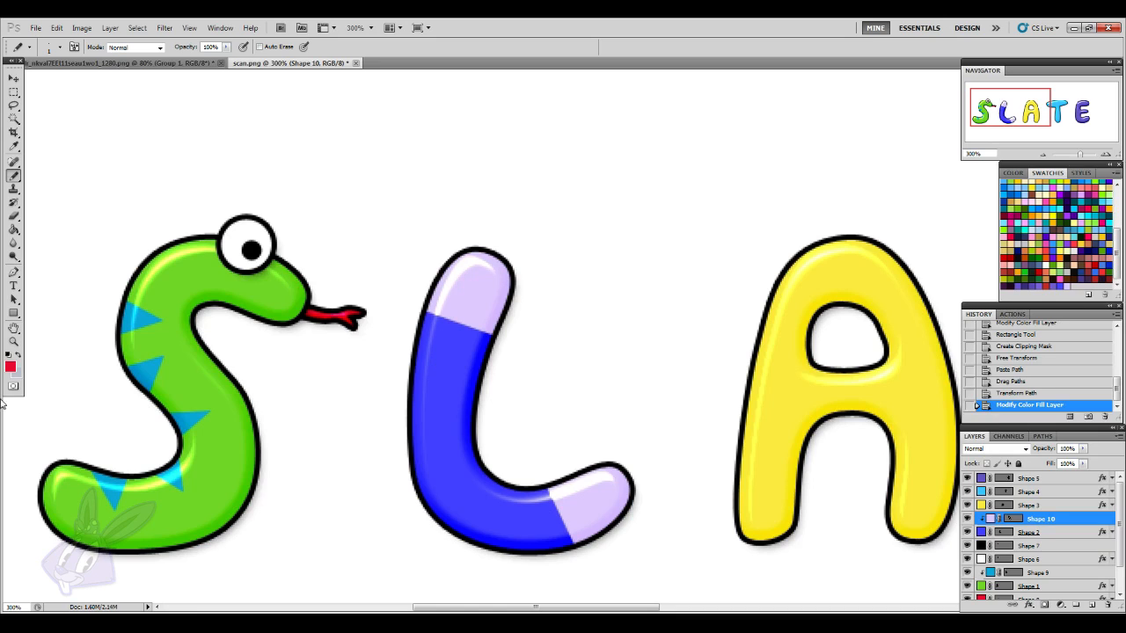
# - Draw a small six-point lightning bolt shape with the Pen tool just above the L's upper end
pyautogui.click(11, 277)
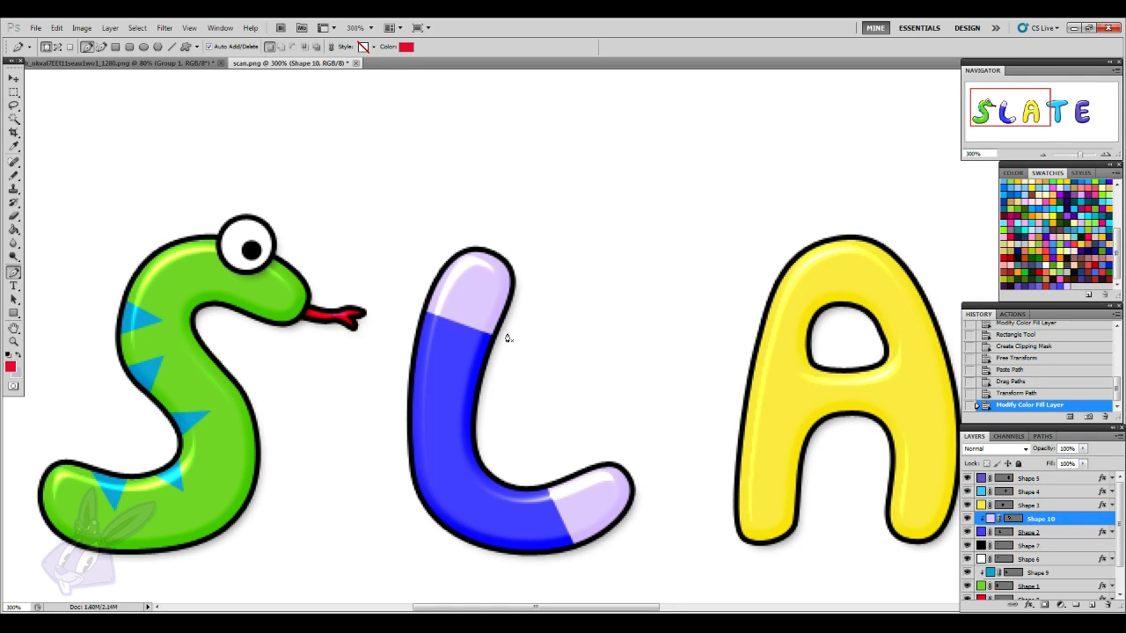
pyautogui.scroll(3, 547, 284)
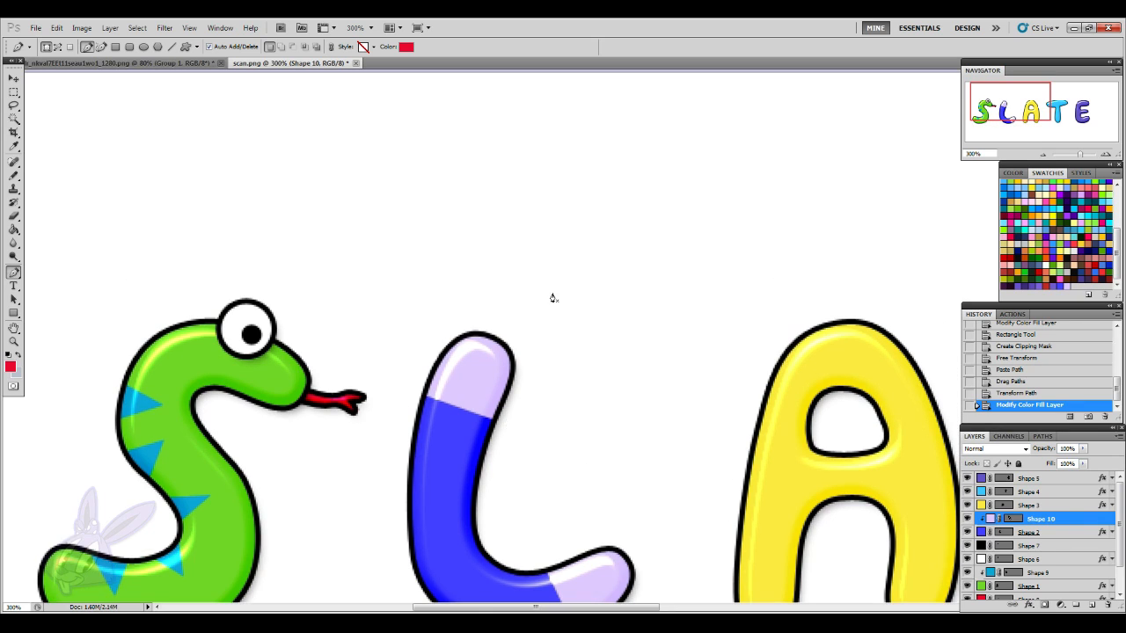
pyautogui.click(492, 256)
pyautogui.click(474, 287)
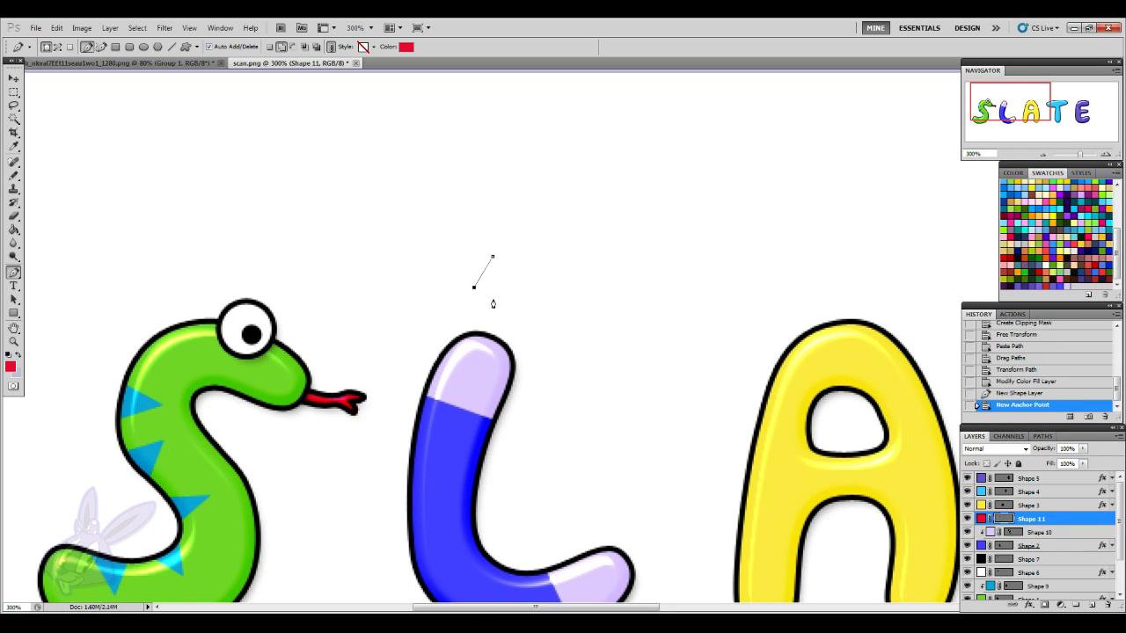
pyautogui.click(485, 290)
pyautogui.click(480, 320)
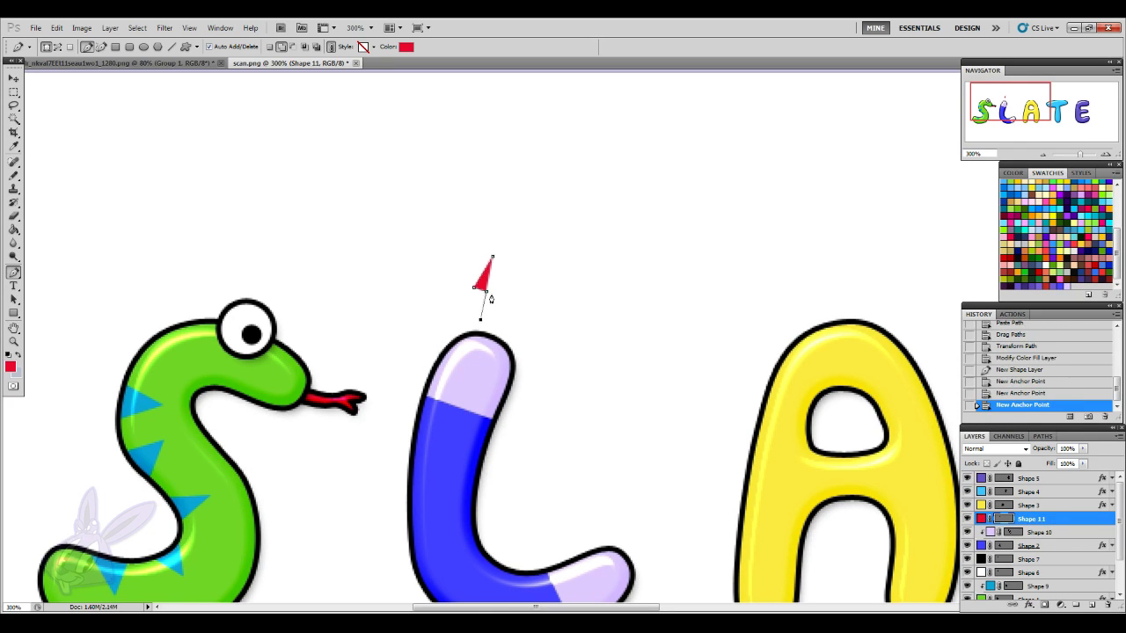
pyautogui.click(493, 295)
pyautogui.click(481, 288)
pyautogui.click(491, 261)
pyautogui.scroll(-3, 656, 382)
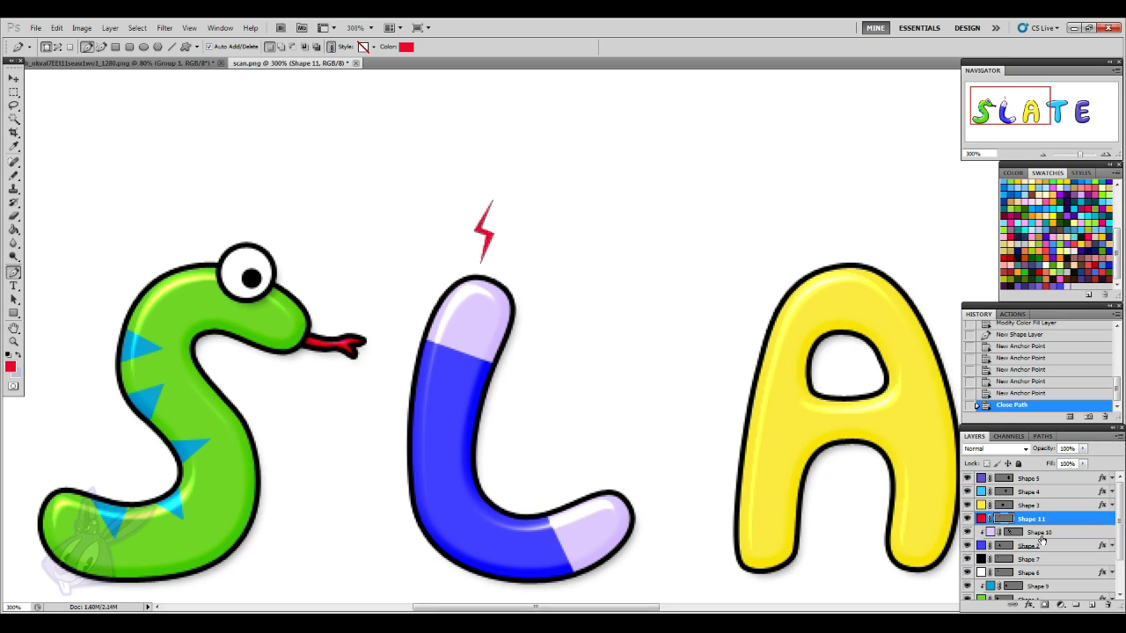
# - Set the lightning bolt's fill colour to bright yellow, #fff000, and activate the Path Selection tool
pyautogui.doubleClick(980, 518)
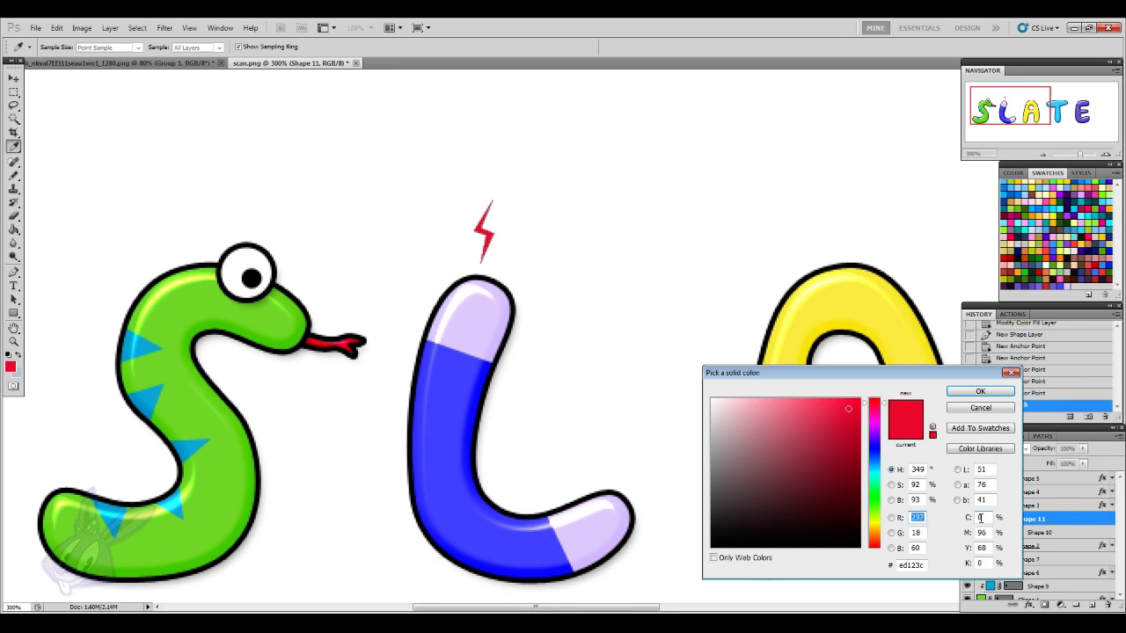
pyautogui.moveTo(876, 529); pyautogui.dragTo(877, 523)
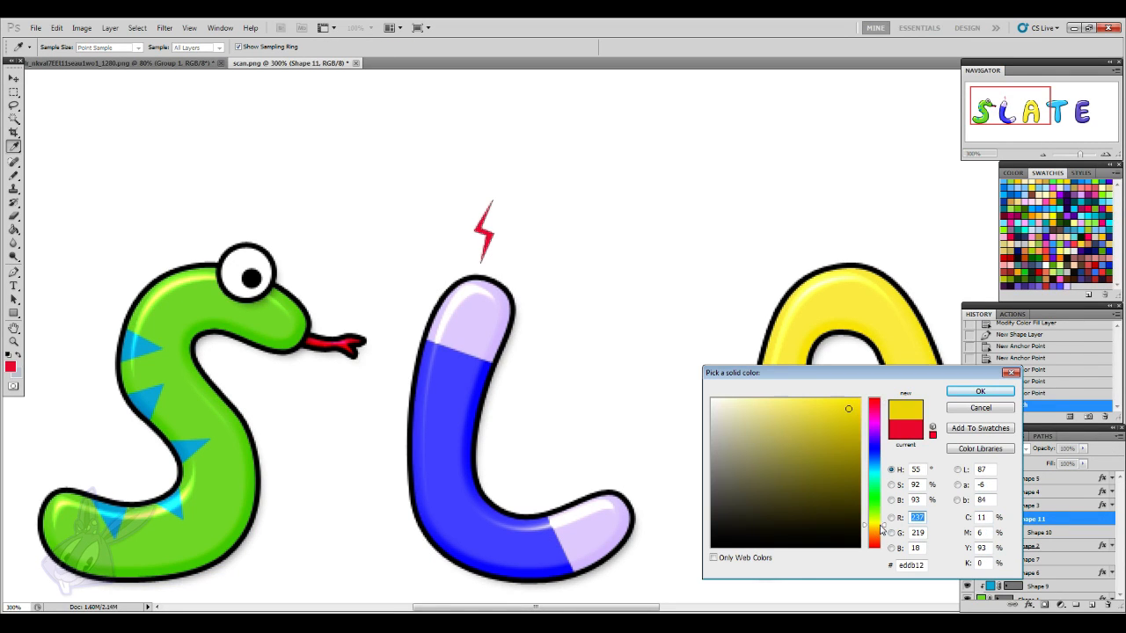
pyautogui.moveTo(847, 413); pyautogui.dragTo(861, 398)
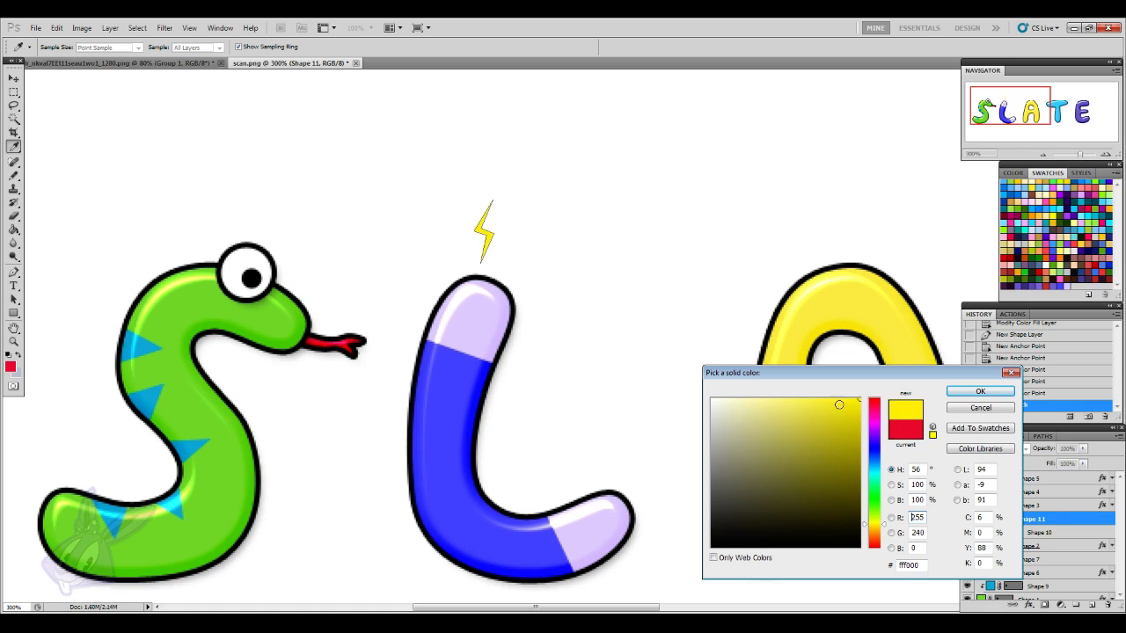
pyautogui.press('Return')
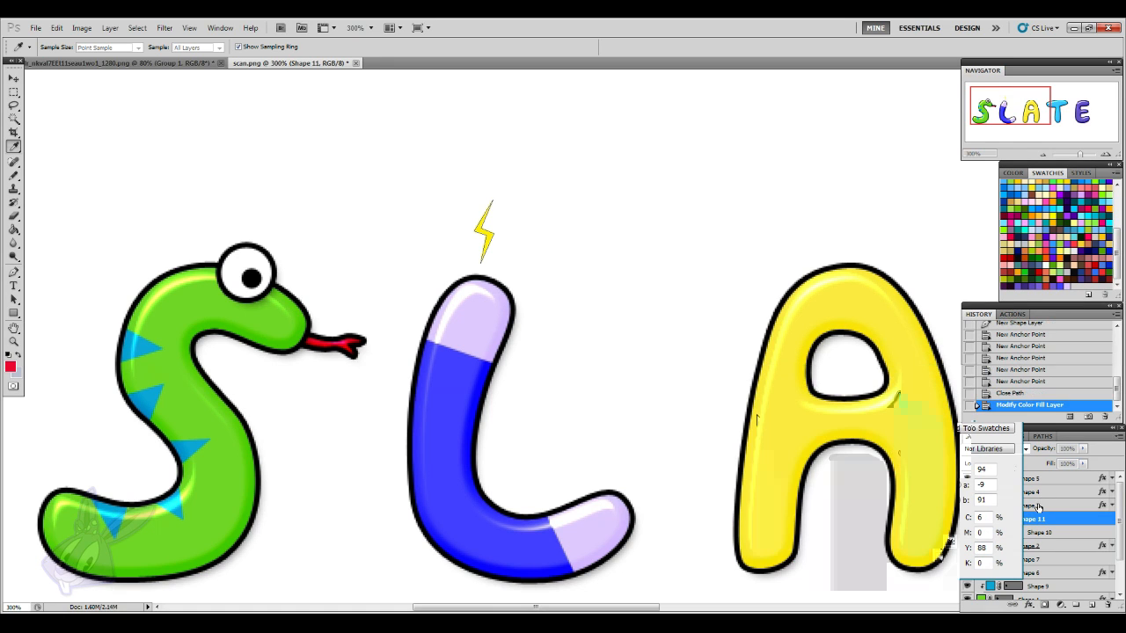
pyautogui.press('a')
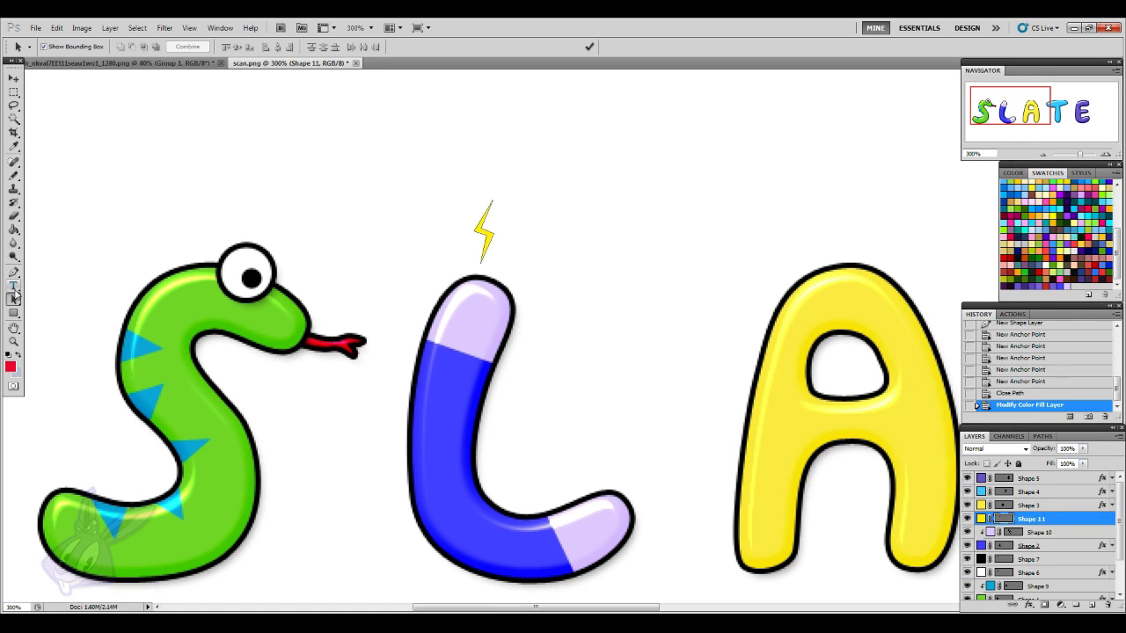
# - Duplicate the lightning bolt, place the copy just right of the original and rotate it about 17.5° clockwise
pyautogui.click(484, 230)
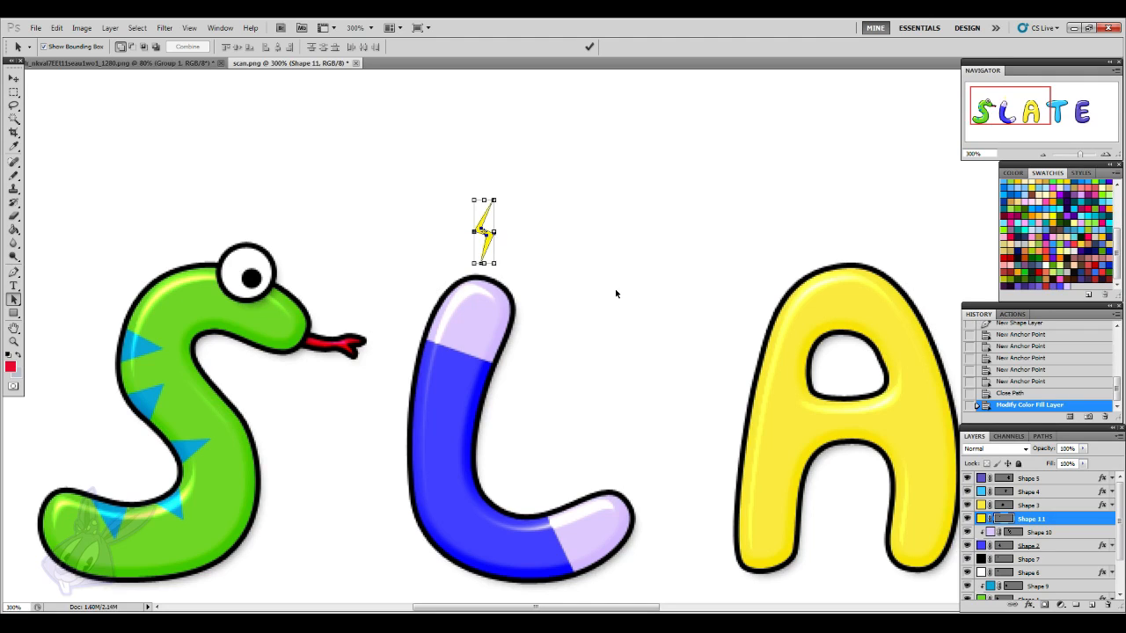
pyautogui.hotkey('ctrl', 'c')
pyautogui.hotkey('ctrl', 'v')
pyautogui.moveTo(482, 230); pyautogui.dragTo(517, 242)
pyautogui.hotkey('ctrl', 't')
pyautogui.moveTo(537, 286)
pyautogui.mouseDown()
pyautogui.moveTo(526, 288)
pyautogui.moveTo(527, 267)
pyautogui.mouseUp()
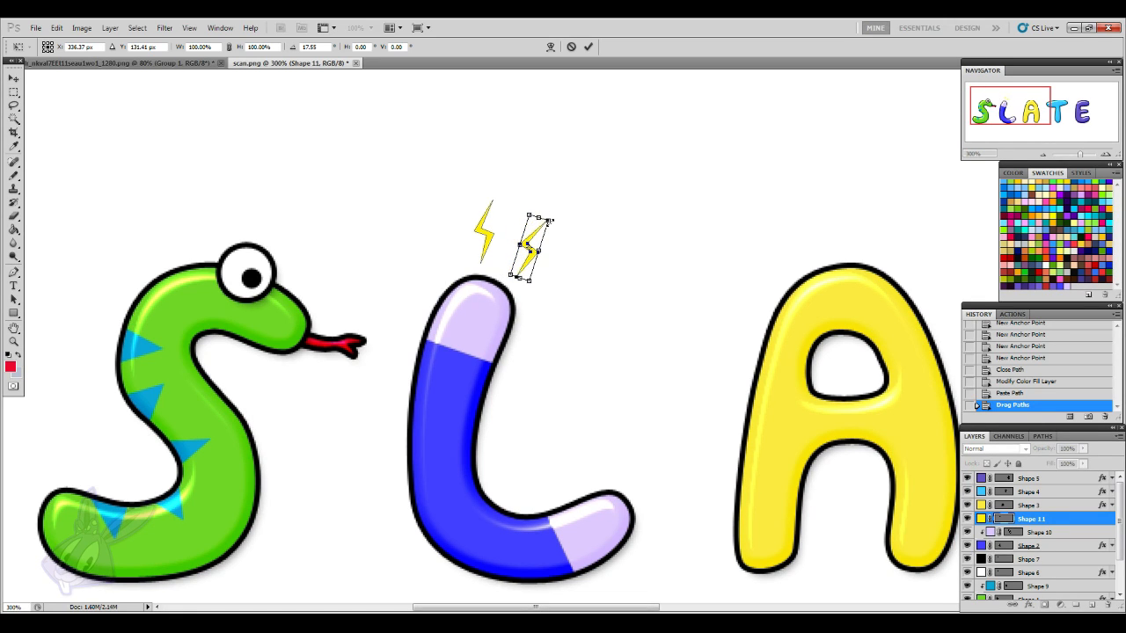
# - Enlarge the copied bolt to about 120% width and 114% height, tilt it further clockwise and apply the transformation
pyautogui.moveTo(553, 216); pyautogui.dragTo(556, 211)
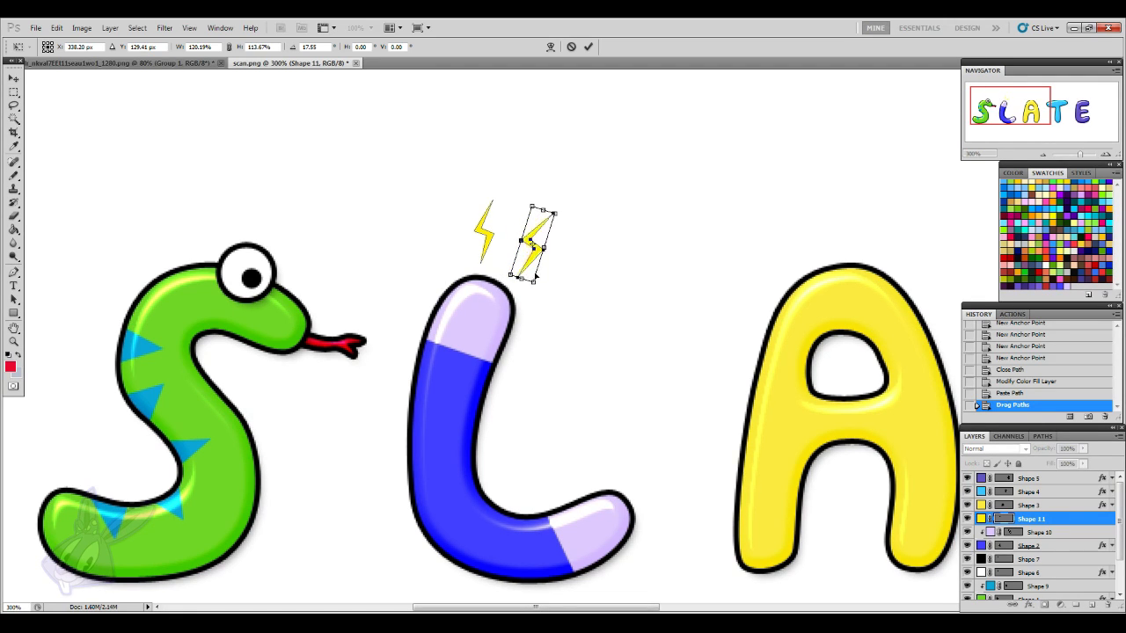
pyautogui.moveTo(539, 296); pyautogui.dragTo(521, 274)
pyautogui.click(13, 79)
pyautogui.click(491, 247)
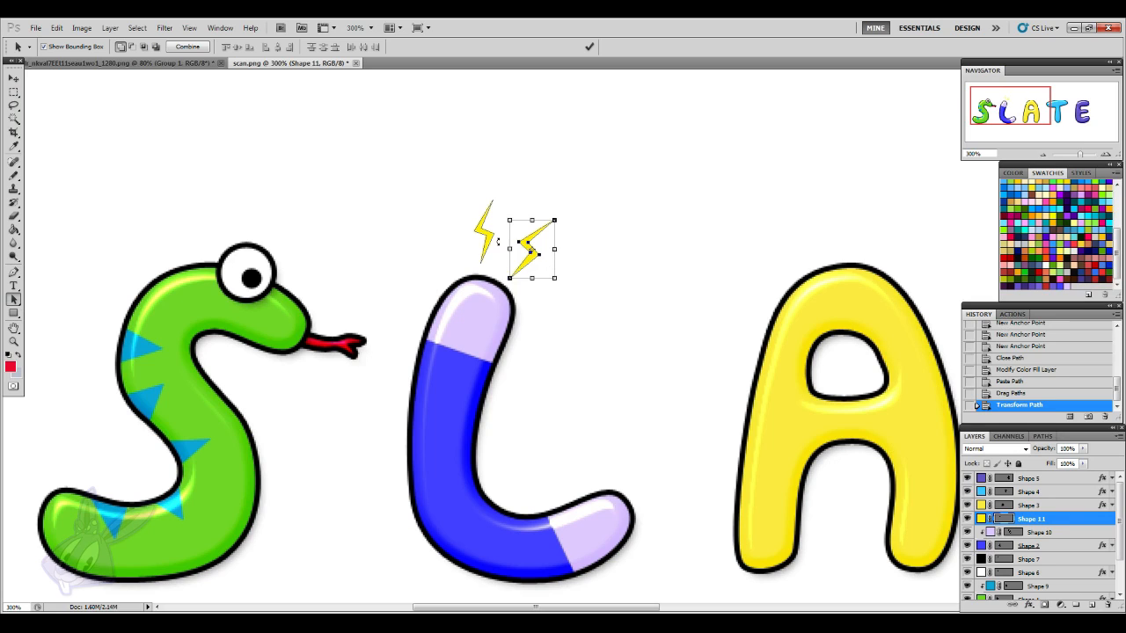
# - Move the original, smaller lightning bolt slightly closer to the enlarged copy
pyautogui.click(486, 236)
pyautogui.moveTo(486, 248); pyautogui.dragTo(494, 253)
pyautogui.click(528, 258)
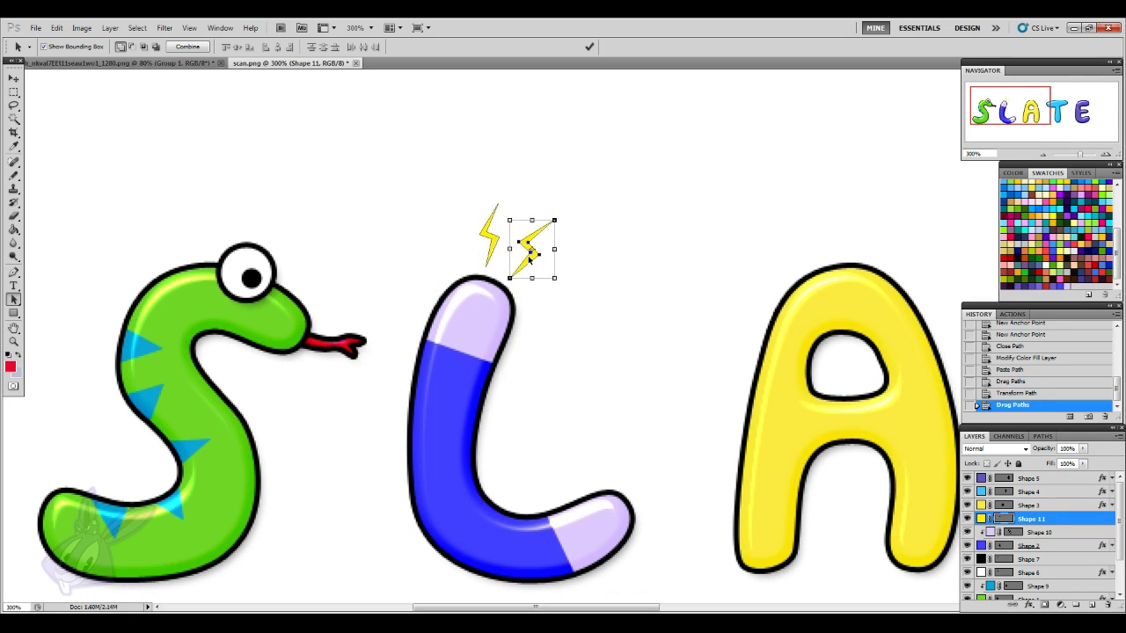
# - Duplicate both lightning bolts, place the pair beside the L's lower-right end, rotate it about -168° and apply the transformation
pyautogui.scroll(-2, 542, 374)
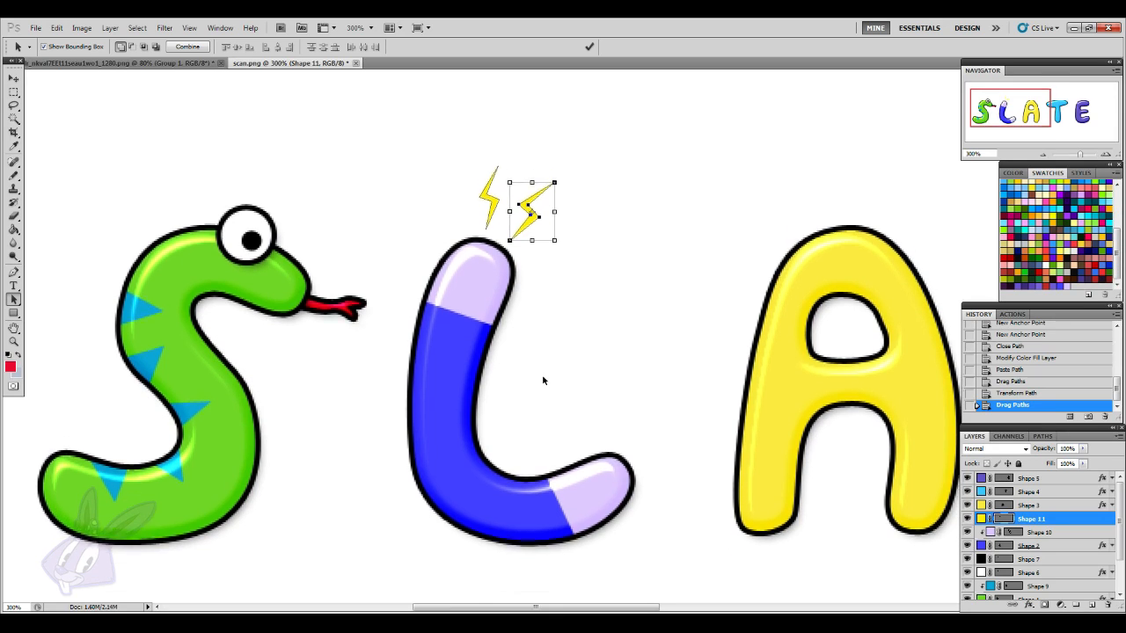
pyautogui.keyDown('shift'); pyautogui.click(494, 211); pyautogui.keyUp('shift')
pyautogui.scroll(-1, 619, 353)
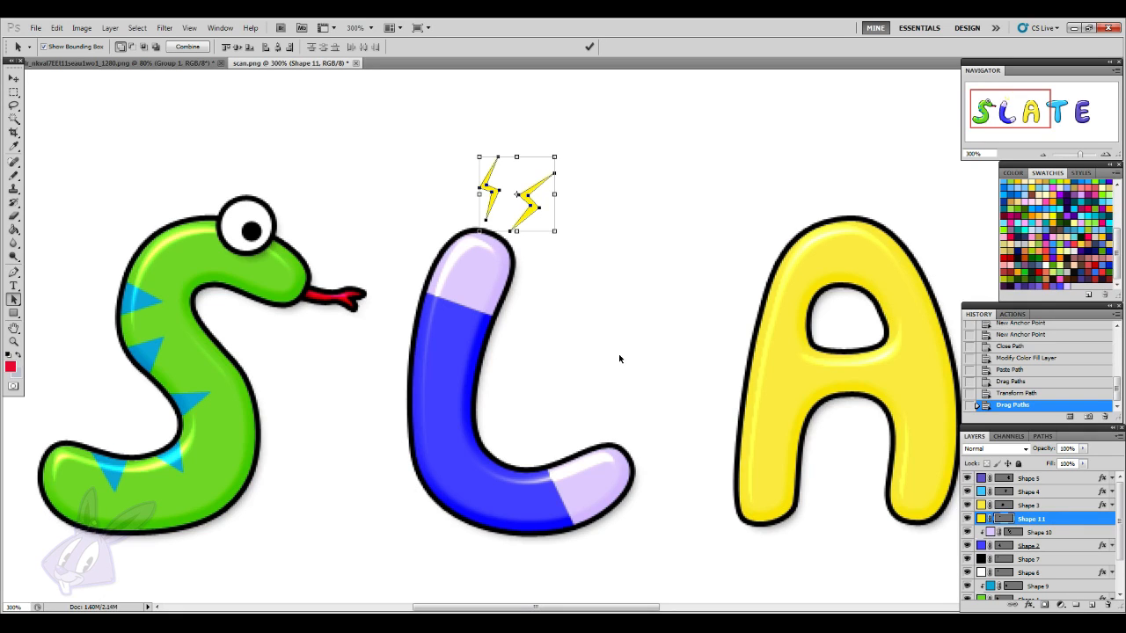
pyautogui.hotkey('ctrl', 'v')
pyautogui.moveTo(535, 210); pyautogui.dragTo(668, 343)
pyautogui.moveTo(684, 439); pyautogui.dragTo(699, 461)
pyautogui.moveTo(704, 525); pyautogui.dragTo(691, 462)
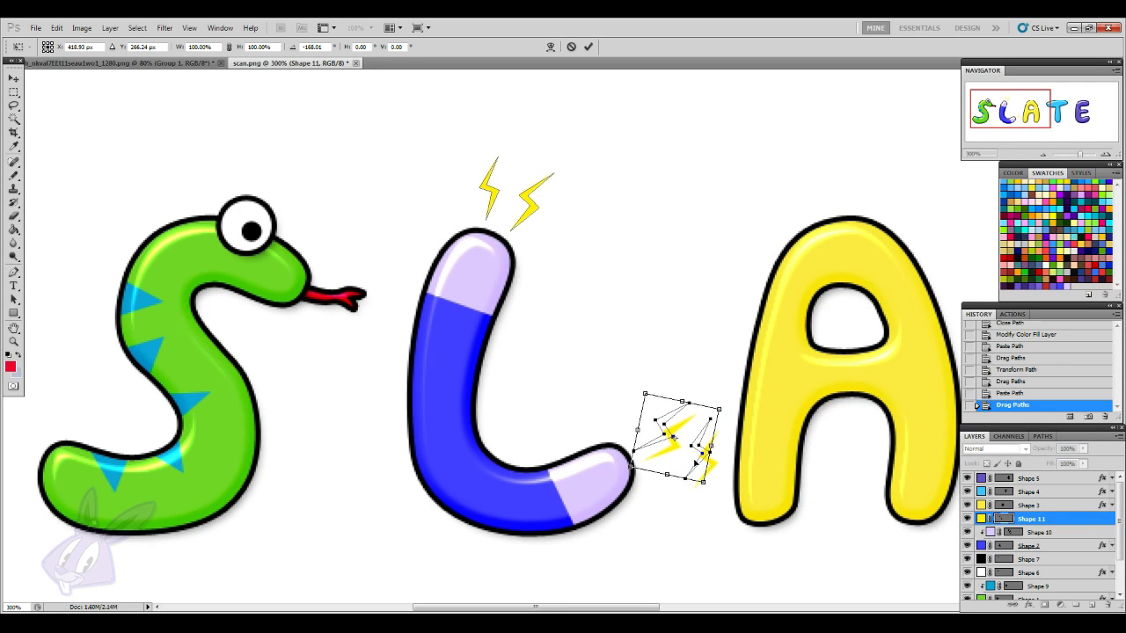
pyautogui.click(14, 78)
pyautogui.click(526, 246)
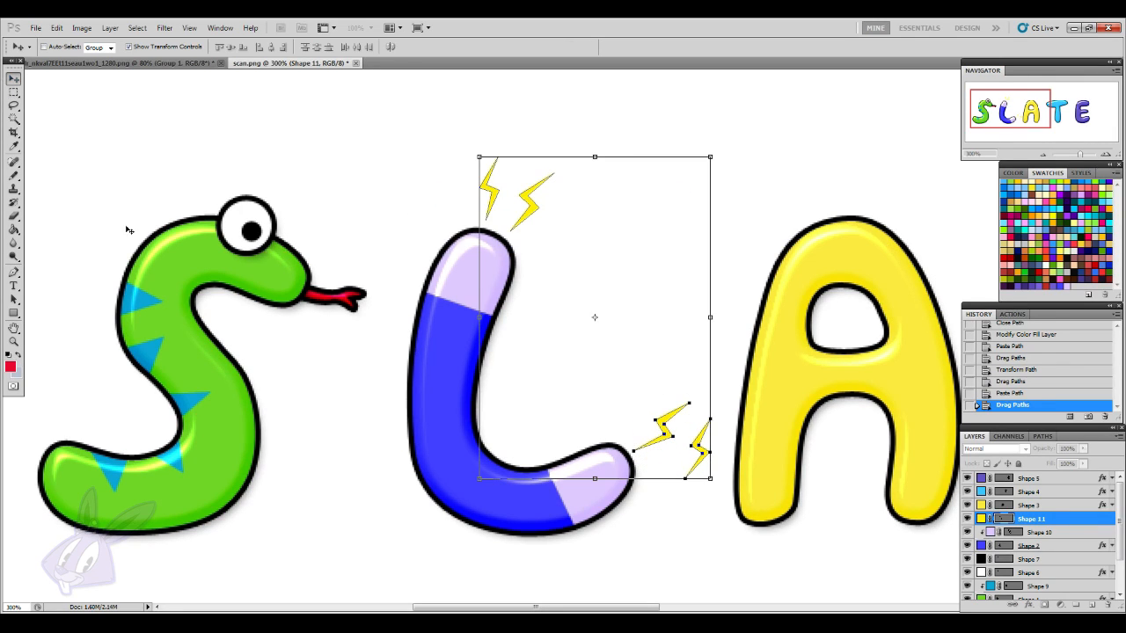
# - Move the larger bolt of the lower pair closer to the L's end and scale it to about 85% width and 93% height
pyautogui.press('a')
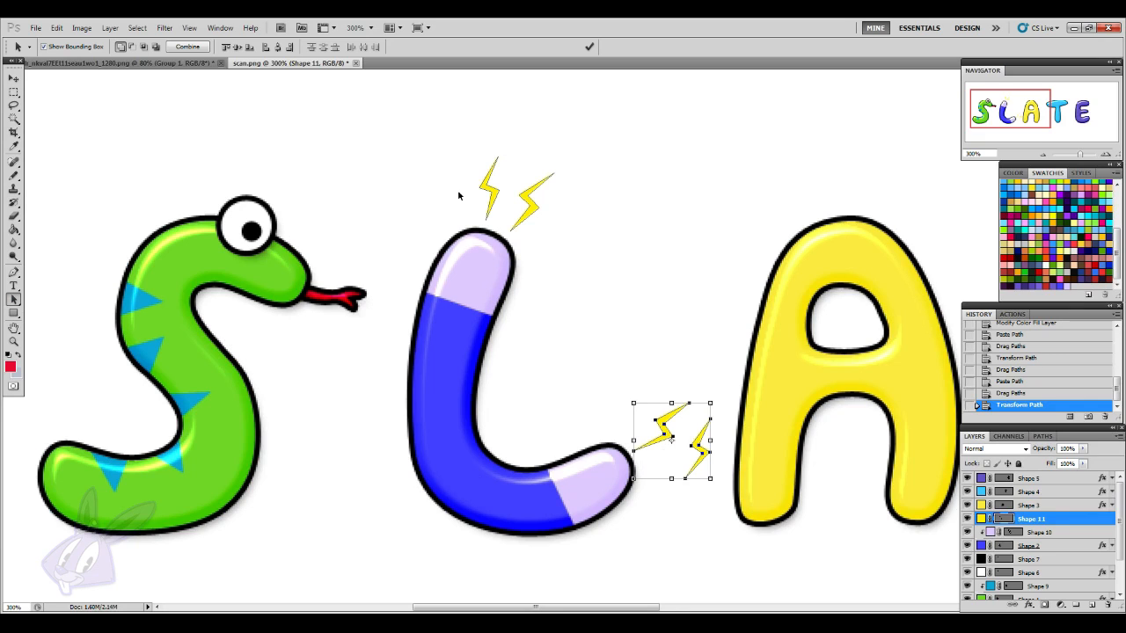
pyautogui.click(532, 208)
pyautogui.moveTo(668, 439); pyautogui.dragTo(663, 432)
pyautogui.moveTo(686, 396); pyautogui.dragTo(678, 399)
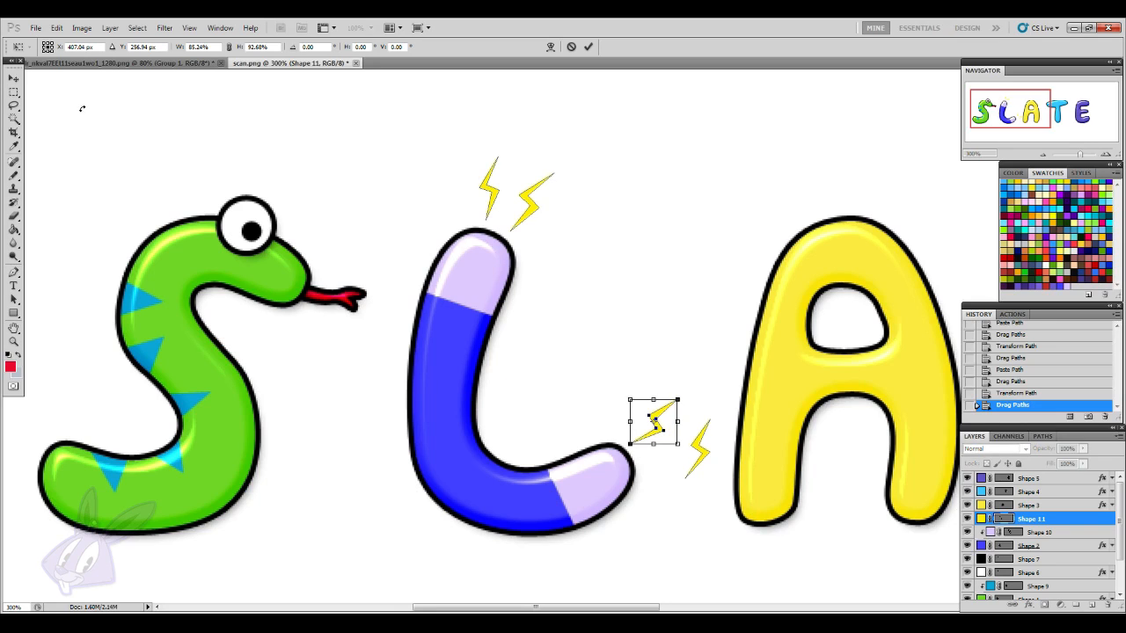
pyautogui.click(13, 78)
pyautogui.click(502, 248)
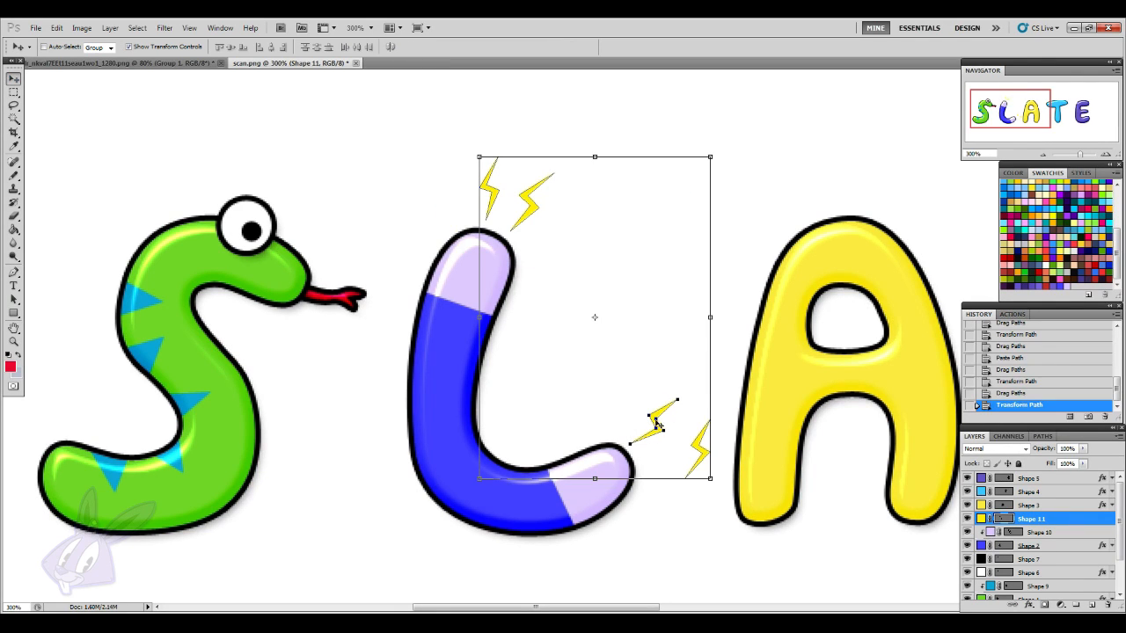
# - Move the smaller bolt of the lower pair below its neighbour, beside the L's end cap, and rotate it about 42.7°
pyautogui.click(14, 298)
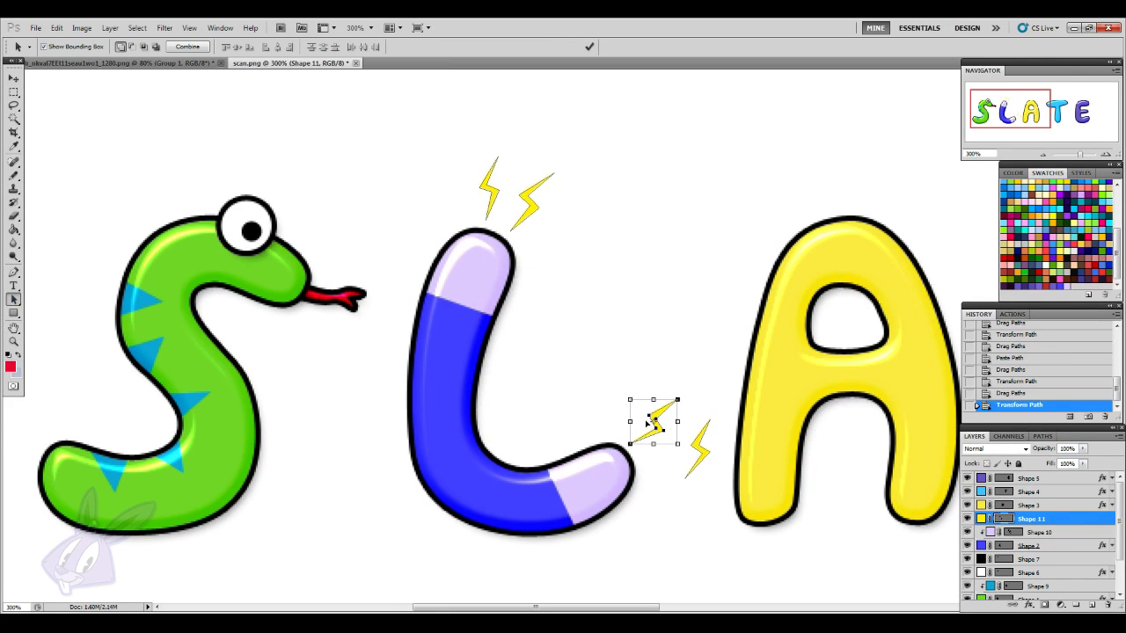
pyautogui.moveTo(709, 457); pyautogui.dragTo(677, 455)
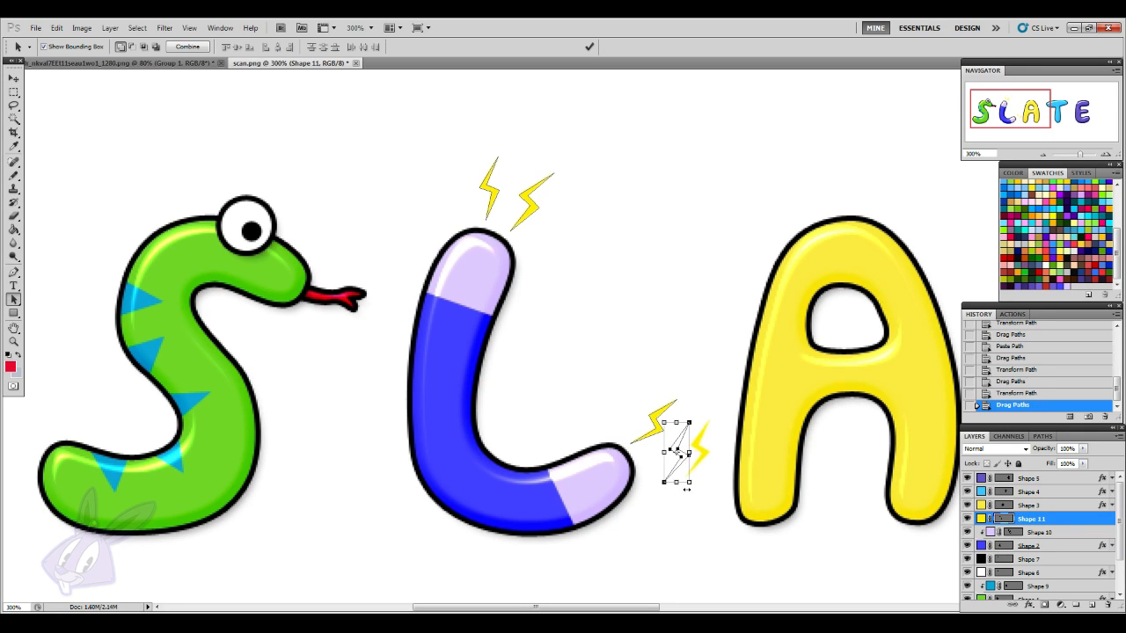
pyautogui.moveTo(691, 493); pyautogui.dragTo(661, 495)
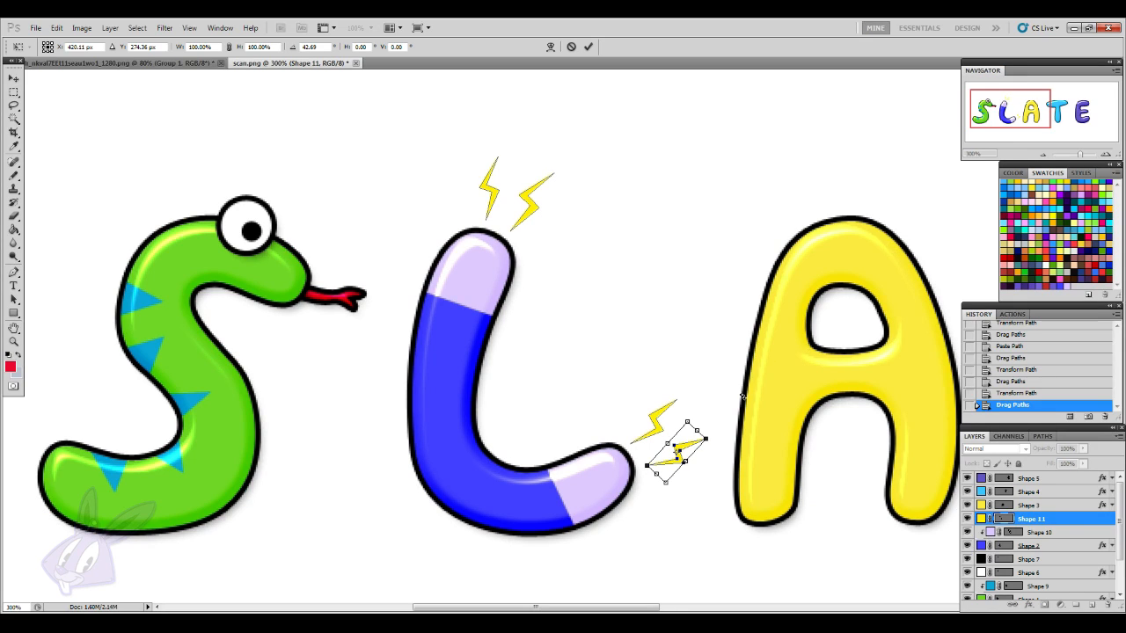
pyautogui.moveTo(670, 466); pyautogui.dragTo(665, 466)
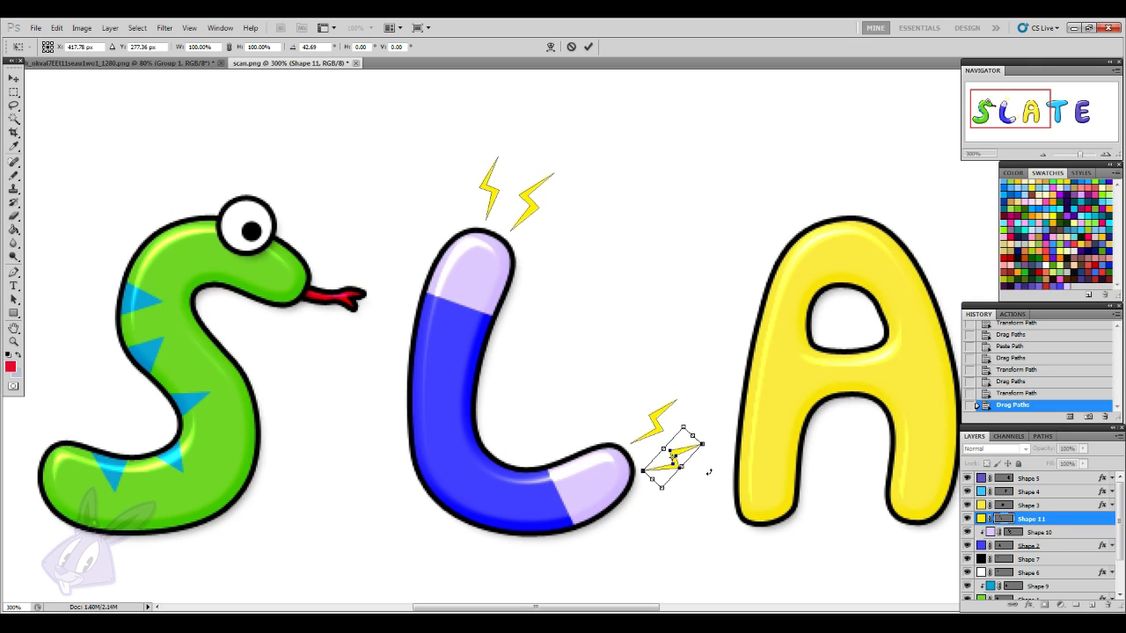
pyautogui.press('Up')
pyautogui.press('Up')
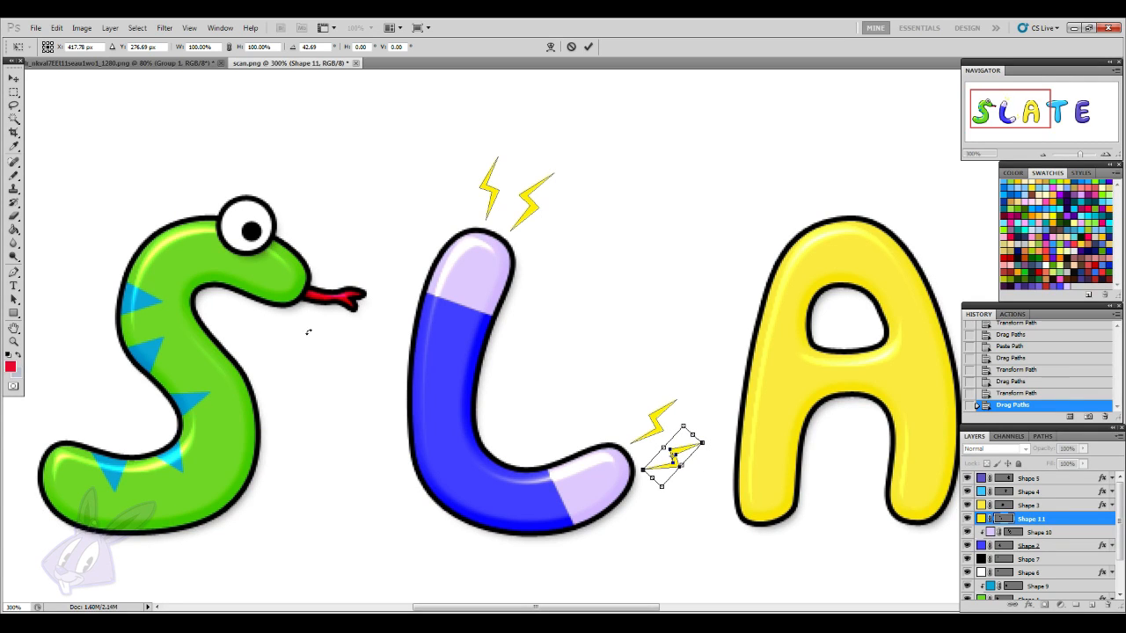
pyautogui.click(14, 299)
pyautogui.click(501, 251)
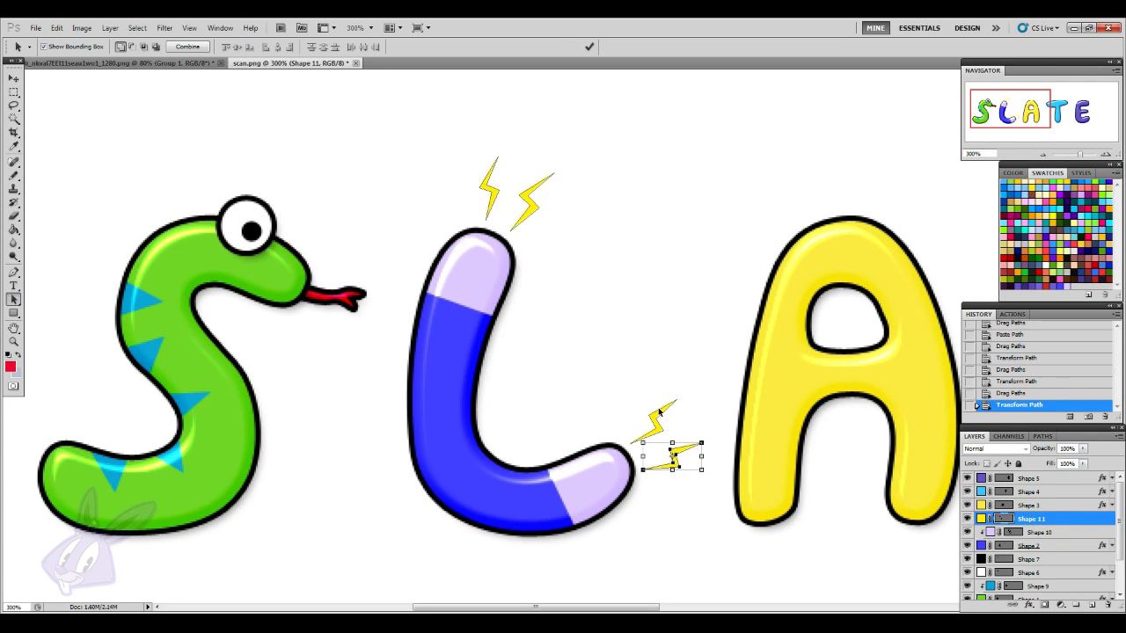
# - Nudge the upper bolt beside the L's foot slightly and hide the path outlines
pyautogui.click(657, 416)
pyautogui.press('Up')
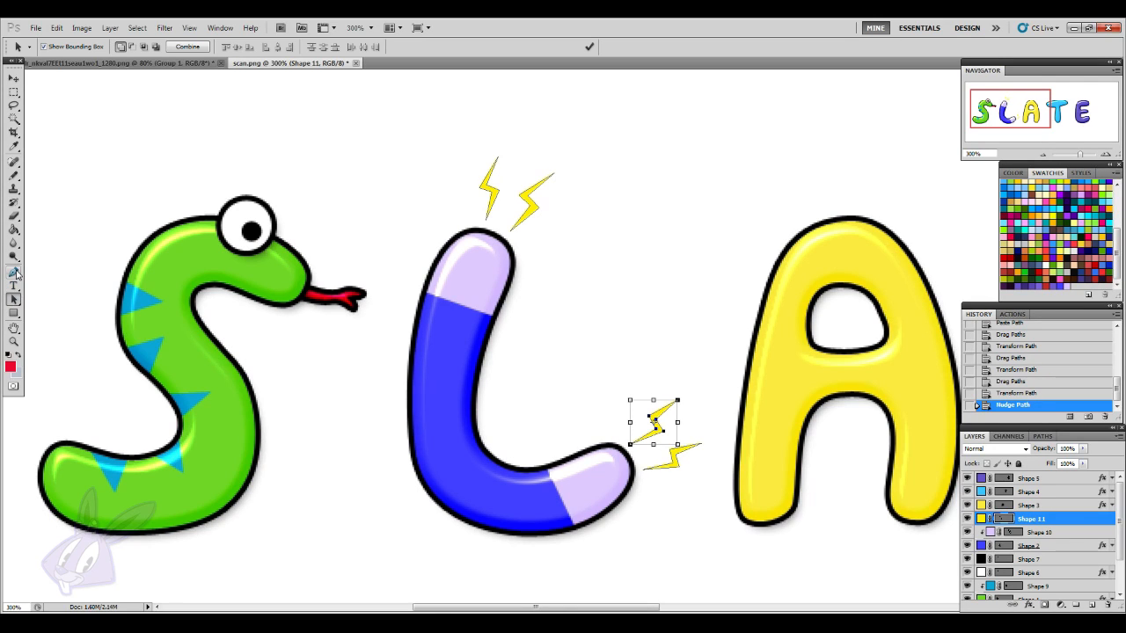
pyautogui.click(13, 175)
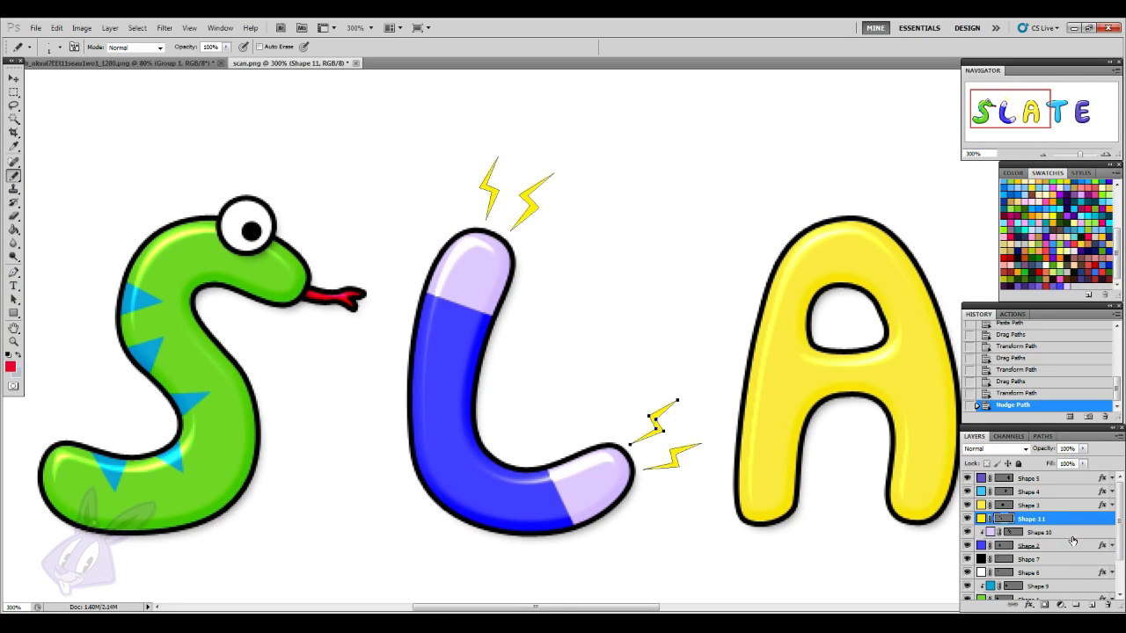
pyautogui.click(1073, 535)
# - Copy the layer style of the snake's red tongue and paste it onto the lightning bolts' layer, Shape 11
pyautogui.click(1043, 155)
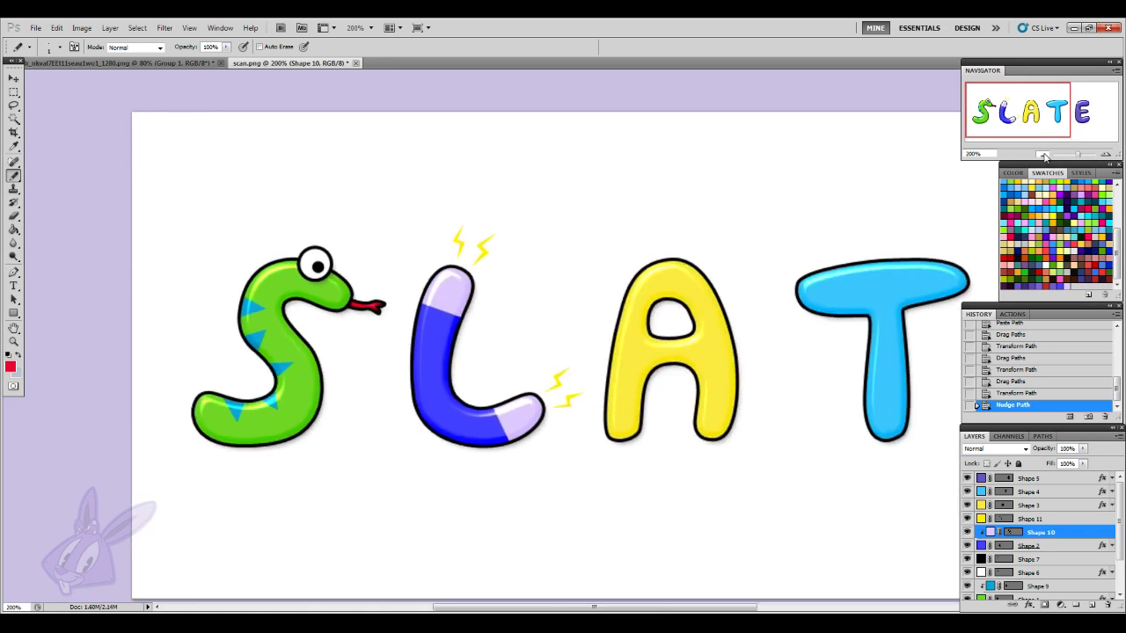
pyautogui.click(1044, 154)
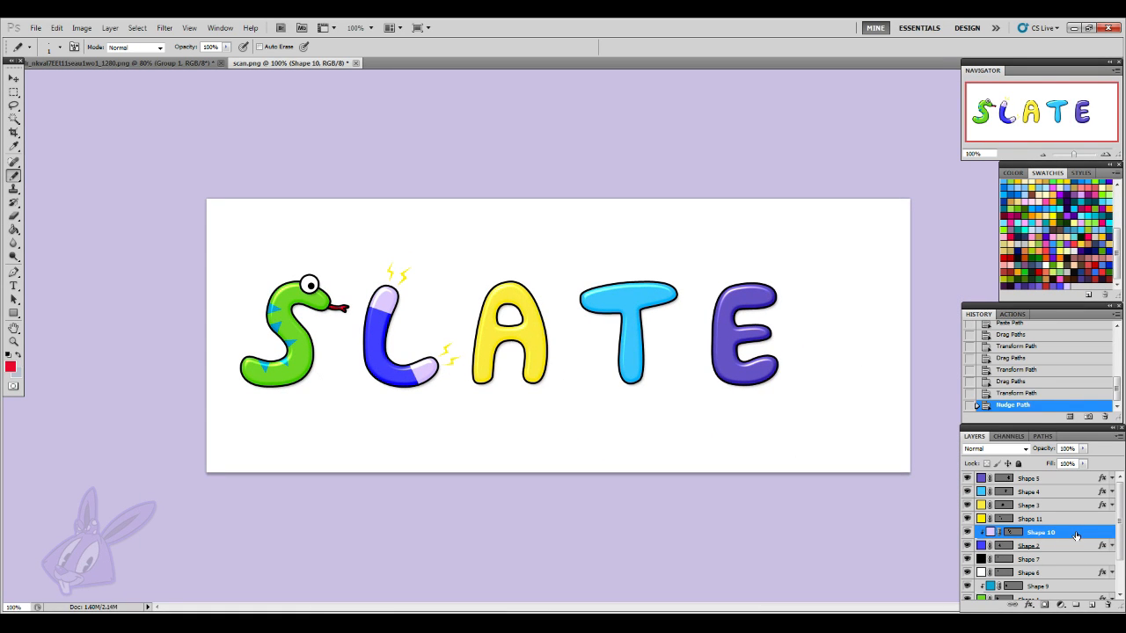
pyautogui.scroll(-1, 1073, 536)
pyautogui.rightClick(1044, 576)
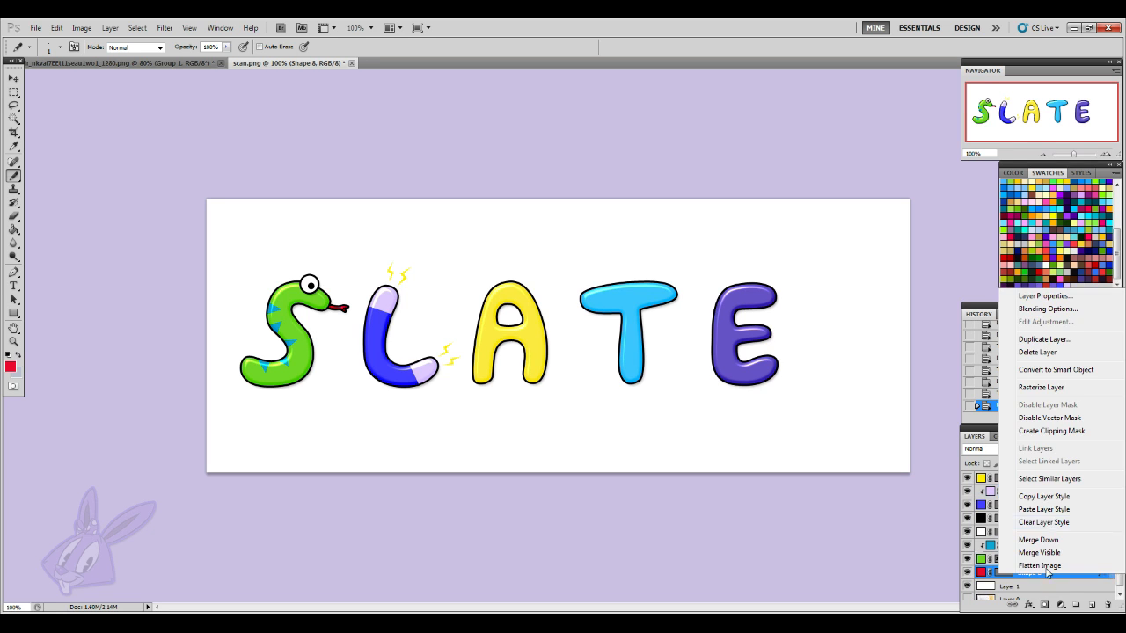
pyautogui.click(1059, 498)
pyautogui.scroll(1, 1076, 533)
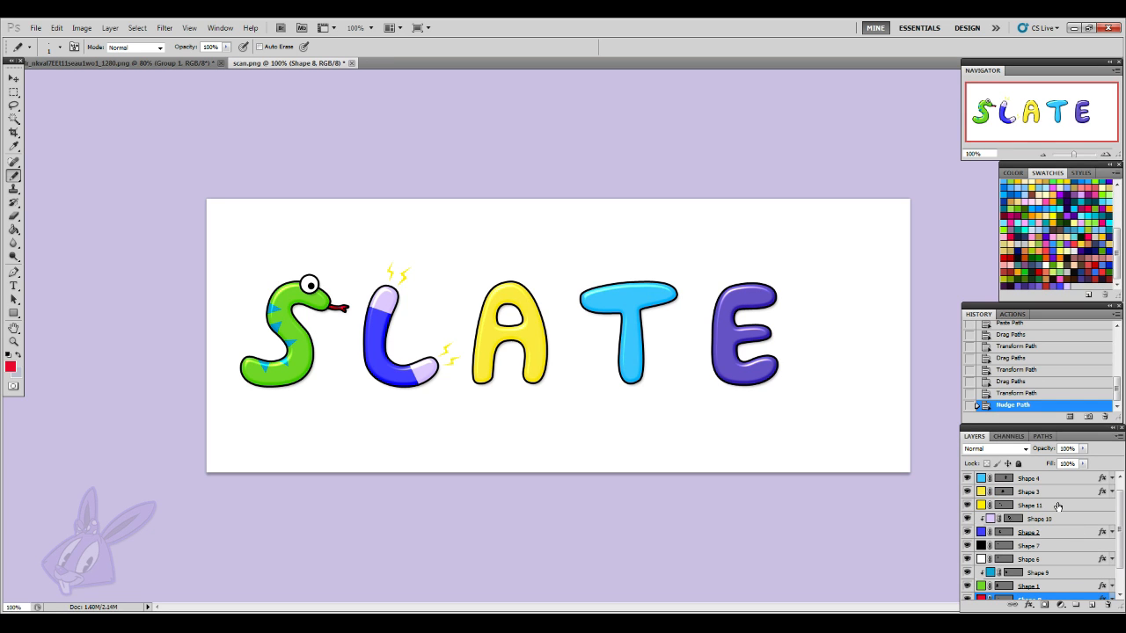
pyautogui.click(1073, 523)
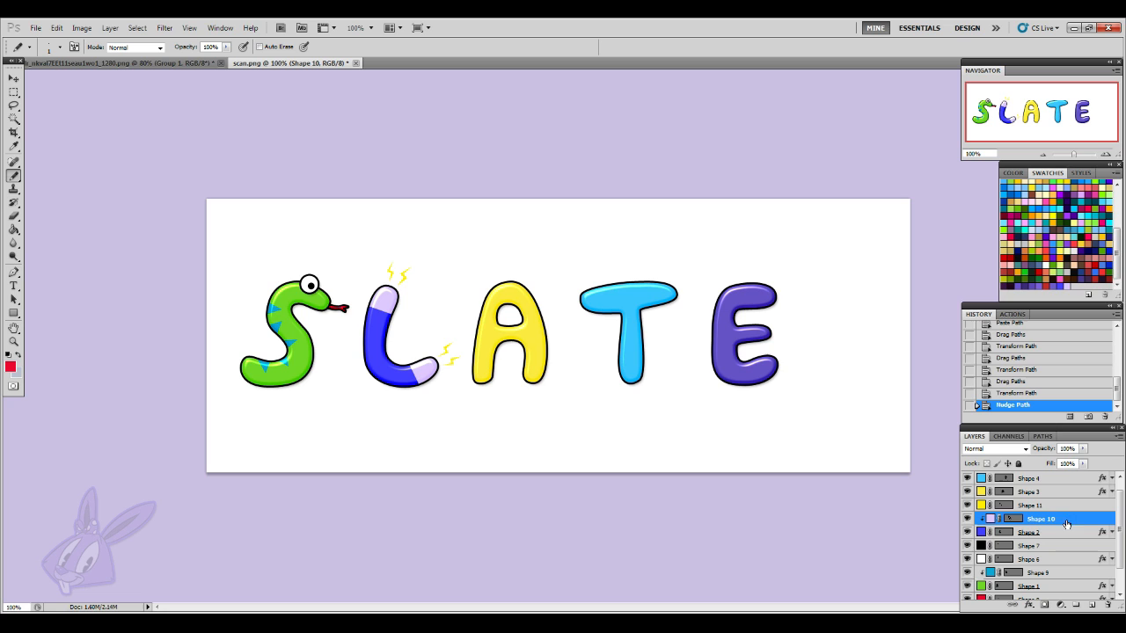
pyautogui.click(1066, 507)
pyautogui.rightClick(1062, 505)
pyautogui.click(1041, 439)
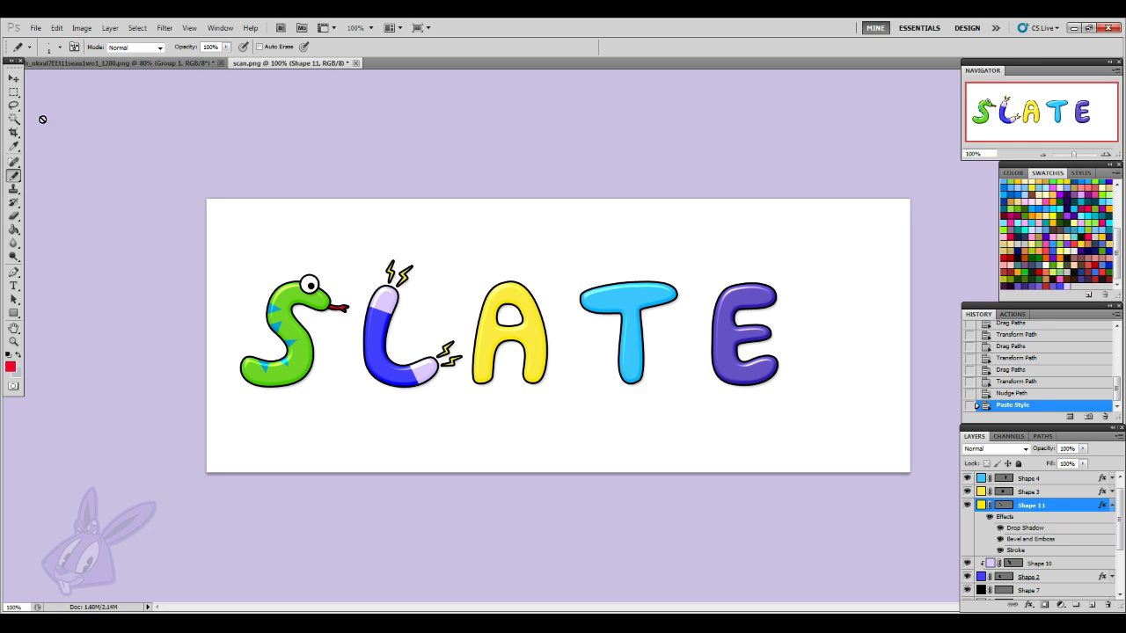
# - Nudge the lightning bolts' layer slightly right and up, and hide its transform box
pyautogui.click(13, 79)
pyautogui.press('Right')
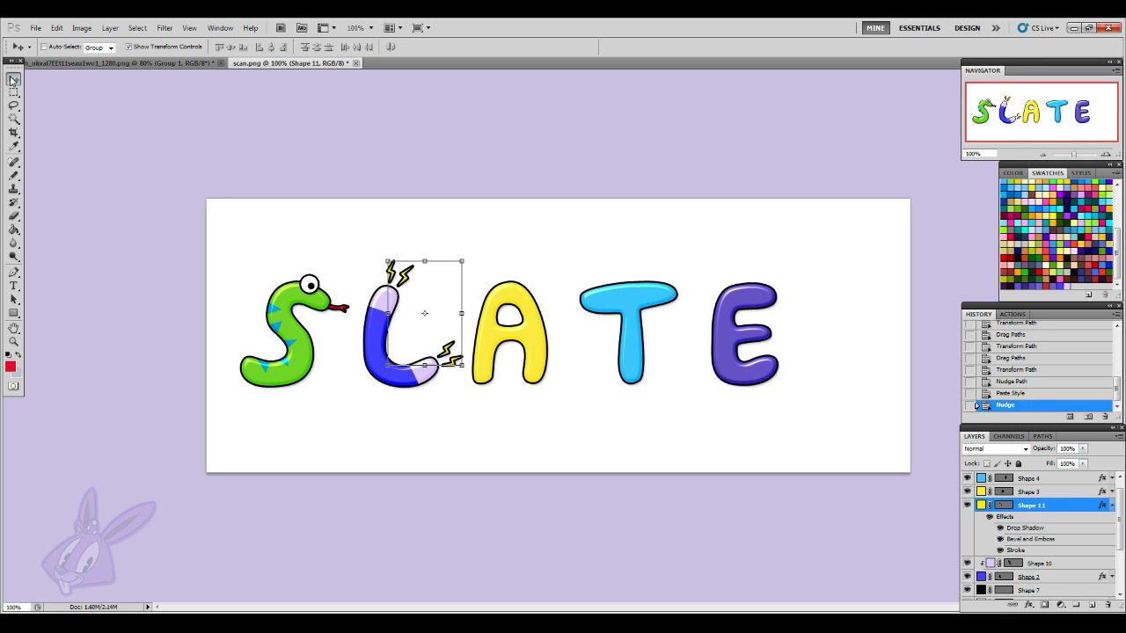
pyautogui.press('Right')
pyautogui.press('Up')
pyautogui.press('Left')
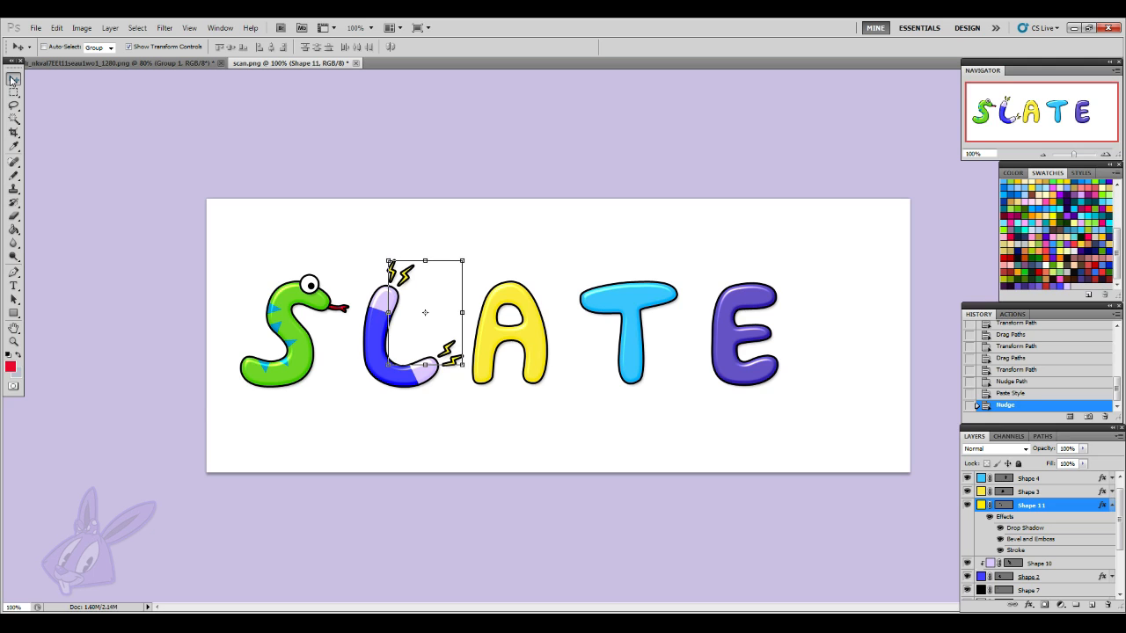
pyautogui.click(13, 175)
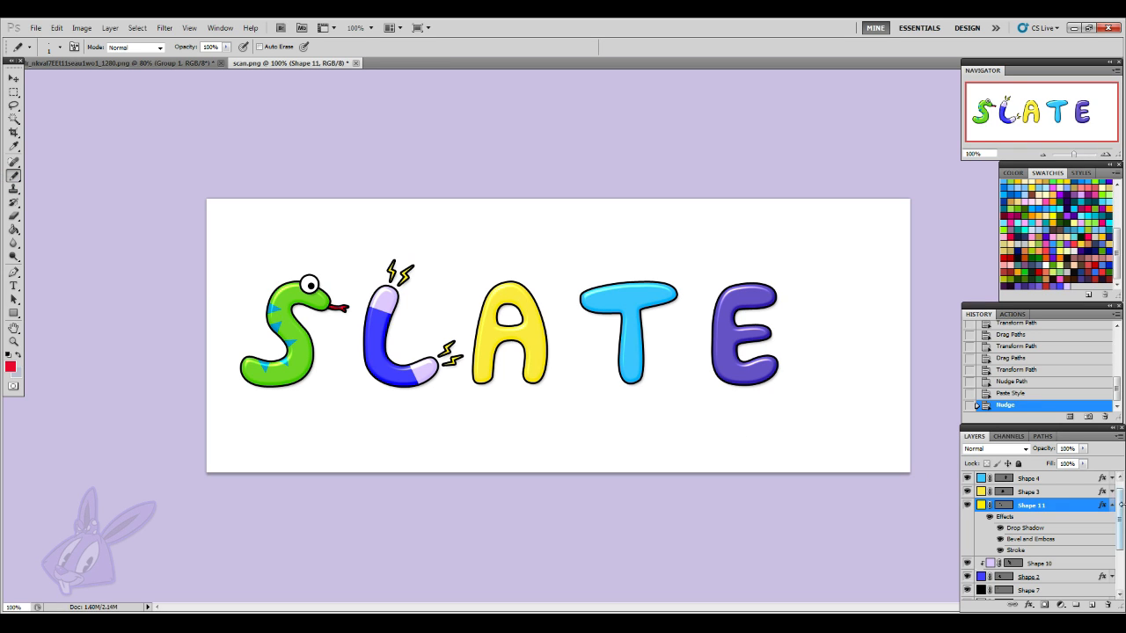
# - Draw a red dome-shaped roof over the top of the A with the Pen tool, on a new shape layer directly above Shape 3
pyautogui.click(1112, 506)
pyautogui.click(1027, 491)
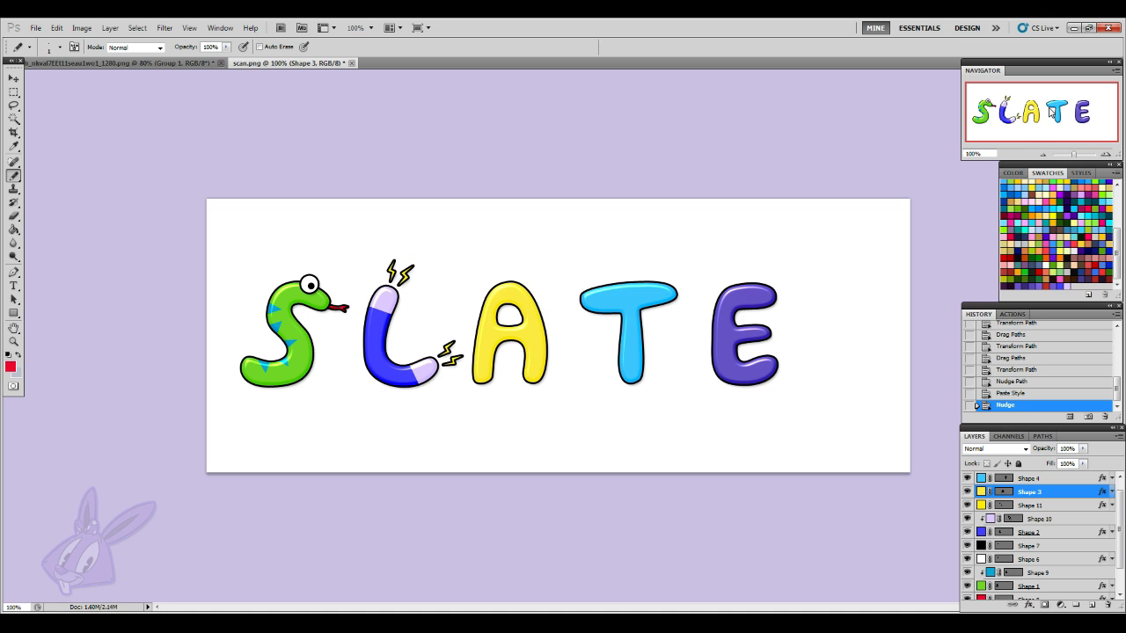
pyautogui.click(1105, 155)
pyautogui.click(1106, 155)
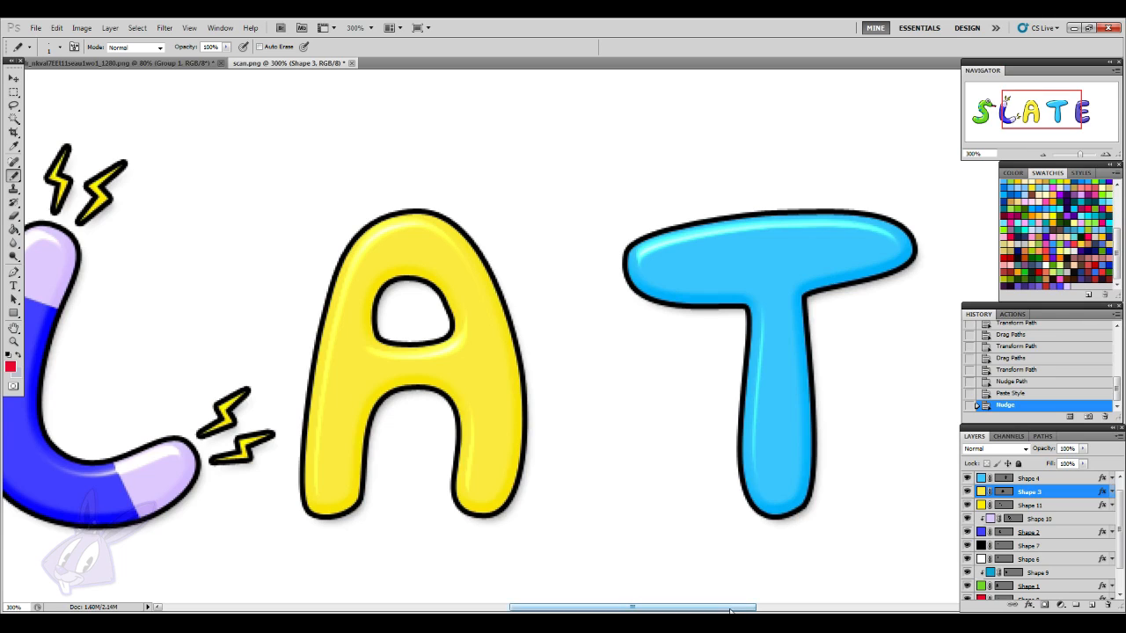
pyautogui.moveTo(633, 607); pyautogui.dragTo(591, 606)
pyautogui.scroll(3, 653, 562)
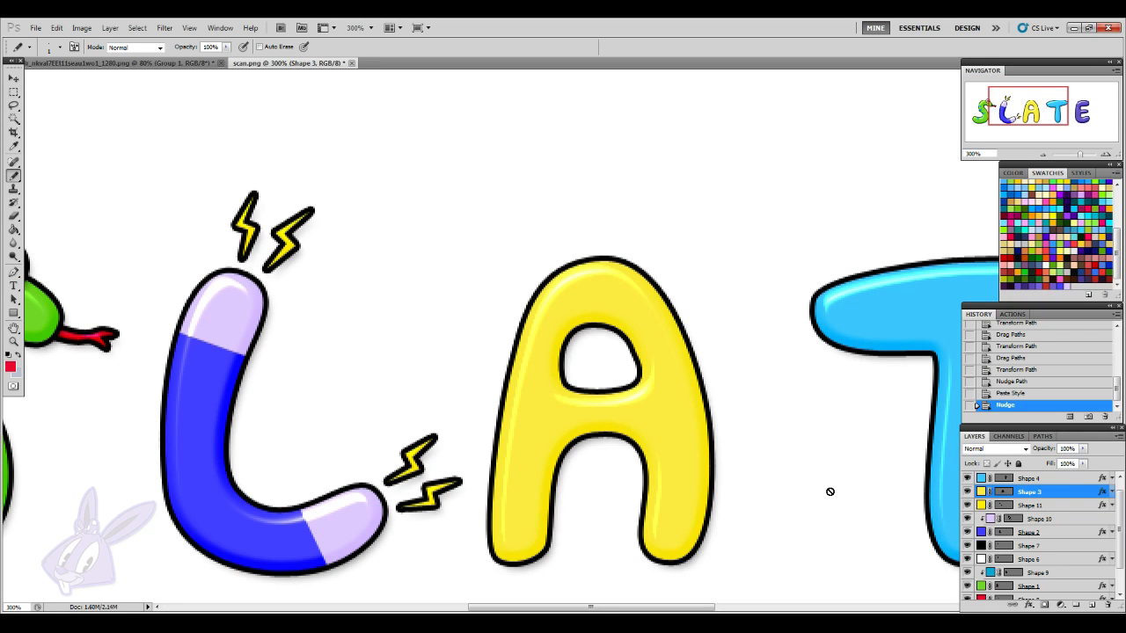
pyautogui.click(16, 275)
pyautogui.scroll(5, 1081, 202)
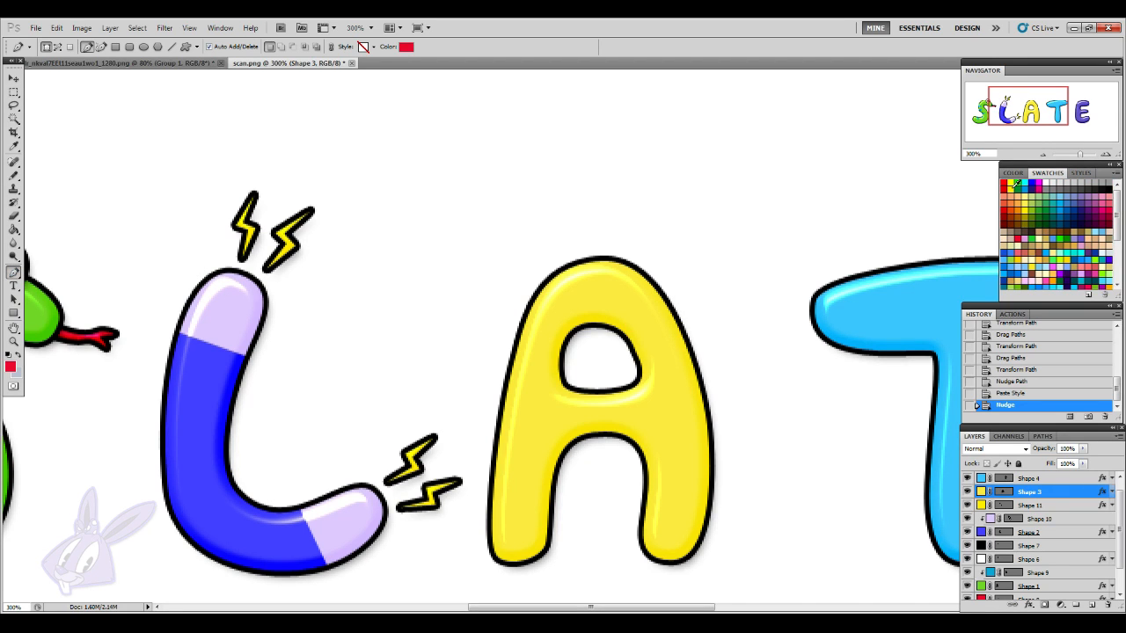
pyautogui.scroll(-1, 900, 356)
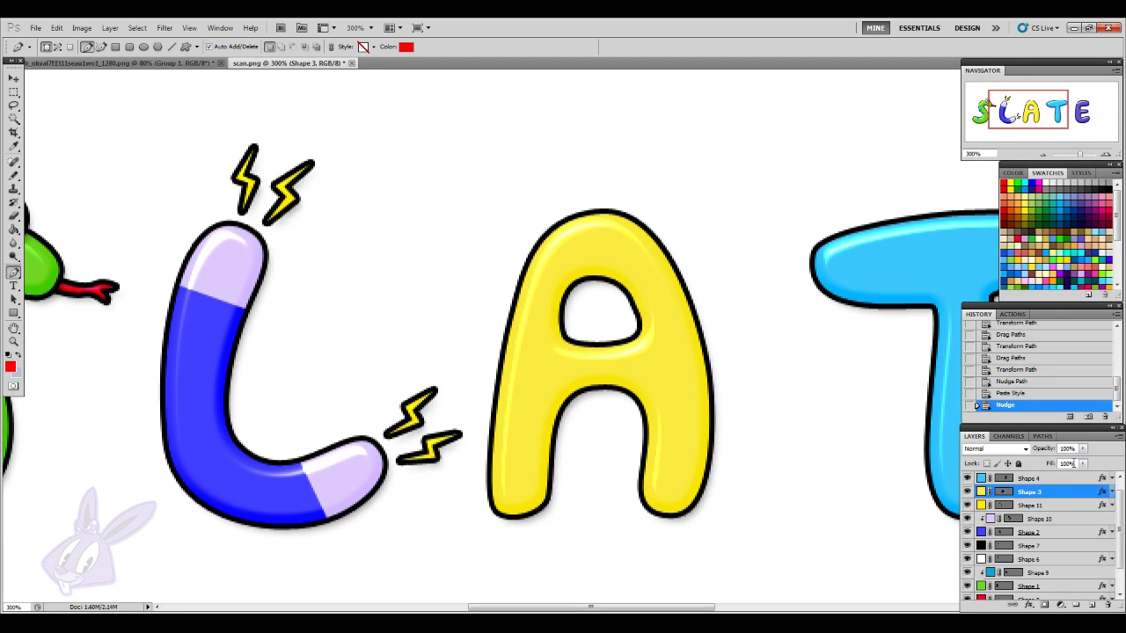
pyautogui.scroll(2, 799, 387)
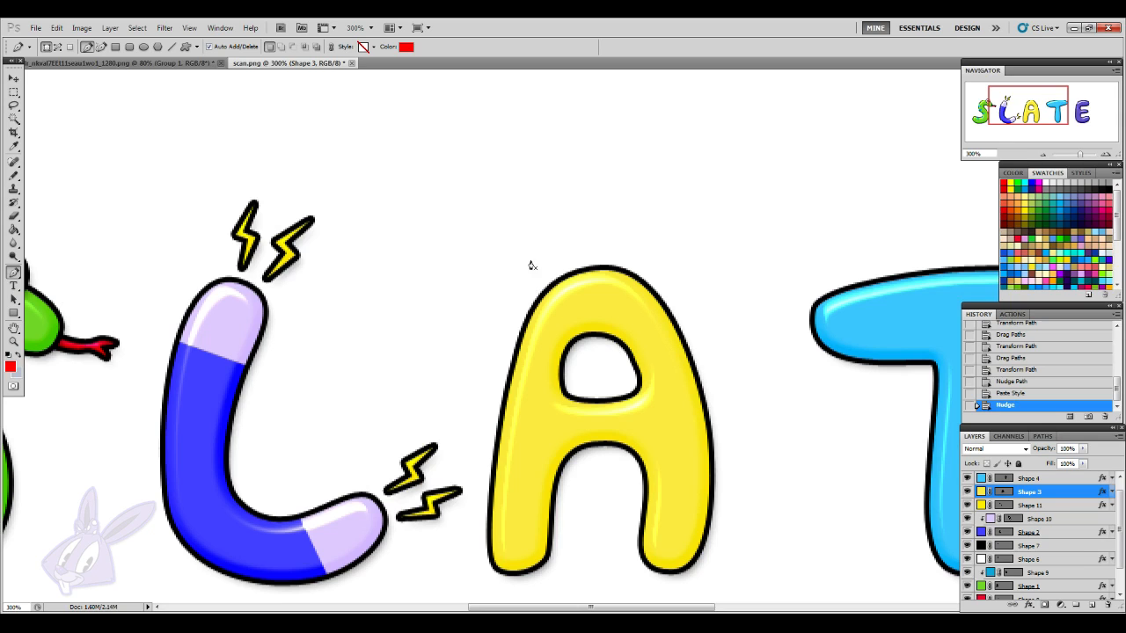
pyautogui.moveTo(596, 241); pyautogui.dragTo(631, 242)
pyautogui.moveTo(694, 312); pyautogui.dragTo(693, 352)
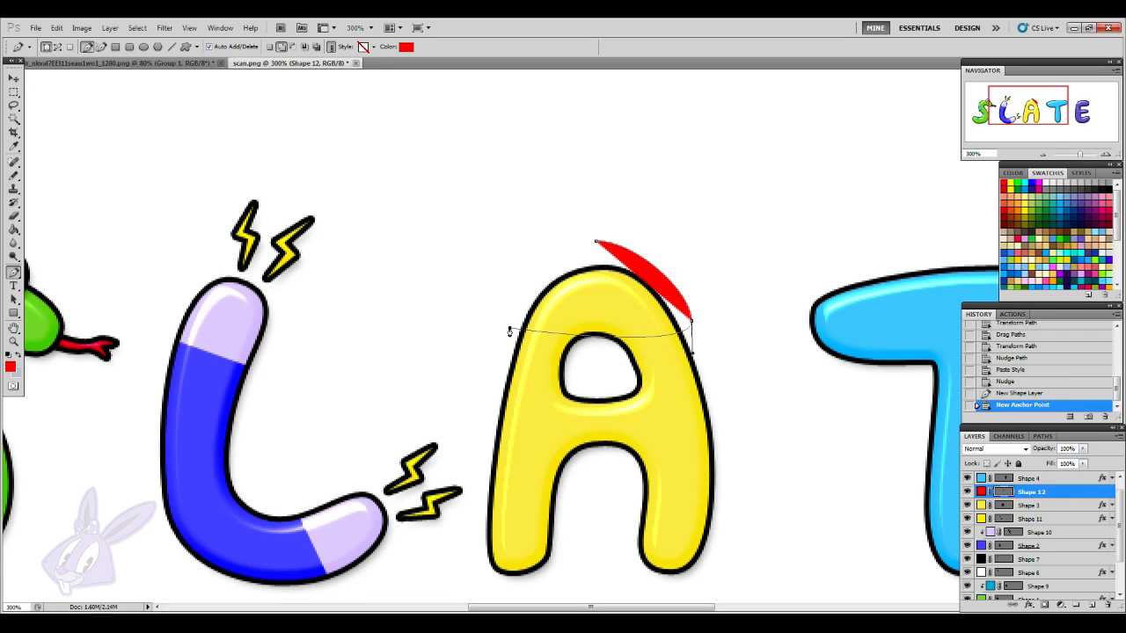
pyautogui.moveTo(509, 327); pyautogui.dragTo(521, 290)
pyautogui.moveTo(596, 247); pyautogui.dragTo(635, 241)
pyautogui.press('Return')
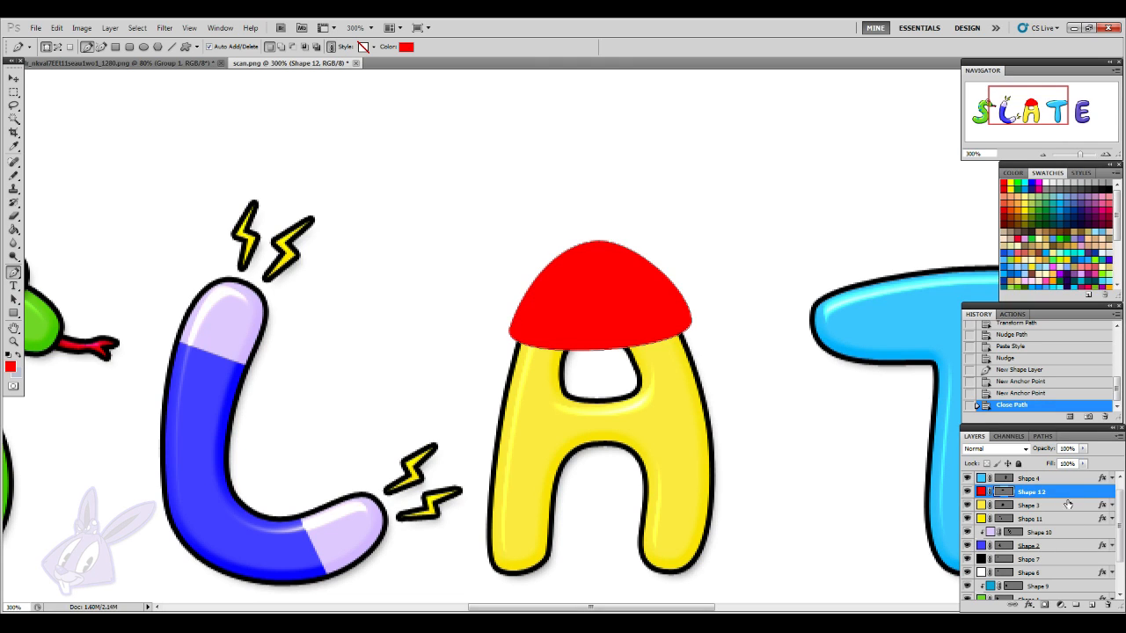
# - Paste the copied layer style onto the red roof's layer and nudge the roof slightly left and up
pyautogui.rightClick(1060, 492)
pyautogui.click(1035, 424)
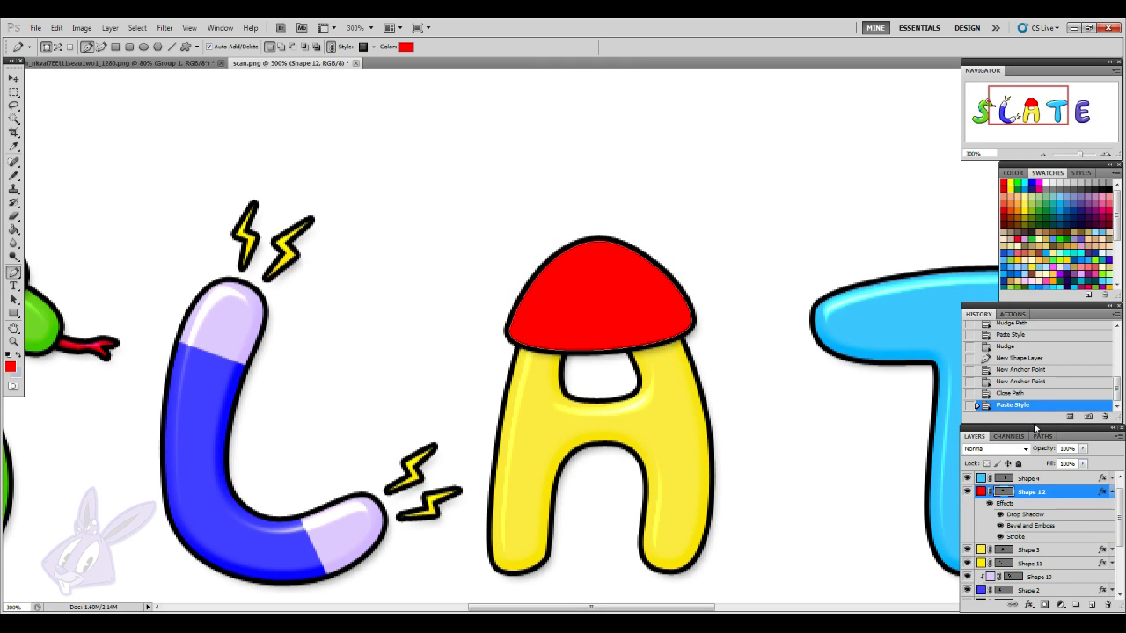
pyautogui.click(13, 79)
pyautogui.press('Left')
pyautogui.press('Left')
pyautogui.press('Up')
pyautogui.press('Up')
pyautogui.press('Up')
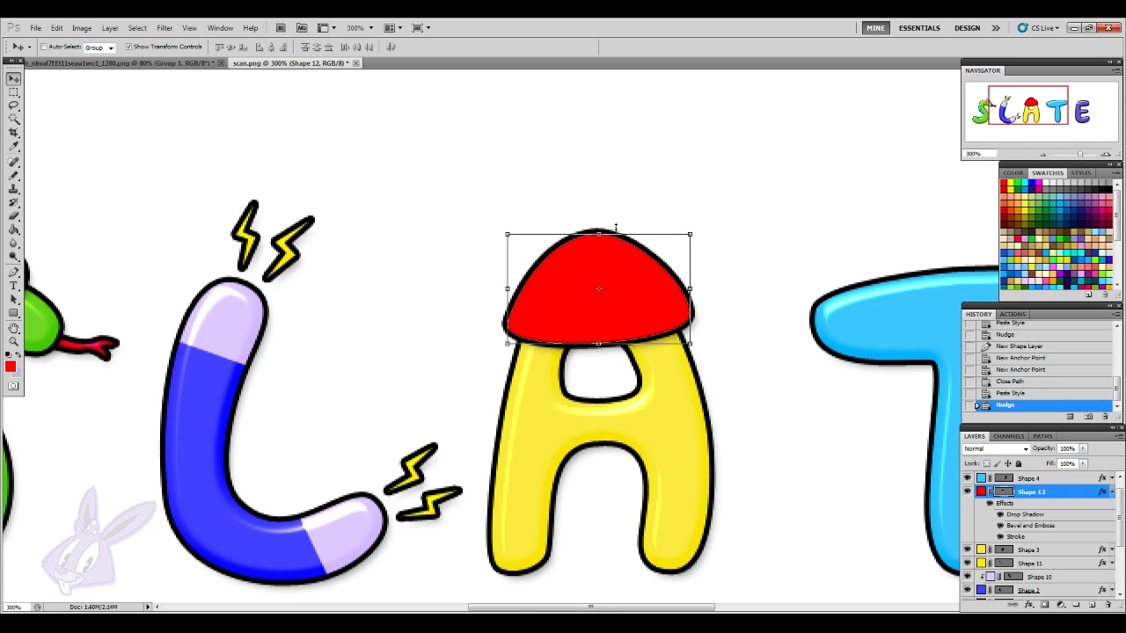
# - Scale the red roof to about 89.07% width and 88.79% height, centre it over the top of the A, and apply the transformation
pyautogui.moveTo(688, 235); pyautogui.dragTo(669, 233)
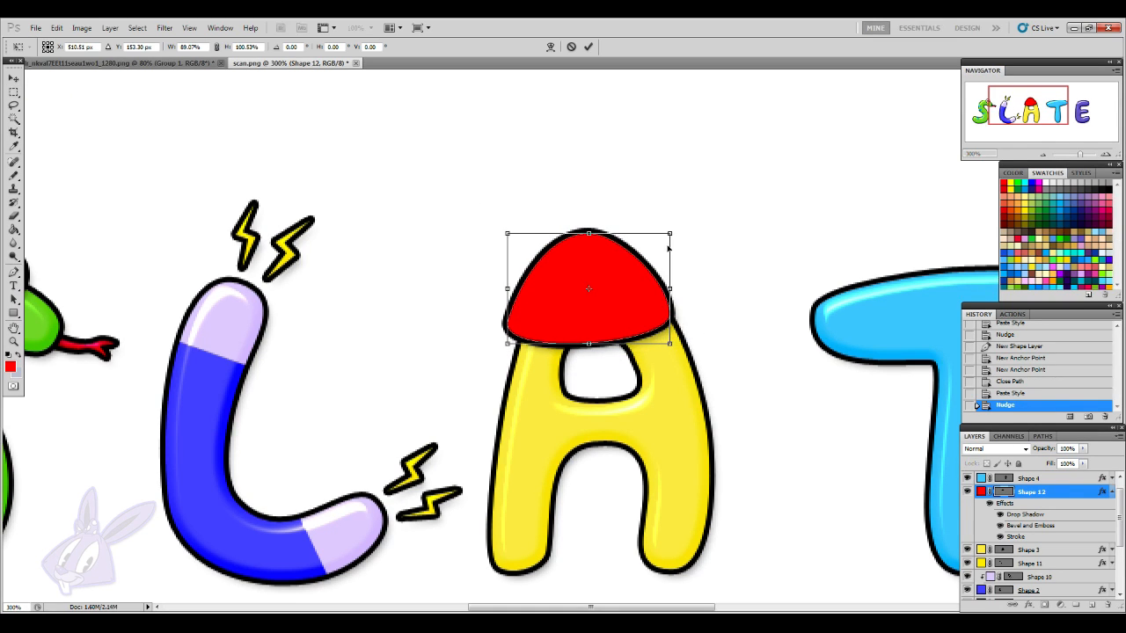
pyautogui.moveTo(653, 311); pyautogui.dragTo(659, 304)
pyautogui.moveTo(595, 227); pyautogui.dragTo(596, 240)
pyautogui.moveTo(637, 303); pyautogui.dragTo(644, 300)
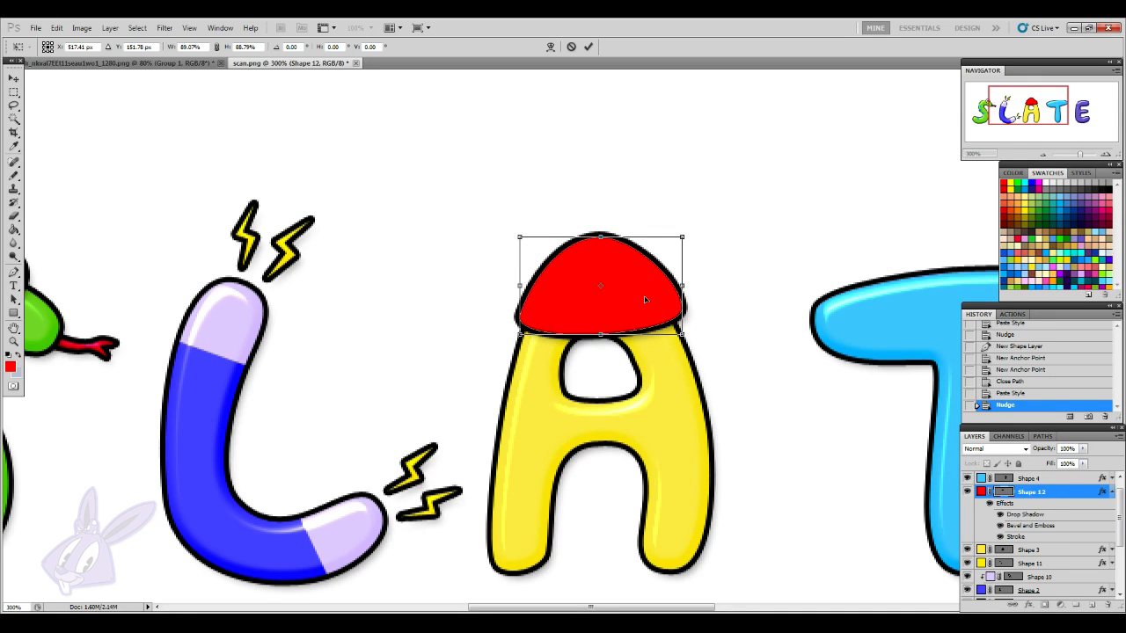
pyautogui.press('Up')
pyautogui.press('Left')
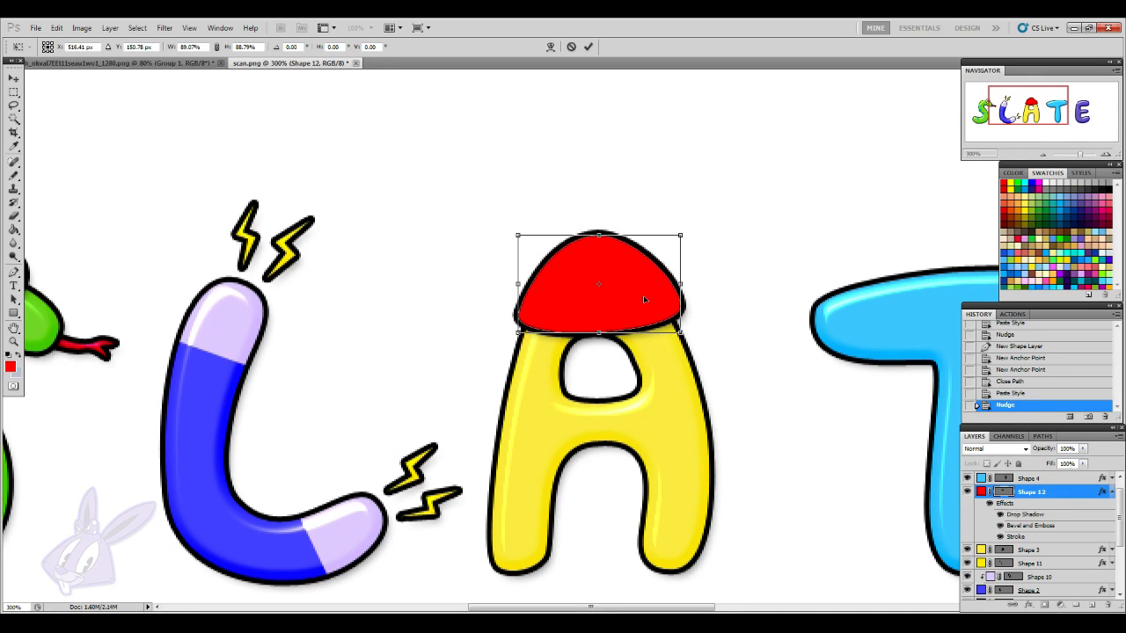
pyautogui.press('Down')
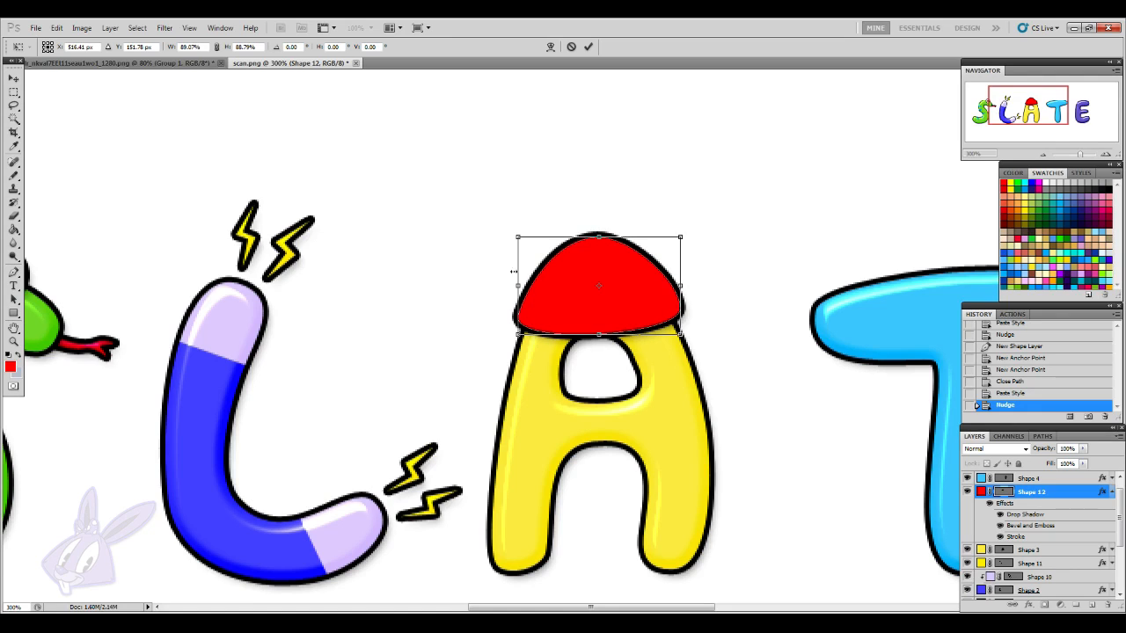
pyautogui.press('v')
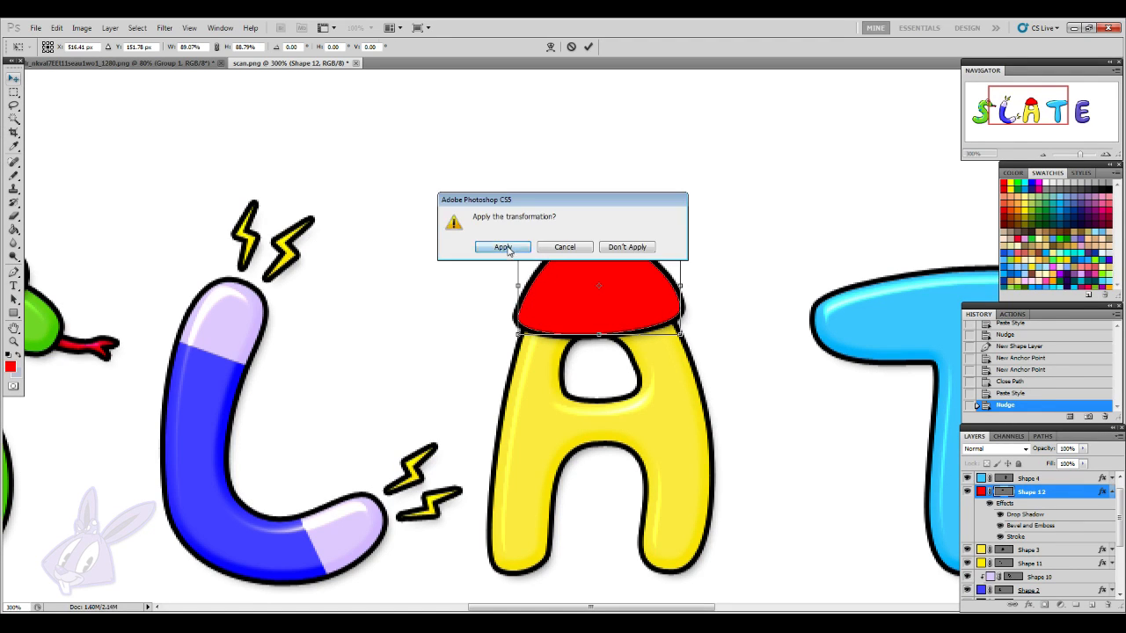
pyautogui.click(502, 247)
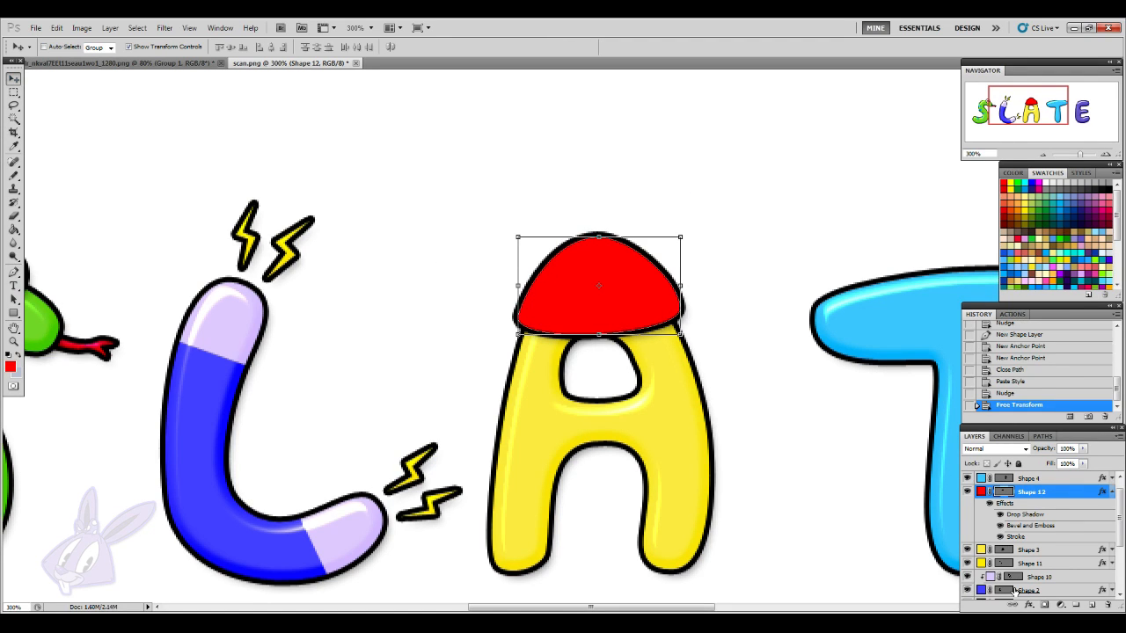
# - Collapse the red roof layer's effects list and set its fill to the darker red dc0000
pyautogui.click(1110, 496)
pyautogui.click(1065, 478)
pyautogui.click(1055, 491)
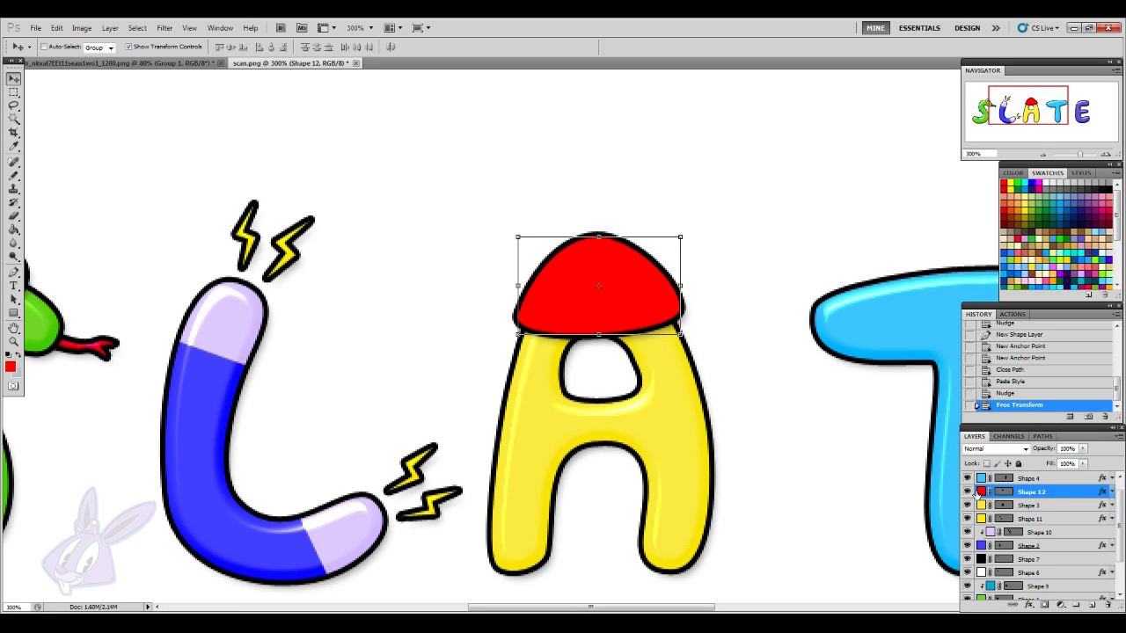
pyautogui.doubleClick(980, 492)
pyautogui.click(860, 418)
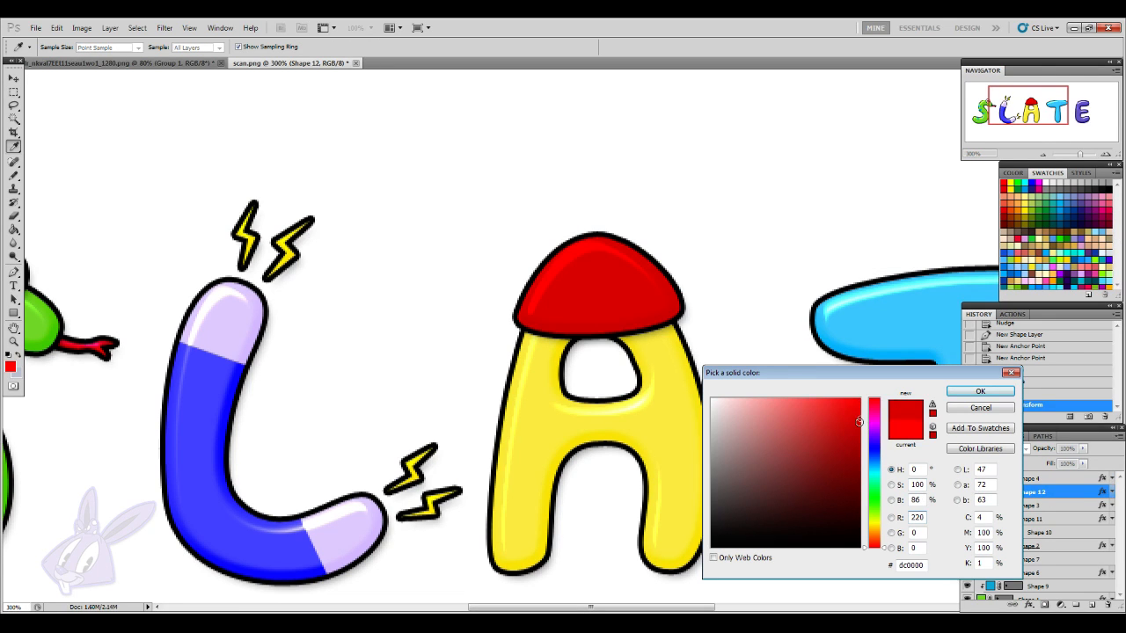
pyautogui.click(980, 391)
pyautogui.press('v')
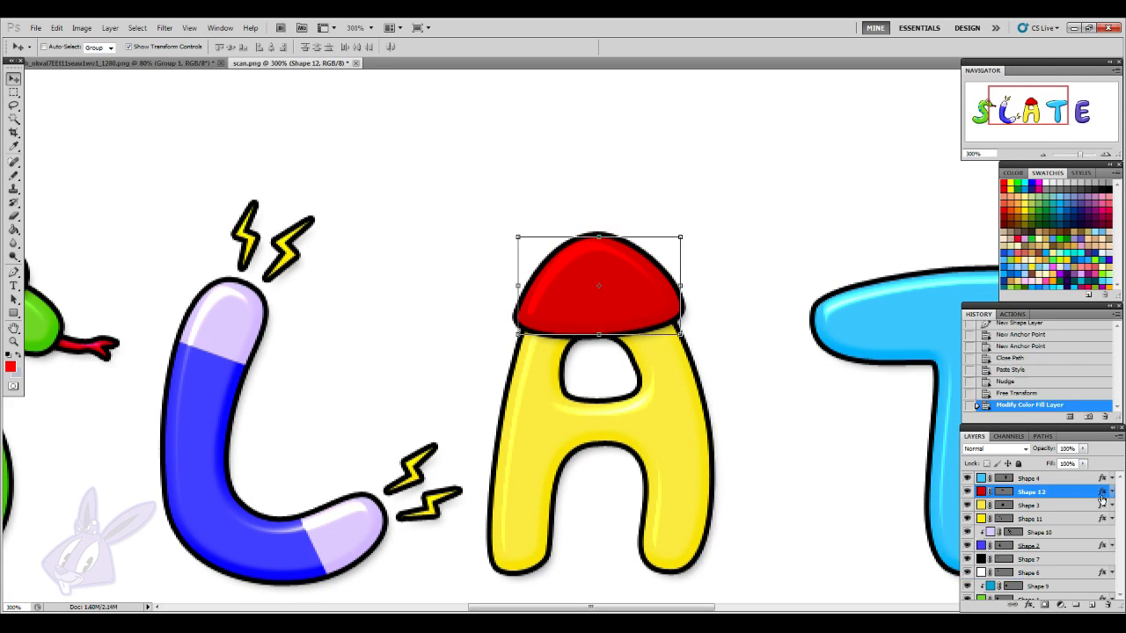
# - Draw a small brown four-cornered chimney at the roof's upper left, on a new shape layer beneath the roof, and collapse its effects list
pyautogui.click(1042, 506)
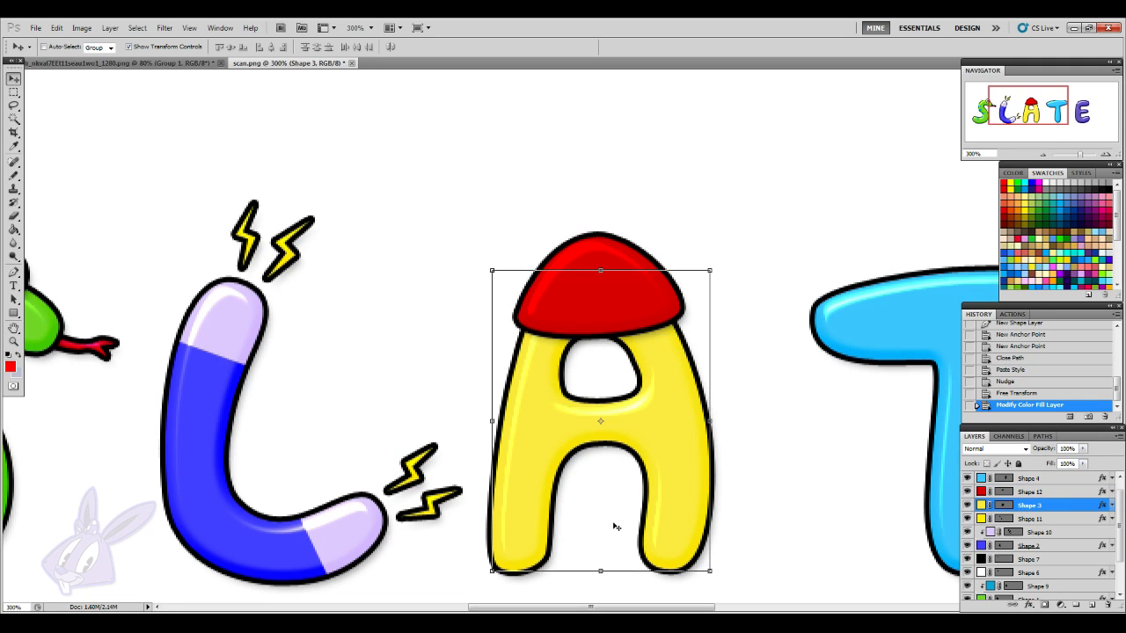
pyautogui.click(13, 274)
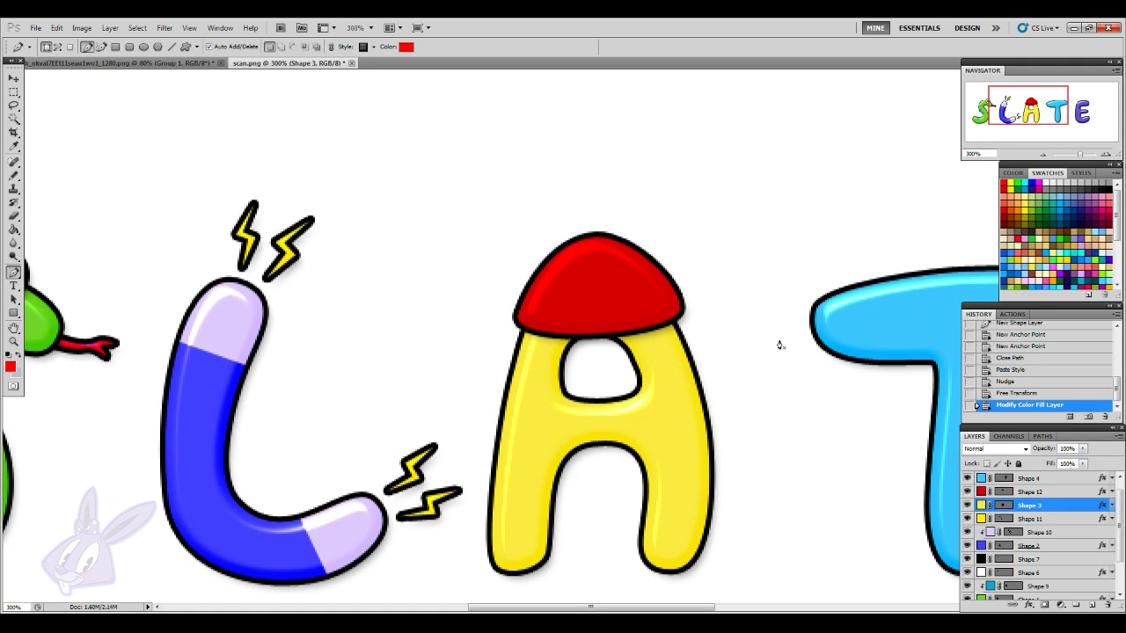
pyautogui.click(1057, 225)
pyautogui.scroll(1, 604, 285)
pyautogui.scroll(3, 606, 283)
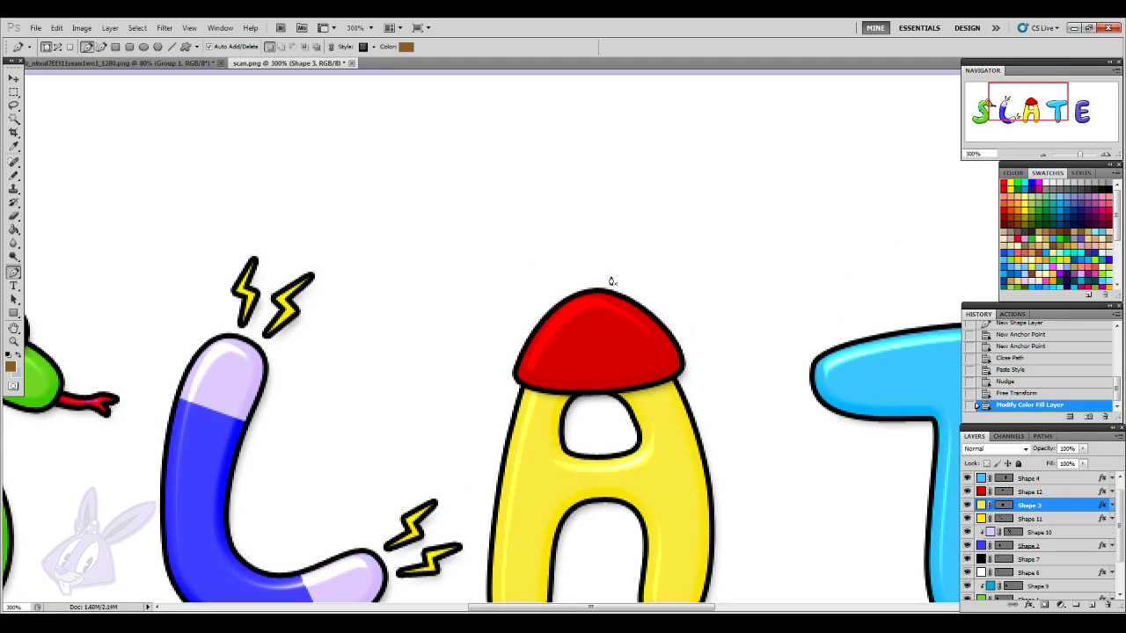
pyautogui.click(555, 315)
pyautogui.click(550, 278)
pyautogui.click(519, 285)
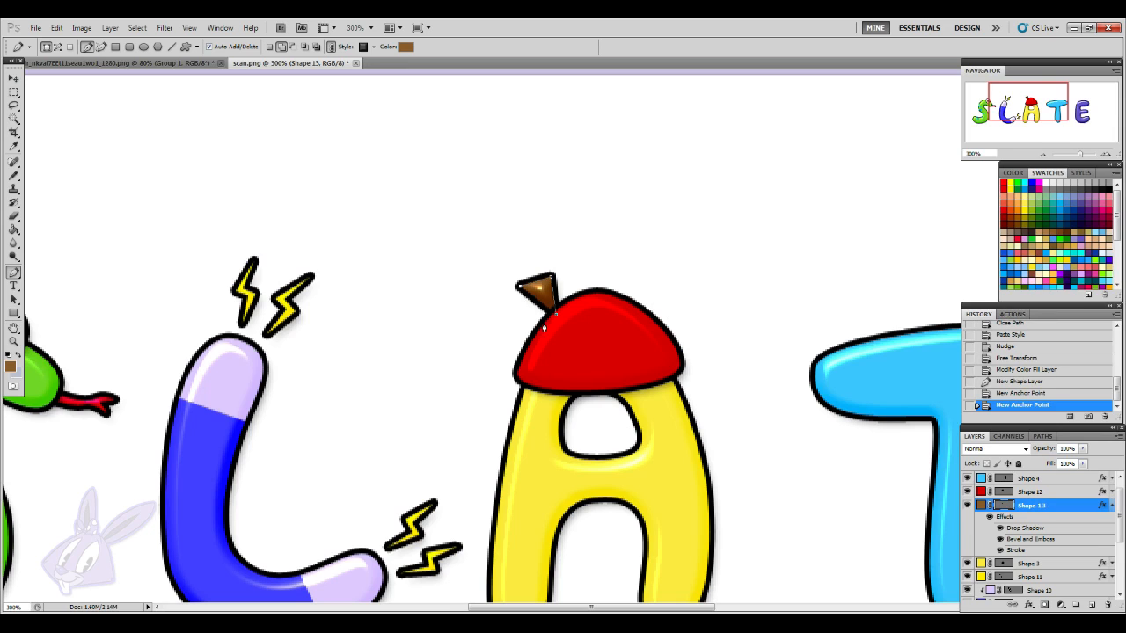
pyautogui.click(543, 327)
pyautogui.click(556, 317)
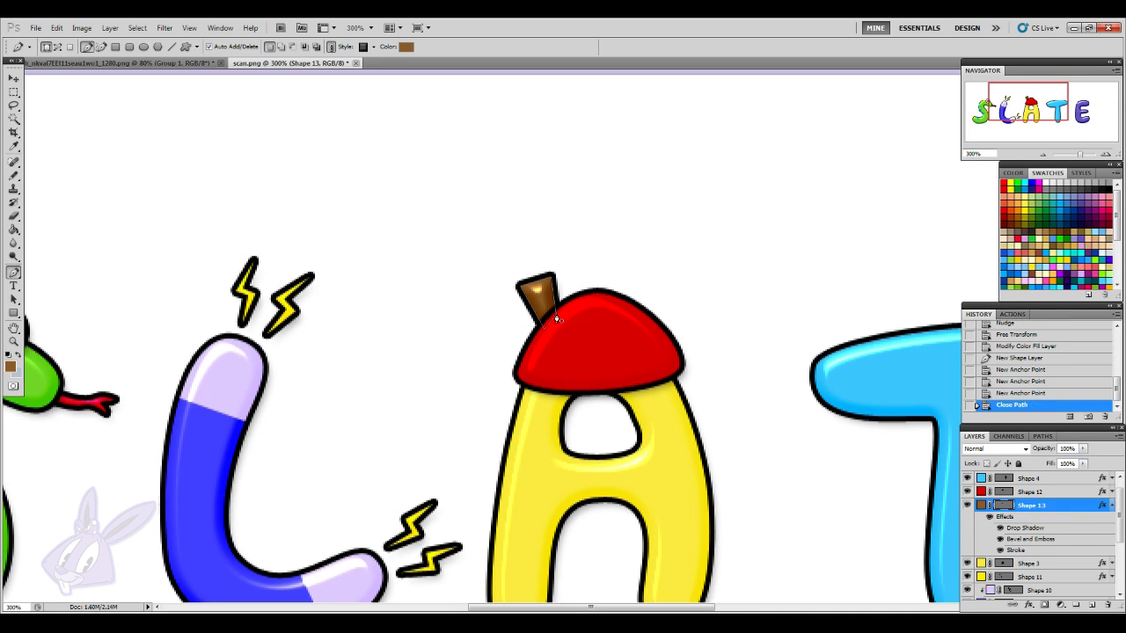
pyautogui.click(1109, 506)
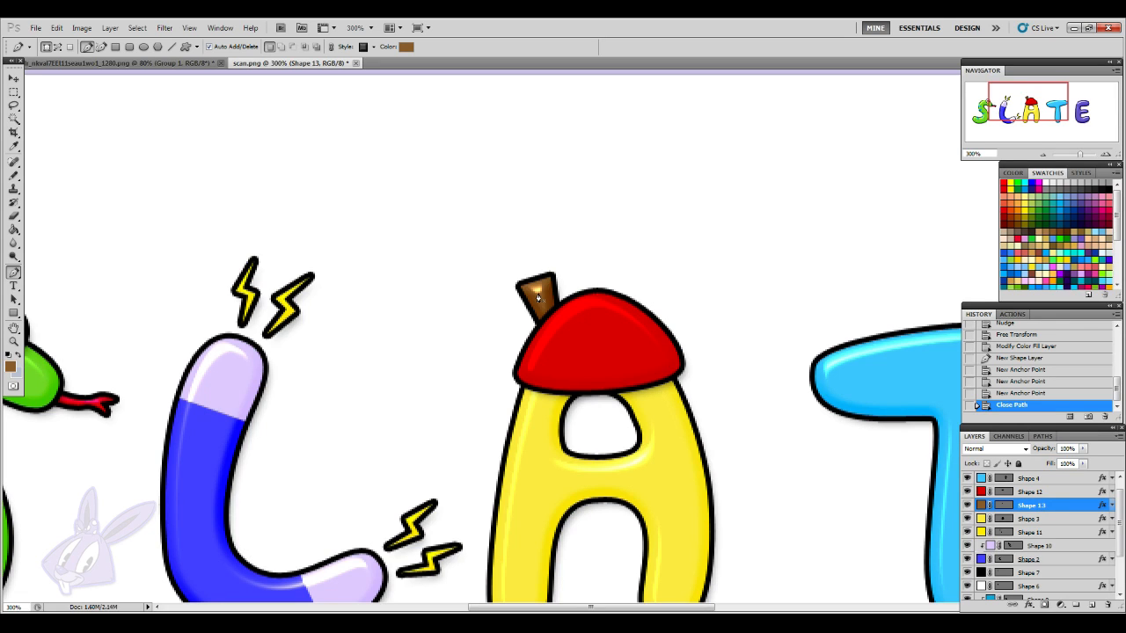
# - Reduce the Bevel and Emboss size on the brown chimney's layer, Shape 13
pyautogui.click(1031, 607)
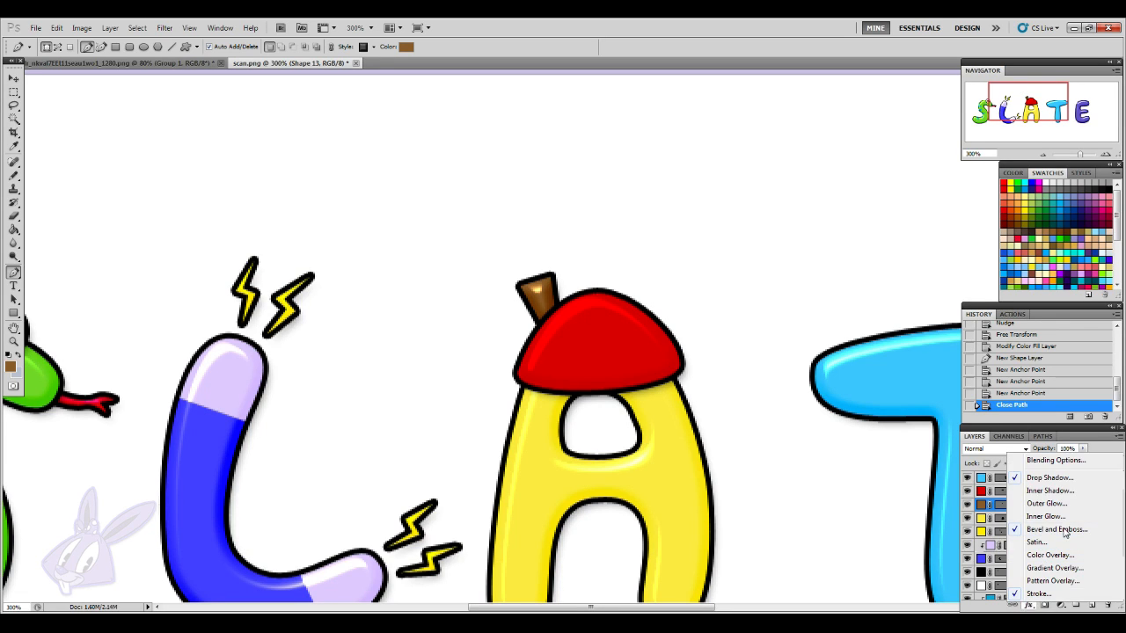
pyautogui.click(1066, 532)
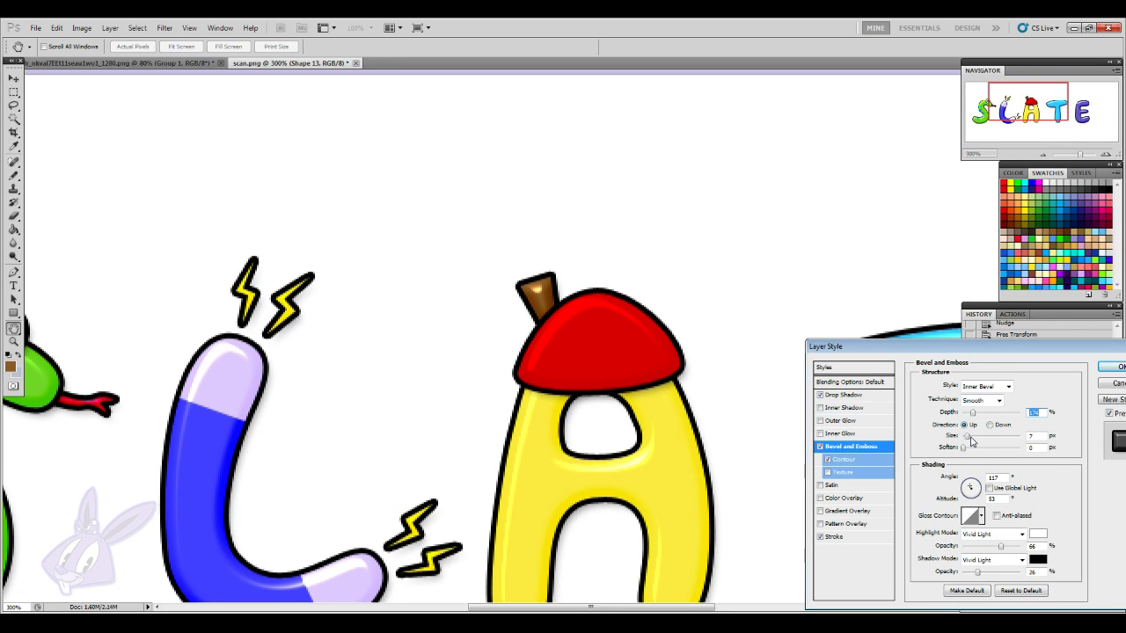
pyautogui.moveTo(968, 439); pyautogui.dragTo(965, 439)
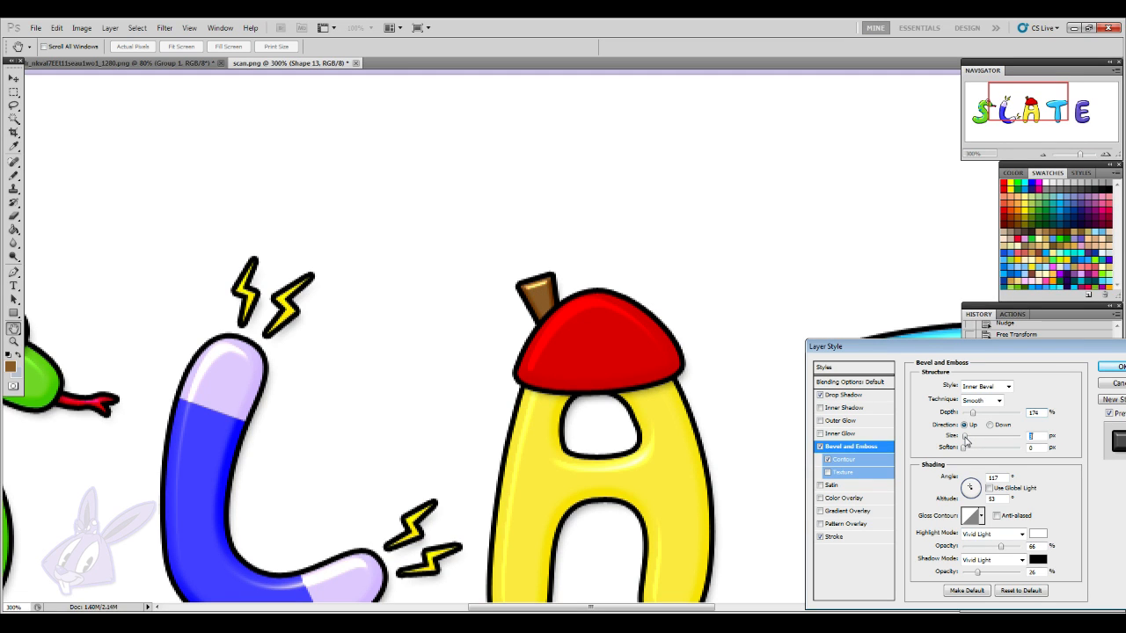
pyautogui.click(1110, 366)
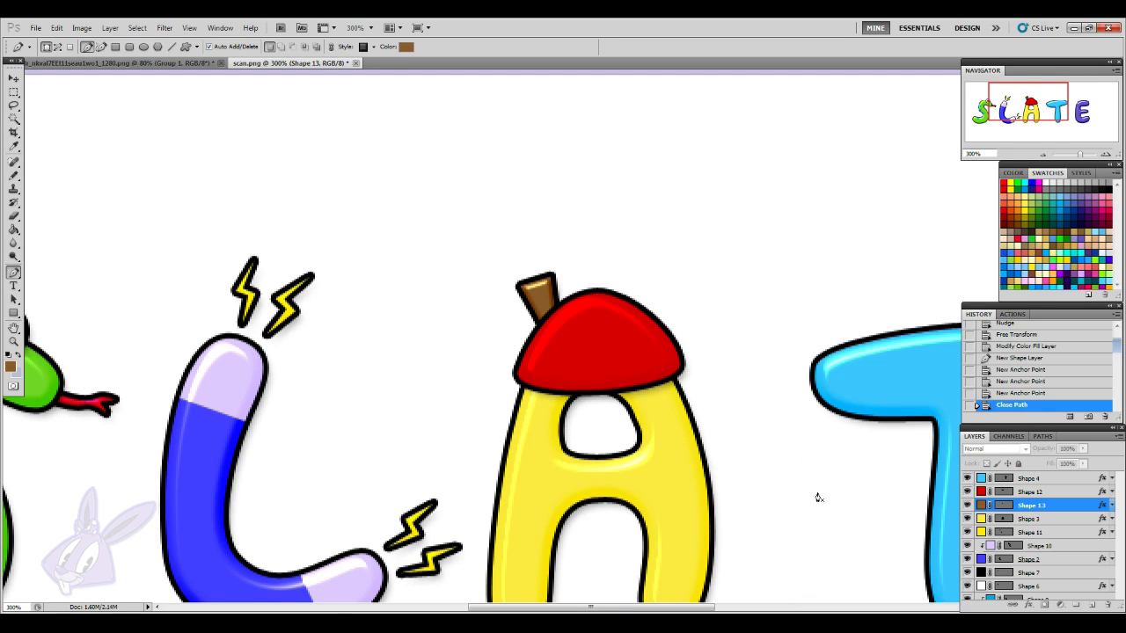
# - Lower the Bevel and Emboss highlight opacity on the brown chimney's layer, Shape 13
pyautogui.scroll(-1, 770, 490)
pyautogui.scroll(-2, 770, 491)
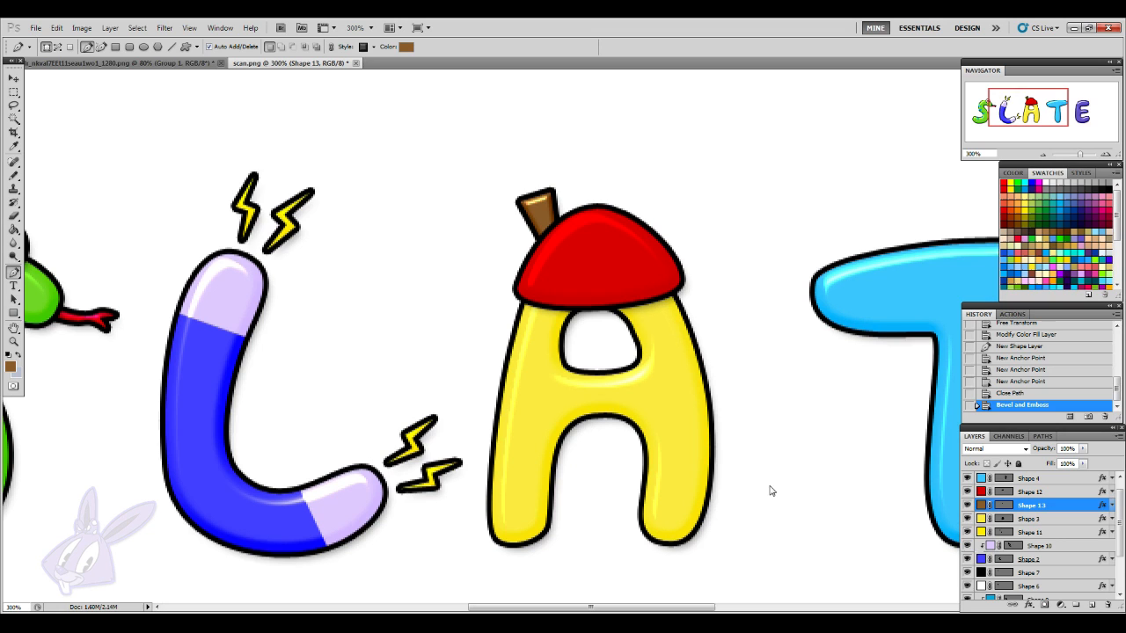
pyautogui.click(1029, 605)
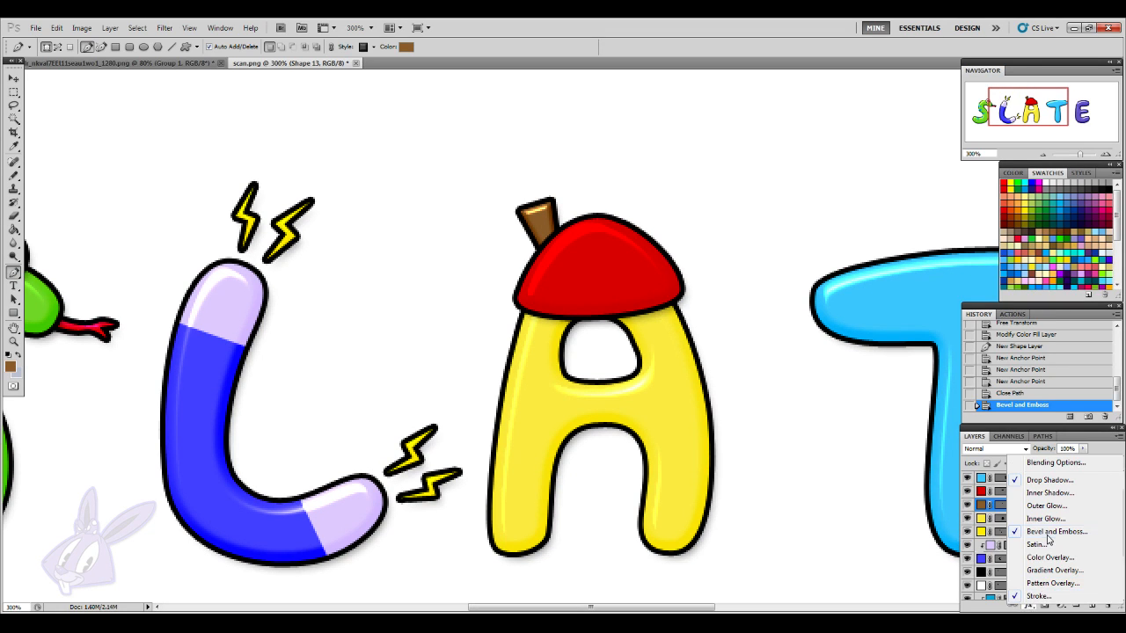
pyautogui.click(1049, 545)
pyautogui.moveTo(1001, 547); pyautogui.dragTo(982, 551)
pyautogui.click(1112, 367)
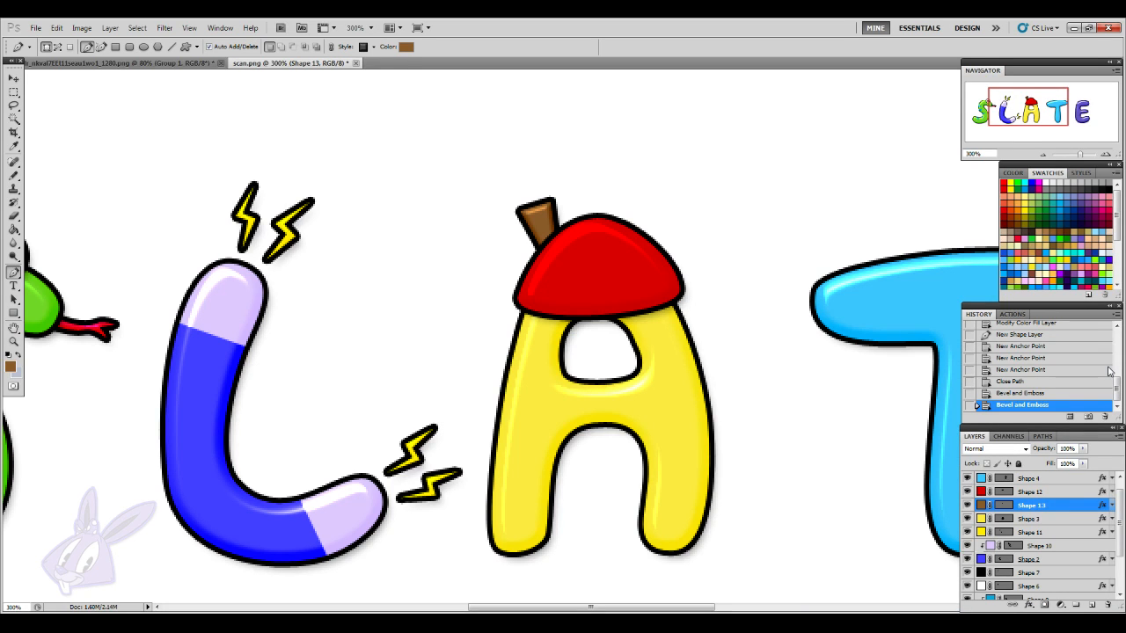
# - Draw a small grey curling smoke puff rising from the brown chimney, on a new shape layer directly above the yellow A's layer
pyautogui.scroll(1, 1110, 370)
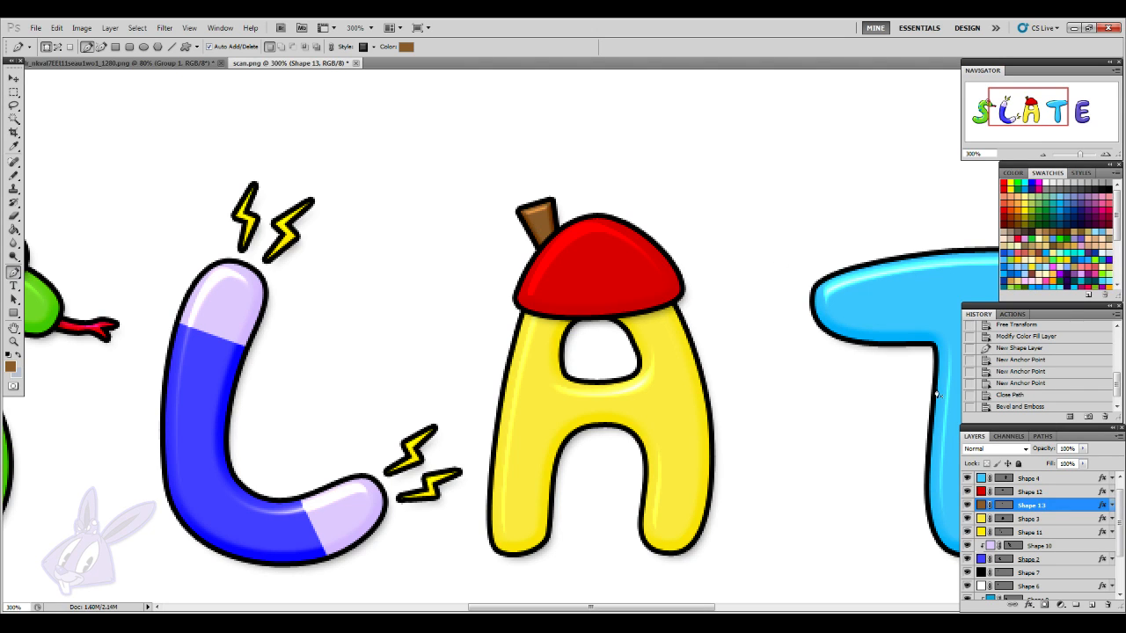
pyautogui.click(1062, 520)
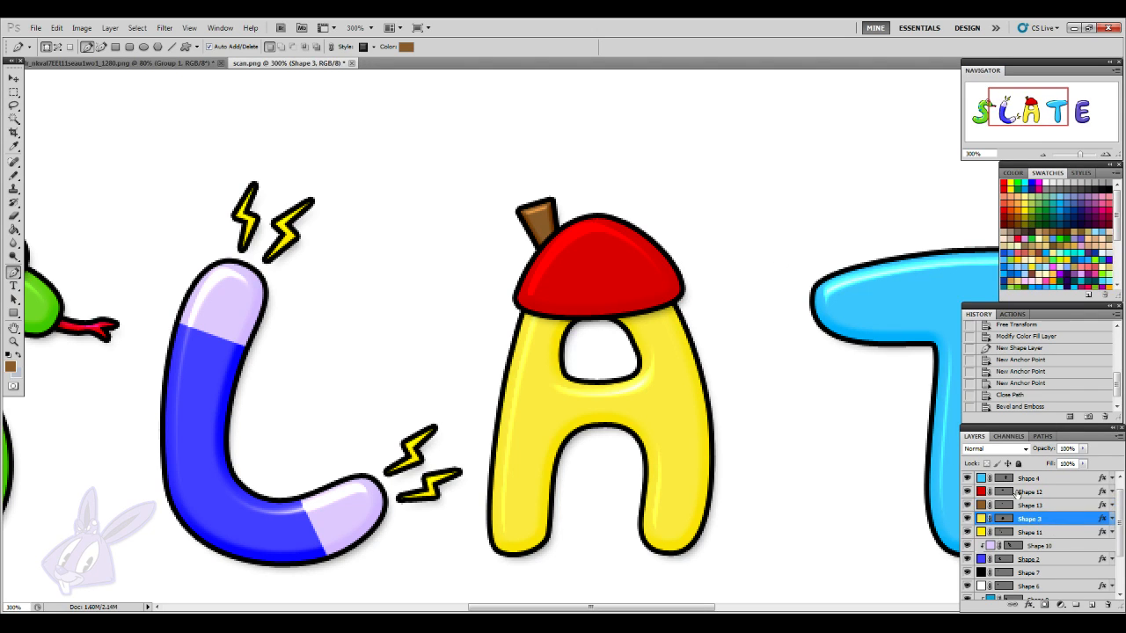
pyautogui.scroll(1, 75, 359)
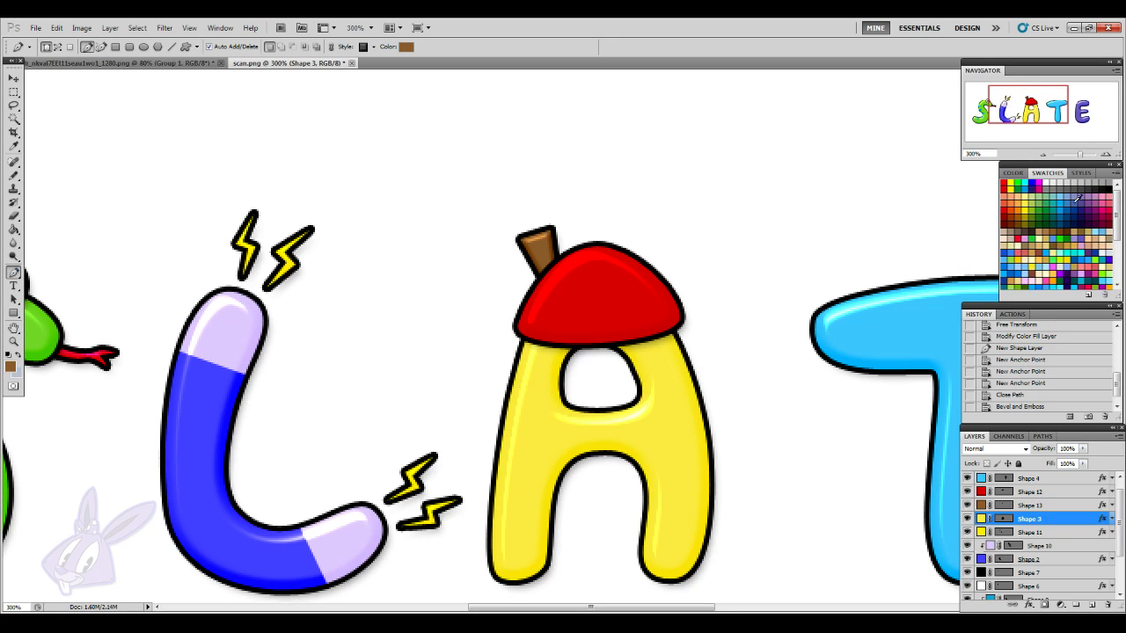
pyautogui.click(1105, 184)
pyautogui.scroll(3, 513, 297)
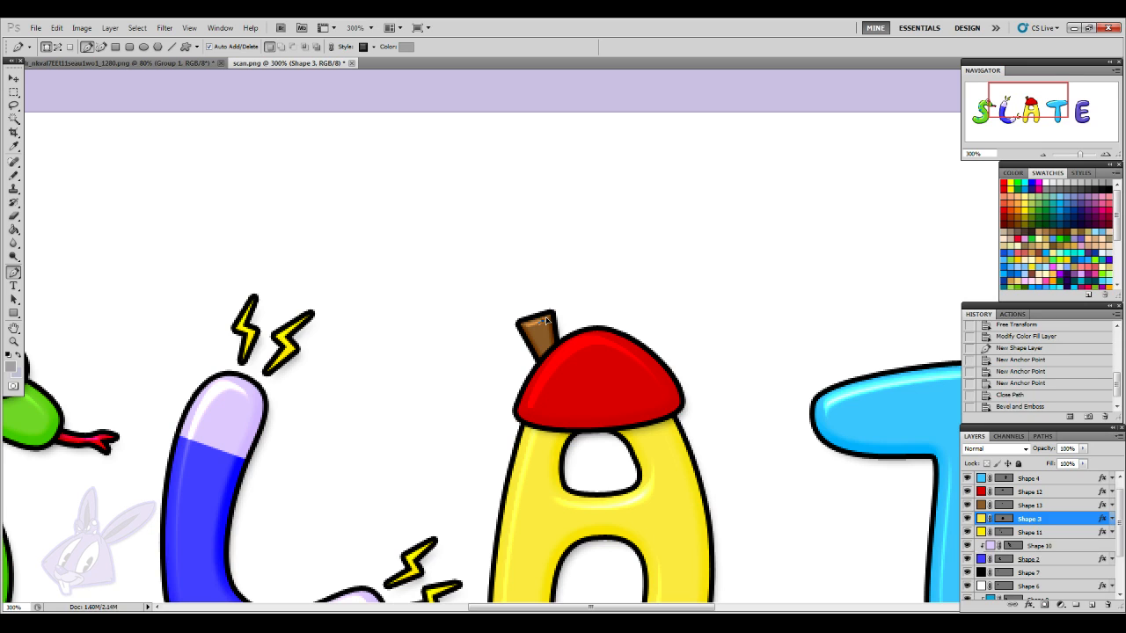
pyautogui.click(544, 319)
pyautogui.moveTo(539, 296); pyautogui.dragTo(533, 331)
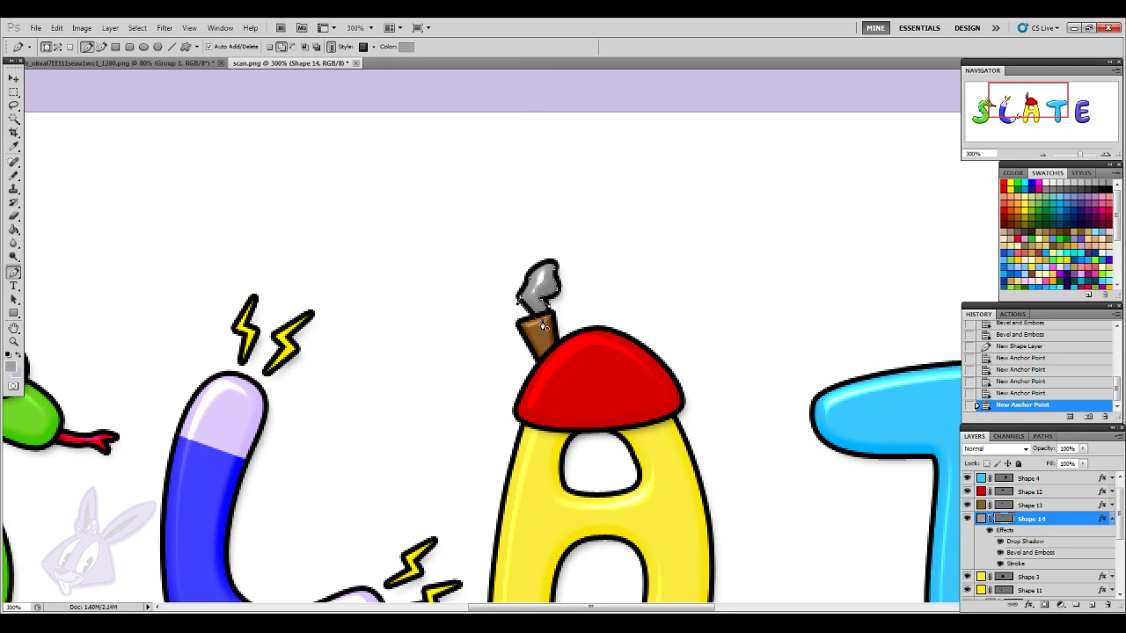
pyautogui.click(559, 316)
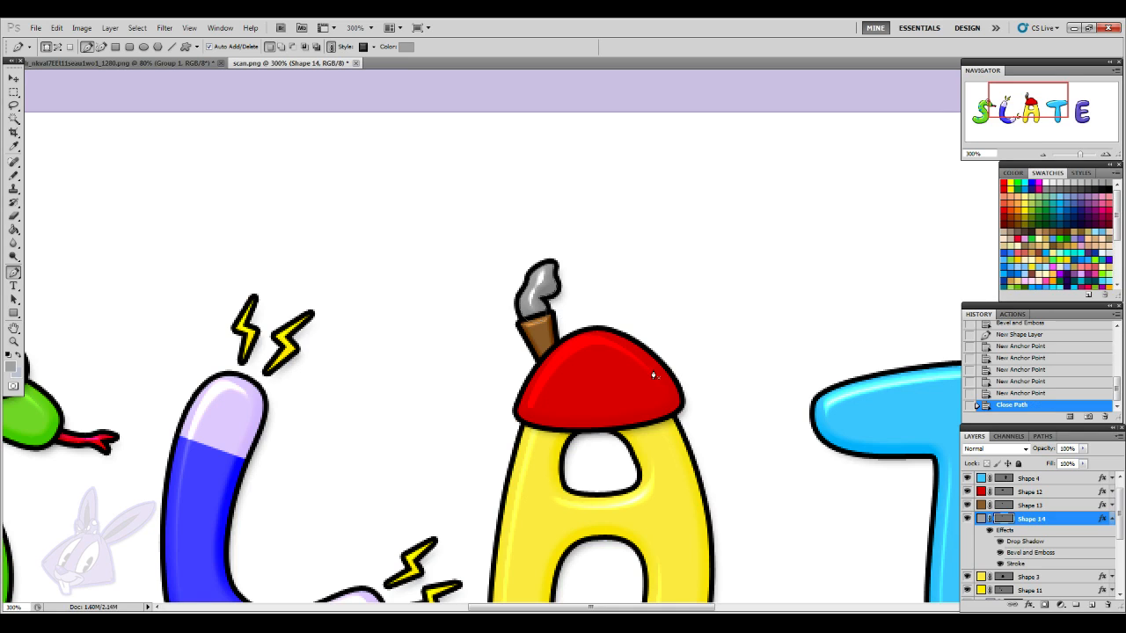
# - Refine the grey smoke's outline by adjusting its anchor points, curve segments and control handles
pyautogui.scroll(-1, 652, 373)
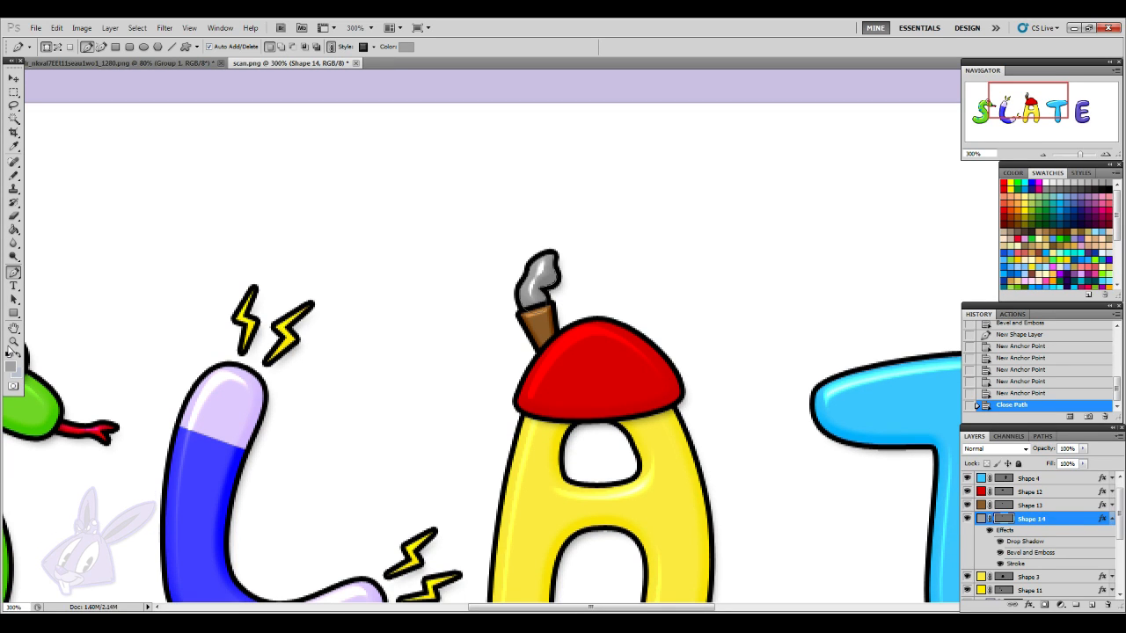
pyautogui.click(13, 299)
pyautogui.click(79, 311)
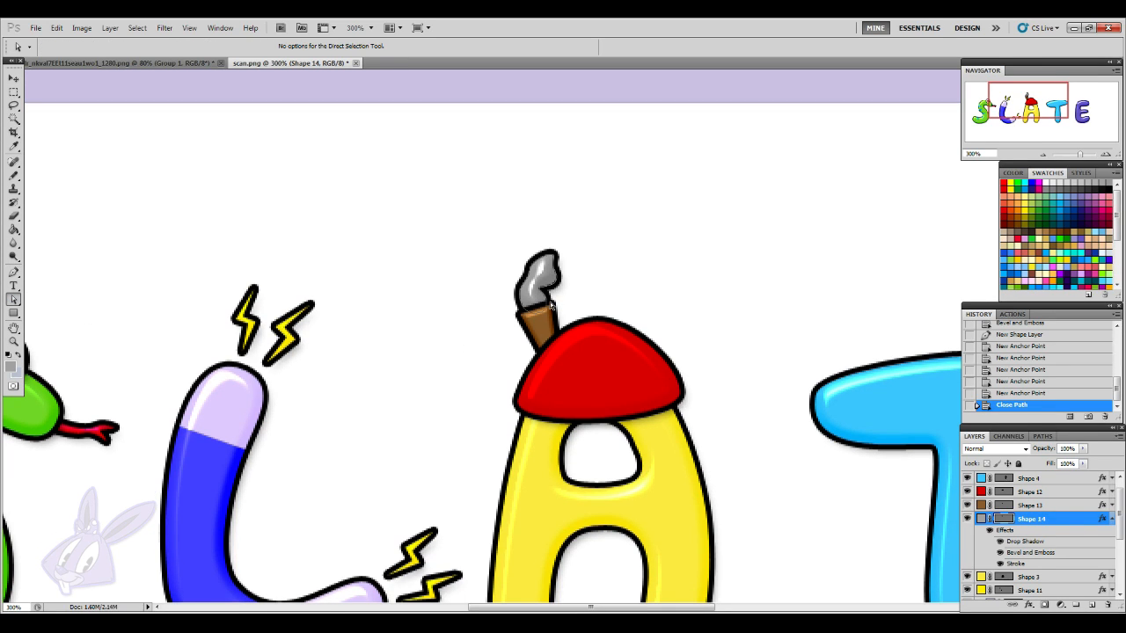
pyautogui.click(539, 296)
pyautogui.moveTo(539, 295); pyautogui.dragTo(553, 249)
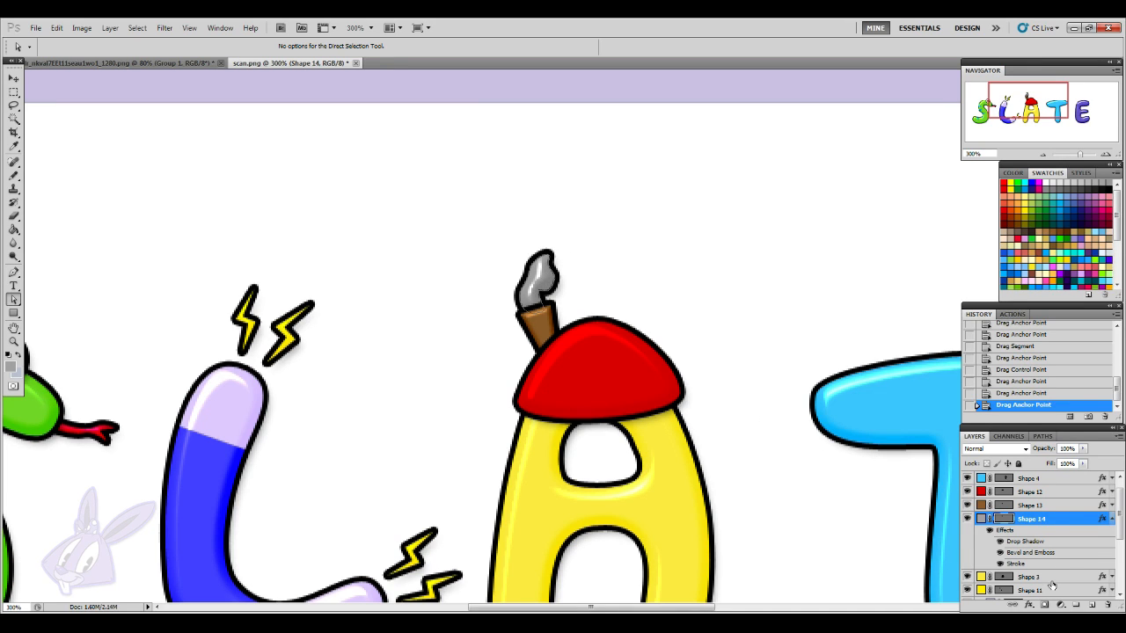
# - Collapse the smoke layer's effects list and lower the Bevel and Emboss highlight opacity on that layer, Shape 14
pyautogui.click(1111, 520)
pyautogui.click(1078, 507)
pyautogui.click(1066, 520)
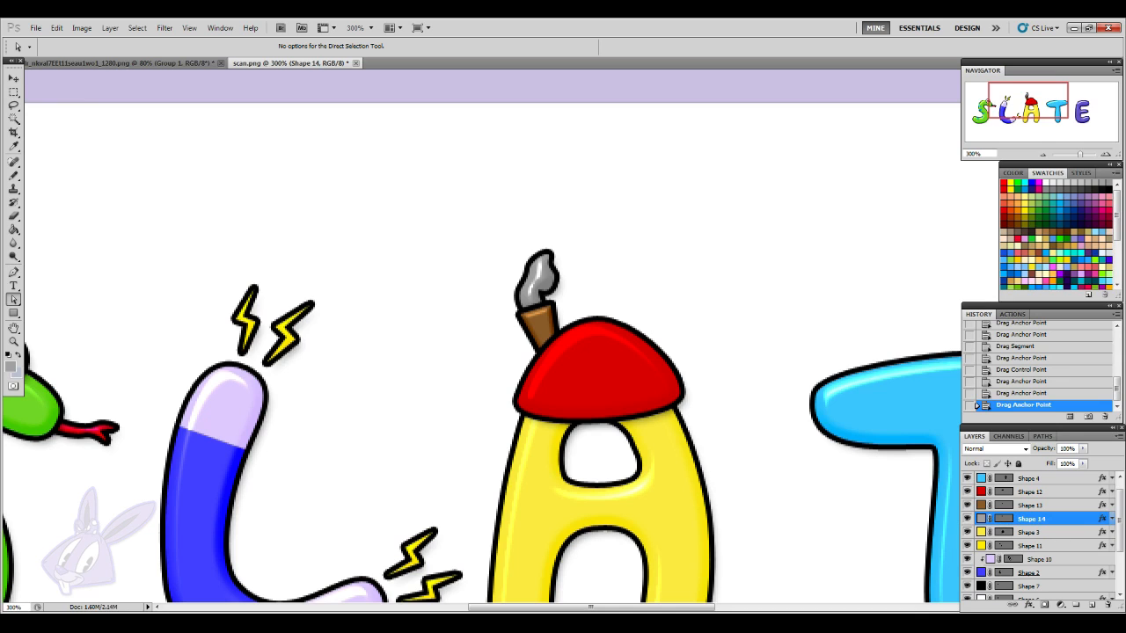
pyautogui.click(1028, 607)
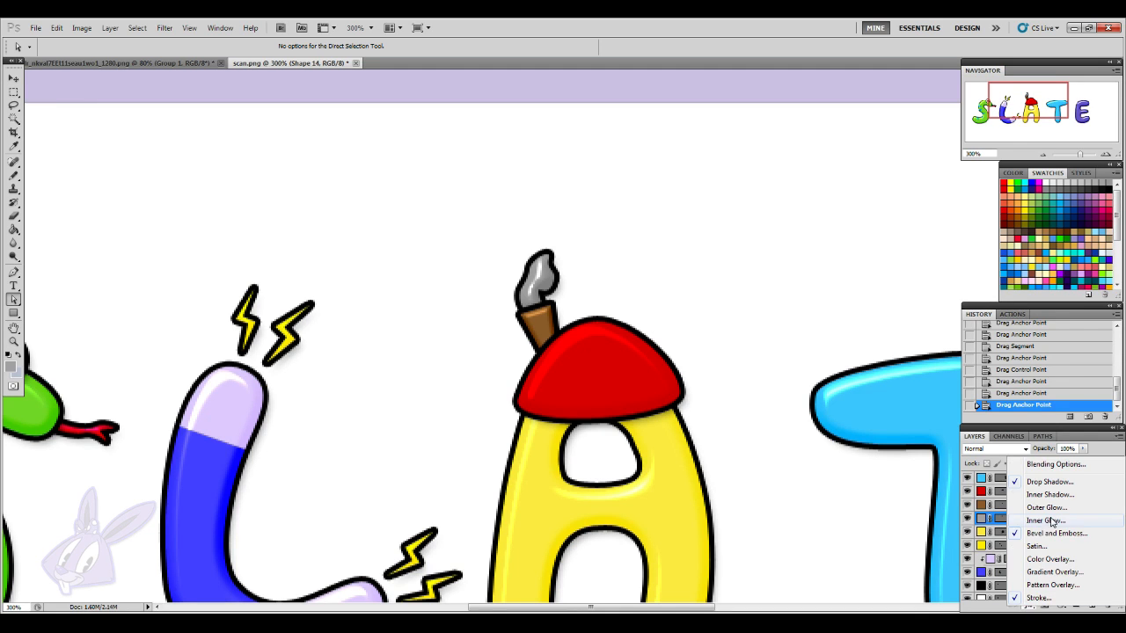
pyautogui.click(1047, 533)
pyautogui.moveTo(999, 551); pyautogui.dragTo(981, 551)
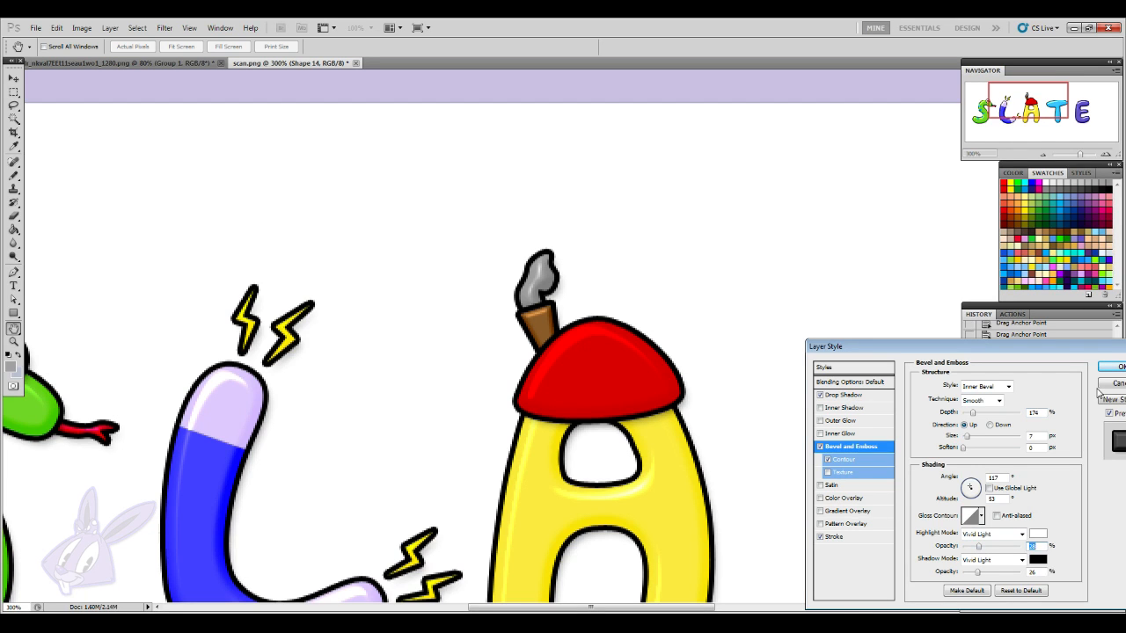
pyautogui.click(1111, 367)
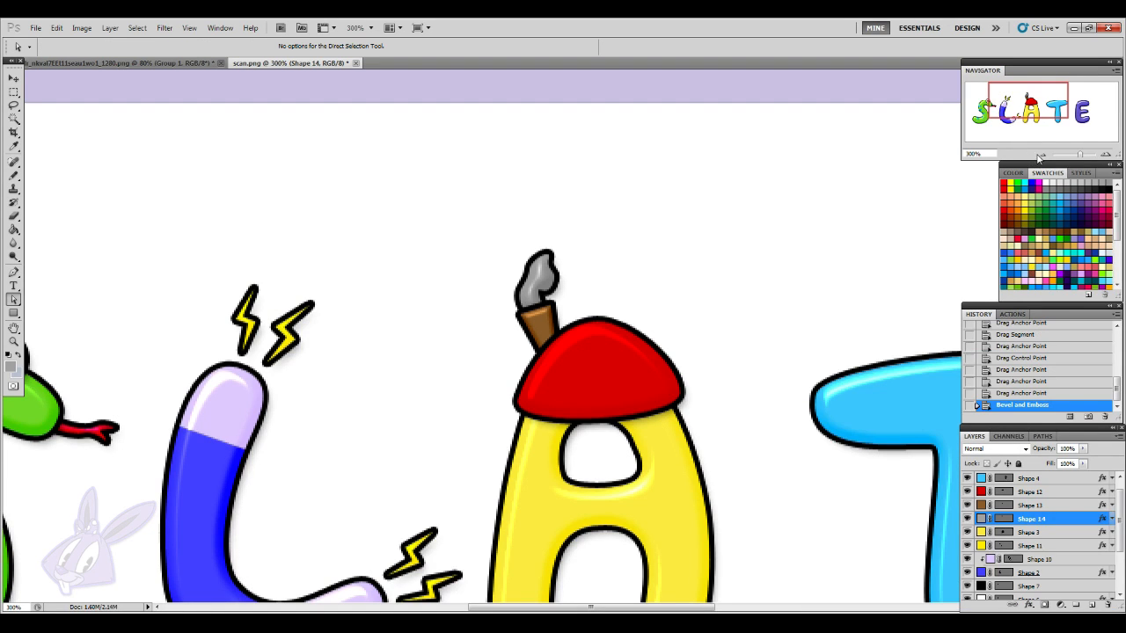
# - Nudge the grey smoke slightly upward above the chimney, checking it against the whole word
pyautogui.click(1042, 155)
pyautogui.click(1042, 155)
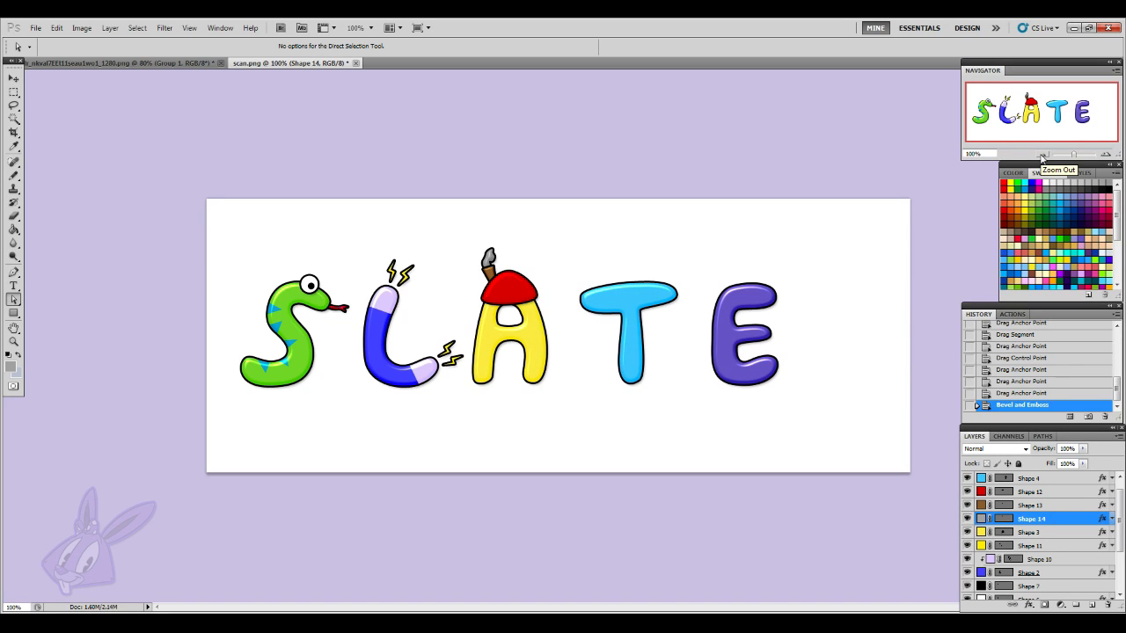
pyautogui.click(15, 79)
pyautogui.press('Up')
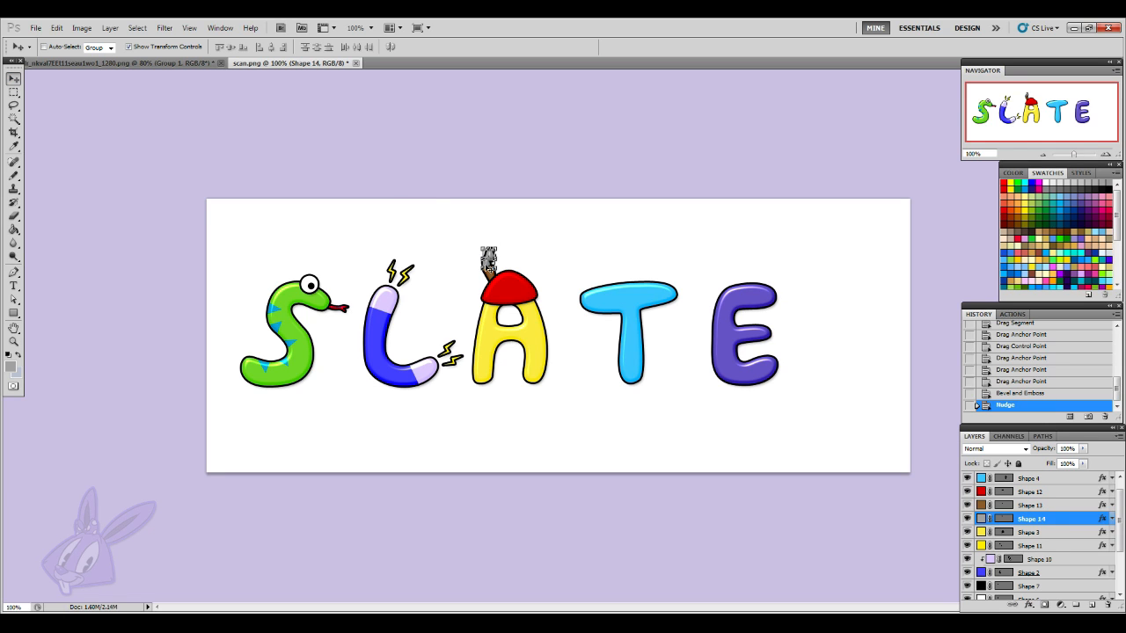
pyautogui.click(14, 177)
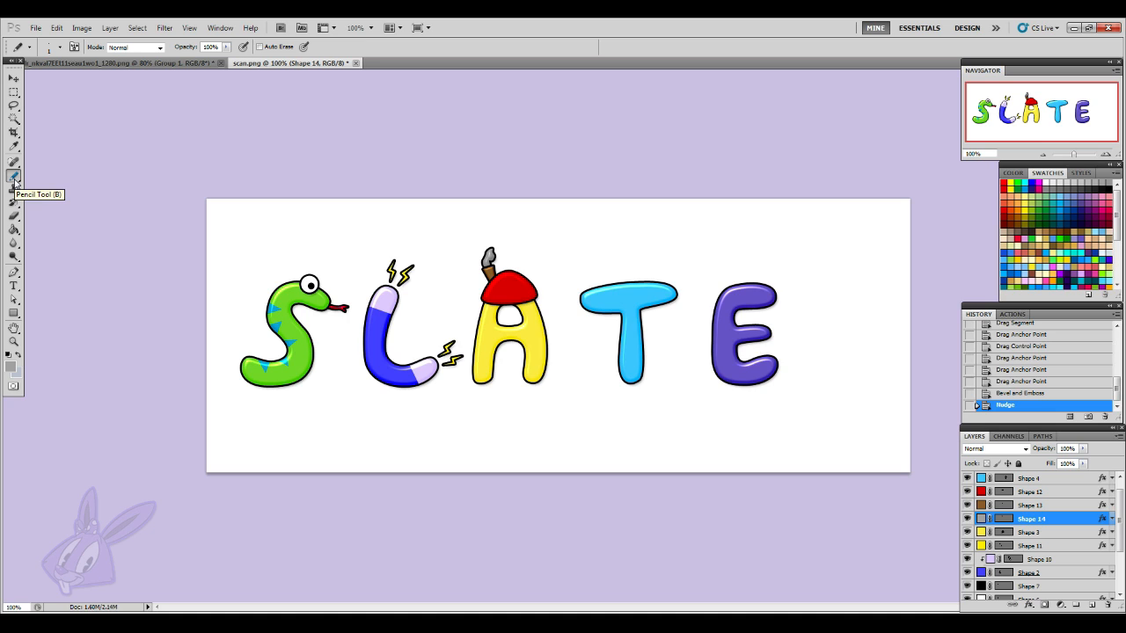
# - Squash the red roof, Shape 12, to about 86% of its height by raising its lower edge, keeping its width
pyautogui.click(1038, 494)
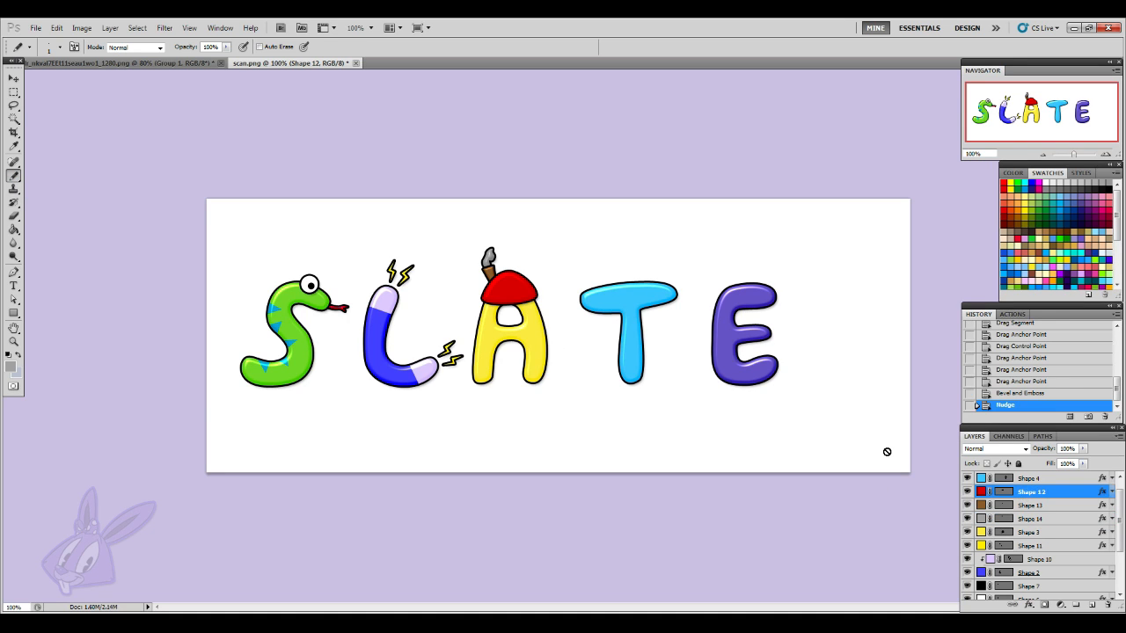
pyautogui.press('v')
pyautogui.moveTo(505, 305); pyautogui.dragTo(507, 299)
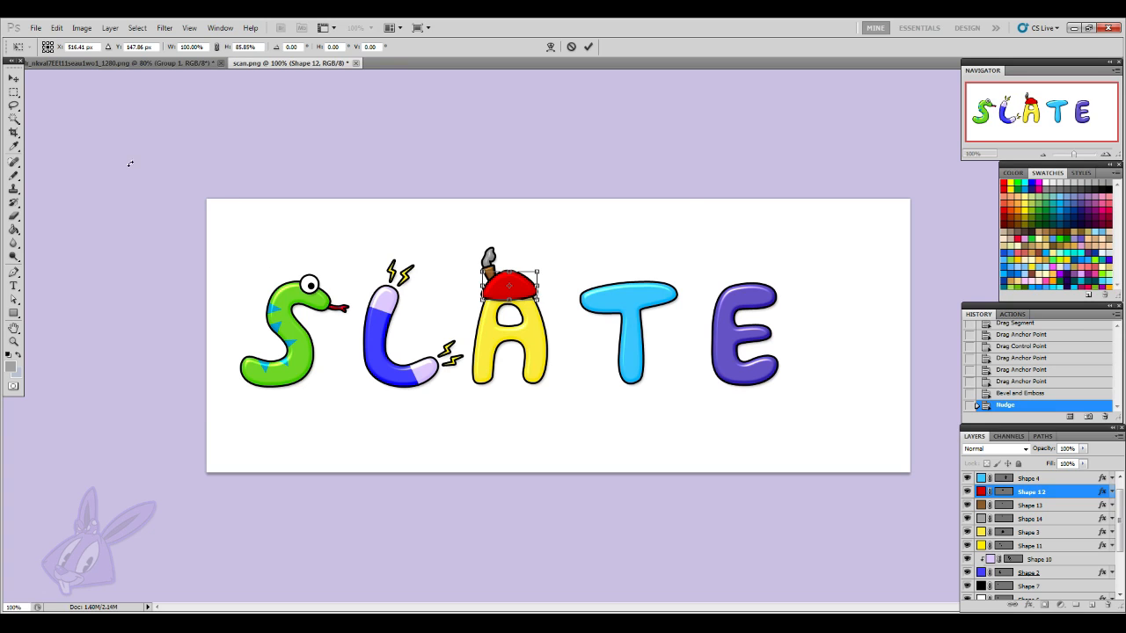
pyautogui.click(13, 78)
pyautogui.click(497, 250)
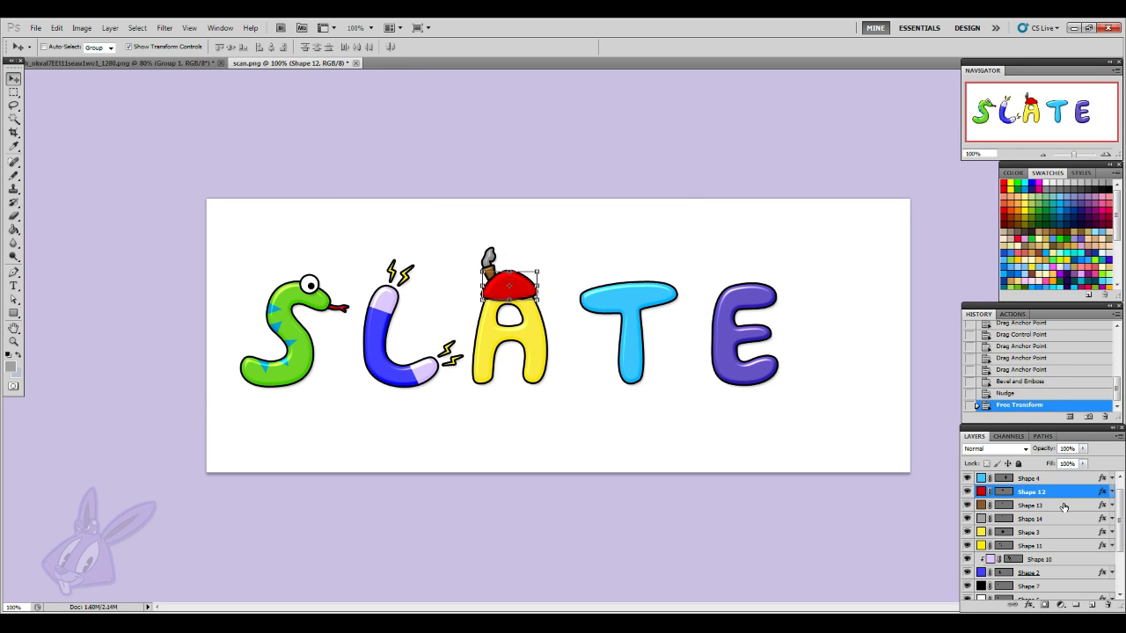
pyautogui.click(12, 174)
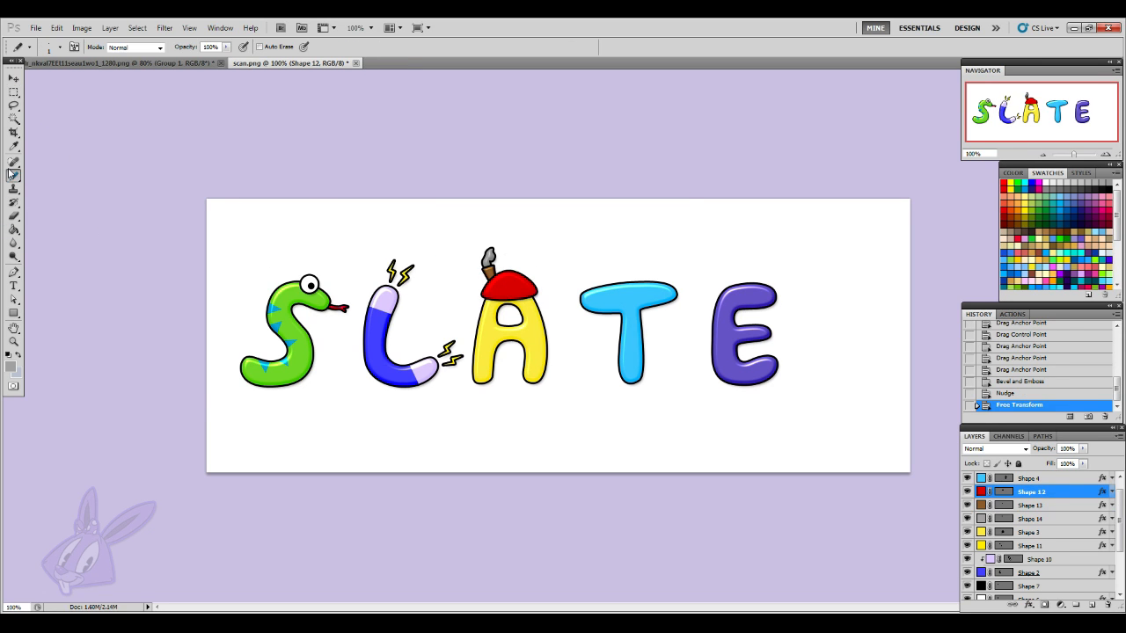
# - Try several reds for the roof's fill and settle on the pinkish red e42e47
pyautogui.doubleClick(981, 492)
pyautogui.click(786, 428)
pyautogui.click(817, 446)
pyautogui.click(801, 441)
pyautogui.click(794, 439)
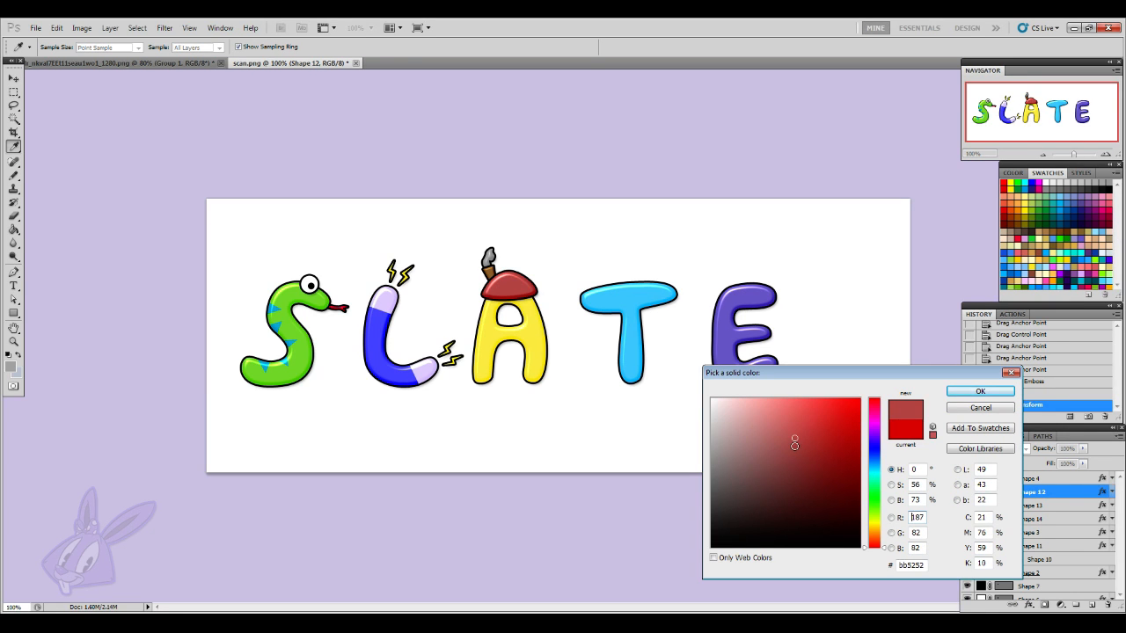
pyautogui.click(815, 432)
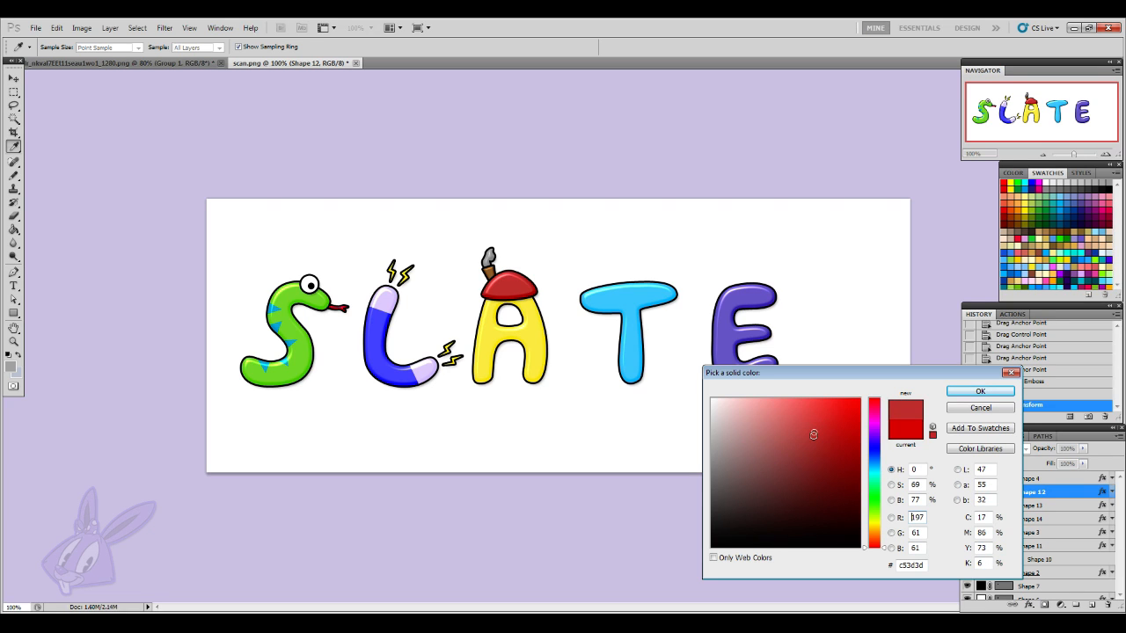
pyautogui.click(827, 418)
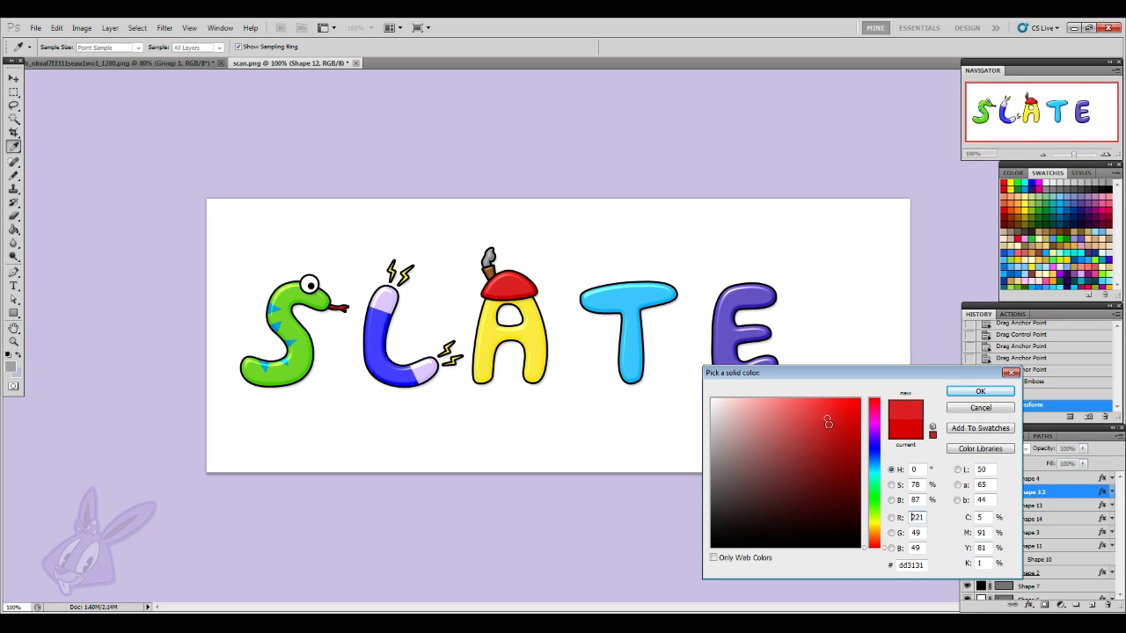
pyautogui.moveTo(879, 546); pyautogui.dragTo(887, 549)
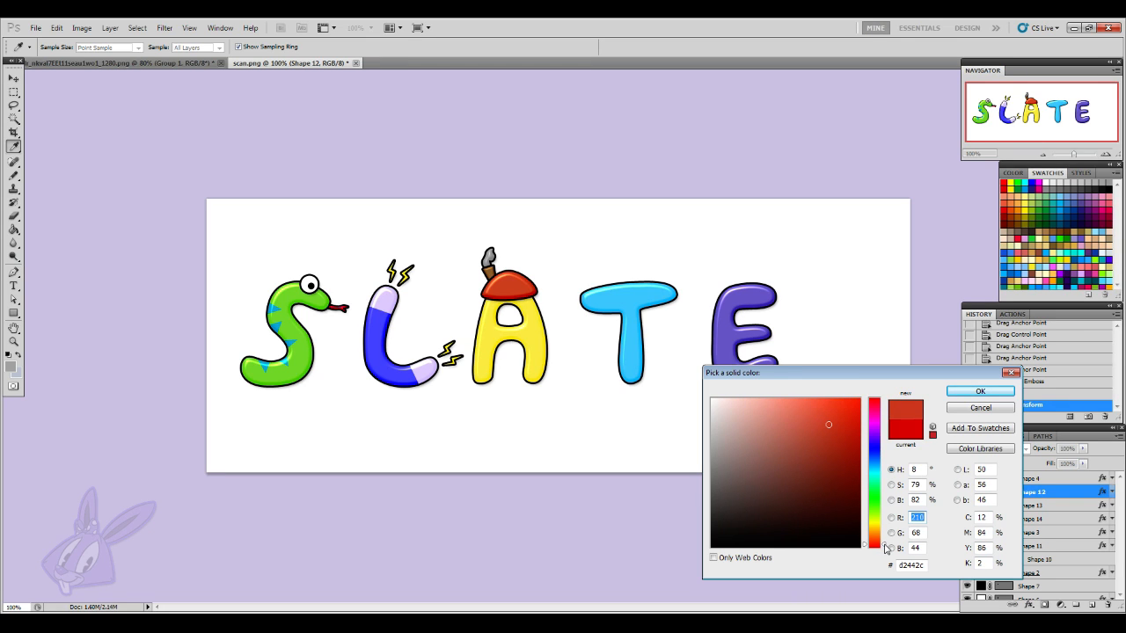
pyautogui.moveTo(805, 467); pyautogui.dragTo(843, 429)
pyautogui.click(825, 434)
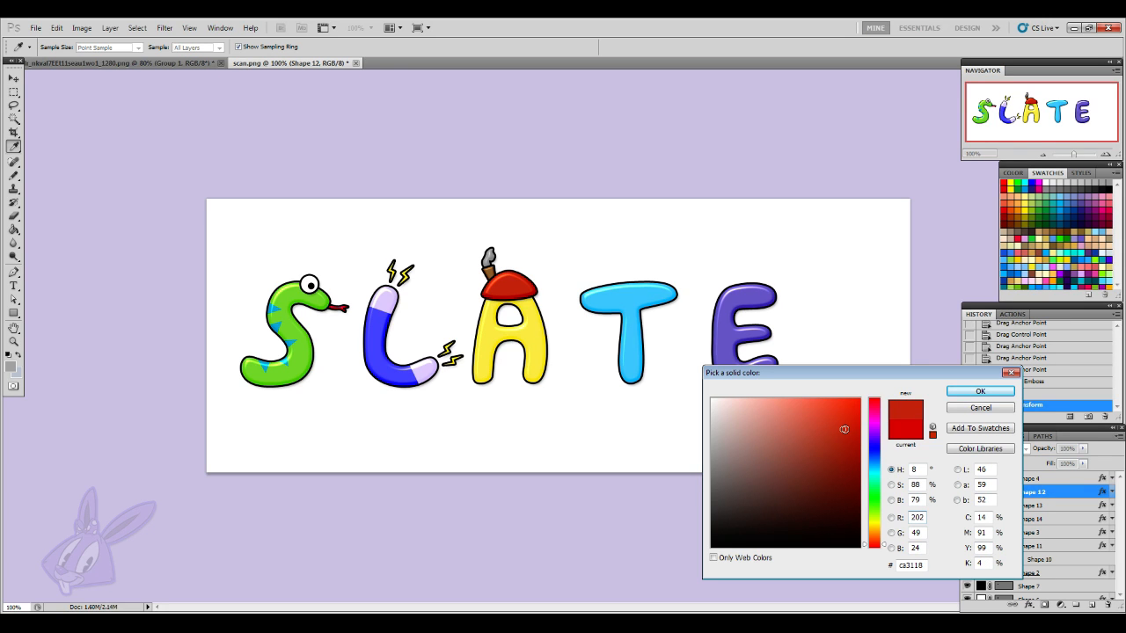
pyautogui.moveTo(887, 546)
pyautogui.mouseDown()
pyautogui.moveTo(884, 403)
pyautogui.moveTo(830, 413)
pyautogui.mouseUp()
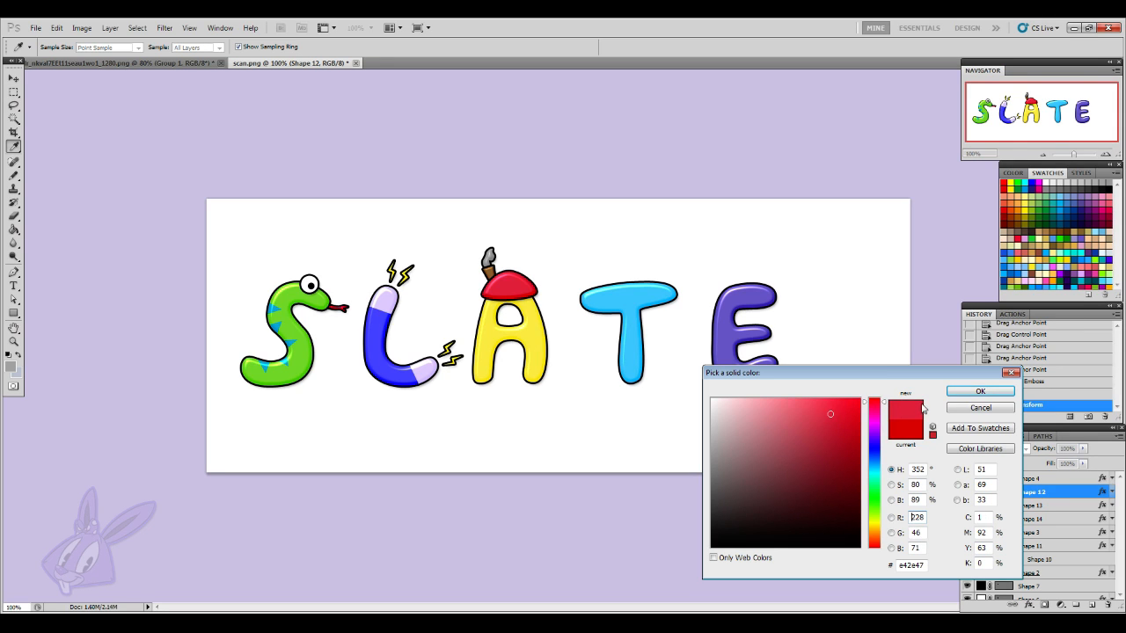
pyautogui.click(980, 391)
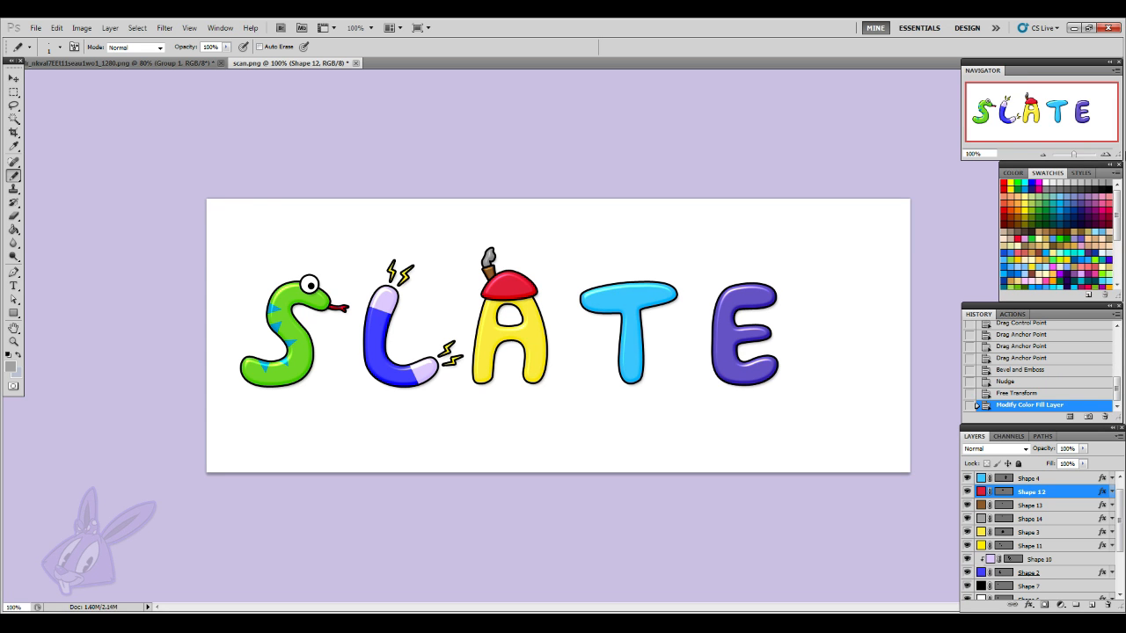
# - Try to make the roof's dome wider and rounder by extending the curve handles of its top anchor point outward
pyautogui.click(1106, 155)
pyautogui.click(1106, 154)
pyautogui.click(1105, 155)
pyautogui.scroll(5, 404, 322)
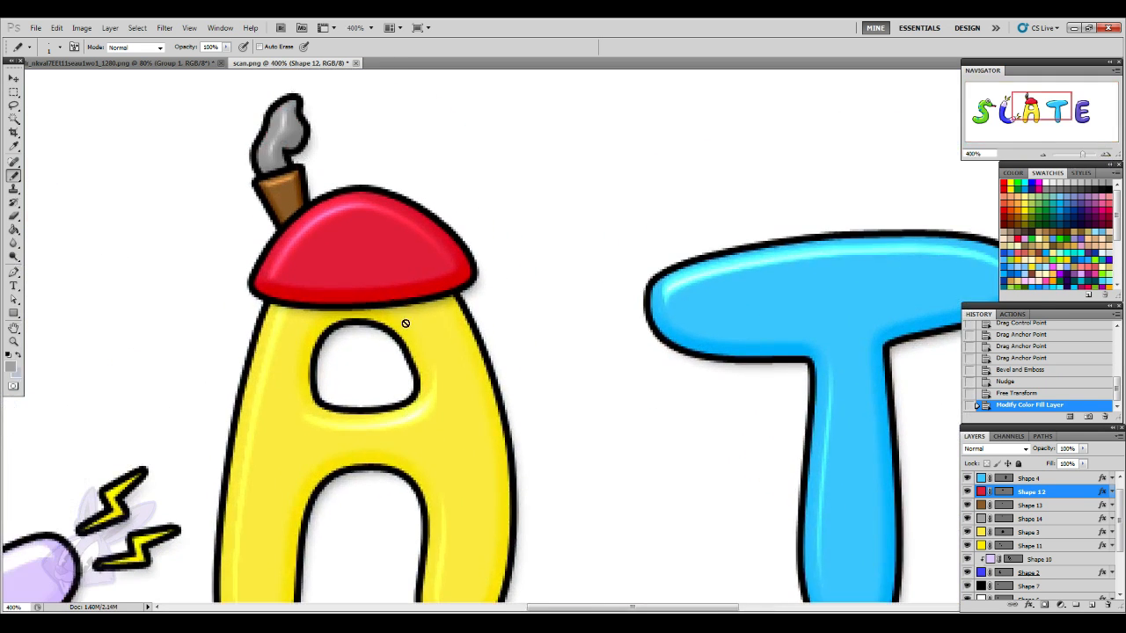
pyautogui.click(13, 313)
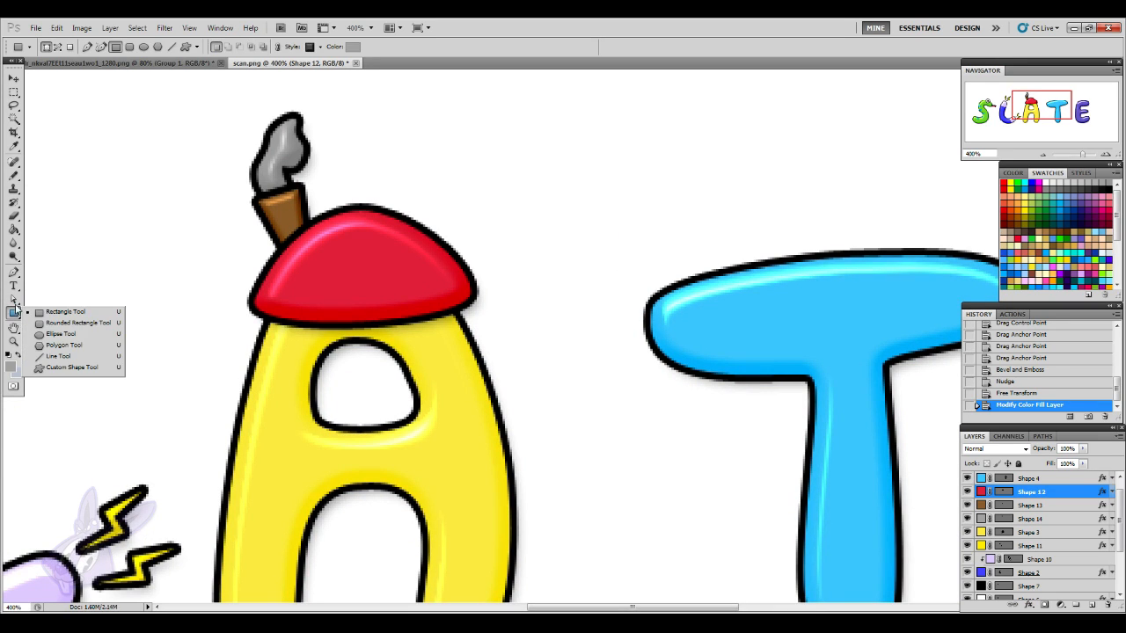
pyautogui.click(13, 299)
pyautogui.click(294, 247)
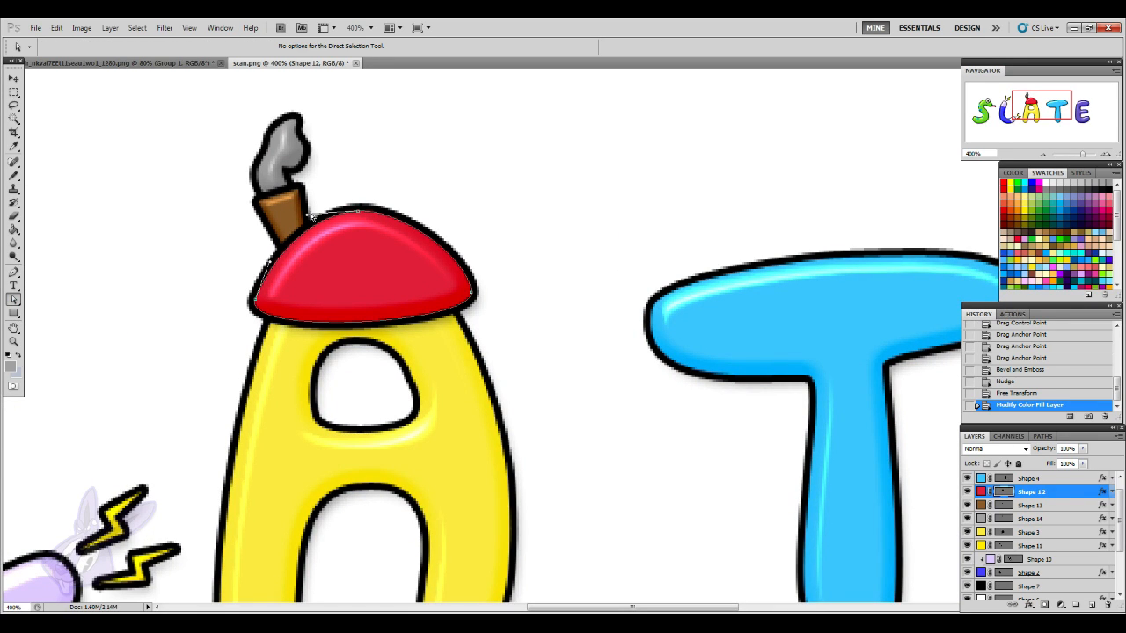
pyautogui.moveTo(307, 214); pyautogui.dragTo(270, 211)
pyautogui.click(360, 214)
pyautogui.moveTo(400, 214); pyautogui.dragTo(448, 208)
pyautogui.click(440, 295)
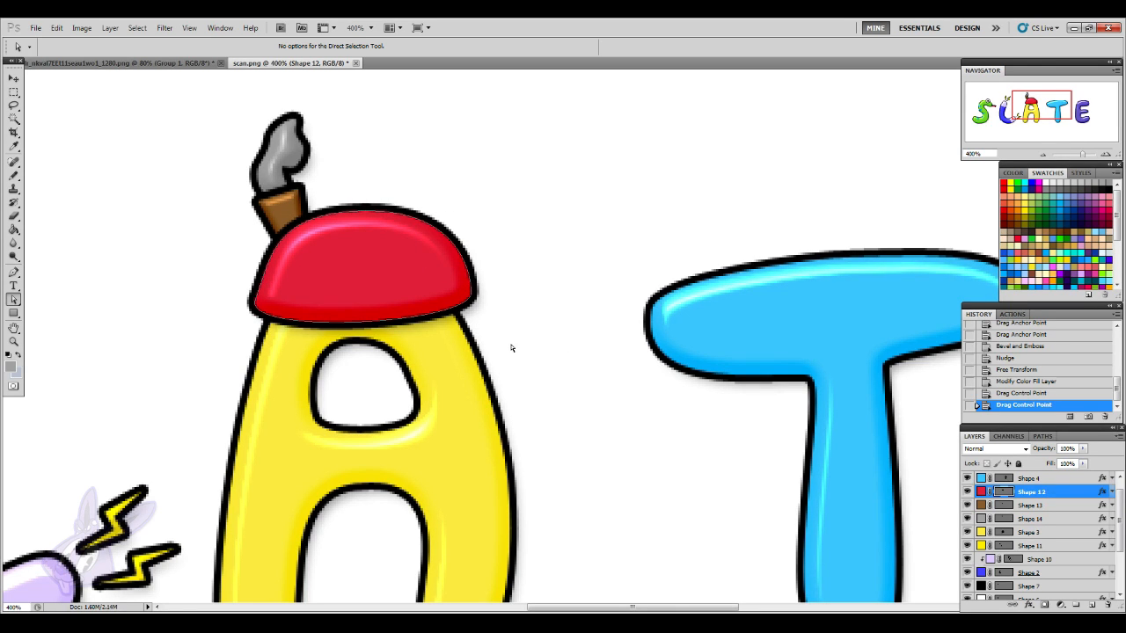
# - Compare the rounder roof against the whole word and revert both curve handle changes, back to the fill colour edit
pyautogui.click(1043, 155)
pyautogui.click(1043, 154)
pyautogui.click(1043, 155)
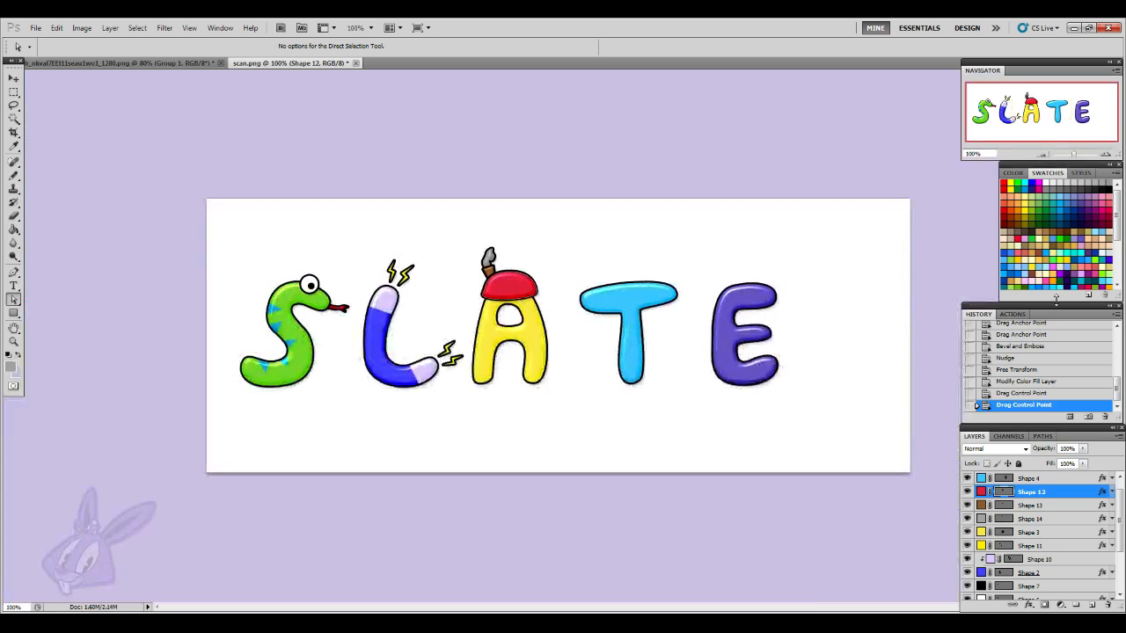
pyautogui.click(1034, 506)
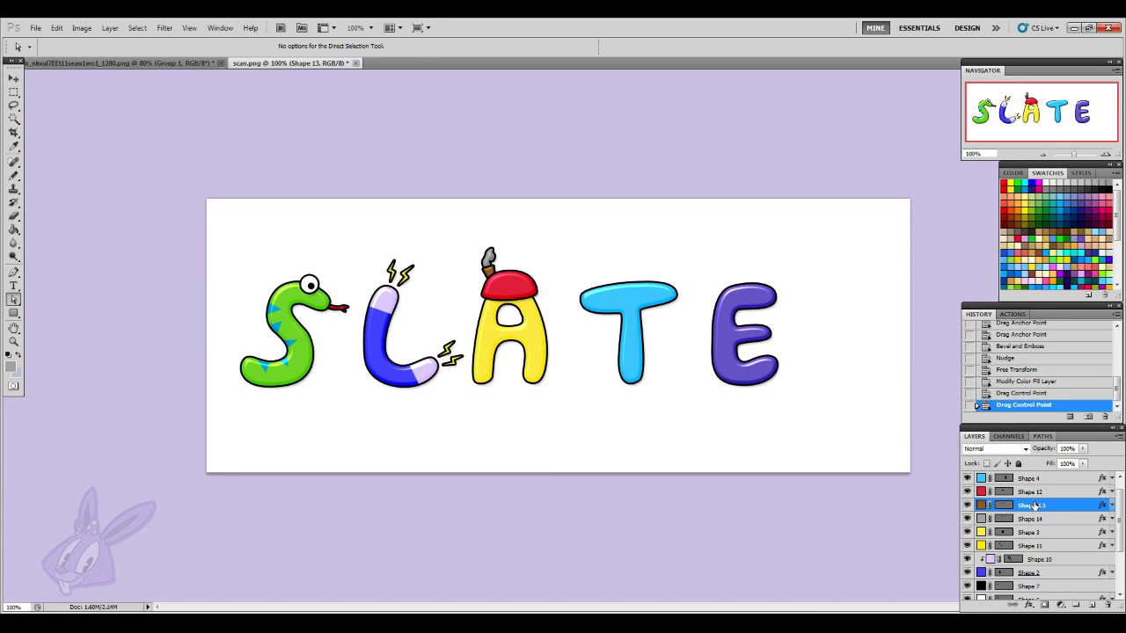
pyautogui.click(1031, 381)
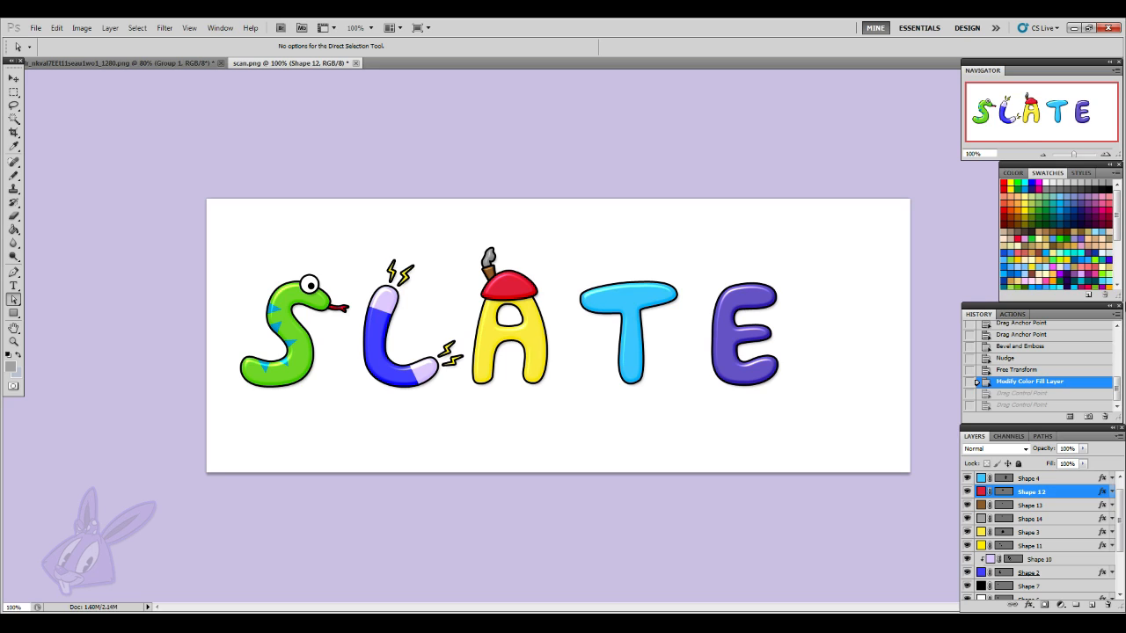
# - Narrow the foot of the blue T's stem, Shape 4, towards a point by moving its lower anchor point and curve handles
pyautogui.click(1046, 480)
pyautogui.scroll(1, 1038, 572)
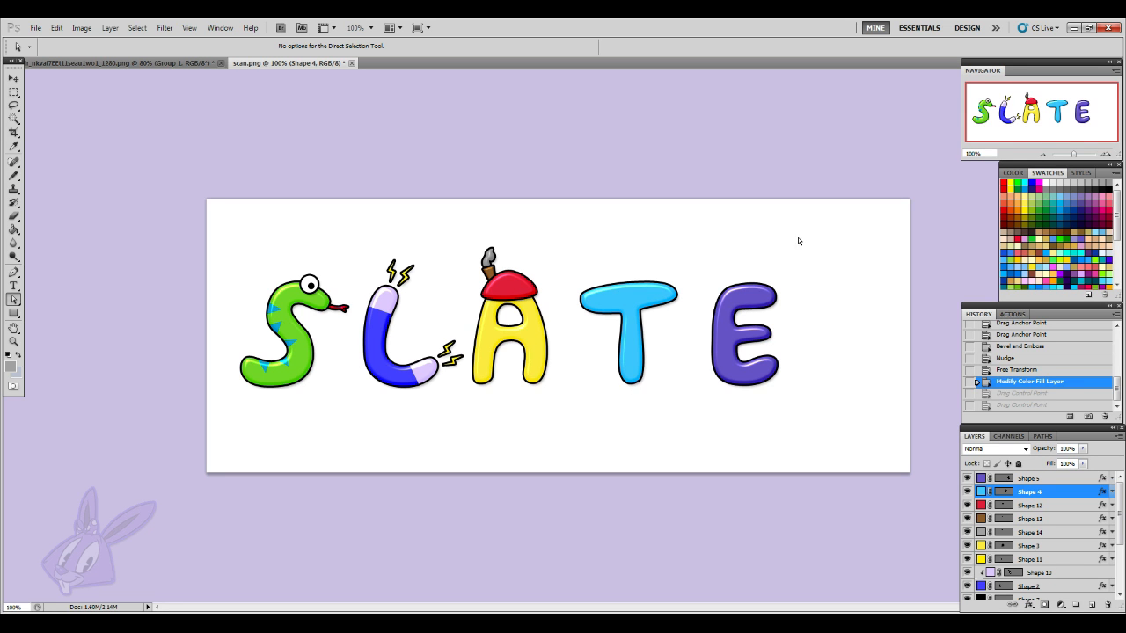
pyautogui.click(1106, 155)
pyautogui.click(1106, 155)
pyautogui.click(1106, 154)
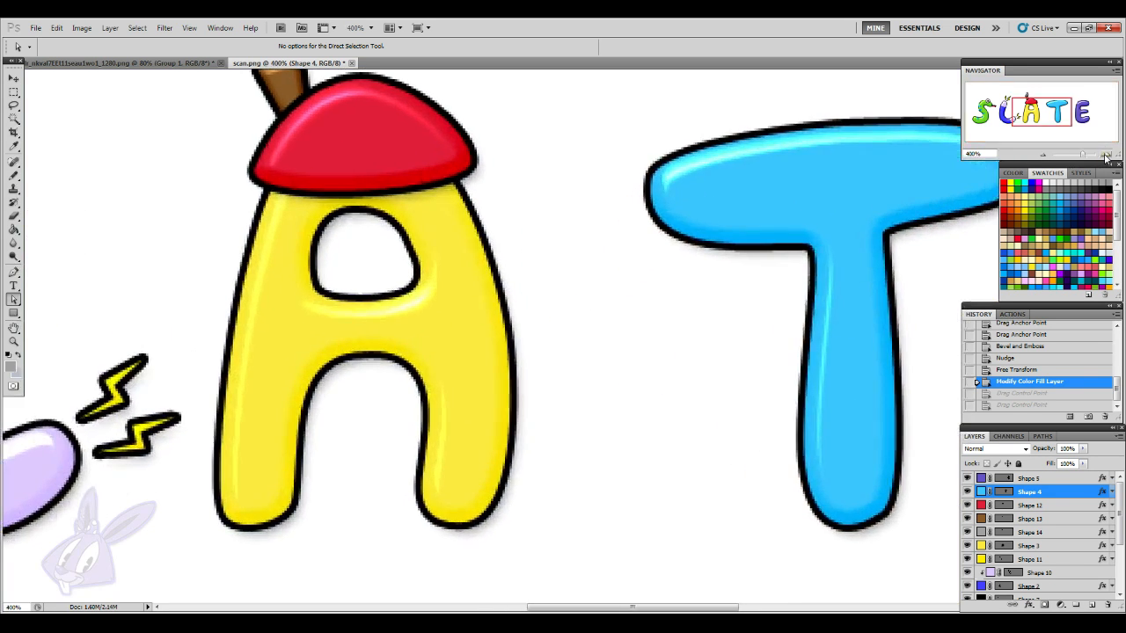
pyautogui.click(1106, 154)
pyautogui.moveTo(698, 605); pyautogui.dragTo(749, 601)
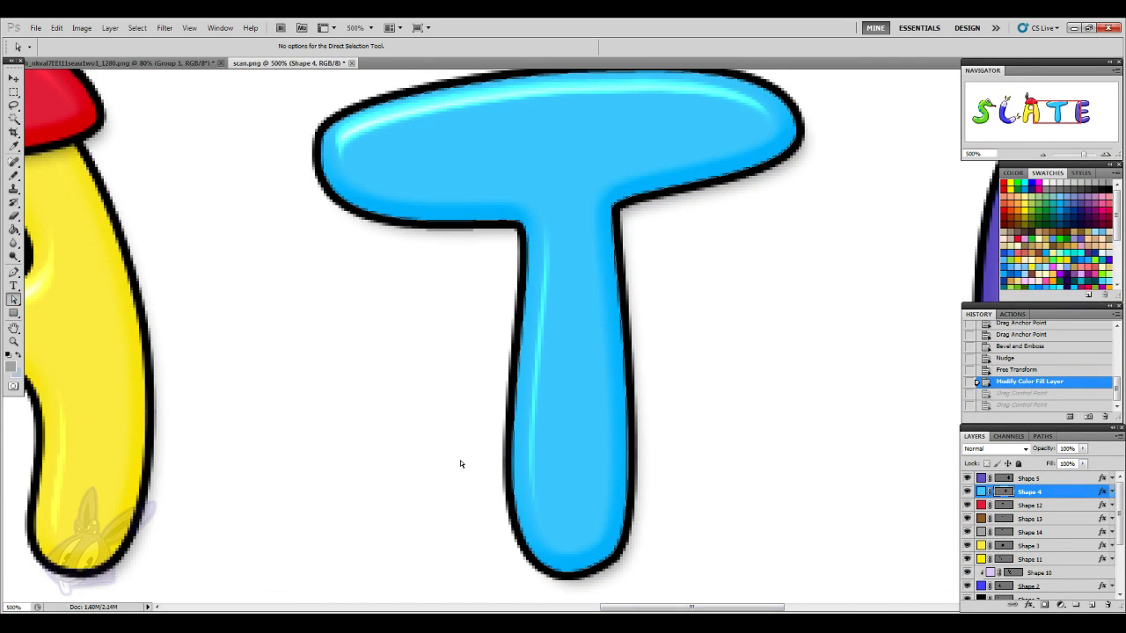
pyautogui.click(1073, 27)
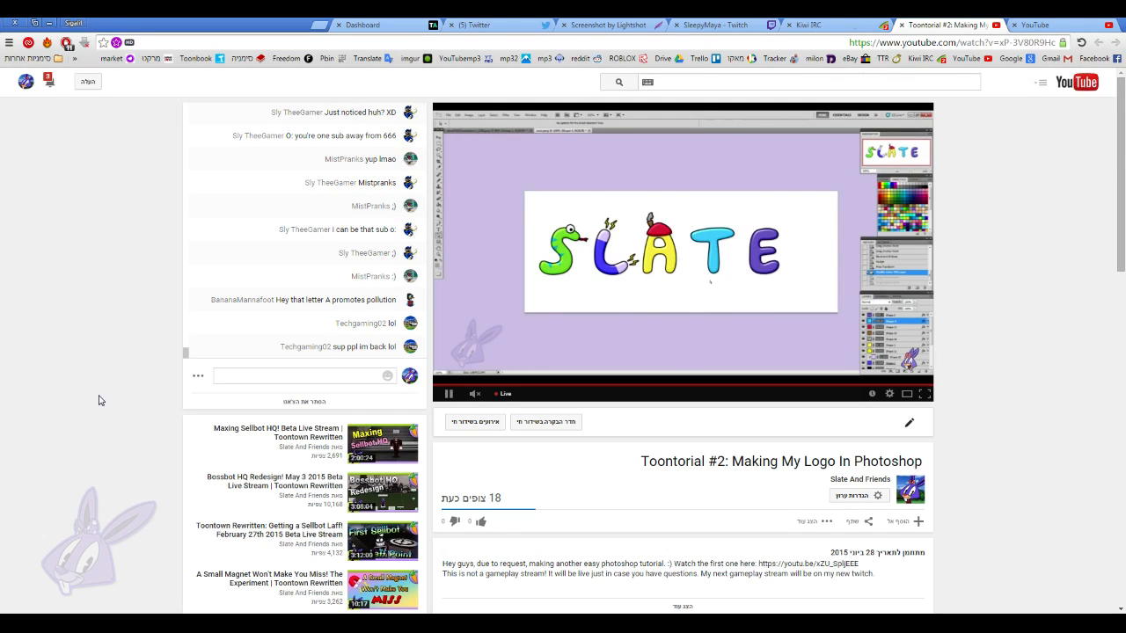
pyautogui.hotkey('alt', 'Tab')
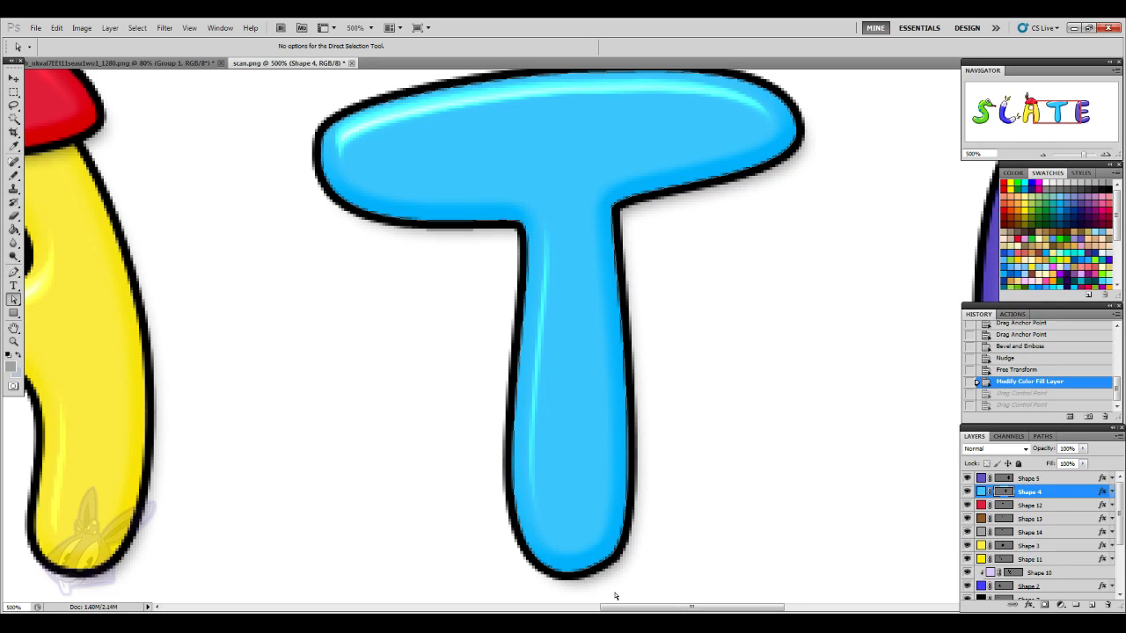
pyautogui.click(605, 563)
pyautogui.scroll(-2, 595, 526)
pyautogui.moveTo(590, 531)
pyautogui.mouseDown()
pyautogui.moveTo(646, 503)
pyautogui.moveTo(573, 526)
pyautogui.moveTo(613, 517)
pyautogui.moveTo(602, 513)
pyautogui.moveTo(578, 525)
pyautogui.moveTo(610, 530)
pyautogui.mouseUp()
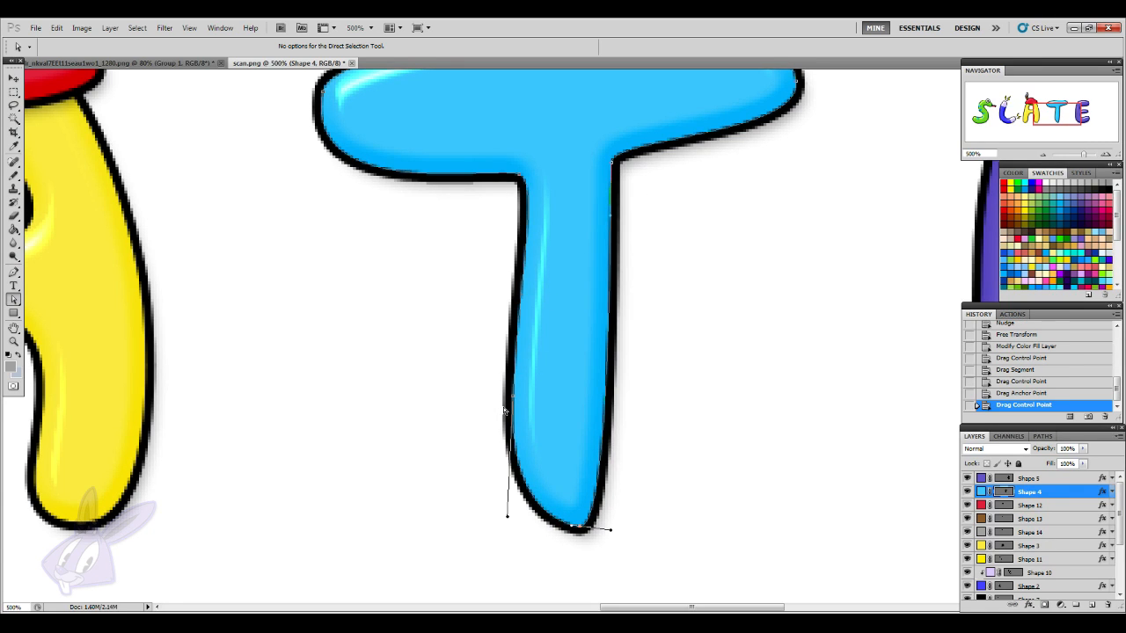
# - Raise the anchor point on the left side of the T's stem and adjust the curve handles on both sides to taper it
pyautogui.click(513, 457)
pyautogui.click(515, 446)
pyautogui.click(513, 396)
pyautogui.moveTo(515, 398); pyautogui.dragTo(518, 323)
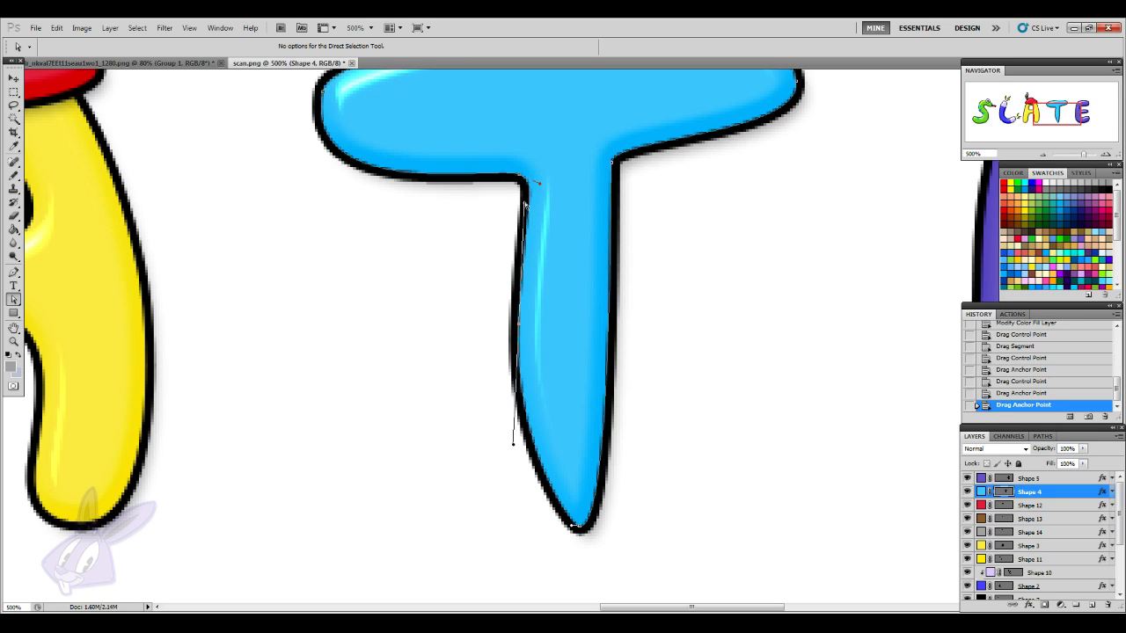
pyautogui.moveTo(519, 205); pyautogui.dragTo(516, 204)
pyautogui.click(609, 262)
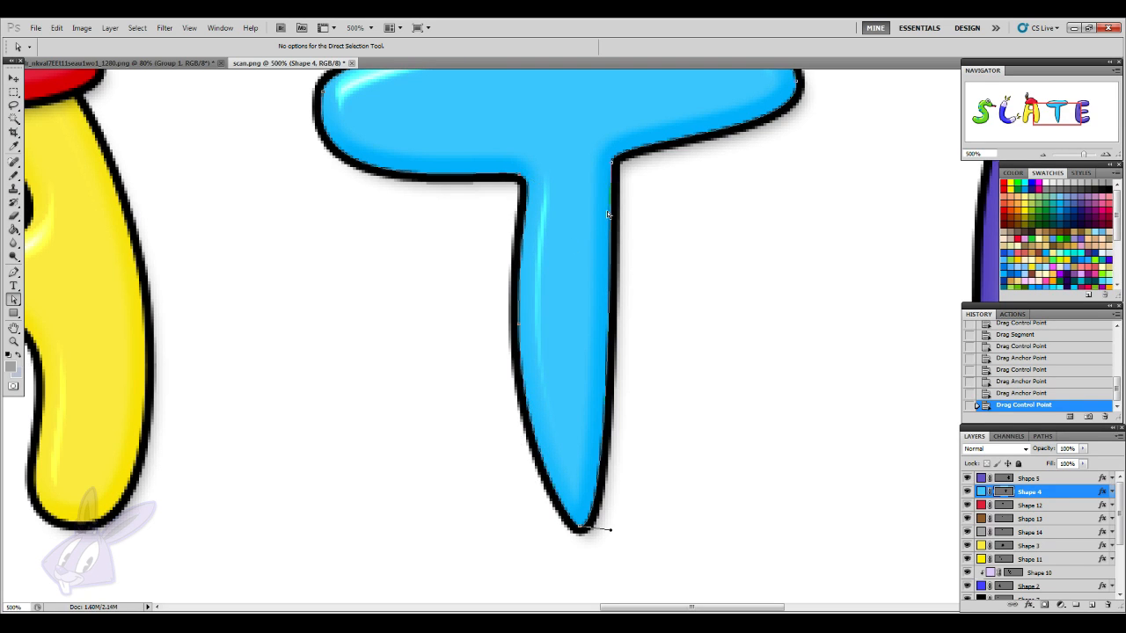
pyautogui.moveTo(612, 218); pyautogui.dragTo(629, 220)
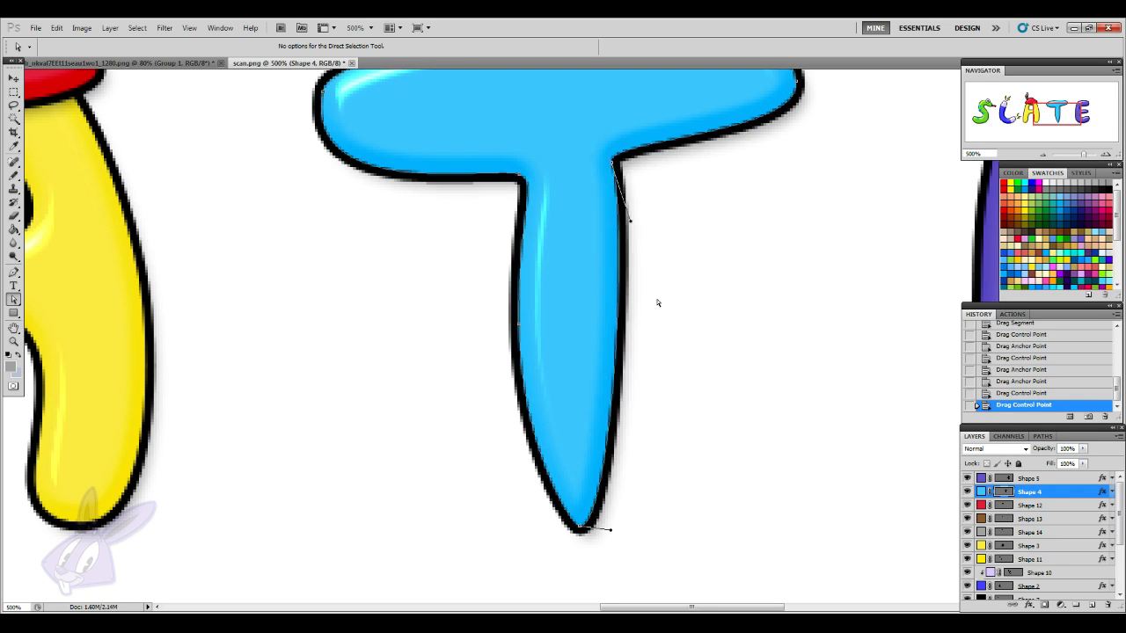
# - Shift the T's right inner corner slightly outward and redirect its handles to curve the stem's right edge
pyautogui.scroll(1, 615, 342)
pyautogui.click(614, 189)
pyautogui.moveTo(615, 189); pyautogui.dragTo(619, 164)
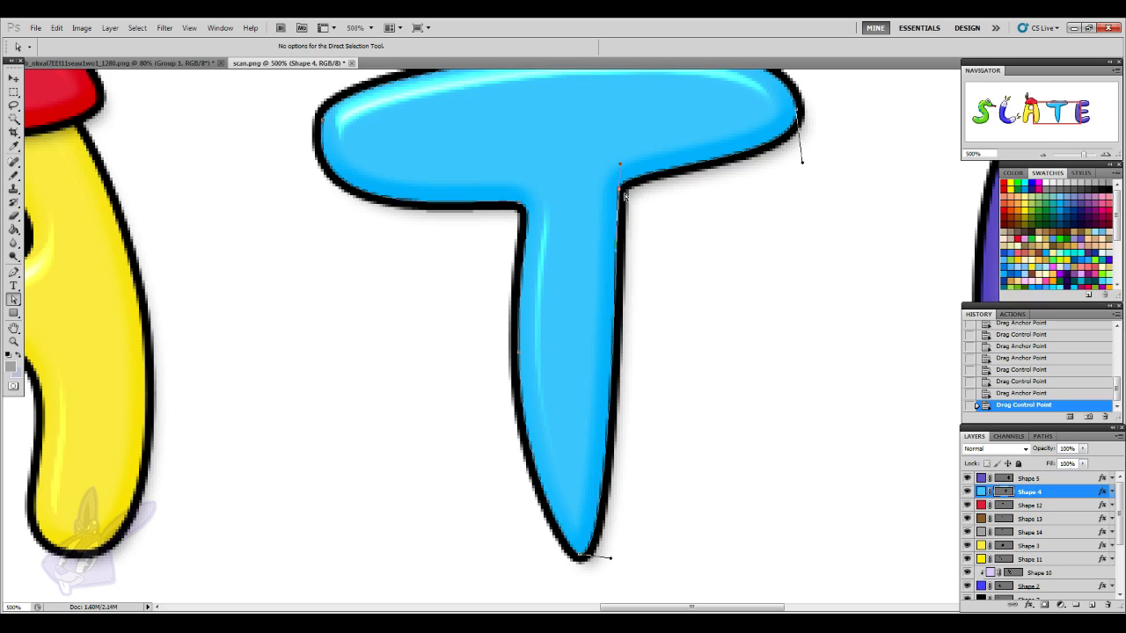
pyautogui.moveTo(617, 252); pyautogui.dragTo(627, 255)
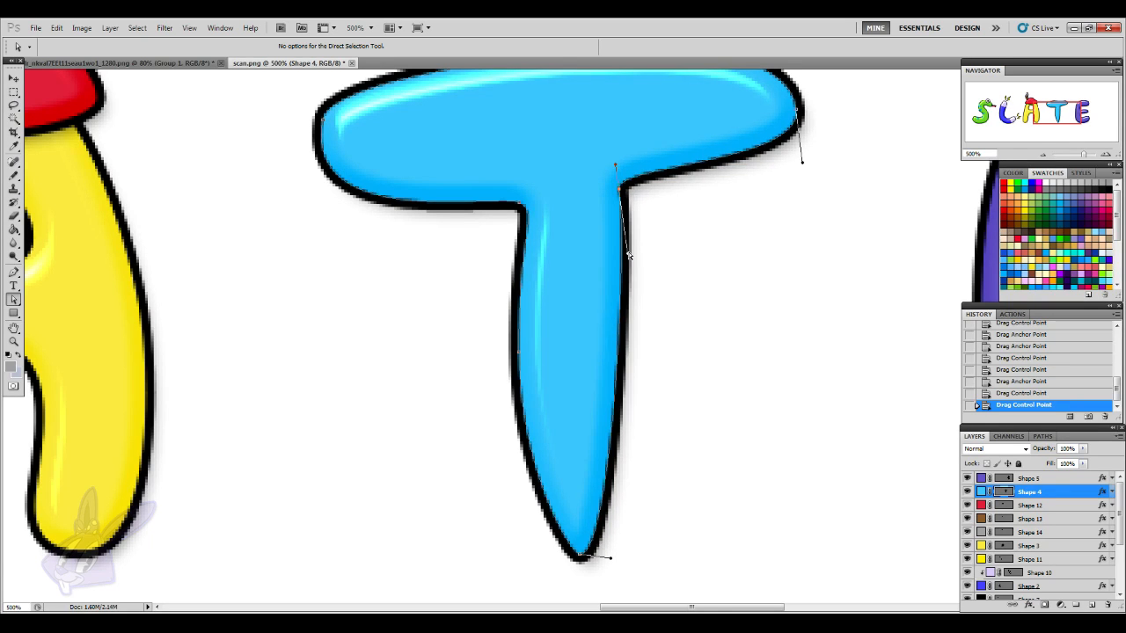
# - Add an anchor point on the stem's right edge and bulge both sides of the stem outward into a carrot shape
pyautogui.rightClick(620, 339)
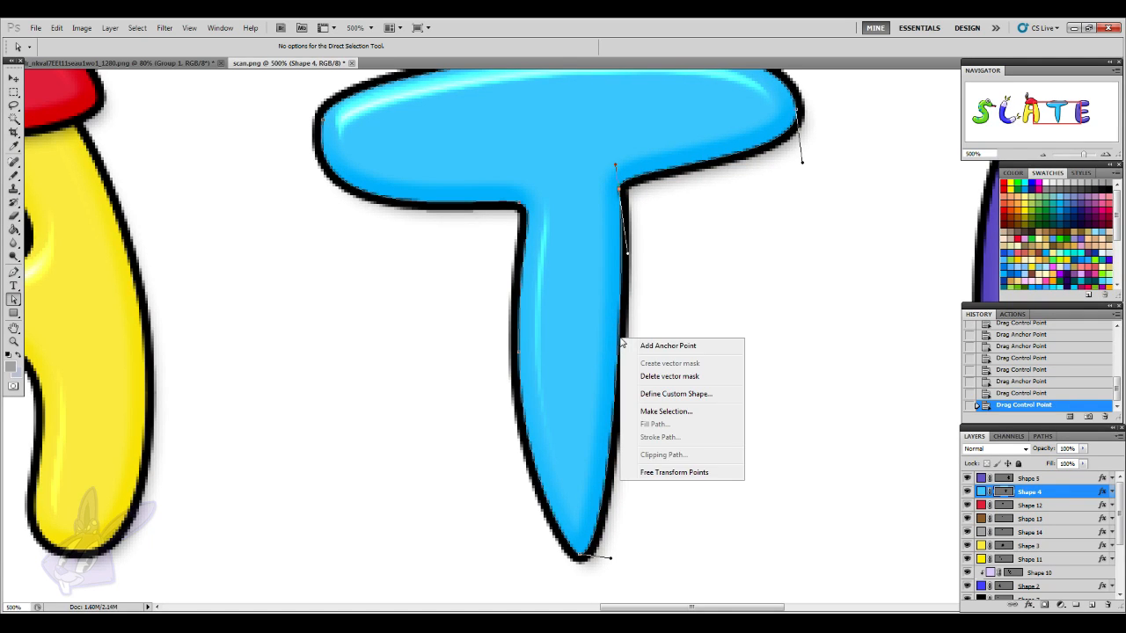
pyautogui.click(630, 347)
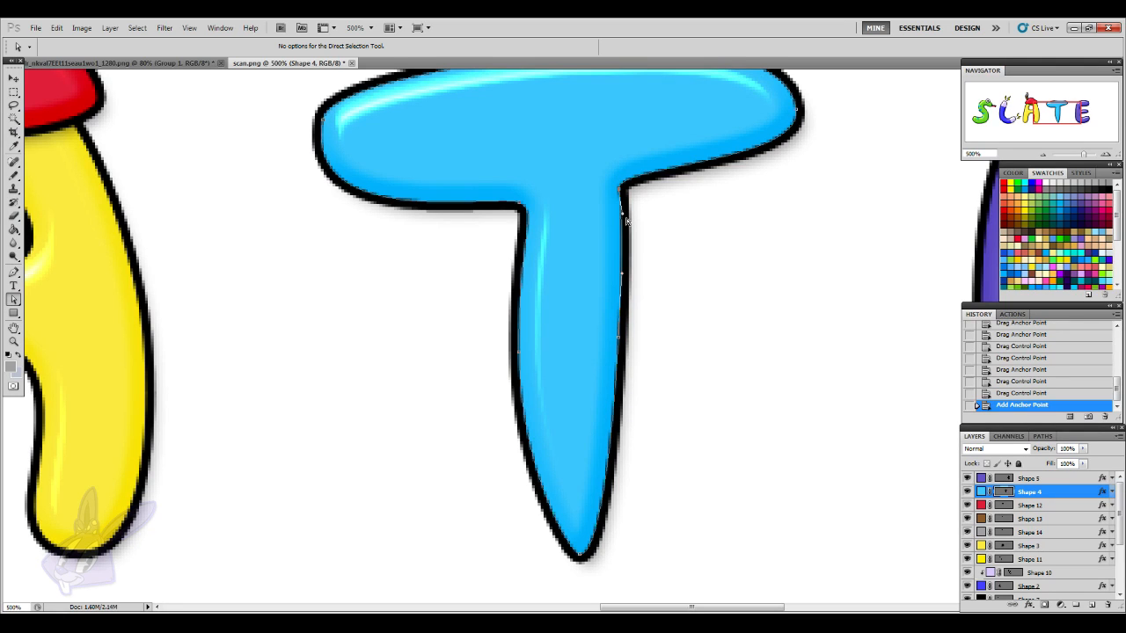
pyautogui.moveTo(622, 217); pyautogui.dragTo(622, 218)
pyautogui.moveTo(619, 338); pyautogui.dragTo(630, 308)
pyautogui.moveTo(518, 352); pyautogui.dragTo(514, 304)
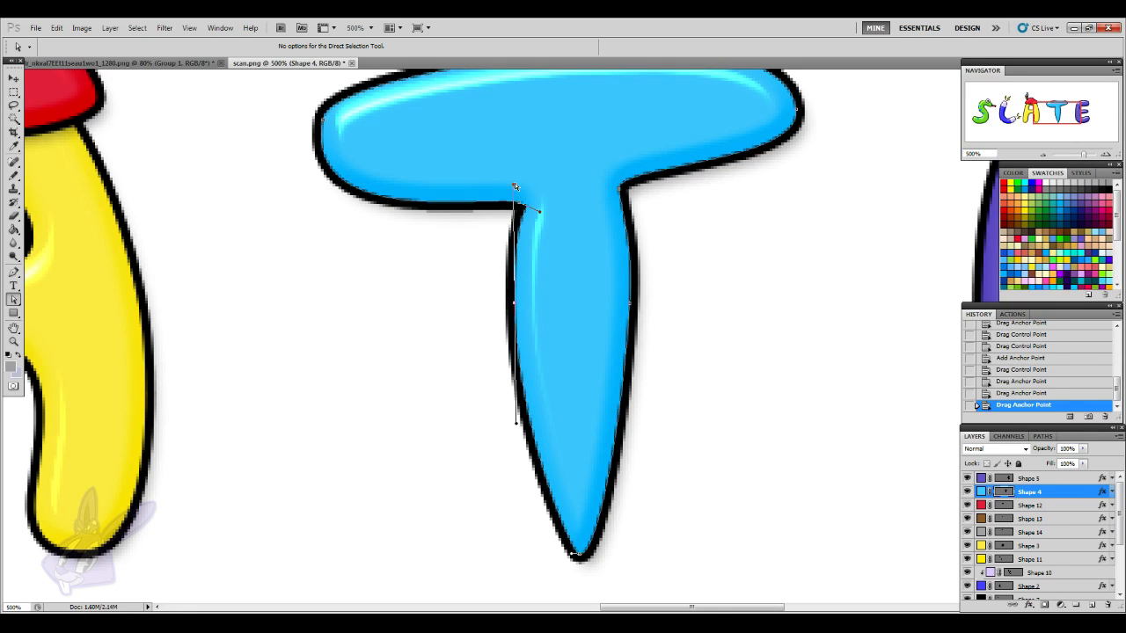
pyautogui.moveTo(512, 192); pyautogui.dragTo(534, 209)
pyautogui.moveTo(516, 305); pyautogui.dragTo(518, 413)
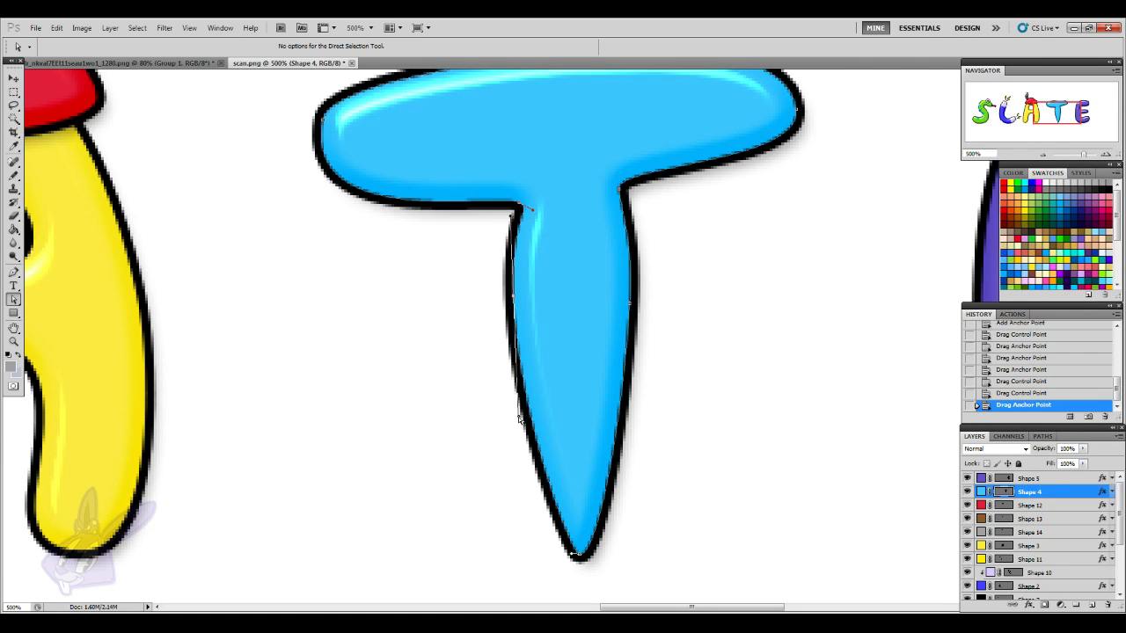
# - Move the T's right inner corner down and outward, and smooth the curve of the stem's right edge below it
pyautogui.click(572, 418)
pyautogui.scroll(2, 852, 424)
pyautogui.click(626, 304)
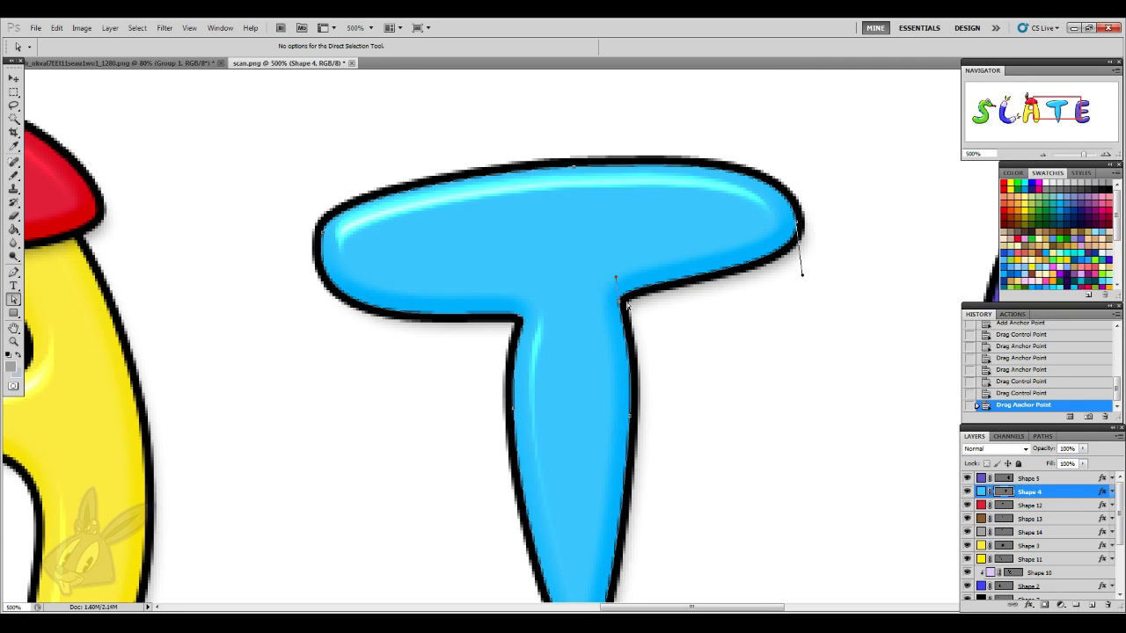
pyautogui.moveTo(623, 302); pyautogui.dragTo(627, 316)
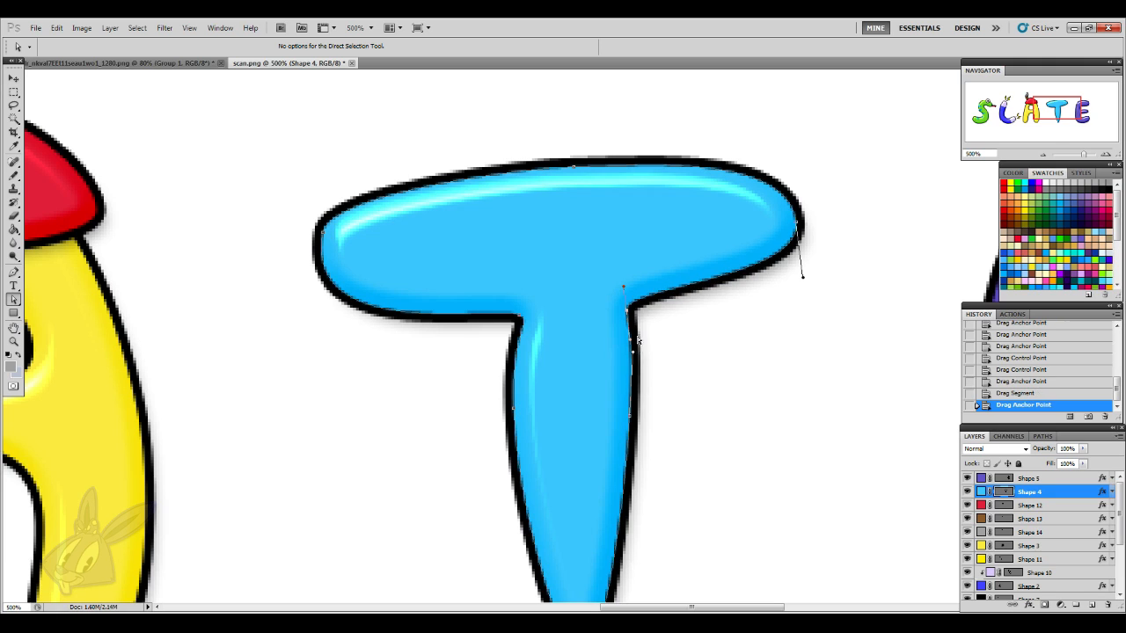
pyautogui.moveTo(634, 357); pyautogui.dragTo(635, 363)
pyautogui.moveTo(630, 416); pyautogui.dragTo(632, 416)
pyautogui.scroll(-2, 748, 431)
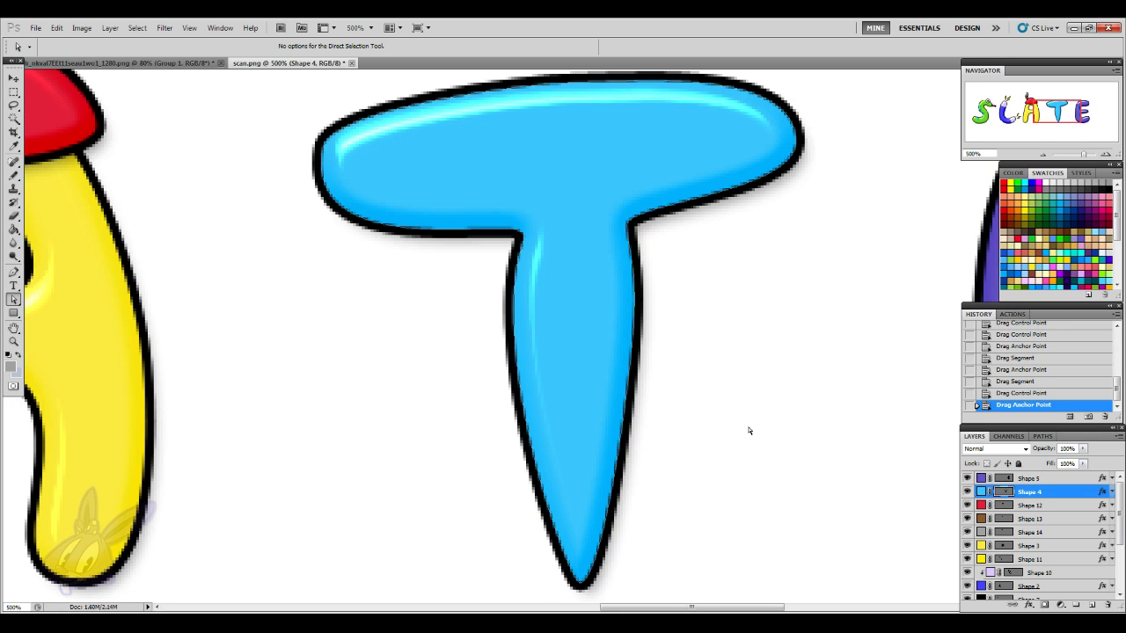
# - Choose a light orange swatch and start a new Pen shape with an arched upper edge across the top of the T's stem
pyautogui.click(1042, 155)
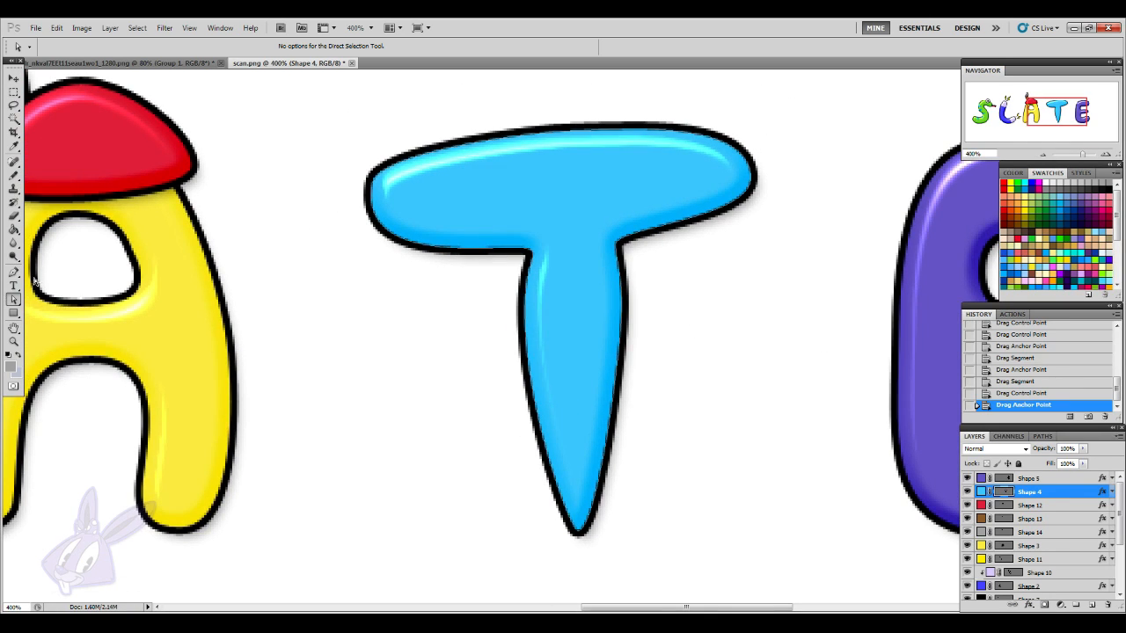
pyautogui.click(15, 315)
pyautogui.click(14, 274)
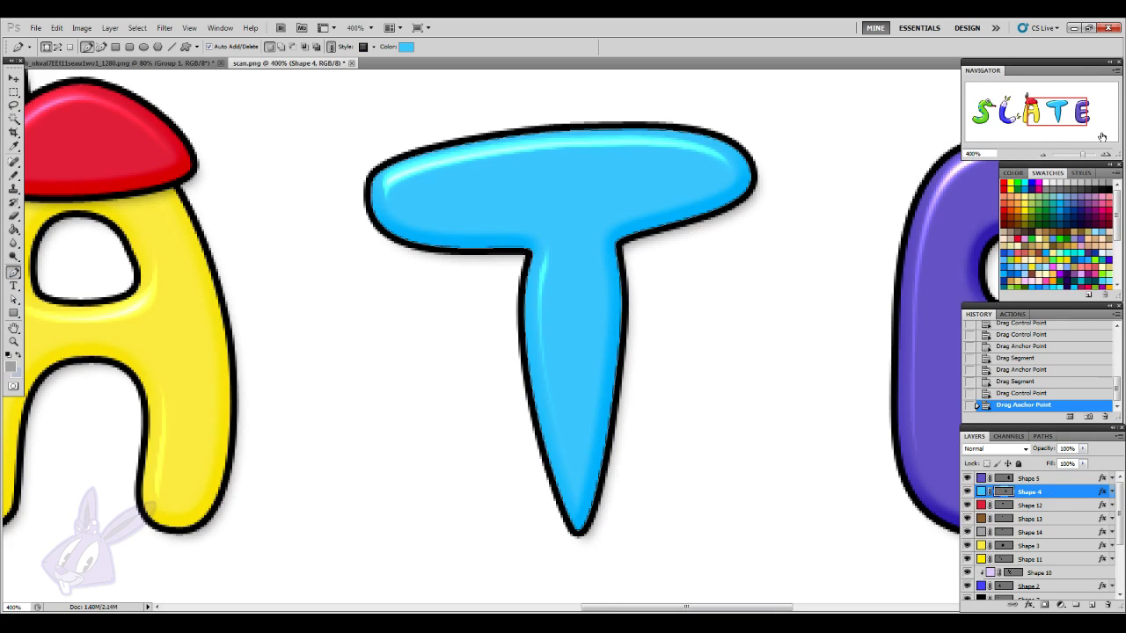
pyautogui.scroll(-3, 1040, 245)
pyautogui.click(1034, 262)
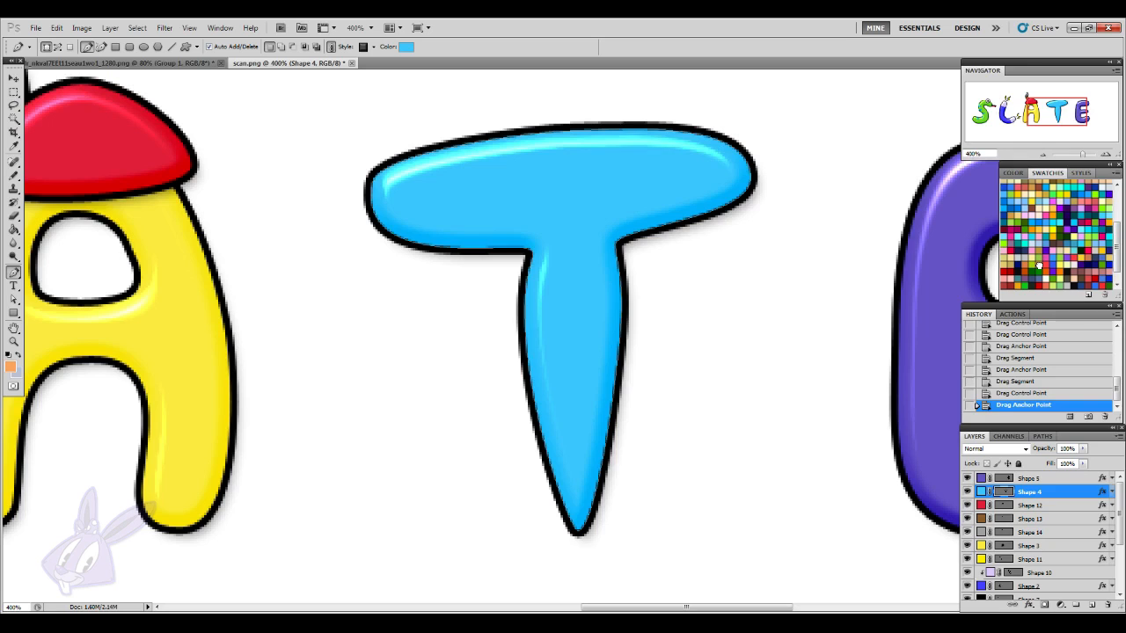
pyautogui.click(514, 264)
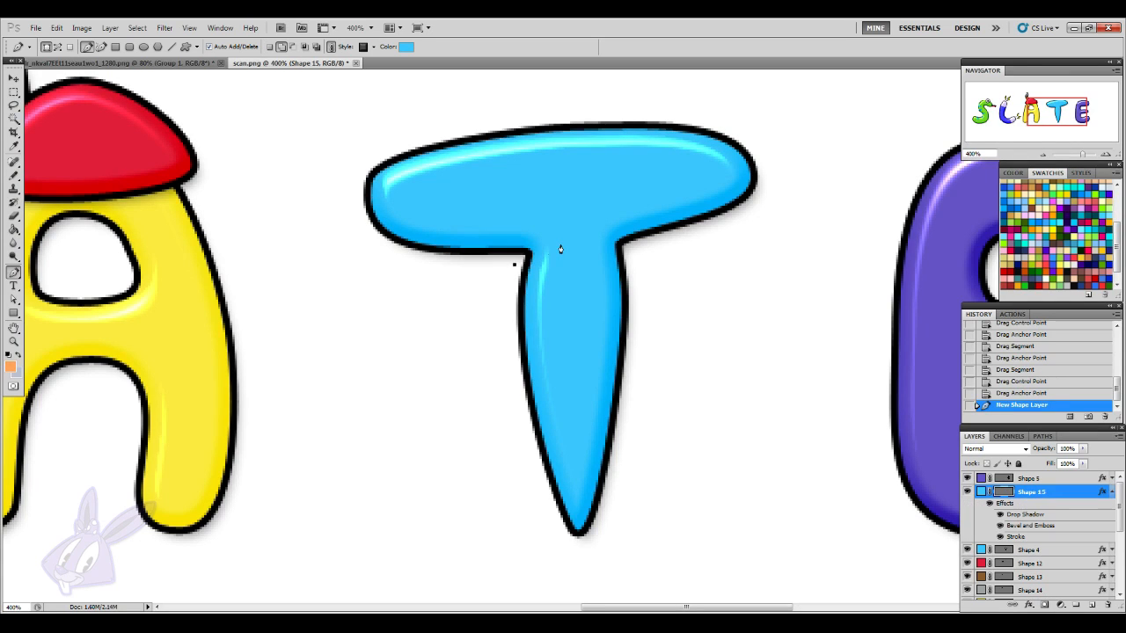
pyautogui.moveTo(567, 244); pyautogui.dragTo(604, 242)
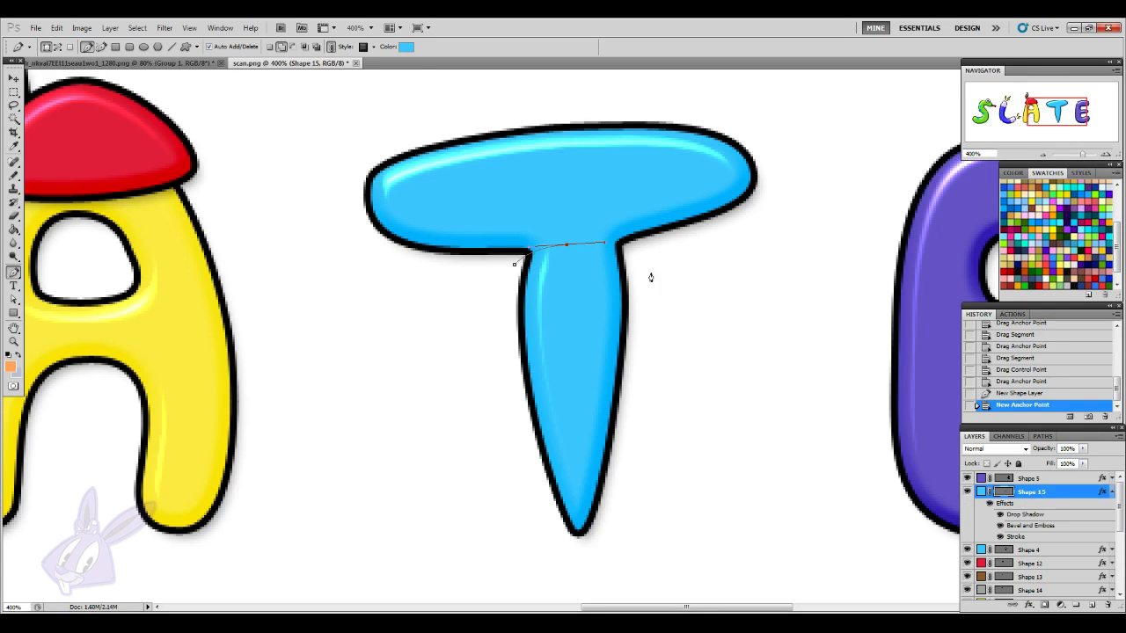
pyautogui.click(636, 268)
# - Clear the new shape's layer style and extend its outline around the stem's tip and back to its starting point
pyautogui.rightClick(1064, 499)
pyautogui.click(1064, 445)
pyautogui.scroll(-1, 616, 545)
pyautogui.moveTo(585, 532); pyautogui.dragTo(539, 530)
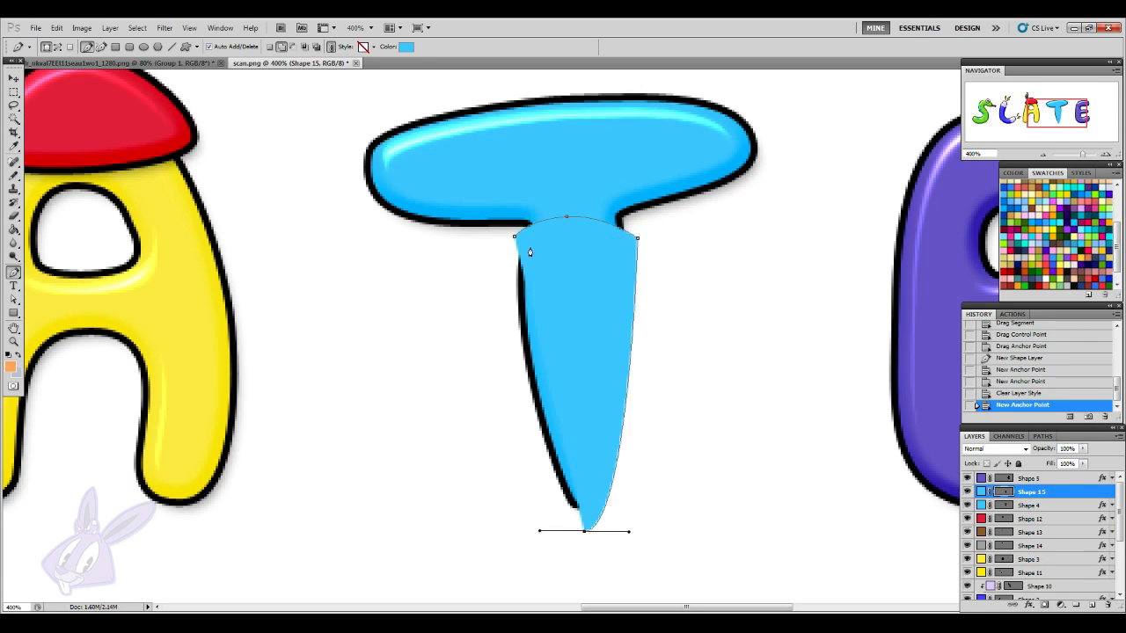
pyautogui.moveTo(515, 238); pyautogui.dragTo(549, 186)
# - Fill the new stem shape, Shape 15, with orange f4a12b and clip it to the T layer below
pyautogui.rightClick(1069, 495)
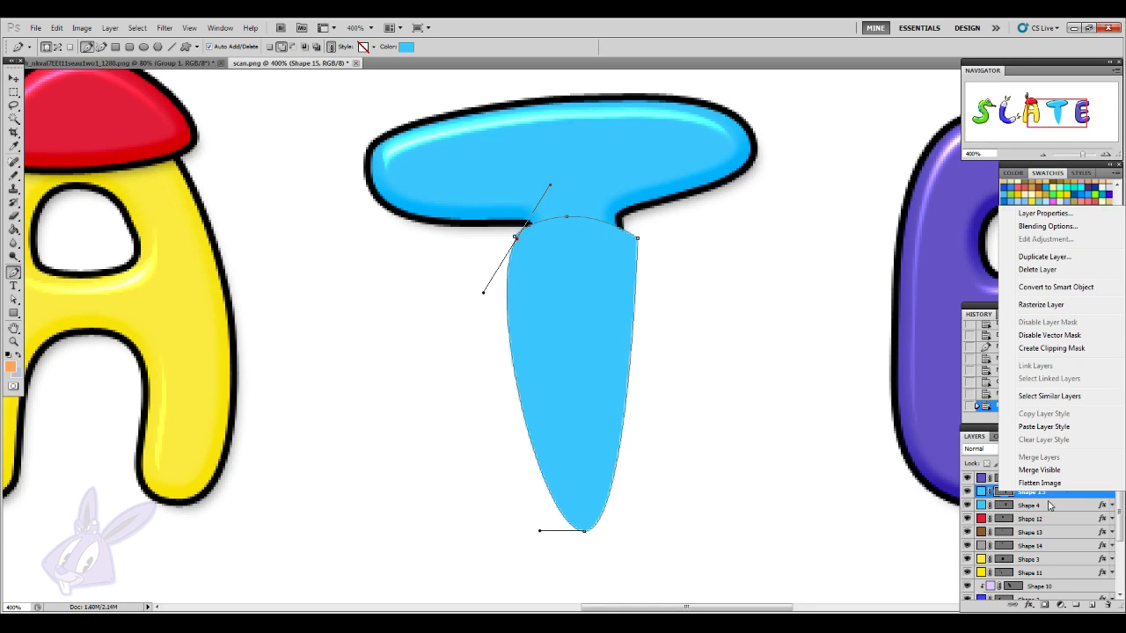
pyautogui.click(979, 496)
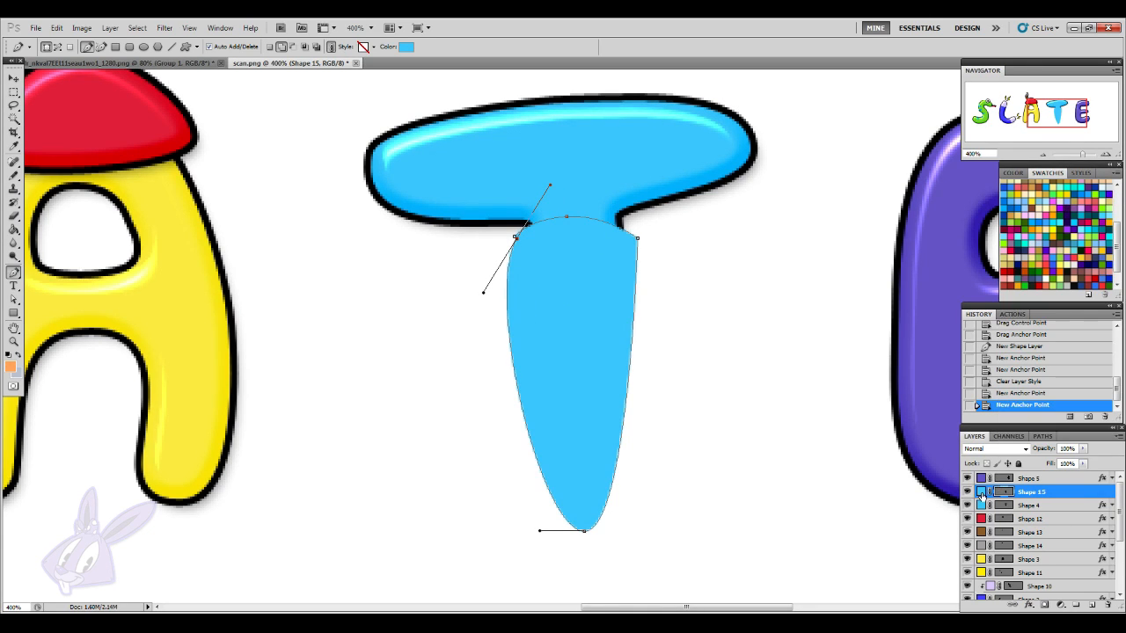
pyautogui.doubleClick(981, 495)
pyautogui.click(876, 535)
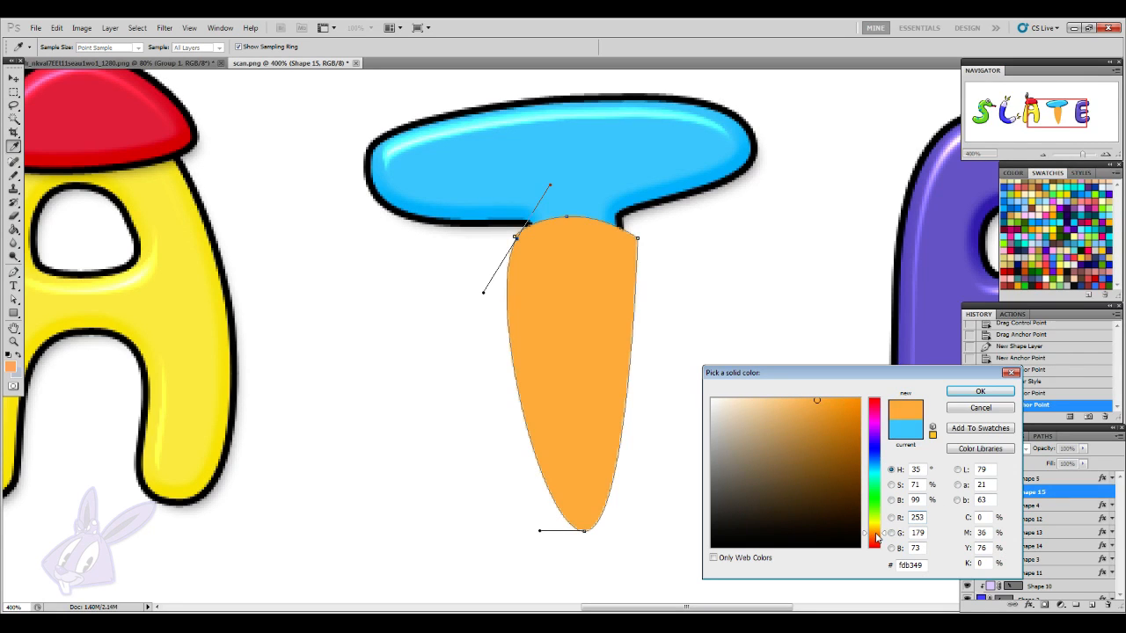
pyautogui.click(832, 405)
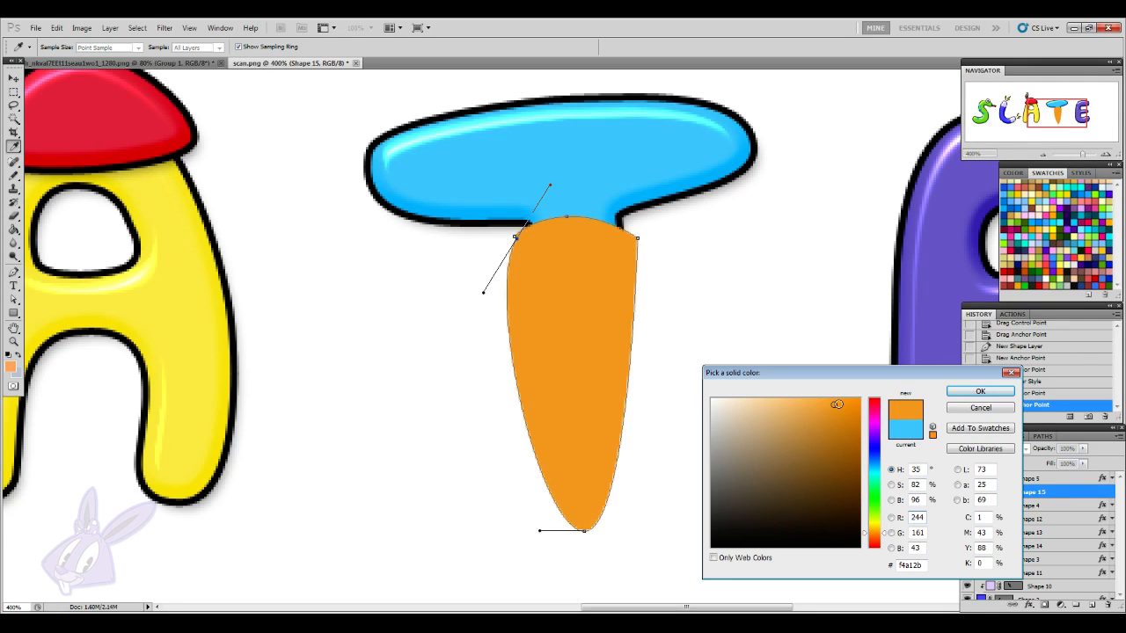
pyautogui.click(985, 393)
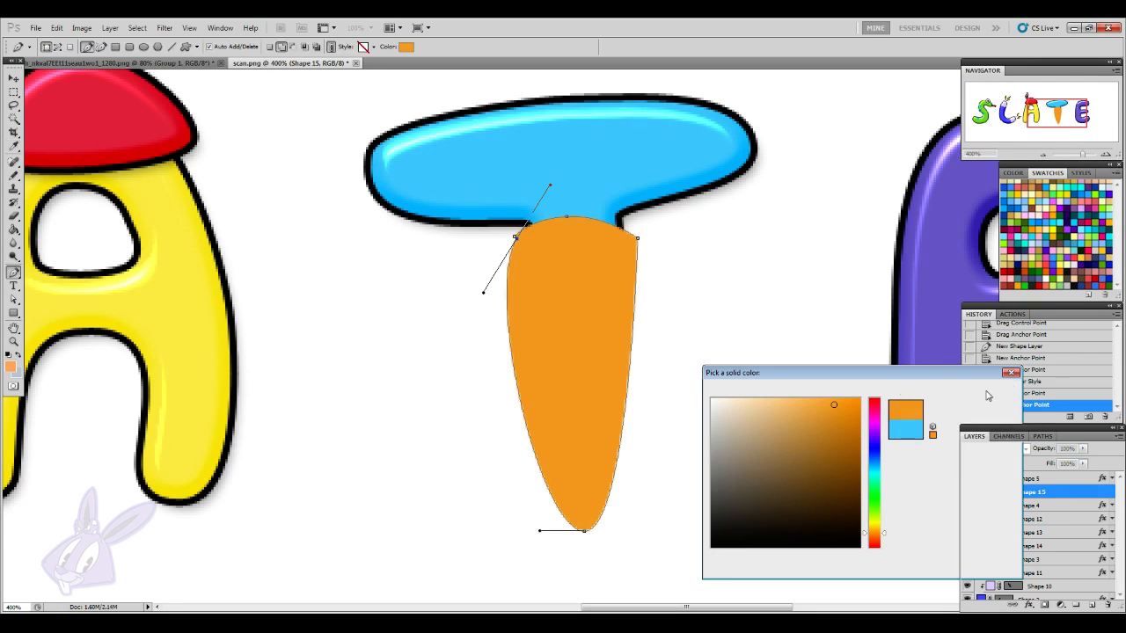
pyautogui.rightClick(1065, 492)
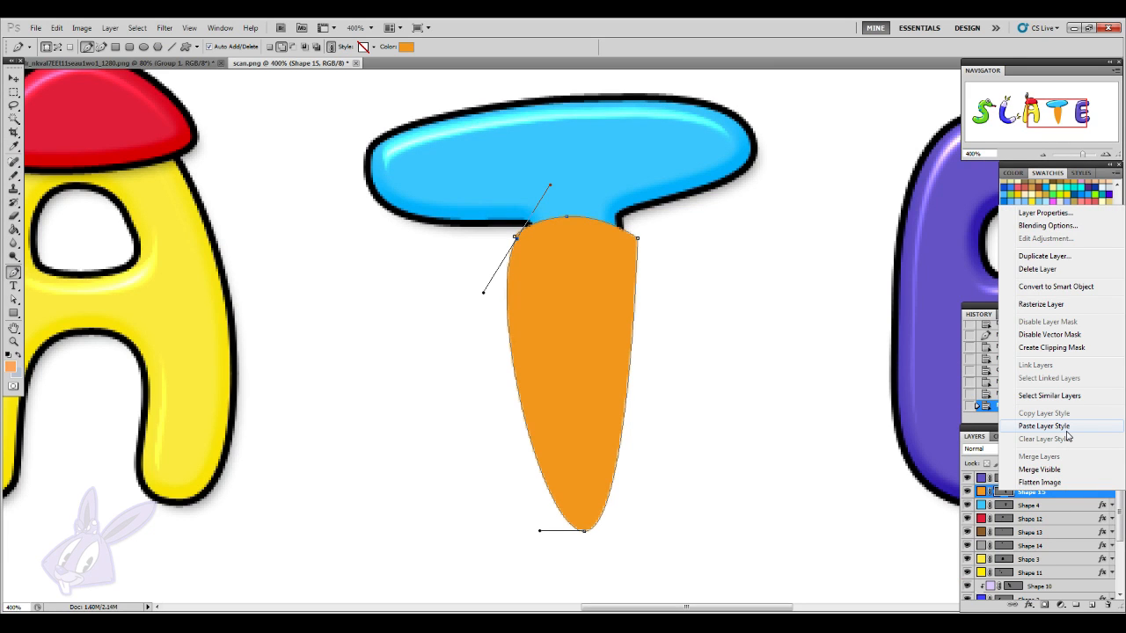
pyautogui.click(1067, 349)
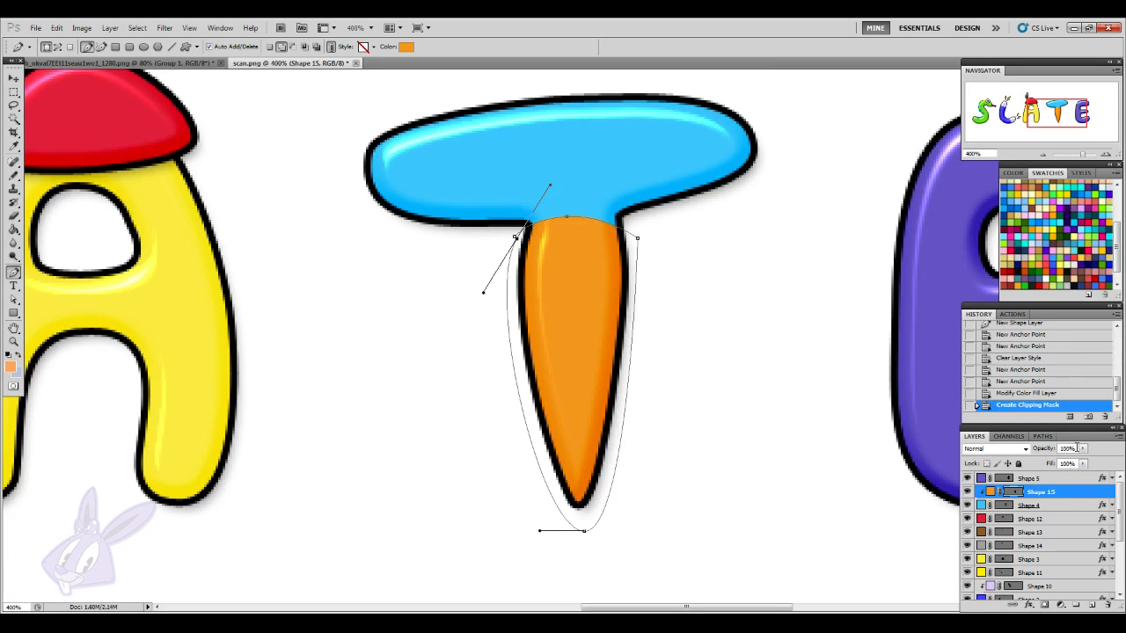
# - Undo the stray edit on the orange shape and close its path at the starting point
pyautogui.click(617, 265)
pyautogui.click(622, 272)
pyautogui.hotkey('ctrl', 'z')
pyautogui.click(516, 237)
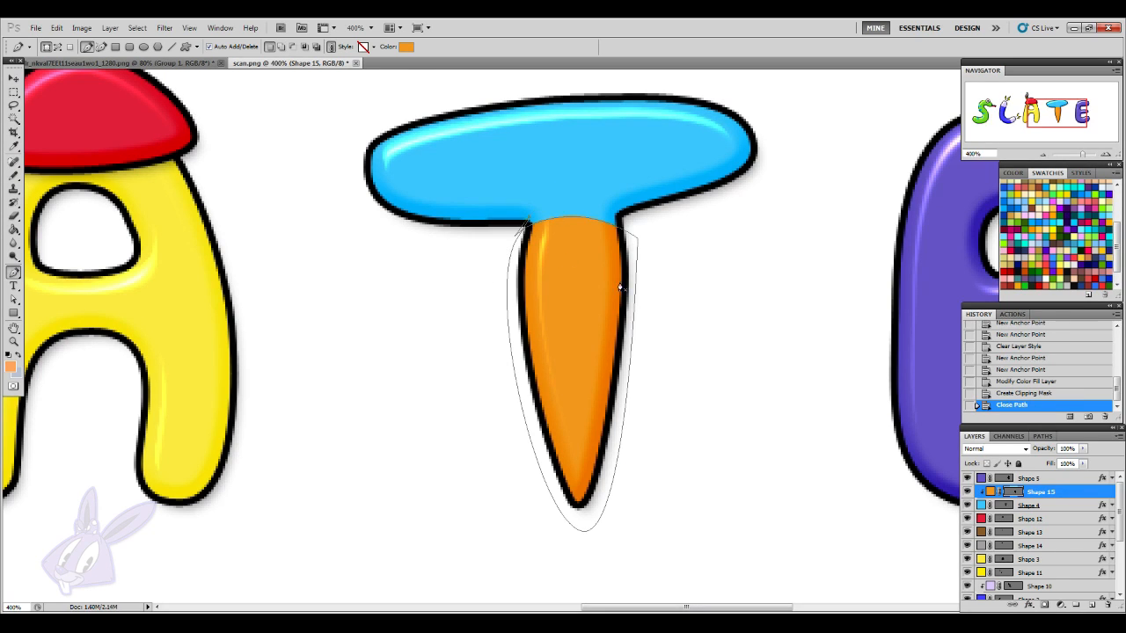
# - Refine the orange shape's upper edge by adjusting its left corner handle and raising the middle and right anchor points slightly
pyautogui.click(14, 299)
pyautogui.click(525, 224)
pyautogui.moveTo(551, 189); pyautogui.dragTo(514, 238)
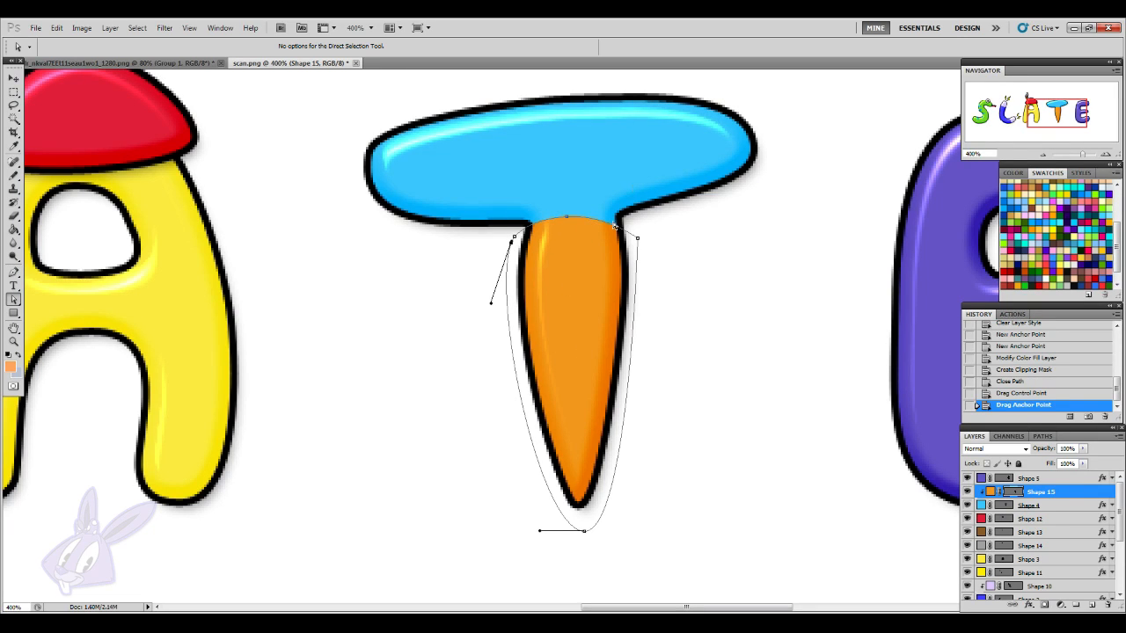
pyautogui.moveTo(570, 221); pyautogui.dragTo(574, 209)
pyautogui.click(637, 238)
pyautogui.moveTo(637, 236); pyautogui.dragTo(636, 233)
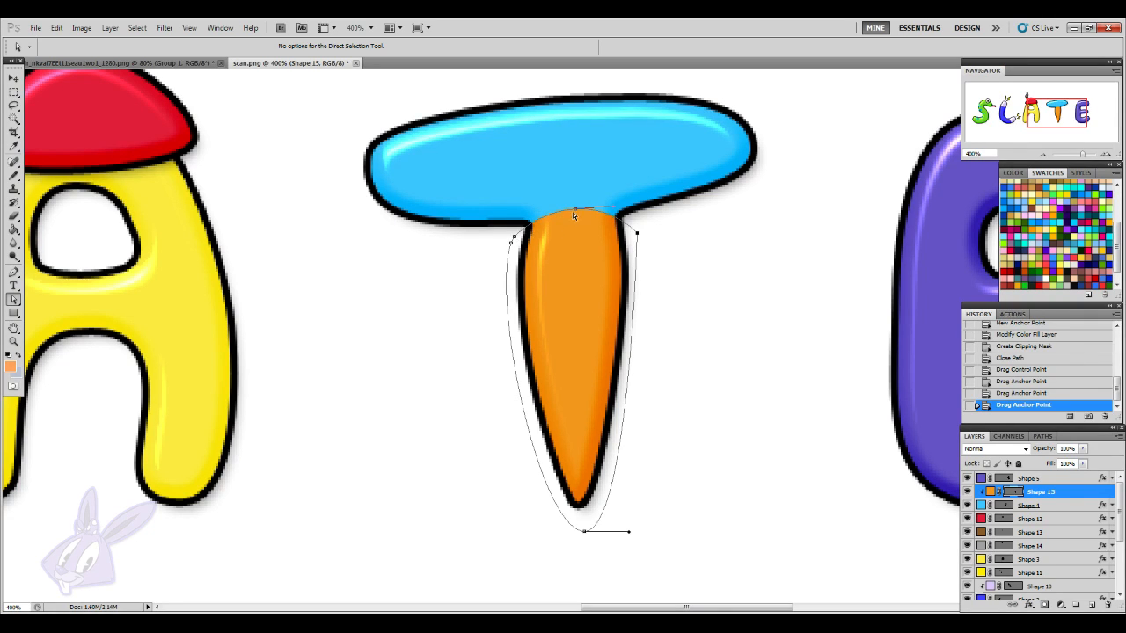
pyautogui.moveTo(572, 210); pyautogui.dragTo(571, 211)
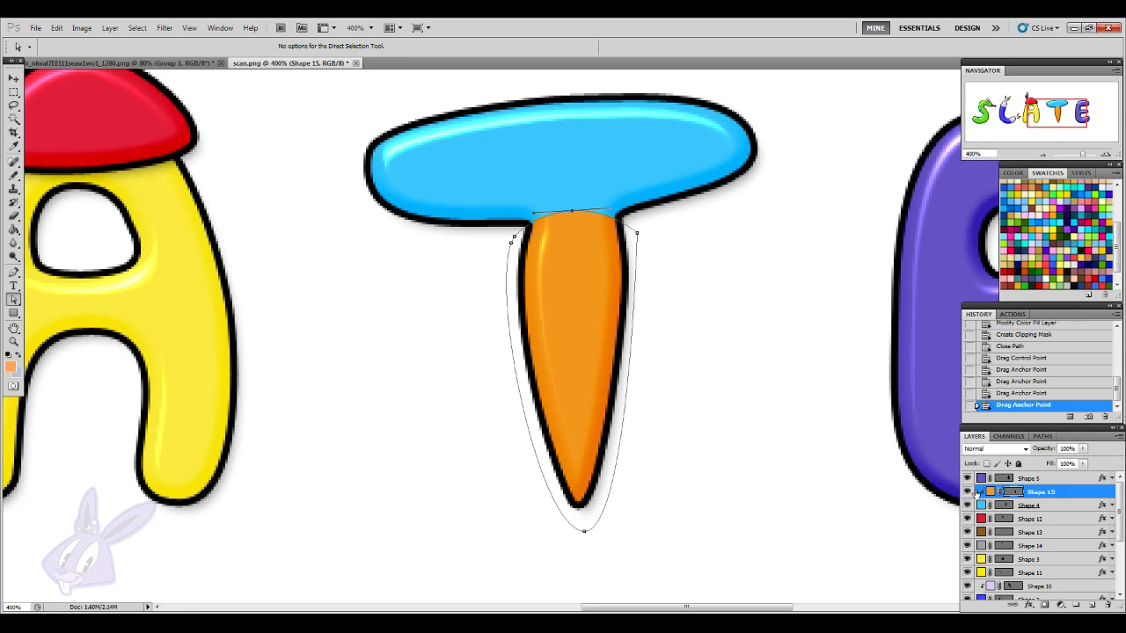
# - Add a black outside stroke to the orange stem shape, Shape 15, and collapse its effects list
pyautogui.click(1030, 606)
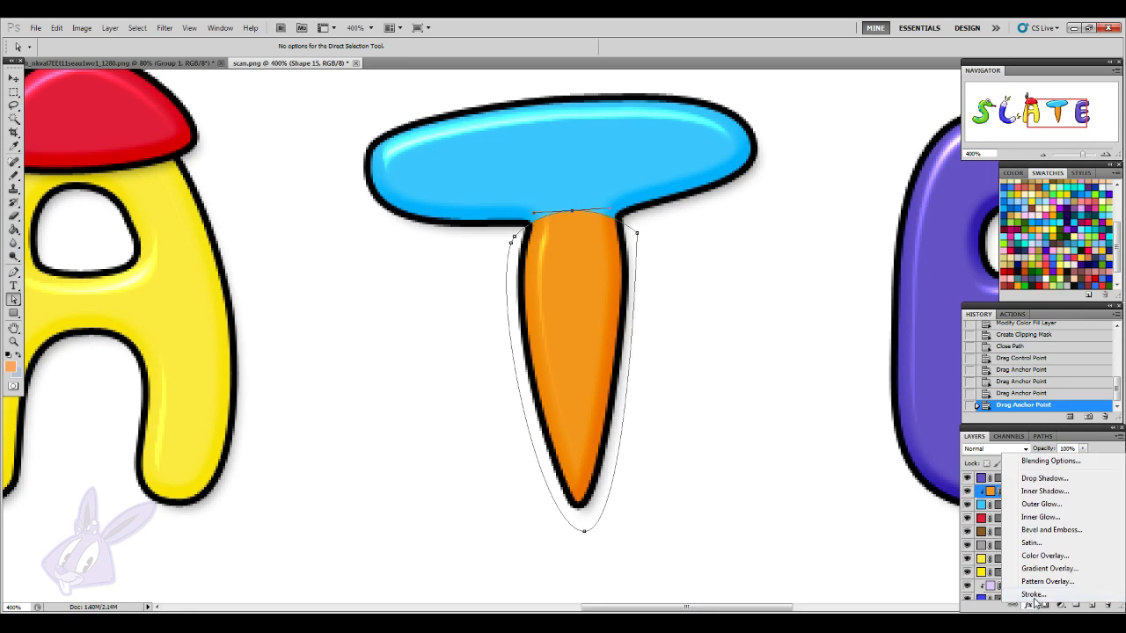
pyautogui.click(1024, 594)
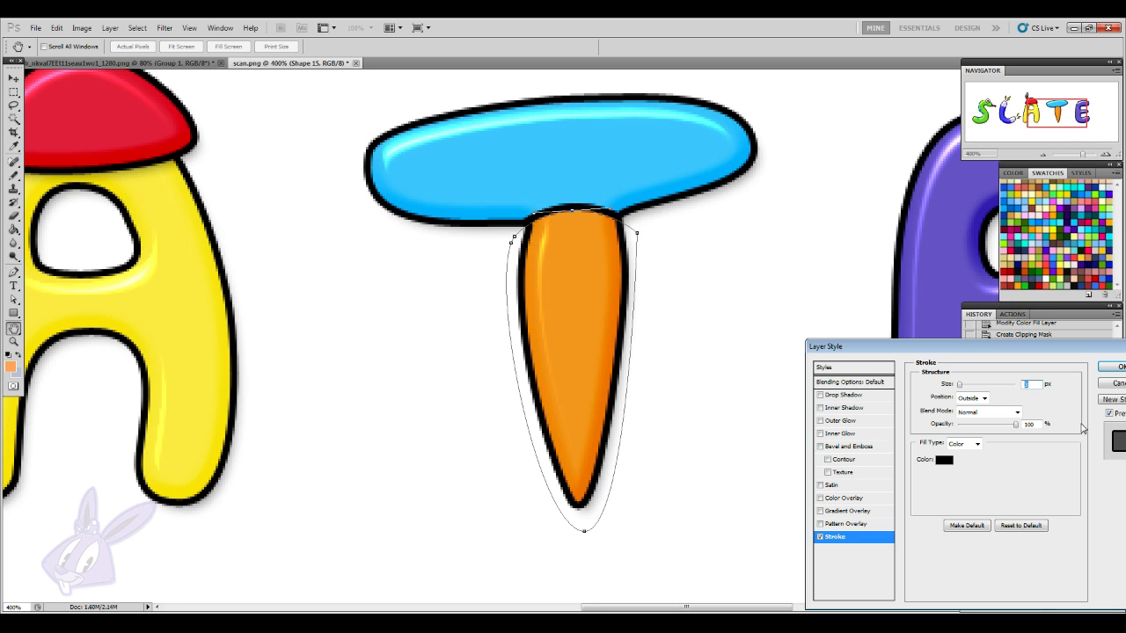
pyautogui.click(1114, 366)
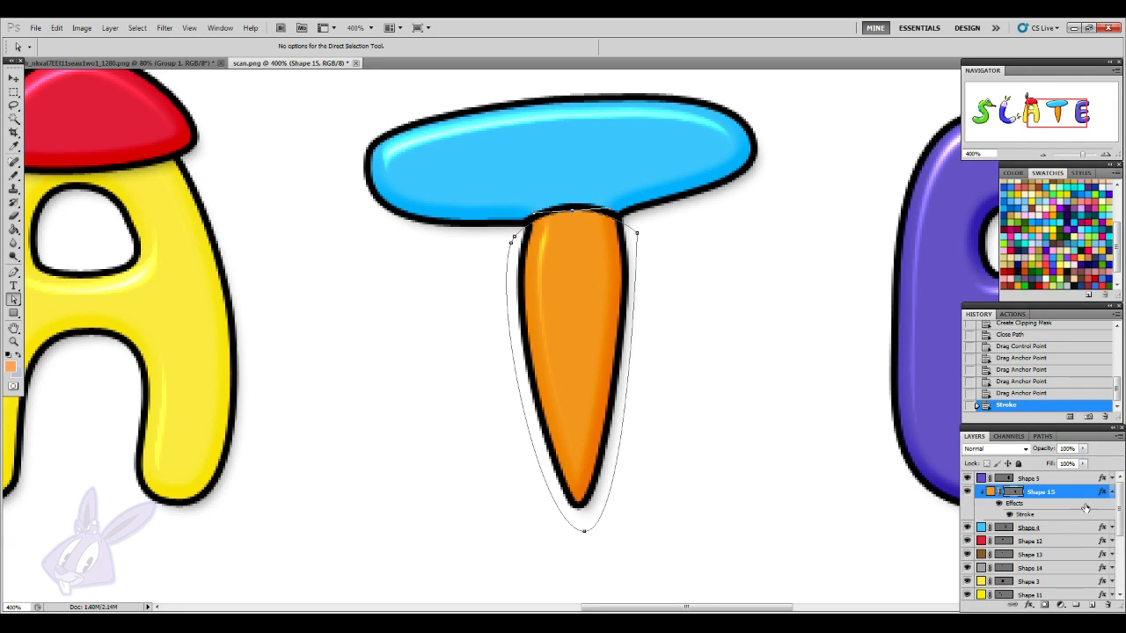
pyautogui.click(1110, 492)
pyautogui.scroll(2, 700, 220)
pyautogui.scroll(1, 700, 221)
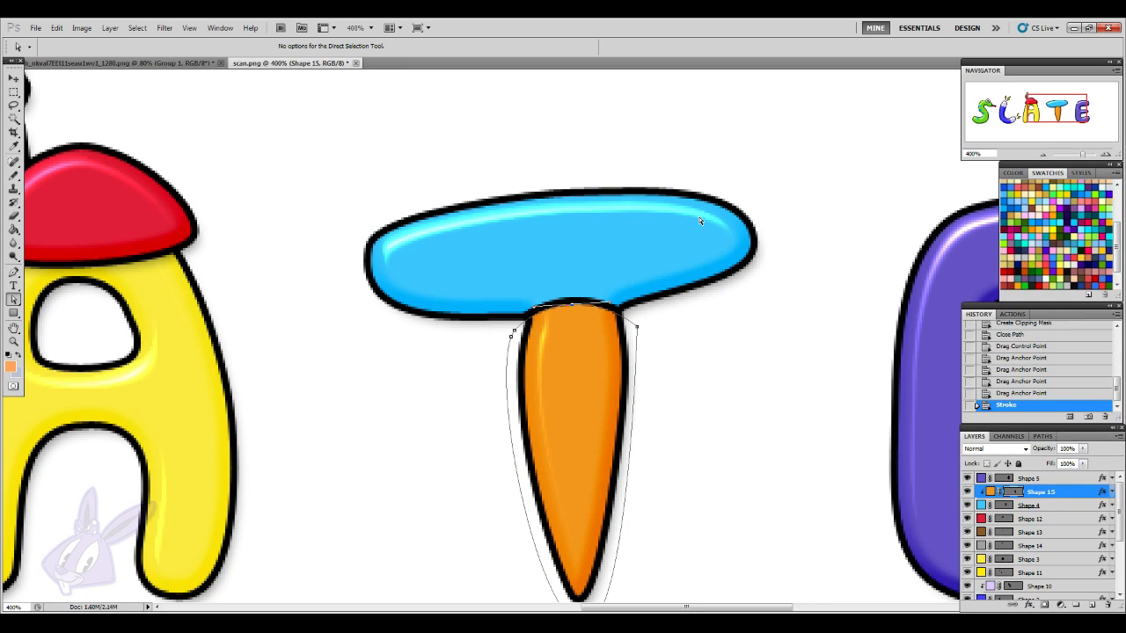
# - Draw a bright green upright leaf with the Pen tool above Shape 15, rising from the orange stem's top over the blue bar
pyautogui.scroll(-2, 1036, 255)
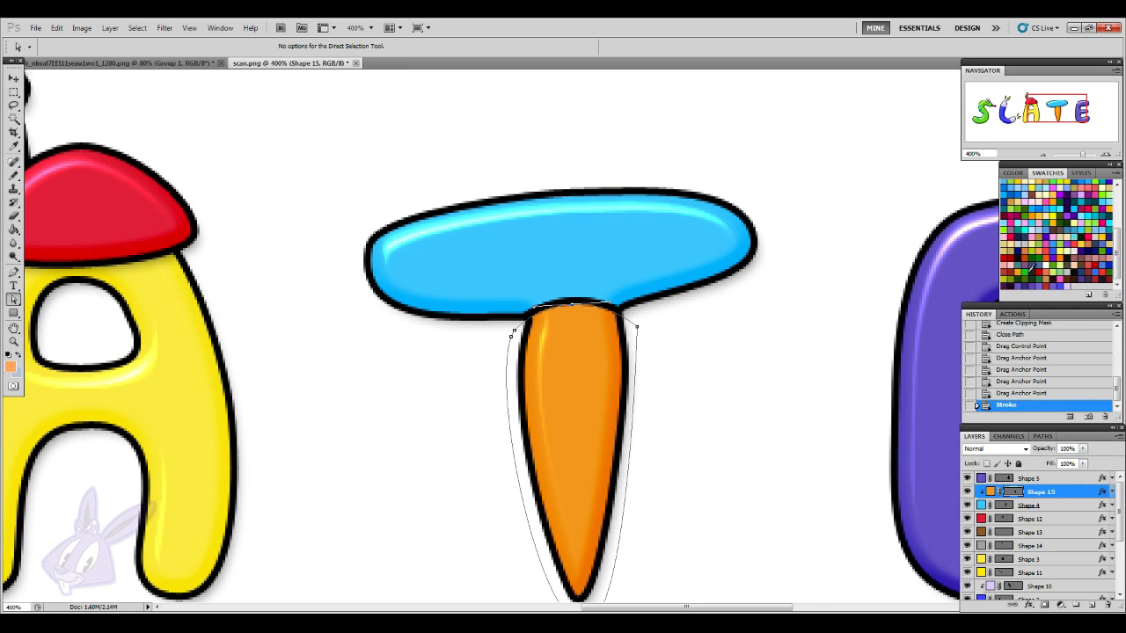
pyautogui.click(1026, 274)
pyautogui.click(14, 272)
pyautogui.scroll(1, 588, 364)
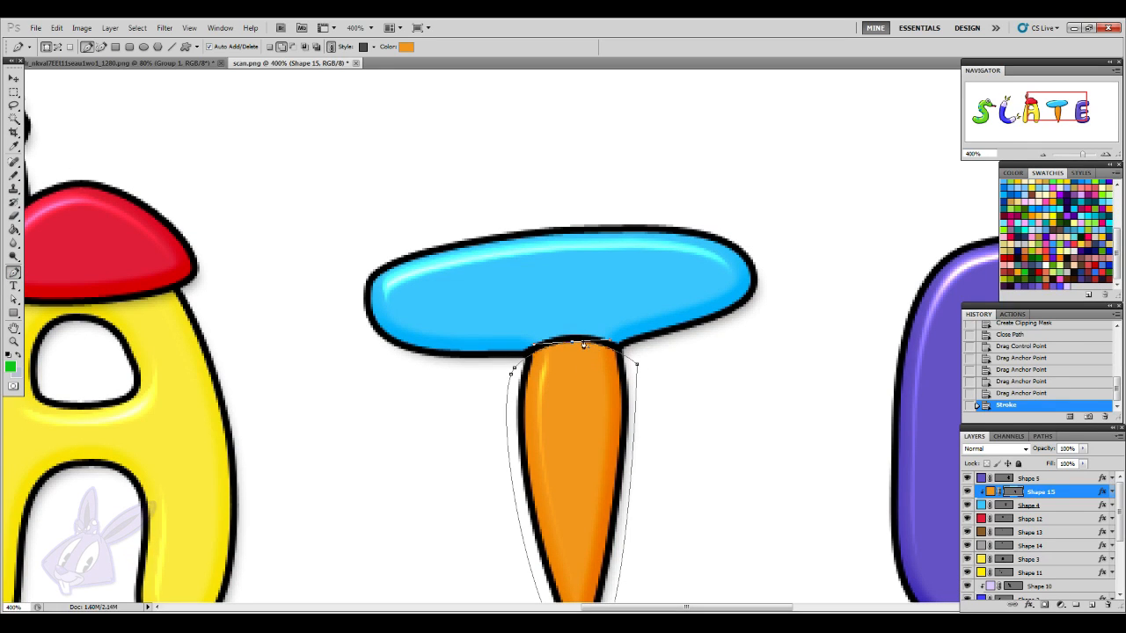
pyautogui.click(1043, 508)
pyautogui.click(1050, 493)
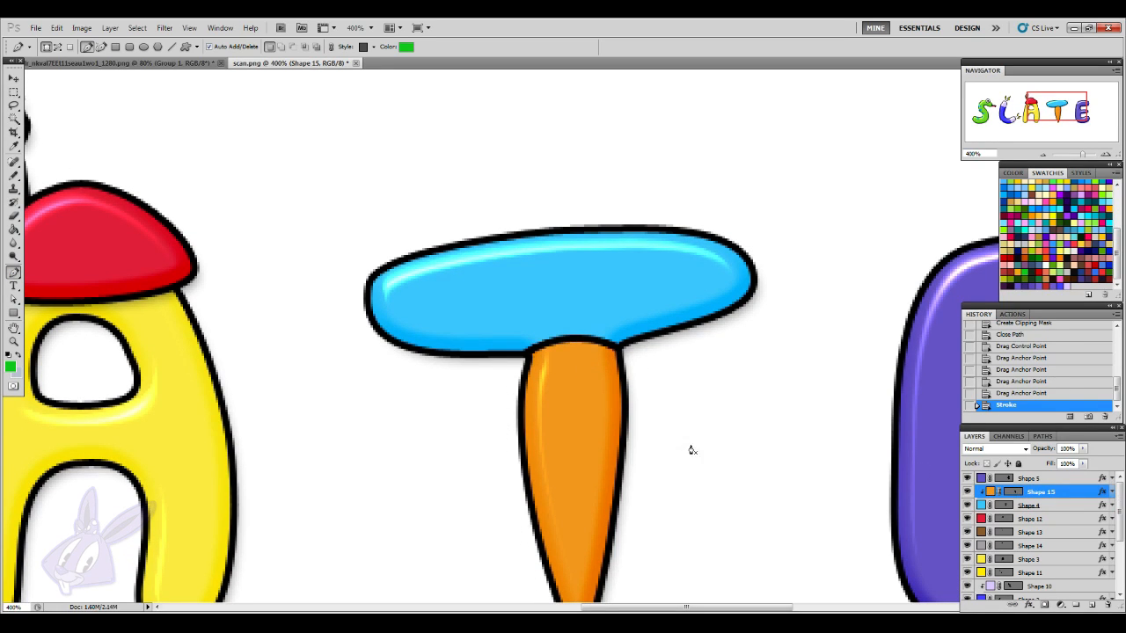
pyautogui.click(589, 351)
pyautogui.click(587, 314)
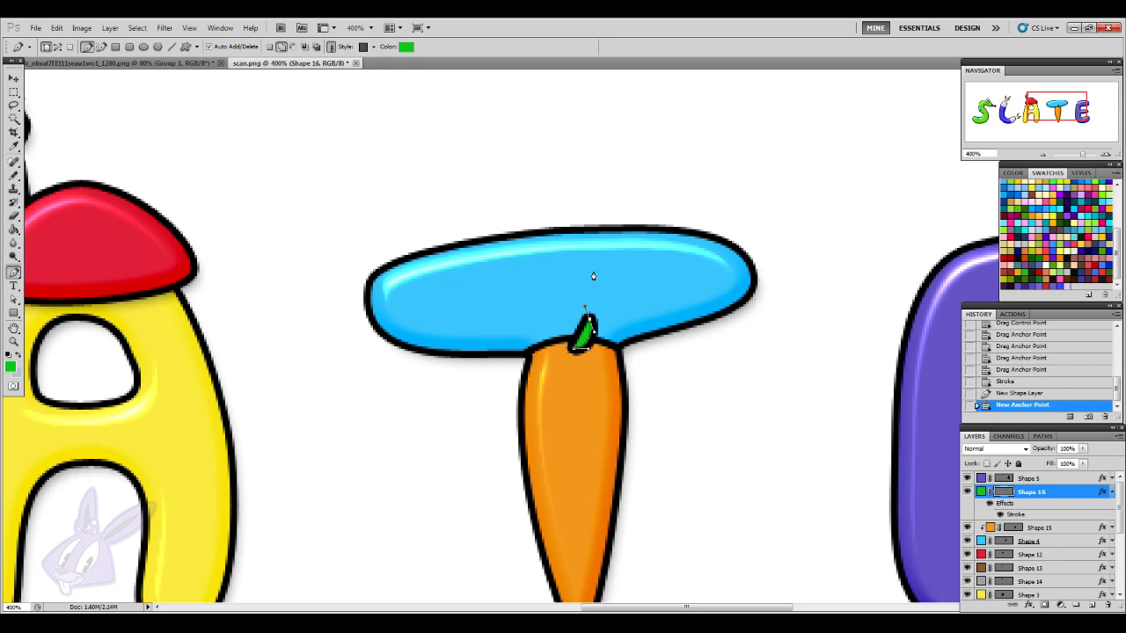
pyautogui.moveTo(594, 264); pyautogui.dragTo(568, 272)
pyautogui.click(567, 304)
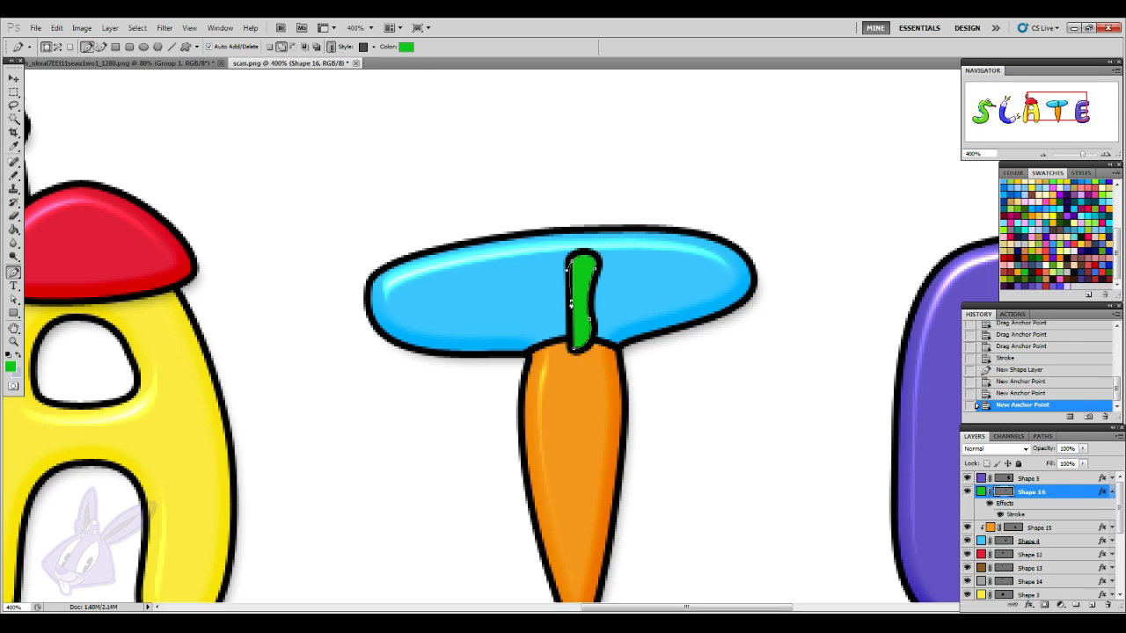
pyautogui.click(574, 350)
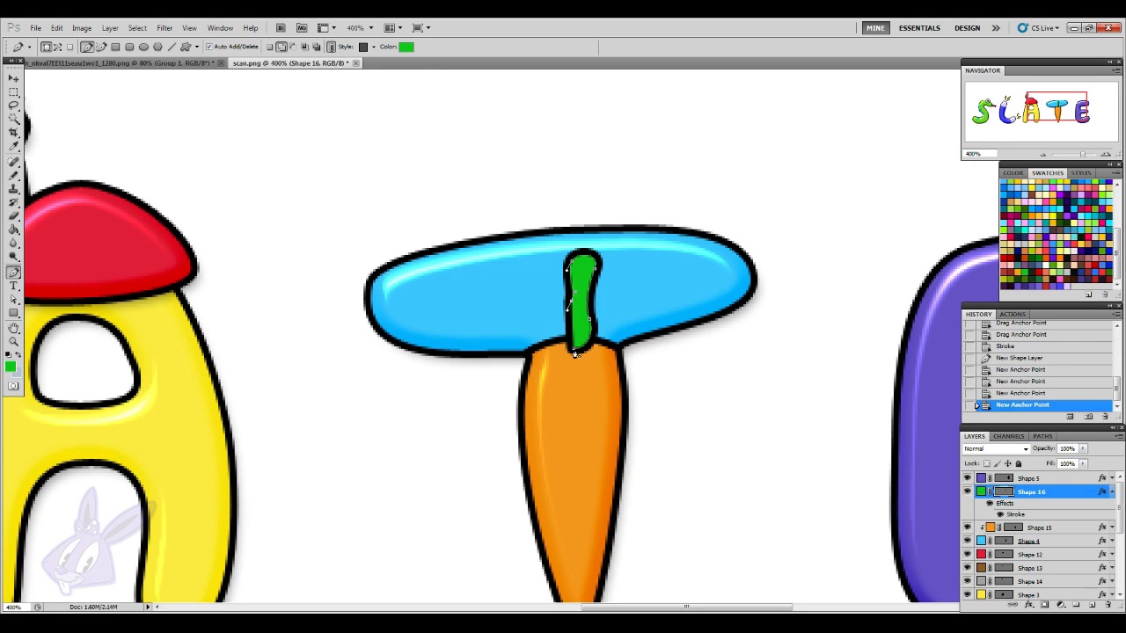
pyautogui.click(609, 356)
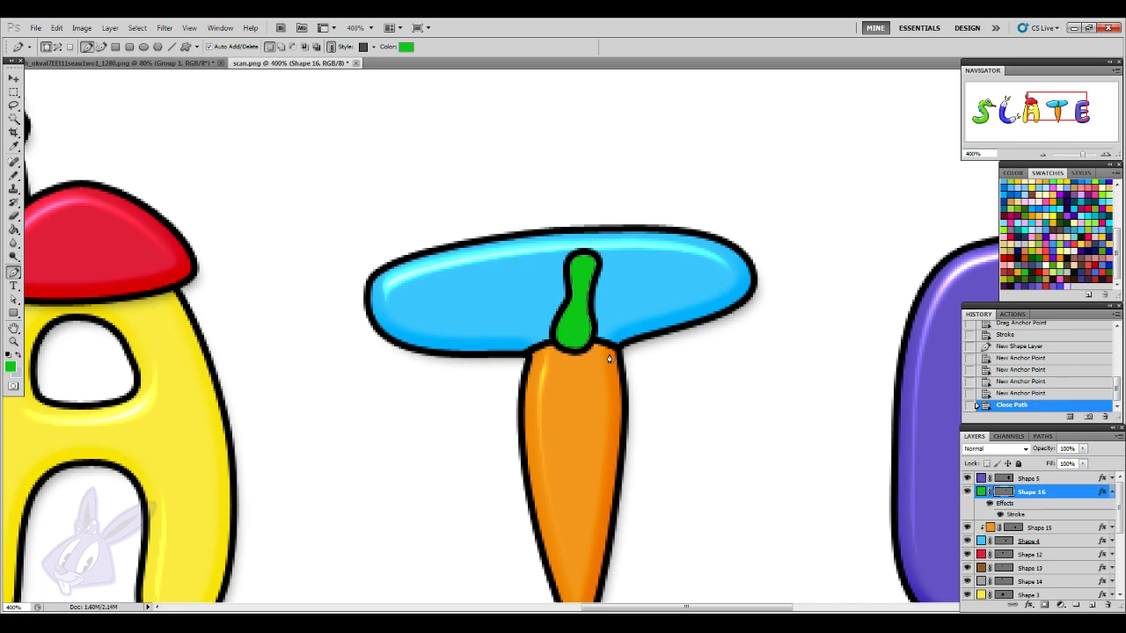
# - Draw a second green leaf on a new shape layer between Shape 15 and Shape 16, extending right from the upright leaf's base
pyautogui.click(1110, 491)
pyautogui.click(1053, 508)
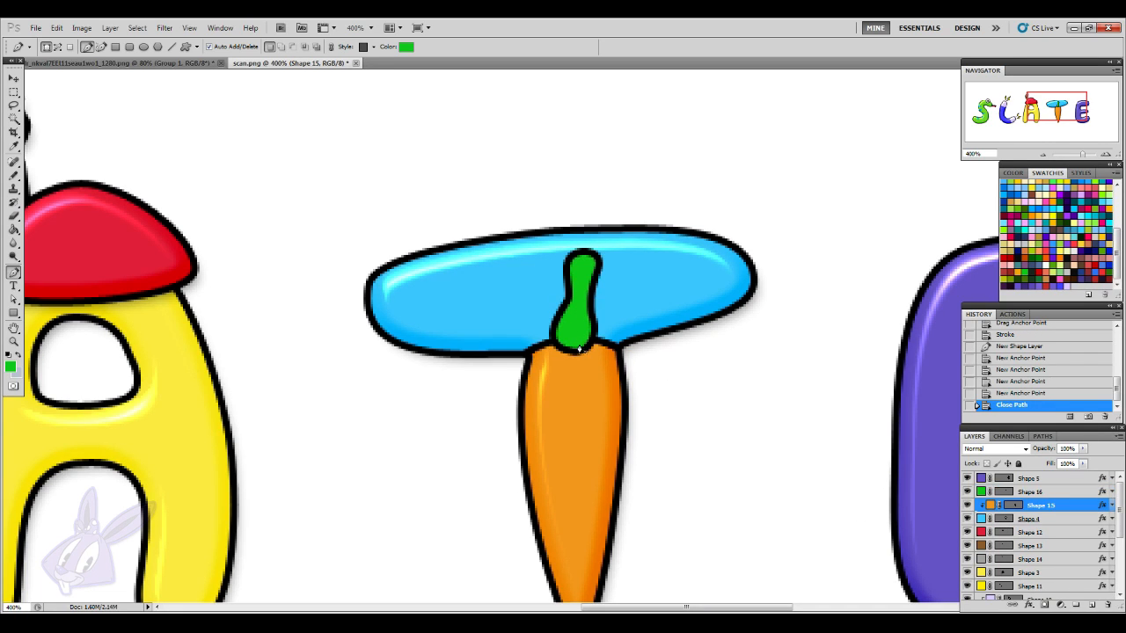
pyautogui.press('Return')
pyautogui.click(585, 290)
pyautogui.moveTo(629, 286); pyautogui.dragTo(671, 309)
pyautogui.click(655, 336)
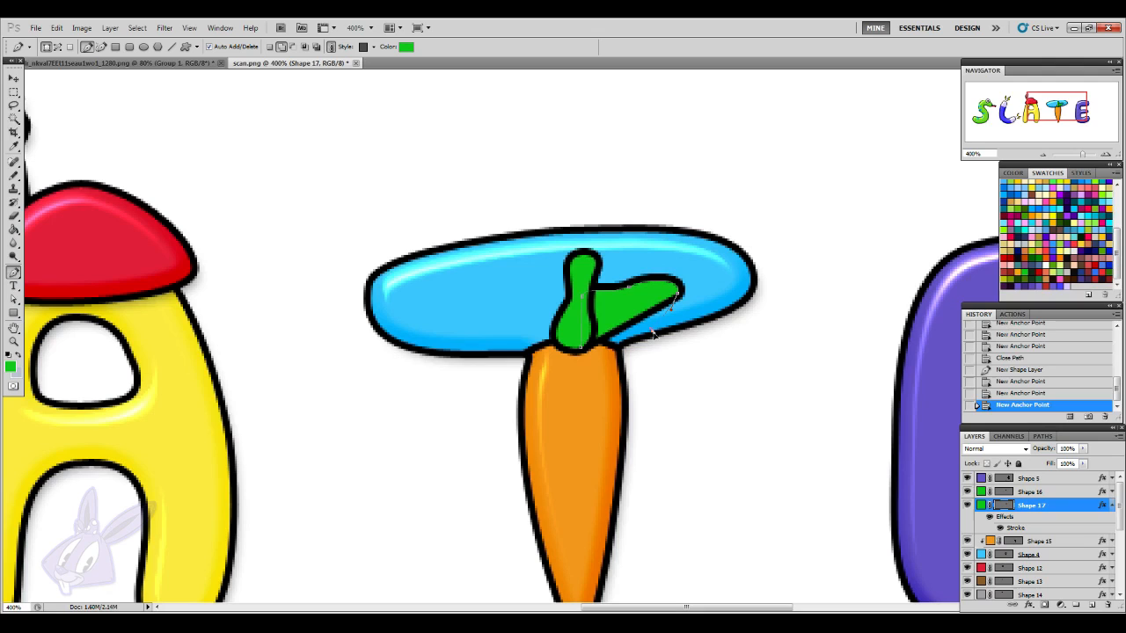
pyautogui.click(607, 349)
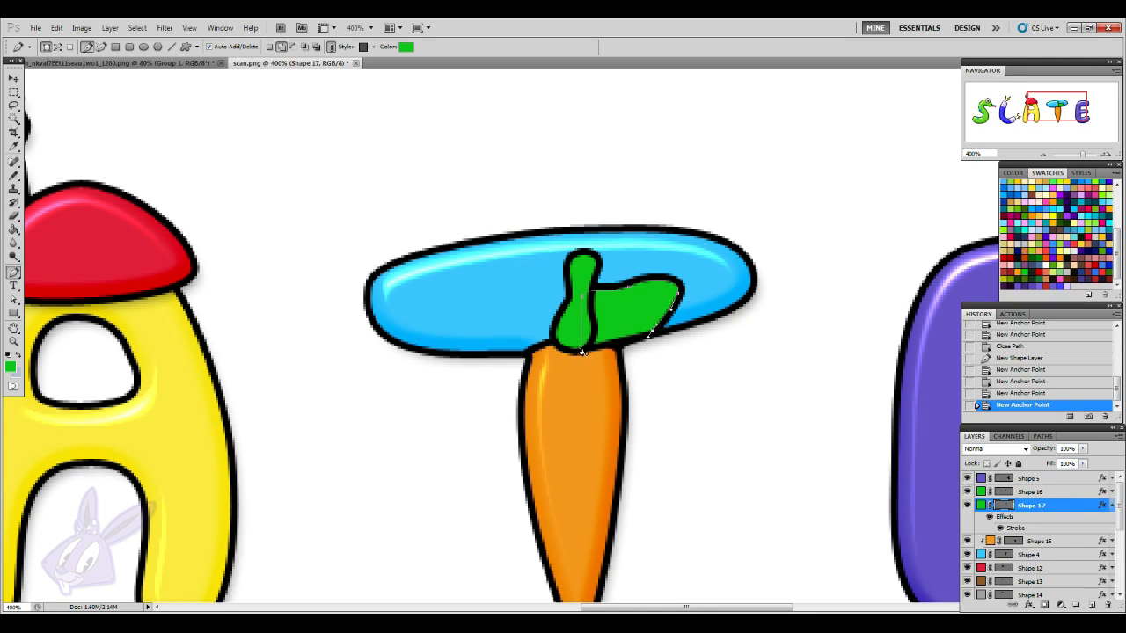
pyautogui.click(598, 350)
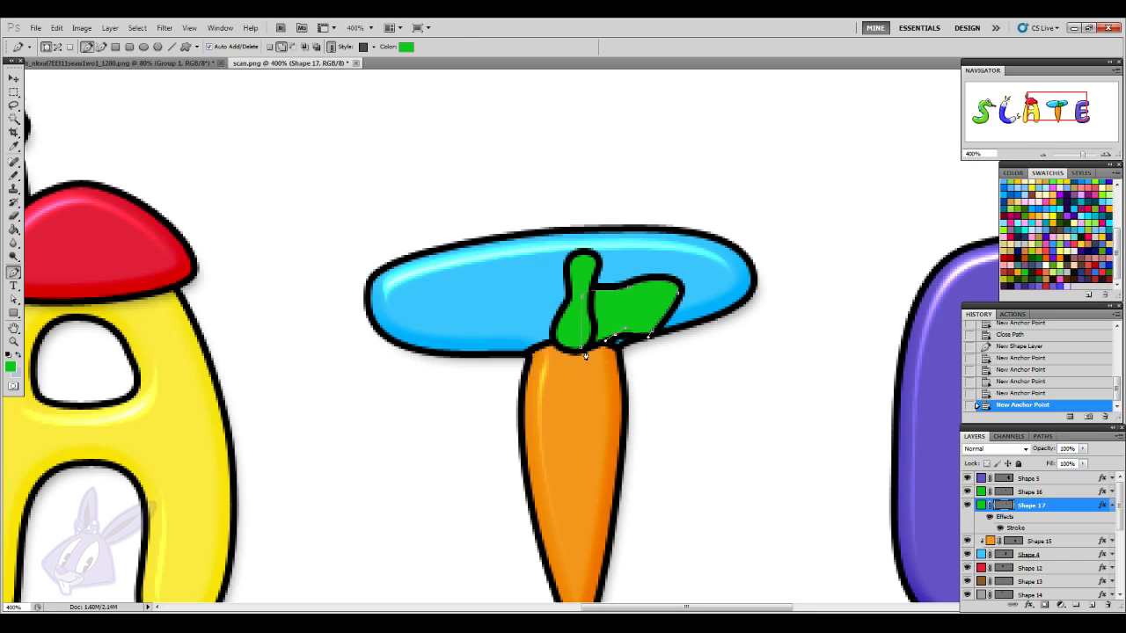
pyautogui.click(614, 341)
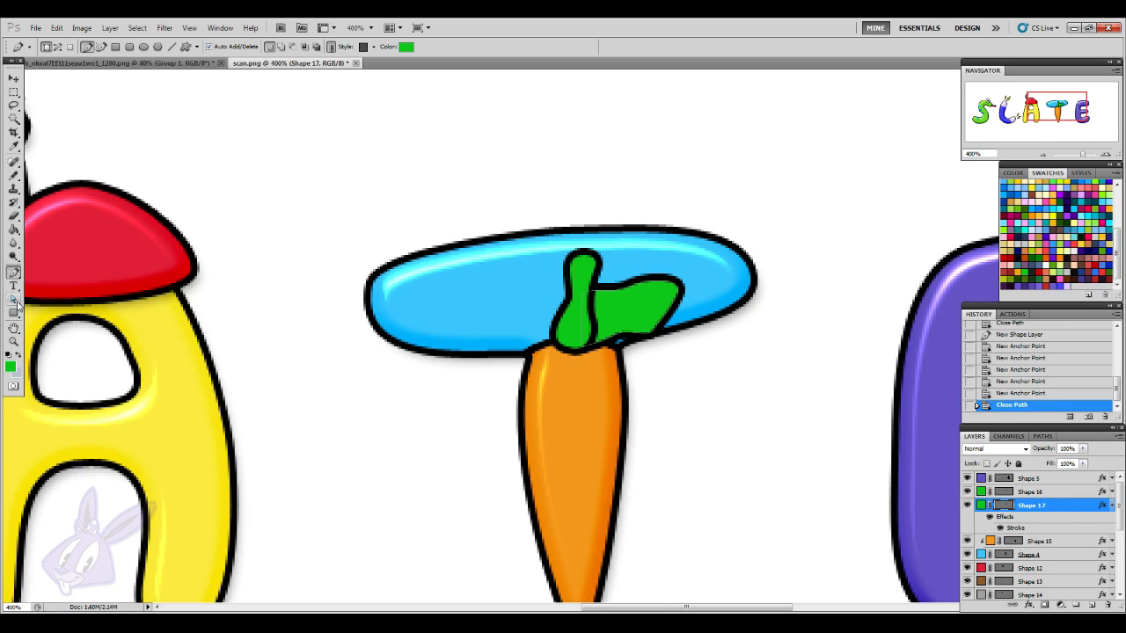
# - Reshape the right green leaf into a slimmer upward curve by moving its base, upper-edge and tip points
pyautogui.press('a')
pyautogui.moveTo(583, 299); pyautogui.dragTo(613, 353)
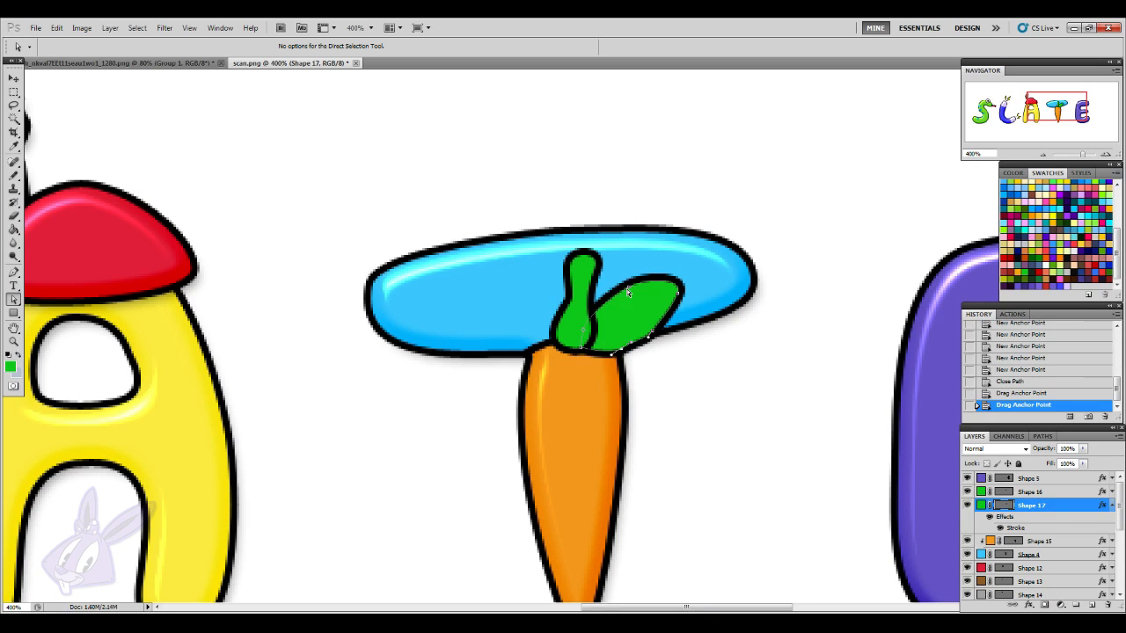
pyautogui.moveTo(634, 309); pyautogui.dragTo(631, 313)
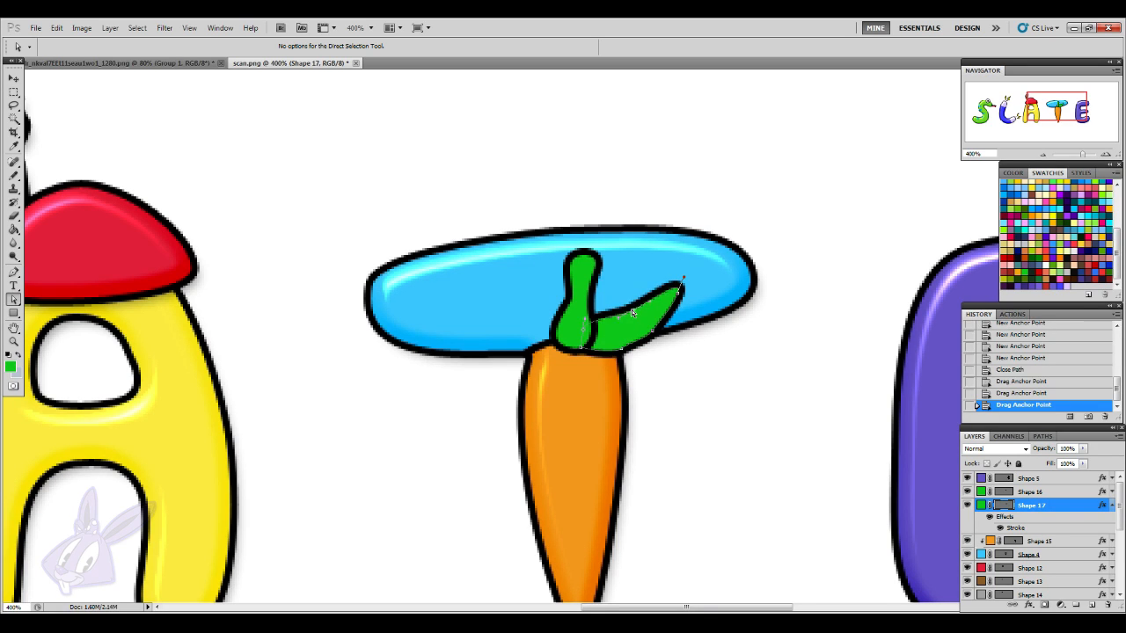
pyautogui.moveTo(683, 282); pyautogui.dragTo(669, 268)
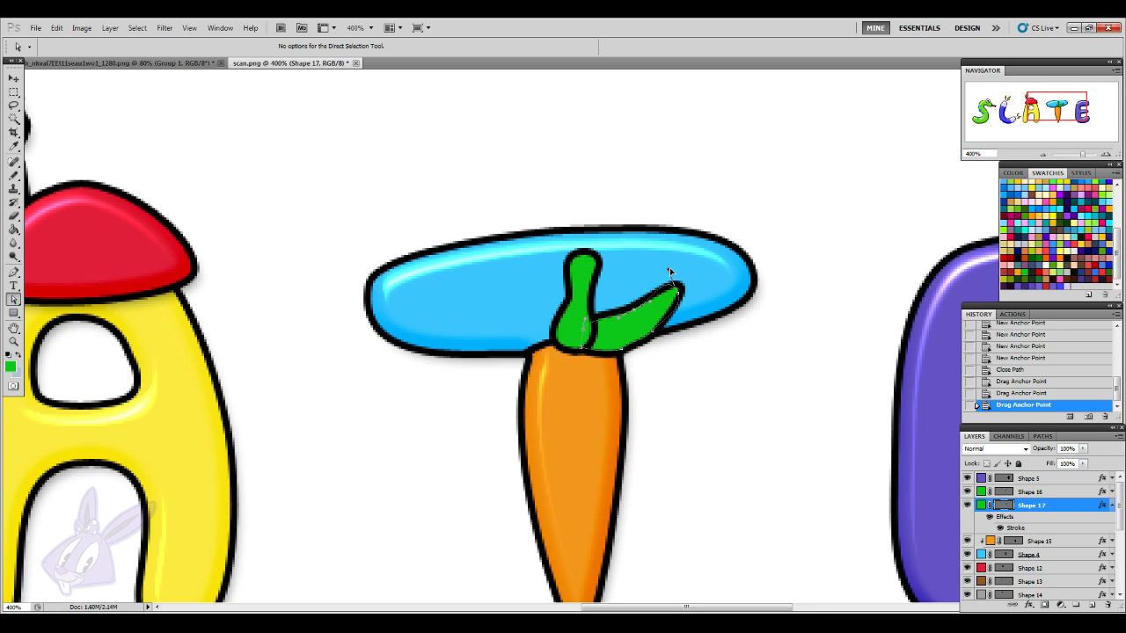
# - Widen the upright green leaf by moving the lower and upper anchor points of its right edge outward
pyautogui.click(595, 275)
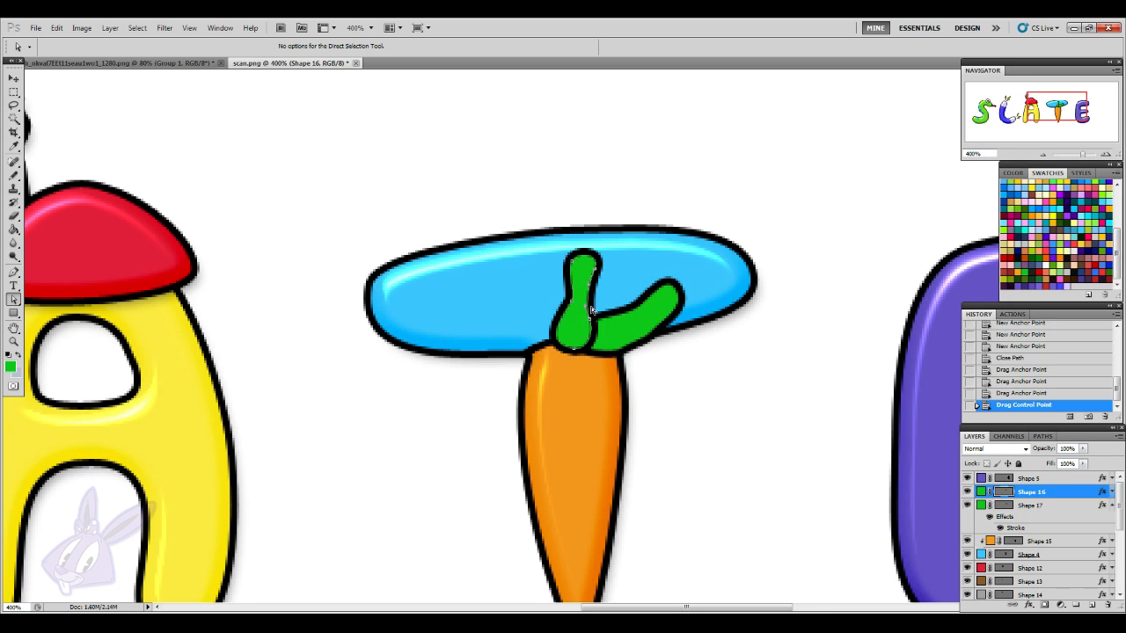
pyautogui.moveTo(593, 324); pyautogui.dragTo(599, 315)
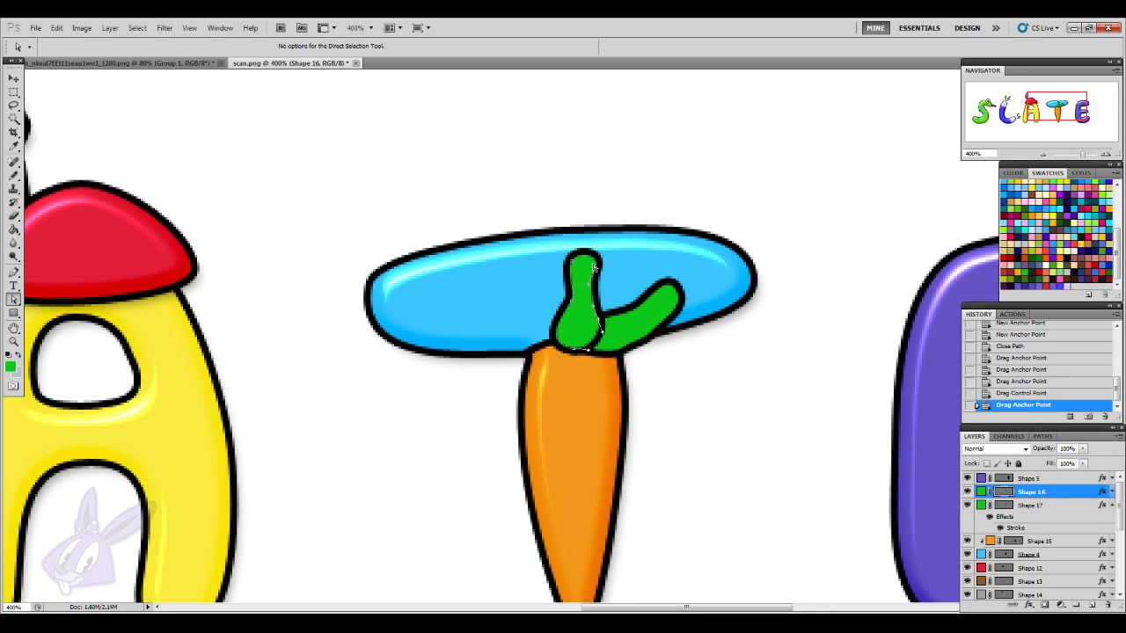
pyautogui.moveTo(598, 264); pyautogui.dragTo(621, 274)
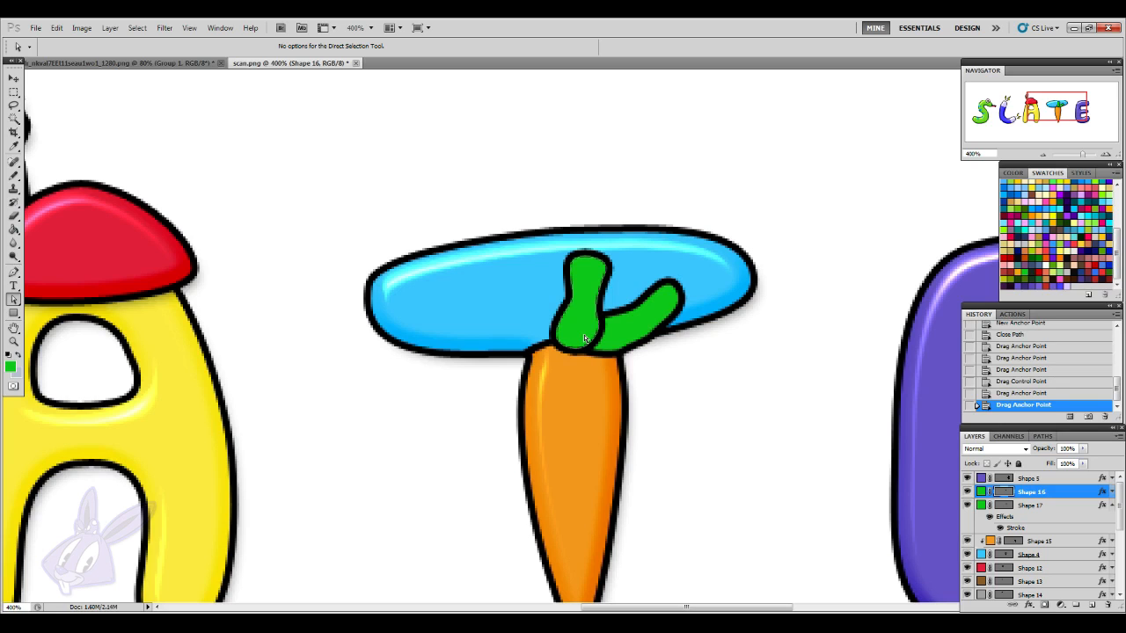
pyautogui.scroll(-3, 584, 339)
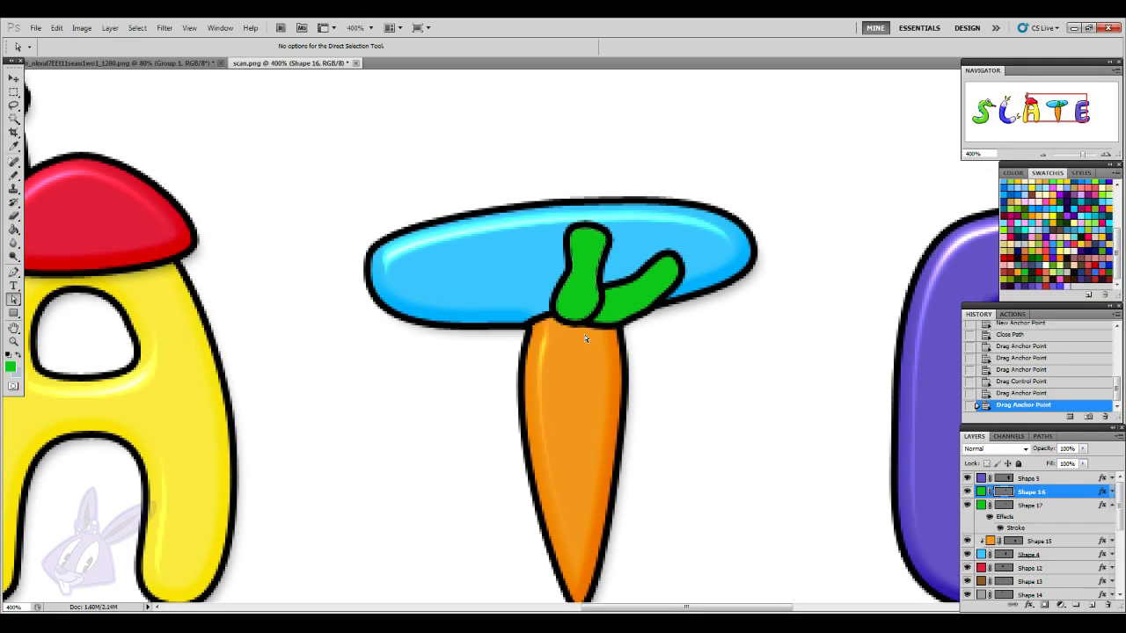
# - Collapse the effects lists of the Shape 16 and Shape 17 layers
pyautogui.click(1107, 493)
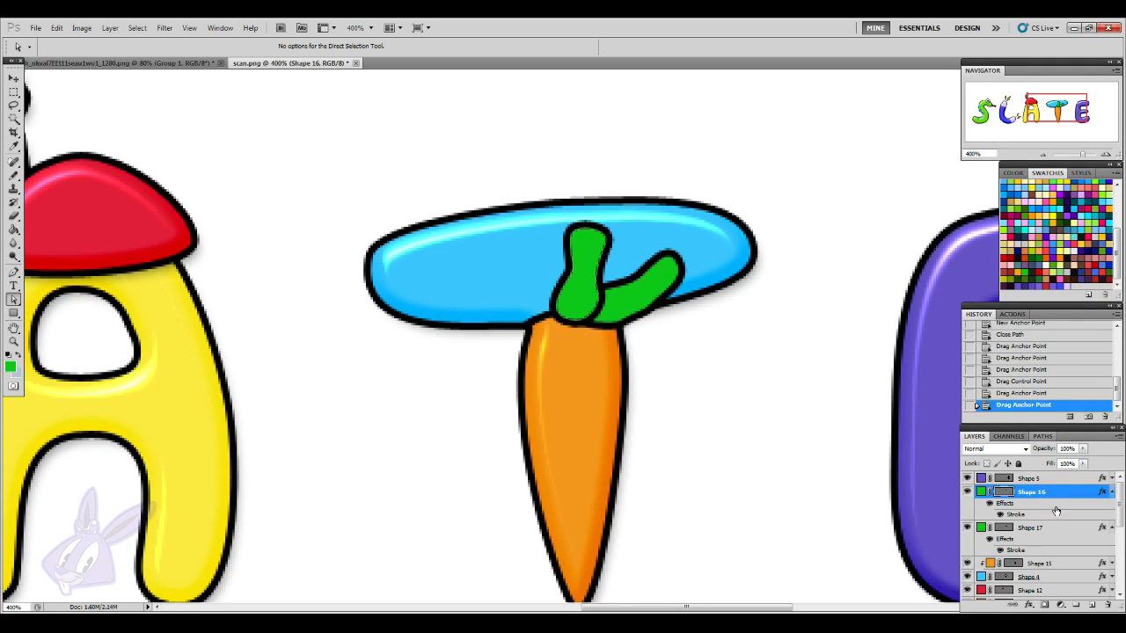
pyautogui.click(1111, 491)
pyautogui.click(1110, 506)
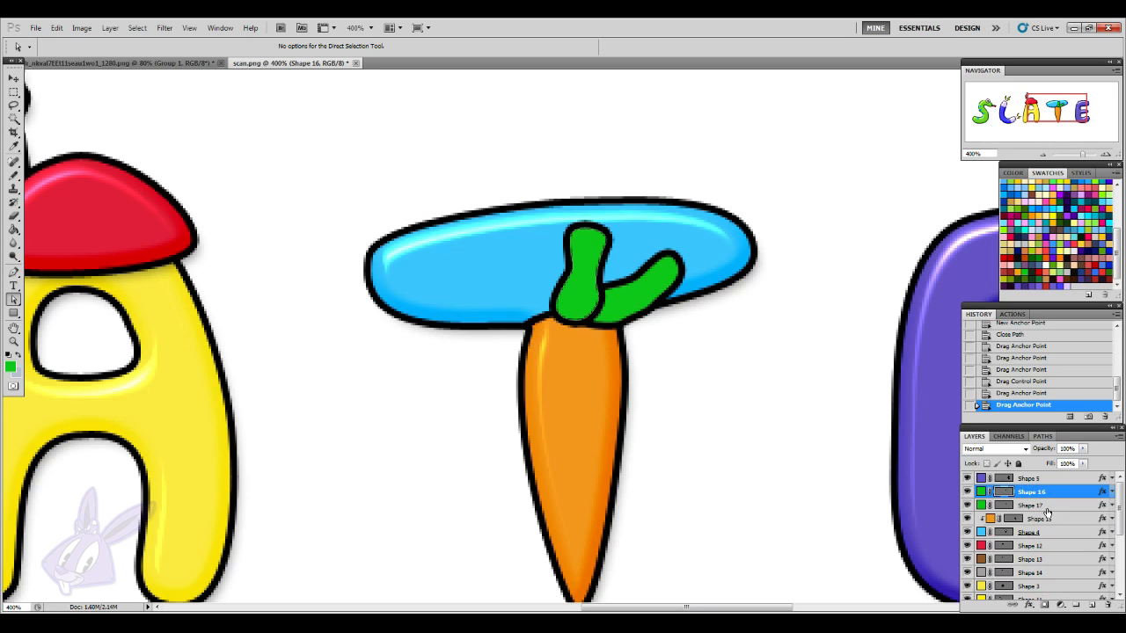
# - Draw a closed green leaf extending left from the upright leaf's base as another path in Shape 17
pyautogui.click(1038, 505)
pyautogui.click(15, 313)
pyautogui.click(15, 300)
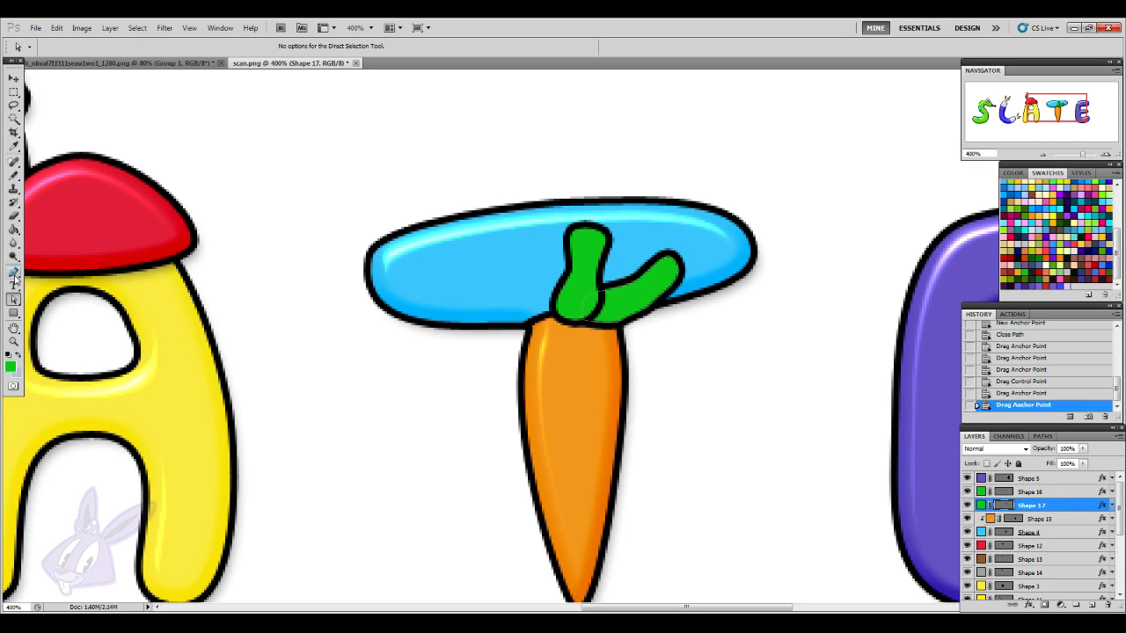
pyautogui.click(15, 273)
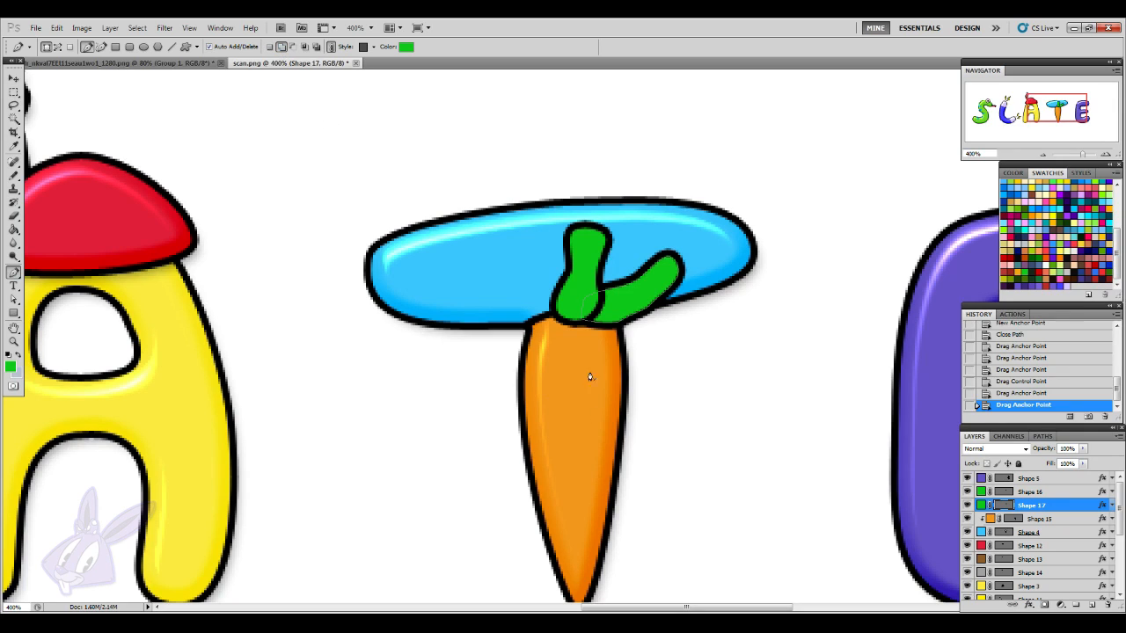
pyautogui.click(567, 301)
pyautogui.moveTo(510, 284); pyautogui.dragTo(446, 287)
pyautogui.moveTo(488, 326); pyautogui.dragTo(524, 320)
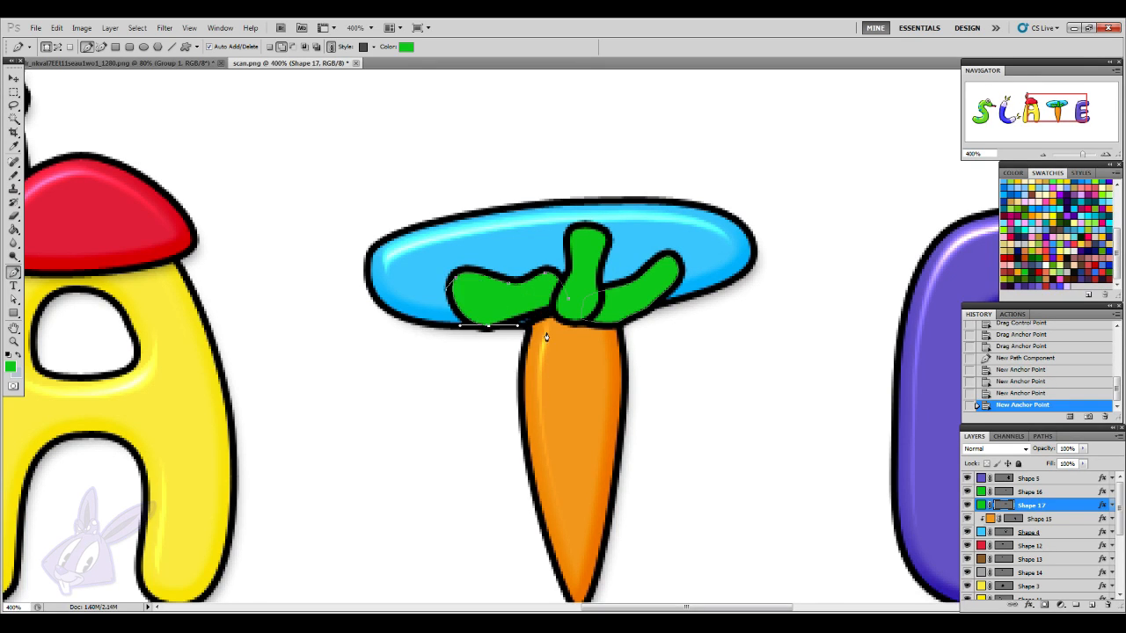
pyautogui.click(547, 332)
pyautogui.click(568, 303)
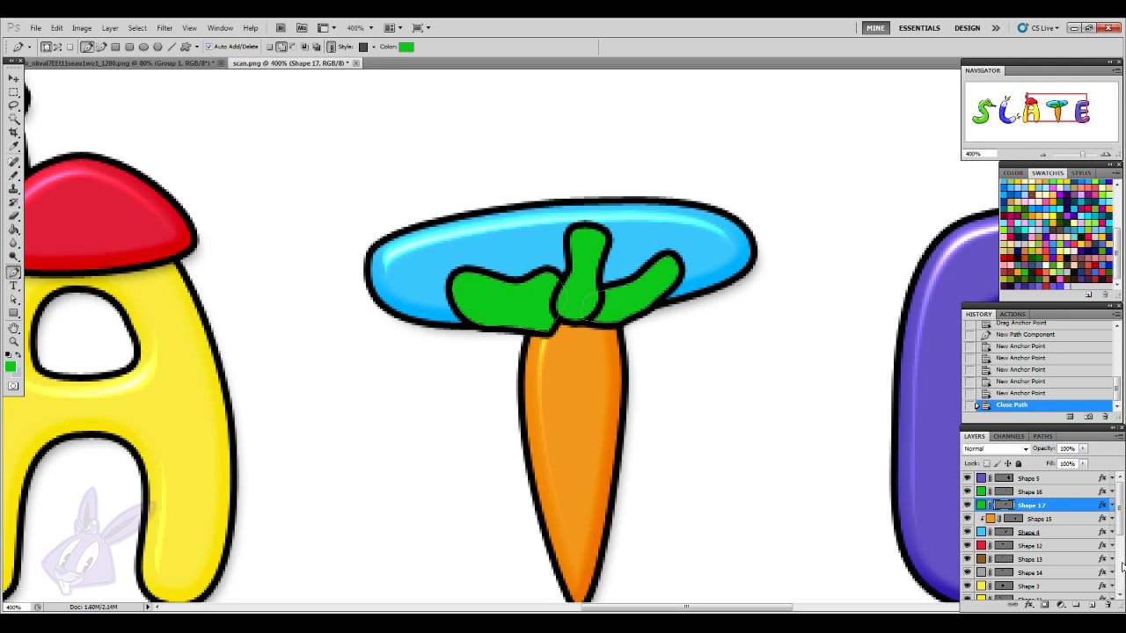
# - Clip both green leaf layers, Shape 16 and Shape 17, to the T layer below
pyautogui.keyDown('shift'); pyautogui.click(1066, 491); pyautogui.keyUp('shift')
pyautogui.rightClick(1067, 491)
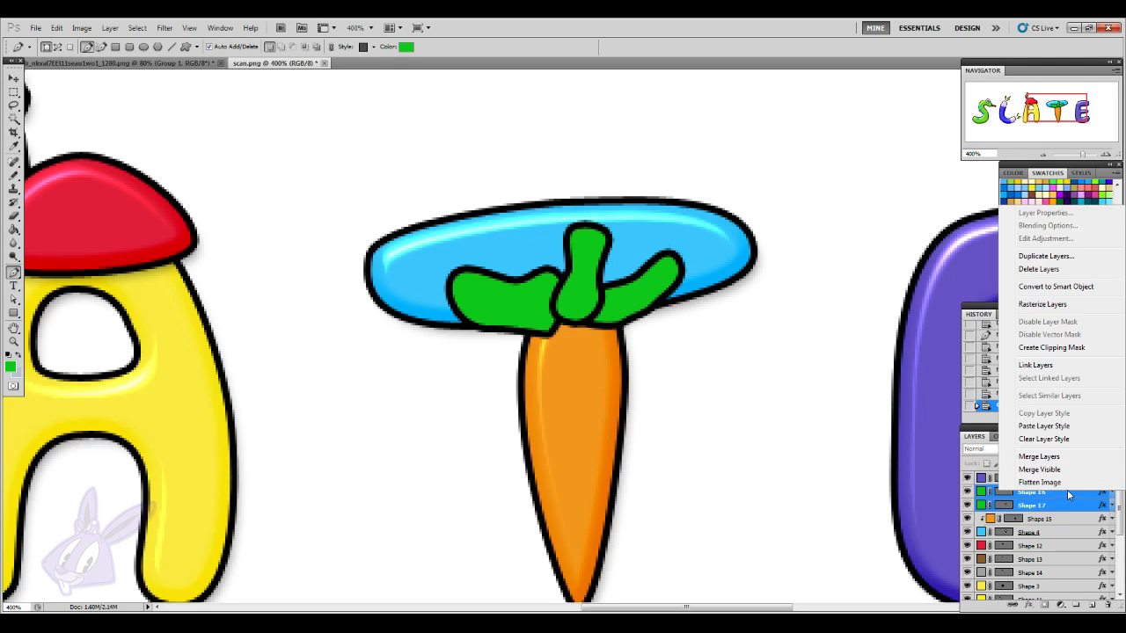
pyautogui.click(1055, 348)
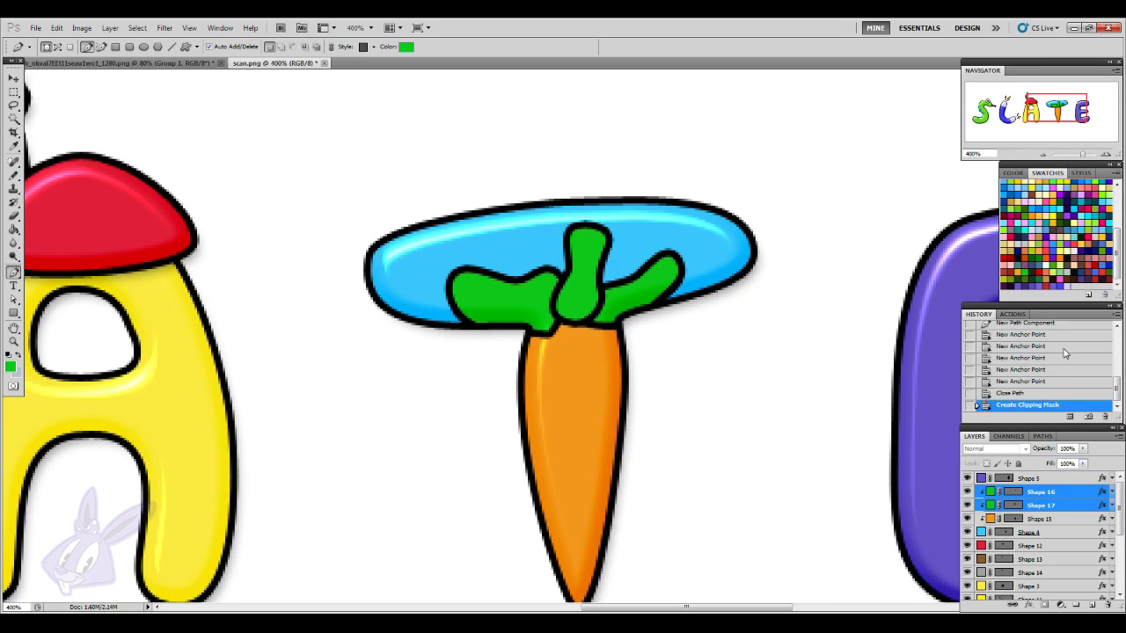
# - Widen the base of the upright green leaf in Shape 16 by adjusting its bottom anchor point and control handles
pyautogui.click(1044, 492)
pyautogui.click(13, 299)
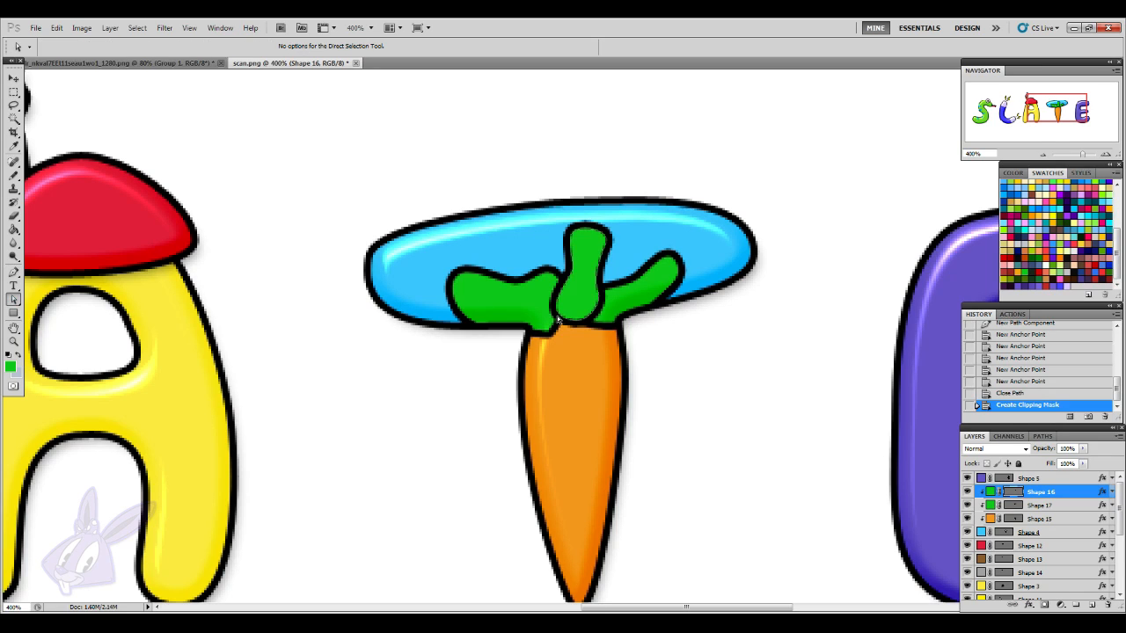
pyautogui.moveTo(572, 323); pyautogui.dragTo(616, 326)
pyautogui.moveTo(543, 332); pyautogui.dragTo(573, 329)
# - Raise the left green leaf's lower-right corner in Shape 17 to meet the upright leaf's base, and select the upright leaf
pyautogui.click(1060, 506)
pyautogui.click(14, 313)
pyautogui.click(14, 300)
pyautogui.click(549, 332)
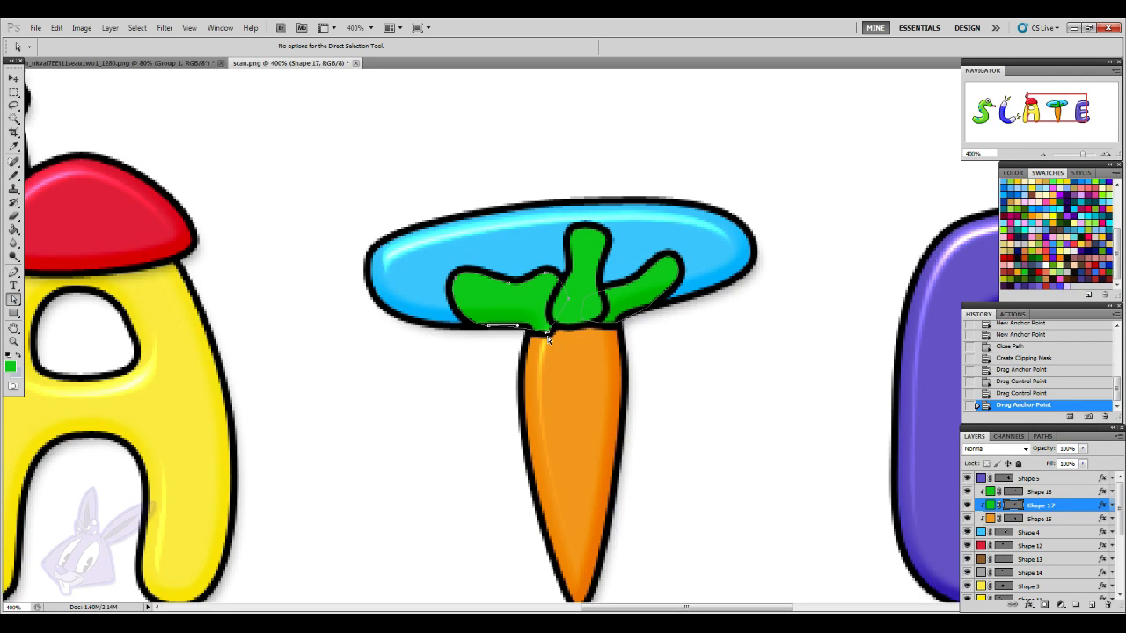
pyautogui.moveTo(549, 325); pyautogui.dragTo(550, 323)
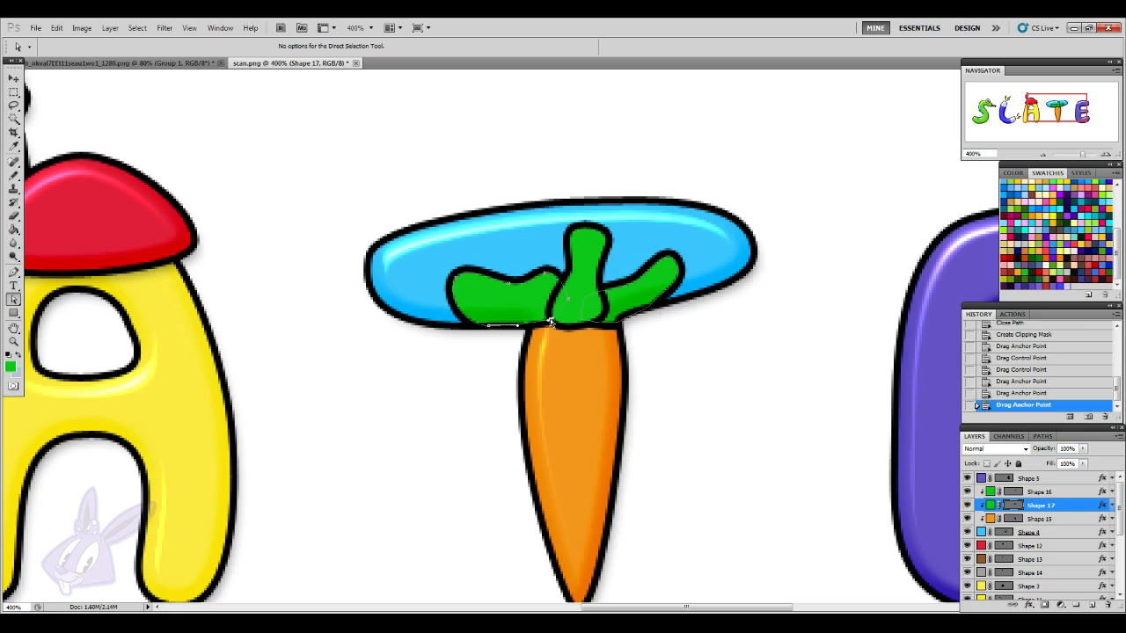
pyautogui.click(632, 314)
pyautogui.keyDown('ctrl'); pyautogui.click(589, 249); pyautogui.keyUp('ctrl')
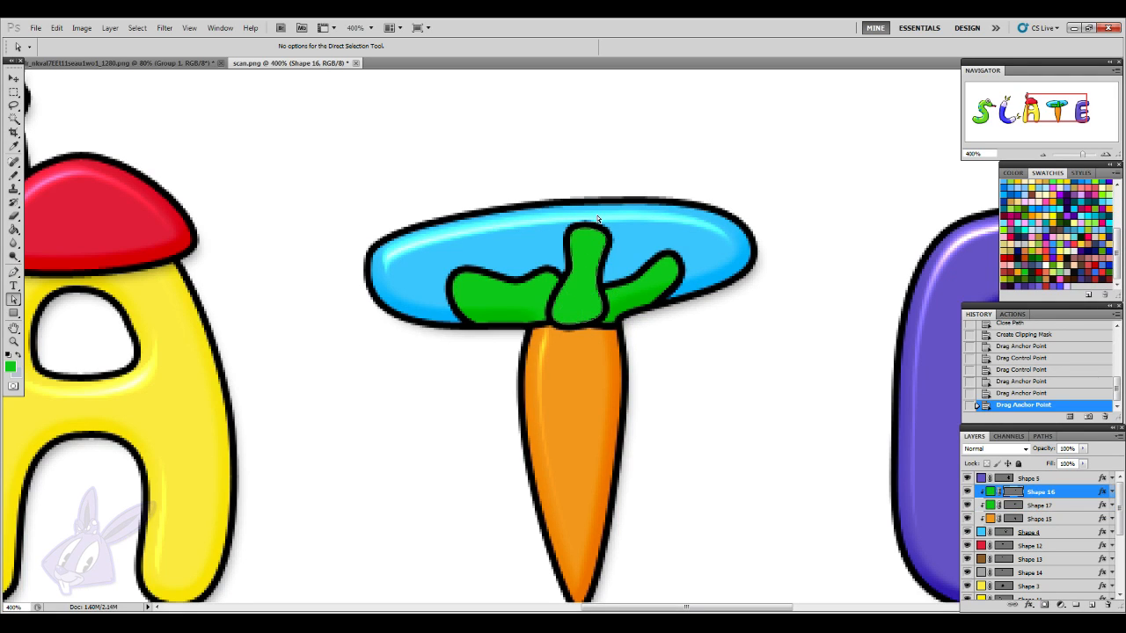
# - Skew the upright green leaf in Shape 16 by pulling its upper-right anchor outward and adjusting the curve handle on its lower-right side
pyautogui.click(1046, 506)
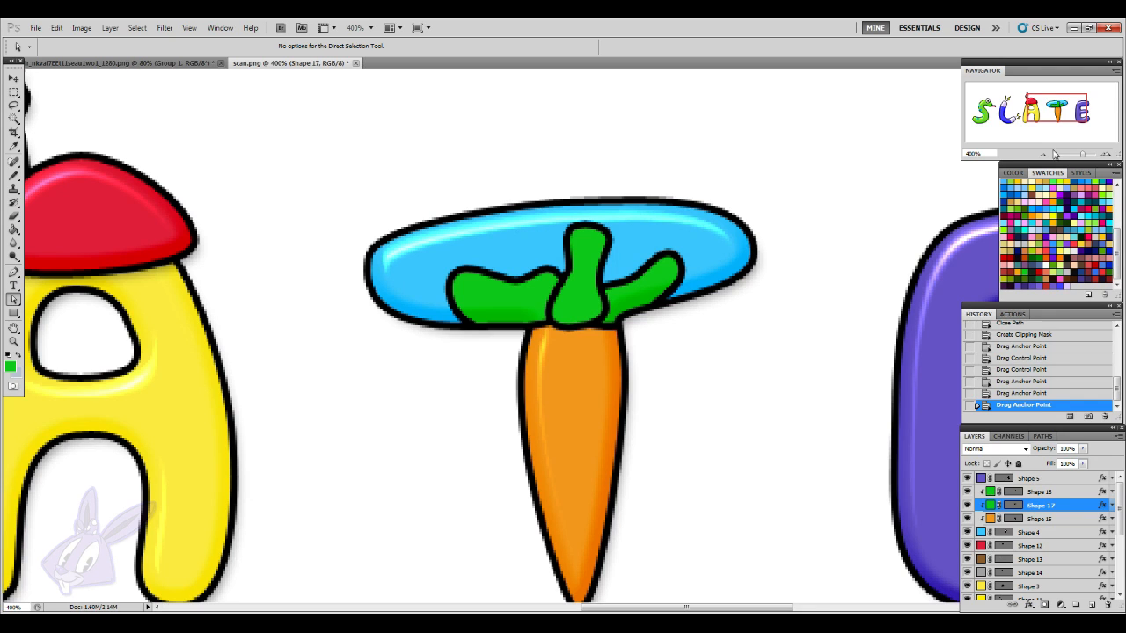
pyautogui.click(1045, 157)
pyautogui.click(1046, 157)
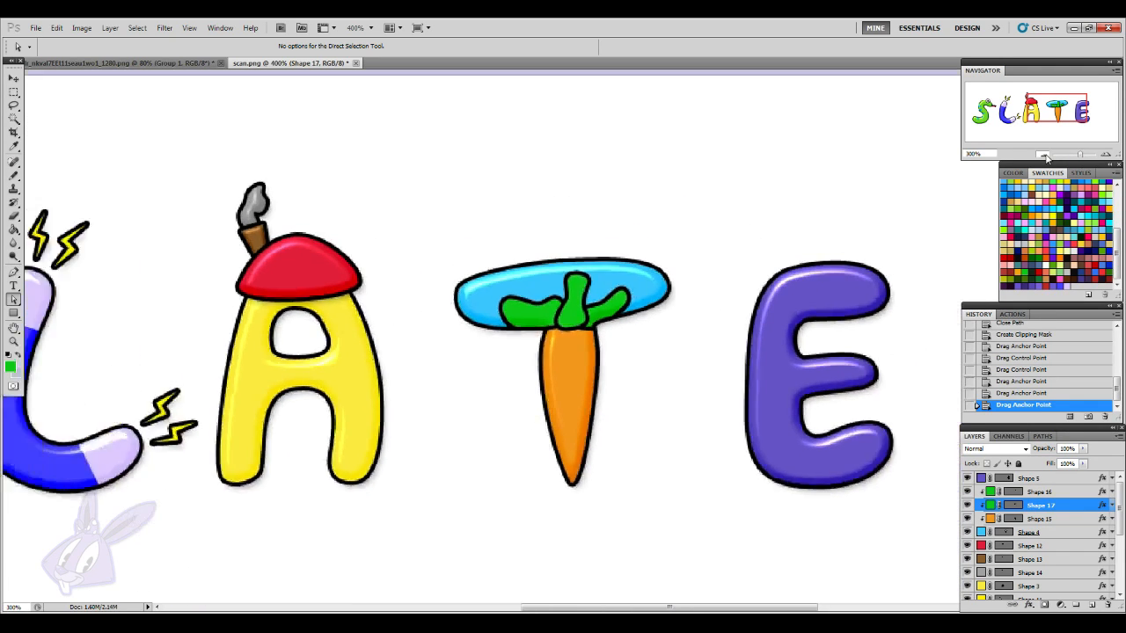
pyautogui.click(1046, 157)
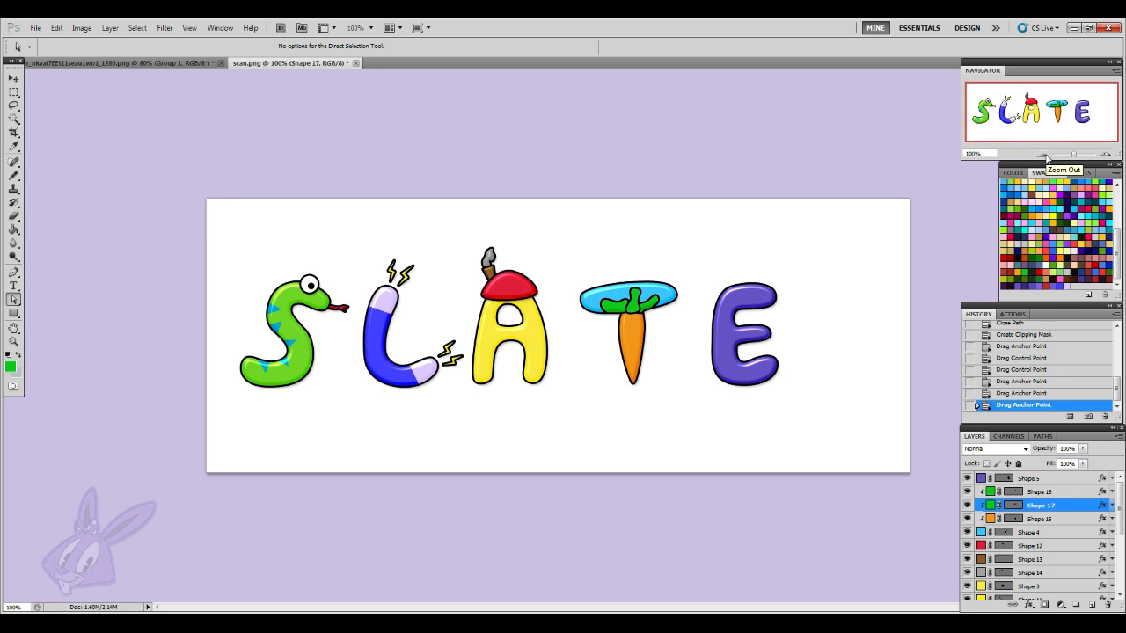
pyautogui.click(1106, 154)
pyautogui.click(1106, 155)
pyautogui.click(1106, 155)
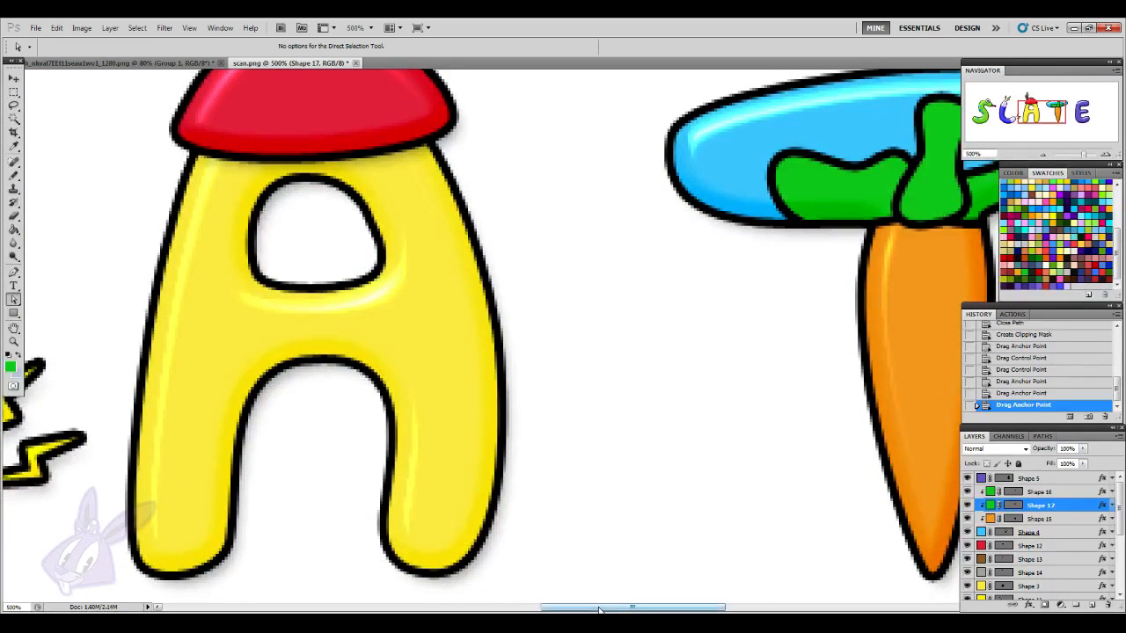
pyautogui.moveTo(603, 605); pyautogui.dragTo(666, 603)
pyautogui.scroll(5, 525, 419)
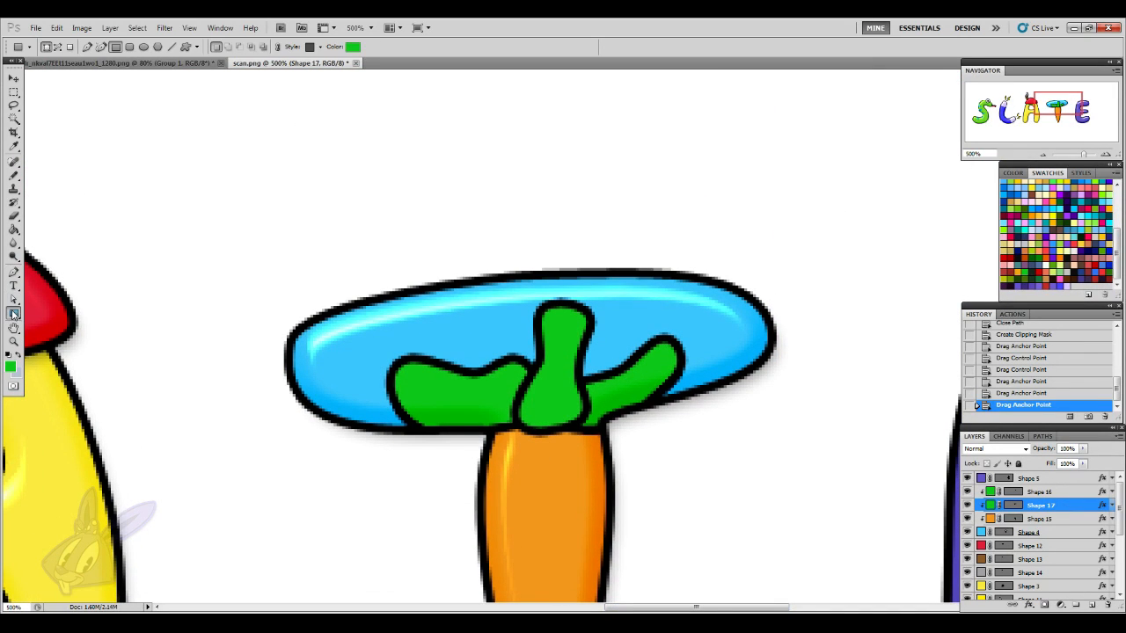
pyautogui.click(1040, 491)
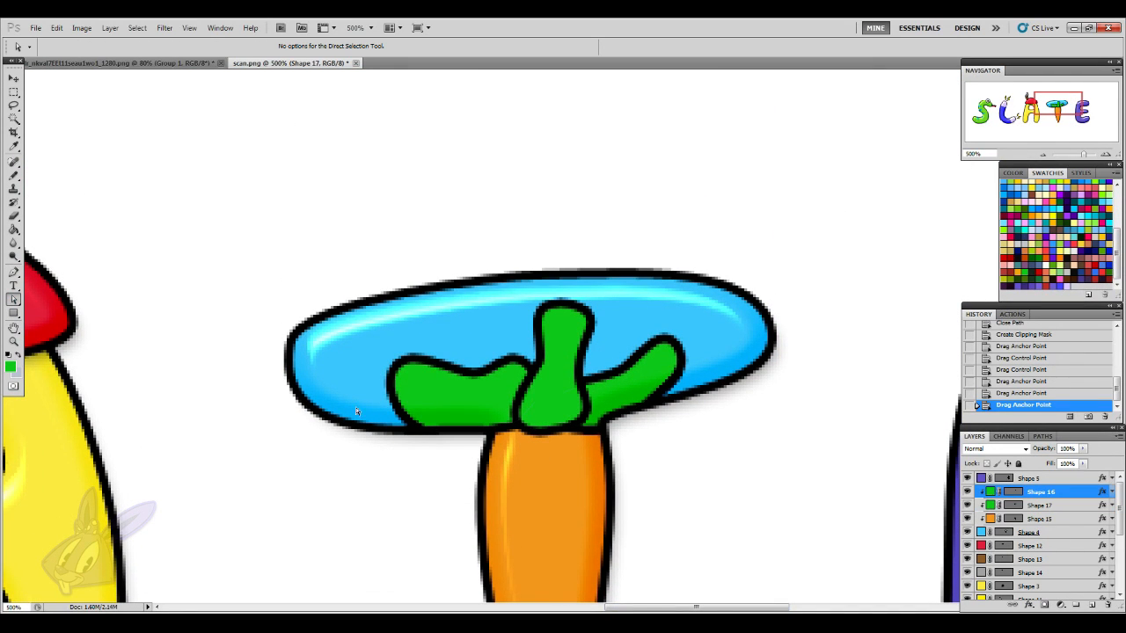
pyautogui.click(589, 323)
pyautogui.moveTo(589, 323); pyautogui.dragTo(607, 315)
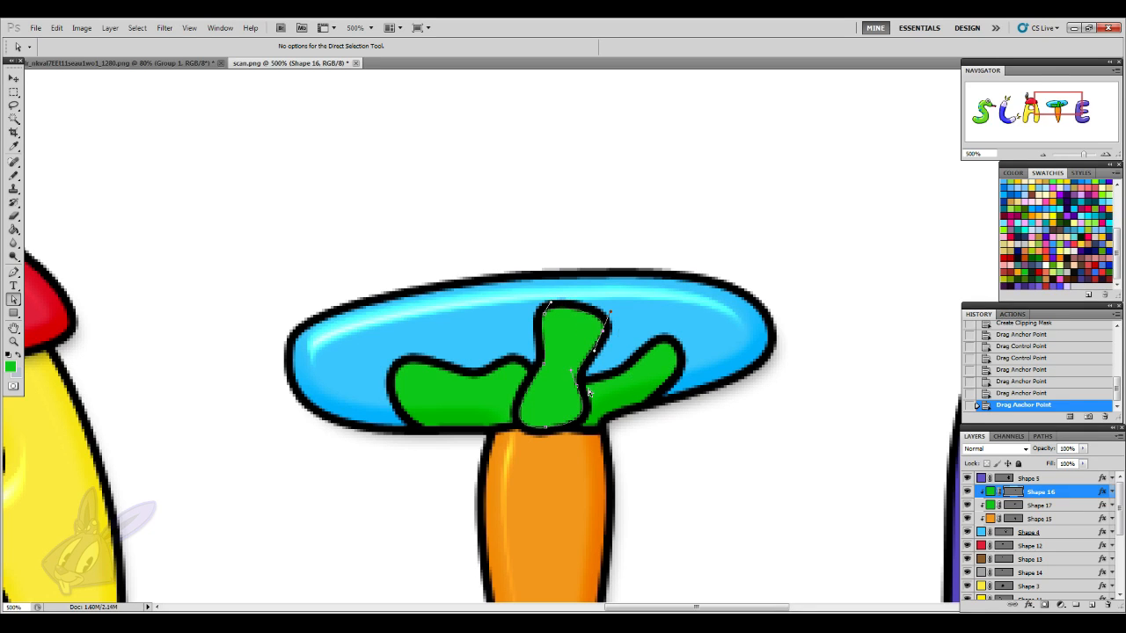
pyautogui.moveTo(577, 385)
pyautogui.mouseDown()
pyautogui.moveTo(584, 378)
pyautogui.moveTo(594, 398)
pyautogui.mouseUp()
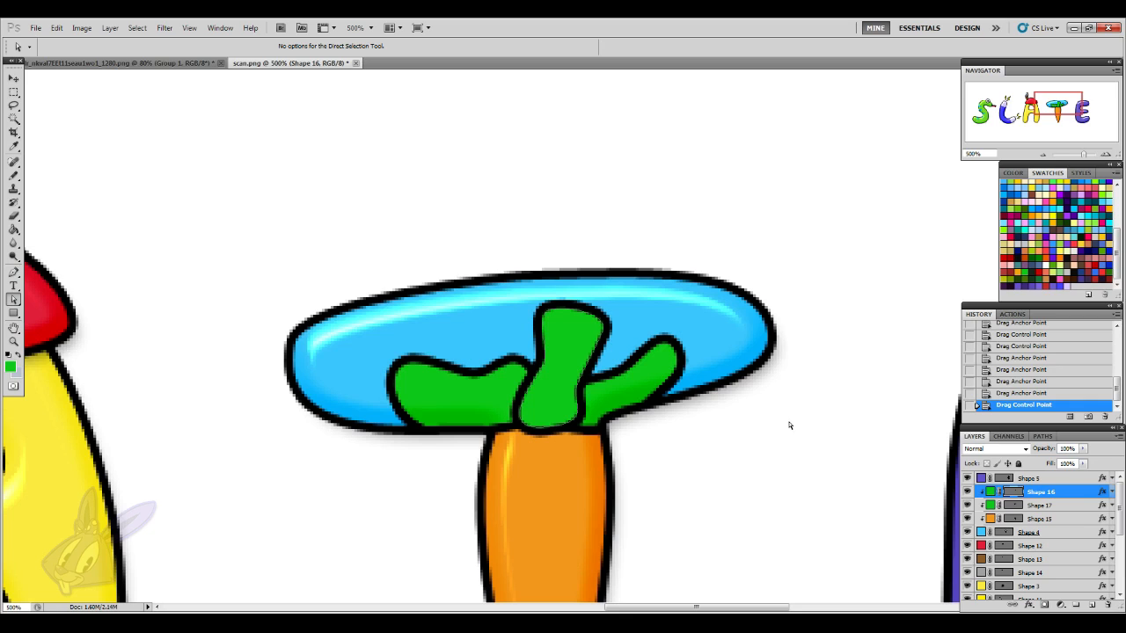
# - Draw a closed triangular notch on the carrot's upper-left edge as a new shape layer above Shape 15, and clear its layer style
pyautogui.scroll(-5, 616, 500)
pyautogui.scroll(-1, 616, 503)
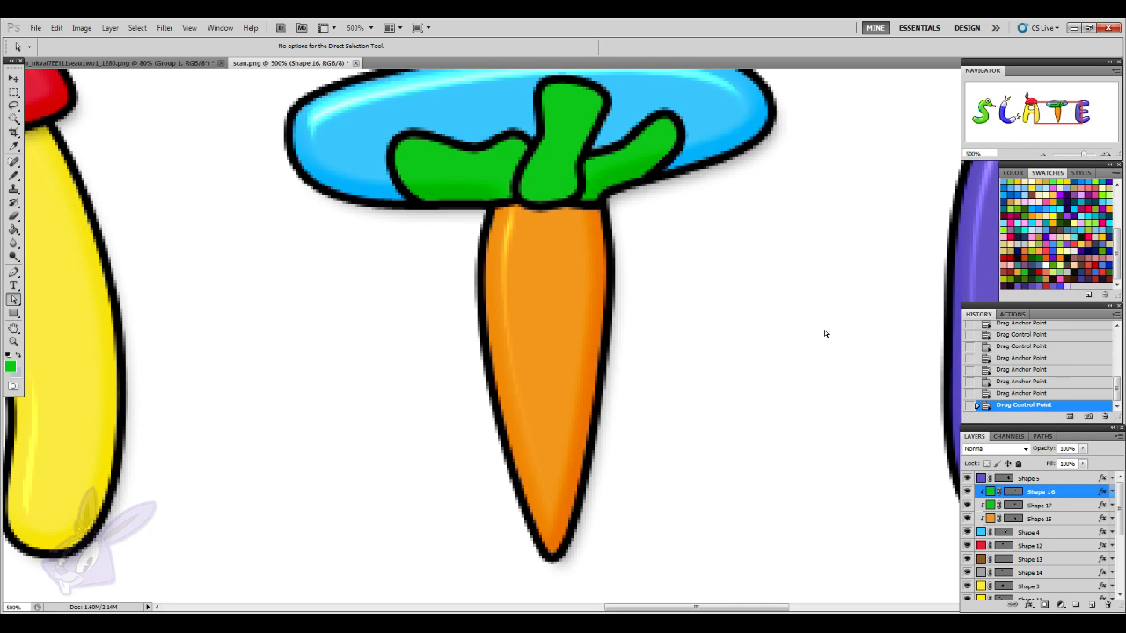
pyautogui.click(1067, 521)
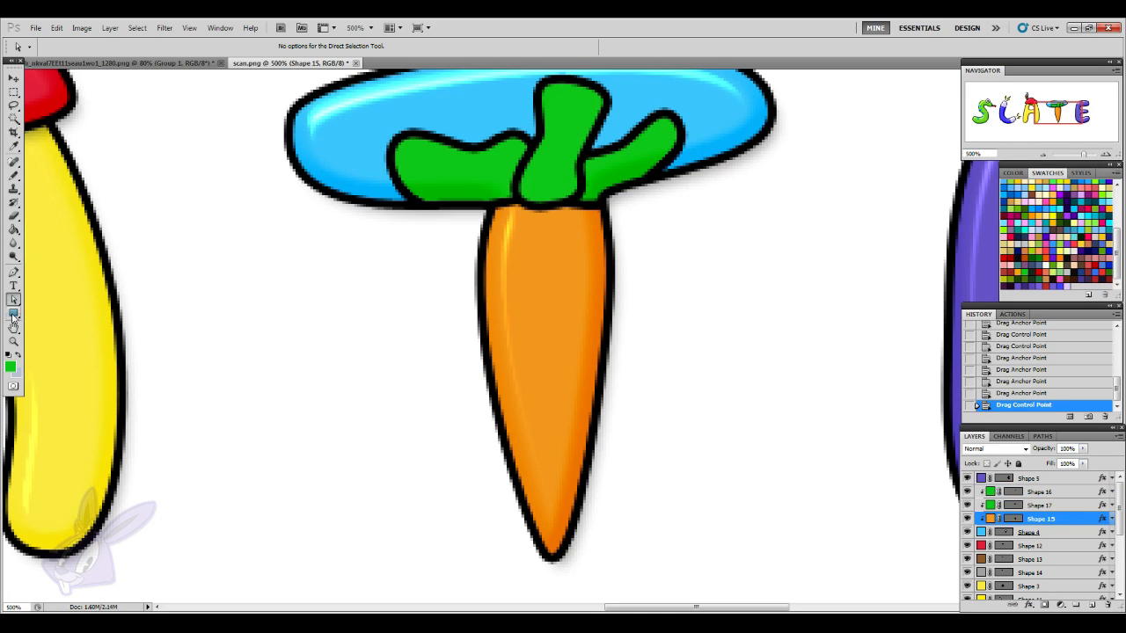
pyautogui.click(13, 273)
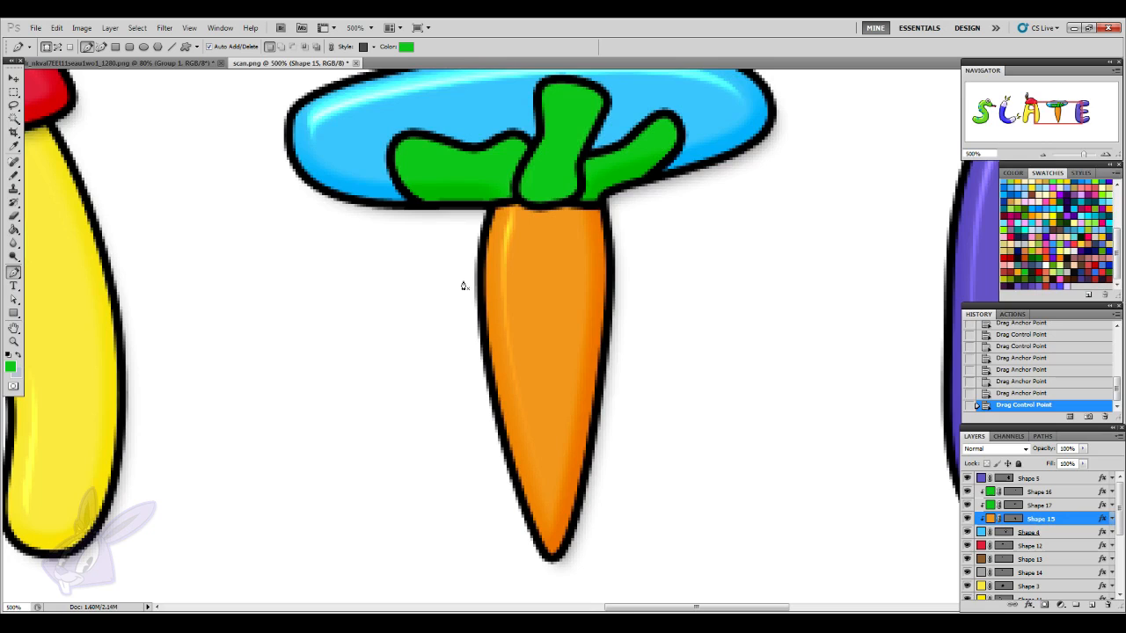
pyautogui.click(512, 303)
pyautogui.moveTo(463, 281); pyautogui.dragTo(463, 312)
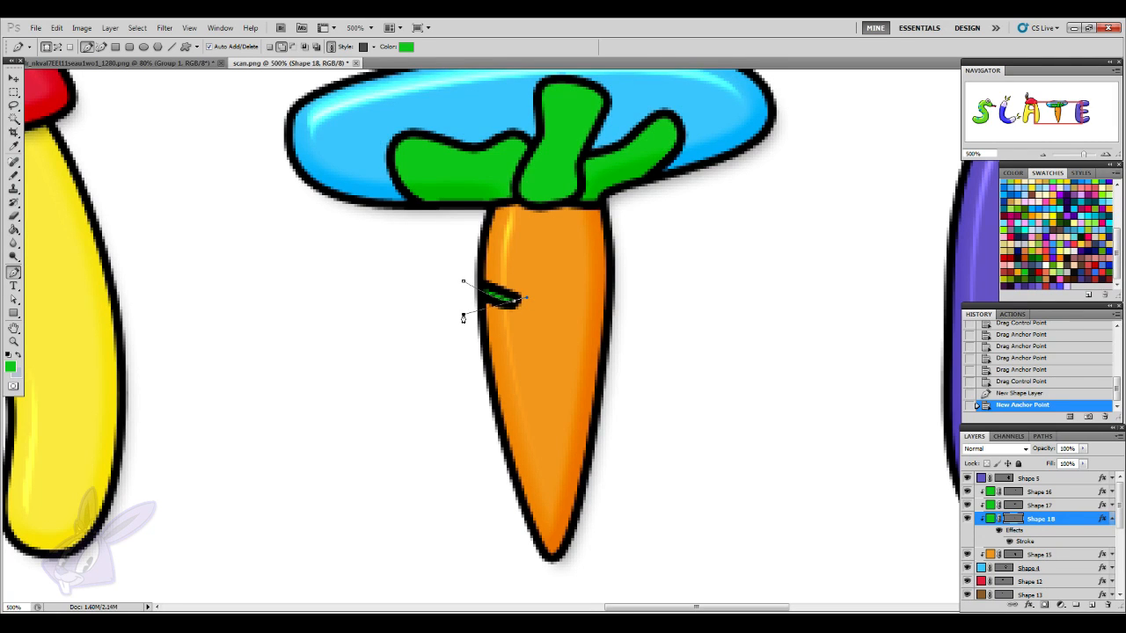
pyautogui.rightClick(1055, 521)
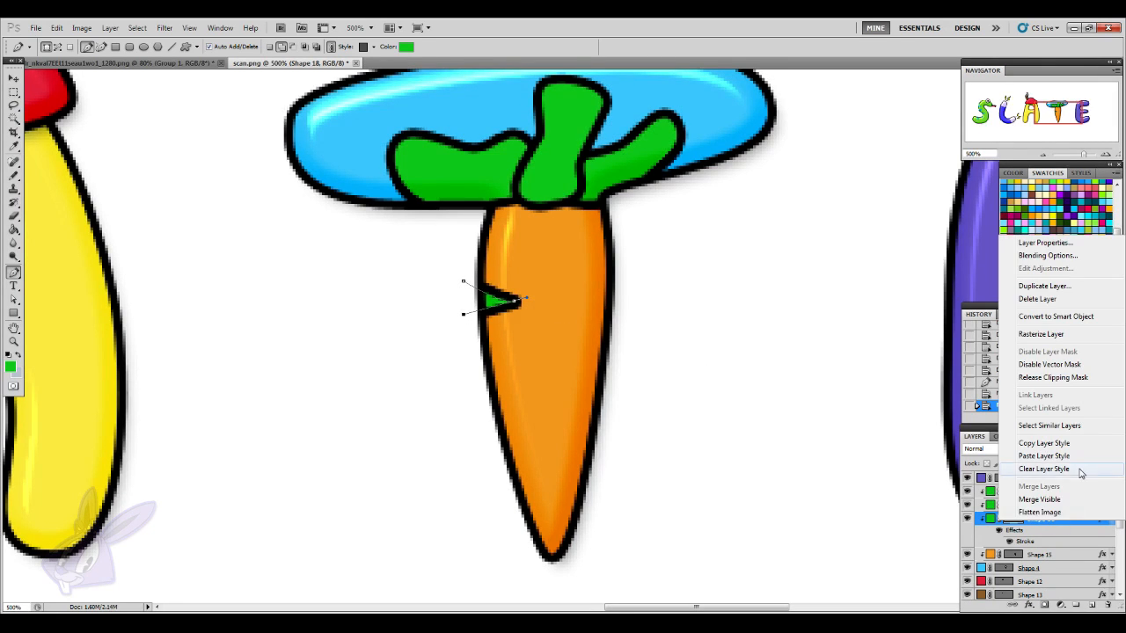
pyautogui.click(1079, 471)
pyautogui.click(463, 281)
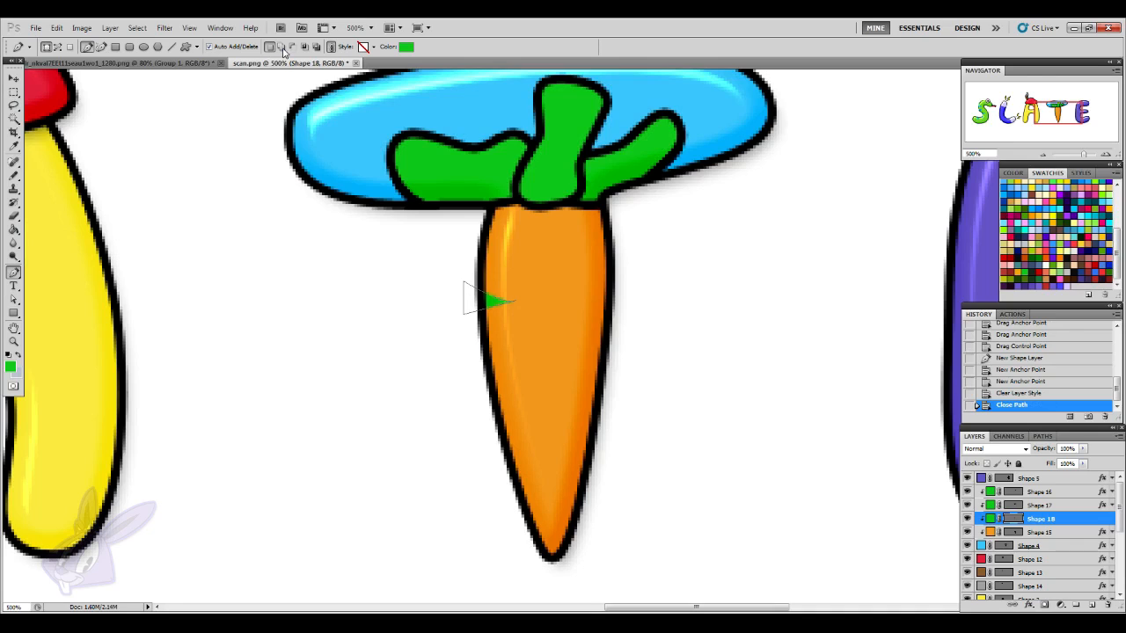
# - Add two more closed notches along the carrot's left edge, at mid-height and near the tip, to Shape 18
pyautogui.click(463, 367)
pyautogui.moveTo(520, 384); pyautogui.dragTo(532, 382)
pyautogui.click(475, 425)
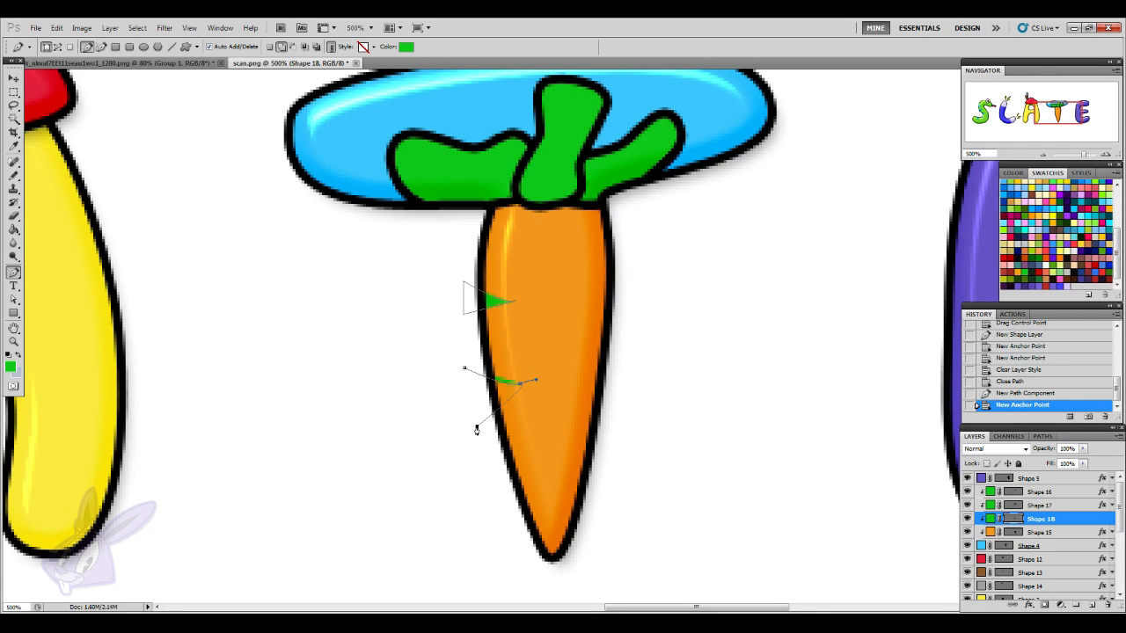
pyautogui.click(464, 369)
pyautogui.moveTo(484, 474); pyautogui.dragTo(531, 479)
pyautogui.click(499, 500)
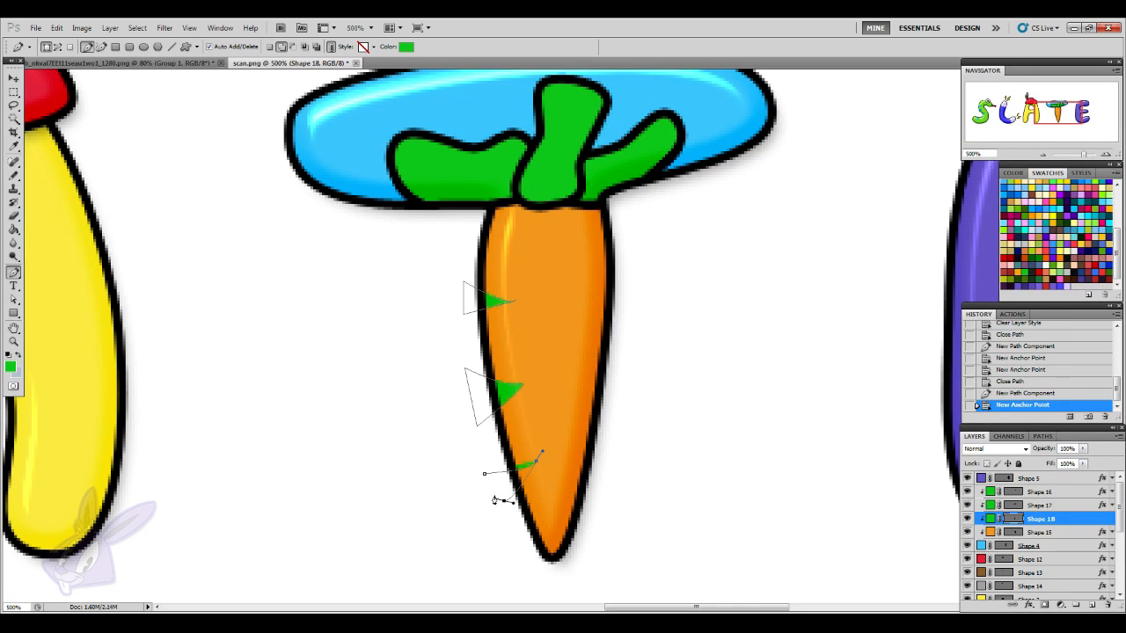
pyautogui.click(485, 481)
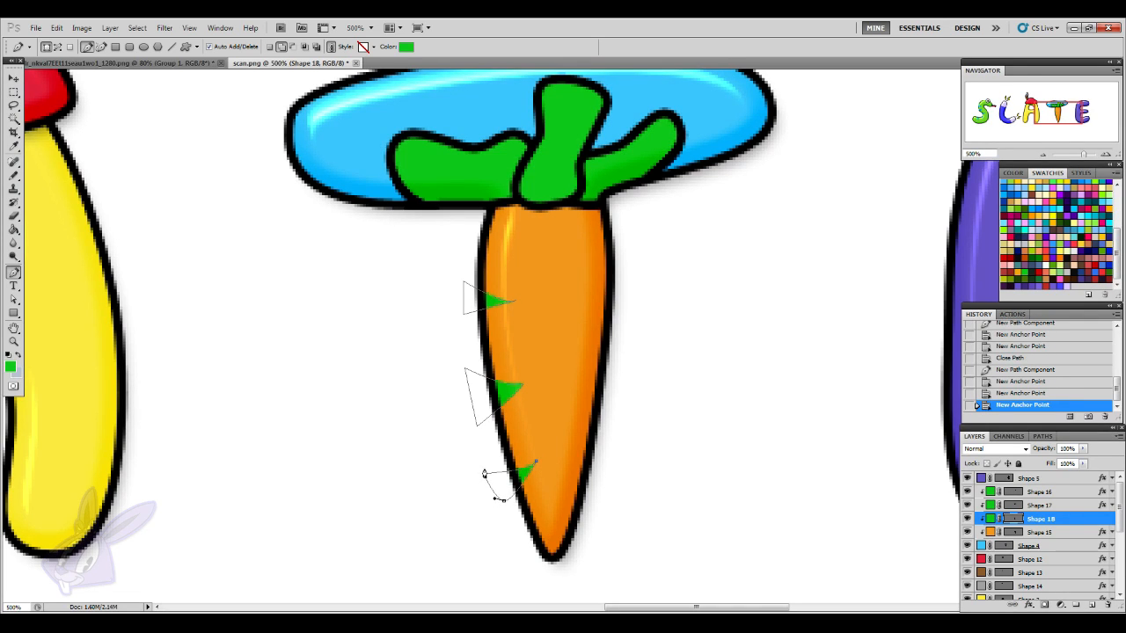
pyautogui.click(484, 476)
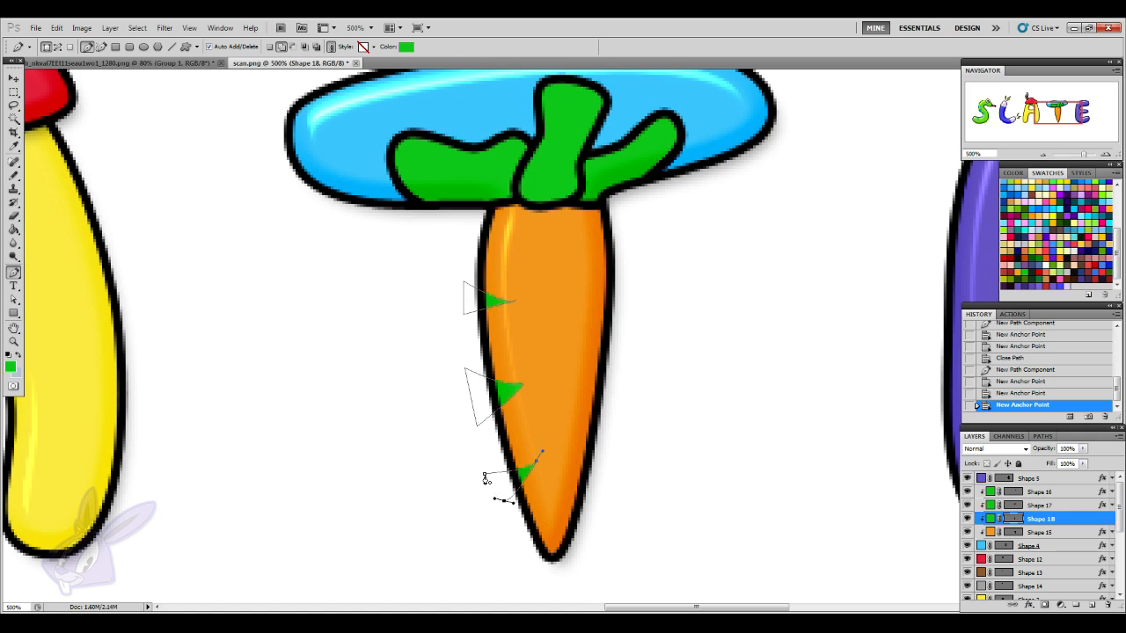
# - Add two closed notches on the carrot's right edge, a lower one and one at mid-height, to Shape 18
pyautogui.click(570, 426)
pyautogui.moveTo(625, 414); pyautogui.dragTo(623, 448)
pyautogui.click(570, 429)
pyautogui.click(641, 304)
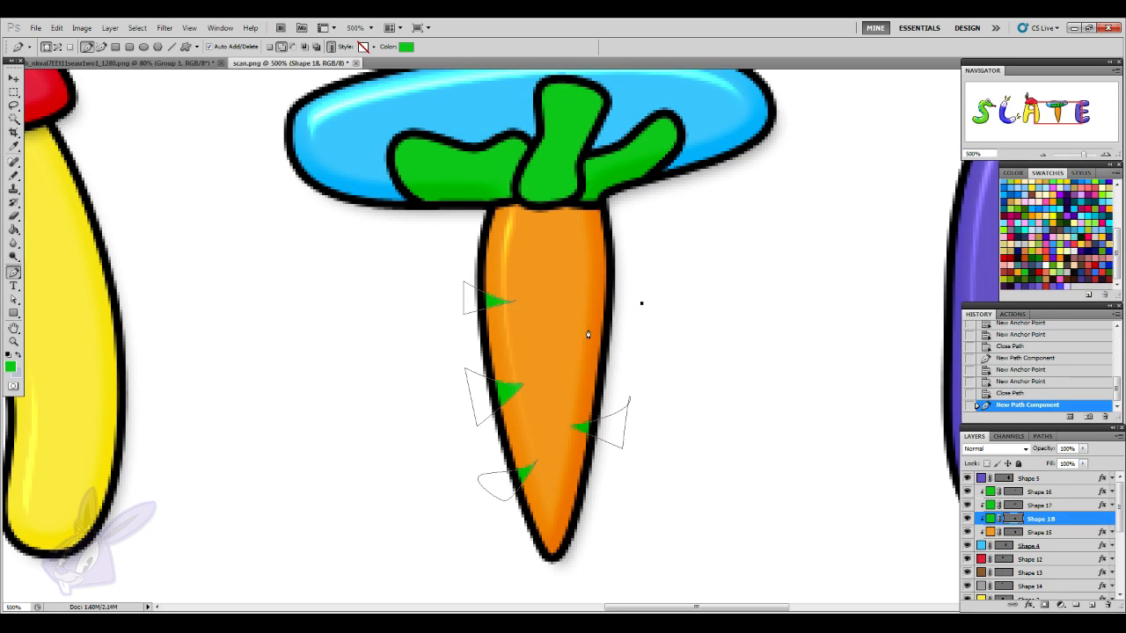
pyautogui.moveTo(573, 337); pyautogui.dragTo(623, 358)
pyautogui.click(624, 358)
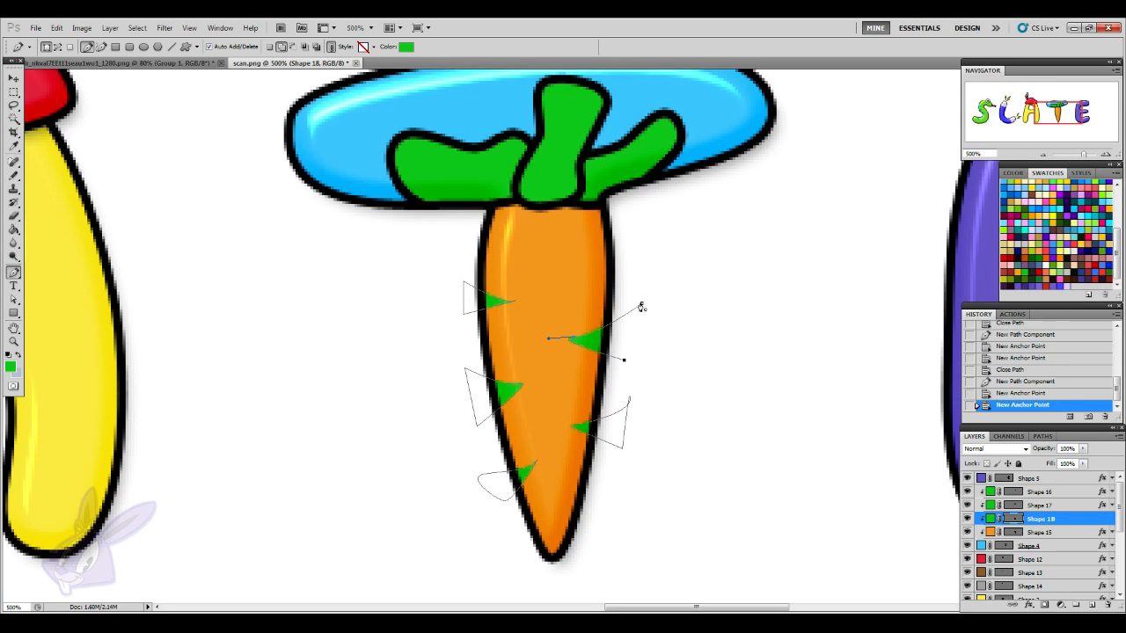
pyautogui.click(644, 303)
pyautogui.click(641, 304)
# - Add a closed pointed notch to the carrot's upper-right edge in Shape 18 and finish the path
pyautogui.click(629, 236)
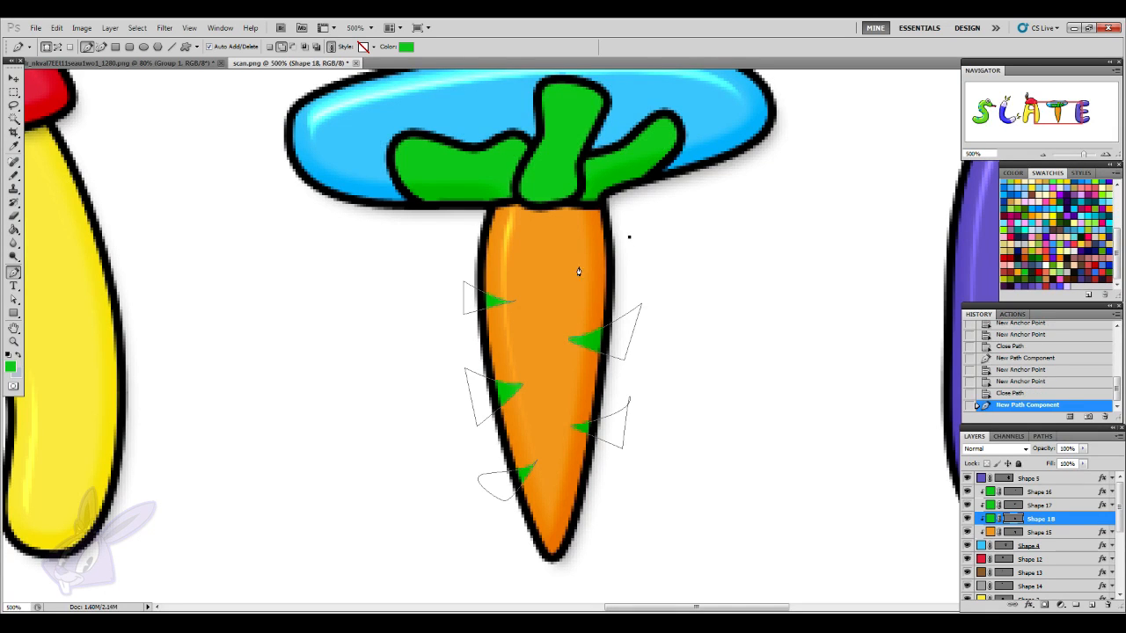
pyautogui.click(542, 270)
pyautogui.click(629, 277)
pyautogui.click(628, 237)
pyautogui.press('Return')
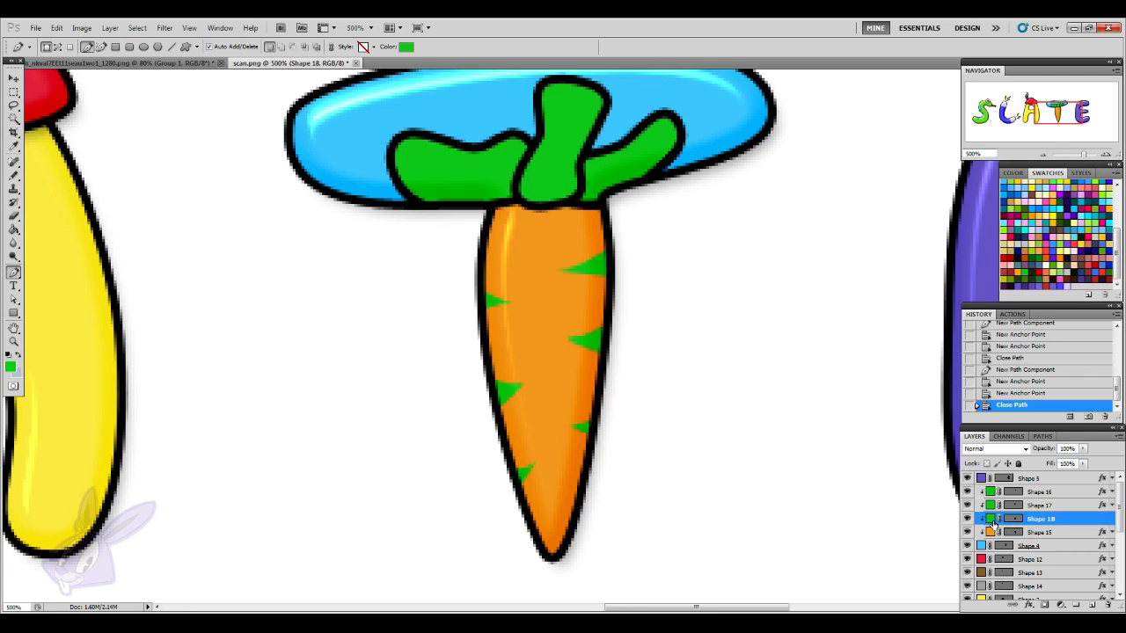
# - Recolour the carrot notches in Shape 18 to a darker orange based on the carrot's shaded edge
pyautogui.doubleClick(991, 519)
pyautogui.click(595, 404)
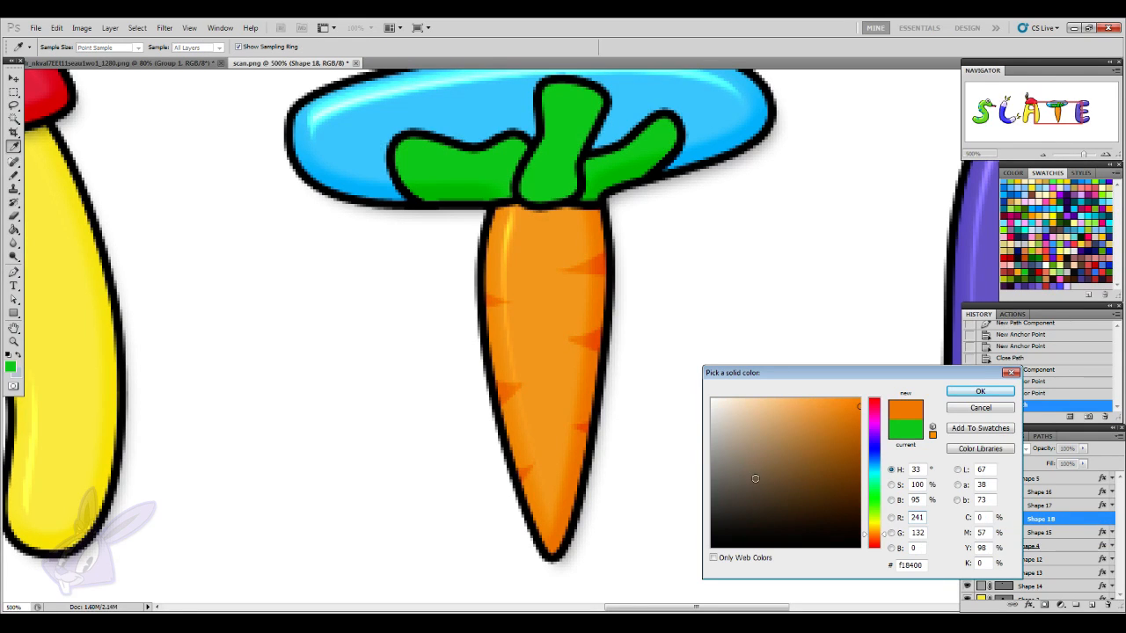
pyautogui.moveTo(857, 408); pyautogui.dragTo(864, 411)
pyautogui.click(980, 391)
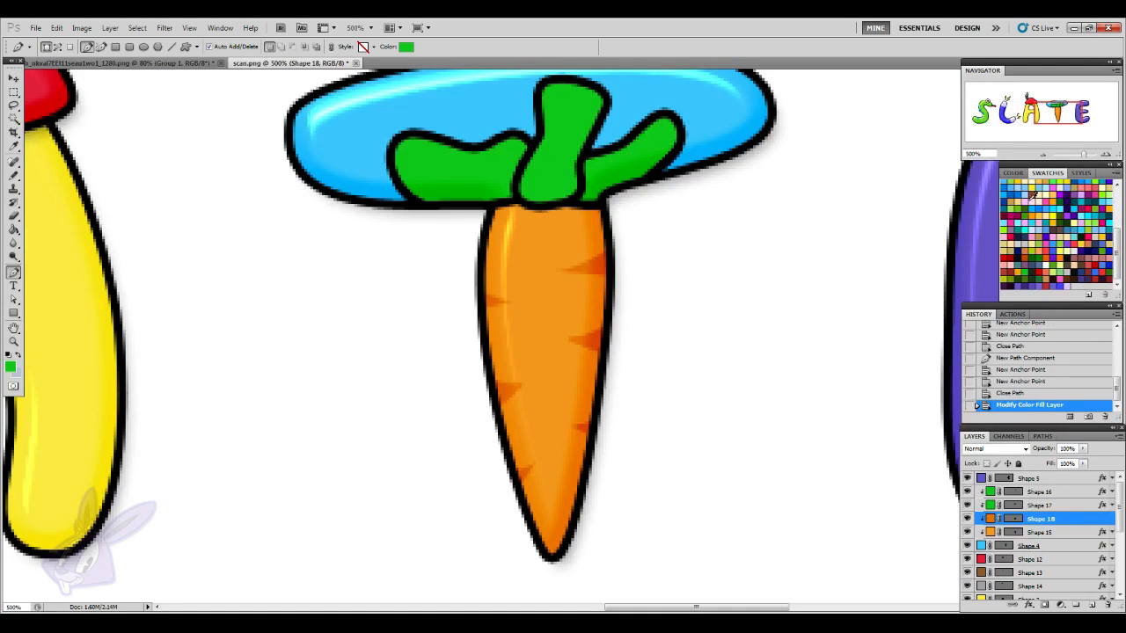
# - Copy the layer style of the red roof, Shape 12, onto leaf layers Shape 16 and Shape 17, and select the purple E layer
pyautogui.click(1044, 156)
pyautogui.click(1043, 155)
pyautogui.click(1043, 156)
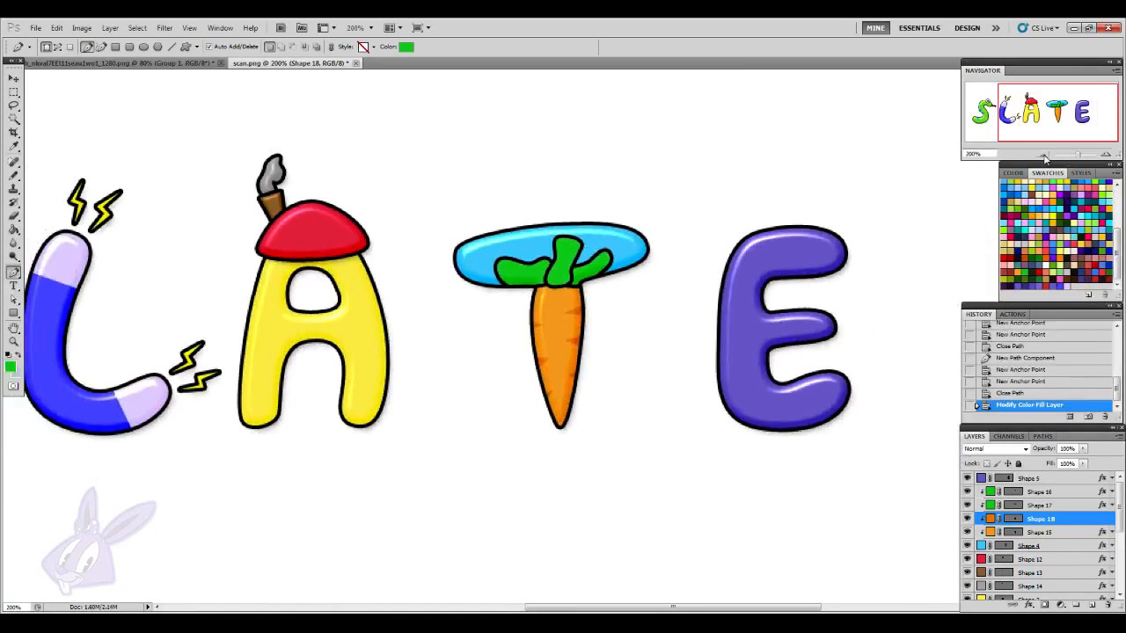
pyautogui.click(1043, 156)
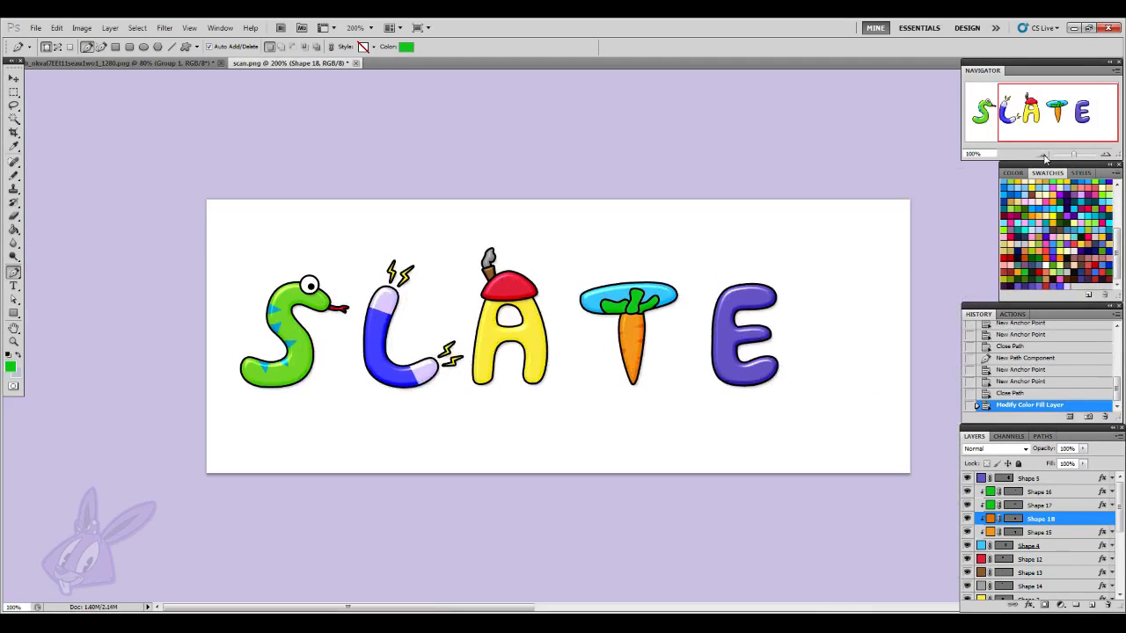
pyautogui.click(1057, 507)
pyautogui.rightClick(1046, 564)
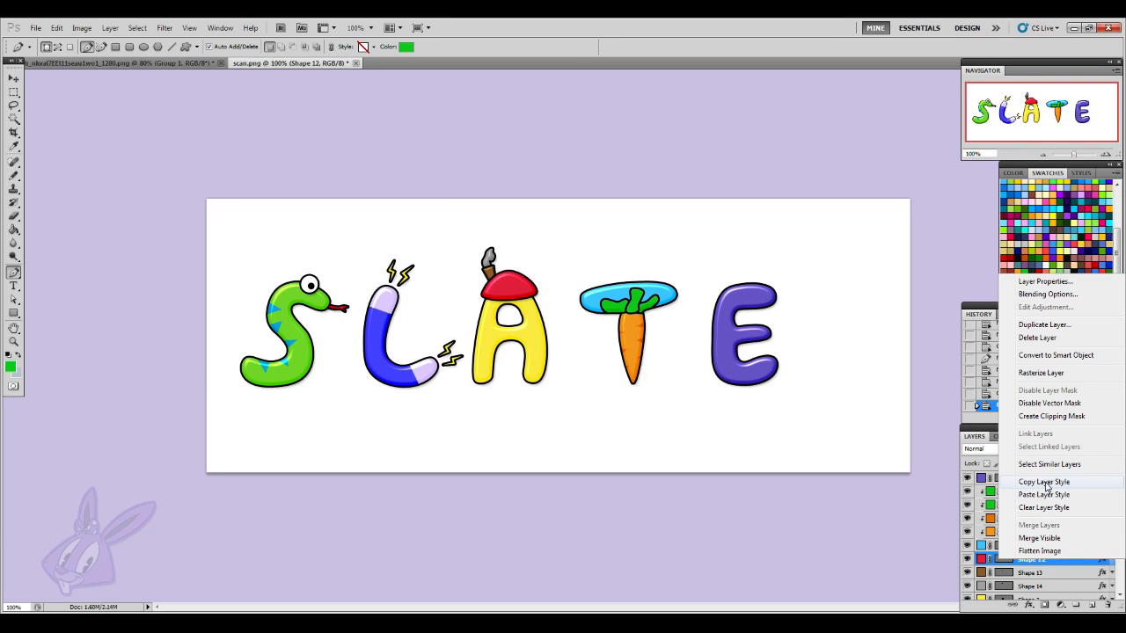
pyautogui.click(1035, 482)
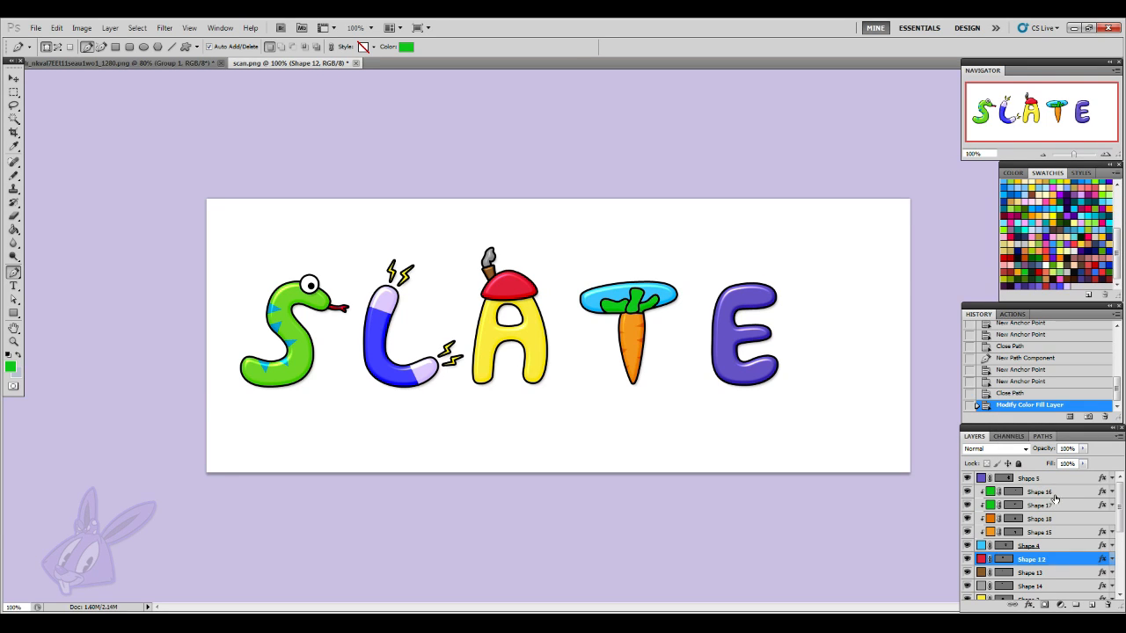
pyautogui.click(1054, 494)
pyautogui.keyDown('shift'); pyautogui.click(1052, 508); pyautogui.keyUp('shift')
pyautogui.rightClick(1051, 508)
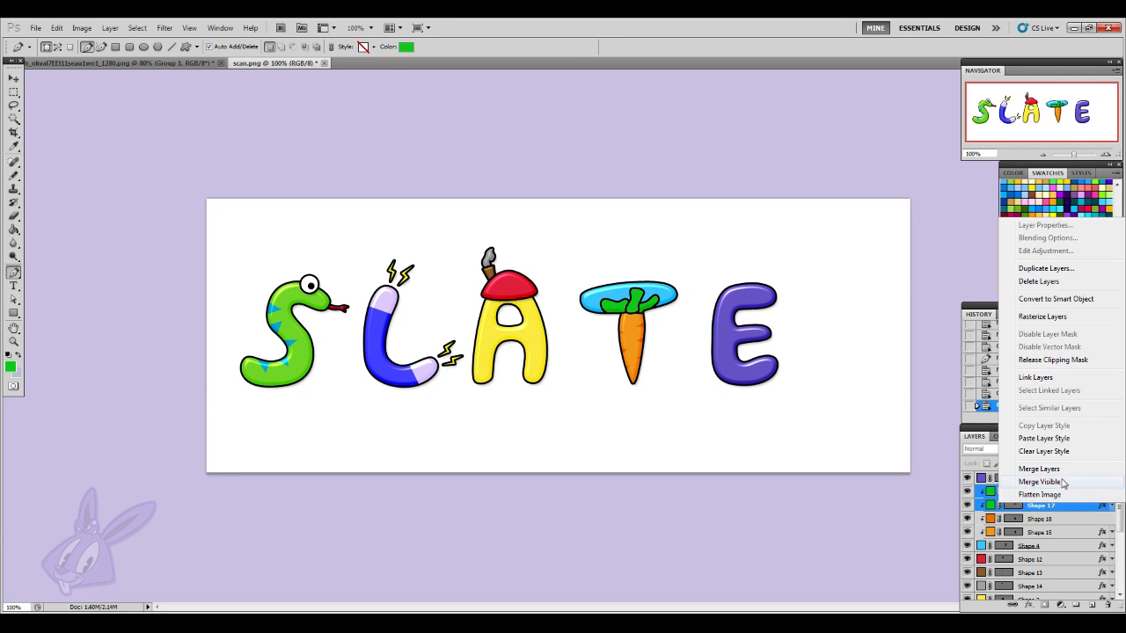
pyautogui.click(1046, 438)
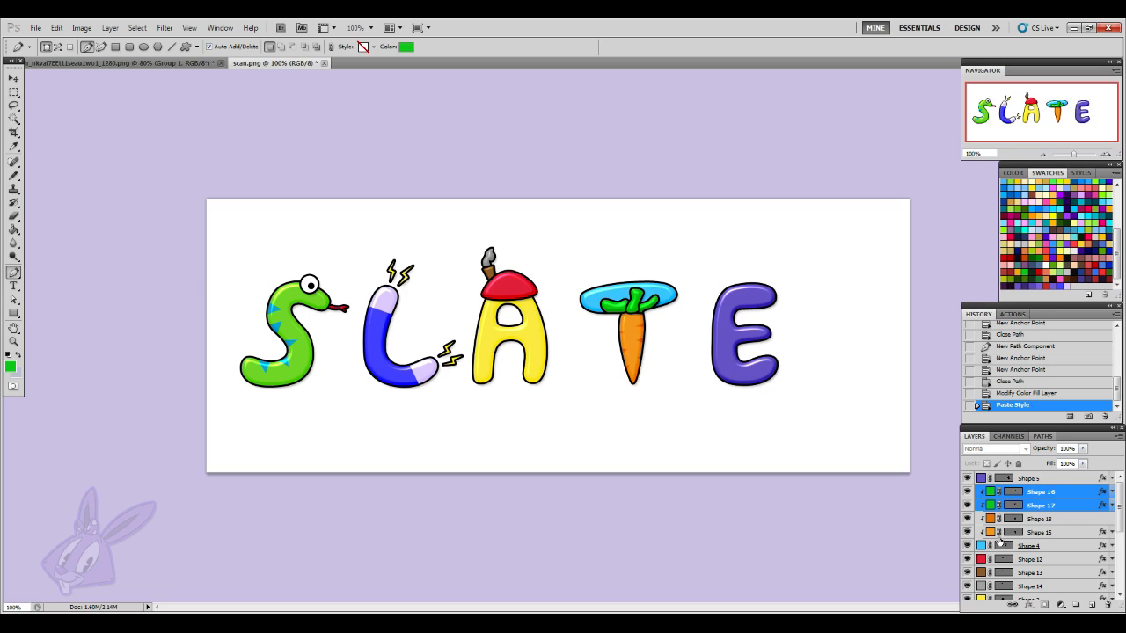
pyautogui.click(1017, 484)
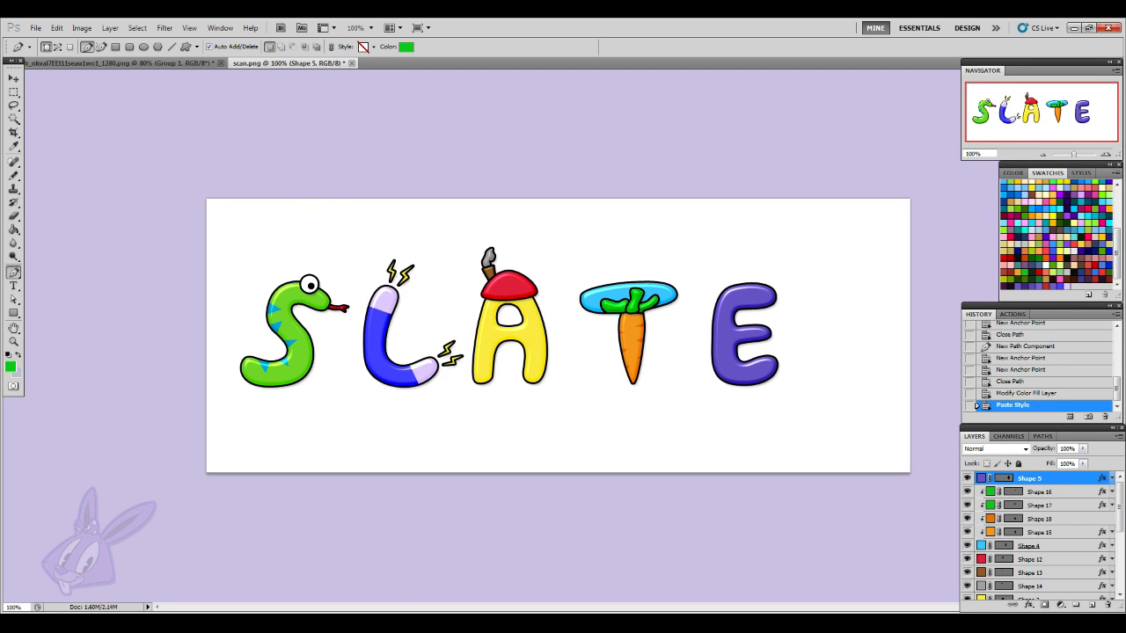
# - Switch to the browser to check the live stream's chat on YouTube, and return to Photoshop
pyautogui.hotkey('alt', 'Tab')
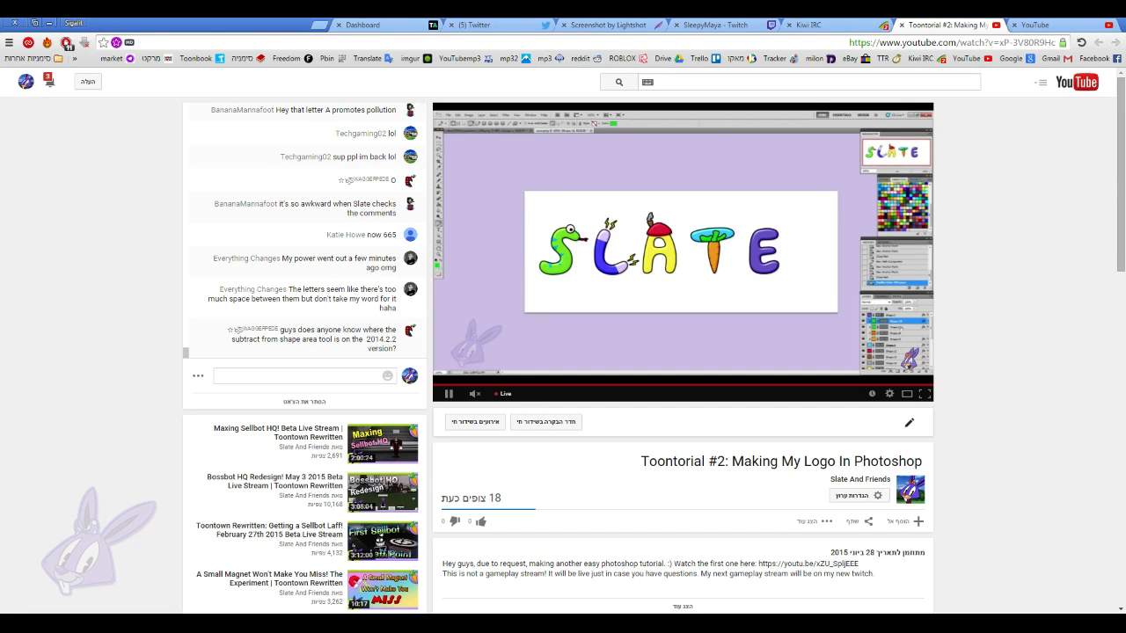
pyautogui.hotkey('alt', 'Tab')
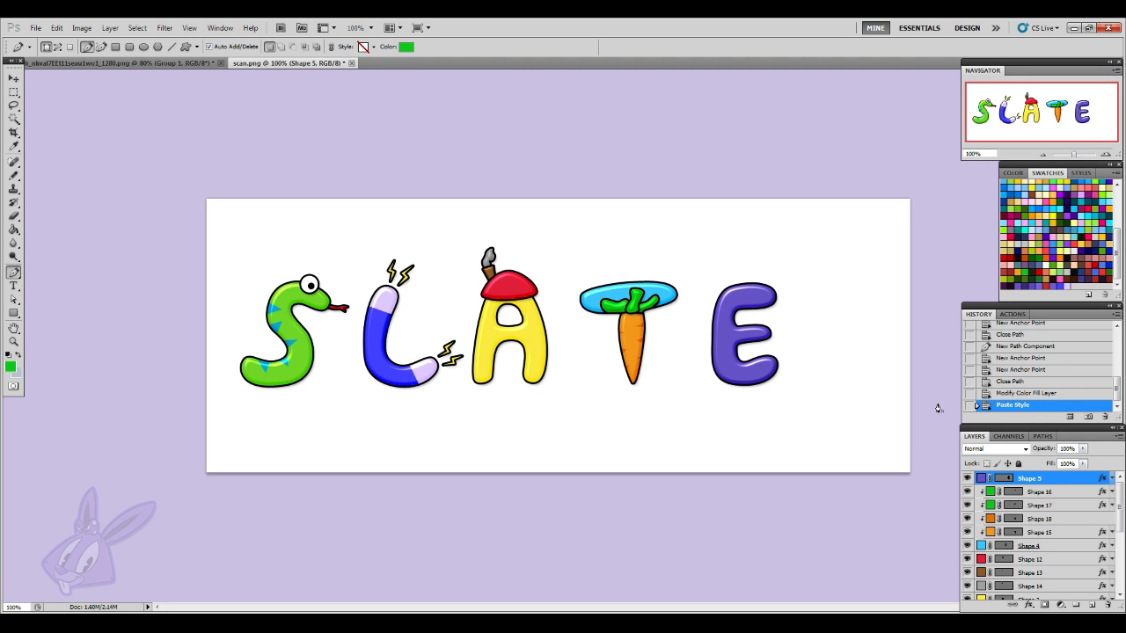
# - Examine the purple E up close, including its top arm and the empty area above it
pyautogui.hotkey('ctrl', '+')
pyautogui.hotkey('ctrl', '+')
pyautogui.hotkey('ctrl', '+')
pyautogui.hotkey('ctrl', '+')
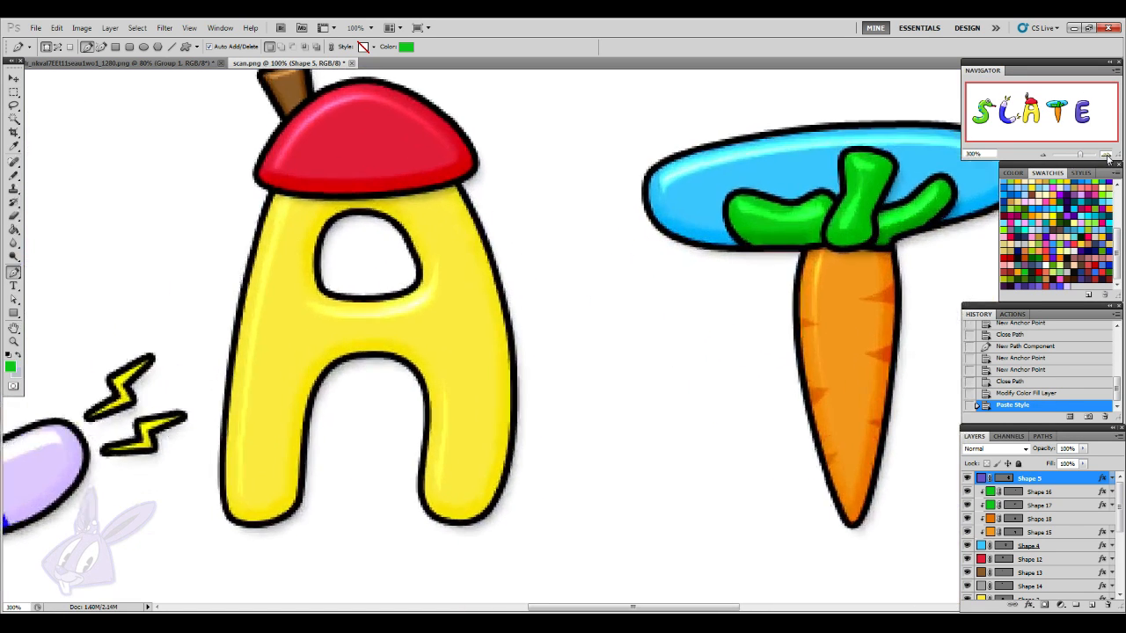
pyautogui.hscroll(10, 786, 334)
pyautogui.scroll(1, 786, 337)
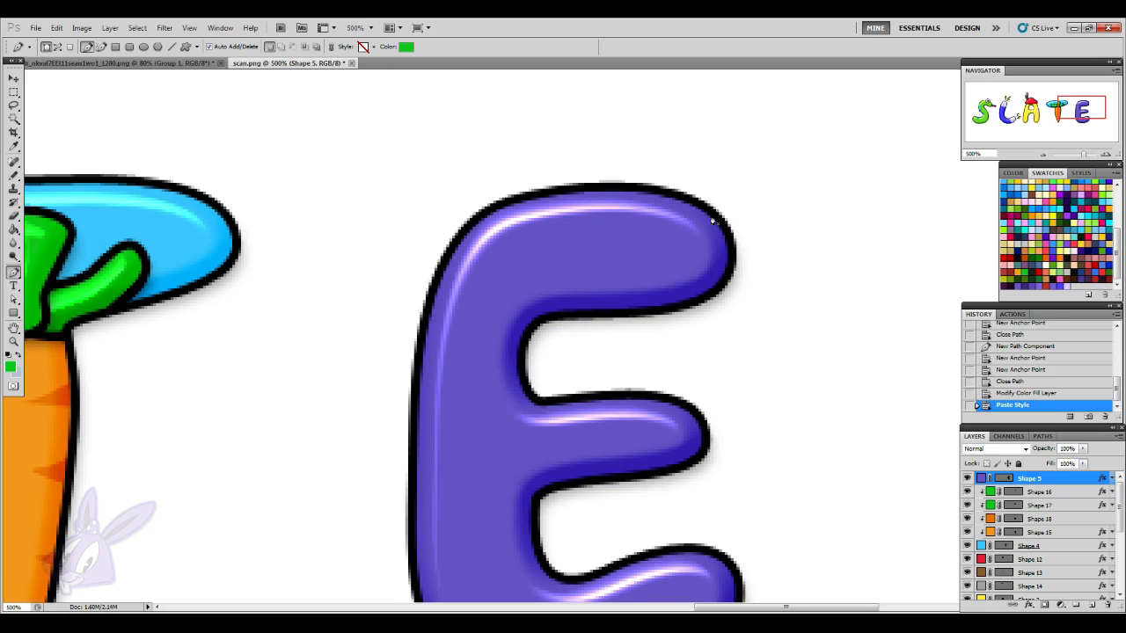
pyautogui.scroll(-3, 633, 303)
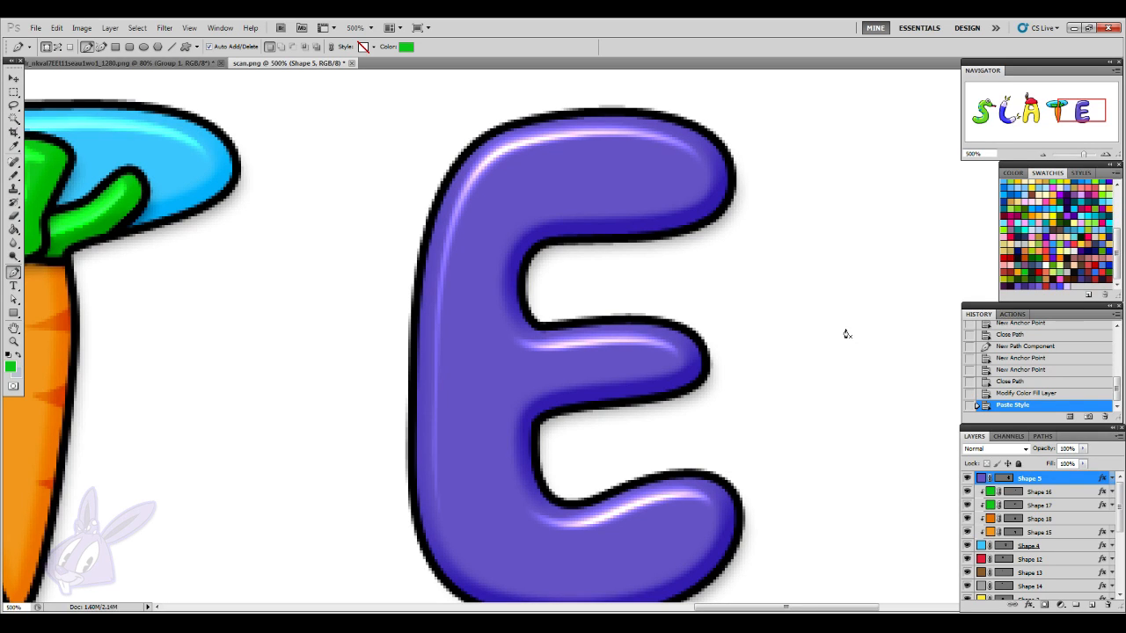
pyautogui.scroll(4, 846, 334)
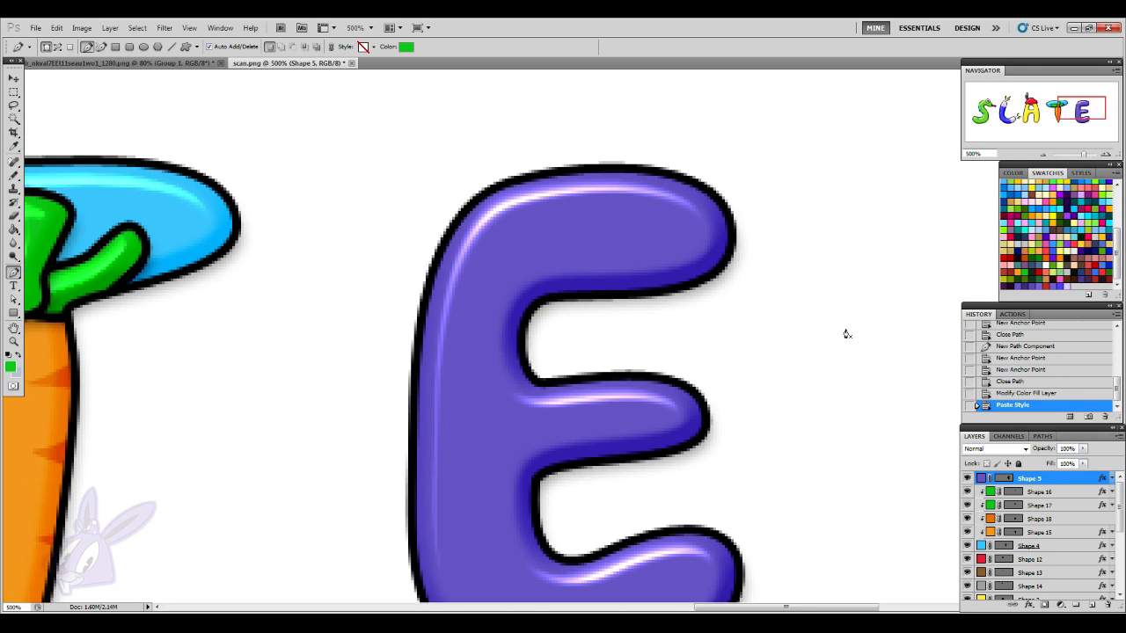
pyautogui.scroll(1, 846, 334)
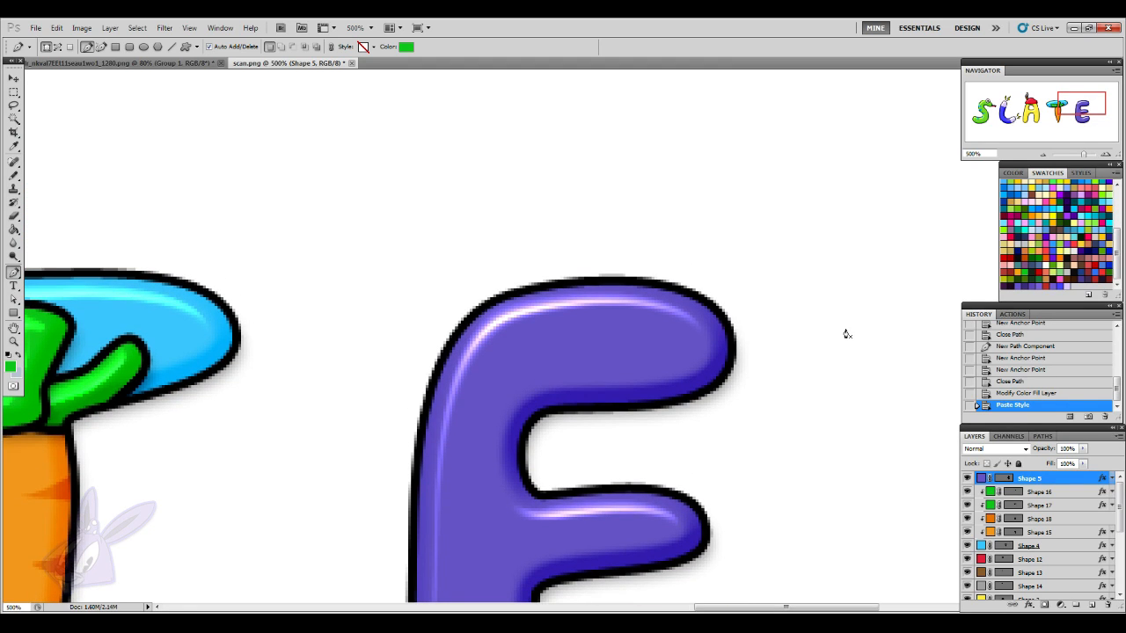
# - Duplicate the snake's eye layers, Shape 6 and Shape 7
pyautogui.scroll(-6, 1053, 534)
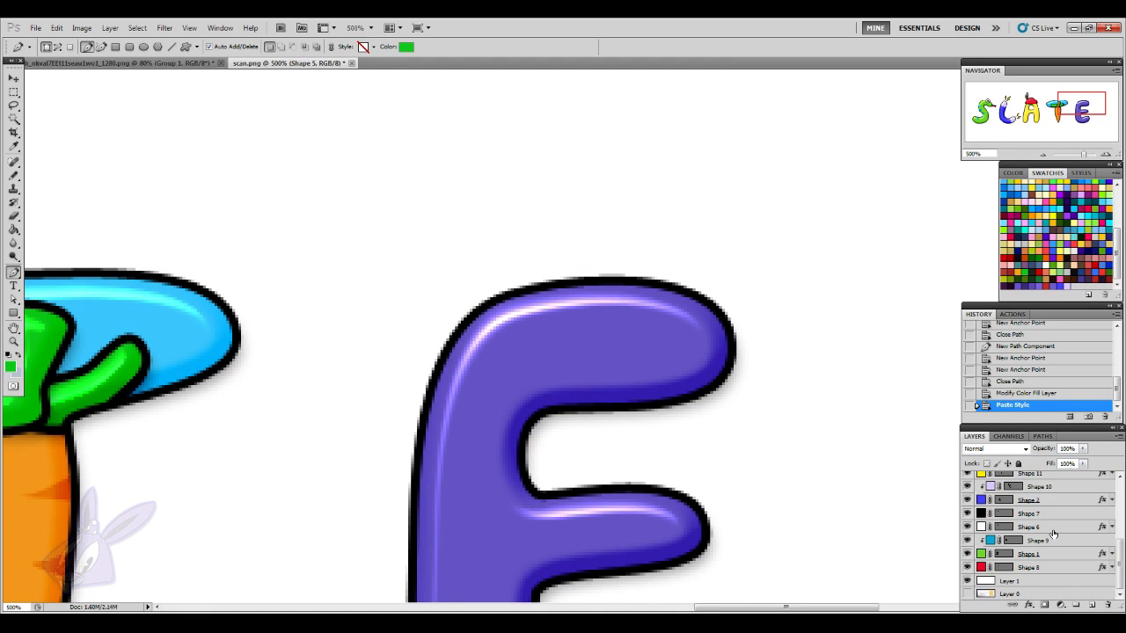
pyautogui.click(1037, 527)
pyautogui.keyDown('shift'); pyautogui.click(1046, 515); pyautogui.keyUp('shift')
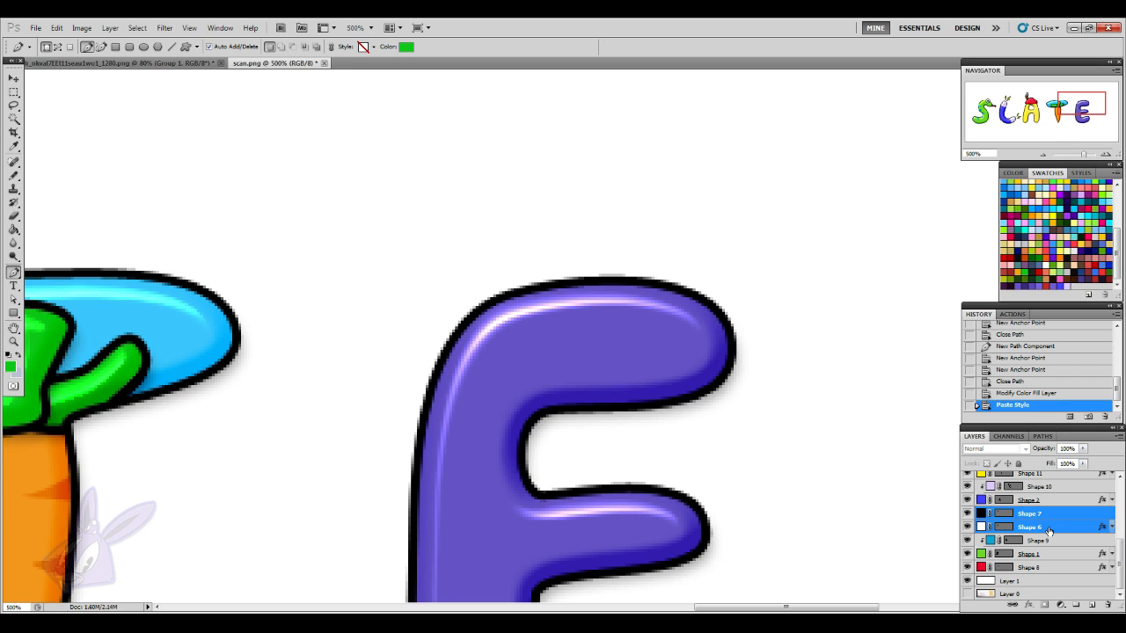
pyautogui.click(1048, 531)
pyautogui.click(1042, 155)
pyautogui.click(1042, 155)
pyautogui.click(1042, 155)
pyautogui.click(1042, 156)
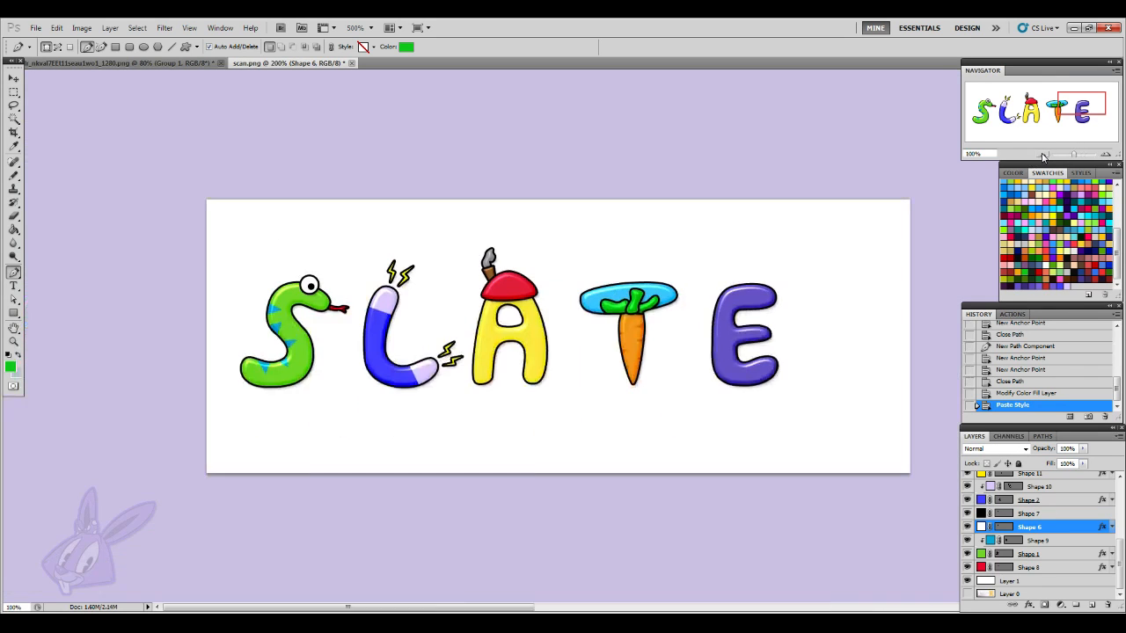
pyautogui.keyDown('shift'); pyautogui.click(1049, 514); pyautogui.keyUp('shift')
pyautogui.moveTo(1046, 526); pyautogui.dragTo(1092, 605)
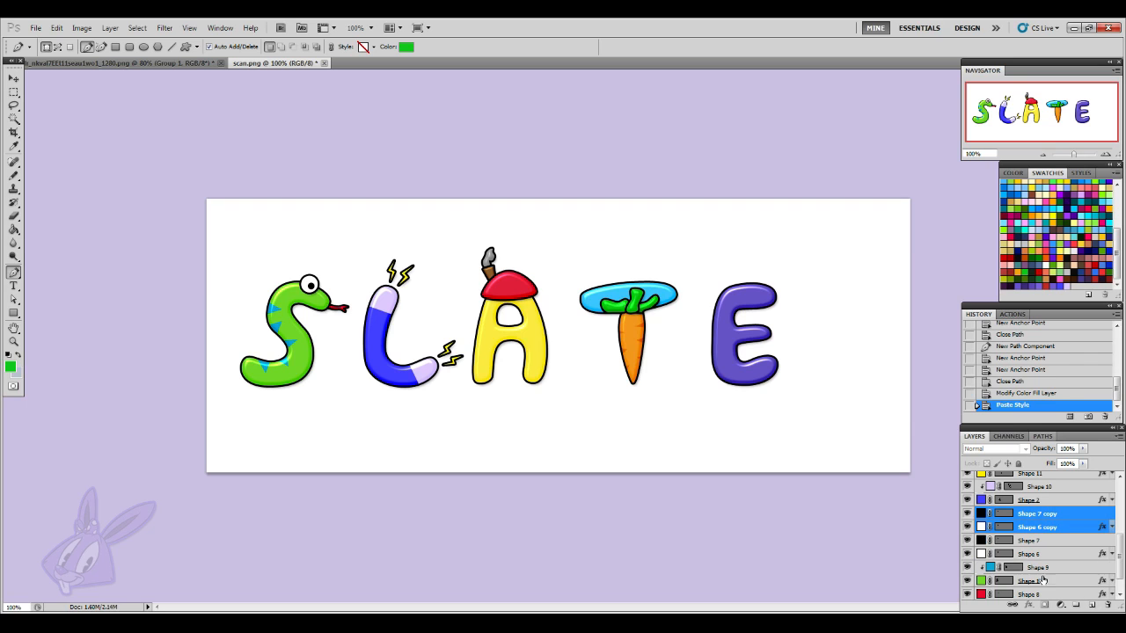
# - Shift the duplicated eye horizontally onto the top of the E and bring both of its layers to the front of the stack
pyautogui.click(13, 78)
pyautogui.hotkey('shift', 'Right')
pyautogui.hotkey('shift', 'Right')
pyautogui.hotkey('shift', 'Right')
pyautogui.hotkey('shift', 'Right')
pyautogui.hotkey('shift', 'Right')
pyautogui.hotkey('shift', 'Right')
pyautogui.hotkey('shift', 'Right')
pyautogui.hotkey('shift', 'Right')
pyautogui.hotkey('shift', 'Right')
pyautogui.hotkey('shift', 'Right')
pyautogui.hotkey('shift', 'Right')
pyautogui.hotkey('shift', 'Right')
pyautogui.hotkey('shift', 'Right')
pyautogui.hotkey('shift', 'Right')
pyautogui.hotkey('shift', 'Right')
pyautogui.hotkey('shift', 'Right')
pyautogui.hotkey('shift', 'Right')
pyautogui.hotkey('shift', 'Right')
pyautogui.hotkey('shift', 'Right')
pyautogui.hotkey('shift', 'Right')
pyautogui.hotkey('shift', 'Right')
pyautogui.hotkey('shift', 'Right')
pyautogui.hotkey('shift', 'Right')
pyautogui.hotkey('shift', 'Right')
pyautogui.hotkey('shift', 'Right')
pyautogui.hotkey('shift', 'Right')
pyautogui.hotkey('shift', 'Right')
pyautogui.hotkey('shift', 'Right')
pyautogui.hotkey('shift', 'Right')
pyautogui.hotkey('shift', 'Right')
pyautogui.hotkey('shift', 'Right')
pyautogui.hotkey('shift', 'Right')
pyautogui.hotkey('shift', 'Right')
pyautogui.hotkey('shift', 'Right')
pyautogui.hotkey('shift', 'Right')
pyautogui.hotkey('shift', 'Right')
pyautogui.hotkey('shift', 'Right')
pyautogui.hotkey('shift', 'Right')
pyautogui.hotkey('shift', 'Right')
pyautogui.hotkey('shift', 'Right')
pyautogui.hotkey('shift', 'Right')
pyautogui.hotkey('shift', 'Right')
pyautogui.hotkey('shift', 'Right')
pyautogui.hotkey('shift', 'Right')
pyautogui.hotkey('shift', 'Right')
pyautogui.hotkey('shift', 'Right')
pyautogui.hotkey('shift', 'Right')
pyautogui.hotkey('shift', 'Right')
pyautogui.hotkey('shift', 'Right')
pyautogui.hotkey('shift', 'Right')
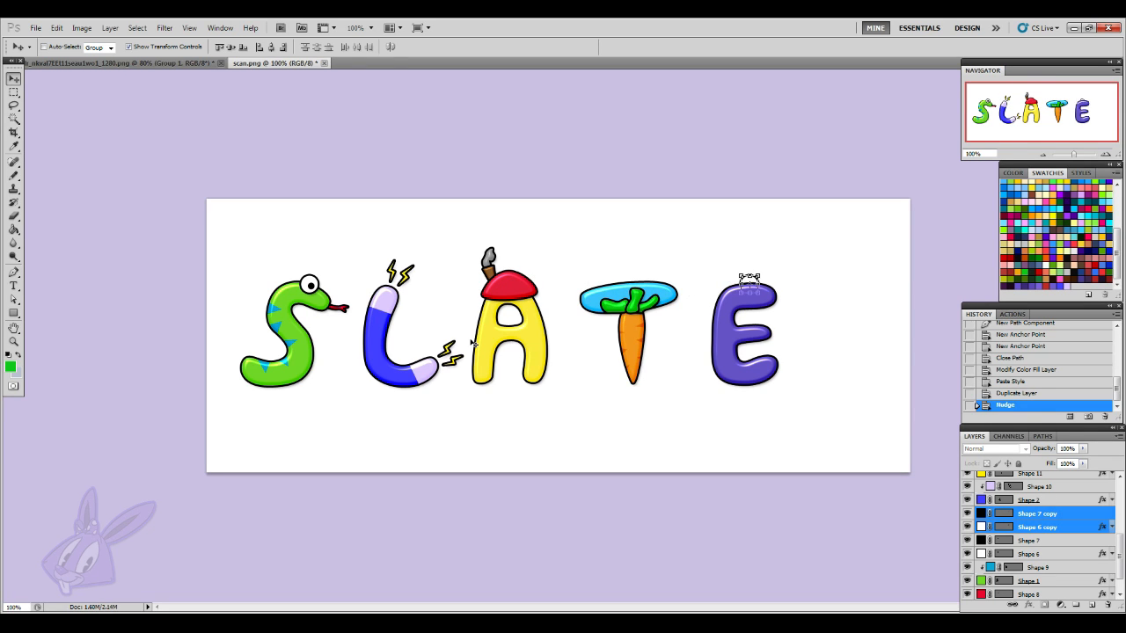
pyautogui.scroll(3, 1068, 538)
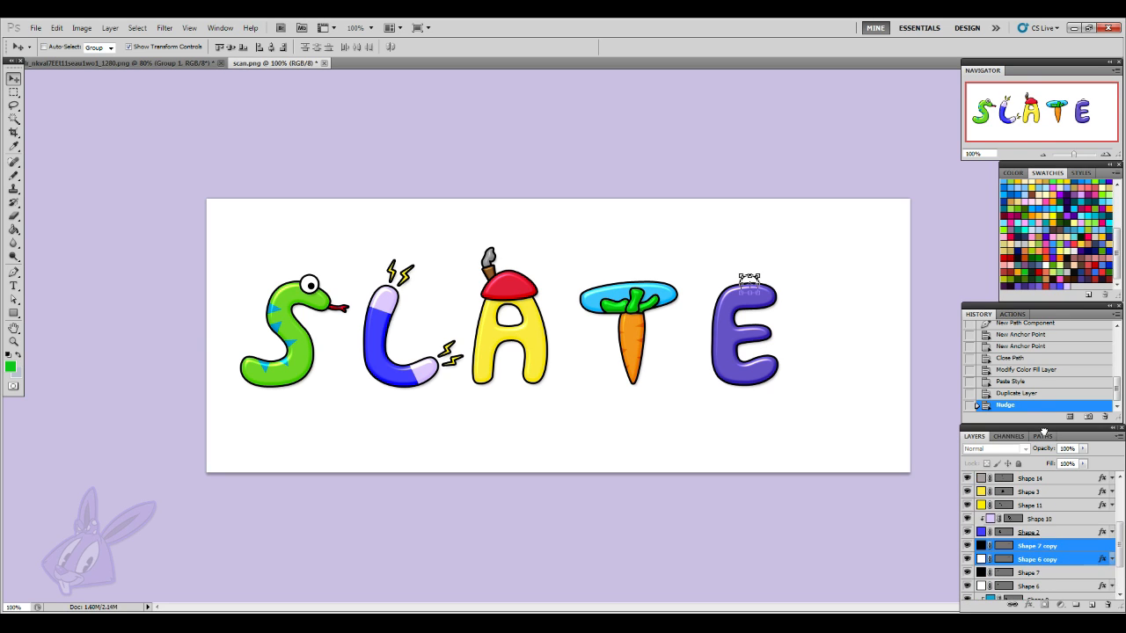
pyautogui.hotkey('ctrl', 'shift', ']')
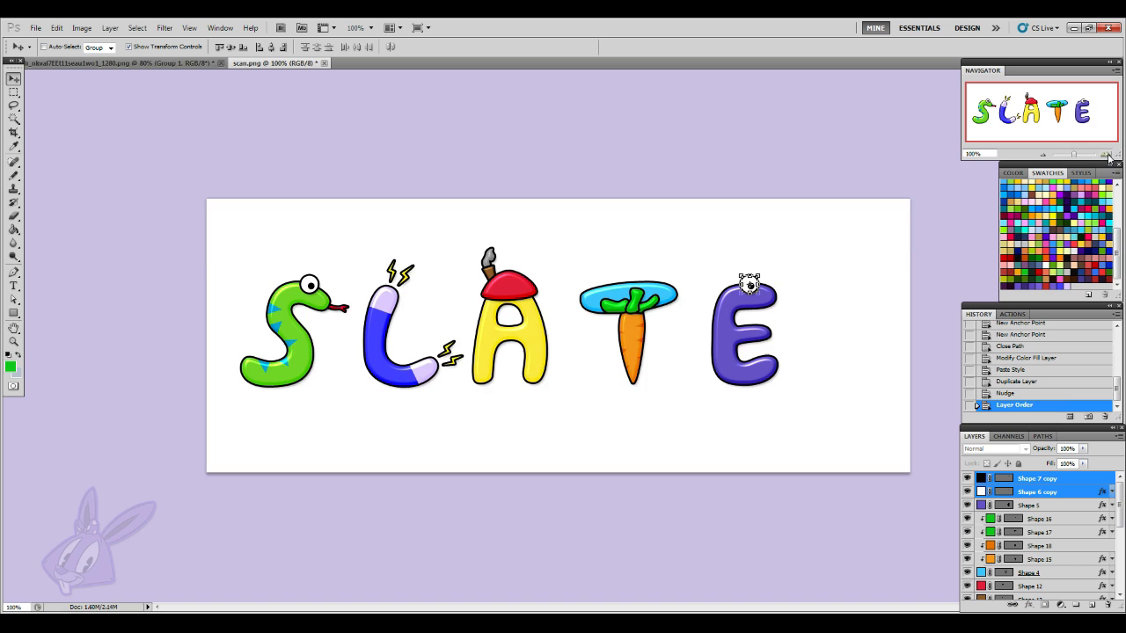
# - Nudge the duplicated eye slightly right and up so it sits on the E's top edge
pyautogui.click(1107, 154)
pyautogui.click(1107, 154)
pyautogui.click(1108, 154)
pyautogui.moveTo(730, 606); pyautogui.dragTo(813, 608)
pyautogui.scroll(1, 910, 300)
pyautogui.scroll(1, 910, 300)
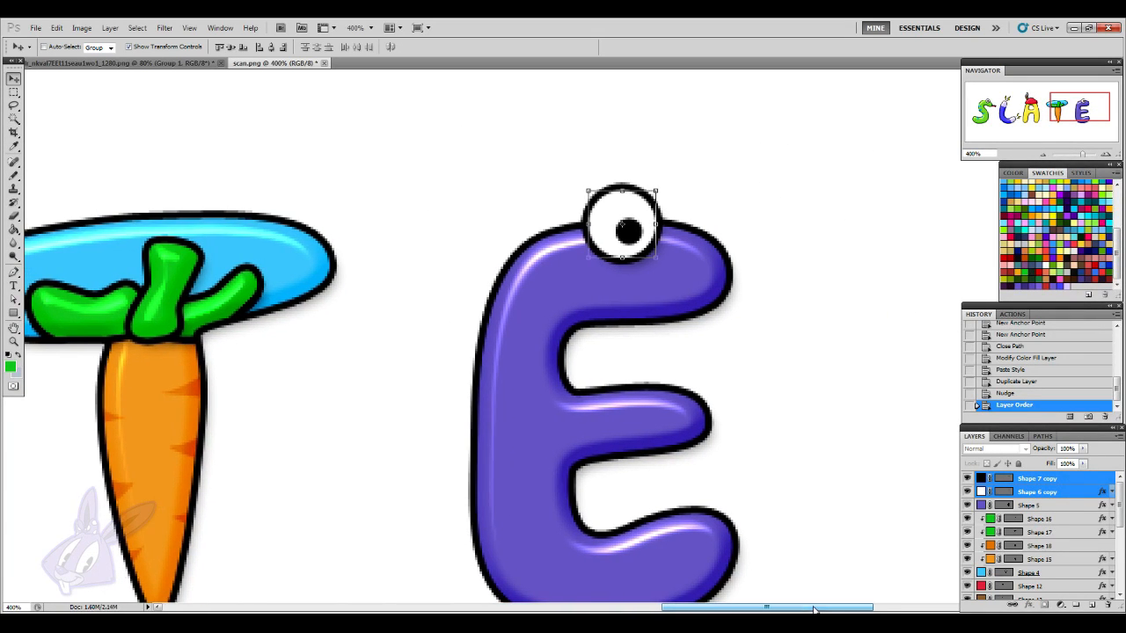
pyautogui.press('Right')
pyautogui.press('Right')
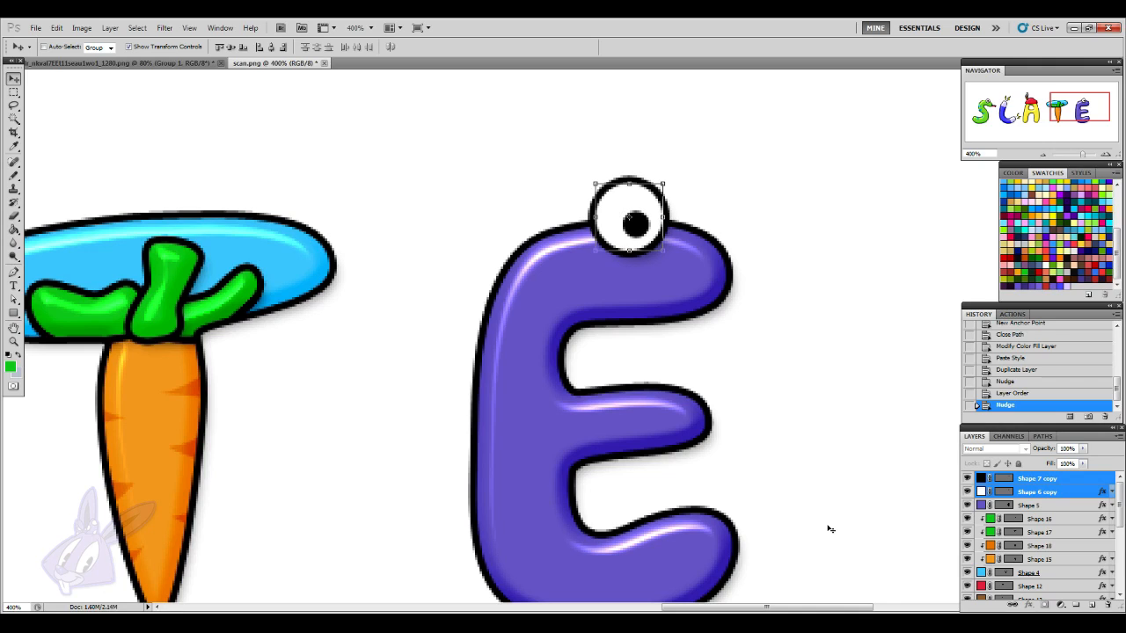
pyautogui.press('Right')
pyautogui.press('Up')
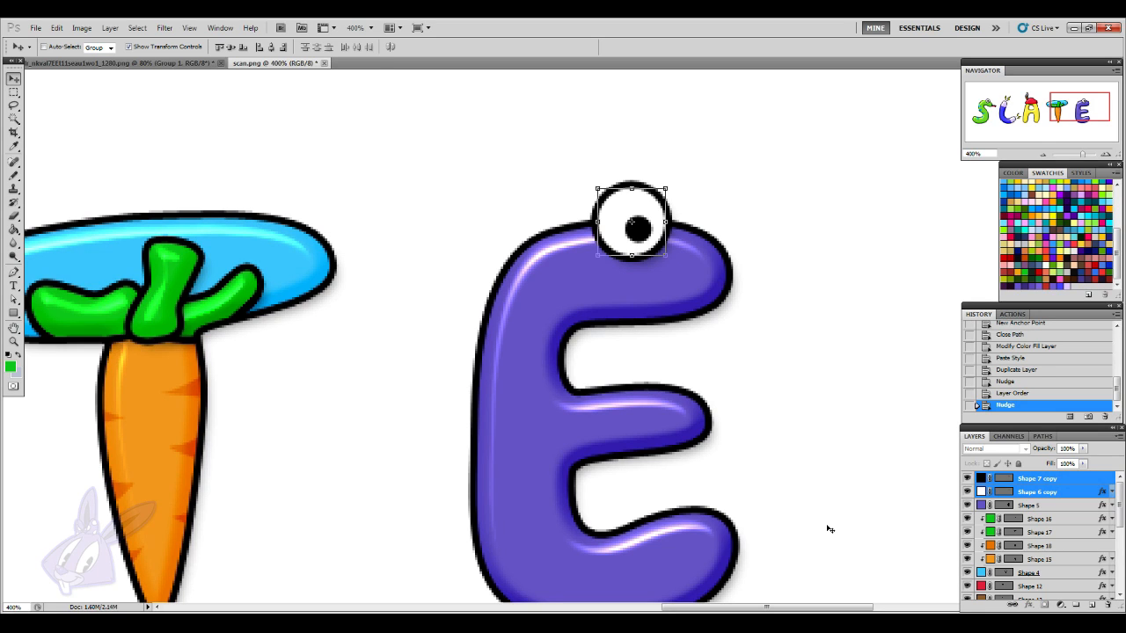
# - Draw a closed, pointed ear shape with the Pen tool, slanting up and left from behind the E's eye, on a layer below Shape 5
pyautogui.click(1042, 519)
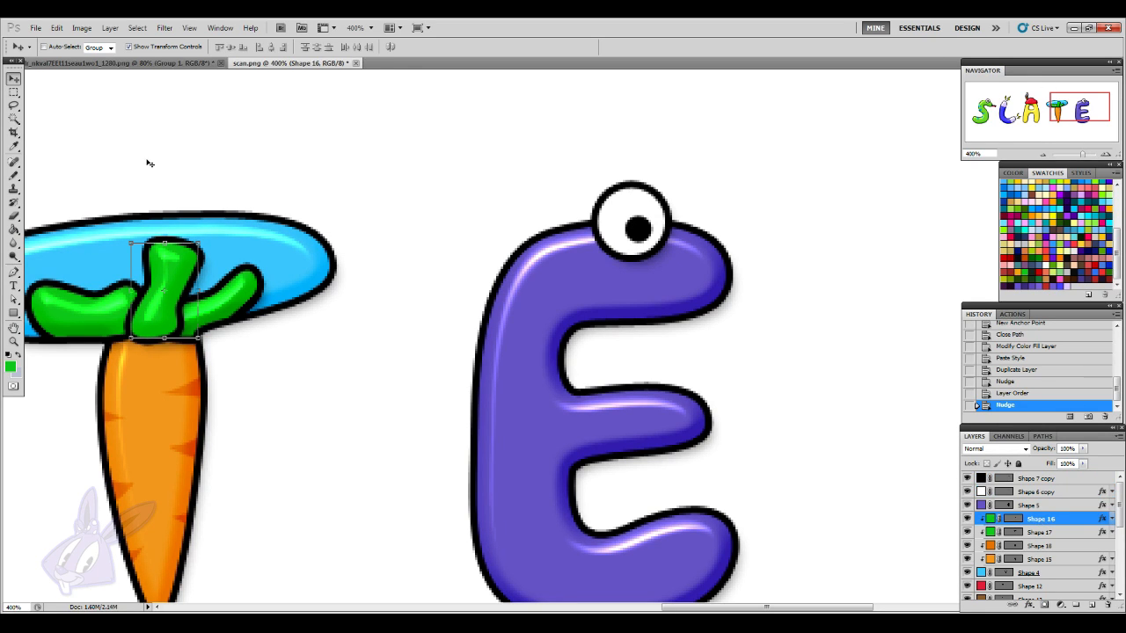
pyautogui.click(13, 273)
pyautogui.scroll(3, 545, 334)
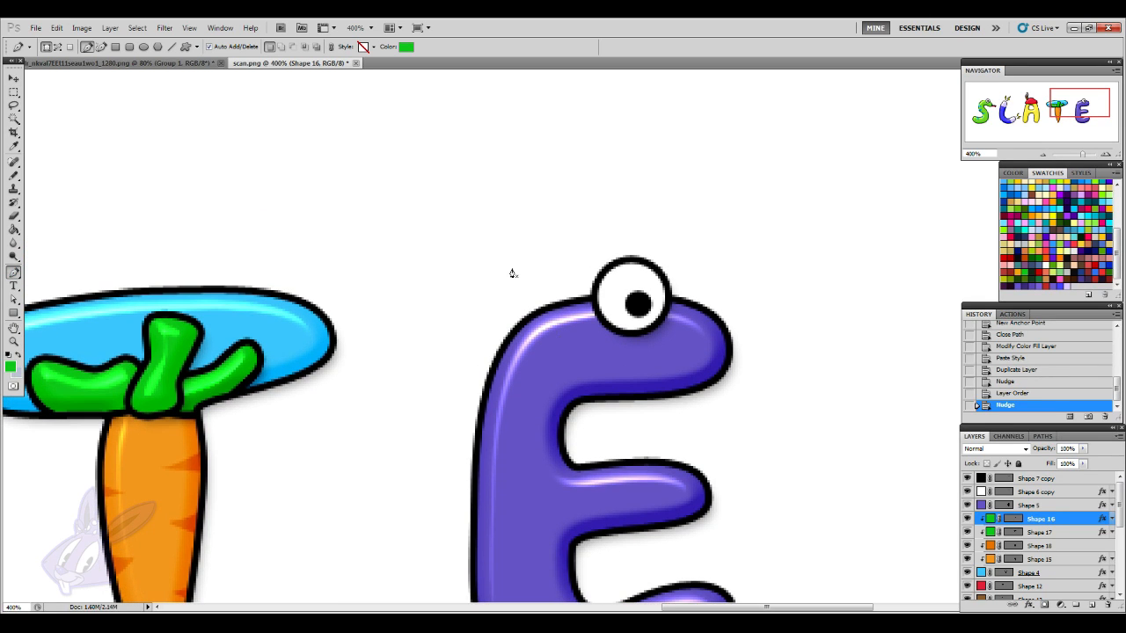
pyautogui.click(525, 209)
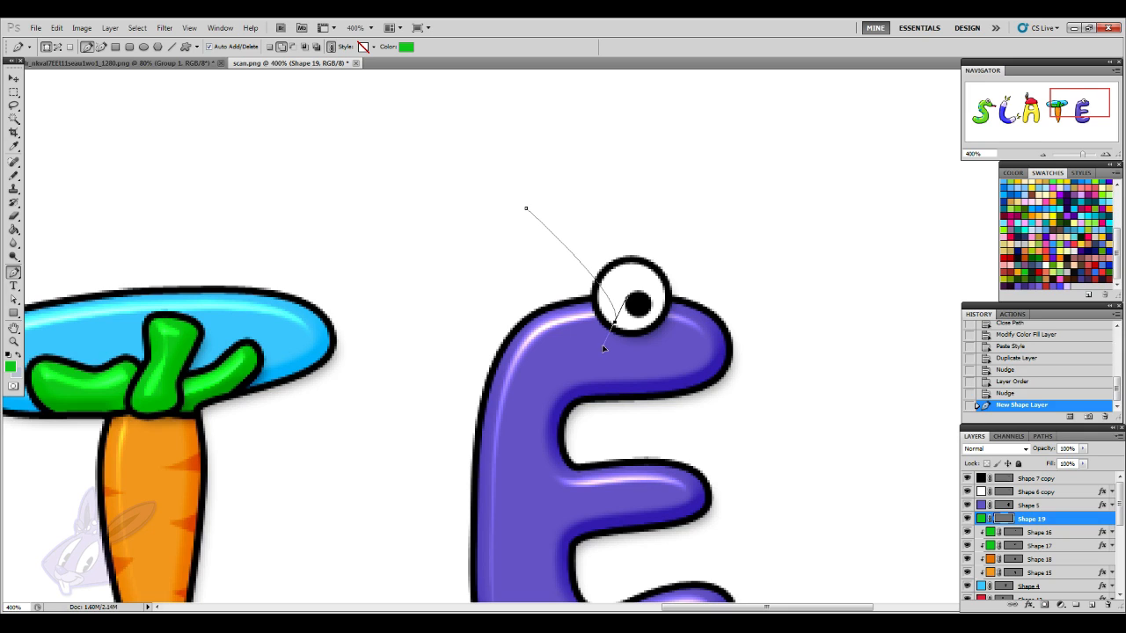
pyautogui.moveTo(605, 344); pyautogui.dragTo(594, 350)
pyautogui.moveTo(525, 211); pyautogui.dragTo(547, 156)
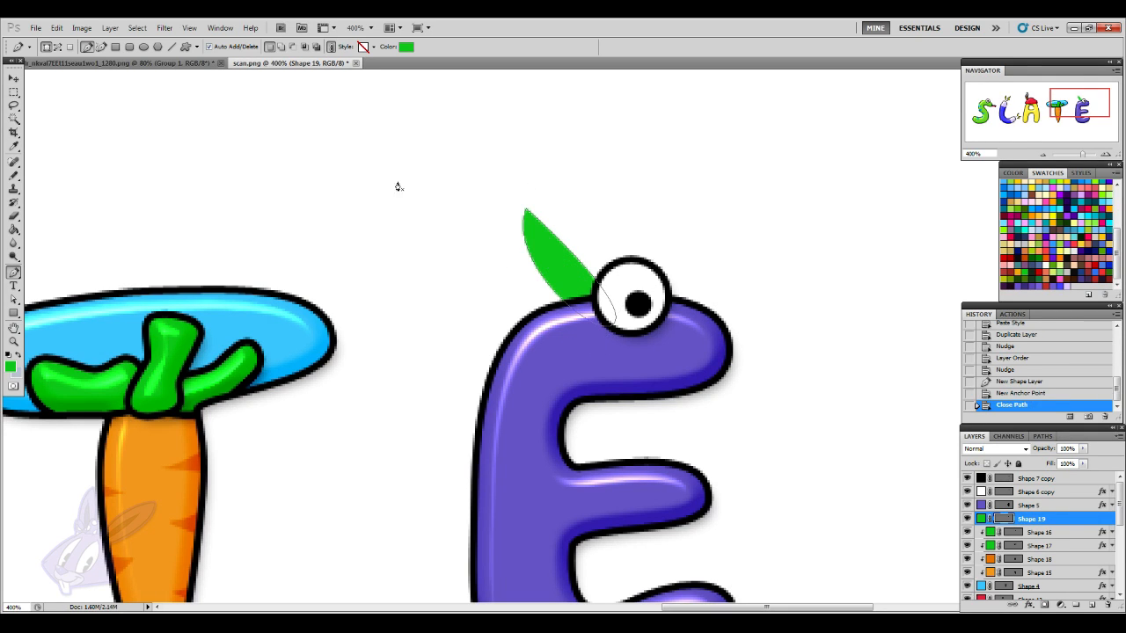
# - Move the ear slightly up and left, and bulge its right edge outward by adjusting the base point's curve handle
pyautogui.click(13, 78)
pyautogui.moveTo(593, 303); pyautogui.dragTo(579, 291)
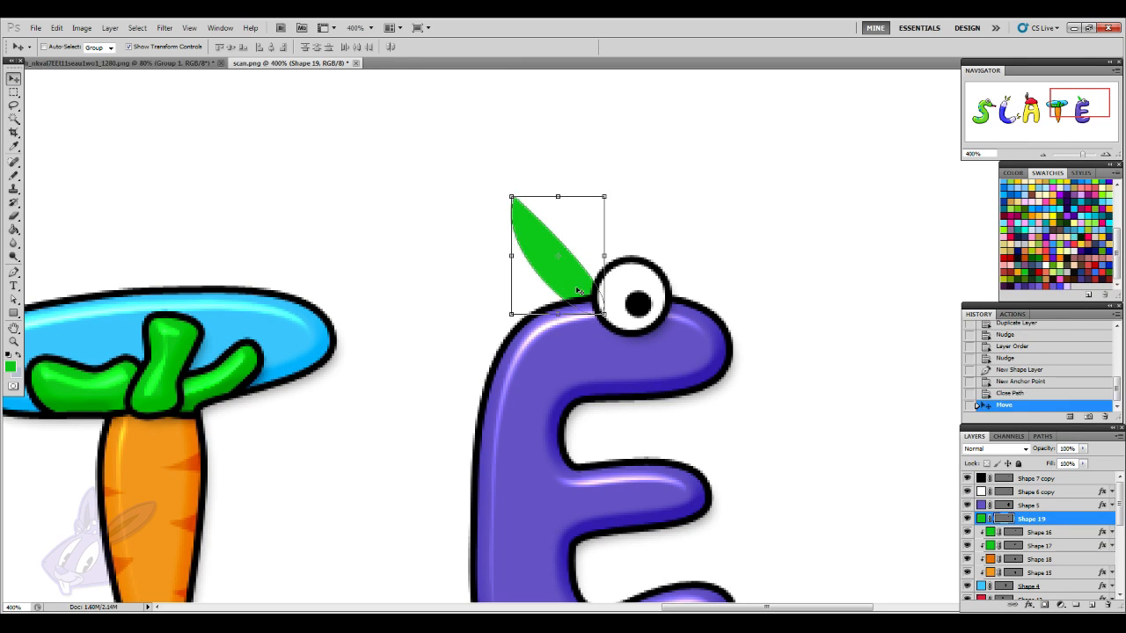
pyautogui.click(18, 298)
pyautogui.click(514, 200)
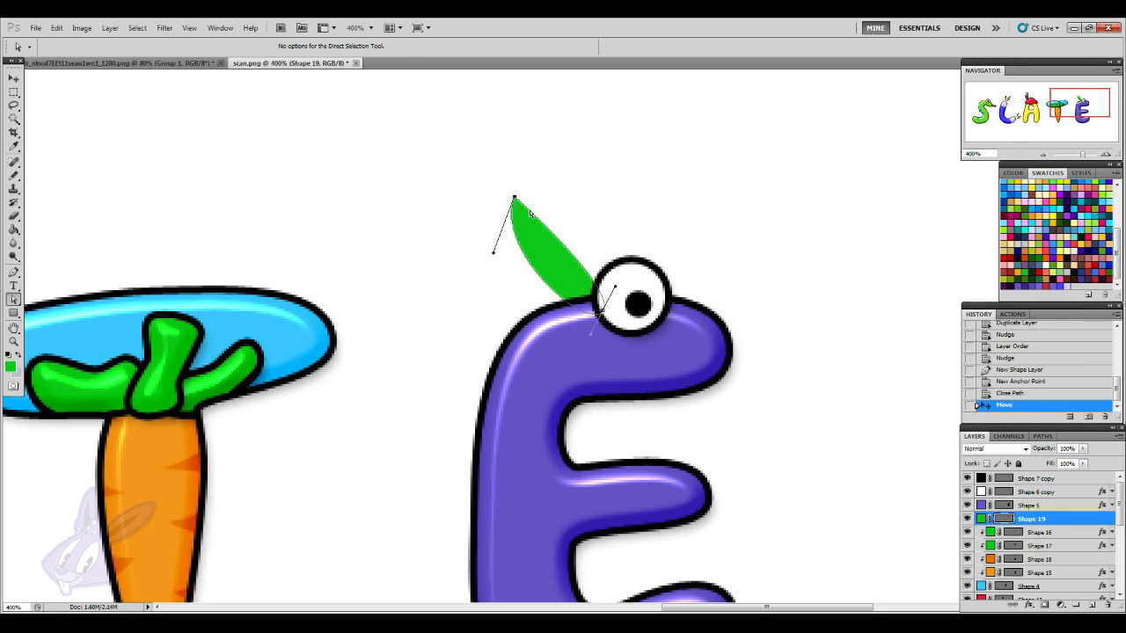
pyautogui.moveTo(615, 289); pyautogui.dragTo(620, 268)
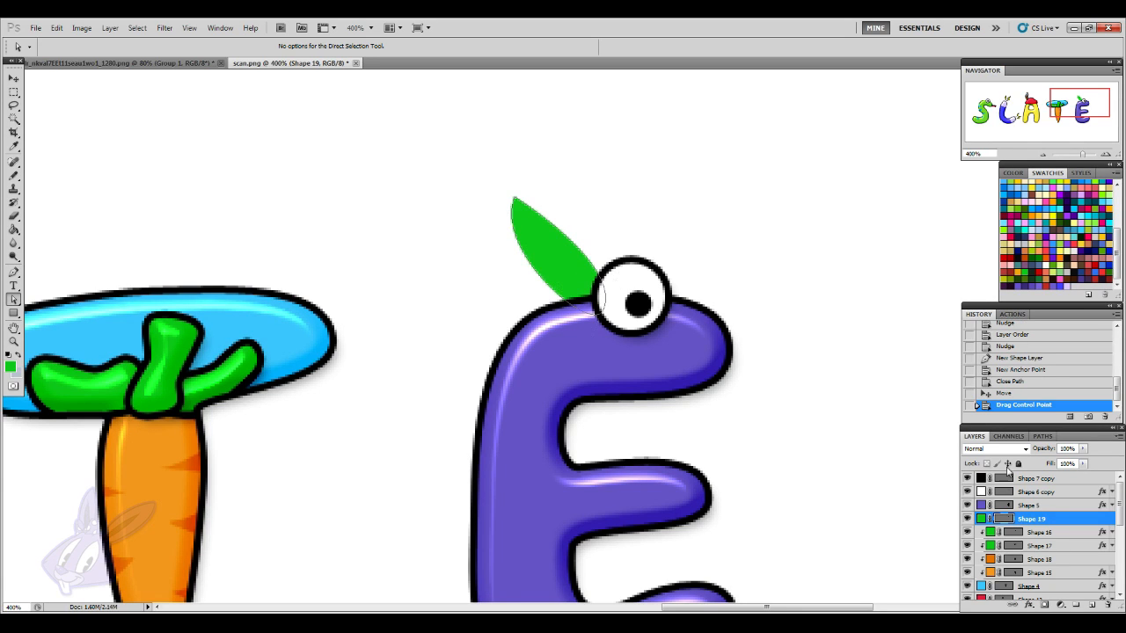
# - Recolour the ear in Shape 19 to the E's purple, 7262ca
pyautogui.doubleClick(981, 519)
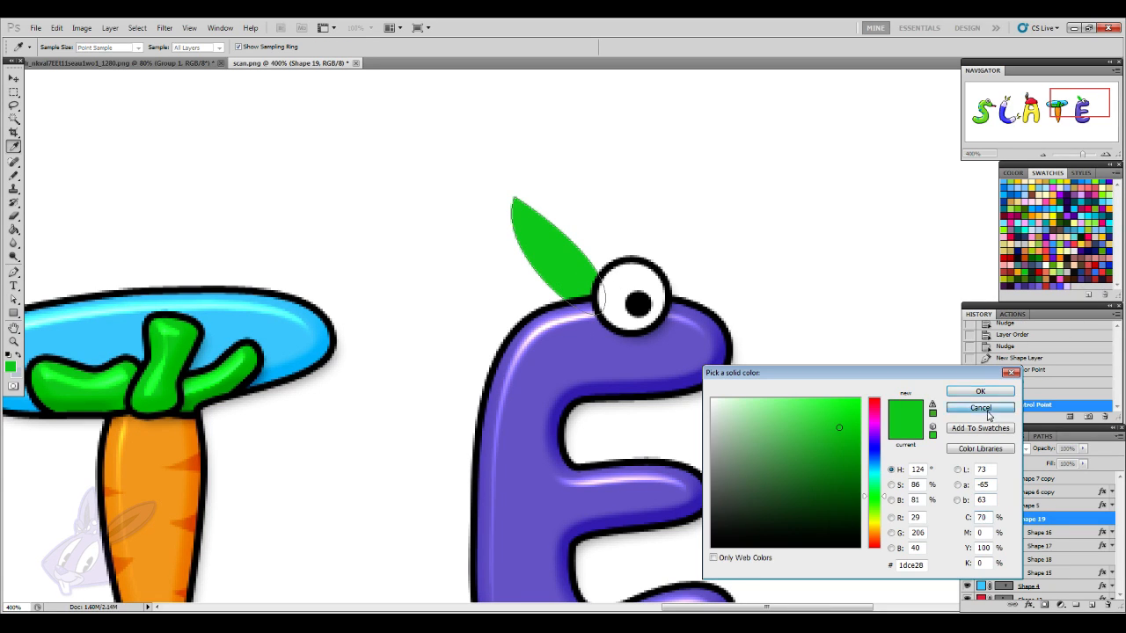
pyautogui.click(987, 410)
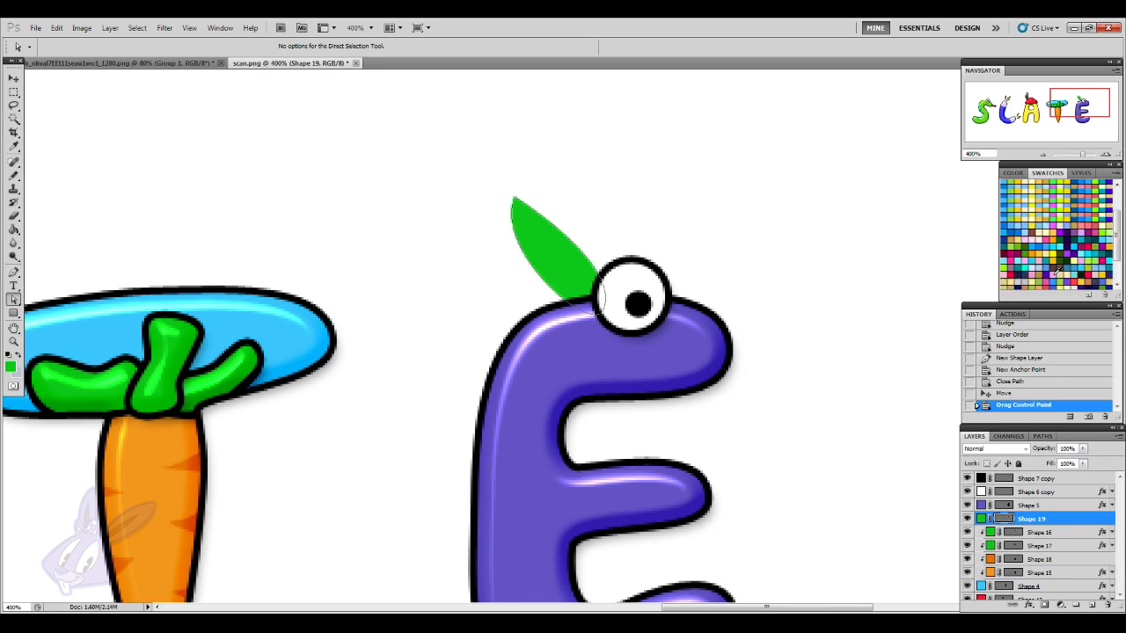
pyautogui.doubleClick(991, 518)
pyautogui.click(1083, 225)
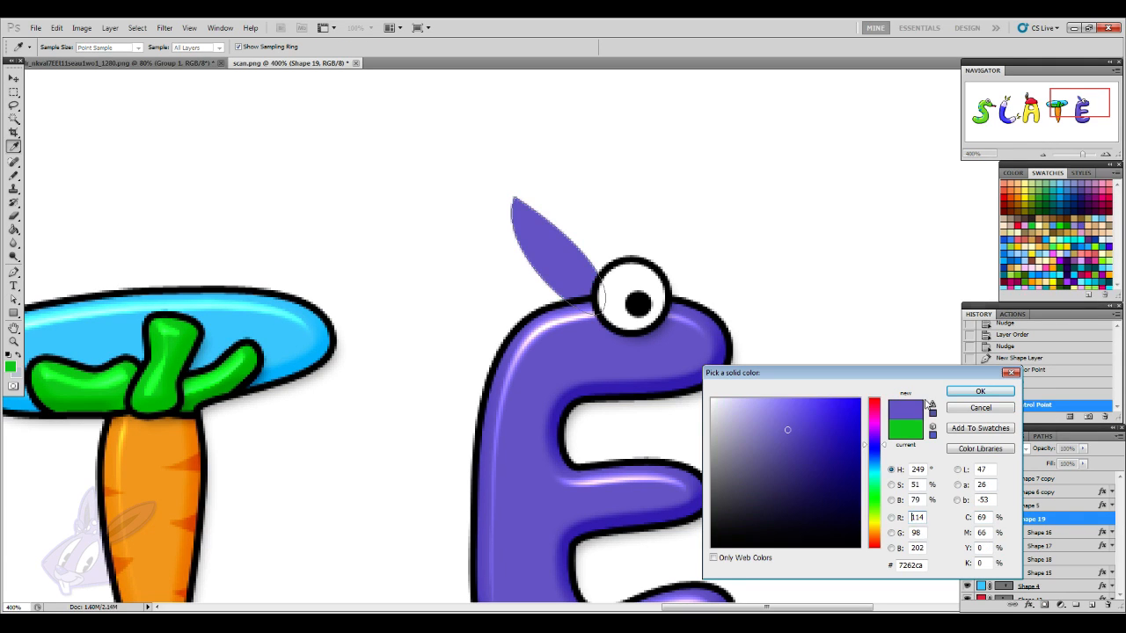
pyautogui.click(979, 390)
# - Copy the layer style of the E, Shape 5, onto the ear layer Shape 19 and collapse its effects list
pyautogui.rightClick(1042, 506)
pyautogui.click(1045, 429)
pyautogui.rightClick(1036, 516)
pyautogui.click(1046, 450)
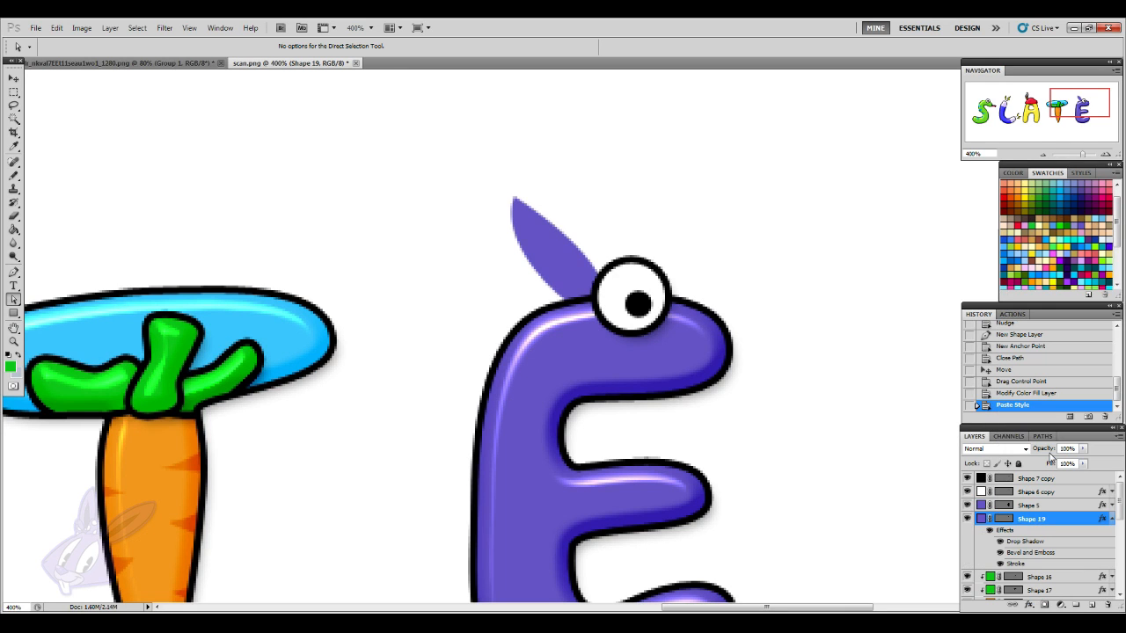
pyautogui.click(1107, 520)
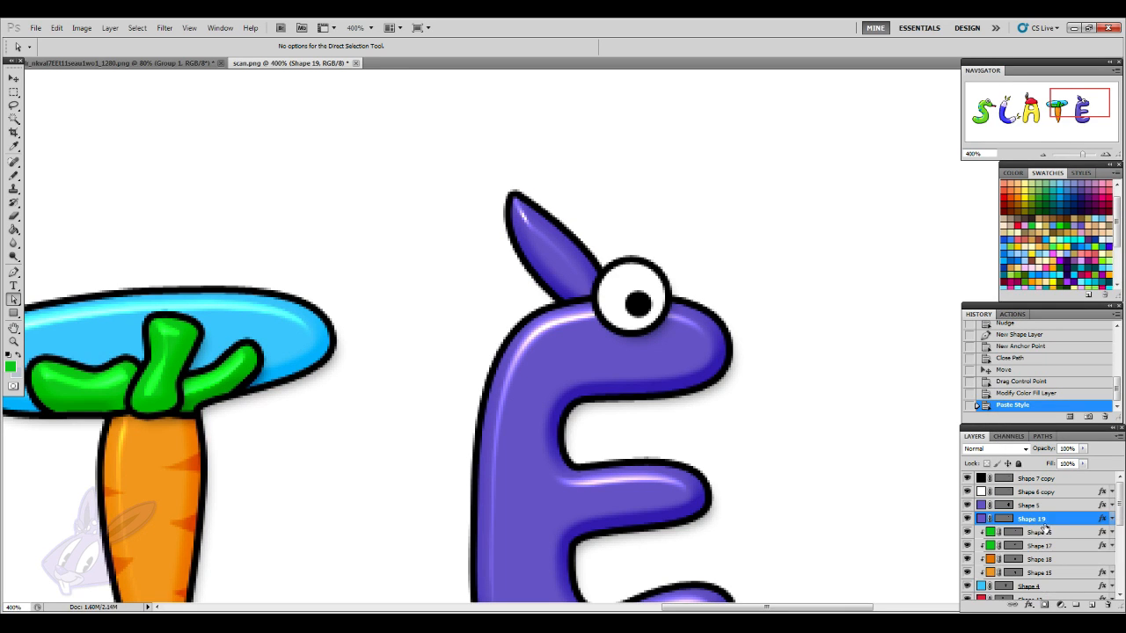
pyautogui.scroll(-2, 1088, 594)
pyautogui.moveTo(1088, 602); pyautogui.dragTo(1089, 601)
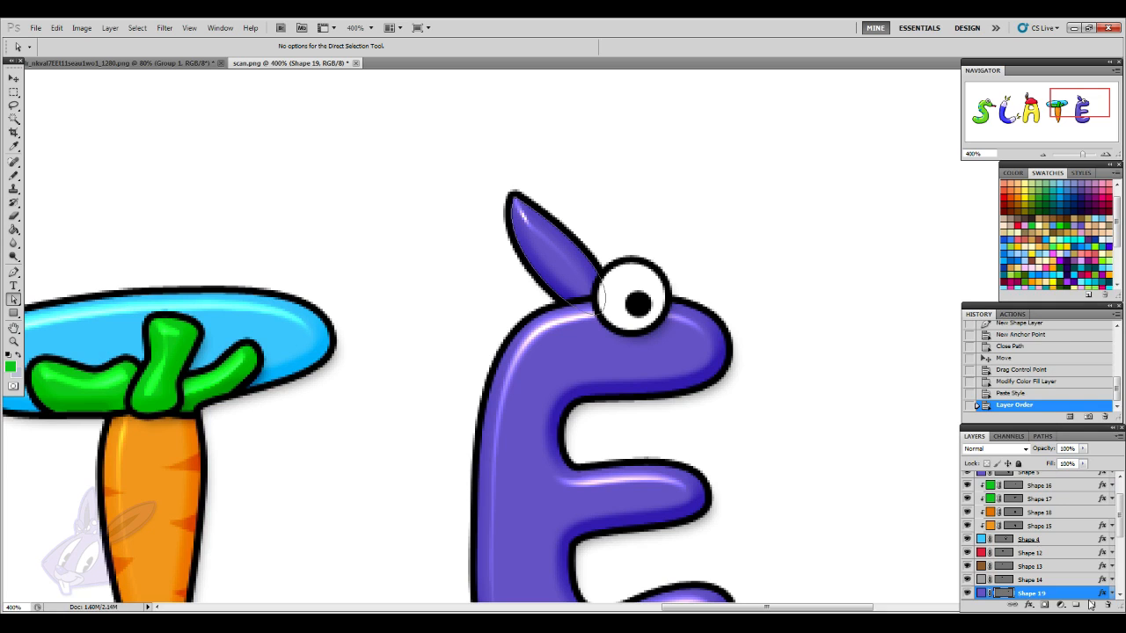
pyautogui.scroll(2, 1043, 545)
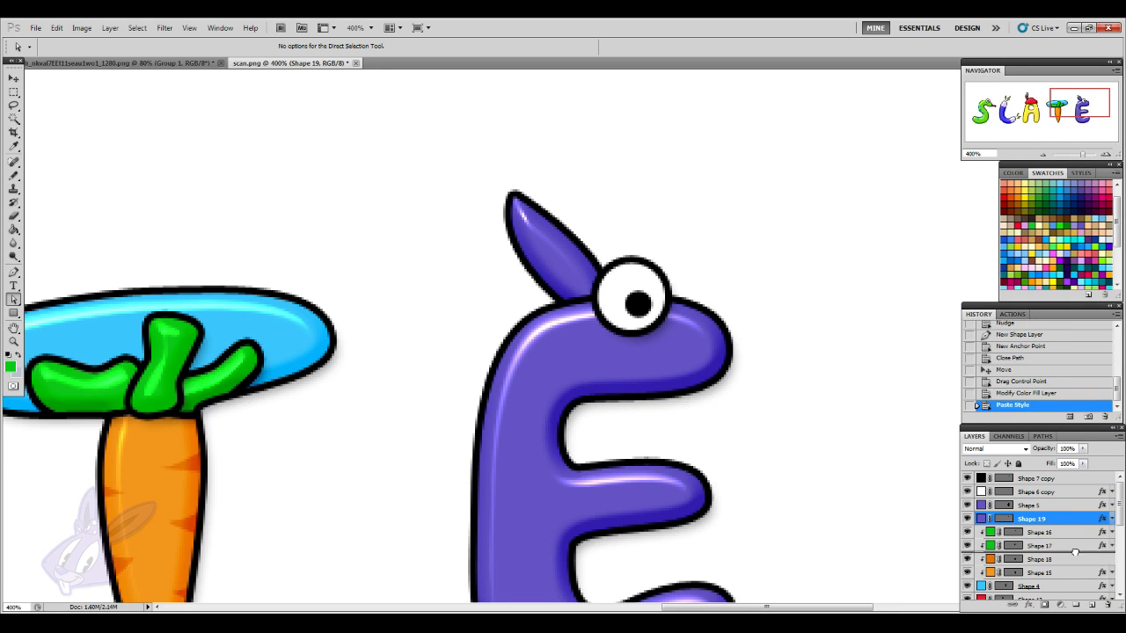
# - Duplicate the ear layer Shape 19 and move the lower of the two ears down and left to form a pair
pyautogui.hotkey('ctrl', 'j')
pyautogui.click(1046, 533)
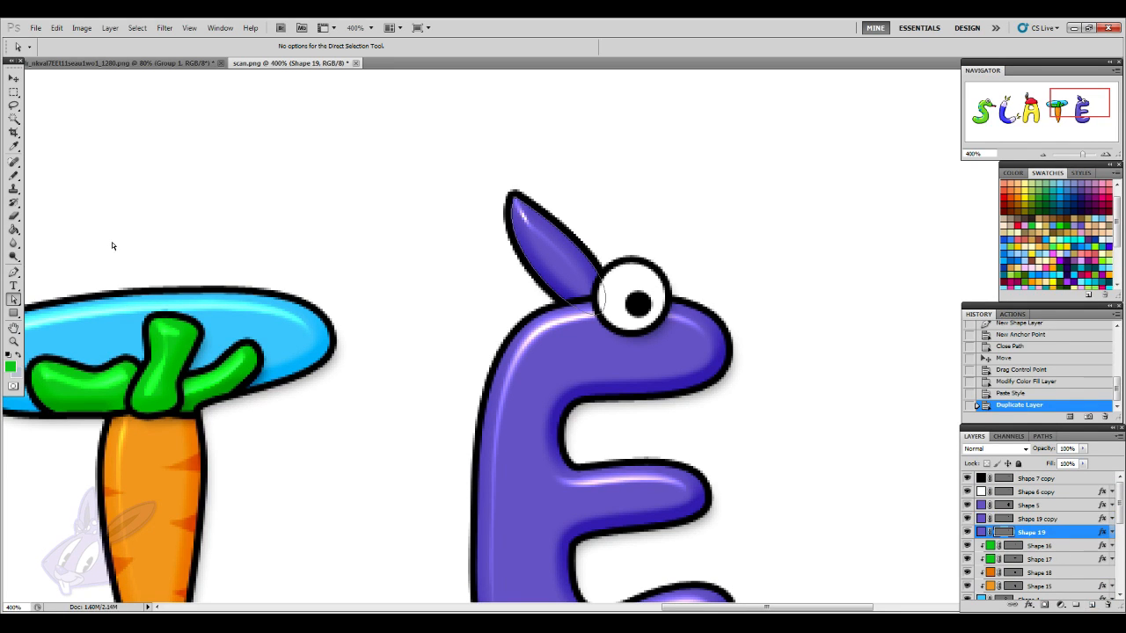
pyautogui.click(13, 79)
pyautogui.moveTo(543, 281); pyautogui.dragTo(531, 299)
pyautogui.scroll(-4, 702, 429)
pyautogui.scroll(4, 701, 429)
pyautogui.scroll(2, 702, 430)
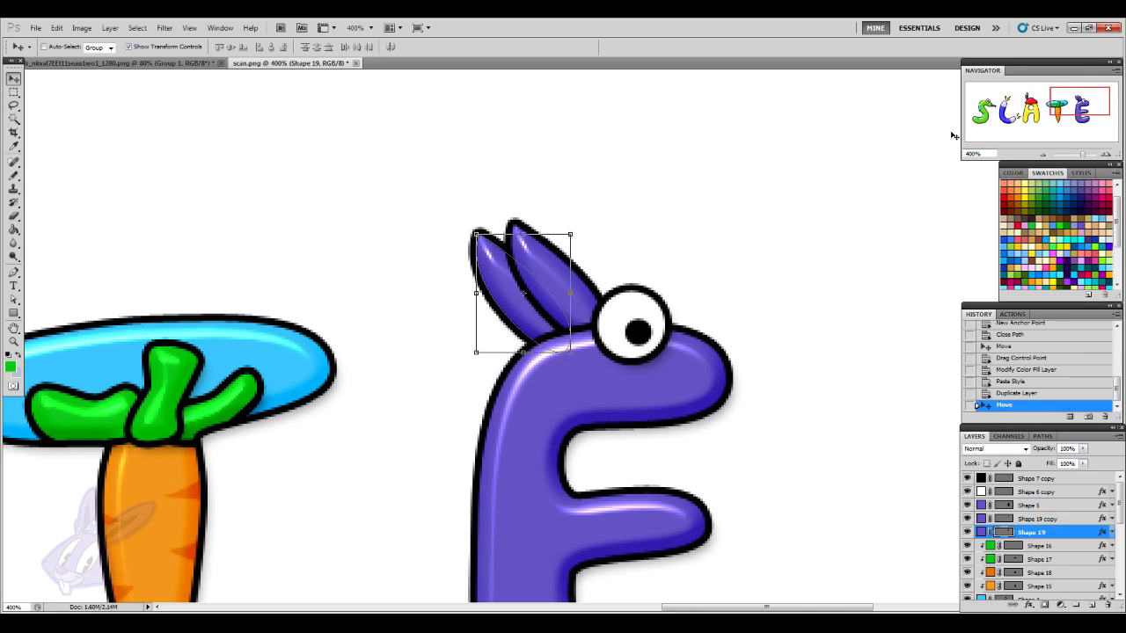
# - Scale both ears, Shape 19 and Shape 19 copy, up together to about 110% and apply the transformation
pyautogui.click(1043, 155)
pyautogui.click(1043, 155)
pyautogui.click(1043, 155)
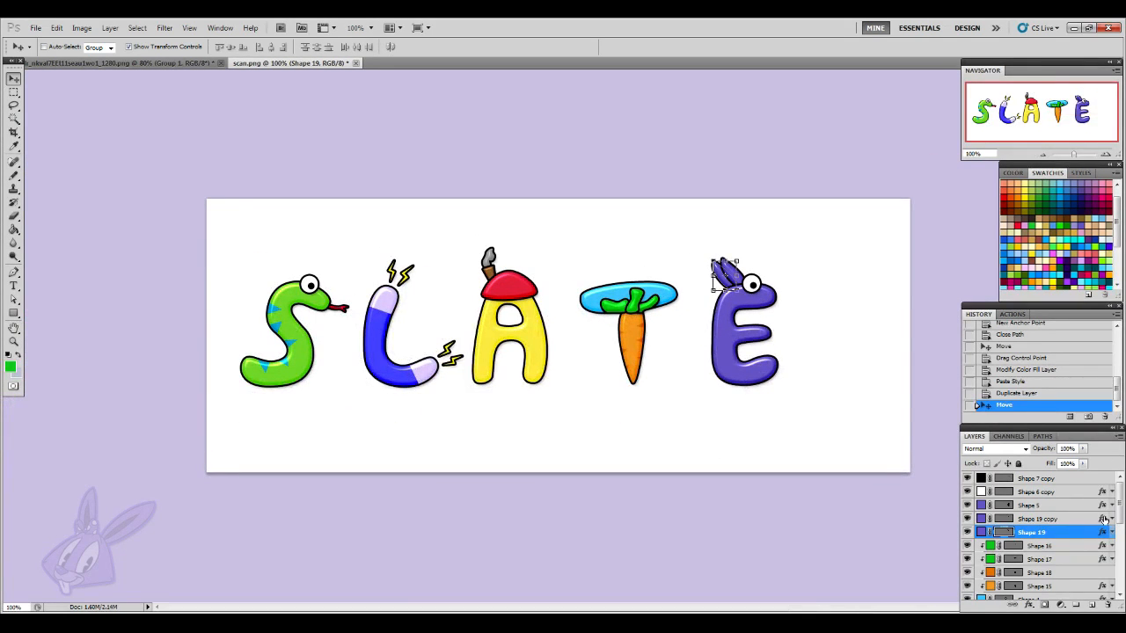
pyautogui.keyDown('shift'); pyautogui.click(1048, 522); pyautogui.keyUp('shift')
pyautogui.moveTo(710, 259); pyautogui.dragTo(703, 254)
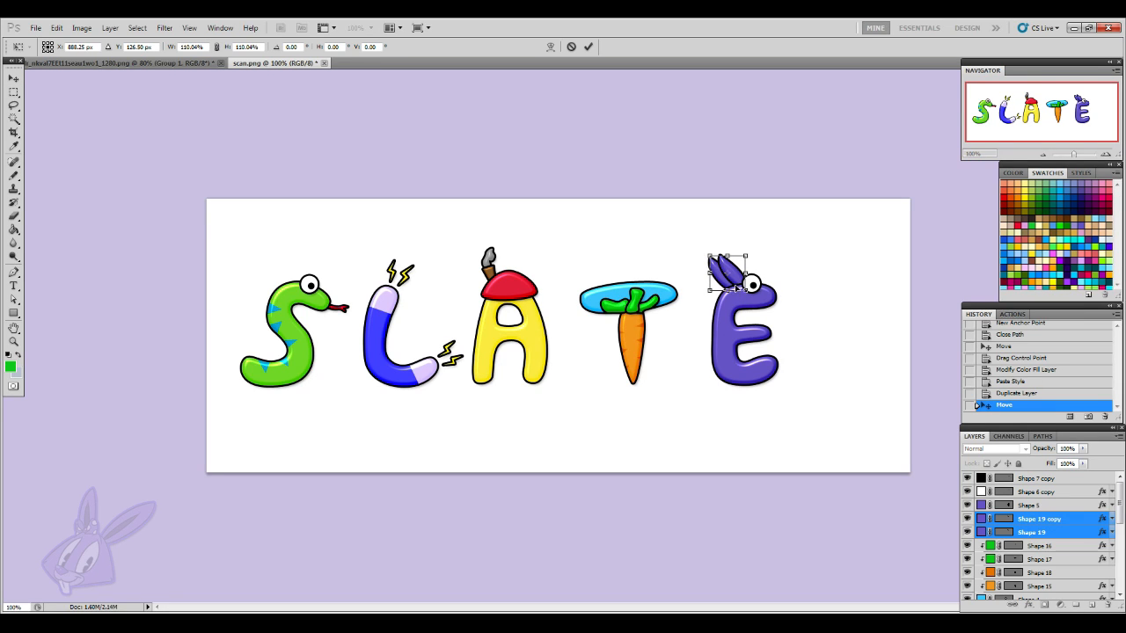
pyautogui.click(13, 80)
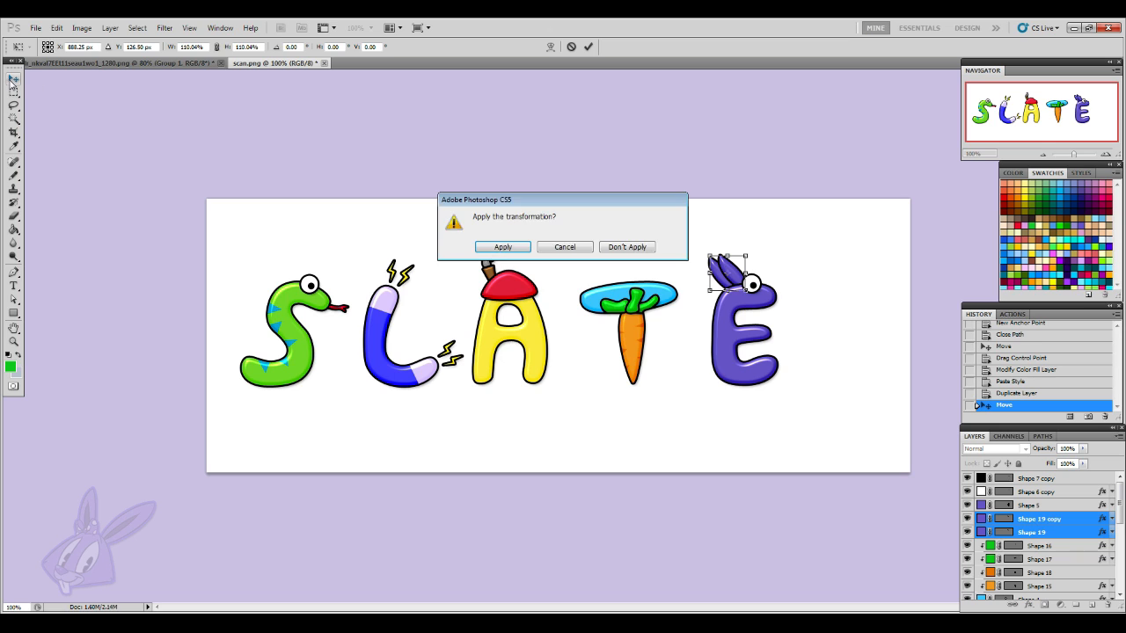
pyautogui.click(521, 247)
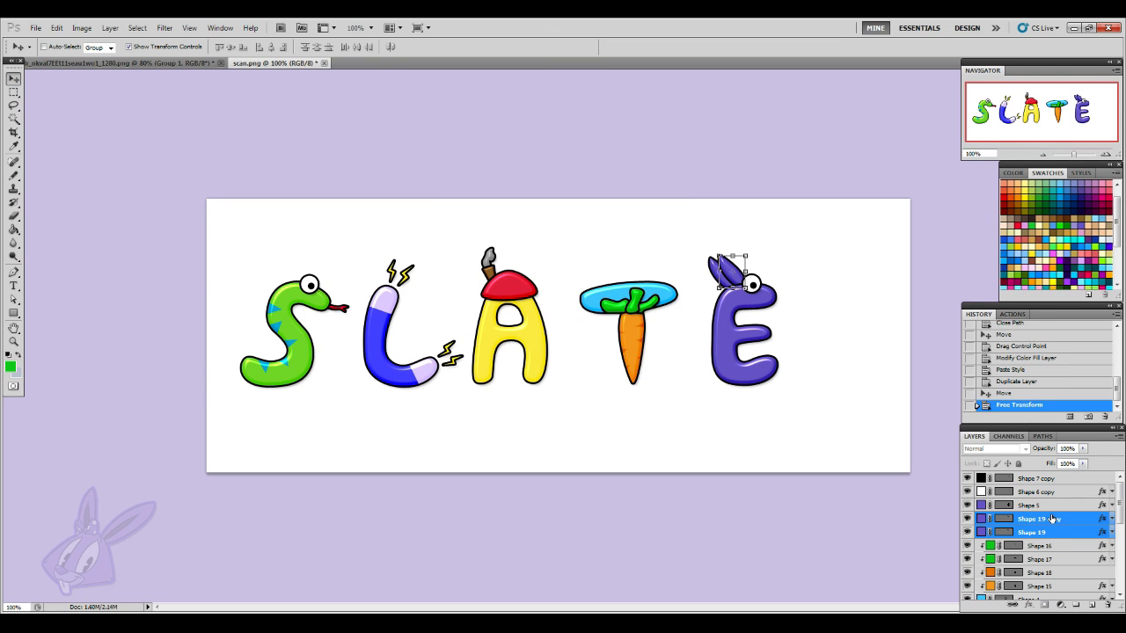
# - Rotate the front ear, Shape 19 copy, clockwise by about 20° so it stands more upright and apply the transformation
pyautogui.moveTo(750, 300); pyautogui.dragTo(740, 305)
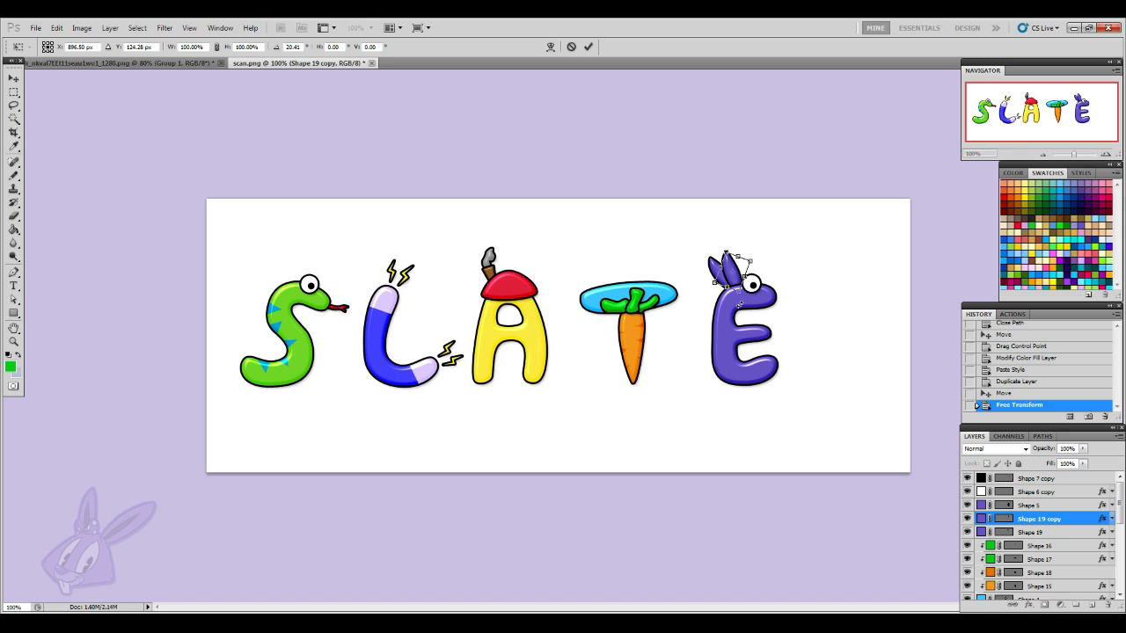
pyautogui.click(13, 79)
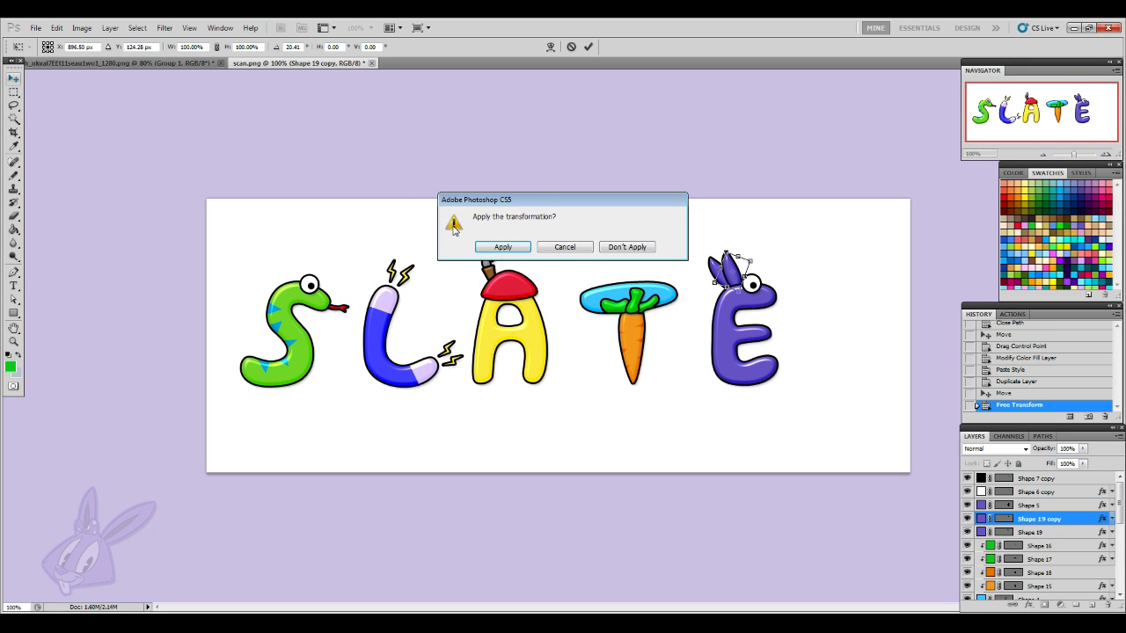
pyautogui.click(501, 247)
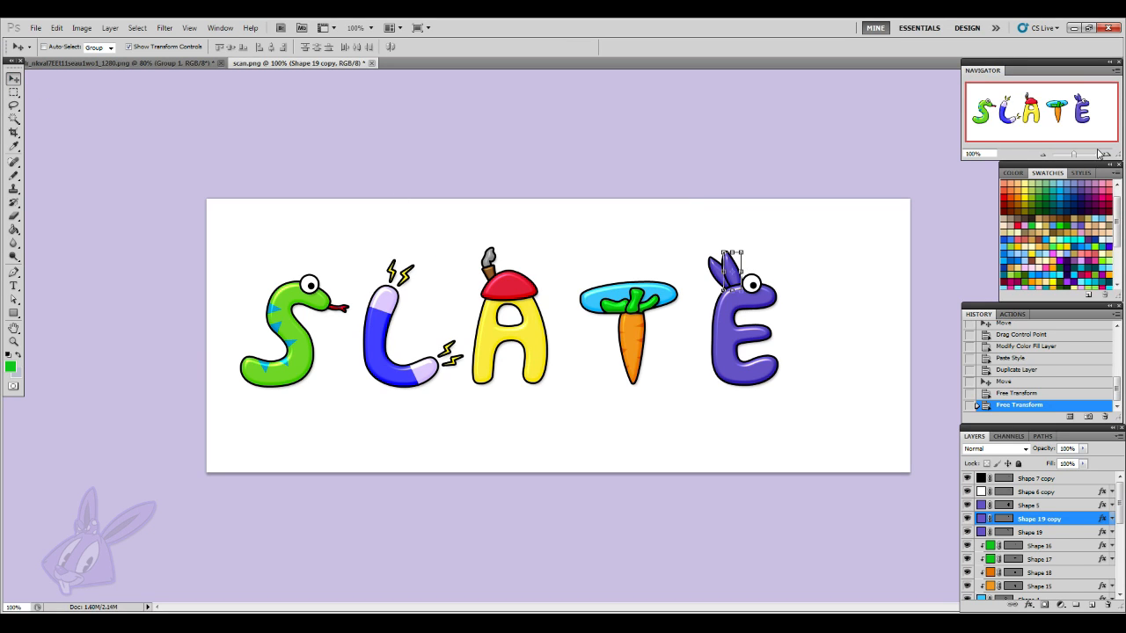
# - Examine the ears, eye and arms of the purple E up close, with and without the transform outline
pyautogui.hotkey('ctrl', '+')
pyautogui.hotkey('ctrl', '+')
pyautogui.hotkey('ctrl', '+')
pyautogui.hotkey('ctrl', '+')
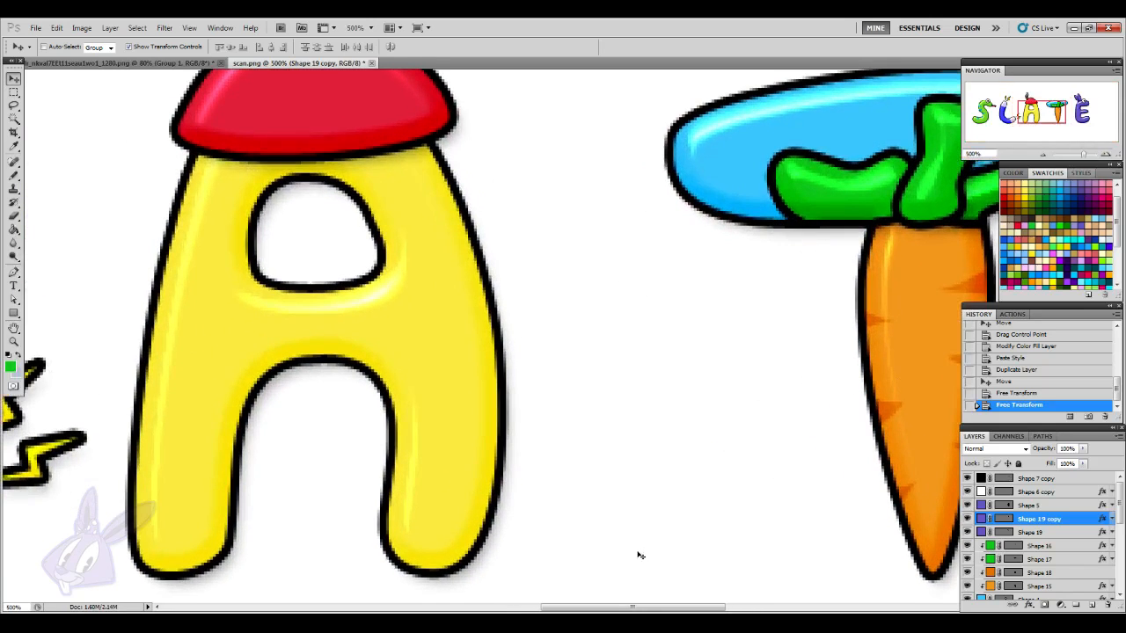
pyautogui.moveTo(649, 608); pyautogui.dragTo(792, 610)
pyautogui.scroll(3, 745, 519)
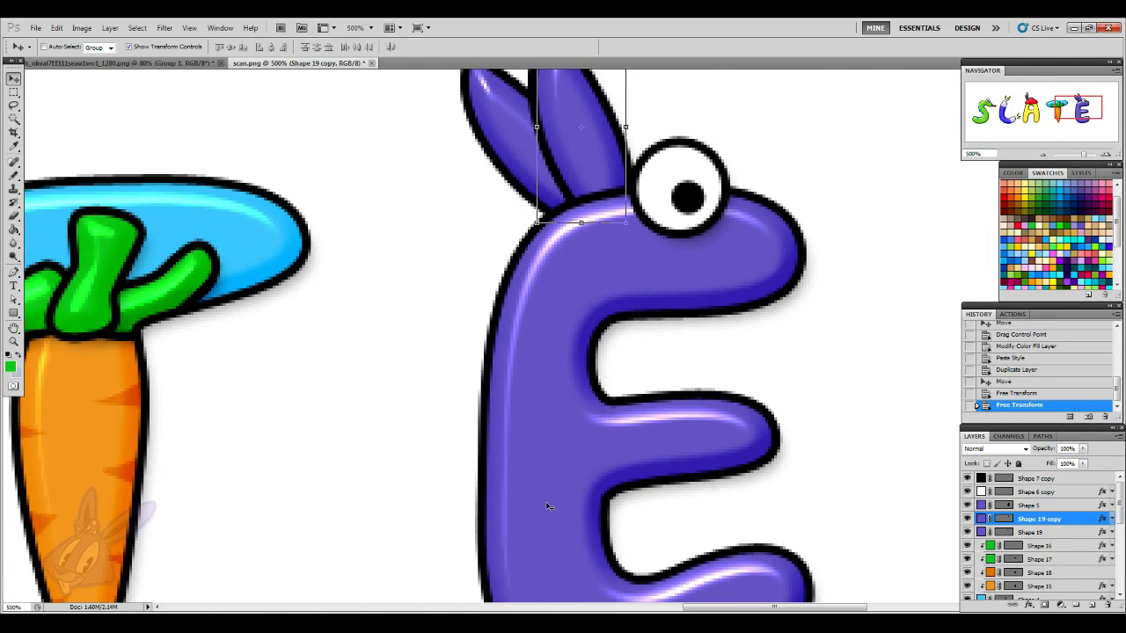
pyautogui.scroll(4, 809, 440)
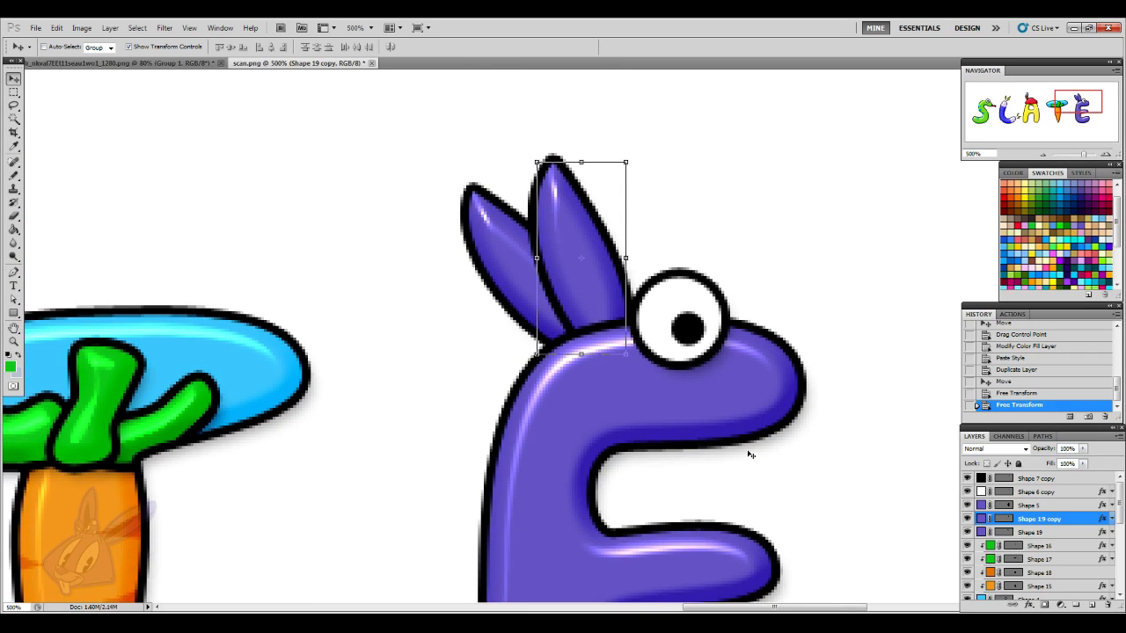
pyautogui.hotkey('ctrl', 'h')
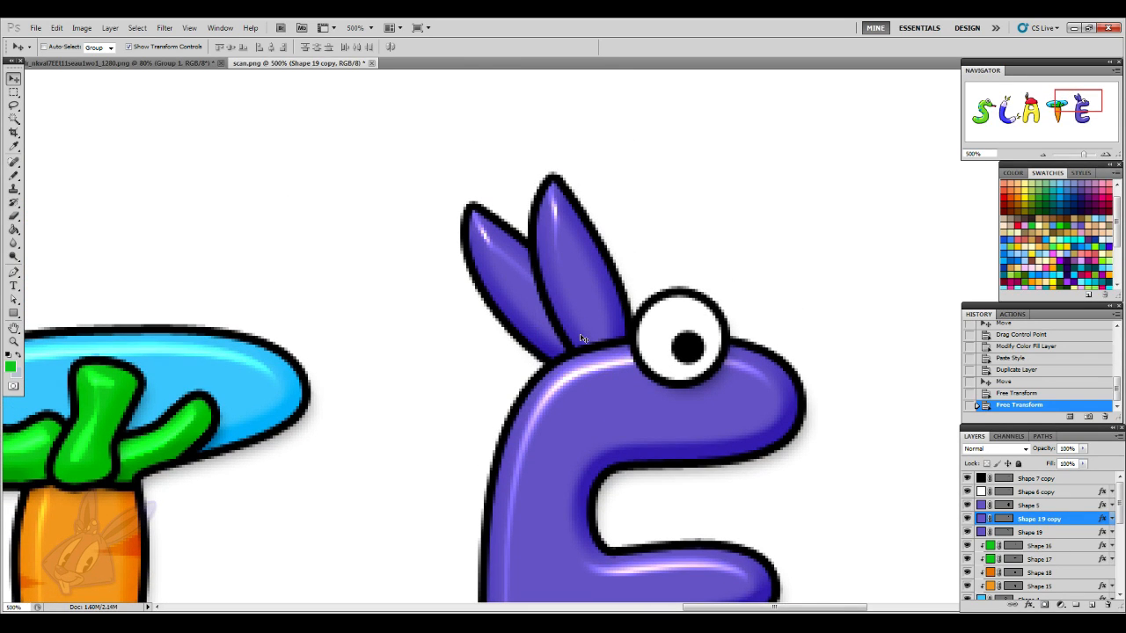
pyautogui.hotkey('ctrl', 'h')
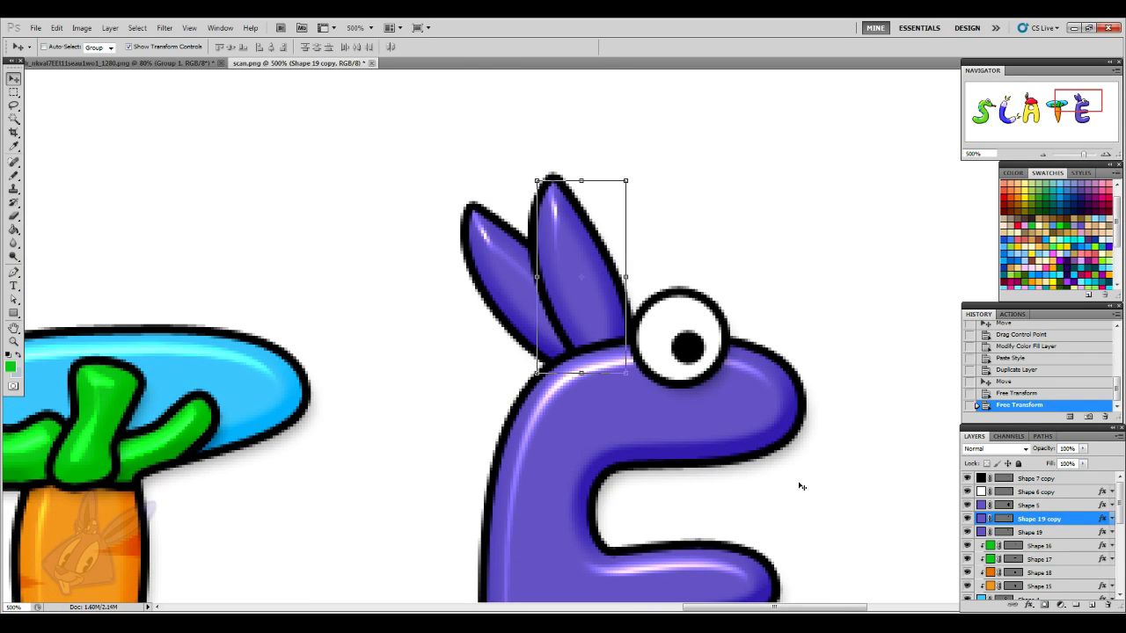
pyautogui.scroll(-2, 801, 487)
pyautogui.click(1030, 506)
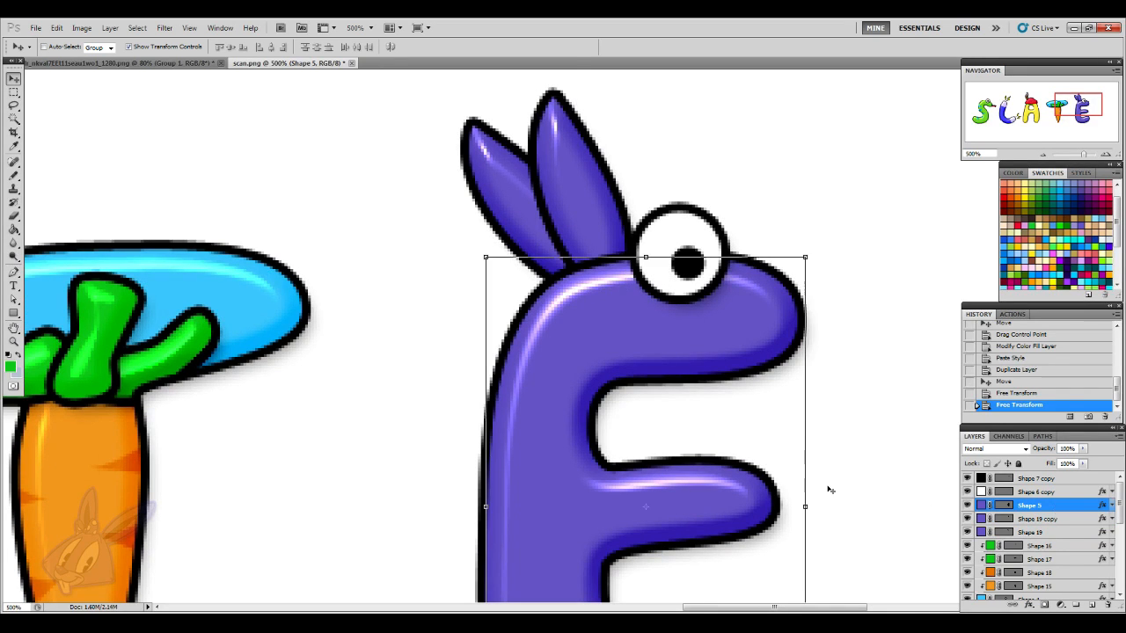
pyautogui.scroll(-5, 823, 505)
pyautogui.scroll(6, 825, 506)
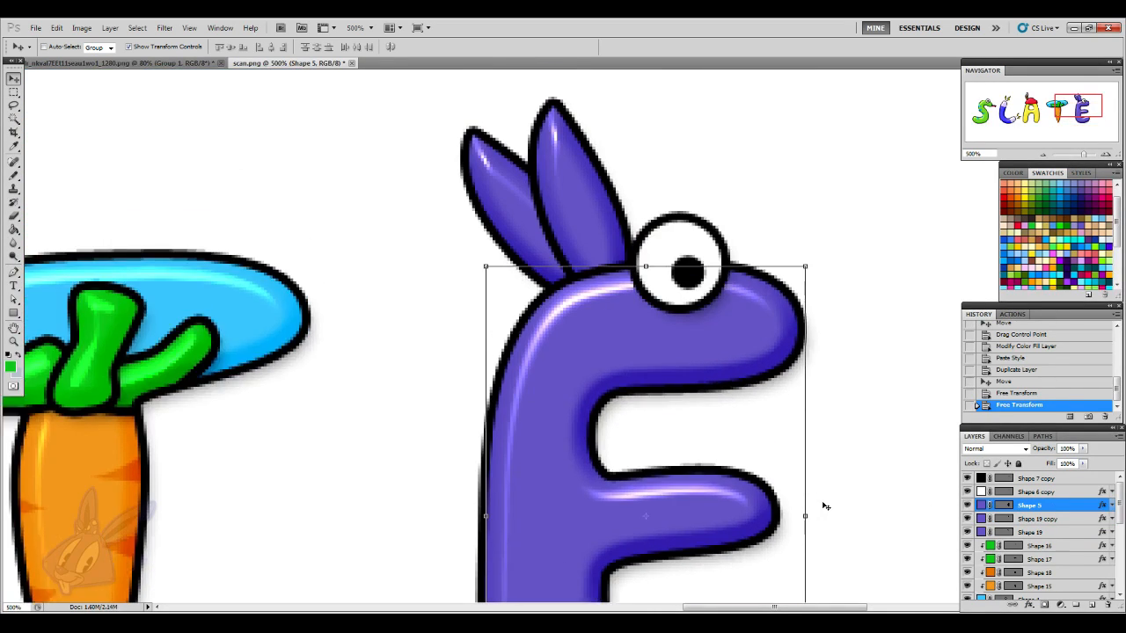
pyautogui.scroll(-4, 825, 506)
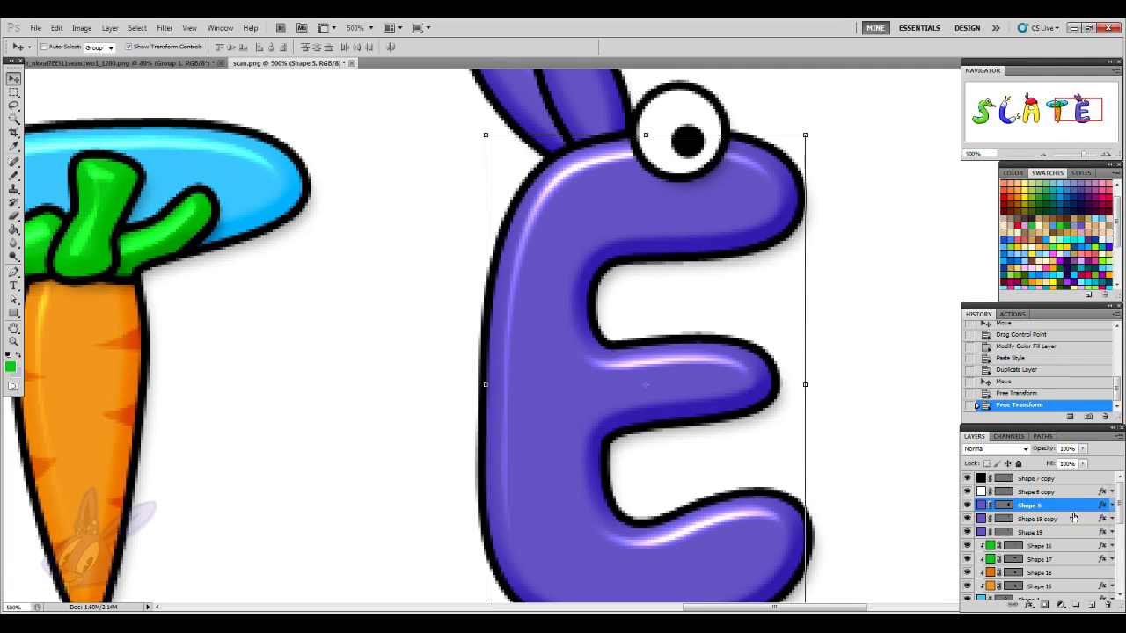
# - Draw a small upright white rectangle as a tooth under the E's upper arm, on a shape layer above Shape 7 copy
pyautogui.click(1091, 479)
pyautogui.scroll(2, 675, 444)
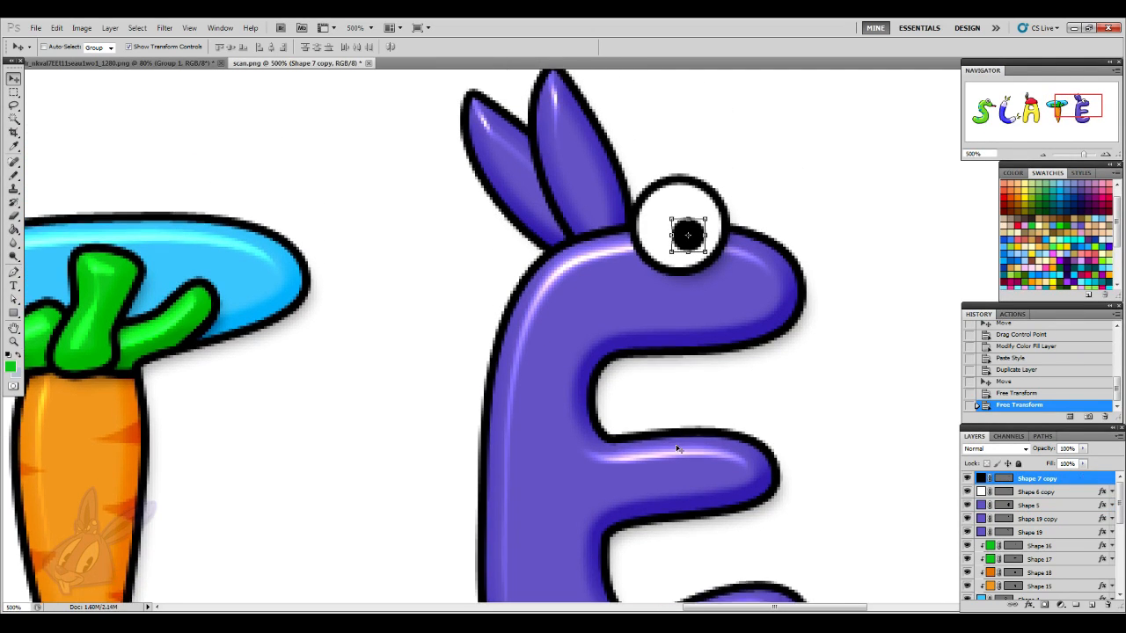
pyautogui.click(13, 313)
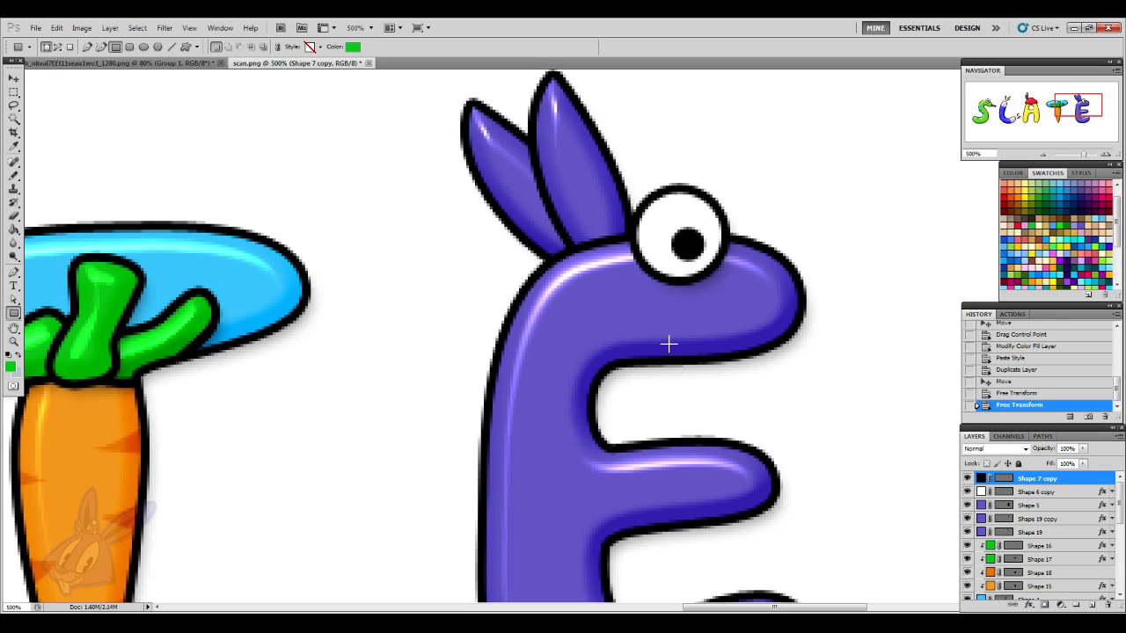
pyautogui.scroll(2, 1094, 143)
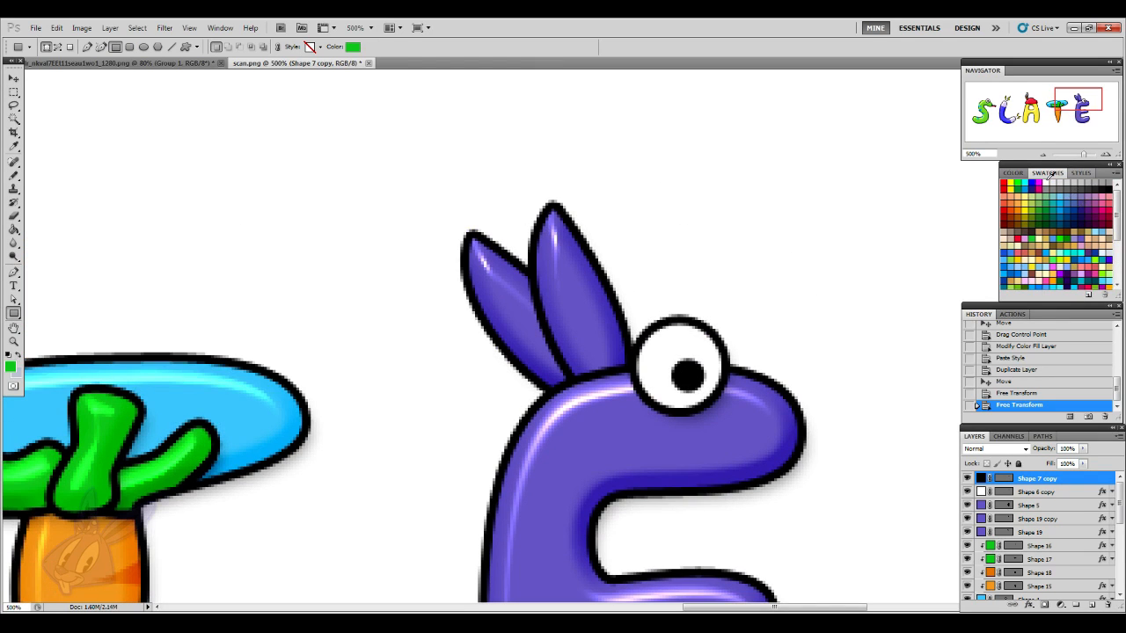
pyautogui.click(1045, 181)
pyautogui.scroll(-5, 716, 439)
pyautogui.scroll(1, 696, 353)
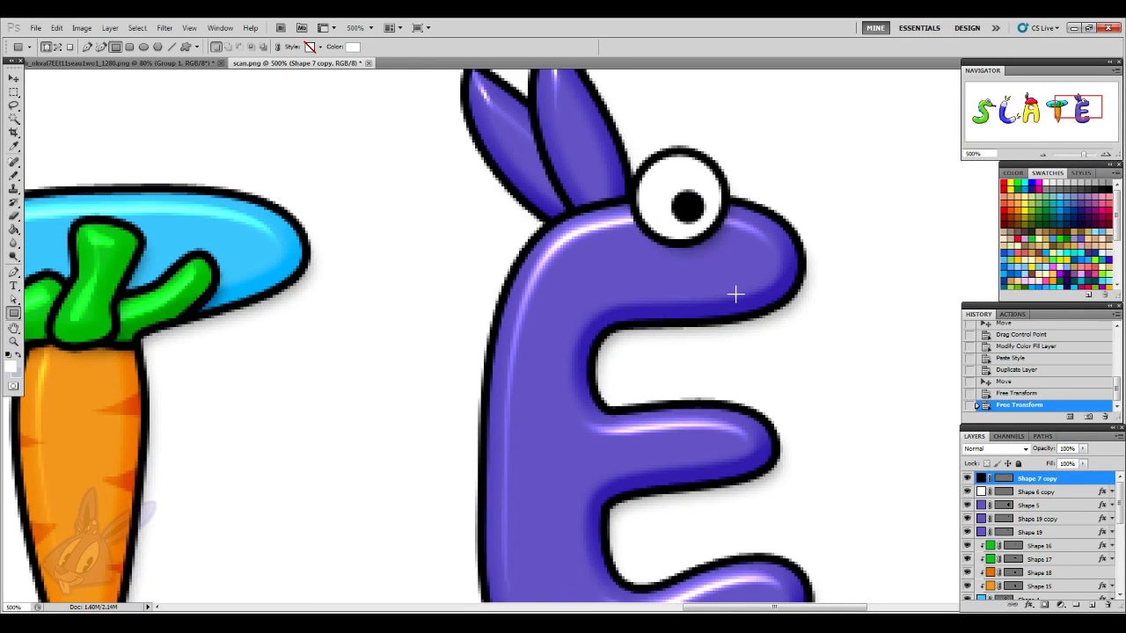
pyautogui.moveTo(722, 292); pyautogui.dragTo(743, 341)
# - Copy the layer style of the eye white, Shape 6 copy, onto the tooth layer Shape 20 and collapse its effects list
pyautogui.rightClick(1047, 508)
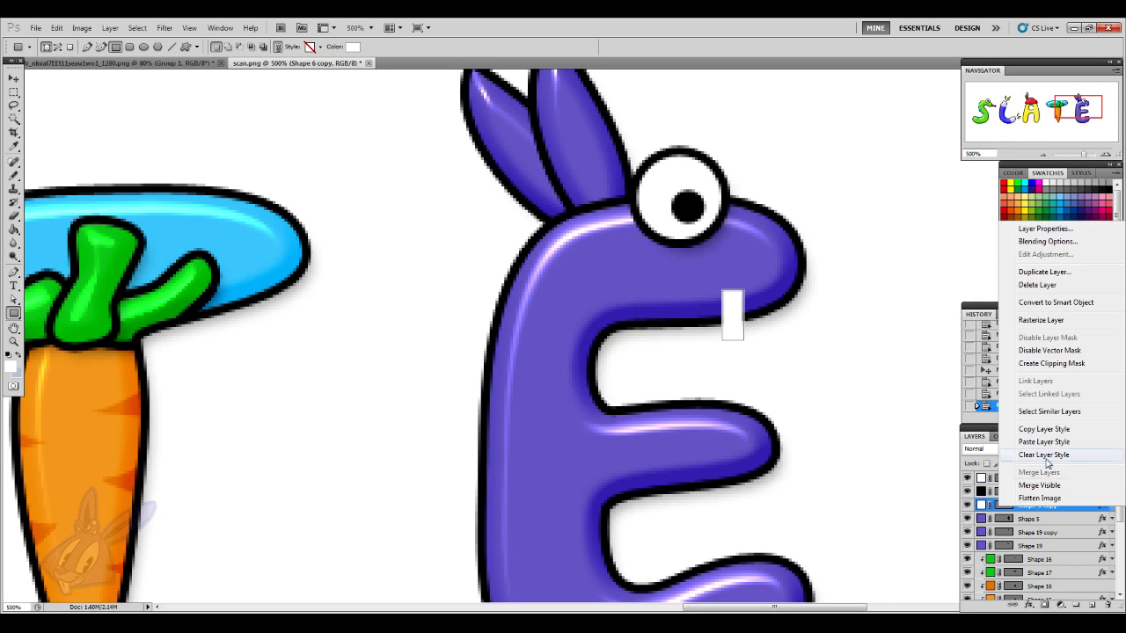
pyautogui.click(1048, 442)
pyautogui.rightClick(1048, 481)
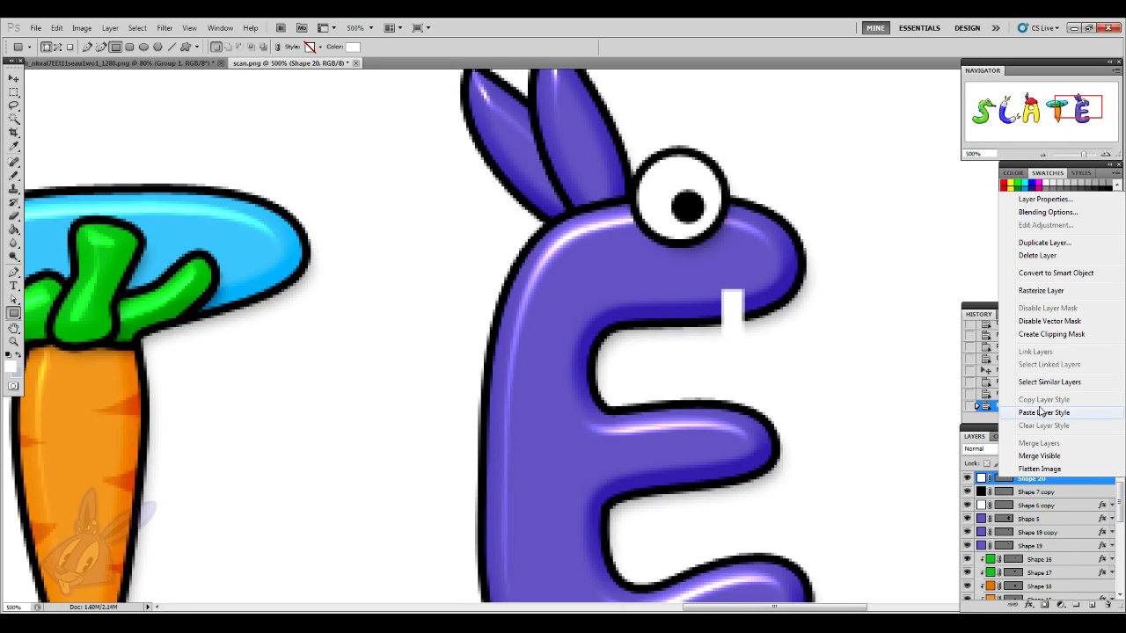
pyautogui.click(1044, 412)
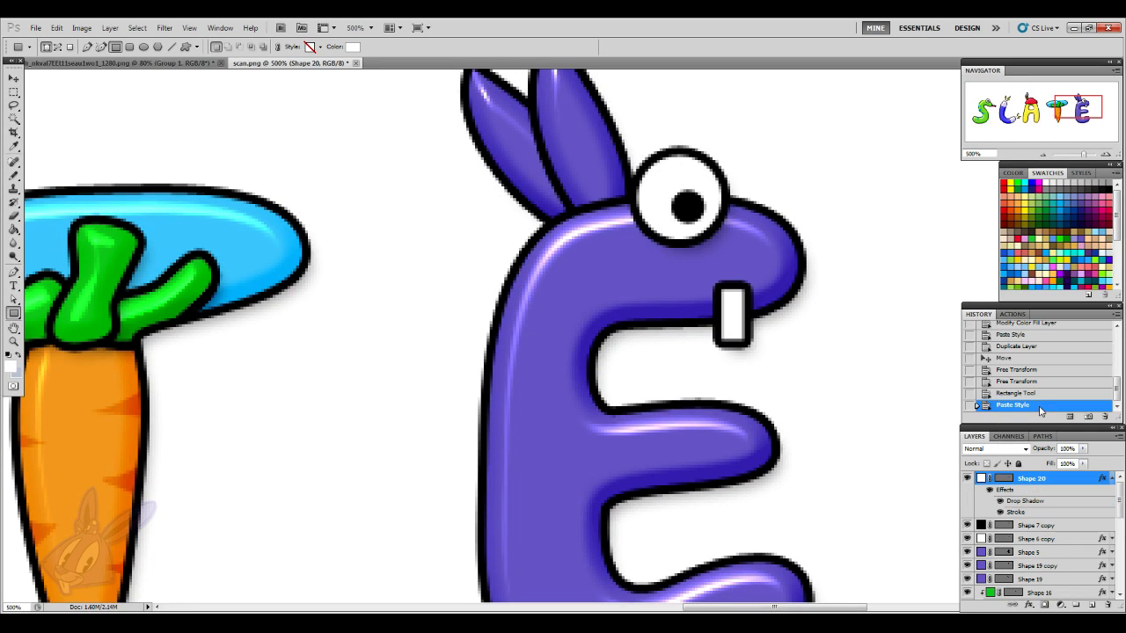
pyautogui.click(1110, 479)
pyautogui.moveTo(1093, 605); pyautogui.dragTo(1093, 605)
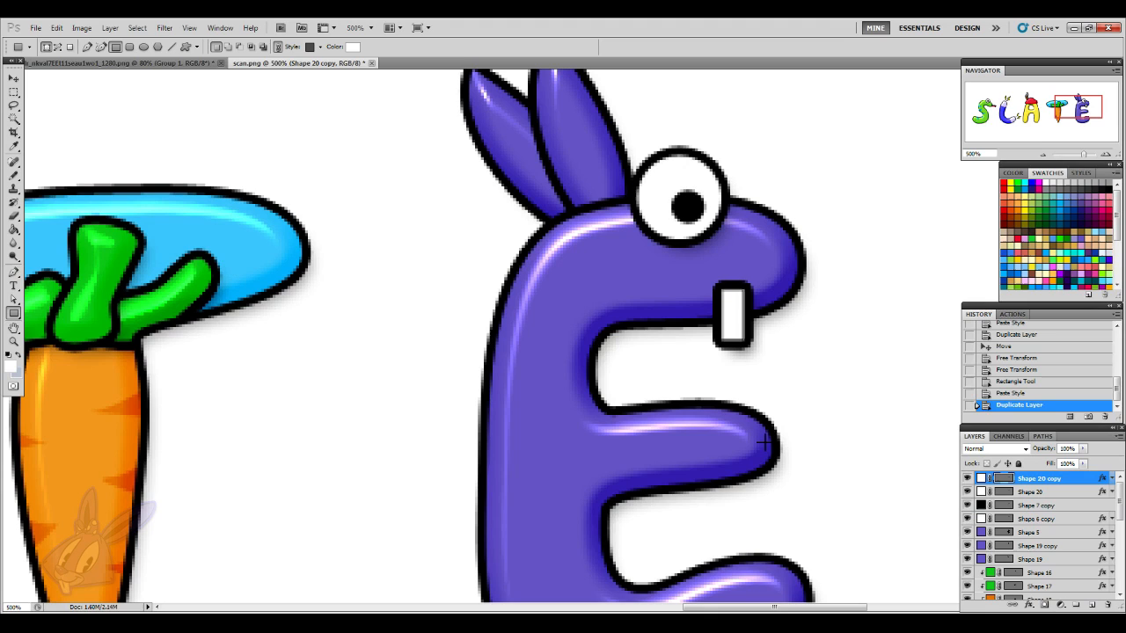
pyautogui.click(13, 78)
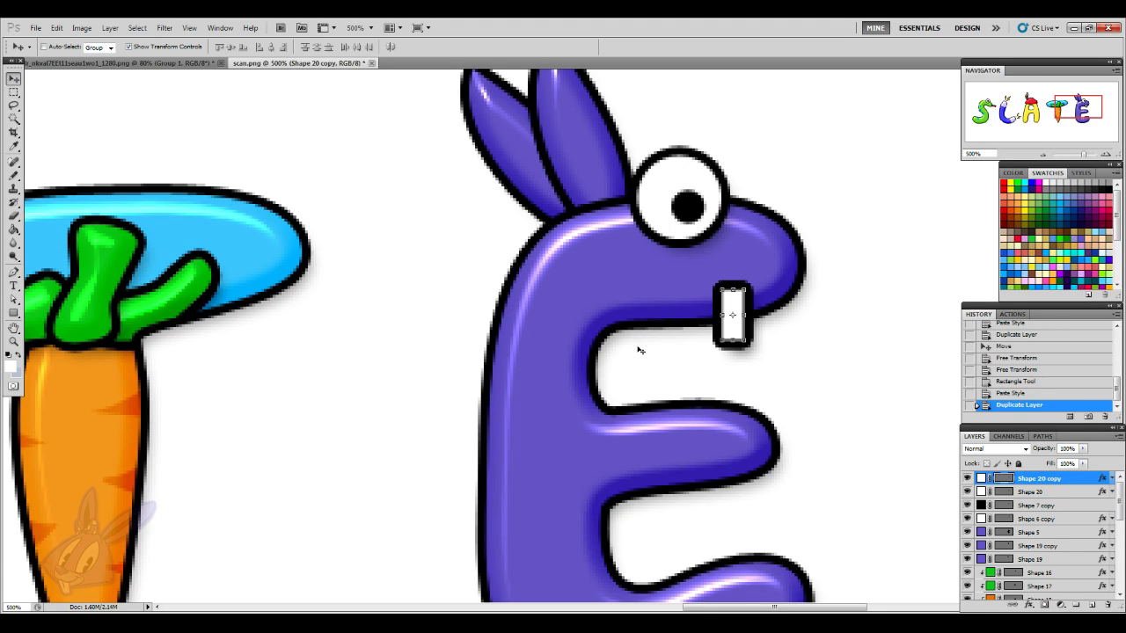
pyautogui.hotkey('ctrl', 'z')
# - Duplicate the tooth's path within Shape 20 and nudge the copy right to form a second tooth beside the first
pyautogui.click(12, 309)
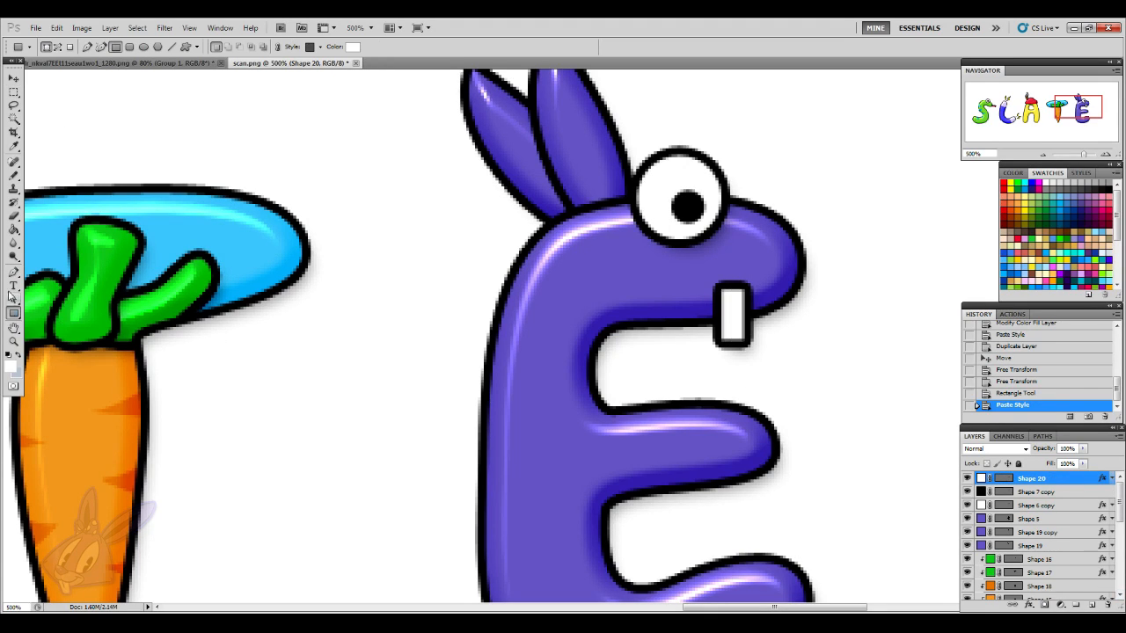
pyautogui.click(14, 300)
pyautogui.moveTo(14, 300); pyautogui.dragTo(55, 301)
pyautogui.click(736, 322)
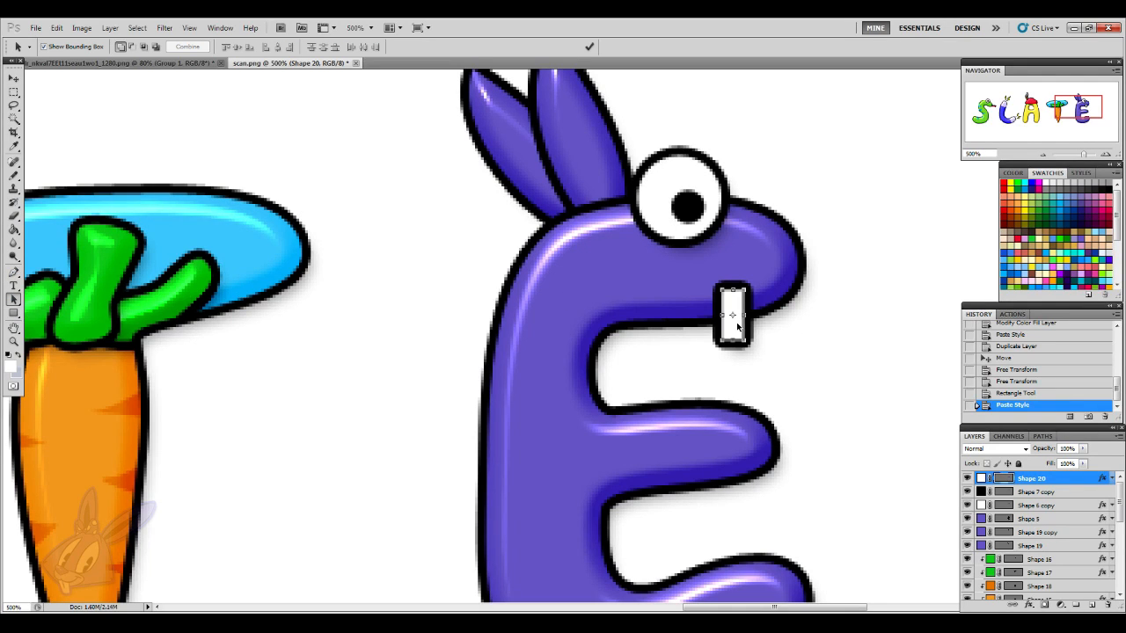
pyautogui.hotkey('ctrl', 'v')
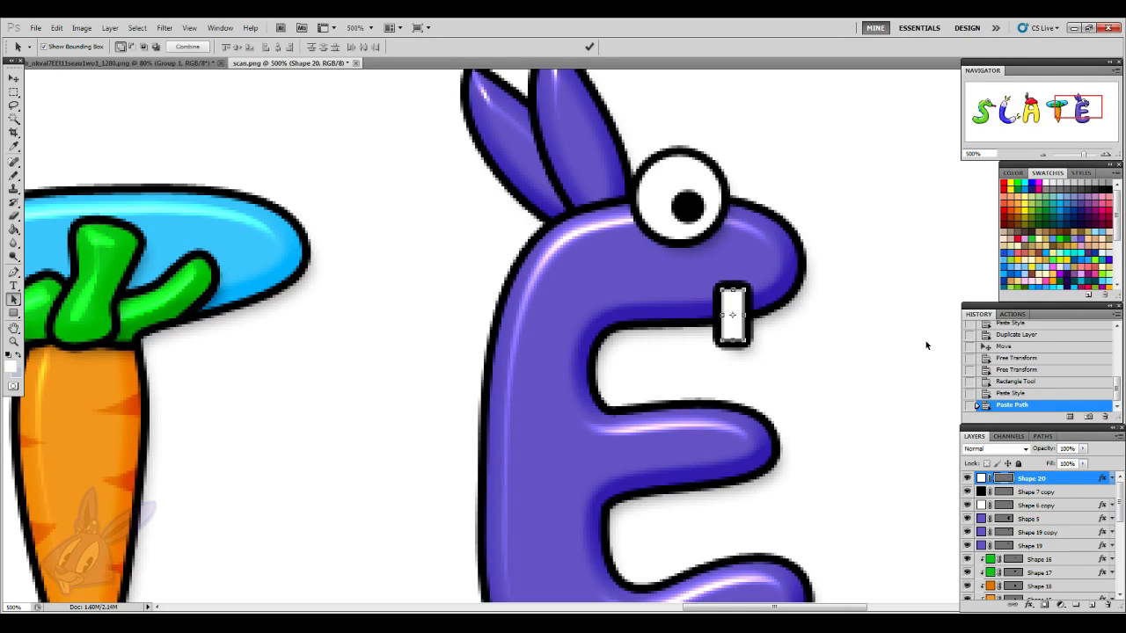
pyautogui.press('Right')
pyautogui.press('Right')
pyautogui.press('Right')
pyautogui.press('Right')
pyautogui.press('Right')
pyautogui.press('Right')
pyautogui.press('Right')
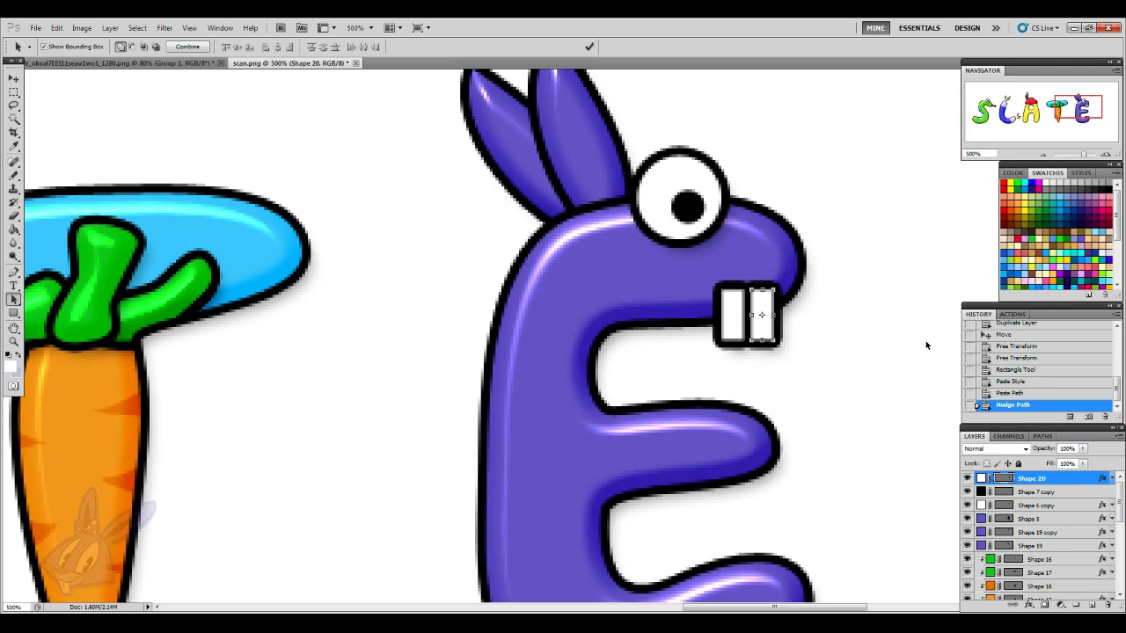
pyautogui.press('Right')
pyautogui.press('Right')
pyautogui.press('Right')
# - Transform the teeth in Shape 20, scaling them to about 84%, tilting them counter-clockwise and moving them toward the upper arm's tip
pyautogui.click(13, 78)
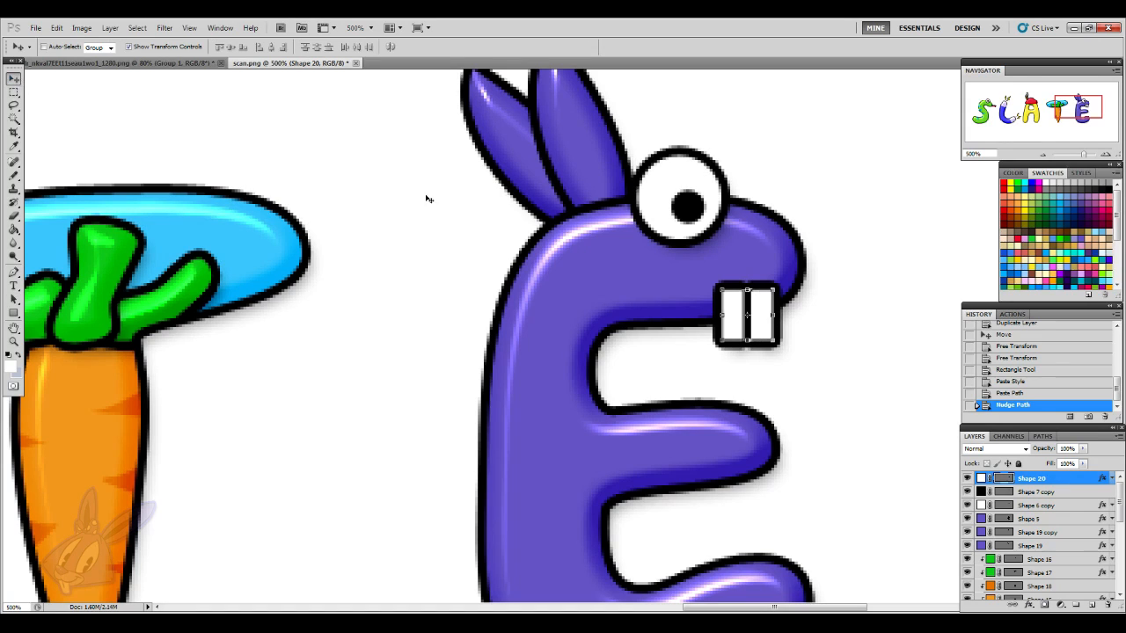
pyautogui.keyDown('shift'); pyautogui.click(1046, 492); pyautogui.keyUp('shift')
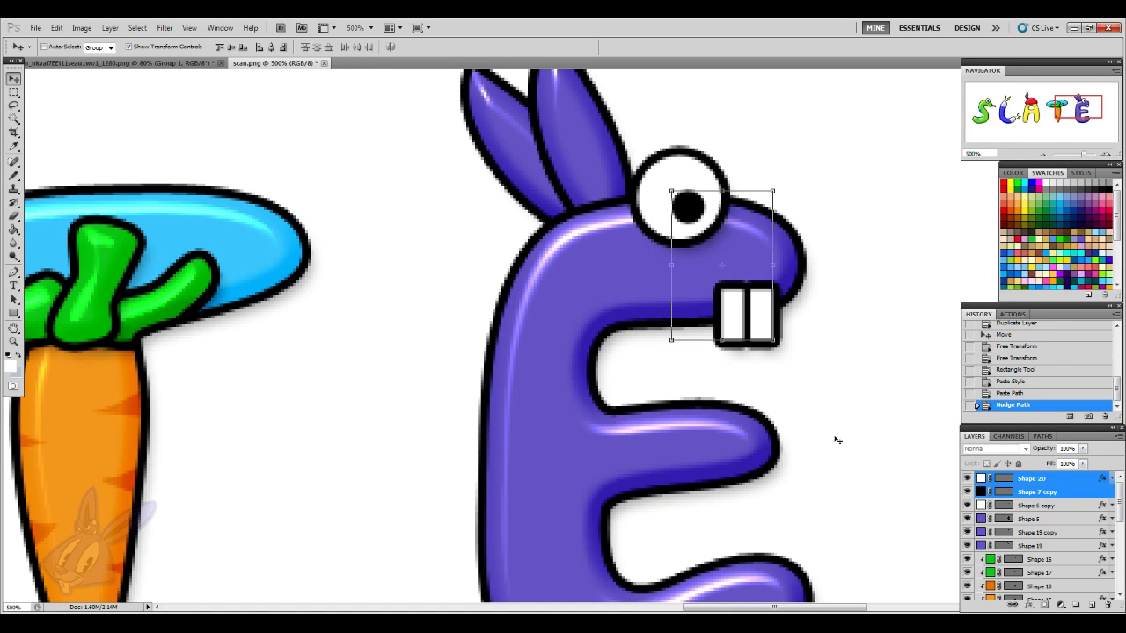
pyautogui.click(1055, 480)
pyautogui.moveTo(777, 352)
pyautogui.mouseDown()
pyautogui.moveTo(779, 340)
pyautogui.moveTo(789, 345)
pyautogui.moveTo(743, 354)
pyautogui.moveTo(785, 342)
pyautogui.mouseUp()
pyautogui.moveTo(811, 377); pyautogui.dragTo(786, 325)
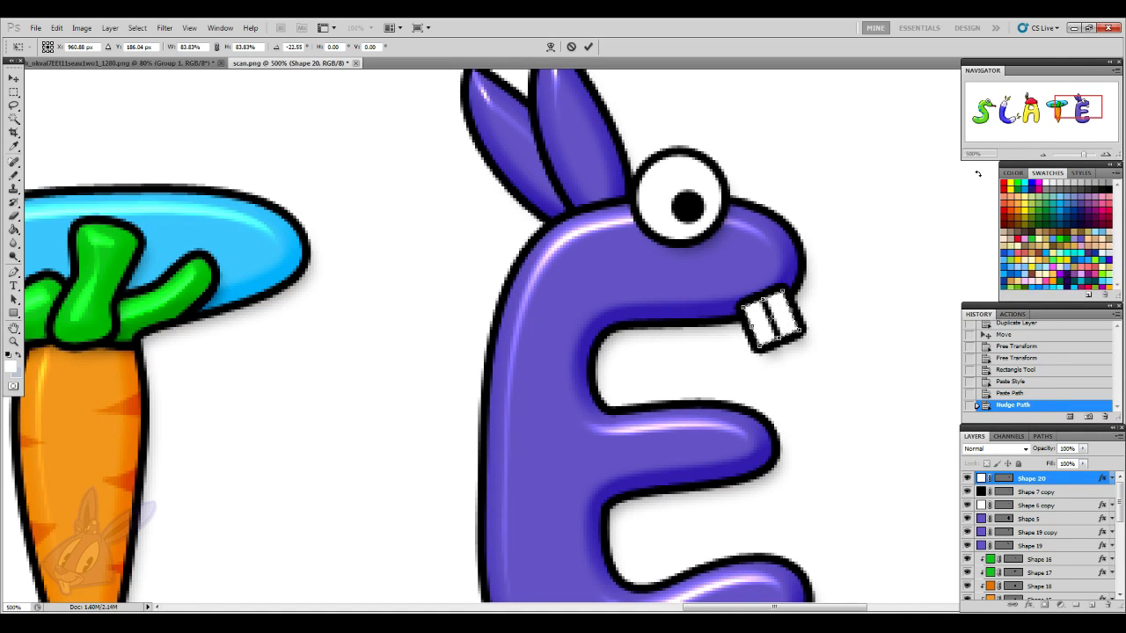
# - Reduce the tilt of the teeth to about -12°, keeping the transformation active
pyautogui.click(1044, 155)
pyautogui.click(1044, 155)
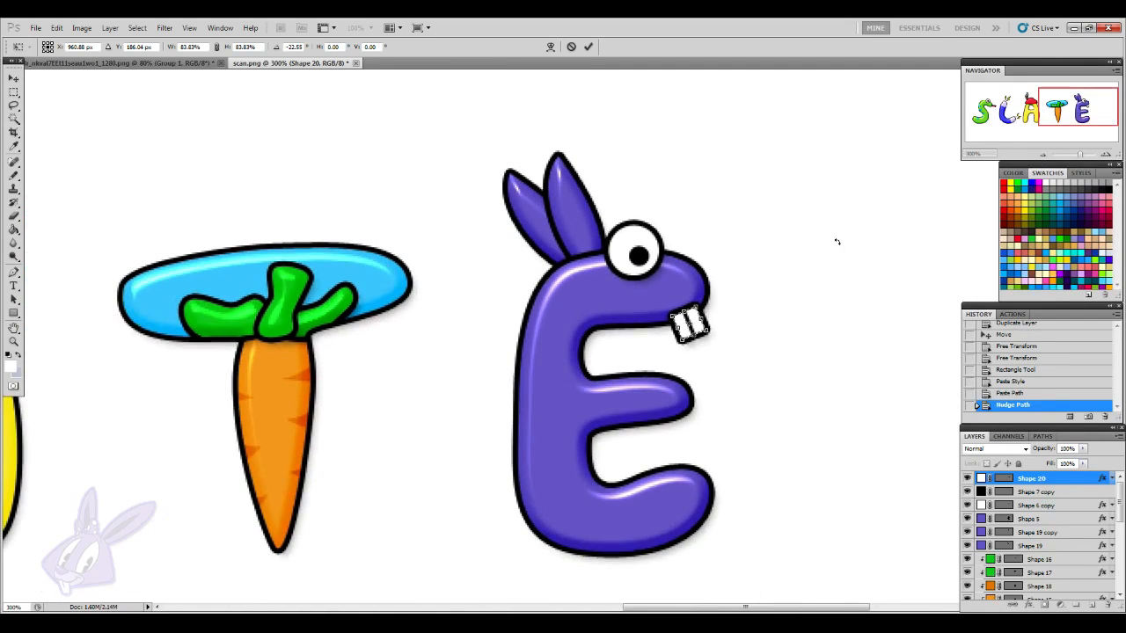
pyautogui.press('Up')
pyautogui.press('Up')
pyautogui.moveTo(723, 350); pyautogui.dragTo(712, 356)
# - Nudge the tilted teeth in Shape 20 into place beneath the tip of the E's upper arm and apply the transformation
pyautogui.press('Left')
pyautogui.press('Left')
pyautogui.press('Left')
pyautogui.press('Left')
pyautogui.press('Down')
pyautogui.press('Down')
pyautogui.press('Down')
pyautogui.press('Down')
pyautogui.press('Down')
pyautogui.press('Left')
pyautogui.press('Left')
pyautogui.press('Left')
pyautogui.press('Left')
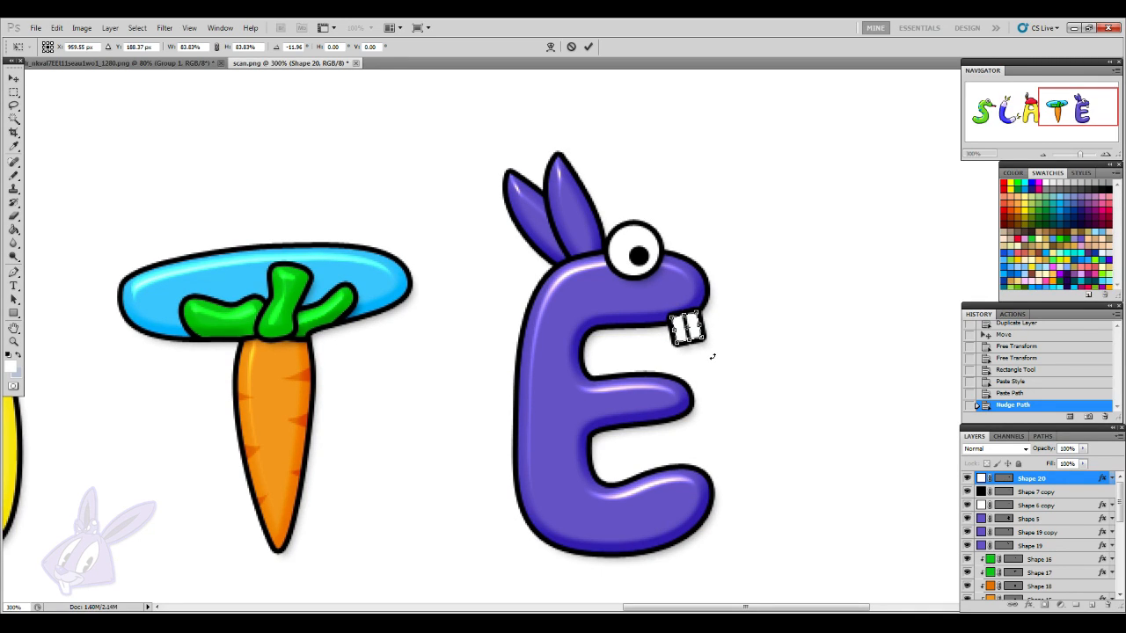
pyautogui.press('Down')
pyautogui.press('Down')
pyautogui.press('Down')
pyautogui.press('Down')
pyautogui.press('Down')
pyautogui.press('Down')
pyautogui.press('Down')
pyautogui.press('Down')
pyautogui.press('Down')
pyautogui.press('Down')
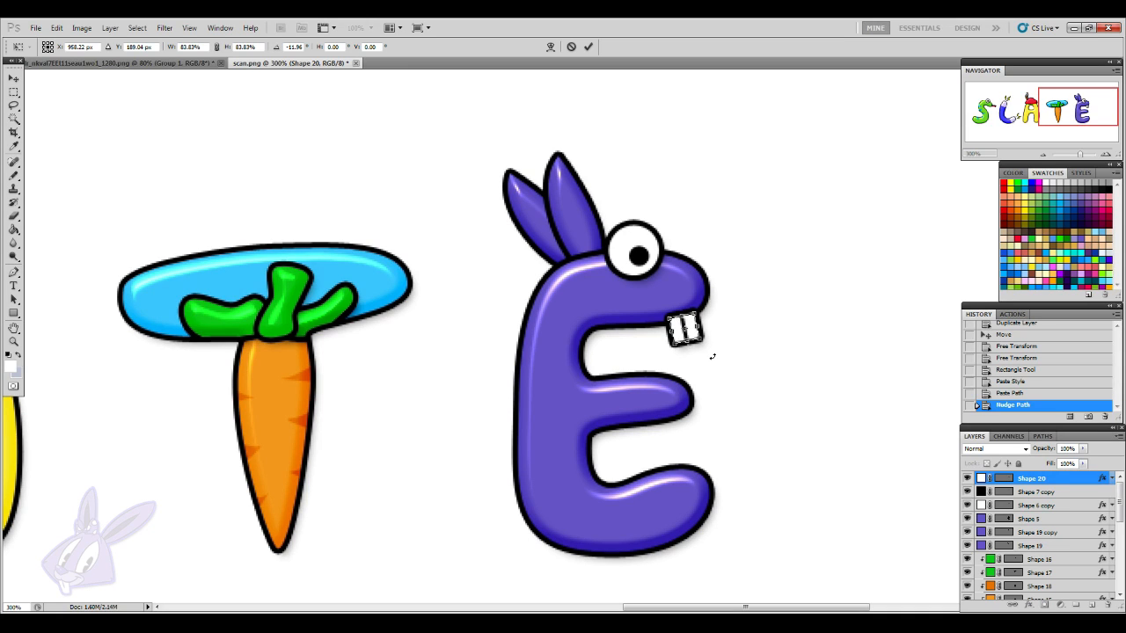
pyautogui.press('Down')
pyautogui.press('Down')
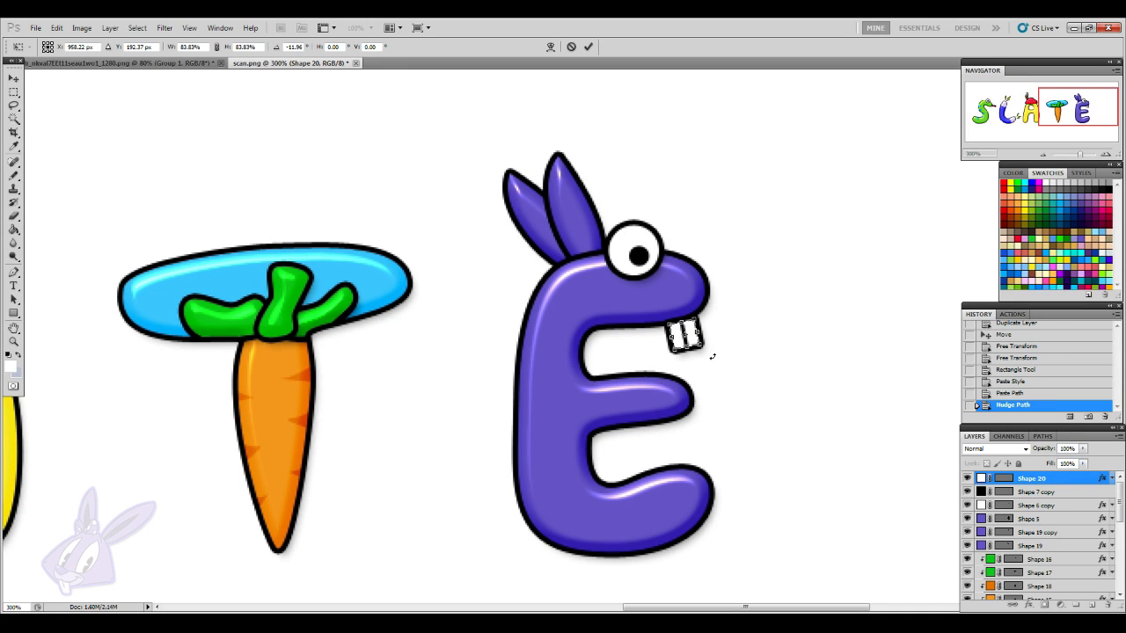
pyautogui.press('Left')
pyautogui.press('Up')
pyautogui.press('Up')
pyautogui.press('Up')
pyautogui.press('Up')
pyautogui.press('Up')
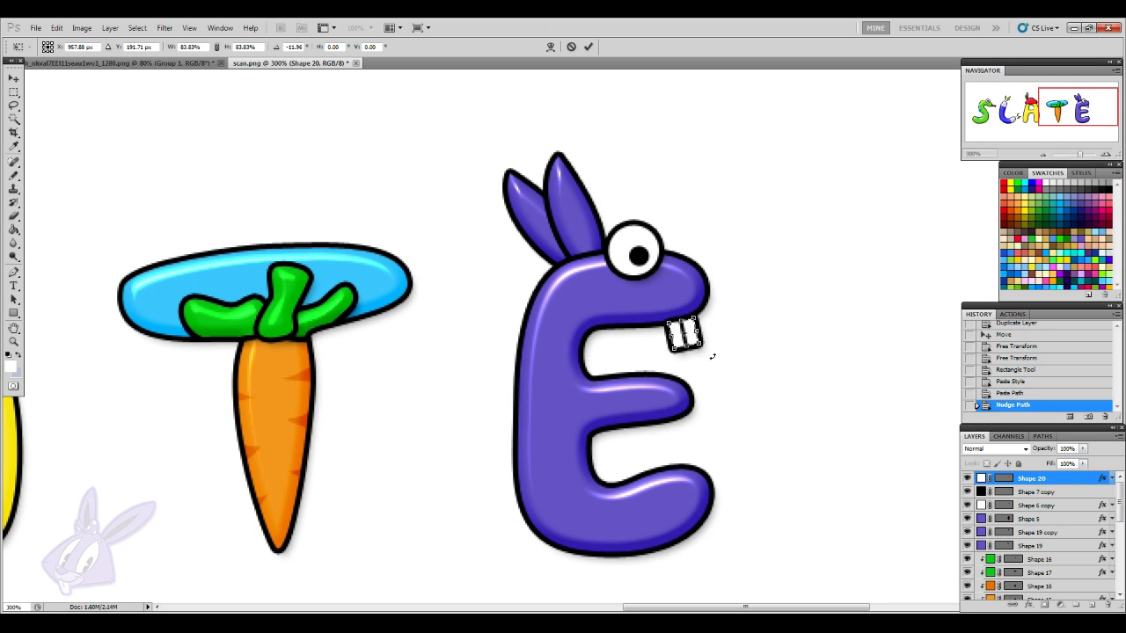
pyautogui.press('Up')
pyautogui.press('Up')
pyautogui.press('Up')
pyautogui.press('Up')
pyautogui.press('Up')
pyautogui.press('Up')
pyautogui.press('Up')
pyautogui.press('Up')
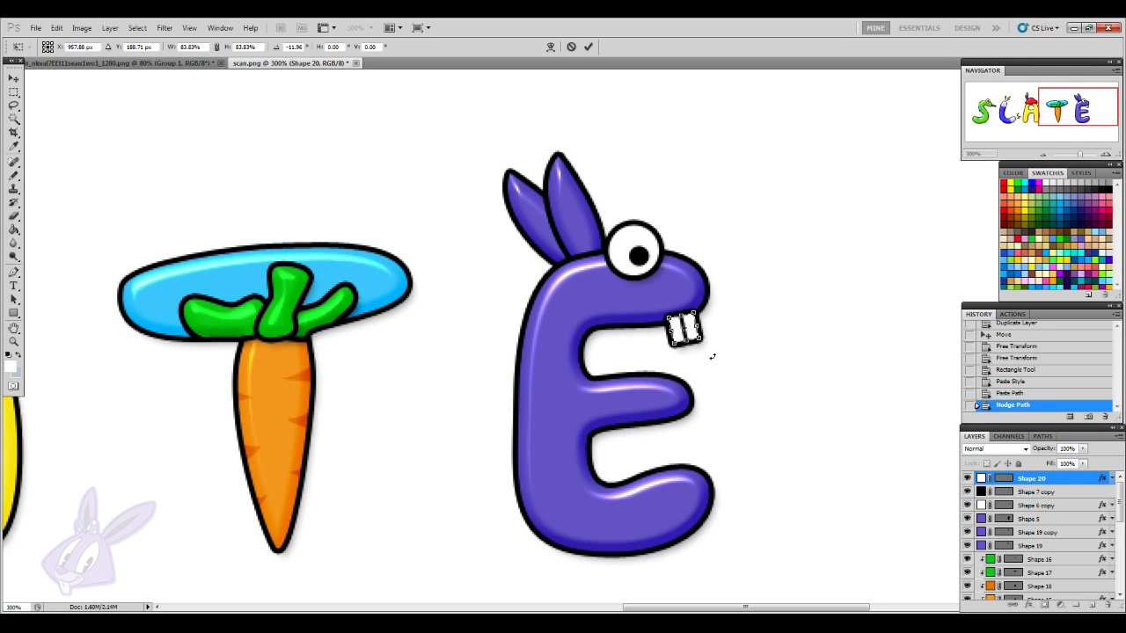
pyautogui.press('Right')
pyautogui.press('Right')
pyautogui.press('Up')
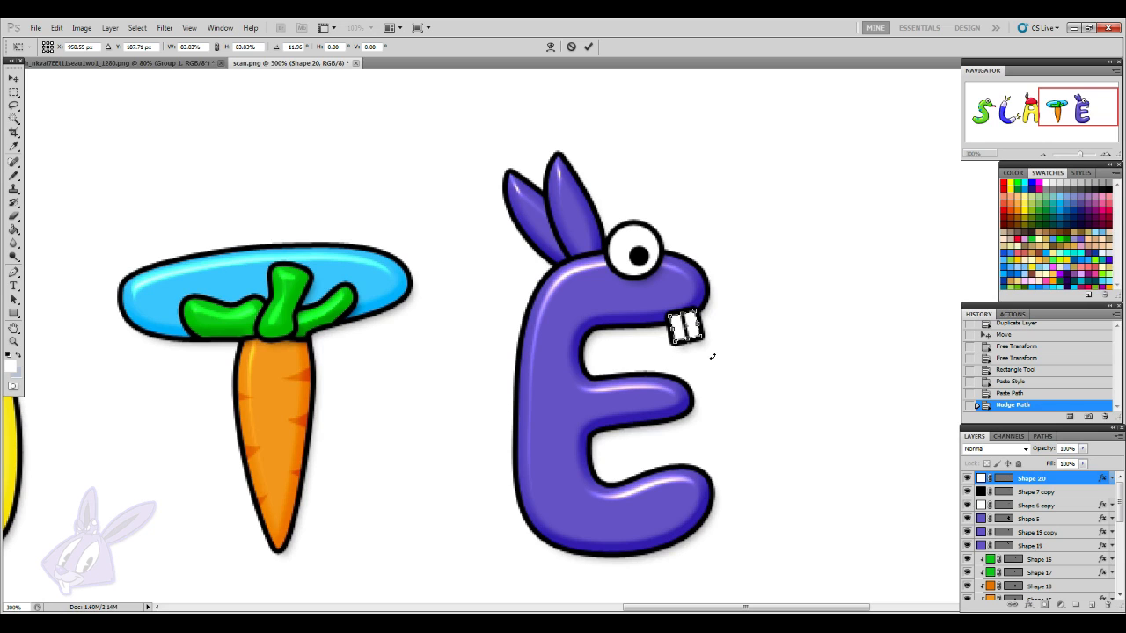
pyautogui.click(15, 78)
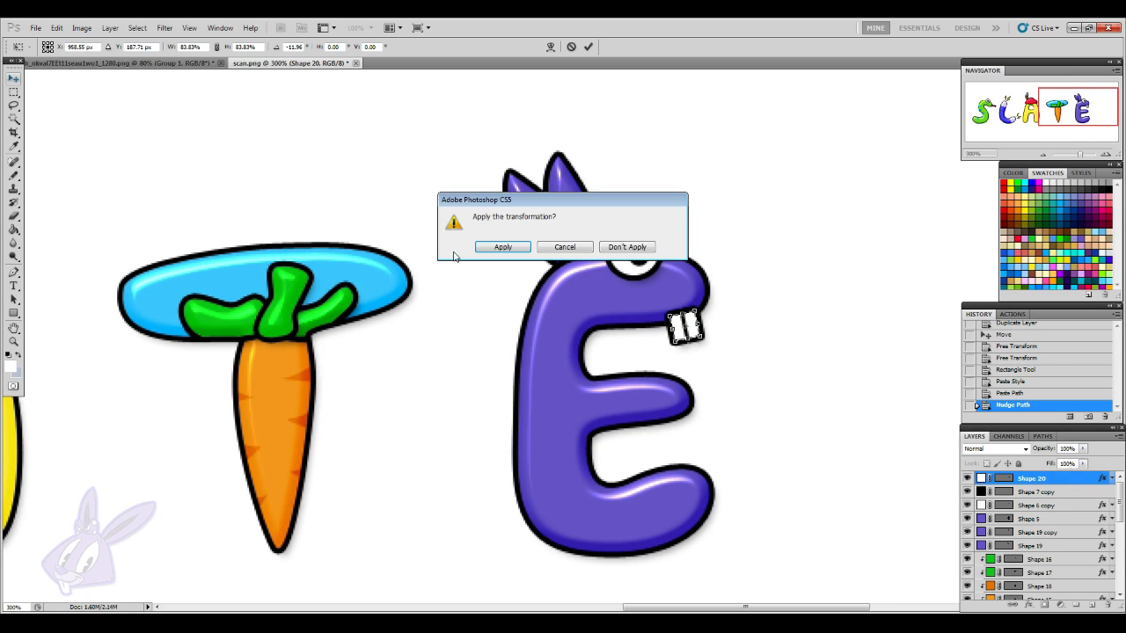
pyautogui.click(502, 247)
# - Nudge the teeth layer Shape 20 slightly right to line up with the front of the rabbit's snout
pyautogui.press('Right')
pyautogui.press('Right')
pyautogui.press('Right')
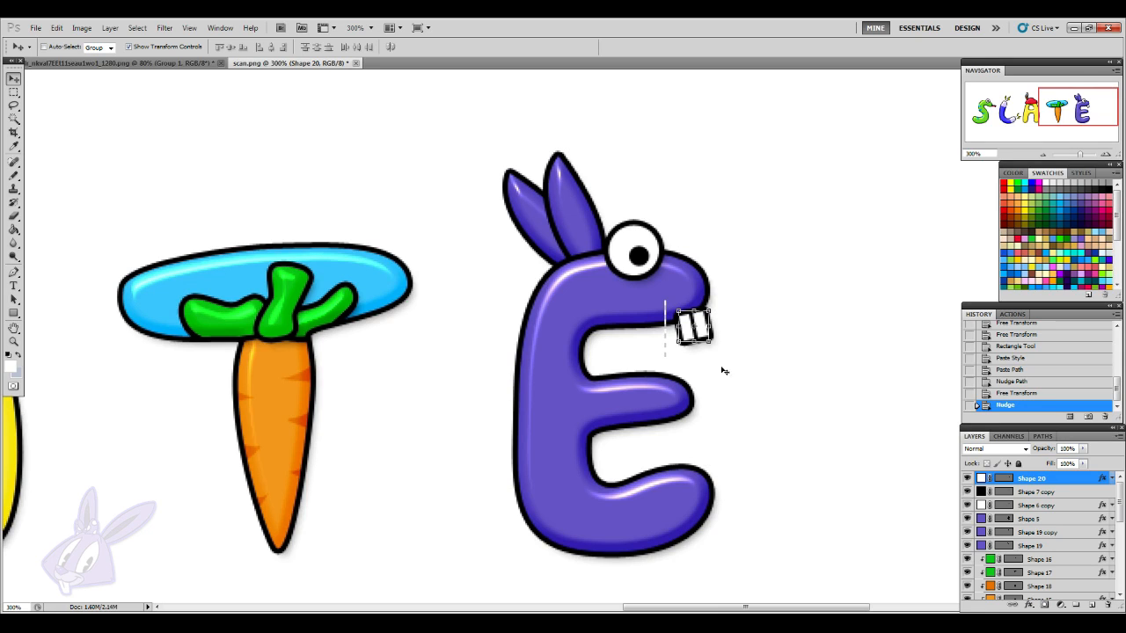
pyautogui.scroll(-1, 793, 385)
pyautogui.scroll(2, 773, 380)
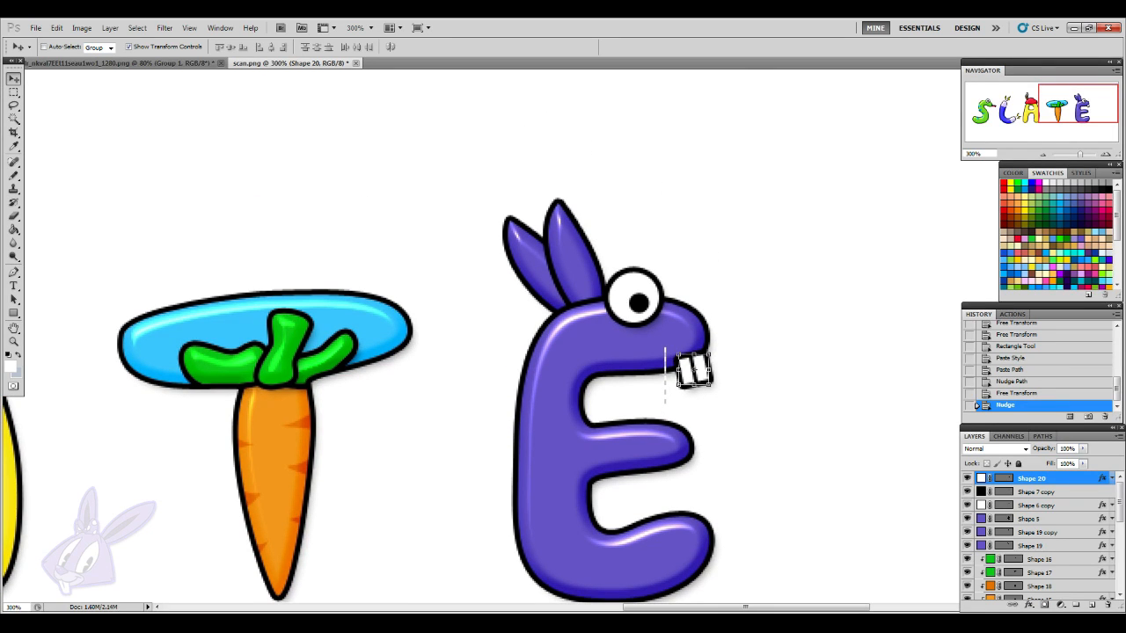
pyautogui.hotkey('alt', 'Tab')
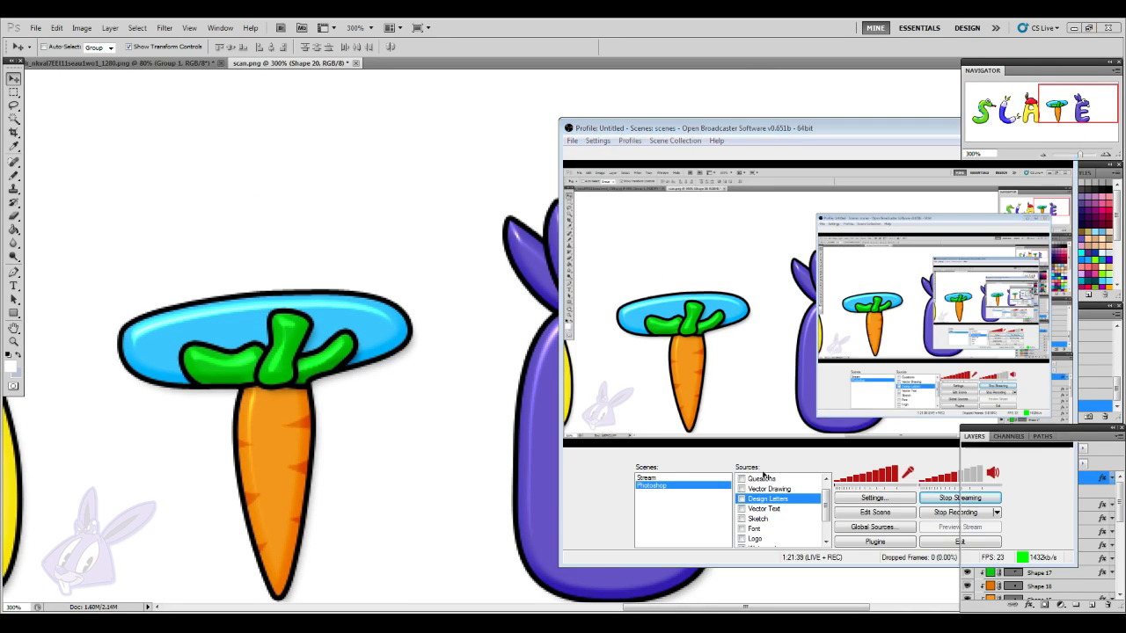
pyautogui.hotkey('alt', 'Tab')
pyautogui.press('Up')
pyautogui.click(1028, 504)
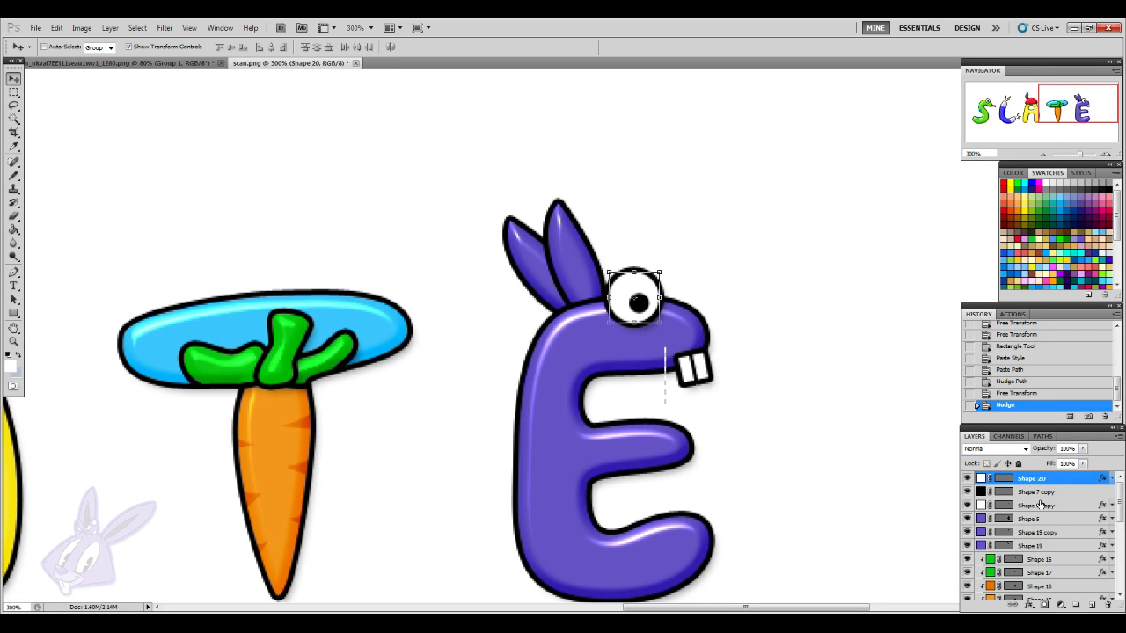
pyautogui.click(1042, 482)
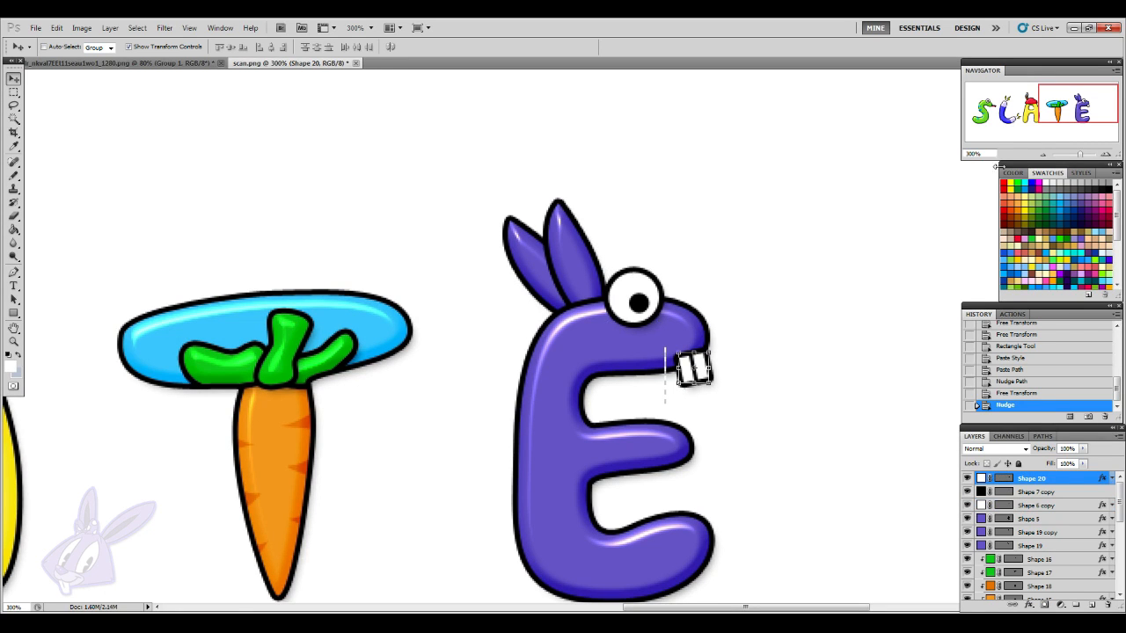
# - Fine-tune the teeth at 600% zoom by shifting them slightly up, rotating them about -0.35°, and applying the transformation
pyautogui.click(1107, 155)
pyautogui.click(1106, 155)
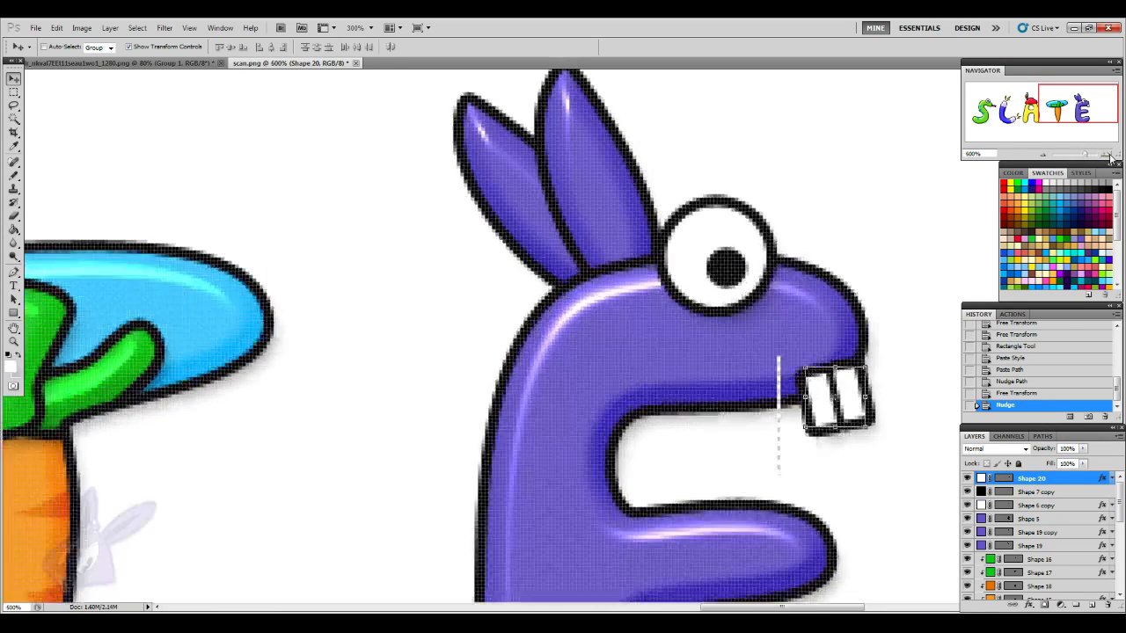
pyautogui.moveTo(864, 608); pyautogui.dragTo(898, 607)
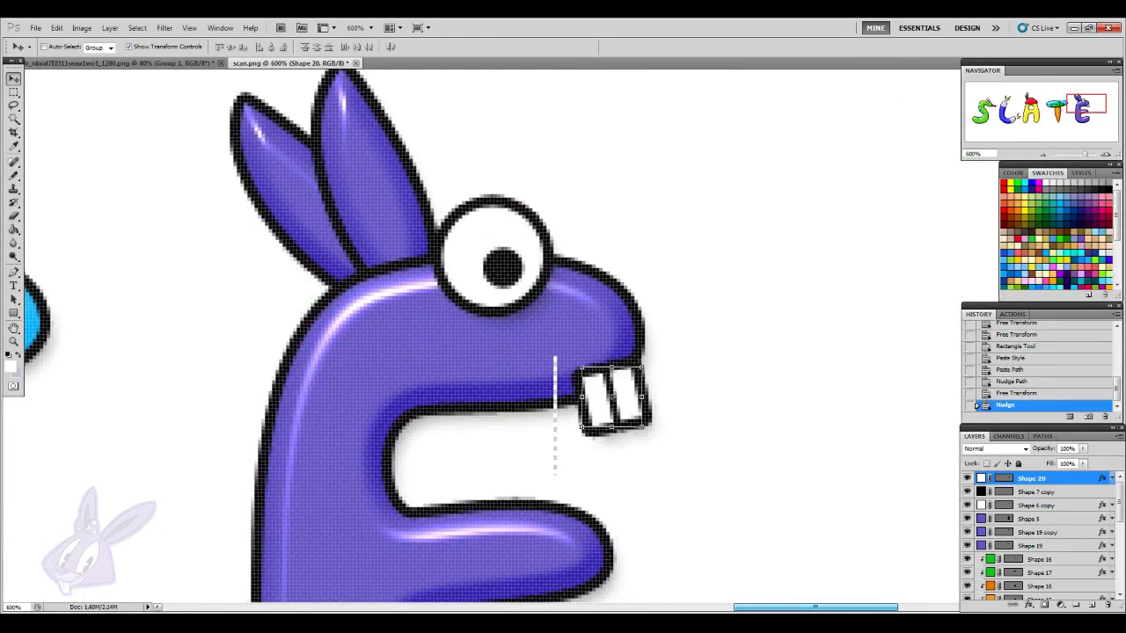
pyautogui.moveTo(645, 452); pyautogui.dragTo(639, 410)
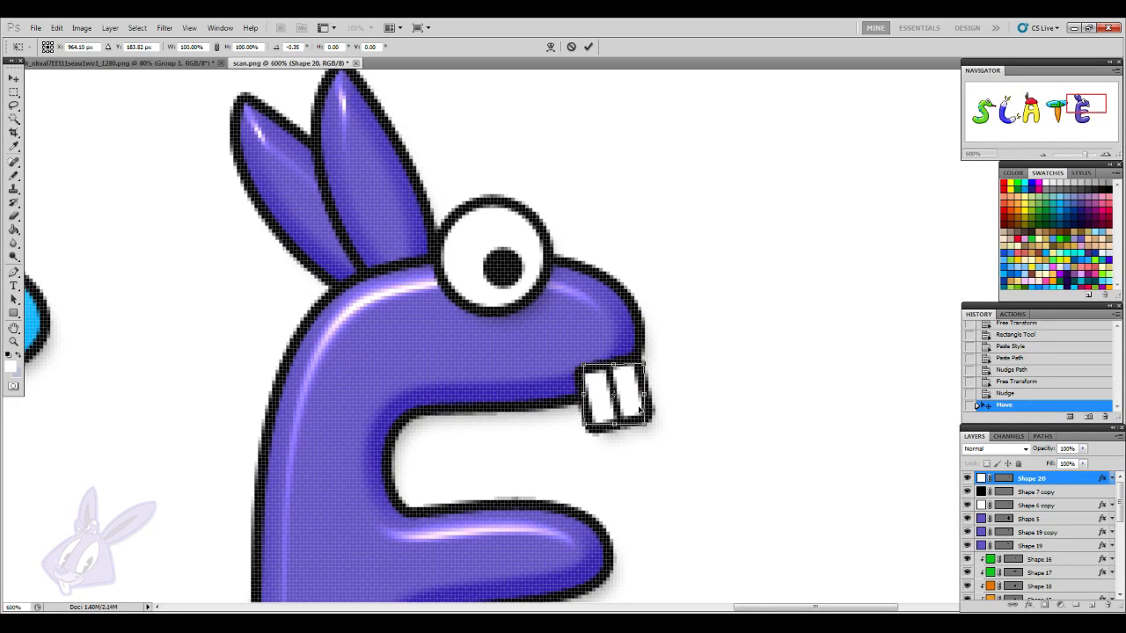
pyautogui.press('Left')
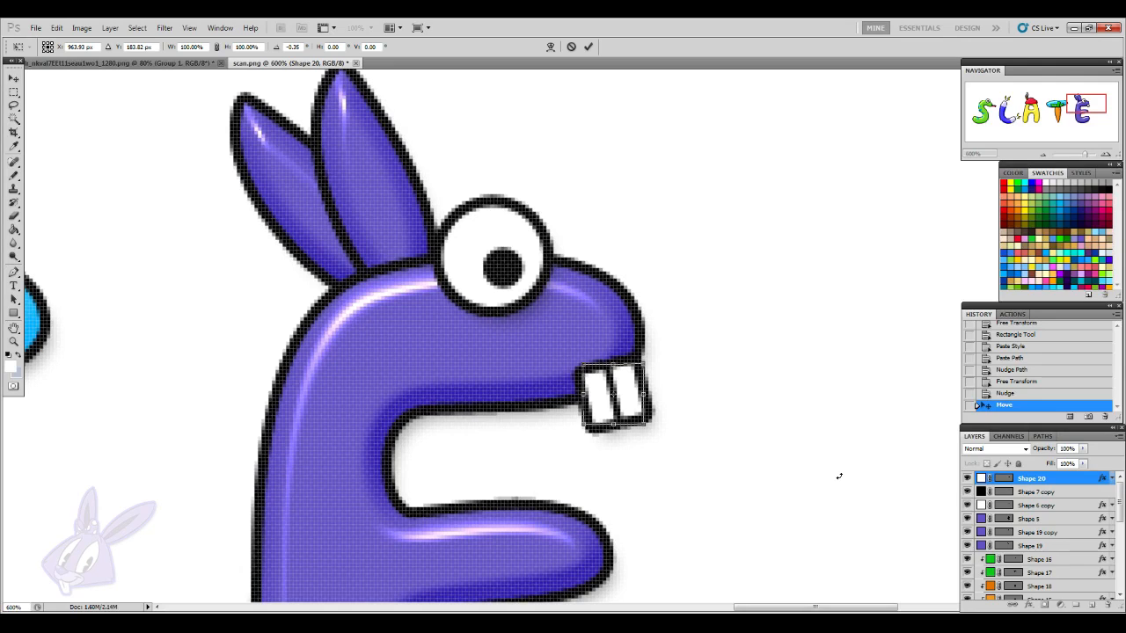
pyautogui.press('Down')
pyautogui.press('Down')
pyautogui.press('v')
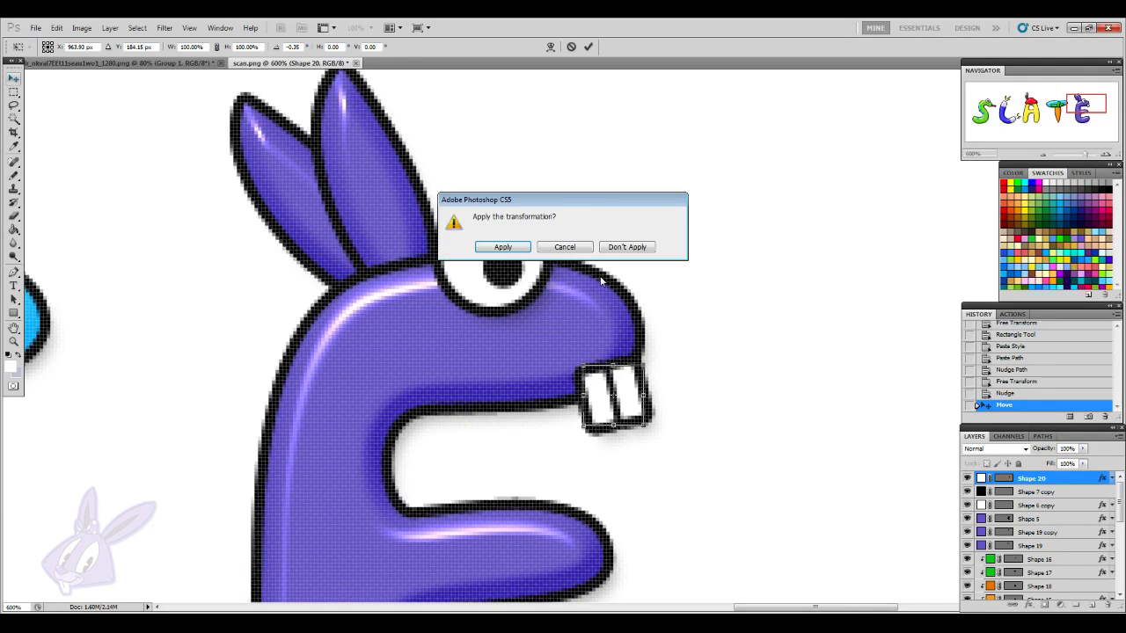
pyautogui.click(502, 250)
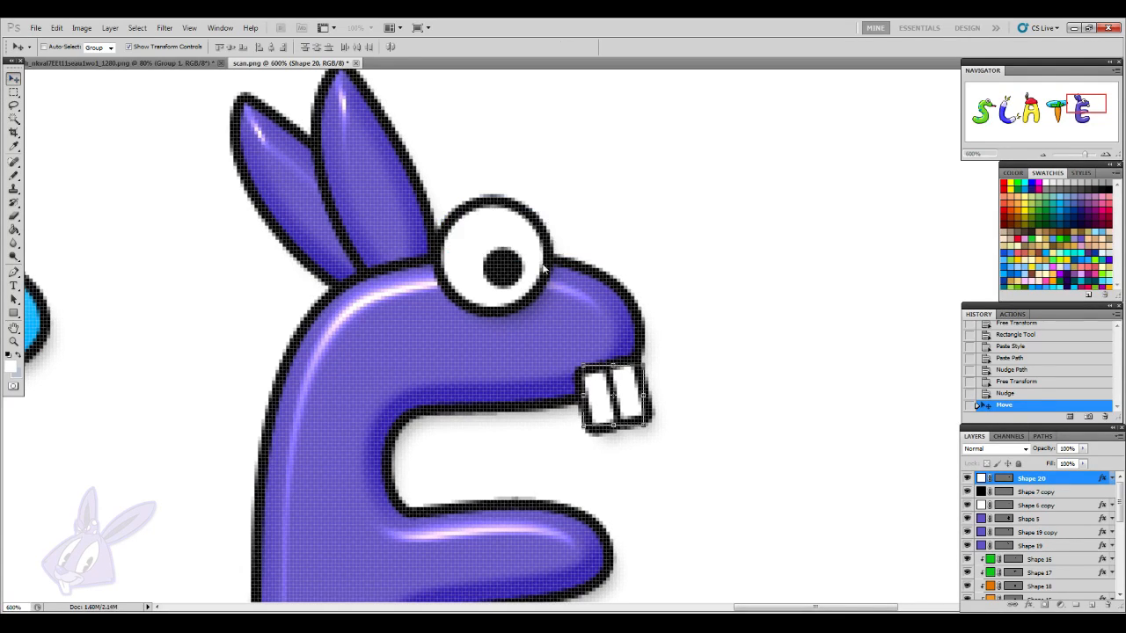
# - View the whole SLATE lettering at 100% to check the finished letters together
pyautogui.click(1041, 155)
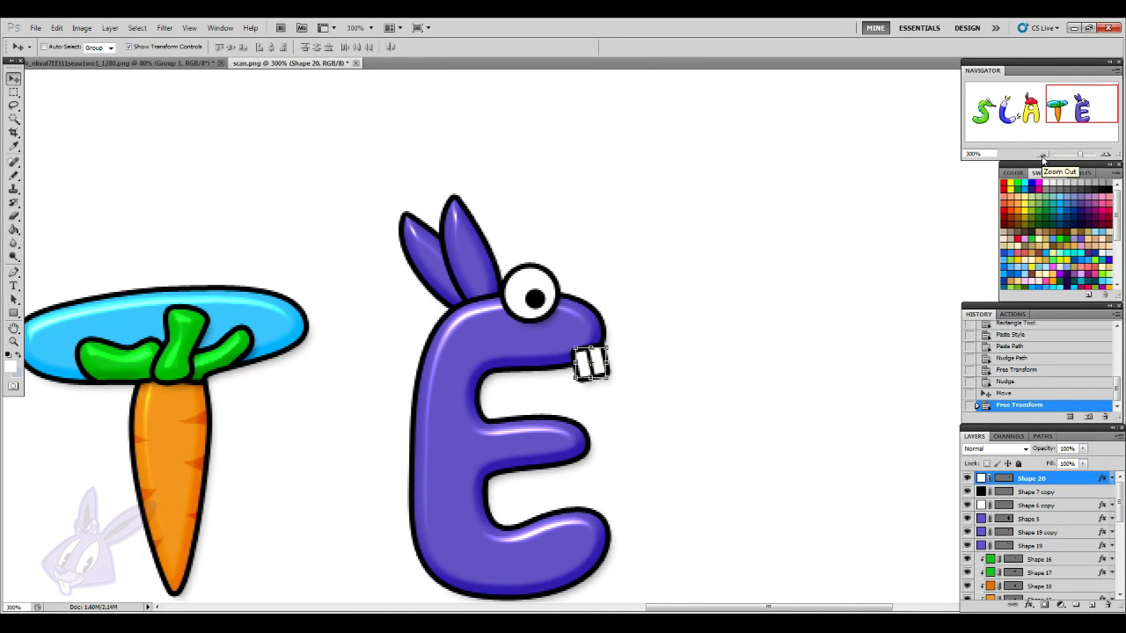
pyautogui.scroll(-2, 779, 452)
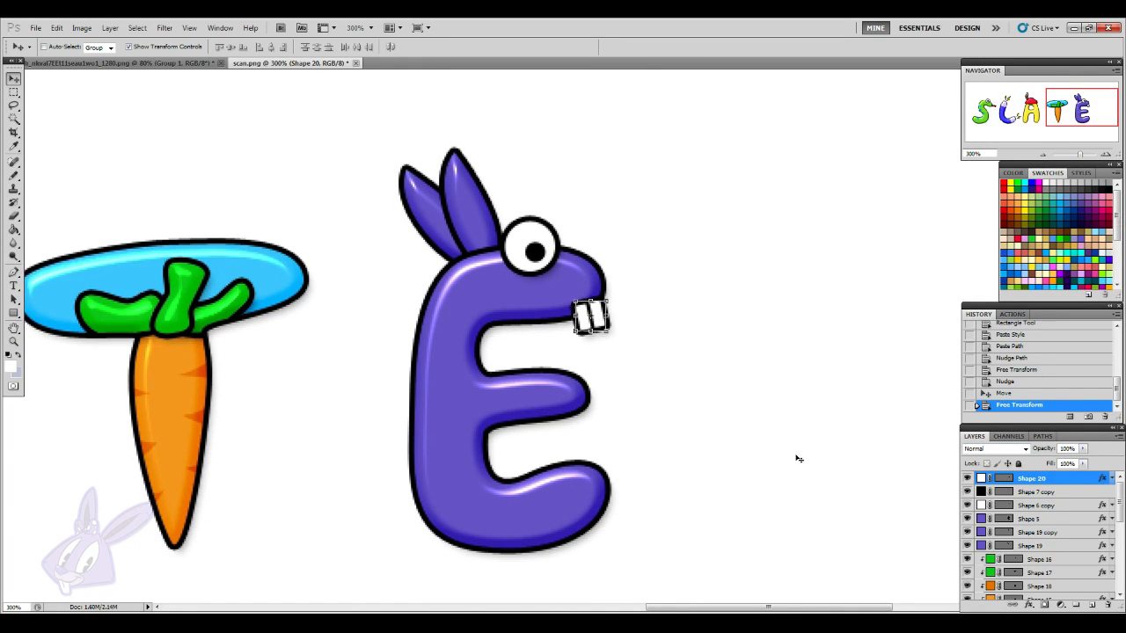
pyautogui.click(1052, 504)
pyautogui.click(14, 177)
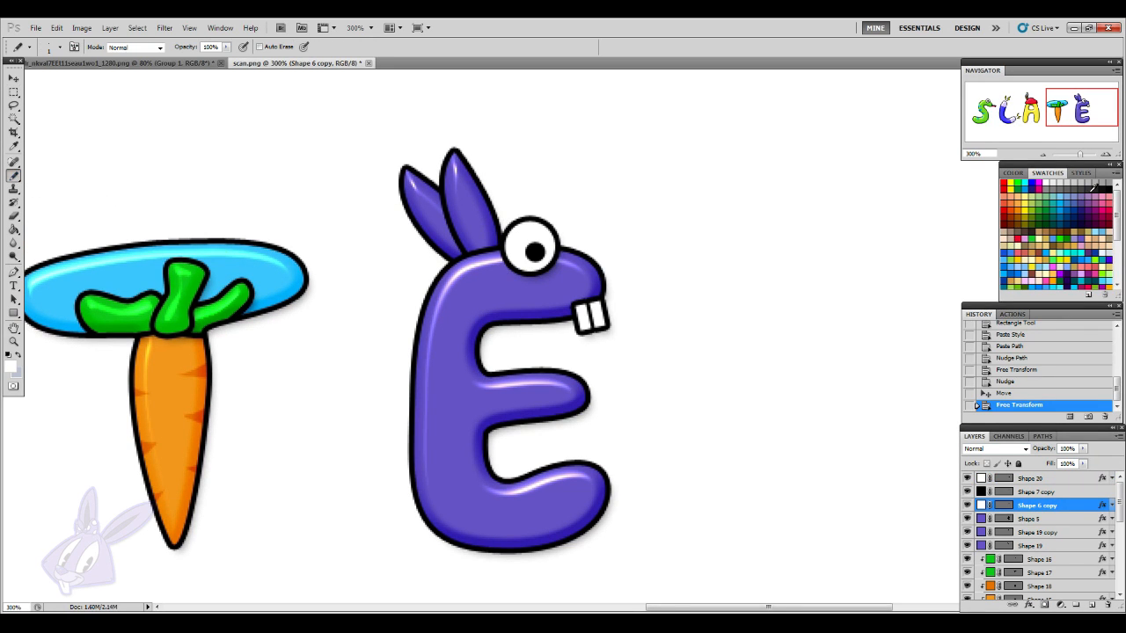
pyautogui.click(1044, 156)
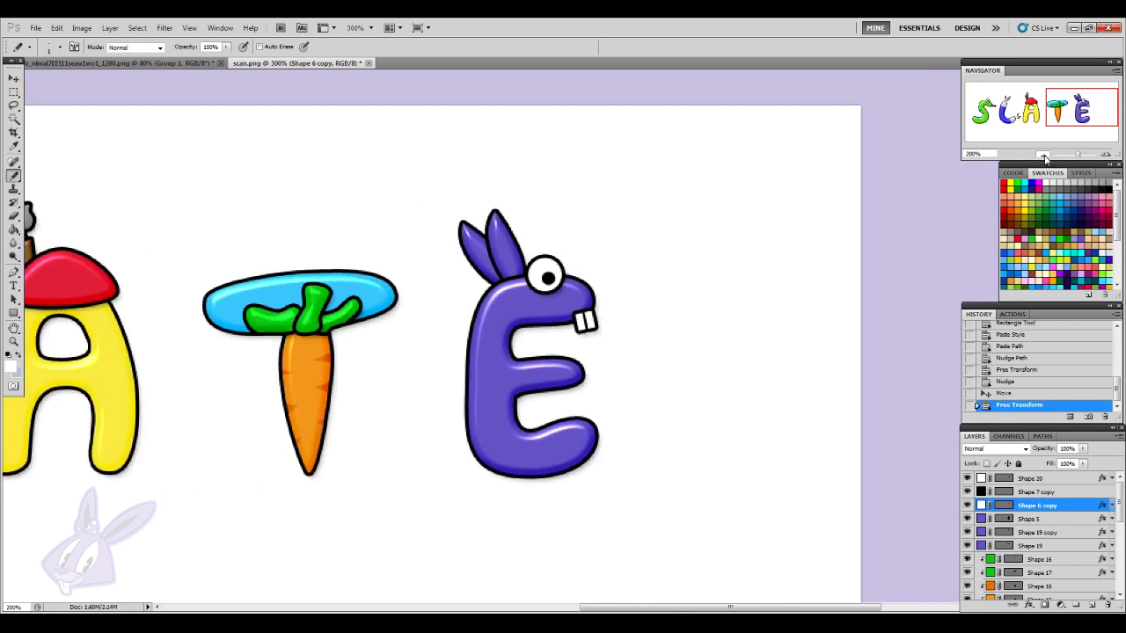
pyautogui.click(1045, 156)
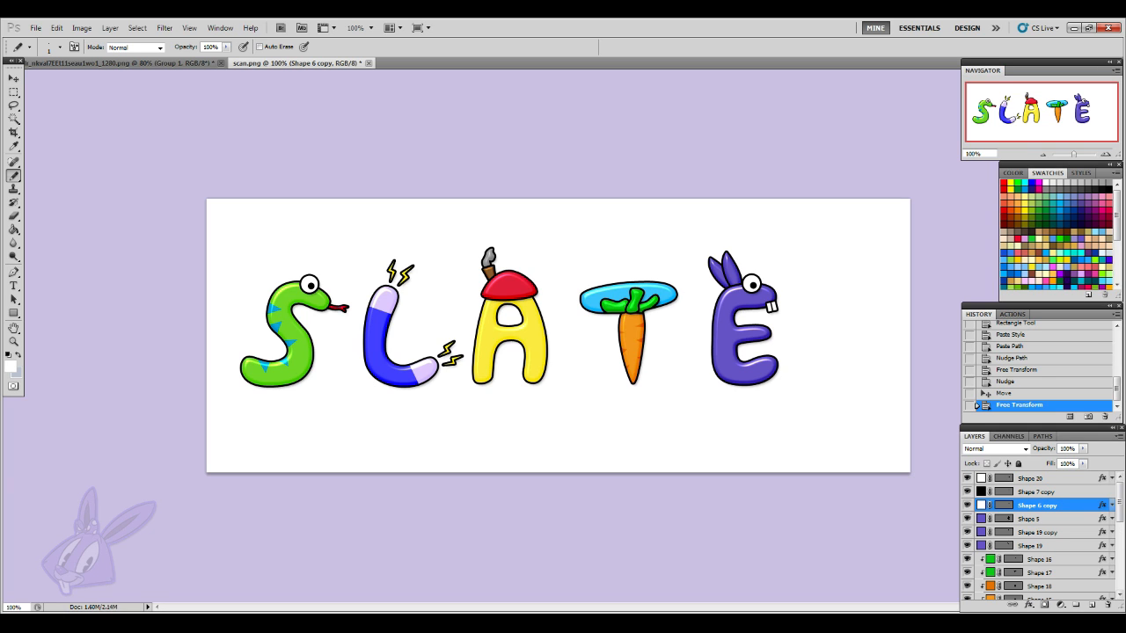
# - Create a layer group and move the rabbit E's layers, Shape 20 down to Shape 19, into it, collapsed
pyautogui.click(1074, 479)
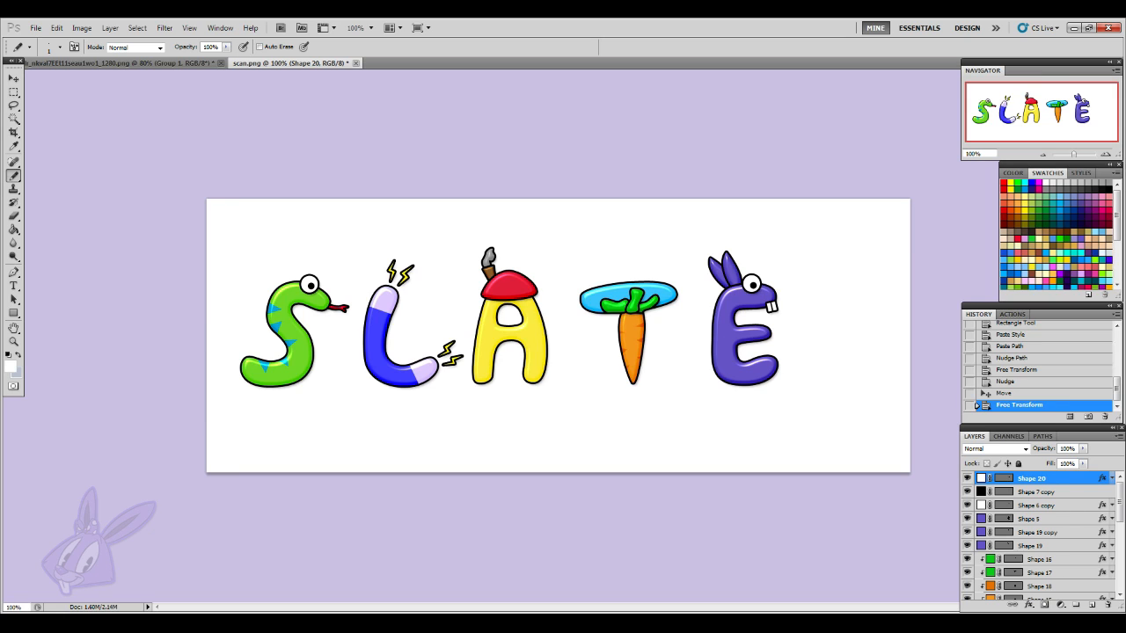
pyautogui.click(1075, 605)
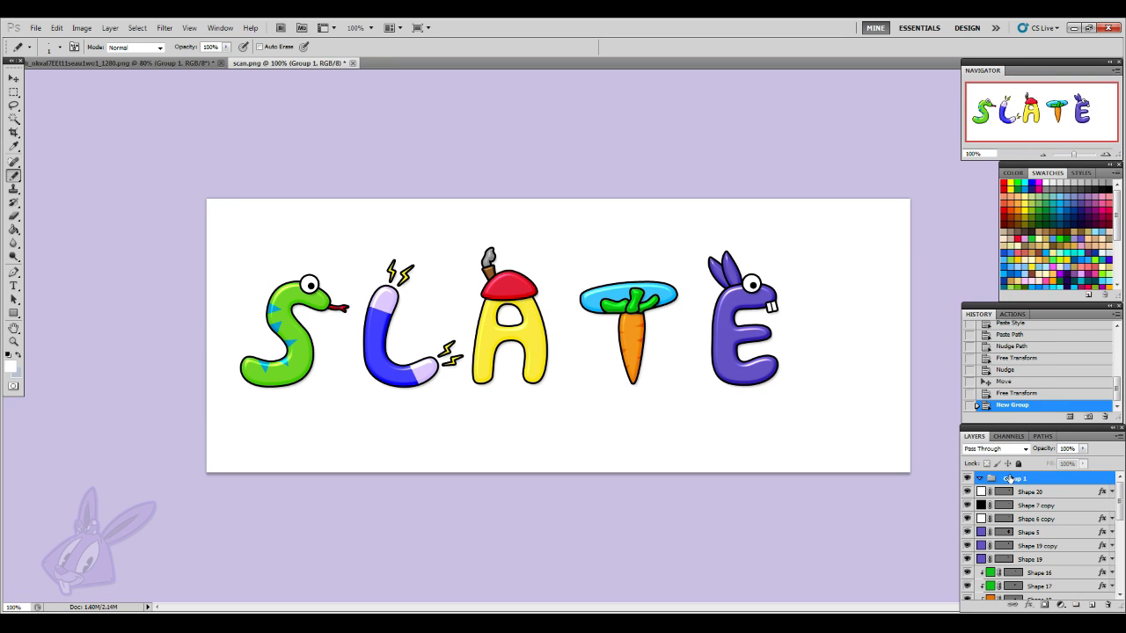
pyautogui.keyDown('shift'); pyautogui.click(1028, 559); pyautogui.keyUp('shift')
pyautogui.keyDown('ctrl'); pyautogui.click(1044, 479); pyautogui.keyUp('ctrl')
pyautogui.moveTo(1037, 492); pyautogui.dragTo(976, 481)
# - Create a second group for the carrot T's layers, Shape 16 down to Shape 4, and collapse it
pyautogui.click(1064, 492)
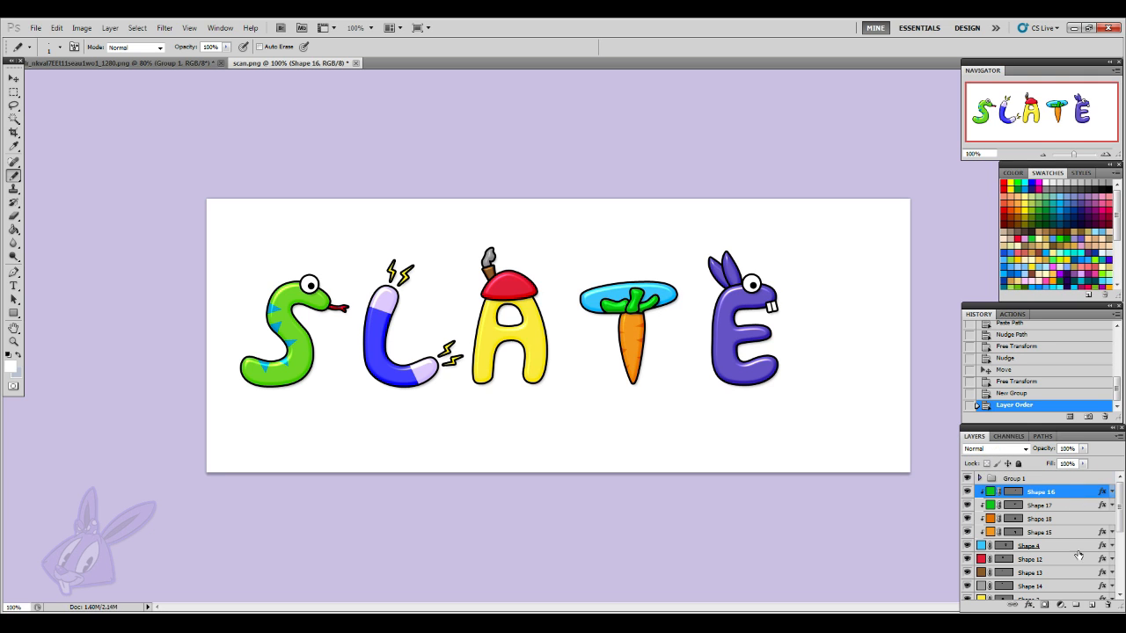
pyautogui.click(1075, 606)
pyautogui.click(1055, 507)
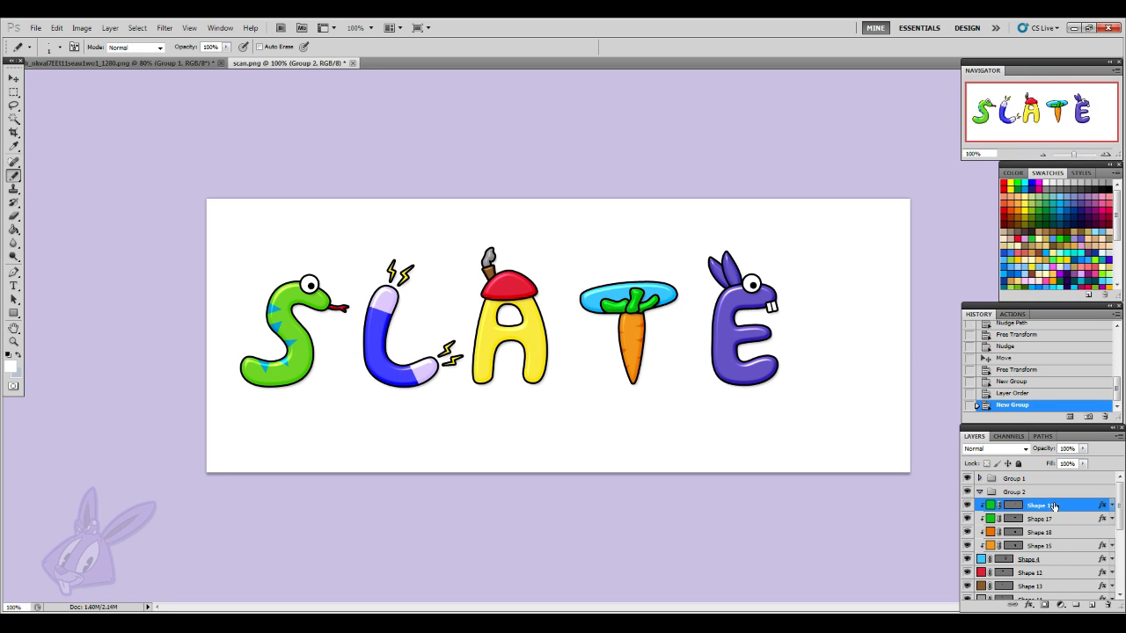
pyautogui.keyDown('shift'); pyautogui.click(1043, 561); pyautogui.keyUp('shift')
pyautogui.moveTo(1013, 519); pyautogui.dragTo(1059, 496)
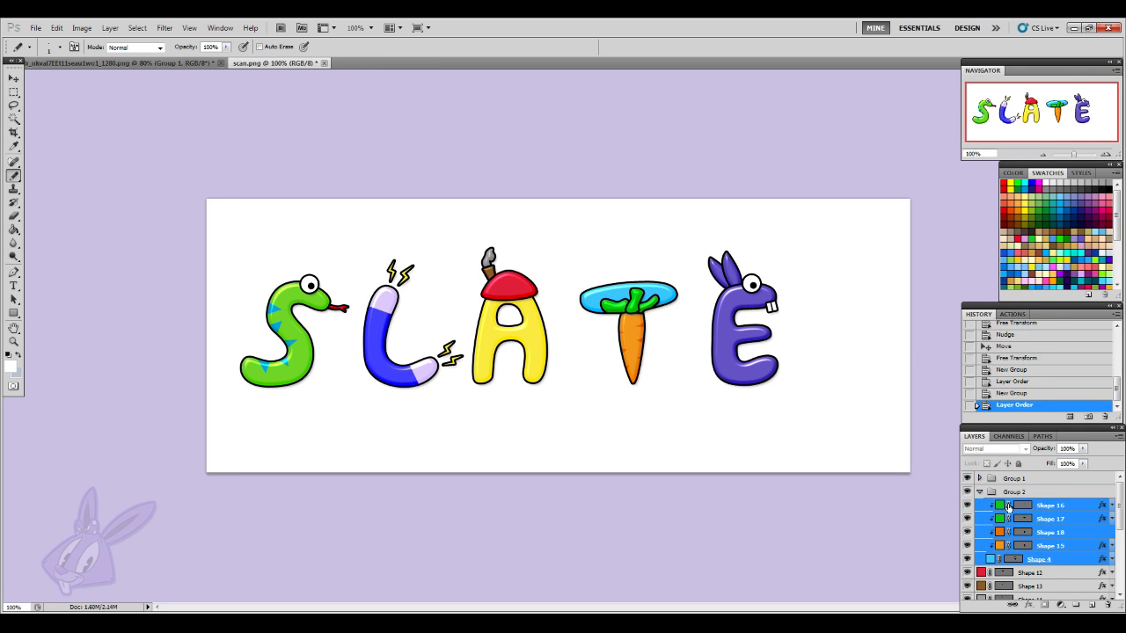
pyautogui.click(981, 497)
# - Group the house A's layers, Shape 12, Shape 13, Shape 14 and Shape 3, and collapse the group
pyautogui.click(1038, 508)
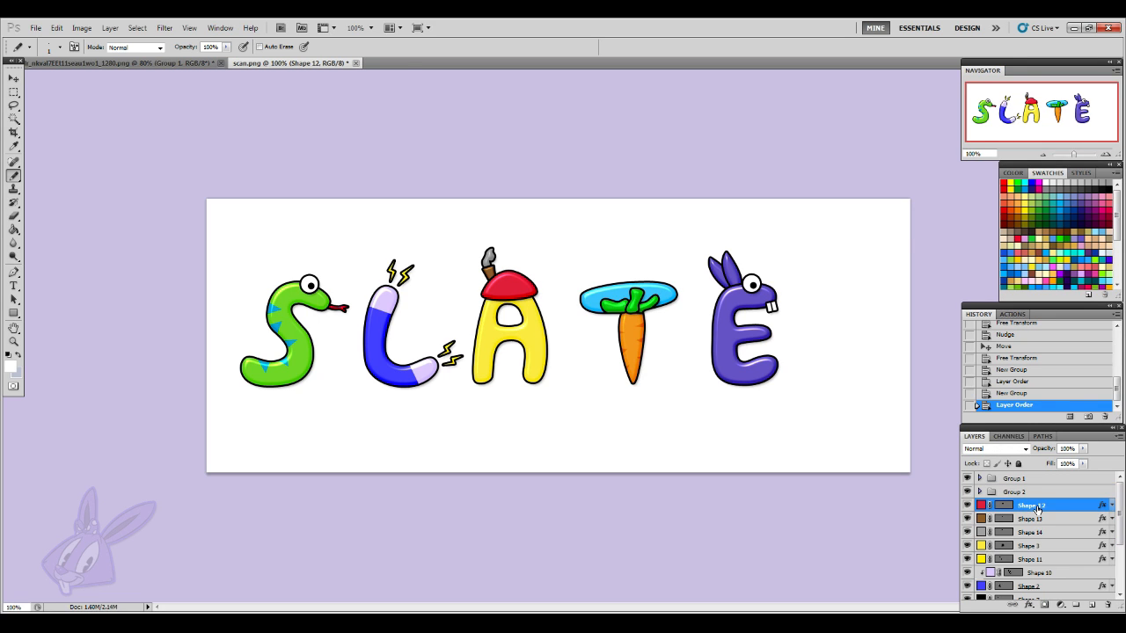
pyautogui.click(1075, 605)
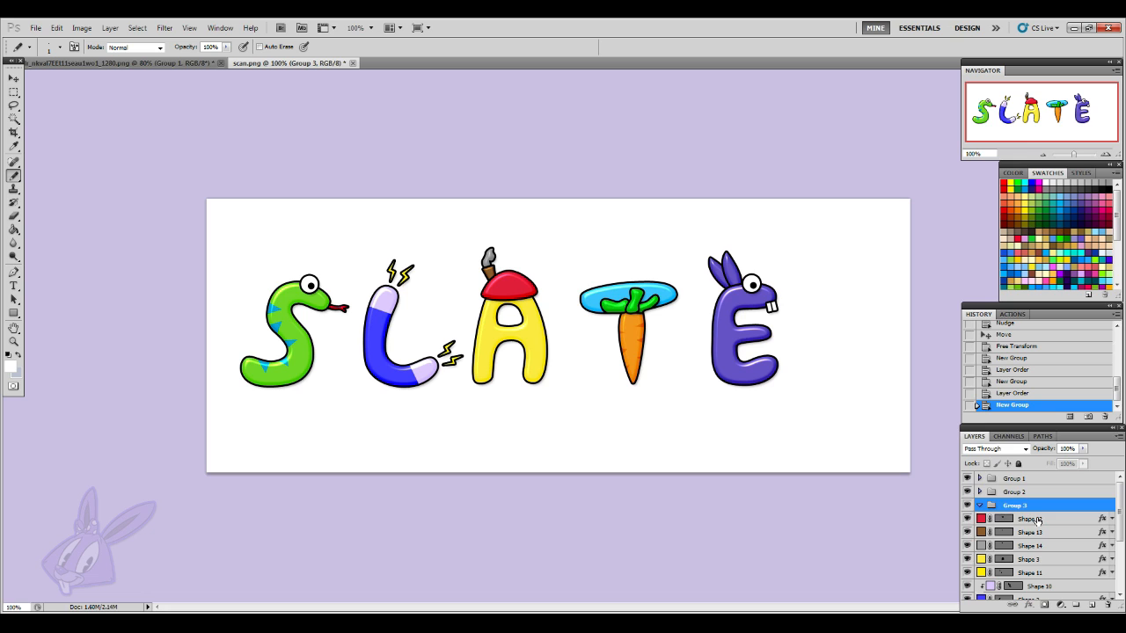
pyautogui.click(1035, 520)
pyautogui.keyDown('shift'); pyautogui.click(1034, 561); pyautogui.keyUp('shift')
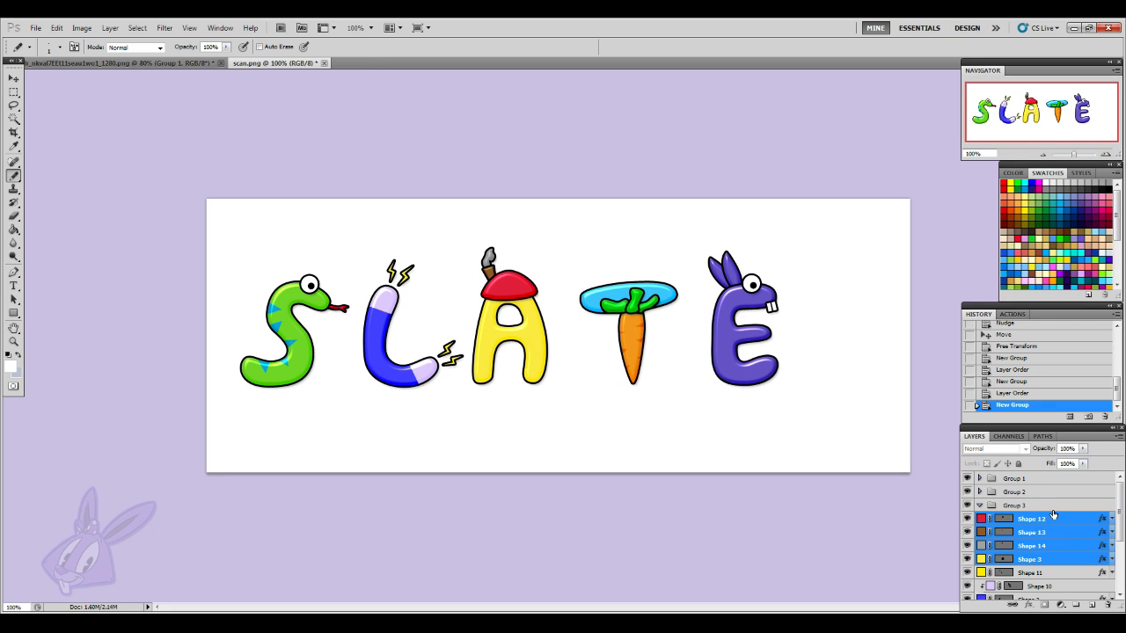
pyautogui.moveTo(1034, 521); pyautogui.dragTo(1040, 507)
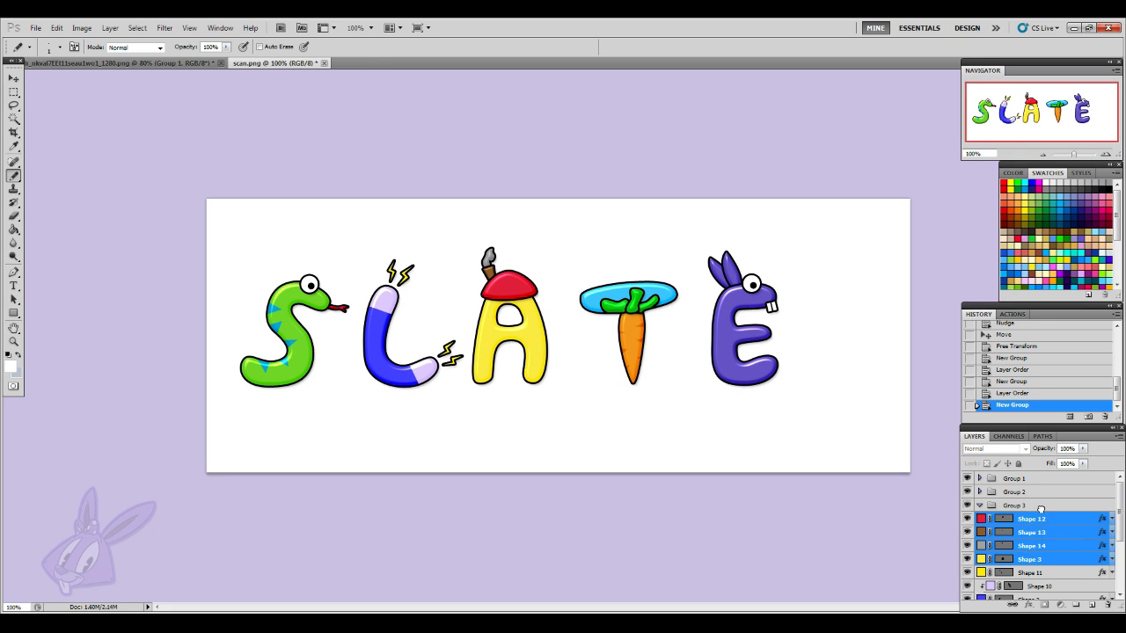
pyautogui.click(980, 506)
# - Group the magnet L's layers, Shape 11, Shape 10 and Shape 2, and collapse the group
pyautogui.click(1046, 521)
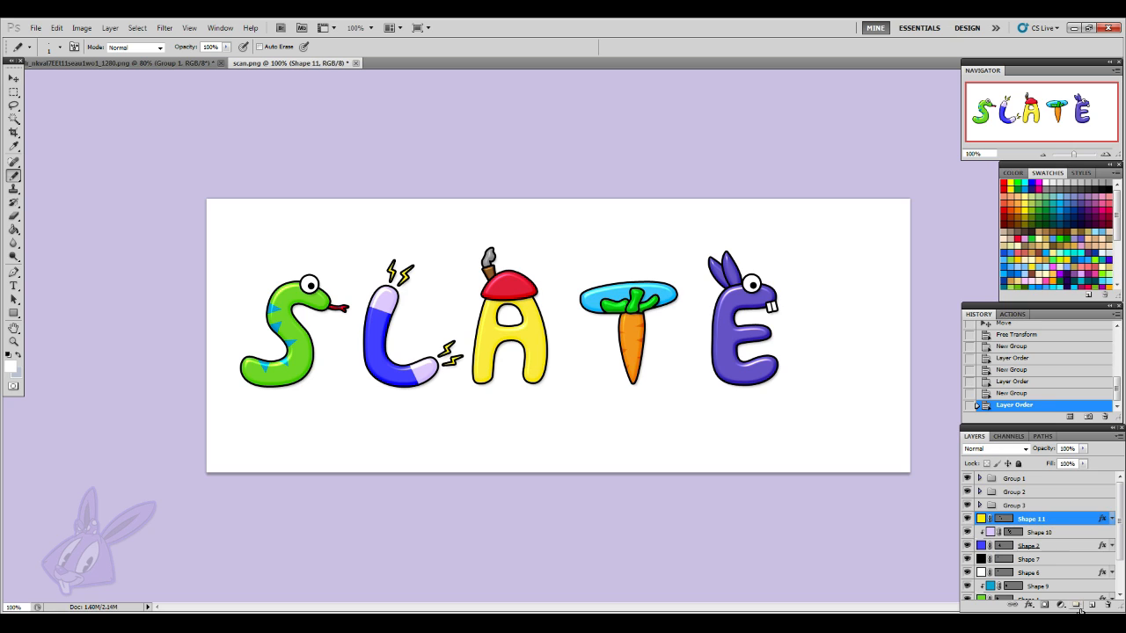
pyautogui.click(1076, 605)
pyautogui.click(1013, 532)
pyautogui.scroll(-1, 1064, 554)
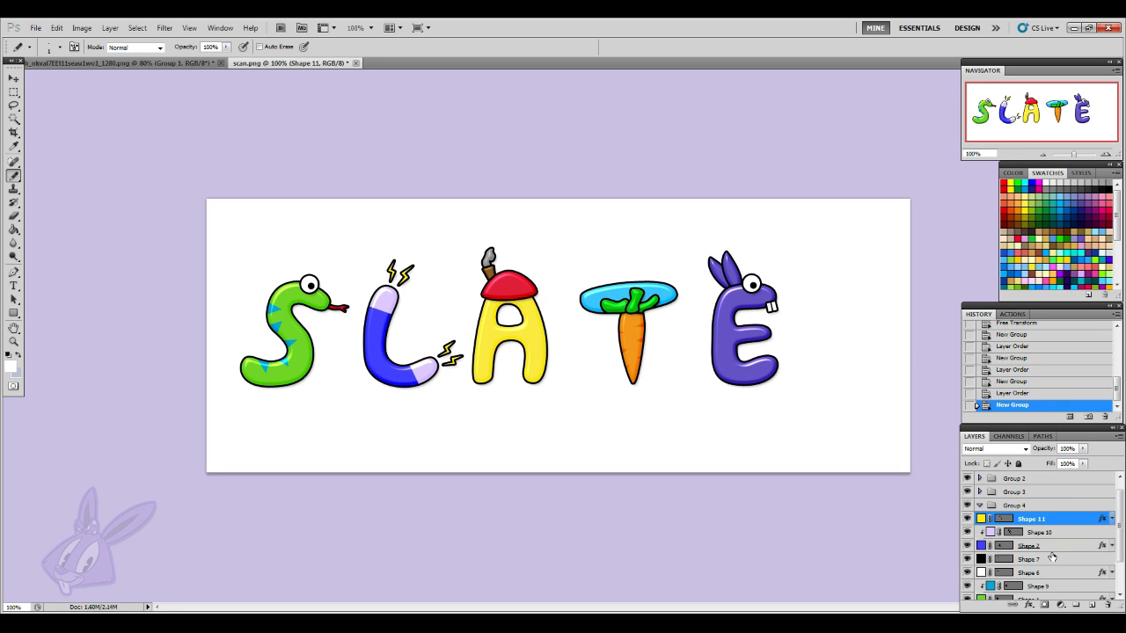
pyautogui.keyDown('shift'); pyautogui.click(1054, 549); pyautogui.keyUp('shift')
pyautogui.scroll(1, 1050, 558)
pyautogui.moveTo(1038, 534); pyautogui.dragTo(1042, 519)
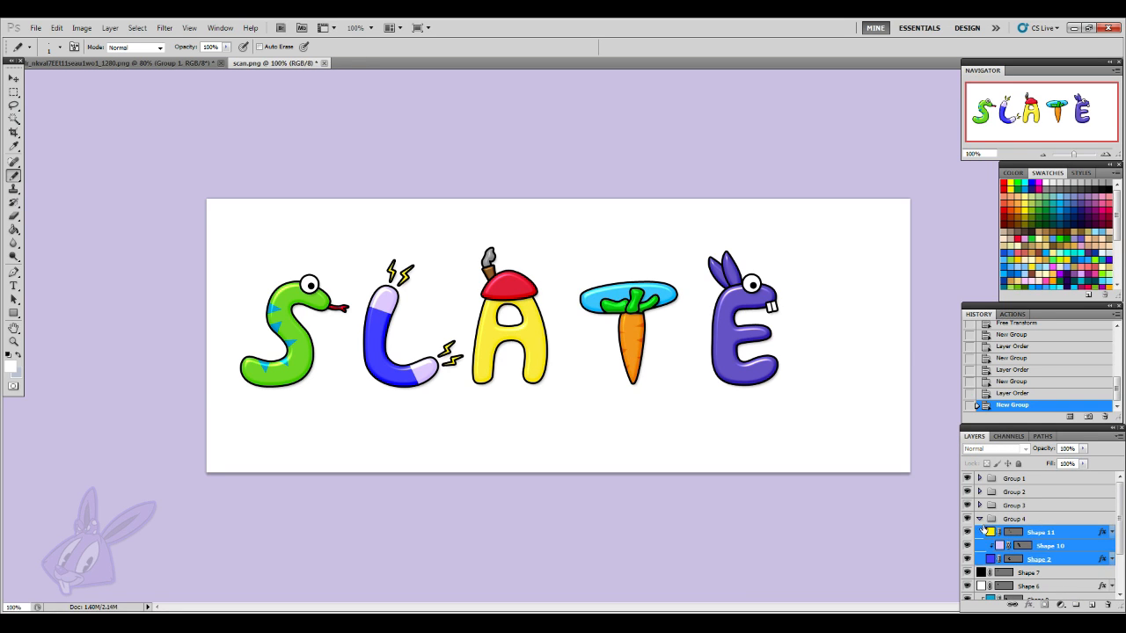
pyautogui.click(978, 520)
# - Group the snake S's layers, Shape 7 down to Shape 8, collapse the group, and activate the Move tool
pyautogui.click(1046, 535)
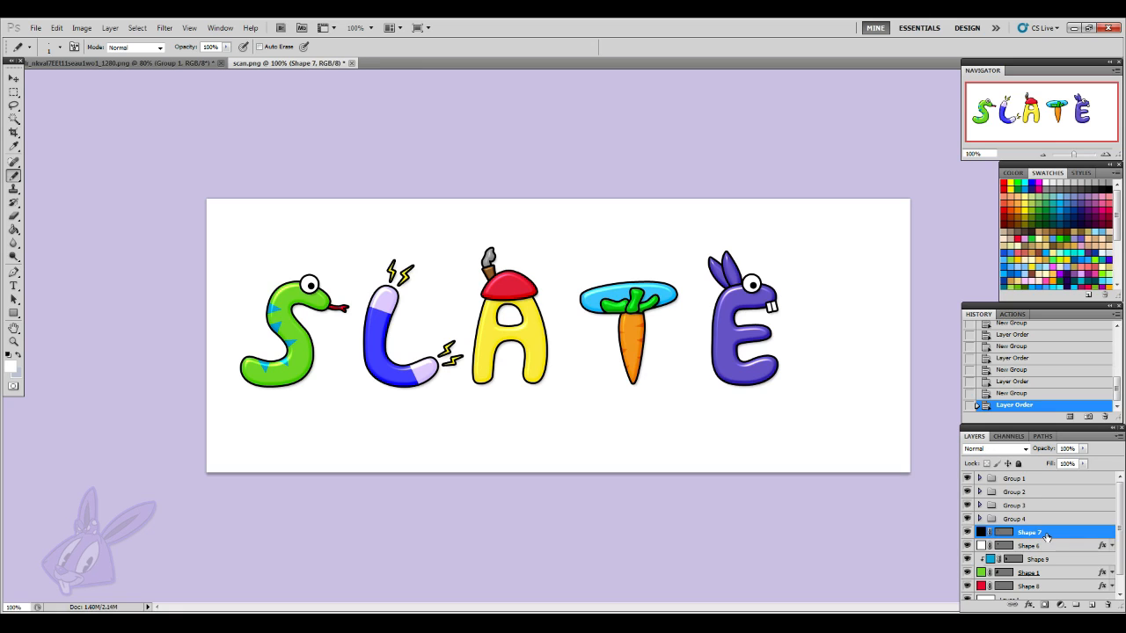
pyautogui.click(1074, 605)
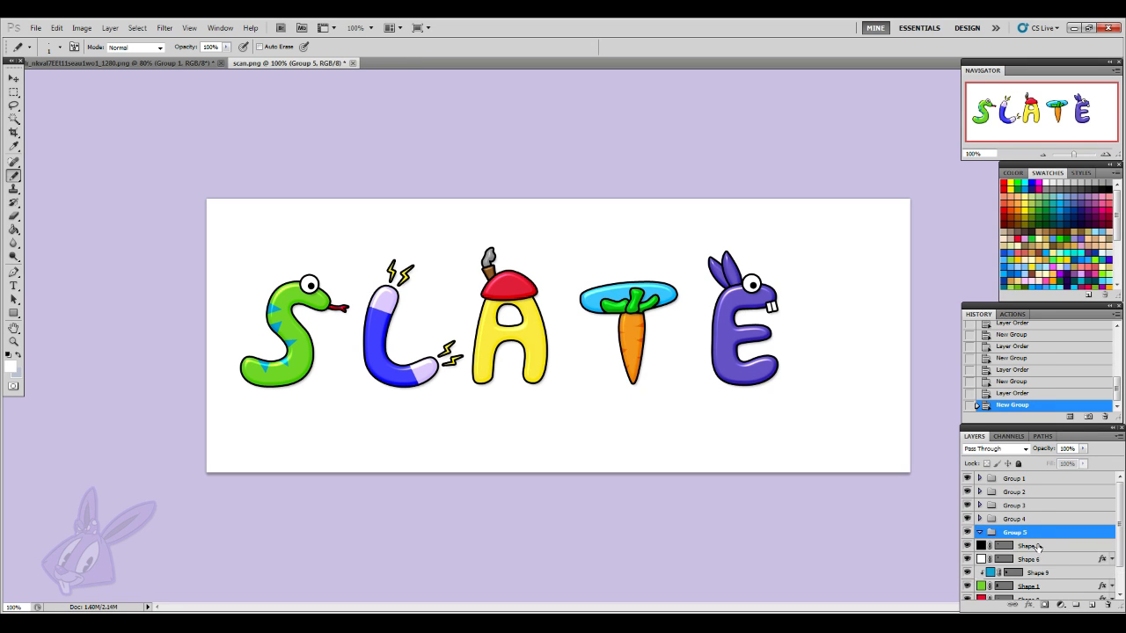
pyautogui.keyDown('shift'); pyautogui.click(1038, 573); pyautogui.keyUp('shift')
pyautogui.scroll(1, 1033, 554)
pyautogui.moveTo(1041, 567); pyautogui.dragTo(1039, 521)
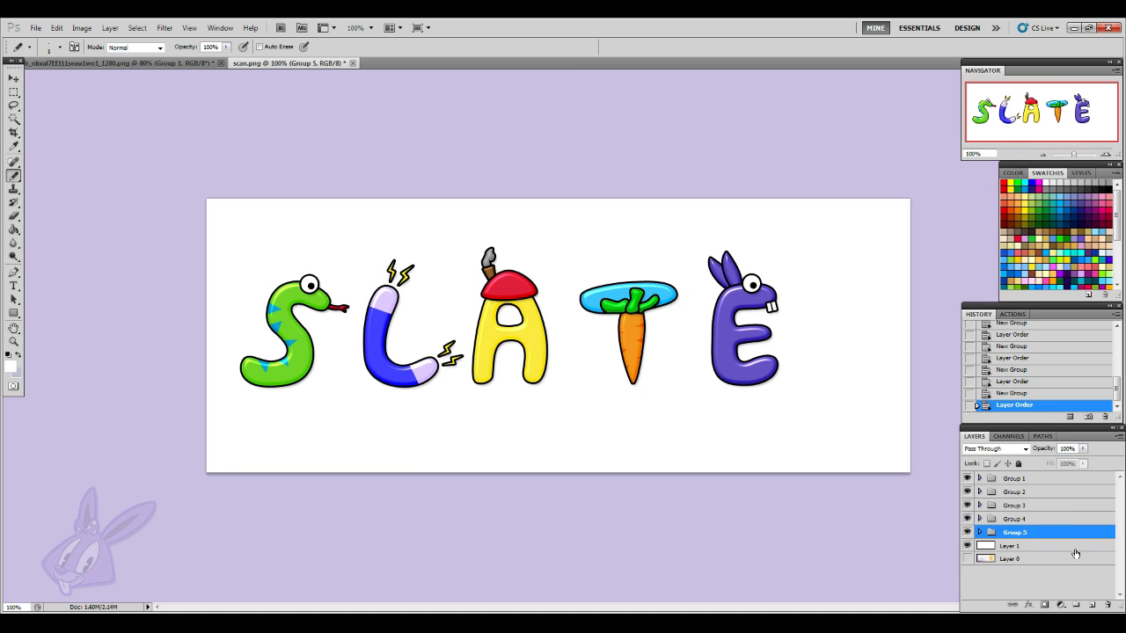
pyautogui.click(13, 78)
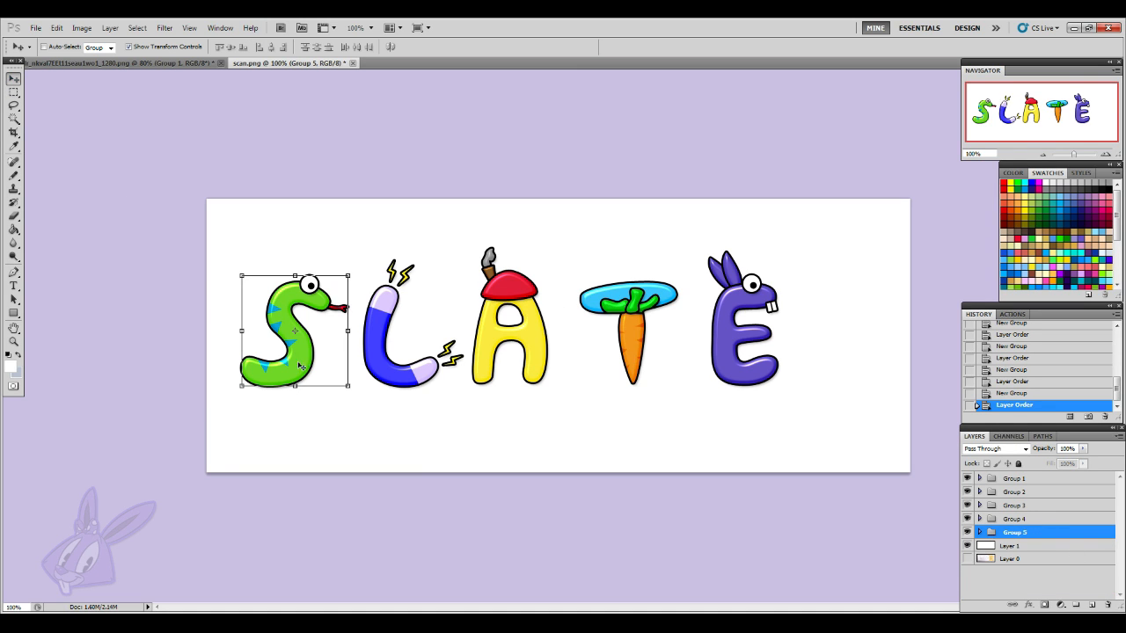
# - Move the green snake S group to the right so its tongue sits close to the magnet L
pyautogui.moveTo(313, 358); pyautogui.dragTo(324, 359)
pyautogui.press('Left')
pyautogui.press('Left')
pyautogui.press('Left')
pyautogui.press('Left')
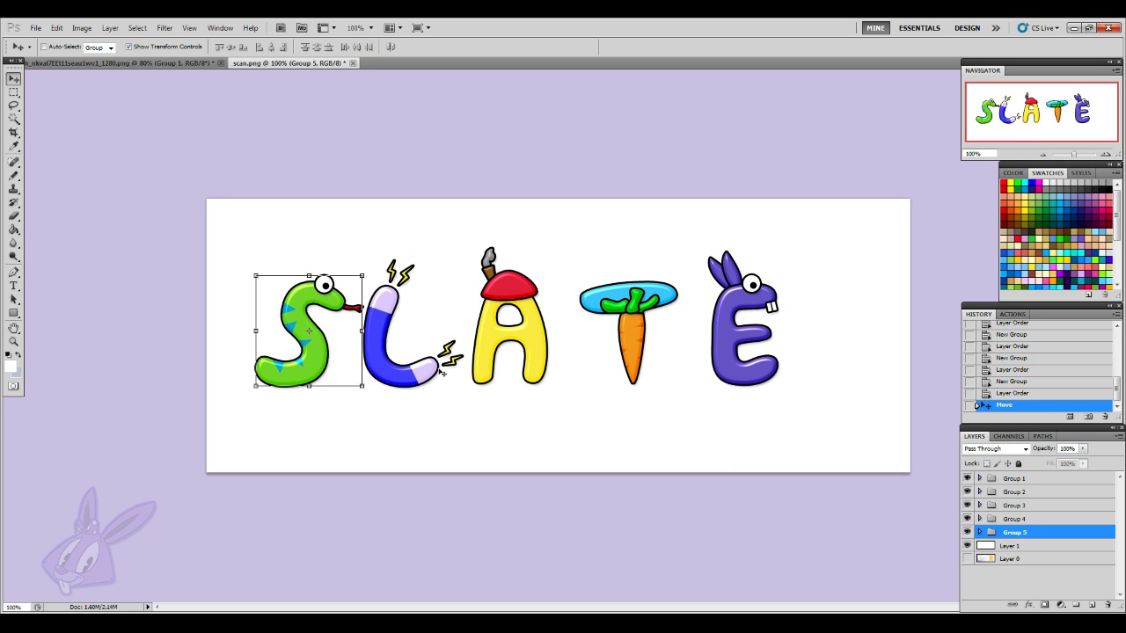
# - Move the yellow A in Group 3 slightly left, closer to the magnet L's lightning bolts
pyautogui.click(1036, 519)
pyautogui.click(1037, 507)
pyautogui.moveTo(520, 366); pyautogui.dragTo(511, 364)
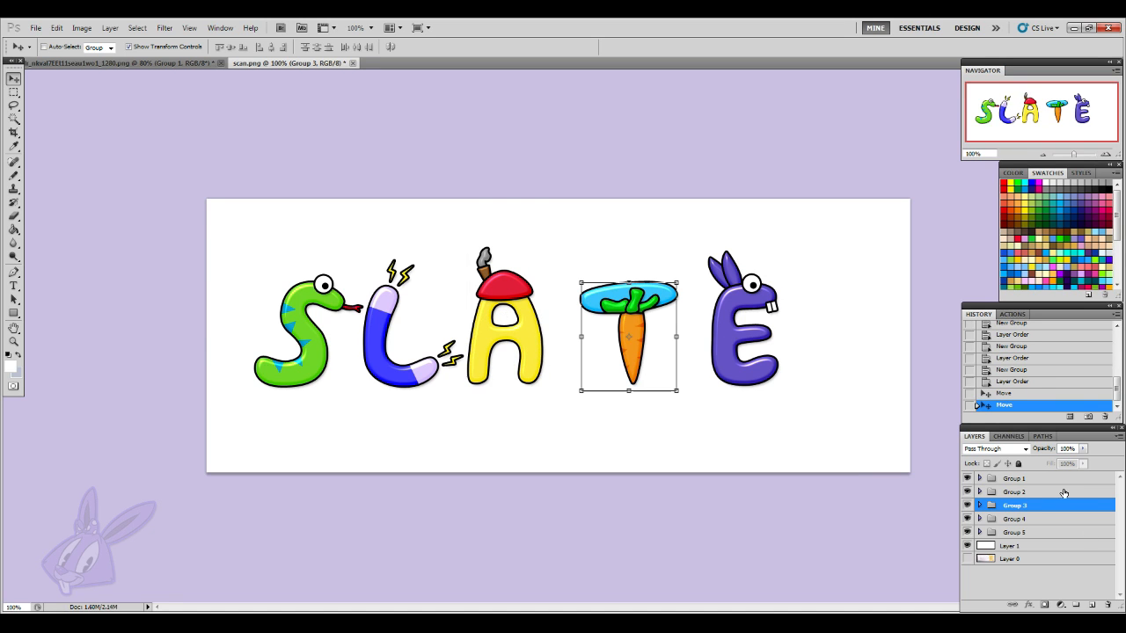
# - Move the carrot T in Group 2 left until its blue top sits right beside the A
pyautogui.click(1070, 493)
pyautogui.moveTo(630, 376); pyautogui.dragTo(603, 370)
pyautogui.press('Left')
pyautogui.press('Left')
pyautogui.press('Left')
pyautogui.press('Left')
pyautogui.press('Left')
pyautogui.press('Left')
pyautogui.press('Left')
pyautogui.press('Left')
pyautogui.press('Left')
pyautogui.press('Left')
pyautogui.press('Left')
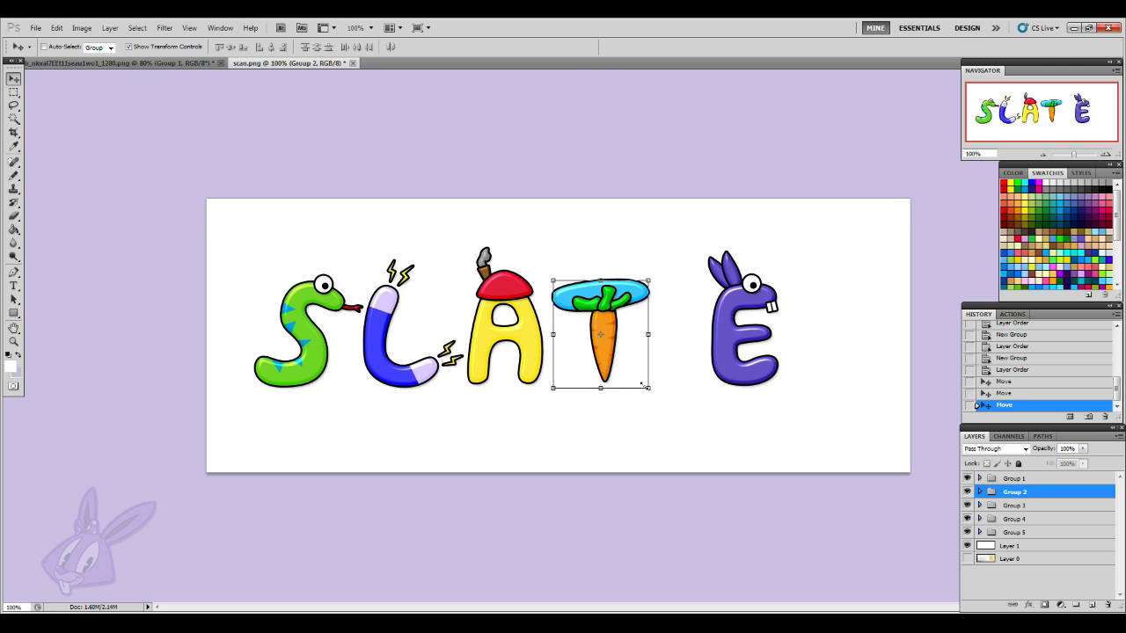
pyautogui.press('Left')
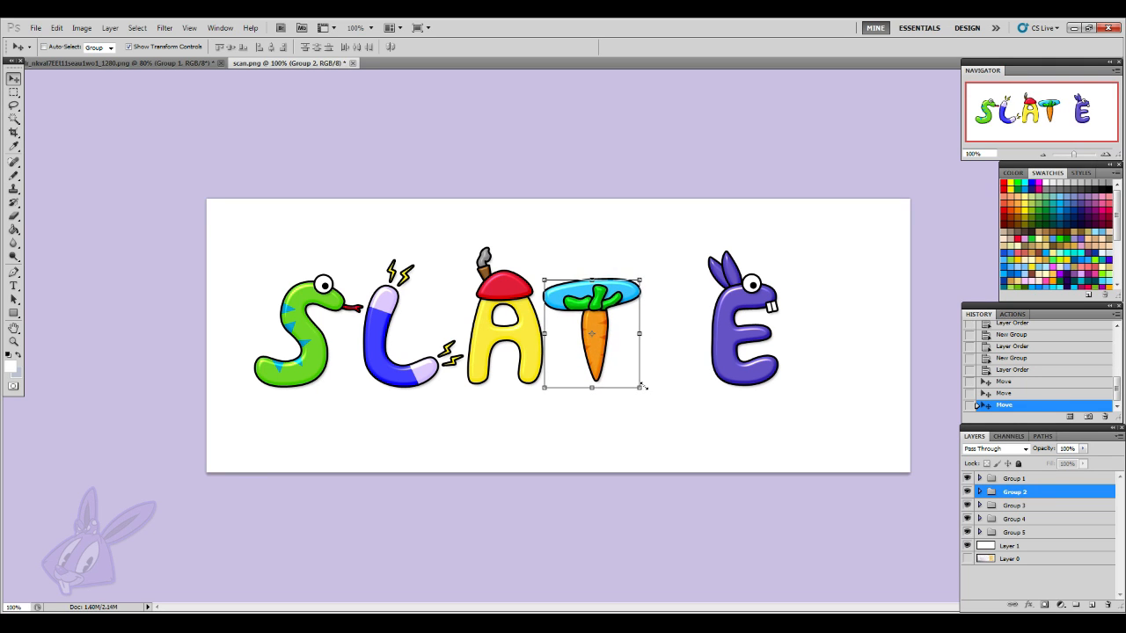
pyautogui.press('Left')
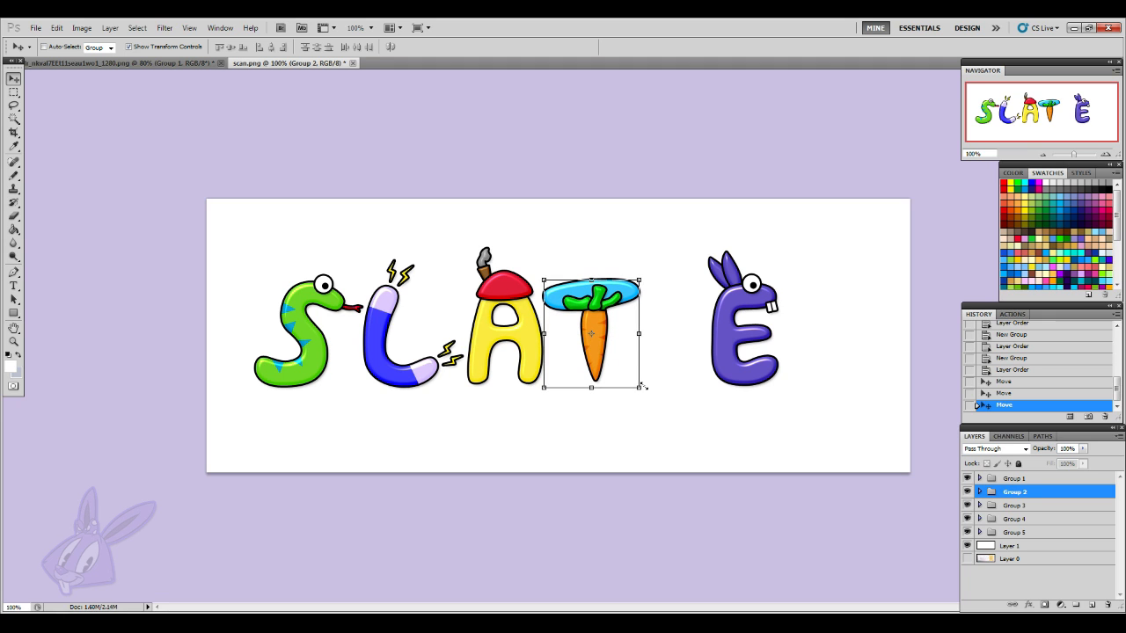
# - Move the purple rabbit E in Group 1 left so it sits directly beside the T
pyautogui.click(1011, 478)
pyautogui.moveTo(735, 353); pyautogui.dragTo(665, 350)
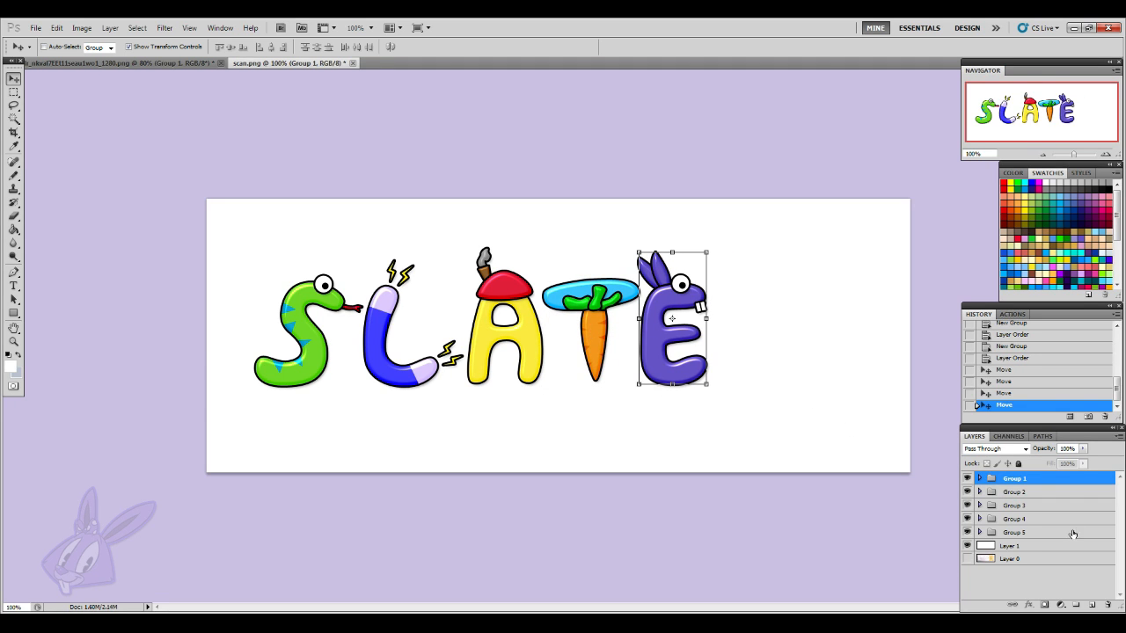
# - Nudge the magnet L in Group 4 a few pixels up and to the right
pyautogui.click(1039, 508)
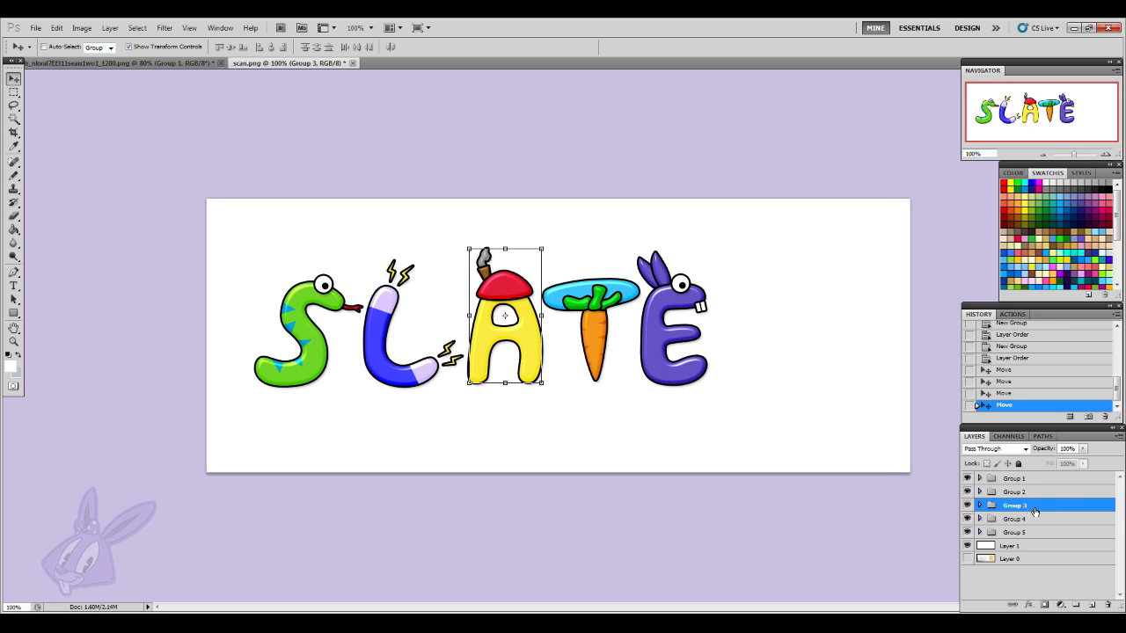
pyautogui.click(1023, 519)
pyautogui.press('Right')
pyautogui.press('Right')
pyautogui.press('Up')
pyautogui.press('Up')
pyautogui.press('Up')
pyautogui.press('Right')
# - Nudge the snake S in Group 5 slightly up and right to line it up with the L, and view it without transform controls
pyautogui.click(1034, 531)
pyautogui.press('Up')
pyautogui.press('Up')
pyautogui.press('Up')
pyautogui.press('Up')
pyautogui.press('Up')
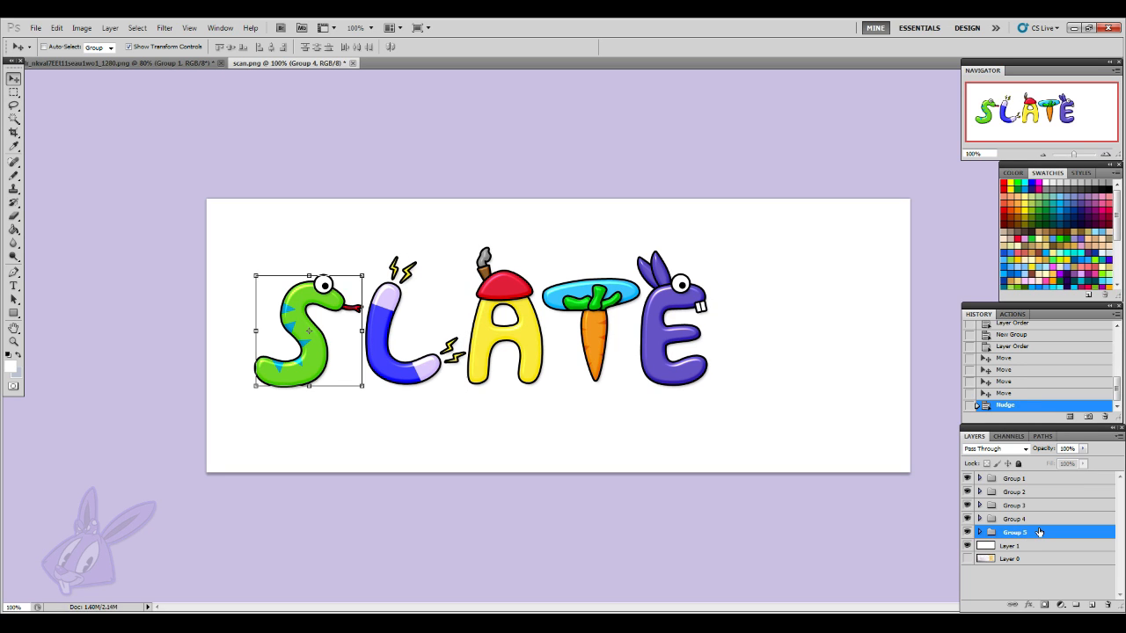
pyautogui.press('Right')
pyautogui.press('Right')
pyautogui.press('Right')
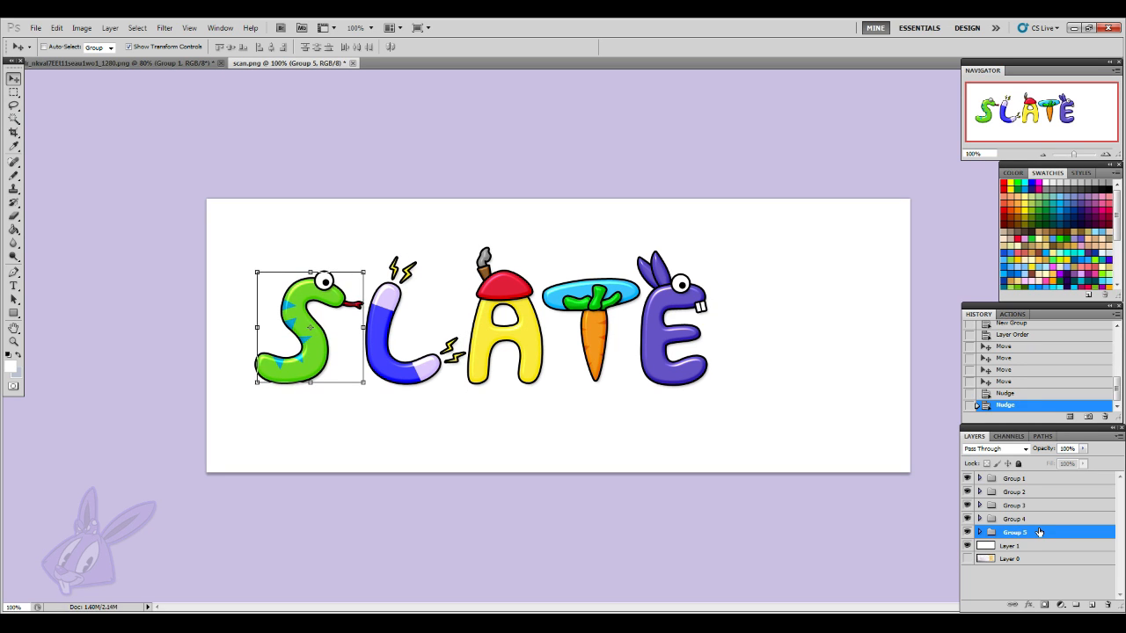
pyautogui.press('Up')
pyautogui.press('Right')
pyautogui.press('Down')
pyautogui.press('Left')
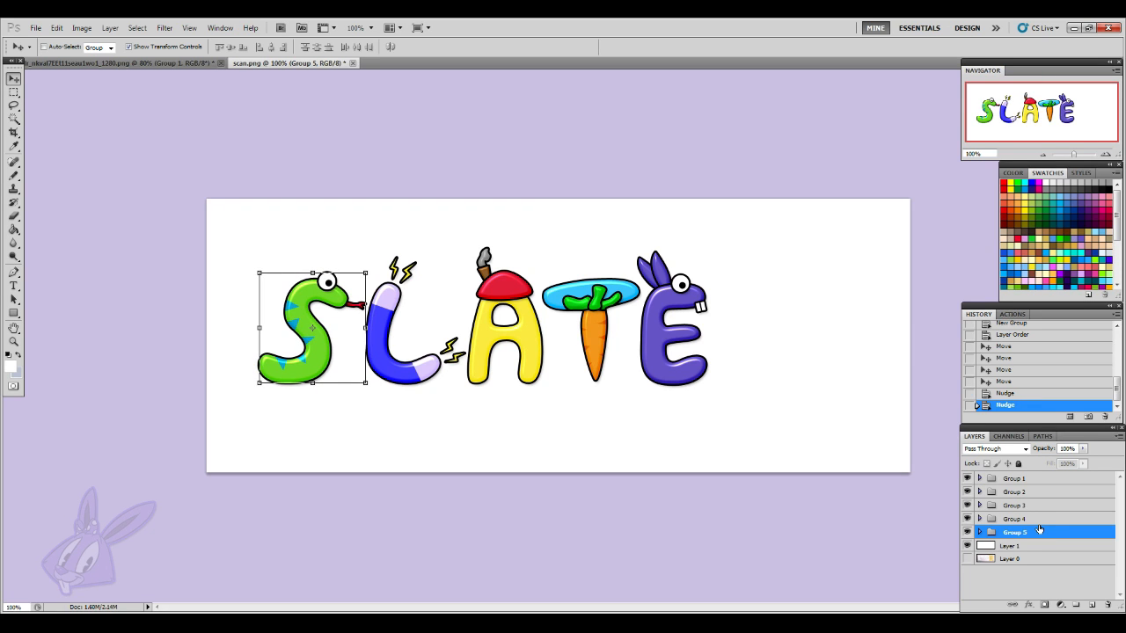
pyautogui.click(13, 175)
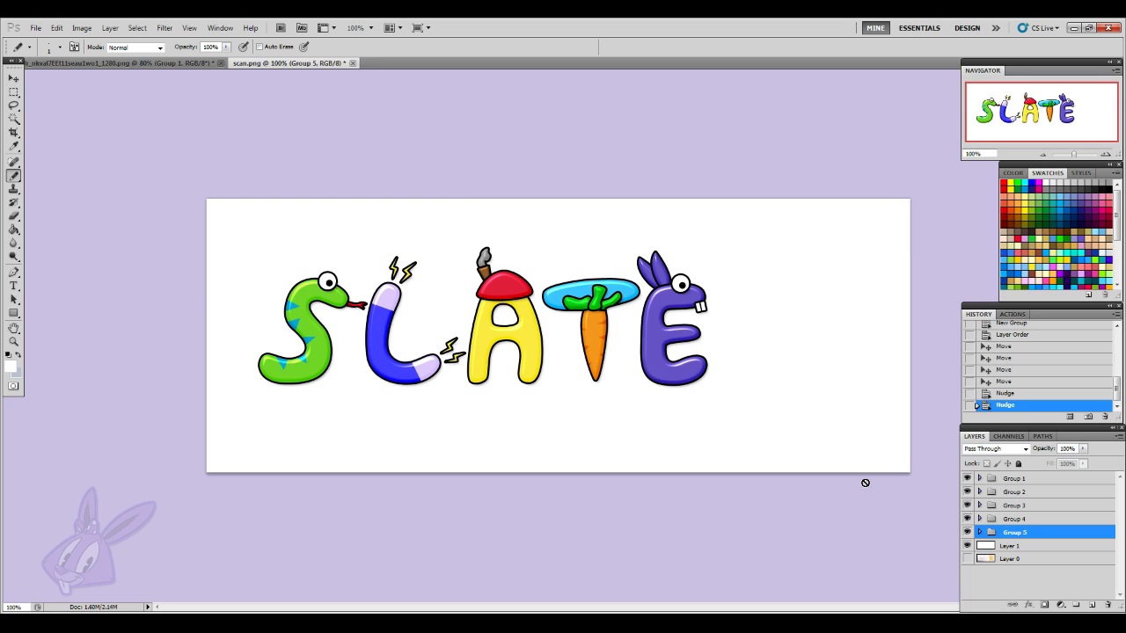
# - Nudge the snake S a few pixels left to leave a gap between its tongue and the L
pyautogui.click(15, 79)
pyautogui.press('Left')
pyautogui.press('Left')
pyautogui.press('Left')
pyautogui.press('Left')
pyautogui.press('Left')
pyautogui.press('Left')
# - Nudge the magnet L in Group 4 slightly left to even out the letter spacing, and view the lettering without transform controls
pyautogui.click(1020, 518)
pyautogui.press('Left')
pyautogui.press('Left')
pyautogui.press('Left')
pyautogui.press('Left')
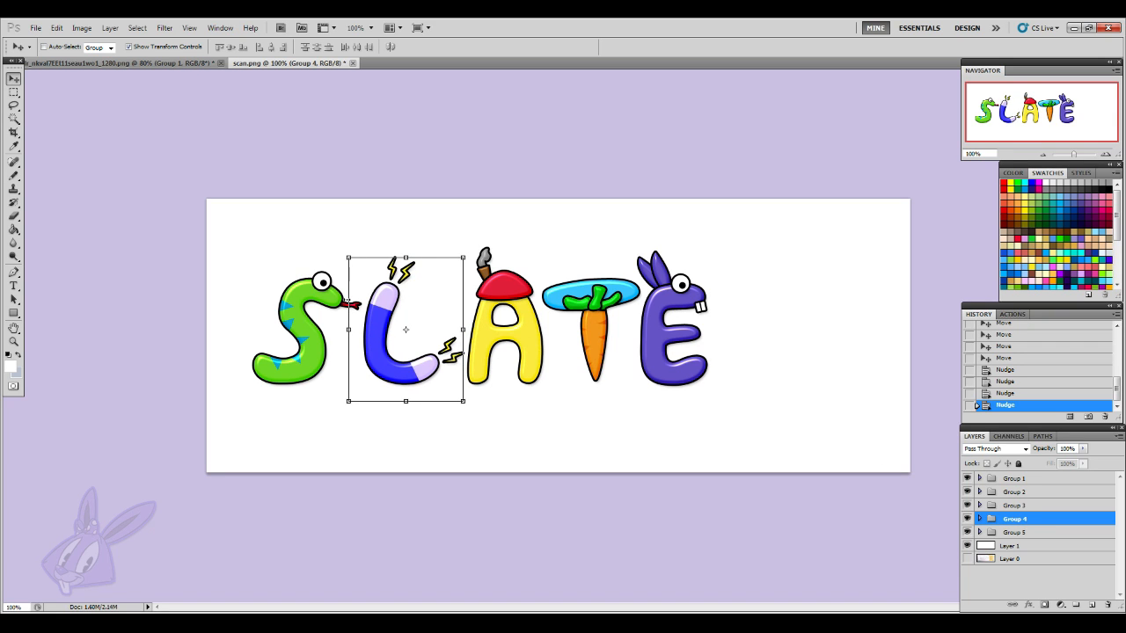
pyautogui.click(13, 174)
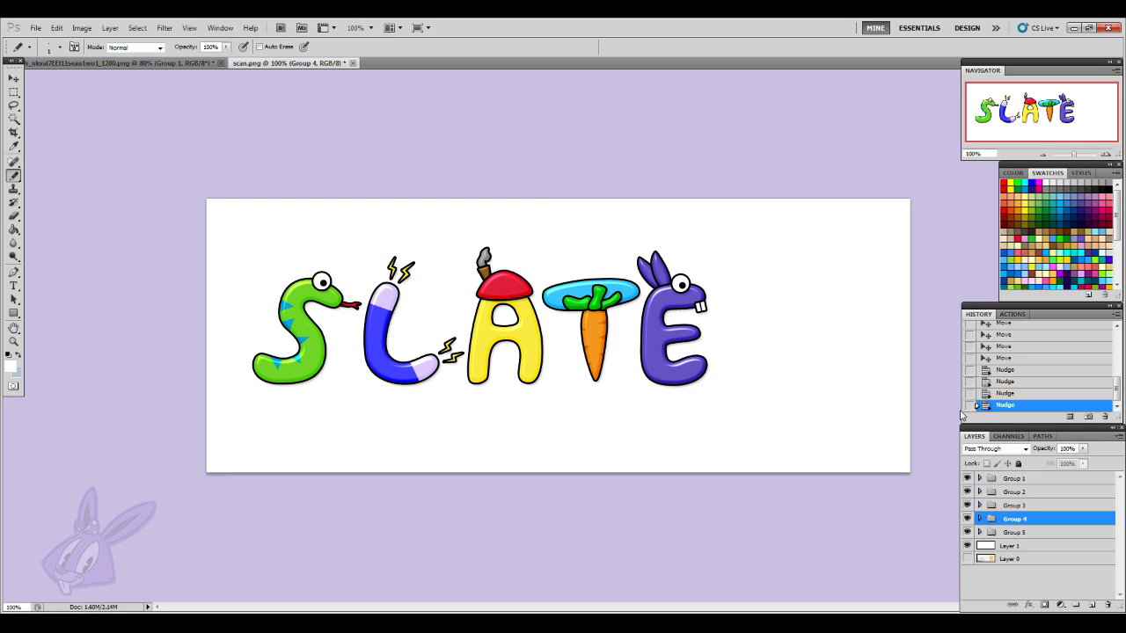
# - Select all five letter groups, Group 1 through Group 5, together
pyautogui.click(1015, 483)
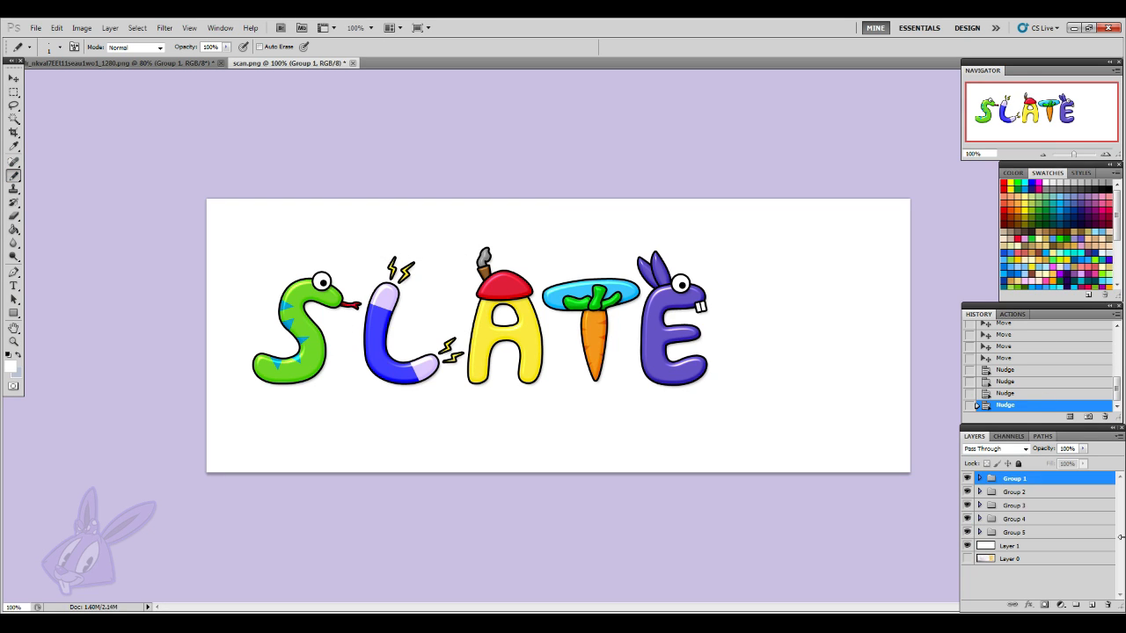
pyautogui.keyDown('shift'); pyautogui.click(1041, 533); pyautogui.keyUp('shift')
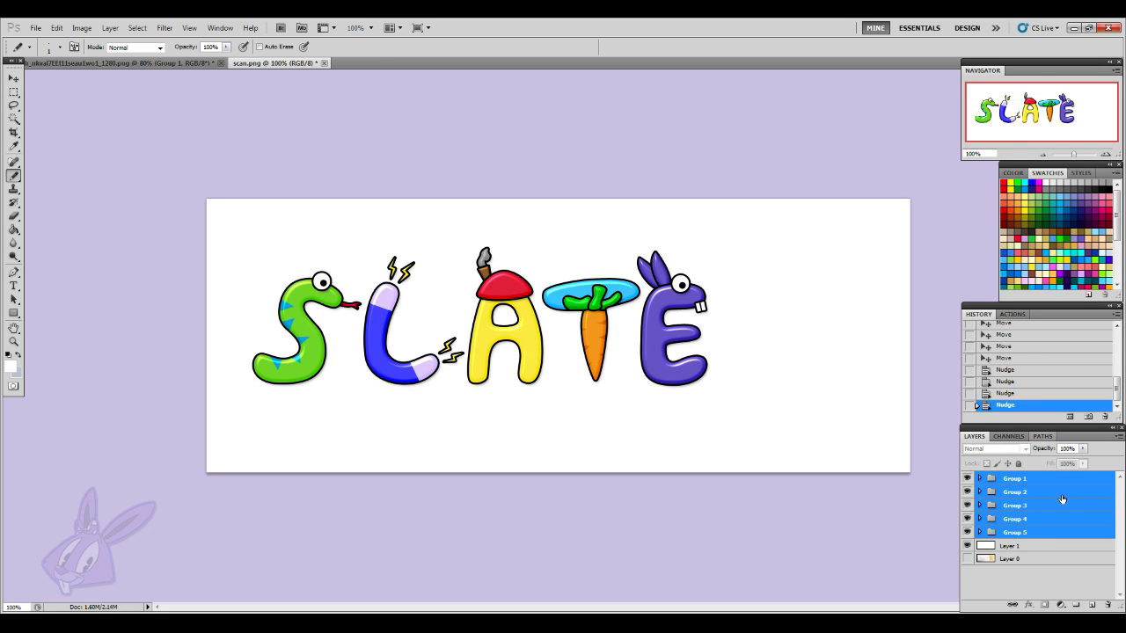
pyautogui.rightClick(1062, 494)
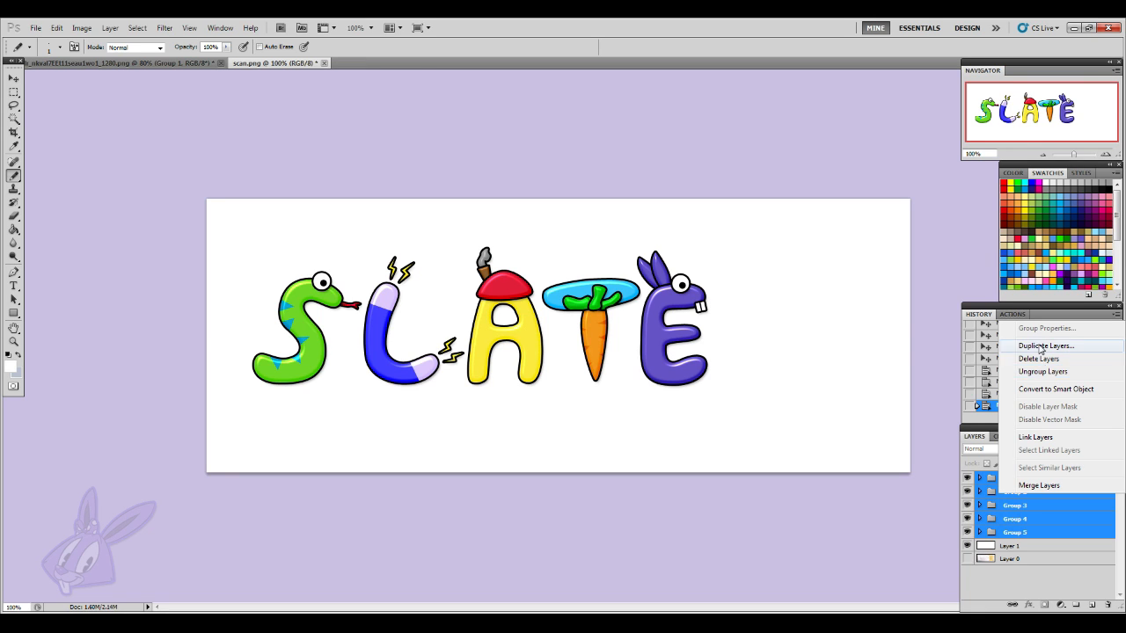
pyautogui.click(821, 44)
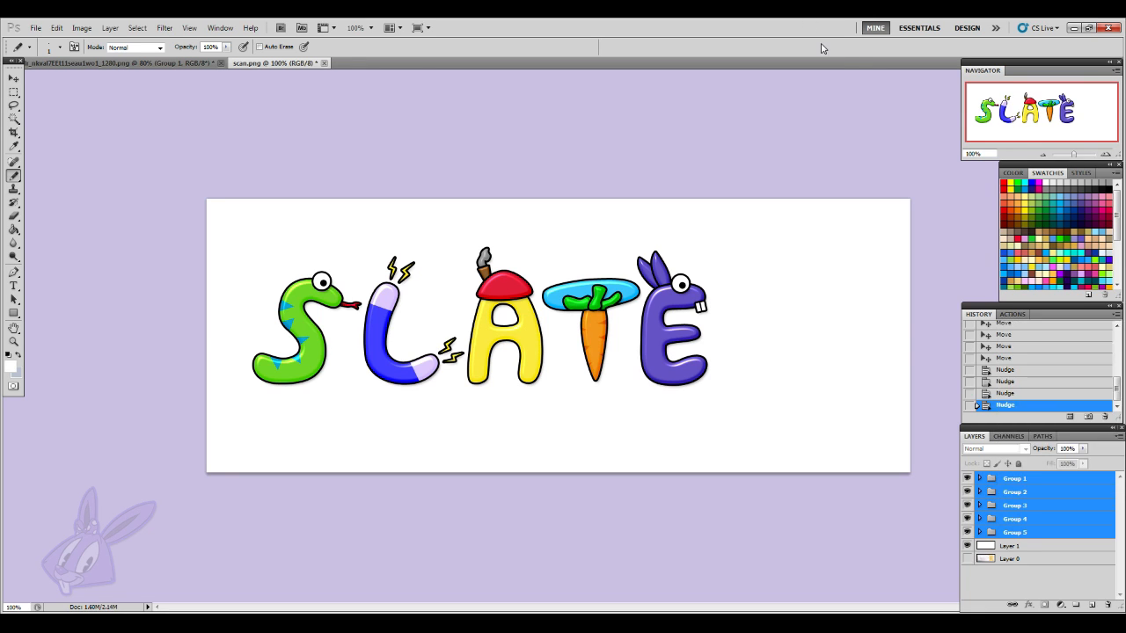
# - Try scaling the five selected groups down to 31.25%, inspect their layer effects at 400% zoom, and discard the transformation
pyautogui.click(14, 77)
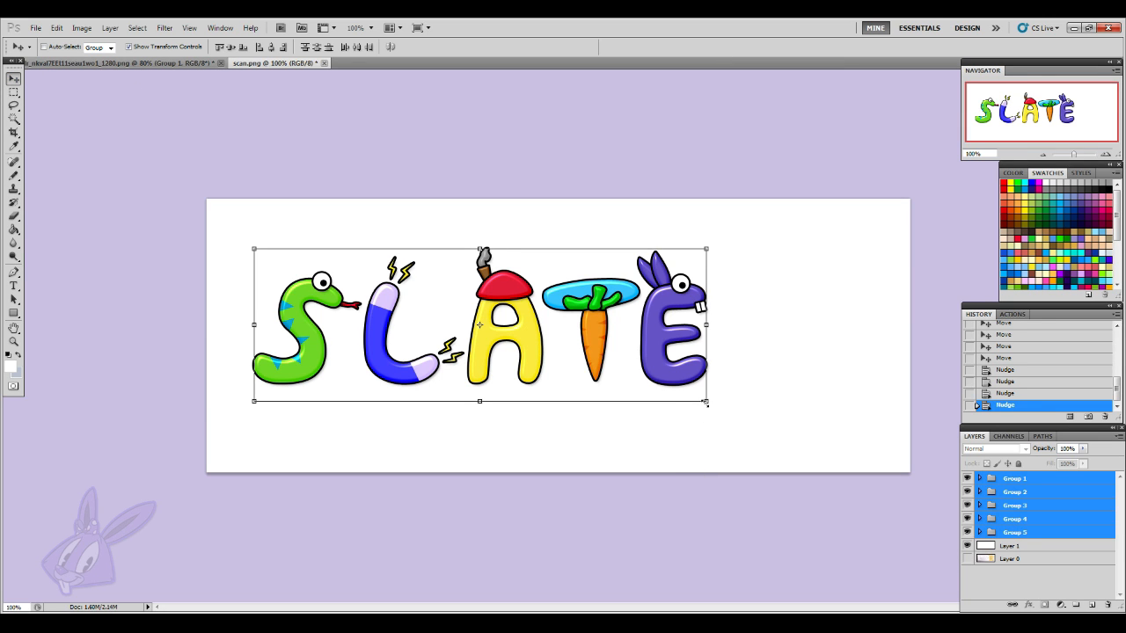
pyautogui.click(706, 402)
pyautogui.moveTo(706, 401); pyautogui.dragTo(389, 316)
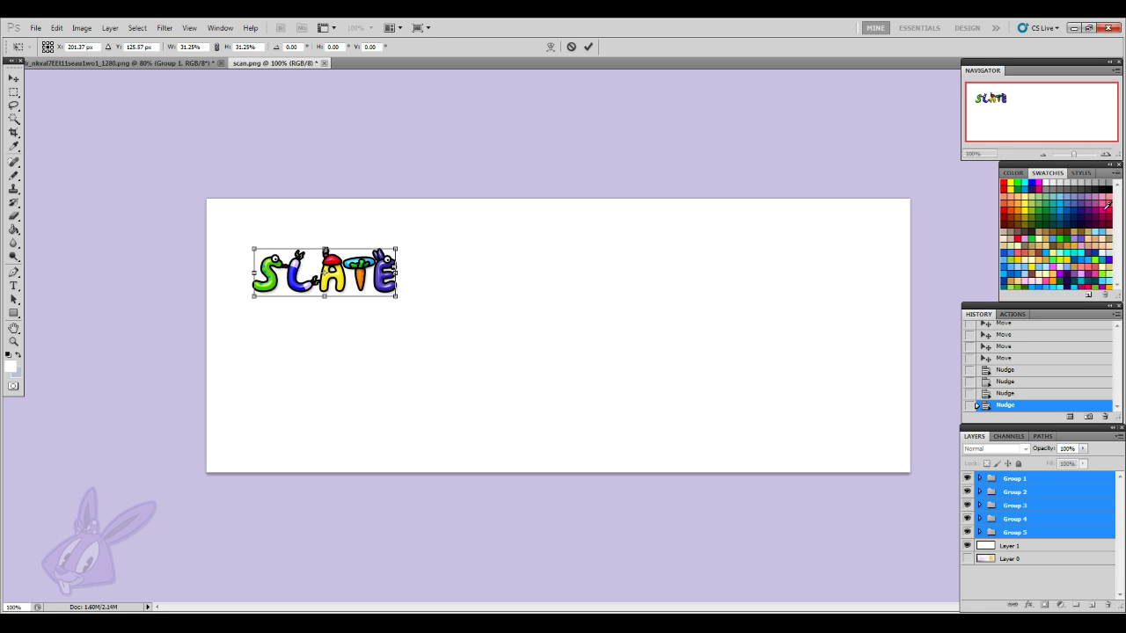
pyautogui.click(1105, 155)
pyautogui.click(1105, 155)
pyautogui.click(1105, 154)
pyautogui.moveTo(656, 597); pyautogui.dragTo(487, 560)
pyautogui.scroll(5, 488, 560)
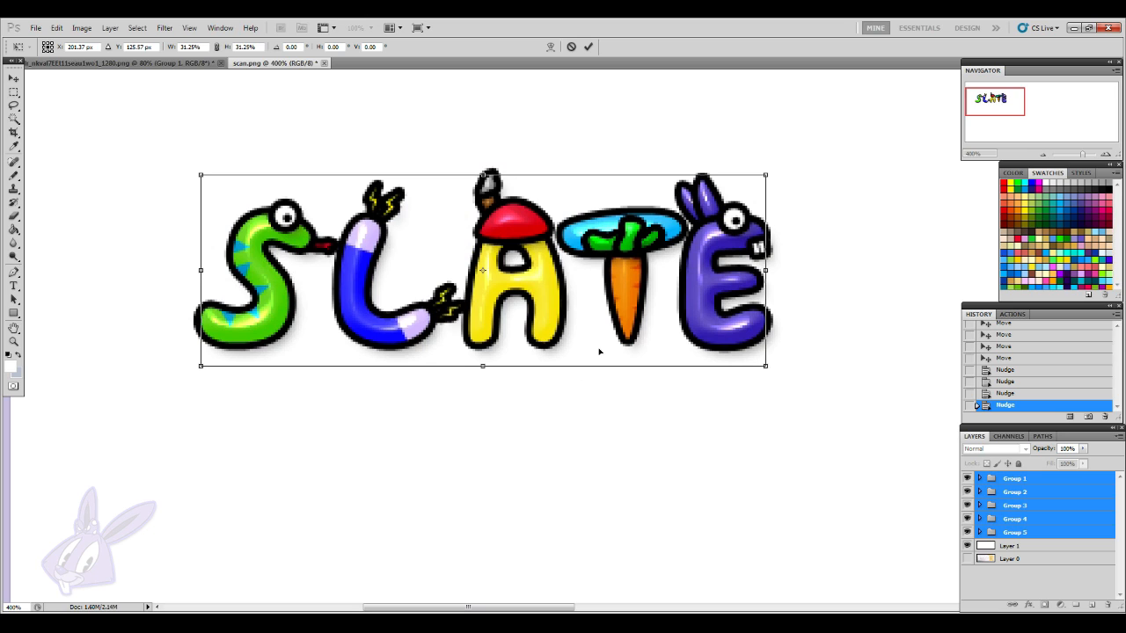
pyautogui.click(1043, 155)
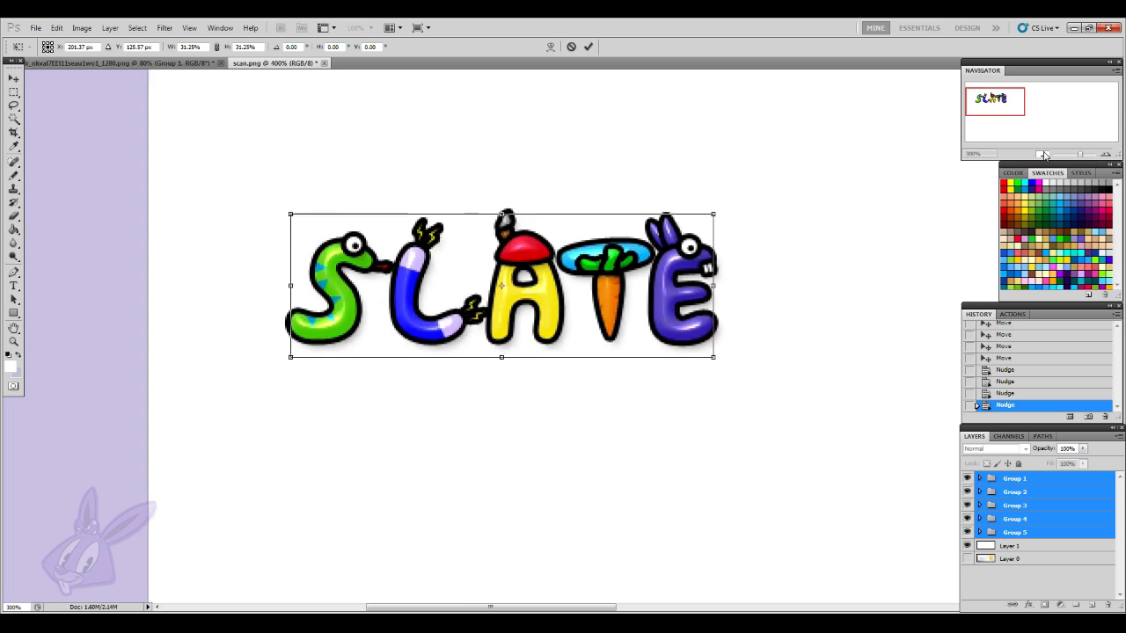
pyautogui.click(1044, 155)
pyautogui.click(1044, 155)
pyautogui.click(14, 78)
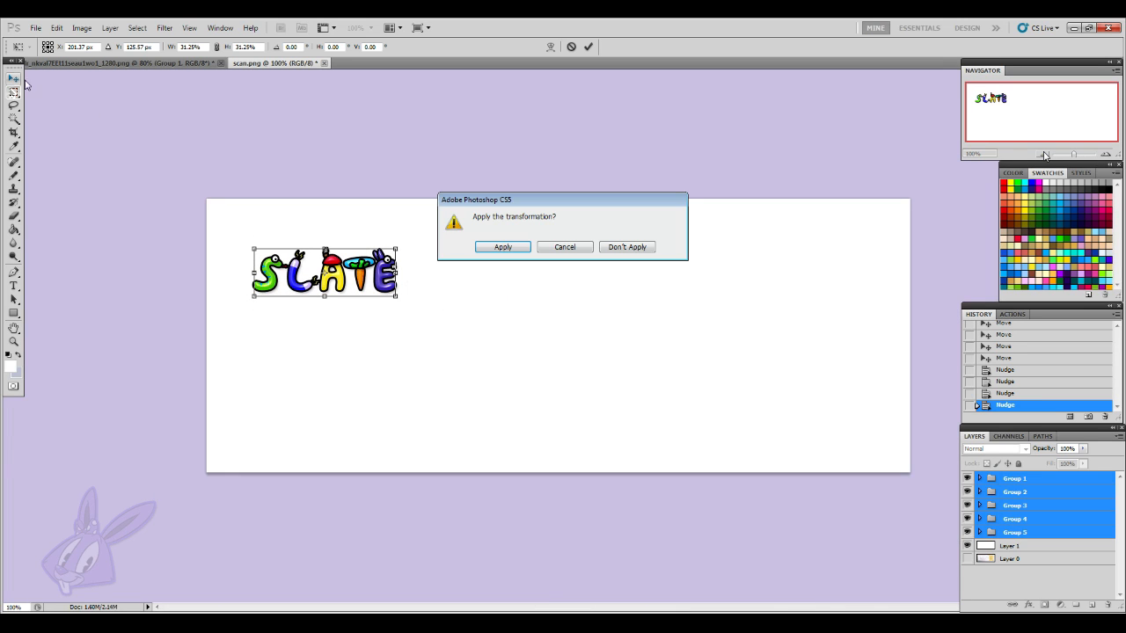
pyautogui.click(632, 249)
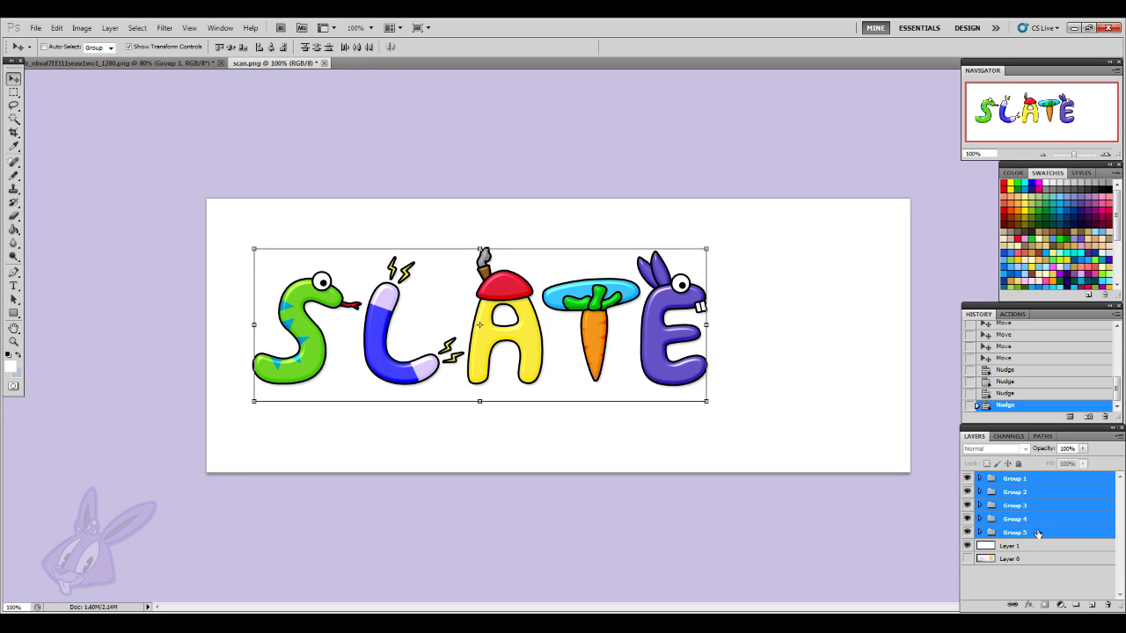
# - Convert the five selected groups into a single smart object and move it right and slightly down on the canvas
pyautogui.rightClick(1057, 491)
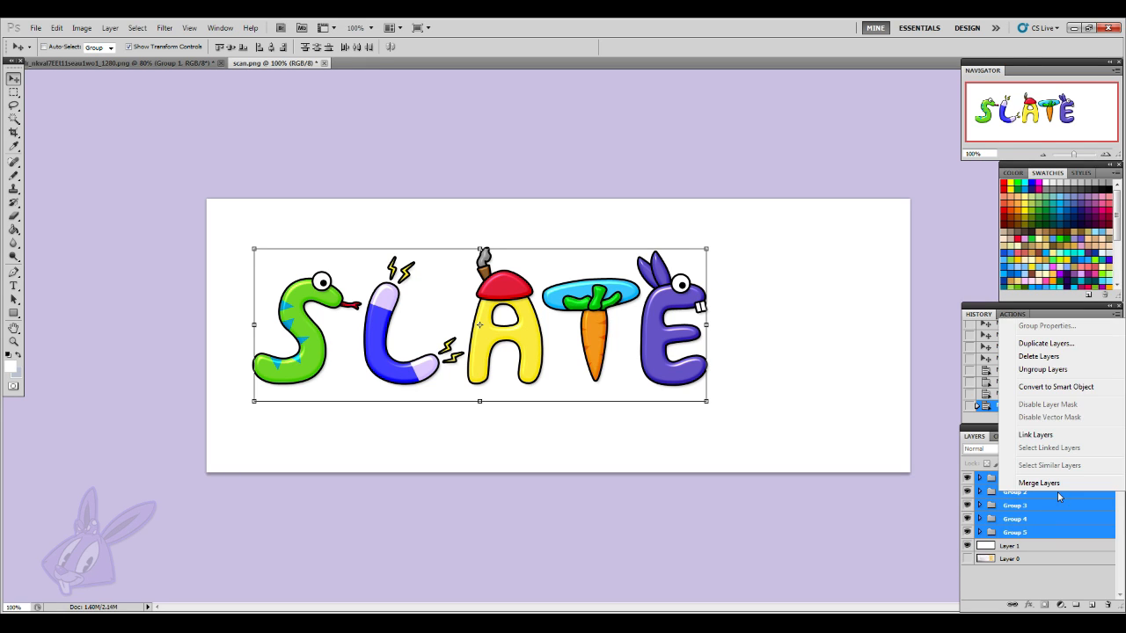
pyautogui.click(1088, 387)
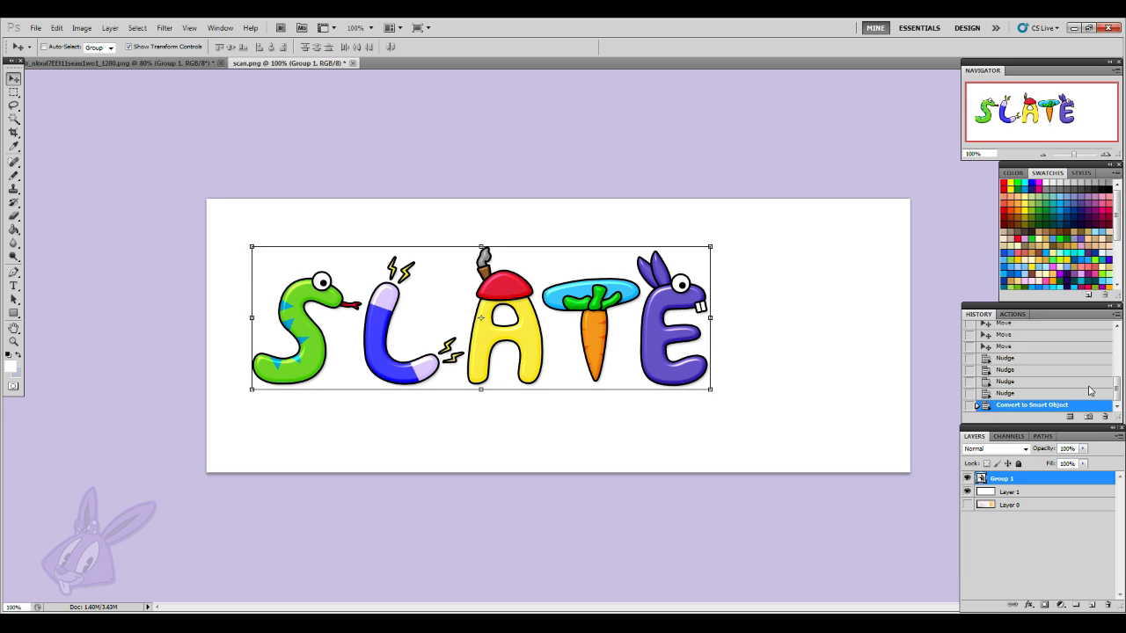
pyautogui.moveTo(634, 374); pyautogui.dragTo(691, 380)
# - Try scaling the smart object down to 19.76%, inspect its outlines at 400% zoom, and discard the transformation
pyautogui.moveTo(756, 410); pyautogui.dragTo(372, 420)
pyautogui.hotkey('ctrl', 'z')
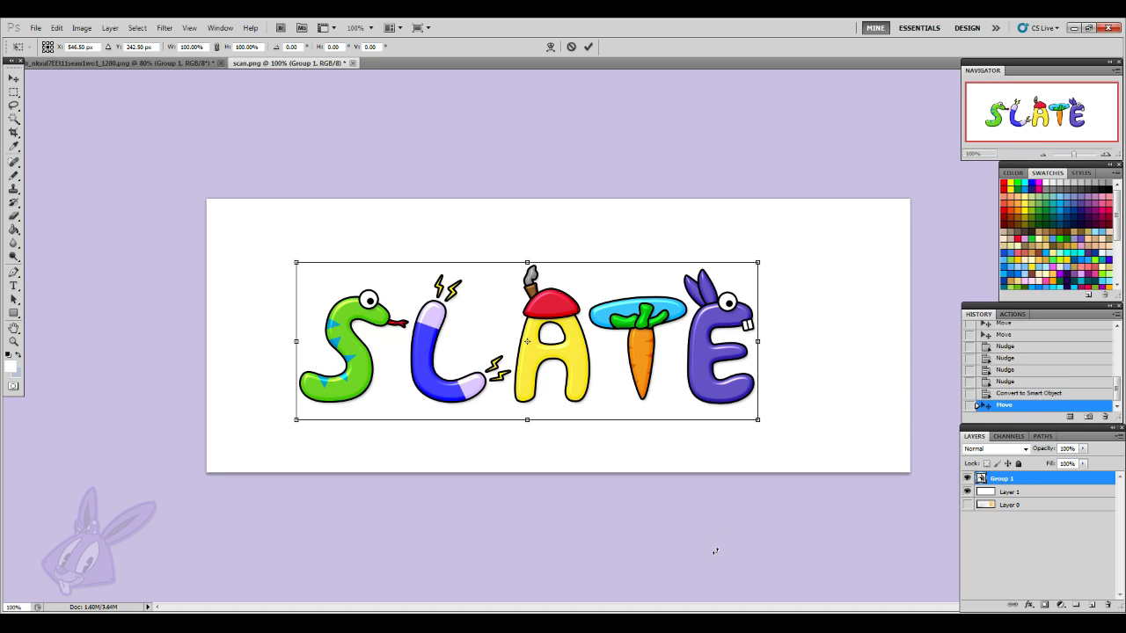
pyautogui.moveTo(757, 419); pyautogui.dragTo(397, 268)
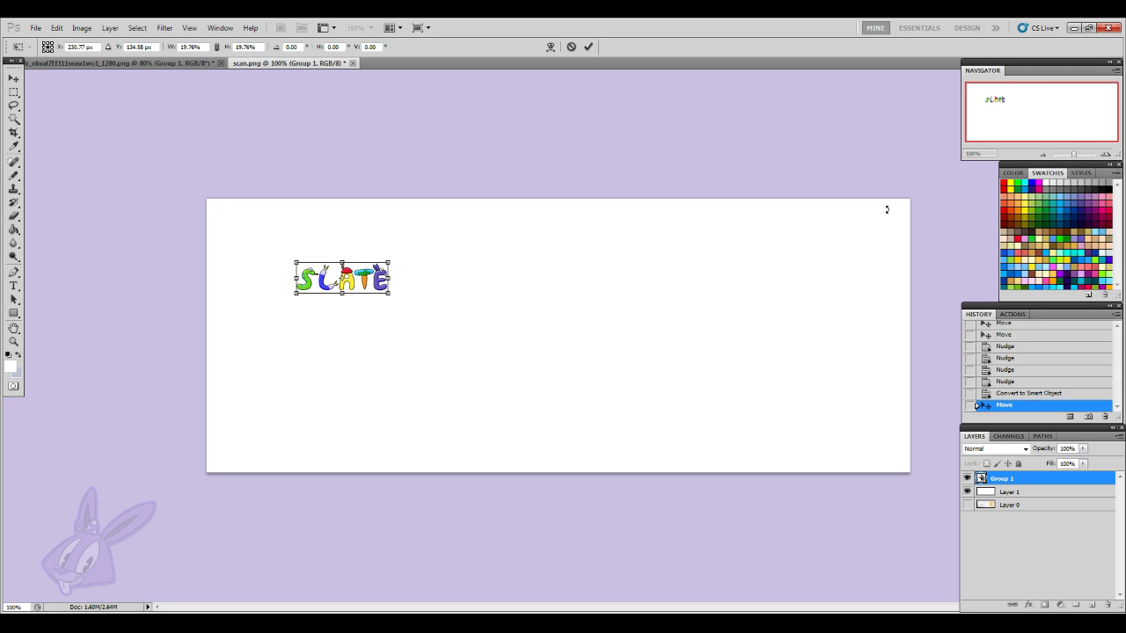
pyautogui.click(1104, 154)
pyautogui.click(1104, 154)
pyautogui.click(1104, 154)
pyautogui.moveTo(719, 610); pyautogui.dragTo(568, 610)
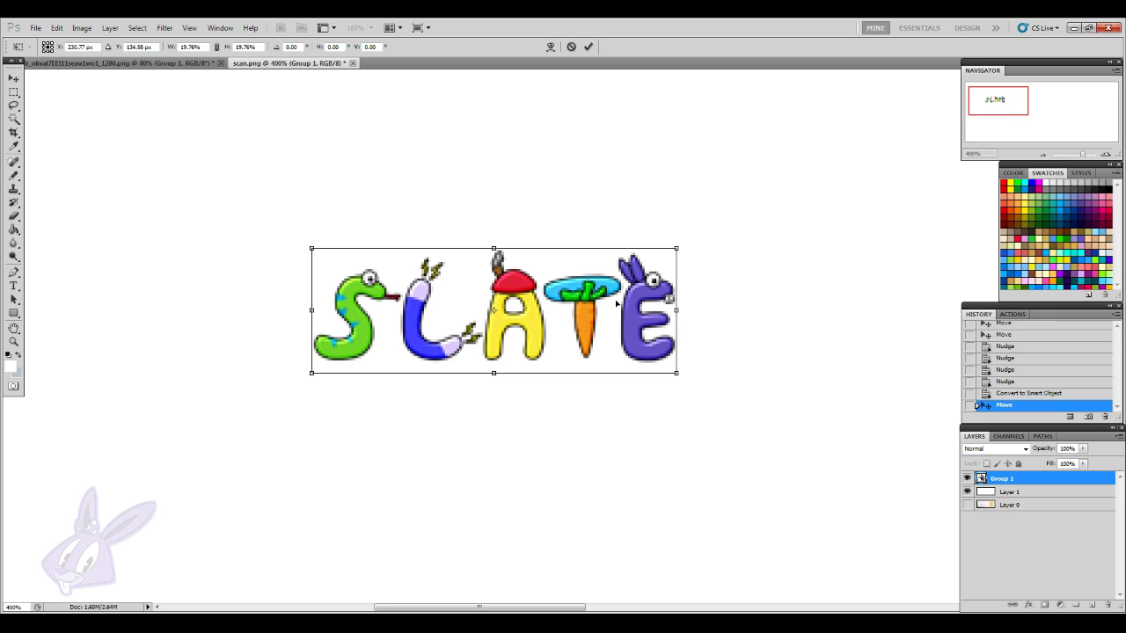
pyautogui.click(1046, 155)
pyautogui.click(1045, 154)
pyautogui.click(1045, 156)
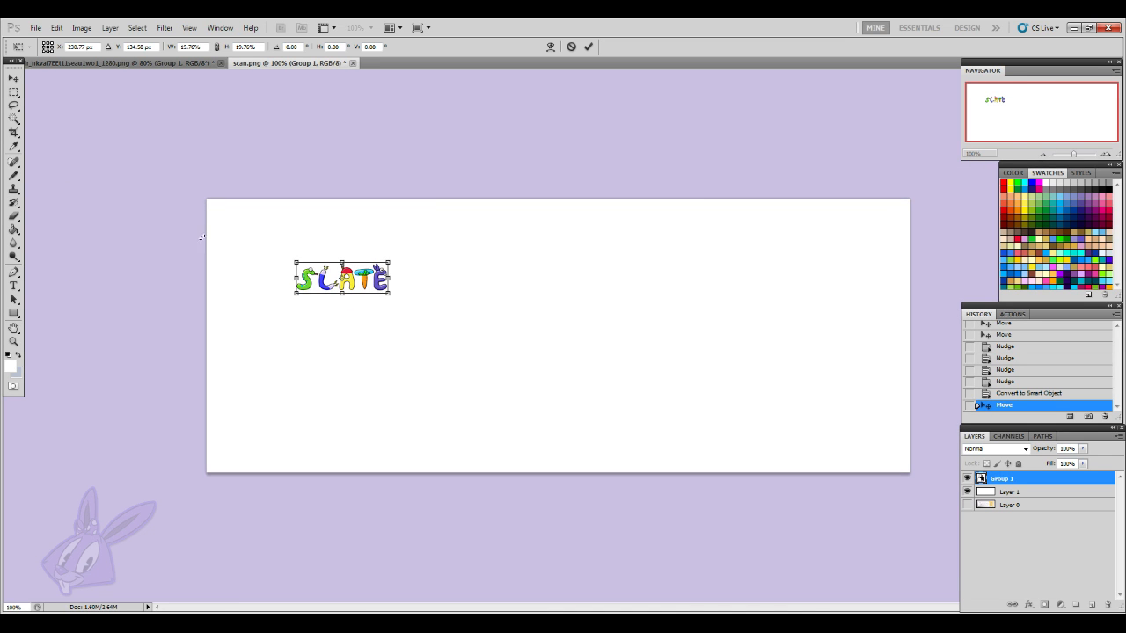
pyautogui.click(13, 78)
pyautogui.click(624, 250)
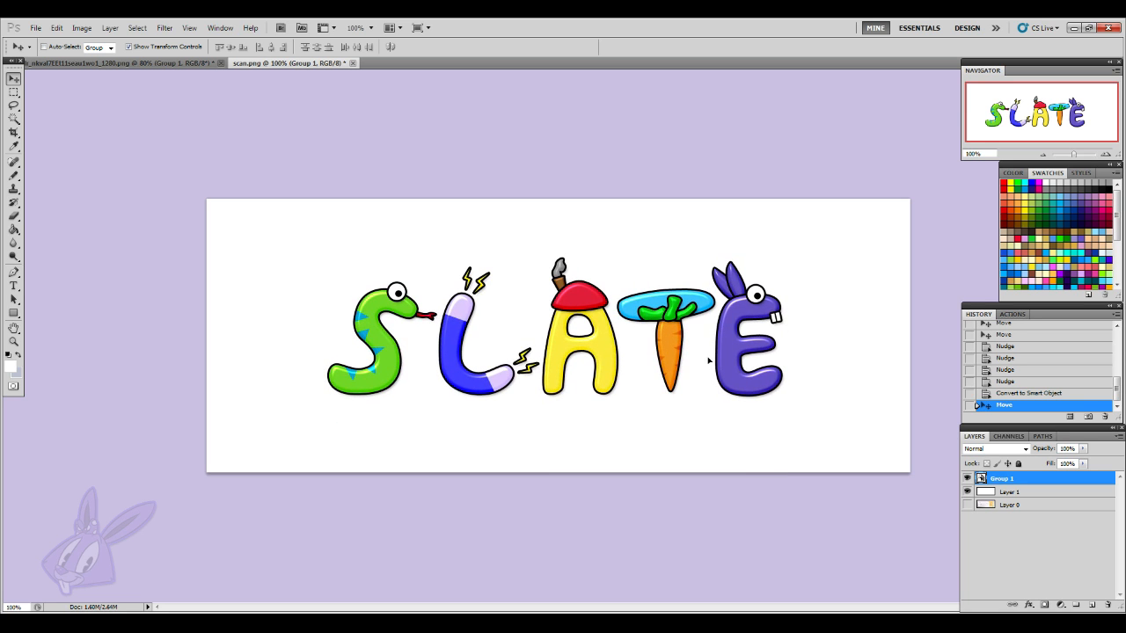
# - Reposition the lettering smart object on the canvas and open its contents for editing
pyautogui.moveTo(709, 360); pyautogui.dragTo(703, 368)
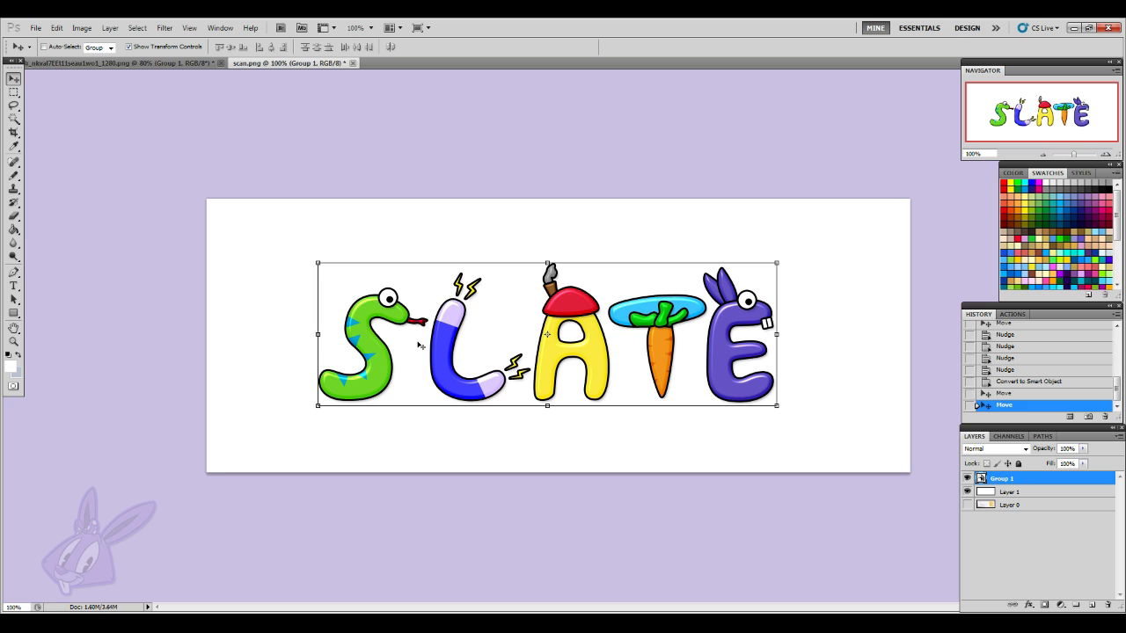
pyautogui.doubleClick(1003, 478)
pyautogui.doubleClick(981, 478)
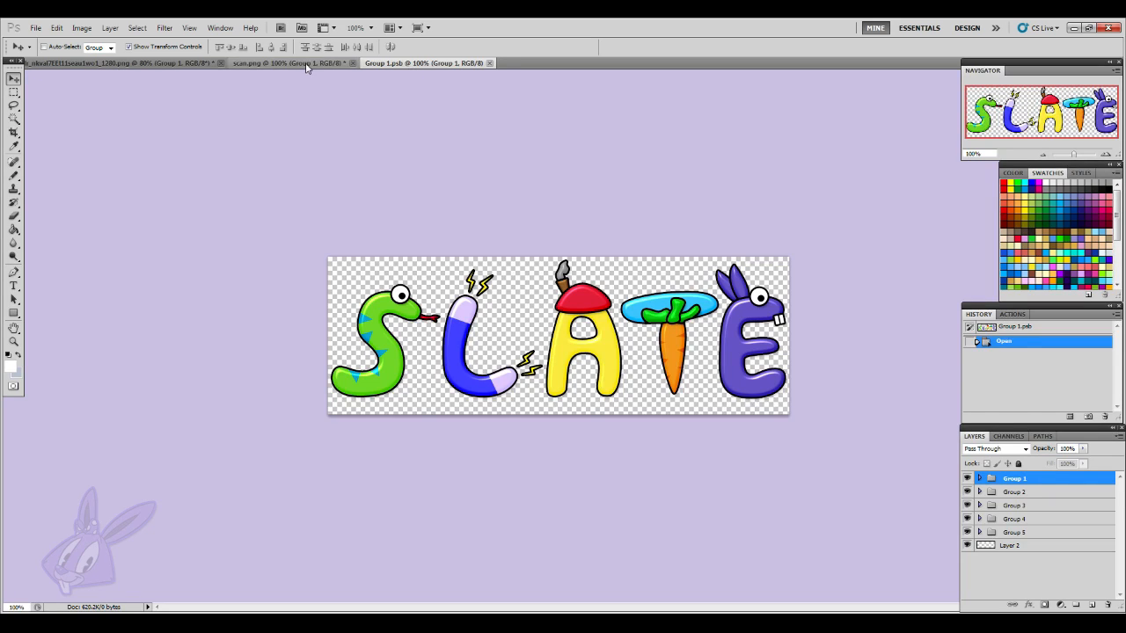
# - Compare Group 1.psb with scan.png and examine the contents of Group 4 and Group 2 in the smart object
pyautogui.click(307, 69)
pyautogui.click(368, 68)
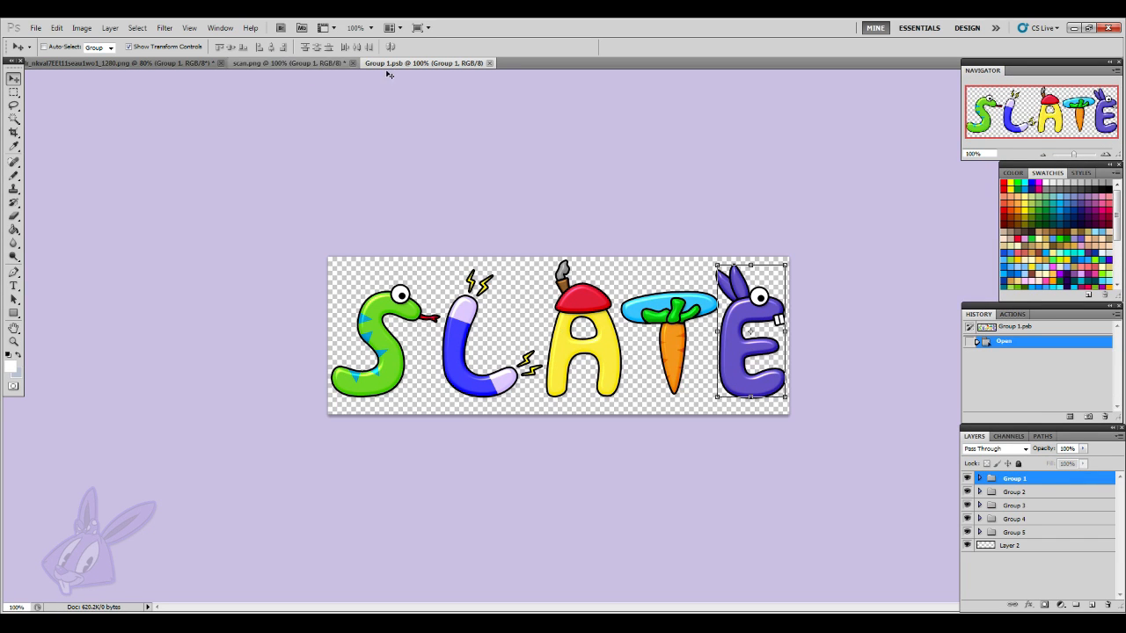
pyautogui.click(405, 67)
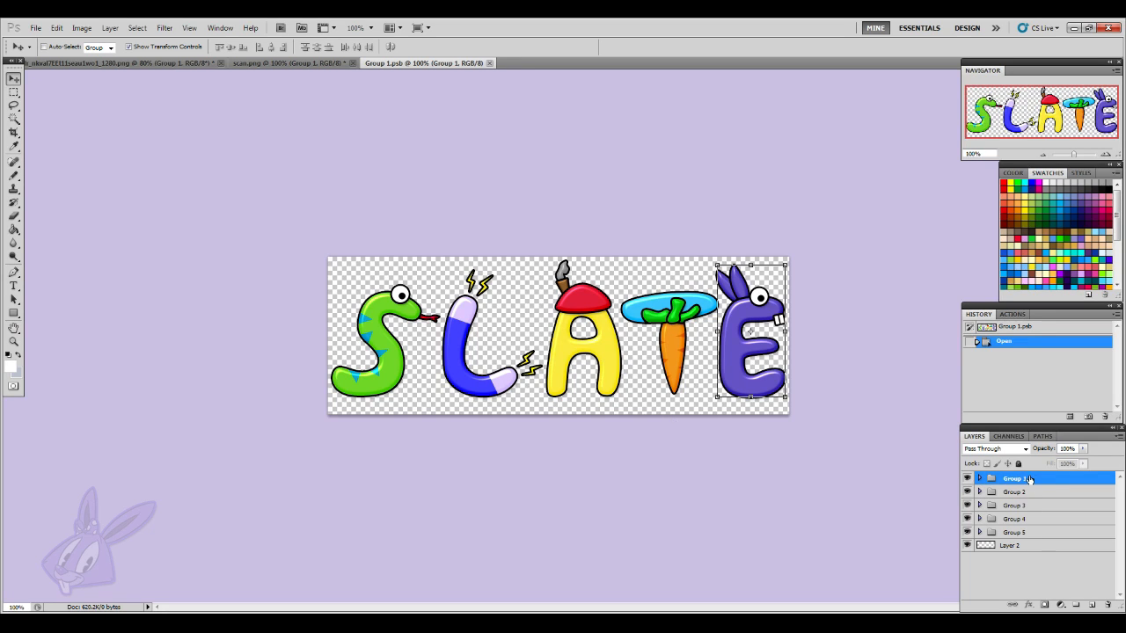
pyautogui.click(979, 519)
pyautogui.click(979, 519)
pyautogui.click(978, 492)
pyautogui.click(978, 493)
# - Close Group 1.psb with its changes saved and move the lettering smart object further right in scan.png
pyautogui.click(494, 64)
pyautogui.click(496, 247)
pyautogui.moveTo(566, 327); pyautogui.dragTo(597, 322)
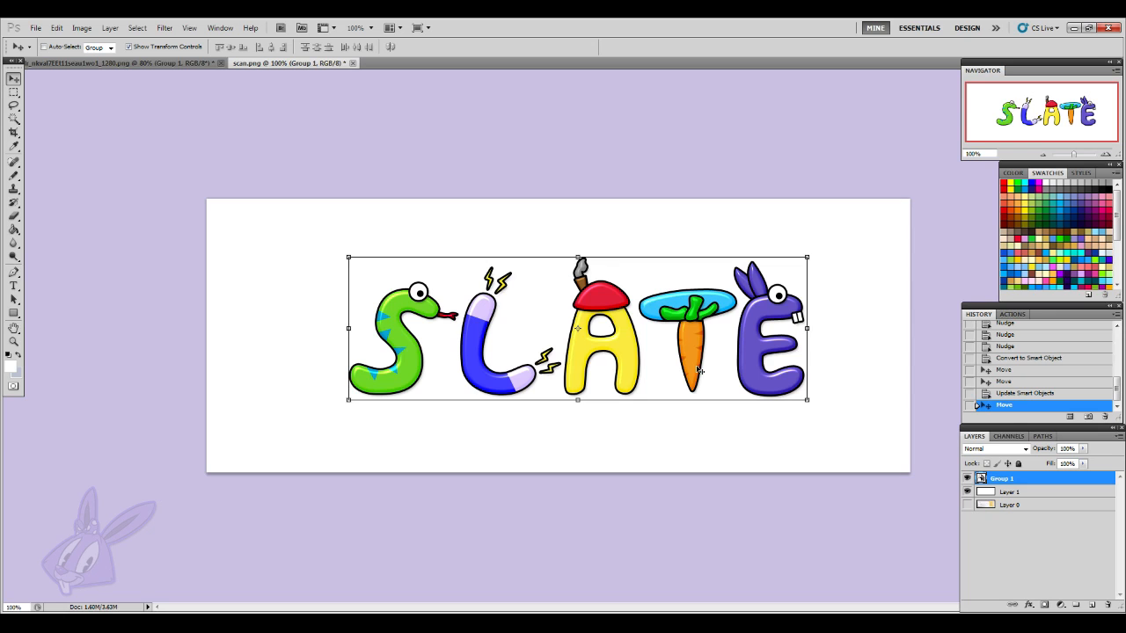
# - Move the SLATE lettering smart object over to the left part of the canvas
pyautogui.moveTo(736, 372); pyautogui.dragTo(680, 367)
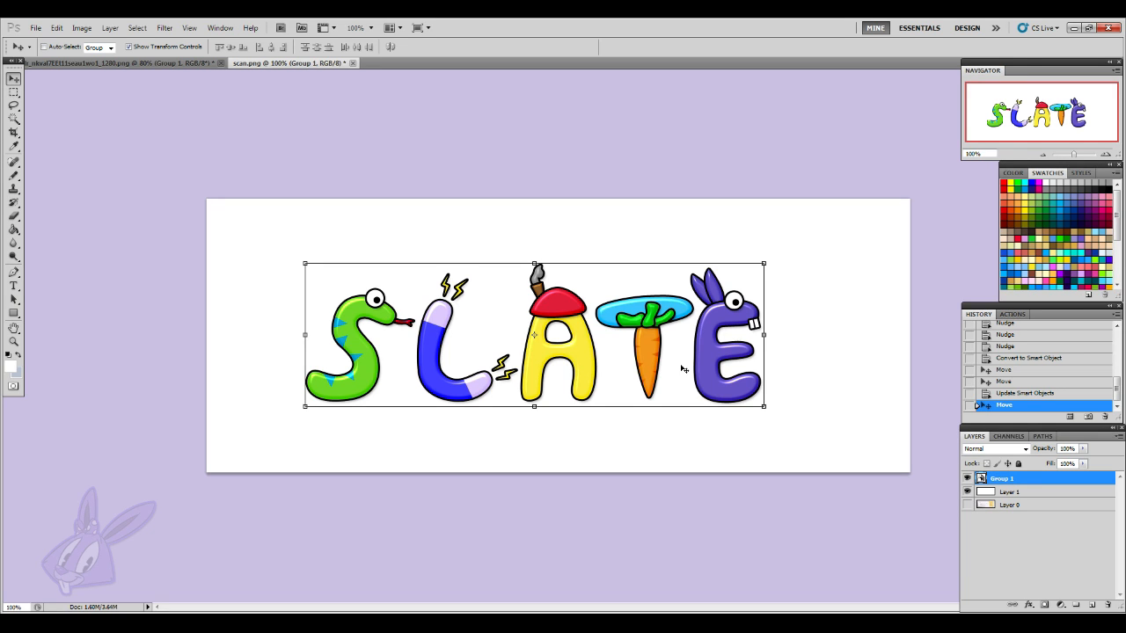
pyautogui.moveTo(681, 368); pyautogui.dragTo(614, 367)
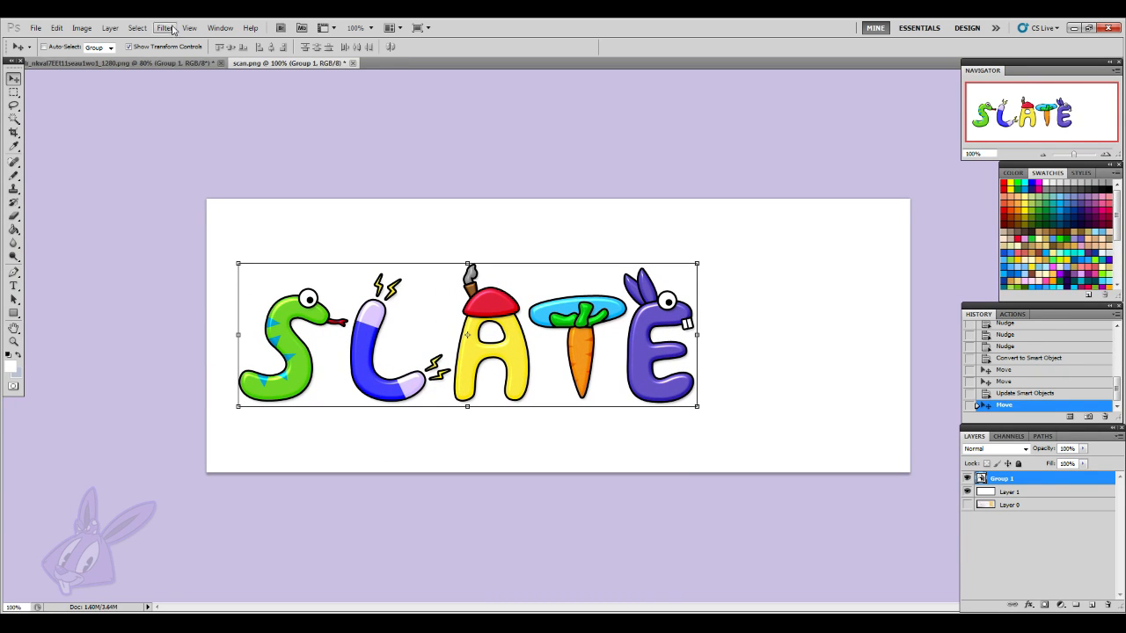
pyautogui.click(1073, 27)
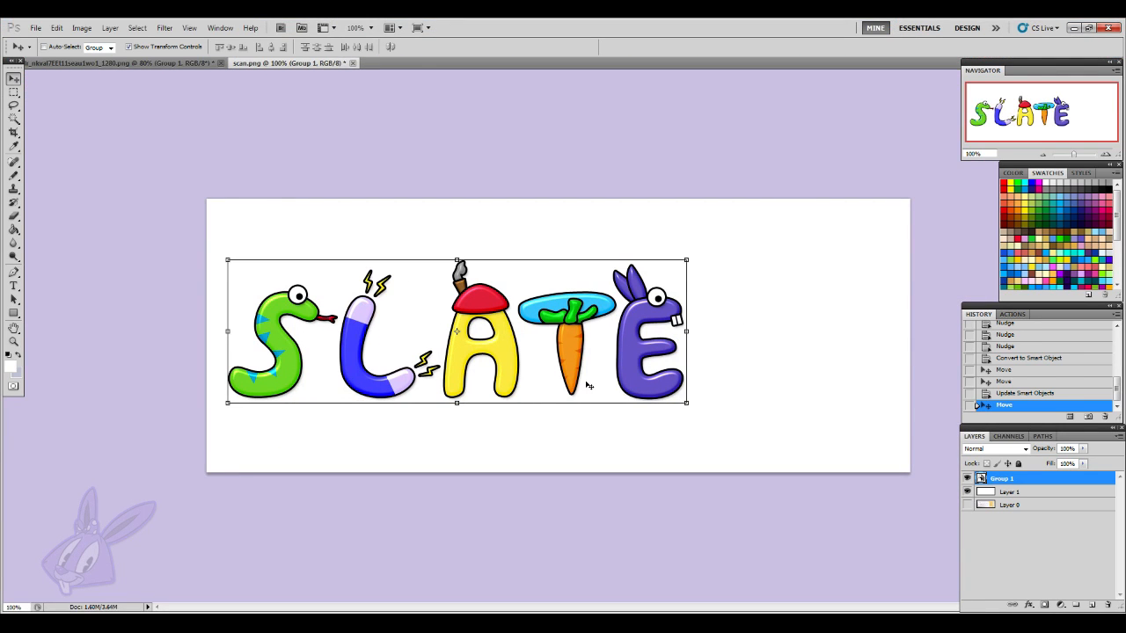
pyautogui.click(593, 377)
pyautogui.click(805, 622)
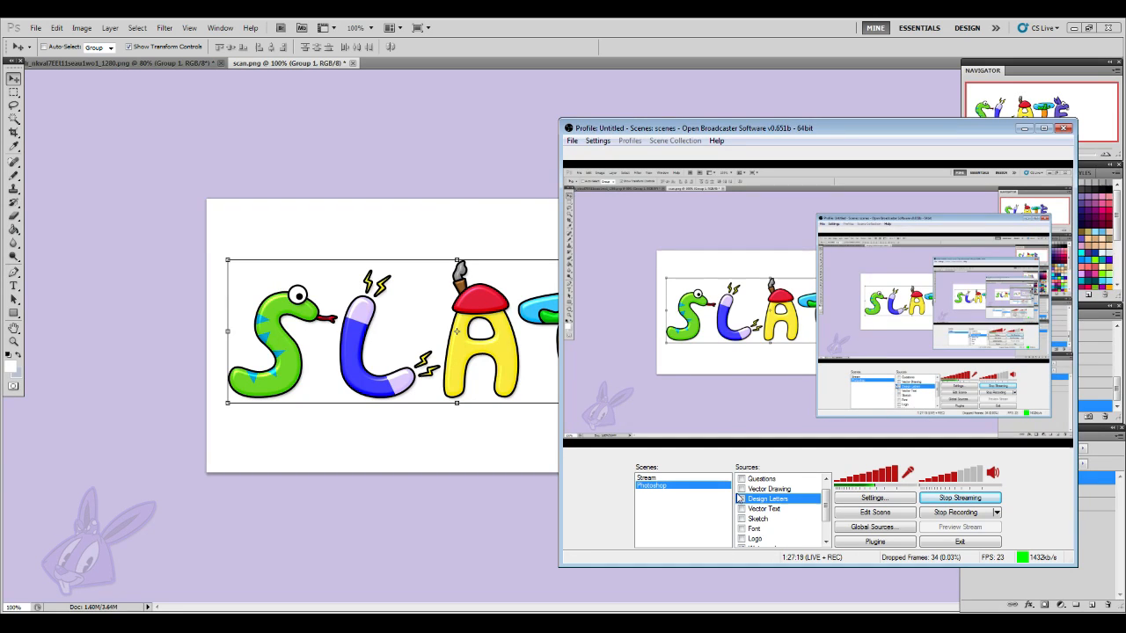
pyautogui.click(741, 488)
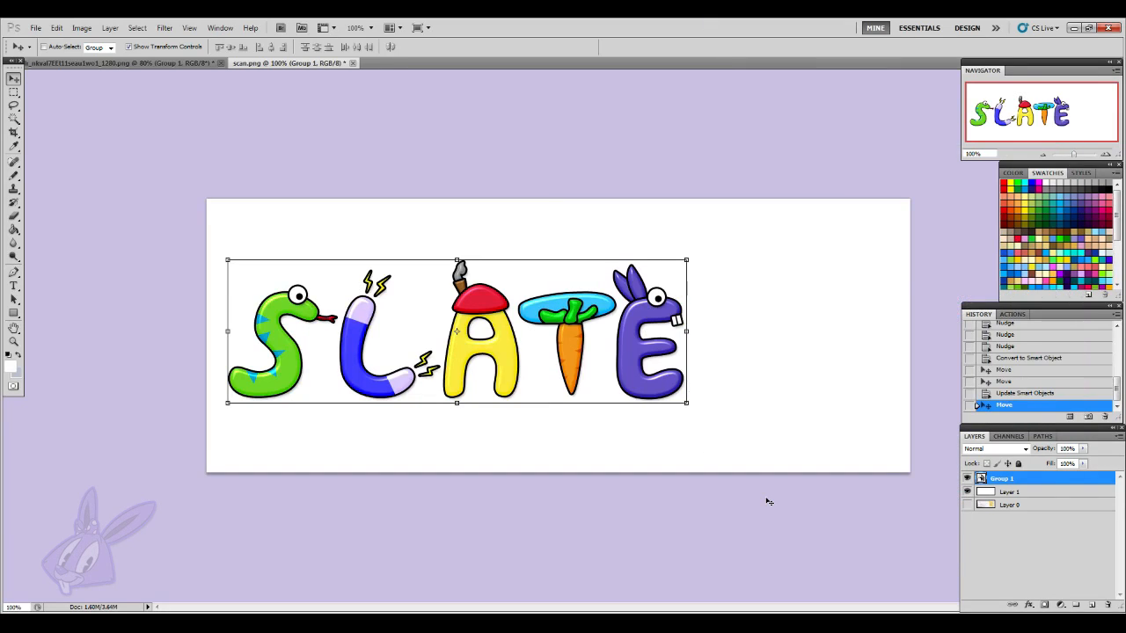
# - Hide Layer 1 and the Group 1 lettering and show the scanned pencil sketch on Layer 0
pyautogui.click(968, 491)
pyautogui.click(967, 505)
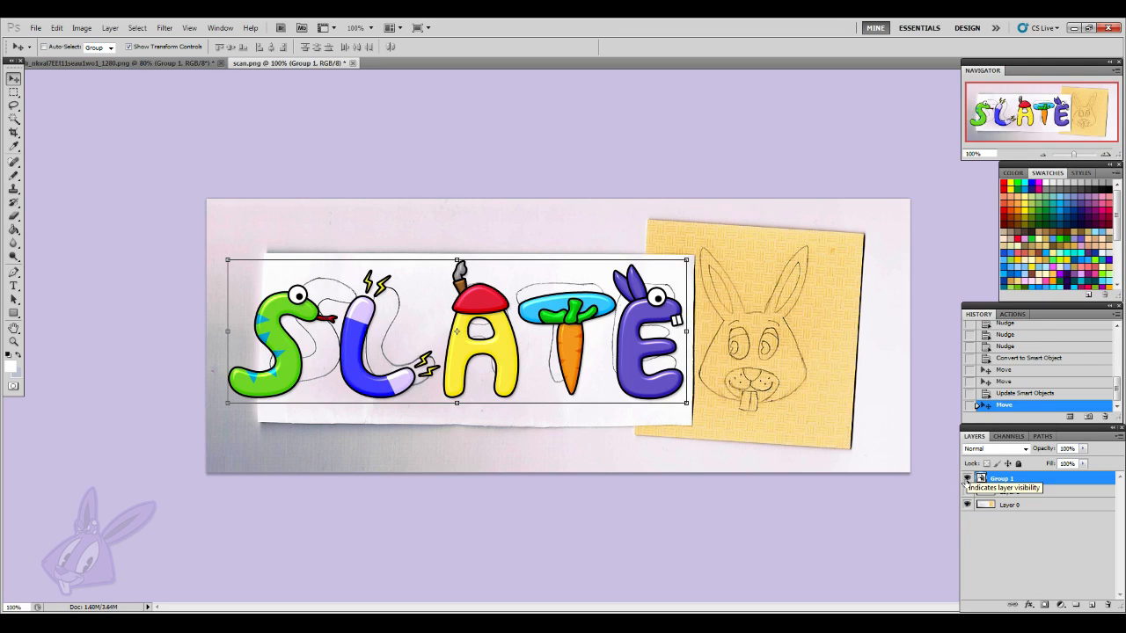
pyautogui.click(967, 479)
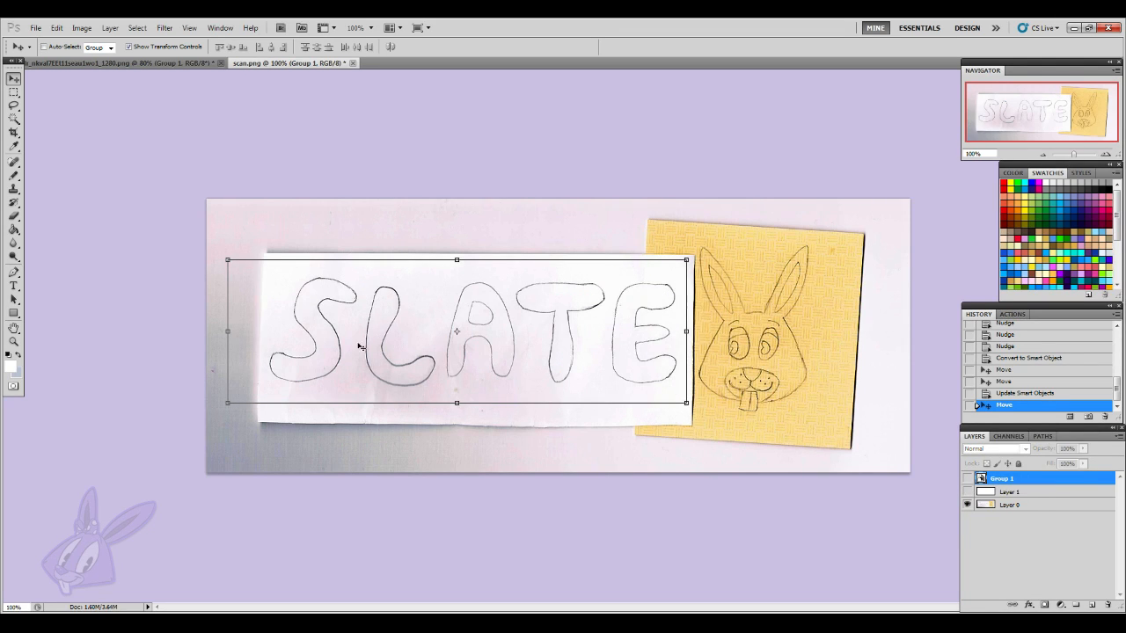
# - Compare the finished lettering with the scanned sketch by toggling the visibility of Group 1 and Layer 1
pyautogui.click(14, 176)
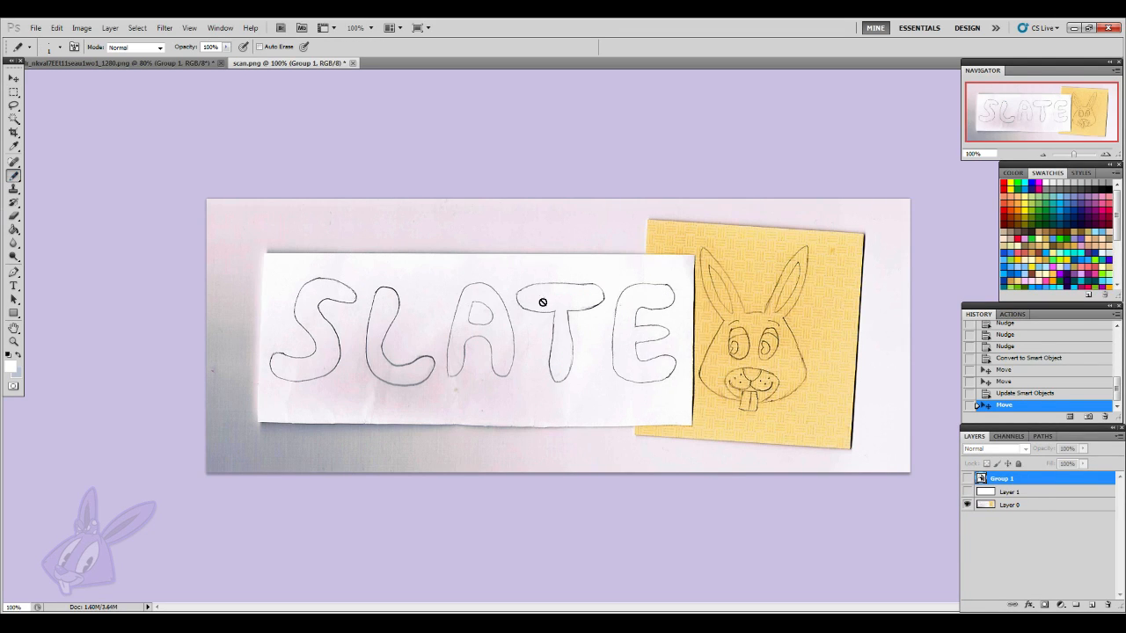
pyautogui.click(967, 479)
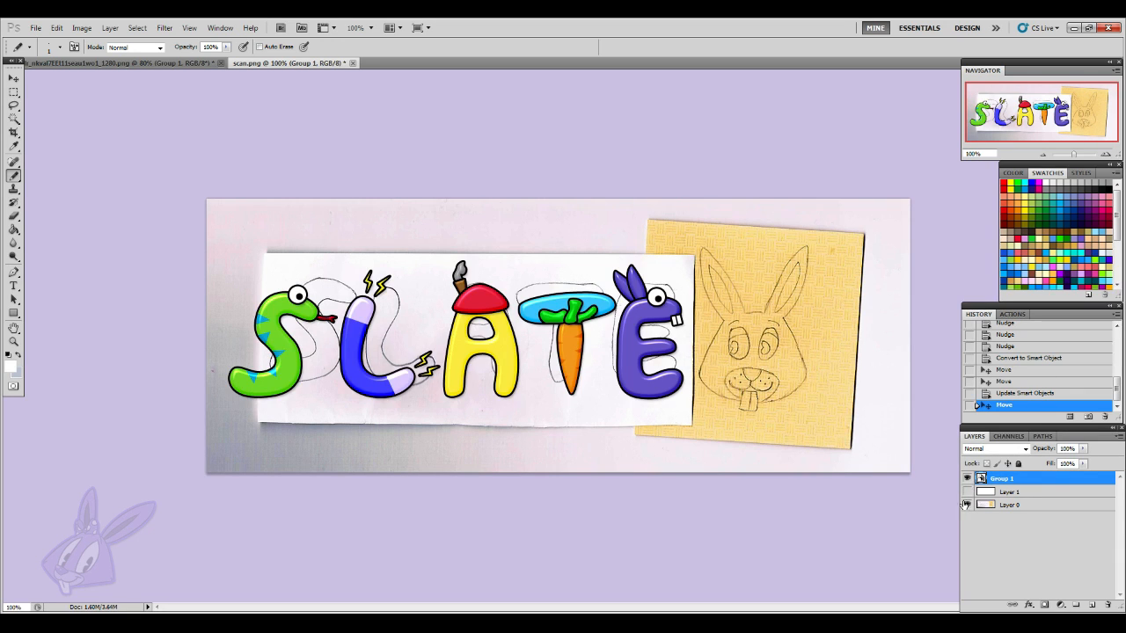
pyautogui.click(968, 493)
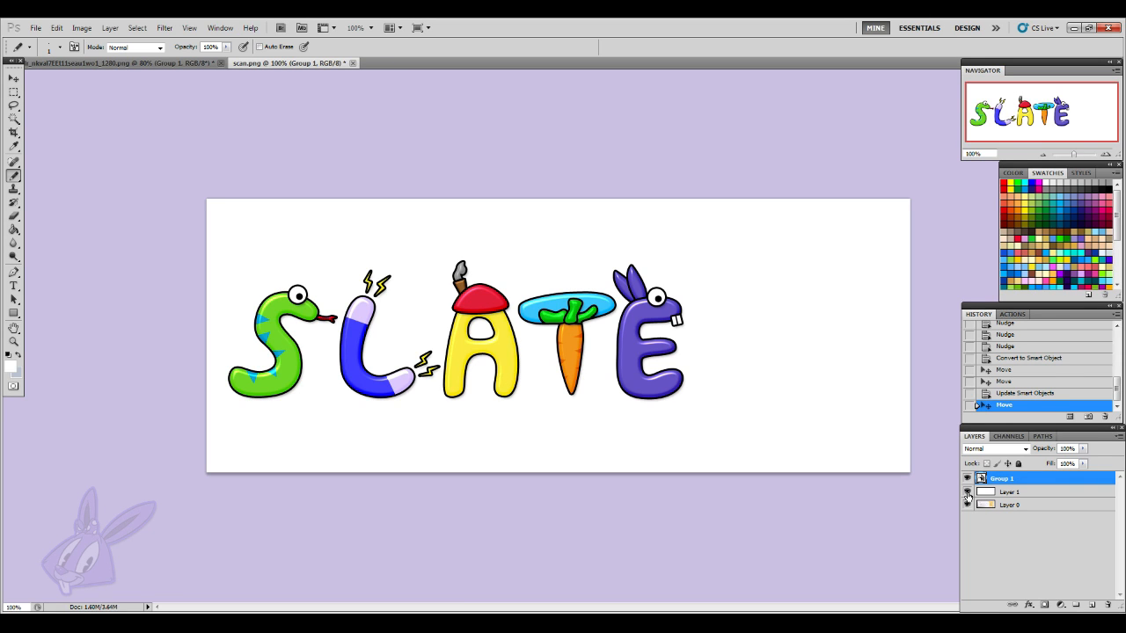
pyautogui.click(967, 493)
pyautogui.click(967, 479)
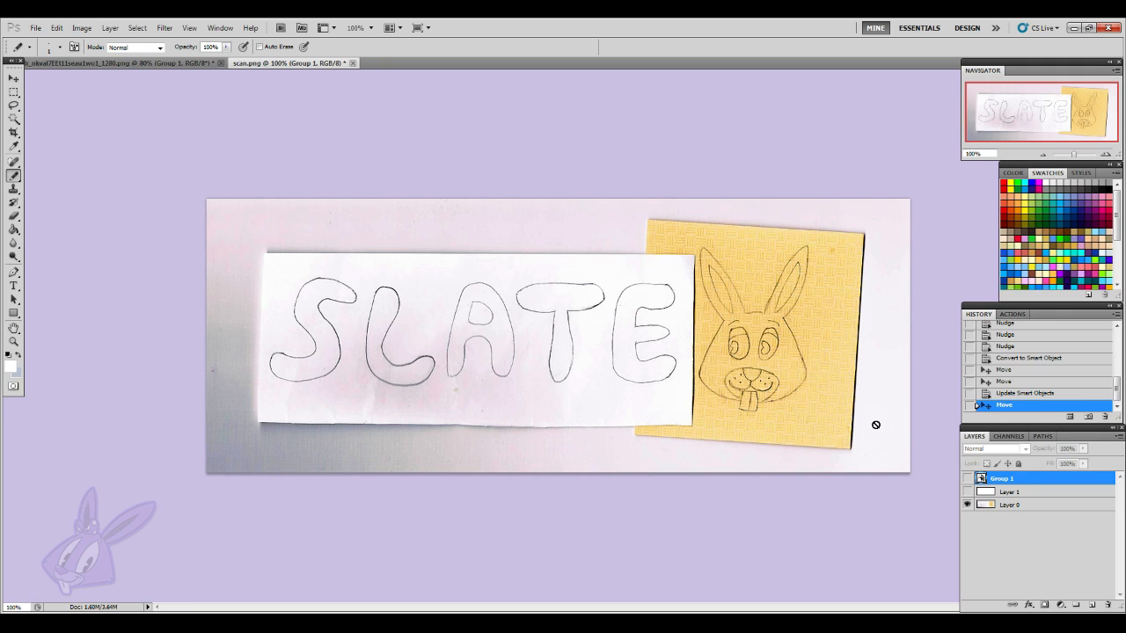
# - Create a new layer group directly above Layer 1
pyautogui.click(1043, 493)
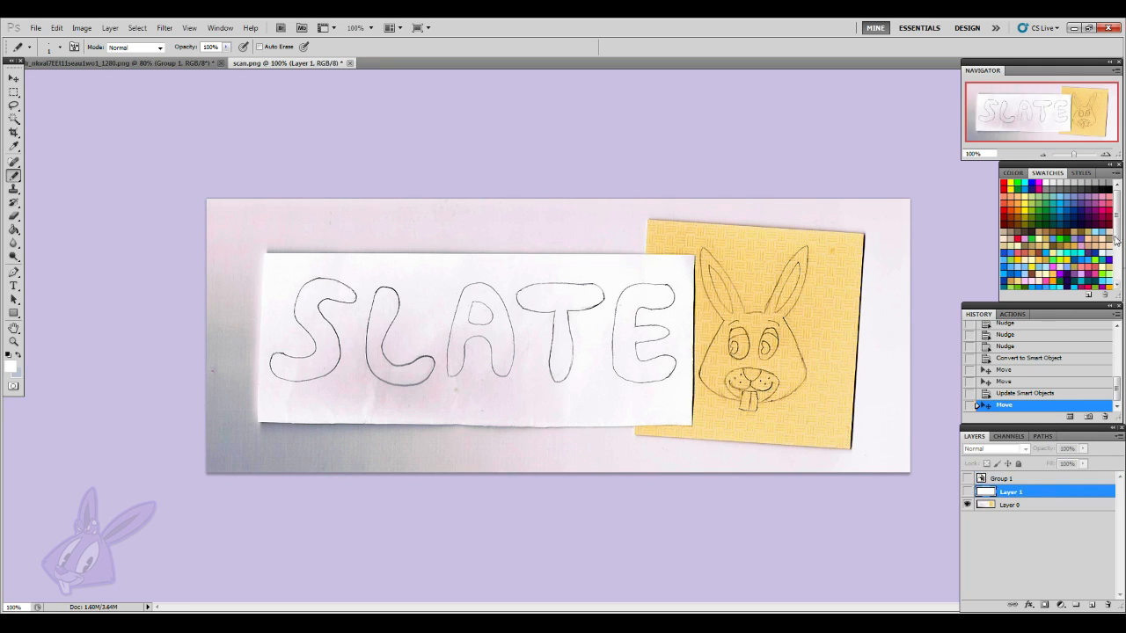
pyautogui.click(1075, 605)
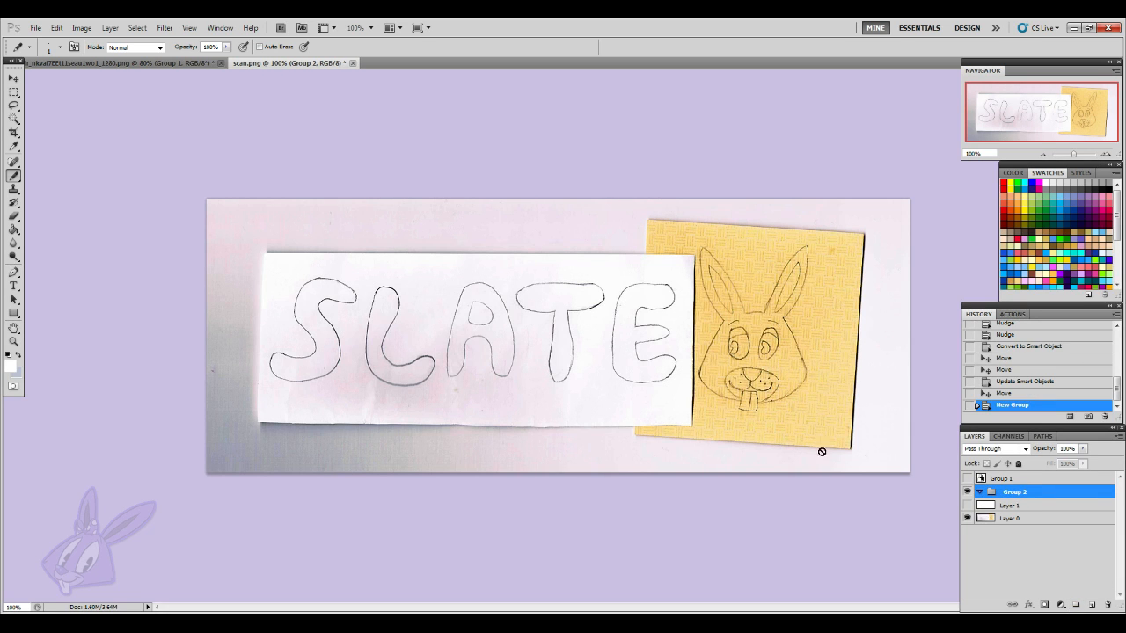
# - Examine the rabbit sketch at 300% zoom and compare it with the finished letter E in Group 1
pyautogui.click(1106, 155)
pyautogui.click(1106, 154)
pyautogui.moveTo(736, 608); pyautogui.dragTo(867, 608)
pyautogui.scroll(-3, 680, 501)
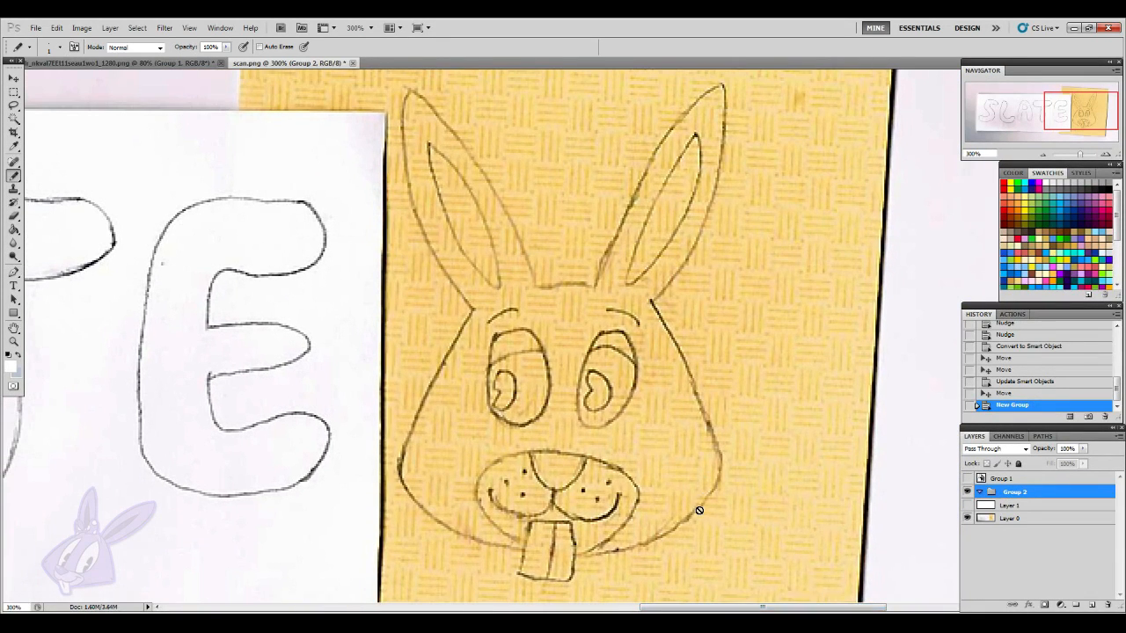
pyautogui.scroll(1, 737, 468)
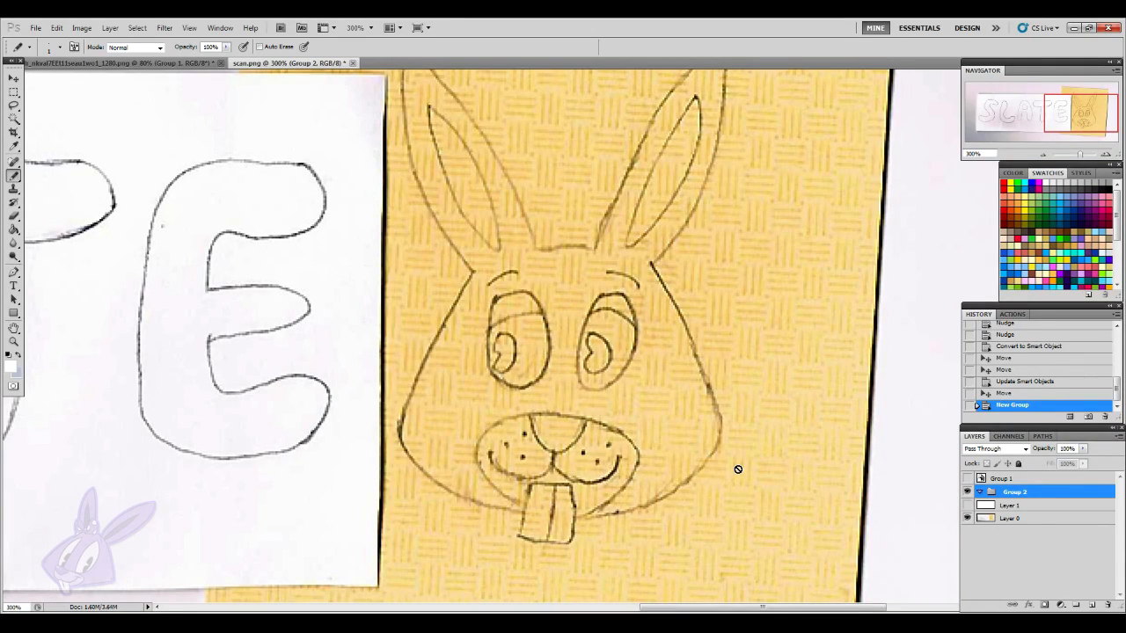
pyautogui.scroll(1, 737, 468)
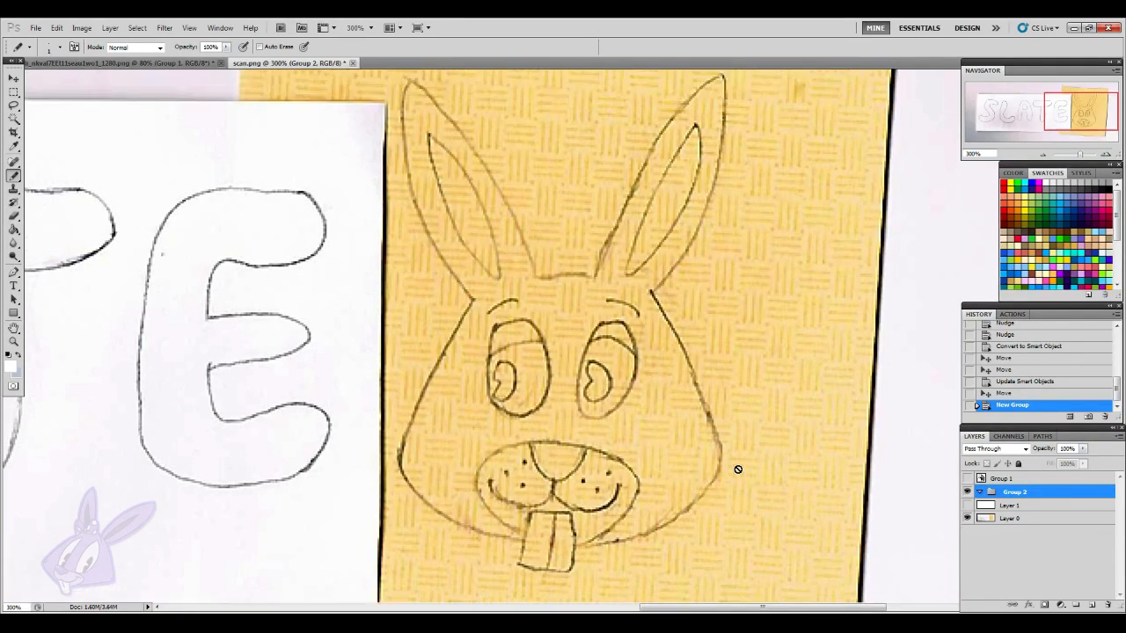
pyautogui.click(967, 480)
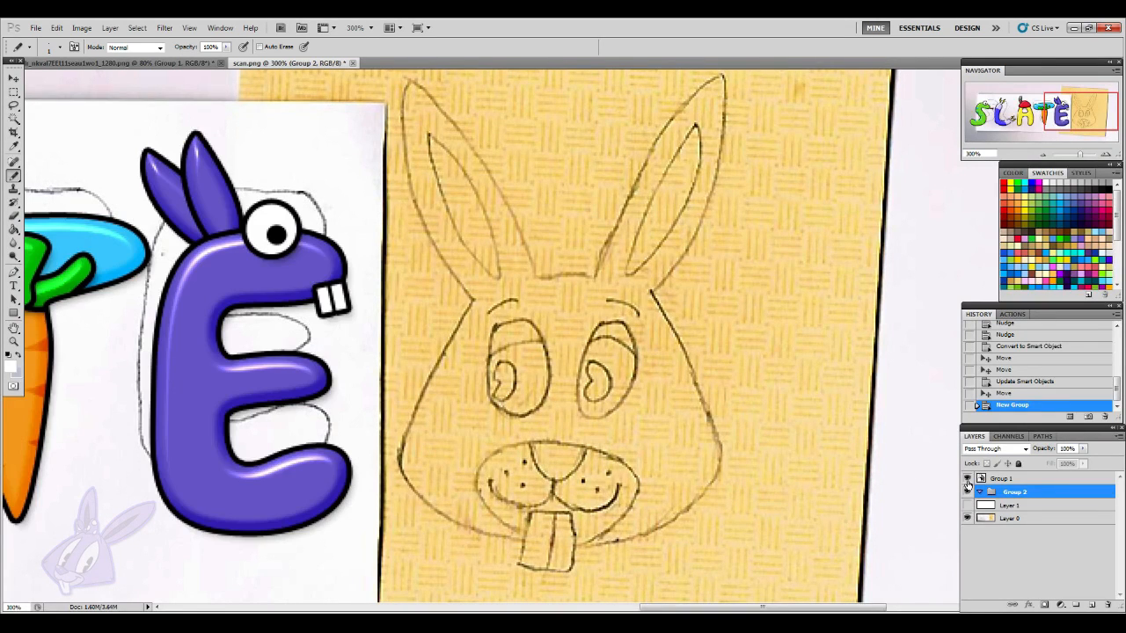
pyautogui.click(967, 479)
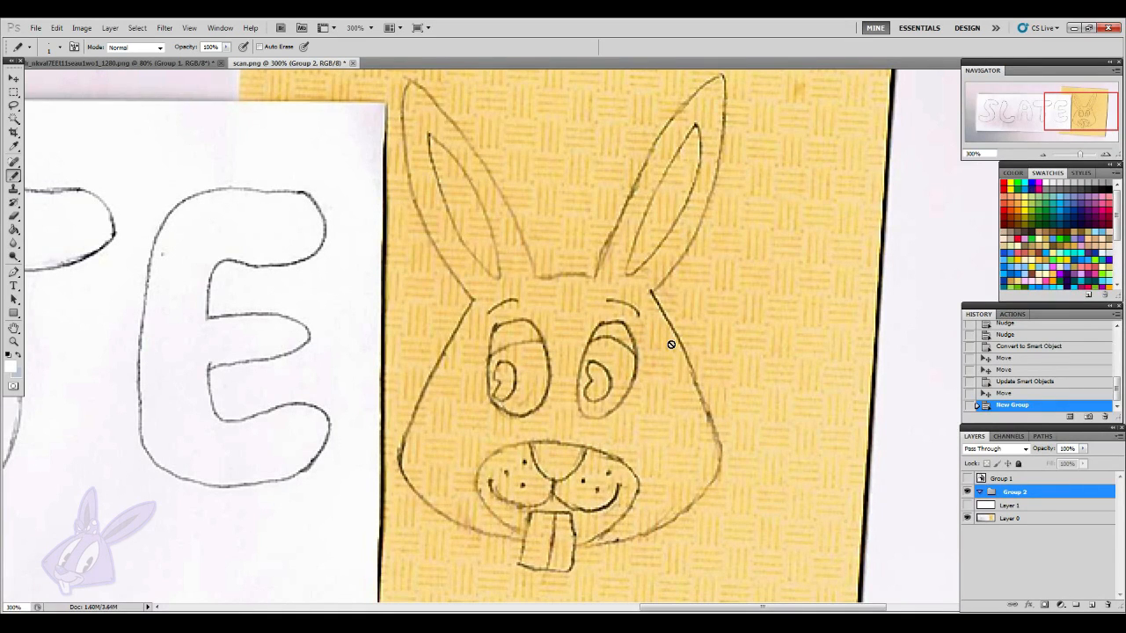
pyautogui.scroll(1, 670, 343)
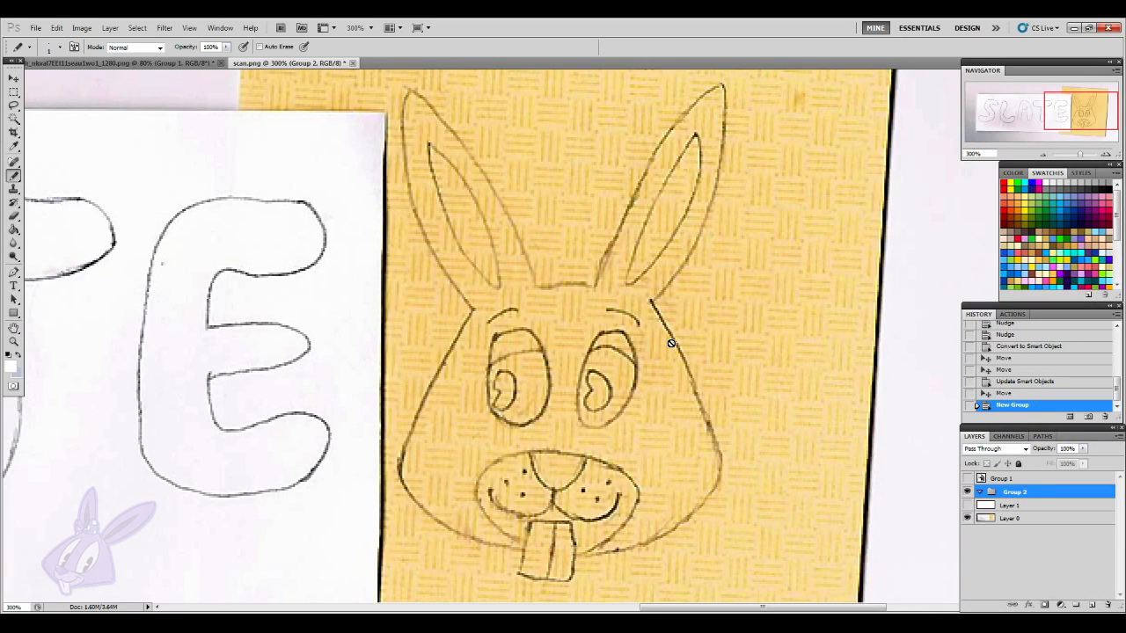
# - Start a purple Pen tool shape along the outer edge of the rabbit's right-hand ear, from the tip down to its base
pyautogui.click(14, 274)
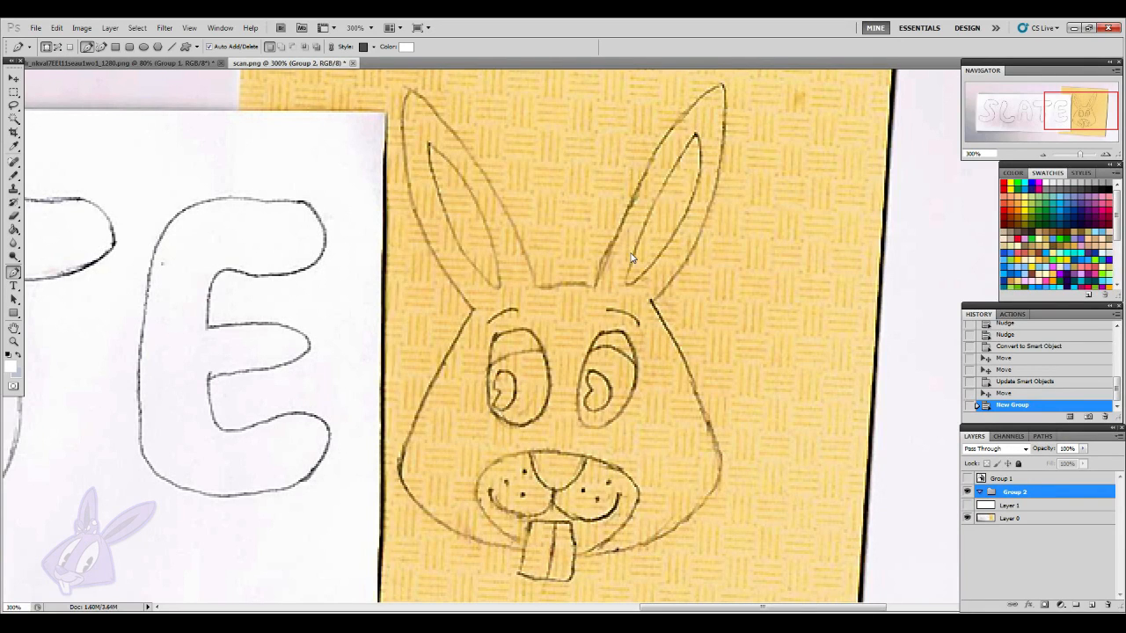
pyautogui.click(1084, 232)
pyautogui.scroll(3, 616, 334)
pyautogui.click(721, 143)
pyautogui.moveTo(651, 359); pyautogui.dragTo(599, 361)
pyautogui.moveTo(571, 385); pyautogui.dragTo(578, 407)
pyautogui.scroll(-2, 742, 515)
pyautogui.scroll(-1, 742, 515)
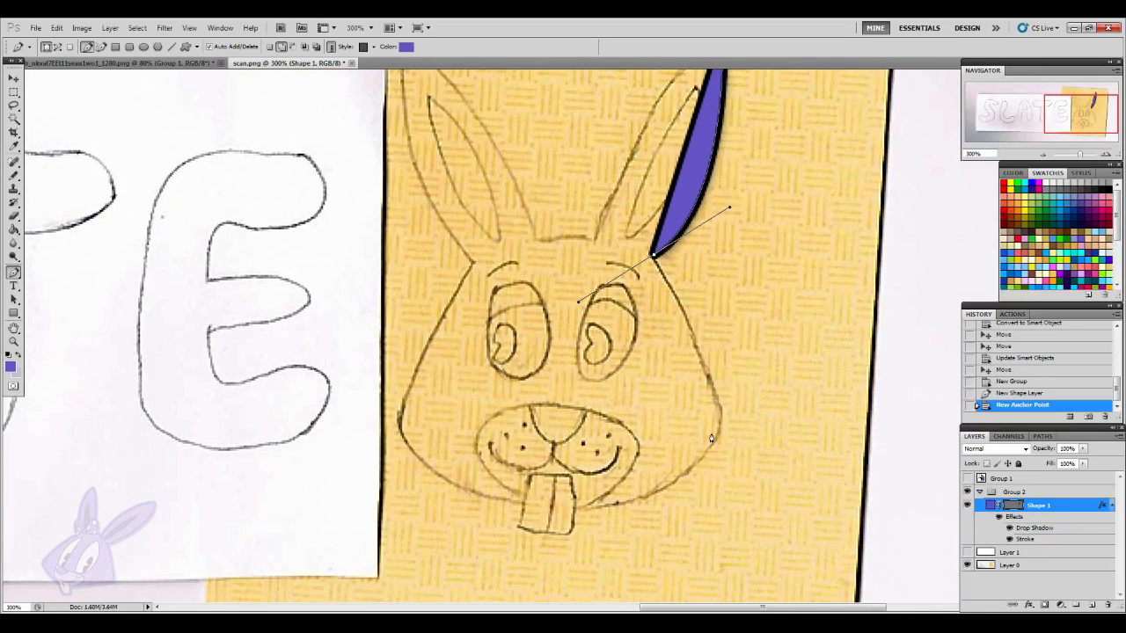
# - Set the rabbit shape layer's opacity to 50% and collapse its effects list
pyautogui.click(1082, 448)
pyautogui.moveTo(1066, 459); pyautogui.dragTo(1053, 461)
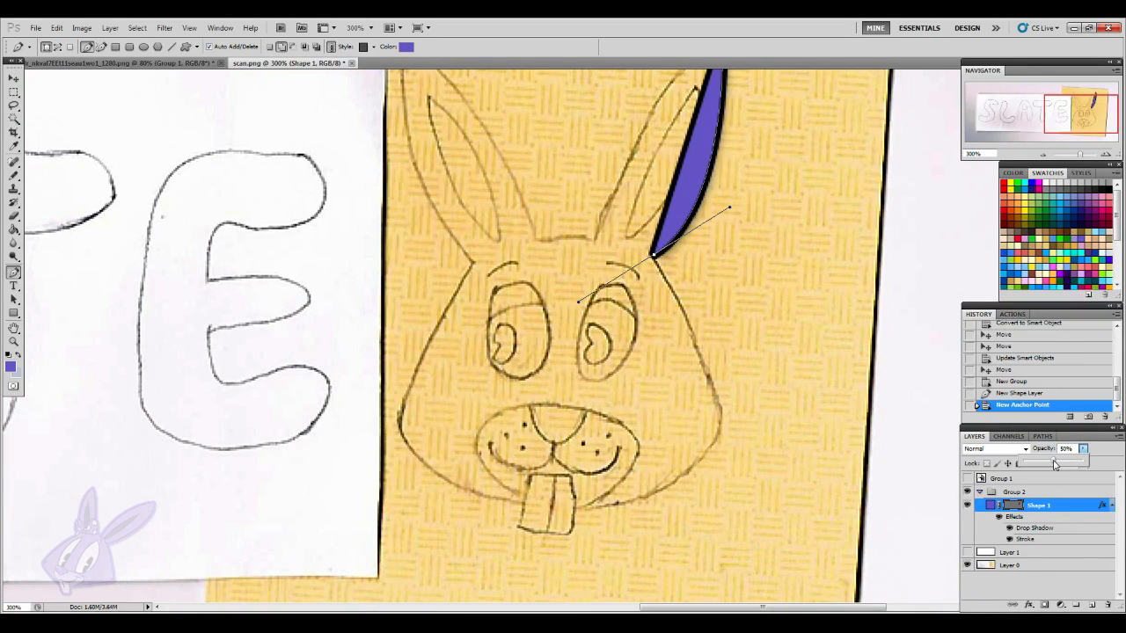
pyautogui.click(1112, 509)
pyautogui.click(1112, 509)
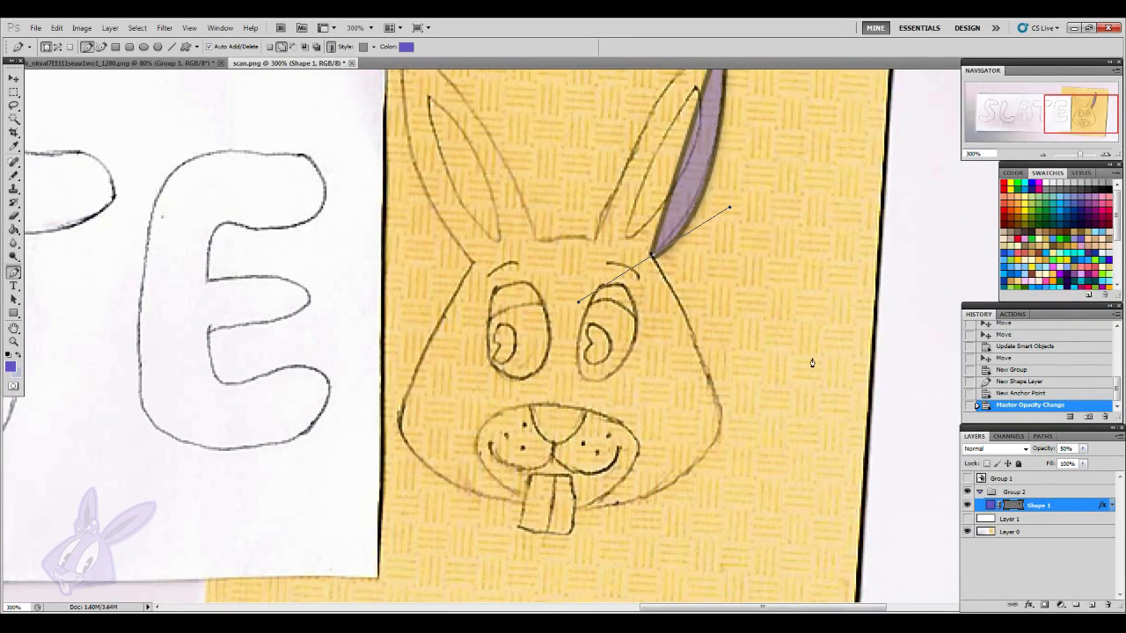
# - Continue the rabbit outline with curved anchor points around the right cheek, under the chin and up to the left cheek
pyautogui.scroll(1, 810, 362)
pyautogui.moveTo(719, 433); pyautogui.dragTo(694, 493)
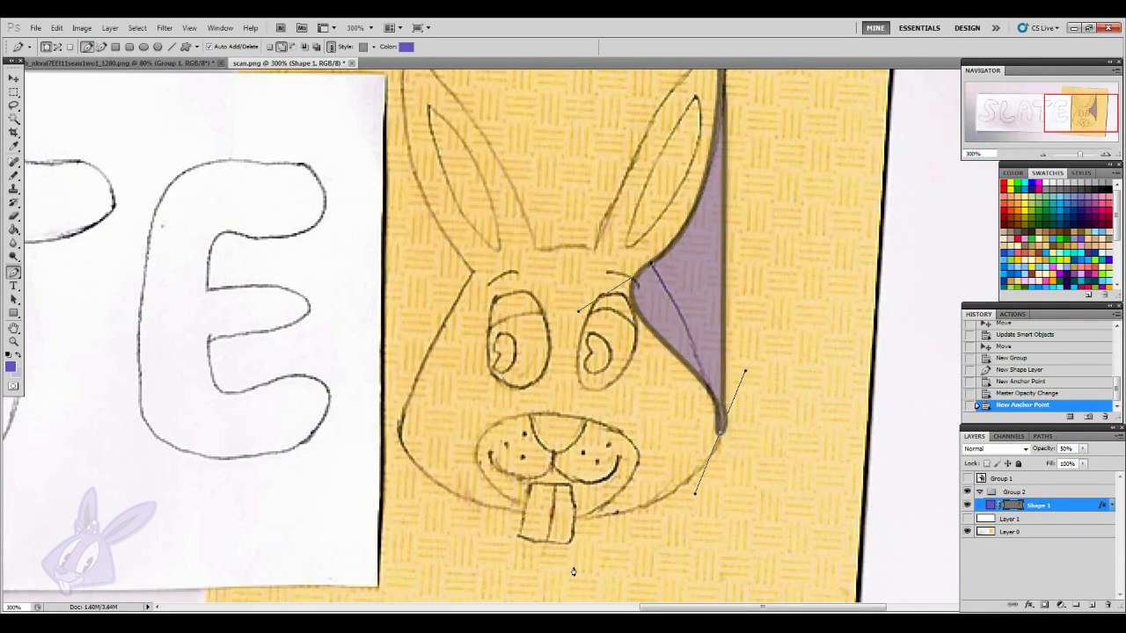
pyautogui.scroll(-2, 578, 559)
pyautogui.moveTo(530, 477); pyautogui.dragTo(435, 467)
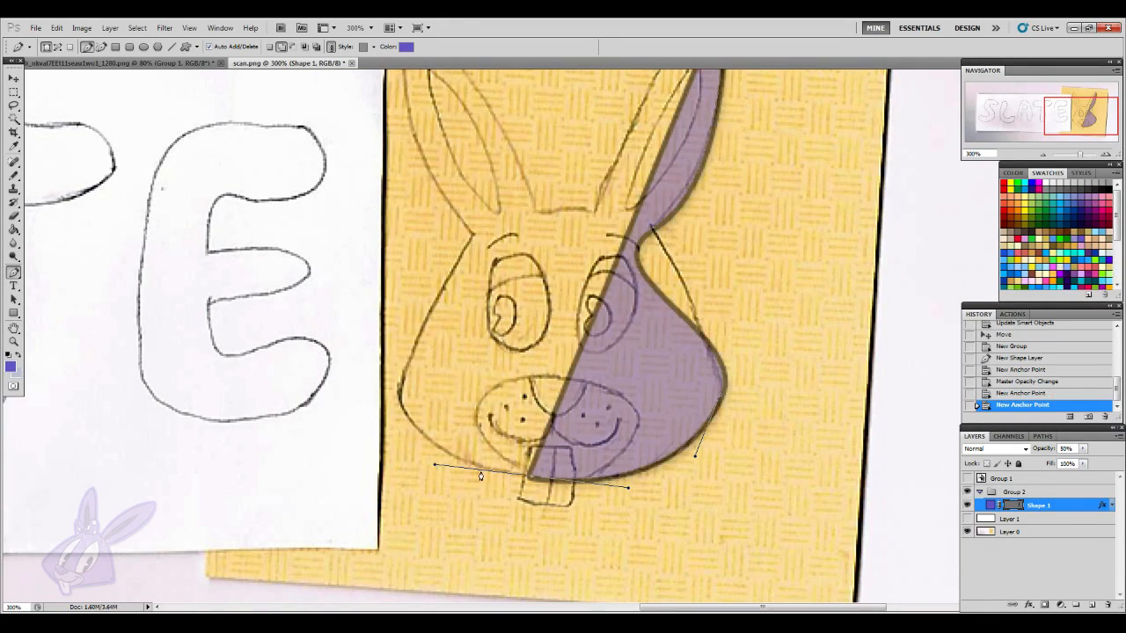
pyautogui.scroll(1, 438, 464)
pyautogui.moveTo(395, 416); pyautogui.dragTo(391, 374)
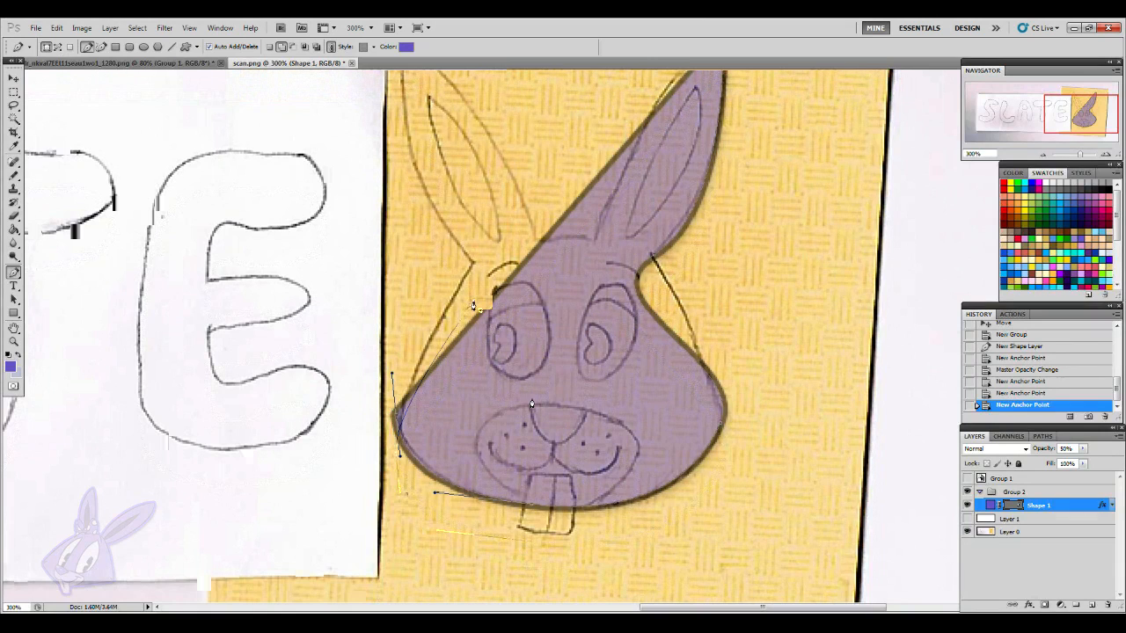
# - Extend the rabbit outline from the left cheek to the base of the left ear and on to that ear's tip
pyautogui.scroll(2, 473, 299)
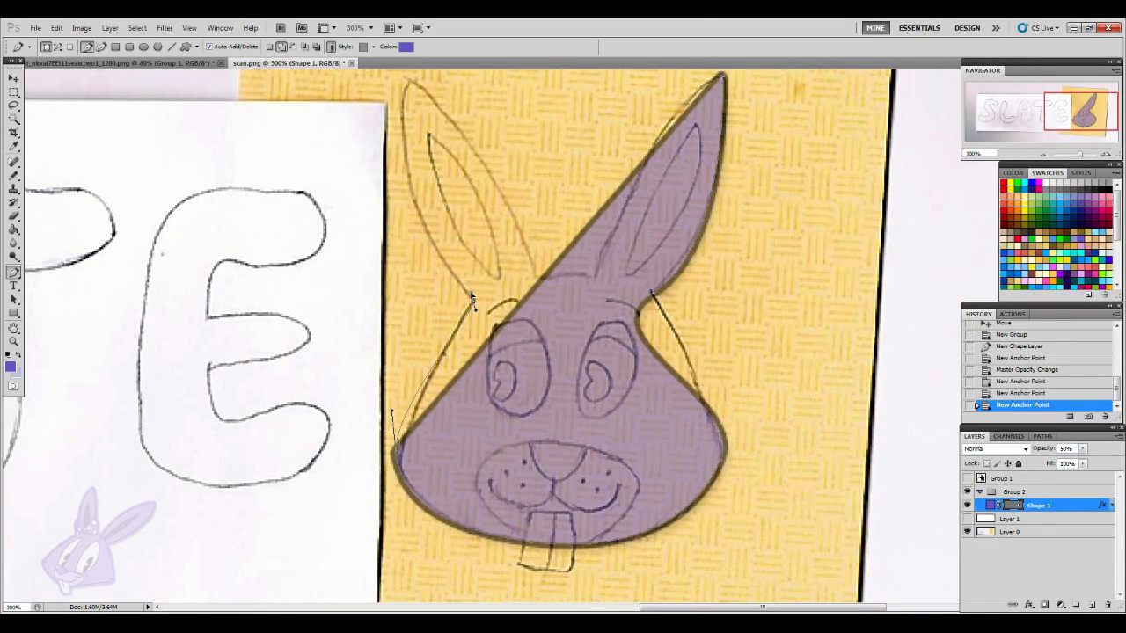
pyautogui.click(472, 298)
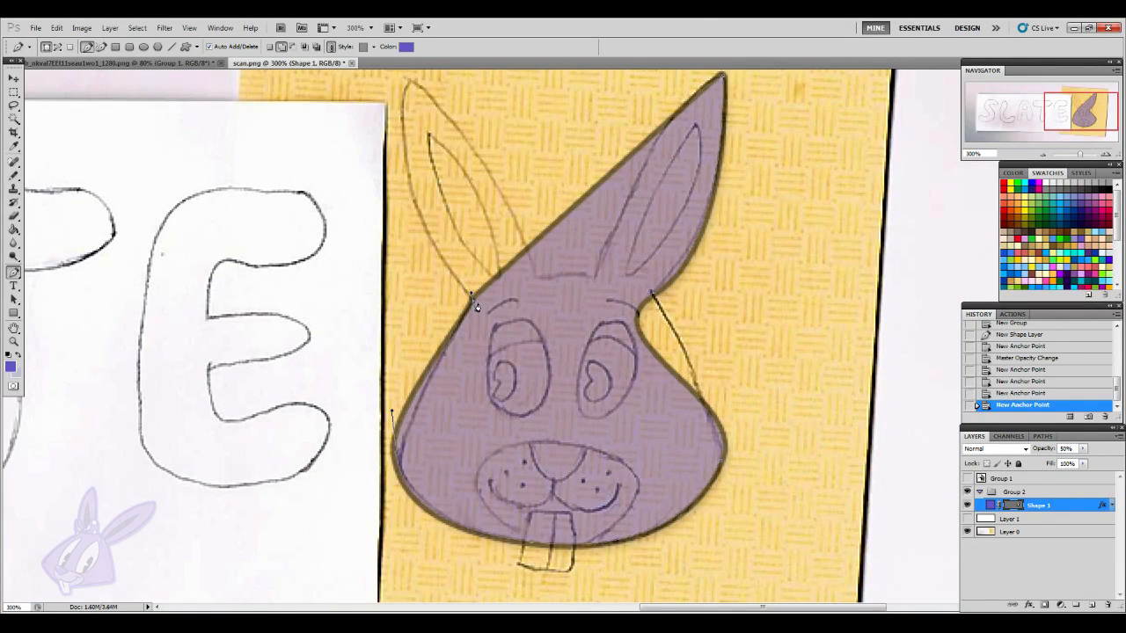
pyautogui.hotkey('ctrl', 'z')
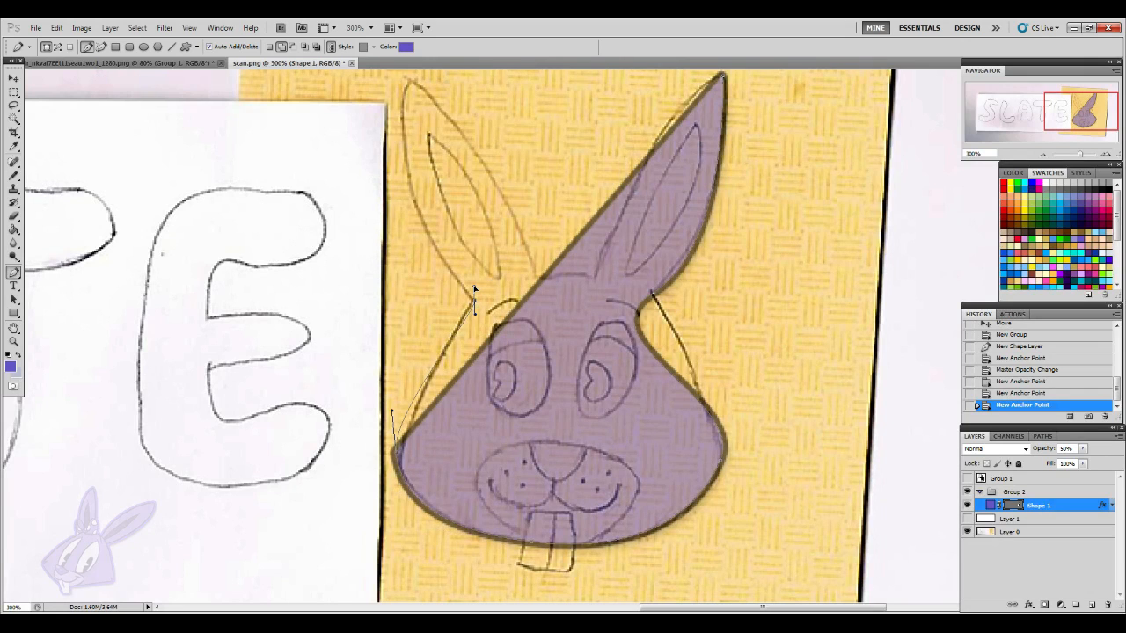
pyautogui.click(473, 290)
pyautogui.scroll(5, 419, 290)
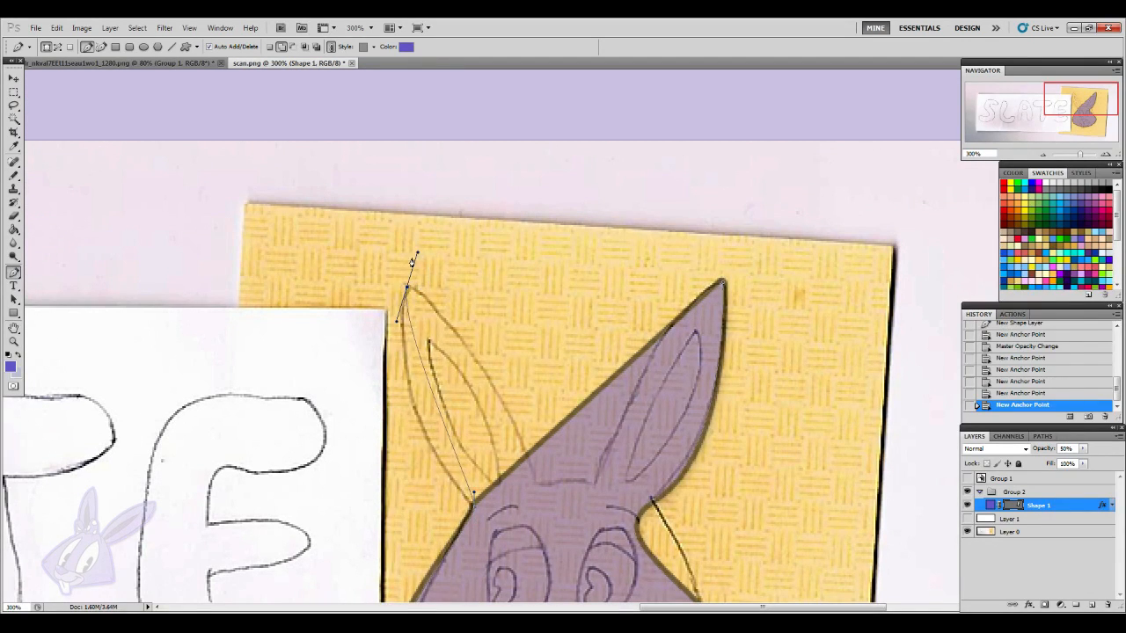
pyautogui.click(406, 288)
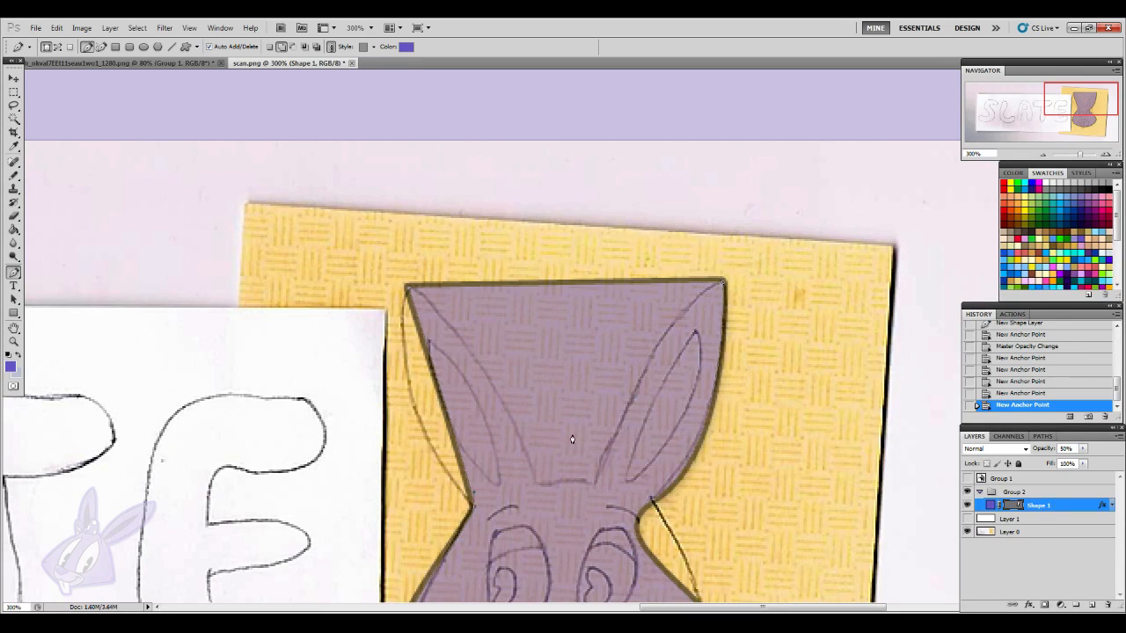
# - Trace the left ear's inner edge, the dip between the ears and the right ear's inner edge, closing the path at its tip
pyautogui.scroll(-2, 540, 438)
pyautogui.moveTo(532, 428); pyautogui.dragTo(536, 508)
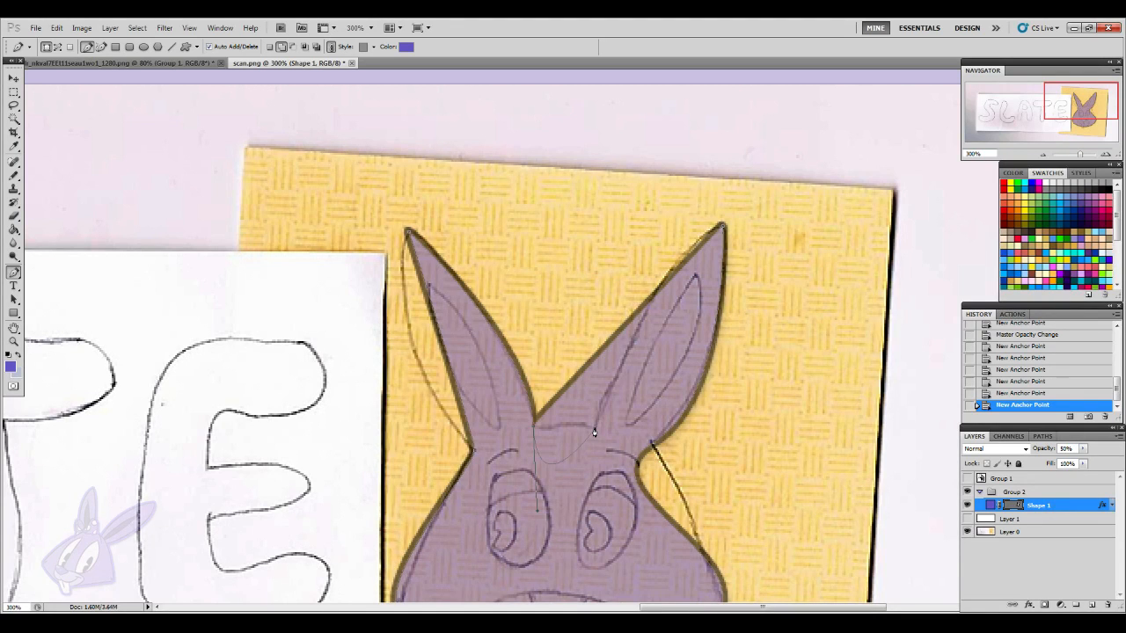
pyautogui.moveTo(593, 433); pyautogui.dragTo(598, 393)
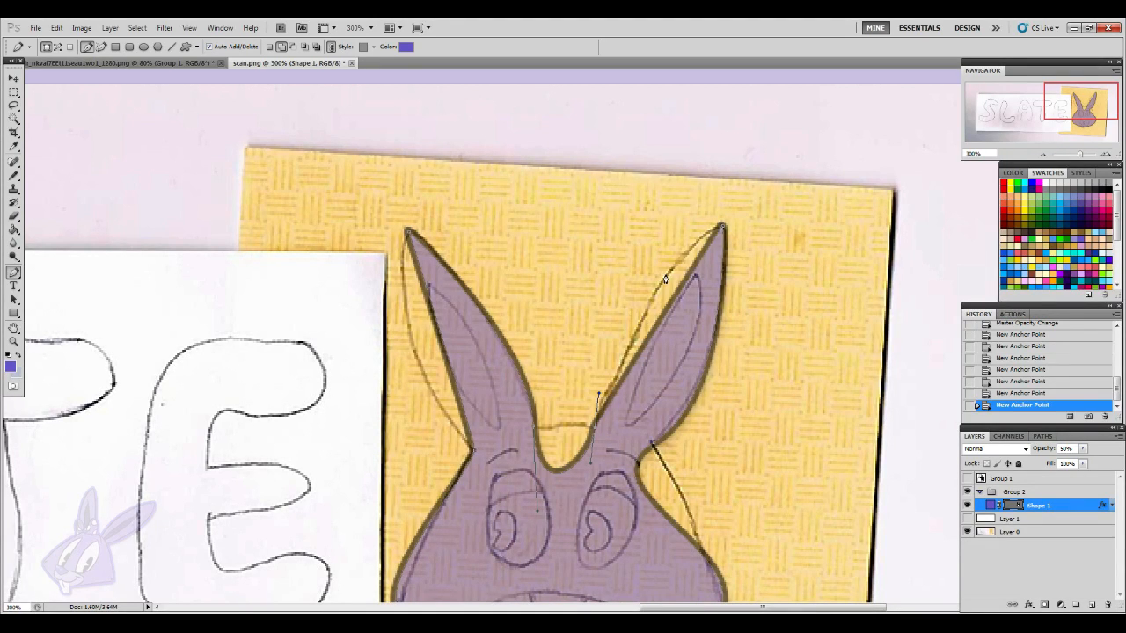
pyautogui.moveTo(722, 228); pyautogui.dragTo(784, 208)
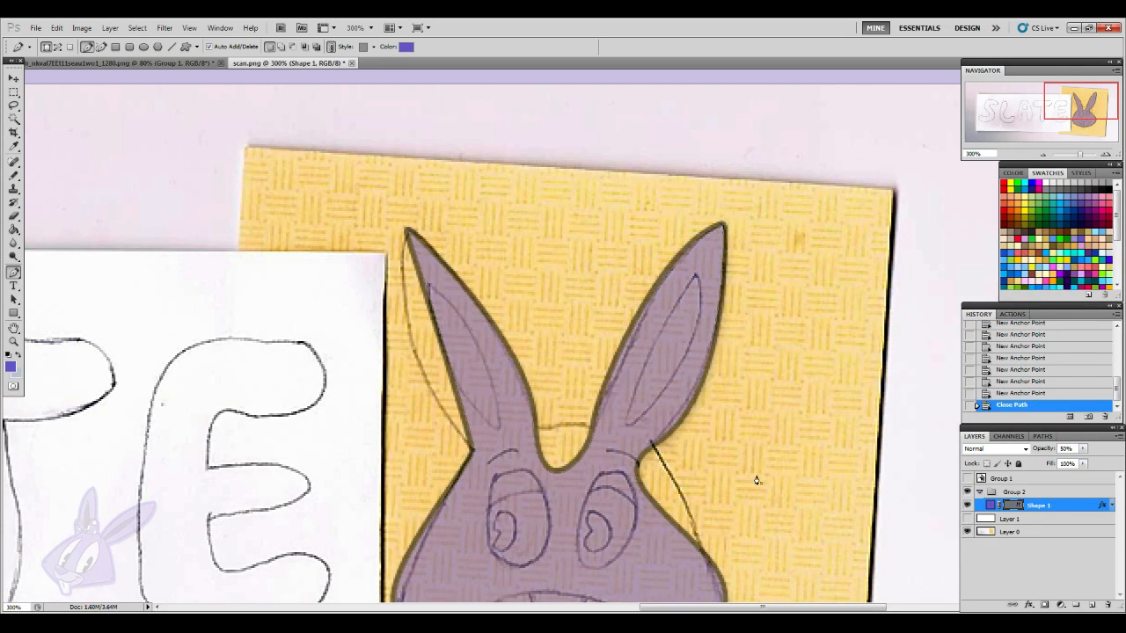
pyautogui.scroll(-3, 730, 528)
pyautogui.scroll(-1, 713, 492)
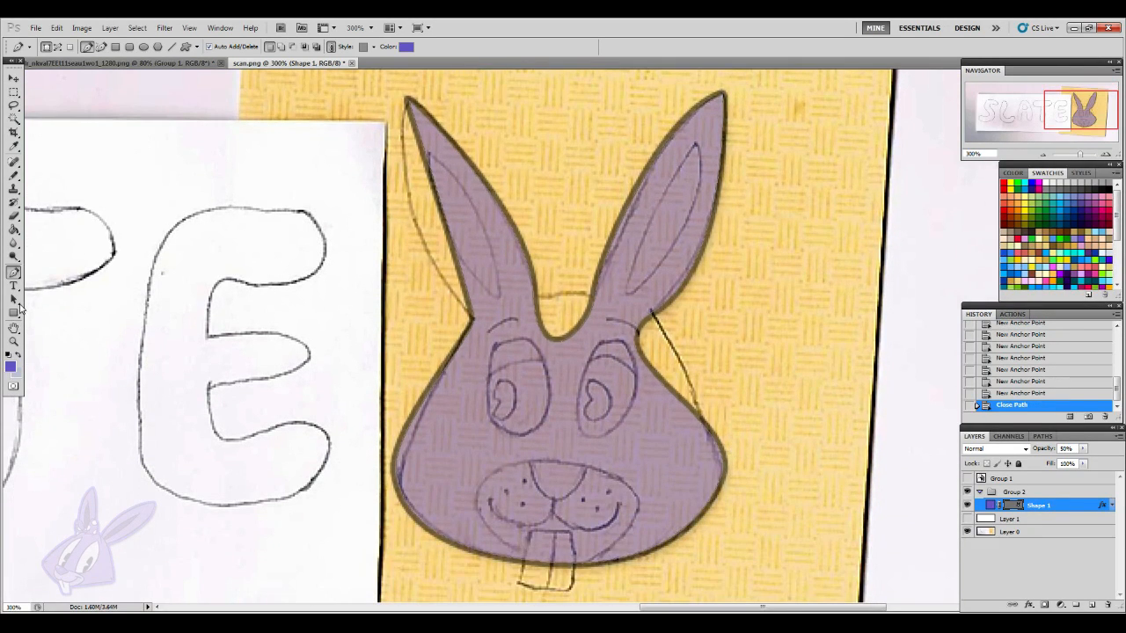
# - Move the left cheek anchor point of the rabbit outline slightly inward to match the sketch
pyautogui.click(14, 300)
pyautogui.rightClick(19, 303)
pyautogui.click(37, 306)
pyautogui.scroll(1, 458, 411)
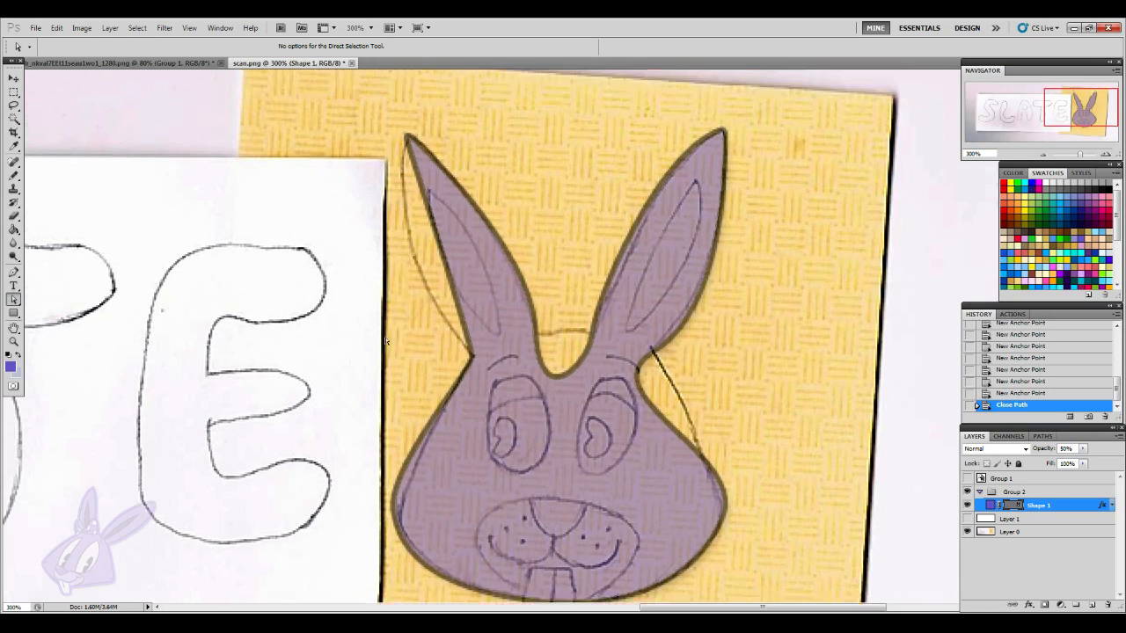
pyautogui.click(438, 415)
pyautogui.scroll(-1, 487, 427)
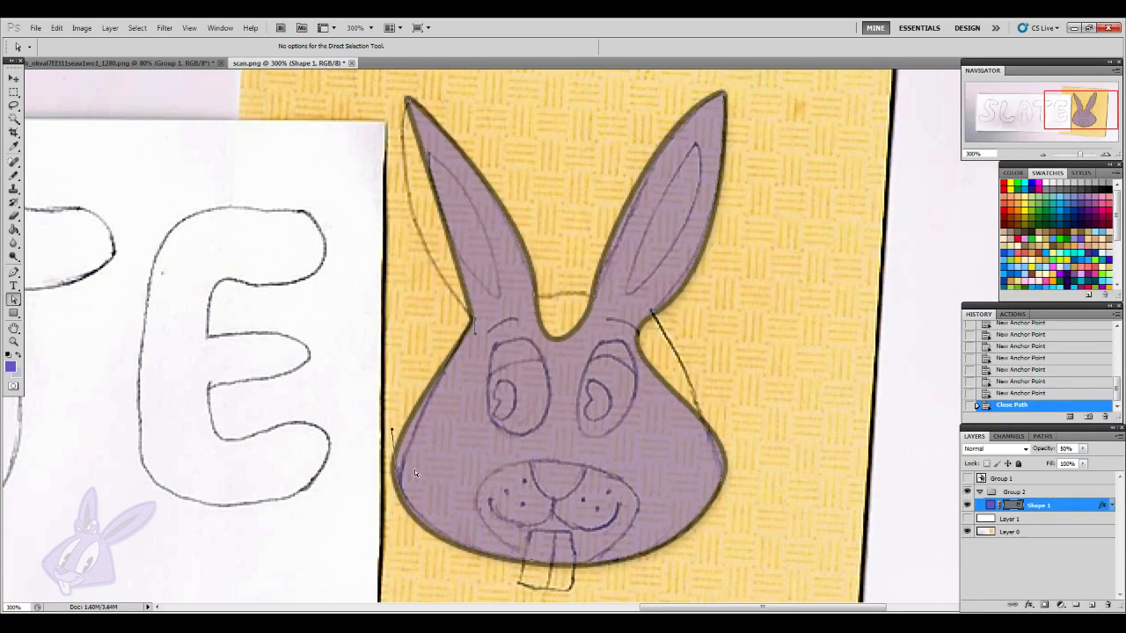
pyautogui.click(397, 478)
pyautogui.moveTo(397, 478); pyautogui.dragTo(398, 479)
# - Adjust the curve handles at the right ear's base and right cheek so the outline follows the sketched side of the face
pyautogui.click(652, 314)
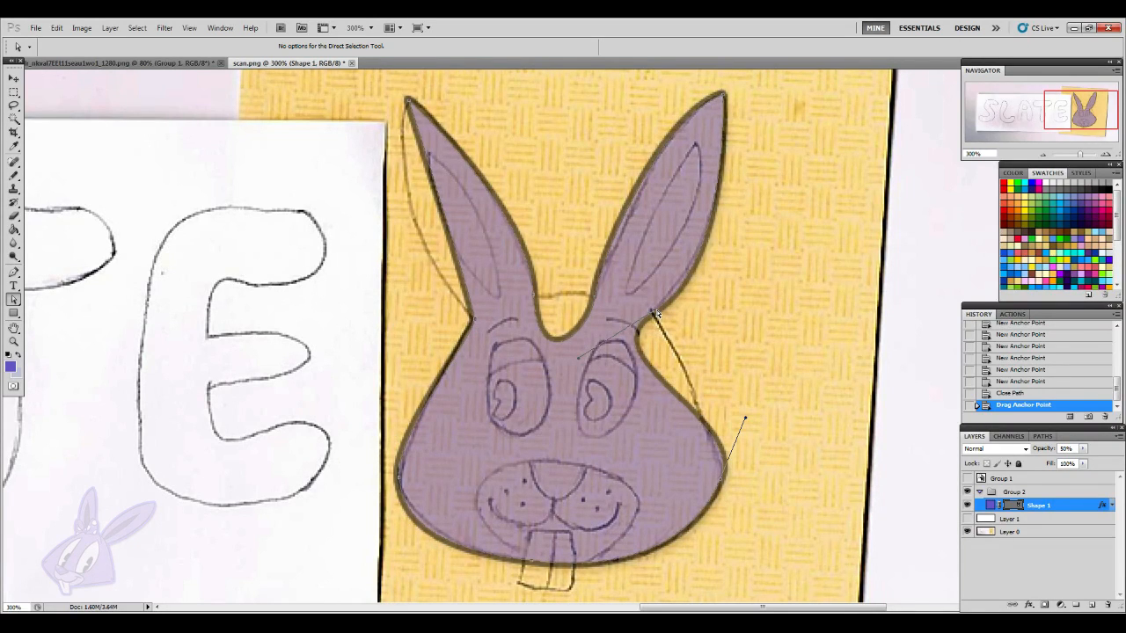
pyautogui.click(645, 338)
pyautogui.click(654, 315)
pyautogui.moveTo(580, 363); pyautogui.dragTo(651, 315)
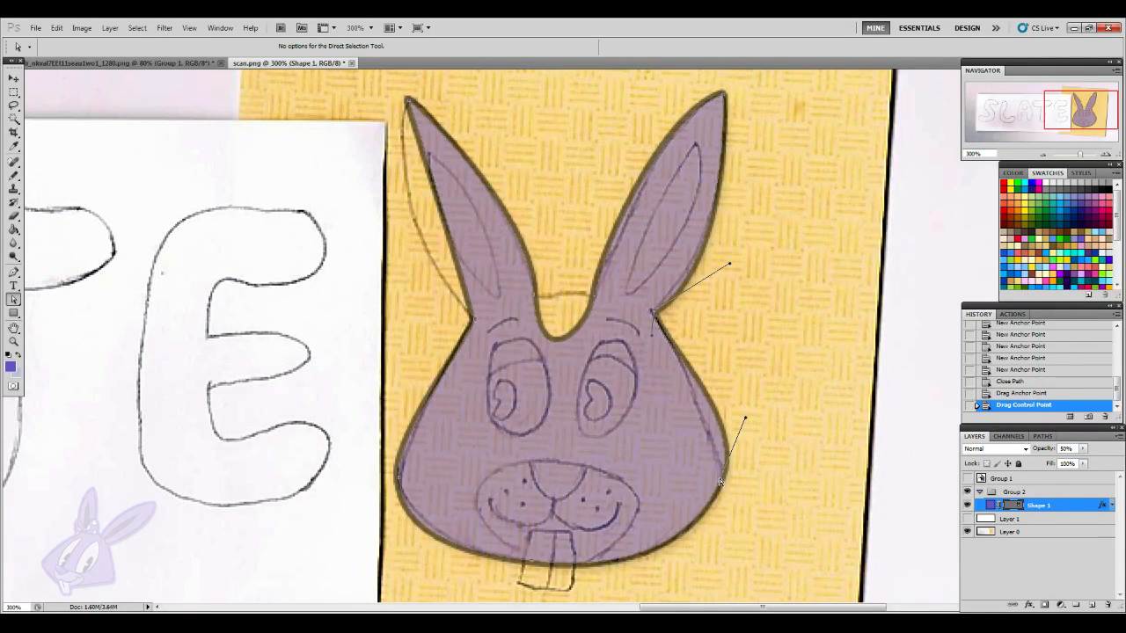
pyautogui.moveTo(721, 483); pyautogui.dragTo(721, 483)
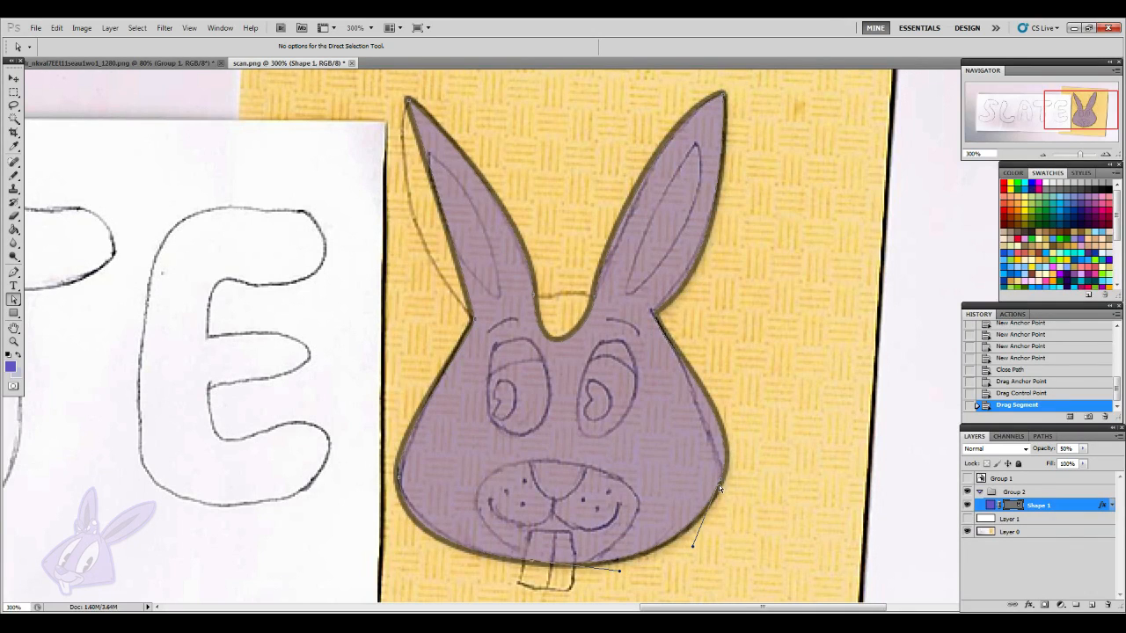
pyautogui.moveTo(745, 422); pyautogui.dragTo(731, 448)
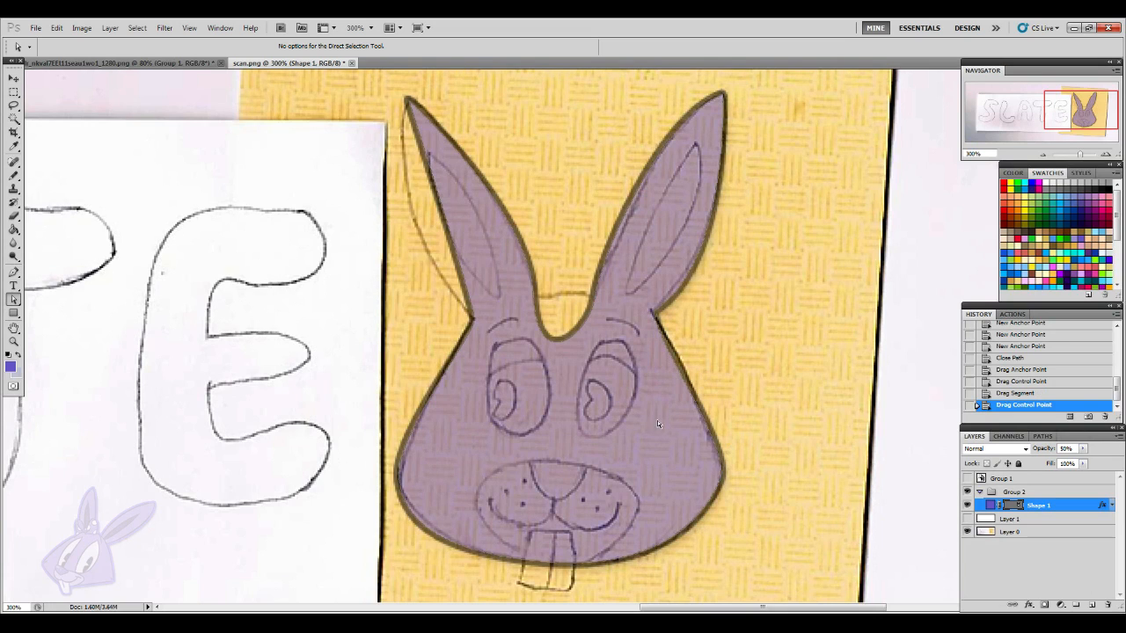
# - Flatten the deep dip between the ears and bend the right ear's inner edge to fit the sketch
pyautogui.scroll(3, 708, 451)
pyautogui.scroll(2, 708, 451)
pyautogui.click(564, 420)
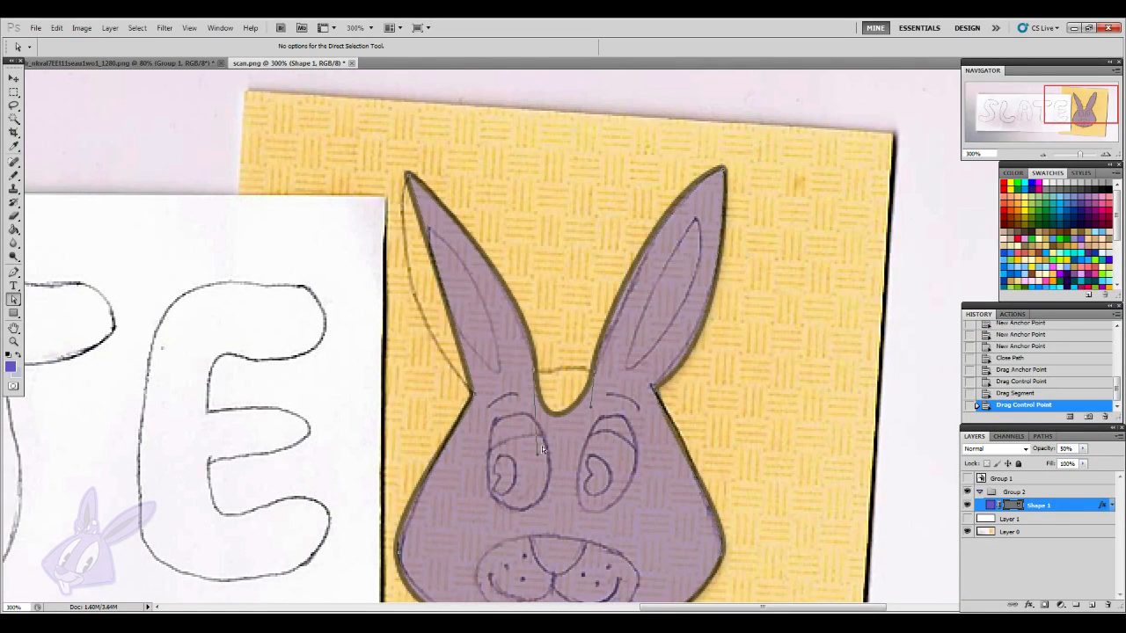
pyautogui.moveTo(538, 455); pyautogui.dragTo(591, 382)
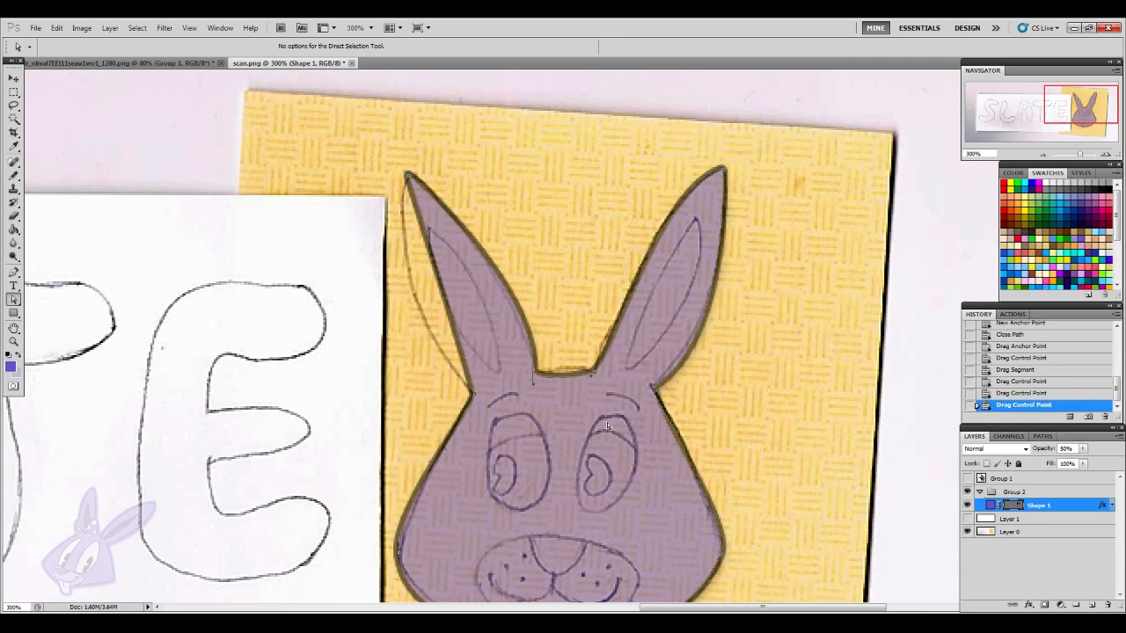
pyautogui.click(596, 374)
pyautogui.moveTo(608, 332); pyautogui.dragTo(620, 281)
# - Curve the left ear's outer edge outward to follow the sketched ear line
pyautogui.click(473, 394)
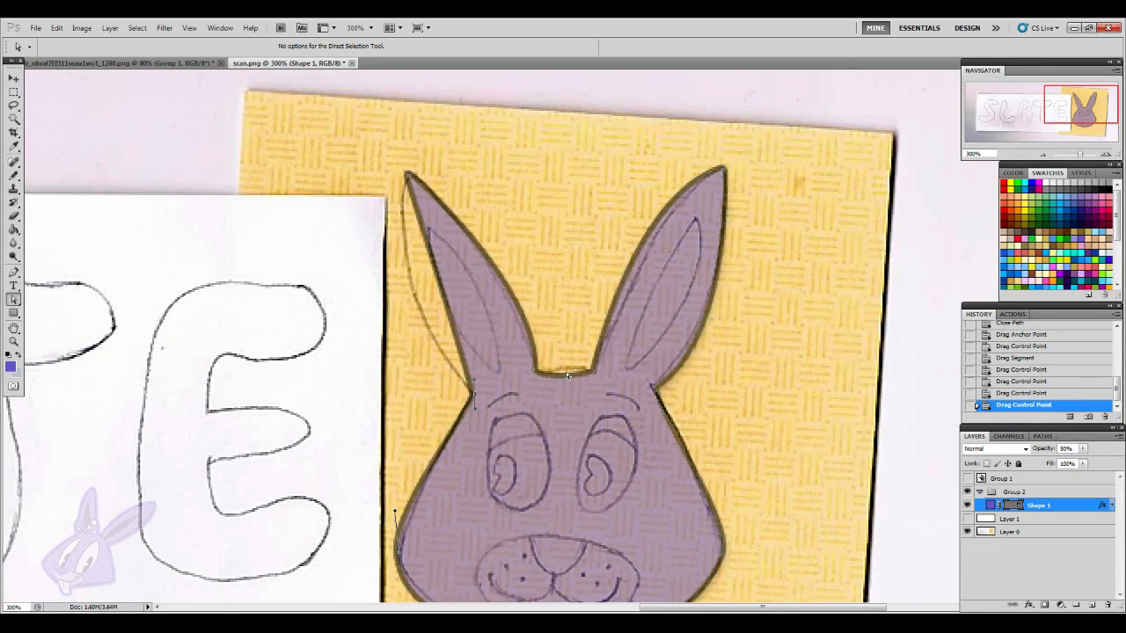
pyautogui.press('alt')
pyautogui.press('alt')
pyautogui.moveTo(475, 378); pyautogui.dragTo(375, 287)
# - Arch the top of the head between the ears slightly upward along the sketch
pyautogui.click(543, 376)
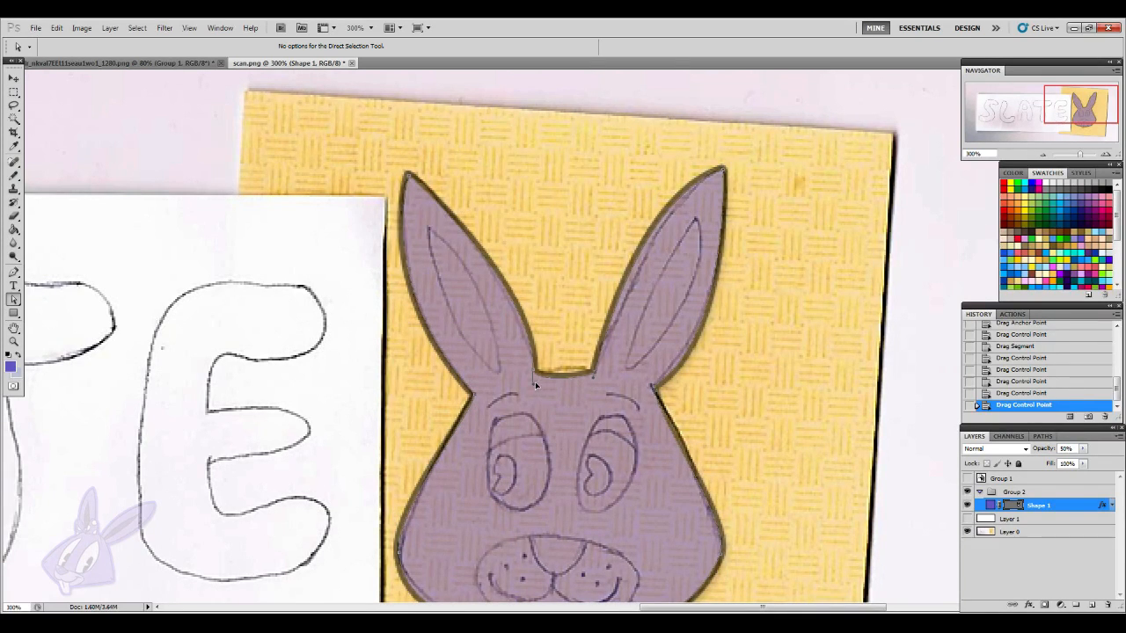
pyautogui.moveTo(567, 368)
pyautogui.mouseDown()
pyautogui.moveTo(591, 357)
pyautogui.moveTo(564, 360)
pyautogui.mouseUp()
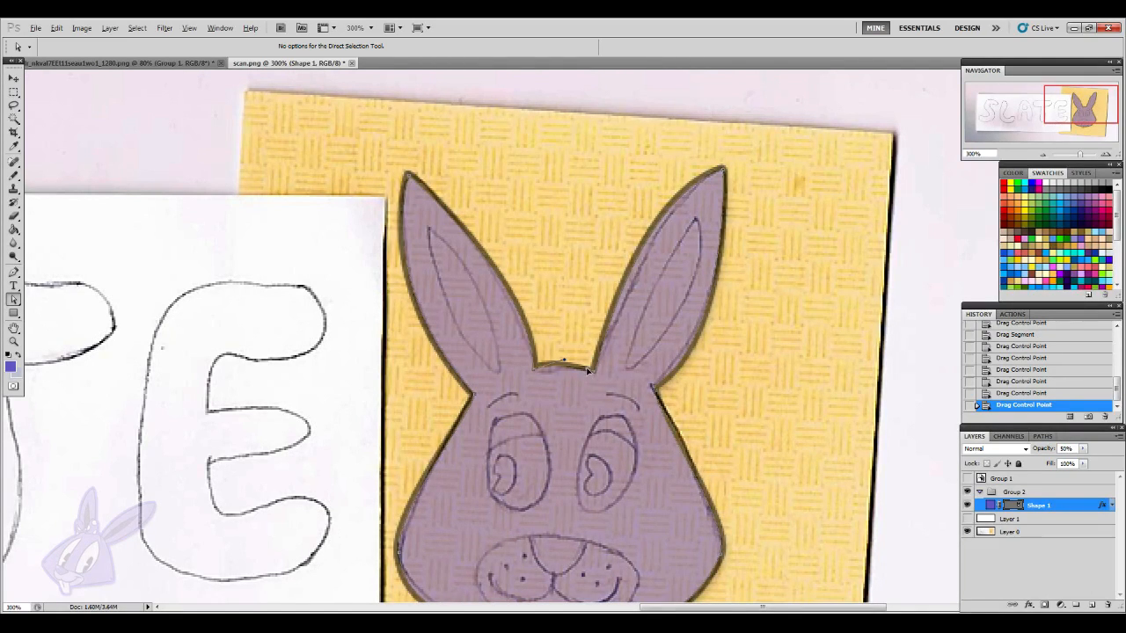
pyautogui.moveTo(594, 371); pyautogui.dragTo(576, 371)
# - Show the white Layer 1 behind the rabbit and refine the outline at the right ear's base, right cheek and chin
pyautogui.click(967, 519)
pyautogui.scroll(-3, 879, 497)
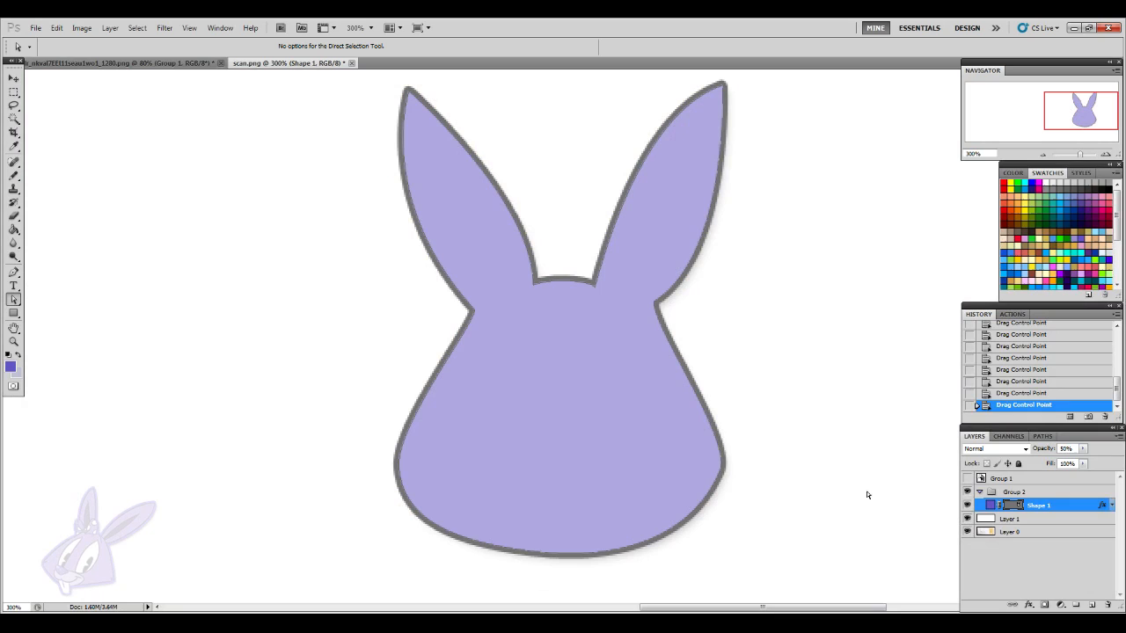
pyautogui.click(655, 307)
pyautogui.moveTo(652, 327); pyautogui.dragTo(687, 360)
pyautogui.click(720, 473)
pyautogui.moveTo(693, 540); pyautogui.dragTo(700, 524)
pyautogui.moveTo(539, 555); pyautogui.dragTo(540, 548)
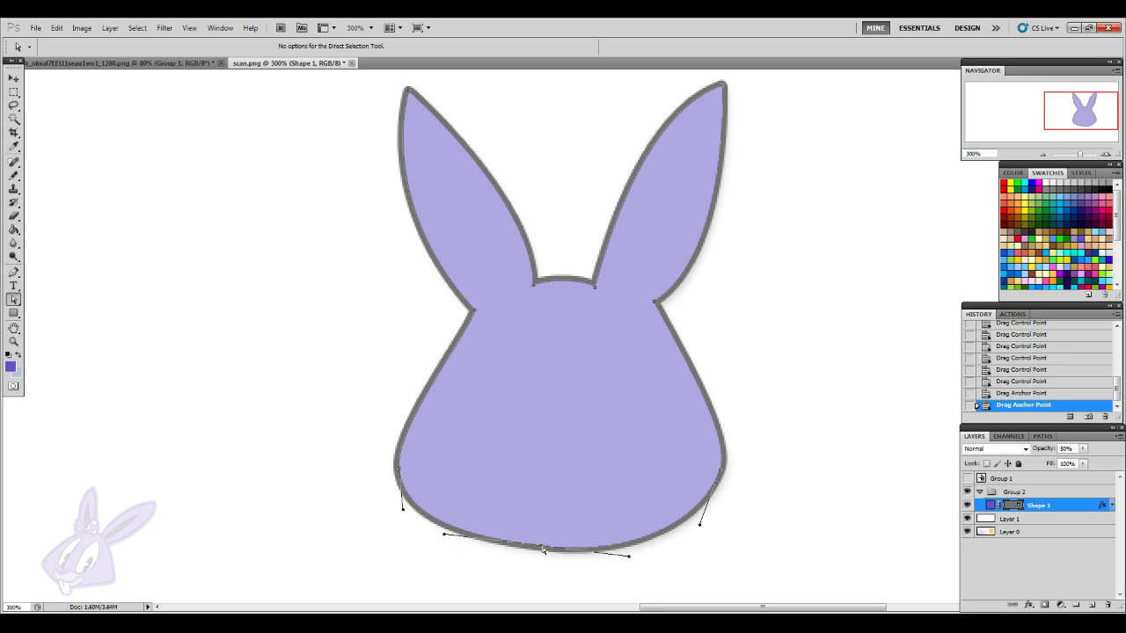
pyautogui.click(722, 500)
pyautogui.moveTo(721, 469); pyautogui.dragTo(729, 470)
pyautogui.click(737, 475)
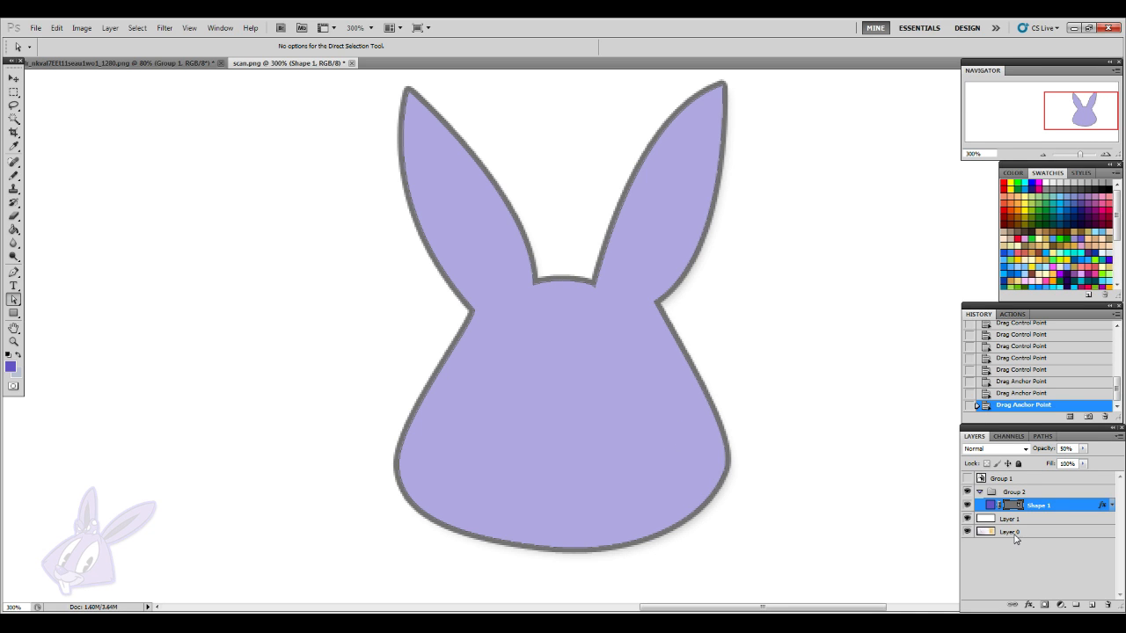
# - Hide the white Layer 1 and the rabbit shape layer to expose the scanned sketch
pyautogui.click(968, 518)
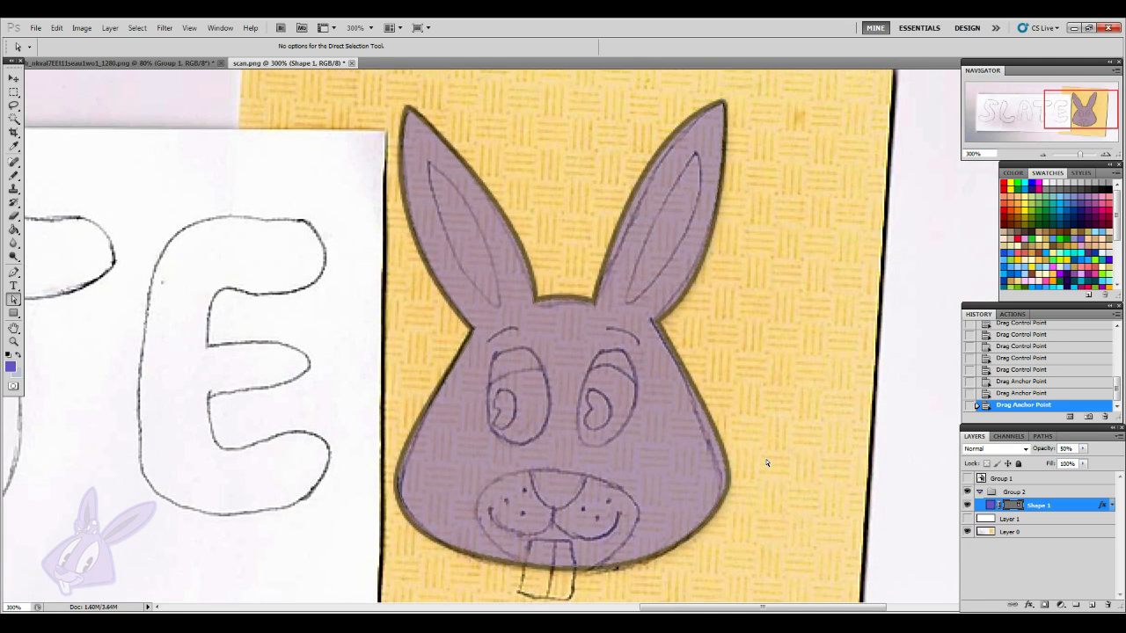
pyautogui.click(967, 506)
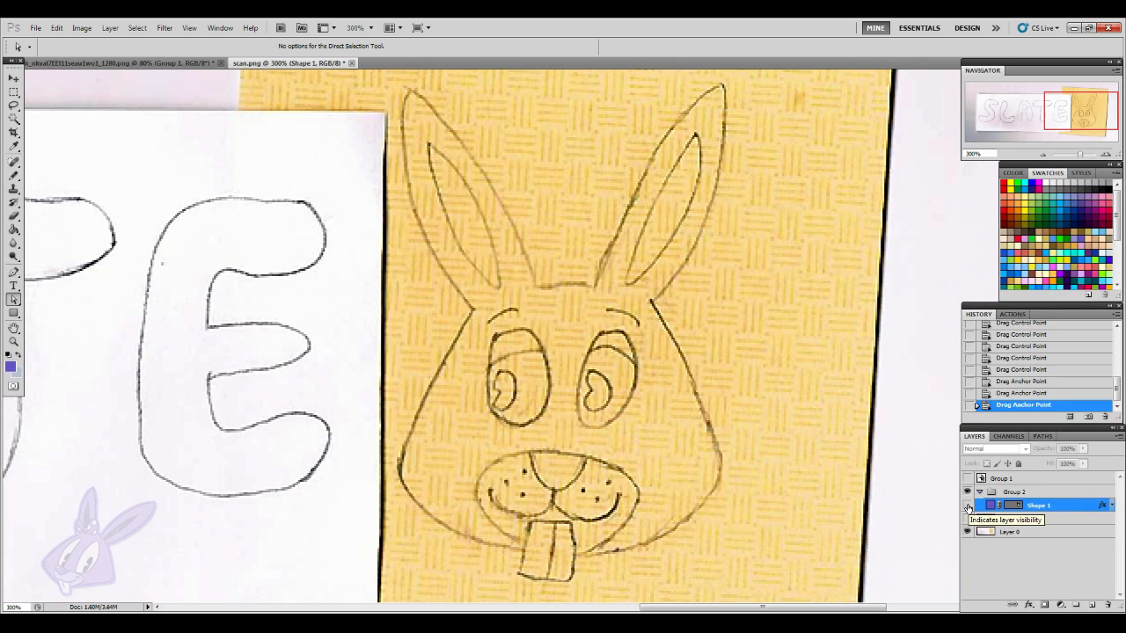
pyautogui.scroll(-2, 813, 435)
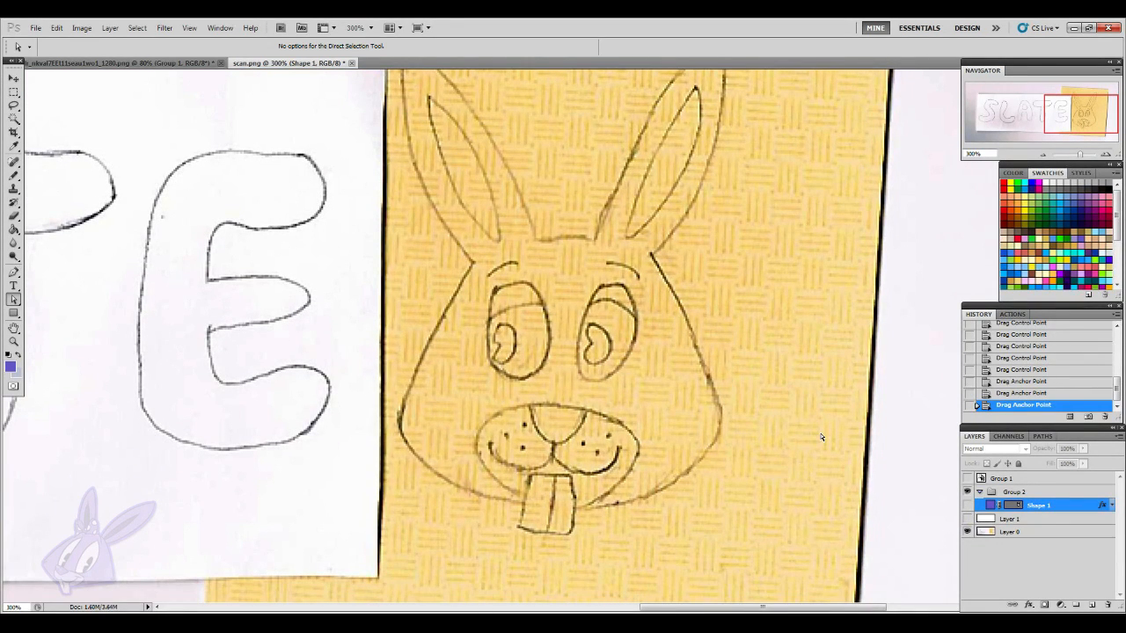
pyautogui.scroll(2, 820, 422)
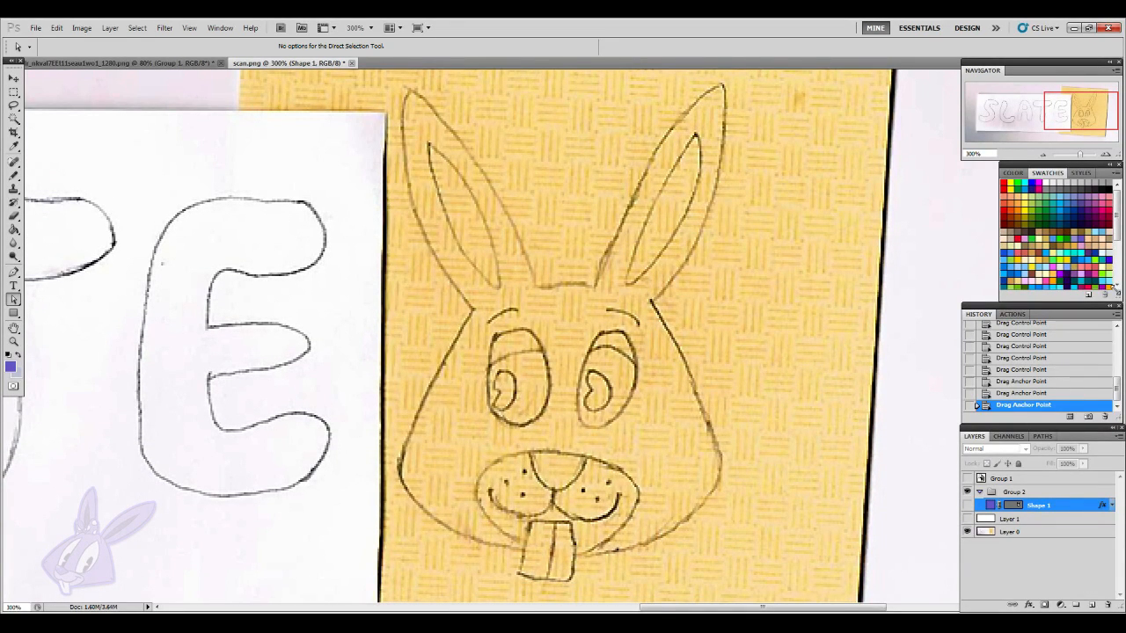
# - Trace the left inner ear with the Pen tool as a closed dark purple shape on its own layer
pyautogui.click(1093, 271)
pyautogui.click(14, 271)
pyautogui.scroll(1, 470, 262)
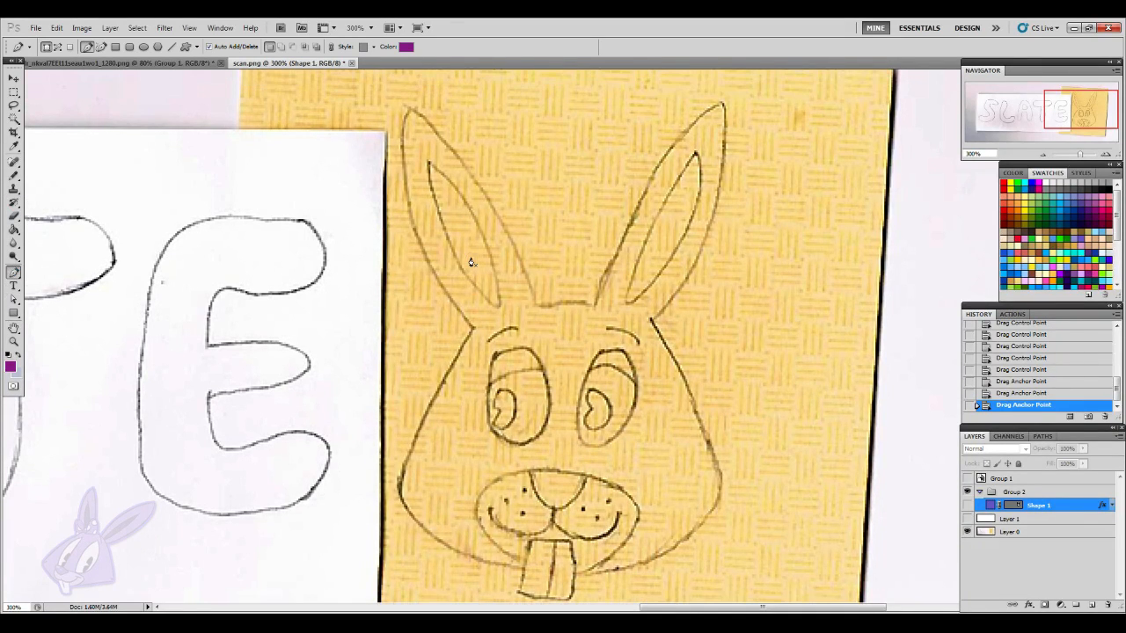
pyautogui.click(428, 162)
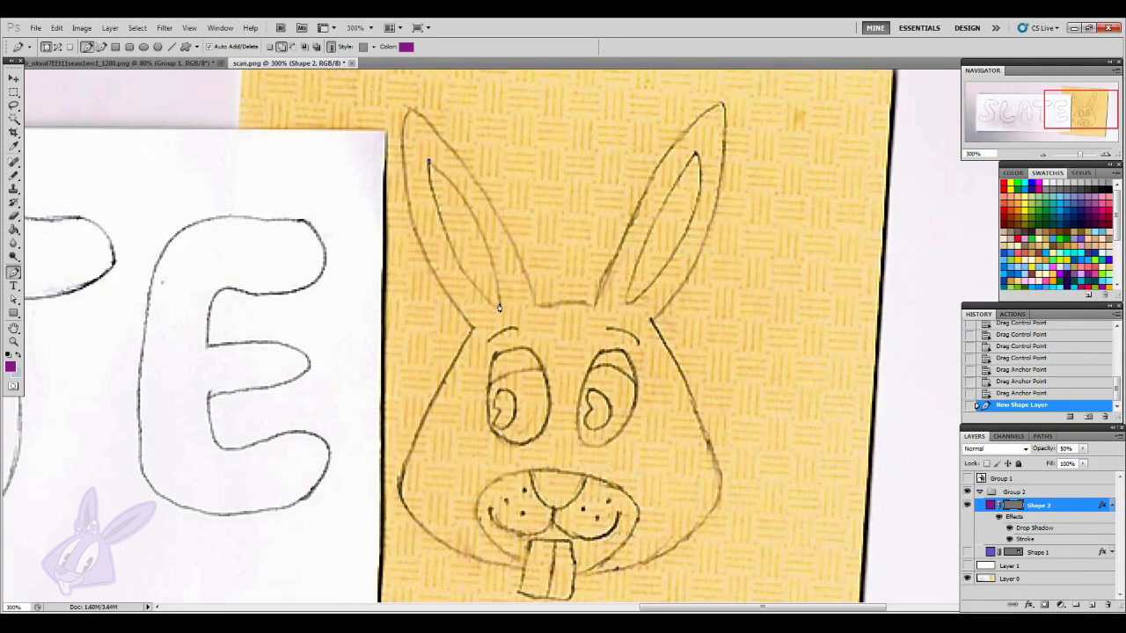
pyautogui.moveTo(485, 240); pyautogui.dragTo(497, 286)
pyautogui.click(497, 308)
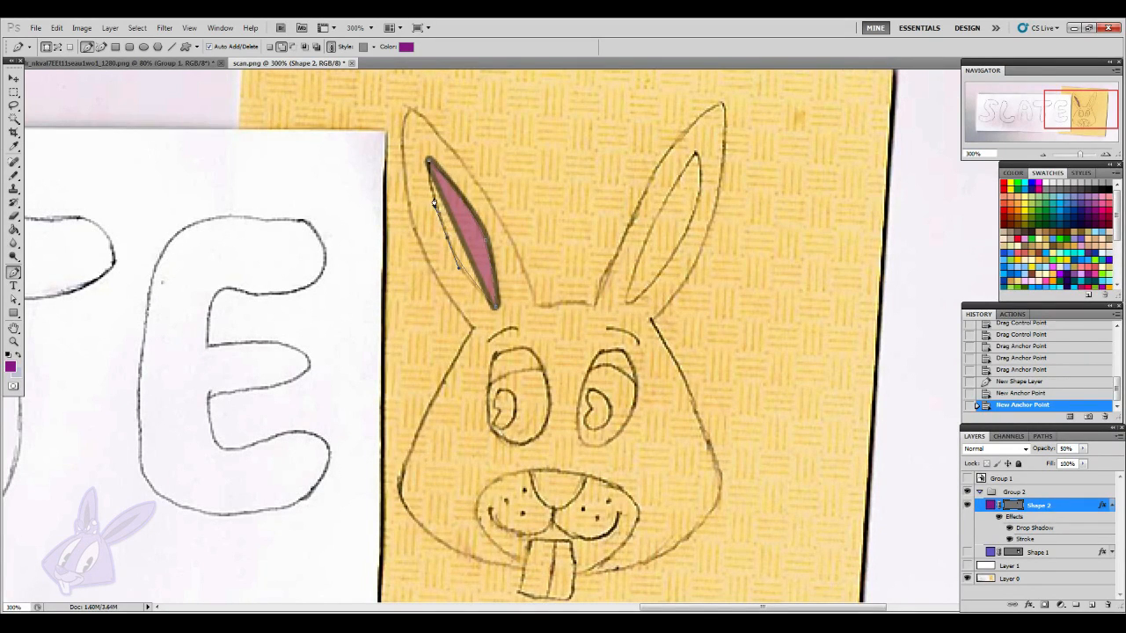
pyautogui.click(427, 164)
pyautogui.click(427, 164)
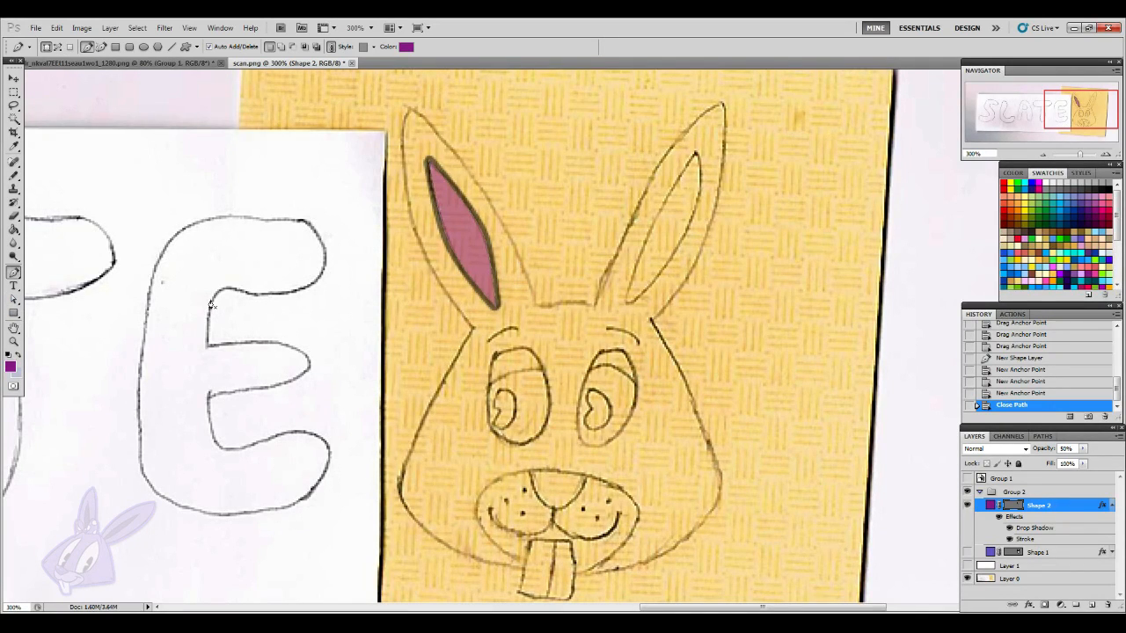
# - Duplicate the left inner-ear path with the Path Selection tool and place the copy between the two ears
pyautogui.click(14, 300)
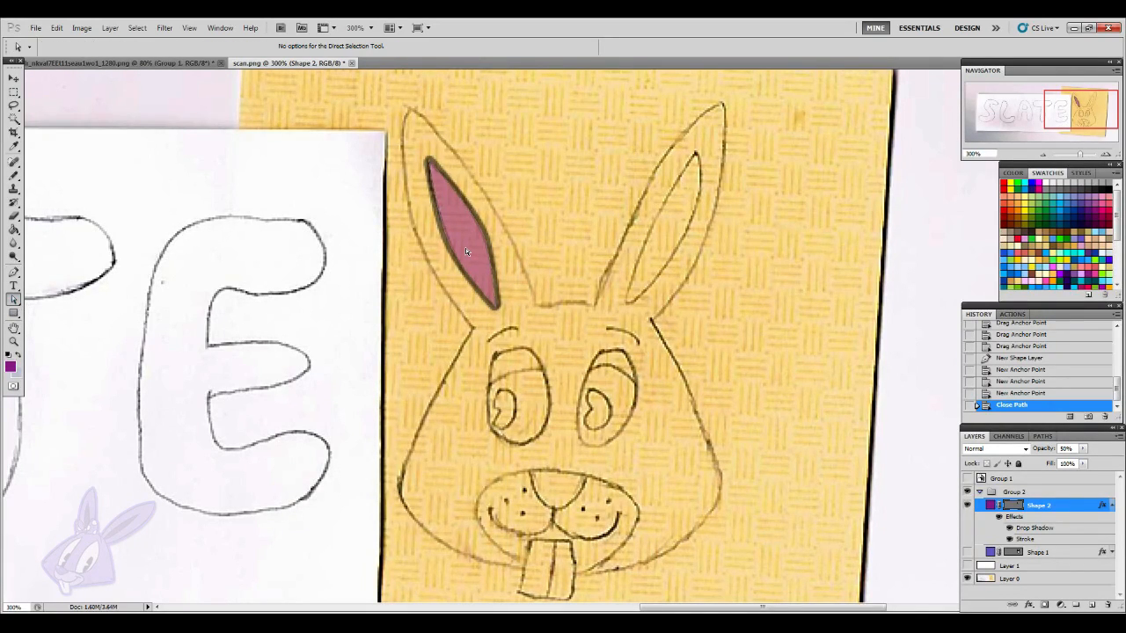
pyautogui.click(15, 301)
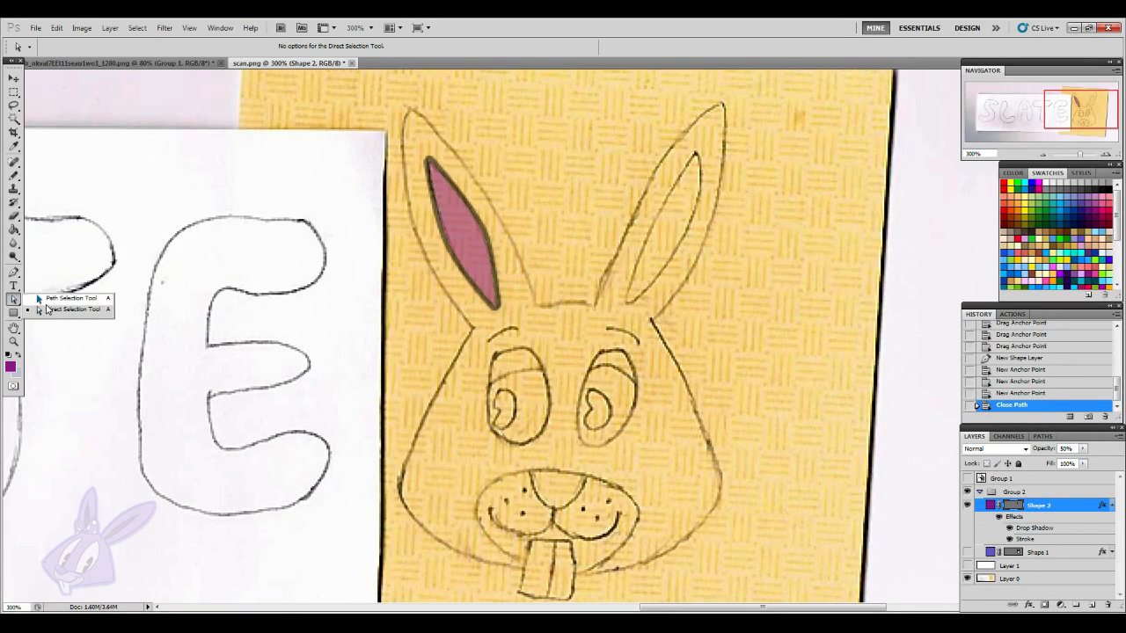
pyautogui.click(62, 301)
pyautogui.click(462, 257)
pyautogui.hotkey('ctrl', 'v')
pyautogui.moveTo(475, 252); pyautogui.dragTo(583, 247)
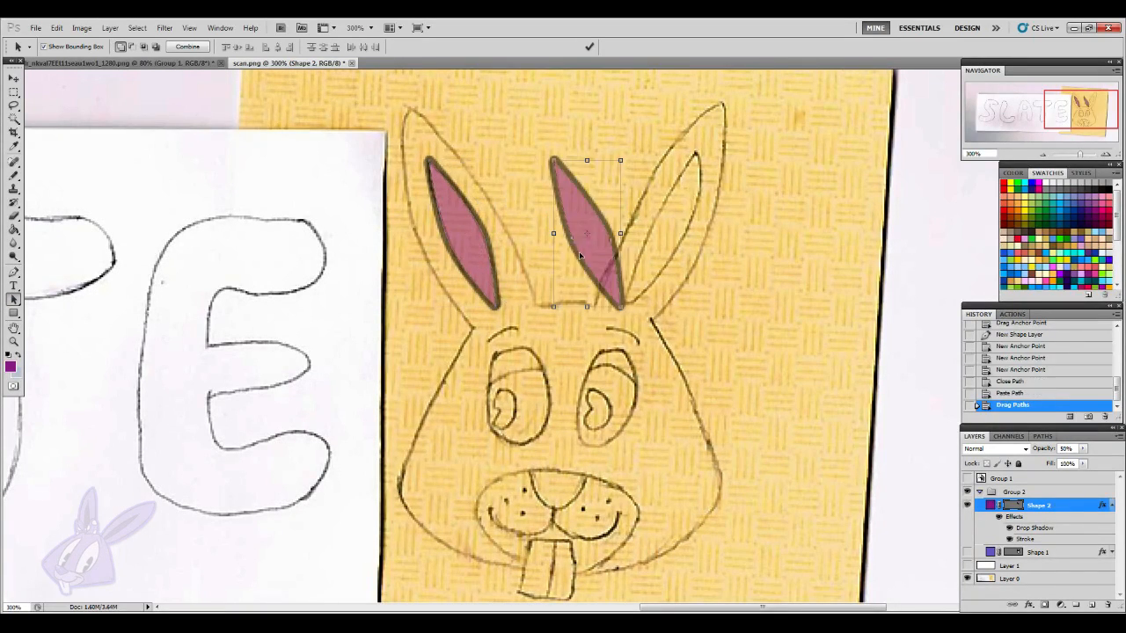
# - Flip the copied inner-ear path horizontally and apply the transformation
pyautogui.hotkey('ctrl', 't')
pyautogui.rightClick(564, 276)
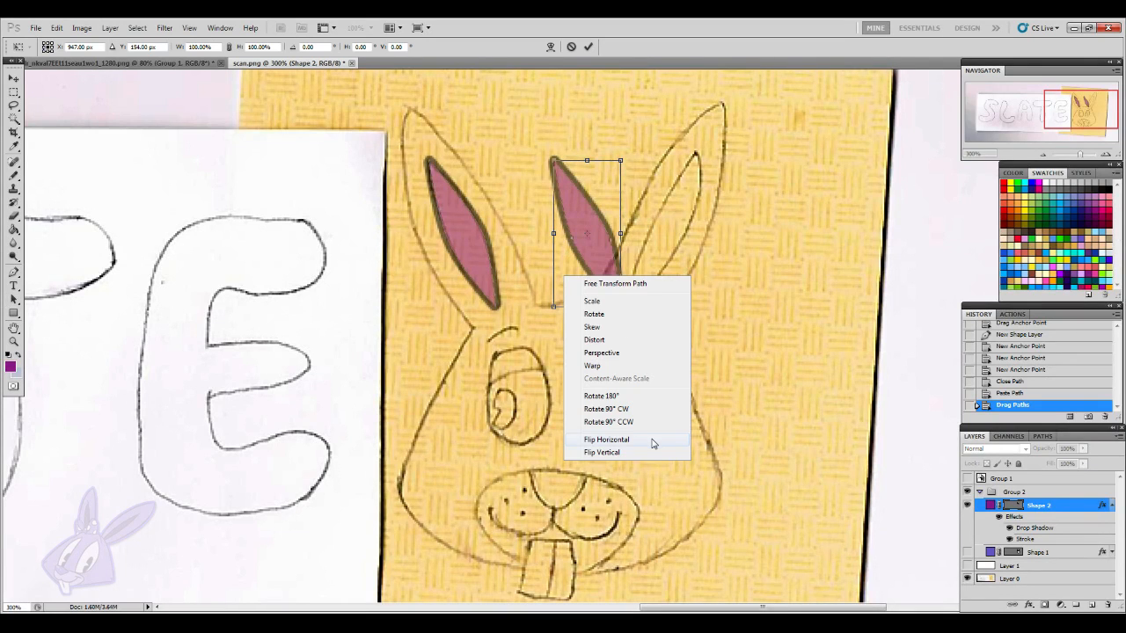
pyautogui.click(607, 440)
pyautogui.click(14, 78)
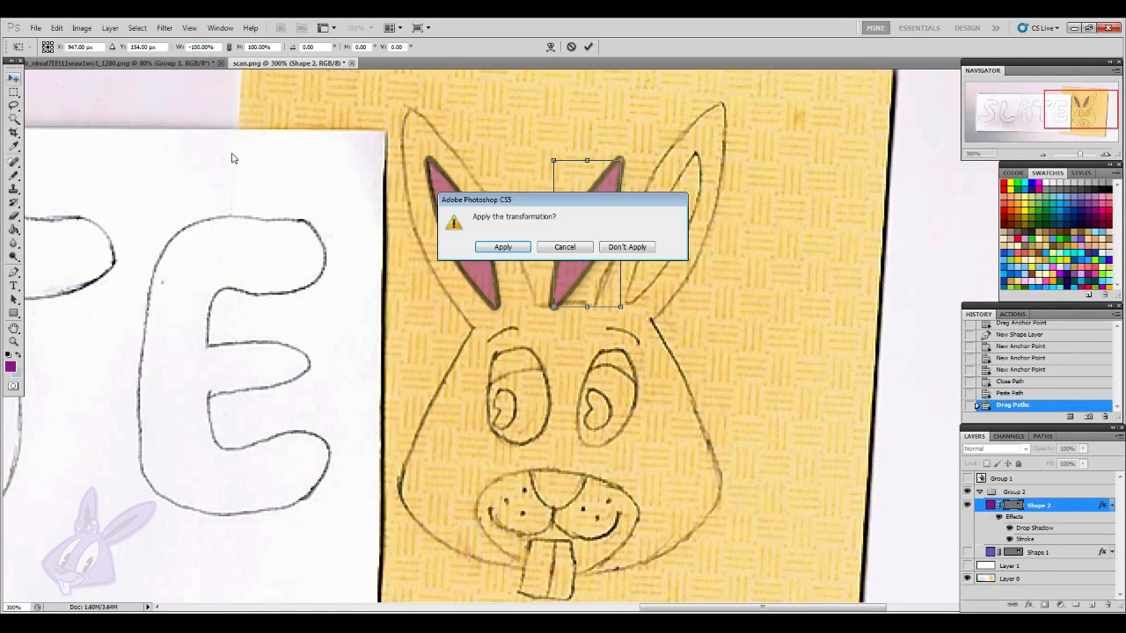
pyautogui.click(500, 245)
# - Move the mirrored inner-ear path onto the sketched right inner ear and nudge it slightly to the right
pyautogui.click(14, 299)
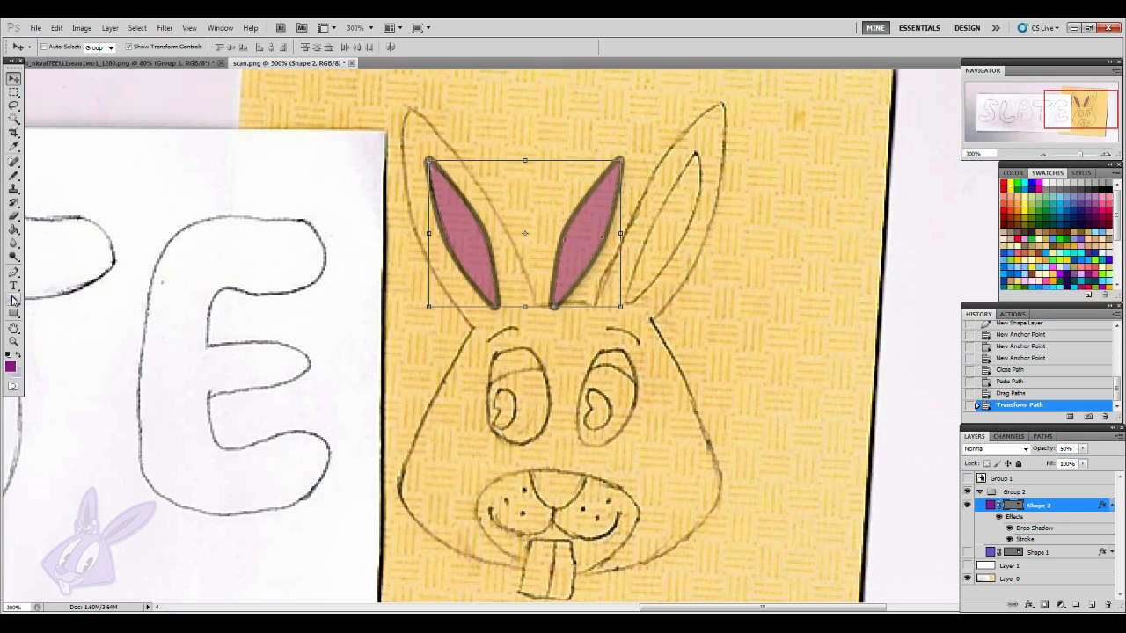
pyautogui.click(658, 288)
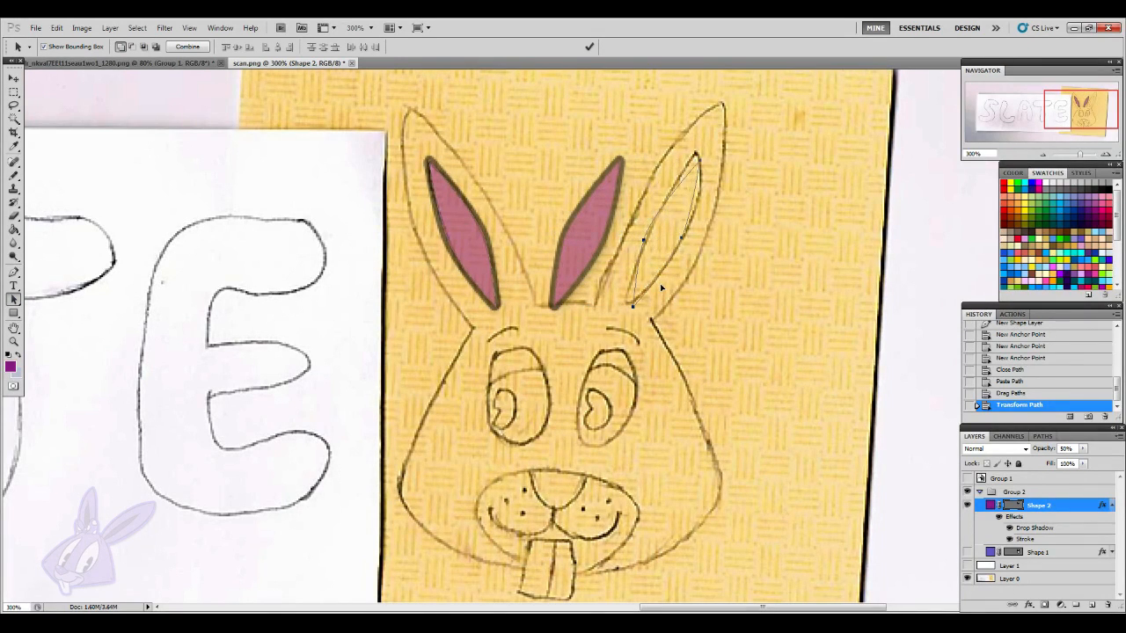
pyautogui.moveTo(658, 288); pyautogui.dragTo(739, 290)
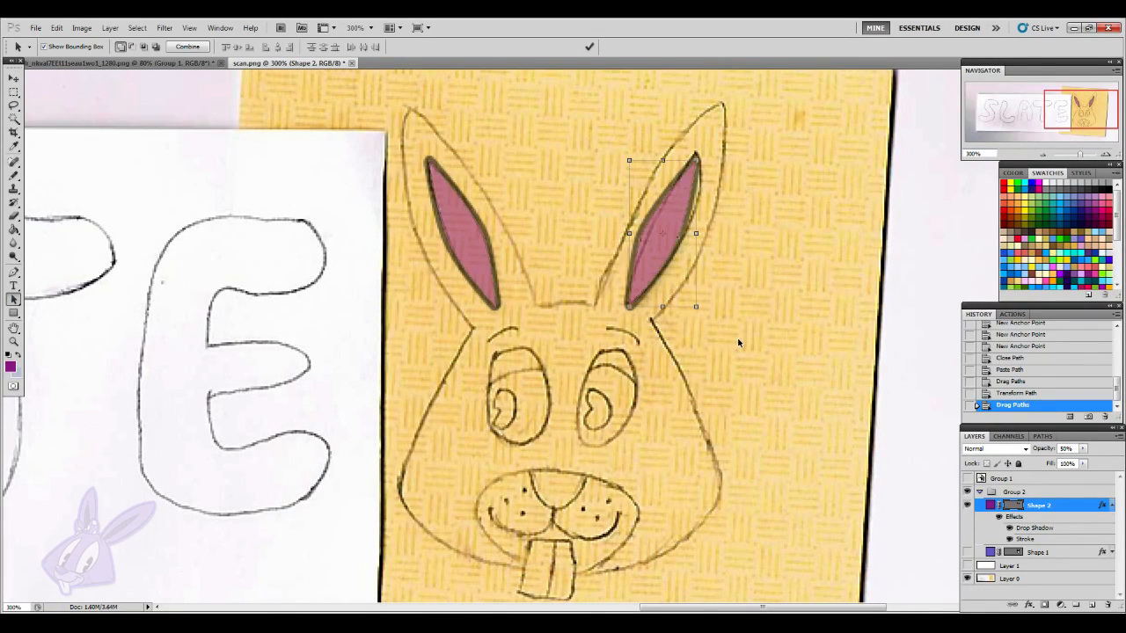
pyautogui.press('Right')
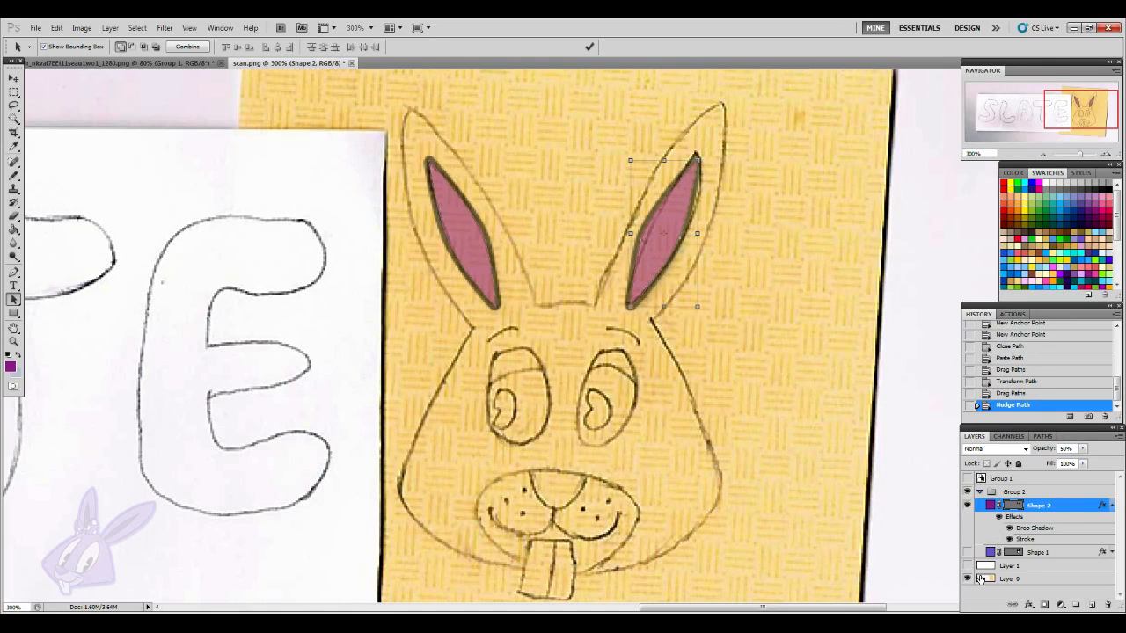
# - Show the rabbit shape layer and the white Layer 1 again behind the inner ears
pyautogui.click(967, 553)
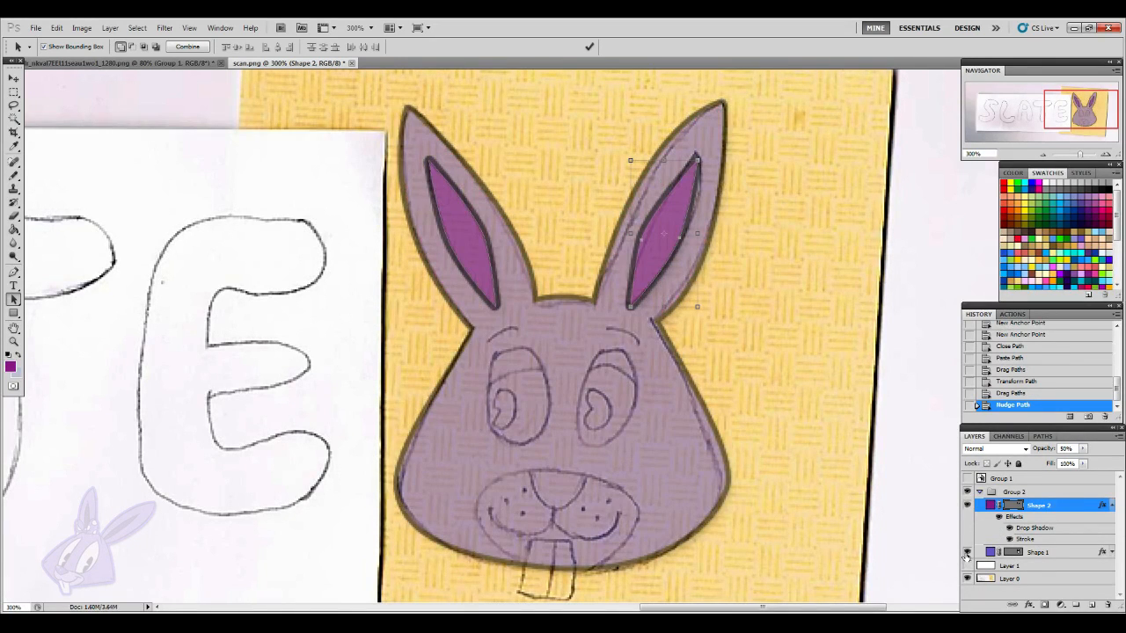
pyautogui.click(967, 552)
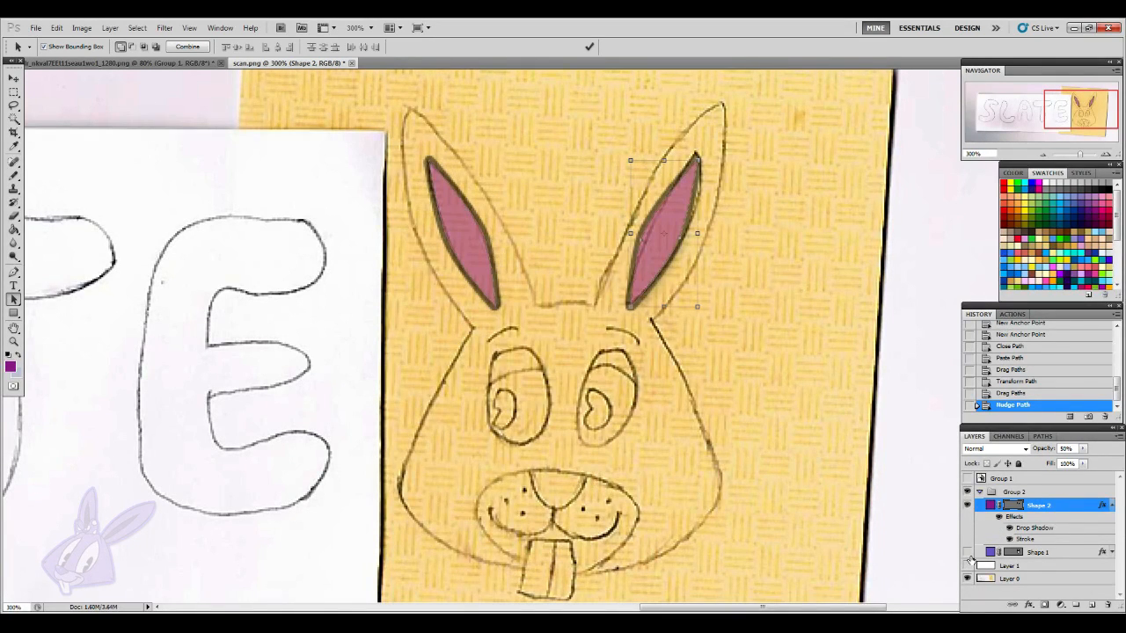
pyautogui.click(967, 566)
pyautogui.click(967, 552)
# - Shift the right inner-ear path slightly upward within the right ear
pyautogui.scroll(5, 739, 449)
pyautogui.click(681, 358)
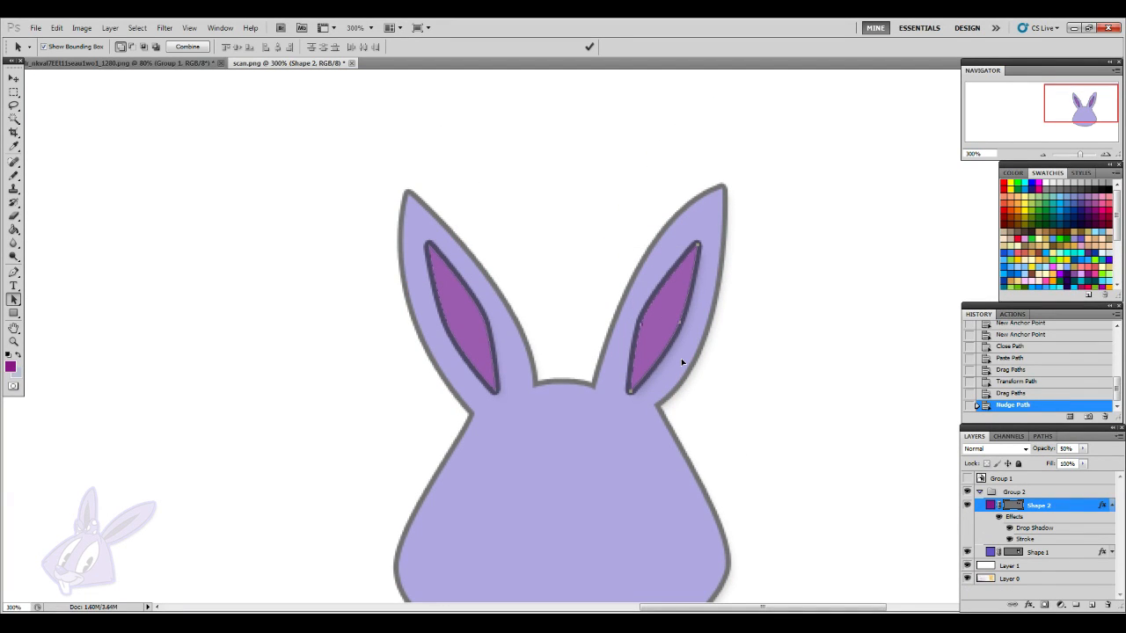
pyautogui.moveTo(684, 359); pyautogui.dragTo(627, 370)
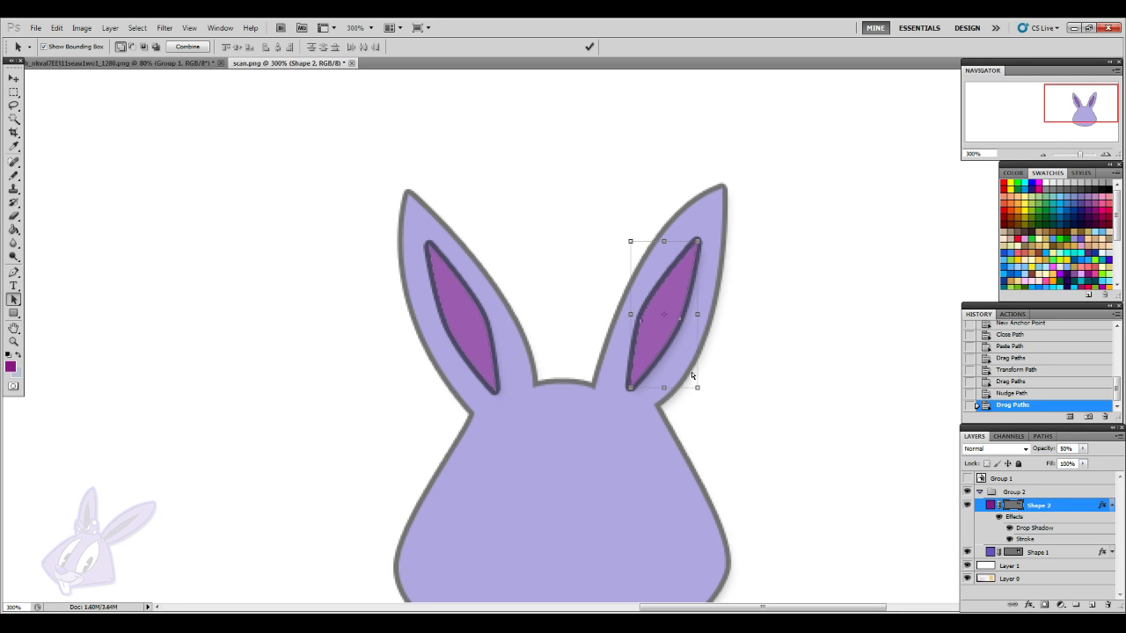
# - Undo the last drag of the right inner-ear path
pyautogui.hotkey('ctrl', 'z')
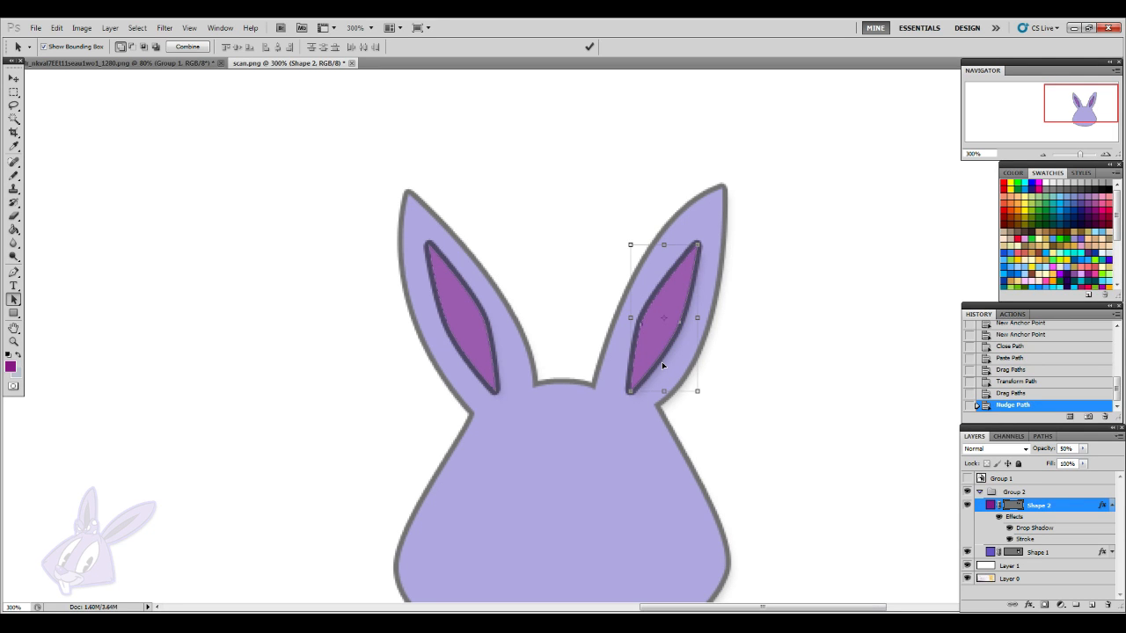
pyautogui.scroll(-3, 707, 450)
pyautogui.scroll(-1, 707, 450)
pyautogui.scroll(3, 707, 451)
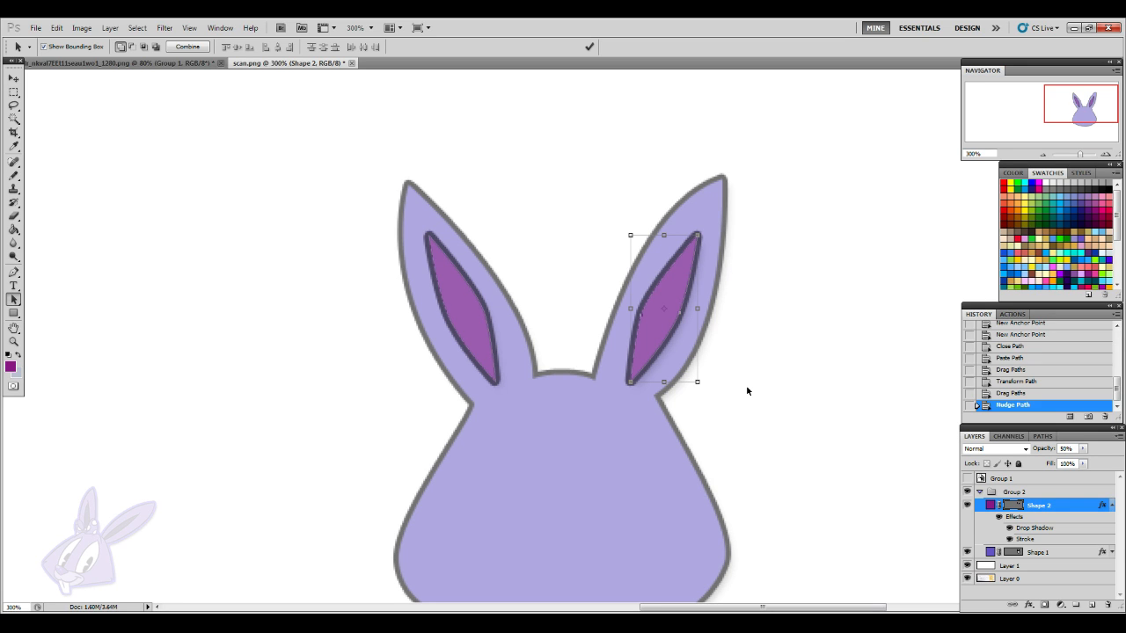
# - Collapse the inner-ear layer's effects list and hide the rabbit shapes and white Layer 1 to expose the scanned sketch
pyautogui.click(1112, 506)
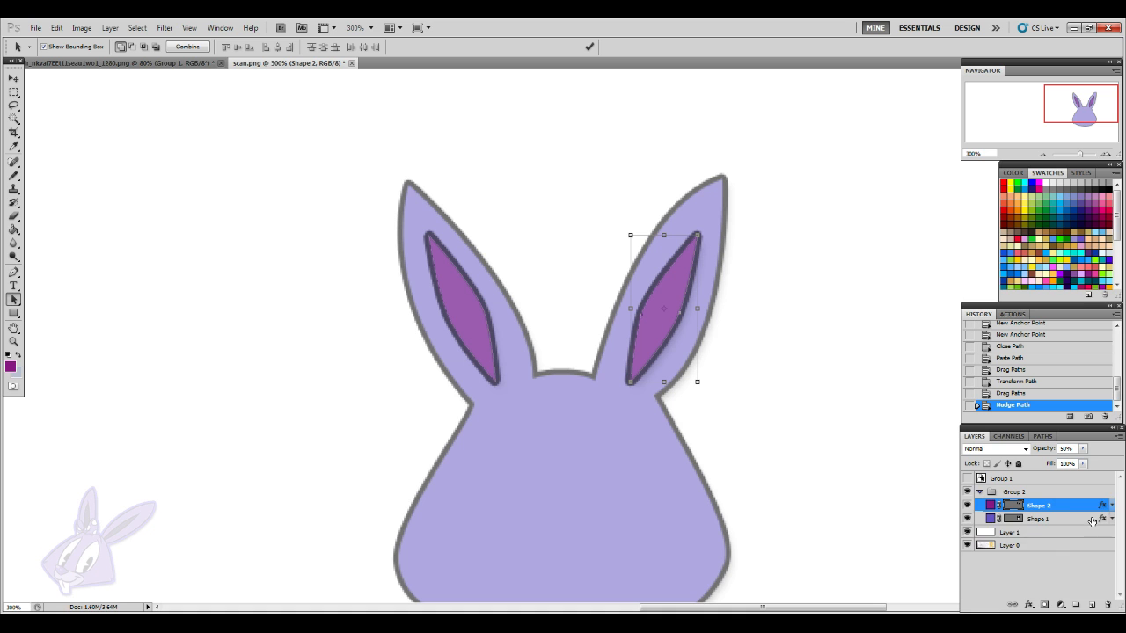
pyautogui.keyDown('alt'); pyautogui.click(966, 544); pyautogui.keyUp('alt')
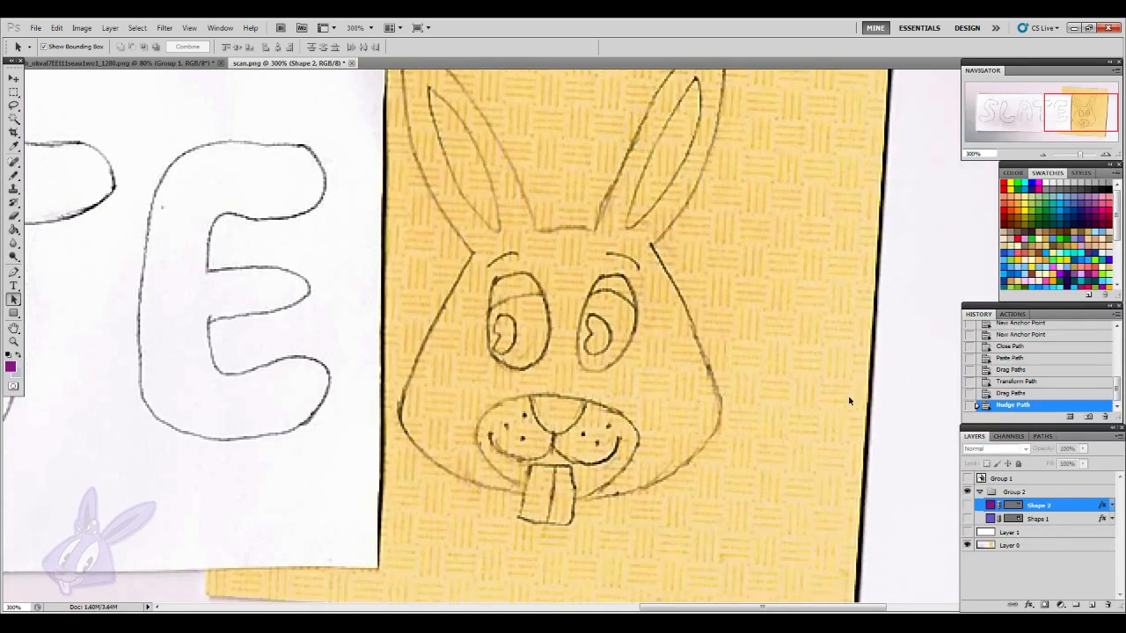
pyautogui.scroll(1, 849, 401)
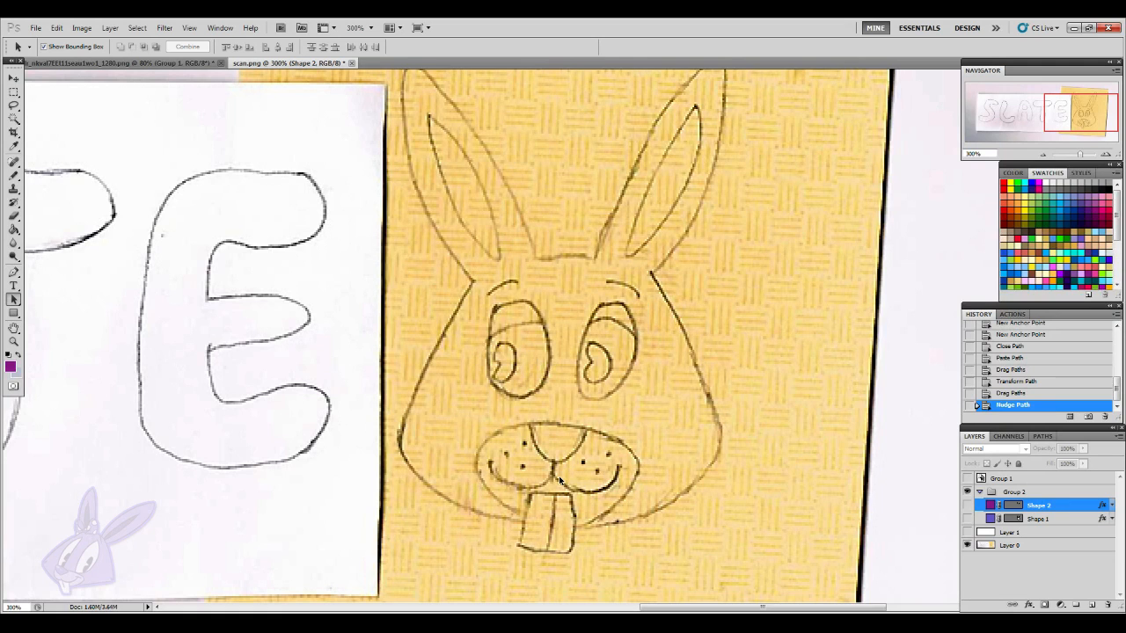
pyautogui.scroll(2, 610, 476)
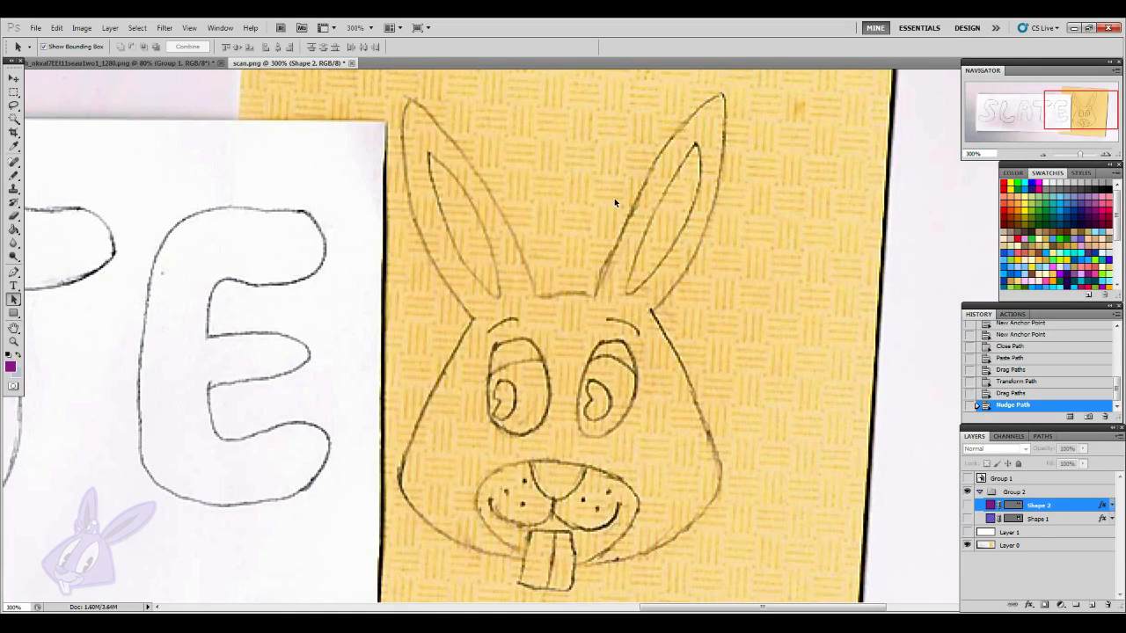
pyautogui.scroll(-2, 734, 215)
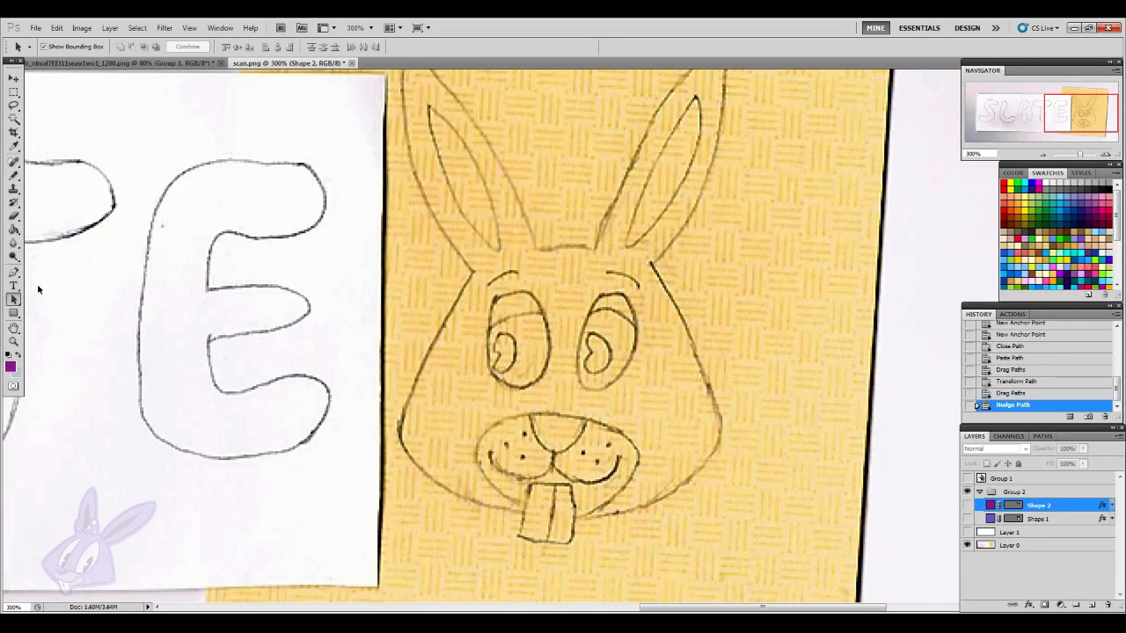
# - Trace the sketched left eye as a closed oval shape with the Pen tool and collapse the new layer's effects list
pyautogui.click(14, 273)
pyautogui.scroll(2, 670, 447)
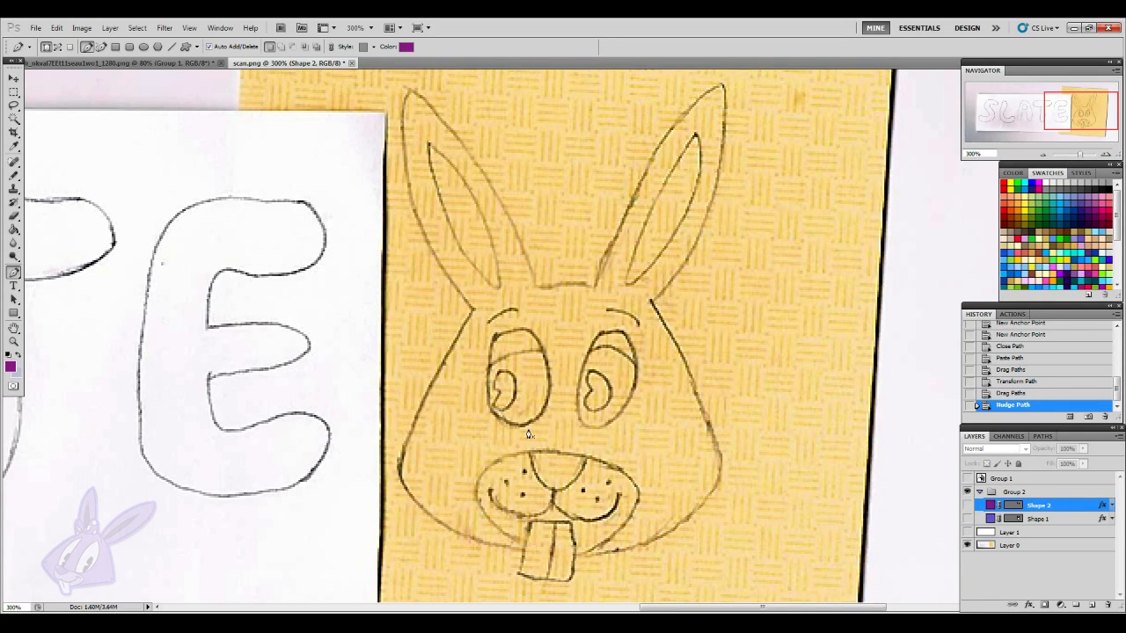
pyautogui.click(489, 431)
pyautogui.click(549, 424)
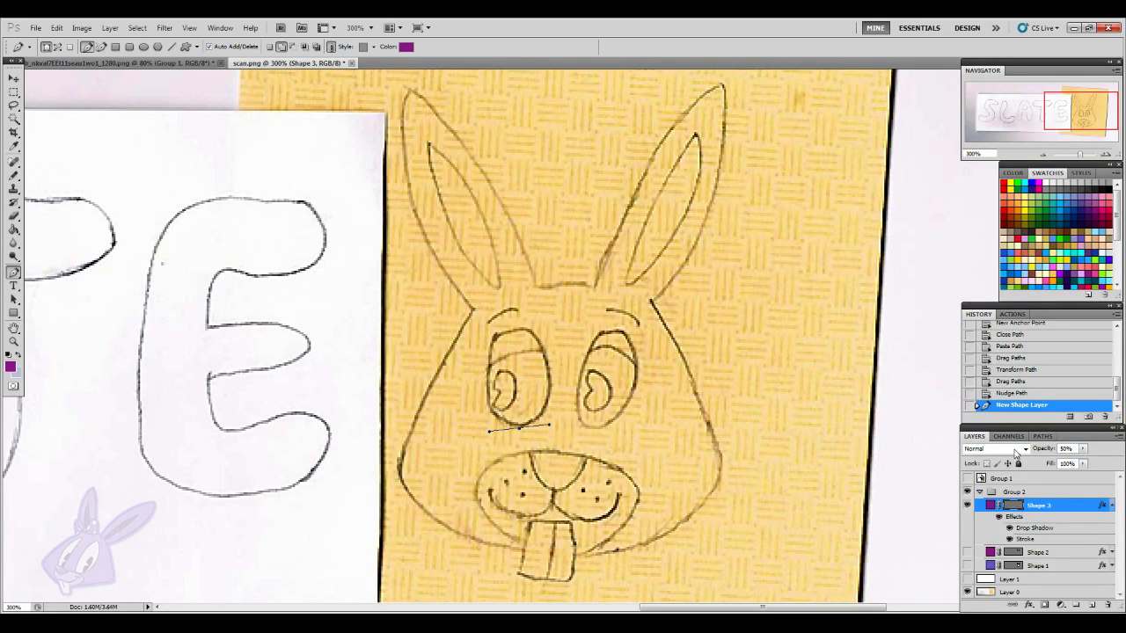
pyautogui.click(1111, 505)
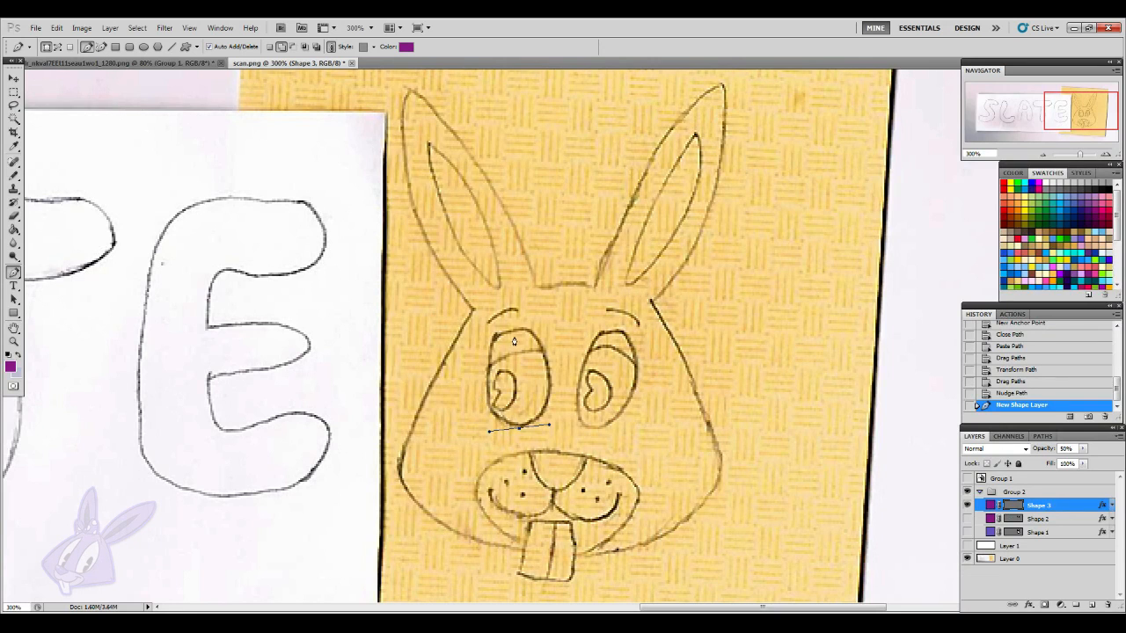
pyautogui.moveTo(509, 332); pyautogui.dragTo(455, 336)
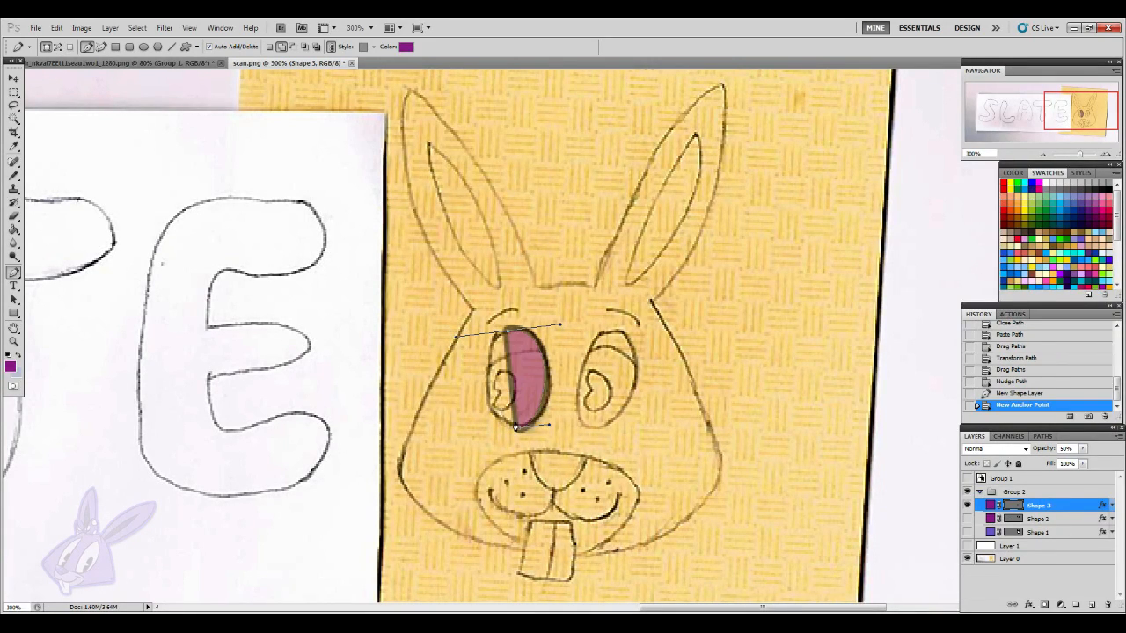
pyautogui.click(521, 431)
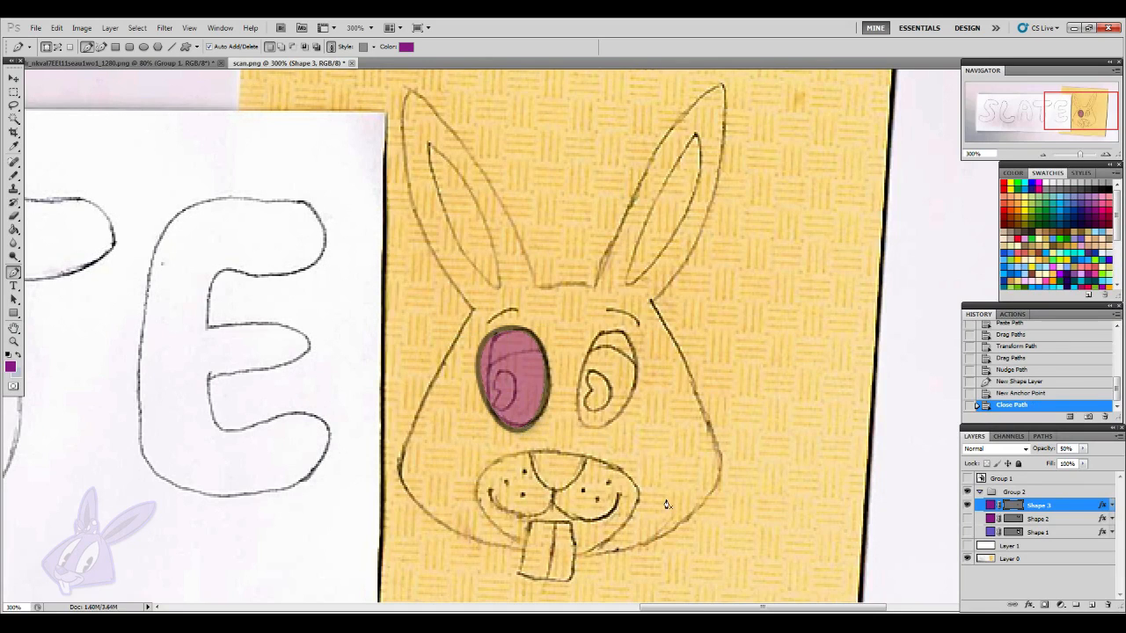
# - Change the left-eye shape's fill colour to white (ffffff) and show the white Layer 1 behind it
pyautogui.click(967, 546)
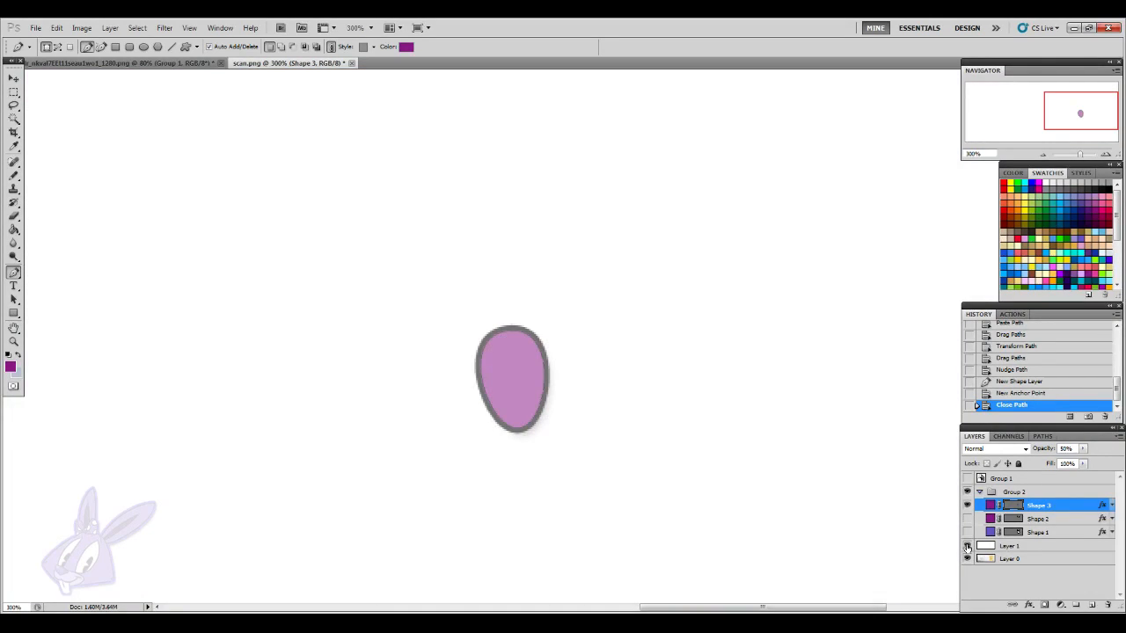
pyautogui.doubleClick(990, 506)
pyautogui.click(528, 322)
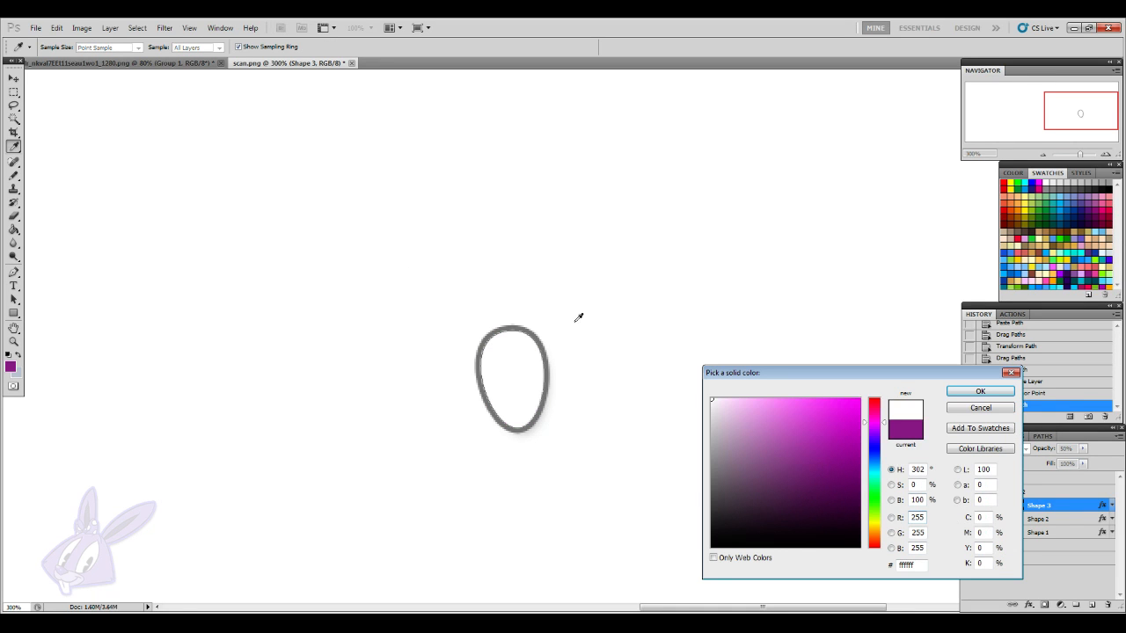
pyautogui.click(980, 390)
pyautogui.click(967, 546)
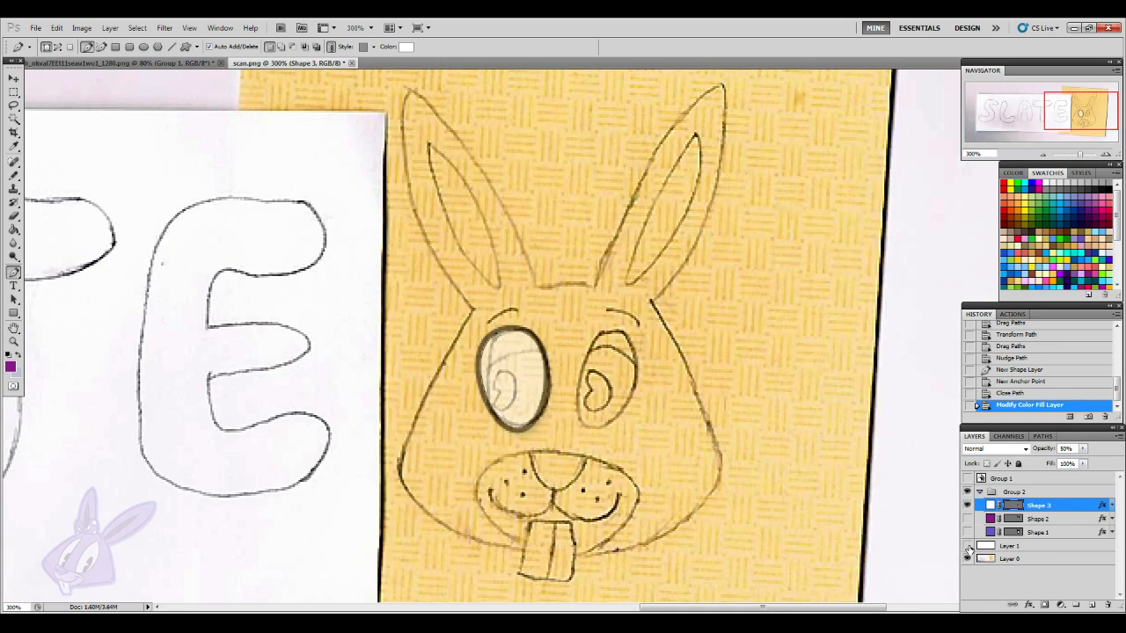
pyautogui.click(967, 546)
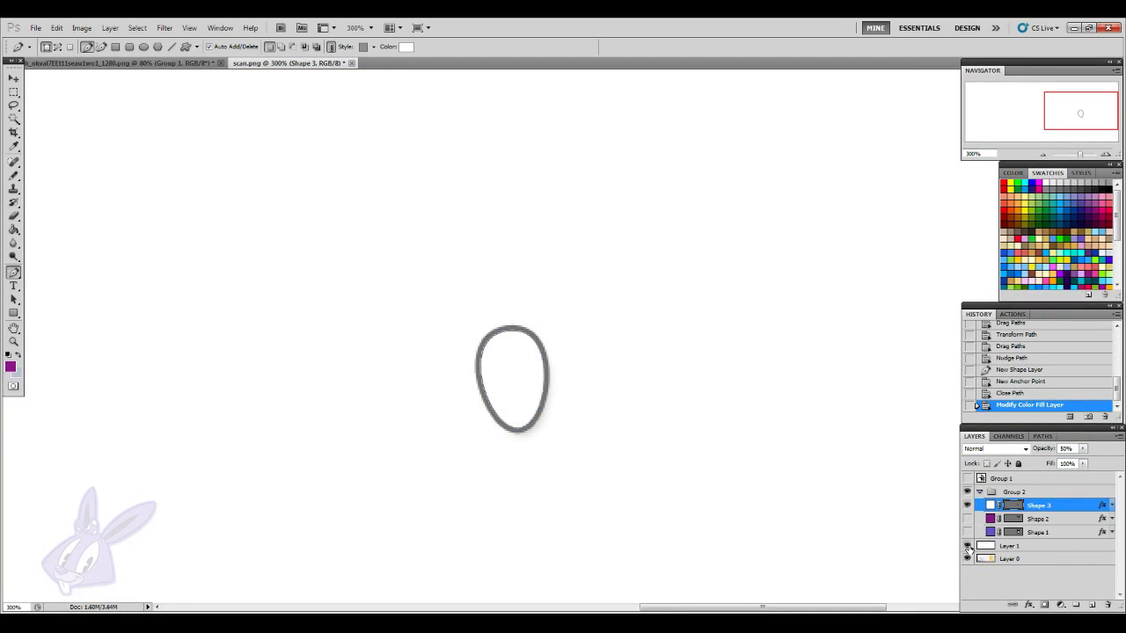
# - Reselect the left-eye layer with its path inactive, then hide Layer 1 and the eye shape to expose the sketch
pyautogui.click(1045, 520)
pyautogui.click(1048, 506)
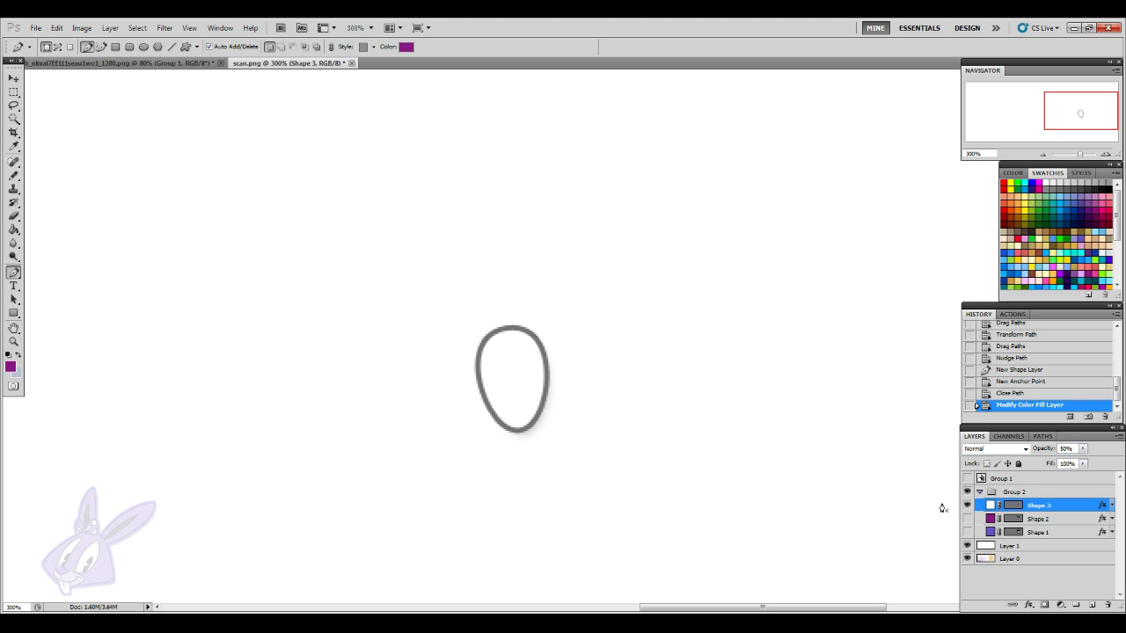
pyautogui.click(968, 546)
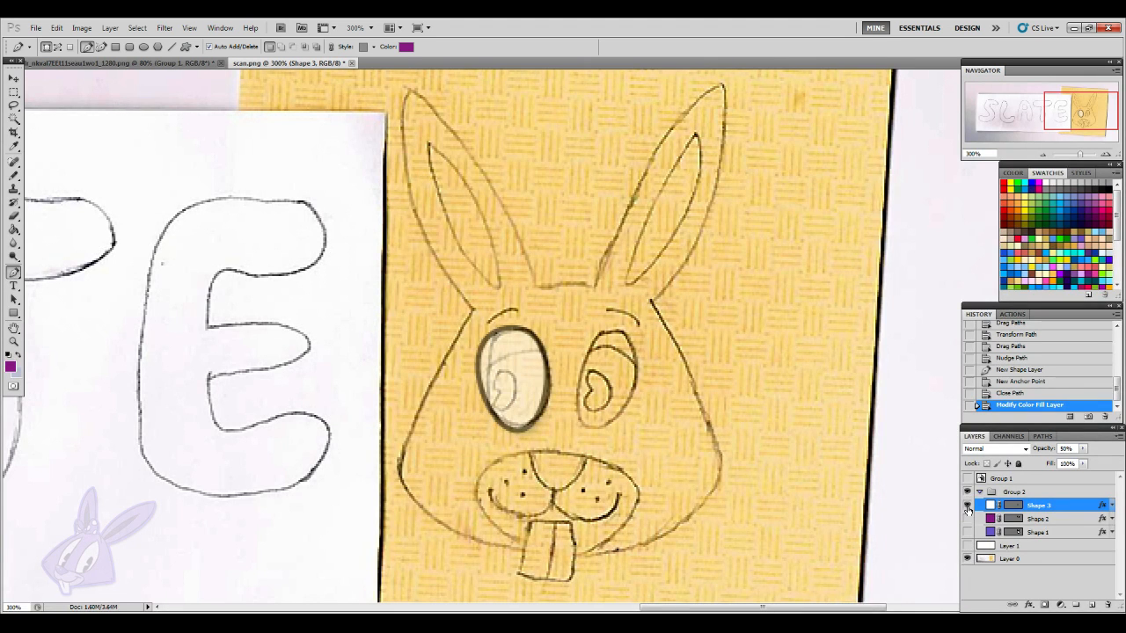
pyautogui.click(968, 505)
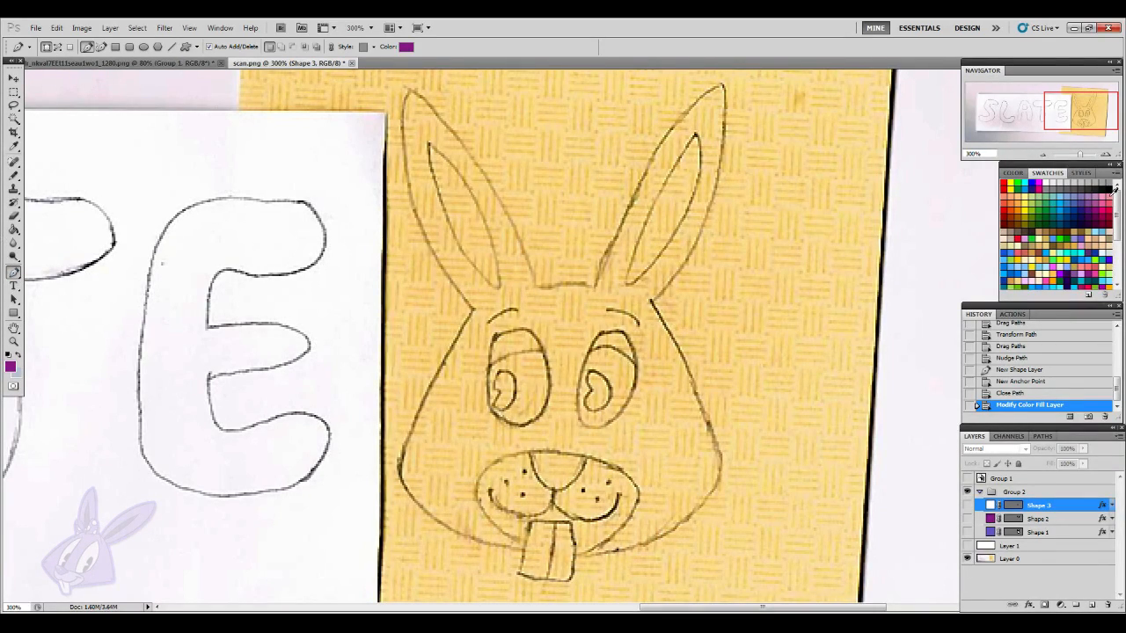
# - Trace the left eyebrow as a thin closed black shape with the Pen tool and clear its layer style
pyautogui.click(1109, 188)
pyautogui.scroll(2, 510, 308)
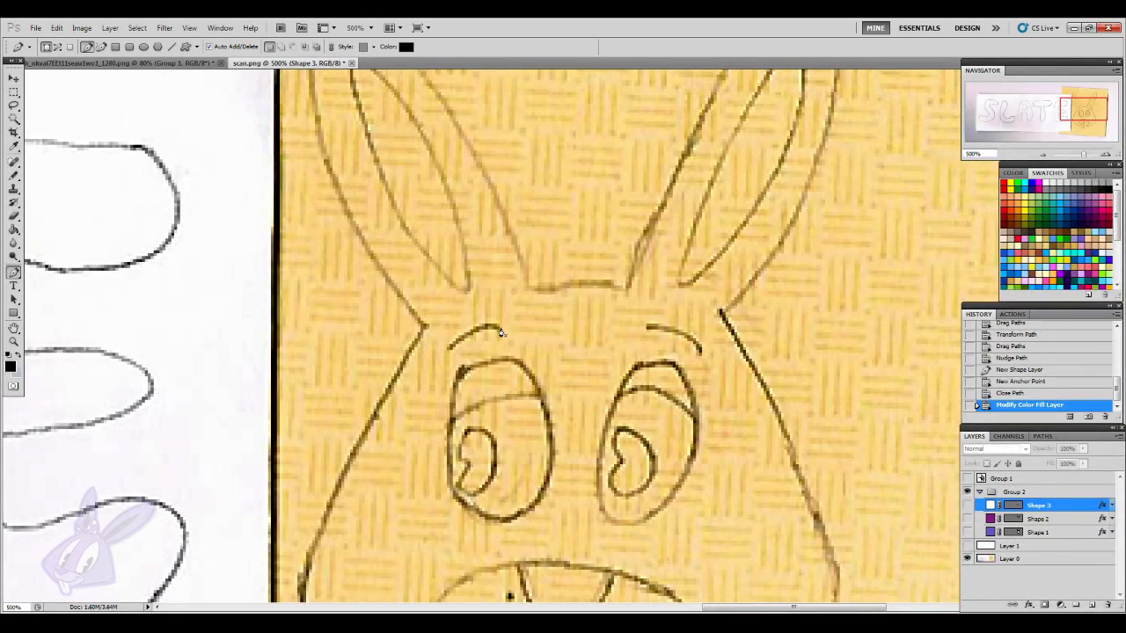
pyautogui.click(500, 331)
pyautogui.click(476, 332)
pyautogui.click(464, 342)
pyautogui.click(444, 349)
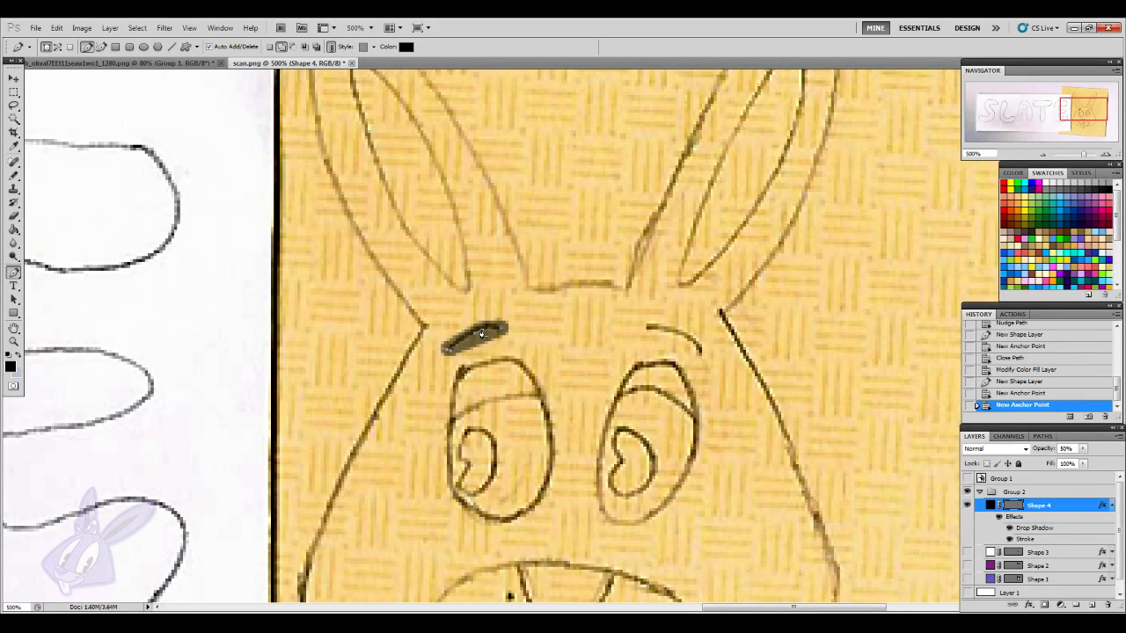
pyautogui.click(504, 330)
pyautogui.click(503, 330)
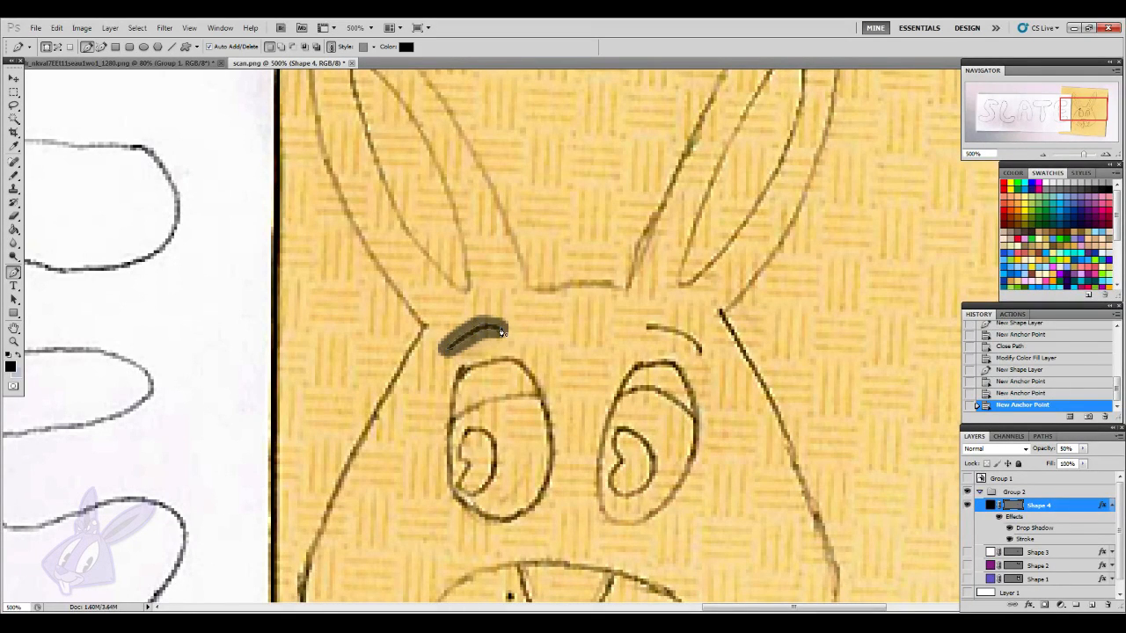
pyautogui.rightClick(1075, 506)
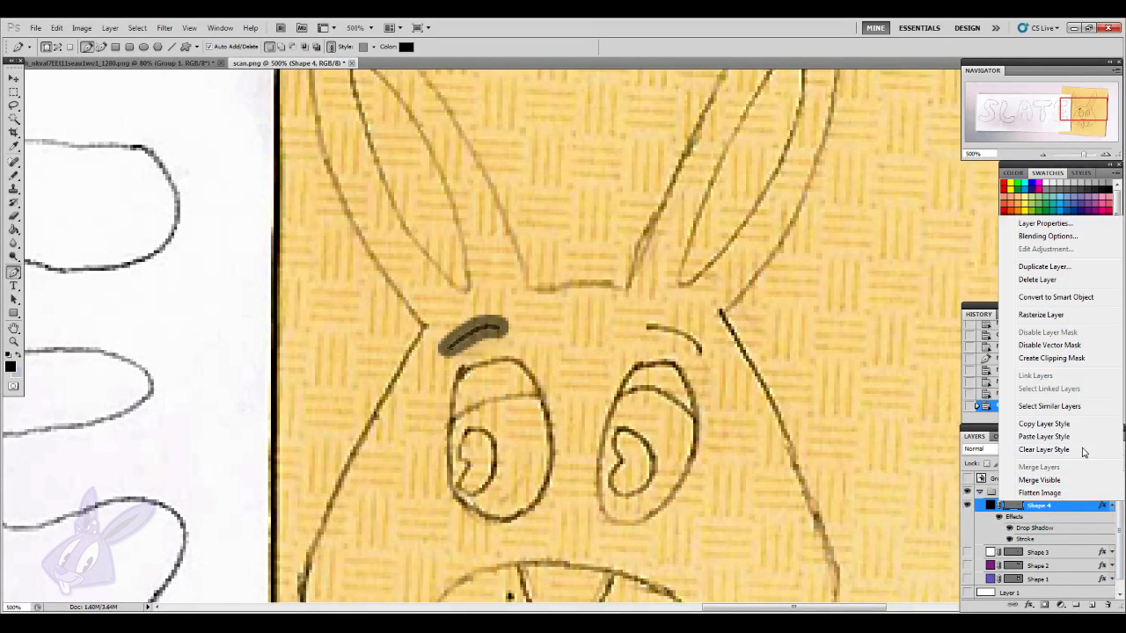
pyautogui.click(1079, 450)
# - Show the left-eye shape again and move the eyebrow slightly left and down above the eye, nudging it into place
pyautogui.scroll(-2, 678, 406)
pyautogui.scroll(-5, 678, 406)
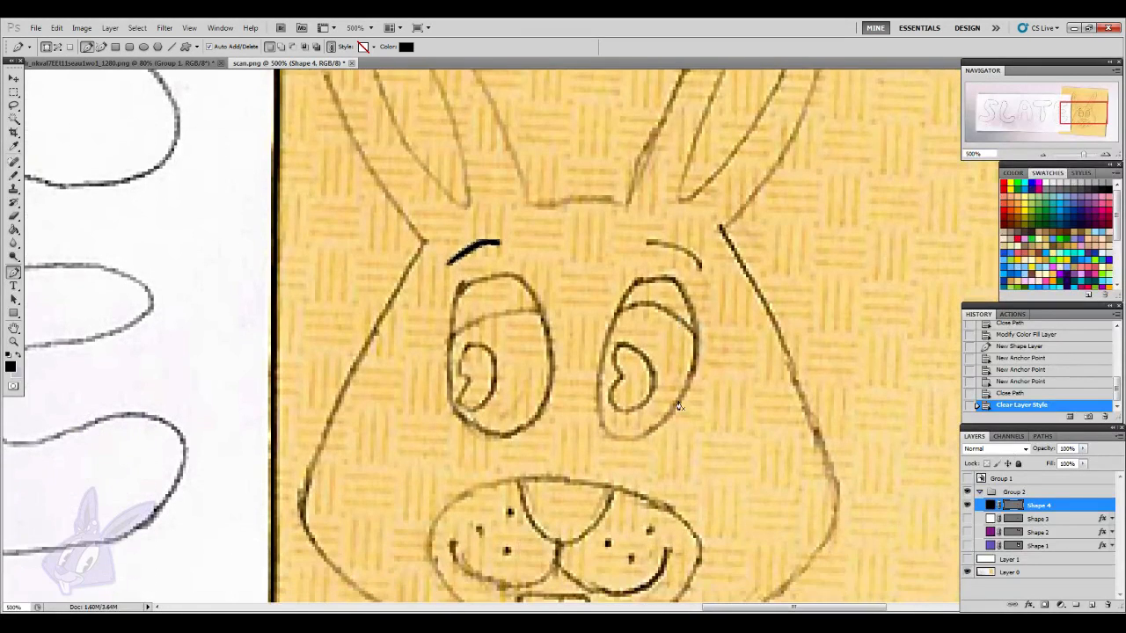
pyautogui.click(968, 519)
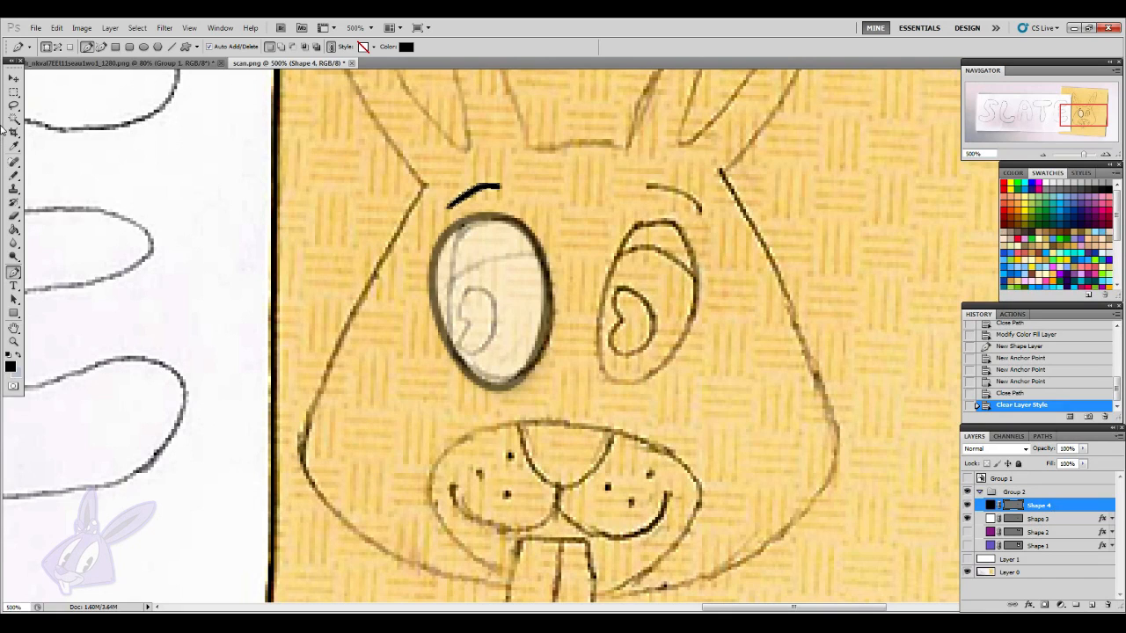
pyautogui.click(13, 78)
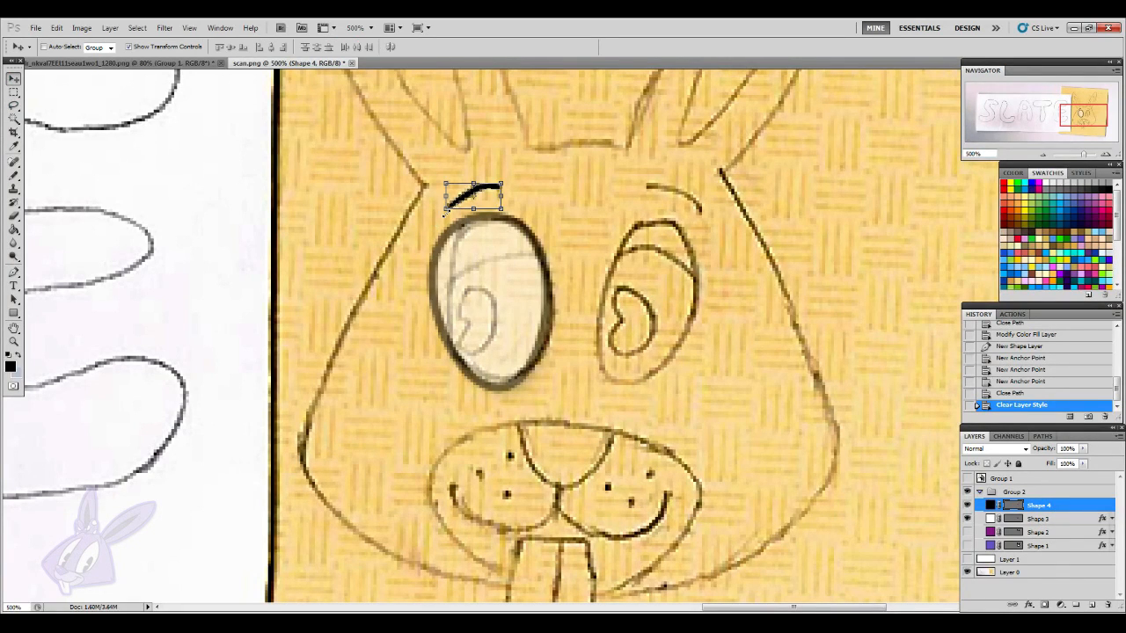
pyautogui.moveTo(493, 198); pyautogui.dragTo(480, 198)
pyautogui.press('Down')
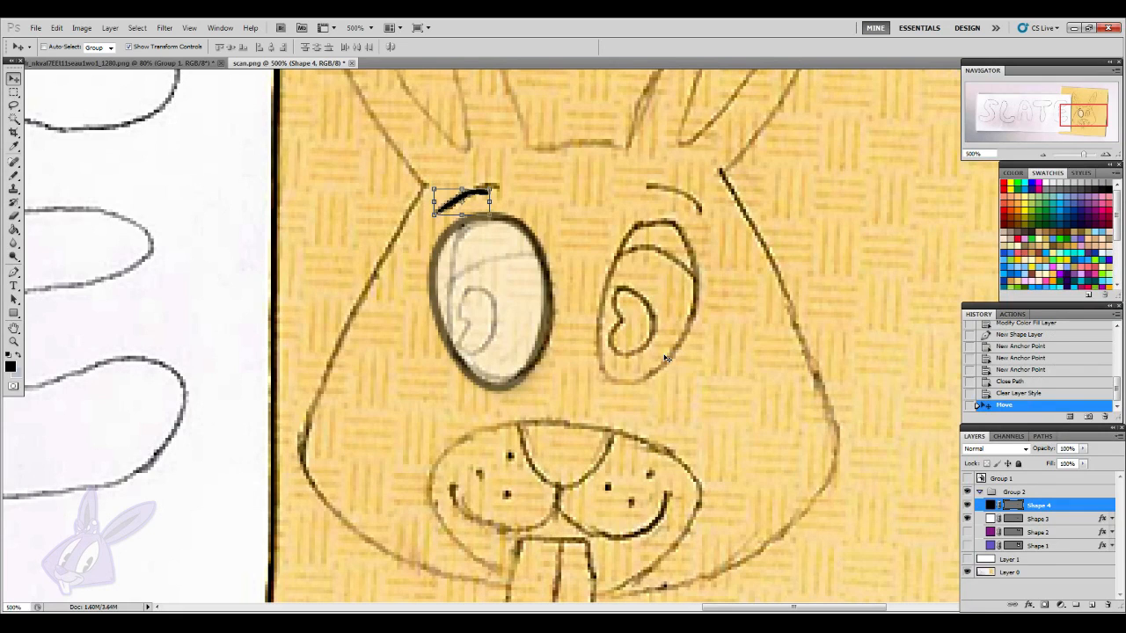
pyautogui.press('Left')
# - Show the white Layer 1 and set the left-eye layer's opacity to 100%
pyautogui.click(967, 559)
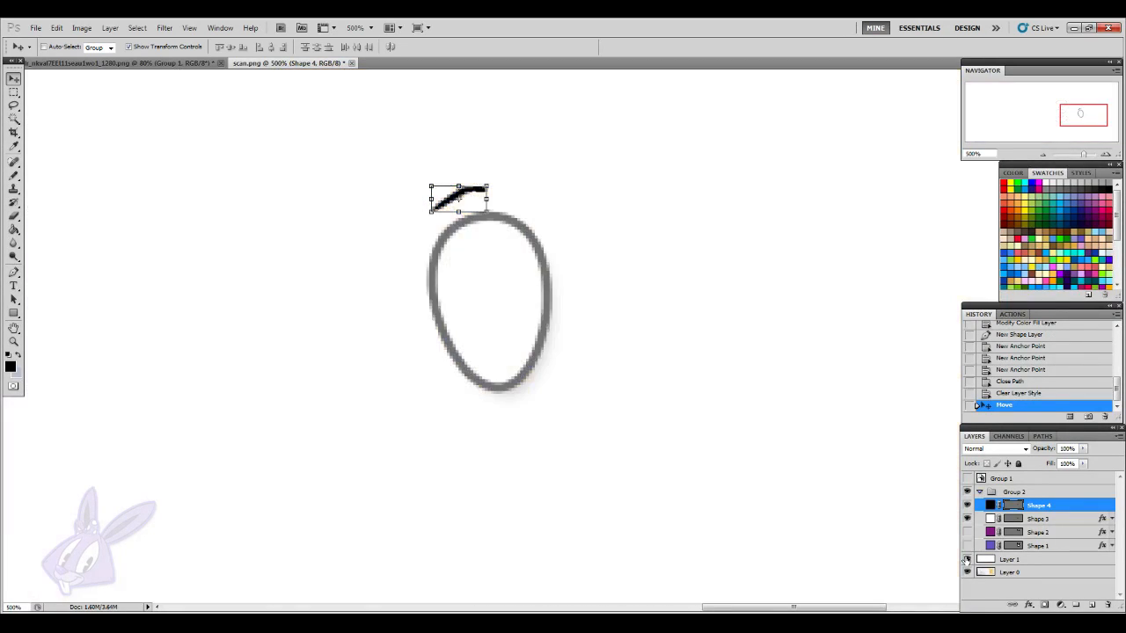
pyautogui.click(1040, 519)
pyautogui.moveTo(1084, 450); pyautogui.dragTo(1114, 461)
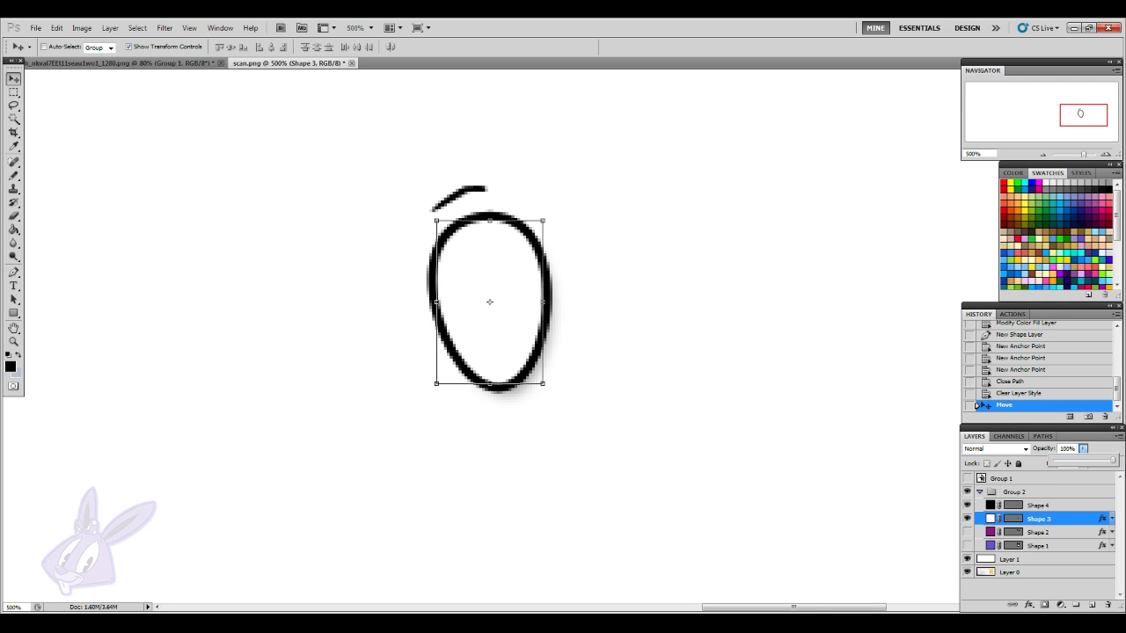
pyautogui.click(1064, 526)
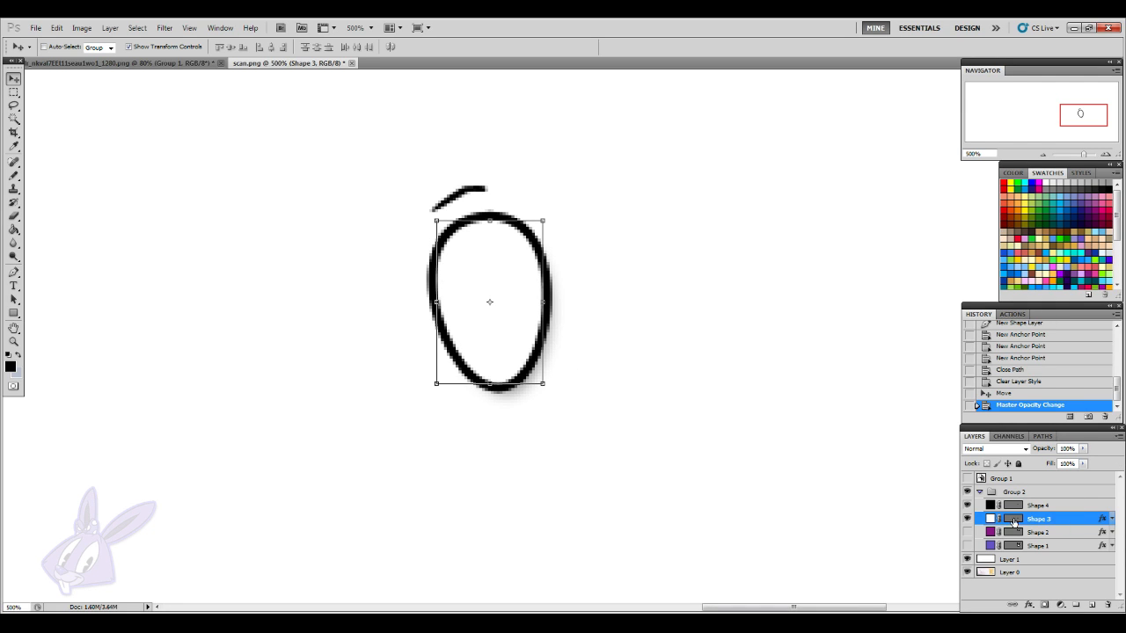
# - Draw a closed black eyelid shape with a curved lower edge over the left eye's upper part and clip it to the eye layer
pyautogui.scroll(3, 786, 470)
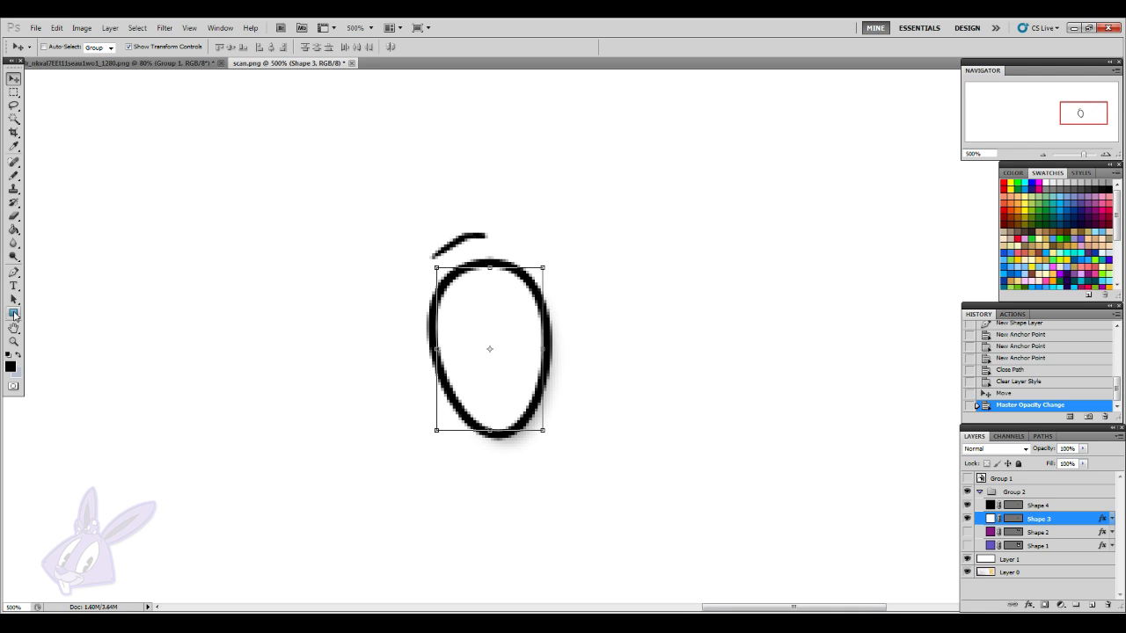
pyautogui.click(14, 273)
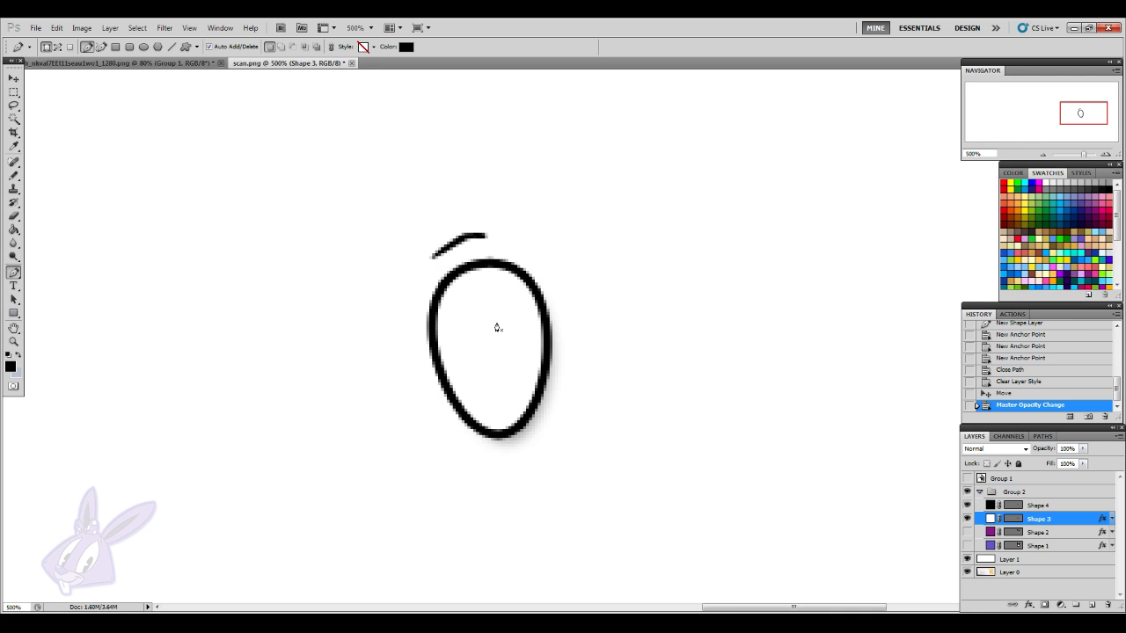
pyautogui.click(417, 330)
pyautogui.moveTo(482, 303); pyautogui.dragTo(516, 298)
pyautogui.click(561, 309)
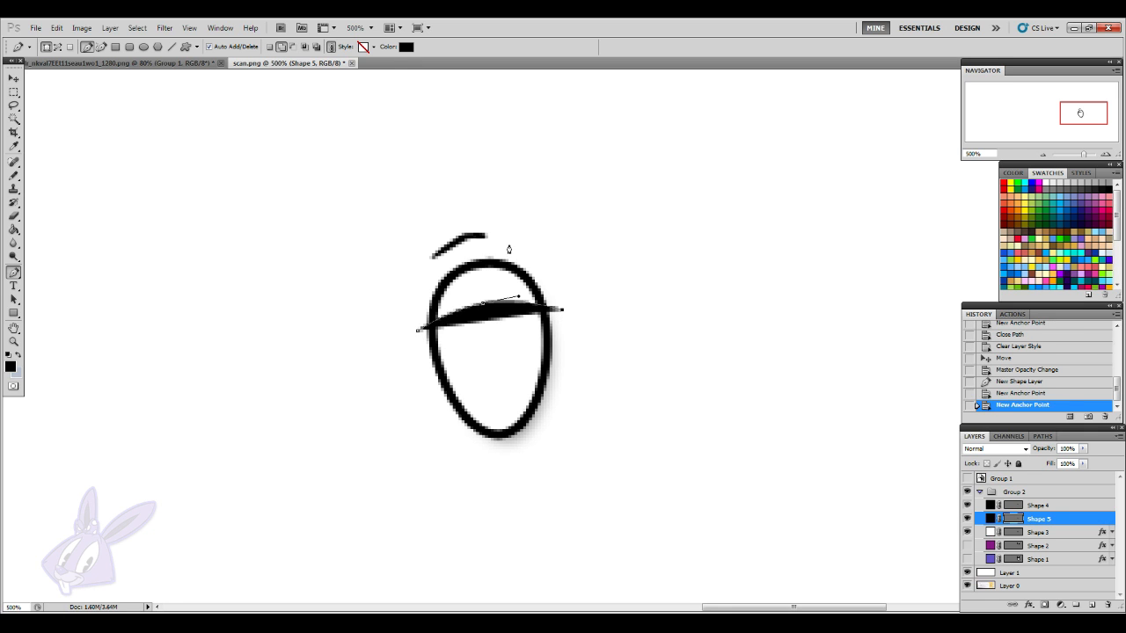
pyautogui.click(519, 246)
pyautogui.click(408, 268)
pyautogui.click(418, 331)
pyautogui.rightClick(1076, 522)
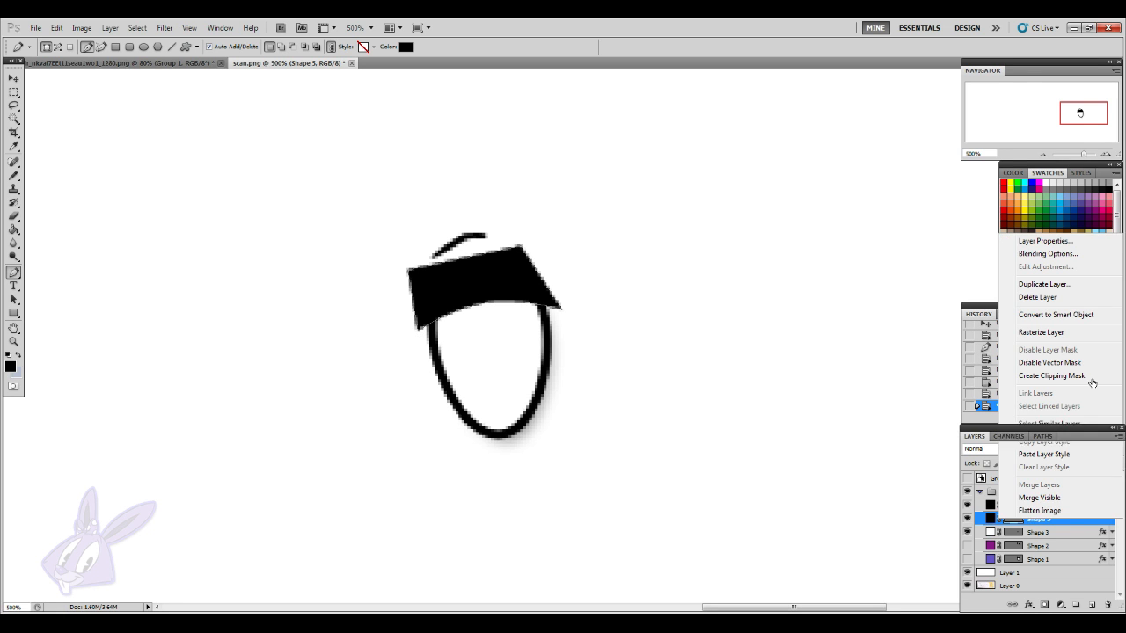
pyautogui.click(1092, 381)
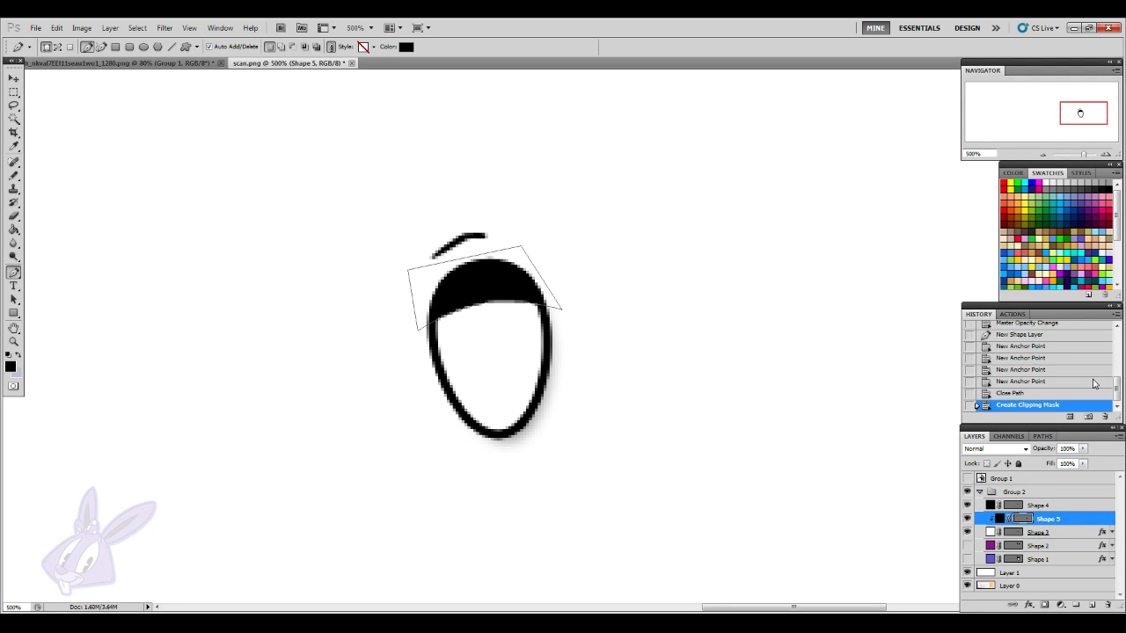
# - Change the left eyelid shape's fill colour from black to the purple #7262ca
pyautogui.doubleClick(999, 519)
pyautogui.click(1082, 240)
pyautogui.click(979, 390)
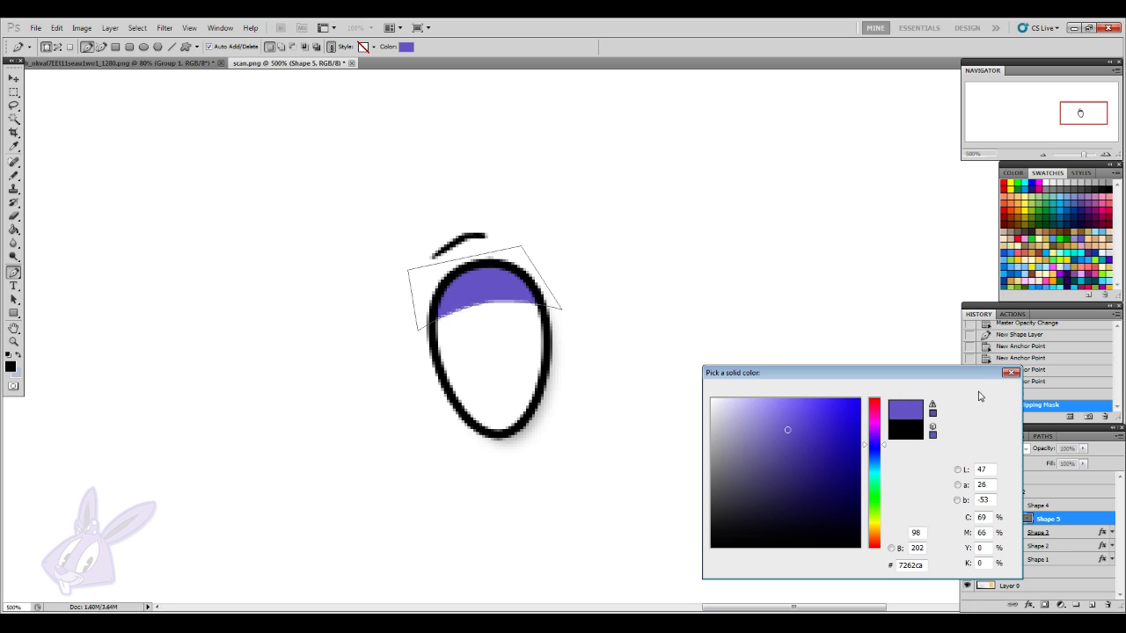
pyautogui.click(1052, 518)
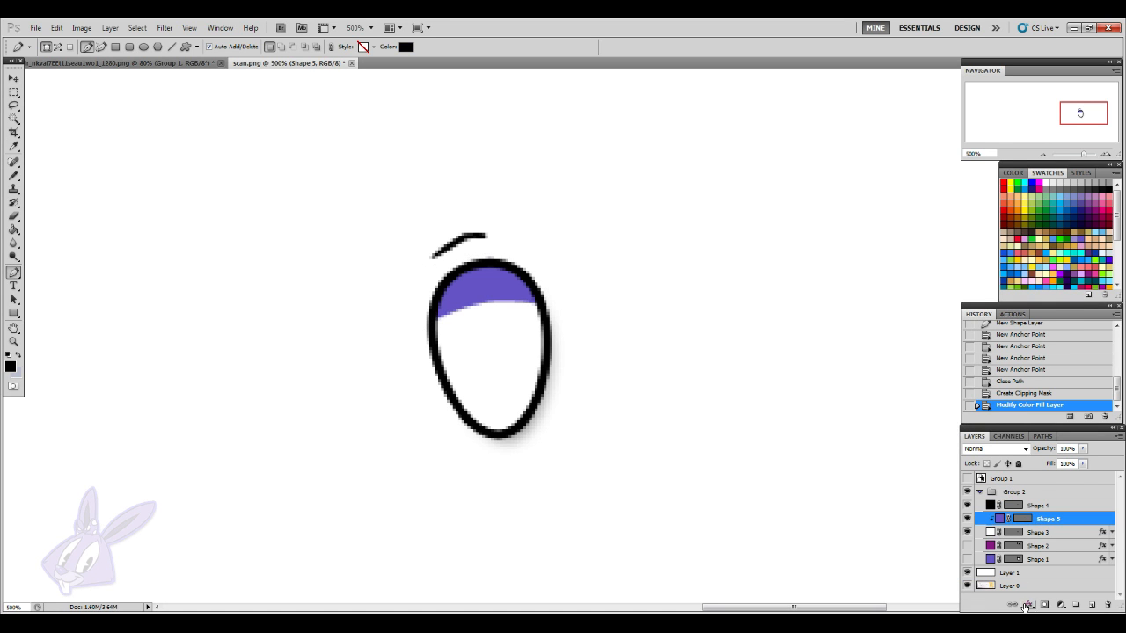
# - Add a black Stroke layer style to the purple eyelid shape and collapse its effects list
pyautogui.click(1029, 605)
pyautogui.click(1044, 478)
pyautogui.click(819, 395)
pyautogui.click(821, 536)
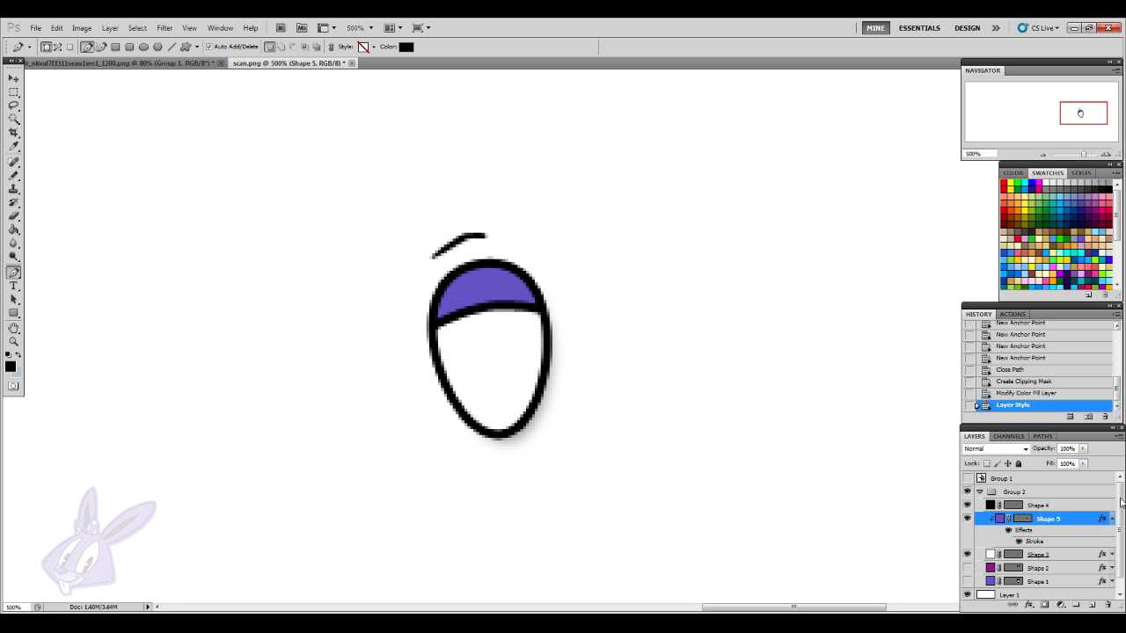
pyautogui.click(1110, 523)
# - Draw a closed black pupil with a wedge-shaped notch on its left side inside the left eye, on a new shape layer above the eyebrow
pyautogui.click(1092, 506)
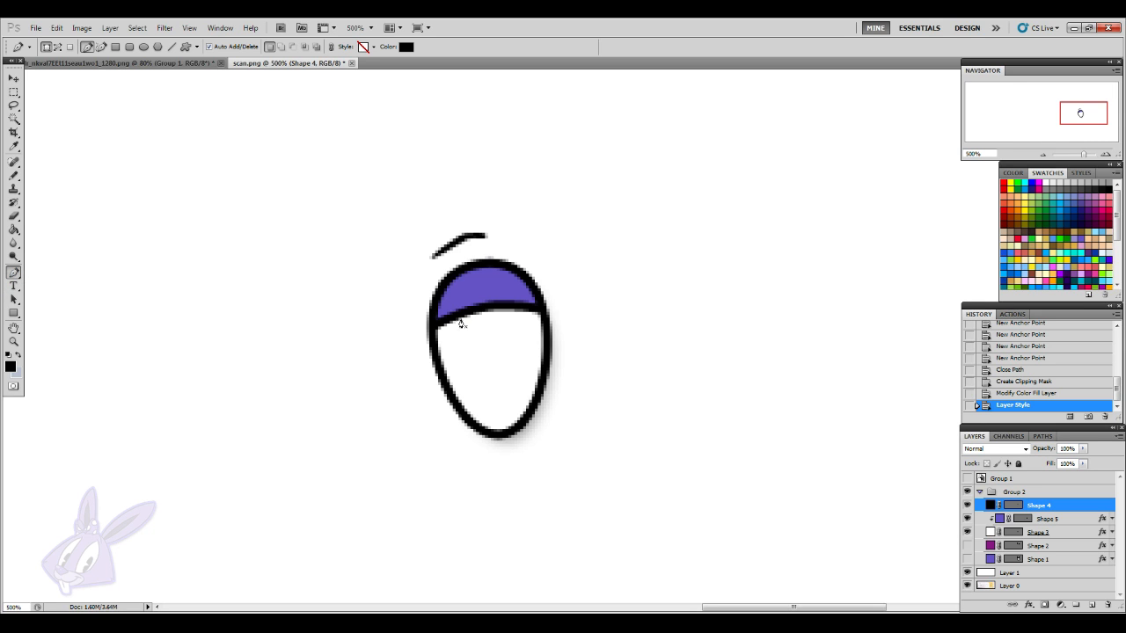
pyautogui.moveTo(503, 346); pyautogui.dragTo(467, 412)
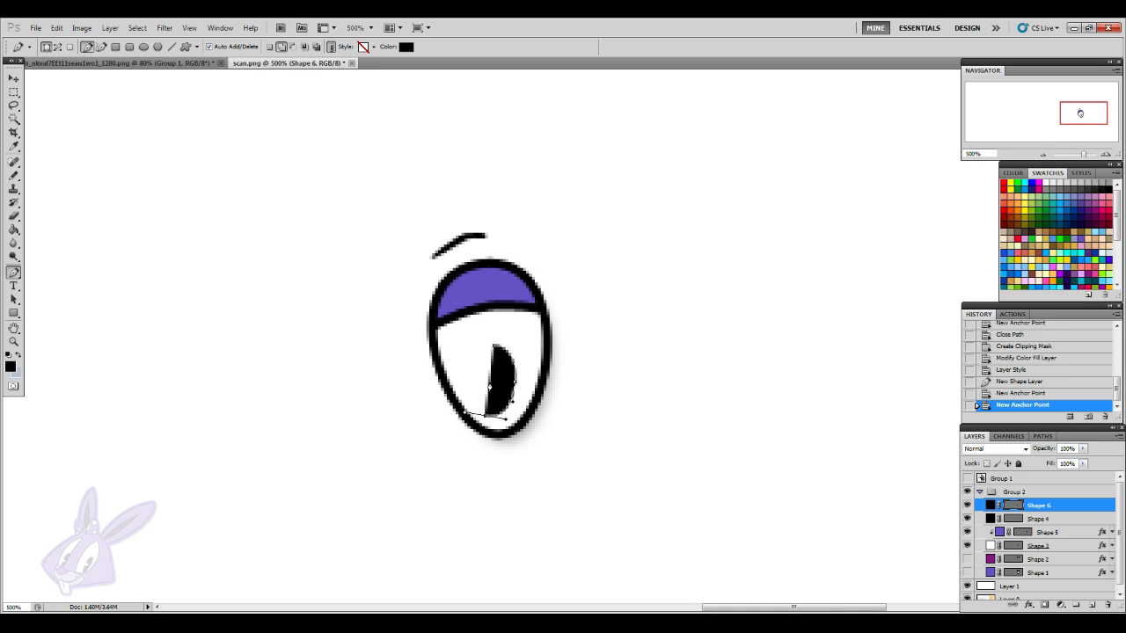
pyautogui.click(472, 388)
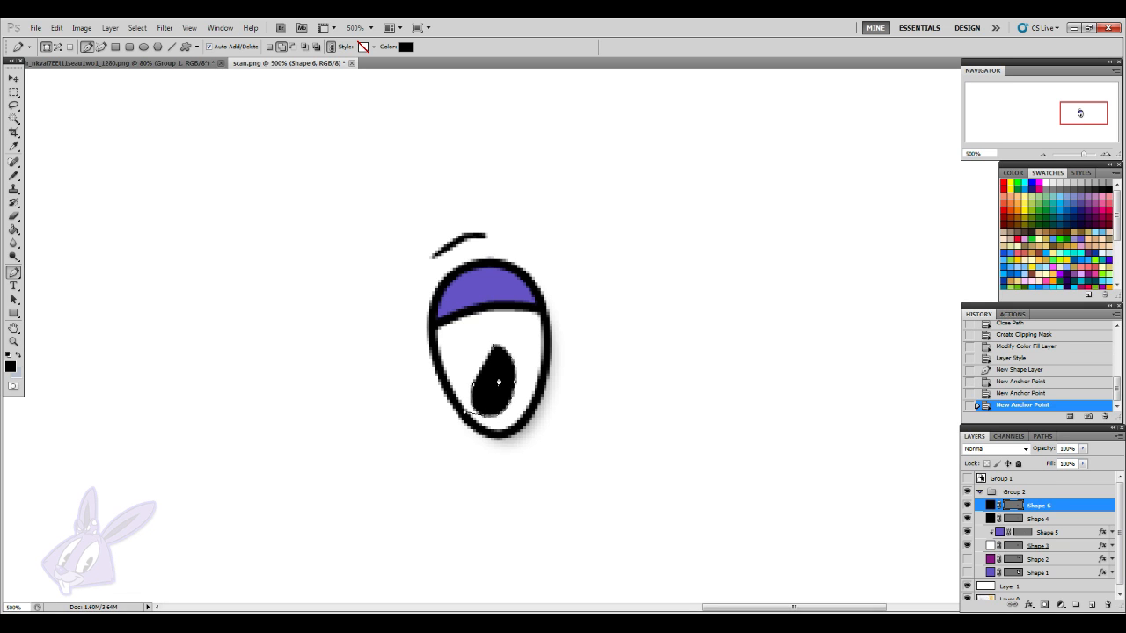
pyautogui.click(480, 379)
pyautogui.moveTo(474, 376); pyautogui.dragTo(499, 376)
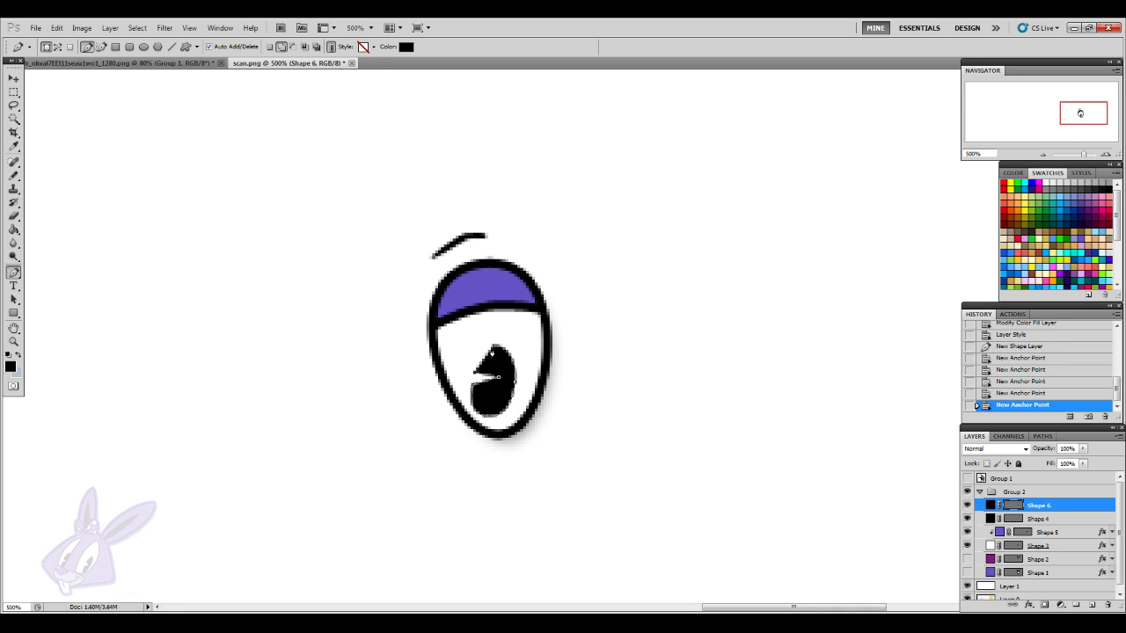
pyautogui.click(494, 351)
# - Reshape the lower part of the left pupil with the Direct Selection tool by moving its bottom anchor point and adjoining curve segment
pyautogui.click(13, 298)
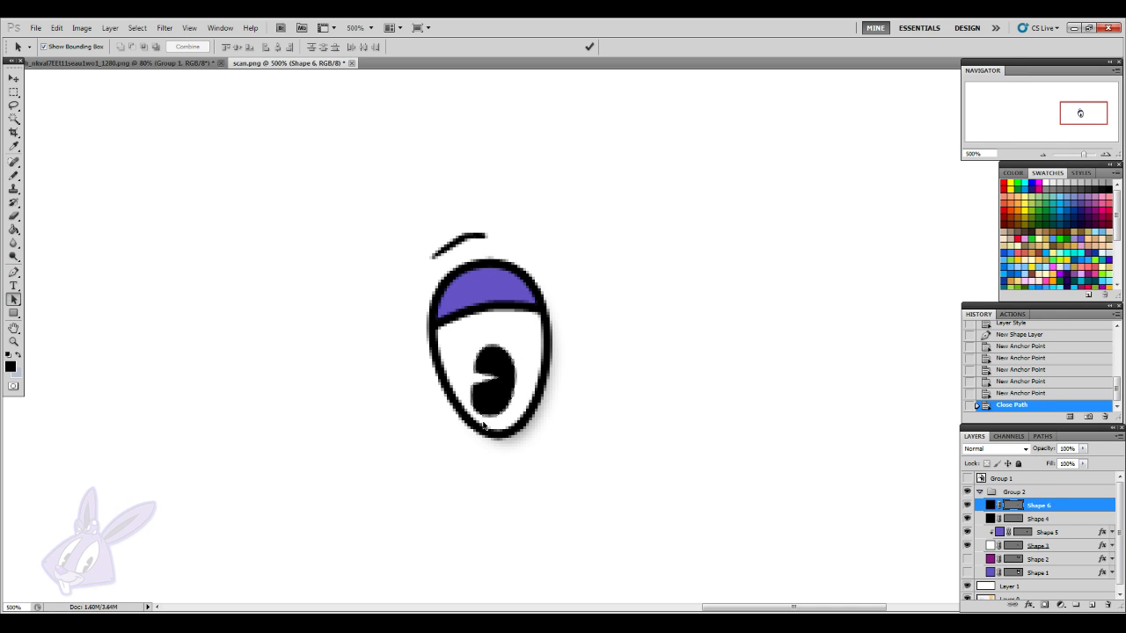
pyautogui.moveTo(13, 300); pyautogui.dragTo(64, 312)
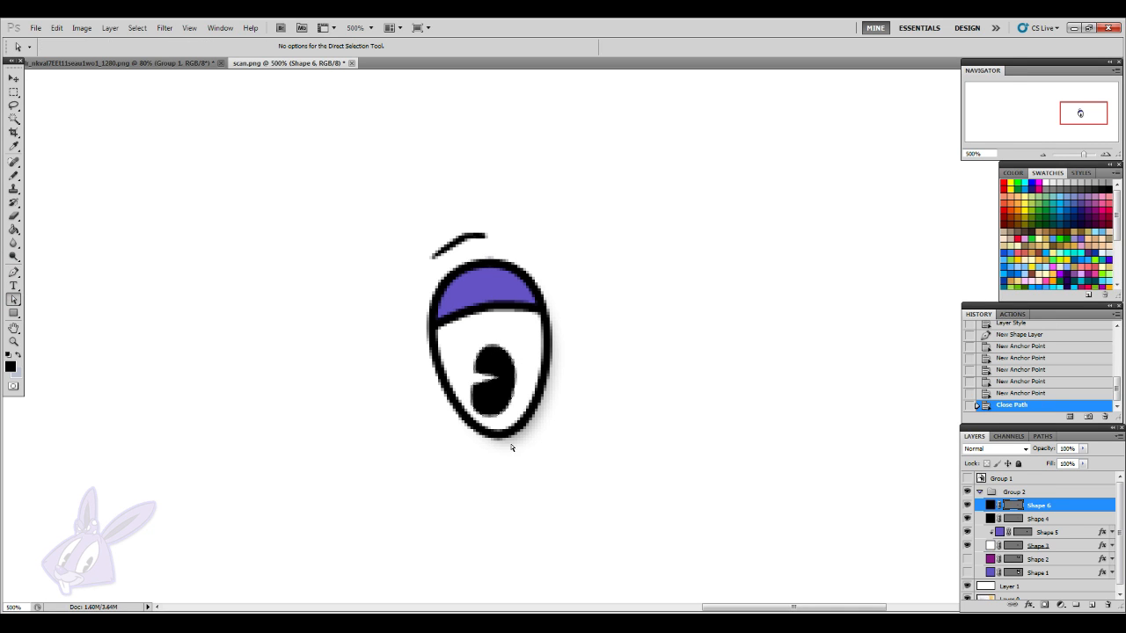
pyautogui.click(495, 422)
pyautogui.moveTo(487, 417); pyautogui.dragTo(475, 401)
pyautogui.hotkey('alt', '[')
pyautogui.hotkey('alt', '[')
pyautogui.hotkey('alt', '[')
pyautogui.hotkey('alt', ']')
pyautogui.hotkey('alt', ']')
pyautogui.hotkey('alt', ']')
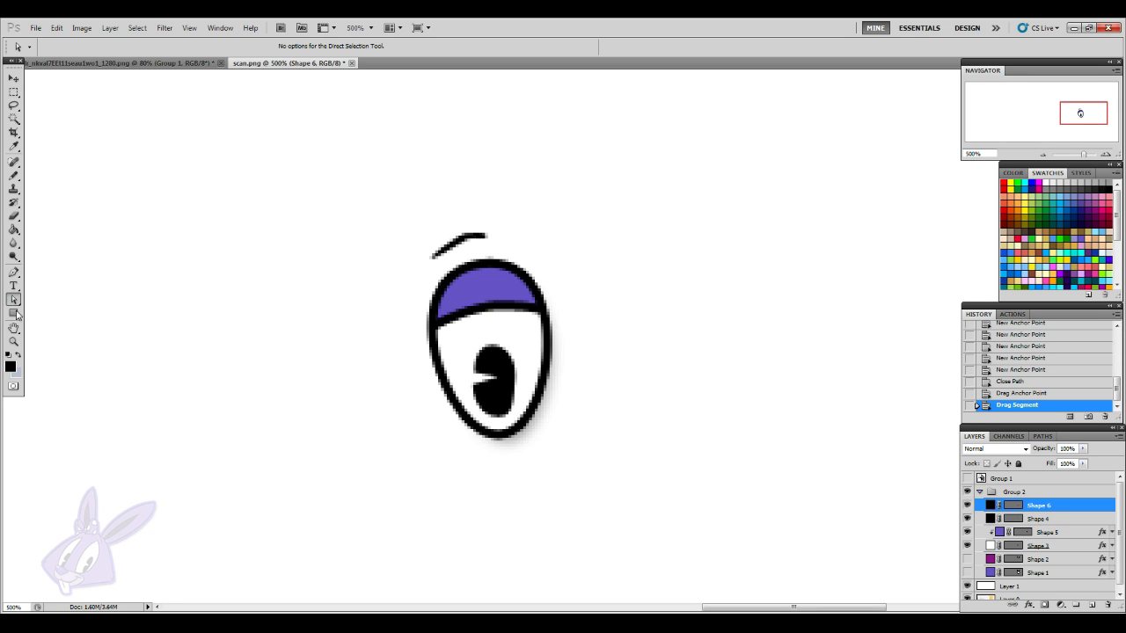
# - Refine the pupil's notch, top and right side by adjusting anchor points and curve handles into a rounder, wider outline
pyautogui.click(16, 313)
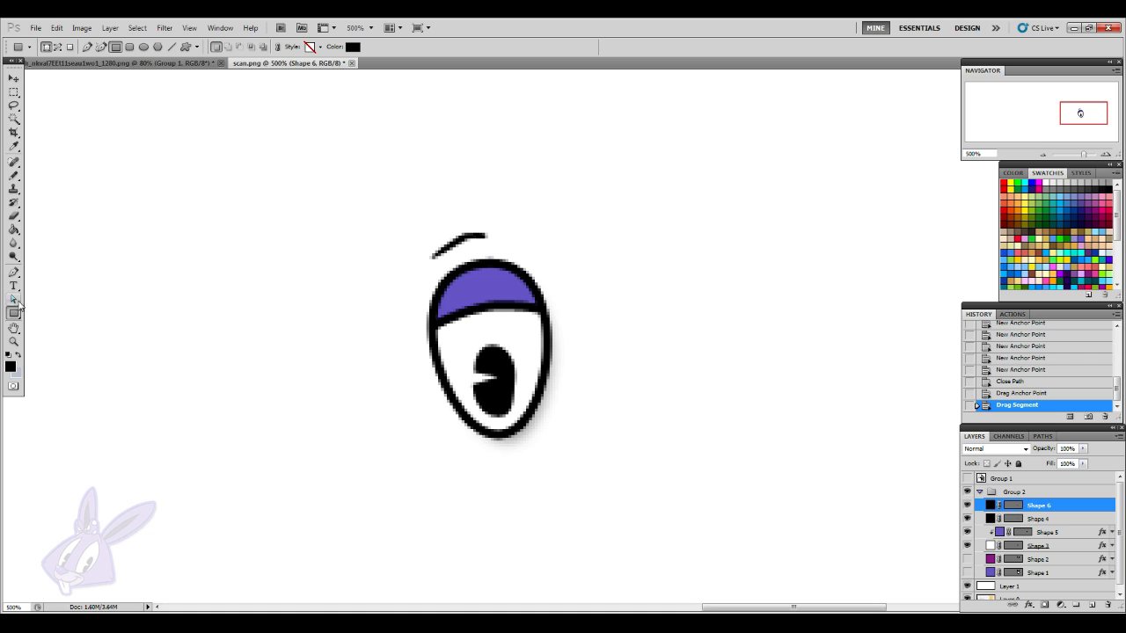
pyautogui.press('a')
pyautogui.moveTo(498, 380); pyautogui.dragTo(496, 383)
pyautogui.click(473, 372)
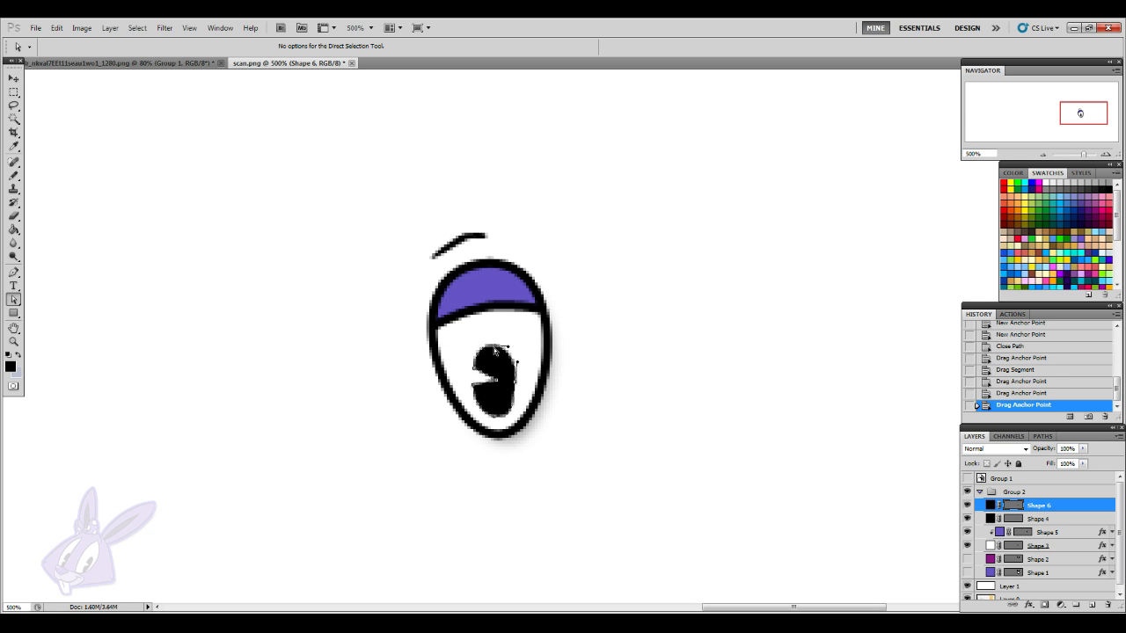
pyautogui.click(484, 352)
pyautogui.moveTo(488, 355); pyautogui.dragTo(496, 352)
pyautogui.moveTo(498, 423); pyautogui.dragTo(517, 387)
pyautogui.click(794, 503)
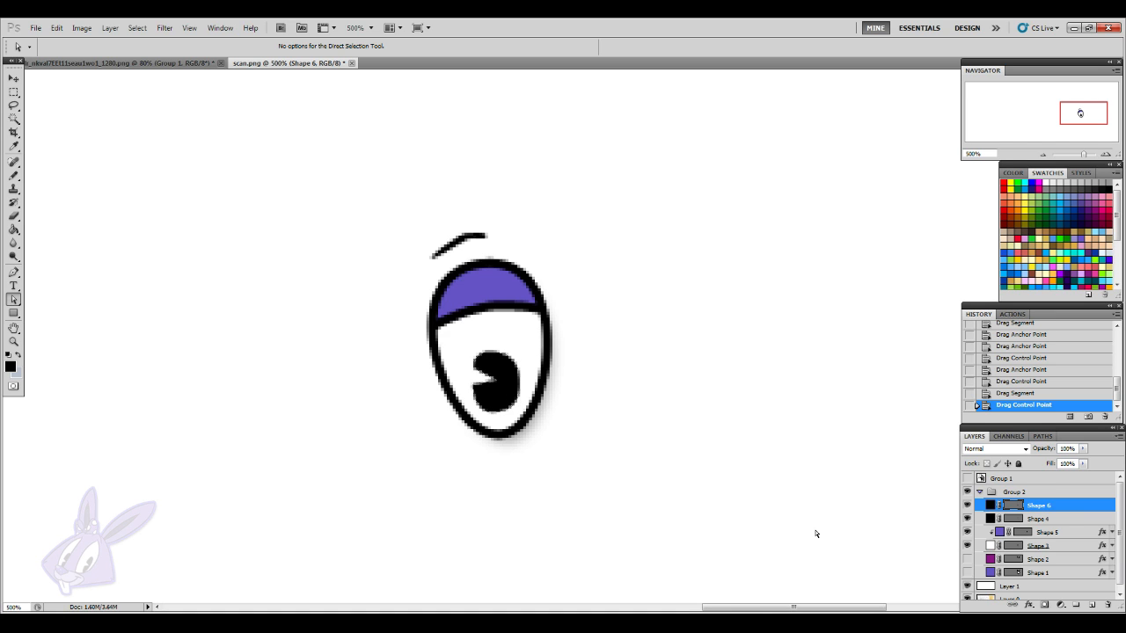
# - Show the head shape (Shape 1) and inner-ear shape (Shape 2) layers again behind the eye
pyautogui.click(990, 524)
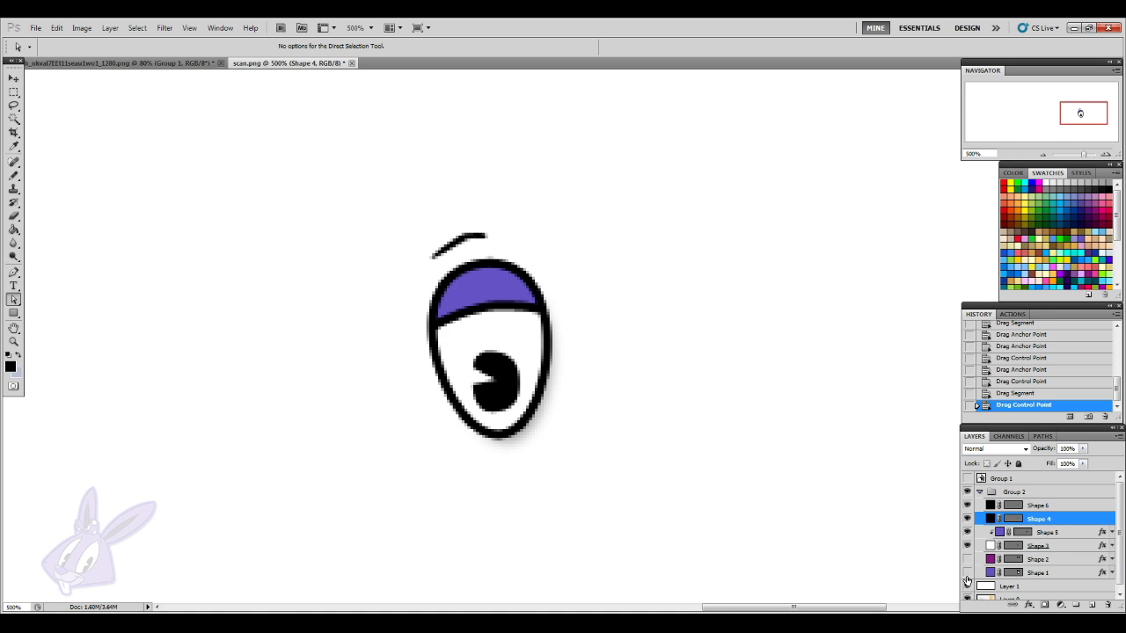
pyautogui.click(966, 573)
pyautogui.click(966, 560)
pyautogui.scroll(5, 919, 510)
pyautogui.scroll(-4, 752, 427)
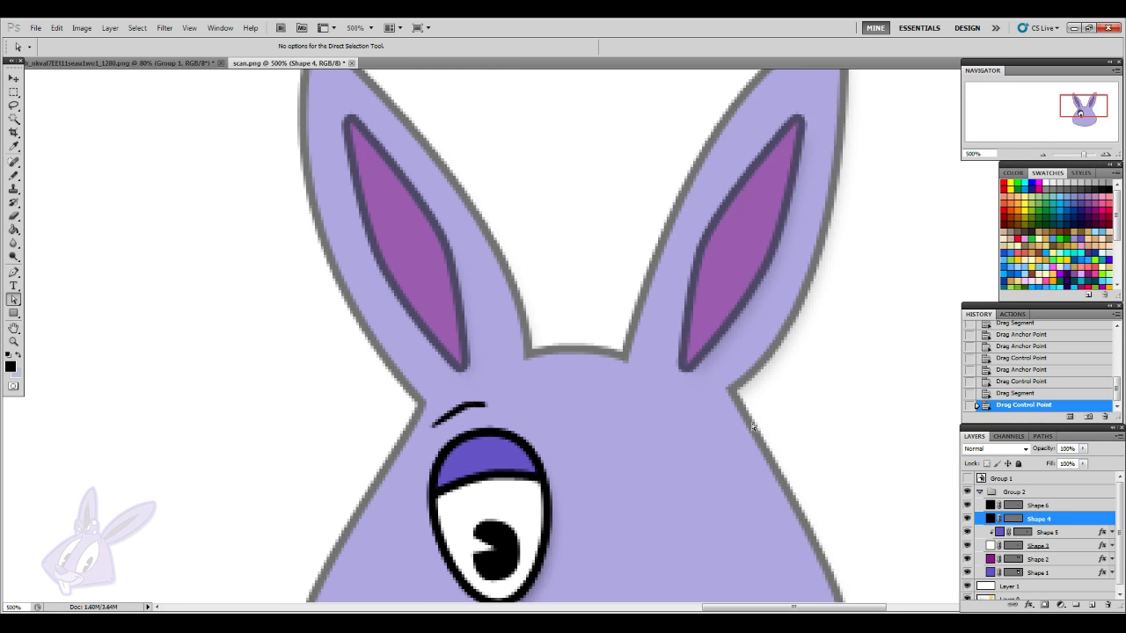
pyautogui.scroll(-2, 753, 428)
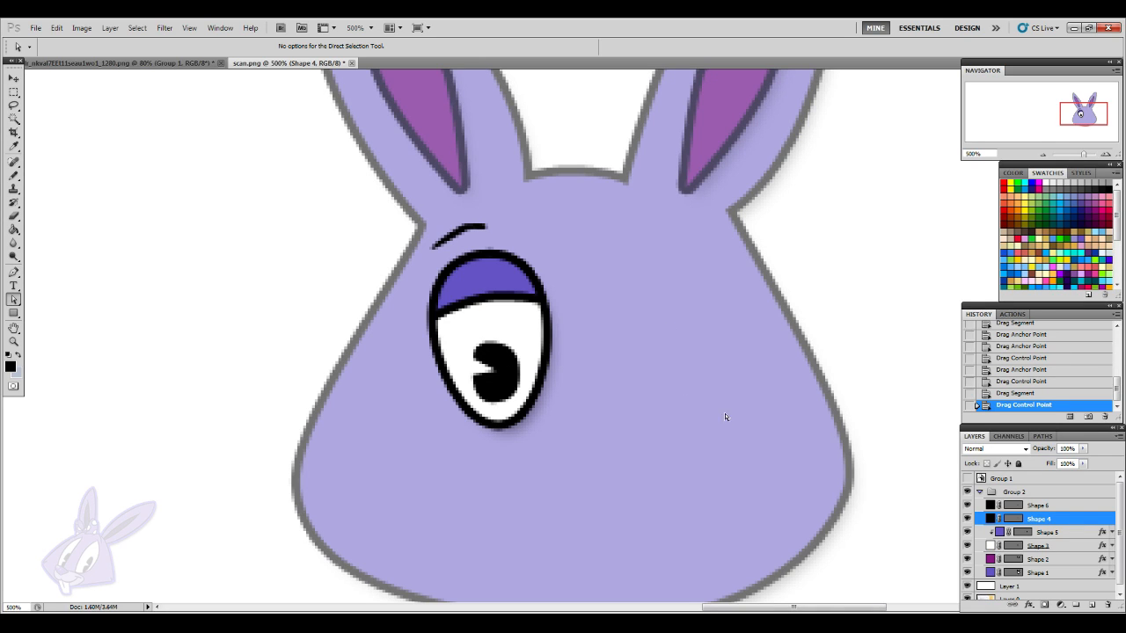
# - Duplicate the four left-eye layers, Shape 6 through Shape 3, and move the copies across to the right side of the face
pyautogui.click(1054, 505)
pyautogui.keyDown('shift'); pyautogui.click(1049, 547); pyautogui.keyUp('shift')
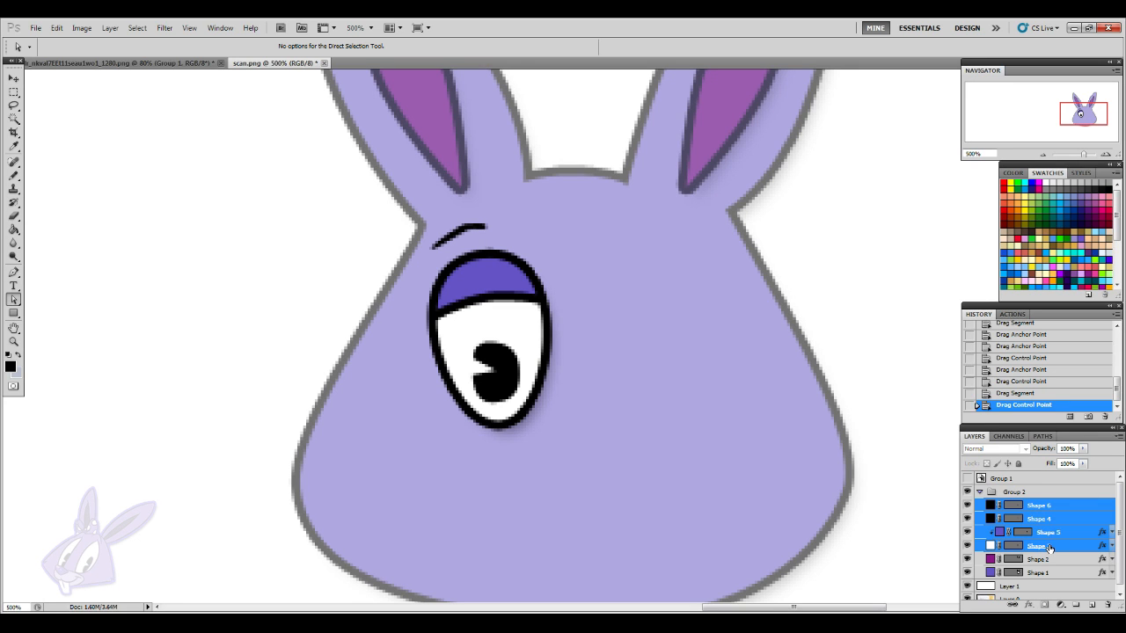
pyautogui.moveTo(1049, 547); pyautogui.dragTo(1092, 605)
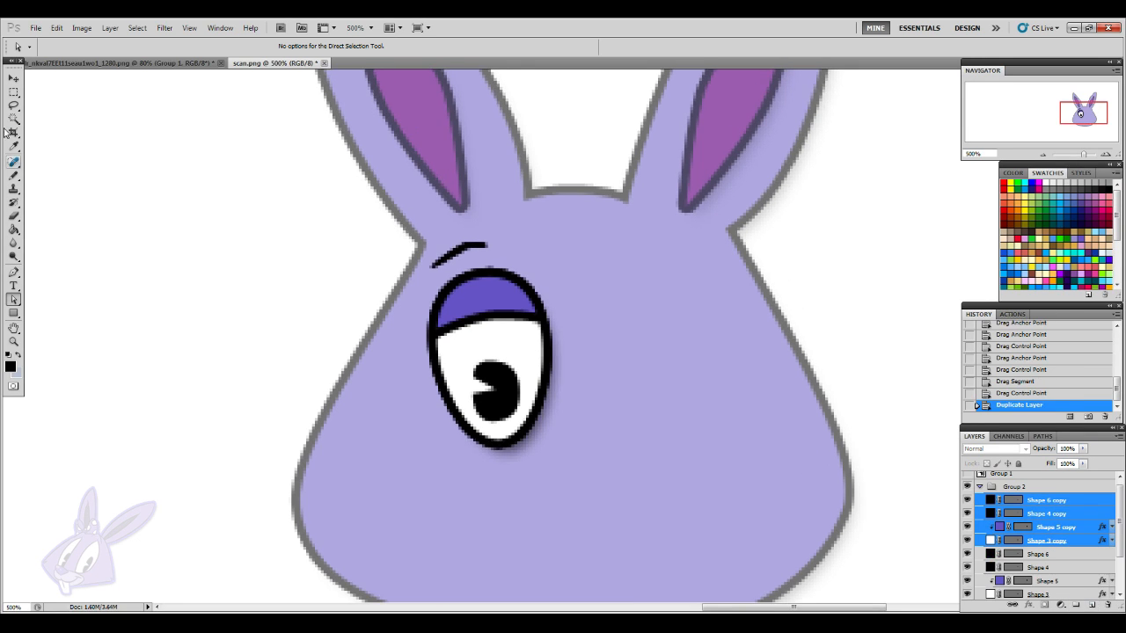
pyautogui.click(13, 78)
pyautogui.moveTo(518, 419); pyautogui.dragTo(699, 420)
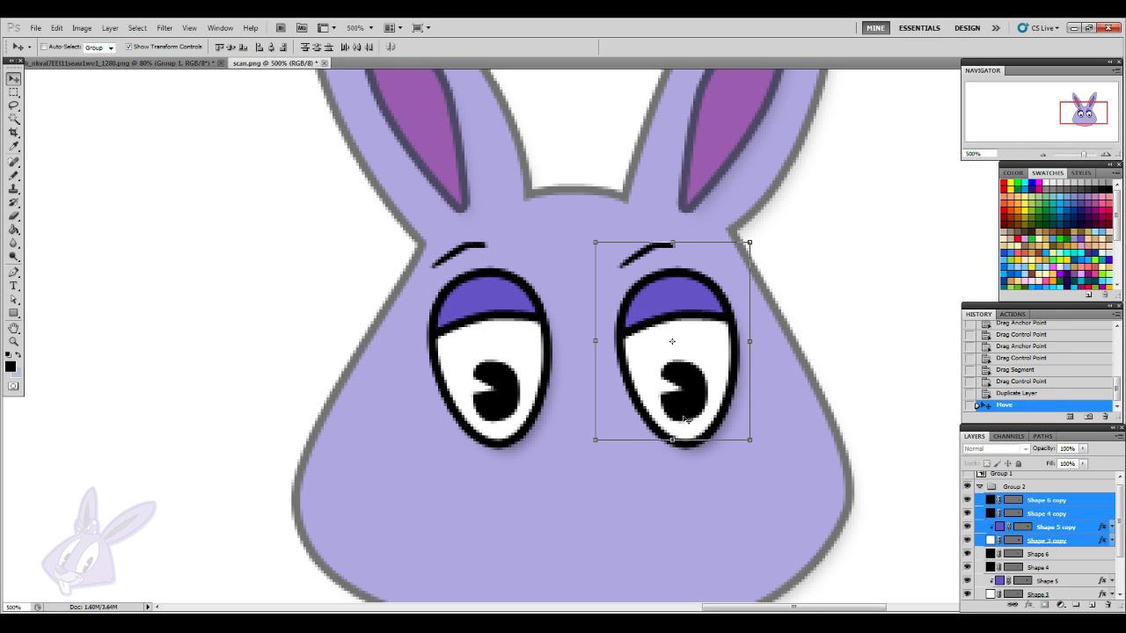
# - Flip the copied eye horizontally, shift it slightly left towards the first eye, and apply the transformation
pyautogui.hotkey('ctrl', 't')
pyautogui.rightClick(675, 395)
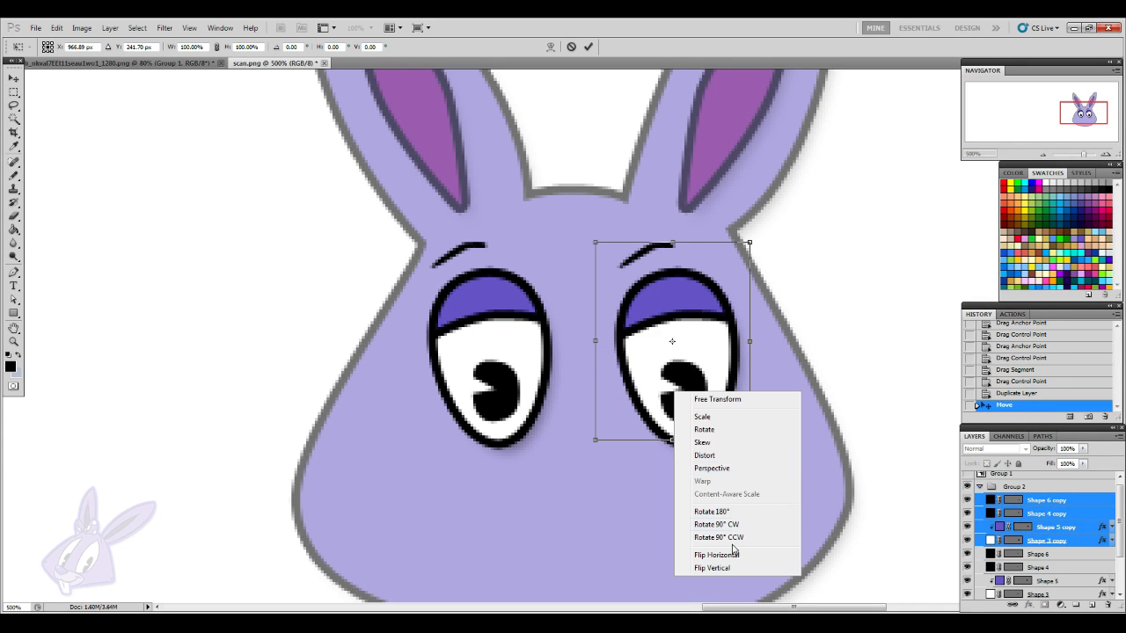
pyautogui.click(717, 555)
pyautogui.moveTo(670, 395)
pyautogui.mouseDown()
pyautogui.moveTo(642, 396)
pyautogui.moveTo(657, 396)
pyautogui.mouseUp()
pyautogui.scroll(-2, 658, 397)
pyautogui.click(14, 78)
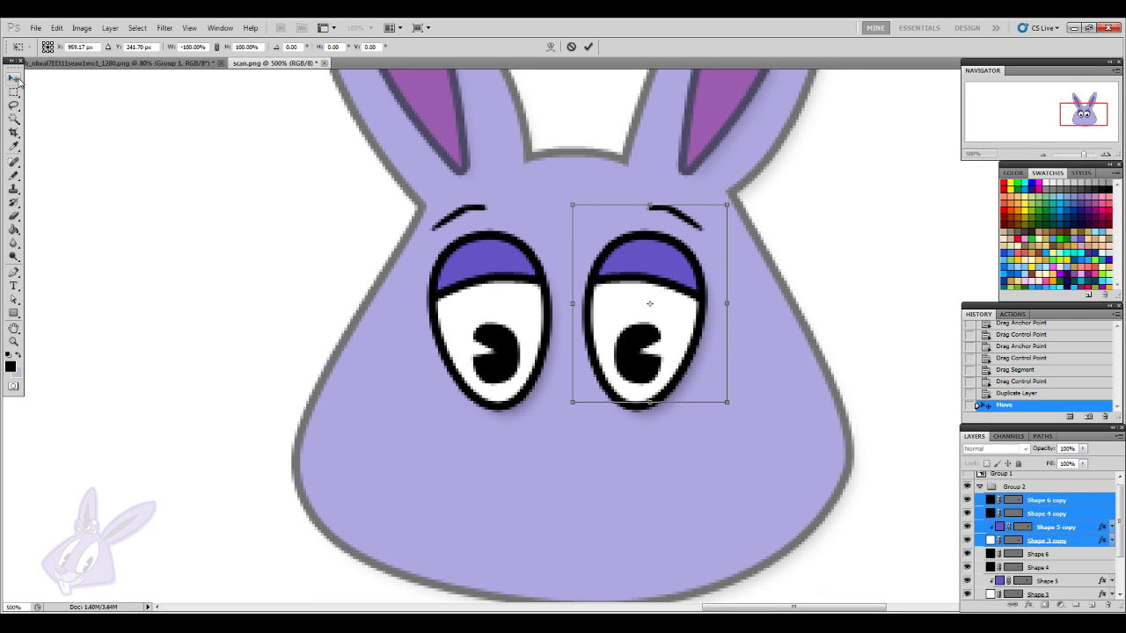
pyautogui.click(507, 247)
# - Flip only the copied pupil horizontally so its notch faces left like the original, and apply the transformation
pyautogui.keyDown('ctrl'); pyautogui.click(631, 354); pyautogui.keyUp('ctrl')
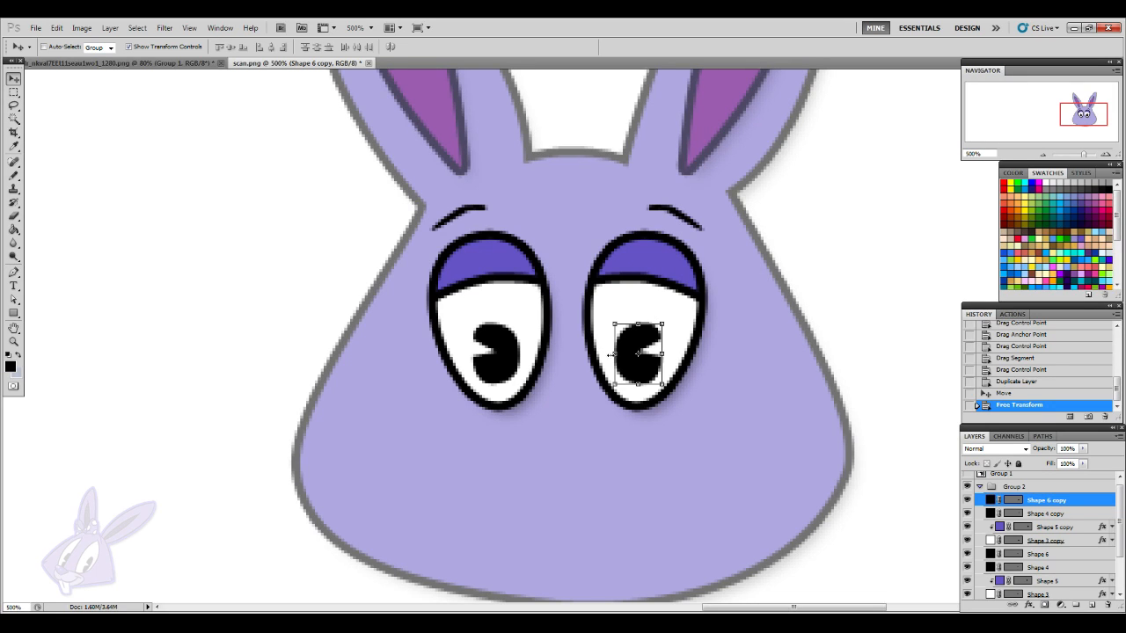
pyautogui.rightClick(638, 371)
pyautogui.click(707, 539)
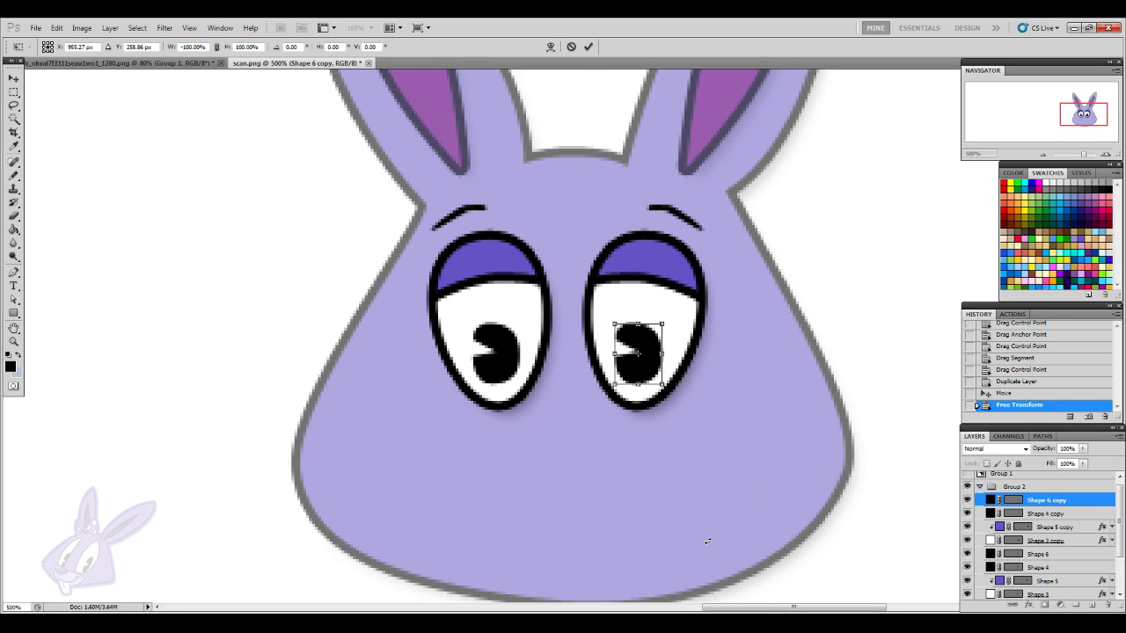
pyautogui.click(10, 80)
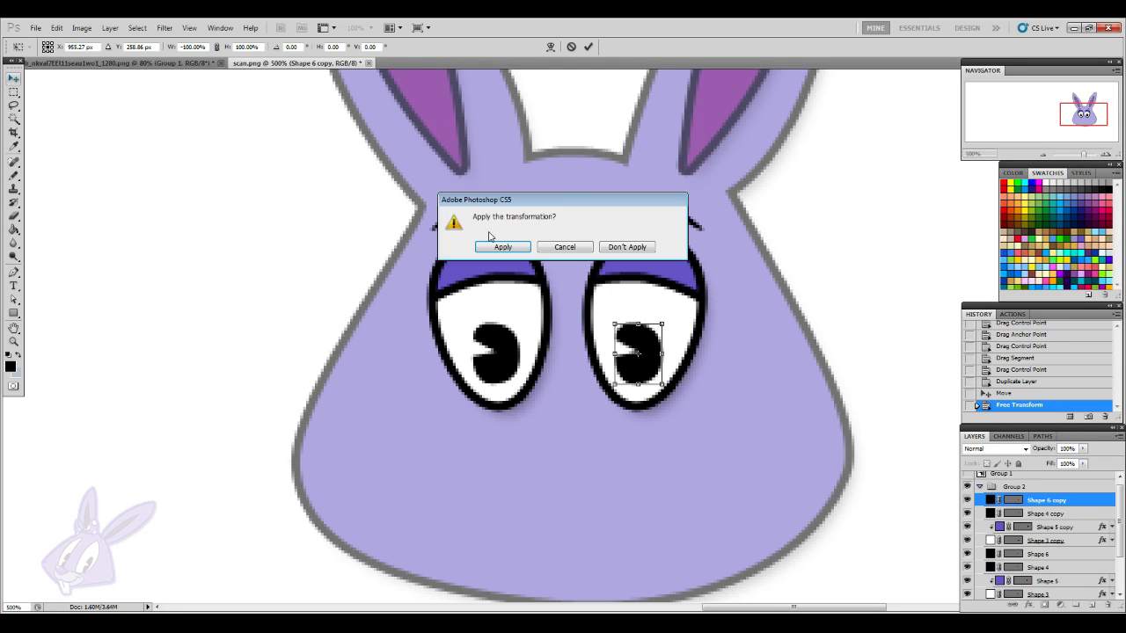
pyautogui.click(484, 246)
# - Select the layers from Shape 6 copy down to Shape 5 and nudge these eye parts slightly to the right
pyautogui.click(1065, 515)
pyautogui.click(1065, 504)
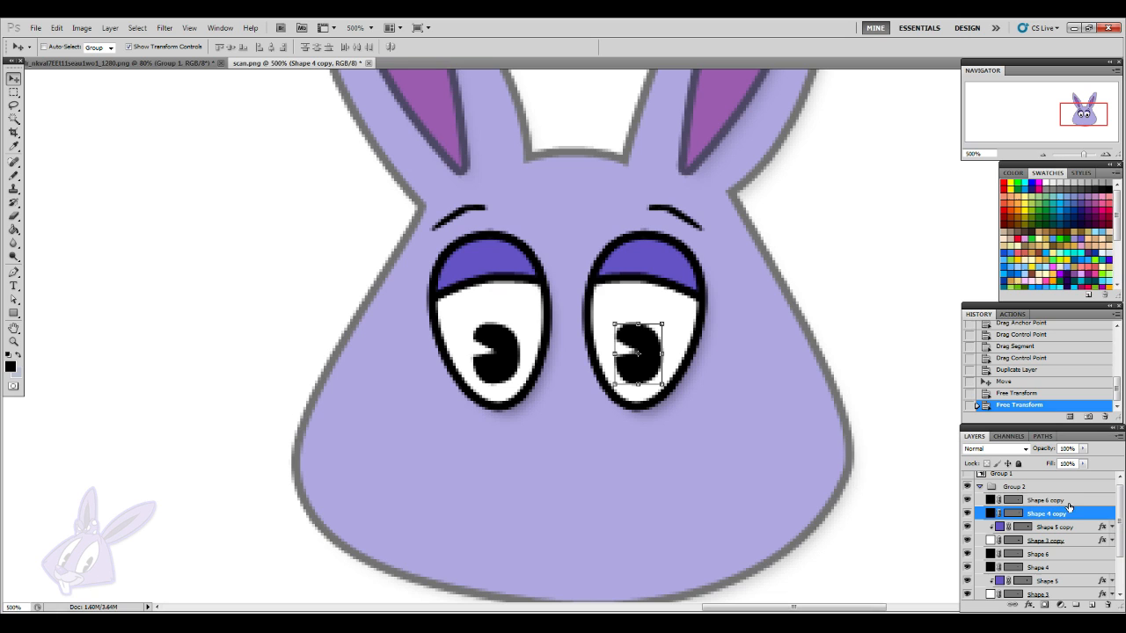
pyautogui.click(14, 175)
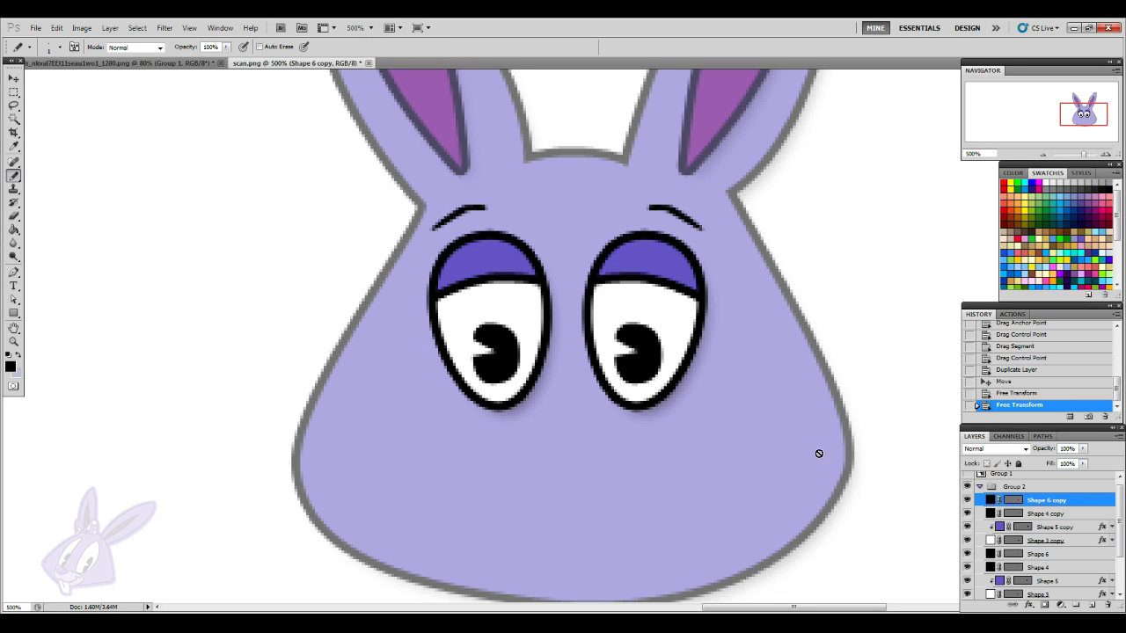
pyautogui.scroll(5, 817, 452)
pyautogui.scroll(-3, 773, 520)
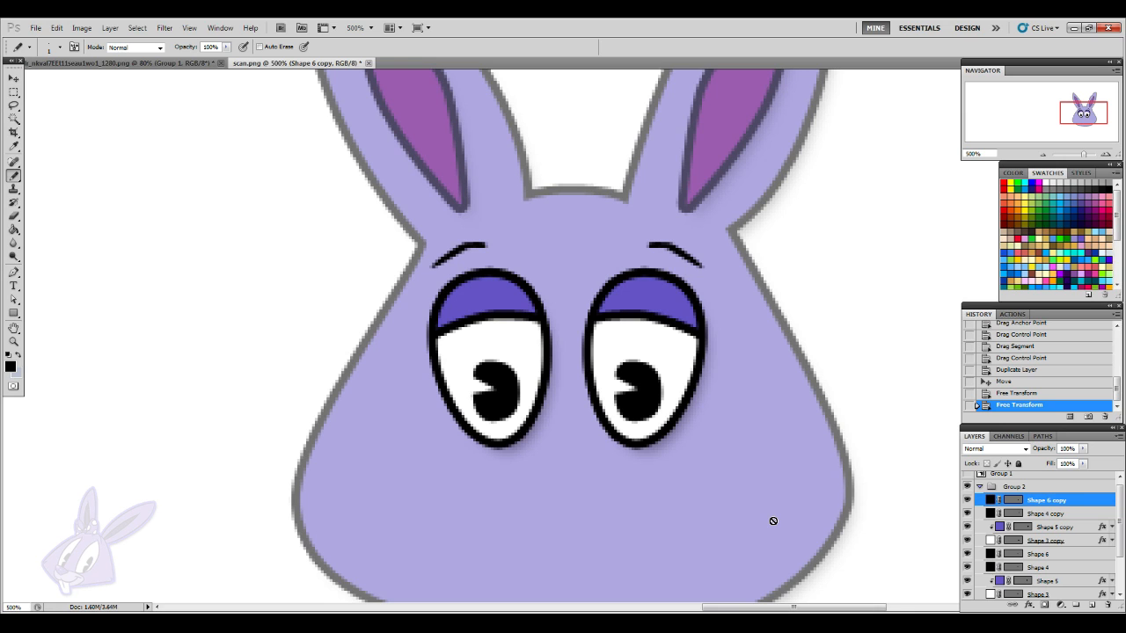
pyautogui.scroll(-5, 678, 496)
pyautogui.scroll(8, 678, 495)
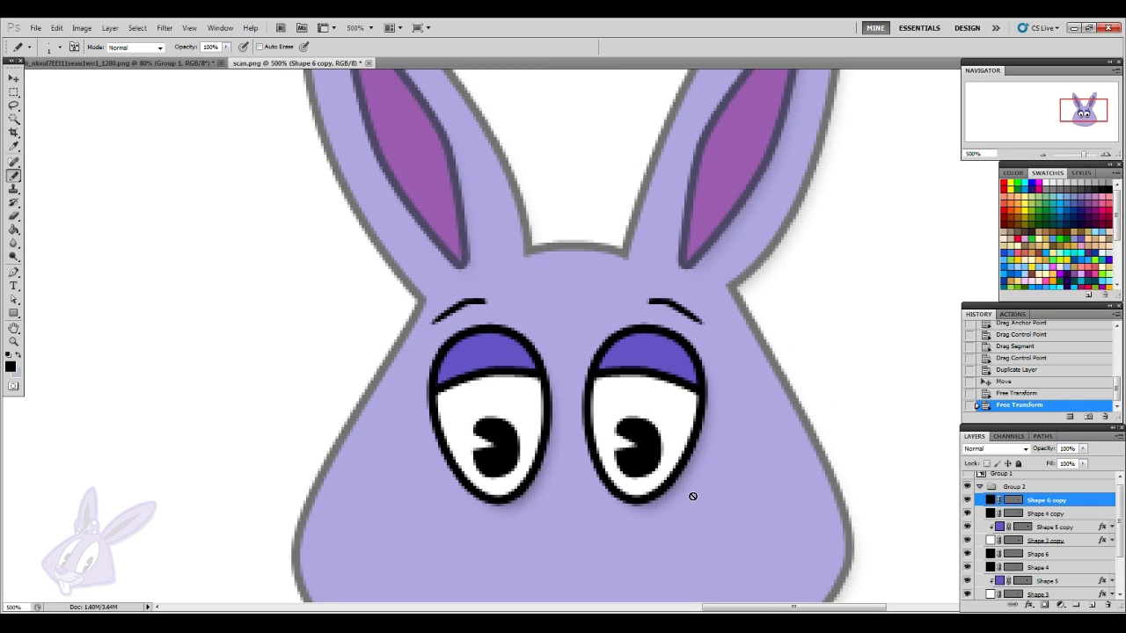
pyautogui.scroll(-3, 695, 497)
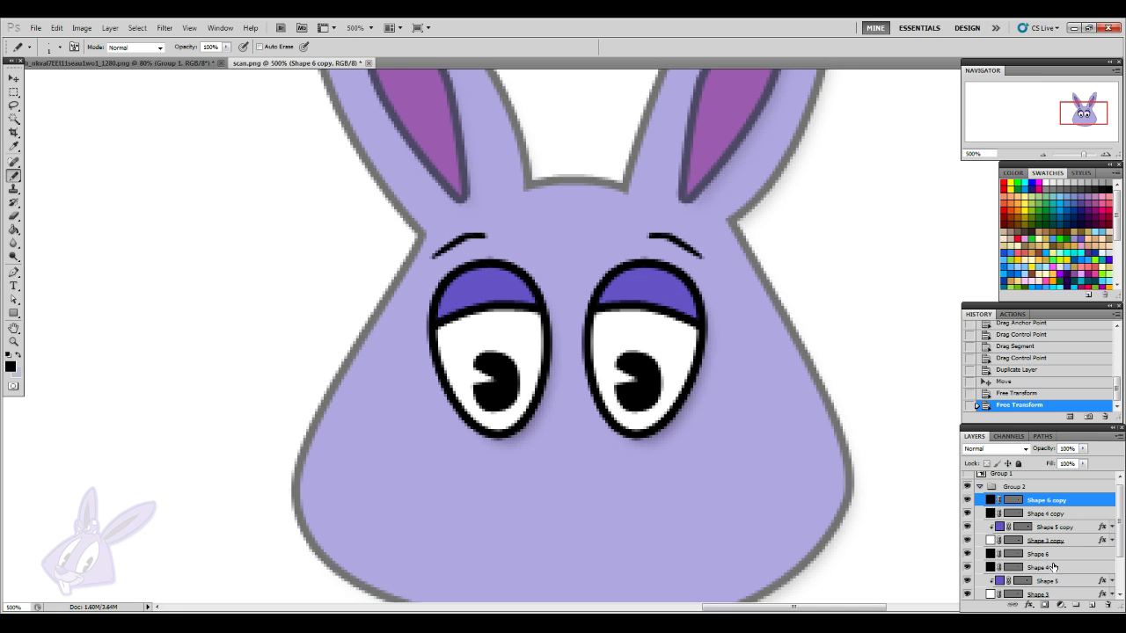
pyautogui.keyDown('shift'); pyautogui.click(1045, 581); pyautogui.keyUp('shift')
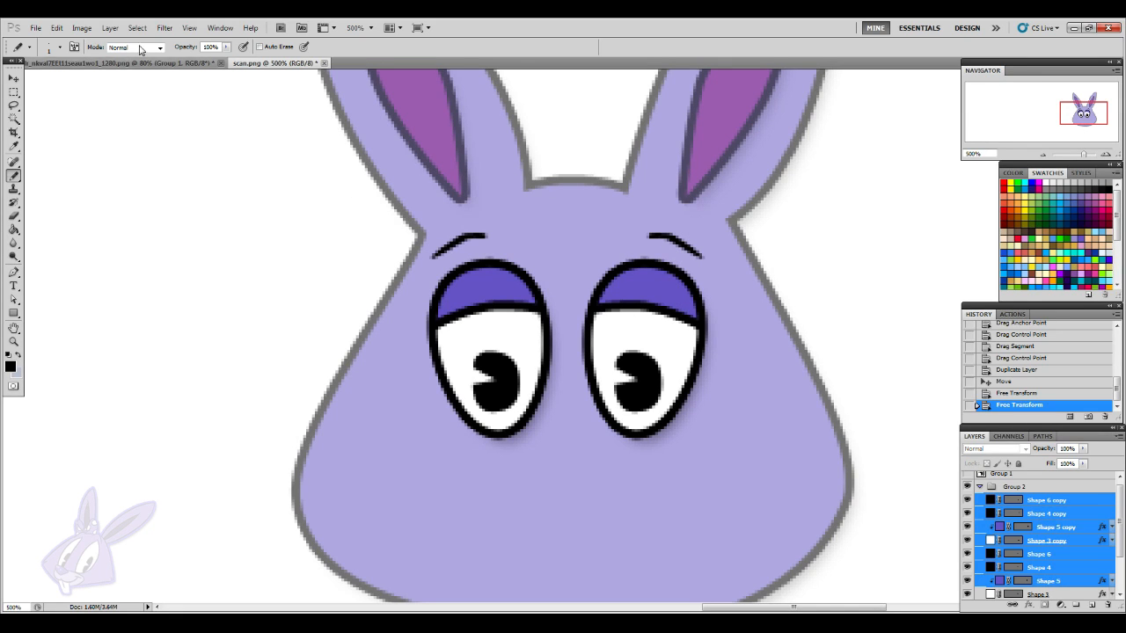
pyautogui.click(13, 79)
pyautogui.press('Right')
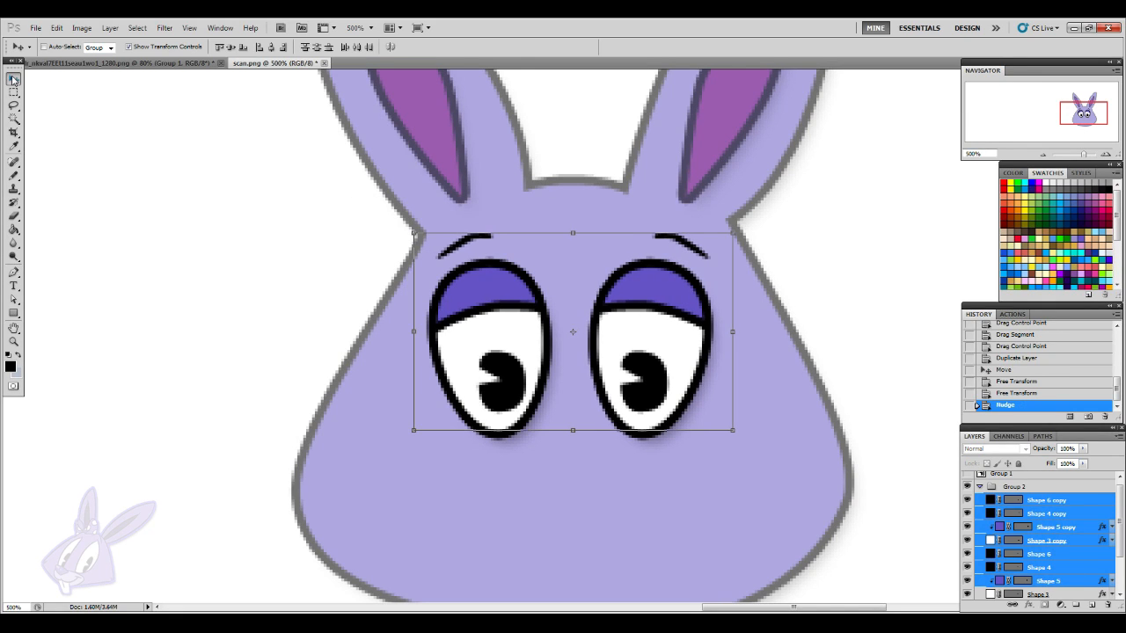
# - Select Group 2 and hide the white Layer 1 that covers the scanned sketch
pyautogui.click(1016, 487)
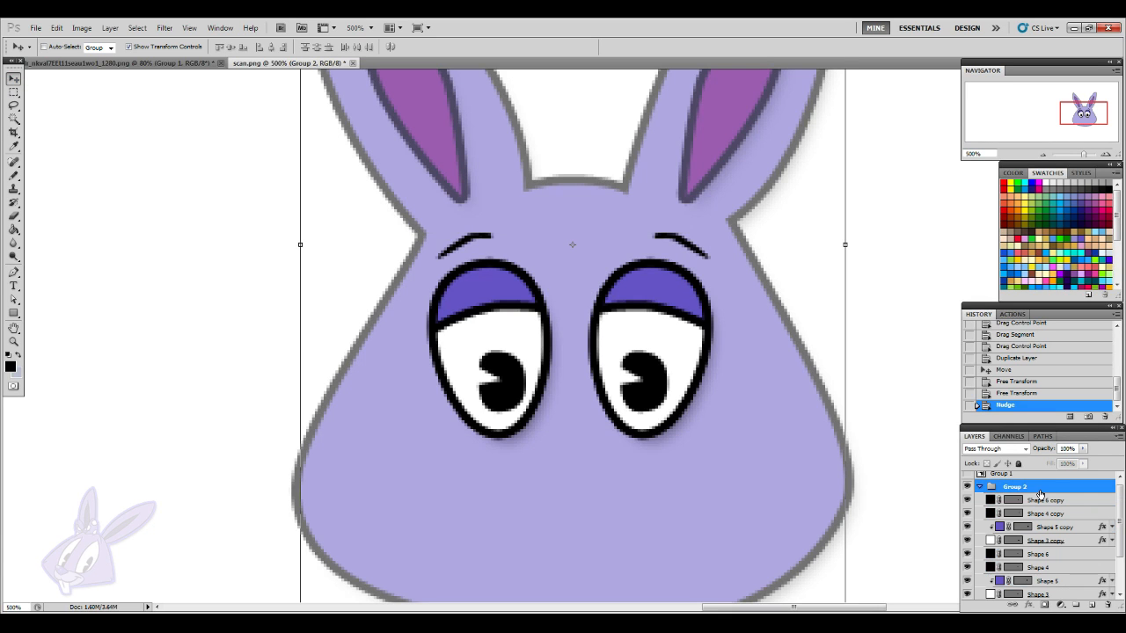
pyautogui.scroll(-3, 783, 457)
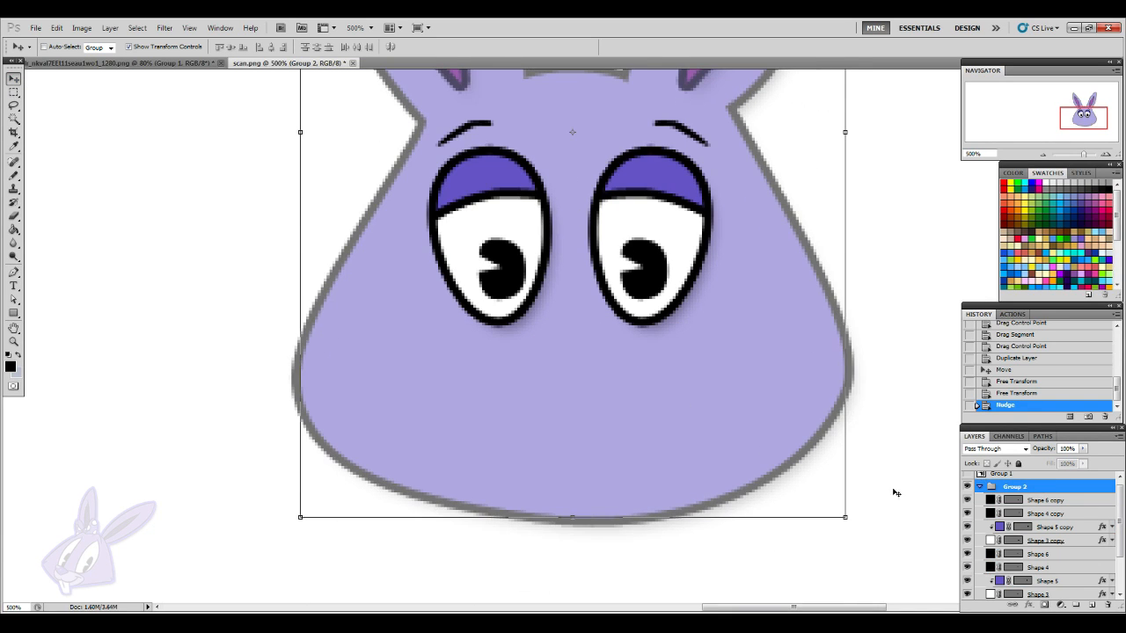
pyautogui.scroll(-2, 1037, 528)
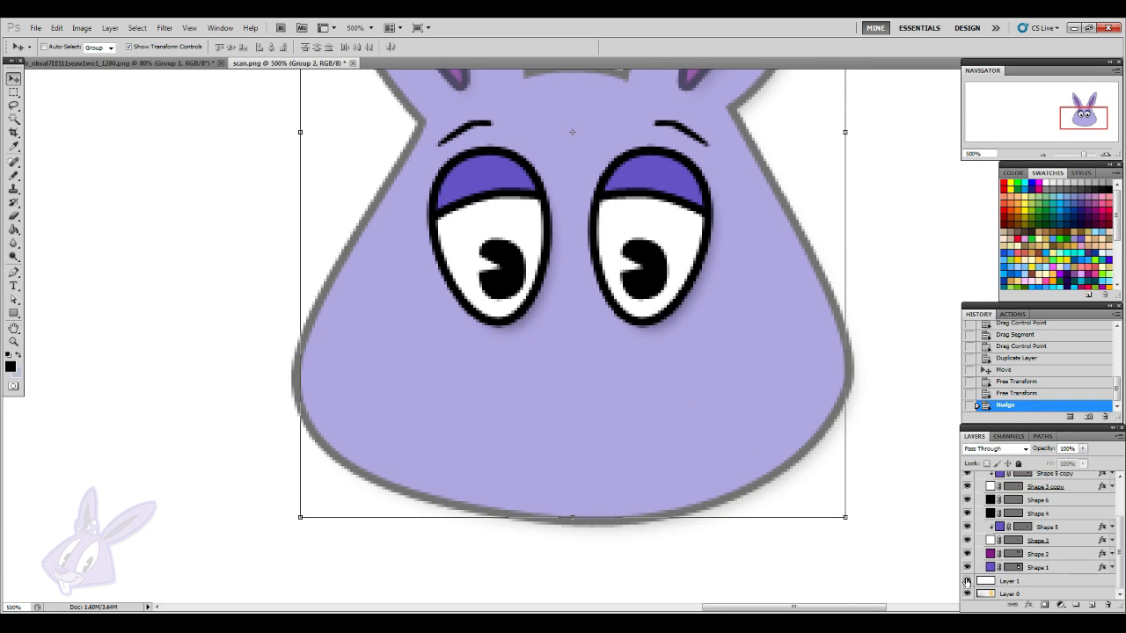
pyautogui.click(966, 582)
pyautogui.scroll(3, 967, 582)
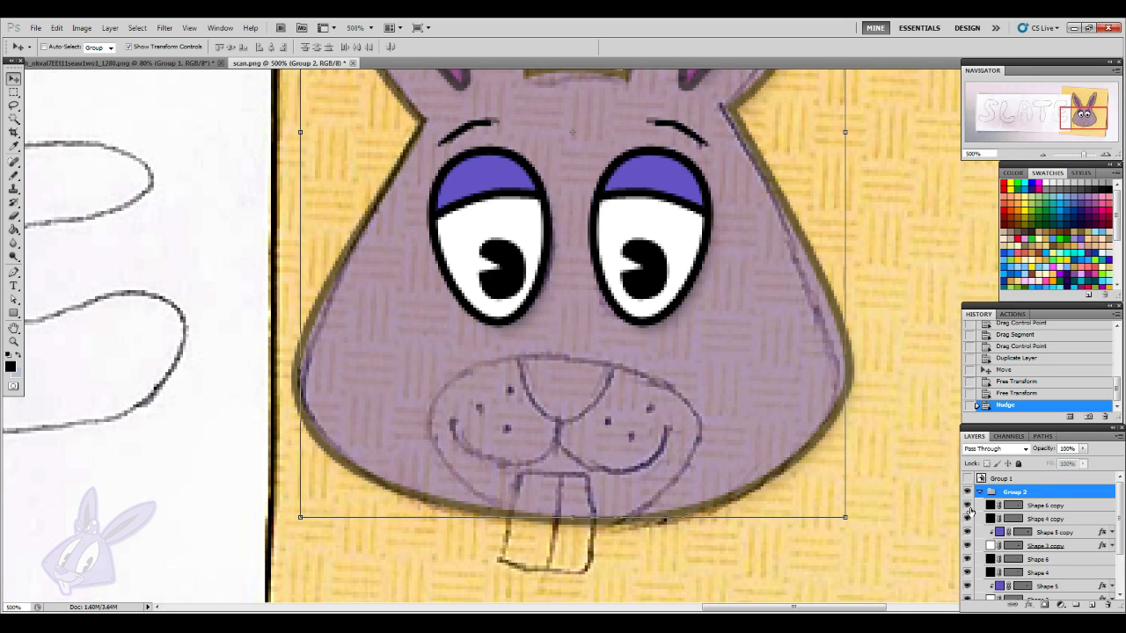
# - Hide the Shape 1 and Shape 2 layers covering the sketched head, and make Shape 2 the active layer
pyautogui.scroll(-2, 978, 500)
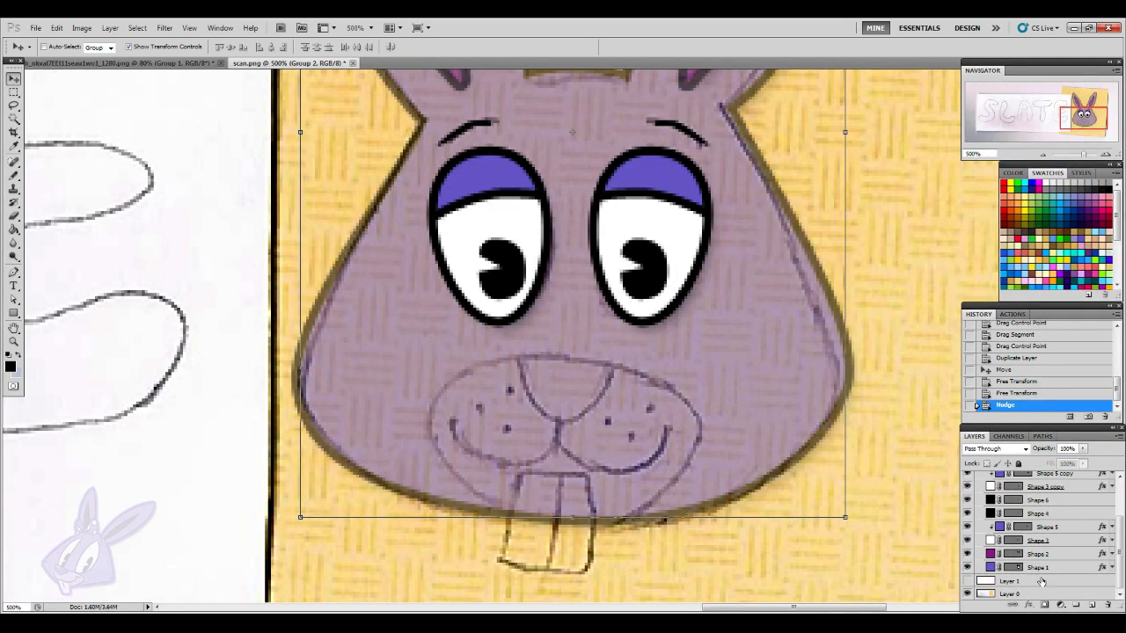
pyautogui.click(966, 567)
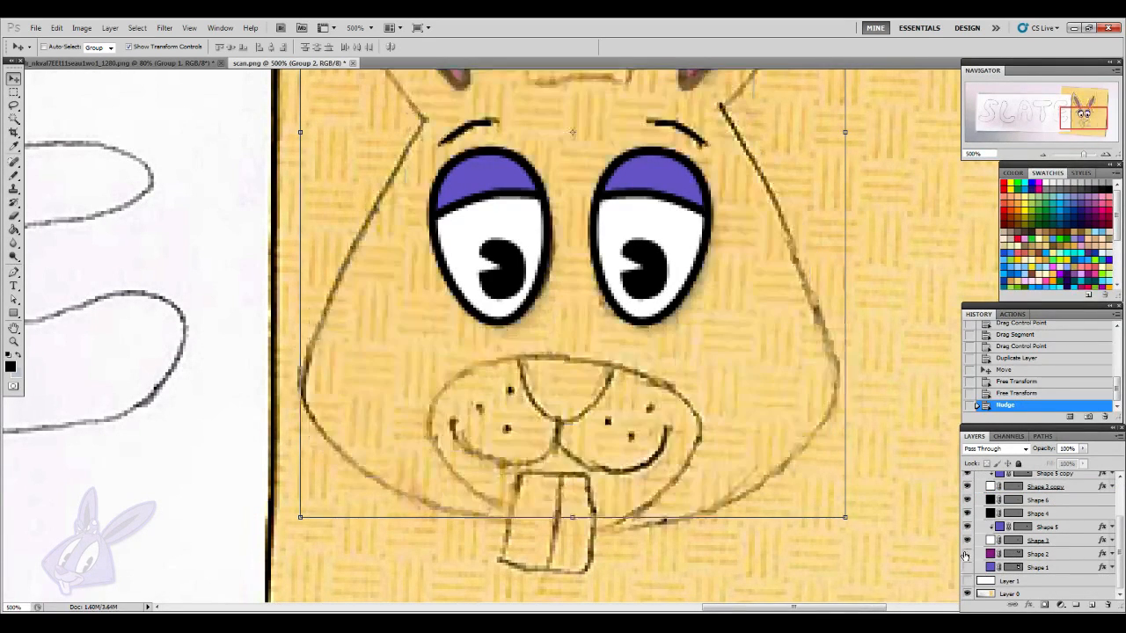
pyautogui.click(1059, 568)
pyautogui.click(1066, 555)
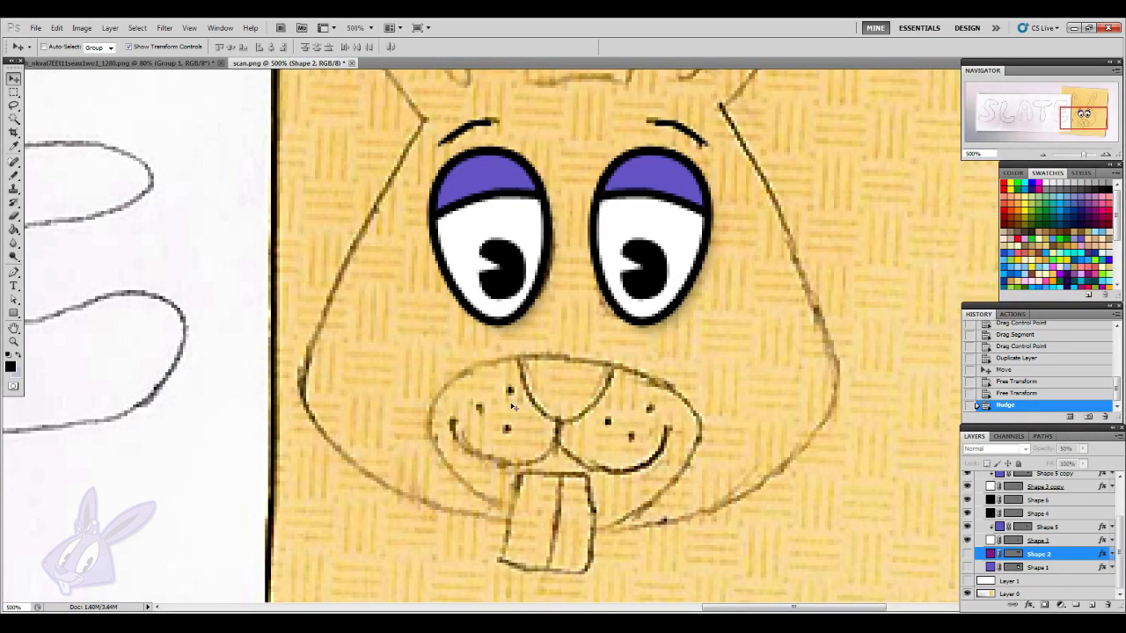
pyautogui.scroll(-2, 393, 471)
pyautogui.hotkey('alt', 'Tab')
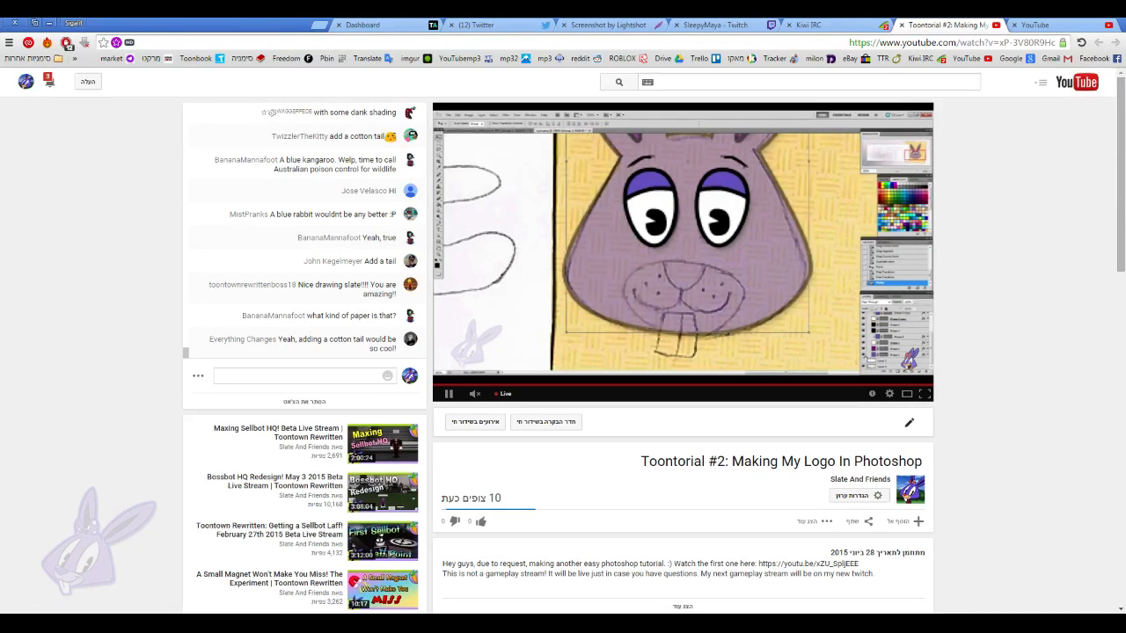
pyautogui.hotkey('alt', 'Tab')
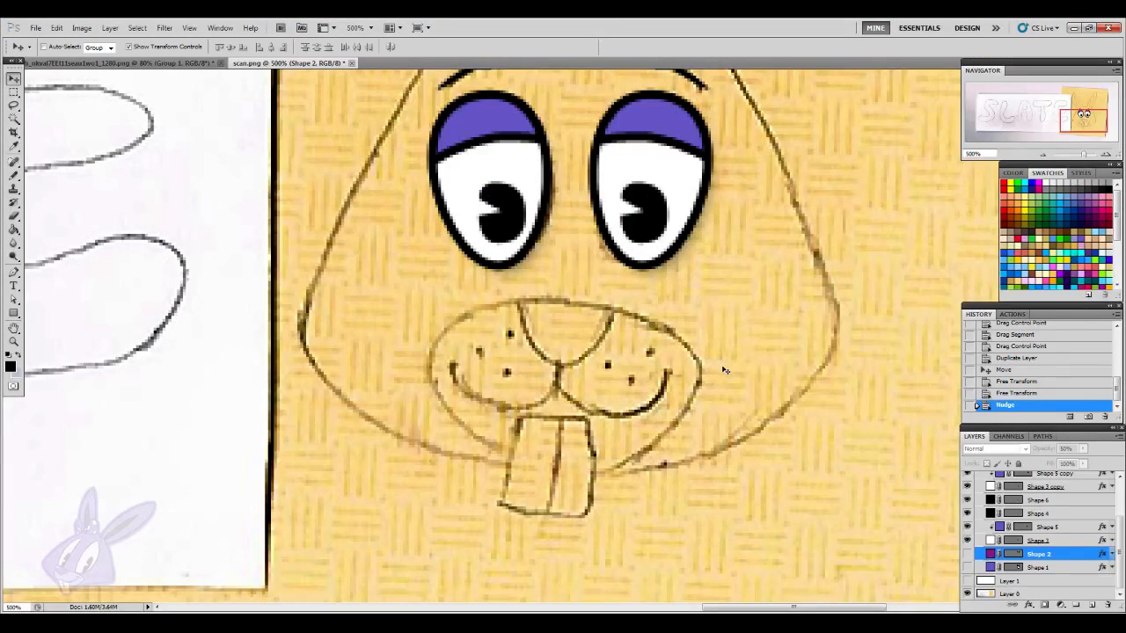
# - Trace the sketched muzzle outline with the Pen tool as a closed black oval shape with four curved anchor points
pyautogui.scroll(1, 677, 366)
pyautogui.click(13, 272)
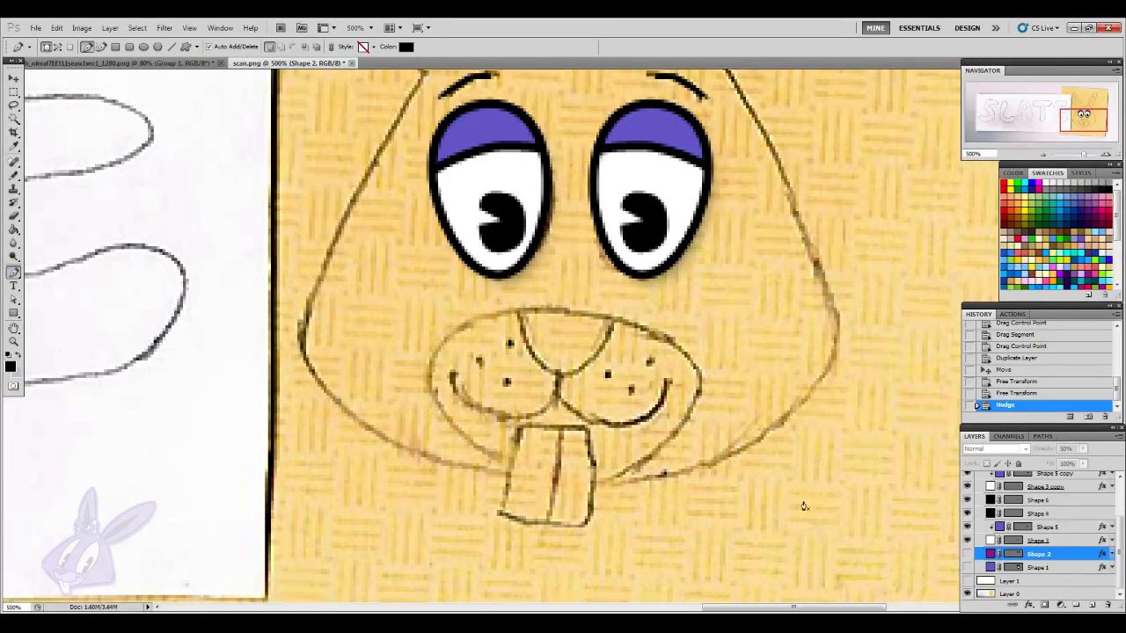
pyautogui.scroll(1, 779, 520)
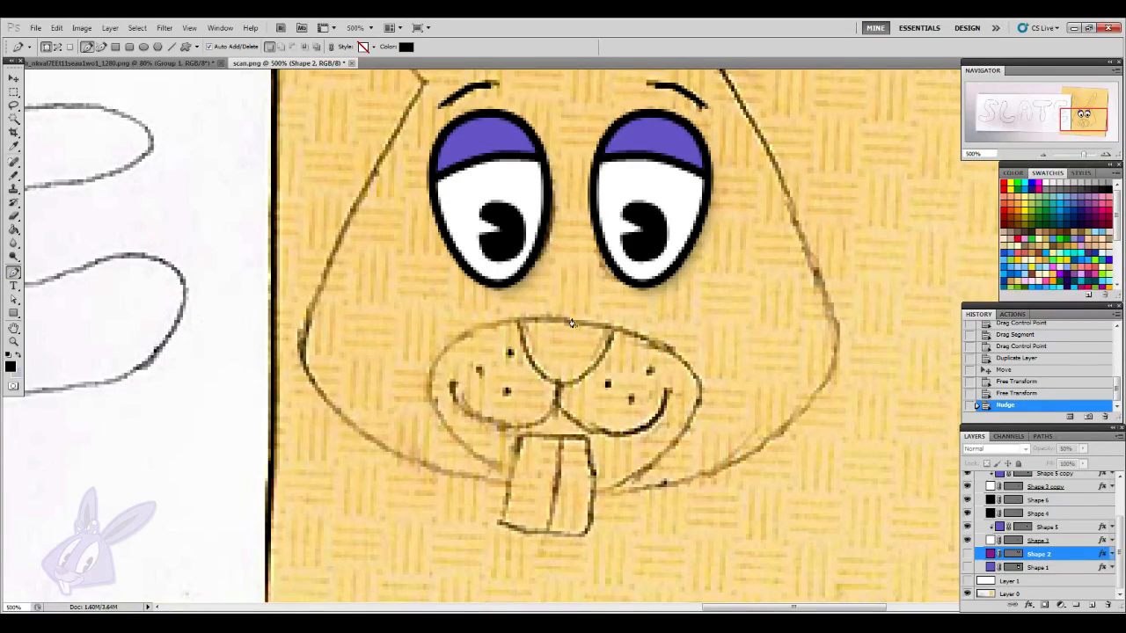
pyautogui.moveTo(570, 322); pyautogui.dragTo(642, 318)
pyautogui.moveTo(699, 401); pyautogui.dragTo(695, 445)
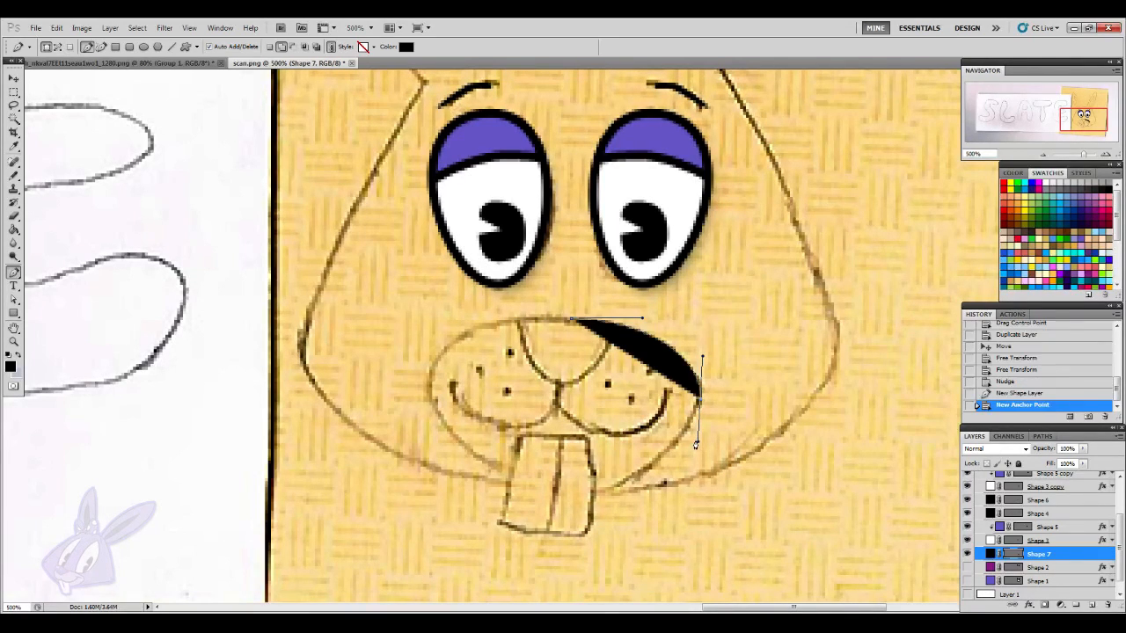
pyautogui.moveTo(557, 490); pyautogui.dragTo(494, 497)
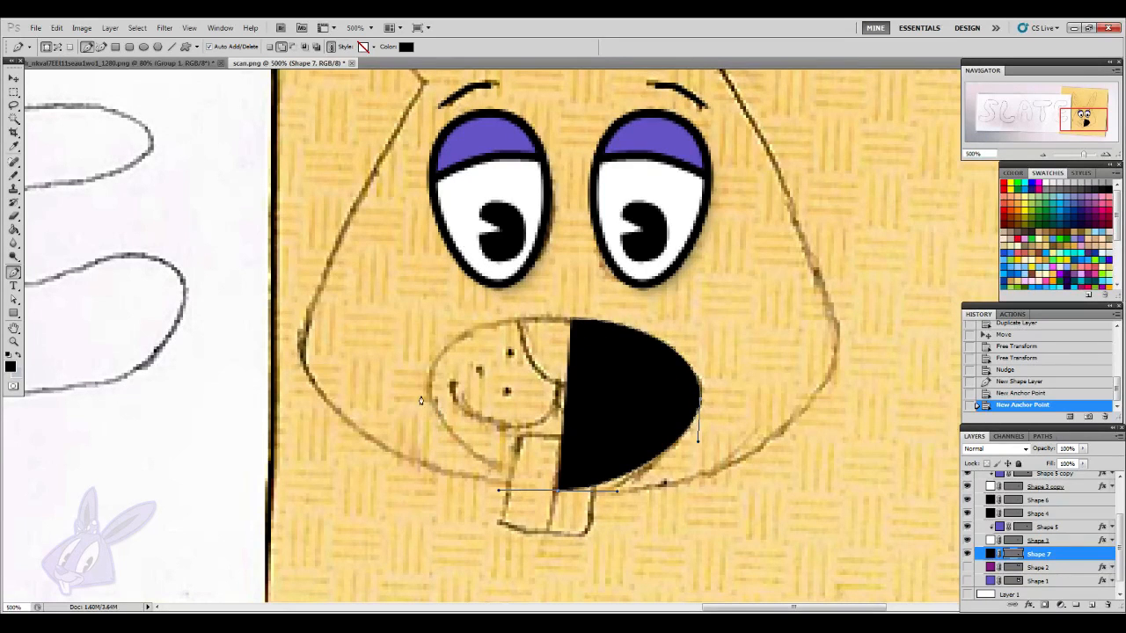
pyautogui.moveTo(427, 384); pyautogui.dragTo(435, 328)
pyautogui.click(570, 328)
pyautogui.click(572, 327)
# - Shift the muzzle's left anchor point slightly upward and adjust its lower curve handle with the Direct Selection tool
pyautogui.scroll(-2, 737, 513)
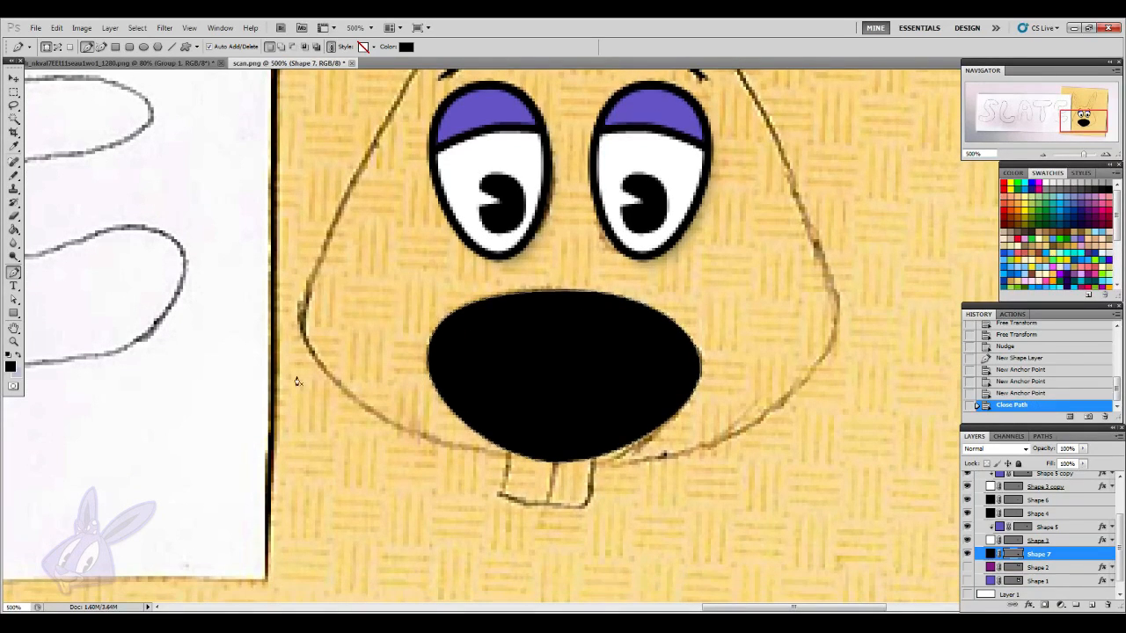
pyautogui.click(13, 300)
pyautogui.click(430, 351)
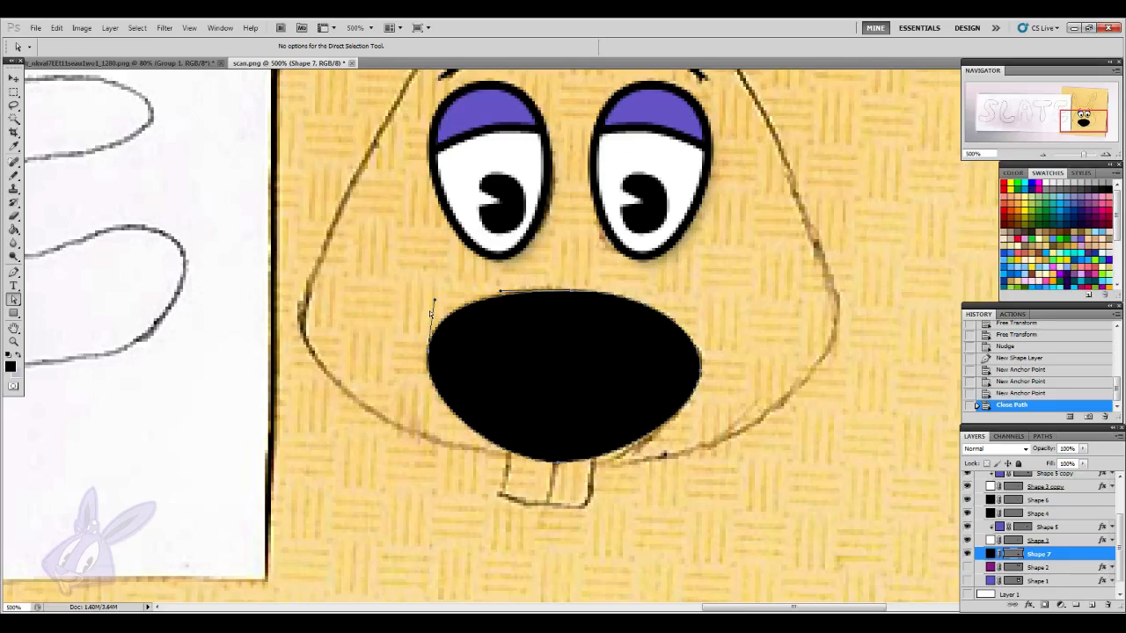
pyautogui.click(428, 352)
pyautogui.moveTo(428, 353); pyautogui.dragTo(428, 352)
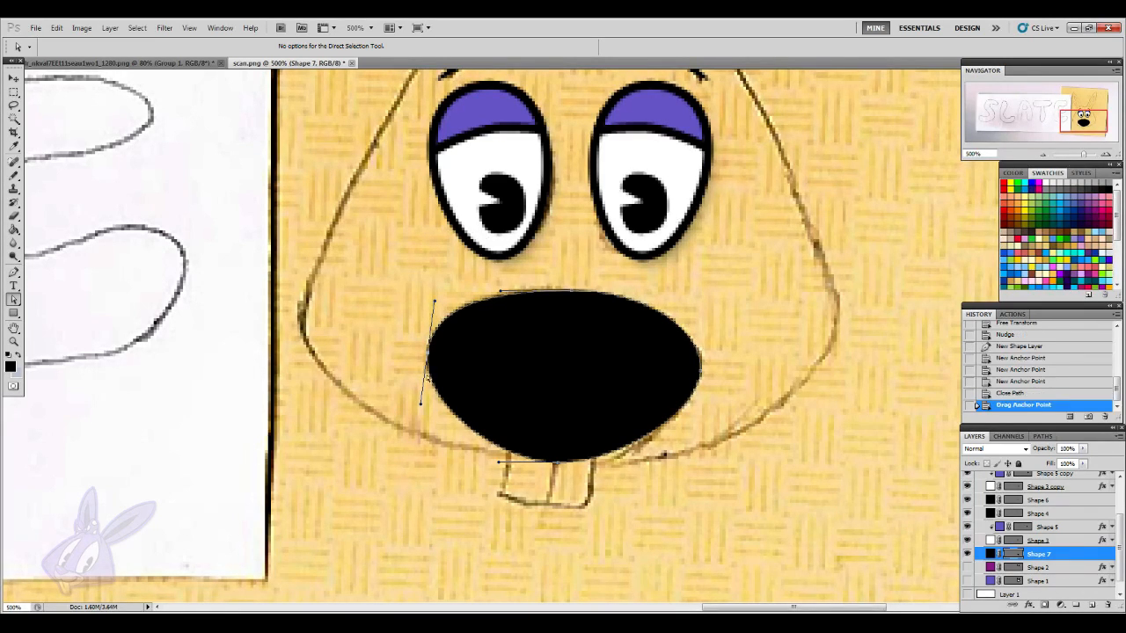
pyautogui.click(426, 415)
pyautogui.click(425, 383)
pyautogui.moveTo(423, 409); pyautogui.dragTo(419, 410)
# - Raise the muzzle's right and left anchor points so the shape is flatter on top and narrows towards the chin
pyautogui.moveTo(701, 370); pyautogui.dragTo(703, 374)
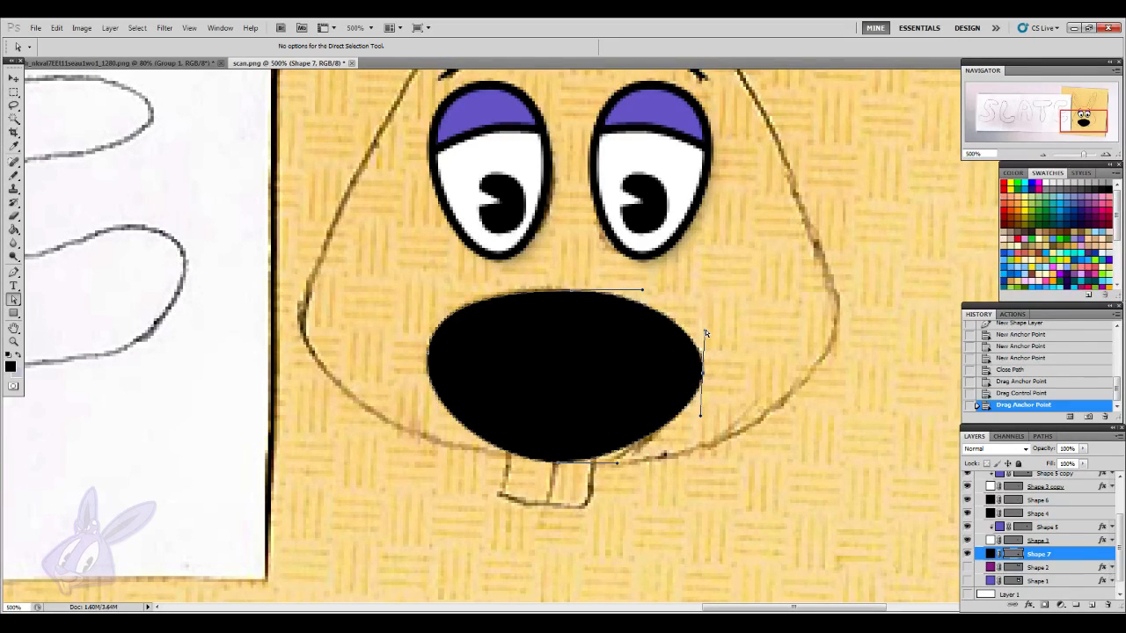
pyautogui.moveTo(703, 376); pyautogui.dragTo(699, 358)
pyautogui.moveTo(431, 357); pyautogui.dragTo(428, 345)
pyautogui.click(562, 349)
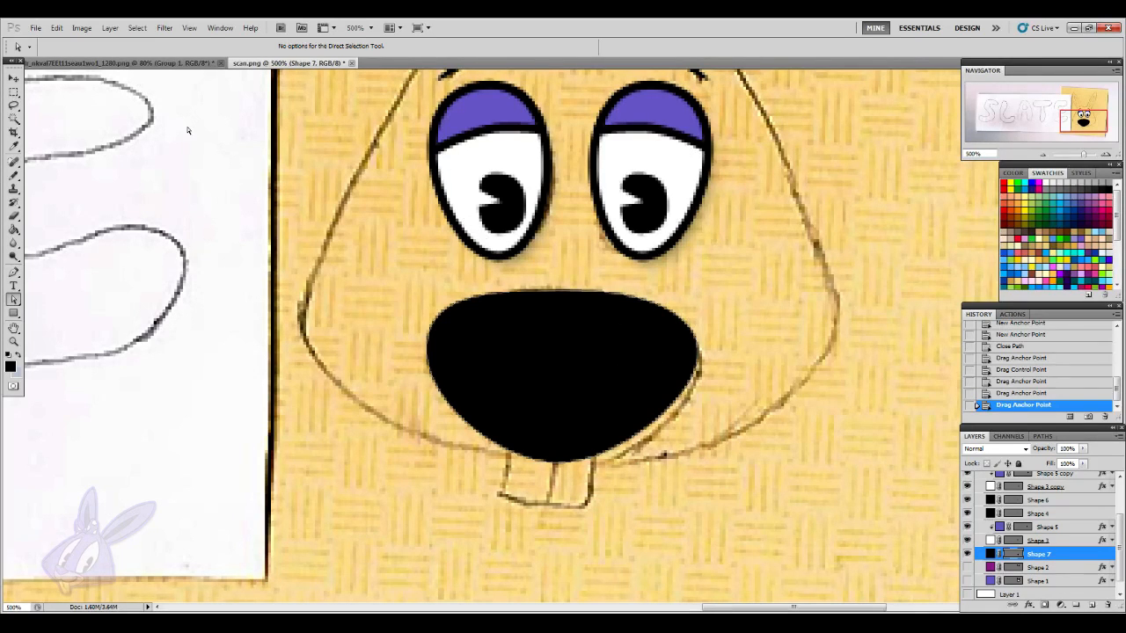
# - Scale the muzzle shape to about 111.67% width and 100.34% height, rotate it 1.58 degrees, and apply the transformation
pyautogui.click(14, 78)
pyautogui.moveTo(696, 288); pyautogui.dragTo(717, 289)
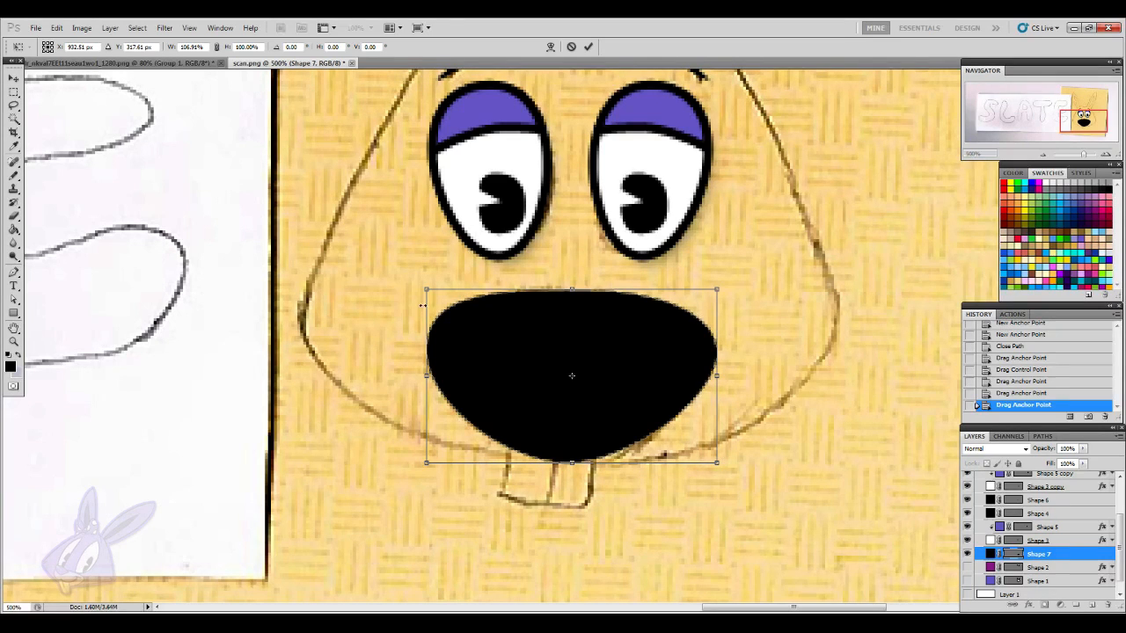
pyautogui.moveTo(425, 288); pyautogui.dragTo(408, 285)
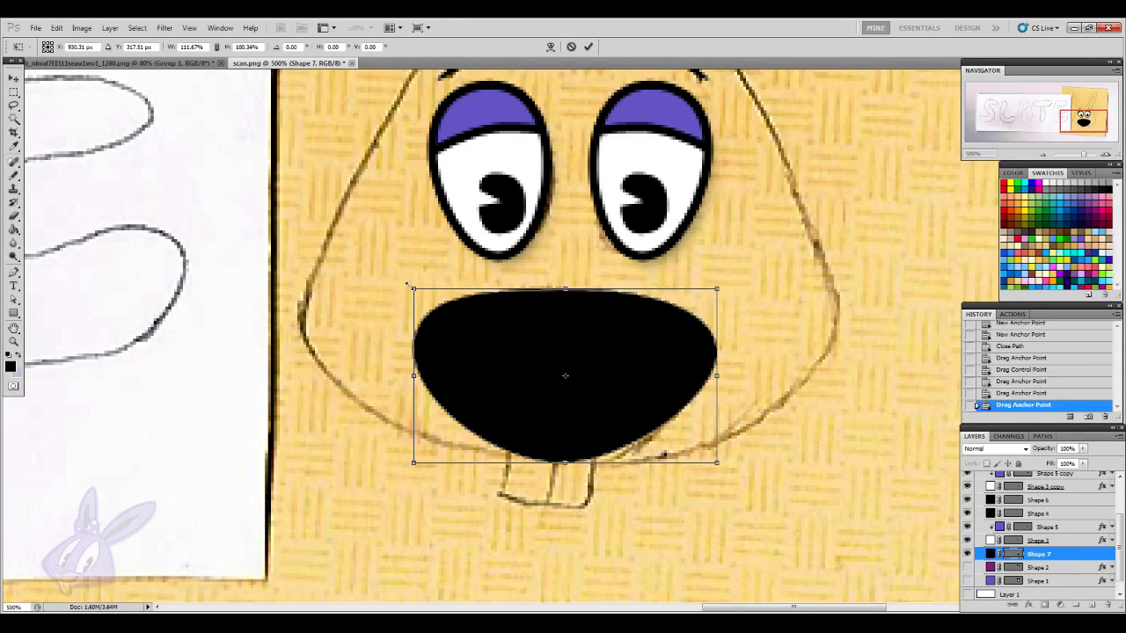
pyautogui.moveTo(717, 489); pyautogui.dragTo(722, 484)
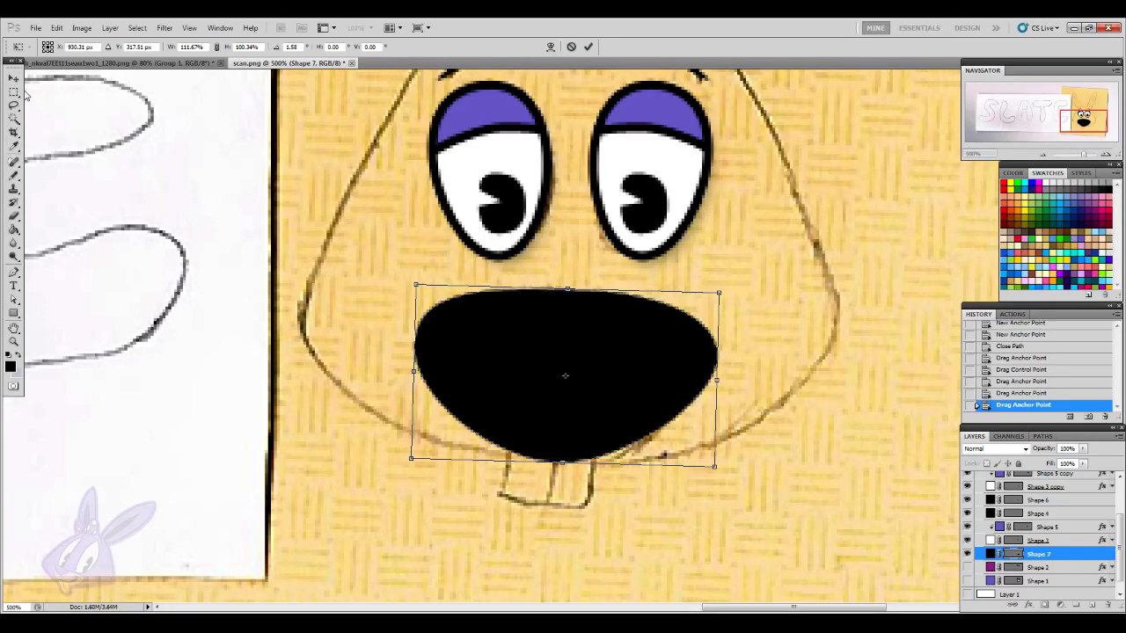
pyautogui.click(16, 81)
pyautogui.click(499, 241)
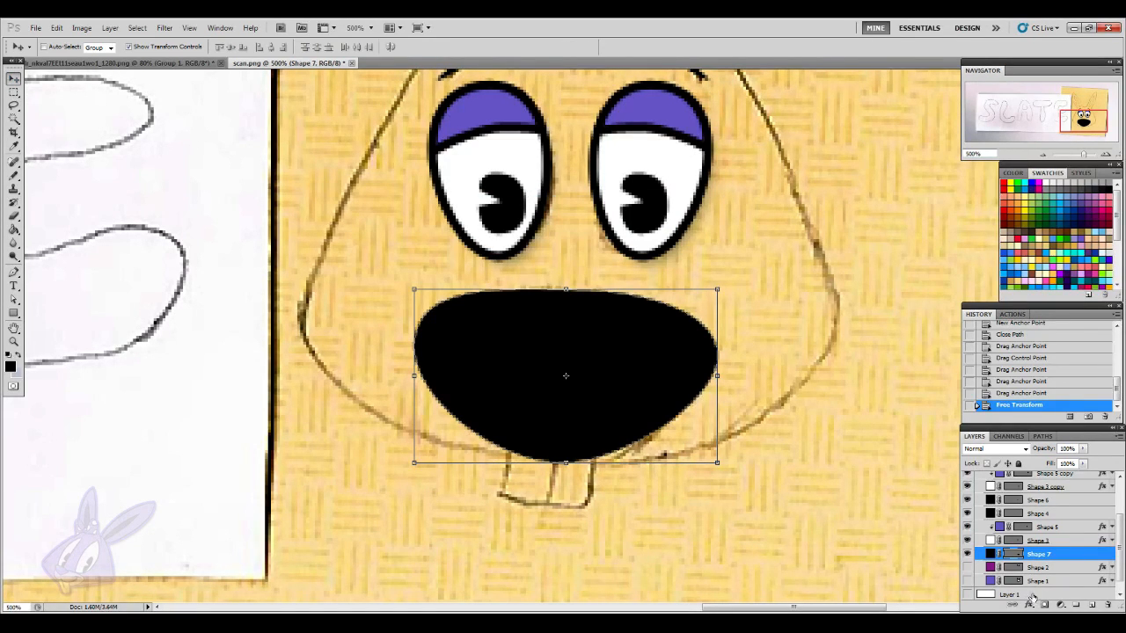
# - Try several light swatches on the muzzle shape and fill it with the pale grey e9e9e0
pyautogui.doubleClick(990, 553)
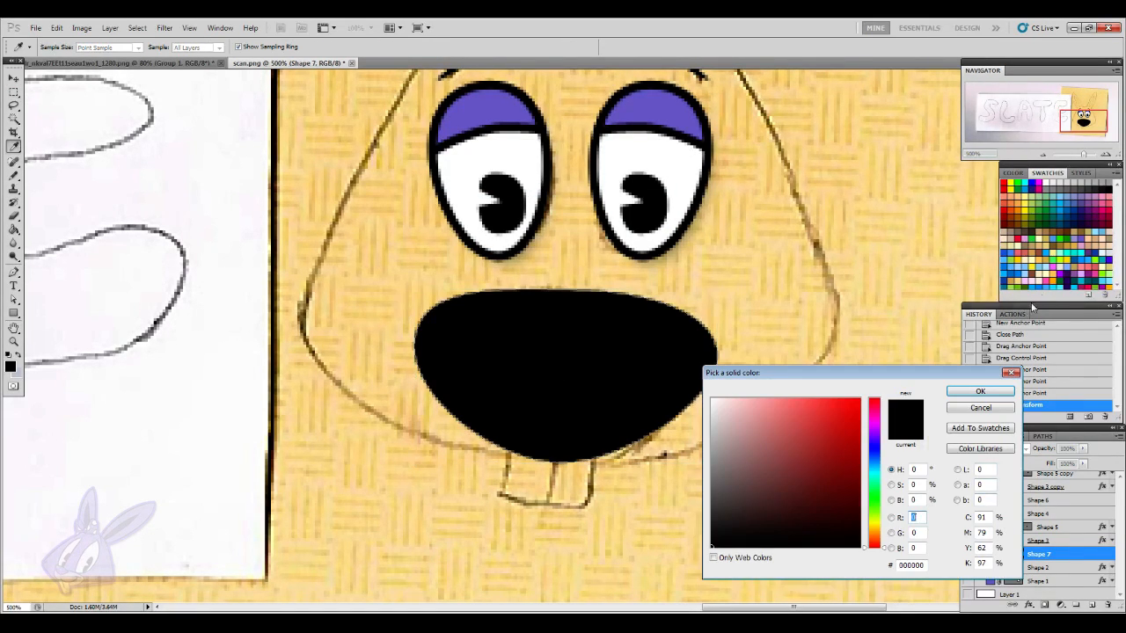
pyautogui.click(1045, 249)
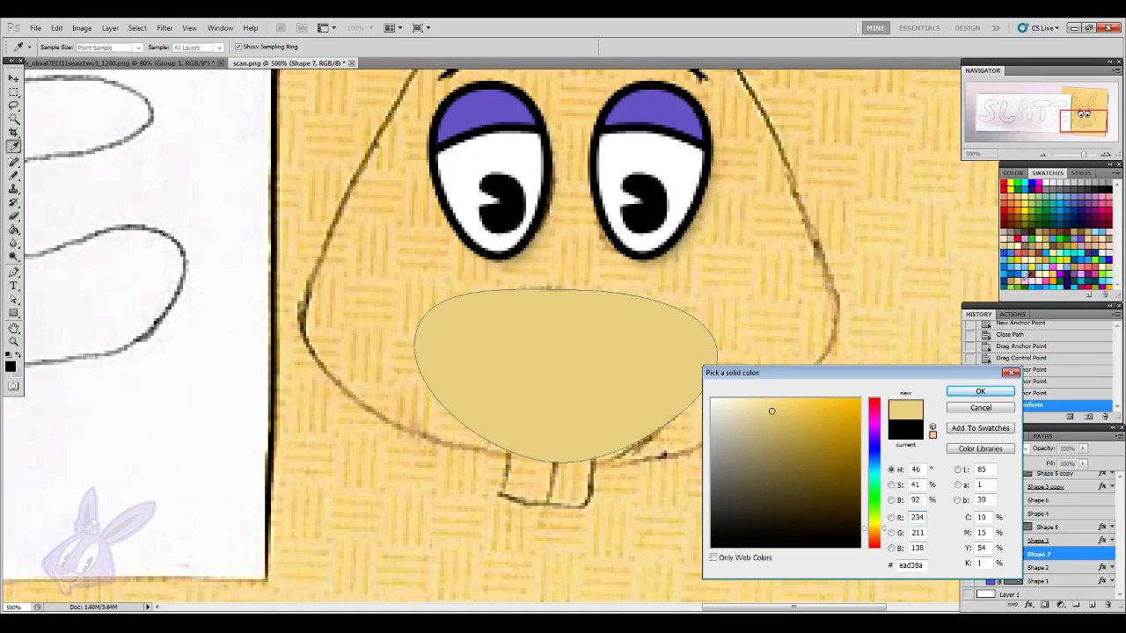
pyautogui.click(1041, 278)
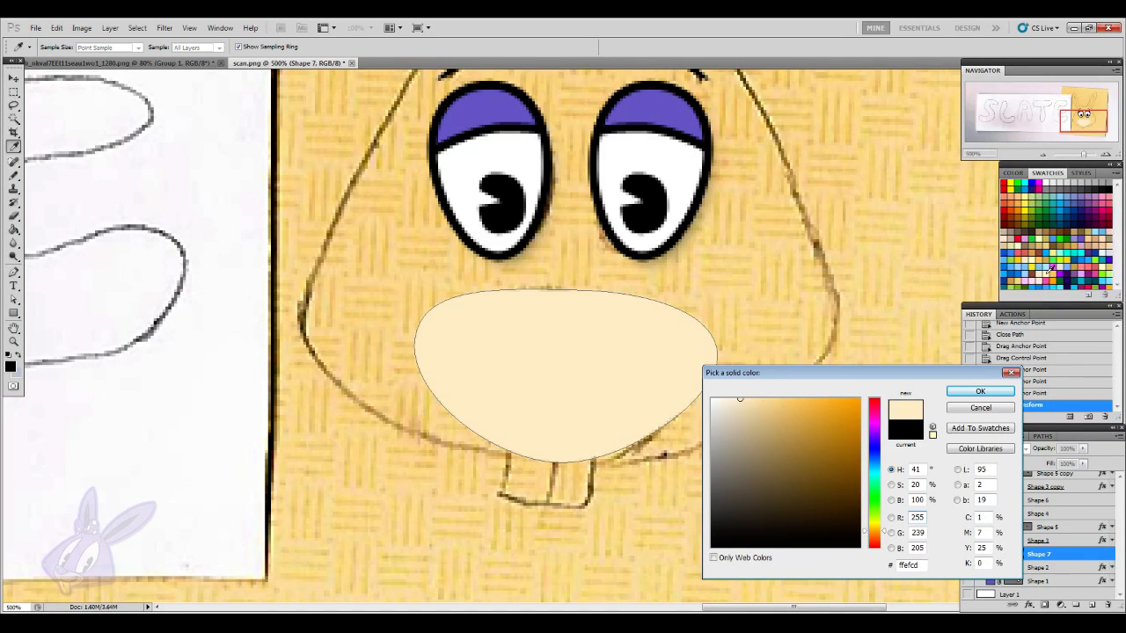
pyautogui.click(1044, 275)
pyautogui.click(1060, 268)
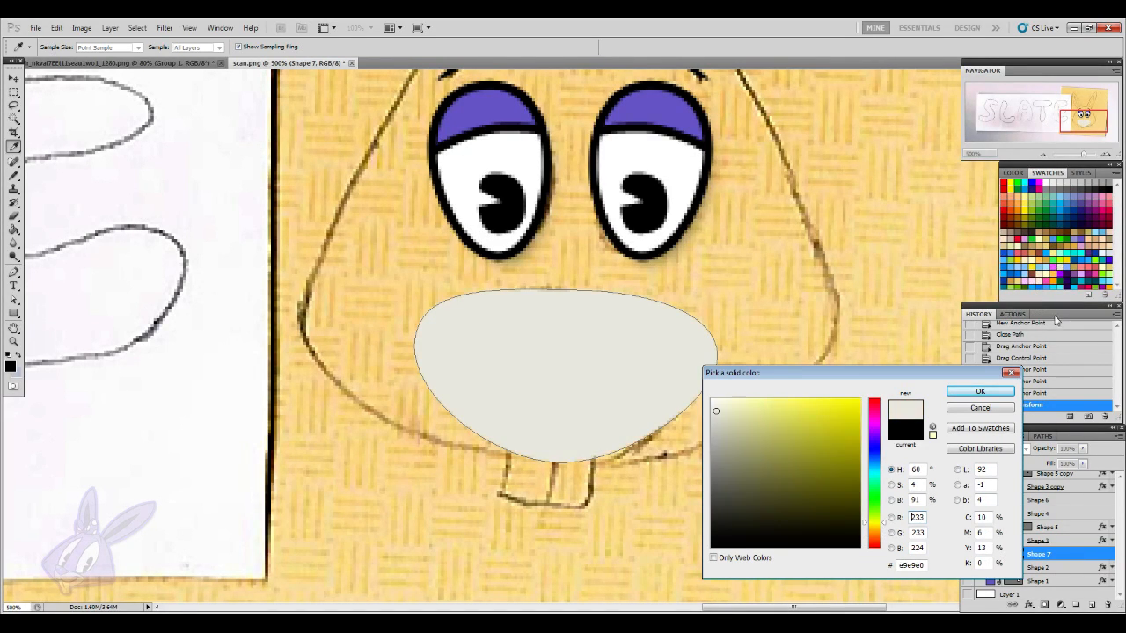
pyautogui.click(992, 390)
# - Change the muzzle shape's fill to the peach swatch fdd7b5
pyautogui.press('v')
pyautogui.scroll(-2, 1068, 244)
pyautogui.scroll(-3, 1068, 244)
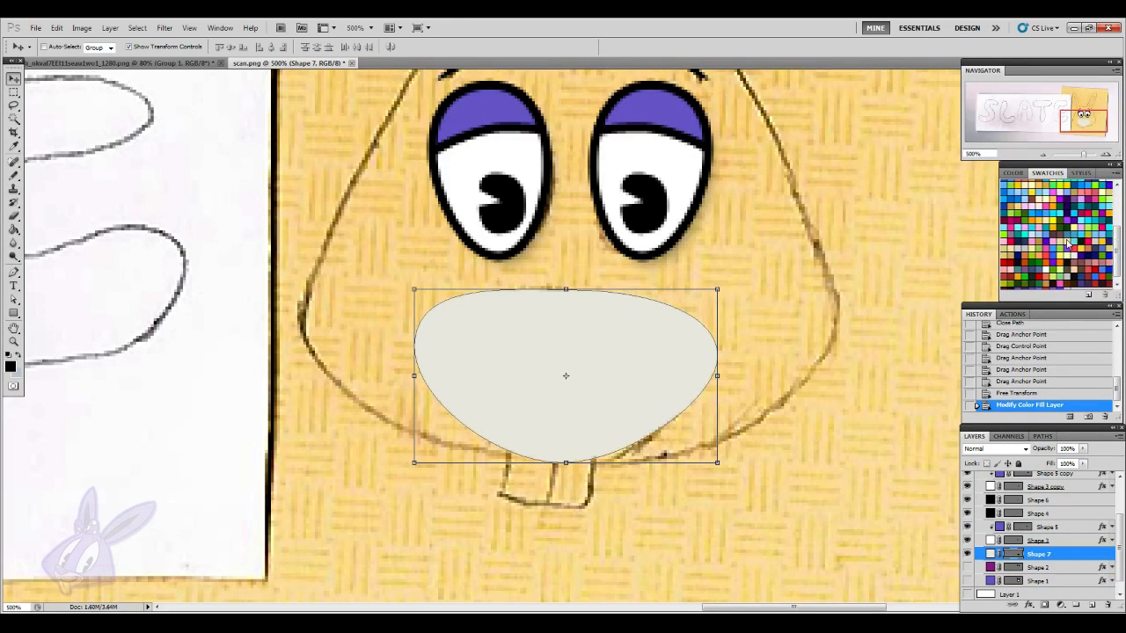
pyautogui.doubleClick(992, 554)
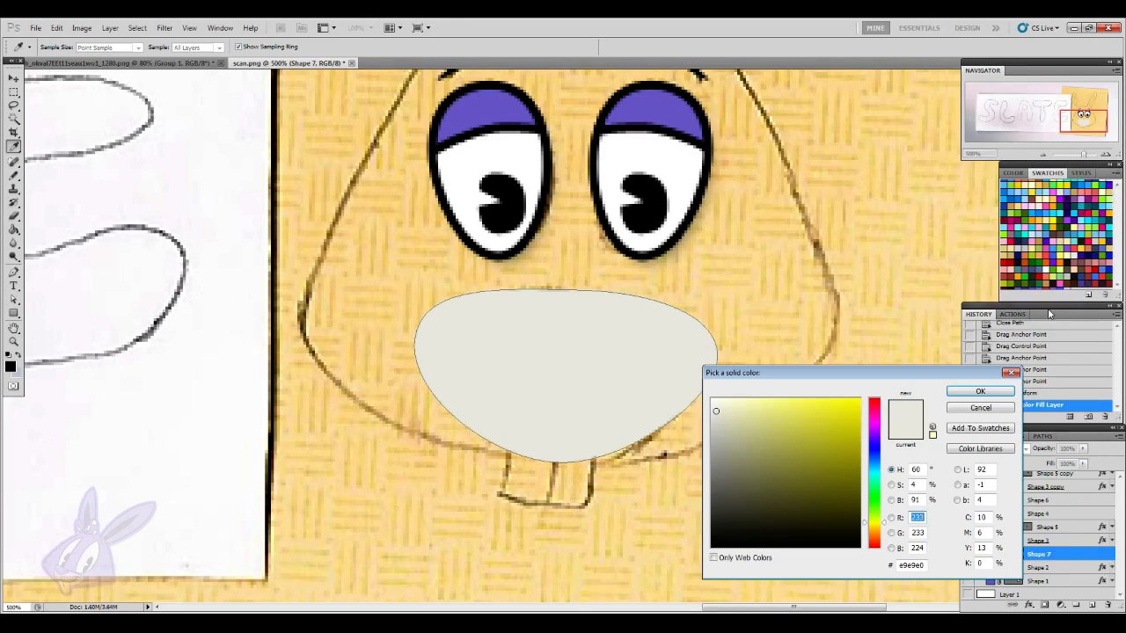
pyautogui.click(1076, 270)
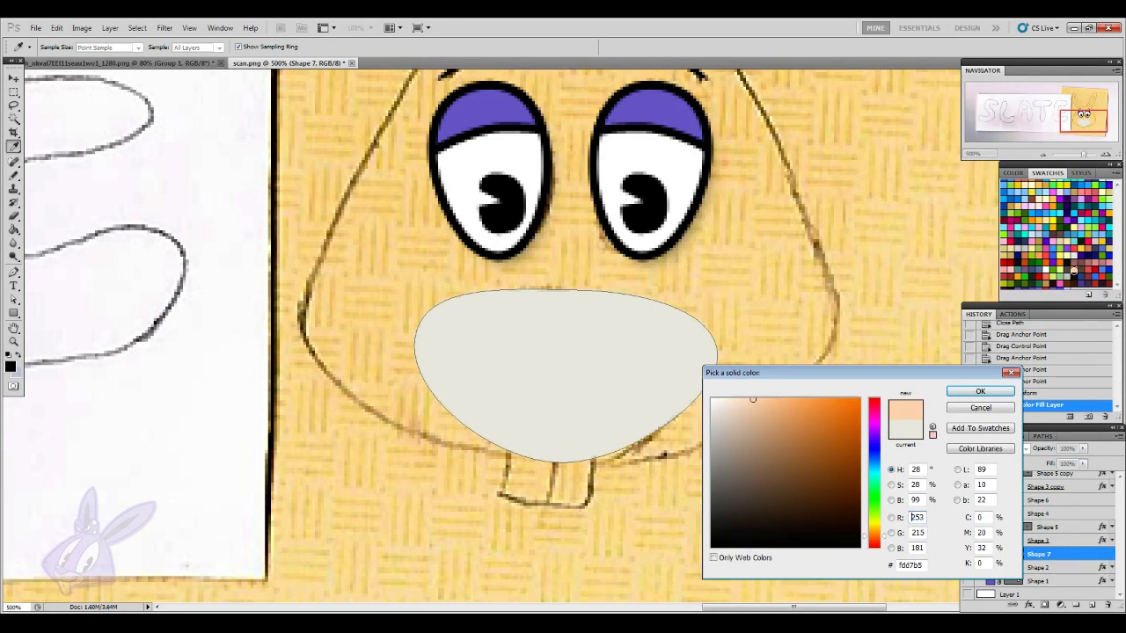
pyautogui.click(979, 390)
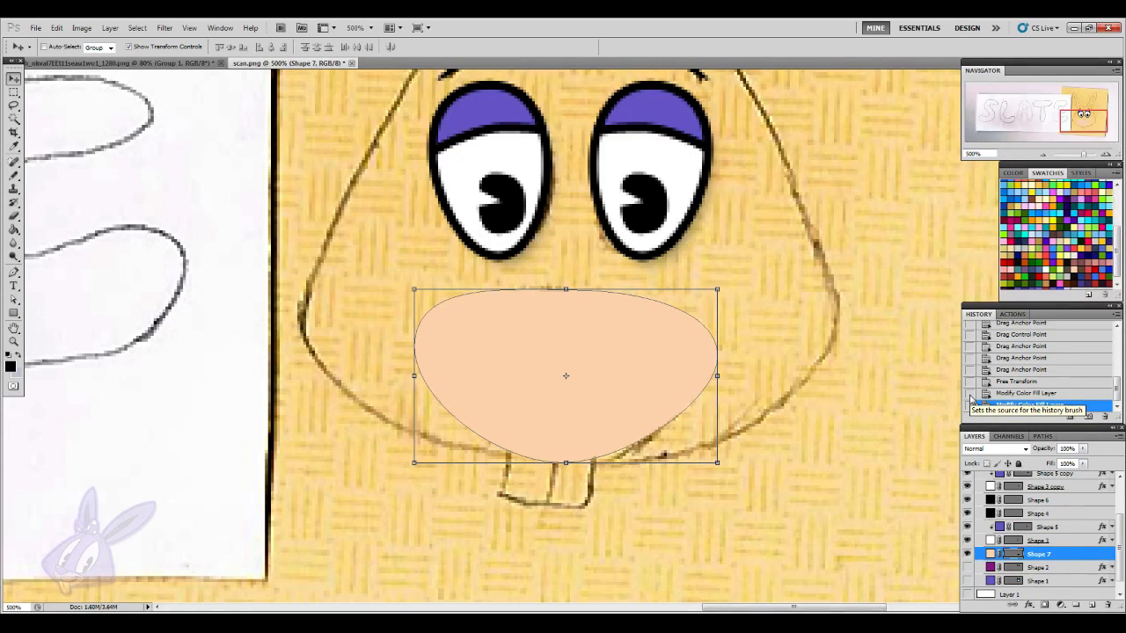
pyautogui.click(14, 147)
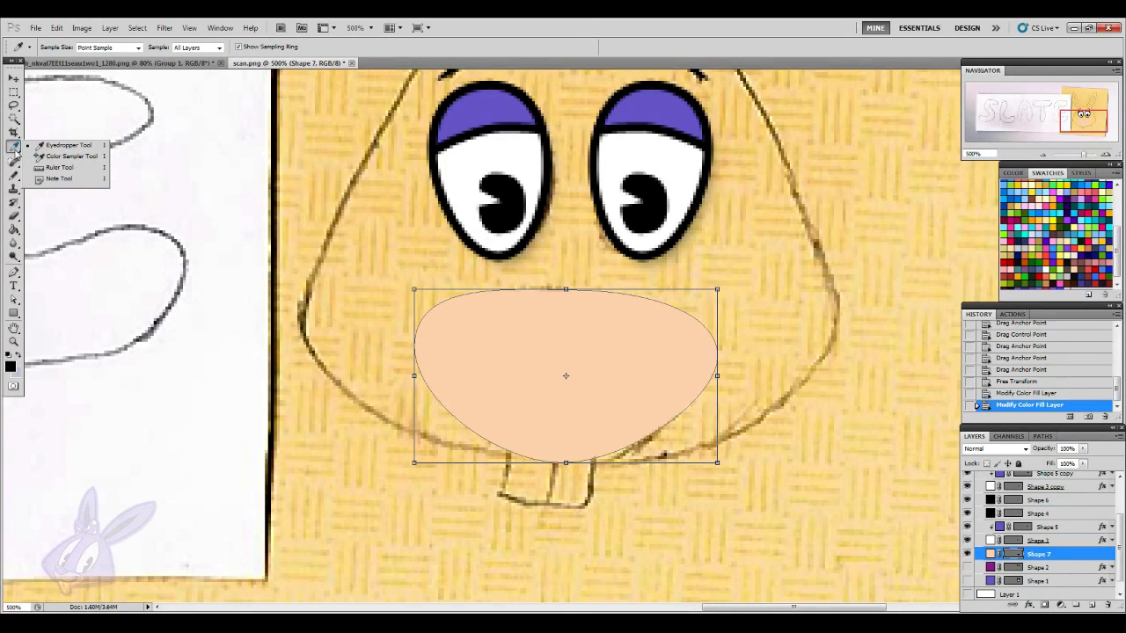
pyautogui.click(14, 150)
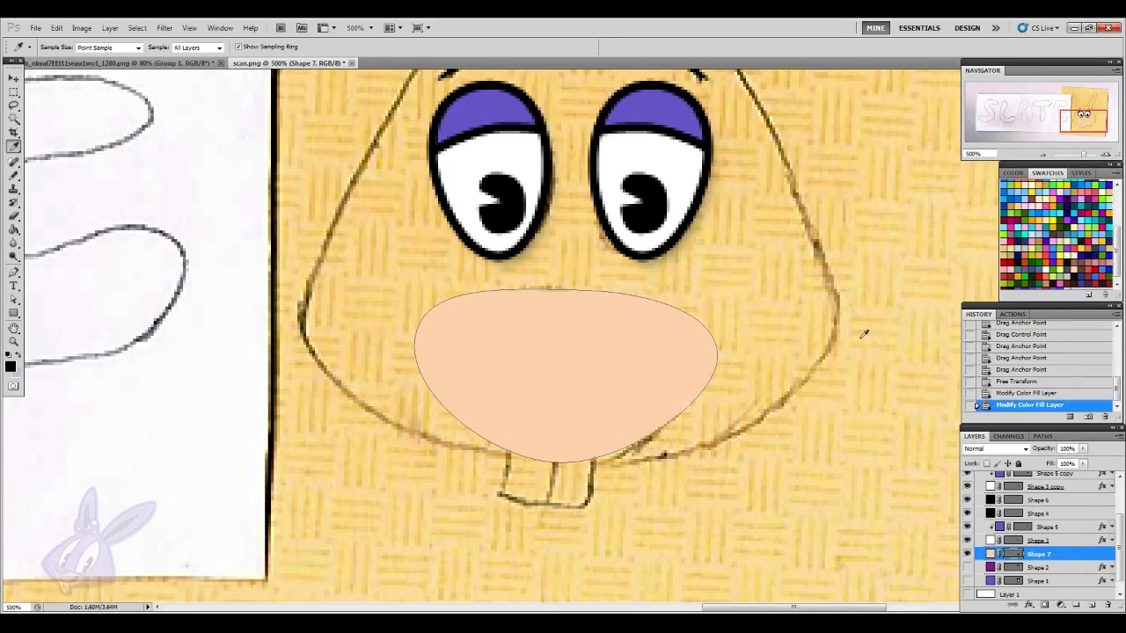
pyautogui.scroll(2, 866, 422)
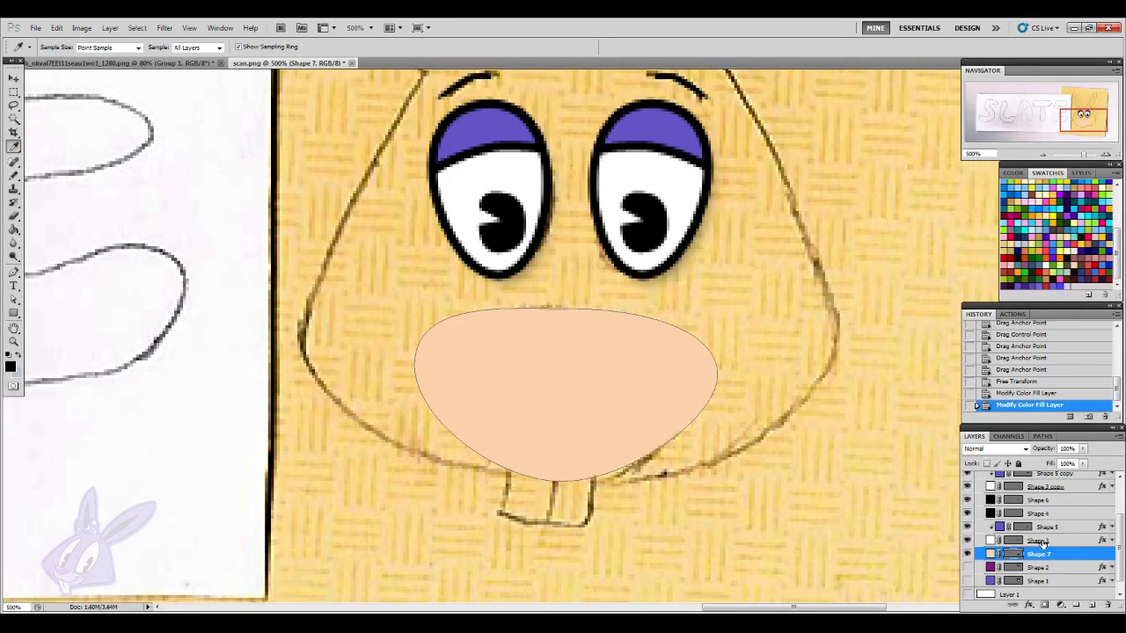
# - Paste the copied layer style with its drop shadow and stroke onto Shape 7, and collapse its effects list
pyautogui.scroll(-1, 1040, 564)
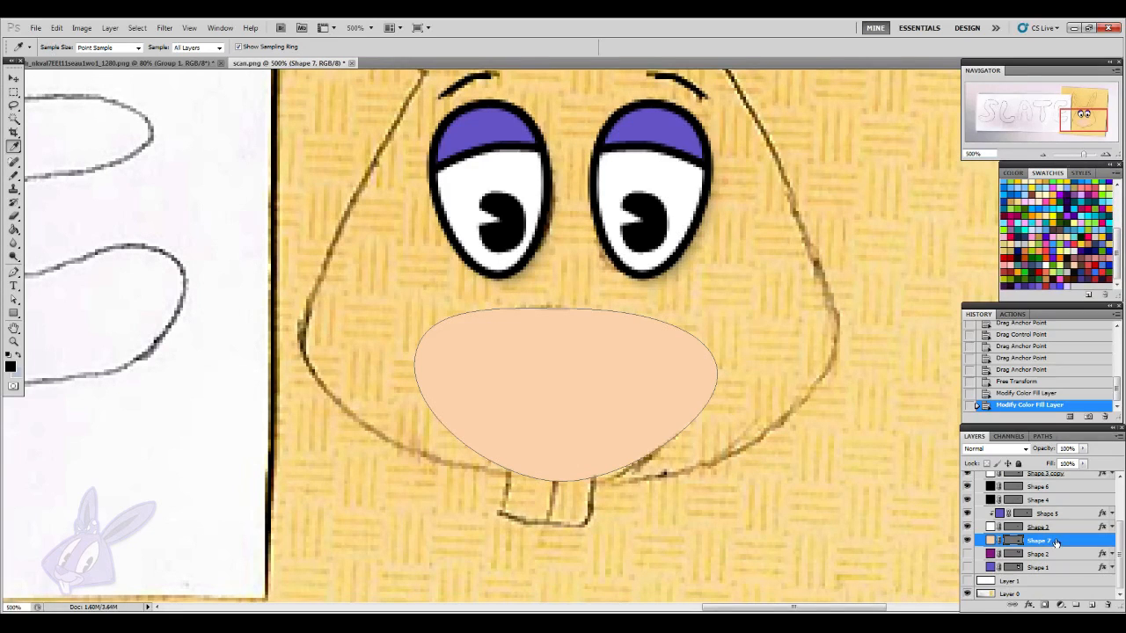
pyautogui.rightClick(1055, 542)
pyautogui.click(1045, 484)
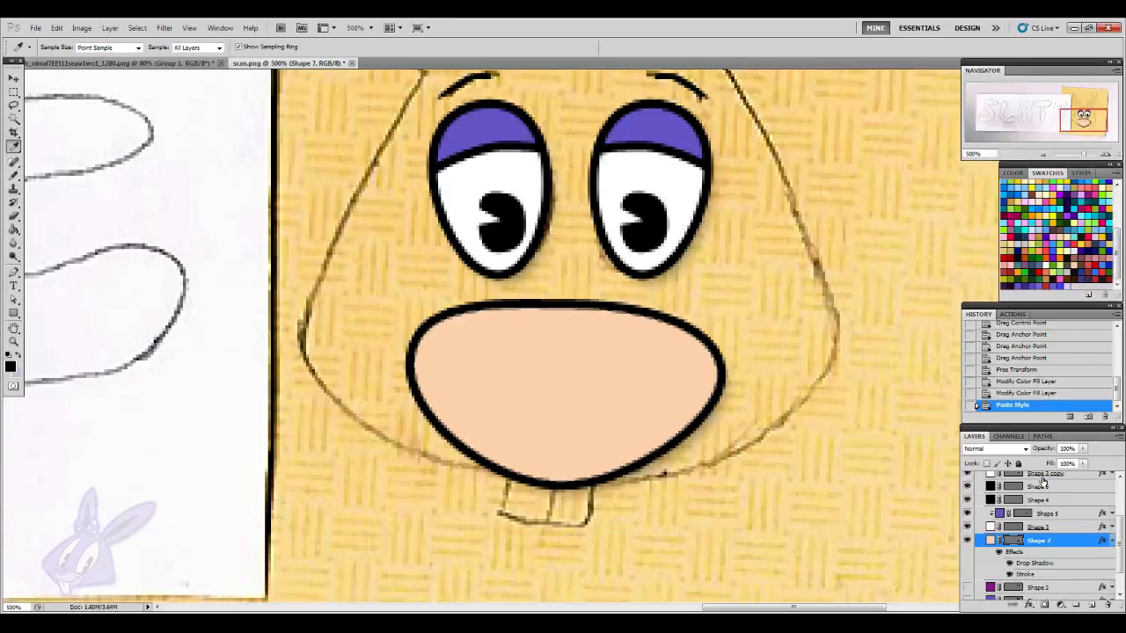
pyautogui.click(1111, 539)
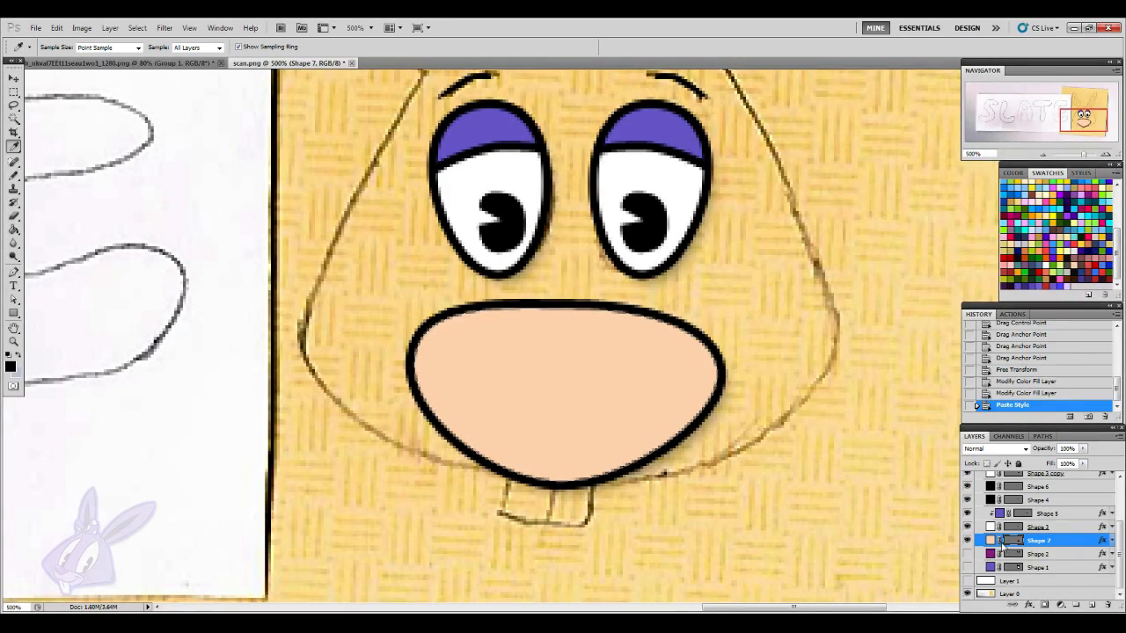
# - Hide the Shape 7 muzzle layer to uncover the sketched nose, mouth and teeth
pyautogui.scroll(1, 1000, 545)
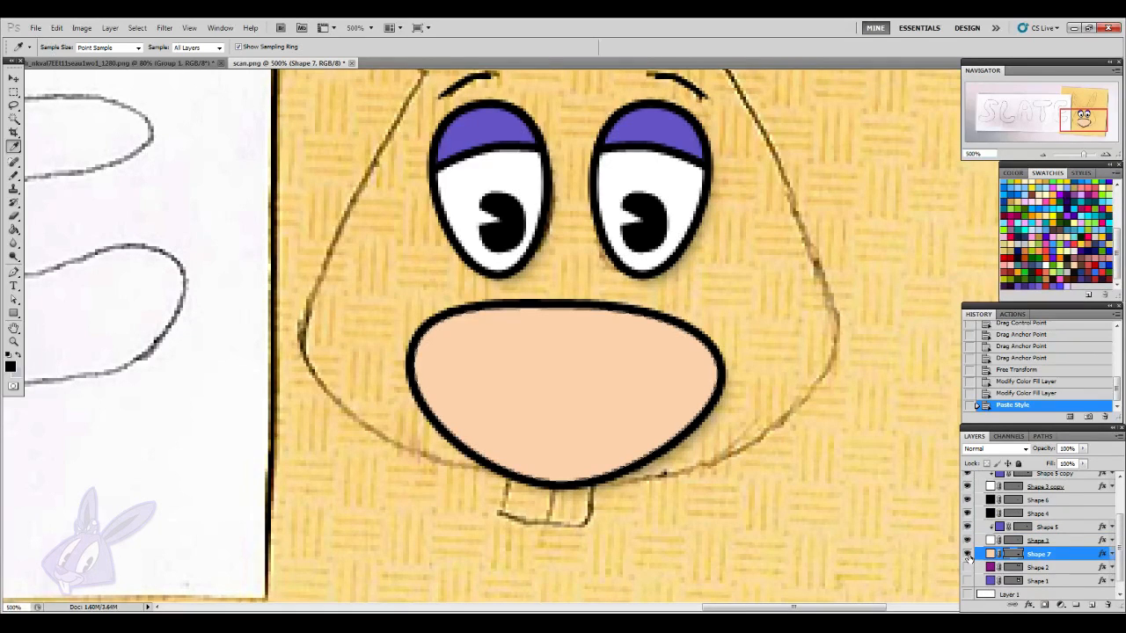
pyautogui.scroll(-1, 549, 346)
pyautogui.scroll(-2, 549, 346)
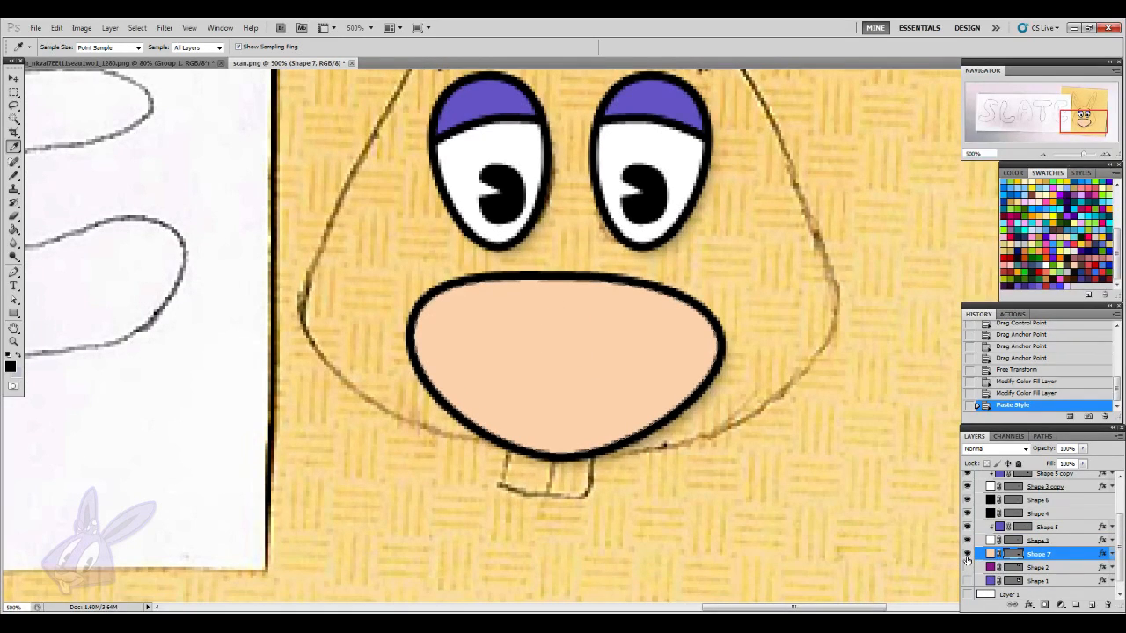
pyautogui.click(967, 554)
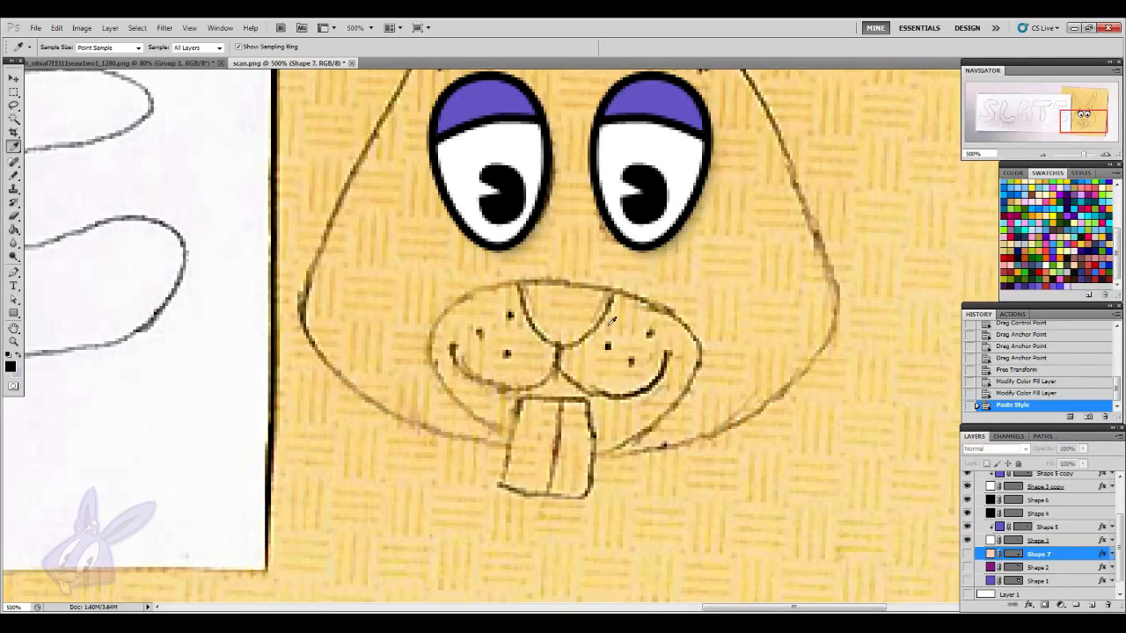
# - Show the Shape 7 muzzle layer again and lower its opacity to 67% so the sketch underneath can be traced
pyautogui.click(966, 554)
pyautogui.click(1083, 448)
pyautogui.moveTo(1080, 464)
pyautogui.mouseDown()
pyautogui.moveTo(1046, 464)
pyautogui.moveTo(1065, 464)
pyautogui.mouseUp()
pyautogui.click(1068, 558)
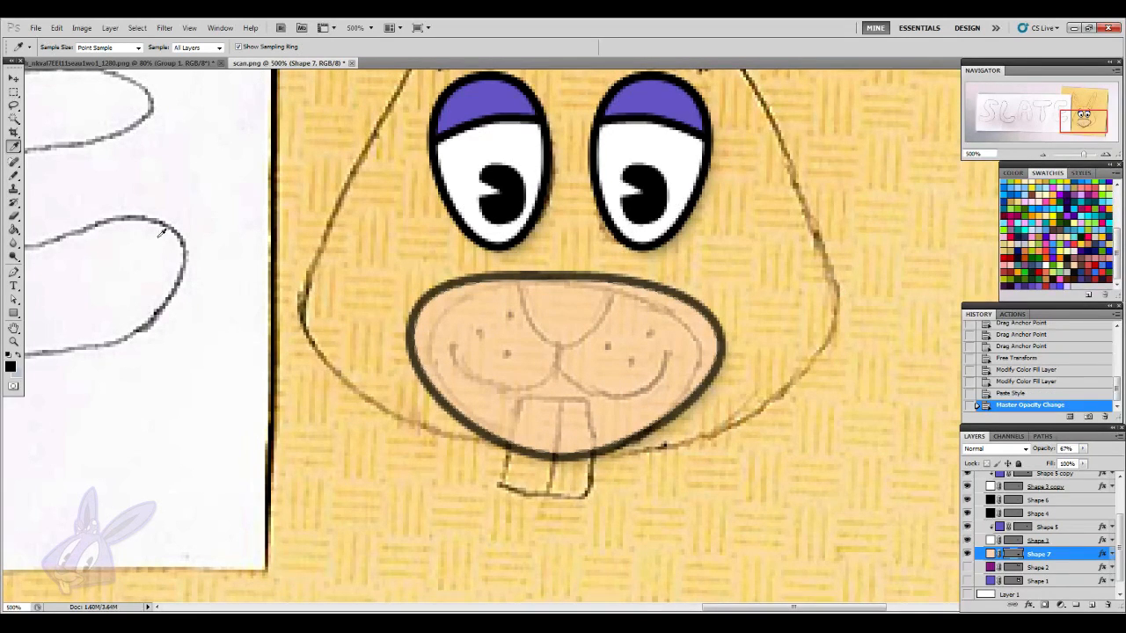
# - Trace the sketched nose at the muzzle's upper edge as a closed Pen tool shape with curved sides
pyautogui.click(16, 274)
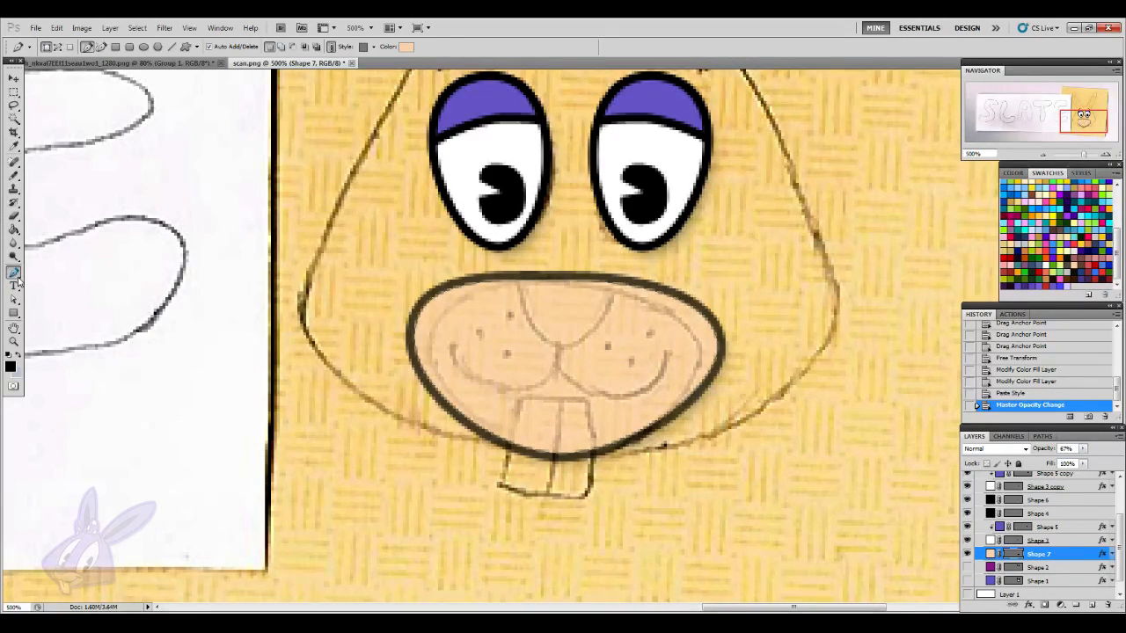
pyautogui.scroll(1, 528, 349)
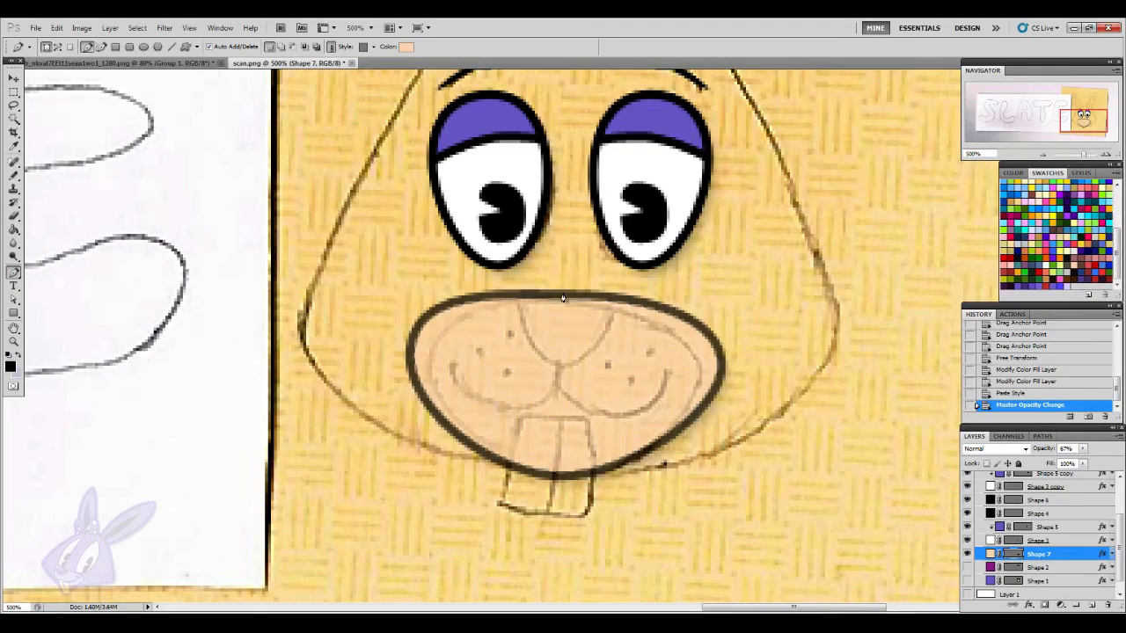
pyautogui.moveTo(558, 296); pyautogui.dragTo(594, 292)
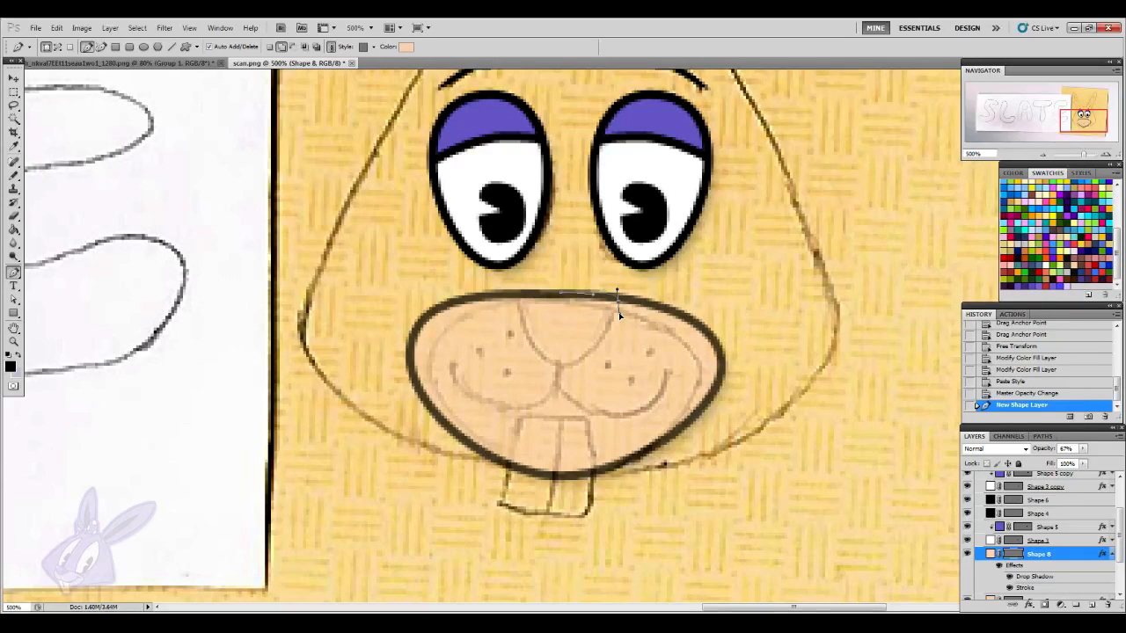
pyautogui.moveTo(618, 308); pyautogui.dragTo(615, 329)
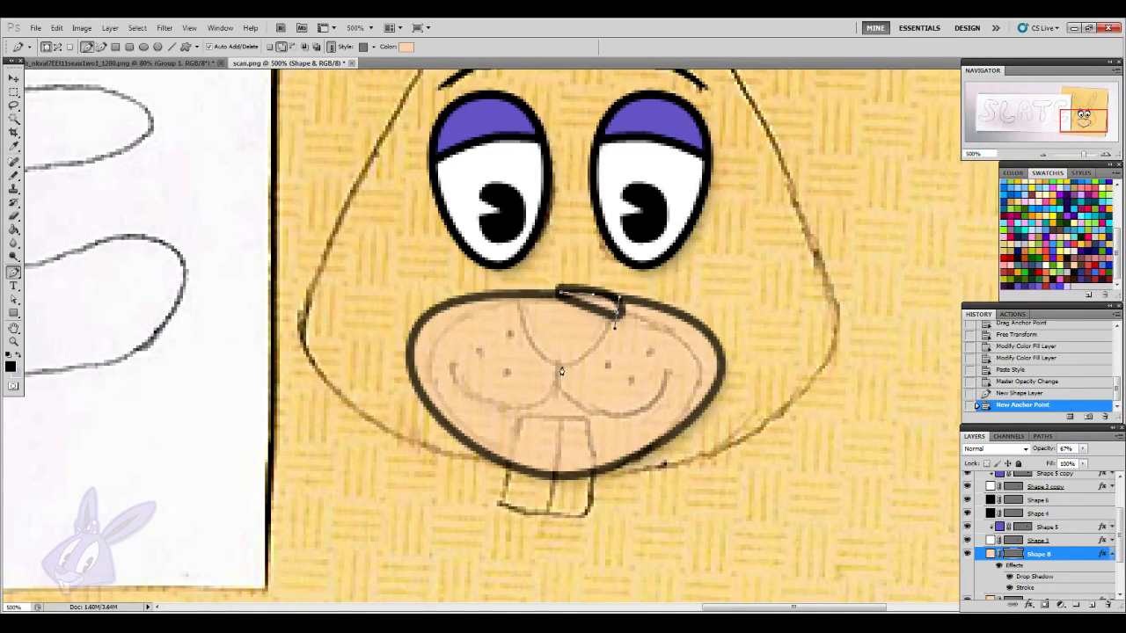
pyautogui.moveTo(546, 366); pyautogui.dragTo(536, 363)
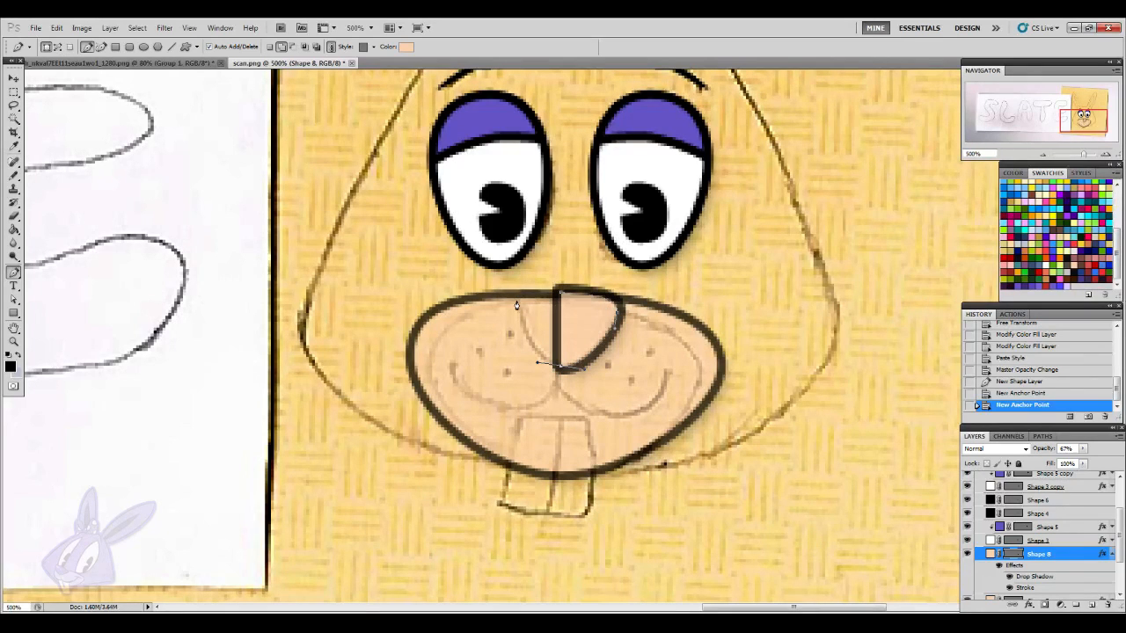
pyautogui.moveTo(517, 299)
pyautogui.mouseDown()
pyautogui.moveTo(518, 289)
pyautogui.moveTo(563, 287)
pyautogui.mouseUp()
# - Adjust the nose outline's anchor points and curve handles to flatten its upper edge and narrow its rounded lower tip
pyautogui.click(13, 298)
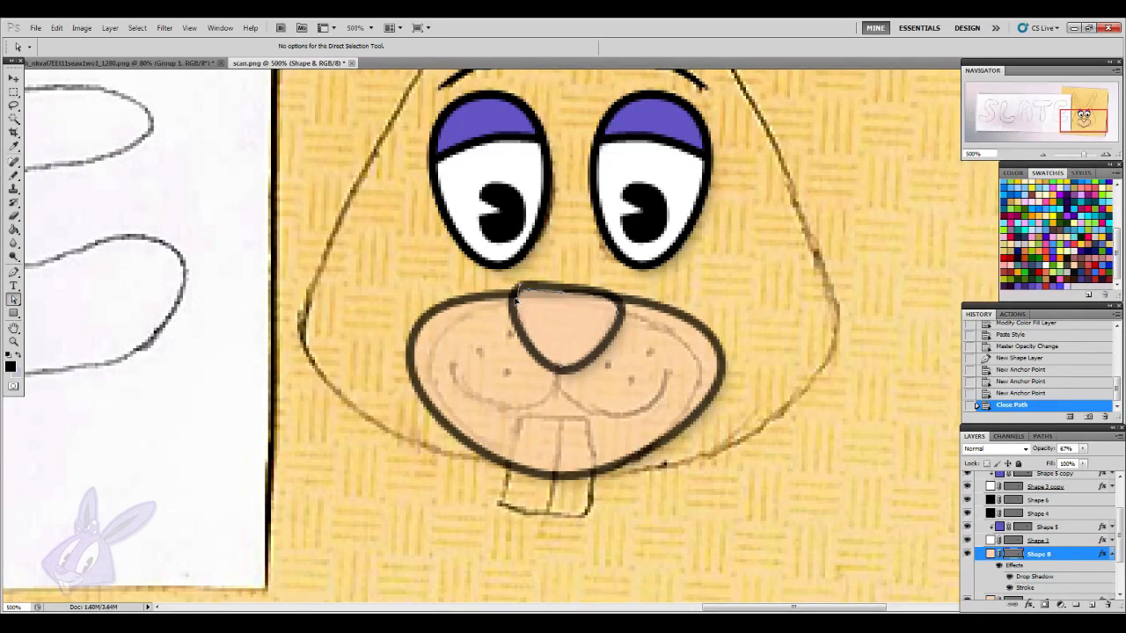
pyautogui.moveTo(515, 305); pyautogui.dragTo(516, 309)
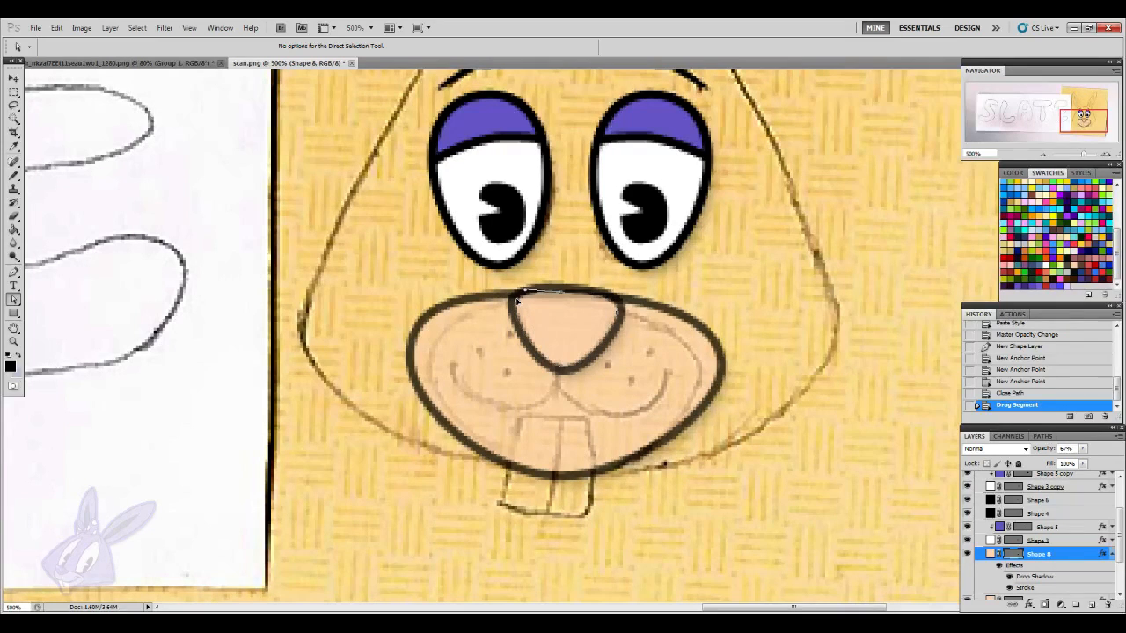
pyautogui.moveTo(519, 297); pyautogui.dragTo(507, 298)
pyautogui.moveTo(617, 315); pyautogui.dragTo(592, 292)
pyautogui.moveTo(562, 367); pyautogui.dragTo(589, 356)
pyautogui.moveTo(622, 312); pyautogui.dragTo(611, 308)
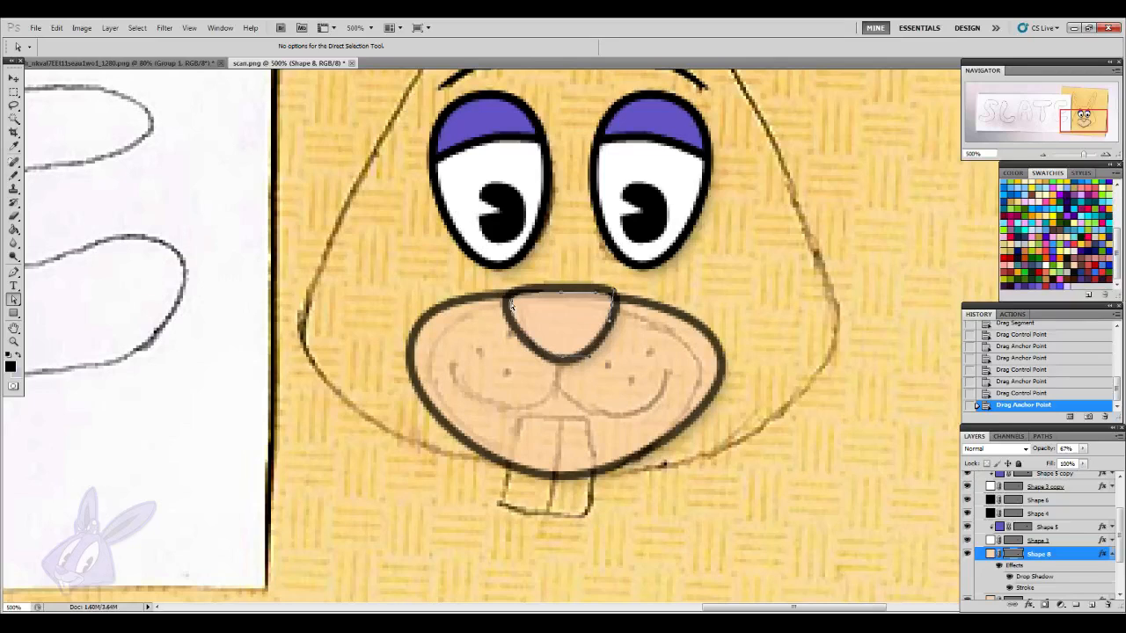
pyautogui.moveTo(515, 301); pyautogui.dragTo(518, 301)
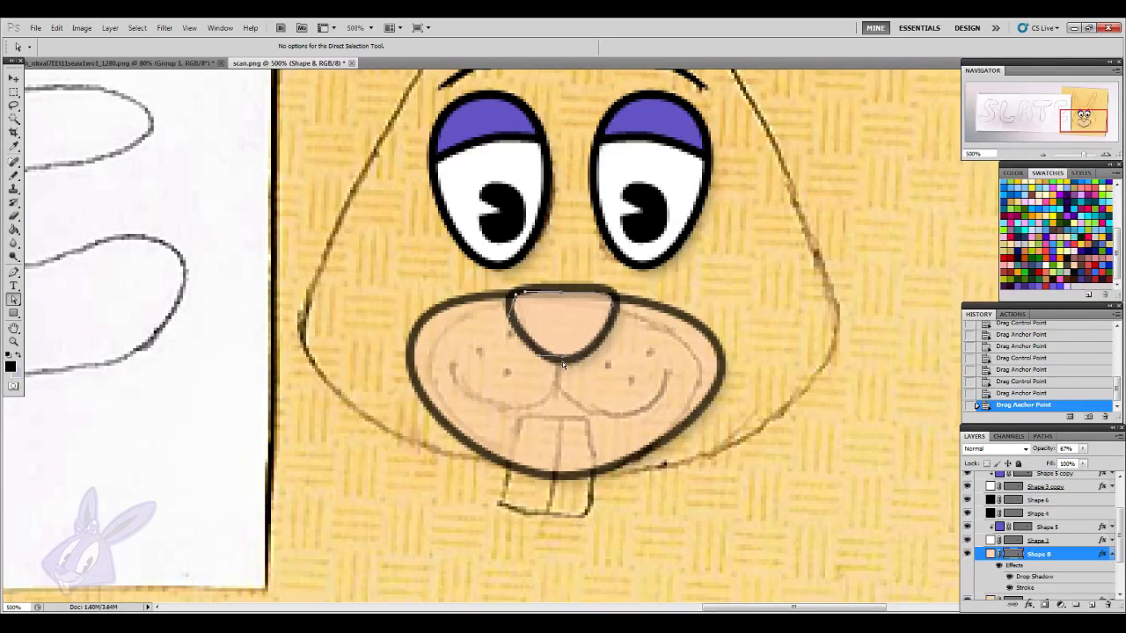
pyautogui.moveTo(563, 361); pyautogui.dragTo(563, 356)
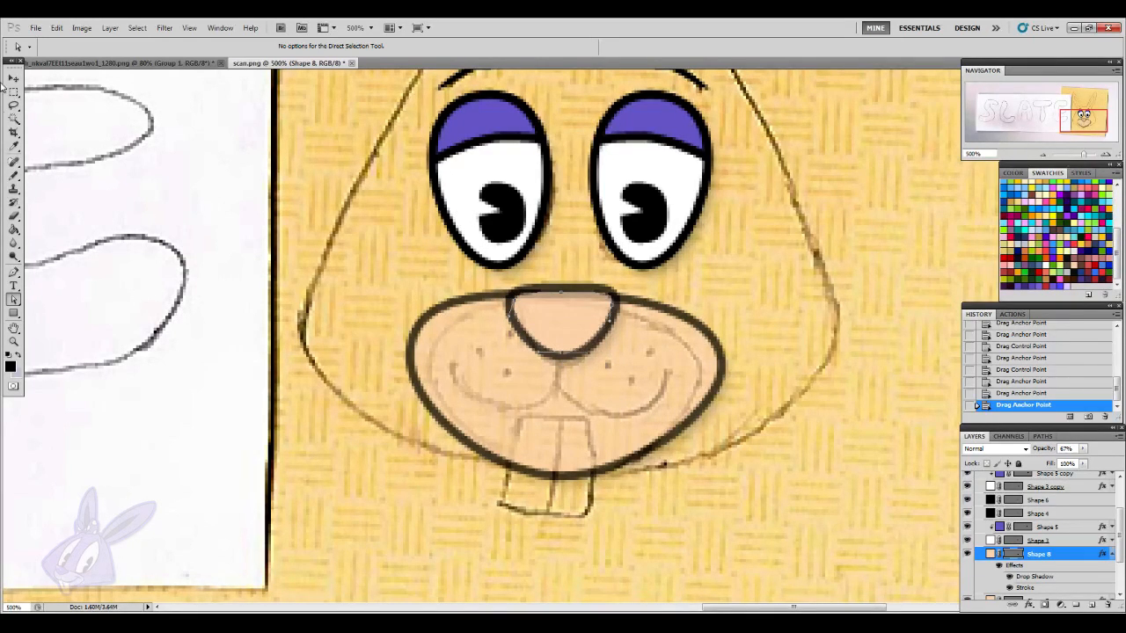
# - Reposition the nose shape within the muzzle, rotate it by about 2.76 degrees, and apply the transform
pyautogui.click(13, 78)
pyautogui.click(595, 329)
pyautogui.moveTo(620, 369); pyautogui.dragTo(618, 372)
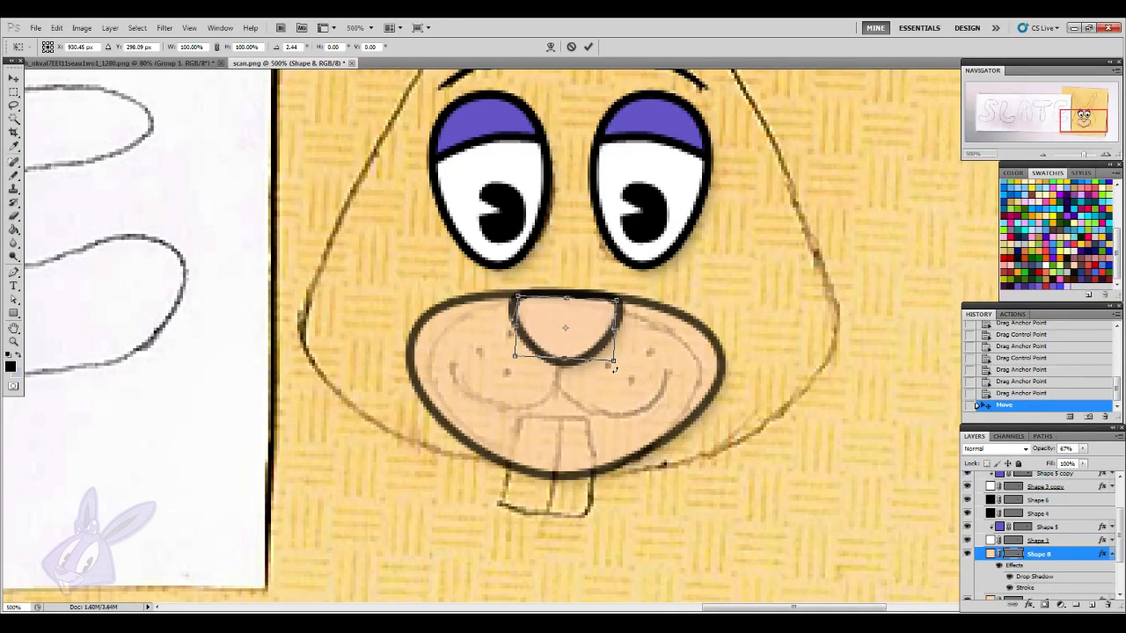
pyautogui.press('Left')
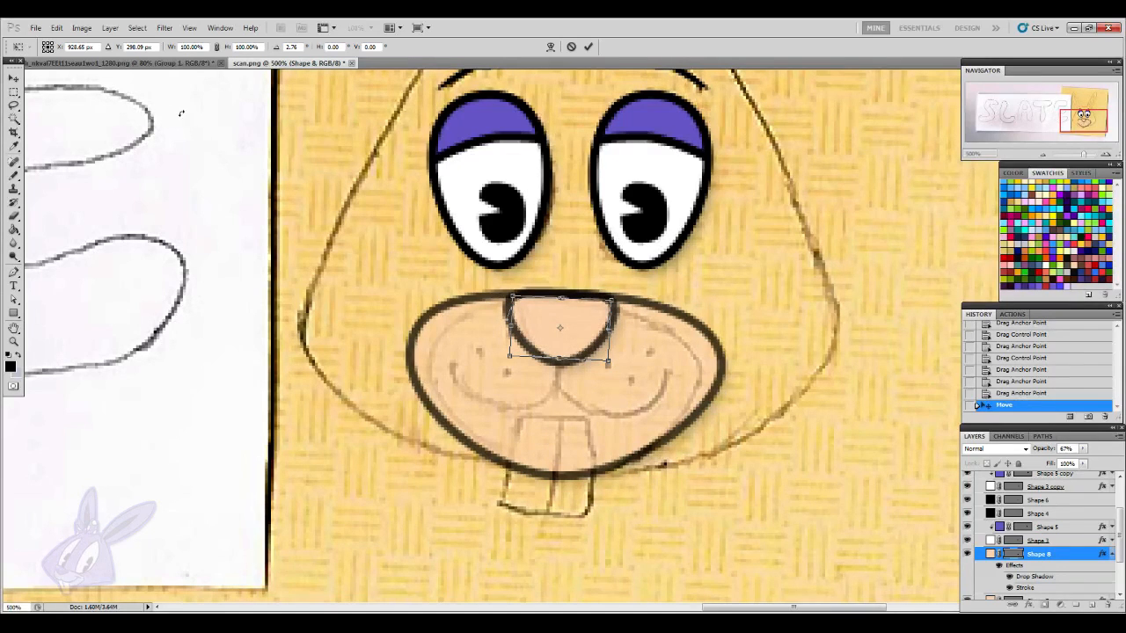
pyautogui.click(14, 78)
pyautogui.click(502, 249)
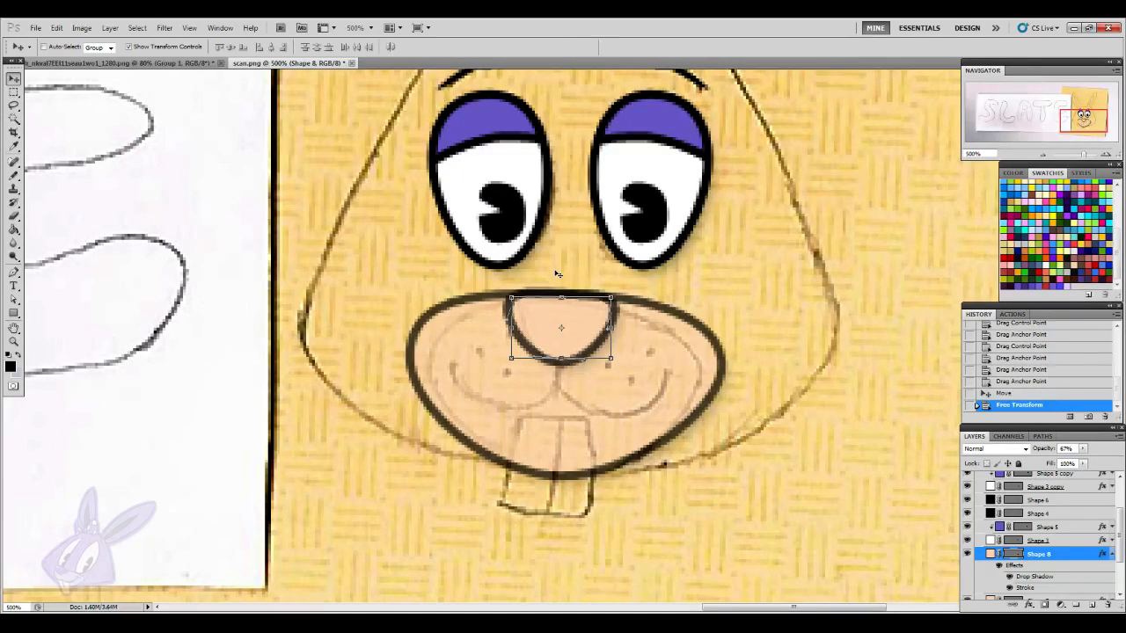
# - Collapse the Shape 8 nose layer's effects list and set the opacity of Shape 8 and Shape 7 to 100%
pyautogui.click(1113, 564)
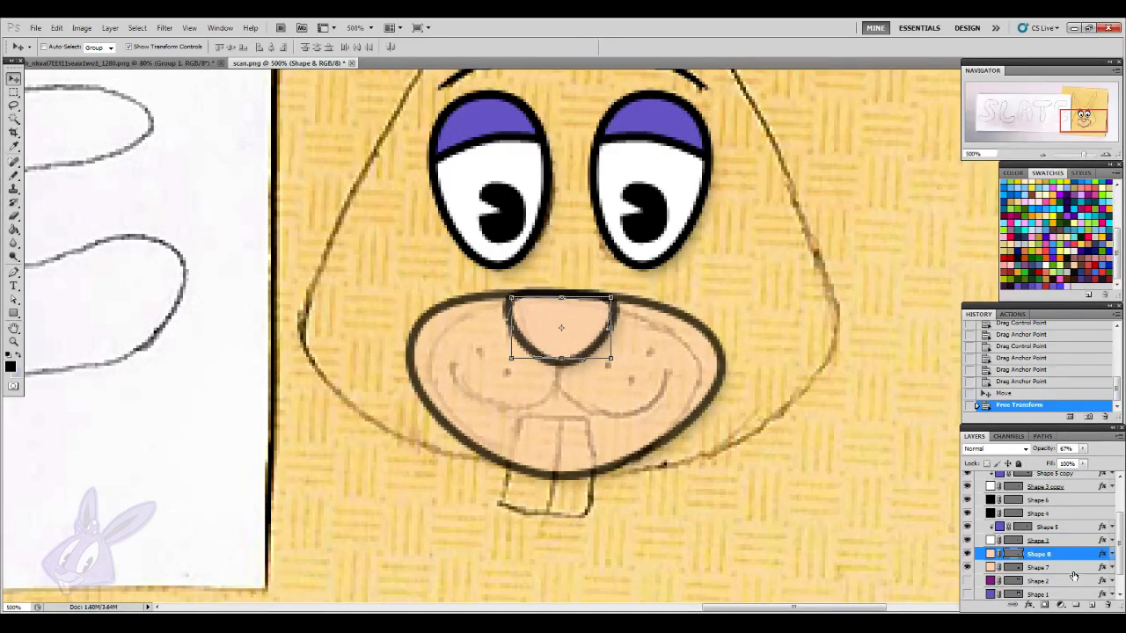
pyautogui.keyDown('shift'); pyautogui.click(1077, 567); pyautogui.keyUp('shift')
pyautogui.click(1082, 448)
pyautogui.moveTo(1083, 463); pyautogui.dragTo(1104, 463)
pyautogui.click(1043, 567)
pyautogui.scroll(-1, 1043, 567)
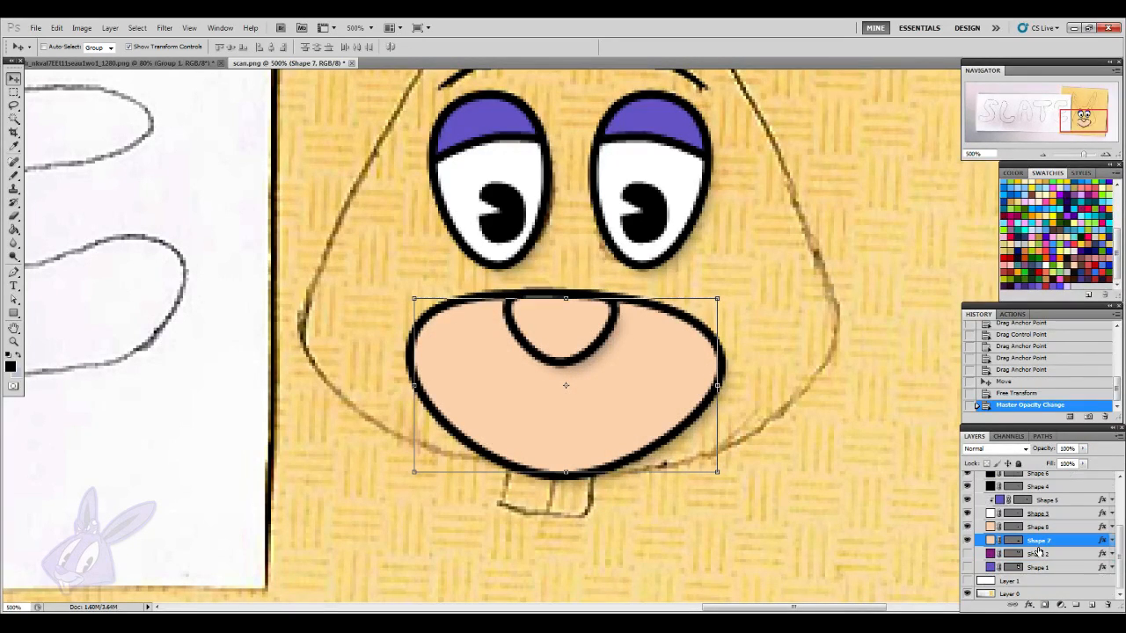
# - Show Layer 1, Shape 2 and Shape 1, and set the opacity of both shape layers to 100%
pyautogui.click(968, 582)
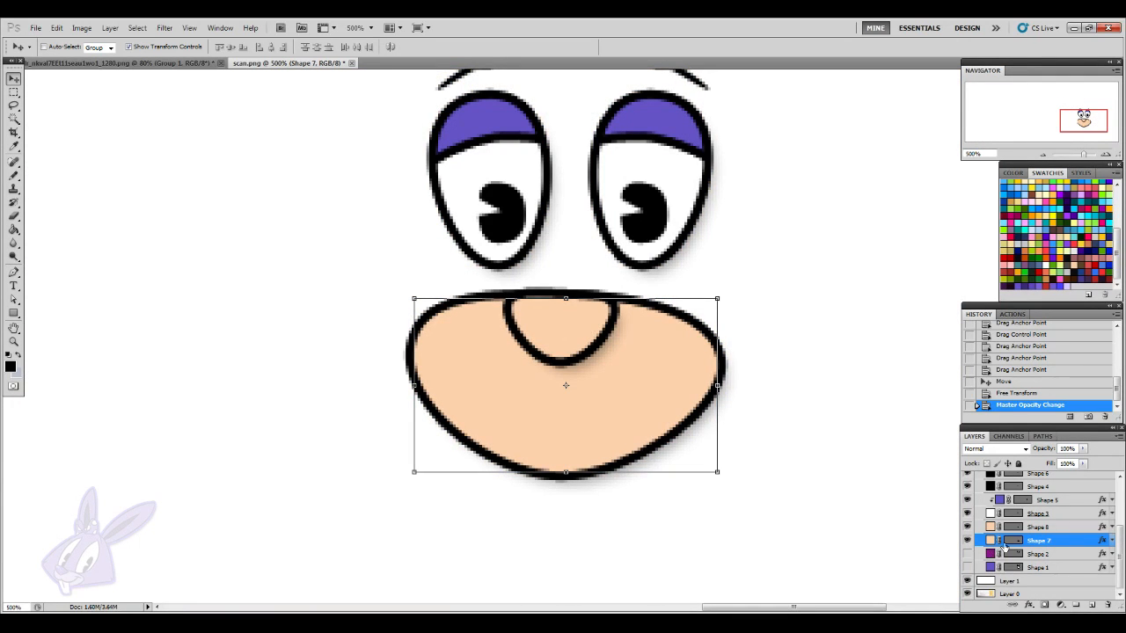
pyautogui.click(967, 554)
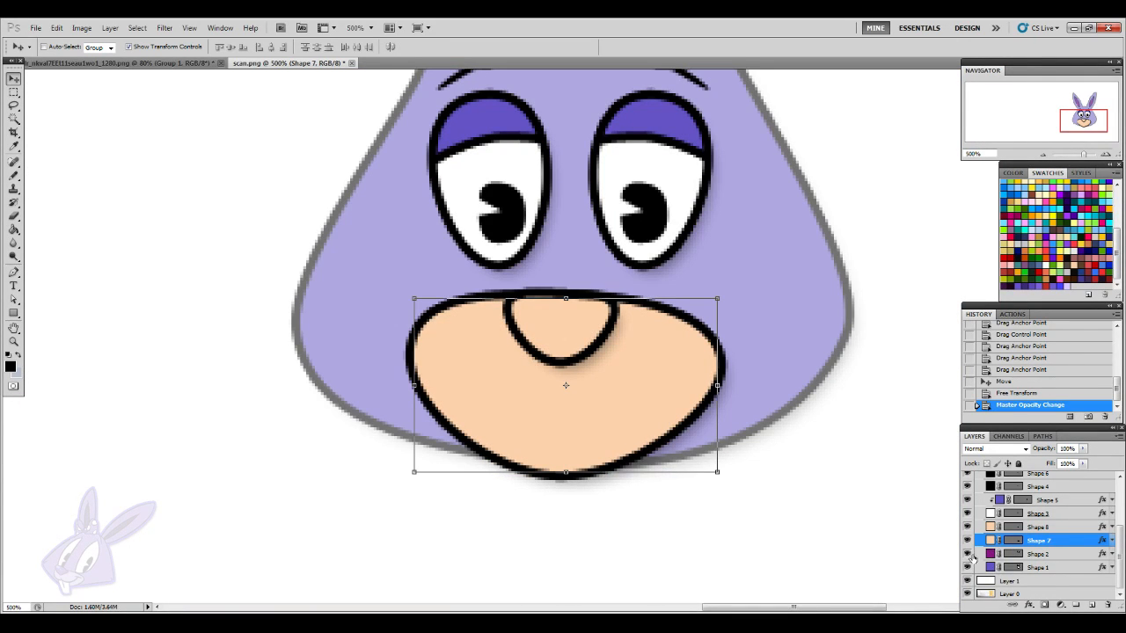
pyautogui.click(1029, 554)
pyautogui.keyDown('shift'); pyautogui.click(1033, 567); pyautogui.keyUp('shift')
pyautogui.click(1083, 450)
pyautogui.moveTo(1083, 462); pyautogui.dragTo(1115, 462)
pyautogui.scroll(10, 694, 521)
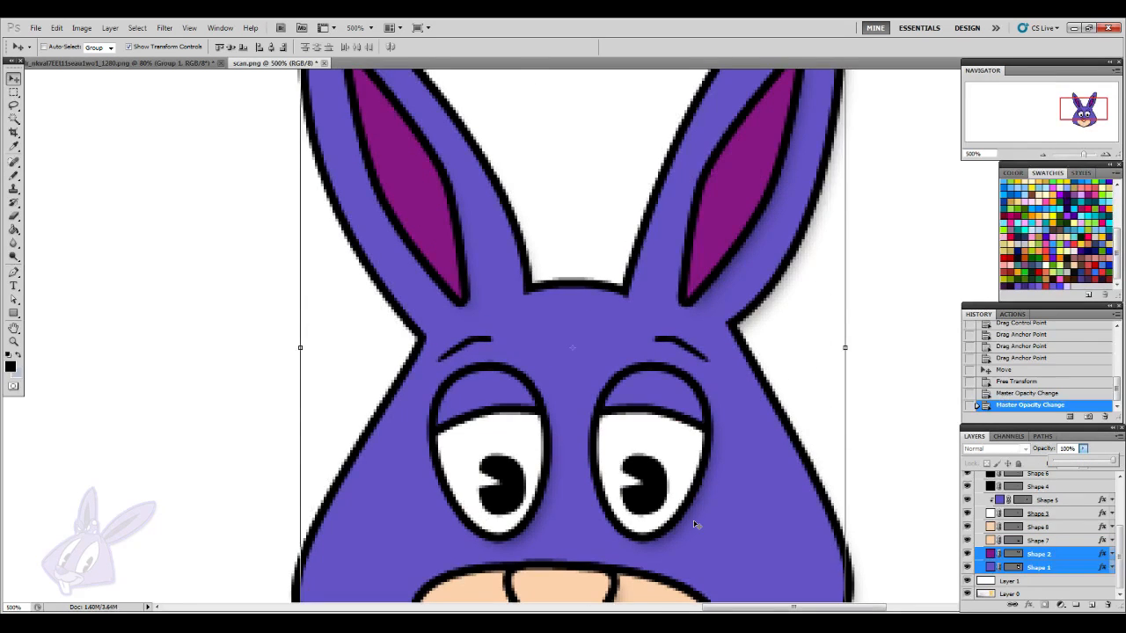
pyautogui.scroll(4, 694, 524)
pyautogui.scroll(-8, 694, 524)
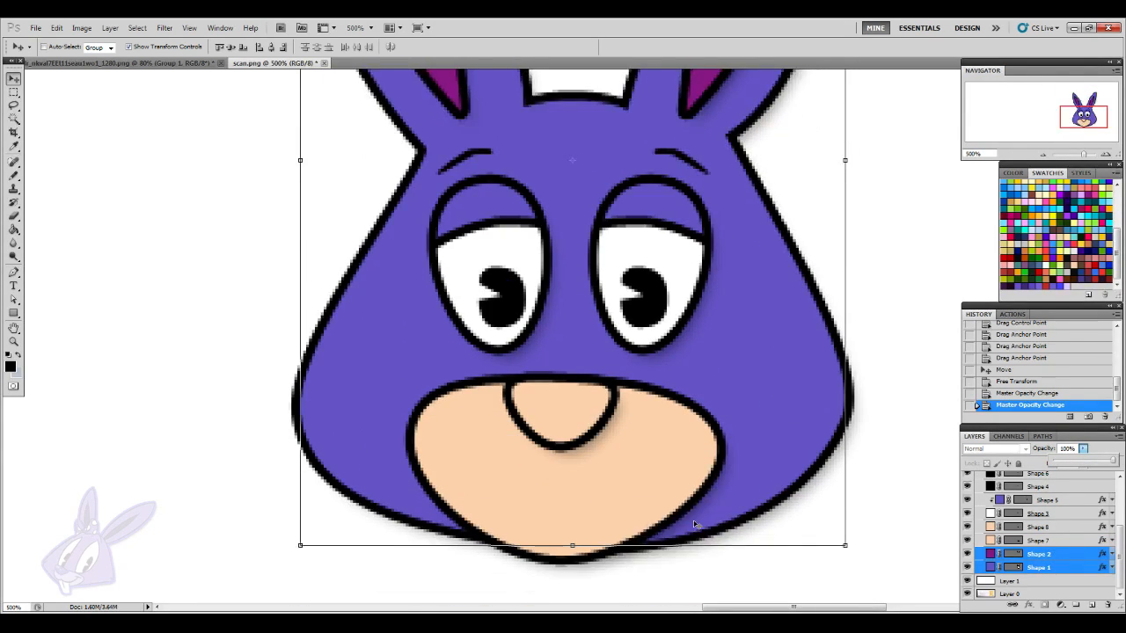
pyautogui.scroll(-2, 693, 524)
# - Change the Shape 8 nose fill to a red swatch
pyautogui.click(1039, 538)
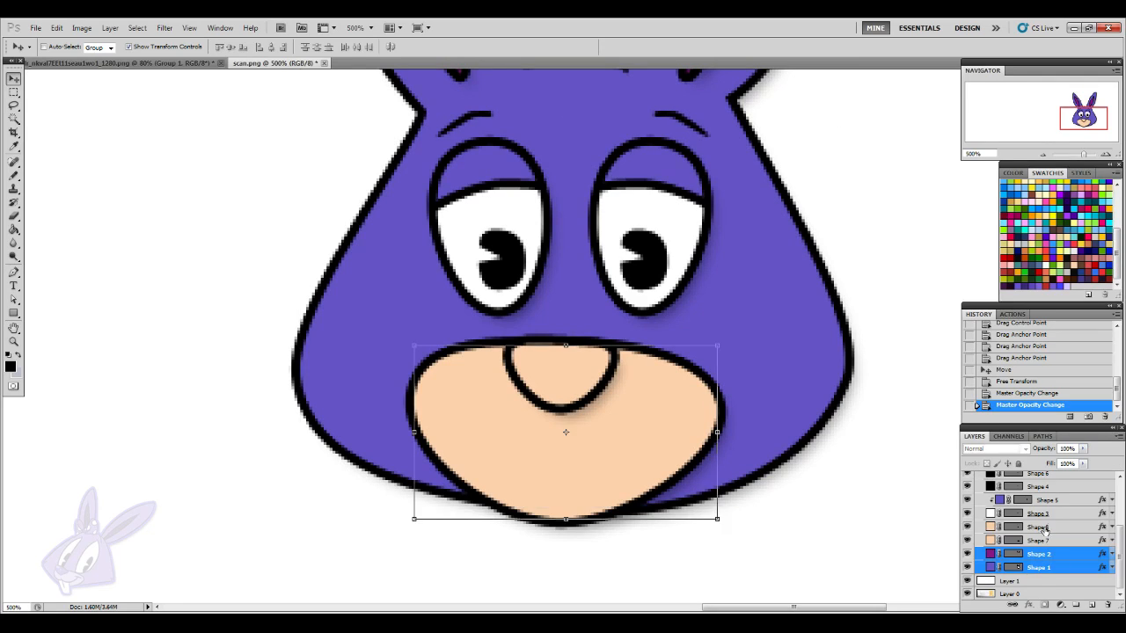
pyautogui.click(1002, 530)
pyautogui.doubleClick(990, 529)
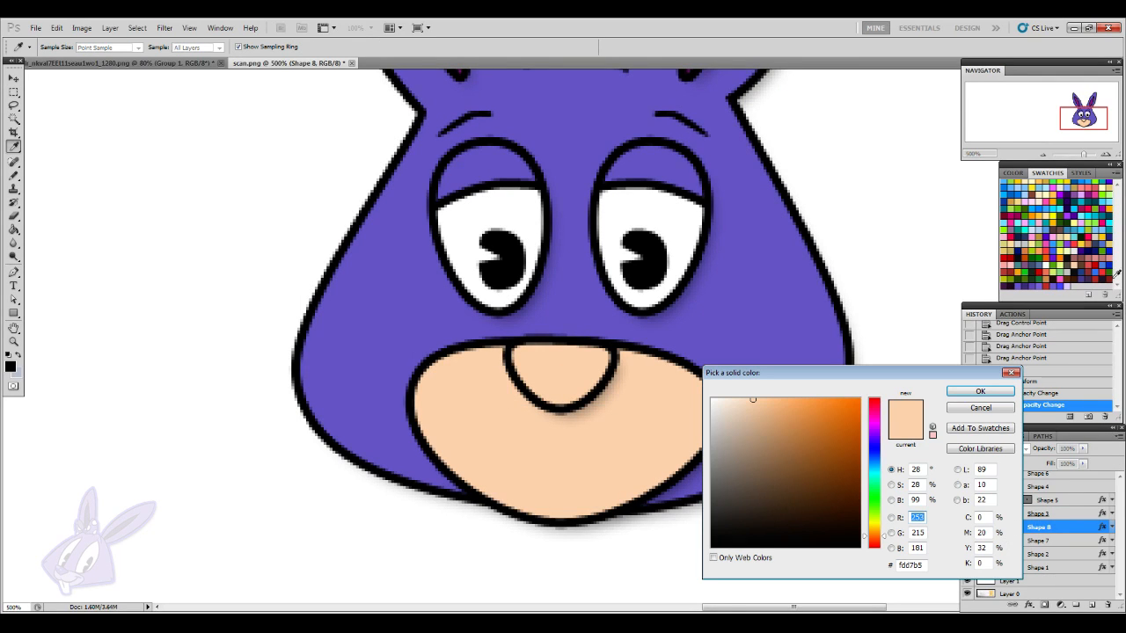
pyautogui.click(1083, 262)
pyautogui.click(978, 392)
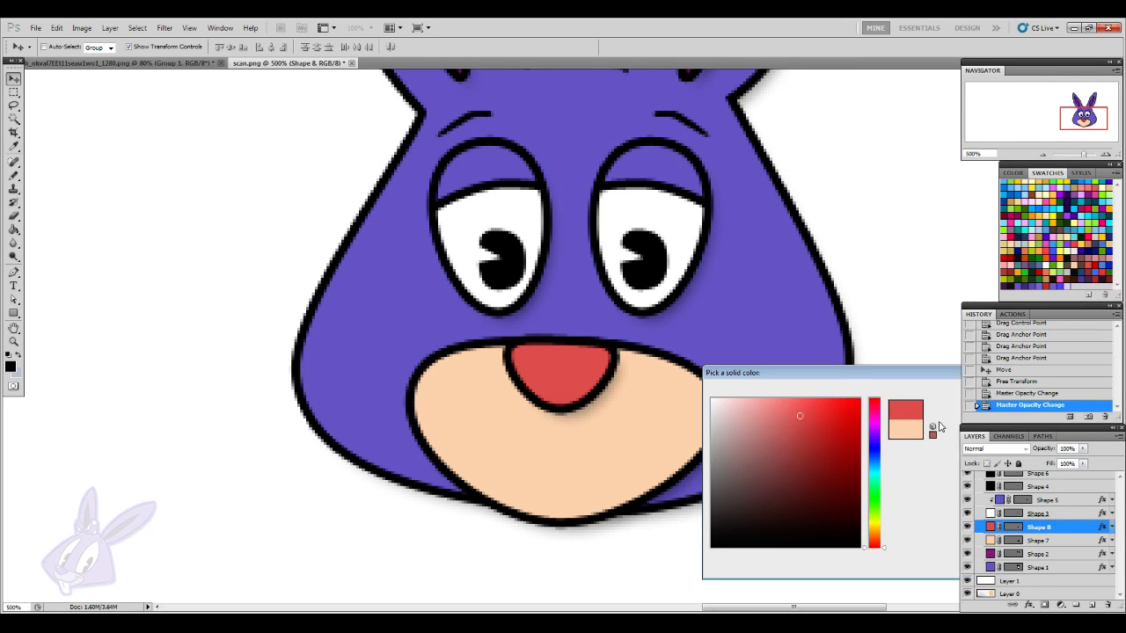
pyautogui.scroll(3, 816, 531)
pyautogui.scroll(-3, 816, 531)
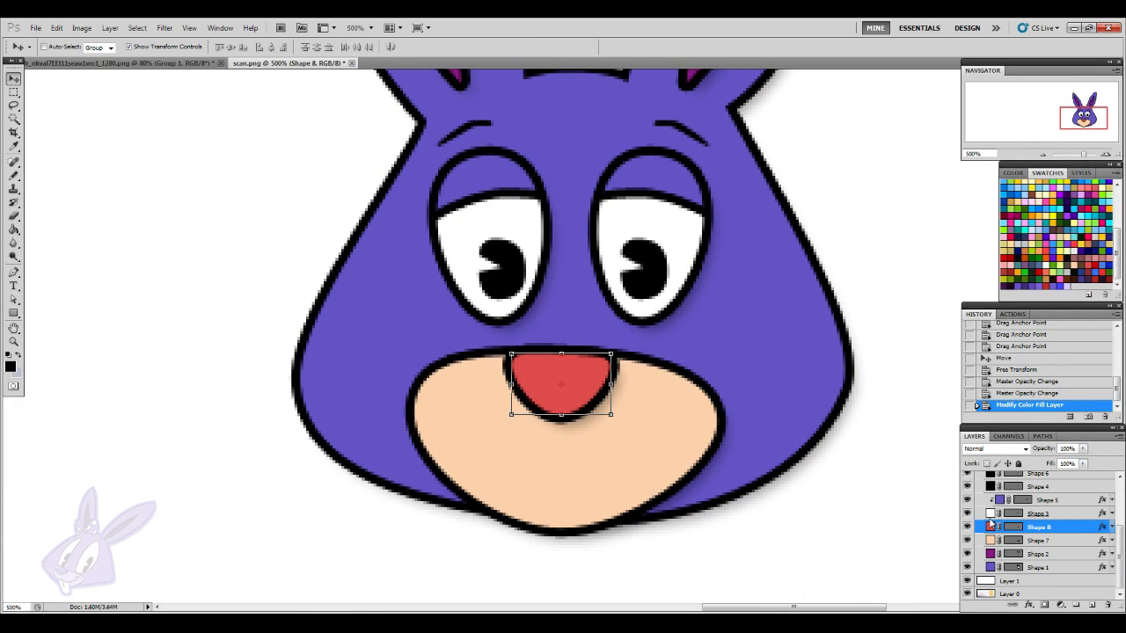
# - Draw a tall white rectangle as the first tooth, on a new shape layer above Shape 7, overlapping the muzzle's lower edge
pyautogui.click(1048, 540)
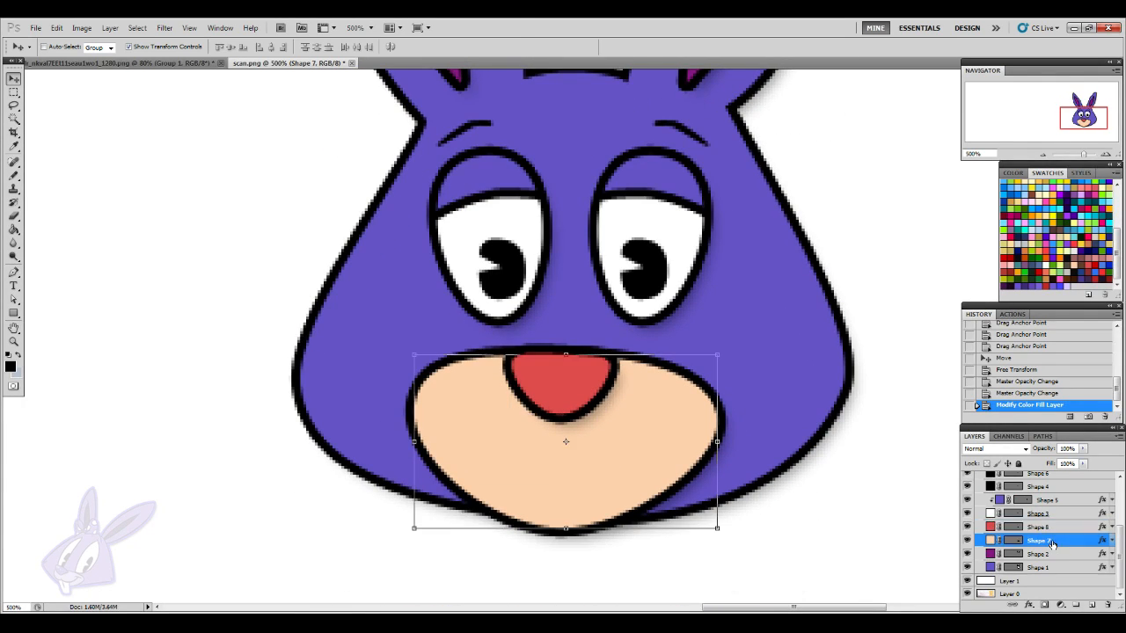
pyautogui.scroll(-2, 794, 502)
pyautogui.scroll(-3, 794, 503)
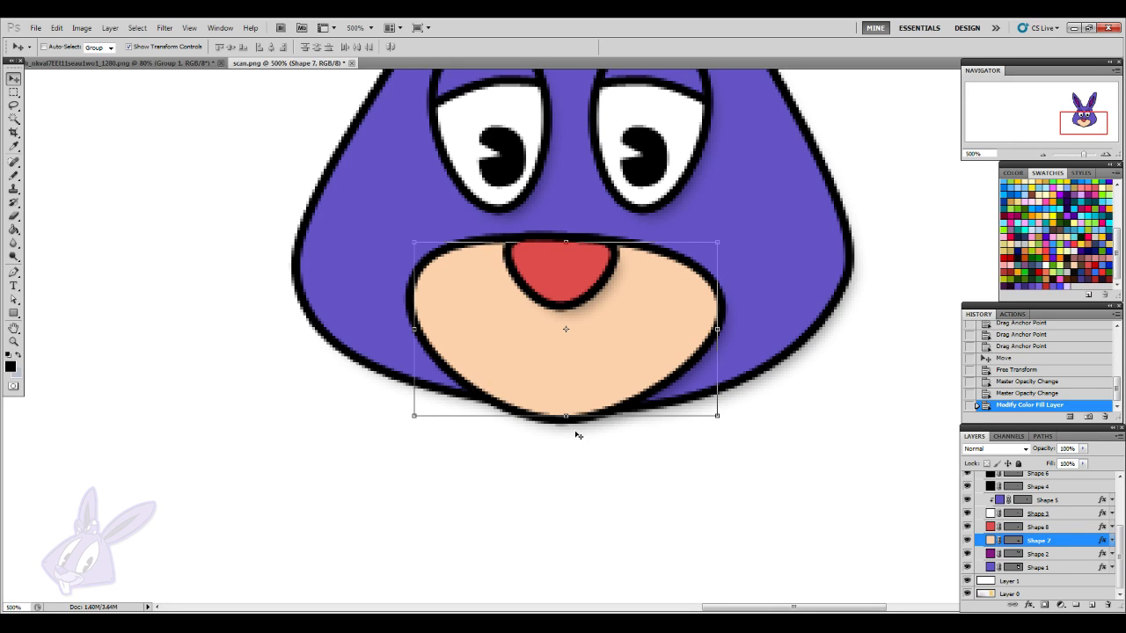
pyautogui.scroll(3, 576, 422)
pyautogui.scroll(6, 781, 485)
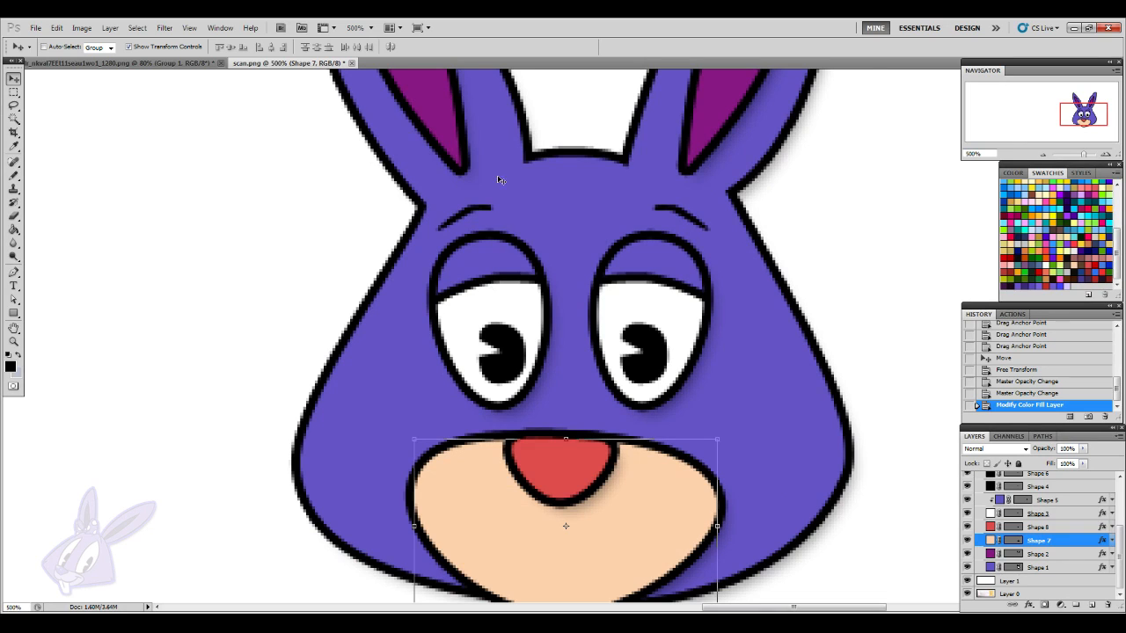
pyautogui.scroll(-5, 455, 439)
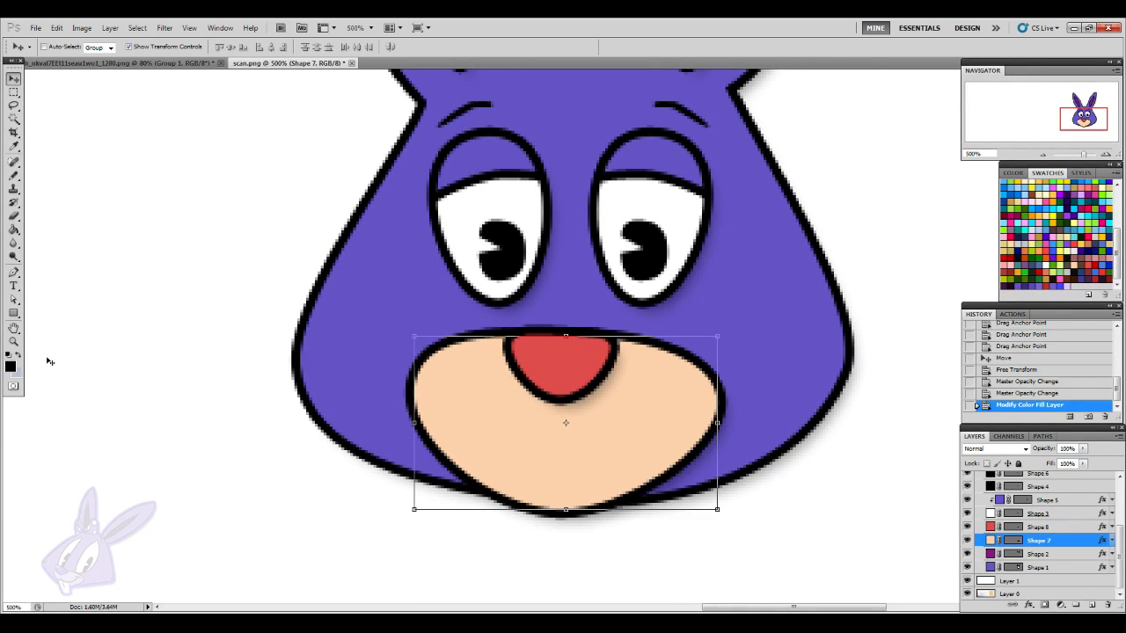
pyautogui.click(14, 313)
pyautogui.scroll(-3, 724, 540)
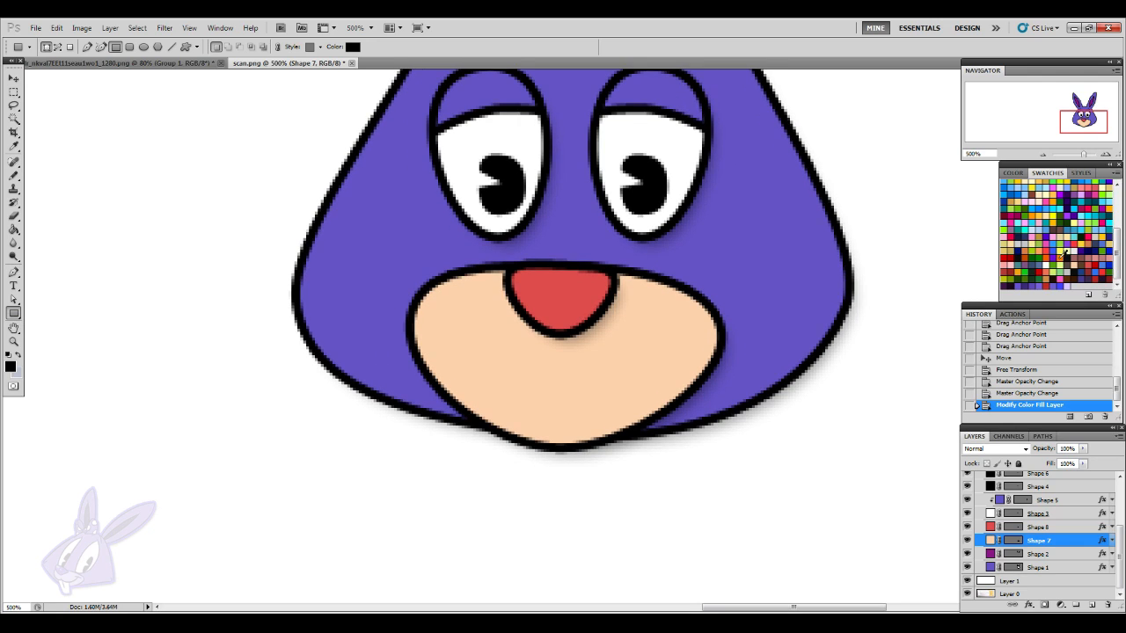
pyautogui.scroll(5, 1062, 254)
pyautogui.click(1047, 183)
pyautogui.moveTo(521, 426); pyautogui.dragTo(559, 487)
# - Set the tooth layer's opacity to 100% and collapse its effects list
pyautogui.click(1084, 449)
pyautogui.moveTo(1085, 462); pyautogui.dragTo(1109, 463)
pyautogui.click(1111, 540)
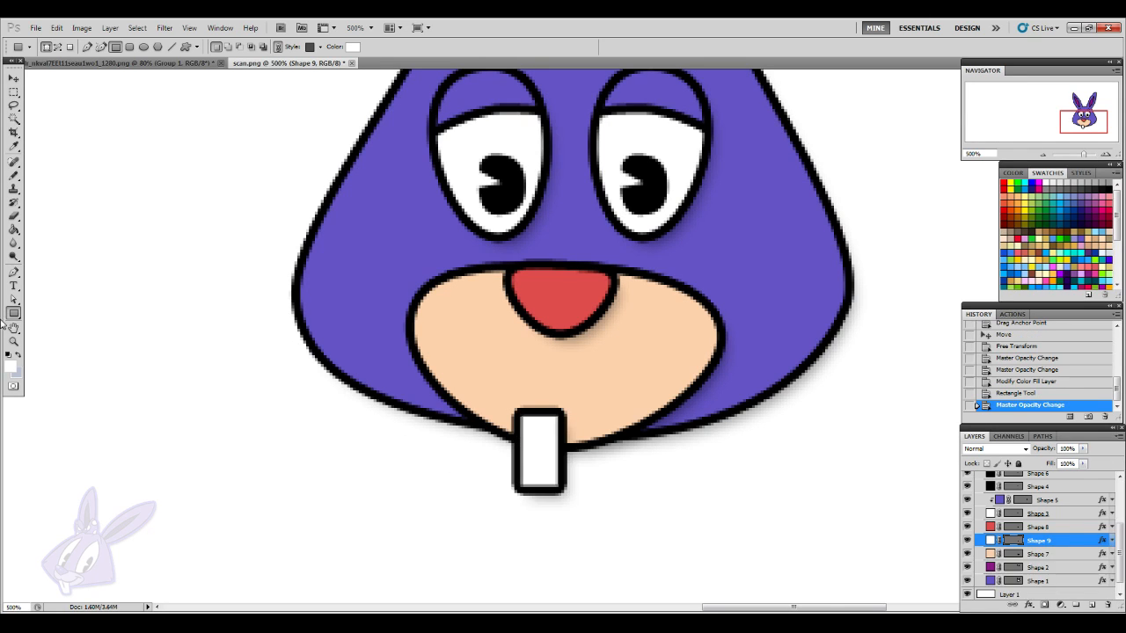
# - Duplicate the tooth's rectangle path within the same layer and nudge the copy right until the two teeth sit side by side
pyautogui.moveTo(13, 300); pyautogui.dragTo(58, 308)
pyautogui.click(547, 466)
pyautogui.hotkey('ctrl', 'c')
pyautogui.hotkey('ctrl', 'v')
pyautogui.press('Right')
pyautogui.press('Right')
pyautogui.press('Right')
pyautogui.press('Right')
pyautogui.press('Right')
pyautogui.press('Right')
pyautogui.press('Right')
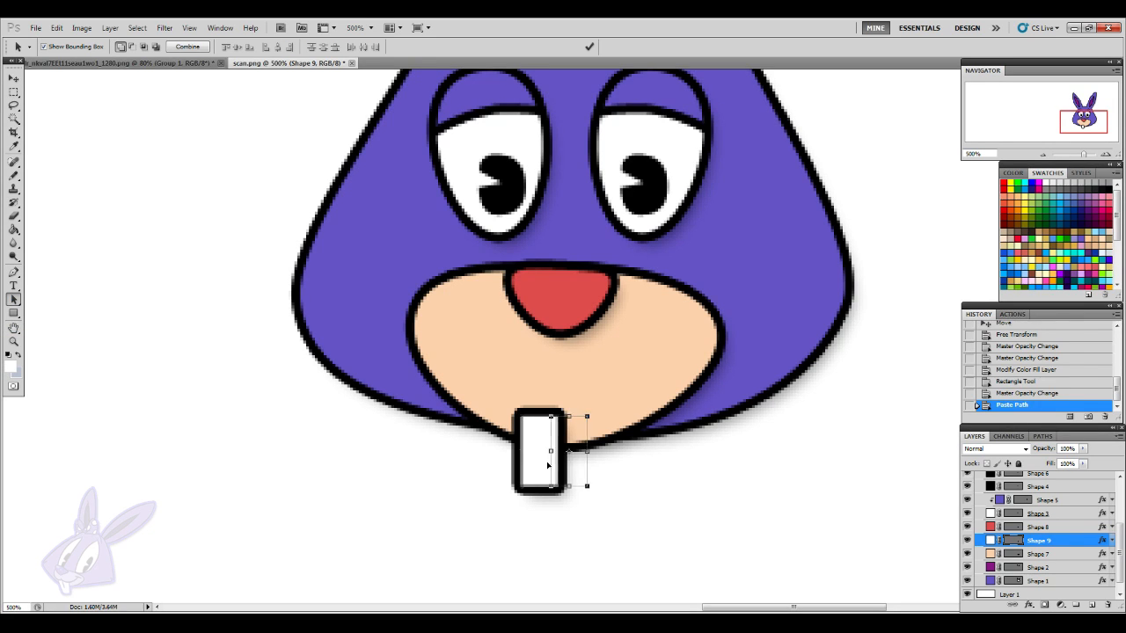
pyautogui.press('Right')
pyautogui.press('Right')
pyautogui.press('Right')
pyautogui.press('Right')
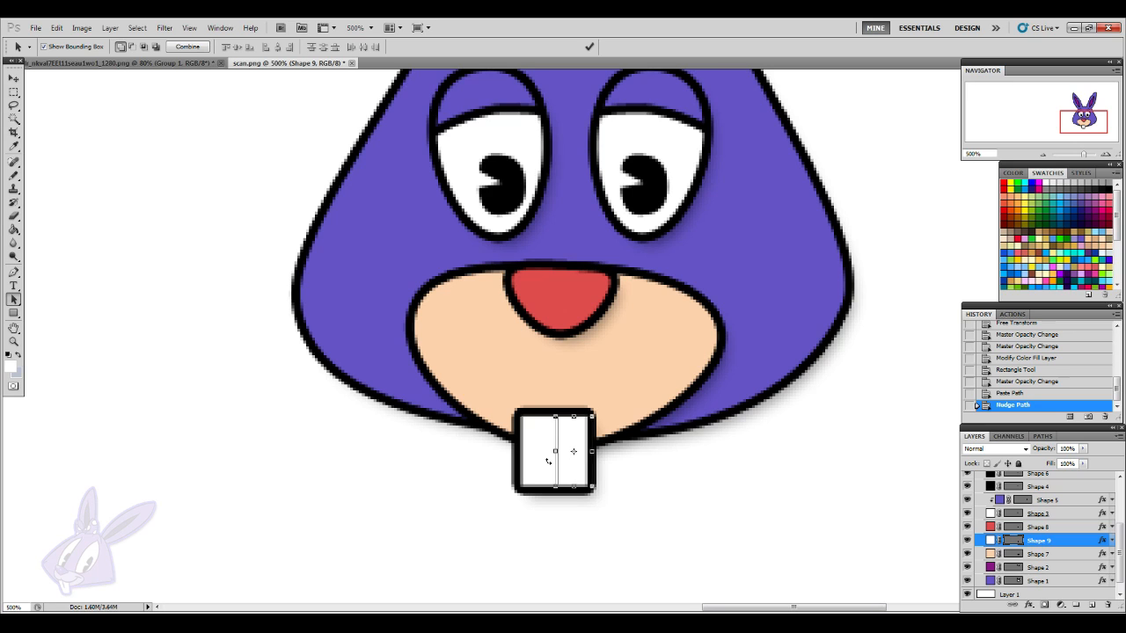
pyautogui.press('Right')
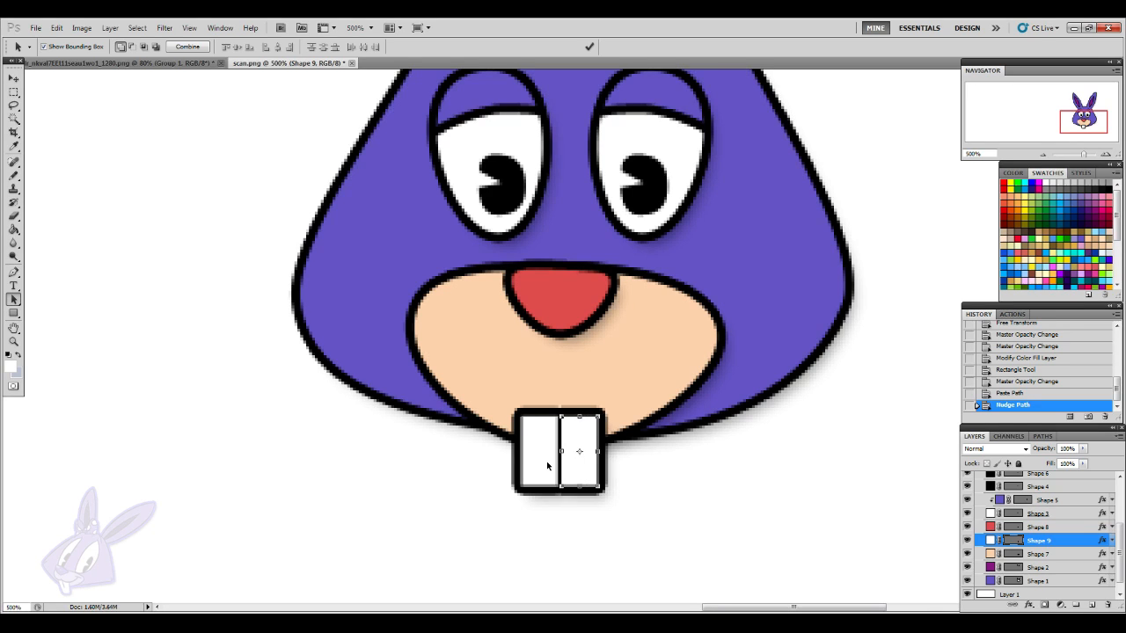
pyautogui.press('Right')
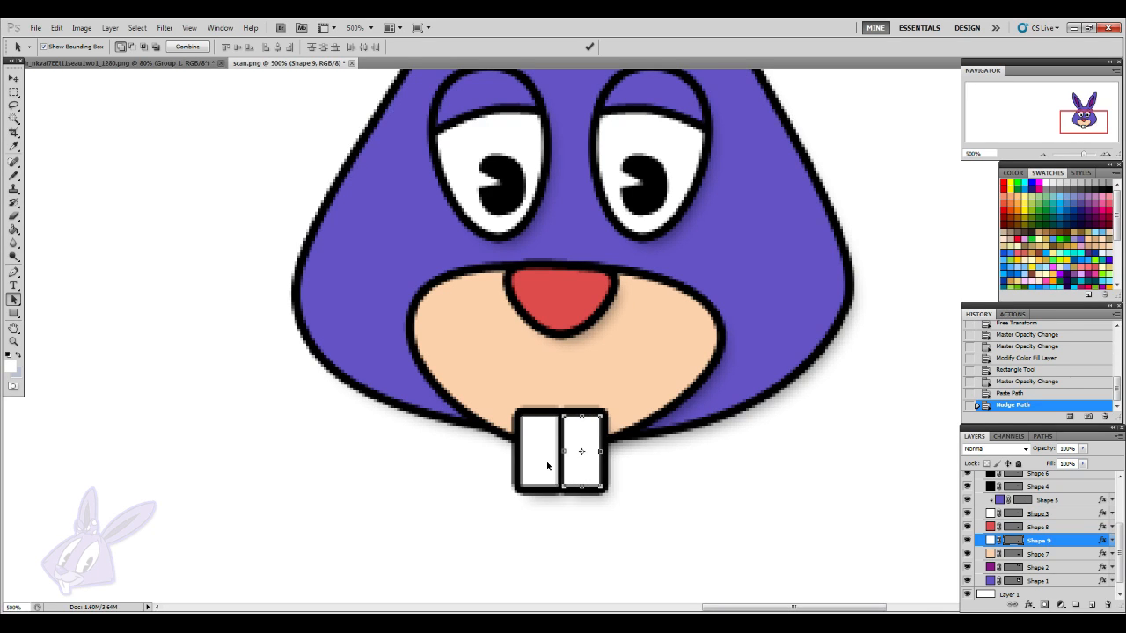
pyautogui.click(635, 520)
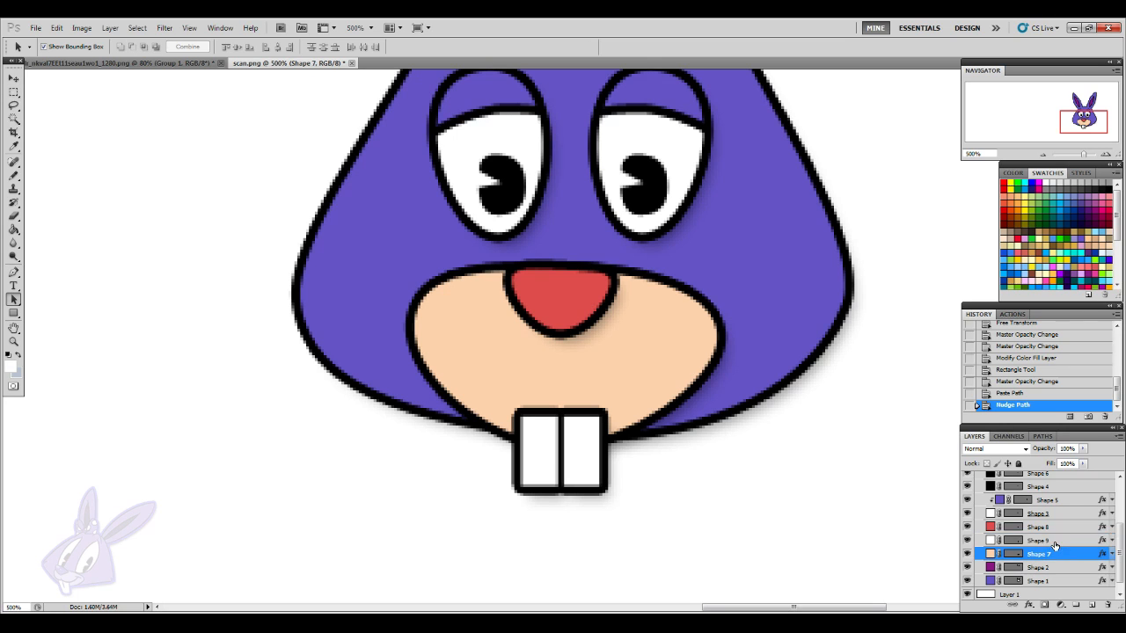
# - Scale both teeth on the Shape 9 layer proportionally to 116.54%
pyautogui.click(1042, 153)
pyautogui.click(1042, 154)
pyautogui.press('v')
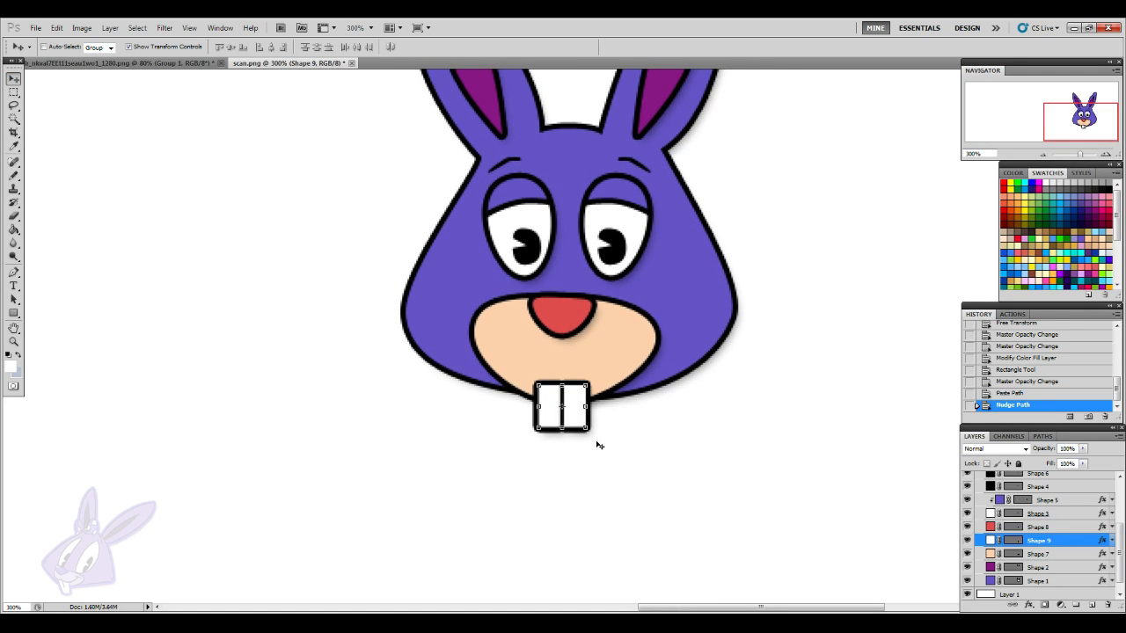
pyautogui.moveTo(582, 431); pyautogui.dragTo(597, 438)
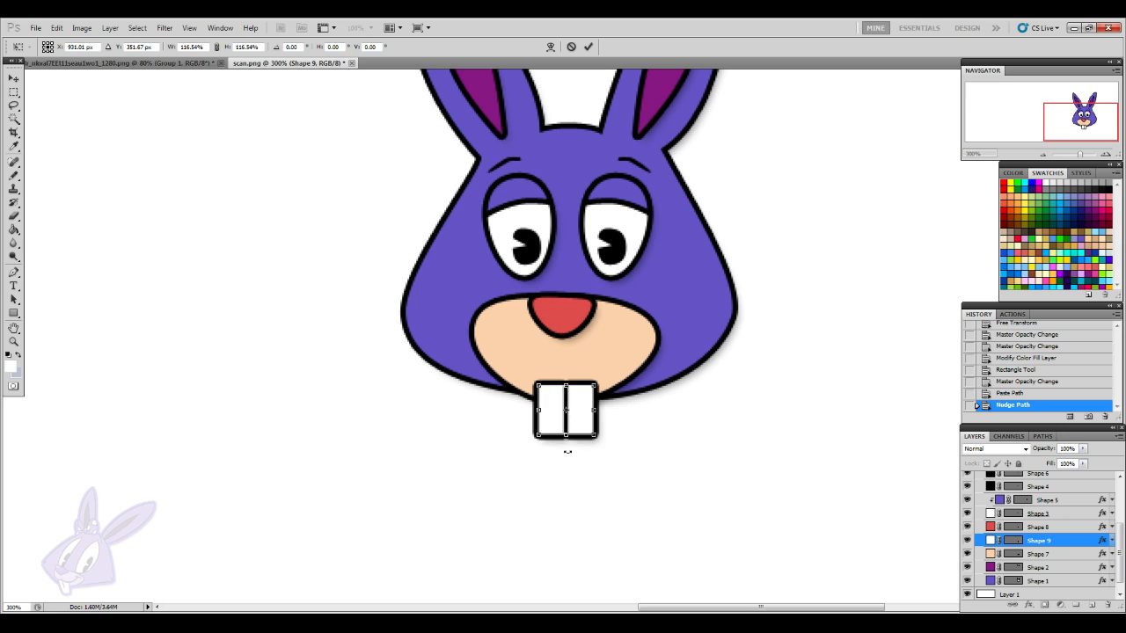
pyautogui.click(13, 78)
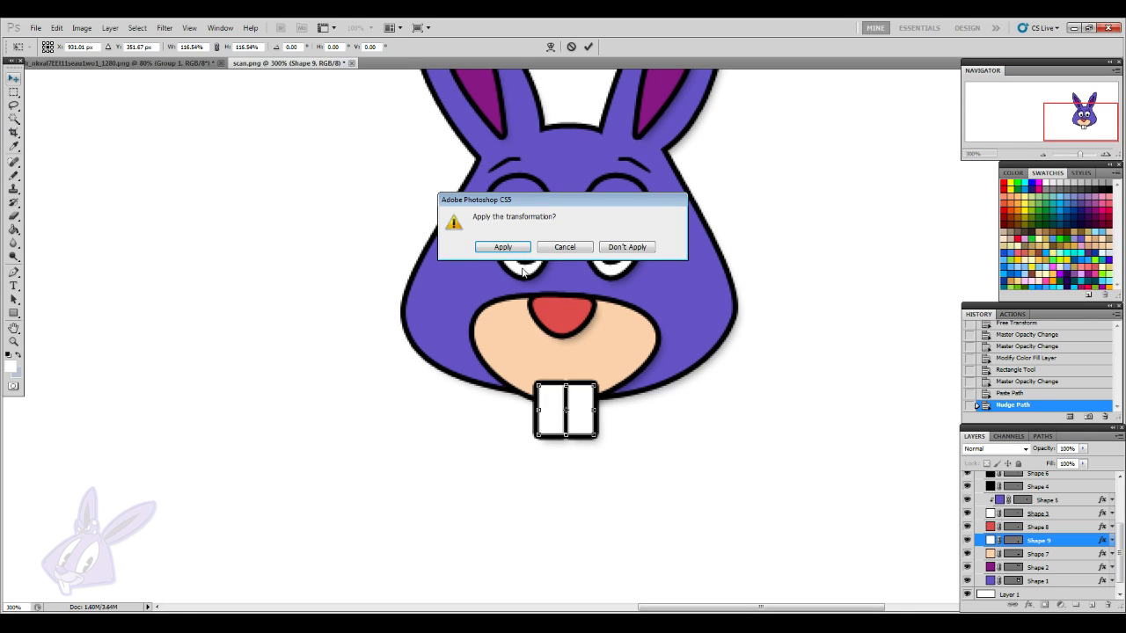
pyautogui.click(503, 247)
# - Shift the pair of teeth slightly left, rotate it 4.01°, and nudge it into place over the muzzle's lower edge
pyautogui.moveTo(579, 428); pyautogui.dragTo(592, 450)
pyautogui.scroll(3, 656, 490)
pyautogui.scroll(-1, 656, 489)
pyautogui.press('Left')
pyautogui.press('Up')
pyautogui.press('Up')
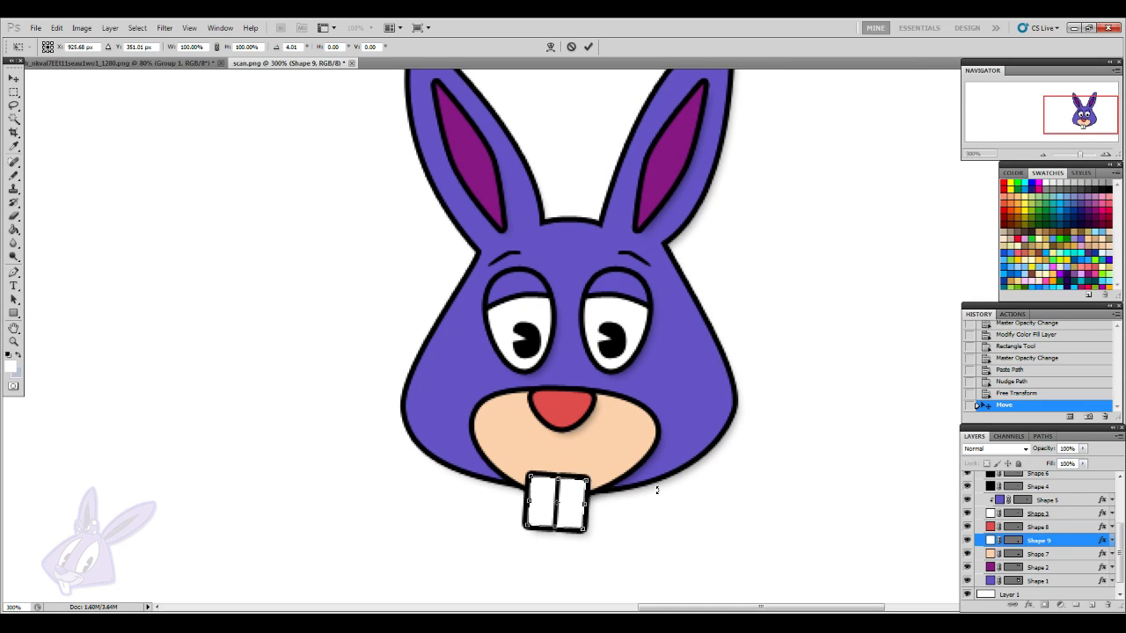
pyautogui.press('Down')
pyautogui.press('Down')
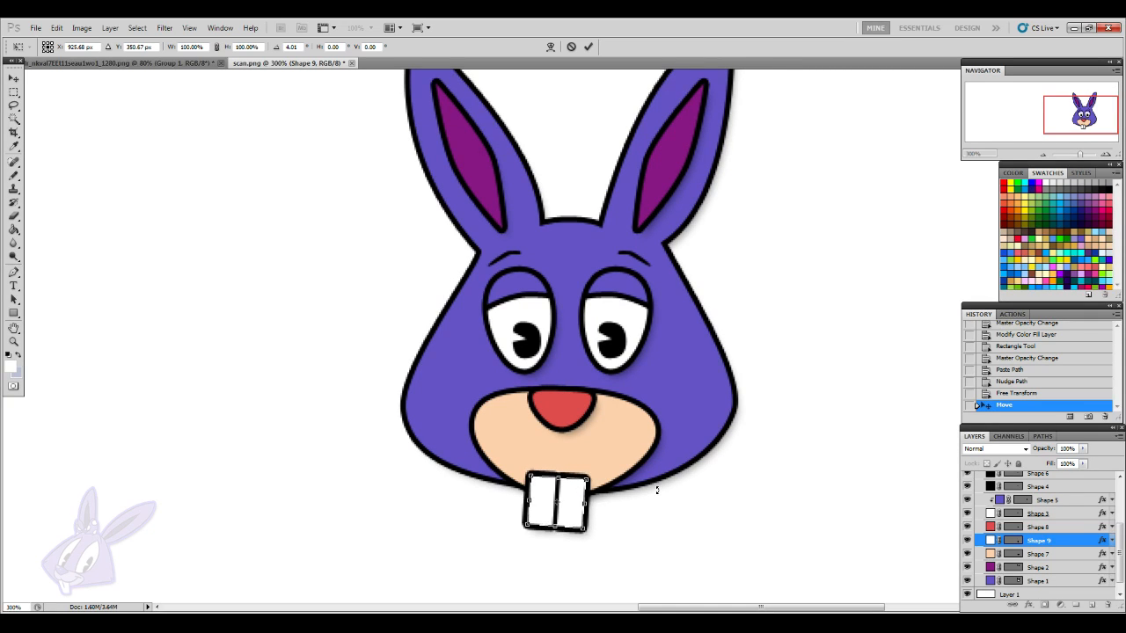
pyautogui.click(13, 79)
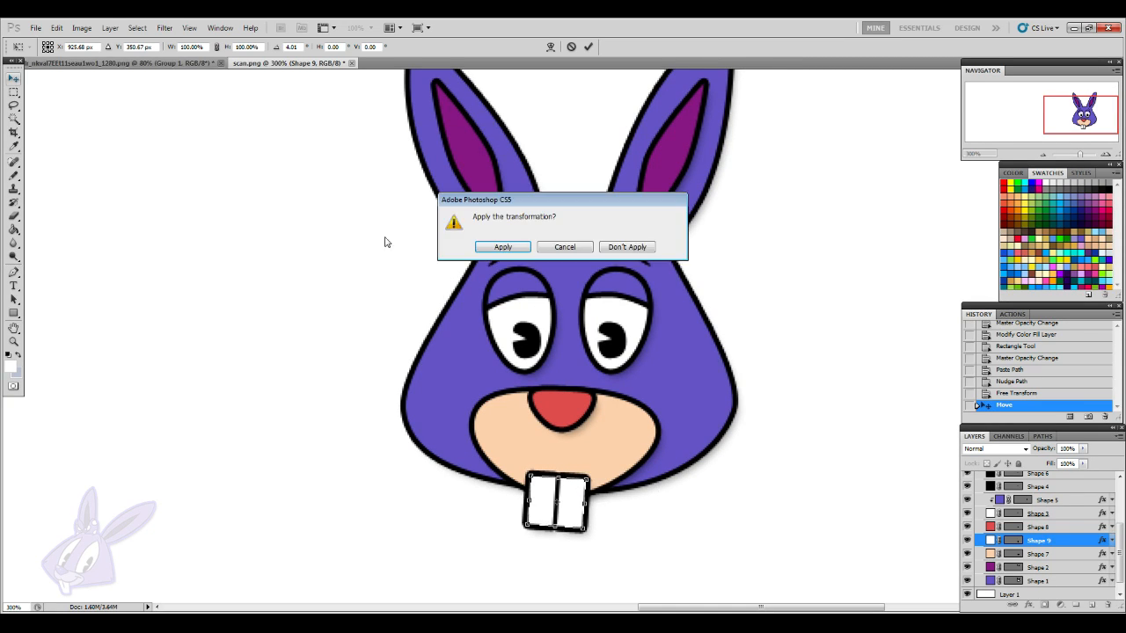
pyautogui.click(512, 249)
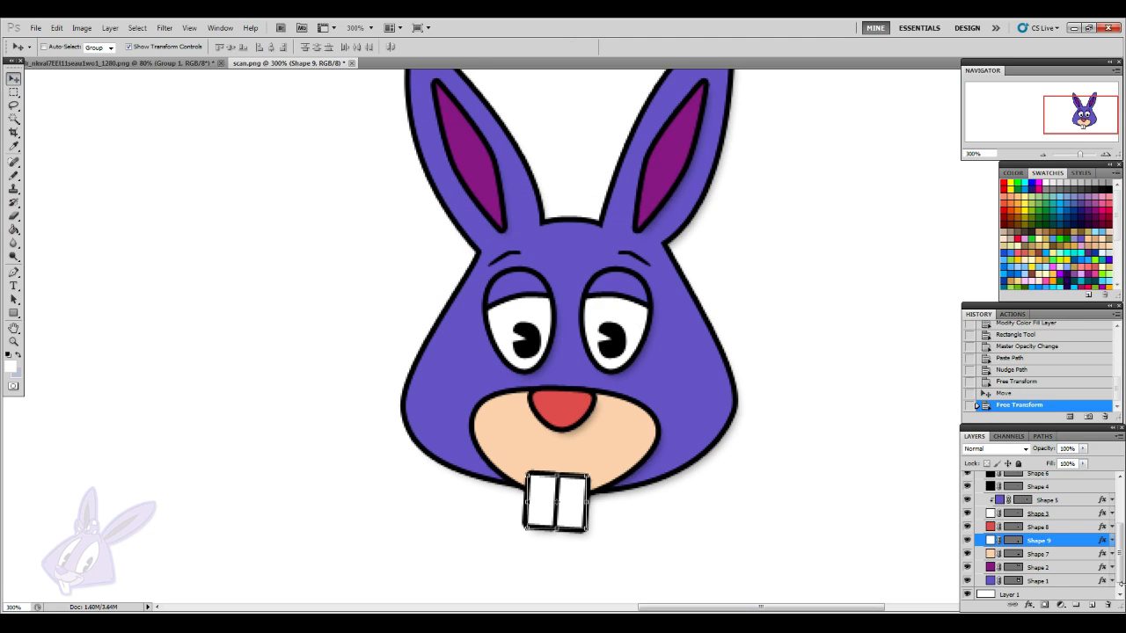
# - Above the Shape 7 muzzle layer, start a reddish-brown mouth shape with the Pen tool, running from the nose down to just above the teeth
pyautogui.click(1042, 554)
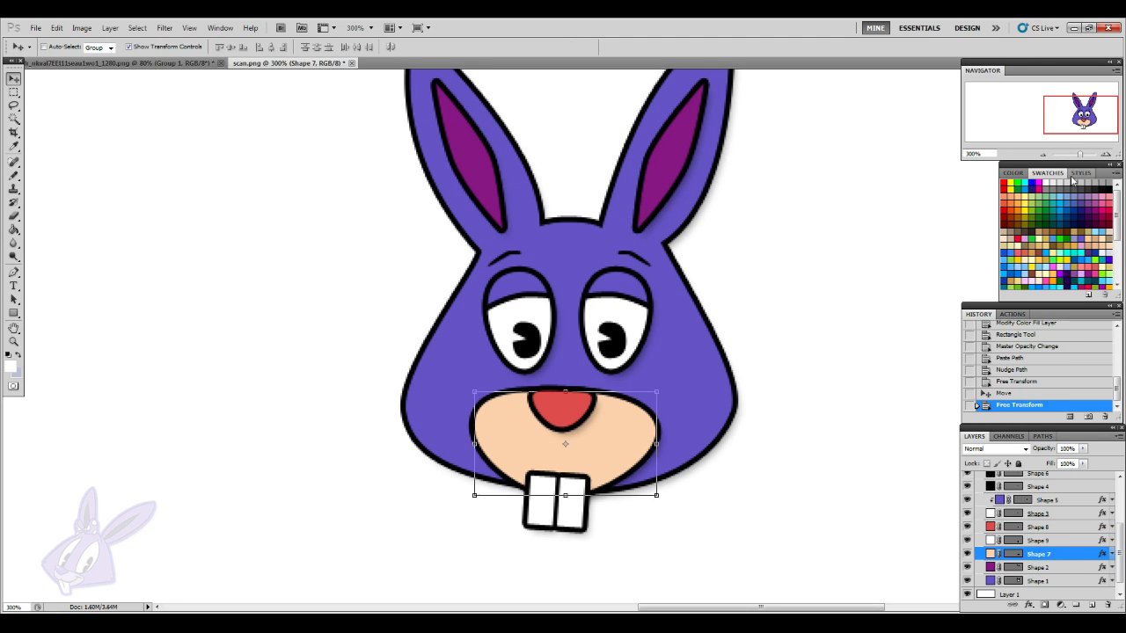
pyautogui.click(1107, 155)
pyautogui.click(1107, 155)
pyautogui.click(1106, 155)
pyautogui.scroll(-3, 469, 458)
pyautogui.click(1042, 155)
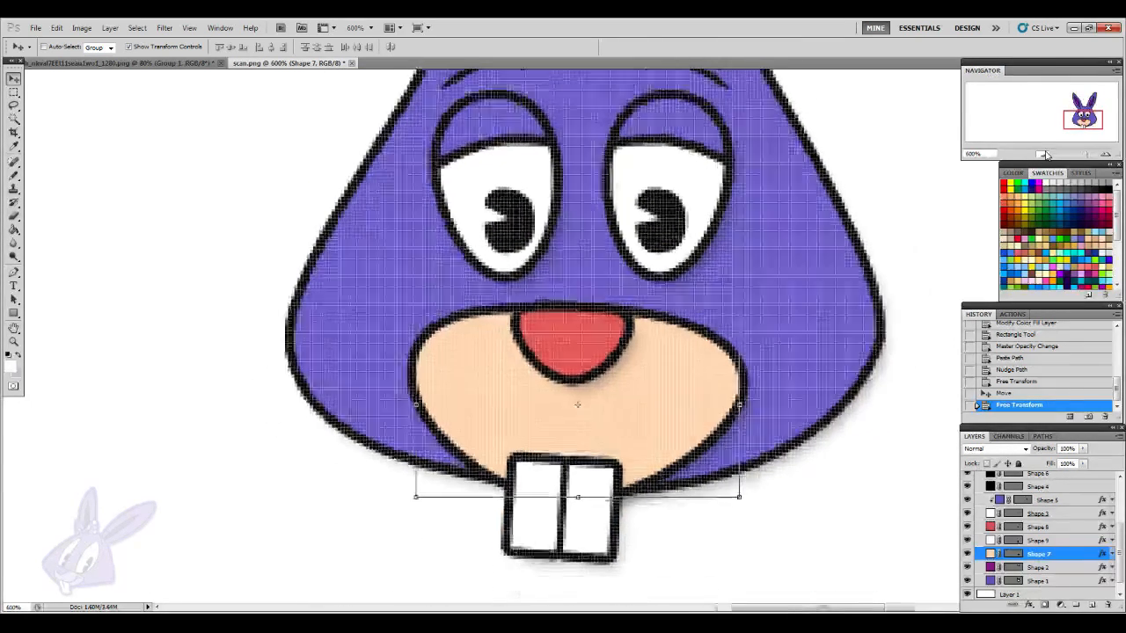
pyautogui.click(13, 273)
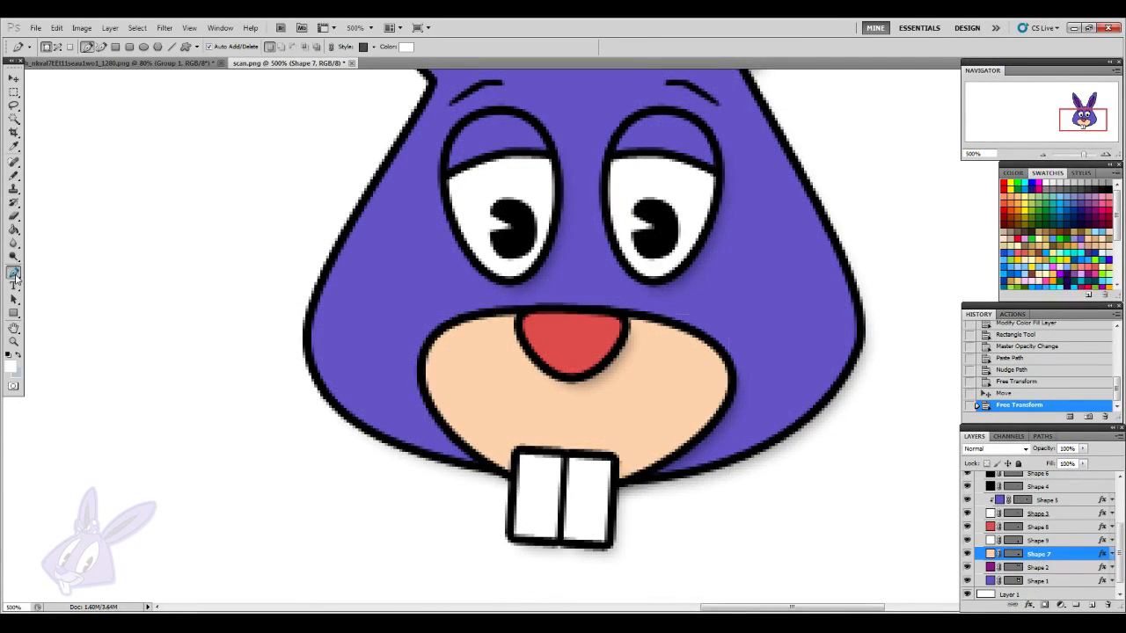
pyautogui.scroll(-3, 1075, 230)
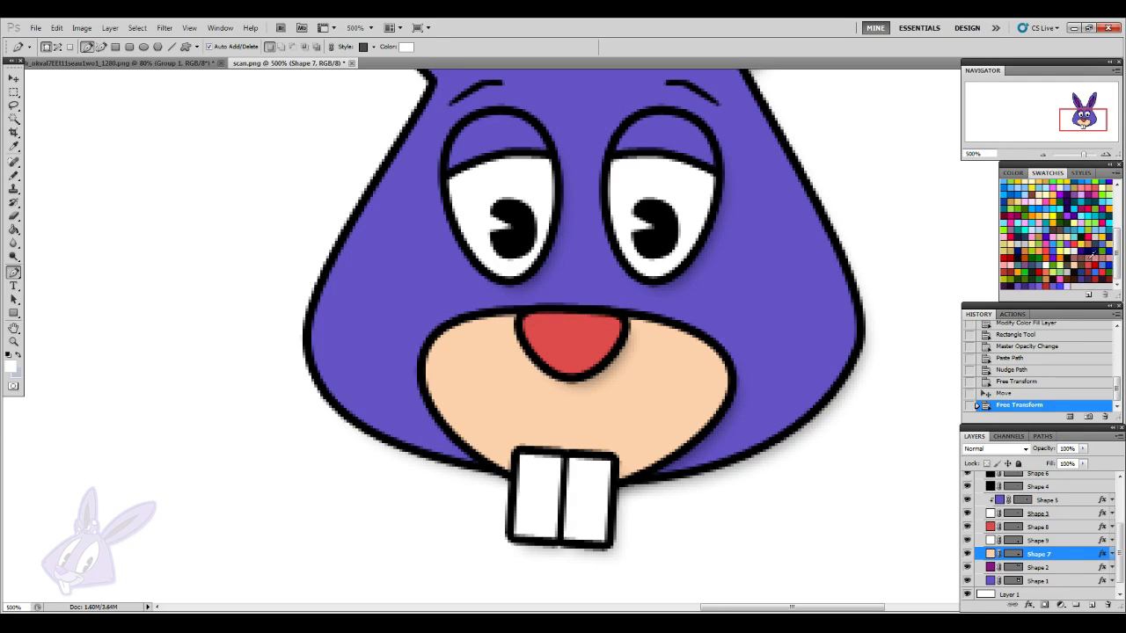
pyautogui.click(1085, 255)
pyautogui.click(566, 371)
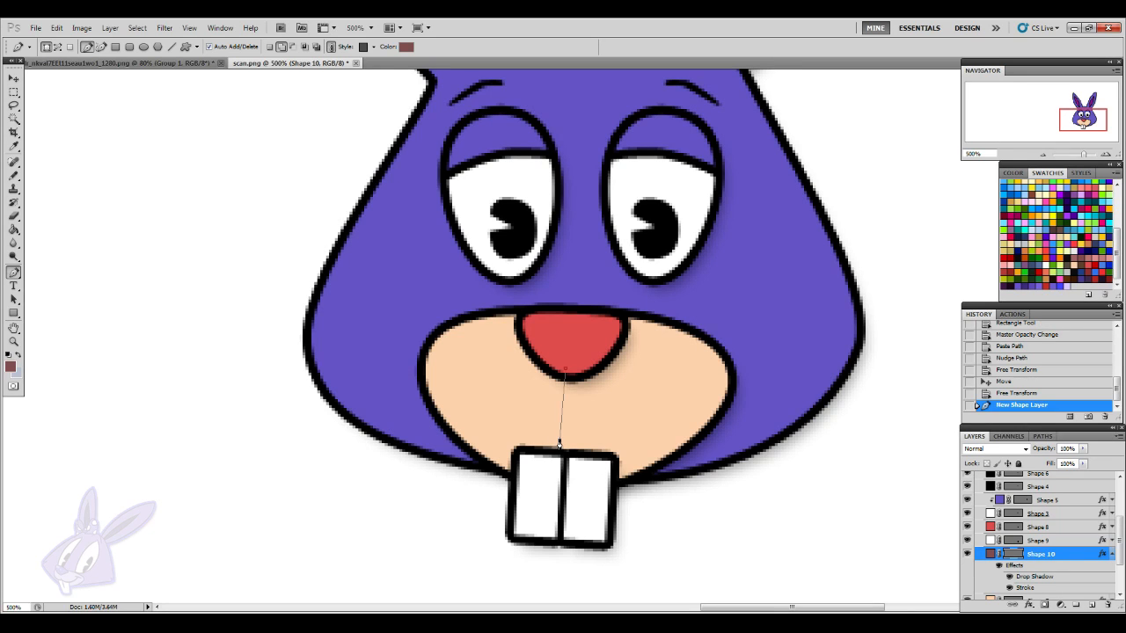
pyautogui.click(558, 443)
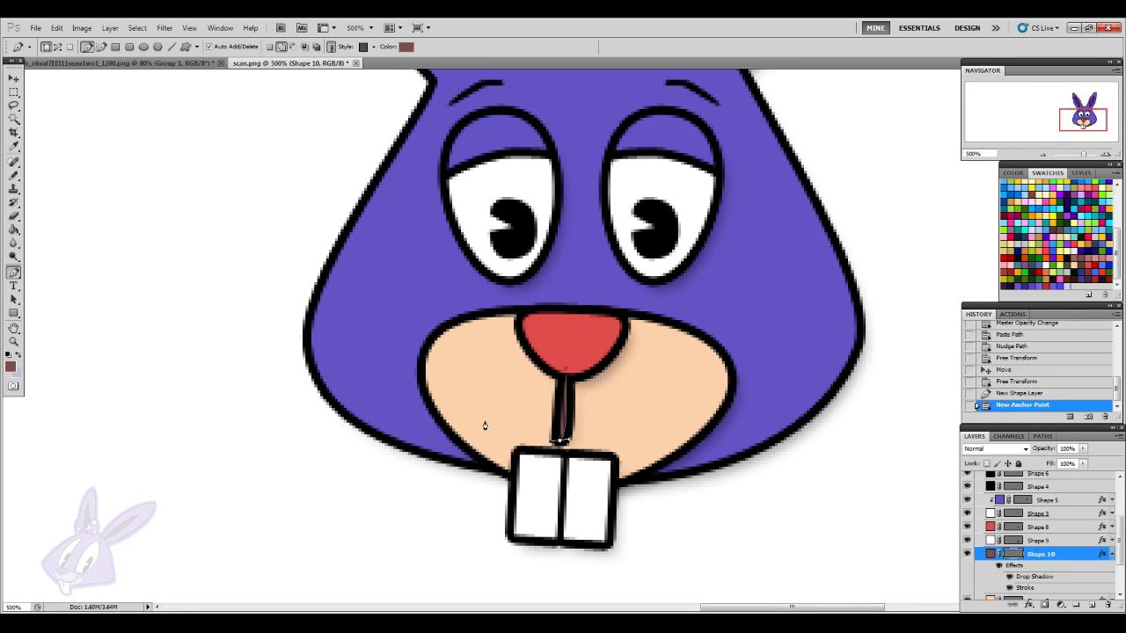
# - Clear the layer style from the Shape 10 mouth layer
pyautogui.scroll(-1, 483, 425)
pyautogui.rightClick(1043, 556)
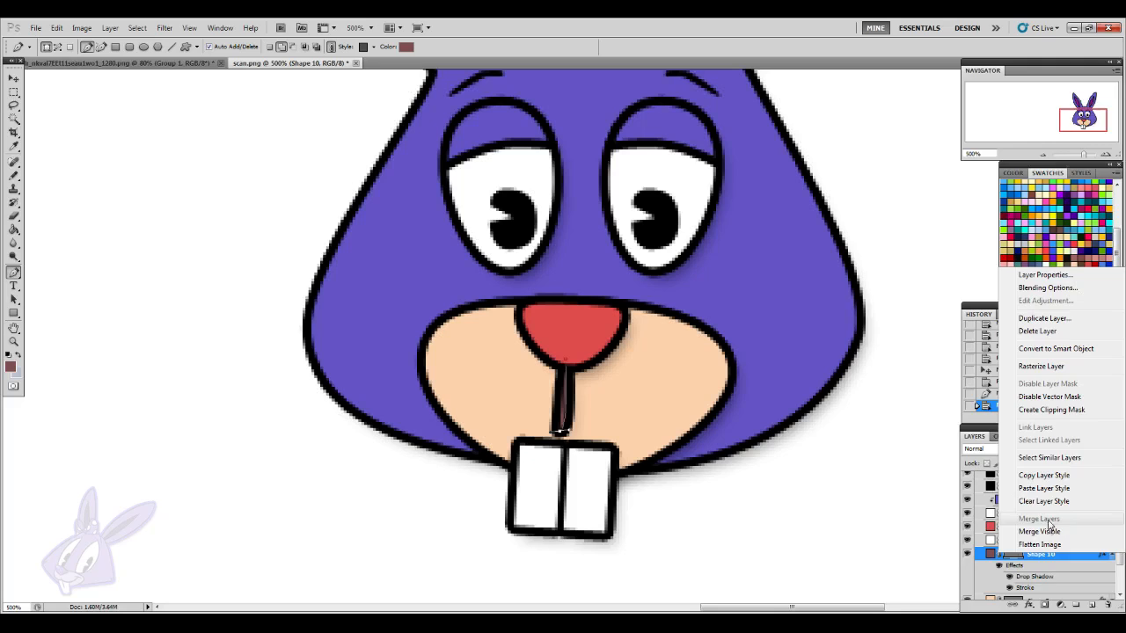
pyautogui.click(1025, 517)
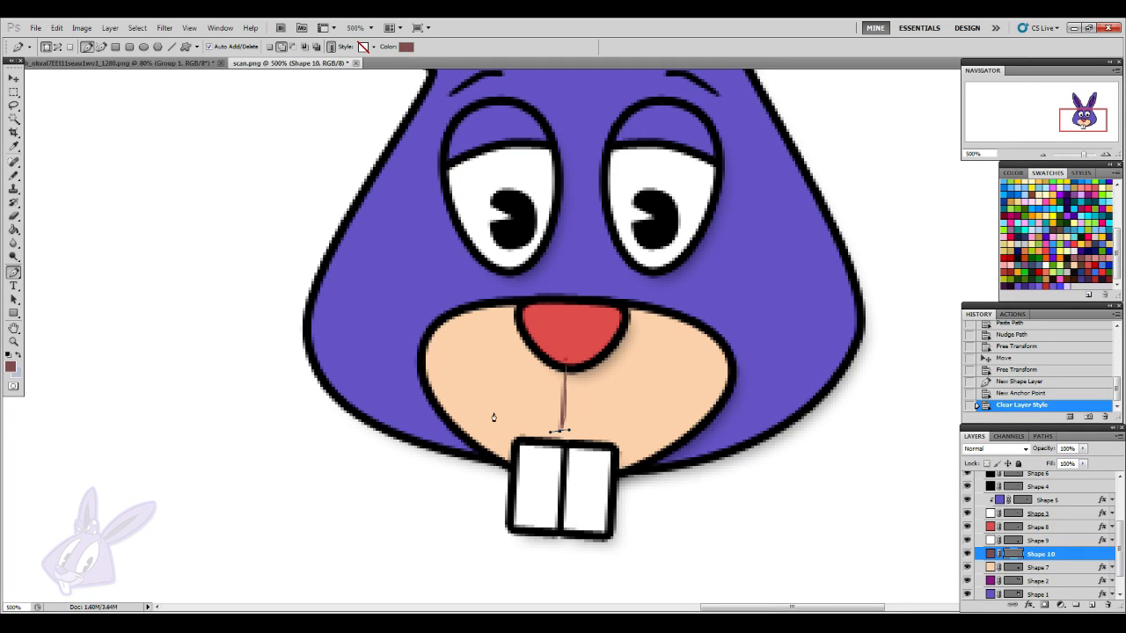
# - Trace the left half of the smile as a thin curve with a small cheek crease at its end, returning to the centre above the teeth
pyautogui.moveTo(475, 397); pyautogui.dragTo(467, 361)
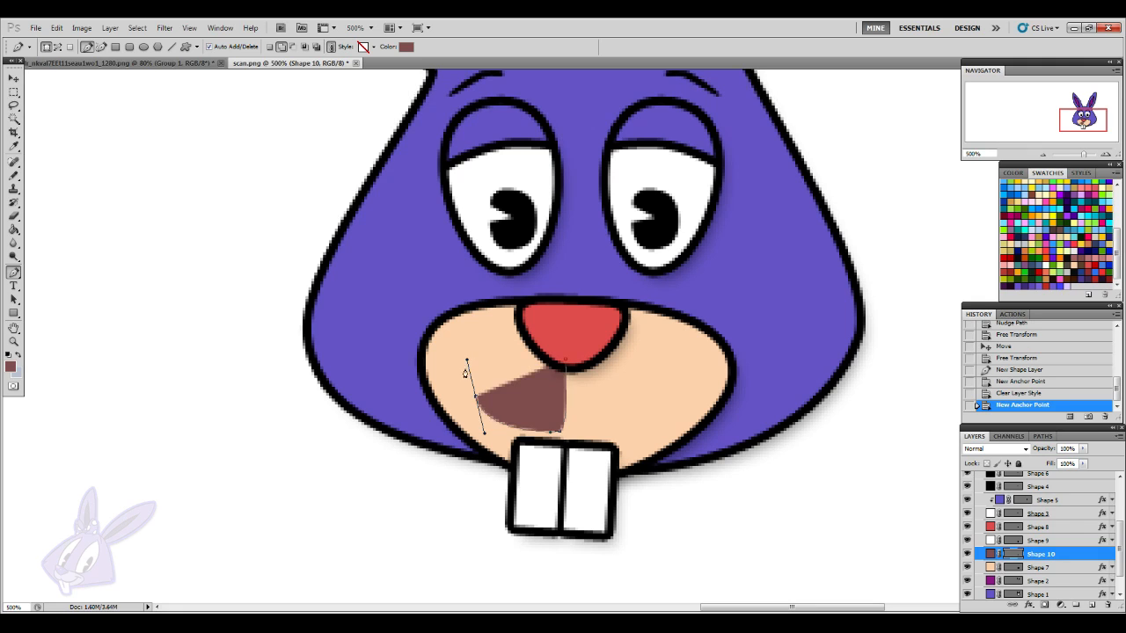
pyautogui.keyDown('alt'); pyautogui.click(475, 370); pyautogui.keyUp('alt')
pyautogui.click(467, 362)
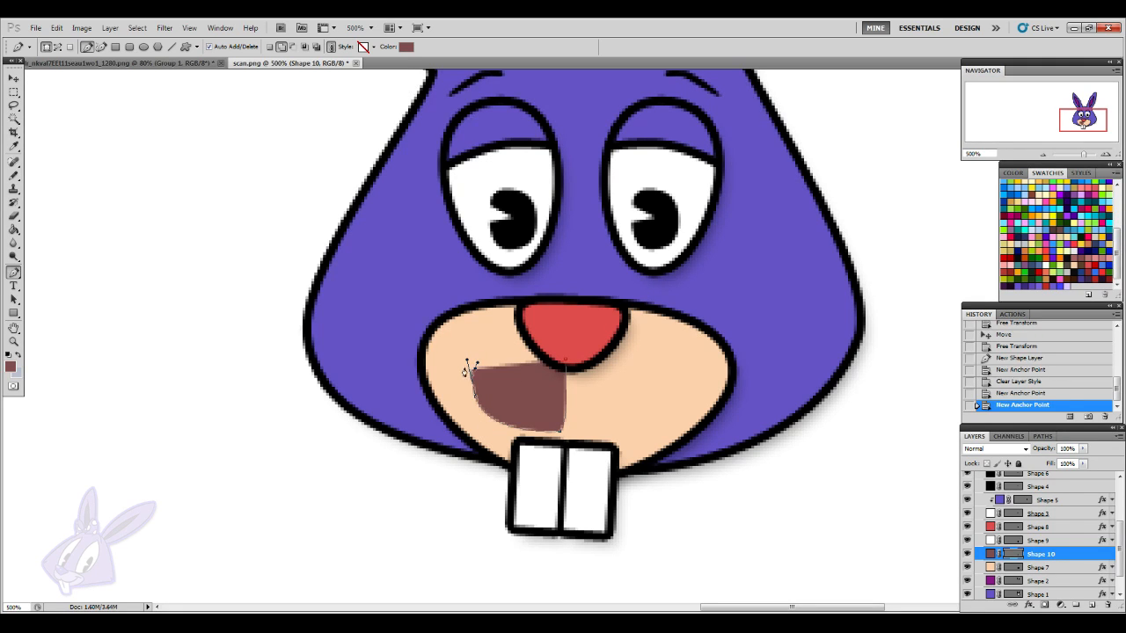
pyautogui.moveTo(455, 376); pyautogui.dragTo(455, 372)
pyautogui.click(455, 373)
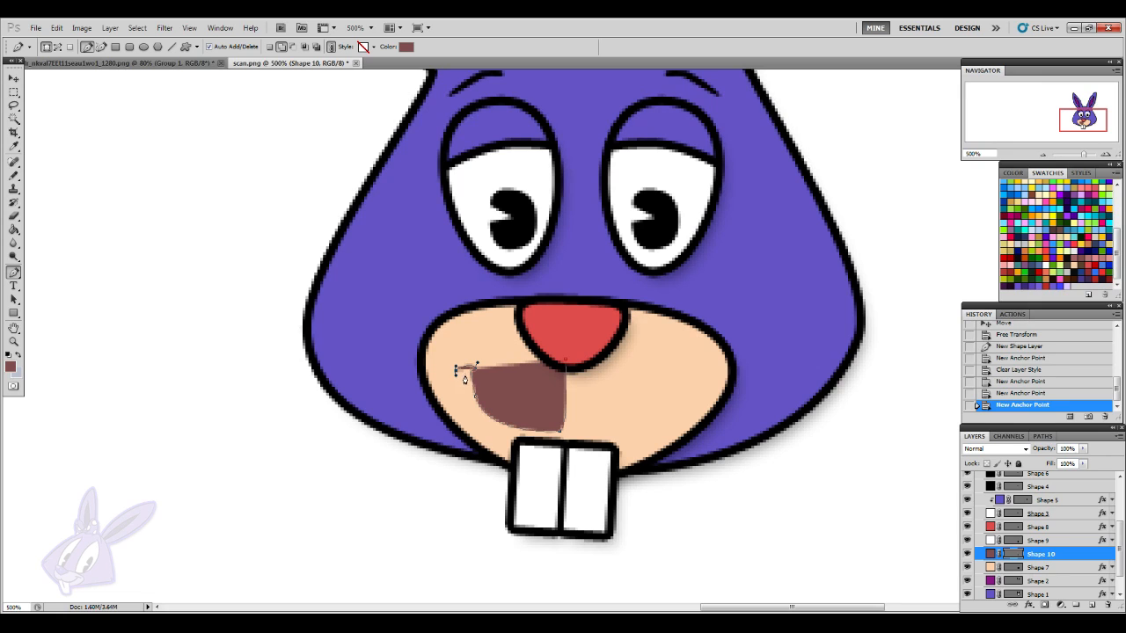
pyautogui.click(466, 376)
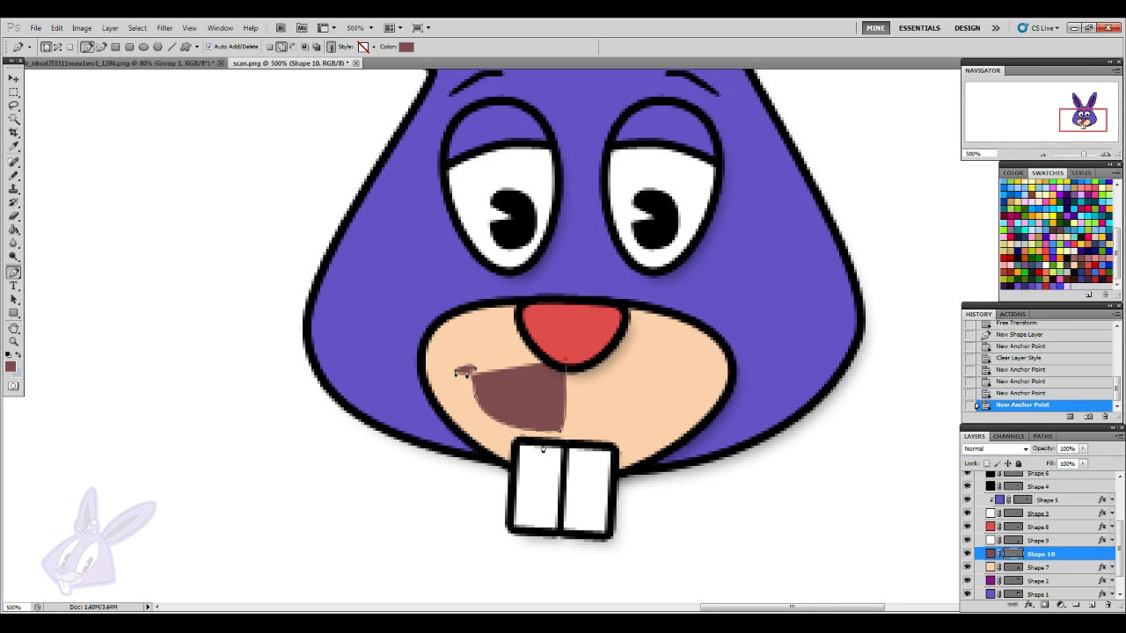
pyautogui.moveTo(497, 435); pyautogui.dragTo(528, 439)
pyautogui.click(561, 447)
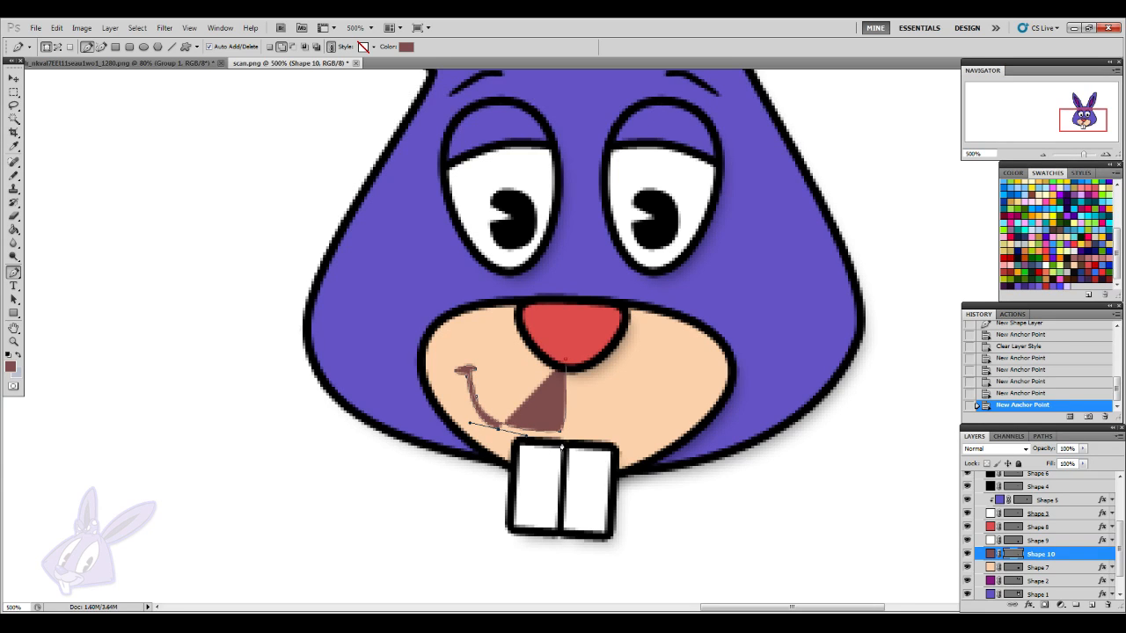
# - Trace the right half of the smile with a matching cheek crease, return up the centre line, and close the path under the nose
pyautogui.moveTo(625, 439); pyautogui.dragTo(666, 435)
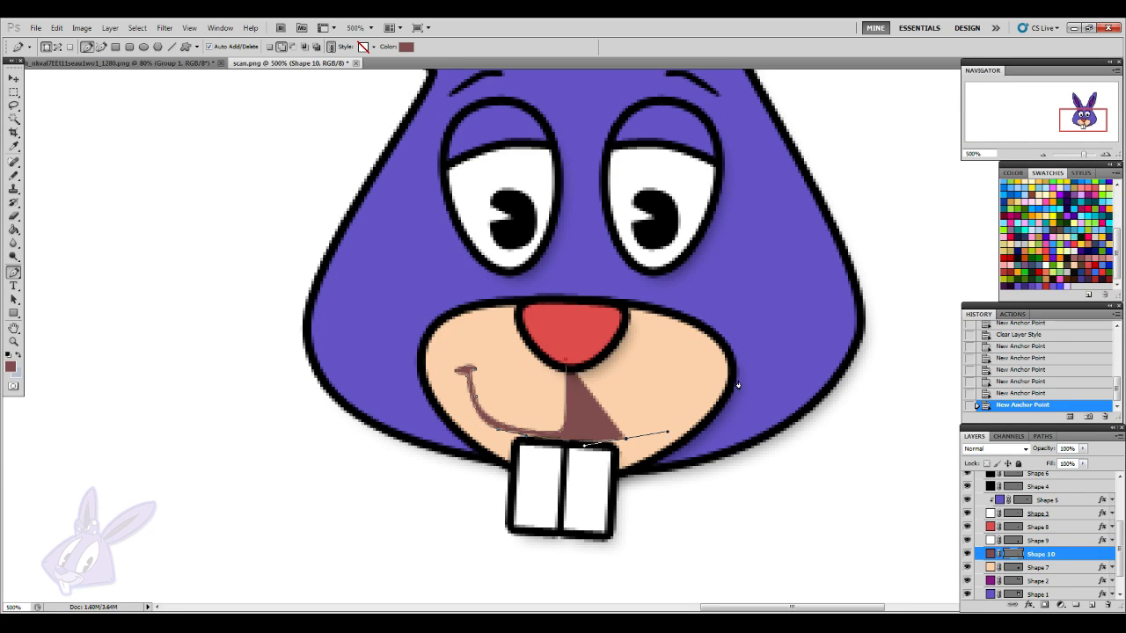
pyautogui.click(677, 393)
pyautogui.moveTo(676, 392)
pyautogui.mouseDown()
pyautogui.moveTo(689, 391)
pyautogui.moveTo(666, 379)
pyautogui.mouseUp()
pyautogui.press('Return')
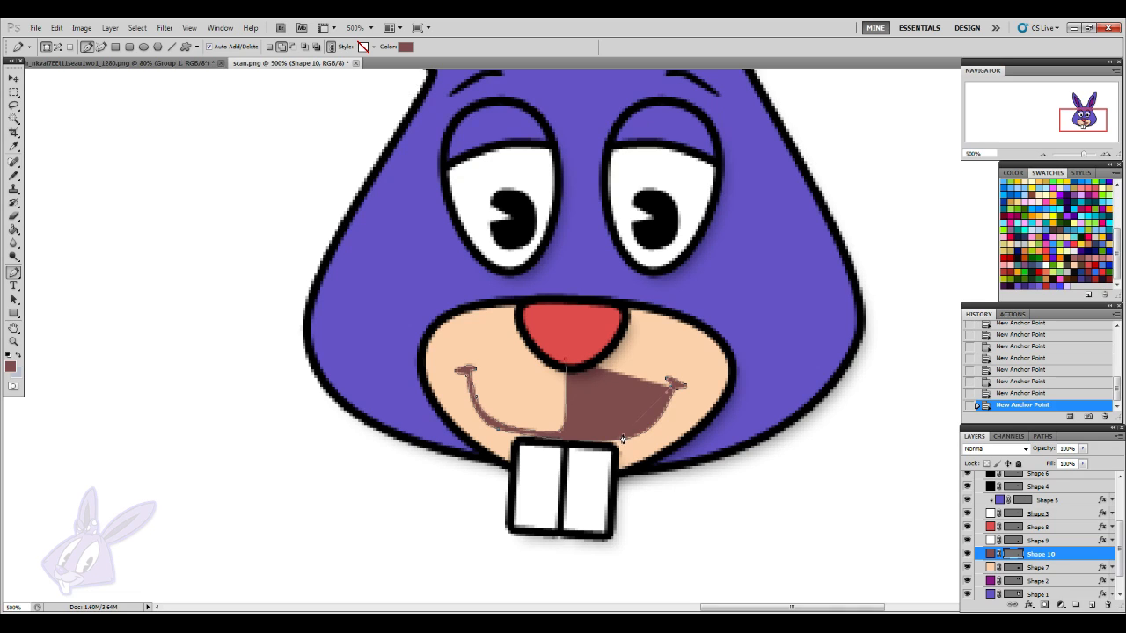
pyautogui.moveTo(586, 440); pyautogui.dragTo(589, 439)
pyautogui.click(567, 437)
pyautogui.click(571, 368)
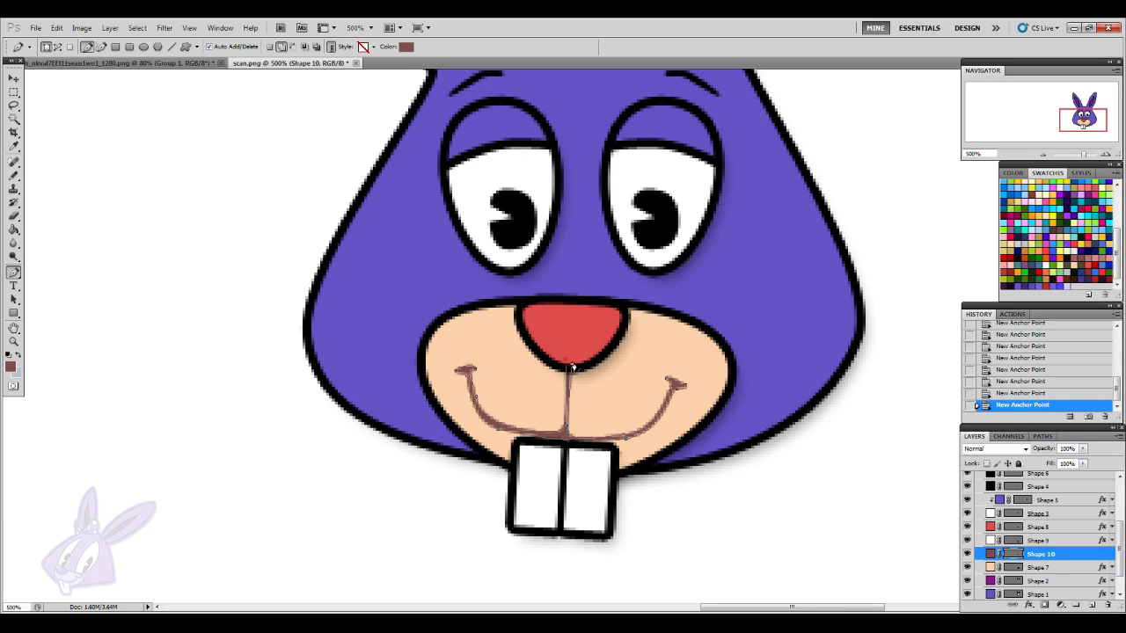
pyautogui.click(571, 366)
# - Adjust the mouth's anchor points to thicken the centre line below the nose and the lower curves beside it
pyautogui.moveTo(15, 300); pyautogui.dragTo(61, 312)
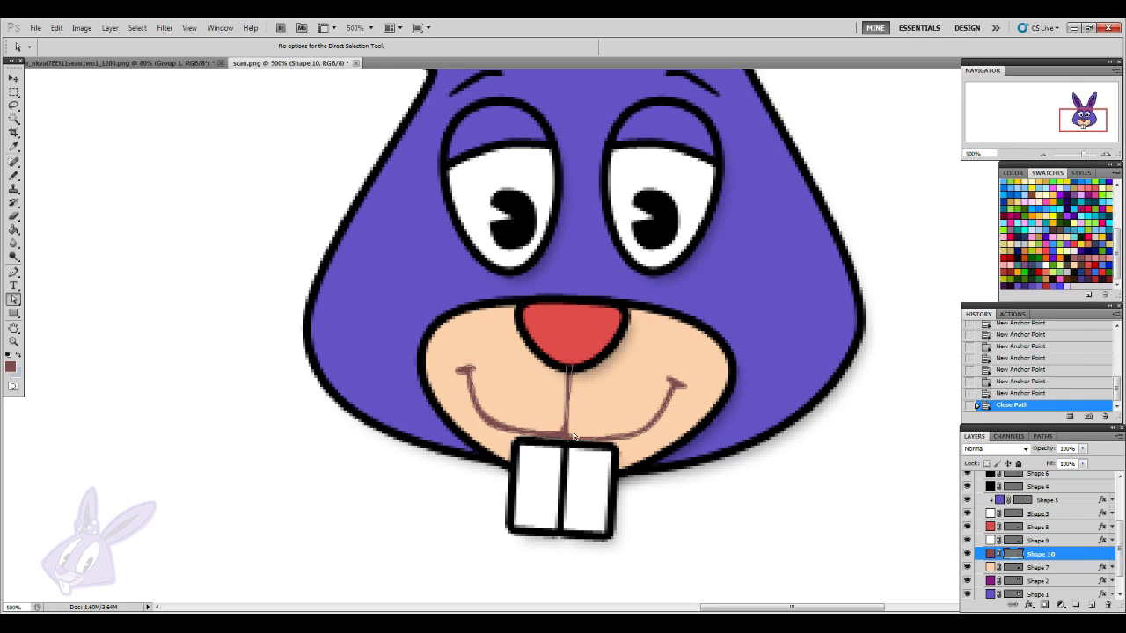
pyautogui.moveTo(569, 429); pyautogui.dragTo(580, 440)
pyautogui.moveTo(572, 367); pyautogui.dragTo(572, 360)
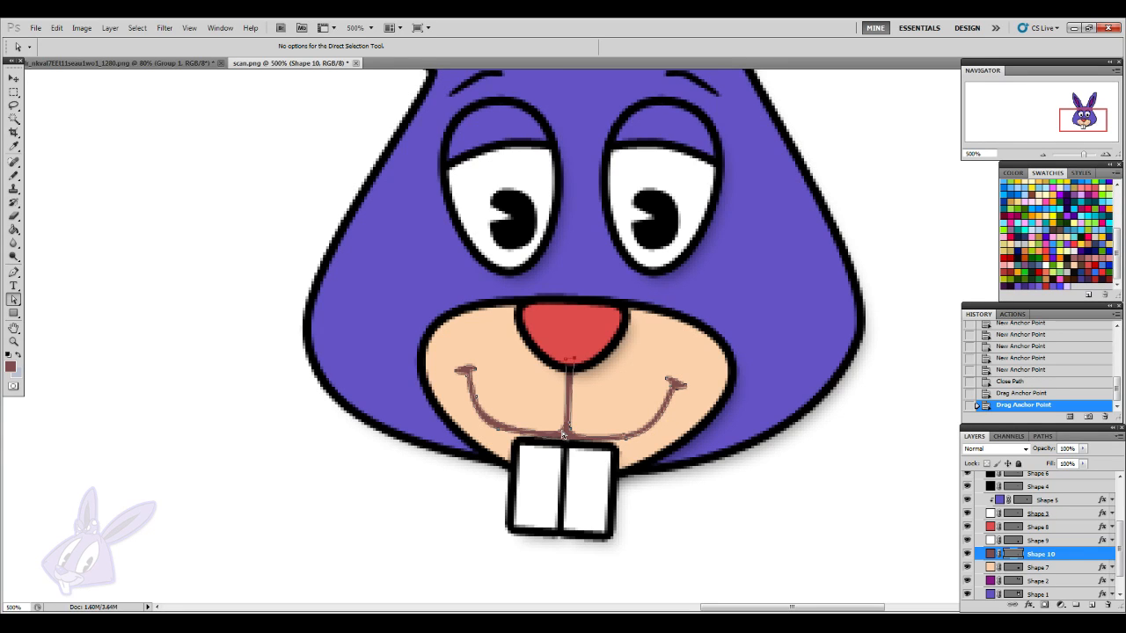
pyautogui.moveTo(564, 435); pyautogui.dragTo(624, 447)
pyautogui.click(622, 437)
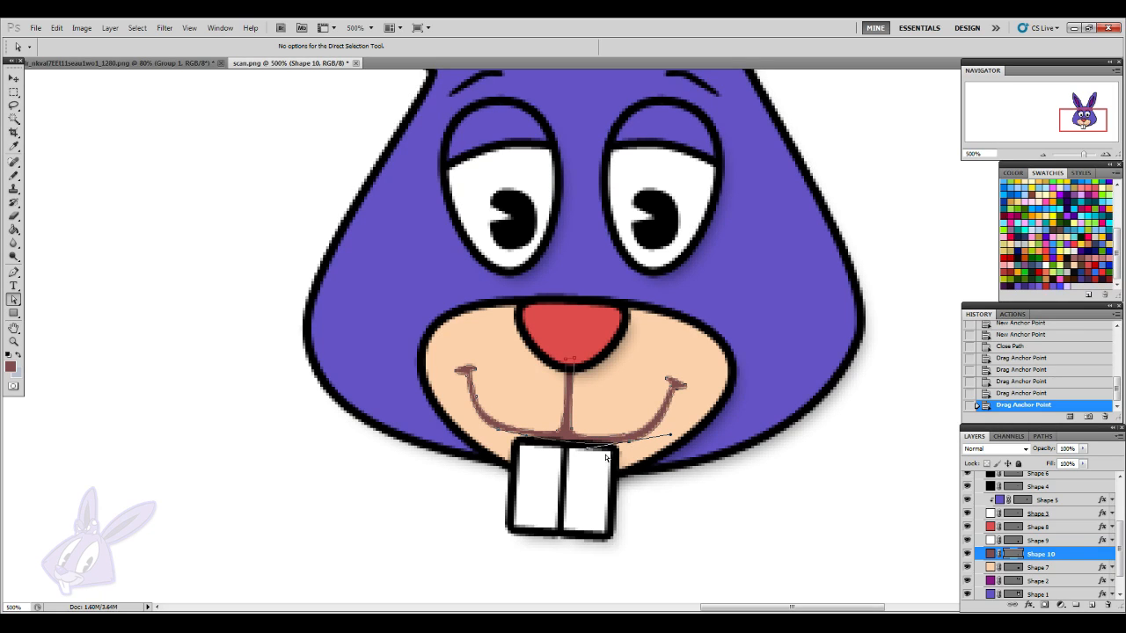
pyautogui.moveTo(497, 433); pyautogui.dragTo(469, 429)
pyautogui.press('Return')
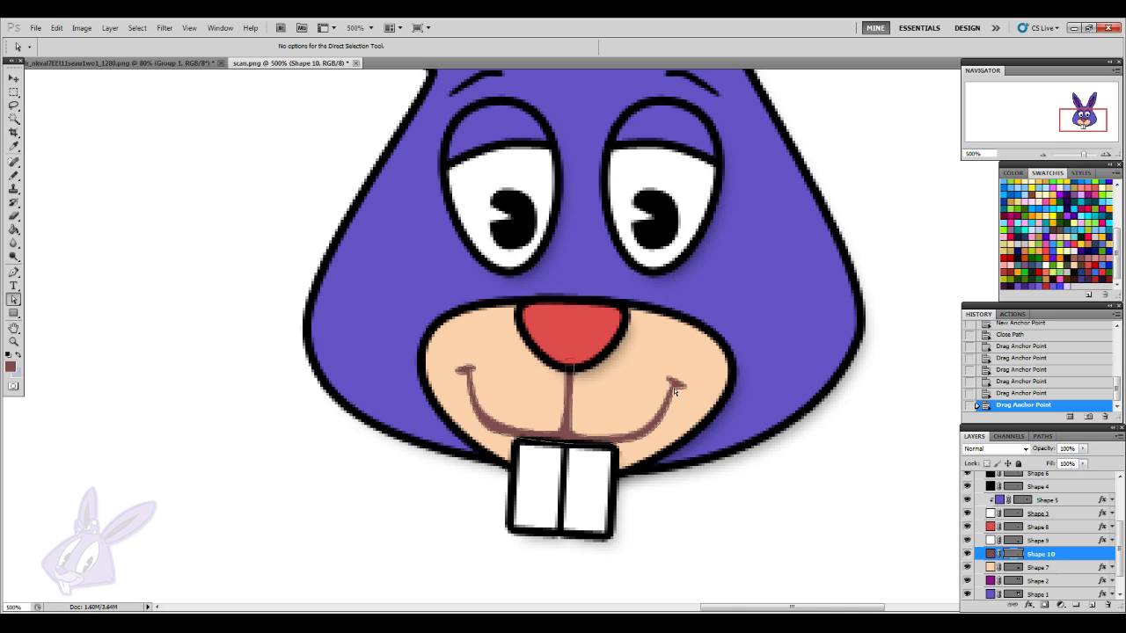
# - Refine the smile's right and left curves and cheek creases by repositioning their anchor points and direction handles
pyautogui.moveTo(668, 383)
pyautogui.mouseDown()
pyautogui.moveTo(663, 371)
pyautogui.moveTo(686, 390)
pyautogui.mouseUp()
pyautogui.click(626, 446)
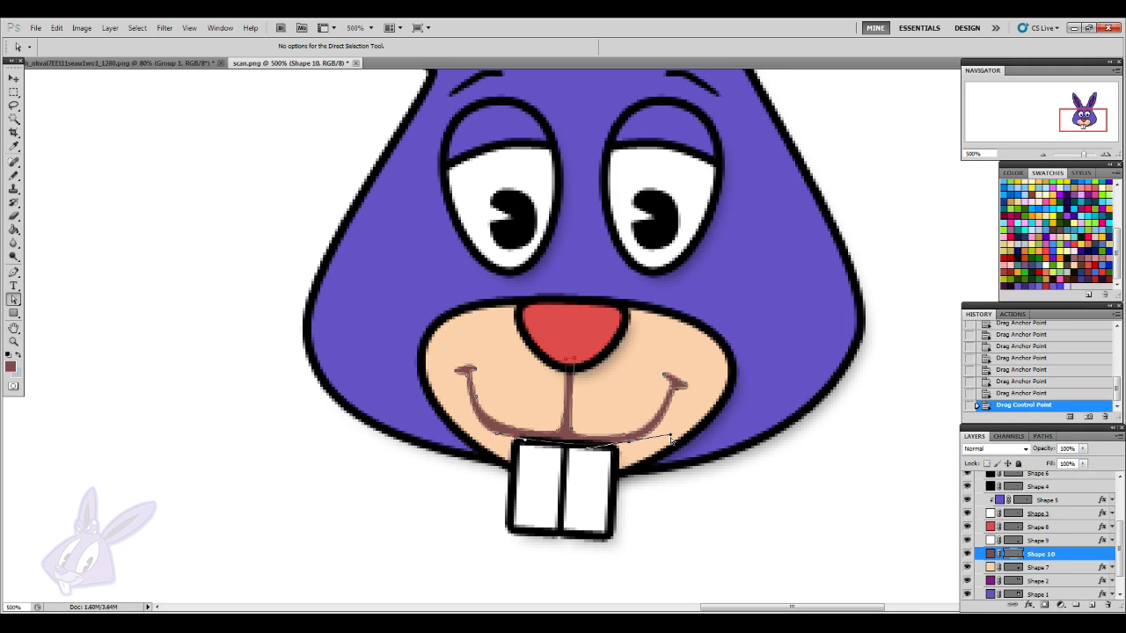
pyautogui.moveTo(671, 437); pyautogui.dragTo(561, 436)
pyautogui.click(628, 436)
pyautogui.click(626, 435)
pyautogui.click(627, 437)
pyautogui.click(477, 401)
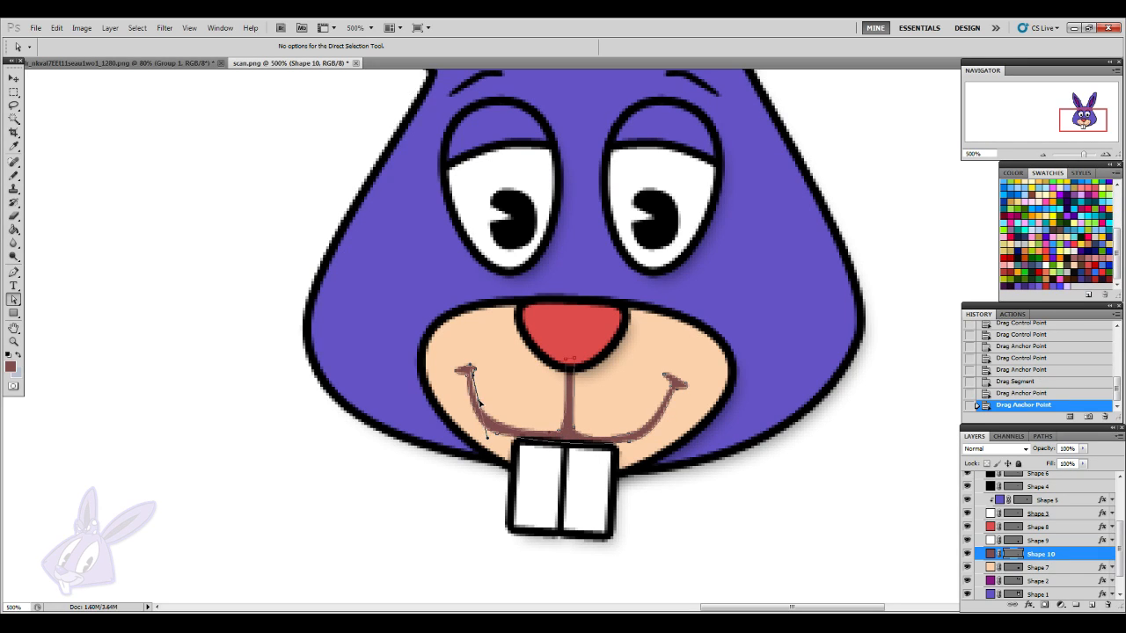
pyautogui.moveTo(479, 404); pyautogui.dragTo(479, 360)
pyautogui.click(475, 371)
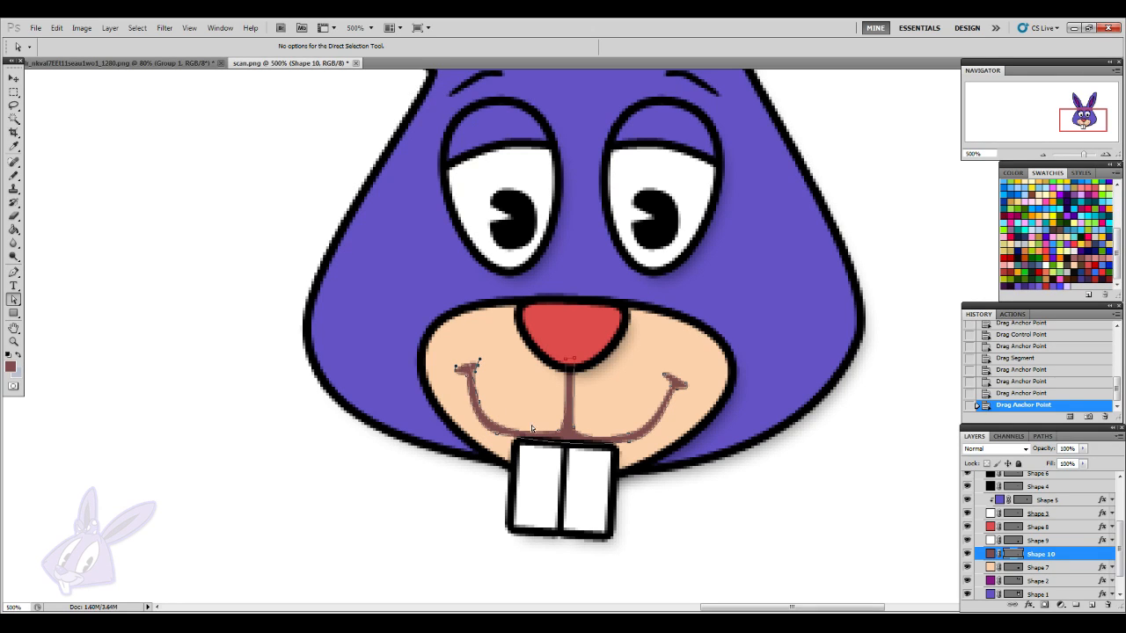
pyautogui.click(498, 437)
# - Select the teeth's shape layer and move it above the red nose layer in the stacking order
pyautogui.click(1068, 541)
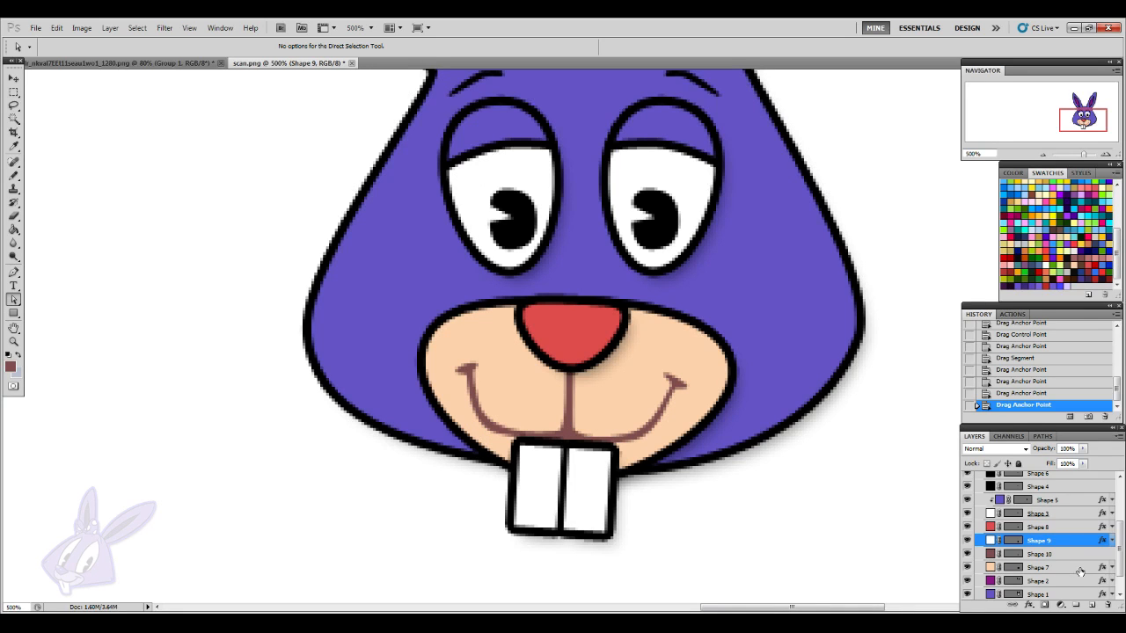
pyautogui.click(1045, 156)
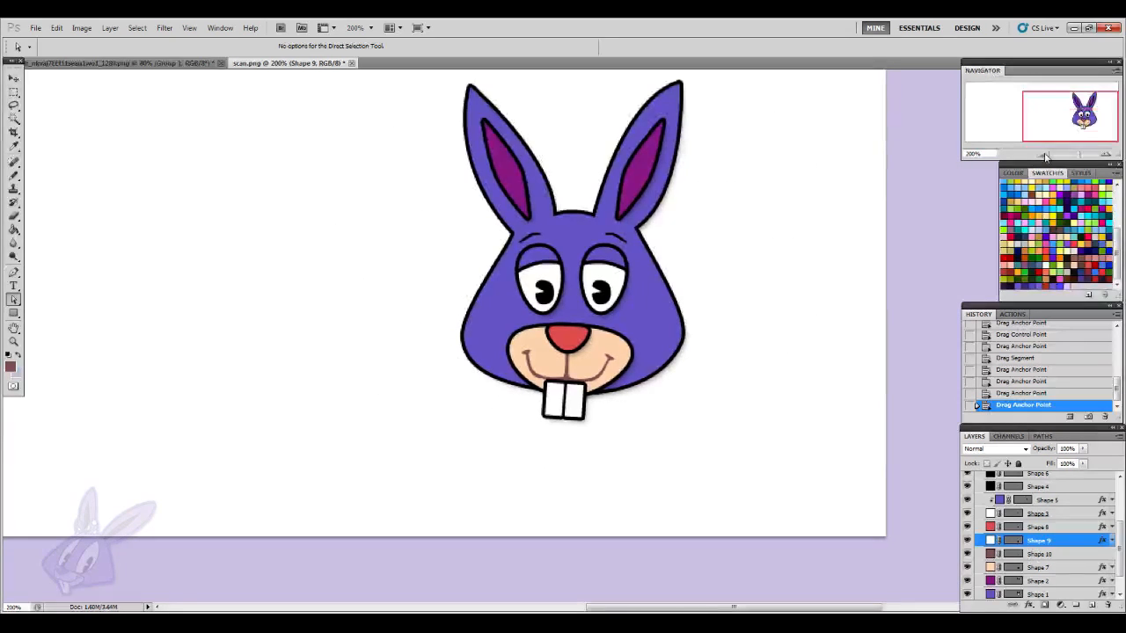
pyautogui.scroll(3, 799, 385)
pyautogui.scroll(-1, 798, 385)
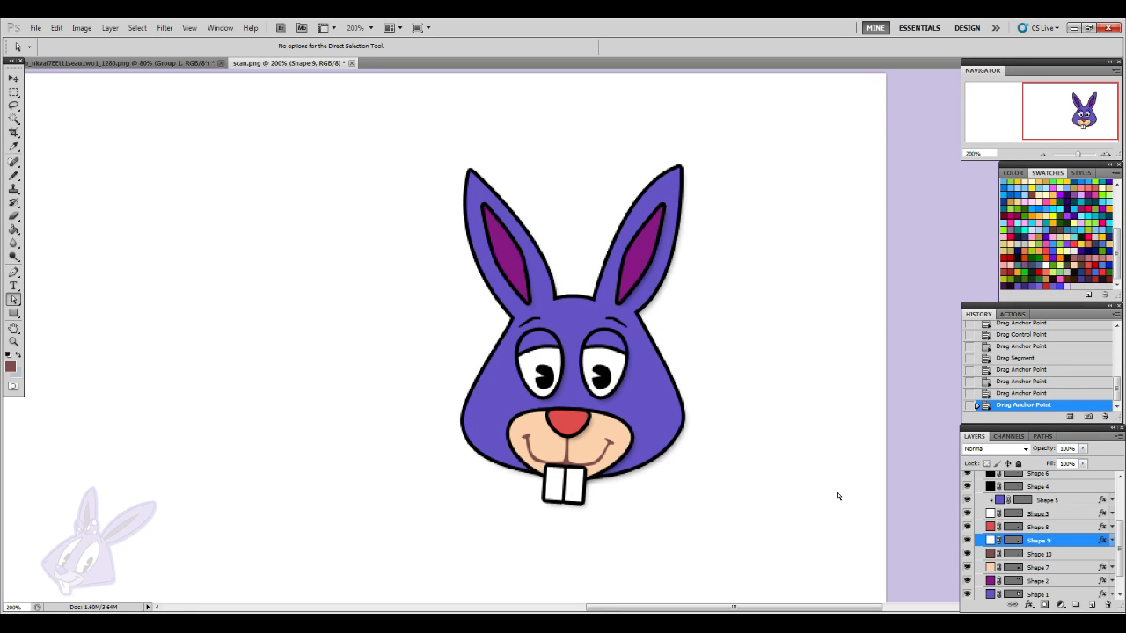
pyautogui.scroll(-2, 1053, 550)
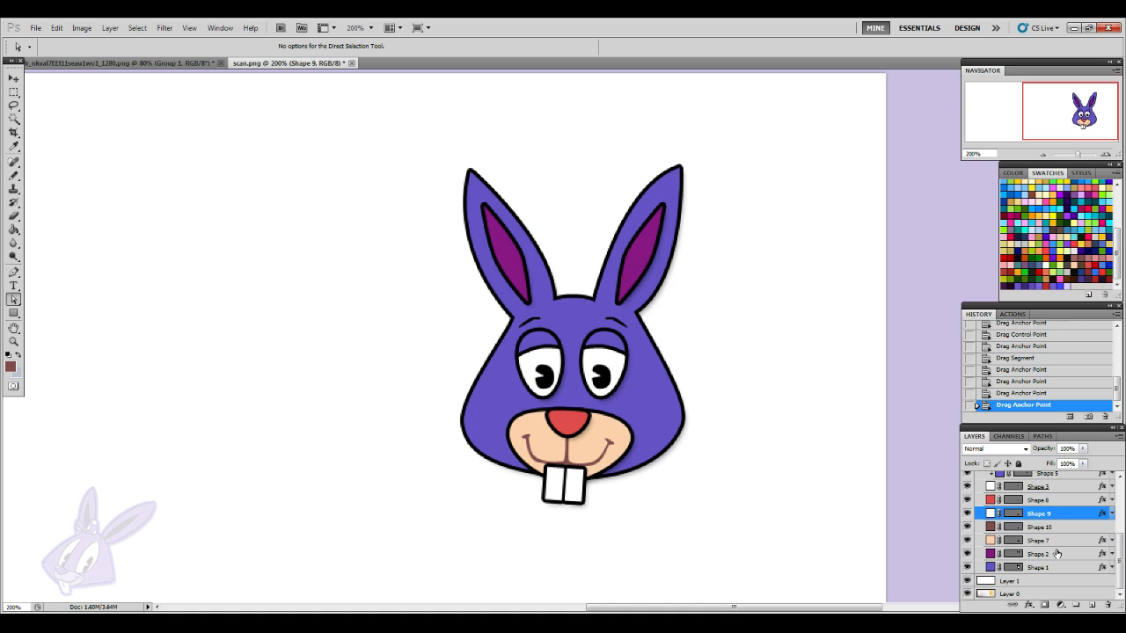
pyautogui.click(1054, 542)
pyautogui.scroll(1, 1057, 532)
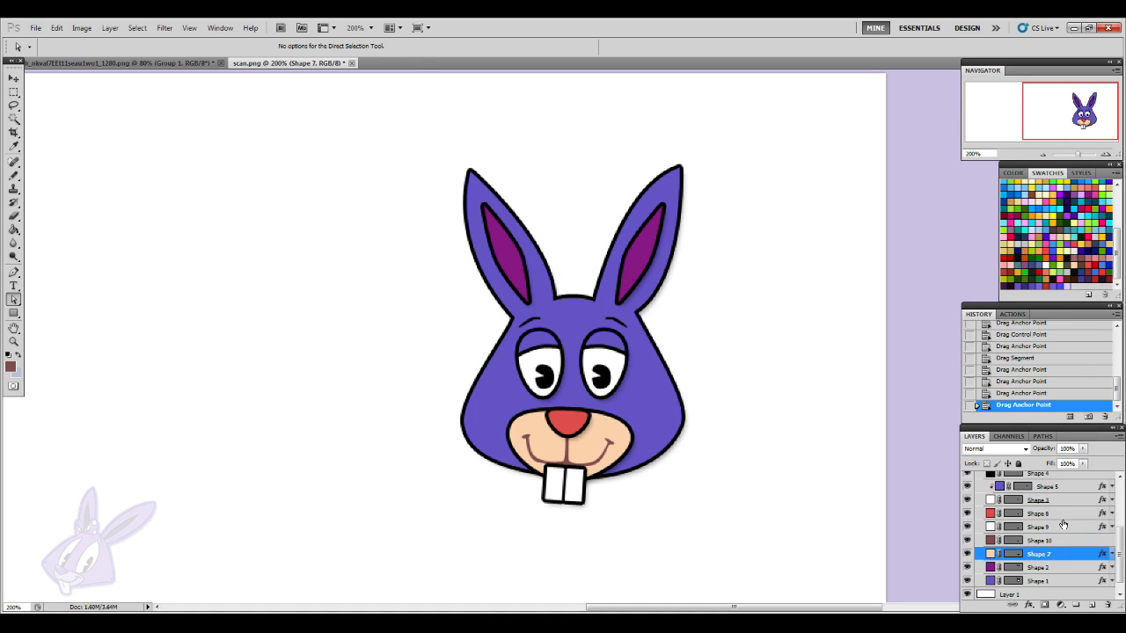
pyautogui.keyDown('shift'); pyautogui.click(1068, 520); pyautogui.keyUp('shift')
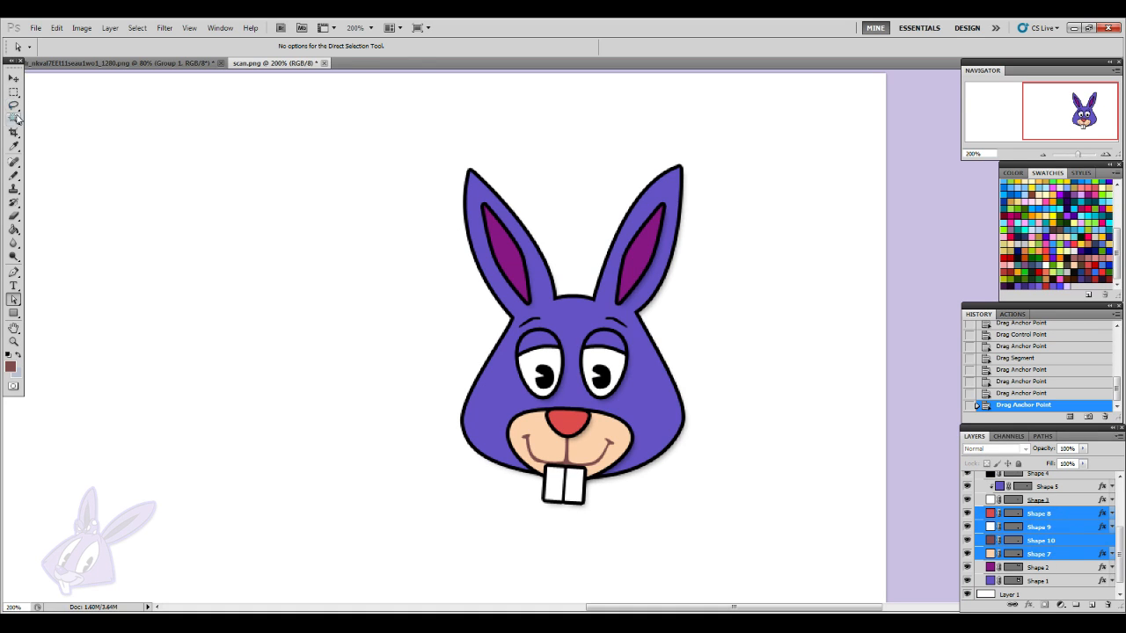
pyautogui.click(13, 78)
pyautogui.click(1058, 527)
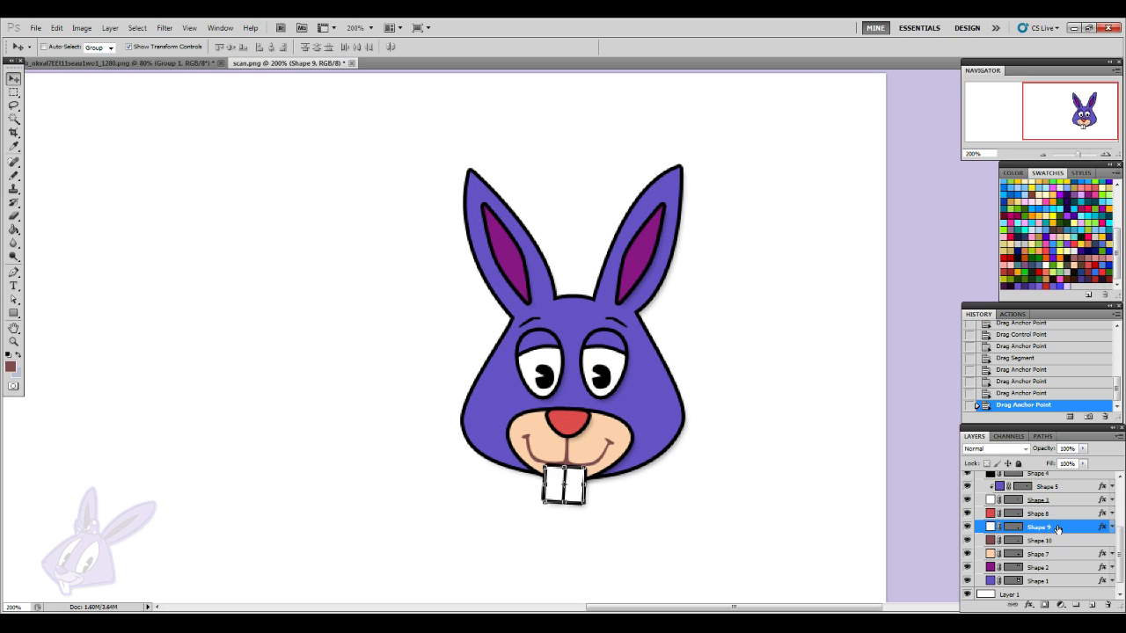
pyautogui.click(1063, 517)
pyautogui.moveTo(1062, 517); pyautogui.dragTo(1060, 533)
# - Select the nose, mouth and muzzle layers together and transform them wider and flatter, to about 111% width and 86% height
pyautogui.keyDown('shift'); pyautogui.click(1056, 552); pyautogui.keyUp('shift')
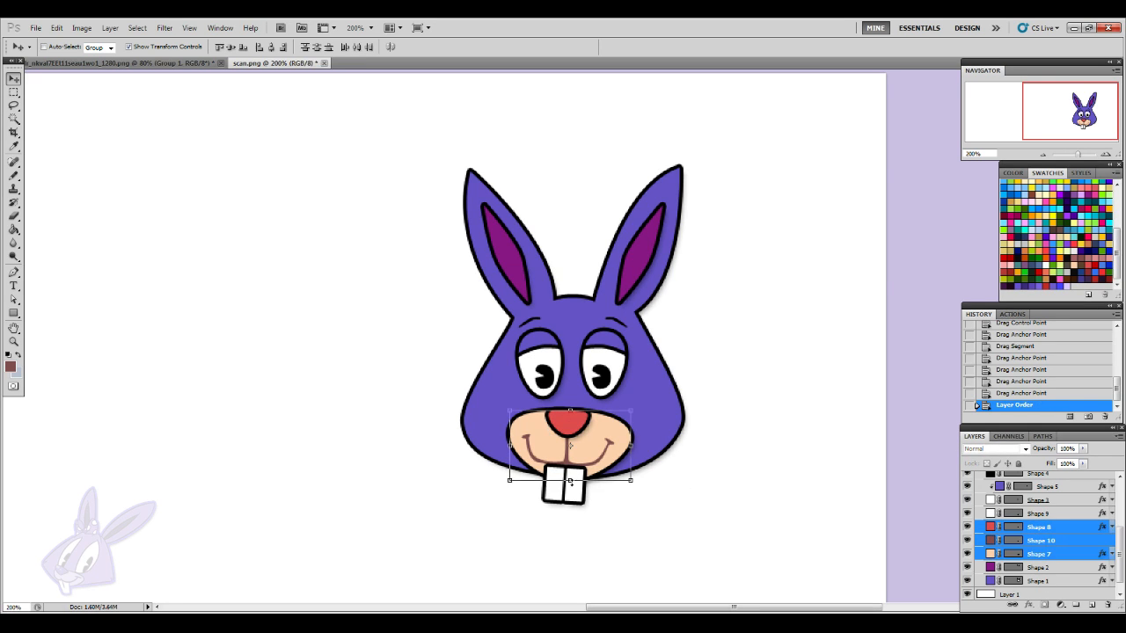
pyautogui.hotkey('ctrl', 't')
pyautogui.moveTo(569, 411); pyautogui.dragTo(572, 421)
pyautogui.moveTo(631, 448)
pyautogui.mouseDown()
pyautogui.moveTo(644, 448)
pyautogui.moveTo(613, 459)
pyautogui.moveTo(625, 460)
pyautogui.mouseUp()
pyautogui.click(13, 79)
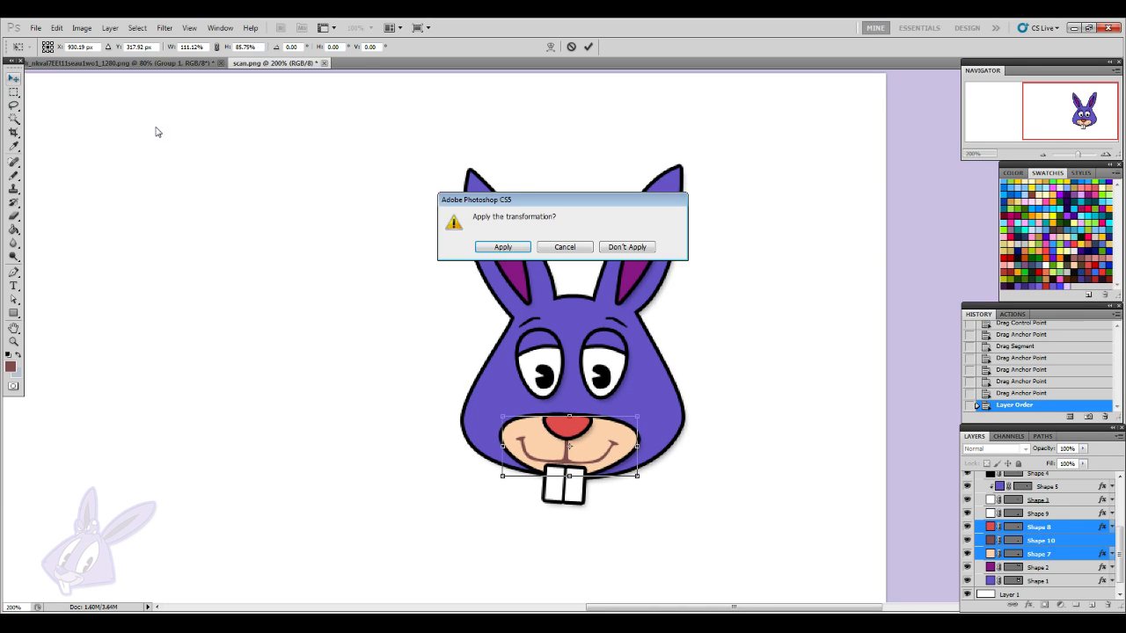
pyautogui.click(498, 249)
# - Nudge the teeth slightly up and left so they line up with the reshaped mouth
pyautogui.click(1053, 517)
pyautogui.press('Up')
pyautogui.press('Up')
pyautogui.press('Left')
pyautogui.press('Left')
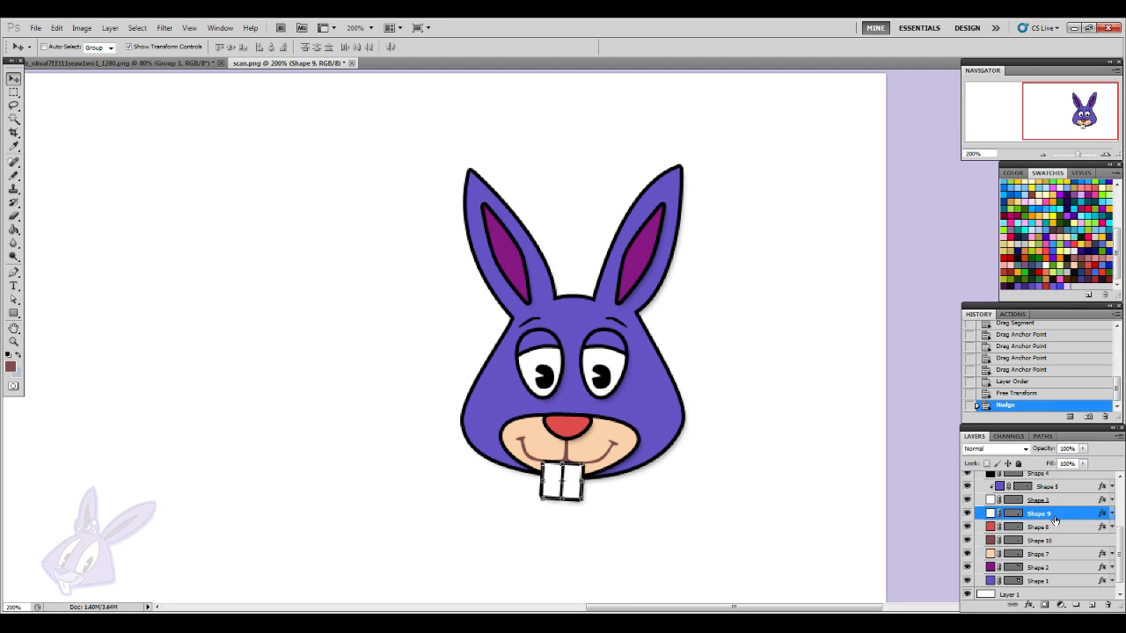
pyautogui.press('Right')
pyautogui.press('Up')
pyautogui.click(13, 175)
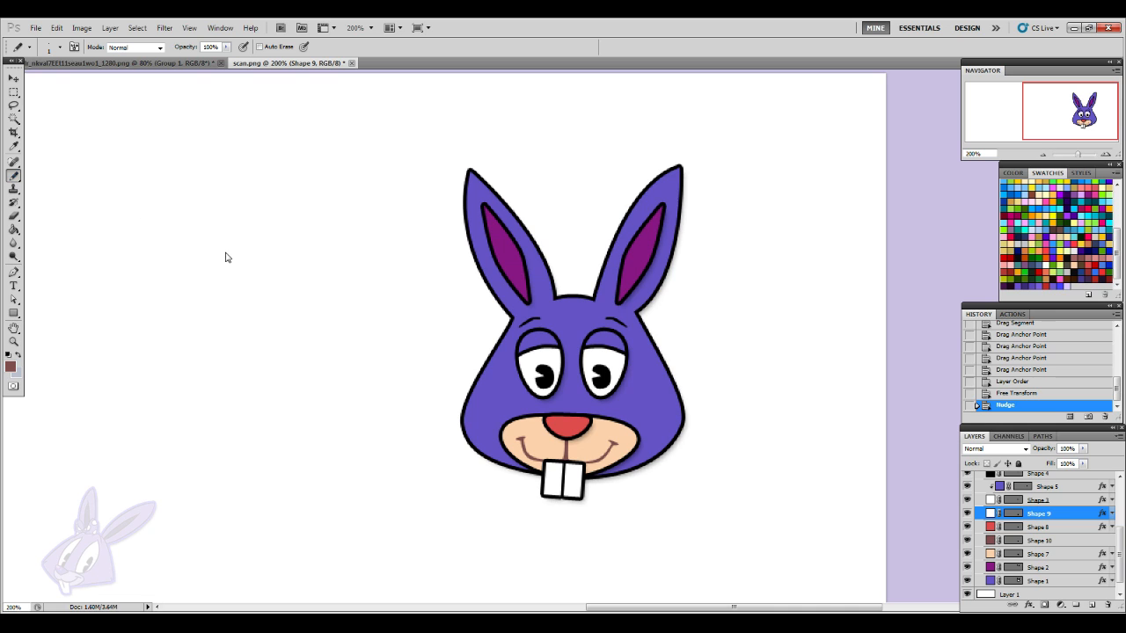
pyautogui.click(13, 80)
pyautogui.press('Down')
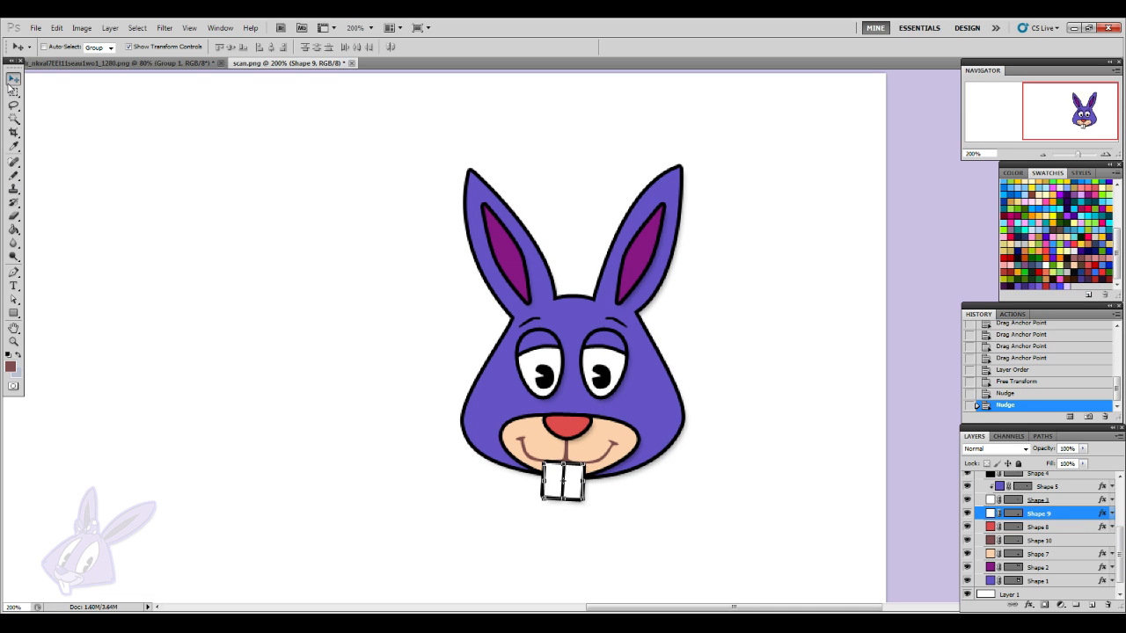
pyautogui.press('Left')
pyautogui.press('Down')
pyautogui.press('Right')
pyautogui.click(13, 175)
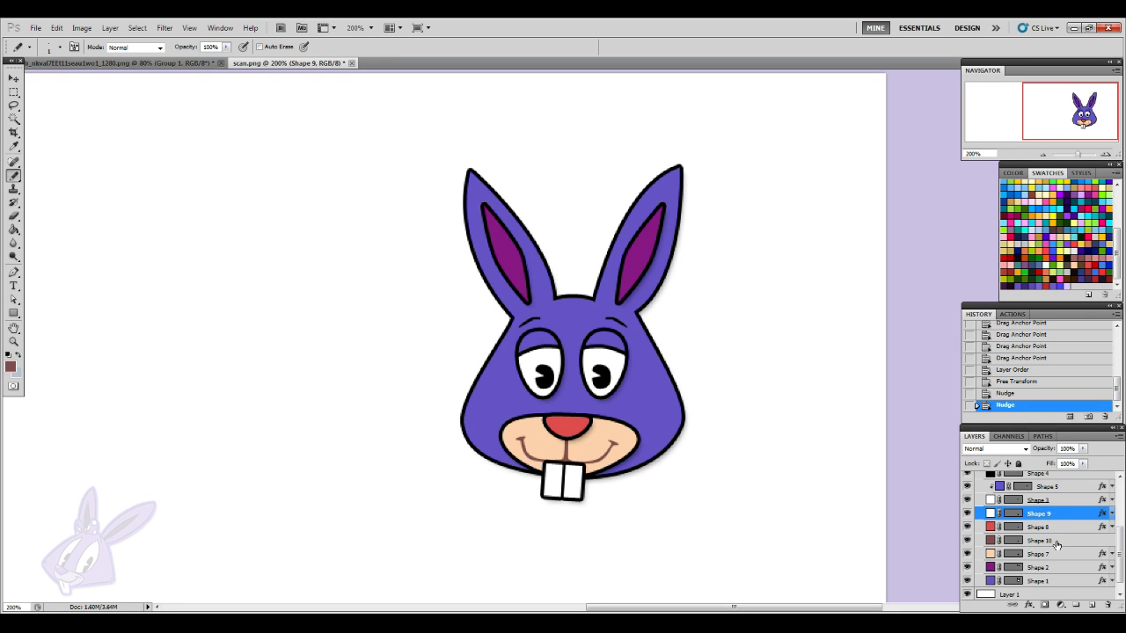
# - Change the mouth line's fill colour to the dark brown swatch #683c11
pyautogui.click(1055, 540)
pyautogui.doubleClick(991, 540)
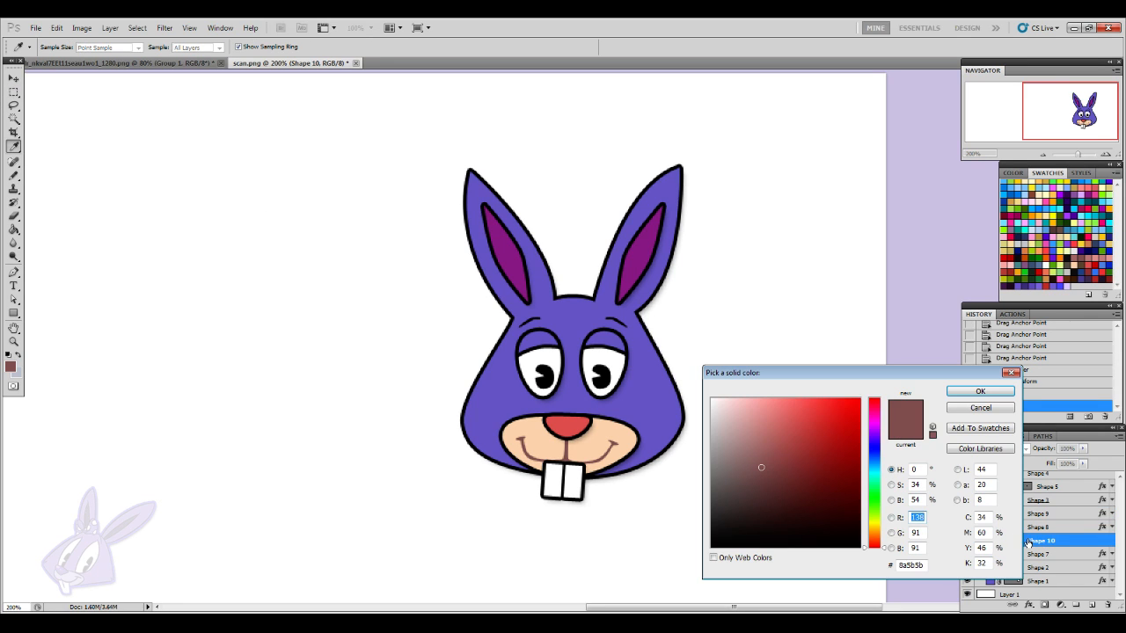
pyautogui.click(1064, 281)
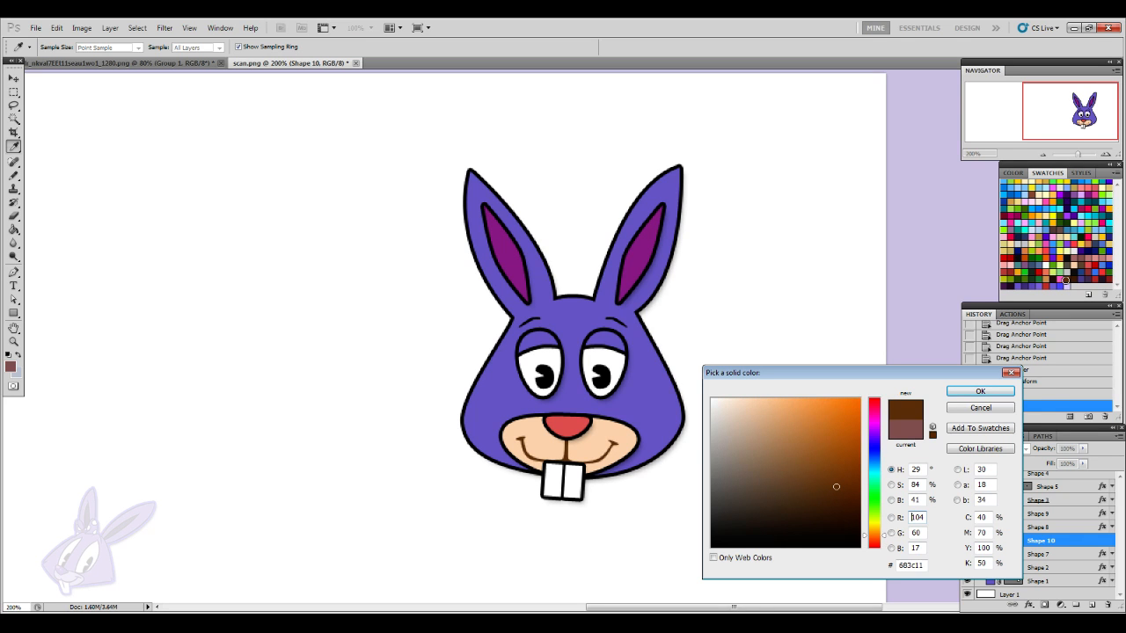
pyautogui.click(974, 393)
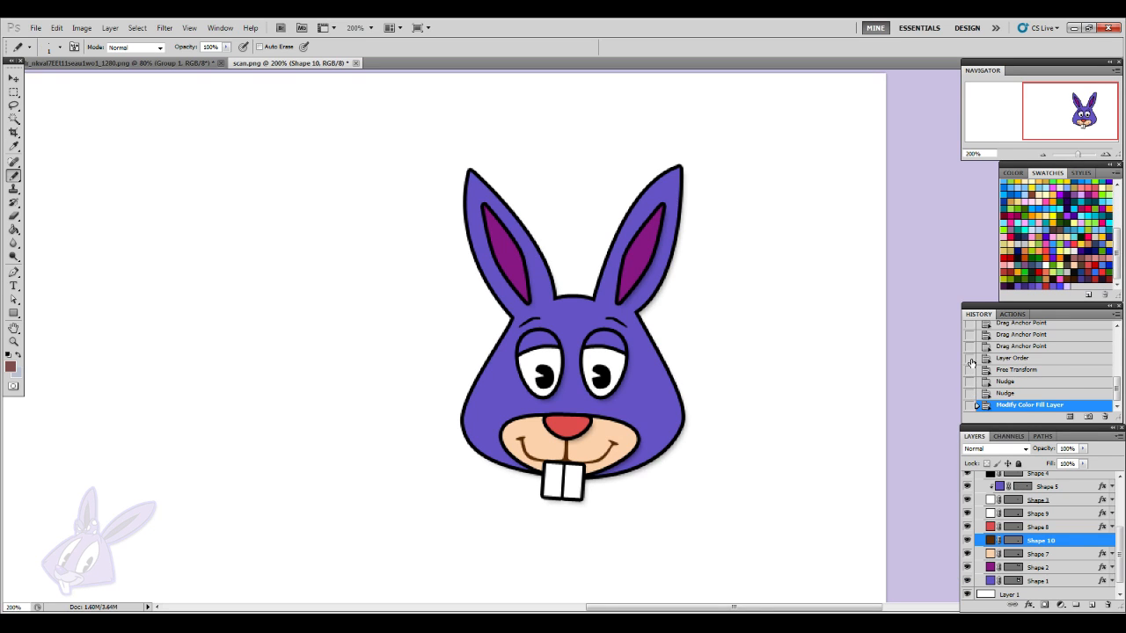
# - Nudge the teeth down slightly so the brown mouth line shows above them
pyautogui.click(1105, 154)
pyautogui.click(1106, 154)
pyautogui.click(1105, 154)
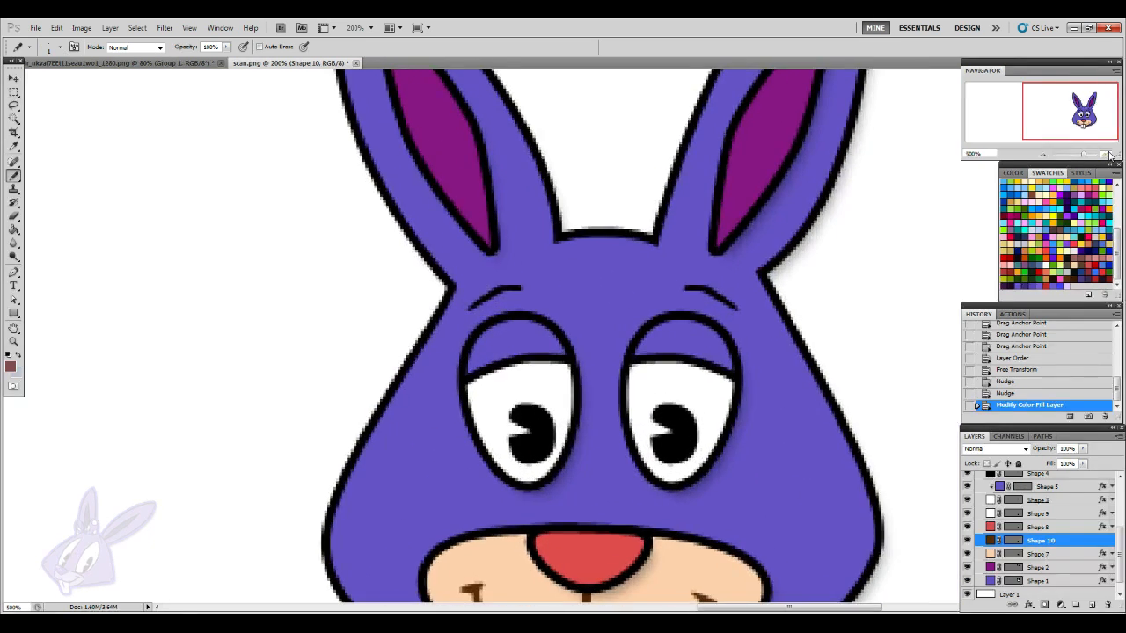
pyautogui.scroll(-3, 730, 345)
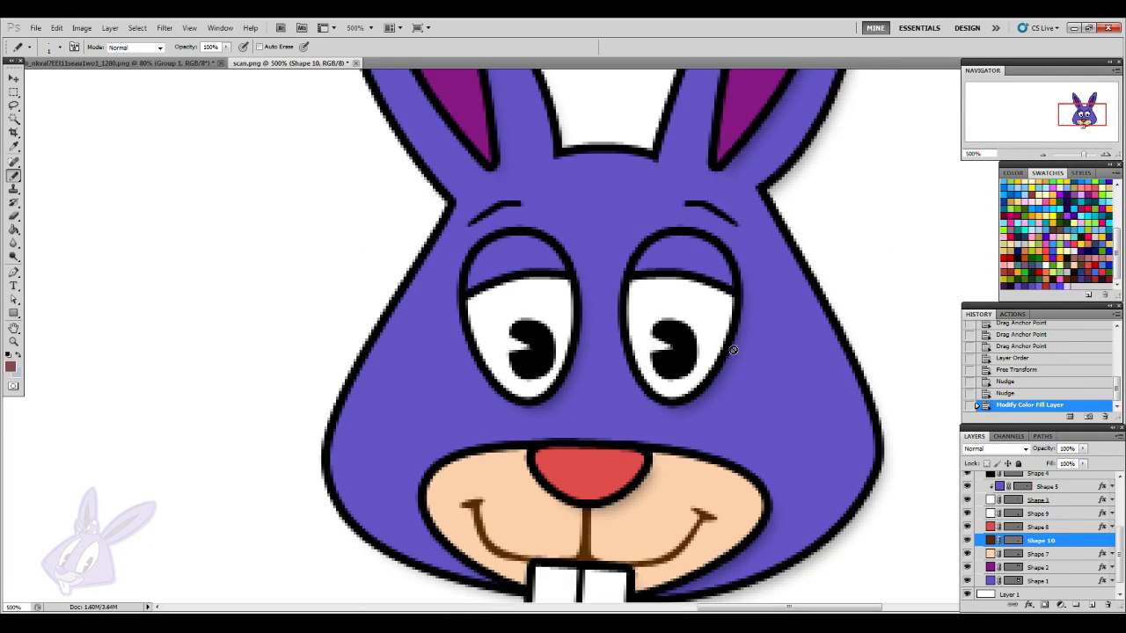
pyautogui.scroll(2, 732, 349)
pyautogui.scroll(-6, 733, 349)
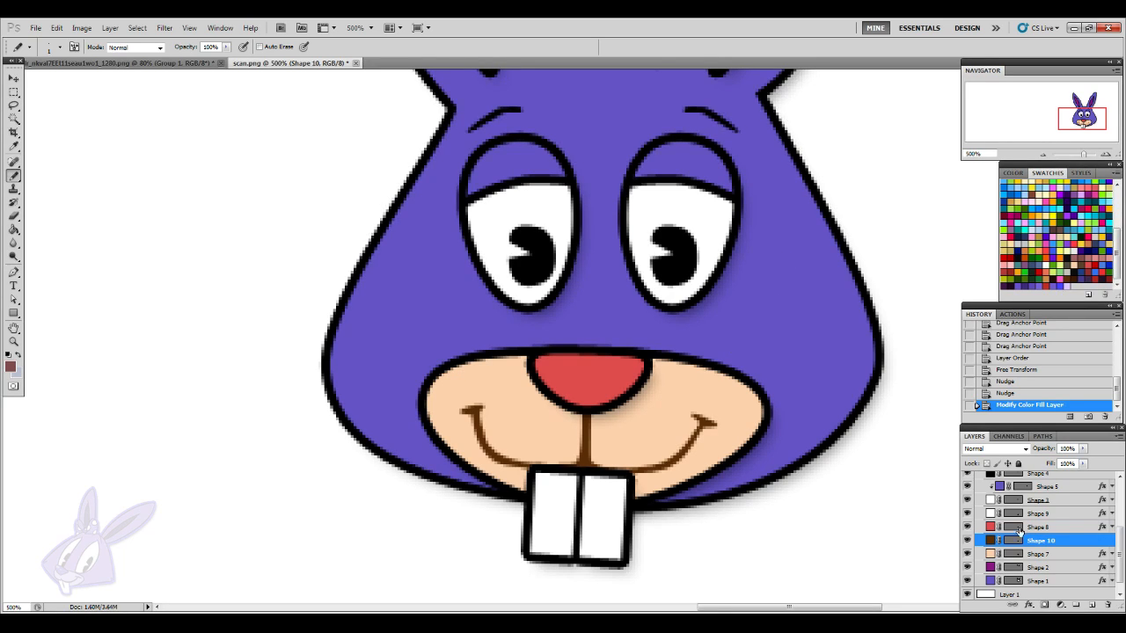
pyautogui.click(1053, 513)
pyautogui.click(14, 78)
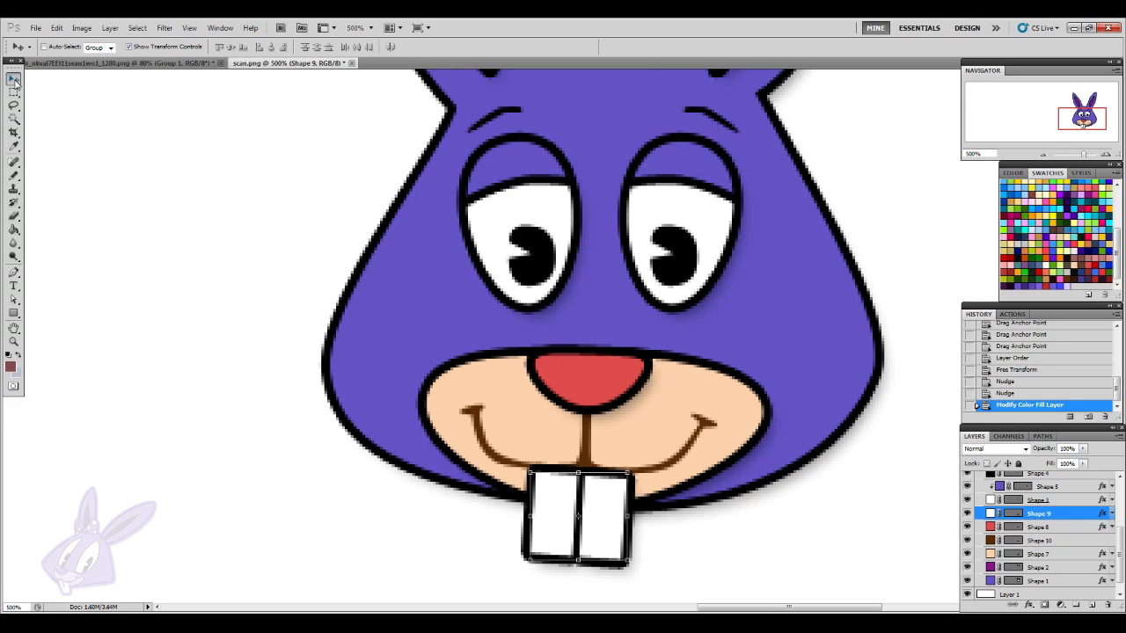
pyautogui.press('Up')
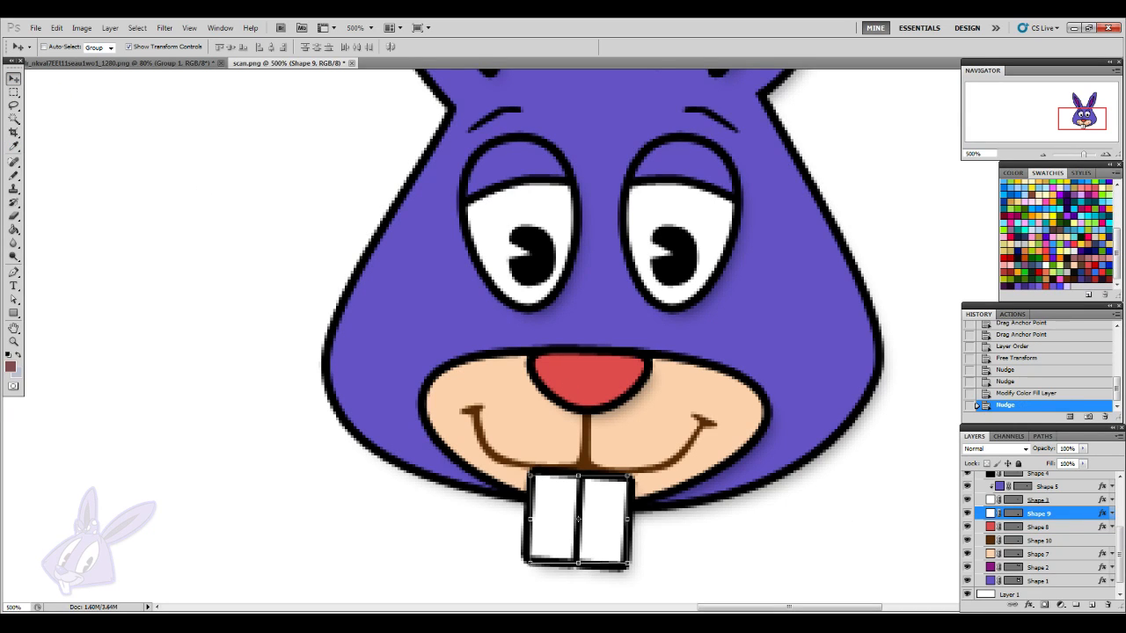
# - Add a new layer above the mouth and draw small ellipse dots as freckles on the left side of the muzzle
pyautogui.click(1075, 542)
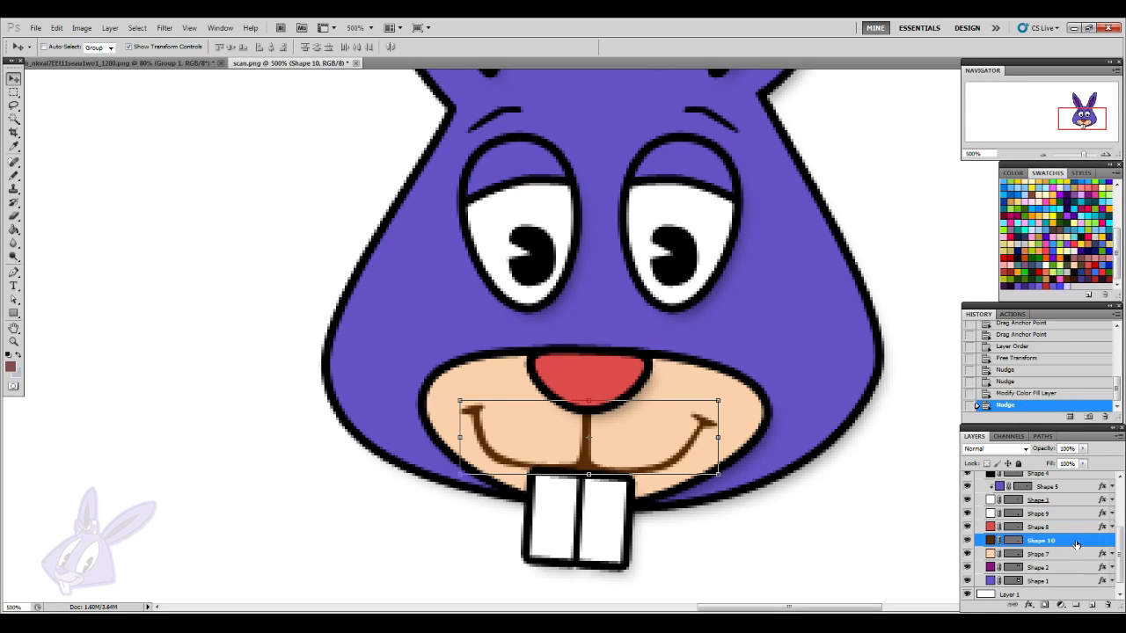
pyautogui.click(1091, 605)
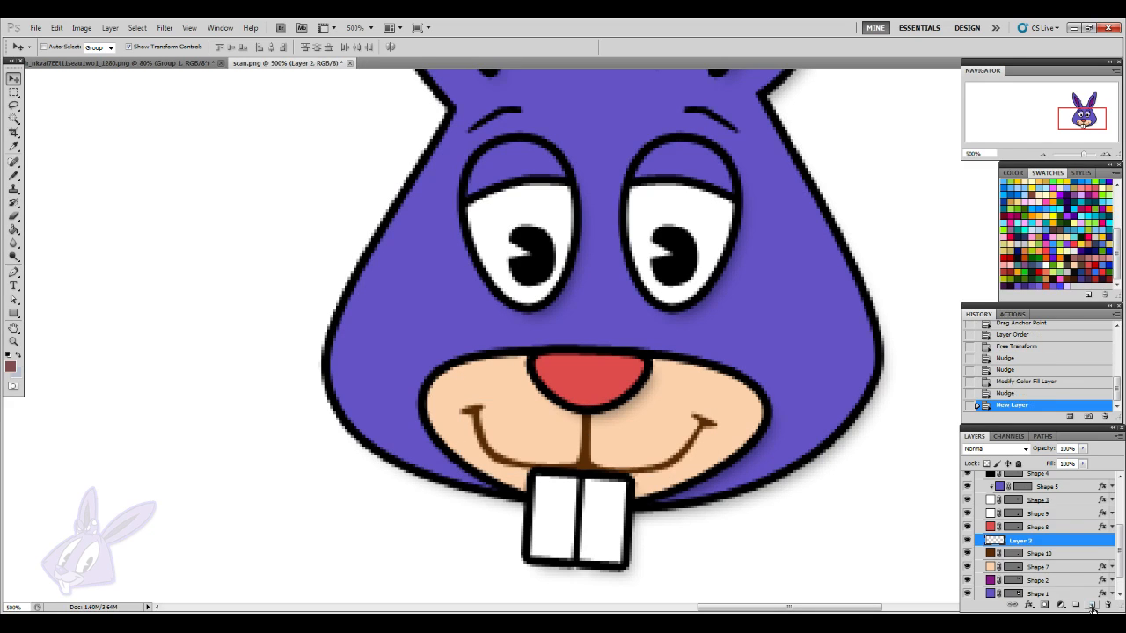
pyautogui.moveTo(13, 313); pyautogui.dragTo(57, 343)
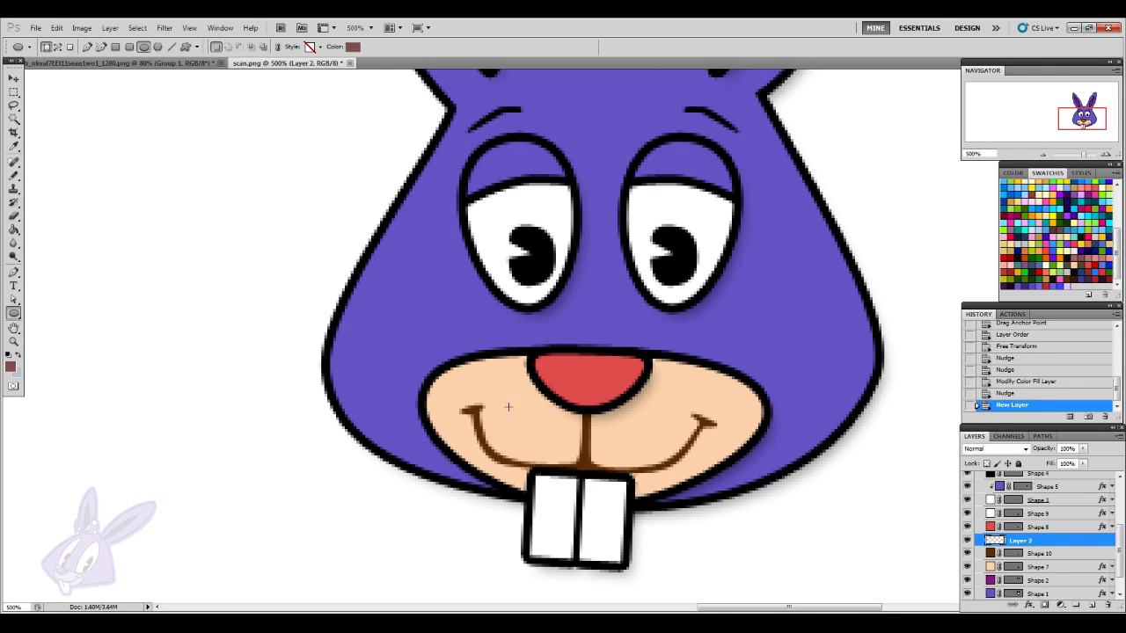
pyautogui.moveTo(509, 407)
pyautogui.mouseDown()
pyautogui.moveTo(549, 426)
pyautogui.moveTo(523, 447)
pyautogui.mouseUp()
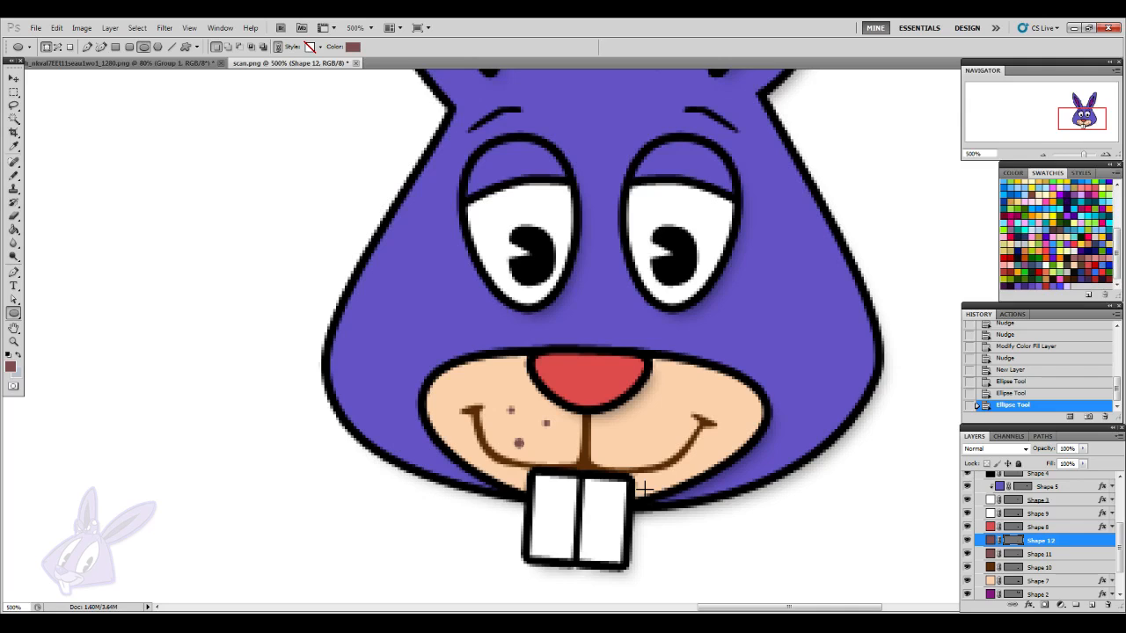
# - Undo the large third freckle dot, try a replacement, and delete its separate shape layer
pyautogui.hotkey('ctrl', 'z')
pyautogui.moveTo(511, 439); pyautogui.dragTo(511, 440)
pyautogui.press('v')
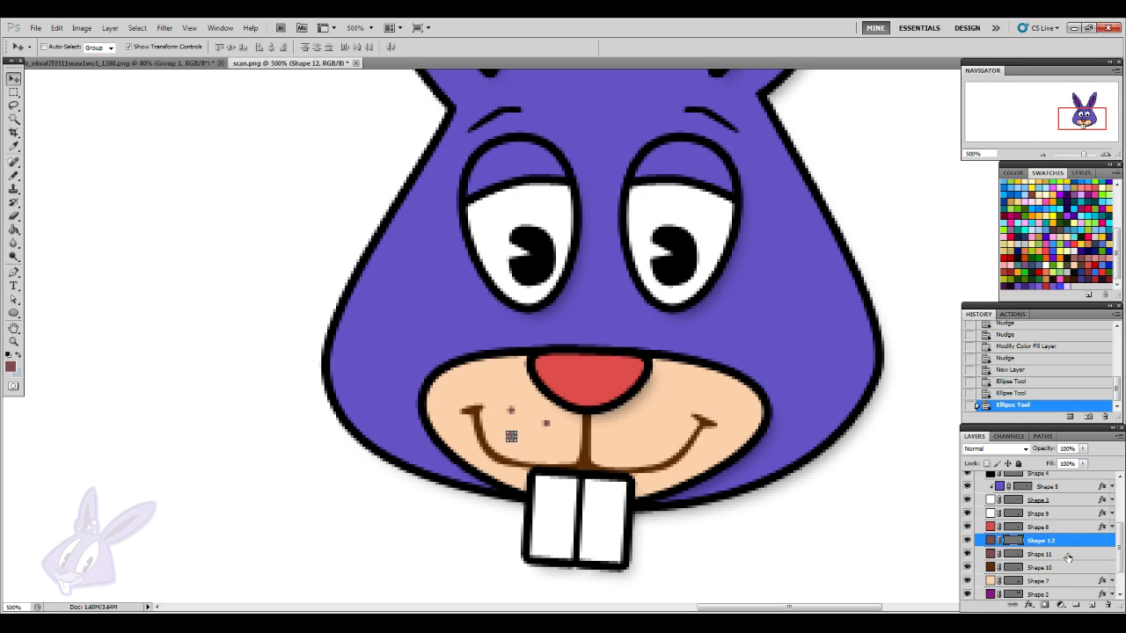
pyautogui.moveTo(1060, 539); pyautogui.dragTo(1110, 605)
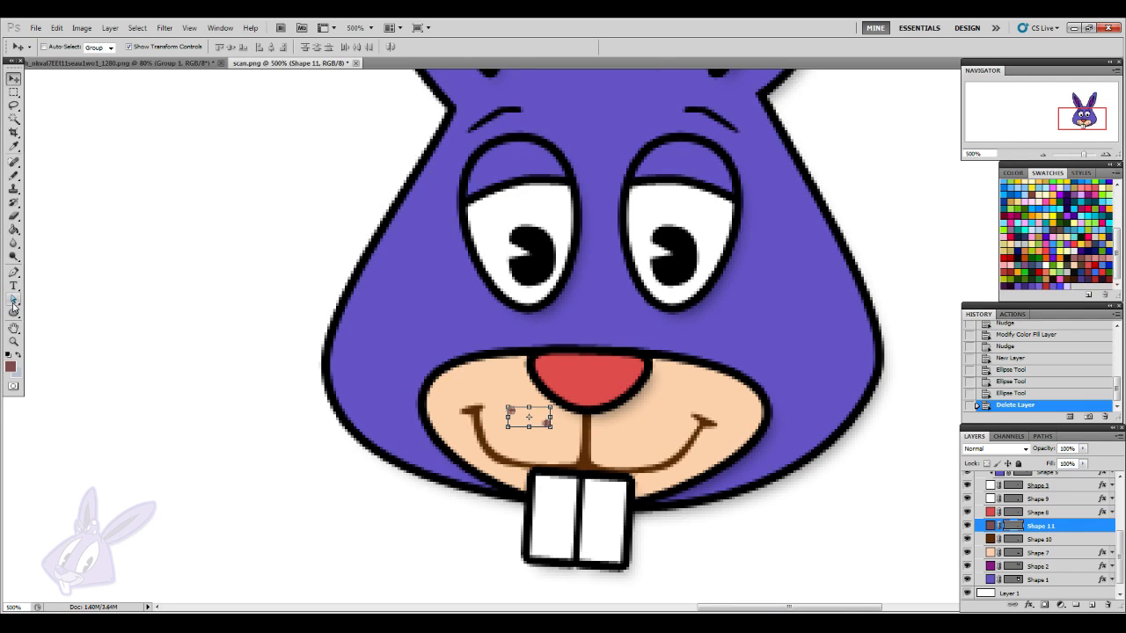
# - Set the Ellipse tool to add to the shape area and draw a third freckle below the other two on their shape layer
pyautogui.click(14, 273)
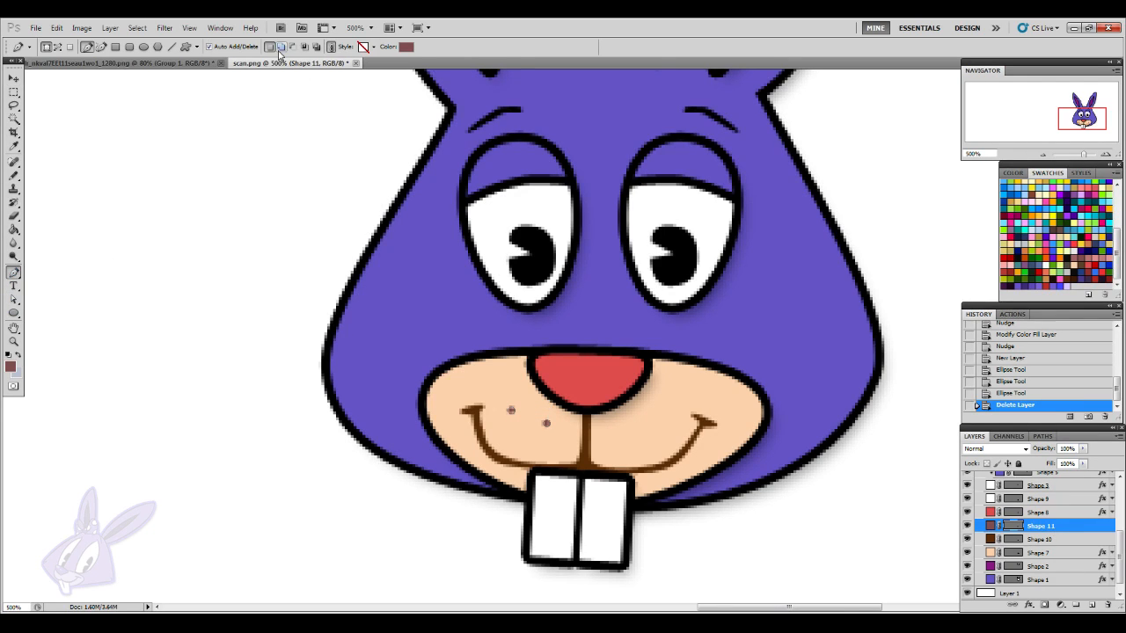
pyautogui.click(14, 312)
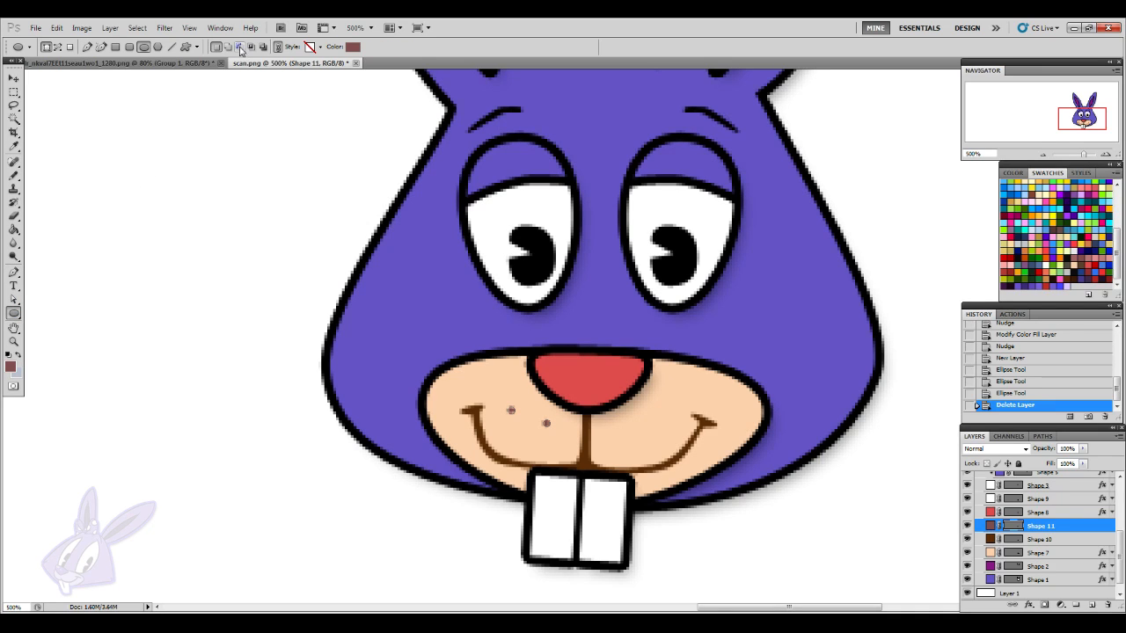
pyautogui.click(228, 48)
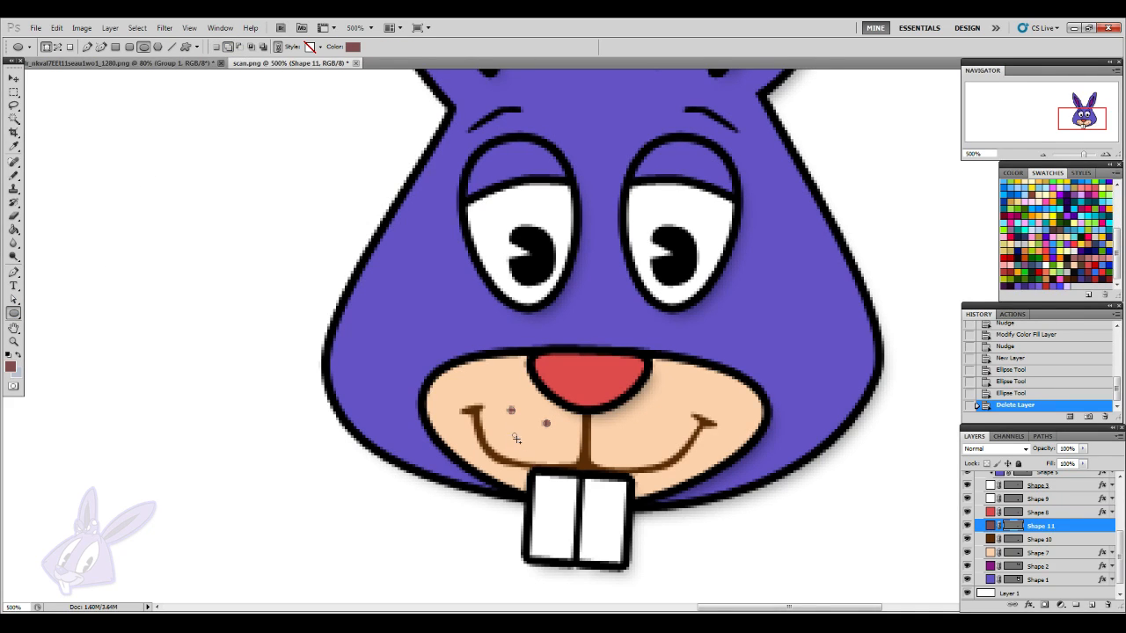
pyautogui.moveTo(511, 432); pyautogui.dragTo(520, 441)
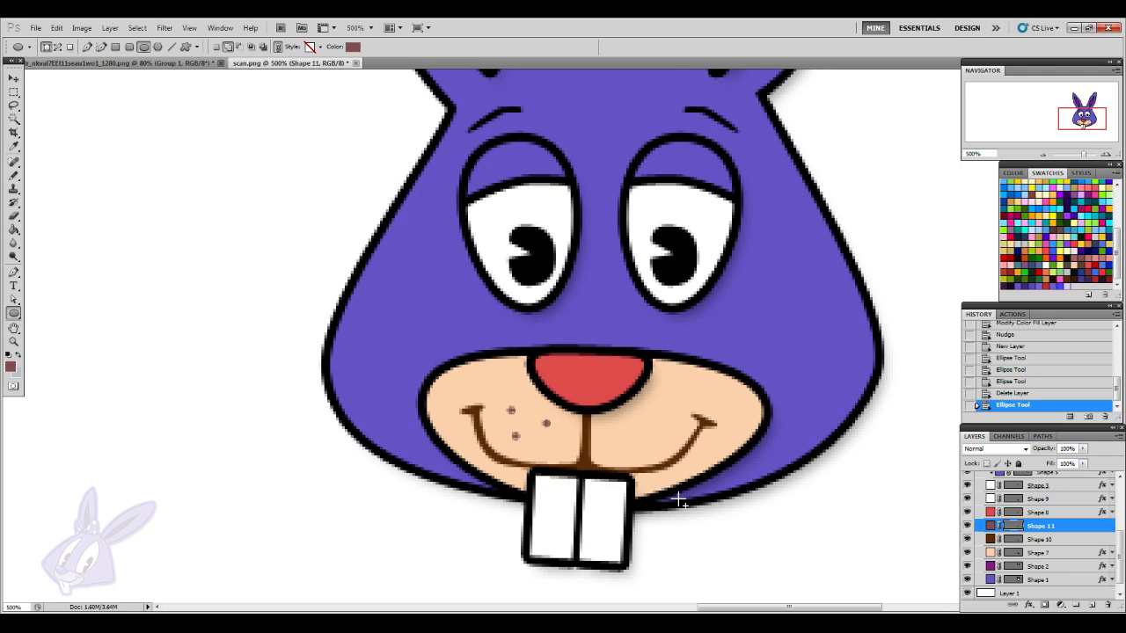
# - Duplicate the three freckle paths on their shape layer and shift the copy across to the right side of the muzzle
pyautogui.click(15, 313)
pyautogui.press('a')
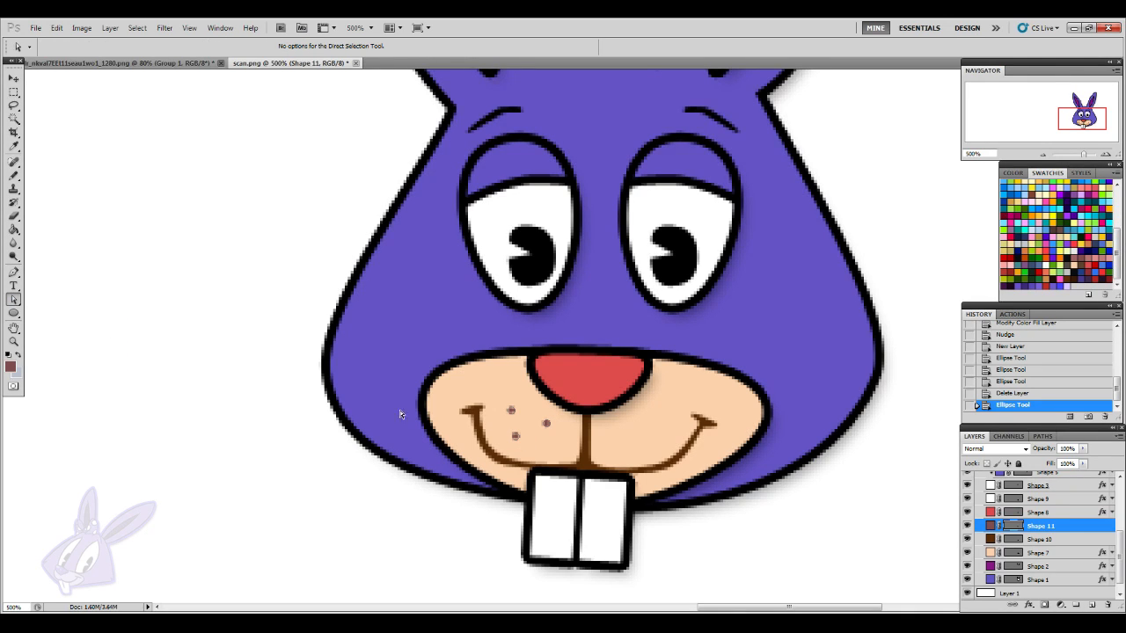
pyautogui.click(570, 454)
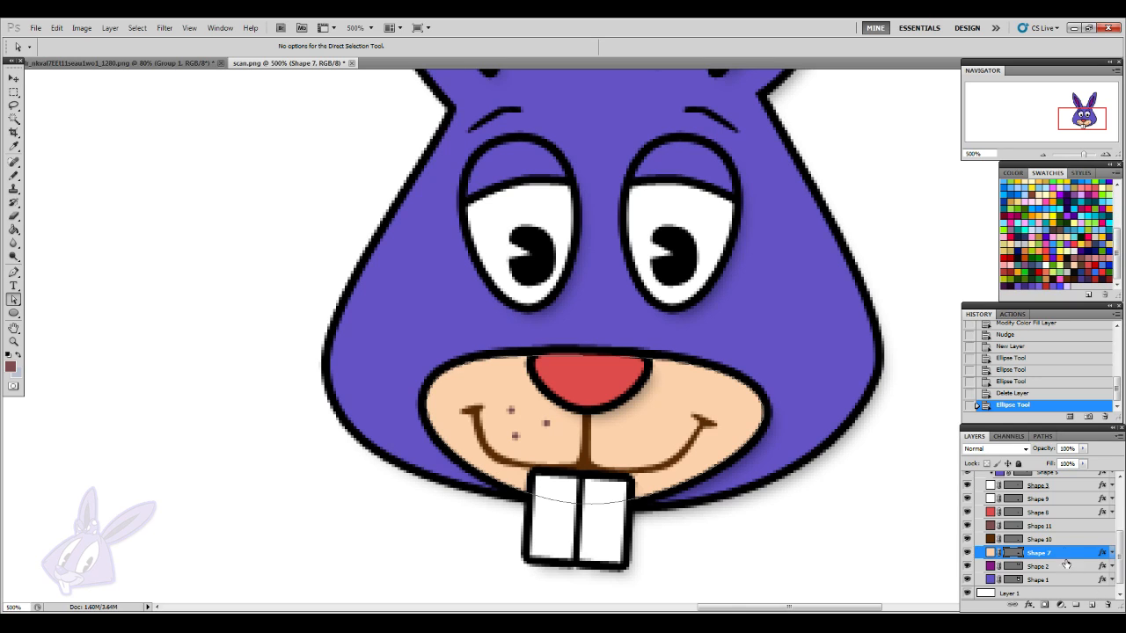
pyautogui.click(1064, 528)
pyautogui.moveTo(13, 300); pyautogui.dragTo(71, 300)
pyautogui.click(509, 411)
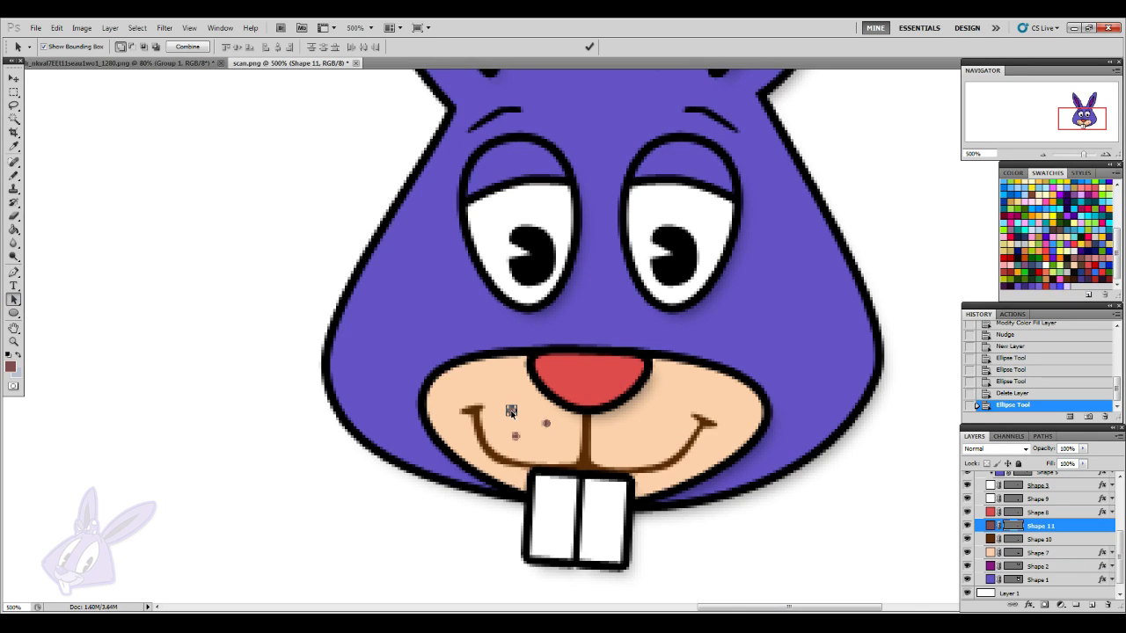
pyautogui.keyDown('shift'); pyautogui.click(545, 424); pyautogui.keyUp('shift')
pyautogui.keyDown('shift'); pyautogui.click(516, 438); pyautogui.keyUp('shift')
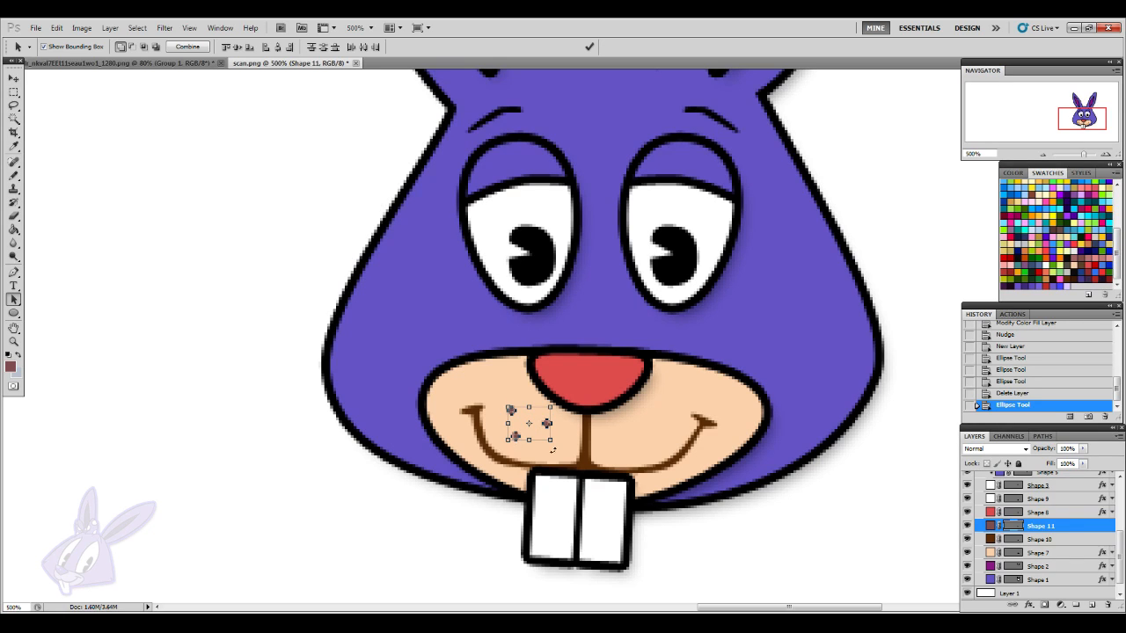
pyautogui.hotkey('ctrl', 'v')
pyautogui.hotkey('shift', 'Right')
pyautogui.hotkey('shift', 'Right')
pyautogui.hotkey('shift', 'Right')
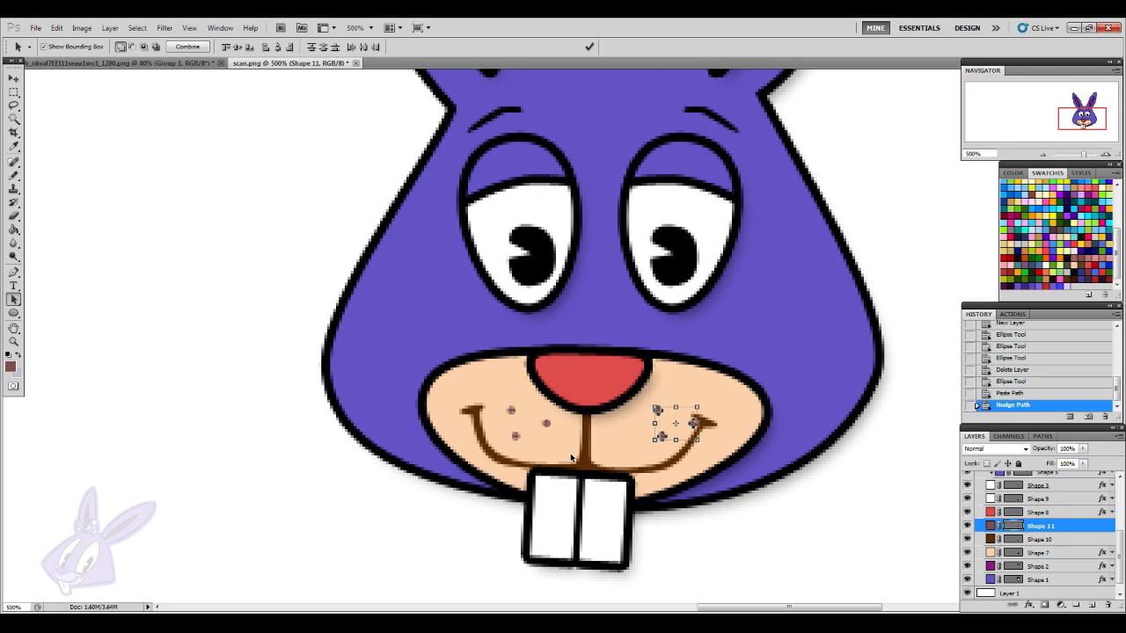
# - Rotate the copied freckles to about -22 degrees, place them between the mouth's centre line and its right corner, and apply the transformation
pyautogui.hotkey('ctrl', 't')
pyautogui.moveTo(706, 457); pyautogui.dragTo(712, 438)
pyautogui.press('Down')
pyautogui.press('Down')
pyautogui.press('Down')
pyautogui.press('Down')
pyautogui.press('Down')
pyautogui.press('Down')
pyautogui.press('Down')
pyautogui.press('Right')
pyautogui.press('Right')
pyautogui.moveTo(685, 438); pyautogui.dragTo(747, 466)
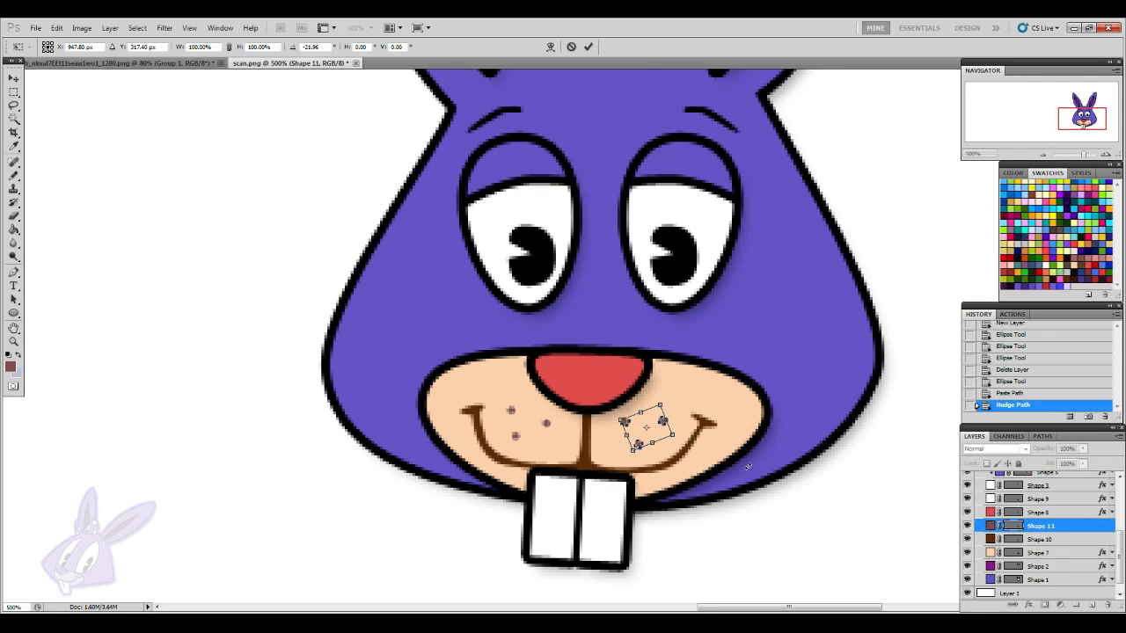
pyautogui.click(13, 78)
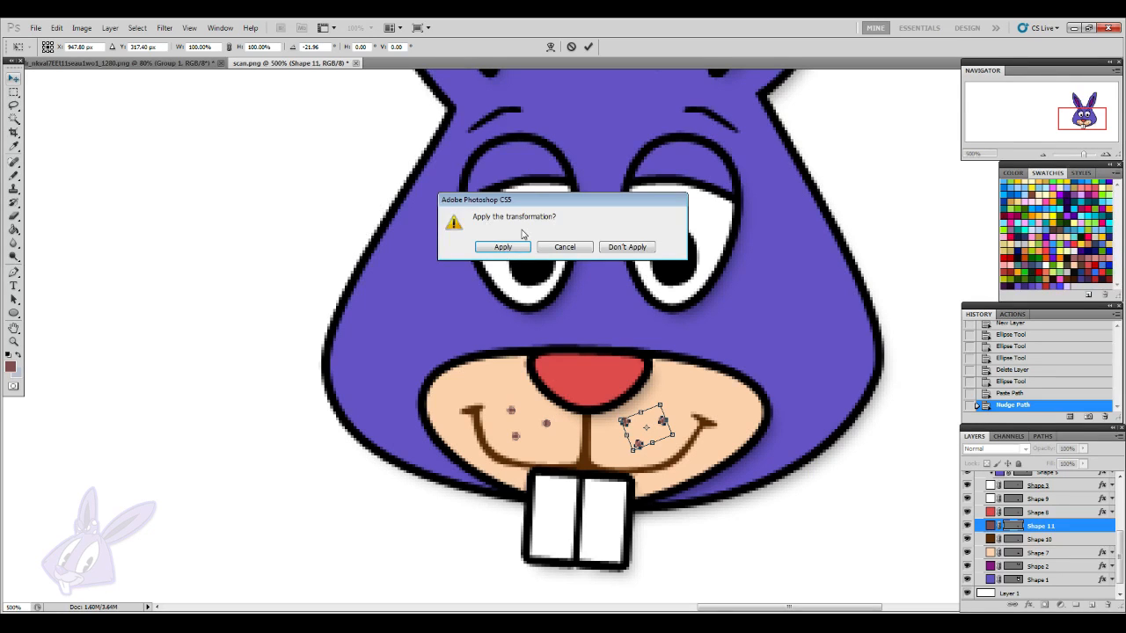
pyautogui.click(510, 245)
# - Match the freckles' fill to the brown mouth line by setting their colour to 683c11
pyautogui.doubleClick(990, 539)
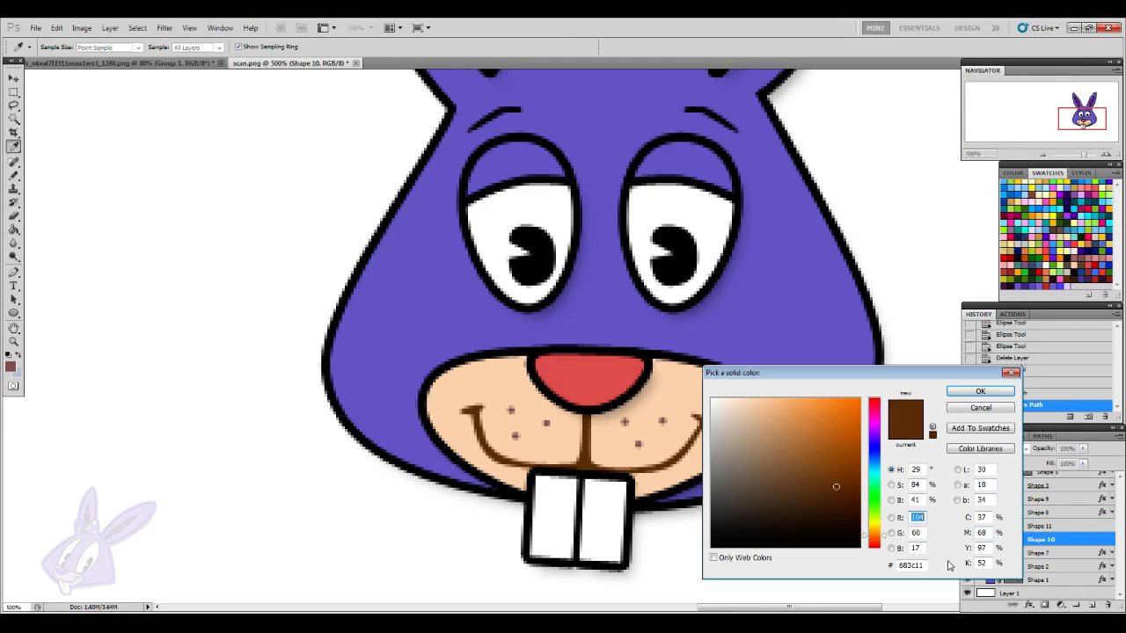
pyautogui.click(957, 409)
pyautogui.doubleClick(990, 525)
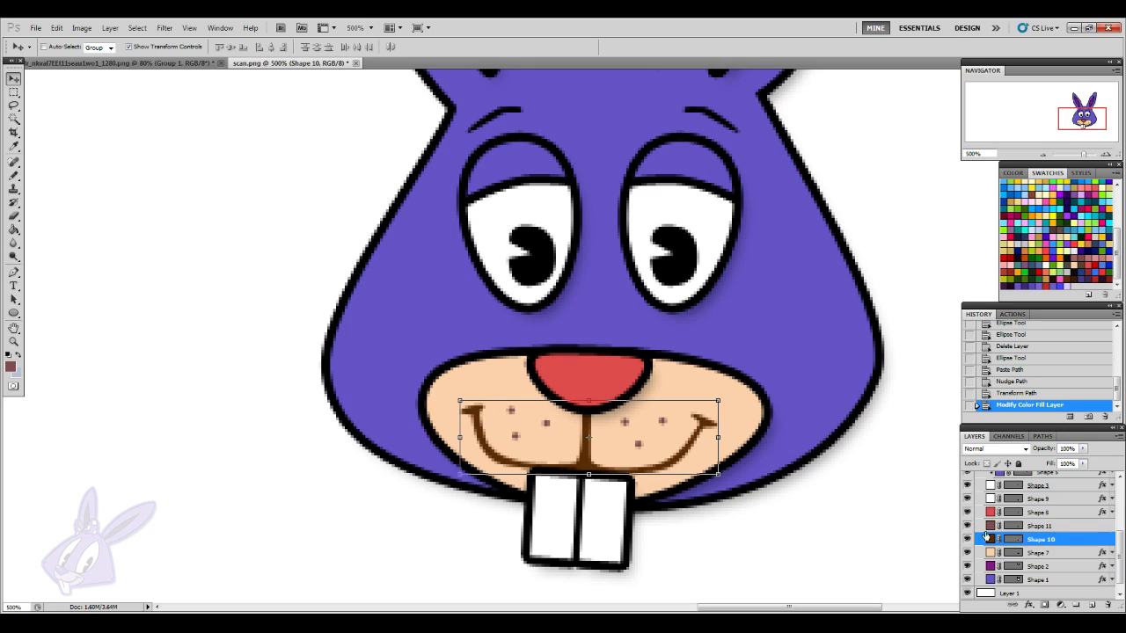
pyautogui.doubleClick(912, 565)
pyautogui.write('583c11')
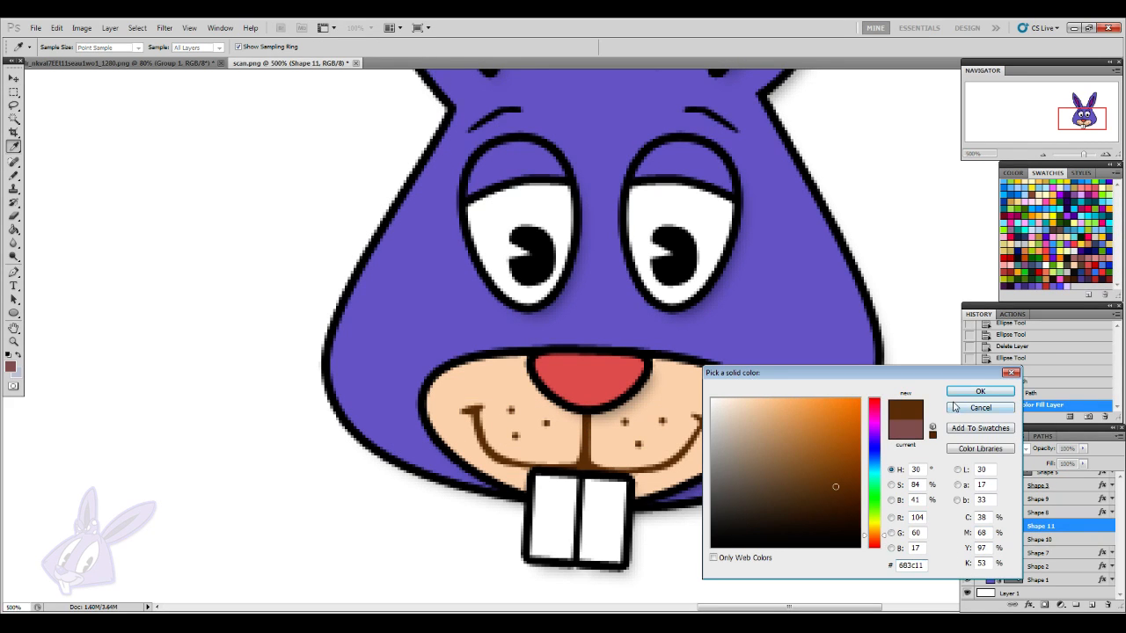
pyautogui.click(980, 391)
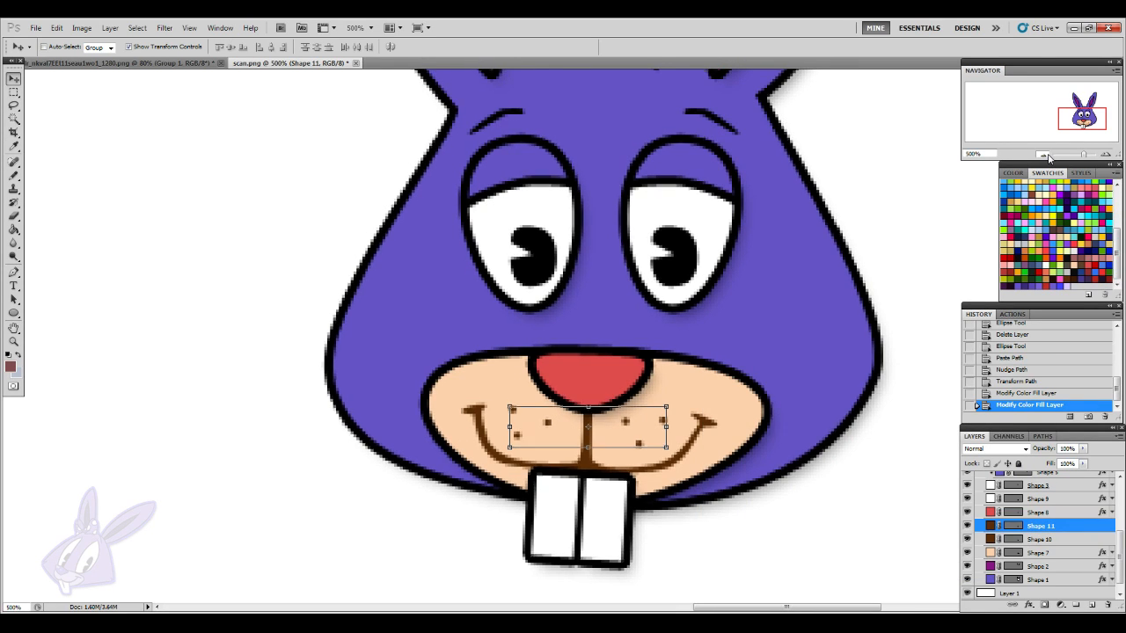
# - Turn on the visibility of the SLATE lettering smart object beside the rabbit
pyautogui.click(1045, 156)
pyautogui.click(1046, 156)
pyautogui.click(1046, 156)
pyautogui.click(1046, 156)
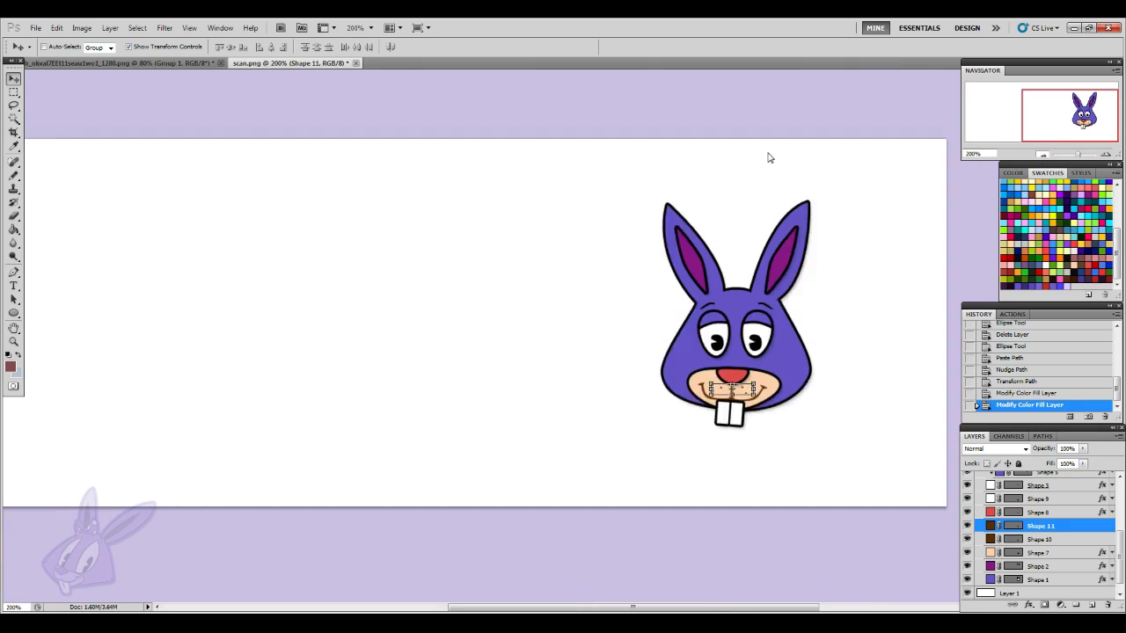
pyautogui.click(13, 175)
pyautogui.scroll(5, 1038, 520)
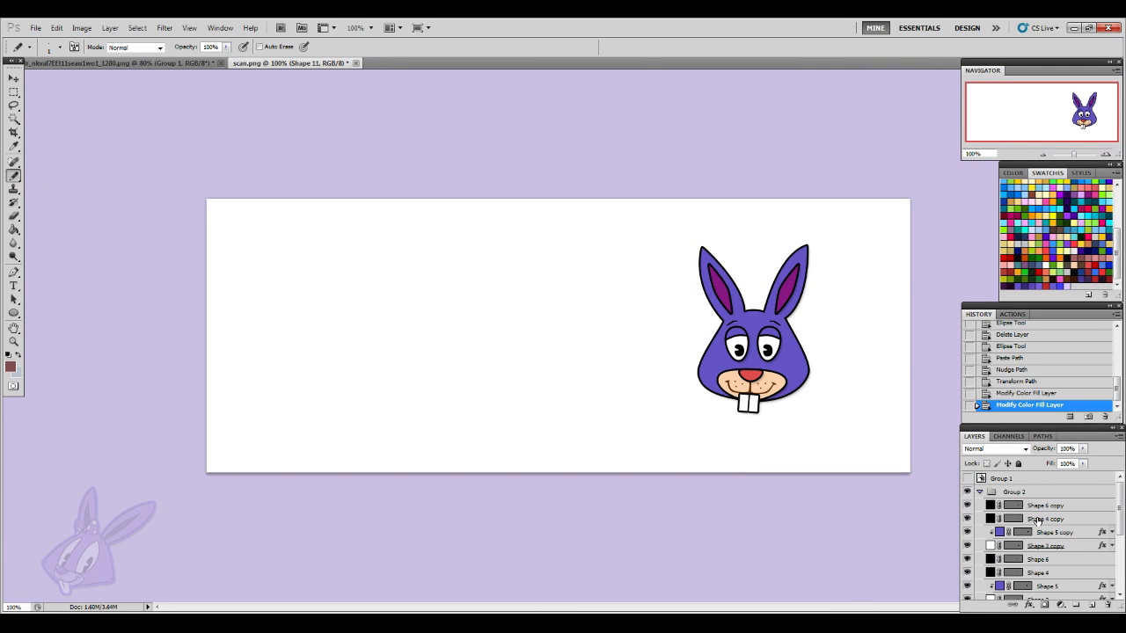
pyautogui.click(967, 480)
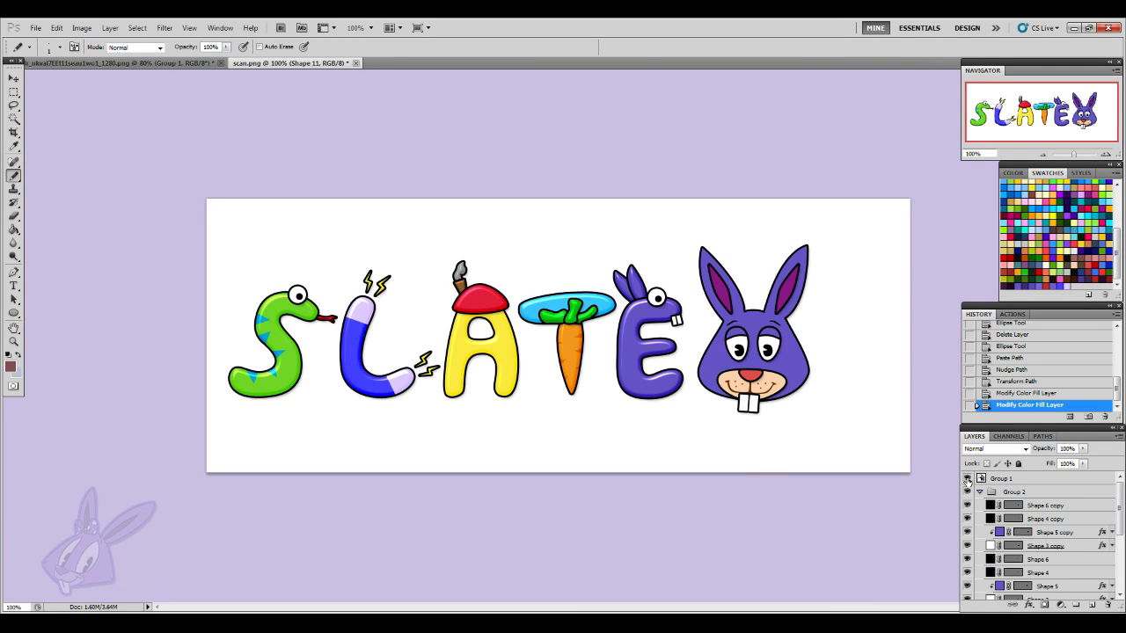
# - Move the whole rabbit group slightly right to open a gap after the letter E
pyautogui.click(1046, 494)
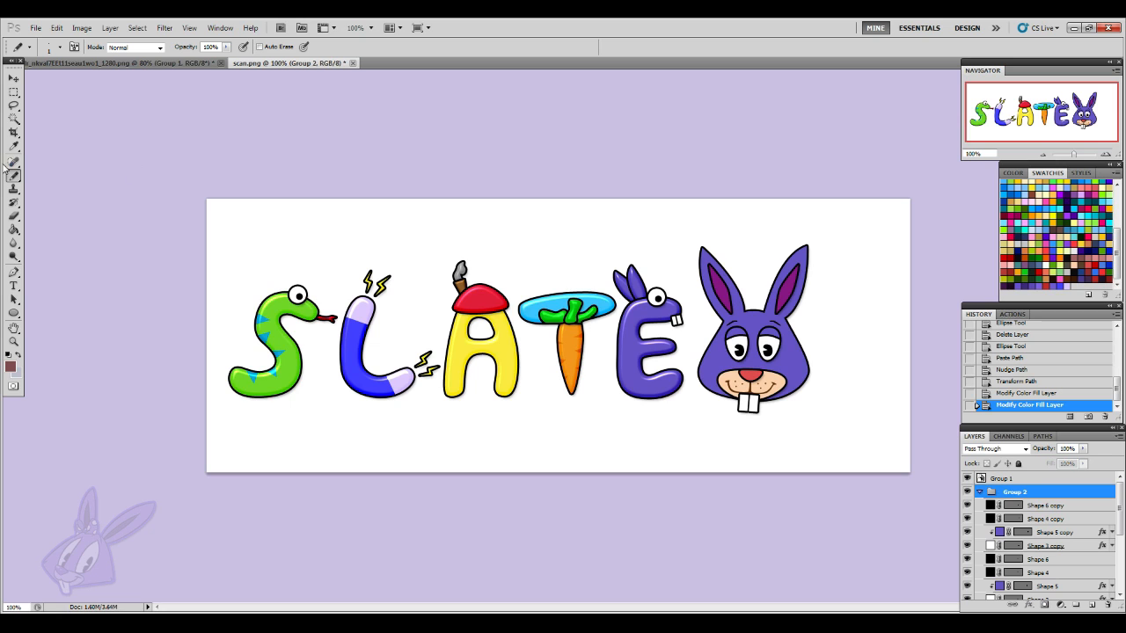
pyautogui.click(14, 80)
pyautogui.moveTo(781, 374); pyautogui.dragTo(802, 373)
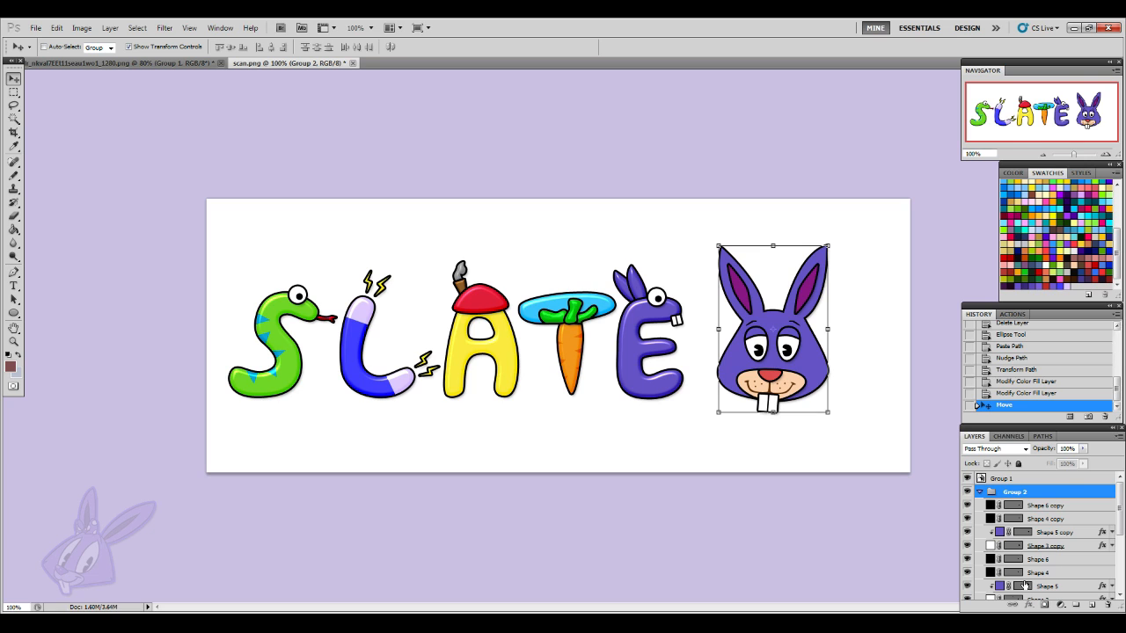
# - Try a saved preset style on the rabbit's head shape, and paste the previously copied layer style over it
pyautogui.scroll(-5, 1049, 551)
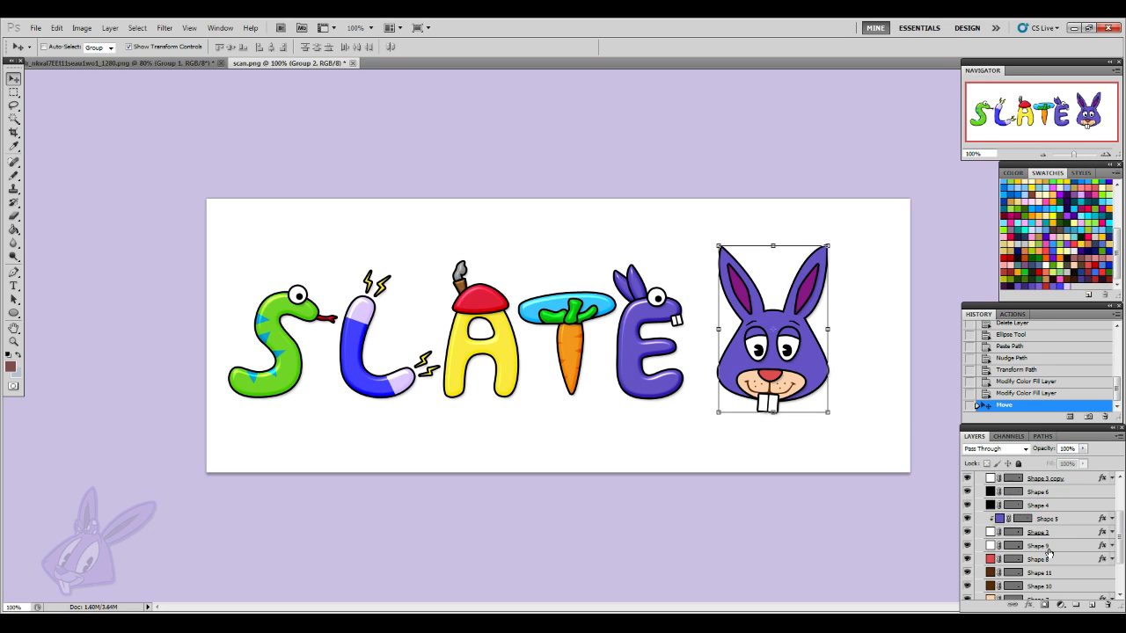
pyautogui.click(1059, 576)
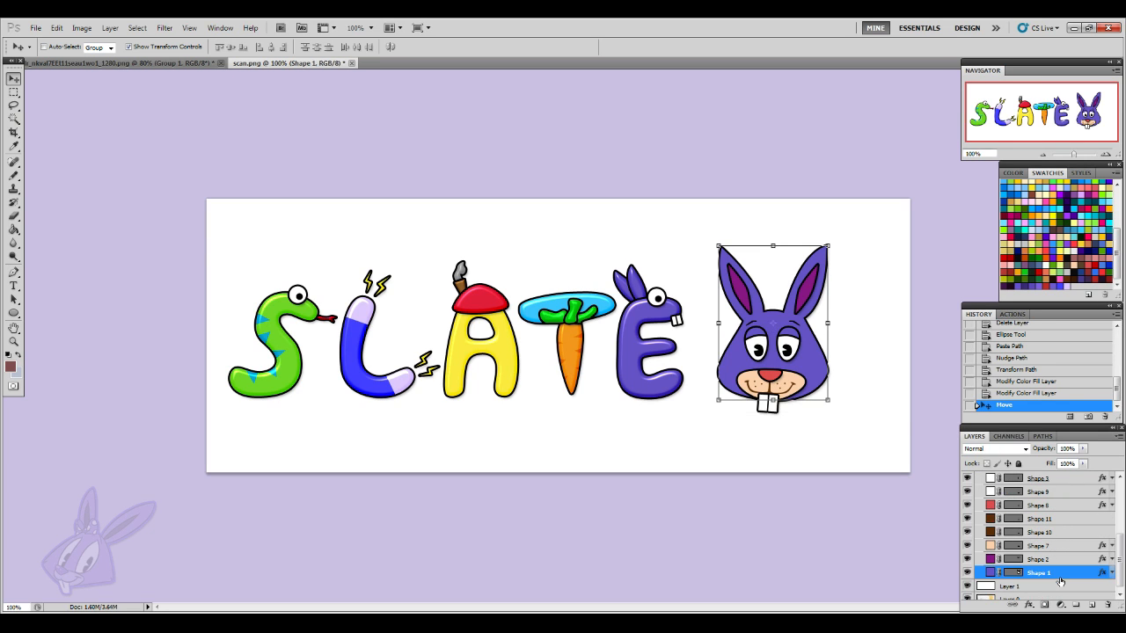
pyautogui.click(14, 175)
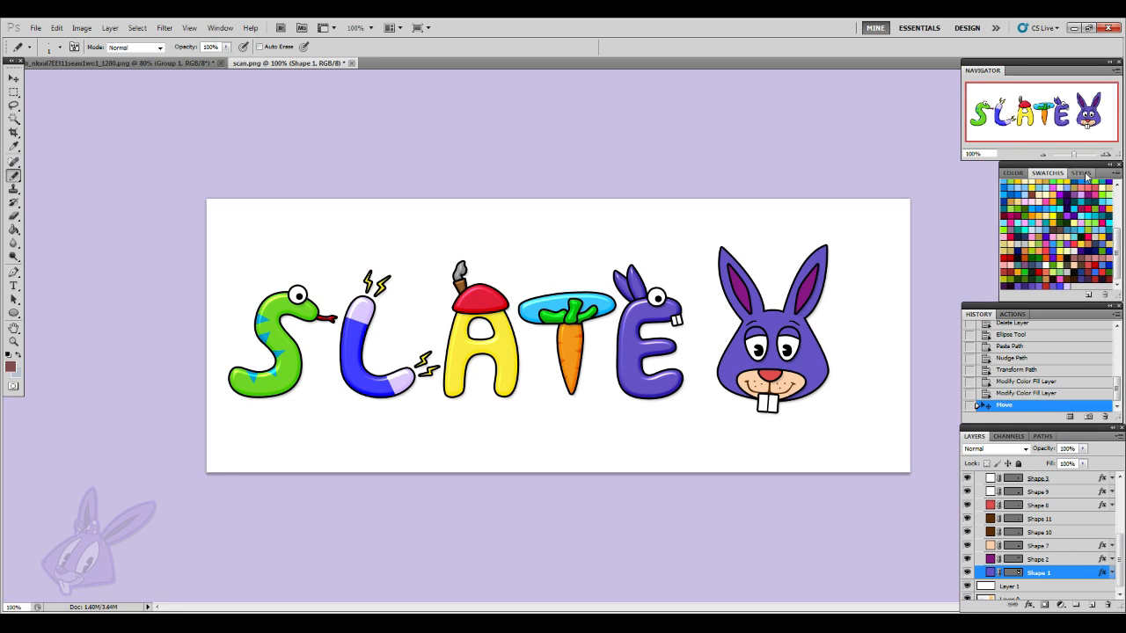
pyautogui.click(1080, 172)
pyautogui.click(1029, 261)
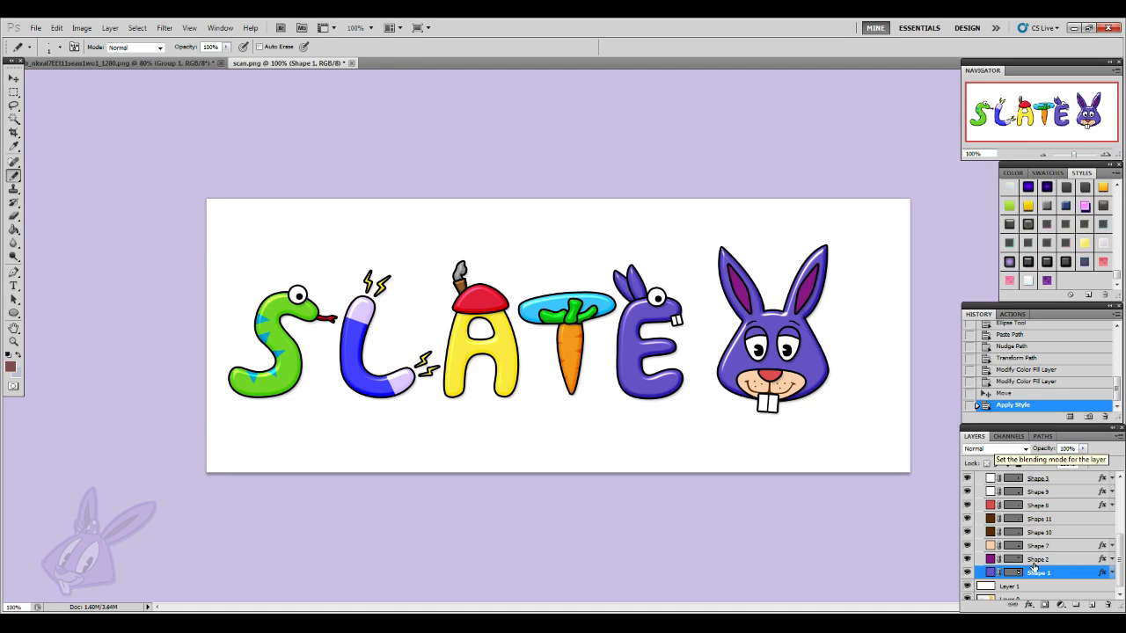
pyautogui.scroll(-1, 1046, 567)
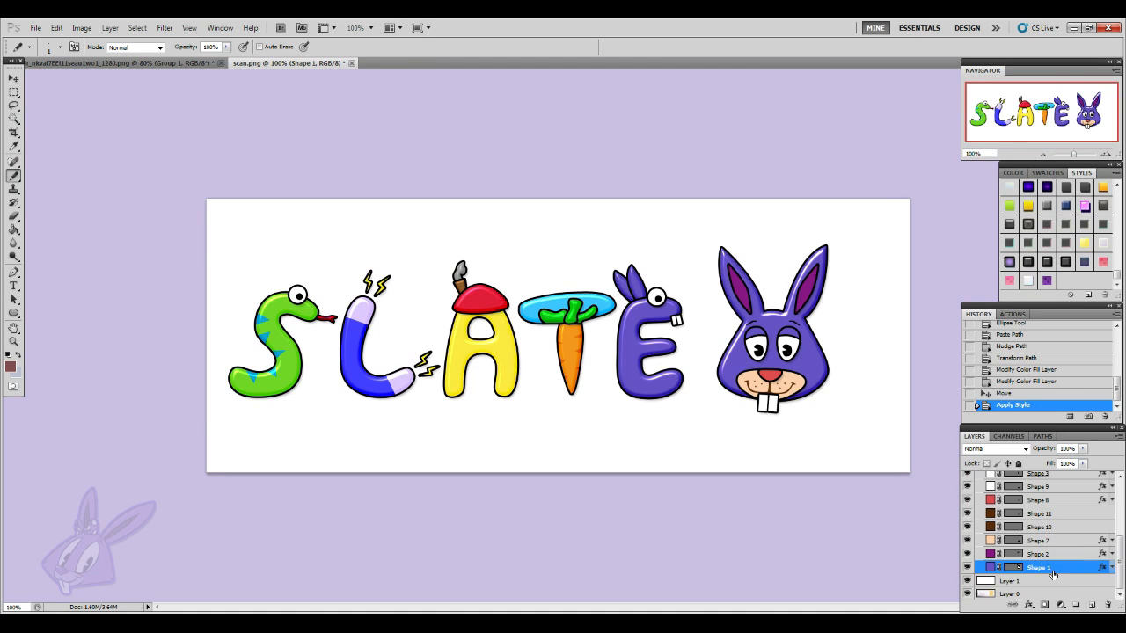
pyautogui.rightClick(1056, 567)
pyautogui.click(1044, 506)
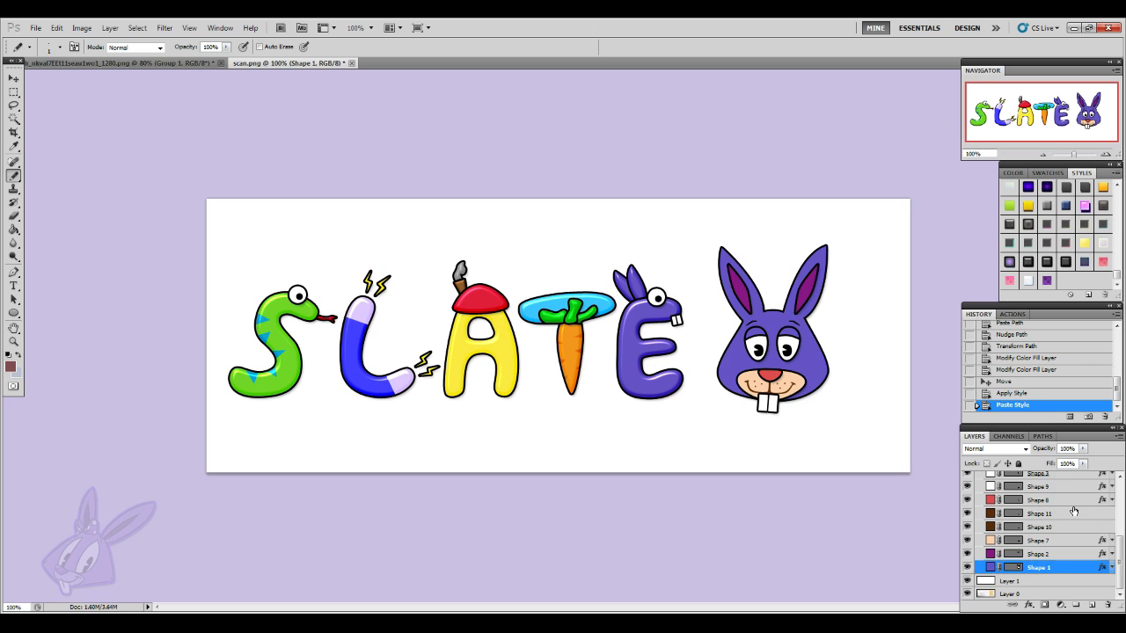
# - Open the SLATE smart object's contents and copy the layer style of the letter E's body, Shape 5 in Group 1
pyautogui.scroll(5, 1073, 511)
pyautogui.click(981, 479)
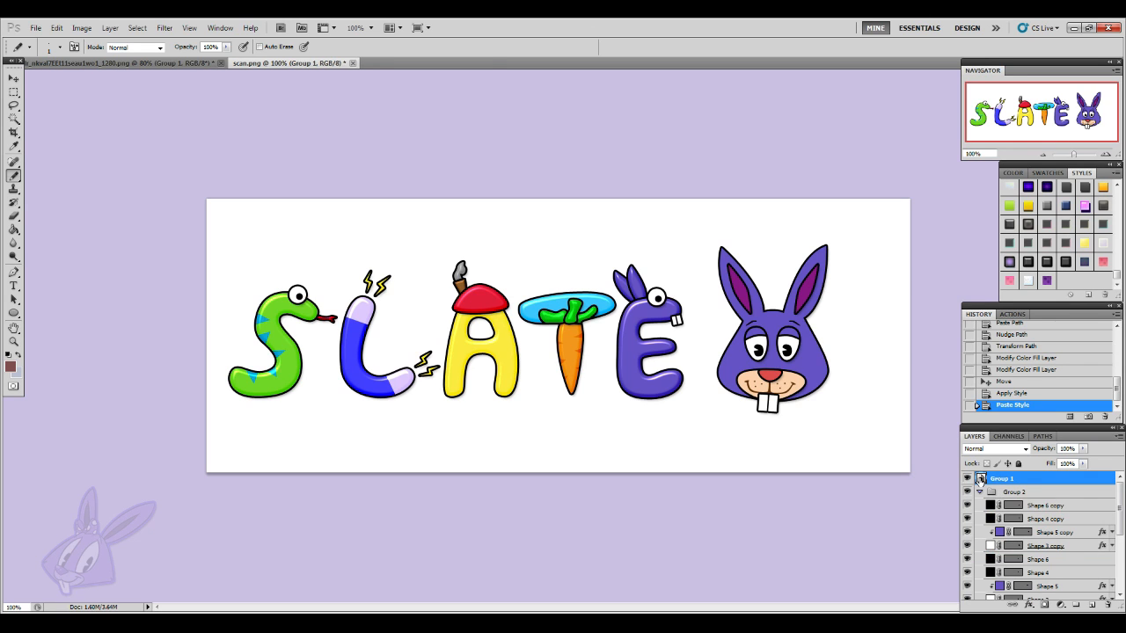
pyautogui.doubleClick(980, 479)
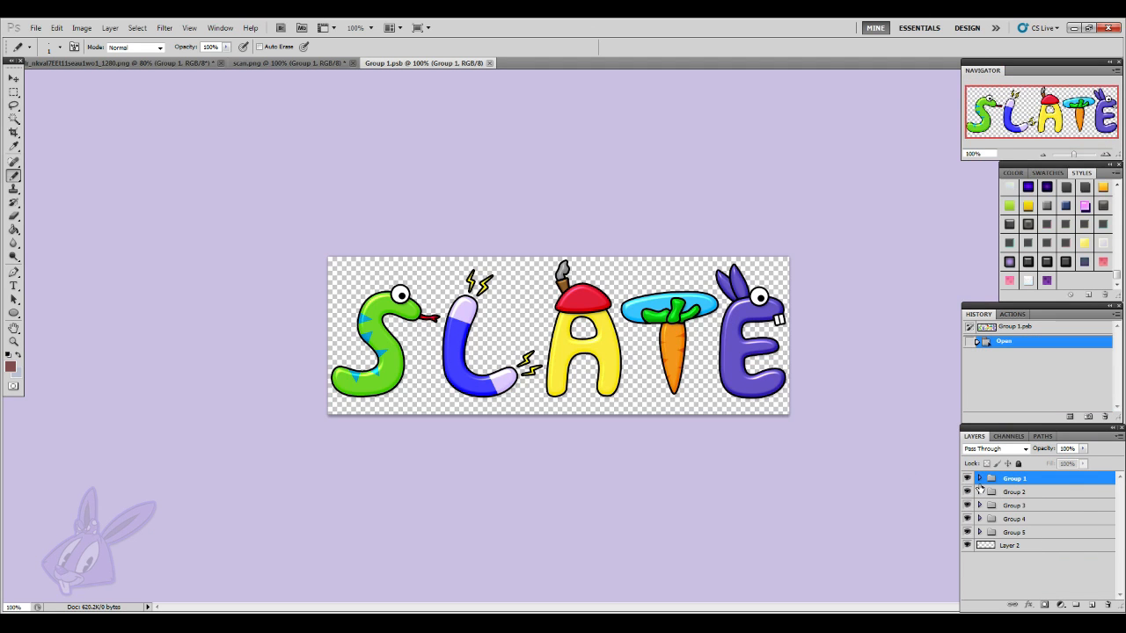
pyautogui.click(980, 478)
pyautogui.click(1059, 545)
pyautogui.click(1064, 533)
pyautogui.rightClick(1063, 537)
pyautogui.click(1061, 456)
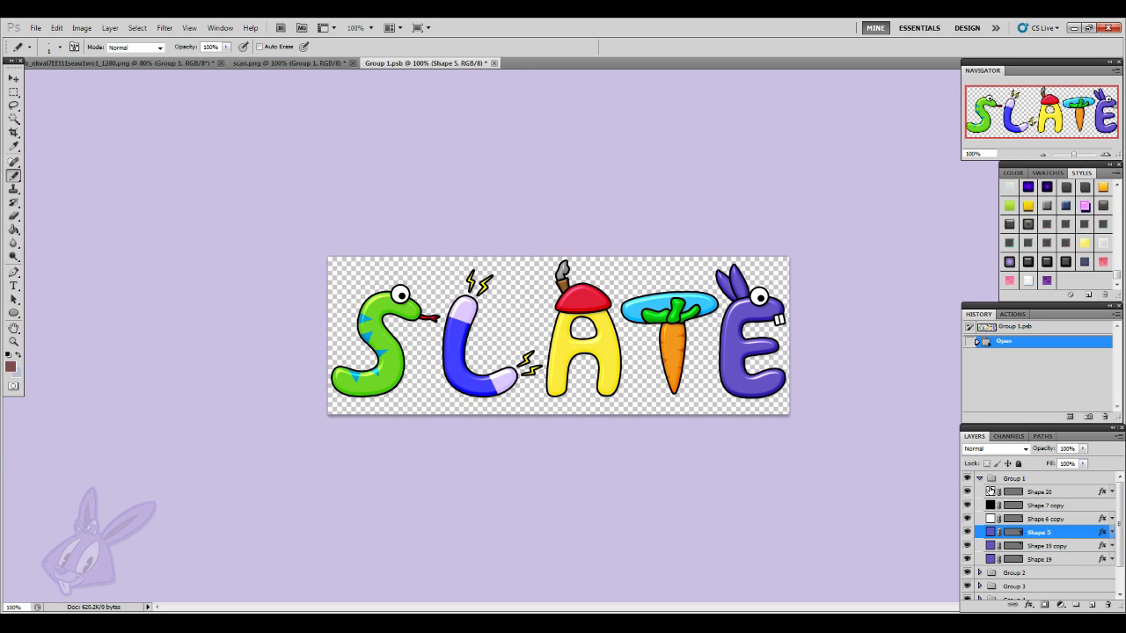
# - Collapse the letter's group and close Group 1.psb without saving changes
pyautogui.click(980, 478)
pyautogui.click(495, 63)
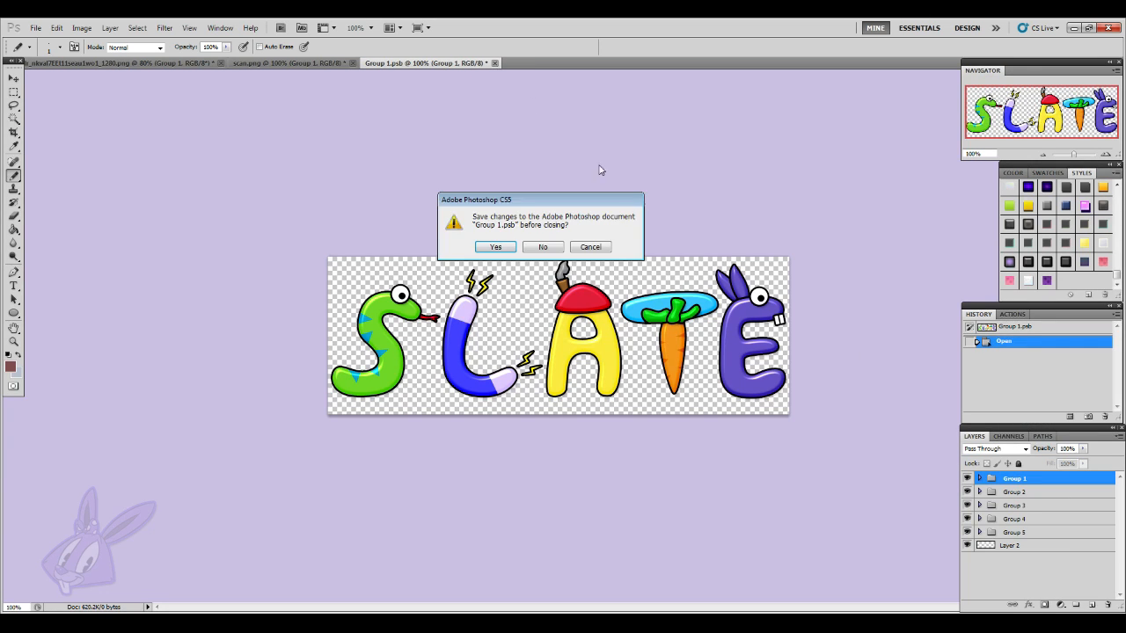
pyautogui.click(545, 247)
# - Paste the letter E's layer style onto the rabbit's purple head shape and the red nose shape
pyautogui.scroll(-5, 1067, 563)
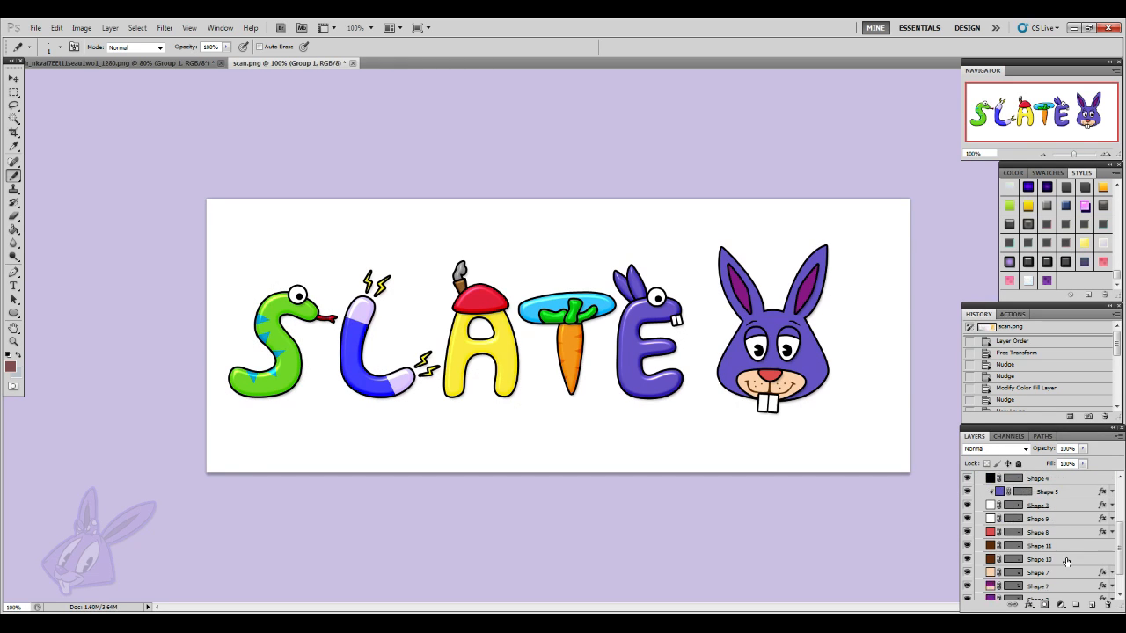
pyautogui.click(1044, 570)
pyautogui.rightClick(1044, 572)
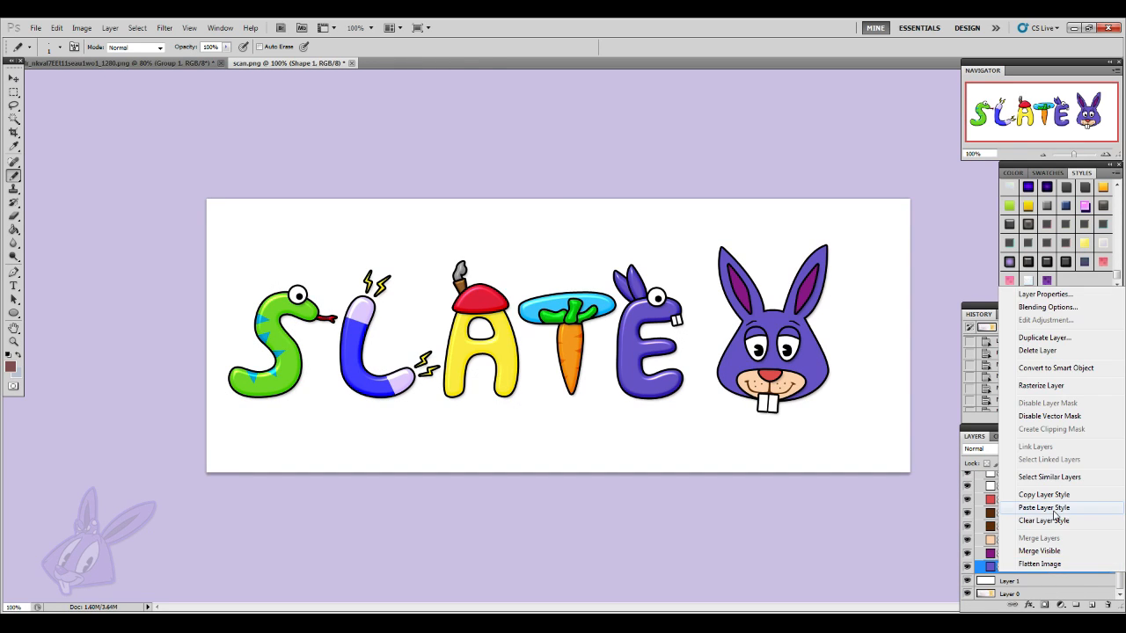
pyautogui.click(1052, 512)
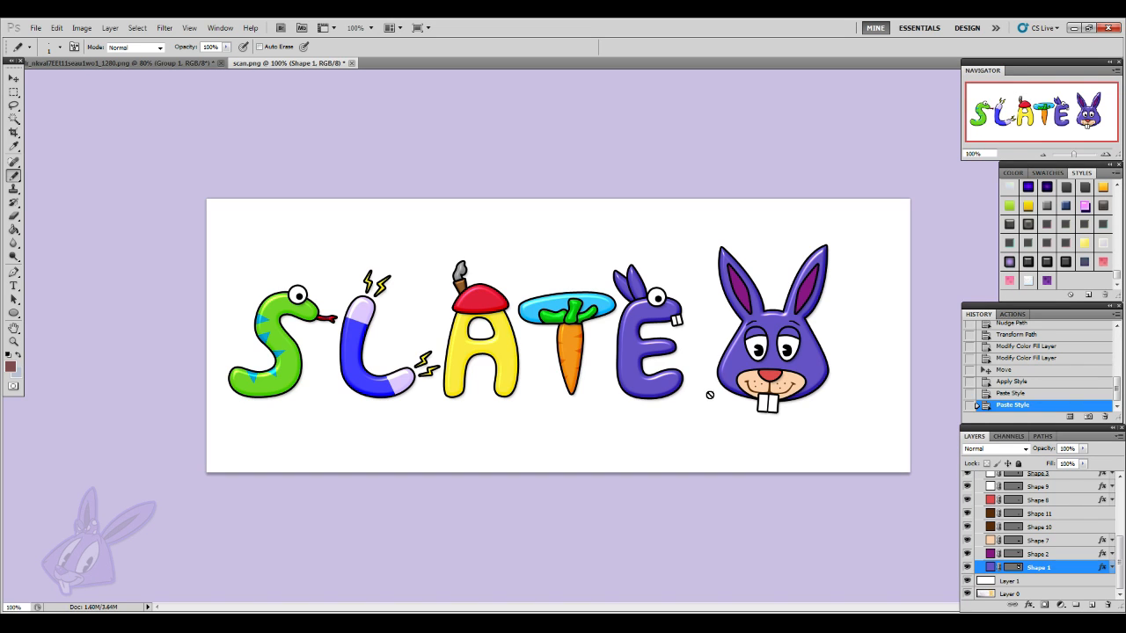
pyautogui.click(1052, 500)
pyautogui.rightClick(1054, 506)
pyautogui.click(1042, 444)
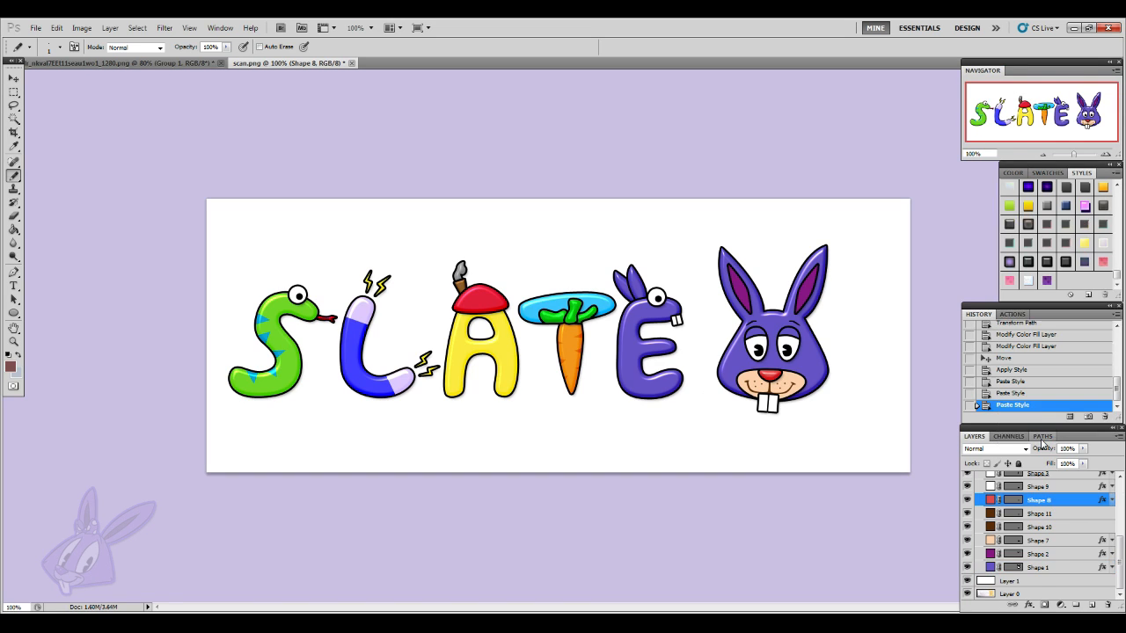
# - Soften the nose's Bevel and Emboss with a 4 px size, 50% highlight opacity and a lower shadow opacity
pyautogui.click(1028, 605)
pyautogui.click(1051, 531)
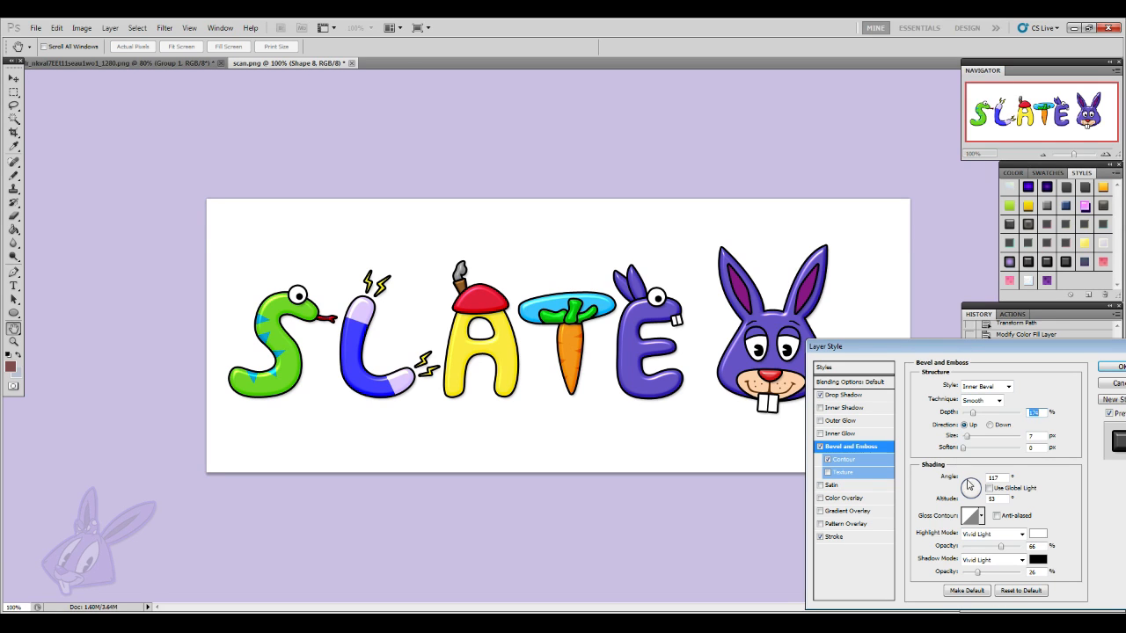
pyautogui.moveTo(966, 438); pyautogui.dragTo(964, 440)
pyautogui.moveTo(966, 439); pyautogui.dragTo(967, 439)
pyautogui.moveTo(1000, 547); pyautogui.dragTo(969, 575)
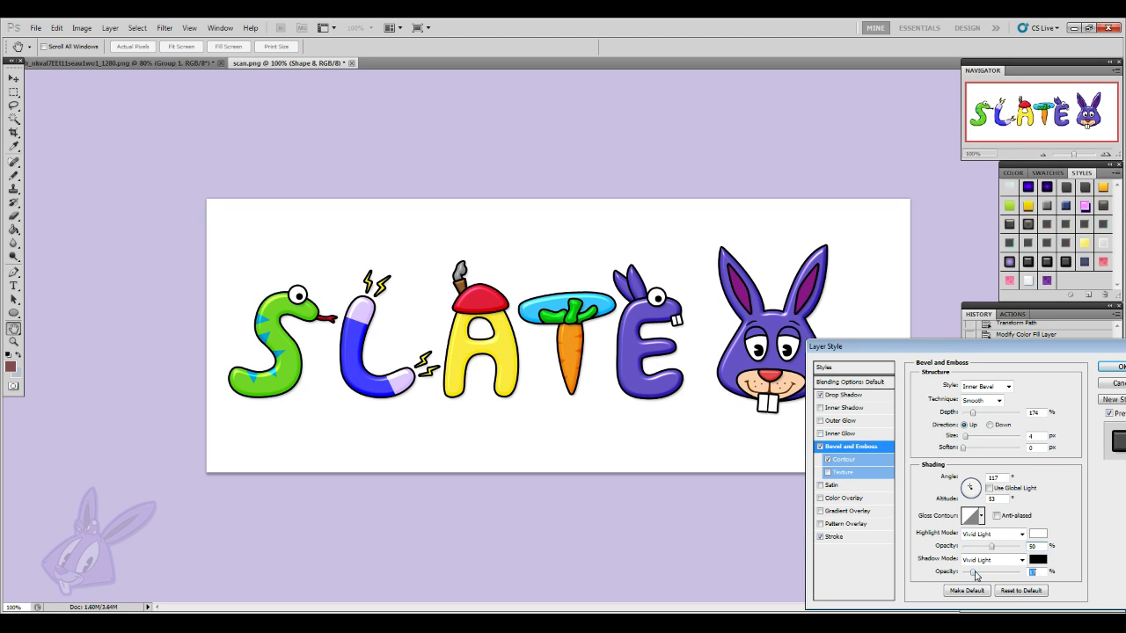
pyautogui.click(1112, 366)
# - Paste the copied layer style onto the muzzle, Shape 7, and soften its Bevel and Emboss to 27% highlight and 10% shadow opacity
pyautogui.click(1064, 541)
pyautogui.rightClick(1064, 541)
pyautogui.click(1037, 476)
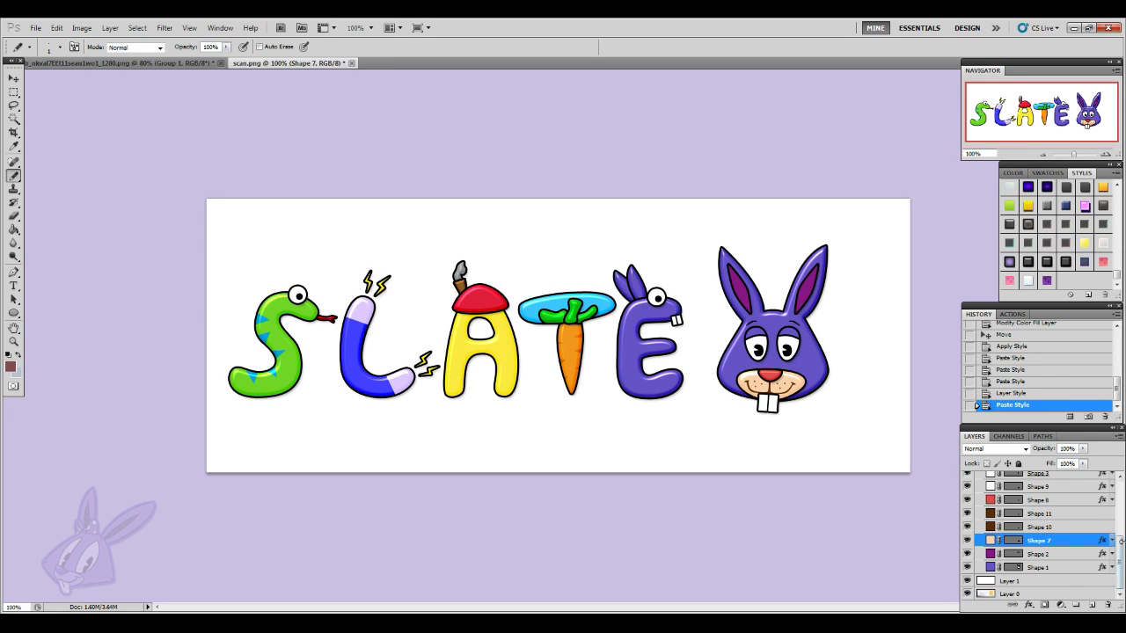
pyautogui.click(1028, 606)
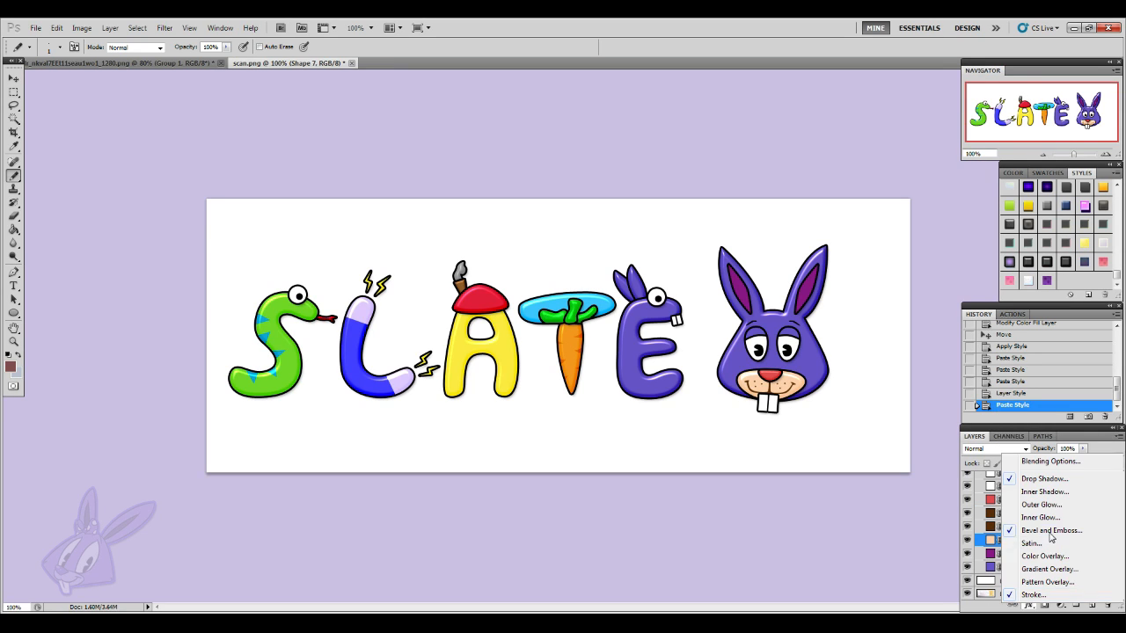
pyautogui.click(1049, 530)
pyautogui.moveTo(1000, 552); pyautogui.dragTo(969, 573)
pyautogui.moveTo(968, 437); pyautogui.dragTo(967, 441)
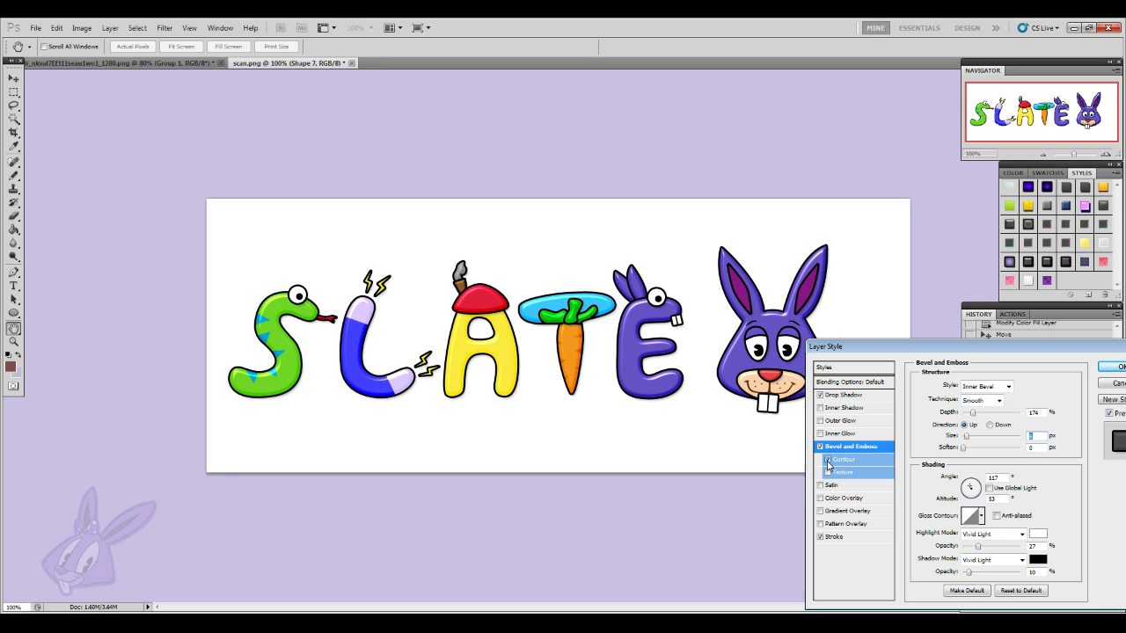
pyautogui.click(1120, 369)
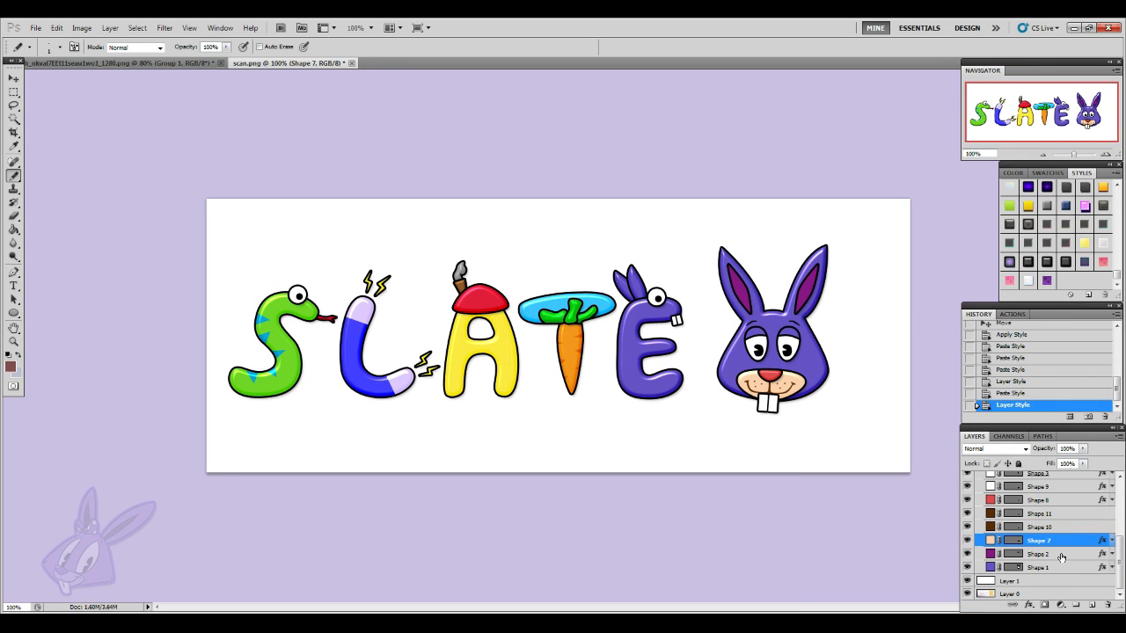
# - Paste the copied layer style onto the purple eyelid shape, Shape 5
pyautogui.scroll(3, 1061, 554)
pyautogui.click(1058, 503)
pyautogui.scroll(1, 1063, 523)
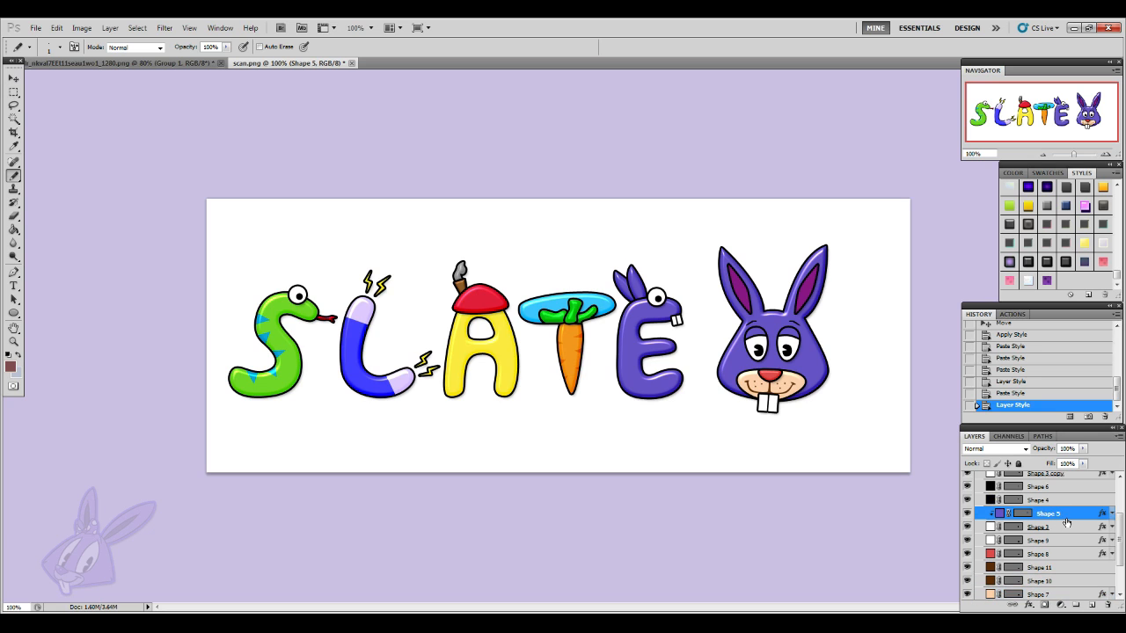
pyautogui.rightClick(1065, 525)
pyautogui.click(1049, 454)
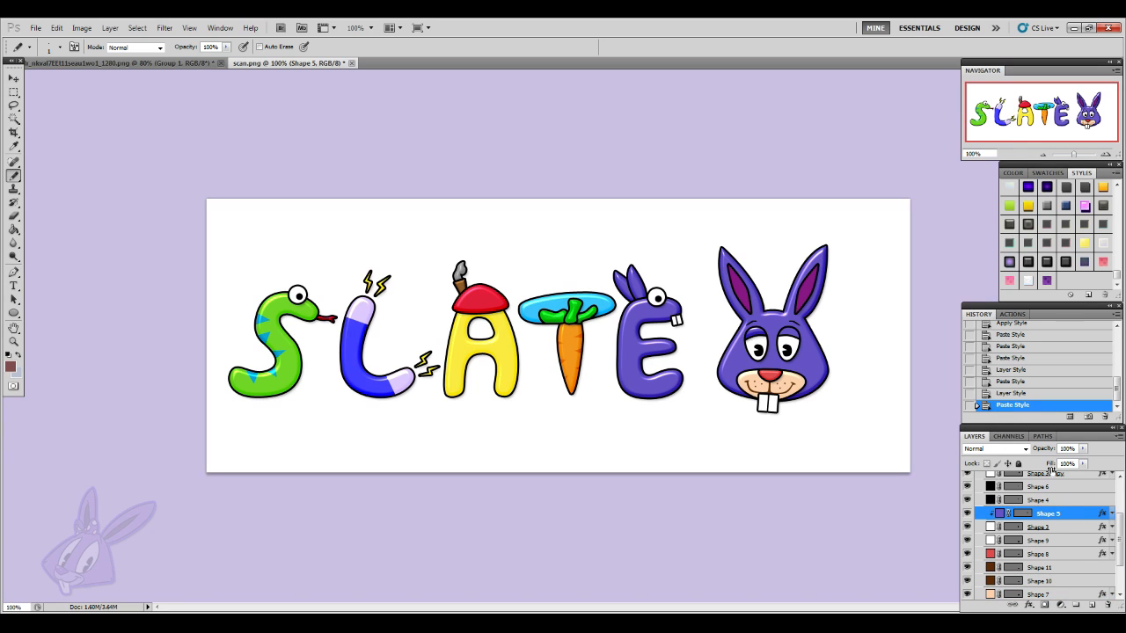
# - Soften the Shape 5 eyelid's Bevel and Emboss with a 3 px size and lower highlight and shadow opacities
pyautogui.scroll(2, 1085, 516)
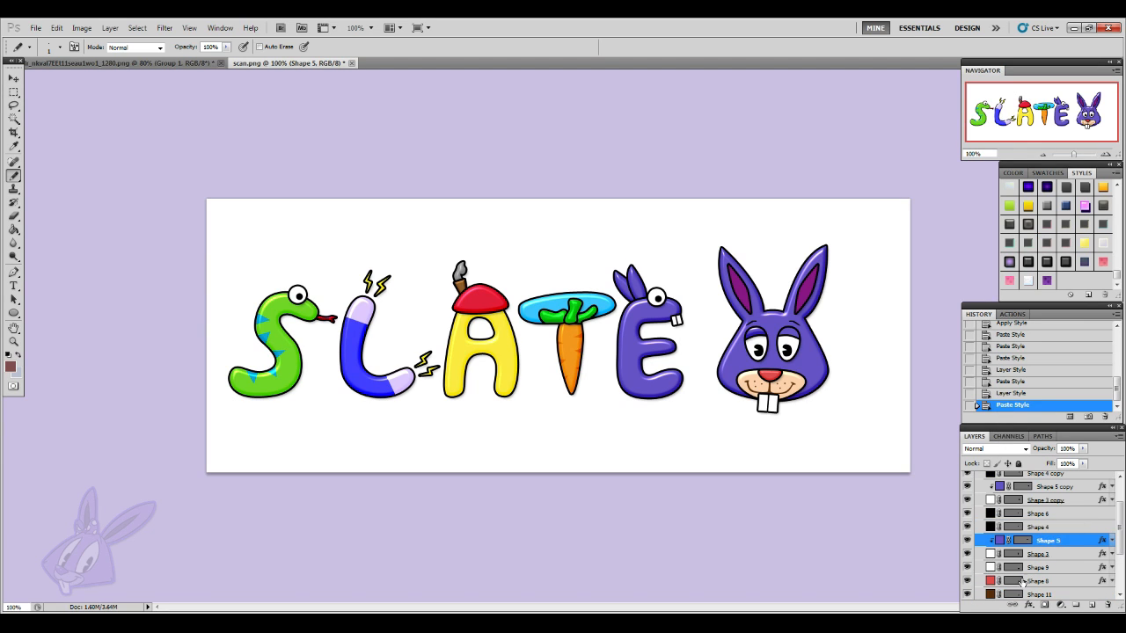
pyautogui.click(1027, 605)
pyautogui.click(1051, 531)
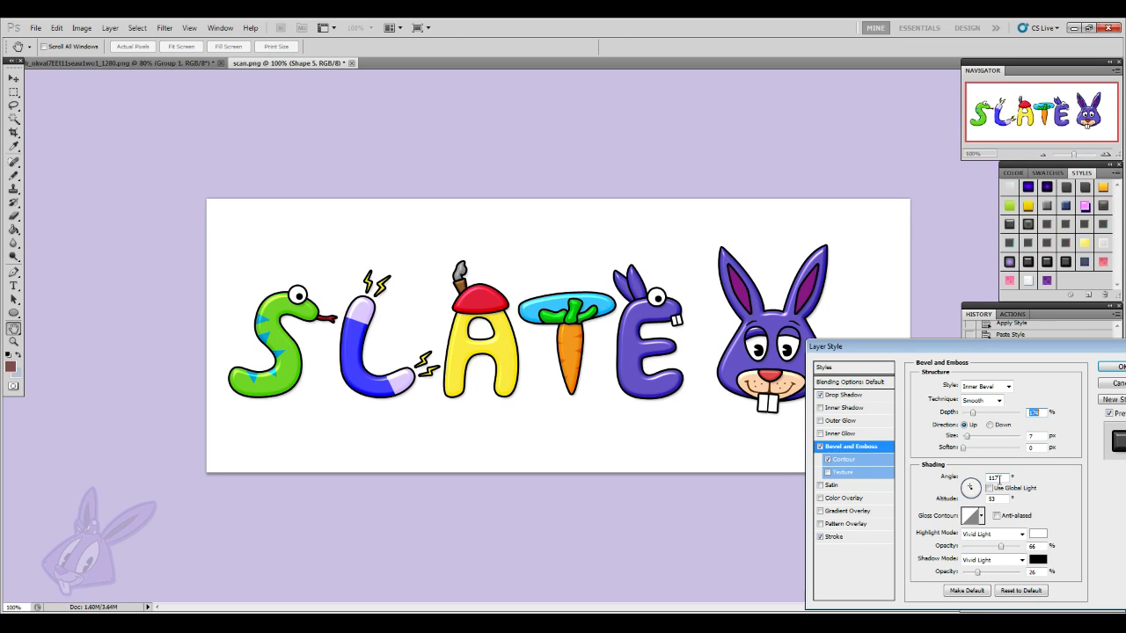
pyautogui.click(965, 436)
pyautogui.moveTo(966, 437); pyautogui.dragTo(968, 437)
pyautogui.moveTo(1001, 546); pyautogui.dragTo(982, 546)
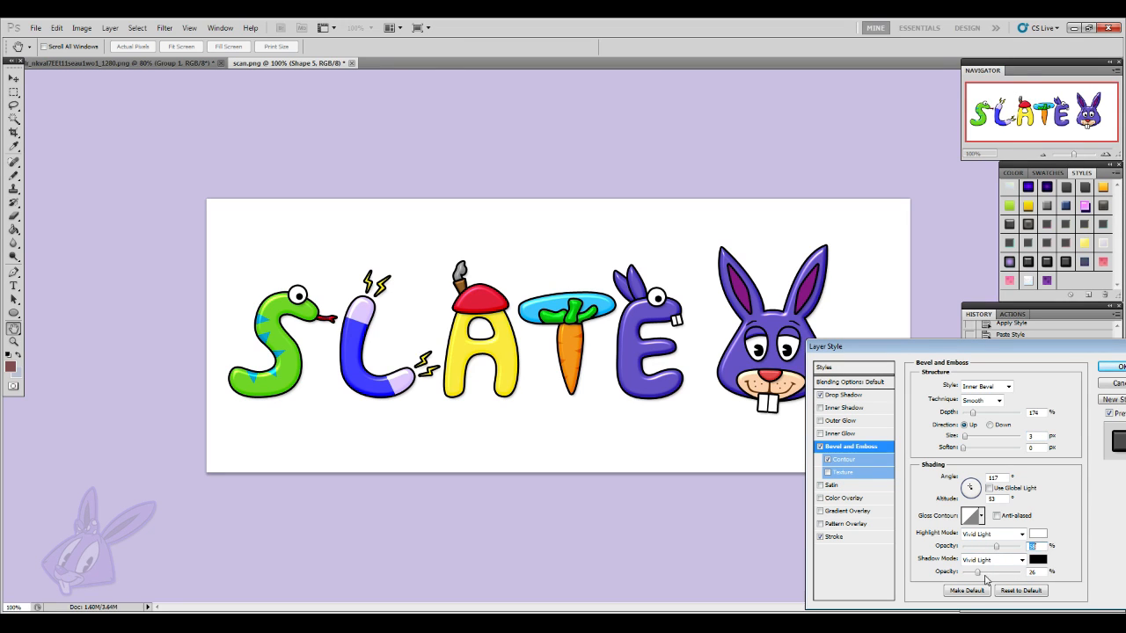
pyautogui.moveTo(976, 572); pyautogui.dragTo(975, 573)
pyautogui.click(1110, 367)
# - Copy the Shape 5 eyelid's layer style onto the other eyelid, Shape 5 copy, and collapse Group 2
pyautogui.rightClick(1076, 546)
pyautogui.click(1046, 462)
pyautogui.rightClick(1061, 487)
pyautogui.click(1043, 425)
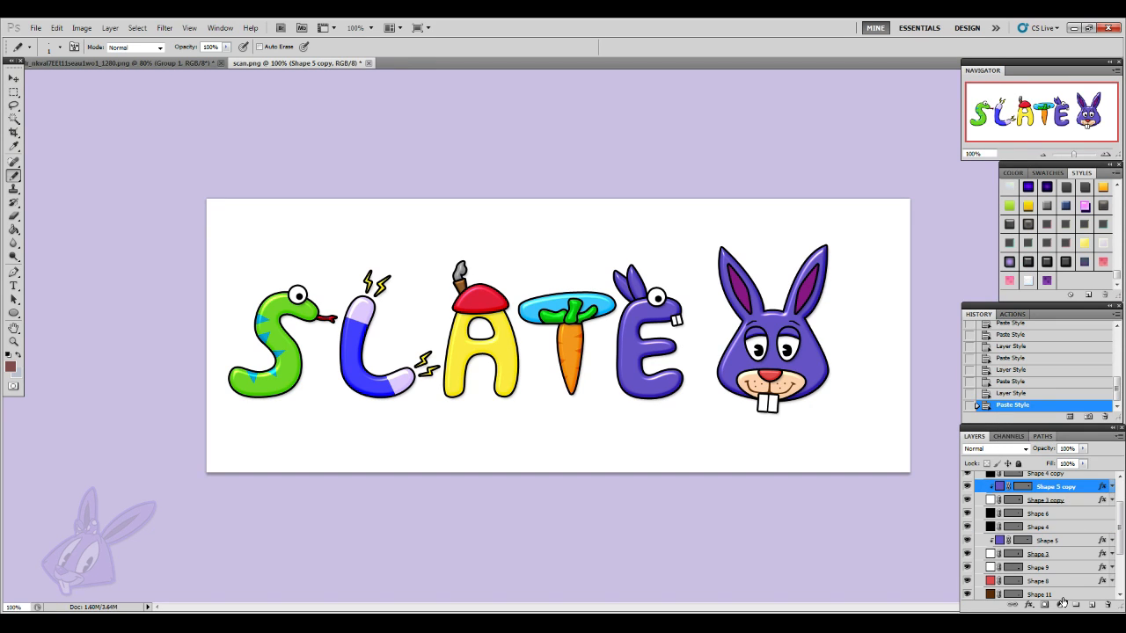
pyautogui.scroll(2, 1063, 601)
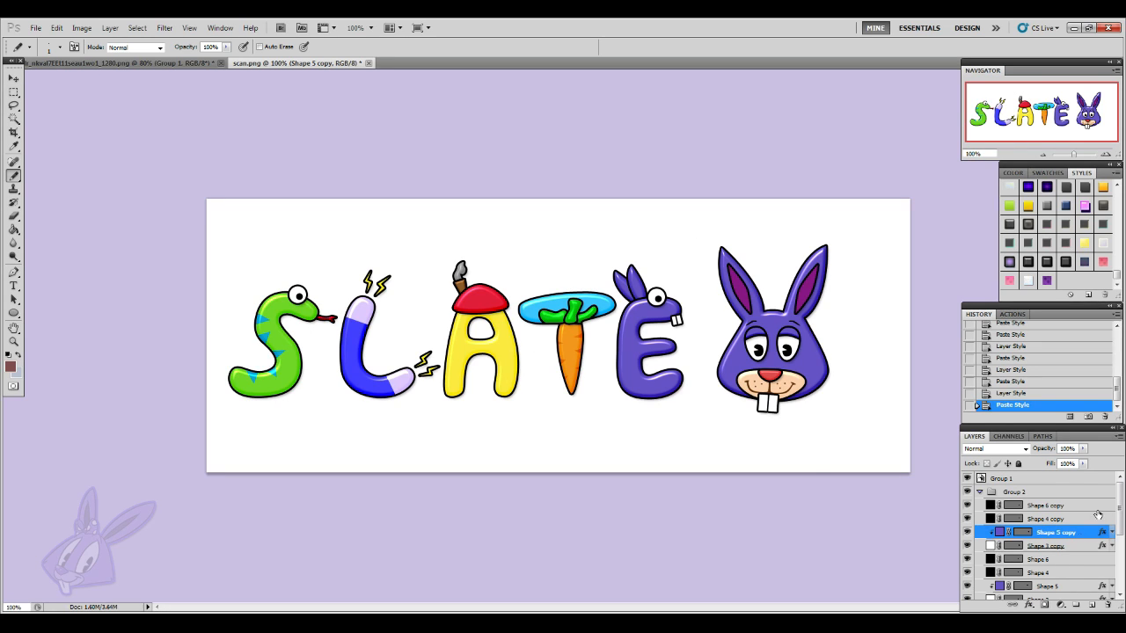
pyautogui.click(979, 492)
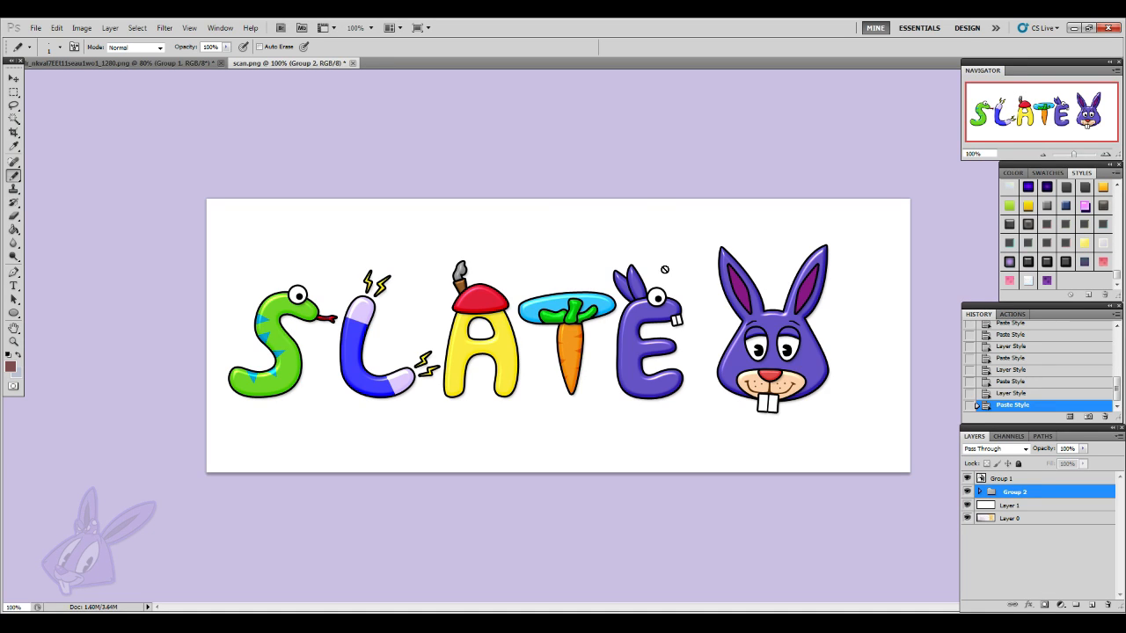
# - Try converting Group 2 to a smart object and shifting the rabbit slightly away from the letter E
pyautogui.click(13, 79)
pyautogui.rightClick(1054, 498)
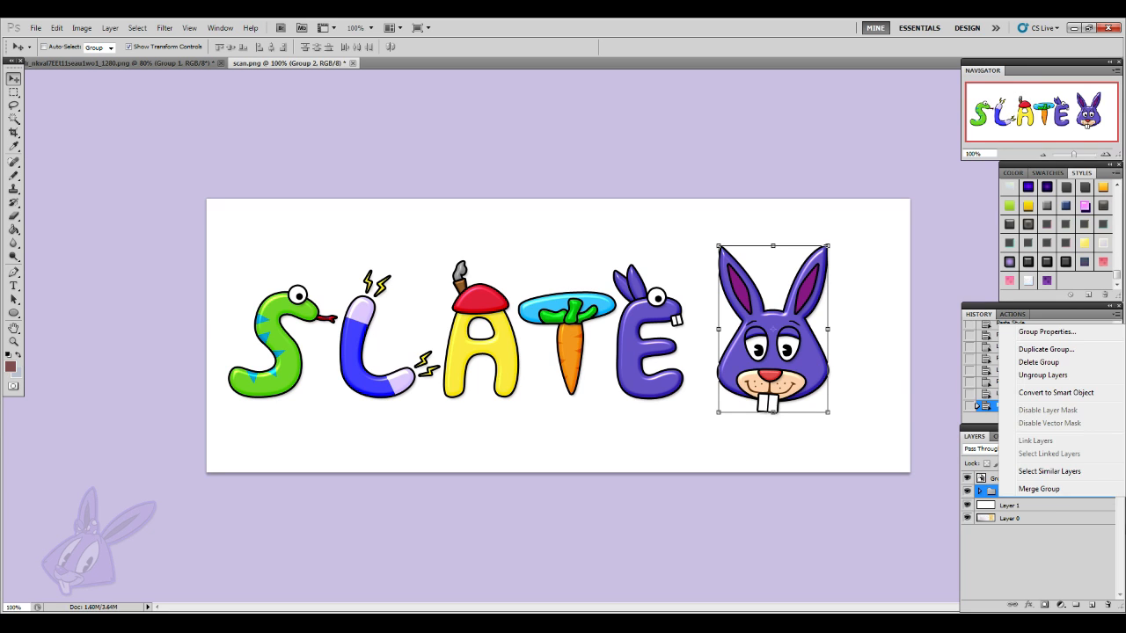
pyautogui.click(1073, 400)
pyautogui.moveTo(802, 391); pyautogui.dragTo(825, 378)
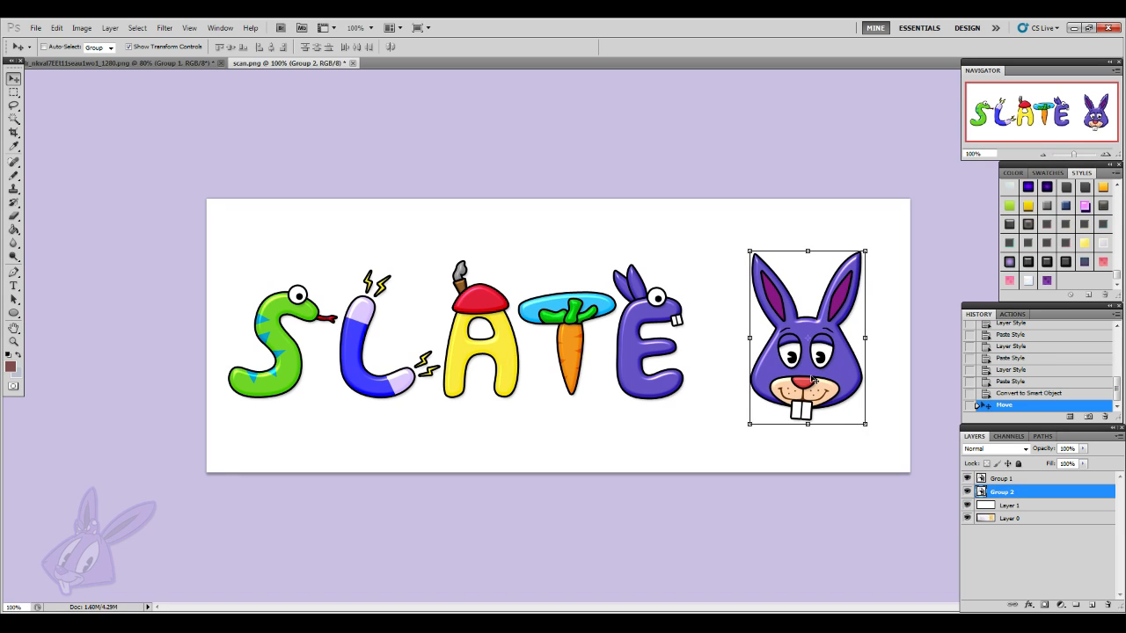
pyautogui.moveTo(817, 380); pyautogui.dragTo(795, 380)
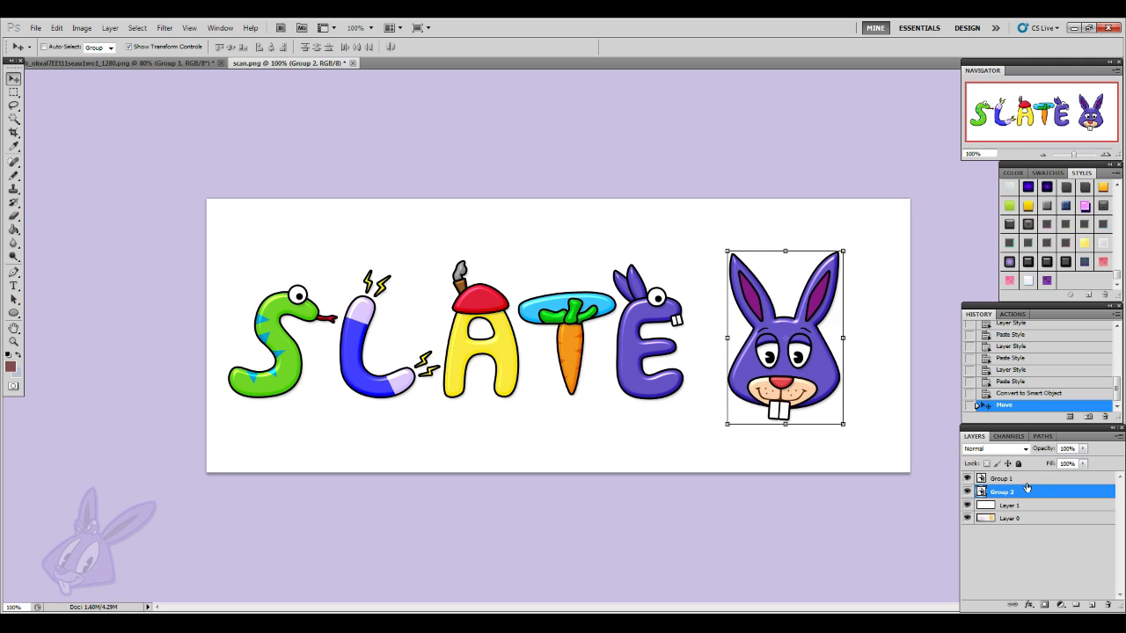
# - Undo the move and the smart object conversion of Group 2
pyautogui.click(1015, 396)
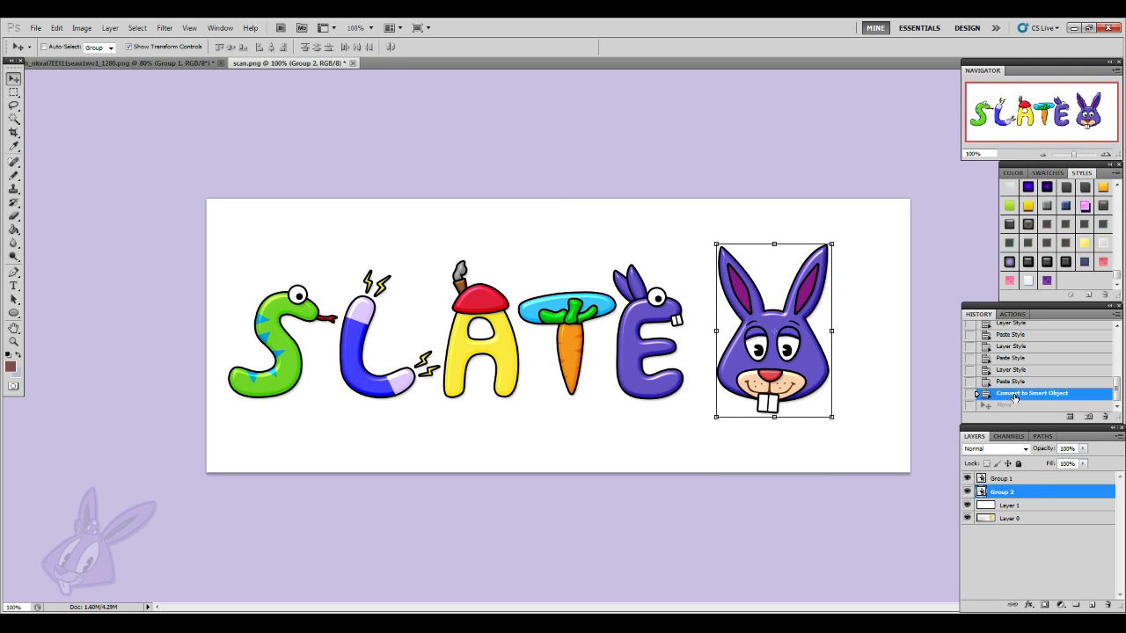
pyautogui.click(1020, 383)
pyautogui.click(1054, 494)
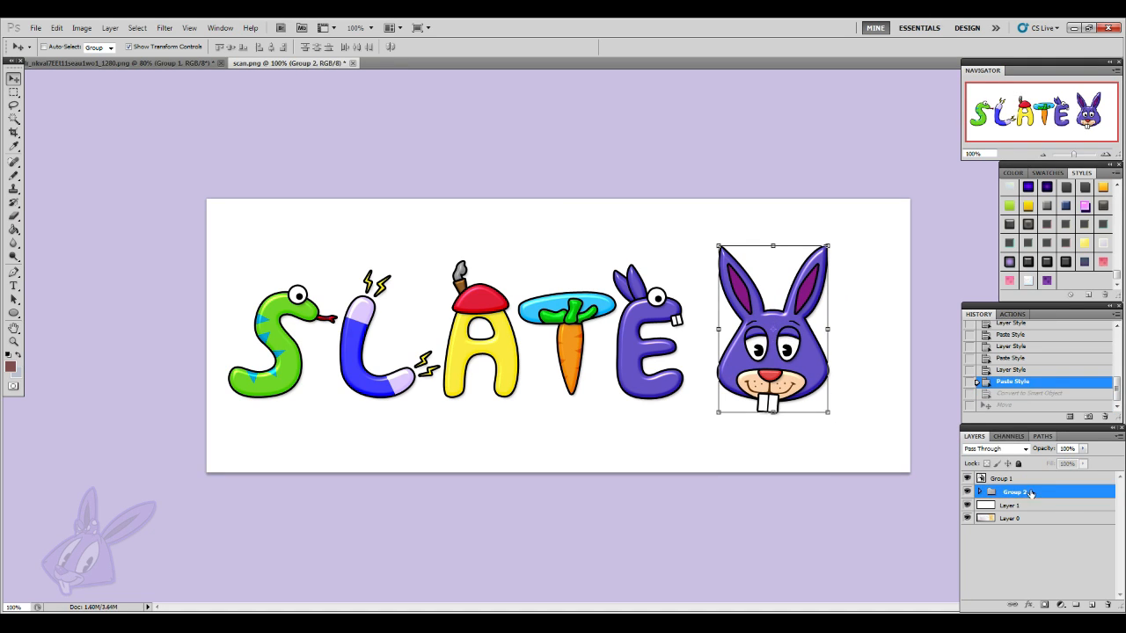
pyautogui.click(1079, 605)
pyautogui.hotkey('ctrl', 'z')
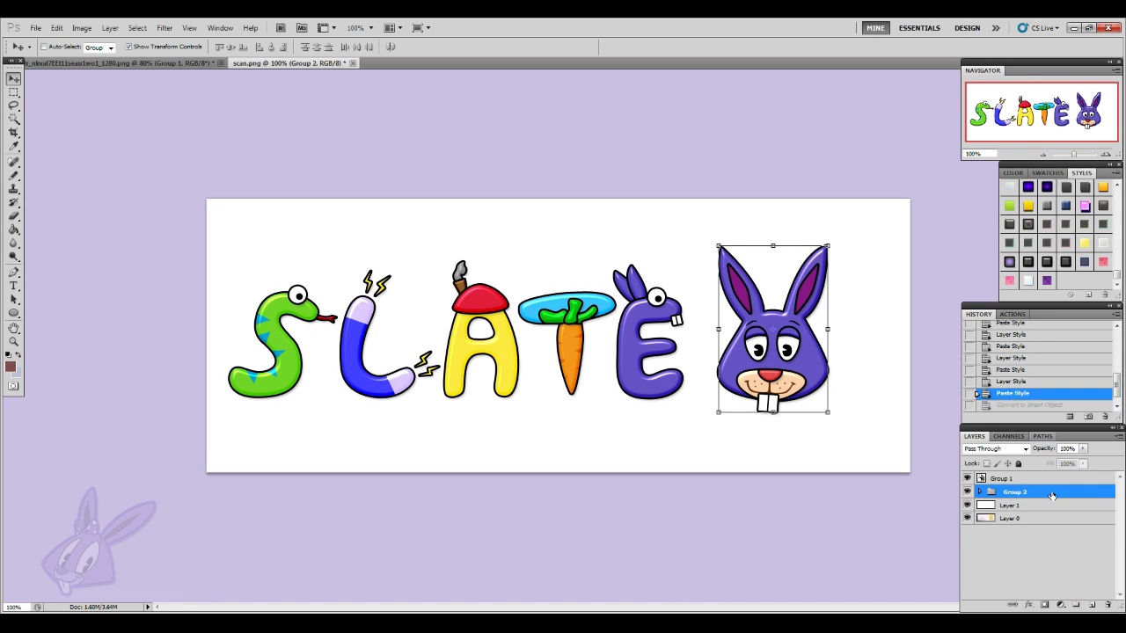
# - Duplicate Group 2 with the original group hidden, and select the purple head, Shape 1, inside the copy
pyautogui.hotkey('ctrl', 'j')
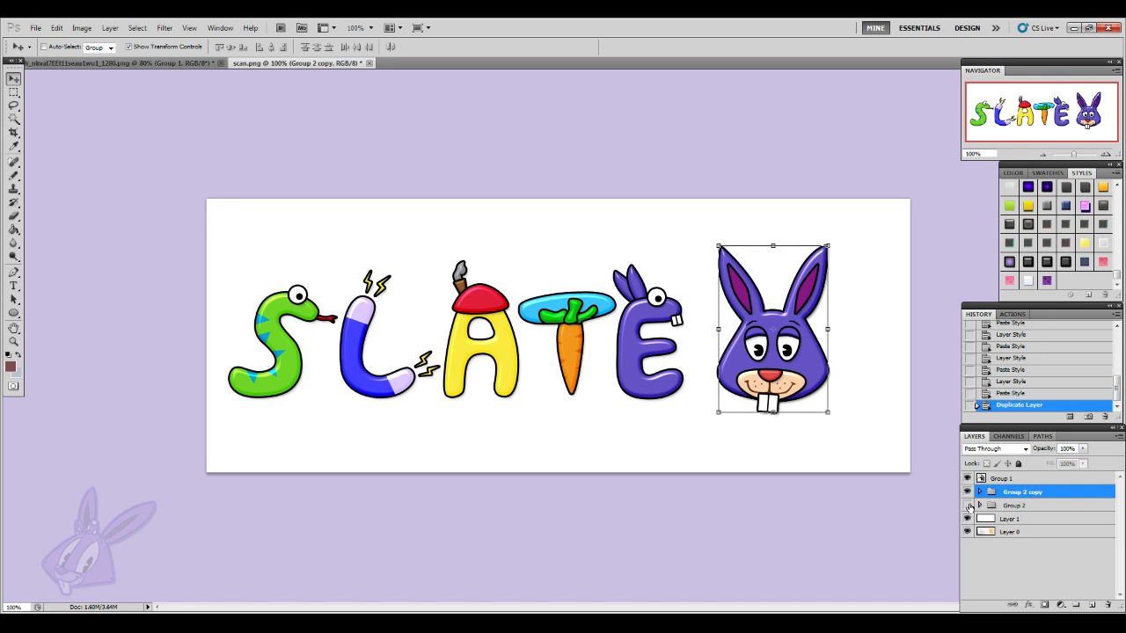
pyautogui.click(978, 492)
pyautogui.click(14, 176)
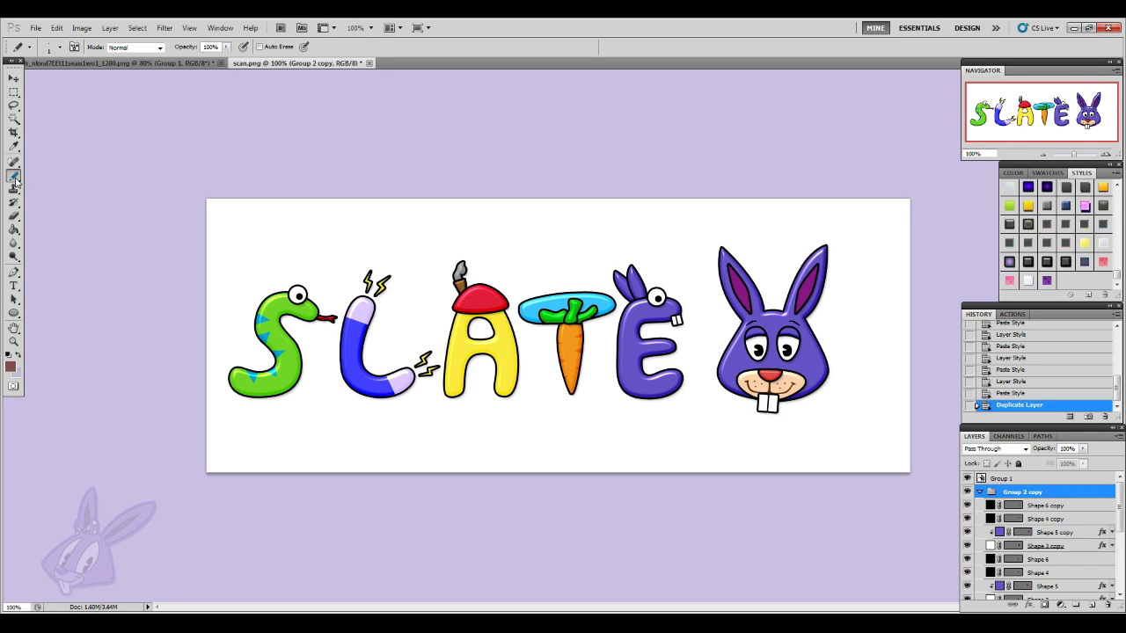
pyautogui.scroll(-5, 1036, 572)
pyautogui.click(1051, 557)
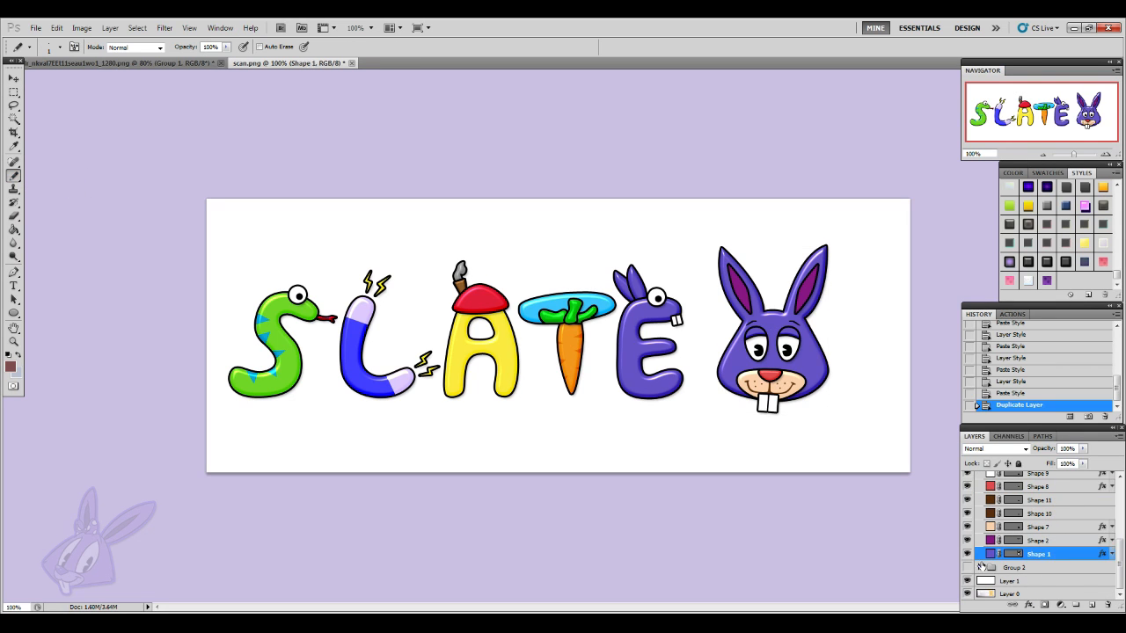
pyautogui.doubleClick(991, 554)
pyautogui.moveTo(817, 379); pyautogui.dragTo(850, 354)
pyautogui.click(932, 365)
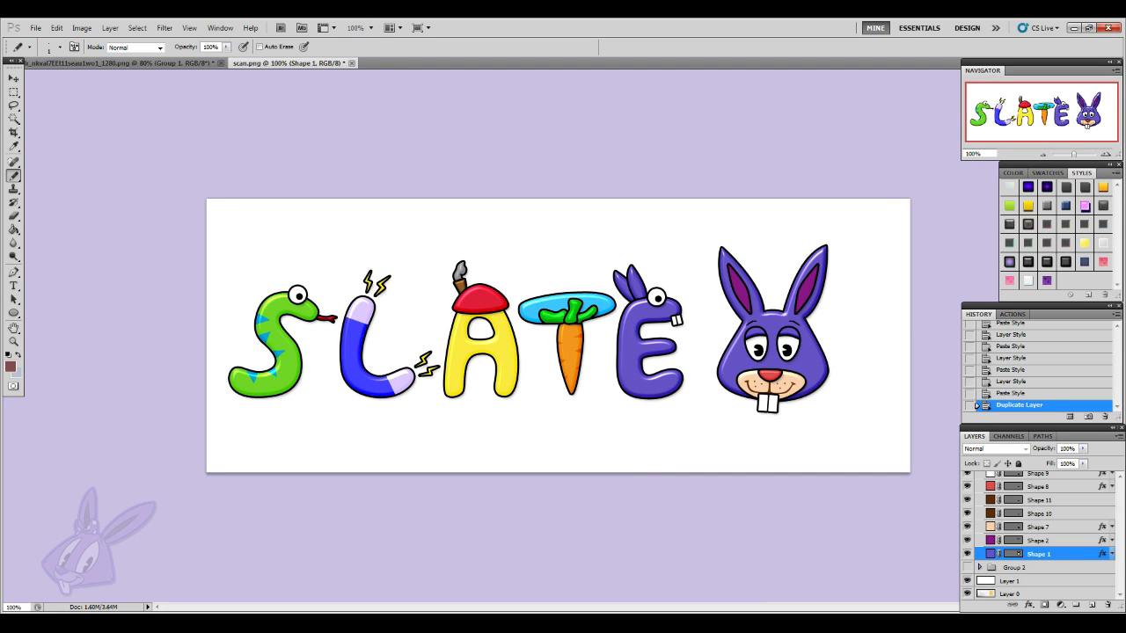
# - Try switching off Bevel and Emboss on the copied head, Shape 1
pyautogui.click(1029, 605)
pyautogui.click(1073, 529)
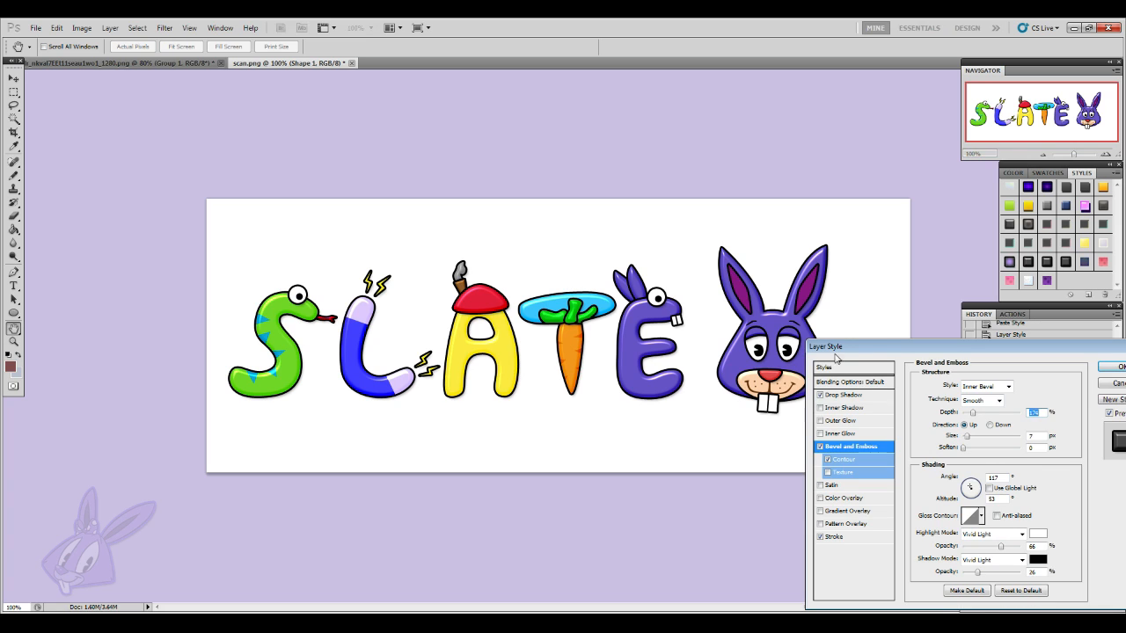
pyautogui.moveTo(963, 452); pyautogui.dragTo(995, 457)
pyautogui.click(820, 446)
pyautogui.moveTo(885, 353); pyautogui.dragTo(945, 323)
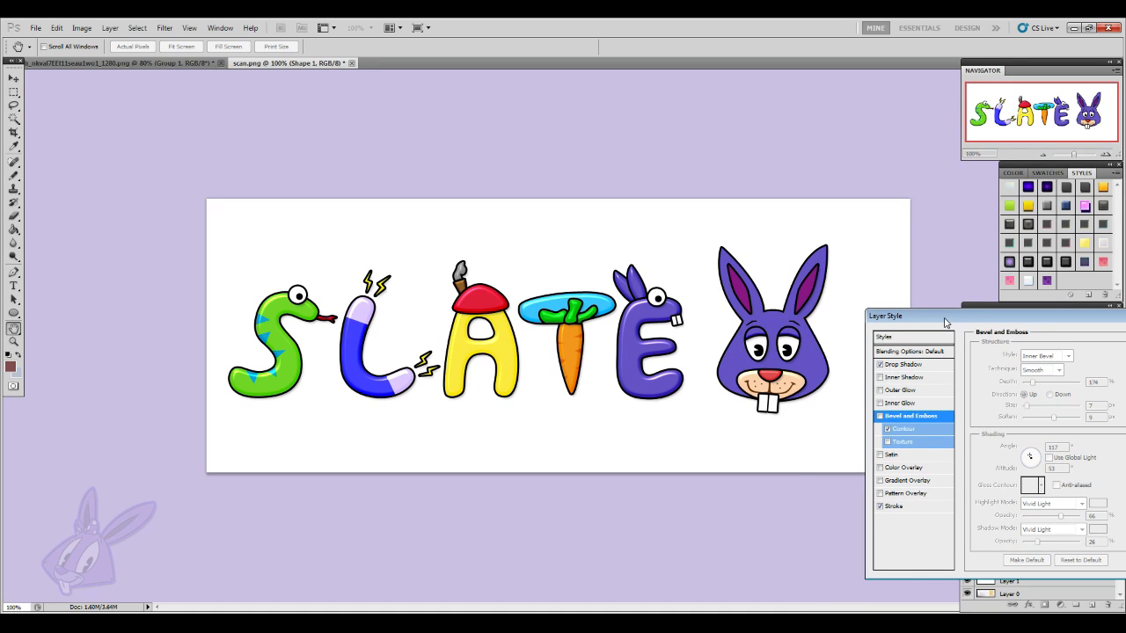
# - Try a black-to-white linear Gradient Overlay on the head in Overlay mode at 117° with 44% opacity
pyautogui.click(914, 482)
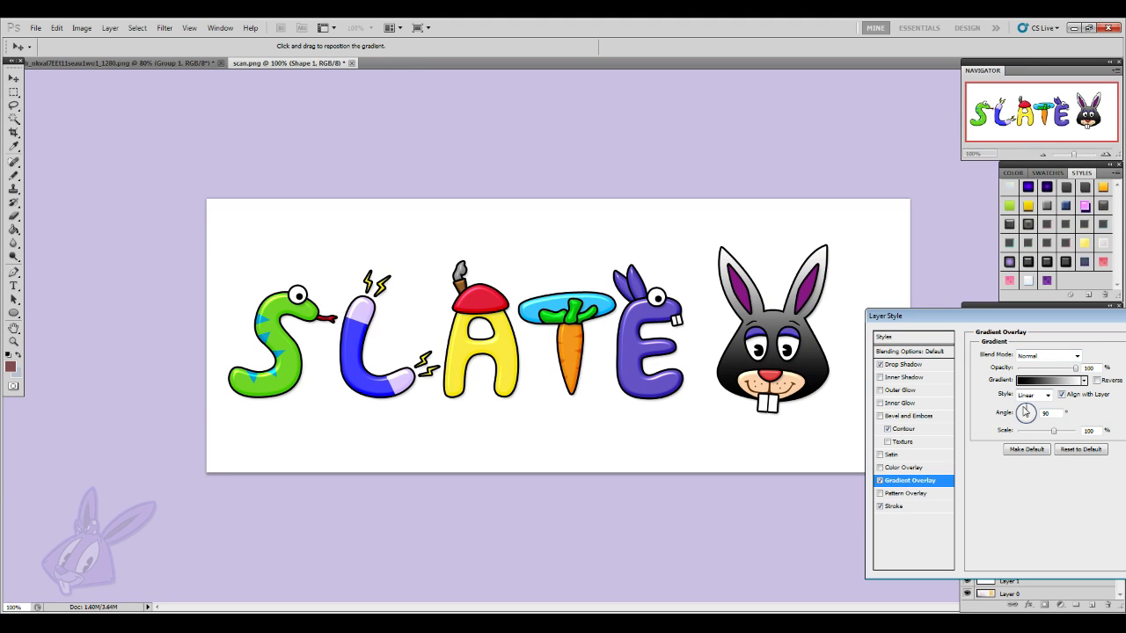
pyautogui.moveTo(1024, 412); pyautogui.dragTo(1025, 405)
pyautogui.click(1083, 380)
pyautogui.click(1062, 356)
pyautogui.click(1047, 201)
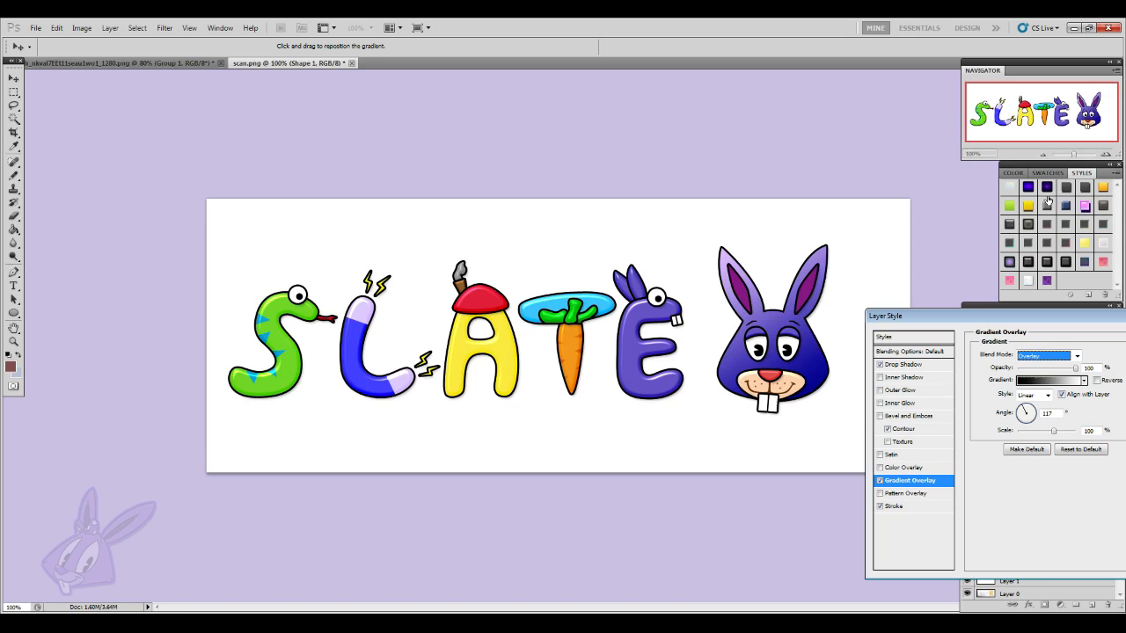
pyautogui.moveTo(1042, 370)
pyautogui.mouseDown()
pyautogui.moveTo(1032, 373)
pyautogui.moveTo(1044, 375)
pyautogui.mouseUp()
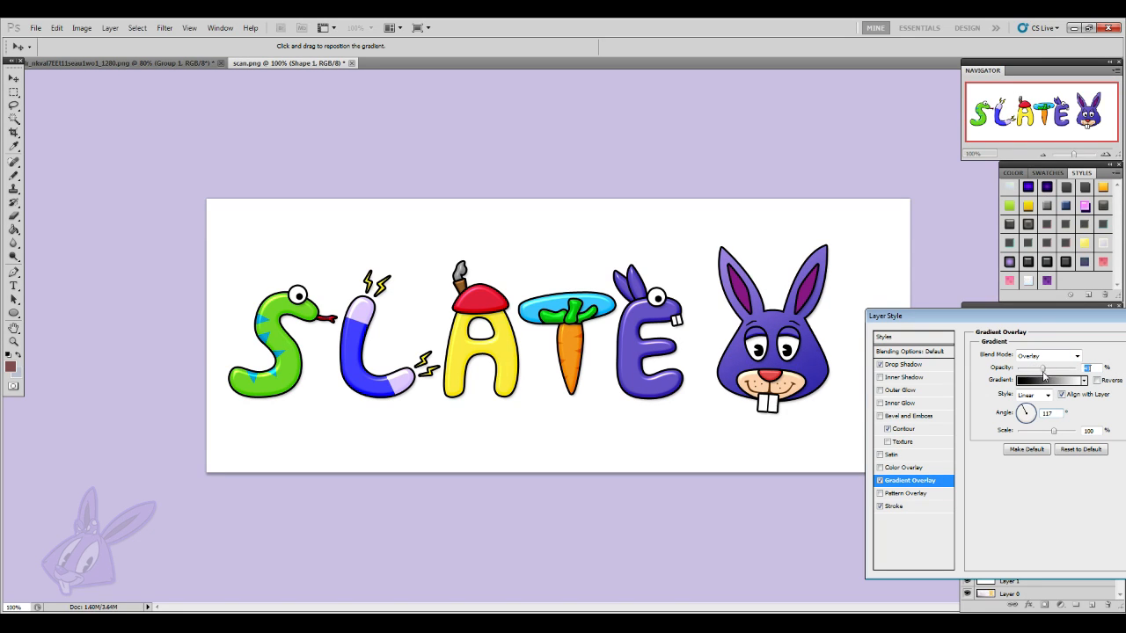
pyautogui.moveTo(949, 315); pyautogui.dragTo(912, 345)
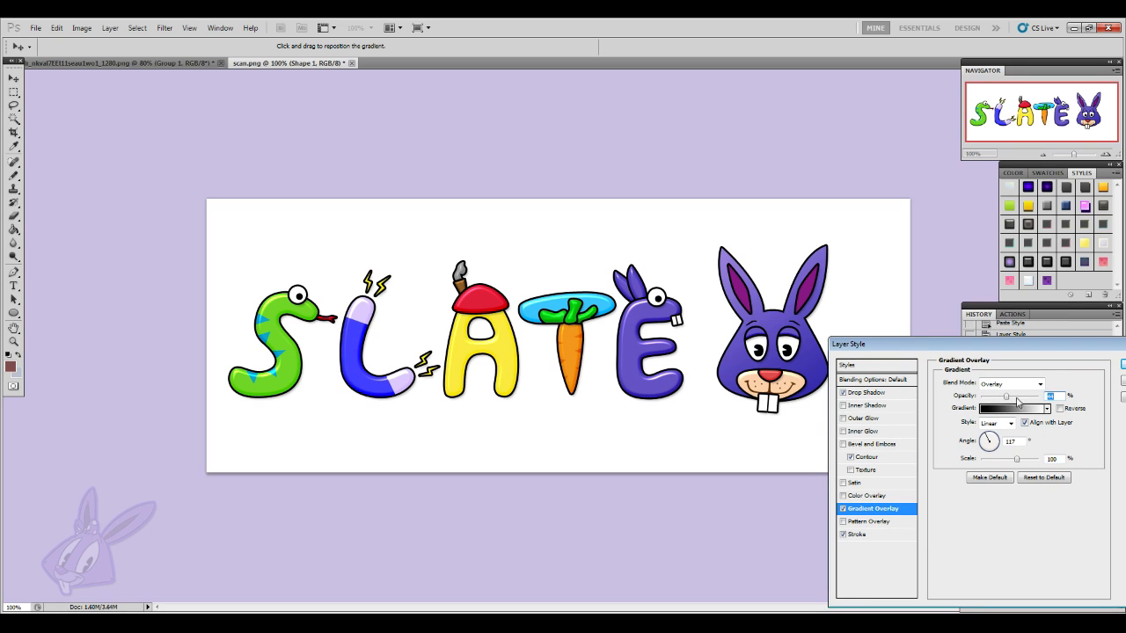
pyautogui.click(841, 510)
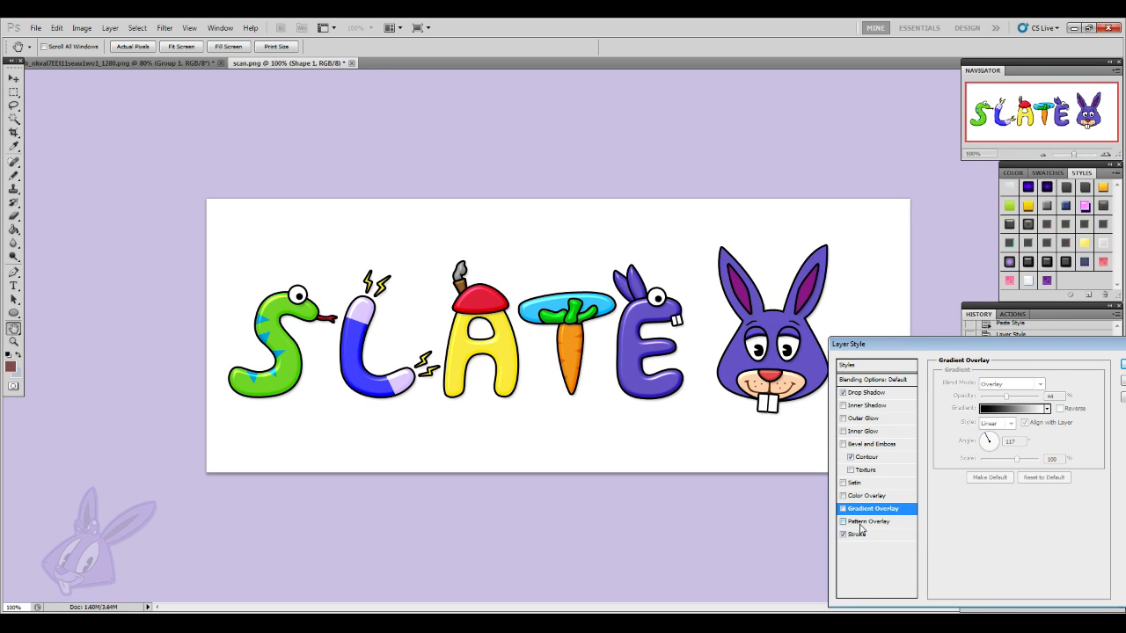
# - Try a broader head bevel without contour, using 93% depth, 13 px size, 9 px softening and 16° altitude
pyautogui.click(875, 445)
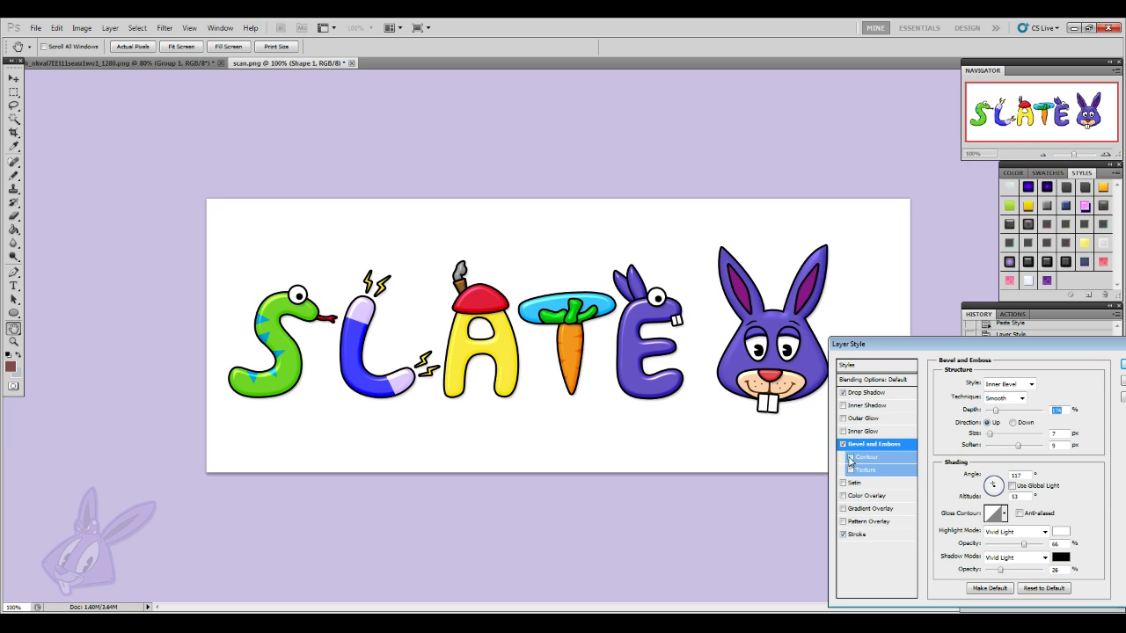
pyautogui.moveTo(998, 420)
pyautogui.mouseDown()
pyautogui.moveTo(988, 414)
pyautogui.moveTo(992, 436)
pyautogui.mouseUp()
pyautogui.click(1017, 447)
pyautogui.moveTo(992, 484); pyautogui.dragTo(994, 478)
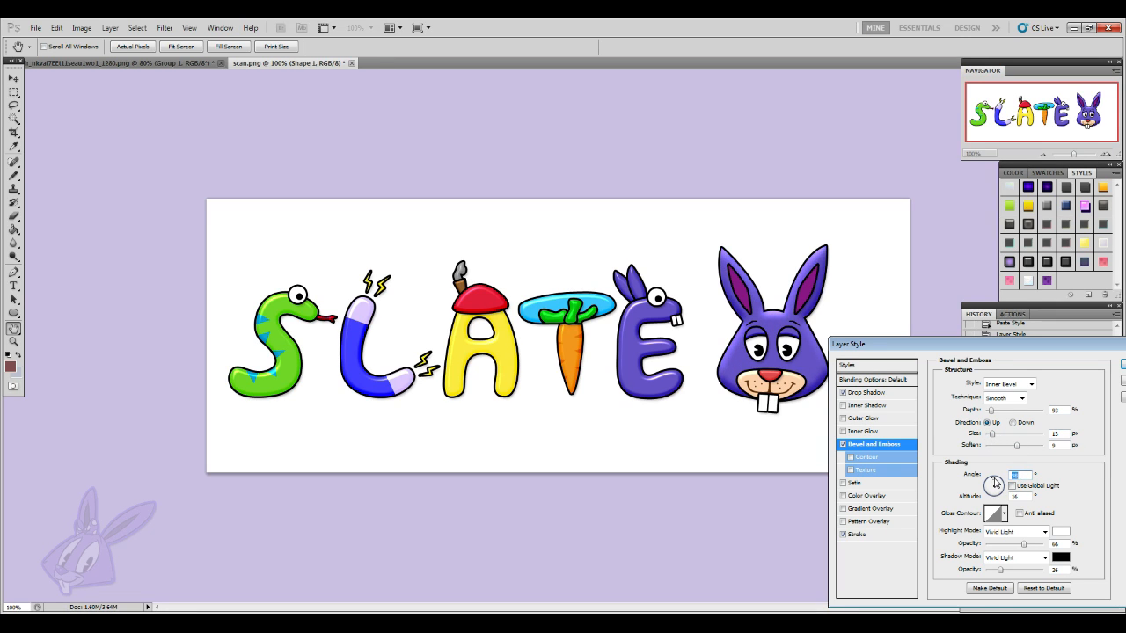
pyautogui.moveTo(869, 345); pyautogui.dragTo(666, 458)
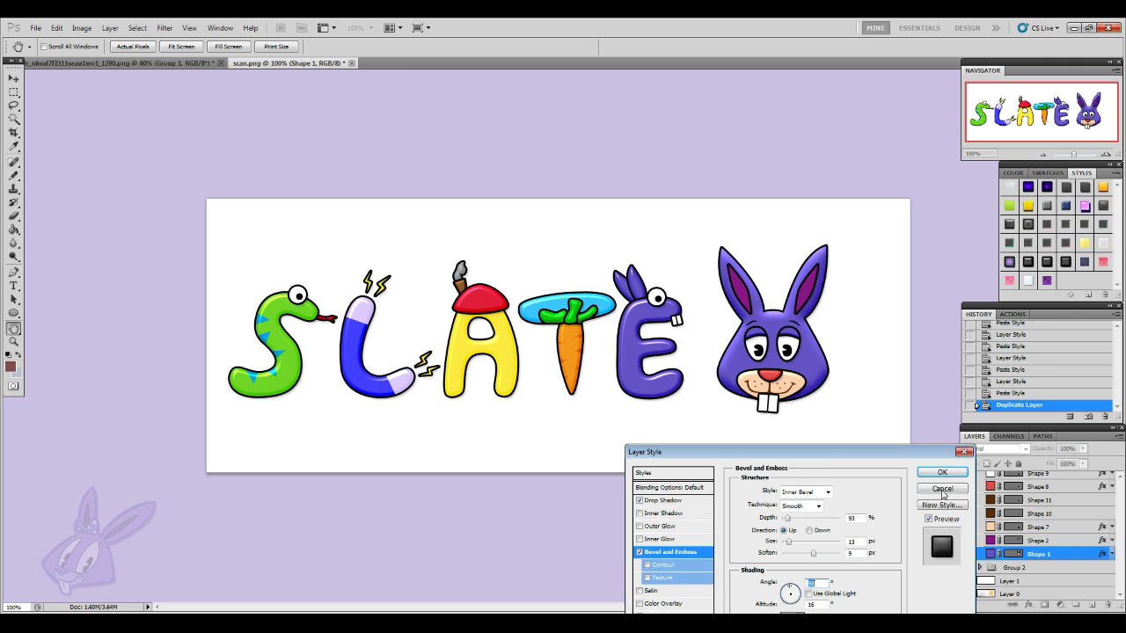
pyautogui.click(963, 493)
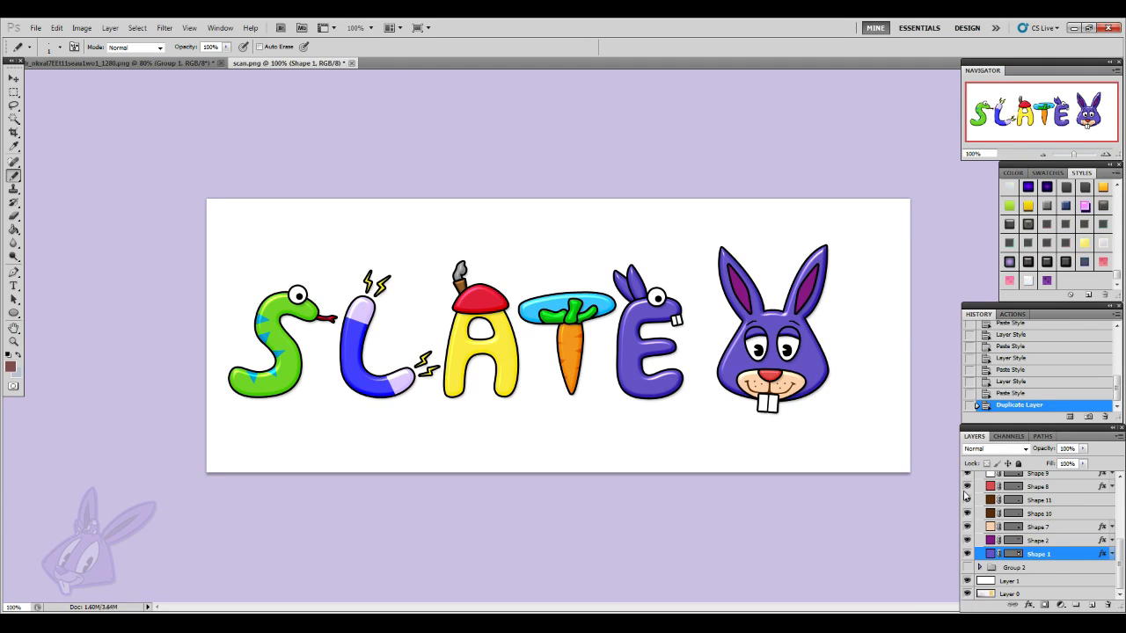
# - Switch off Bevel and Emboss on the copied rabbit head, Shape 1
pyautogui.rightClick(1059, 555)
pyautogui.click(1042, 562)
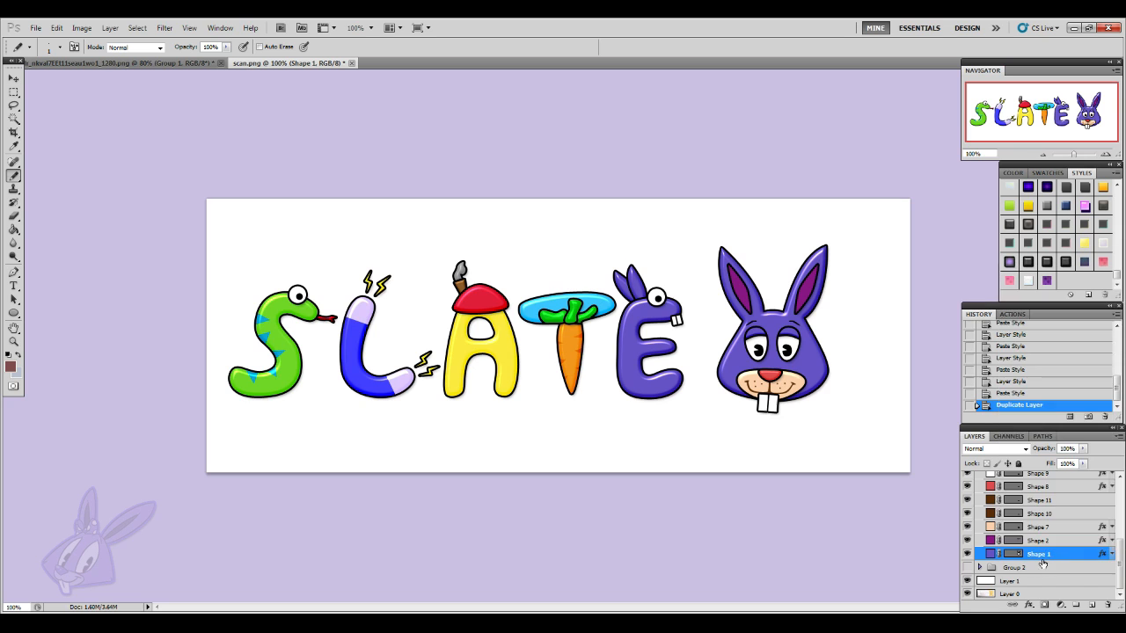
pyautogui.click(1029, 605)
pyautogui.click(1037, 537)
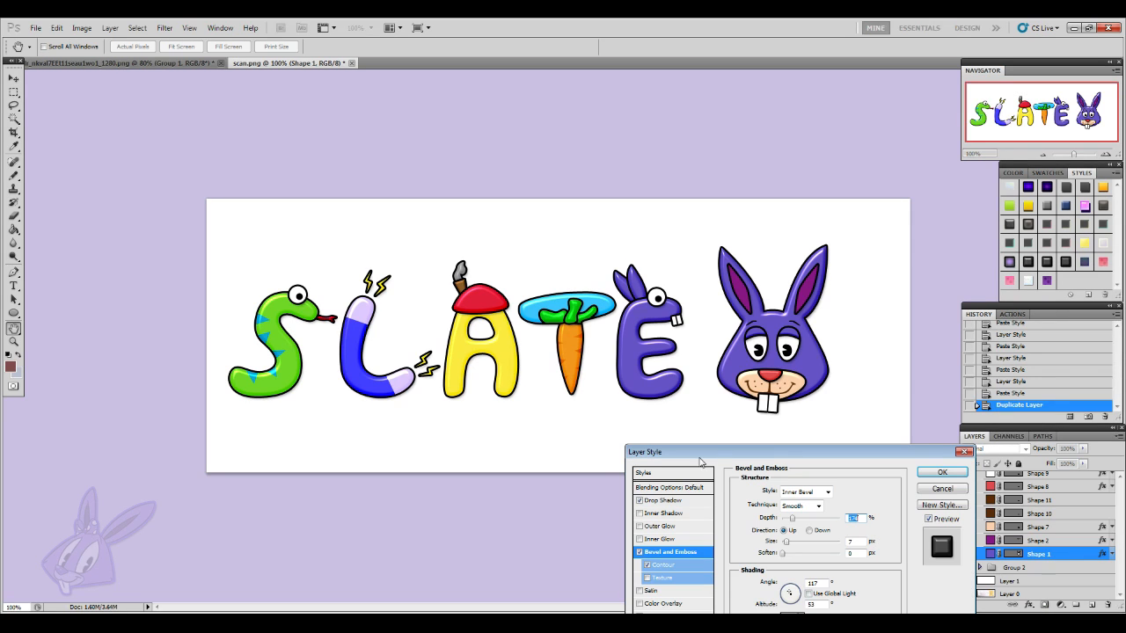
pyautogui.click(639, 552)
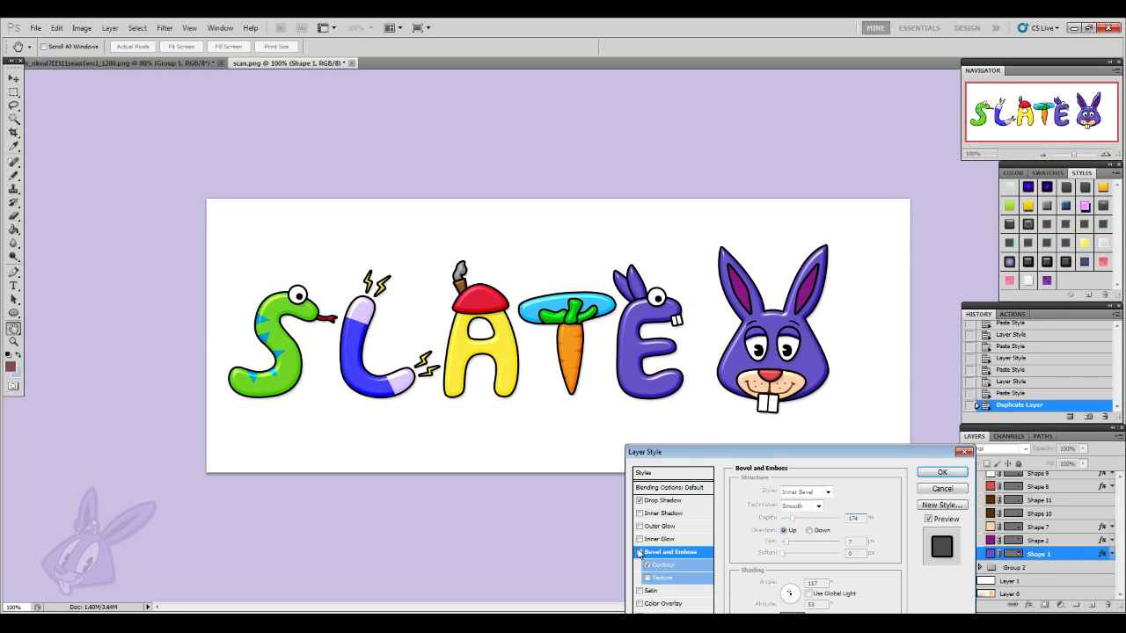
pyautogui.click(943, 475)
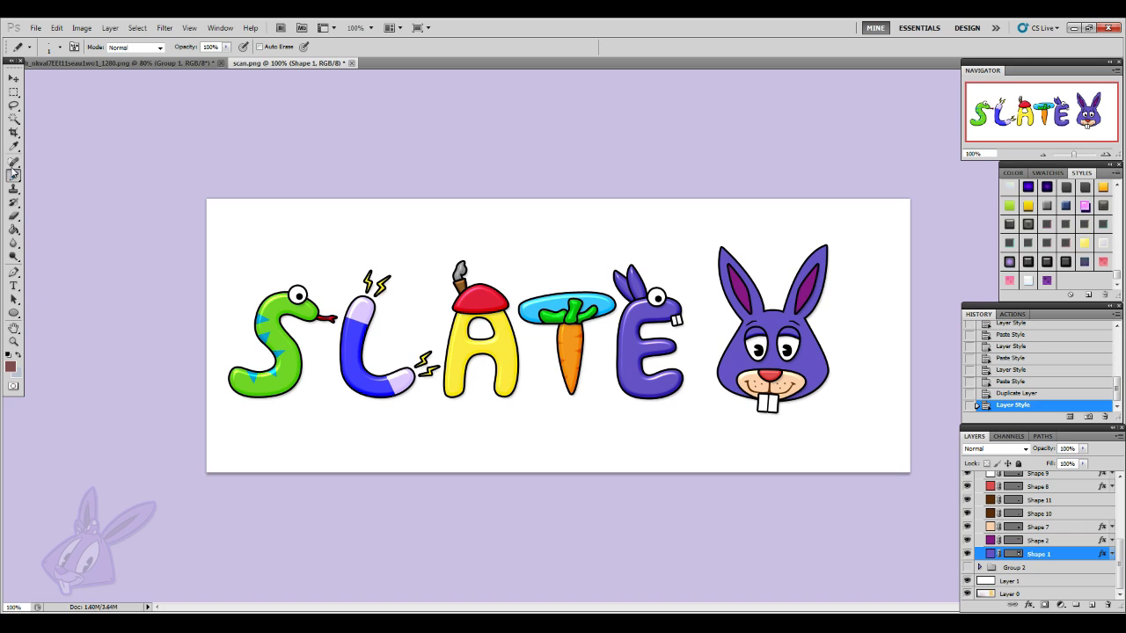
# - Set up a soft 92 px brush with 0% hardness and the dark purple foreground colour 54469c
pyautogui.moveTo(14, 176); pyautogui.dragTo(67, 176)
pyautogui.click(61, 47)
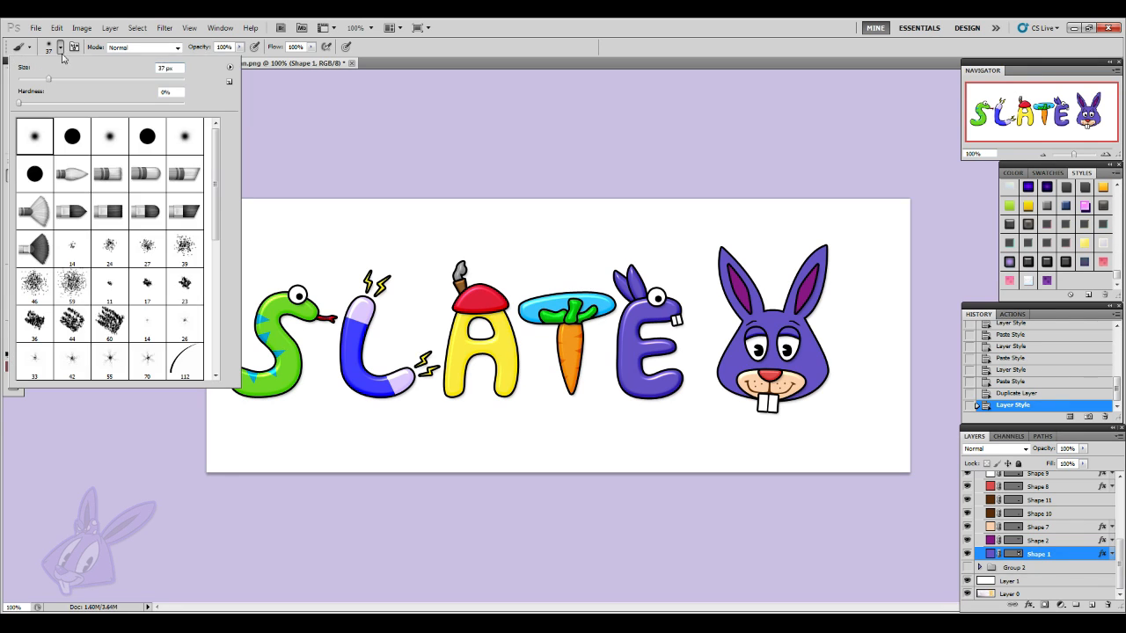
pyautogui.click(94, 80)
pyautogui.click(871, 116)
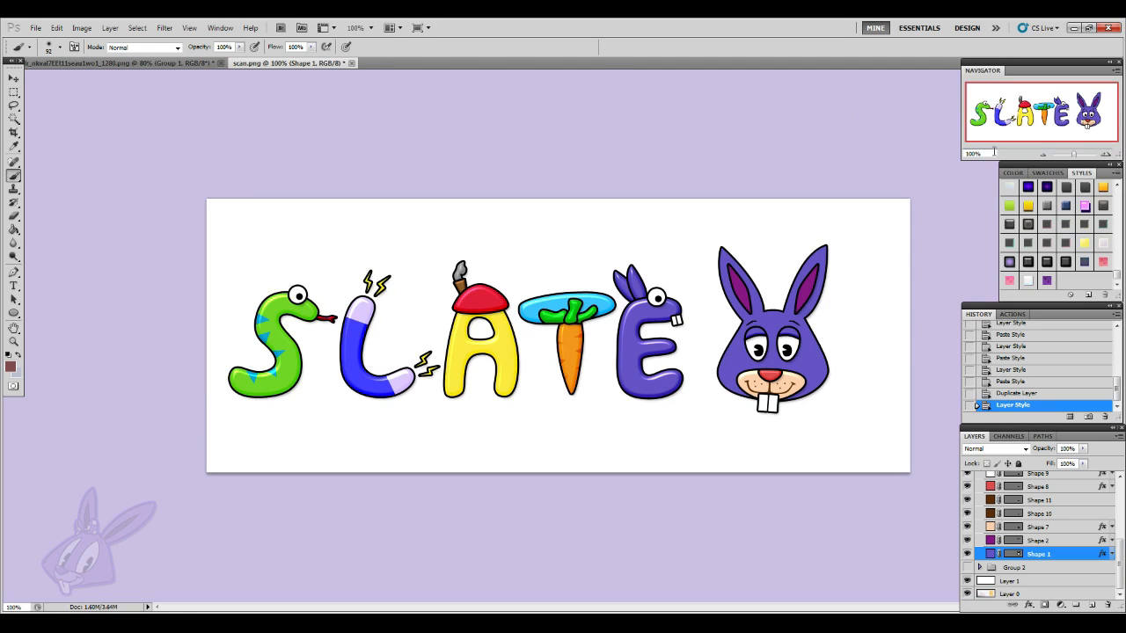
pyautogui.click(1048, 172)
pyautogui.click(1110, 188)
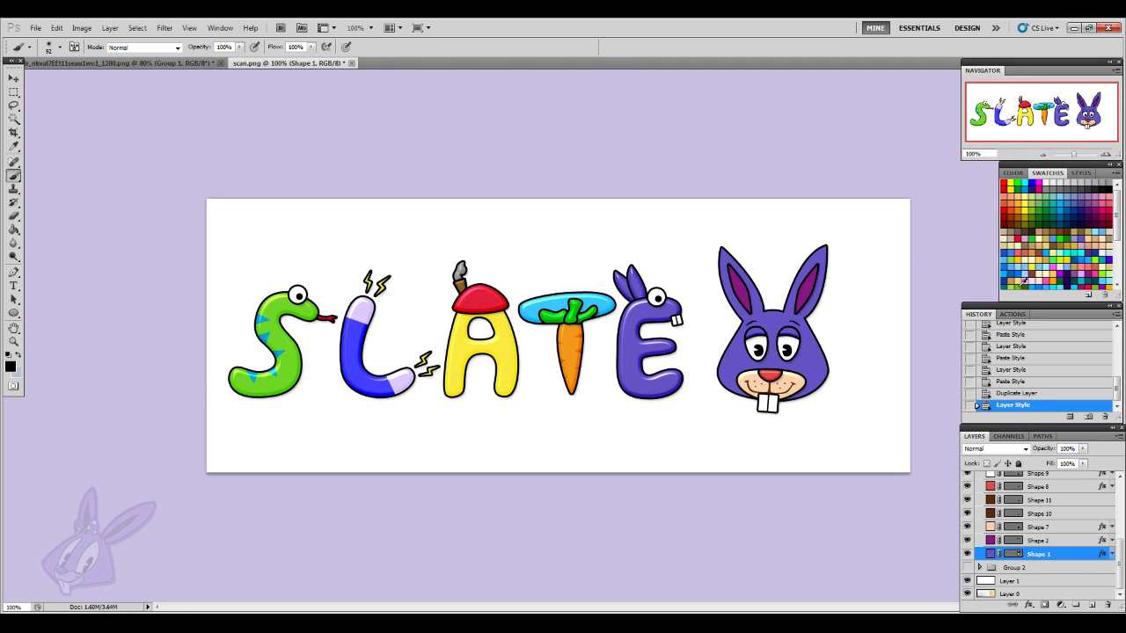
pyautogui.click(10, 367)
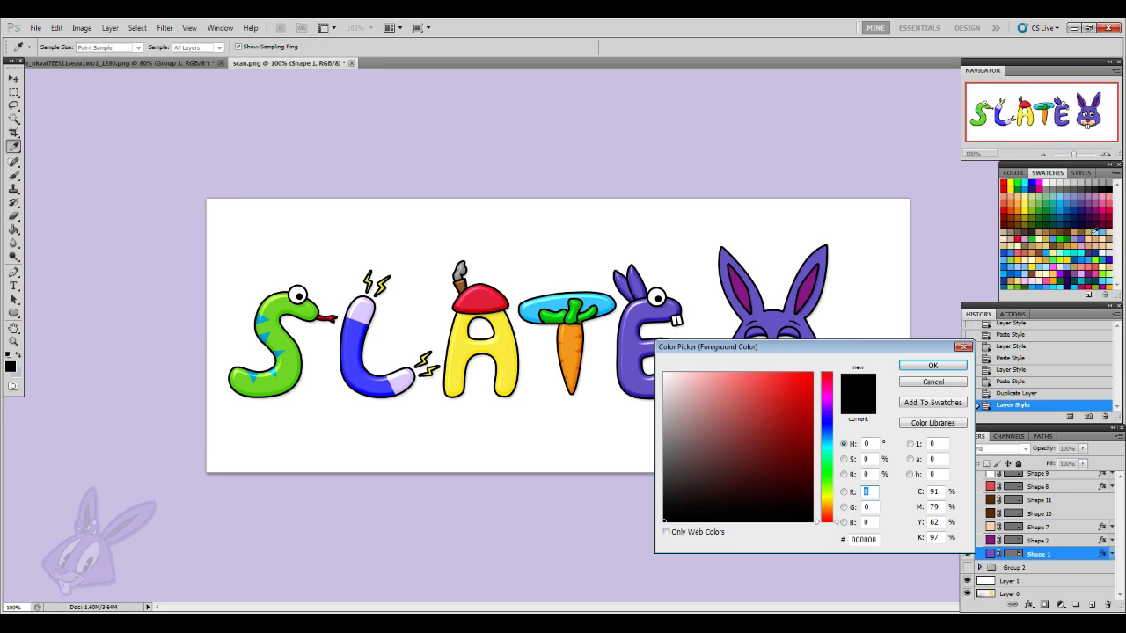
pyautogui.click(1085, 240)
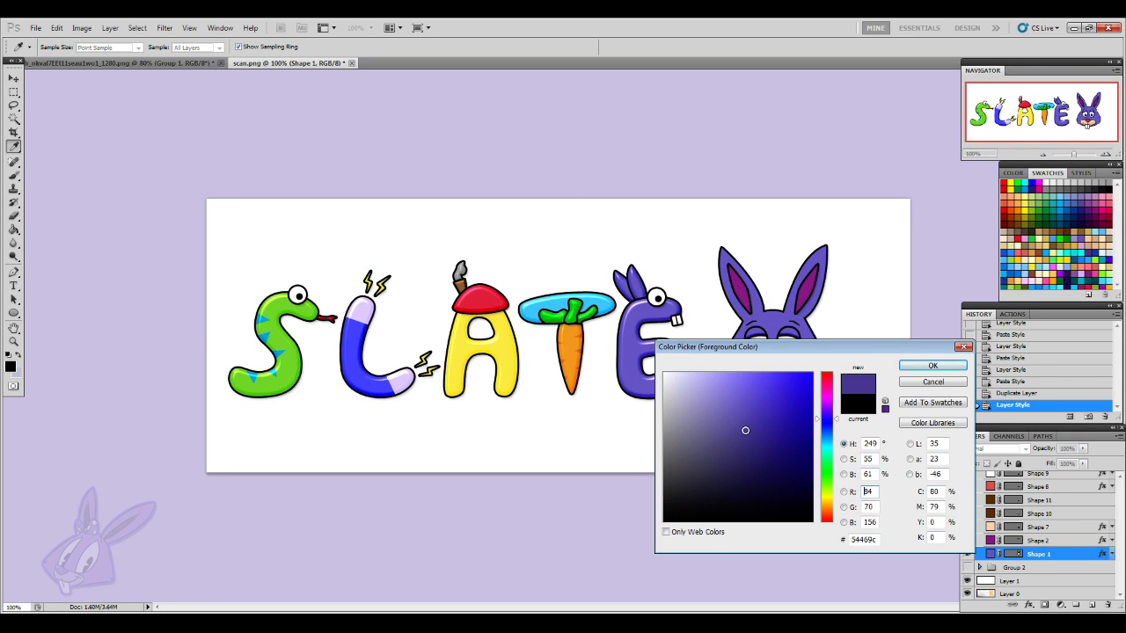
pyautogui.press('Return')
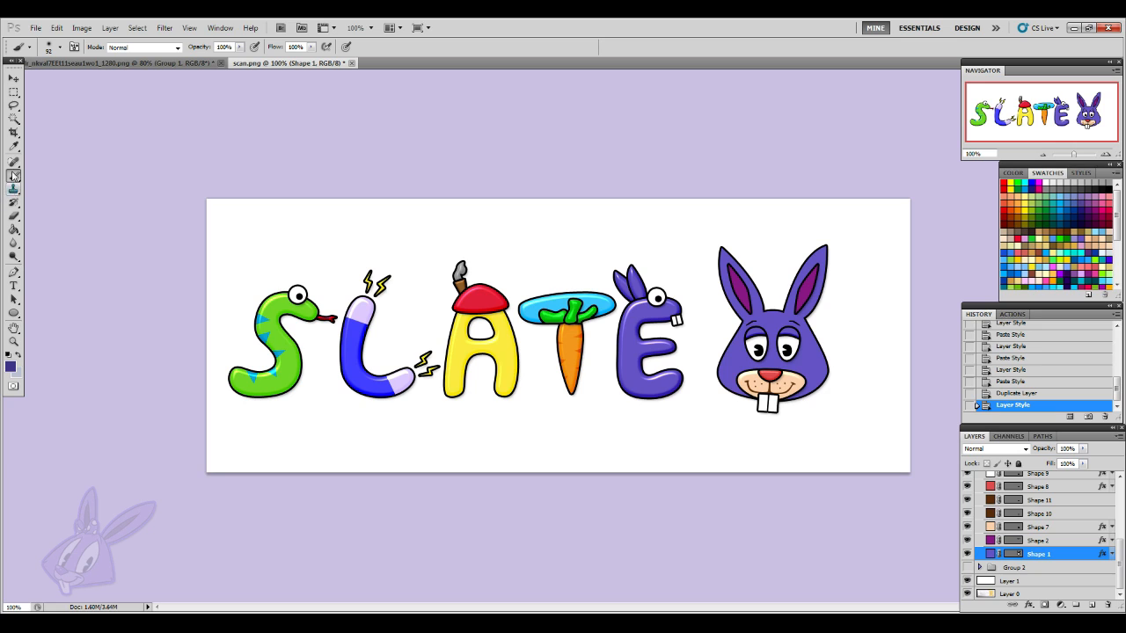
# - Paint dark purple shading along the head's right and lower edges on a new layer above Shape 1, clipped to the head
pyautogui.click(1091, 605)
pyautogui.moveTo(797, 306)
pyautogui.mouseDown()
pyautogui.moveTo(822, 387)
pyautogui.moveTo(752, 413)
pyautogui.moveTo(723, 391)
pyautogui.mouseUp()
pyautogui.rightClick(1074, 556)
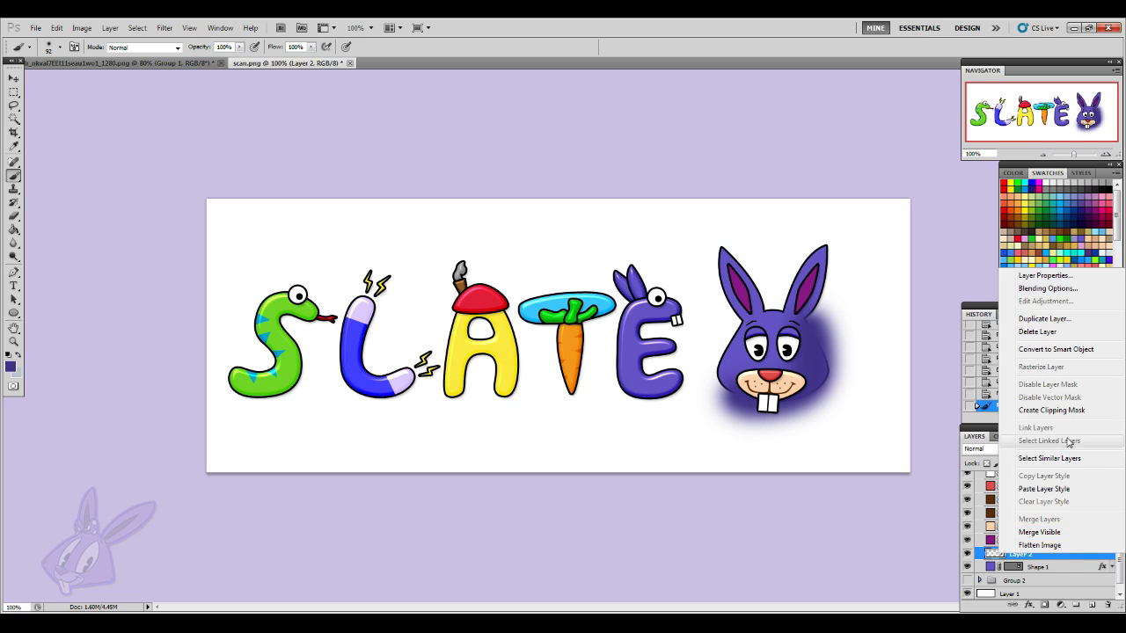
pyautogui.click(1069, 411)
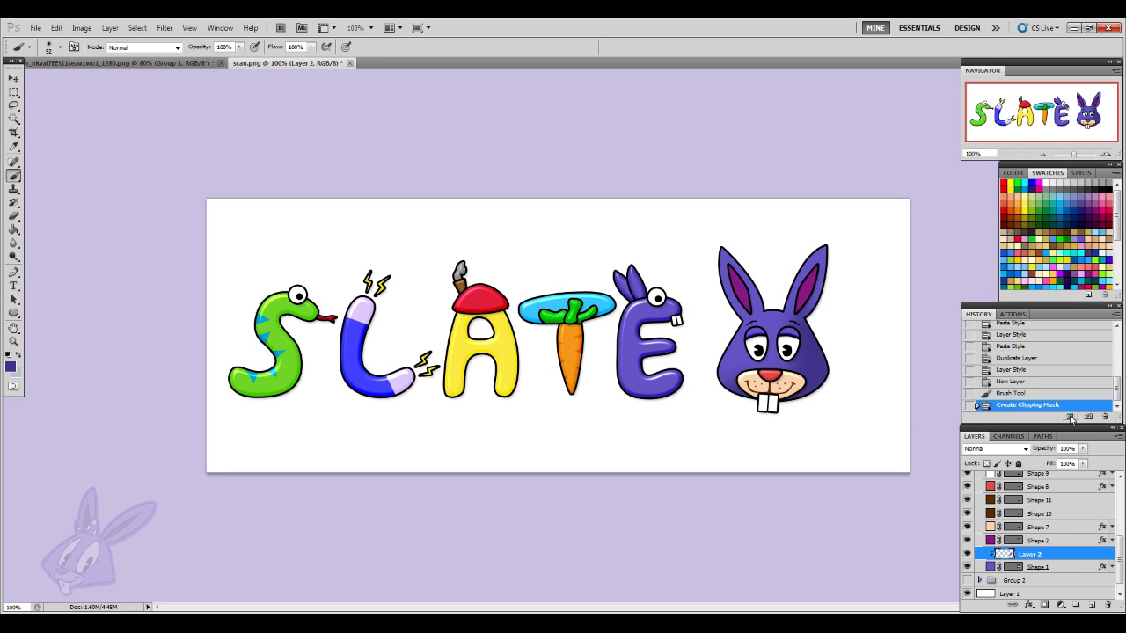
# - Erase the shading from the middle of the face using a soft 120 px Eraser in Brush mode
pyautogui.click(12, 216)
pyautogui.click(12, 217)
pyautogui.click(60, 47)
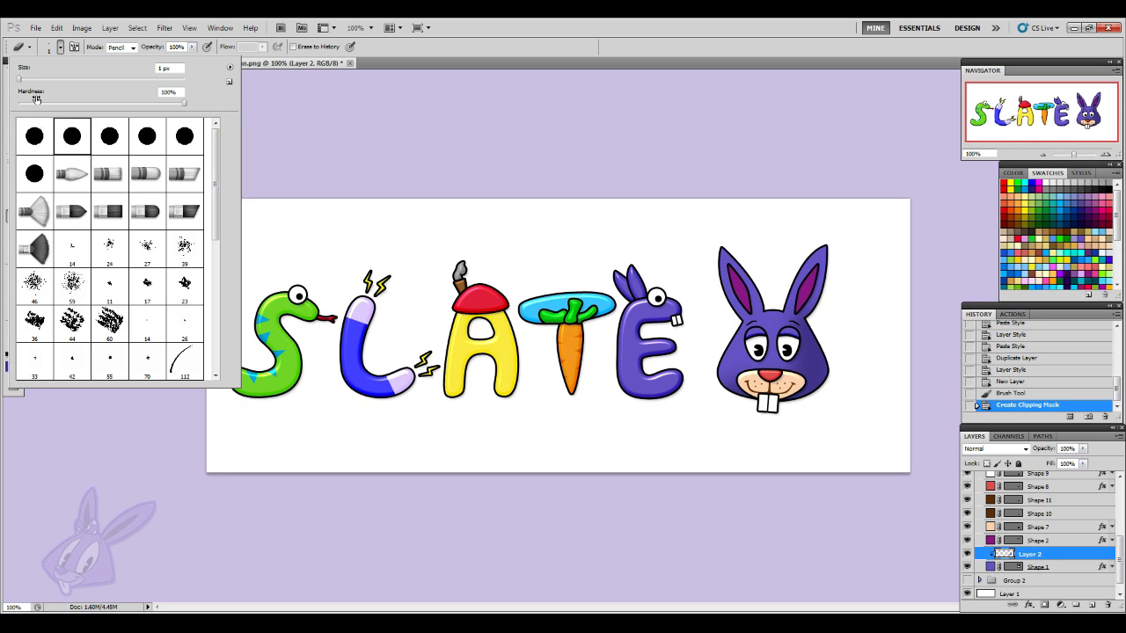
pyautogui.click(121, 47)
pyautogui.click(118, 53)
pyautogui.click(60, 46)
pyautogui.click(37, 149)
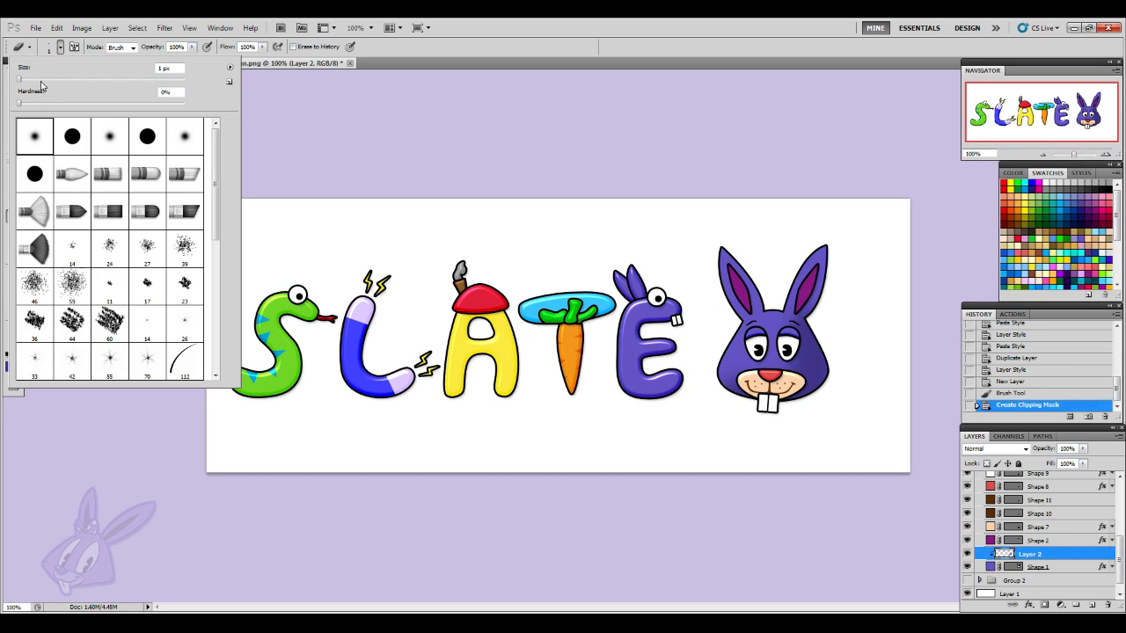
pyautogui.click(271, 23)
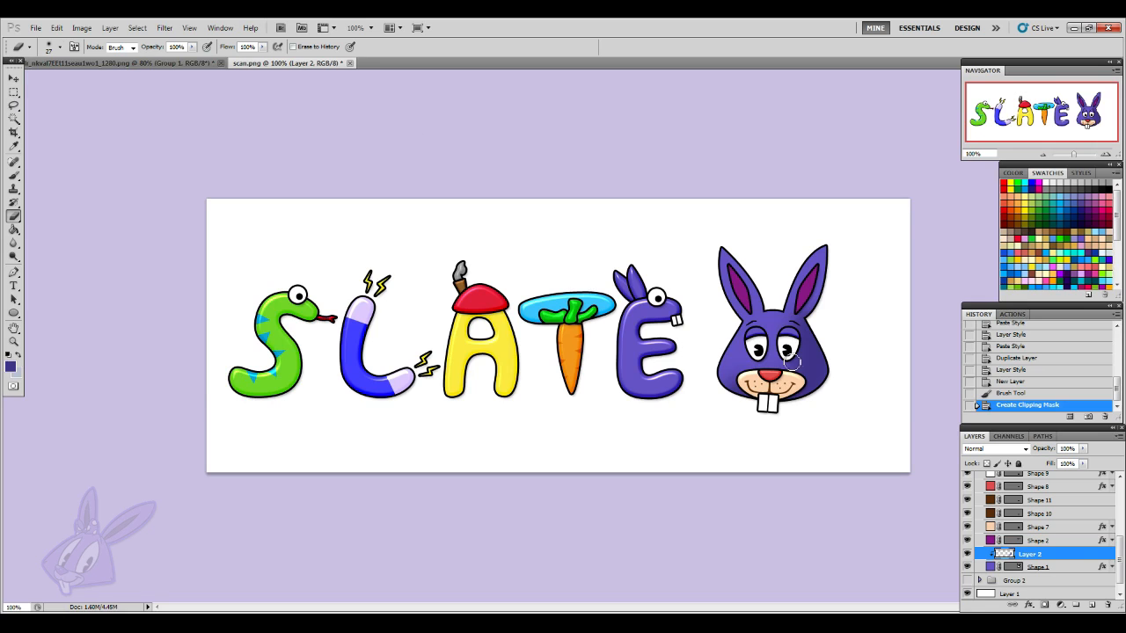
pyautogui.click(60, 47)
pyautogui.moveTo(105, 80); pyautogui.dragTo(113, 82)
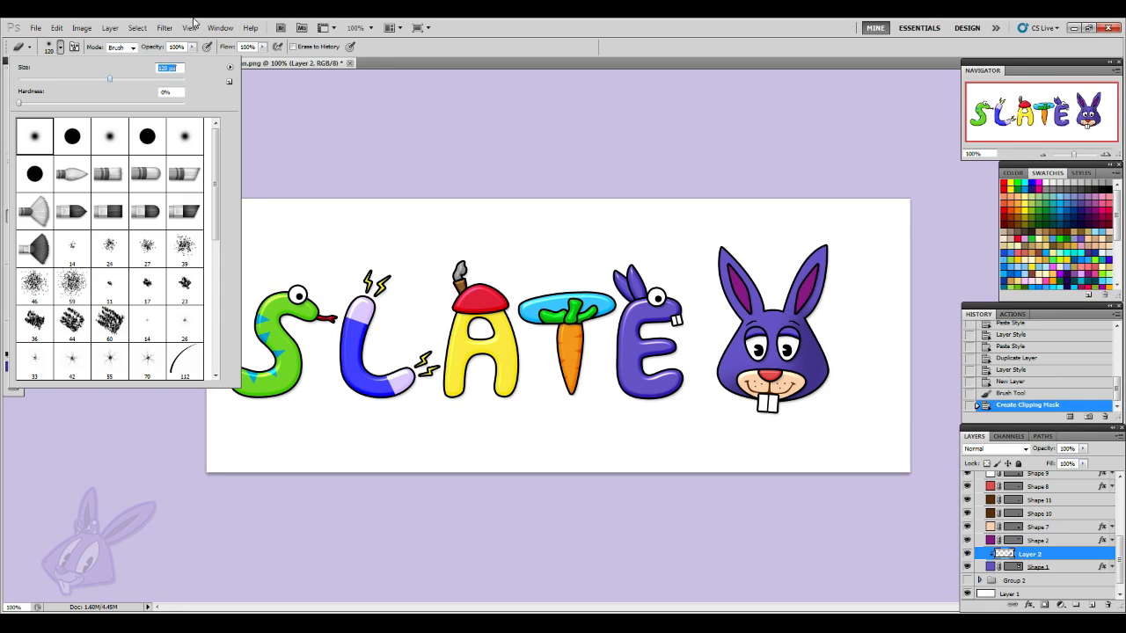
pyautogui.click(273, 24)
pyautogui.moveTo(767, 359); pyautogui.dragTo(754, 338)
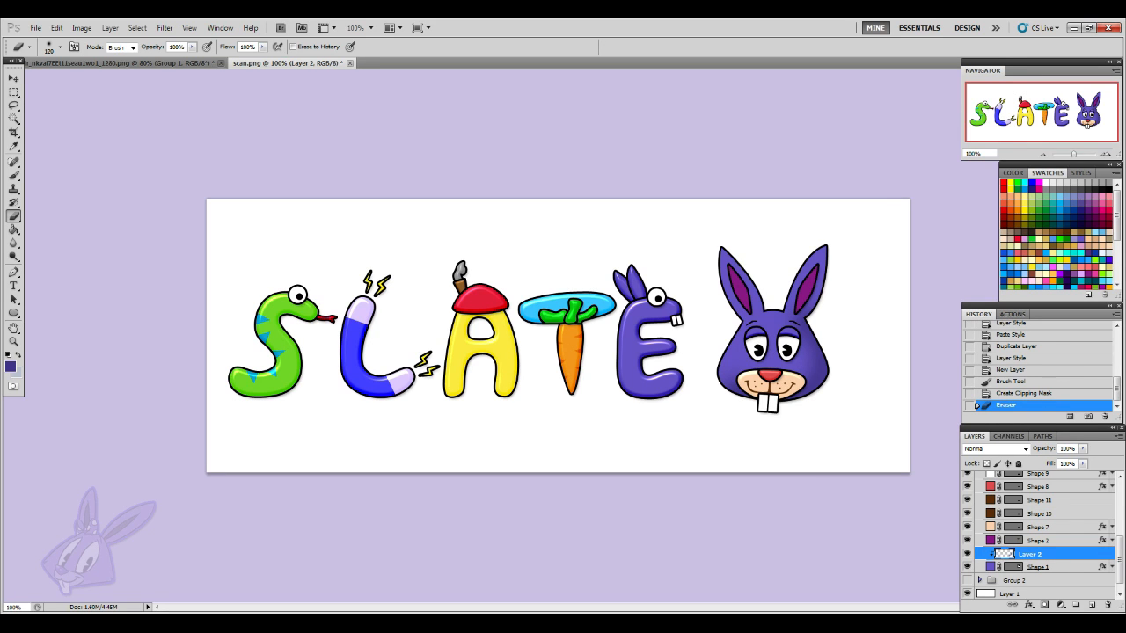
# - Collapse and hide Group 2 copy, and show the original Group 2 instead
pyautogui.click(1105, 154)
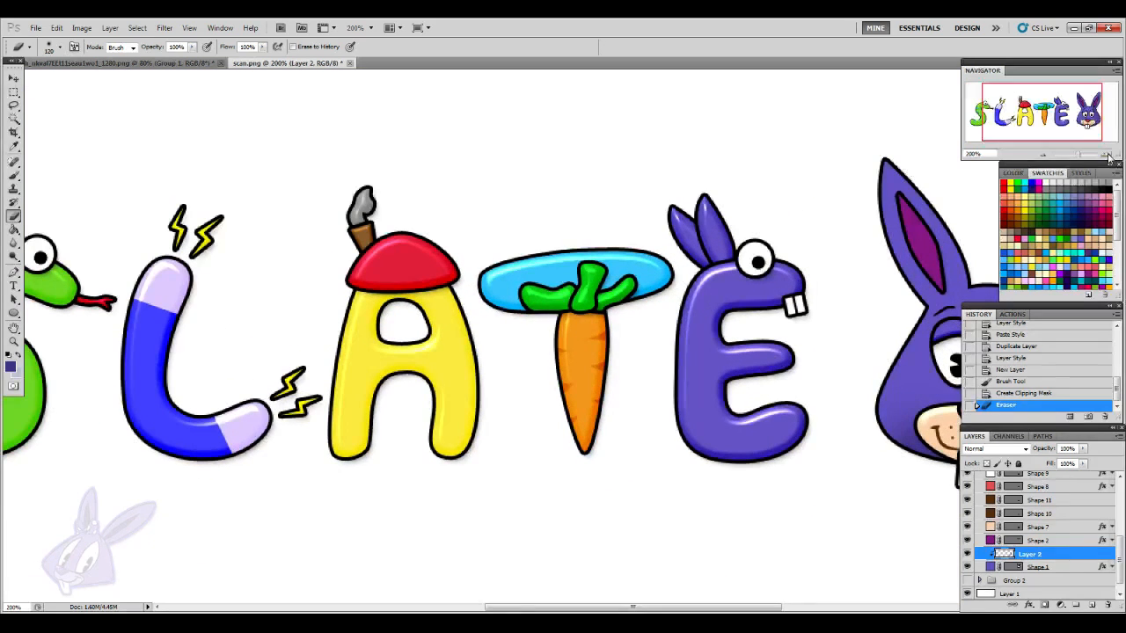
pyautogui.moveTo(764, 608); pyautogui.dragTo(841, 607)
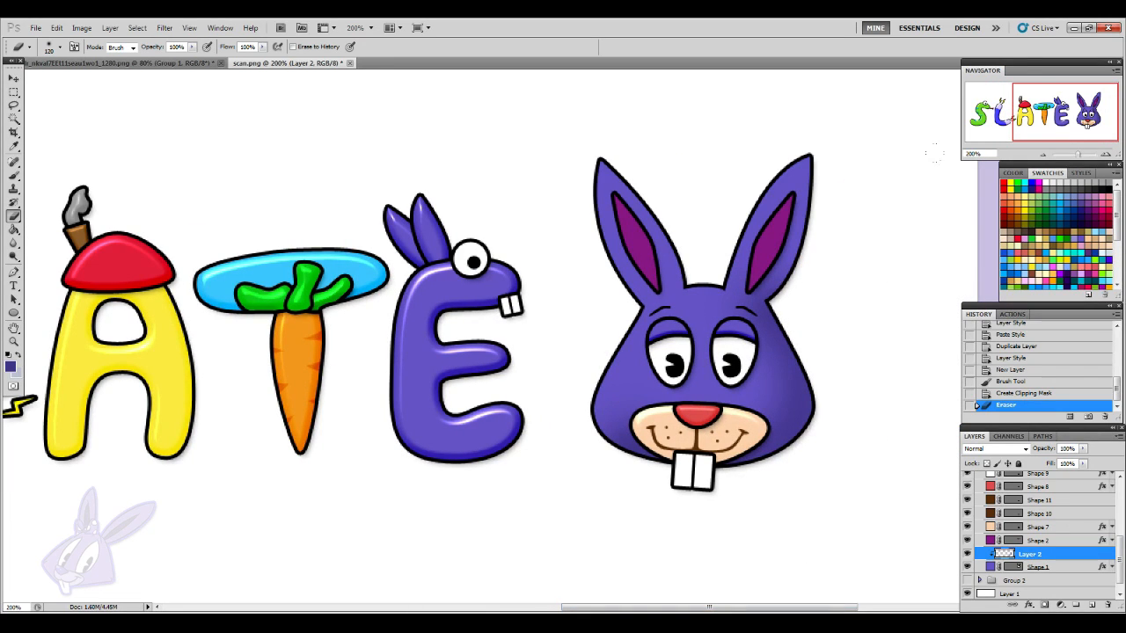
pyautogui.click(1043, 155)
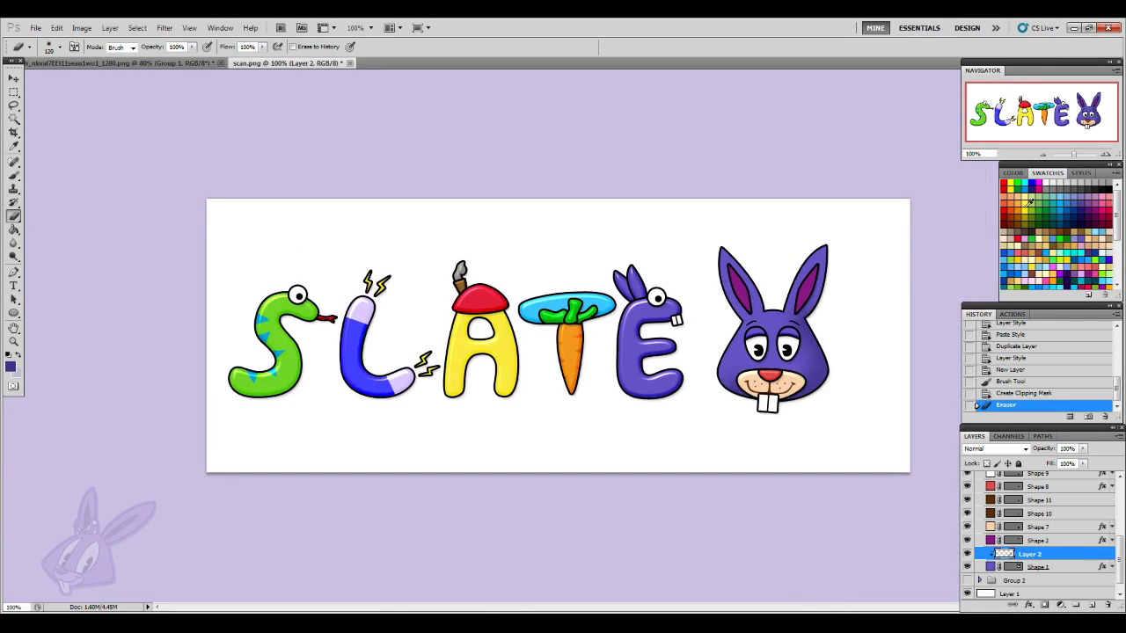
pyautogui.scroll(10, 988, 526)
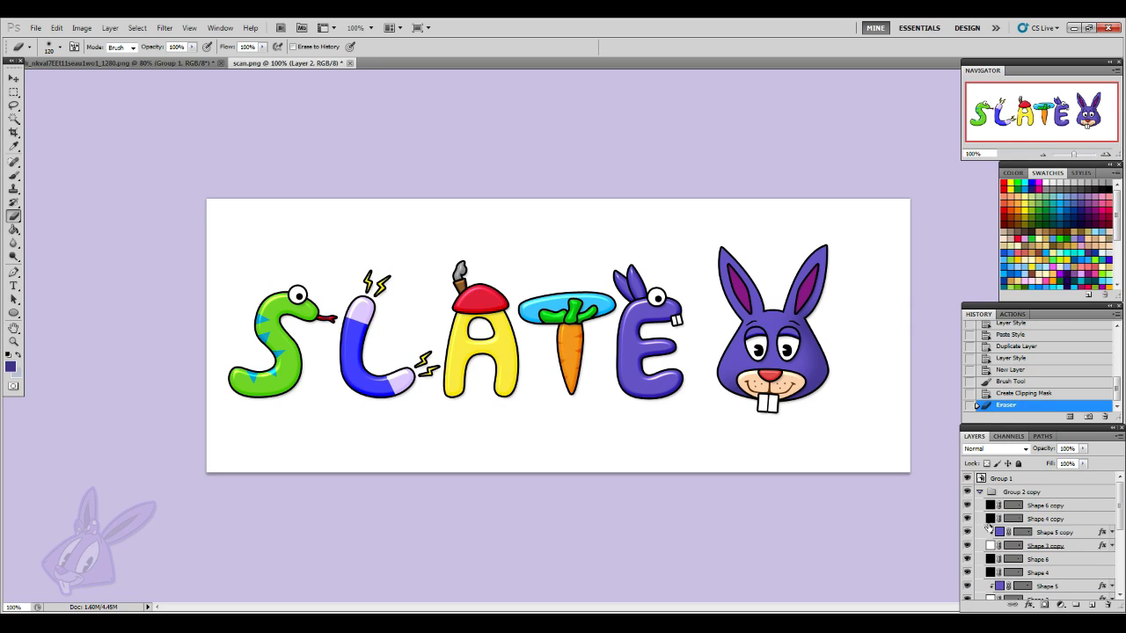
pyautogui.click(978, 492)
pyautogui.click(967, 491)
pyautogui.click(968, 505)
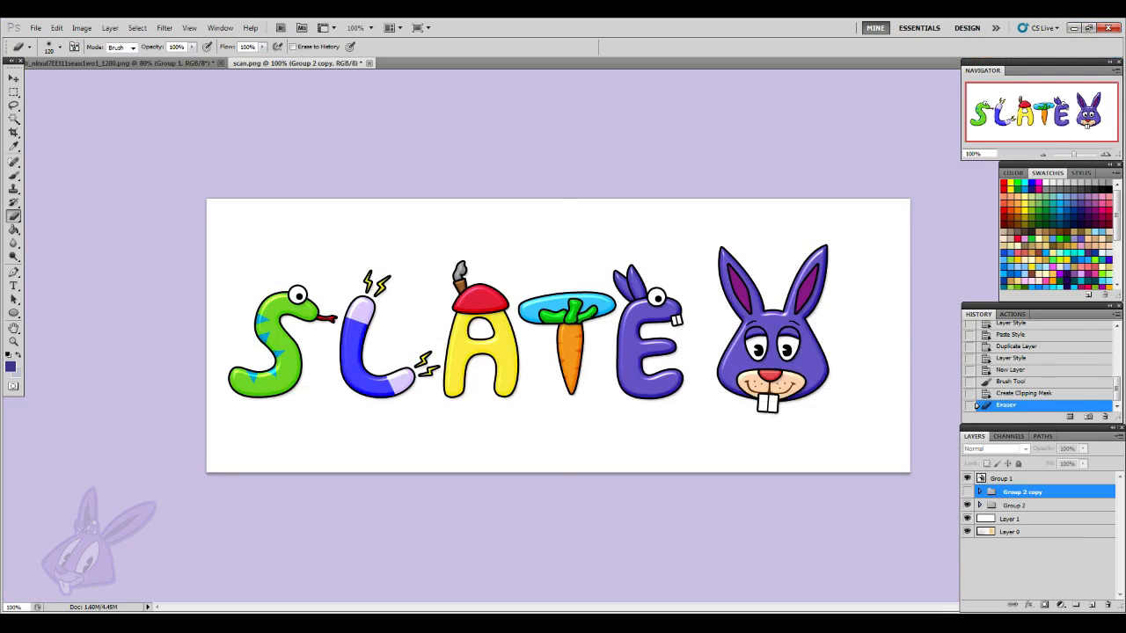
# - Switch to Open Broadcaster Software and enable the Questions source in the Photoshop scene
pyautogui.hotkey('alt', 'Tab')
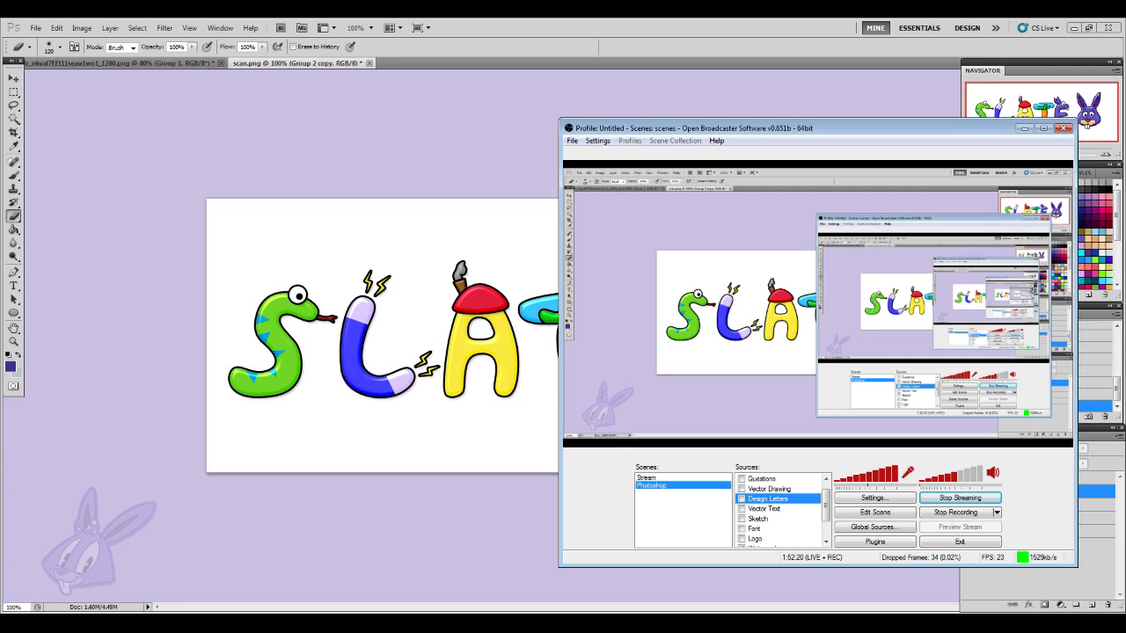
pyautogui.hotkey('alt', 'Tab')
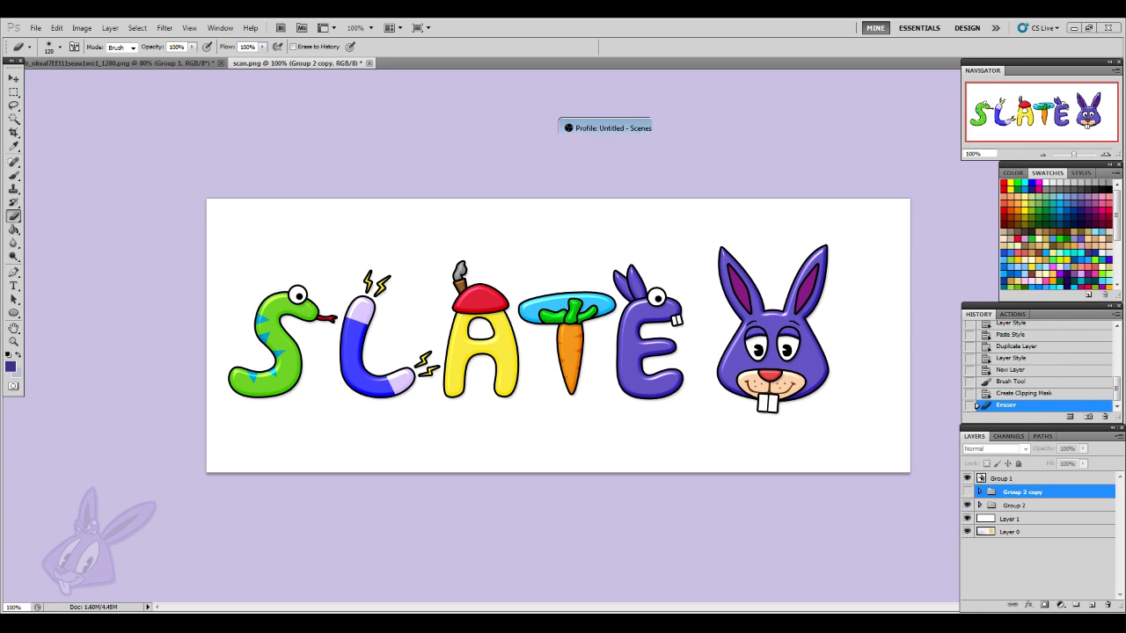
pyautogui.hotkey('alt', 'Tab')
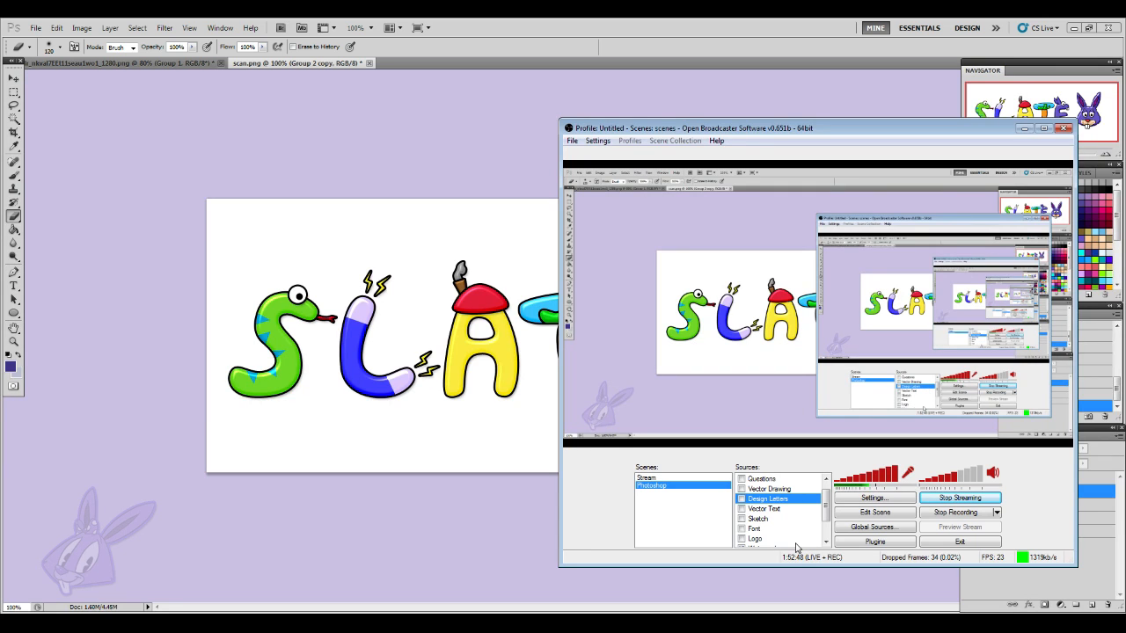
pyautogui.click(739, 480)
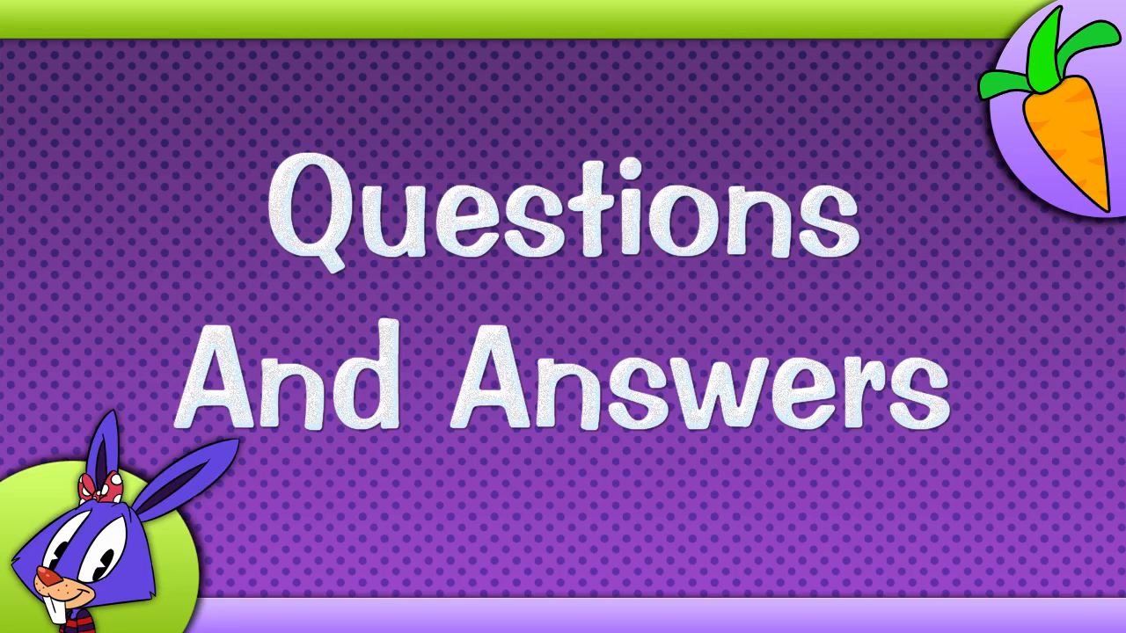